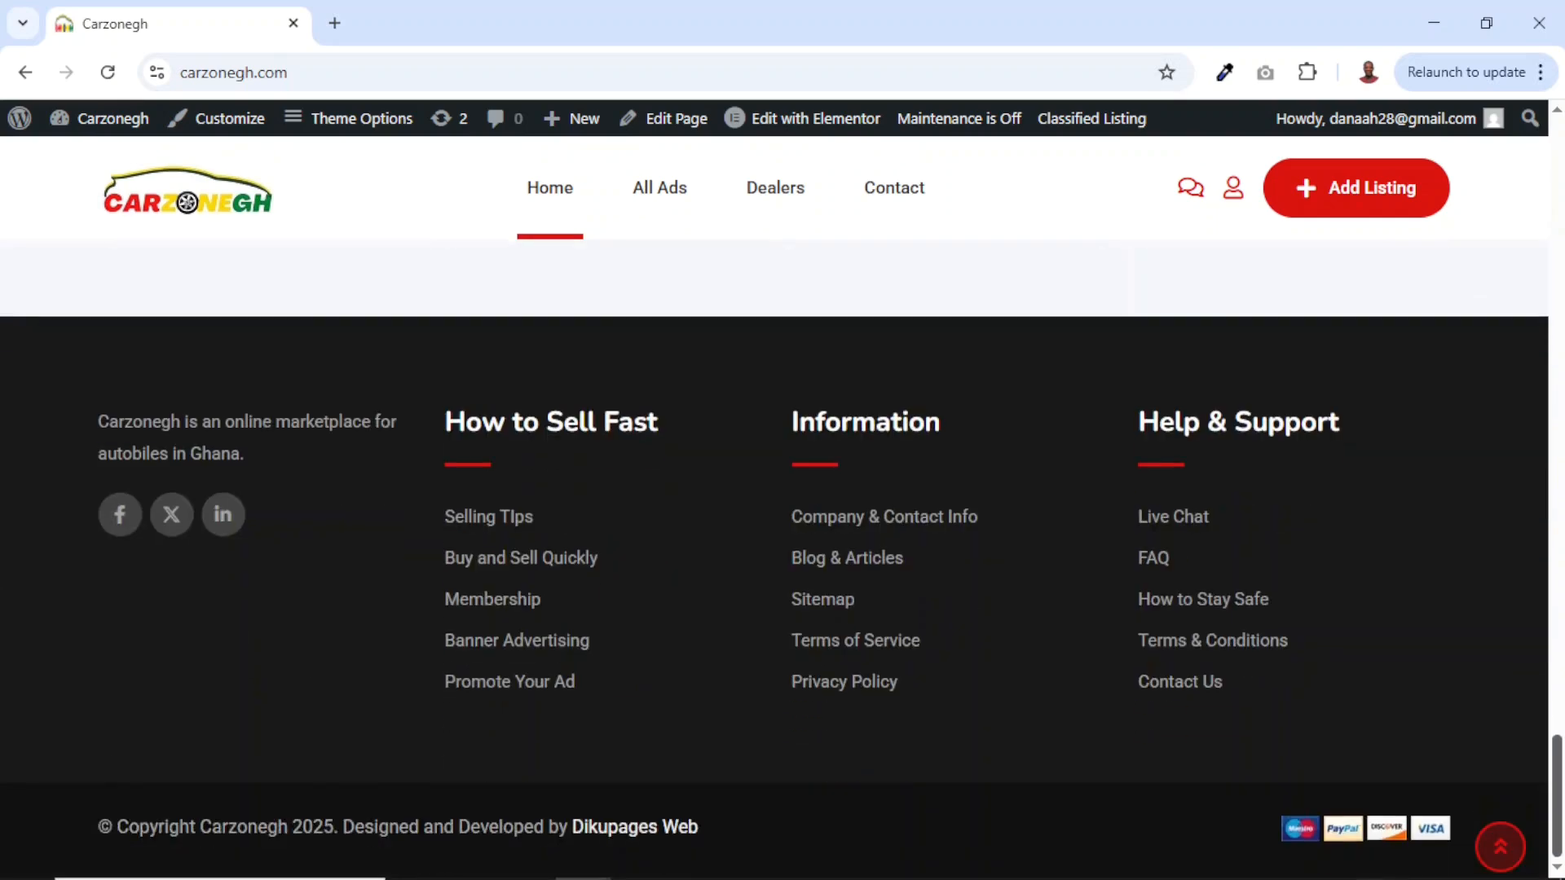
From the All Ads page, open the 'Nissan for sale' listing priced ₵250,000 in Tema.
left_click(665, 205)
scroll(407, 749, "down", 10)
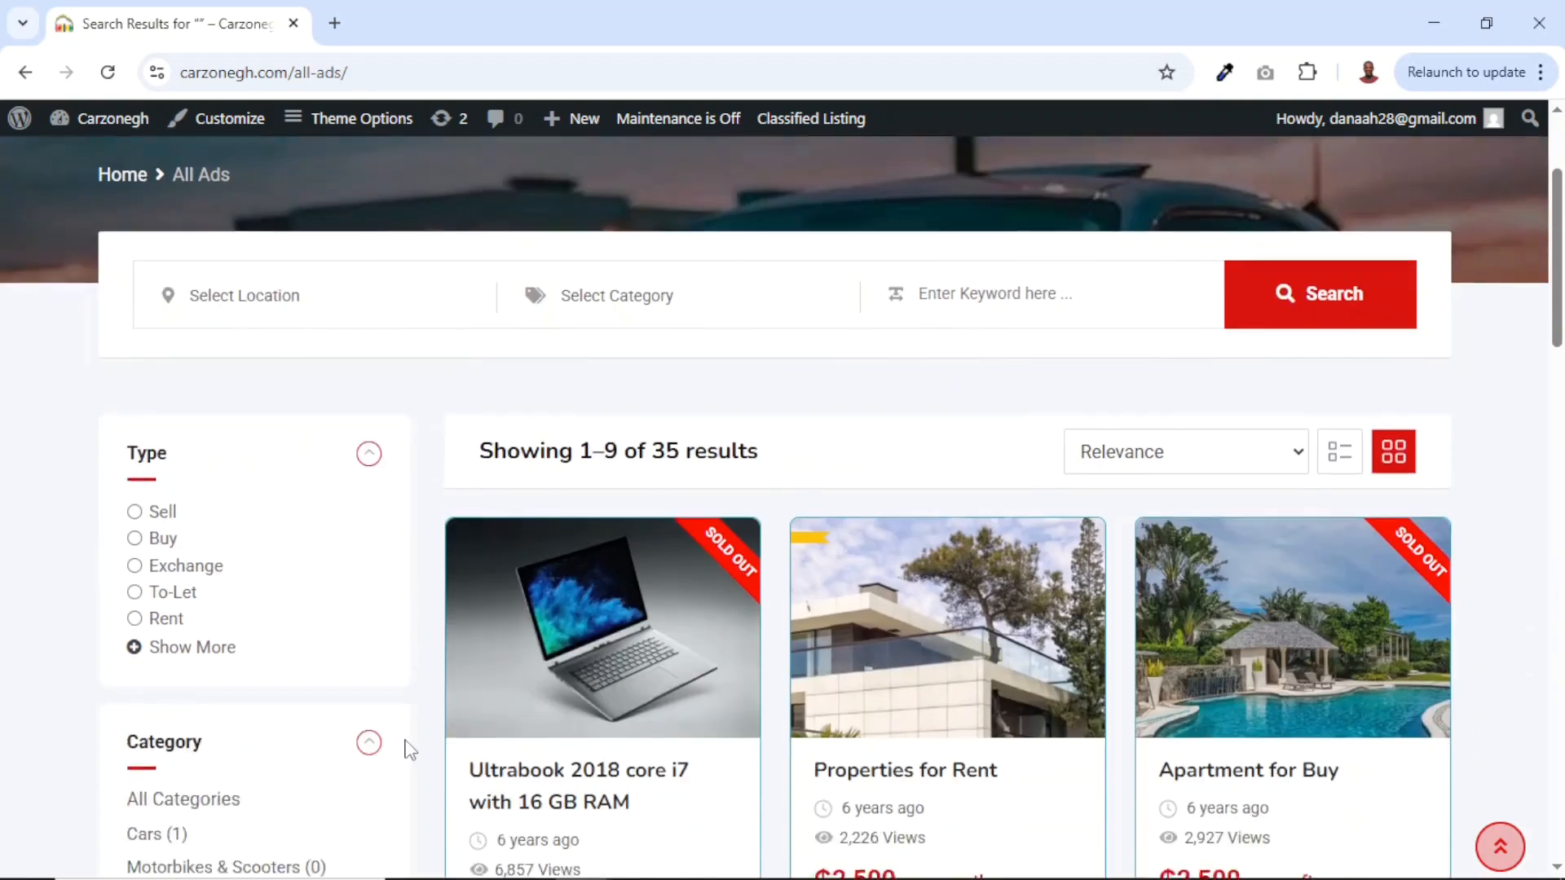
scroll(408, 750, "down", 6)
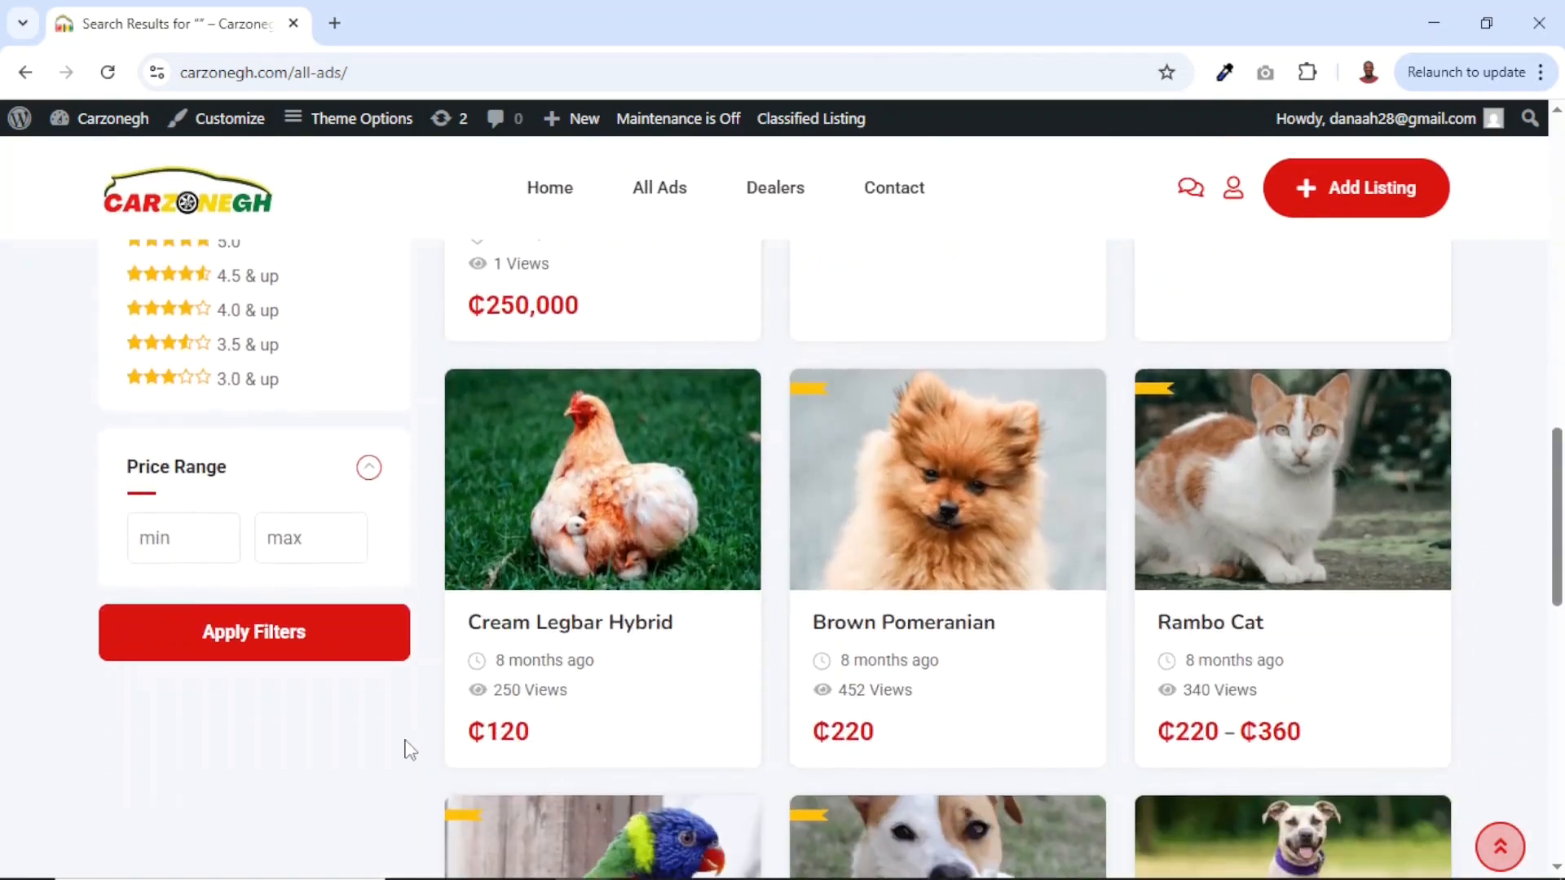
scroll(407, 750, "up", 10)
scroll(410, 749, "down", 2)
left_click(622, 614)
scroll(621, 608, "down", 9)
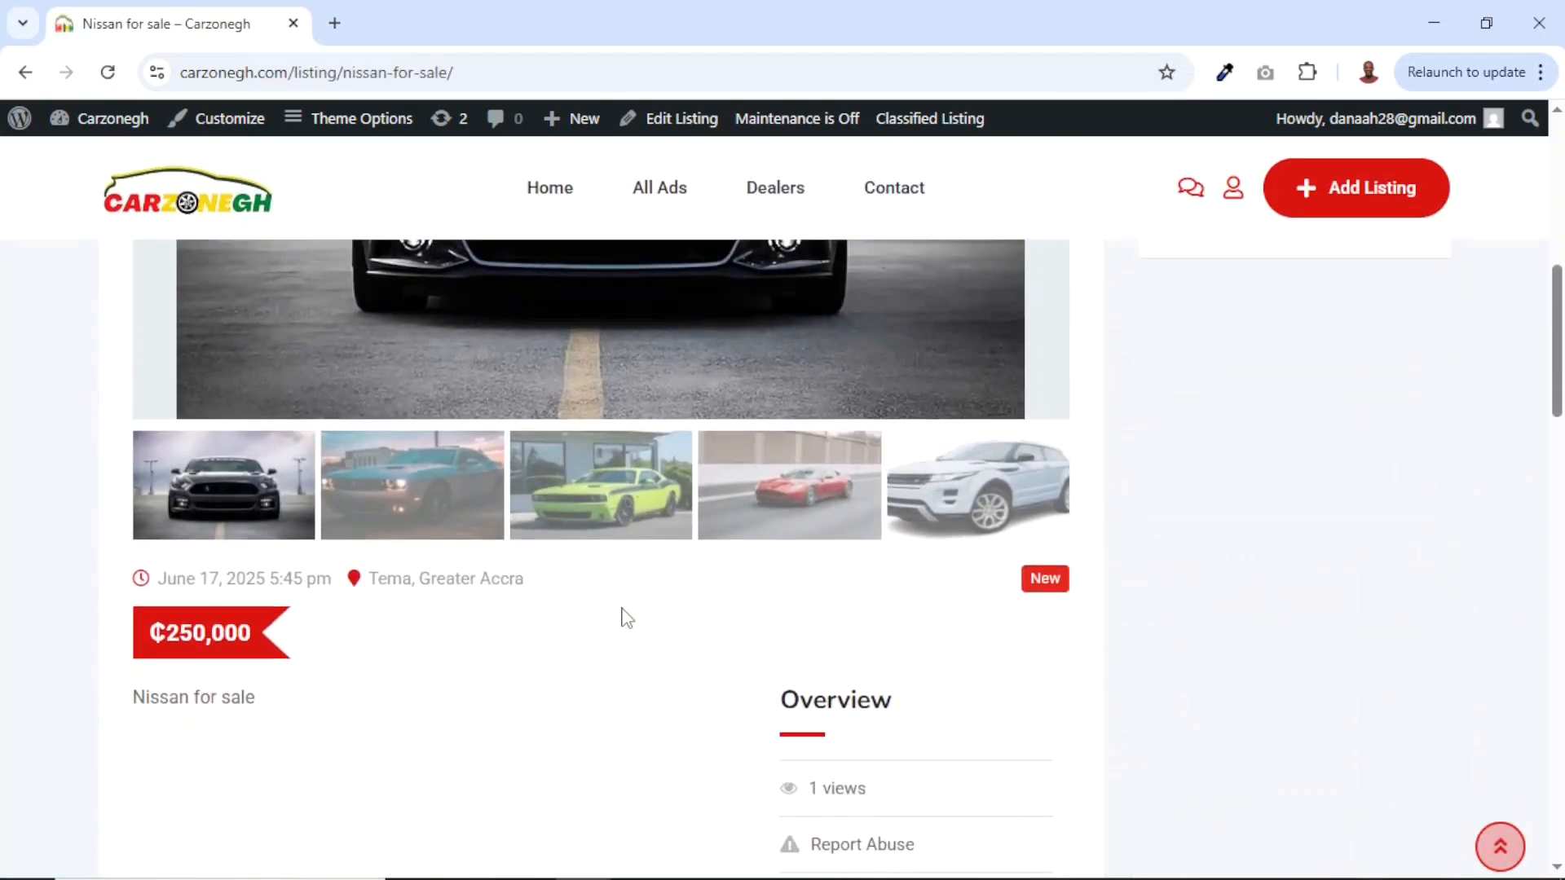
Highlight the Nissan title and cycle the gallery through the teal, green, red and white Range Rover photos.
scroll(627, 617, "up", 10)
left_click_drag(95, 291, 440, 309)
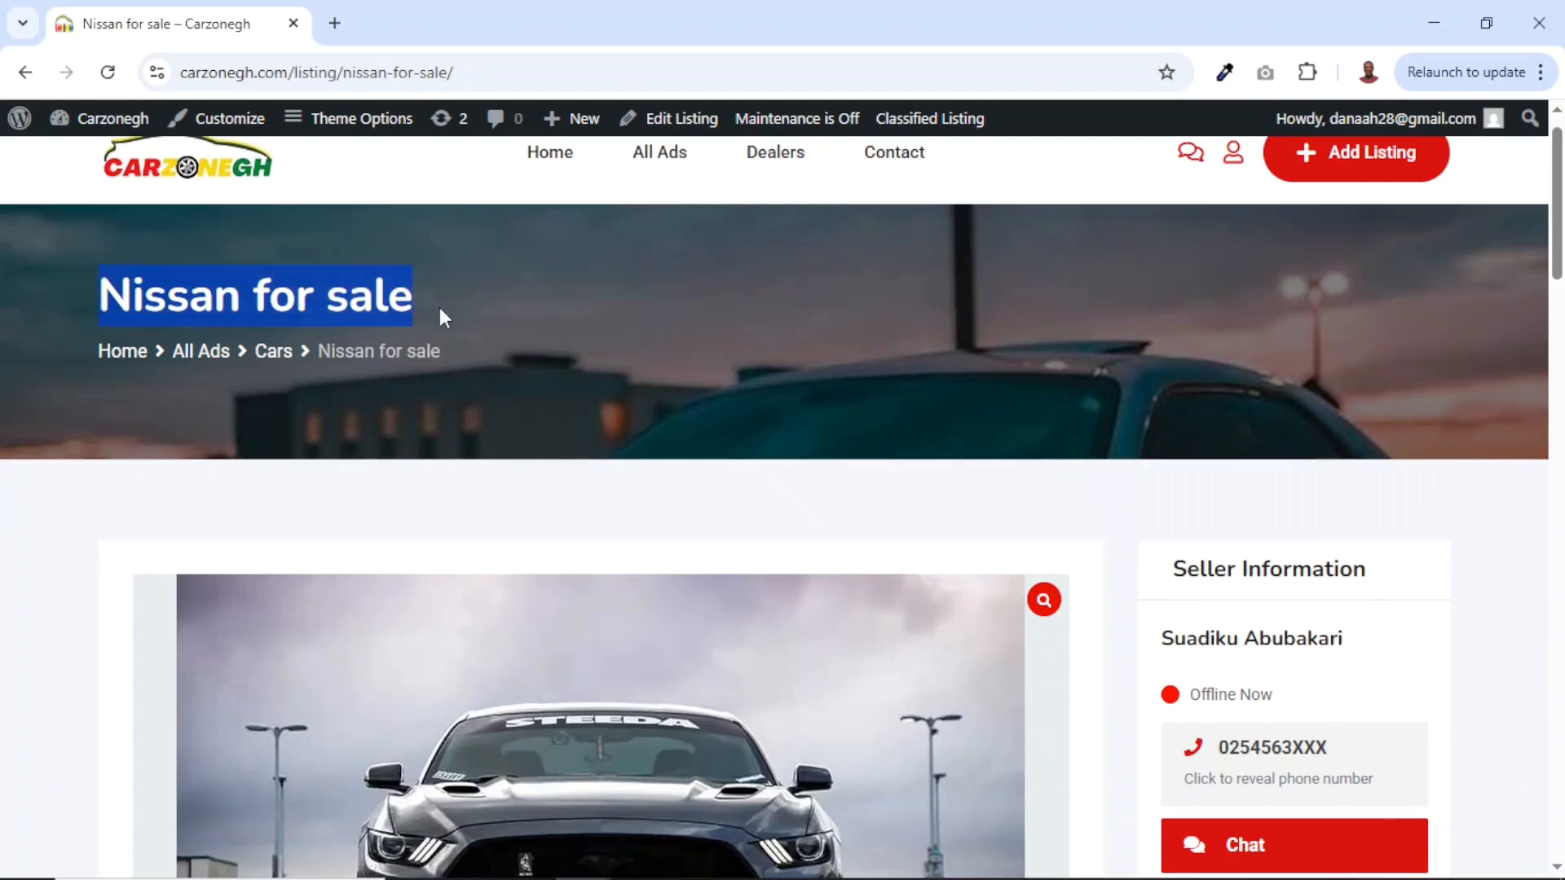
scroll(440, 315, "down", 8)
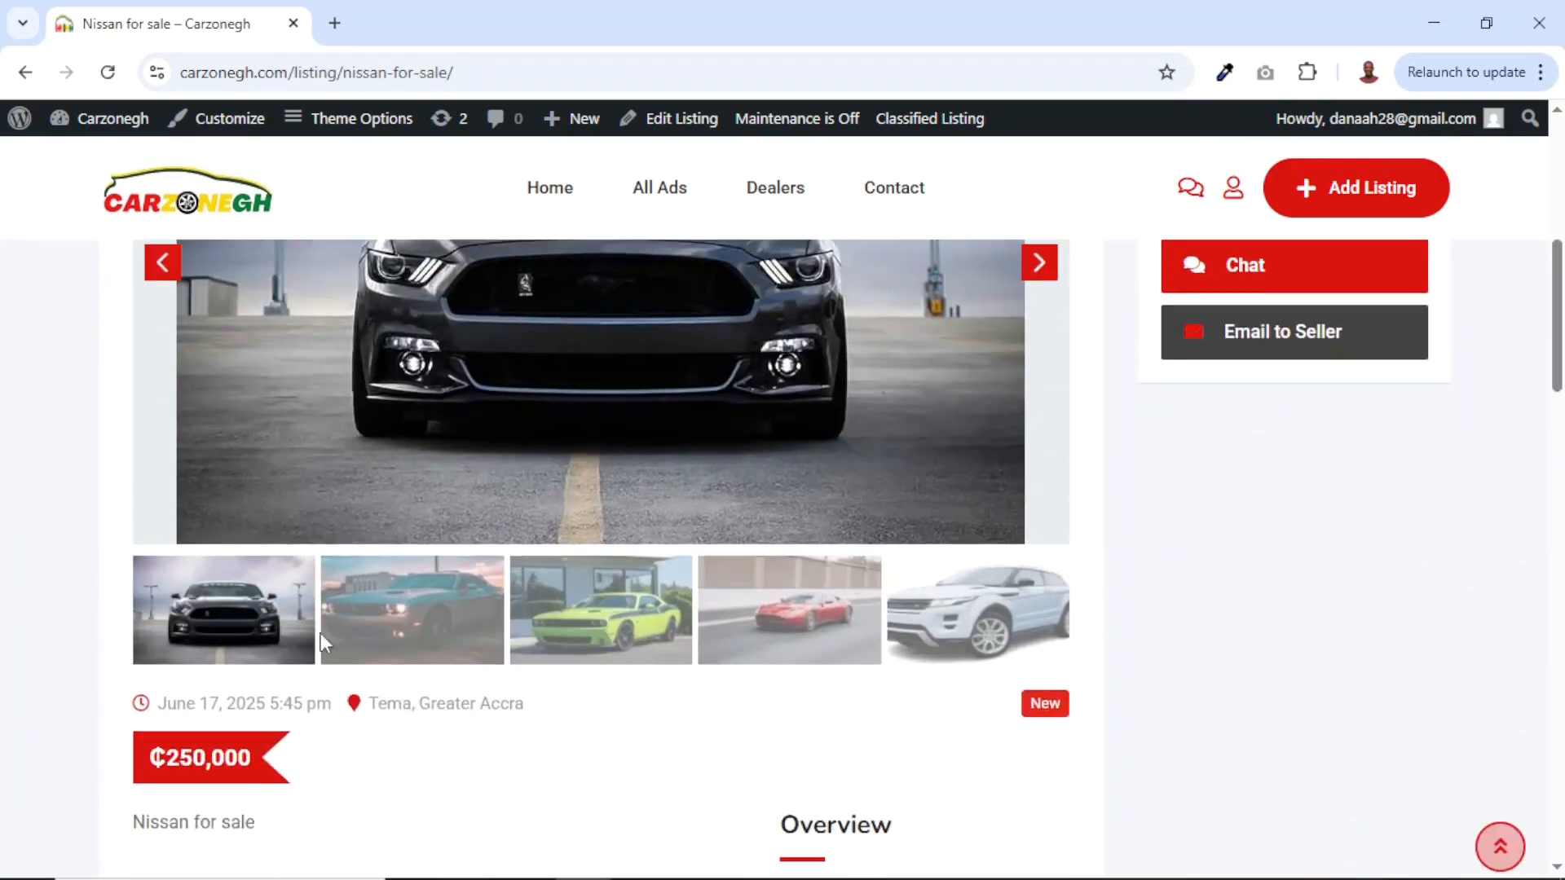
left_click(404, 644)
left_click(576, 636)
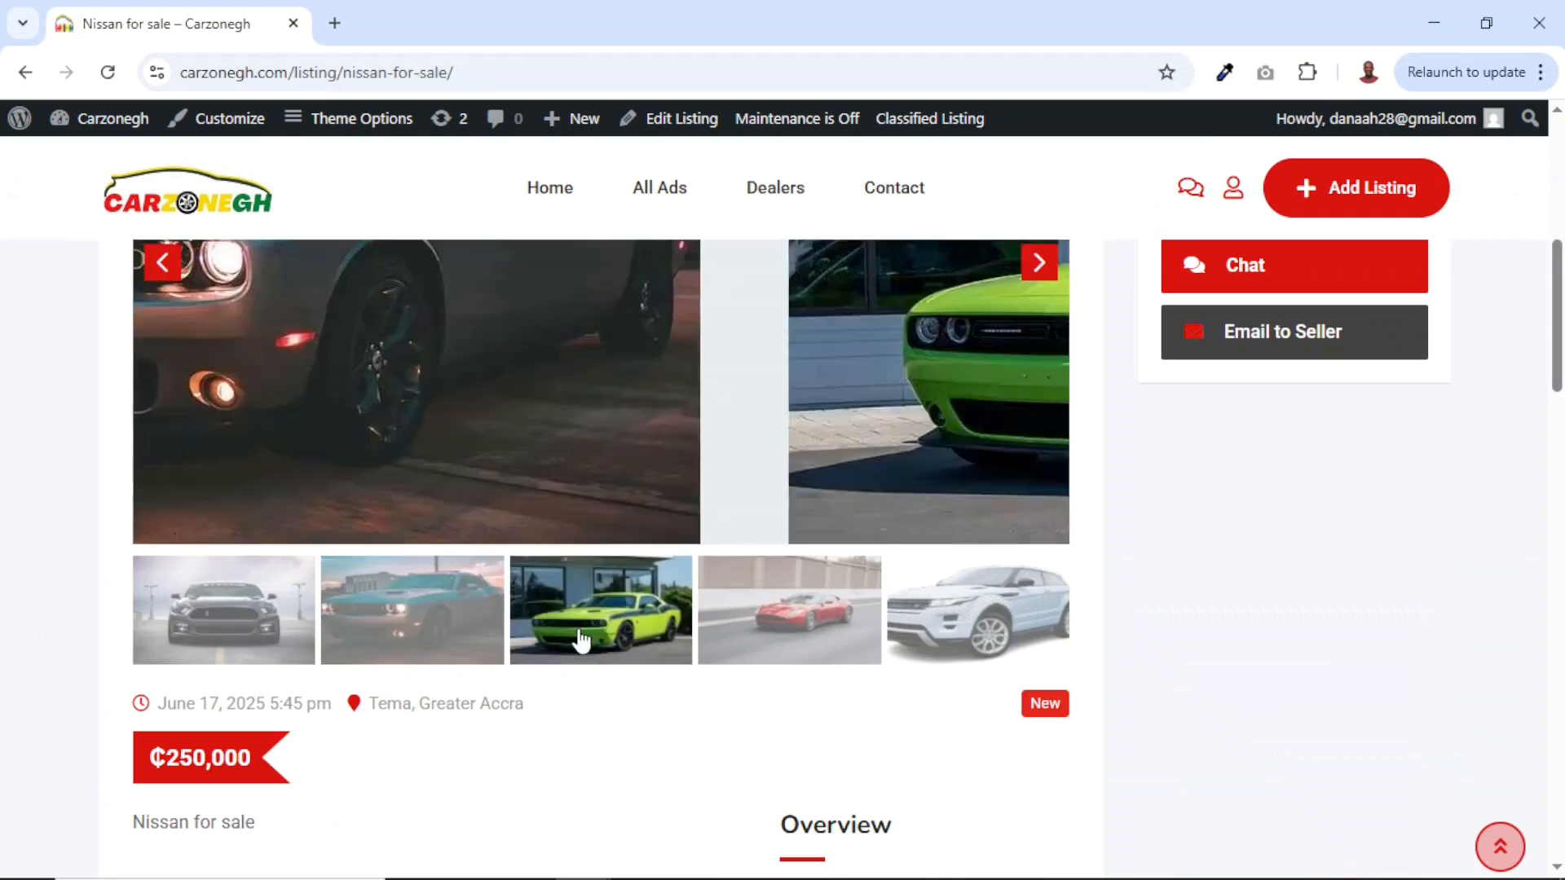
scroll(576, 636, "up", 2)
left_click(742, 787)
left_click(902, 846)
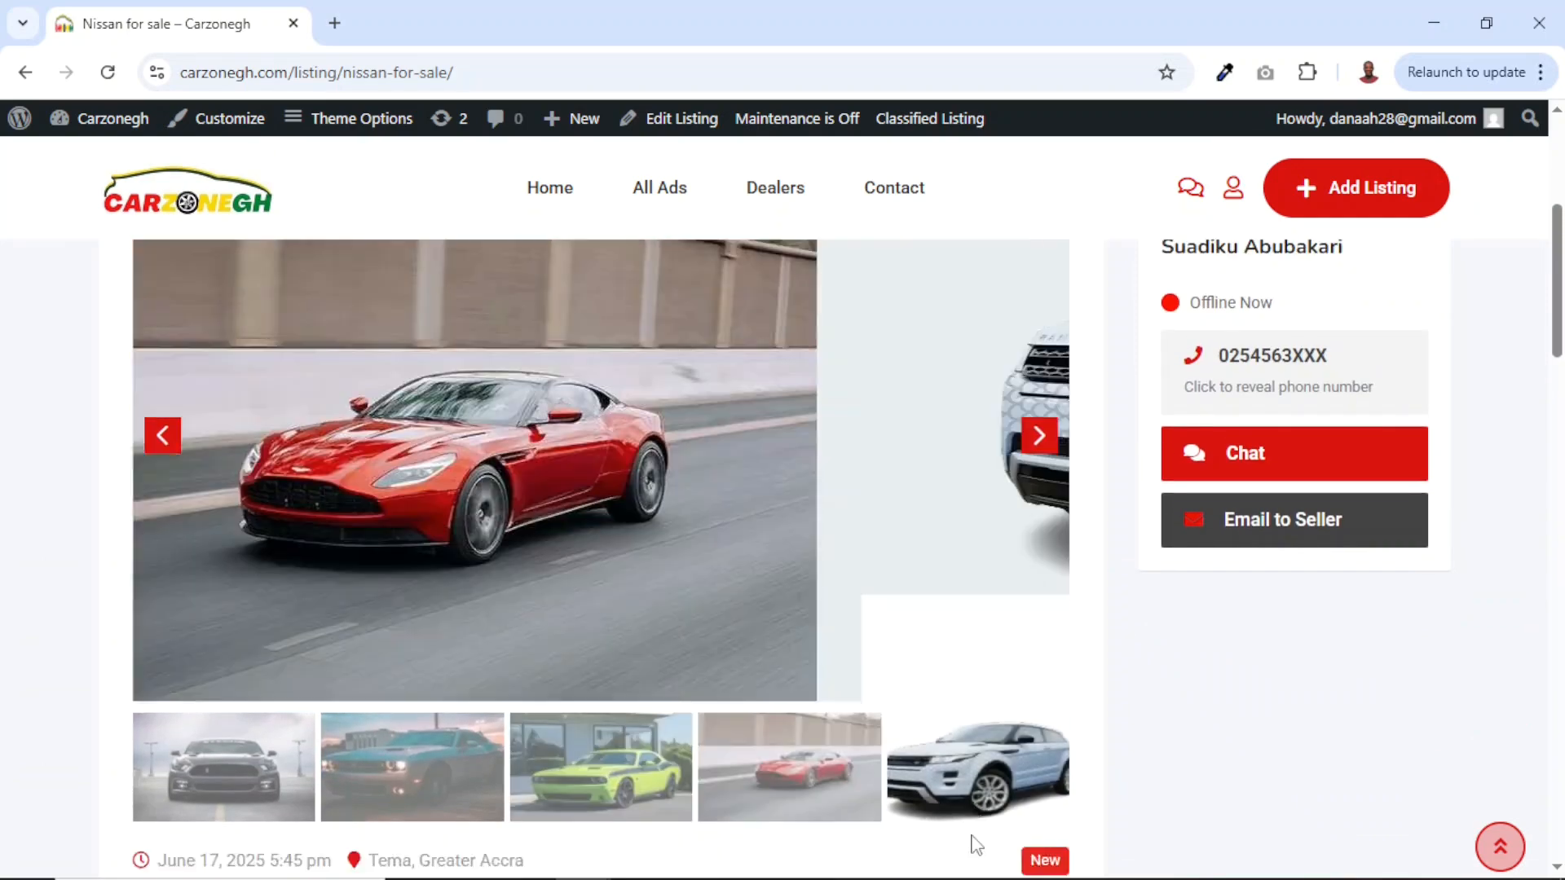
scroll(1236, 755, "up", 1)
scroll(1236, 756, "up", 4)
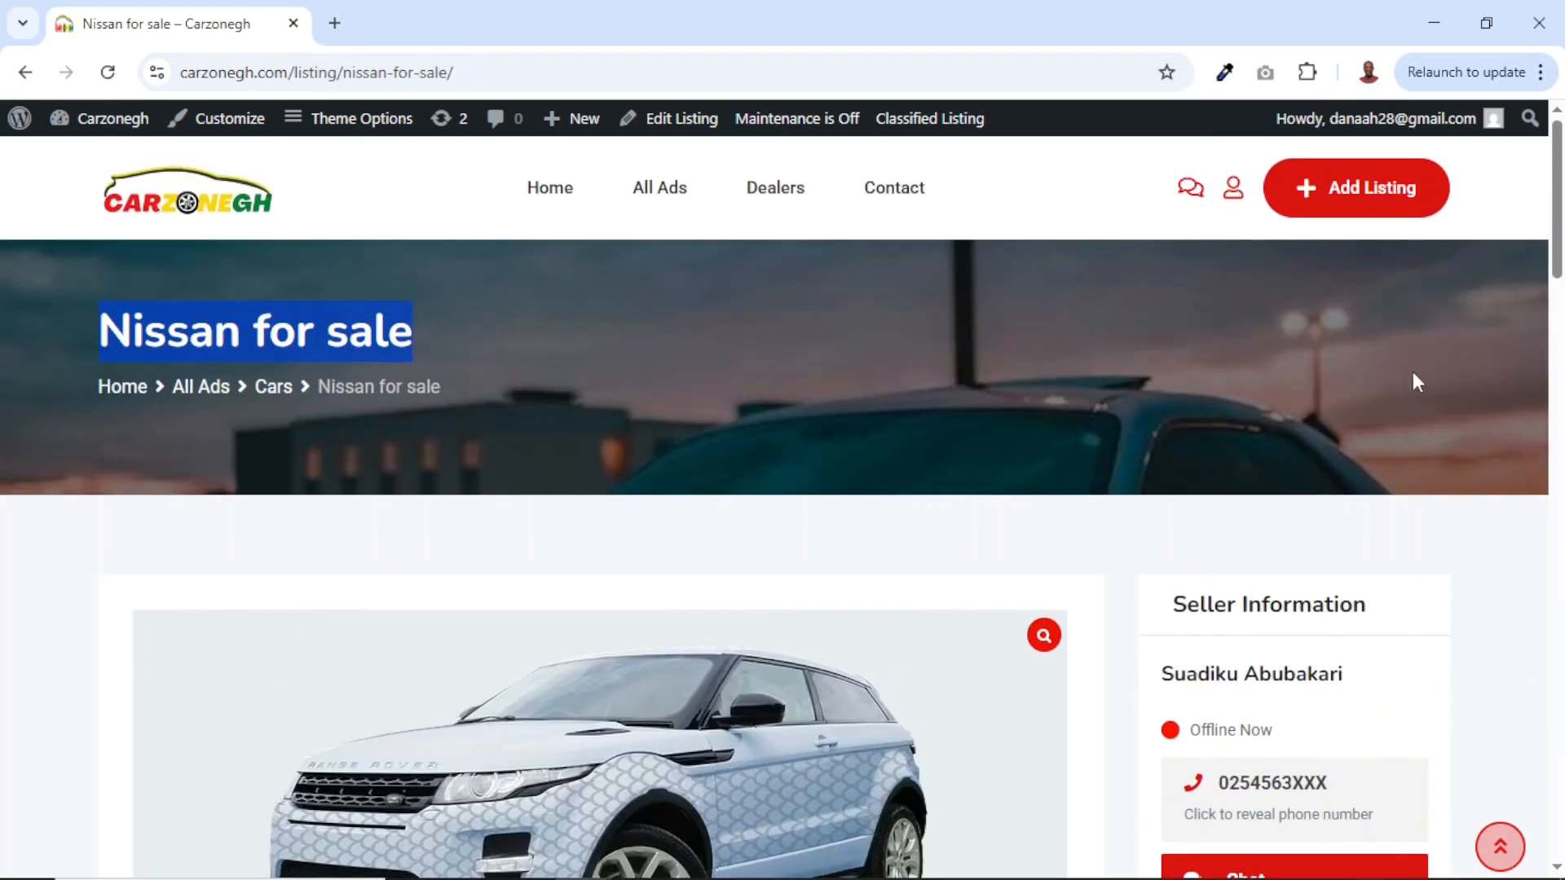
Reveal the seller's full phone number in the Seller Information box.
left_click_drag(1163, 587, 1367, 847)
scroll(1361, 843, "down", 4)
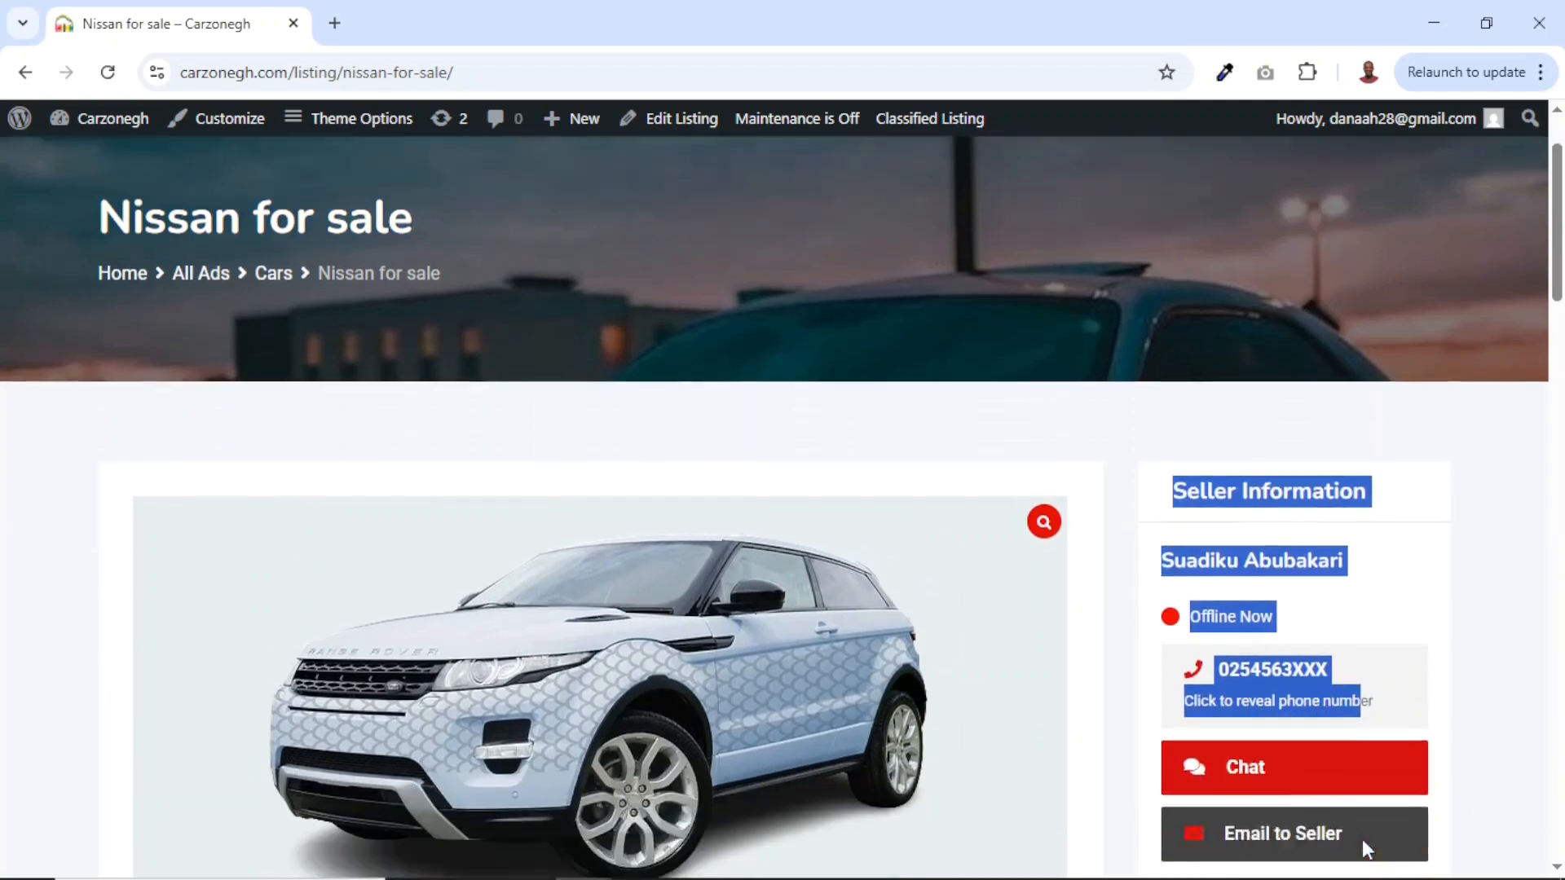
left_click(1318, 746)
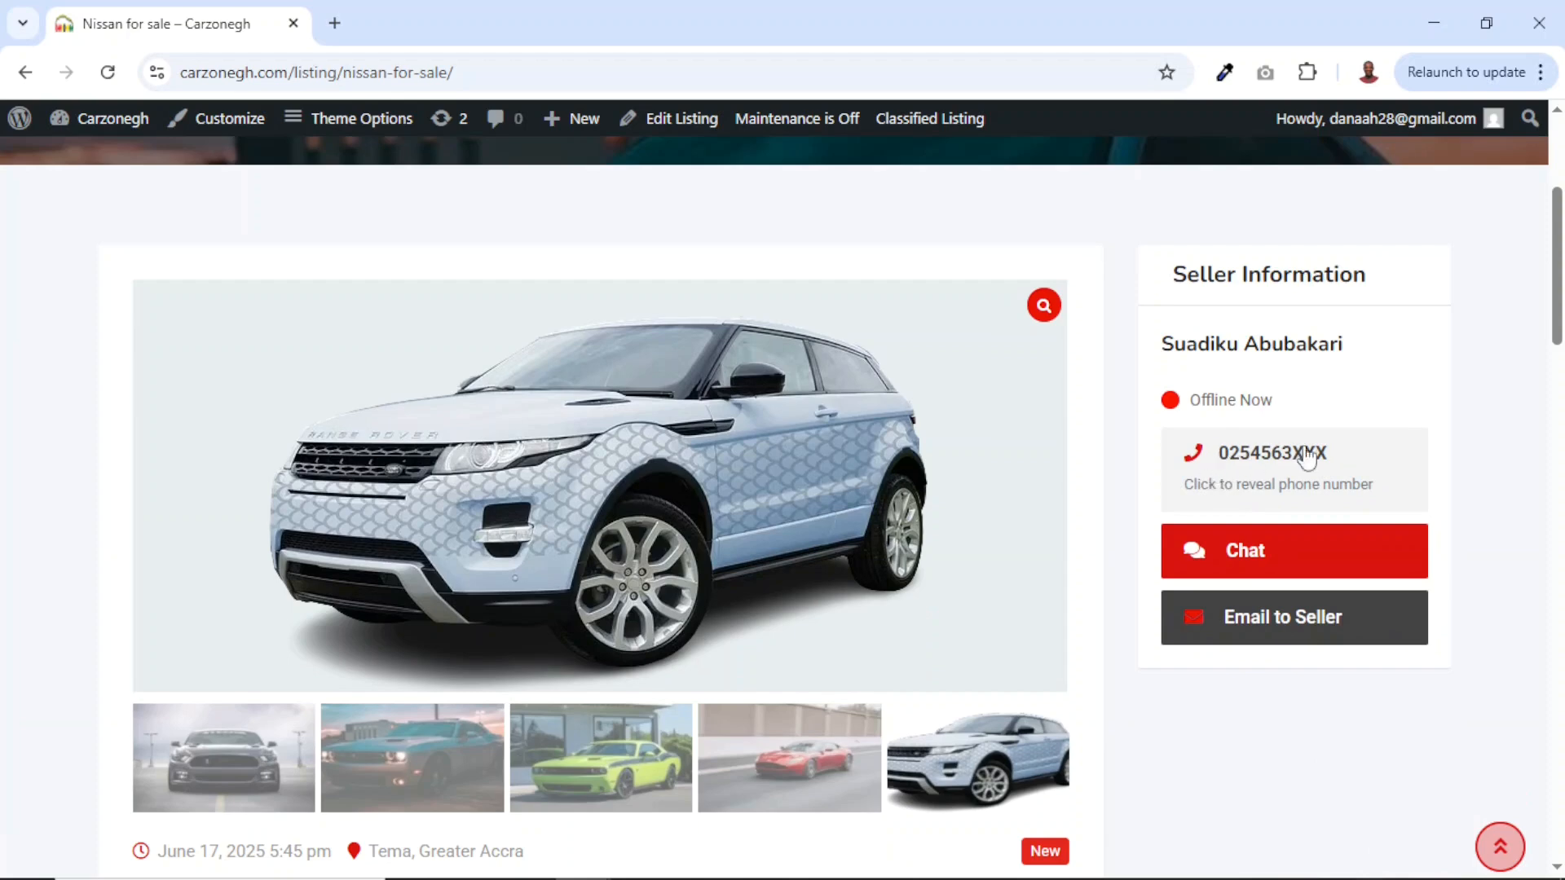
left_click(1276, 502)
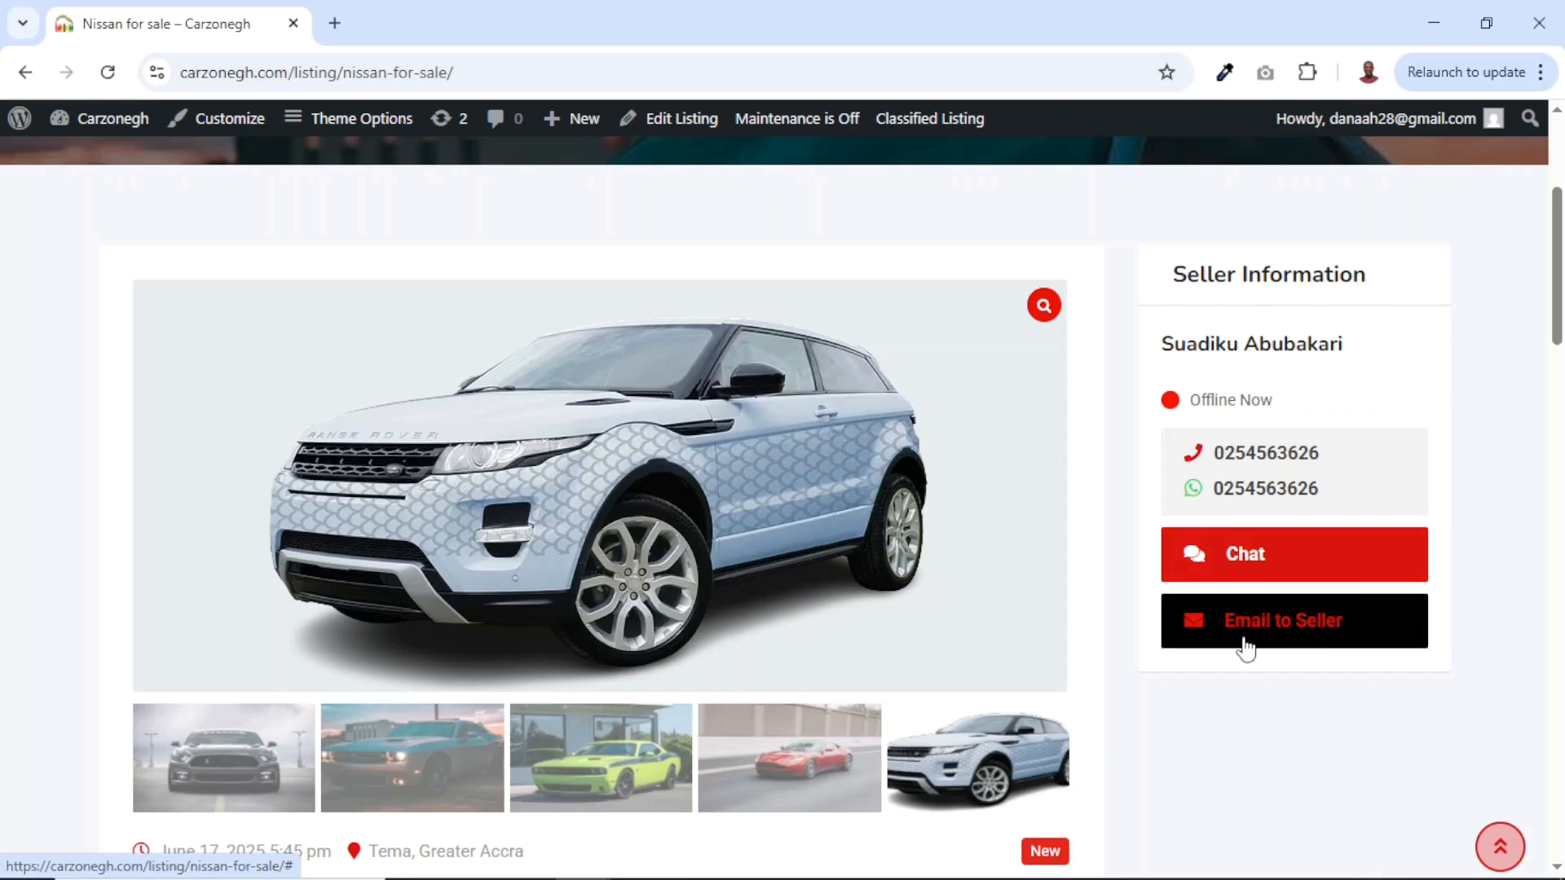
Highlight the listing's June 17, 2025 posting date, price, New badge and description.
scroll(1257, 664, "down", 3)
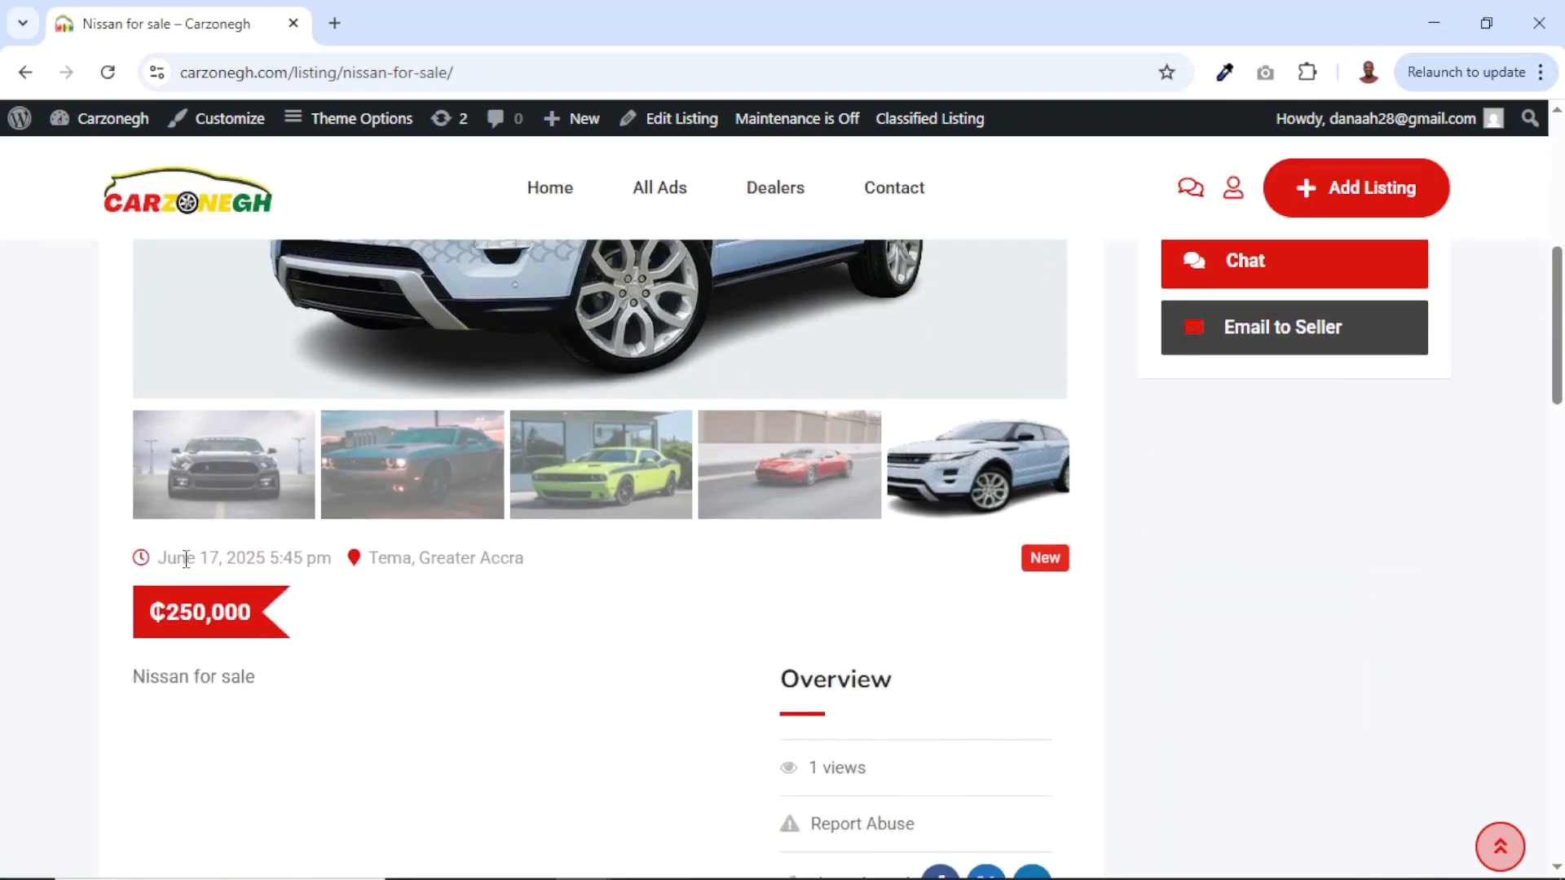
left_click_drag(161, 554, 334, 579)
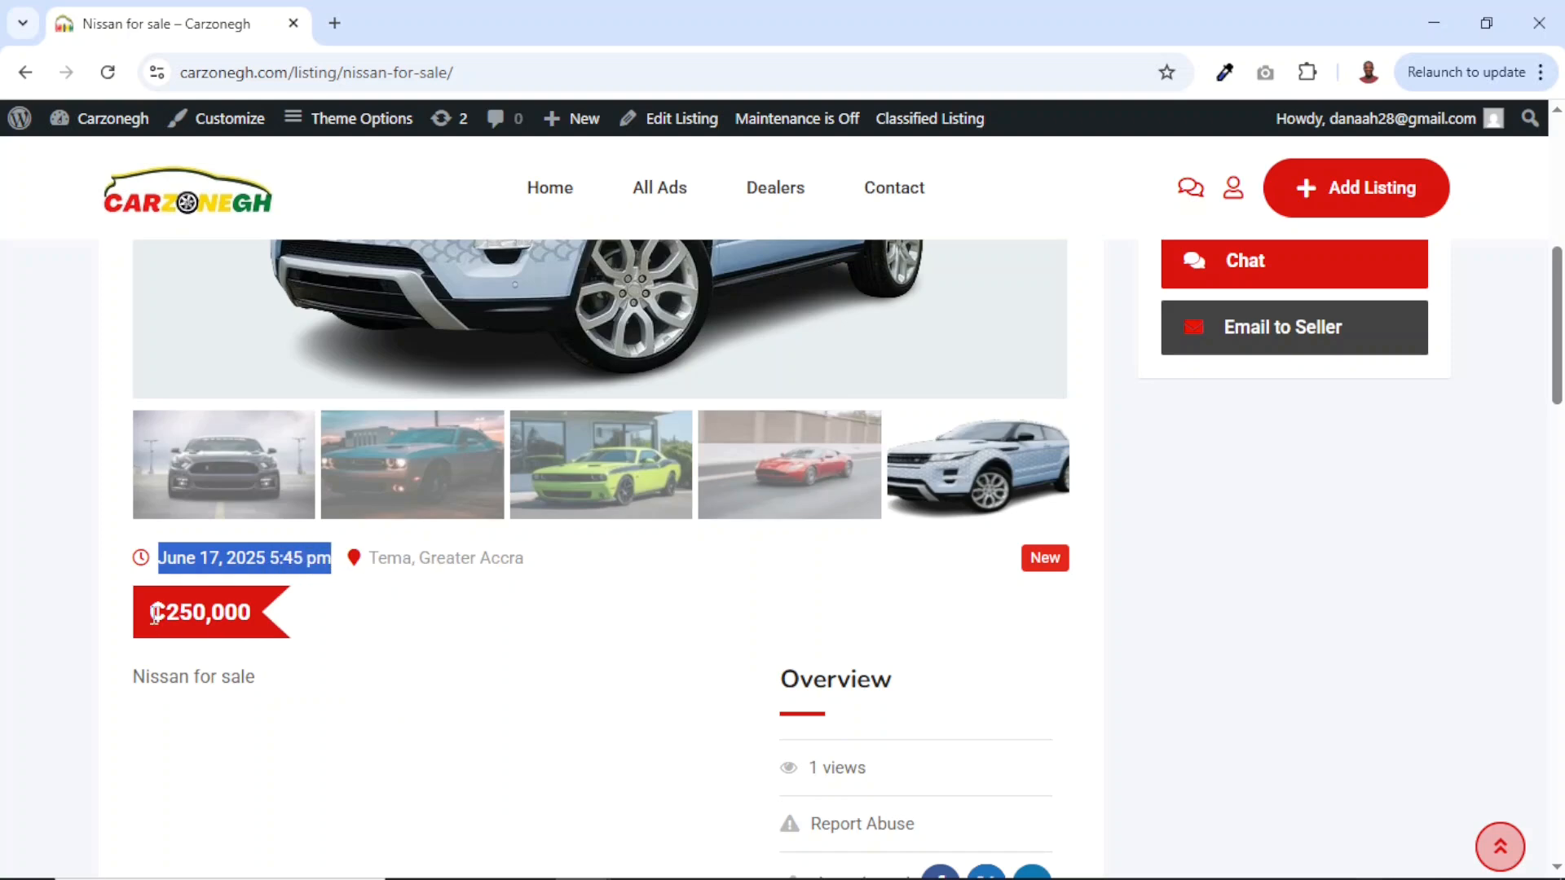
left_click_drag(157, 615, 241, 621)
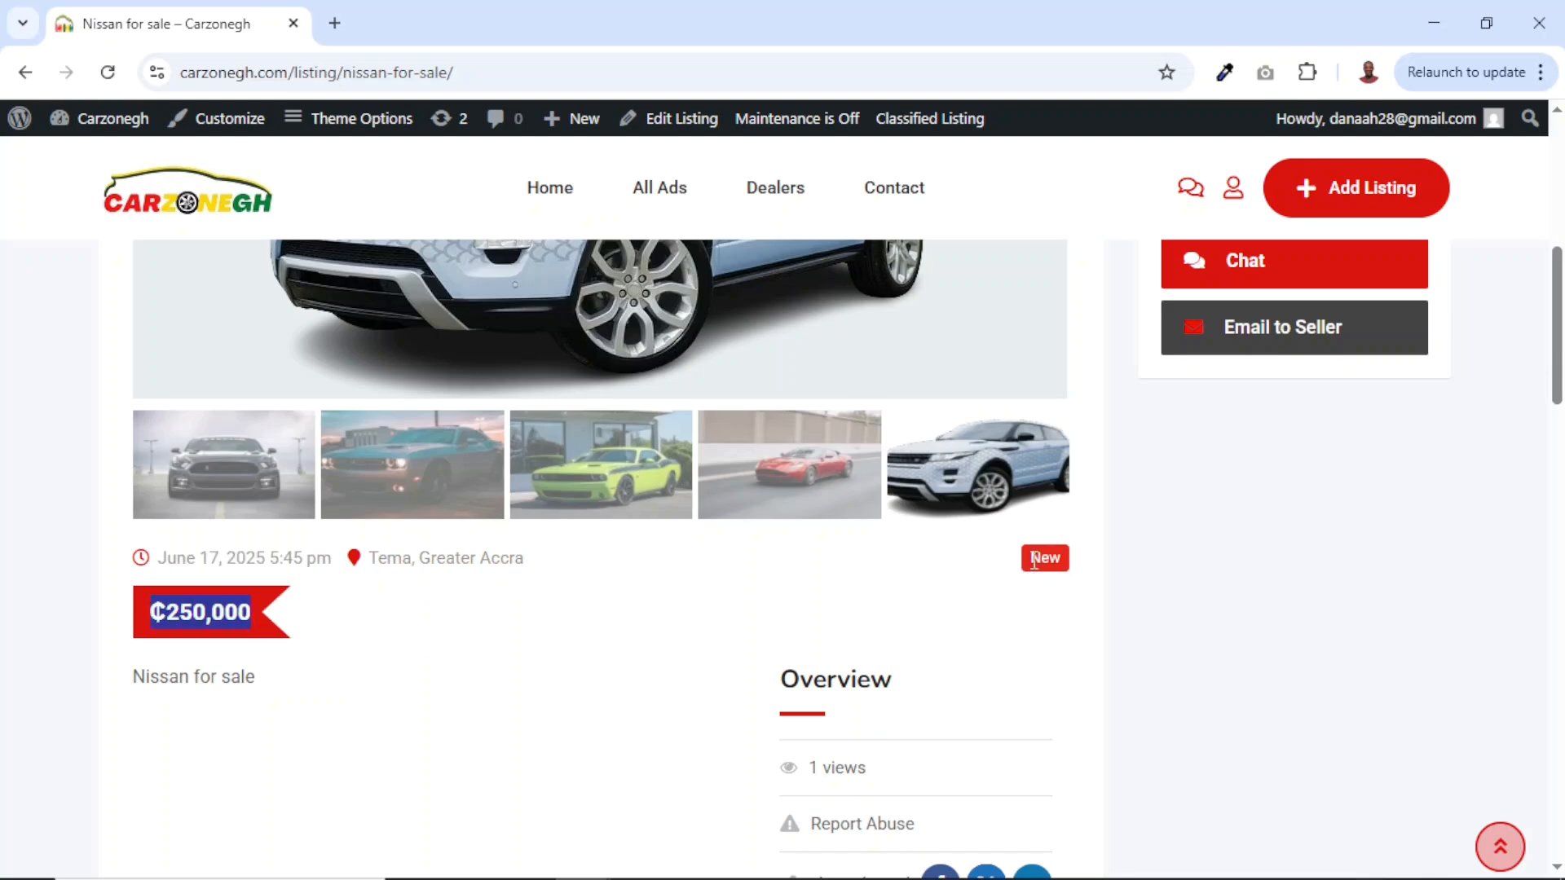
left_click_drag(1036, 551, 1093, 570)
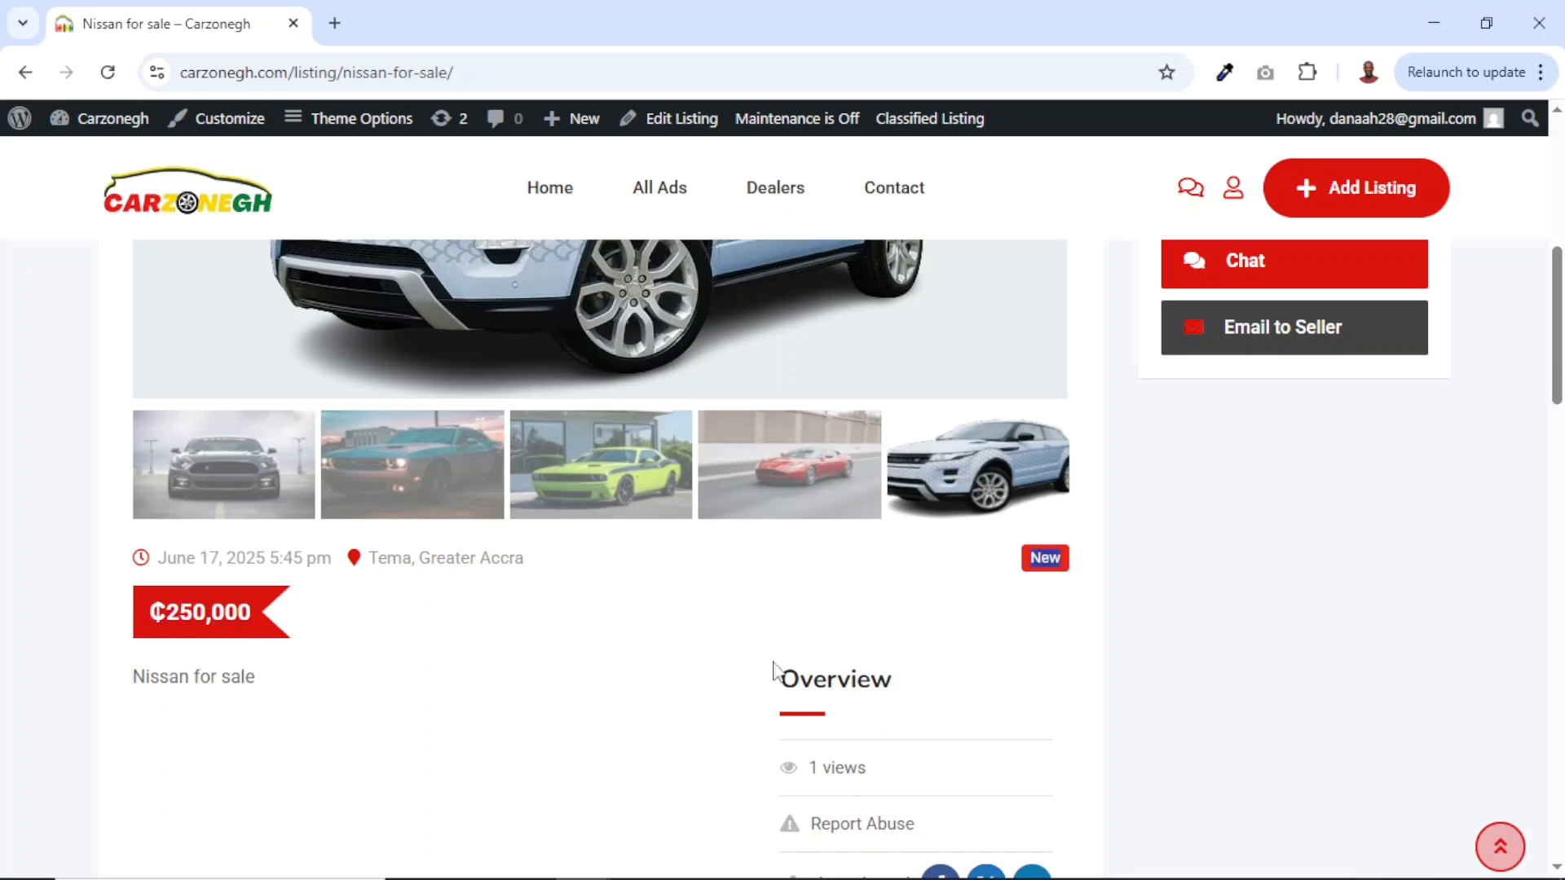
left_click_drag(134, 683, 261, 697)
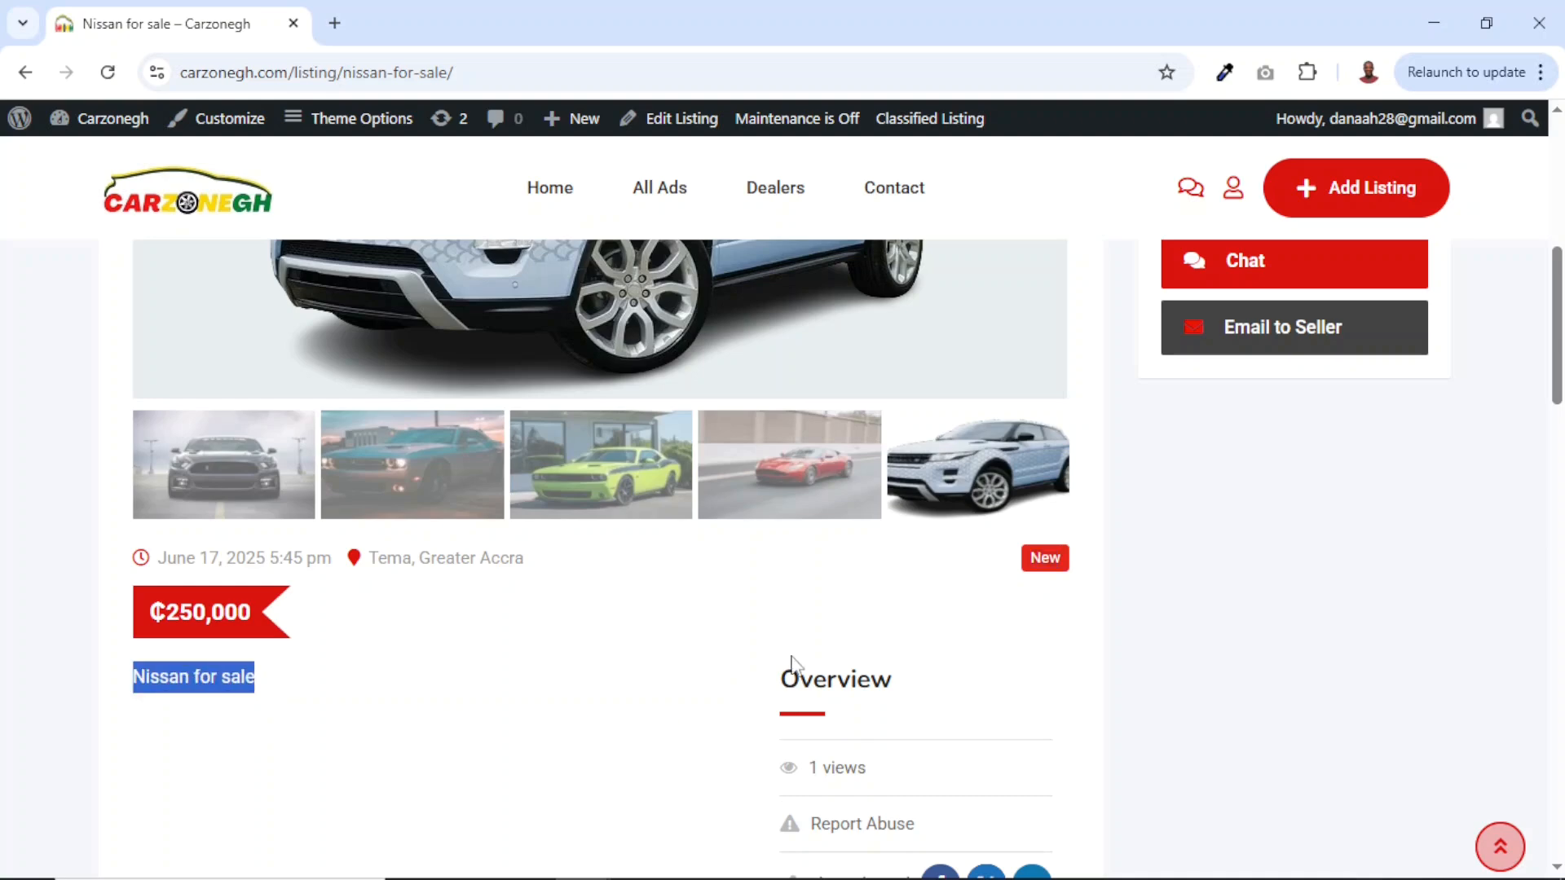
left_click_drag(783, 679, 880, 744)
scroll(881, 744, "down", 2)
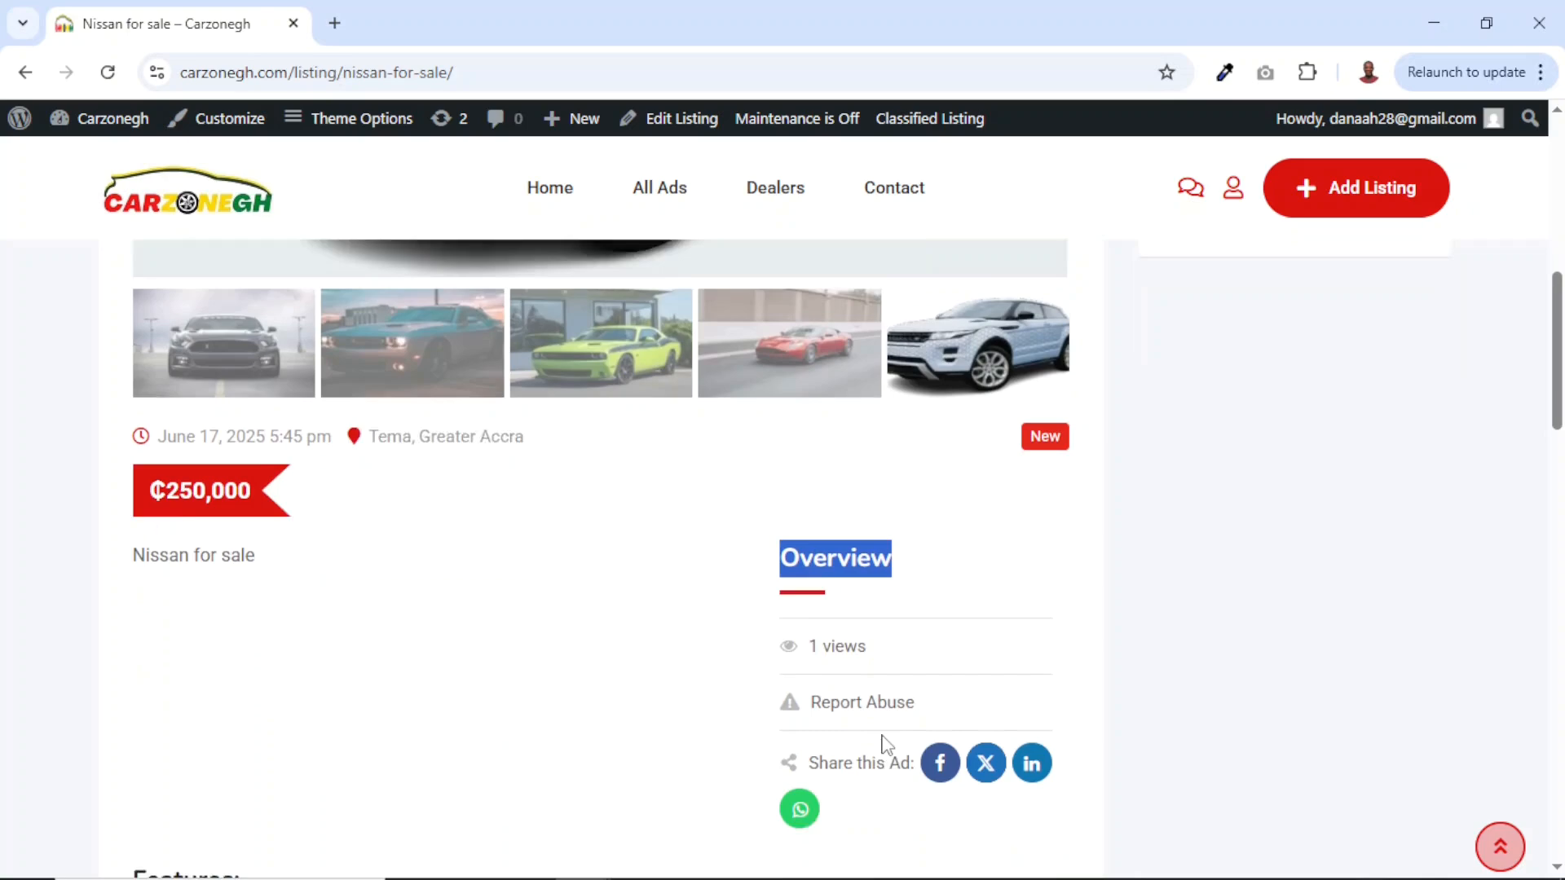
left_click_drag(813, 589, 900, 594)
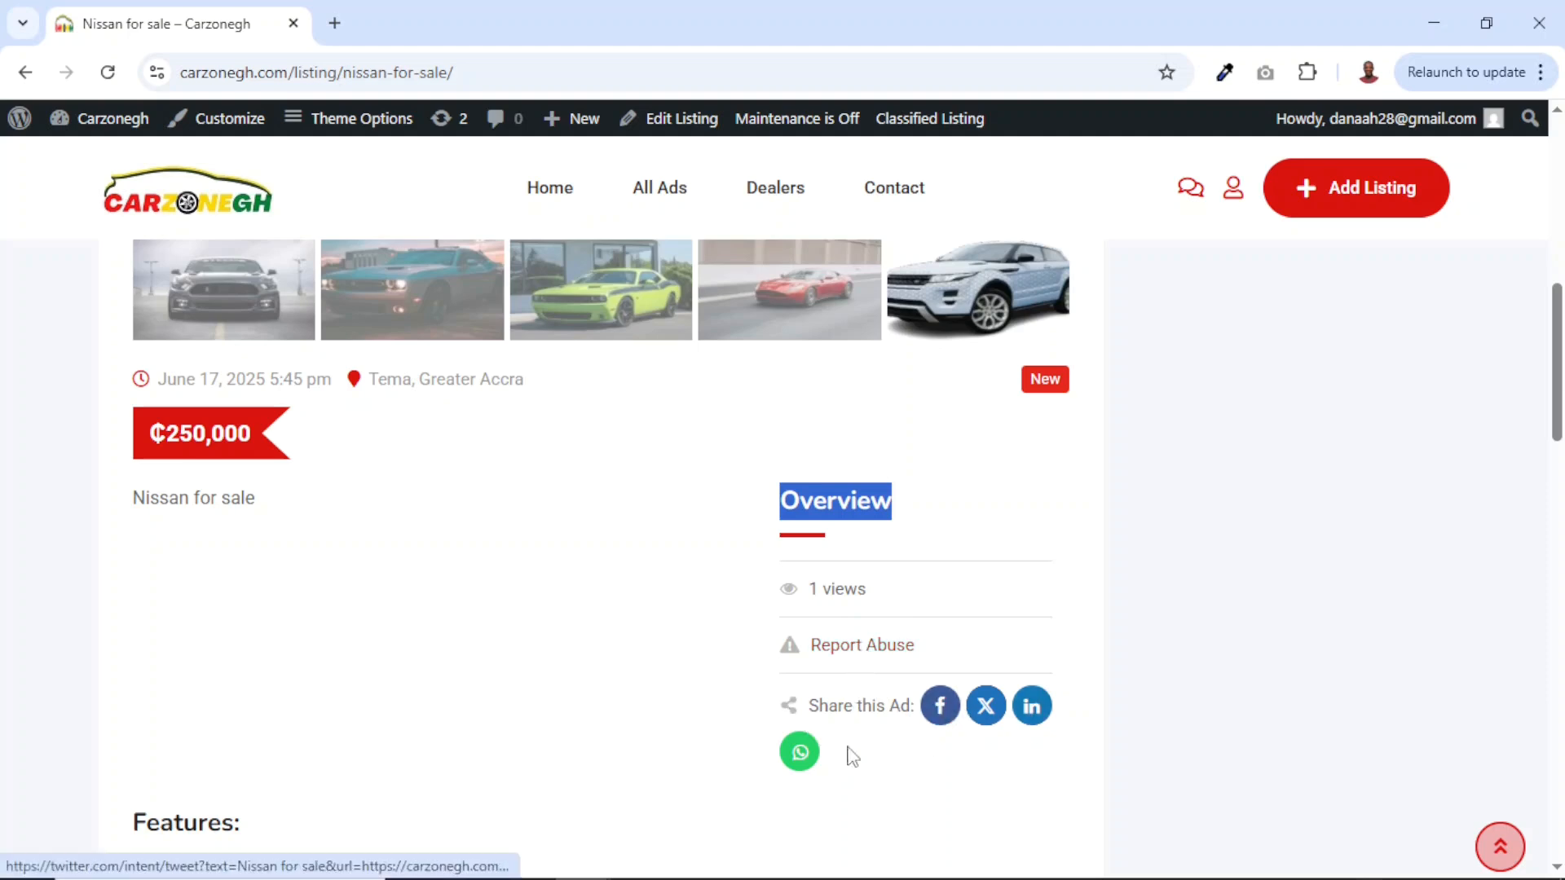
scroll(955, 762, "down", 2)
scroll(955, 762, "down", 1)
left_click(955, 762)
left_click_drag(167, 658, 862, 714)
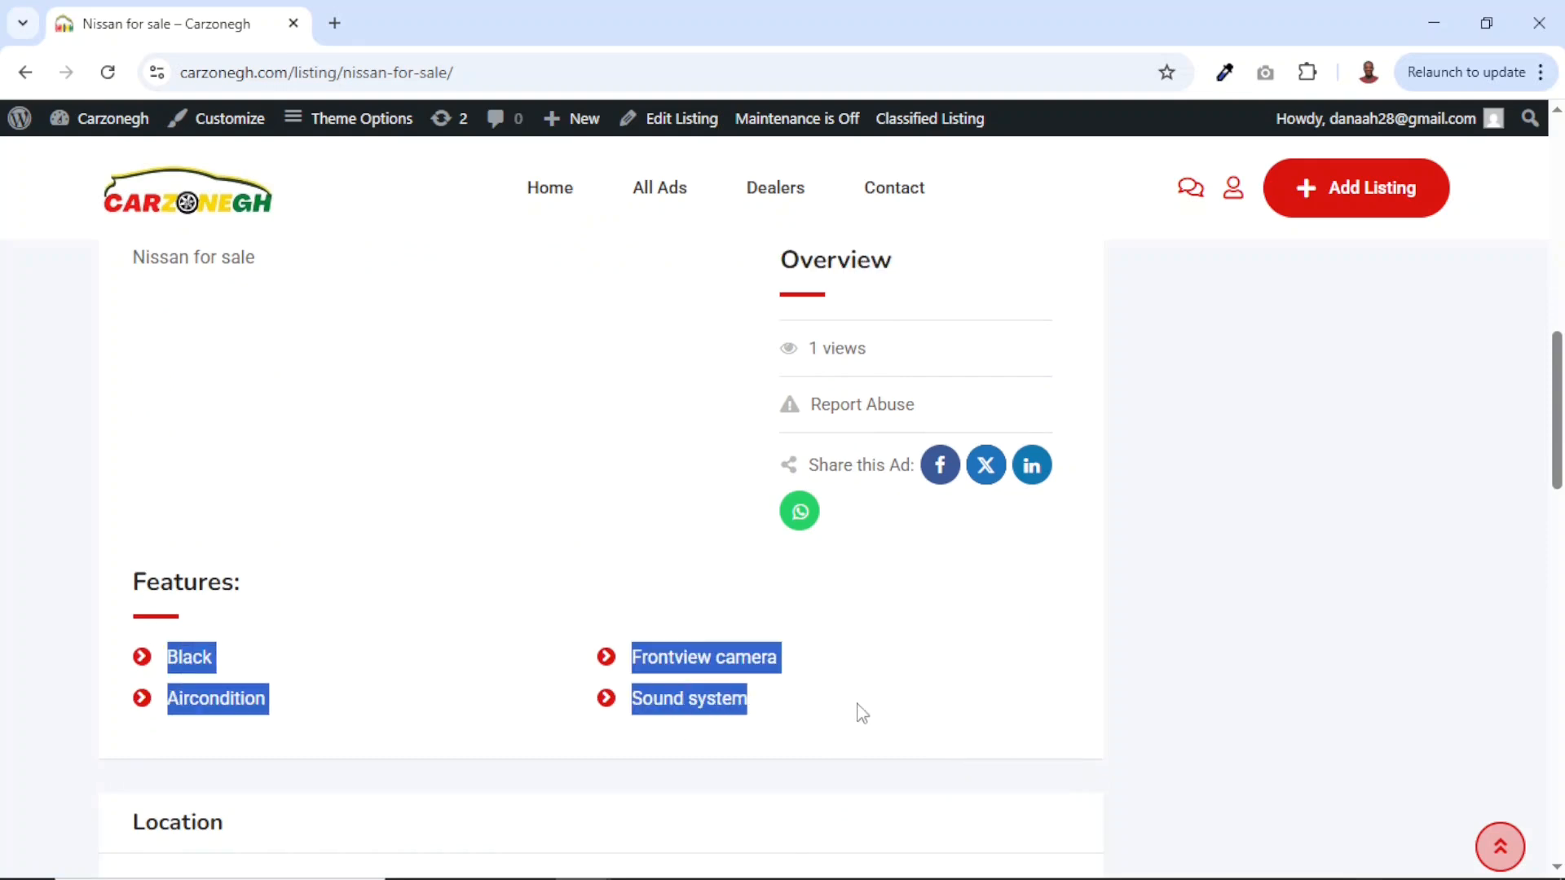
scroll(860, 709, "down", 6)
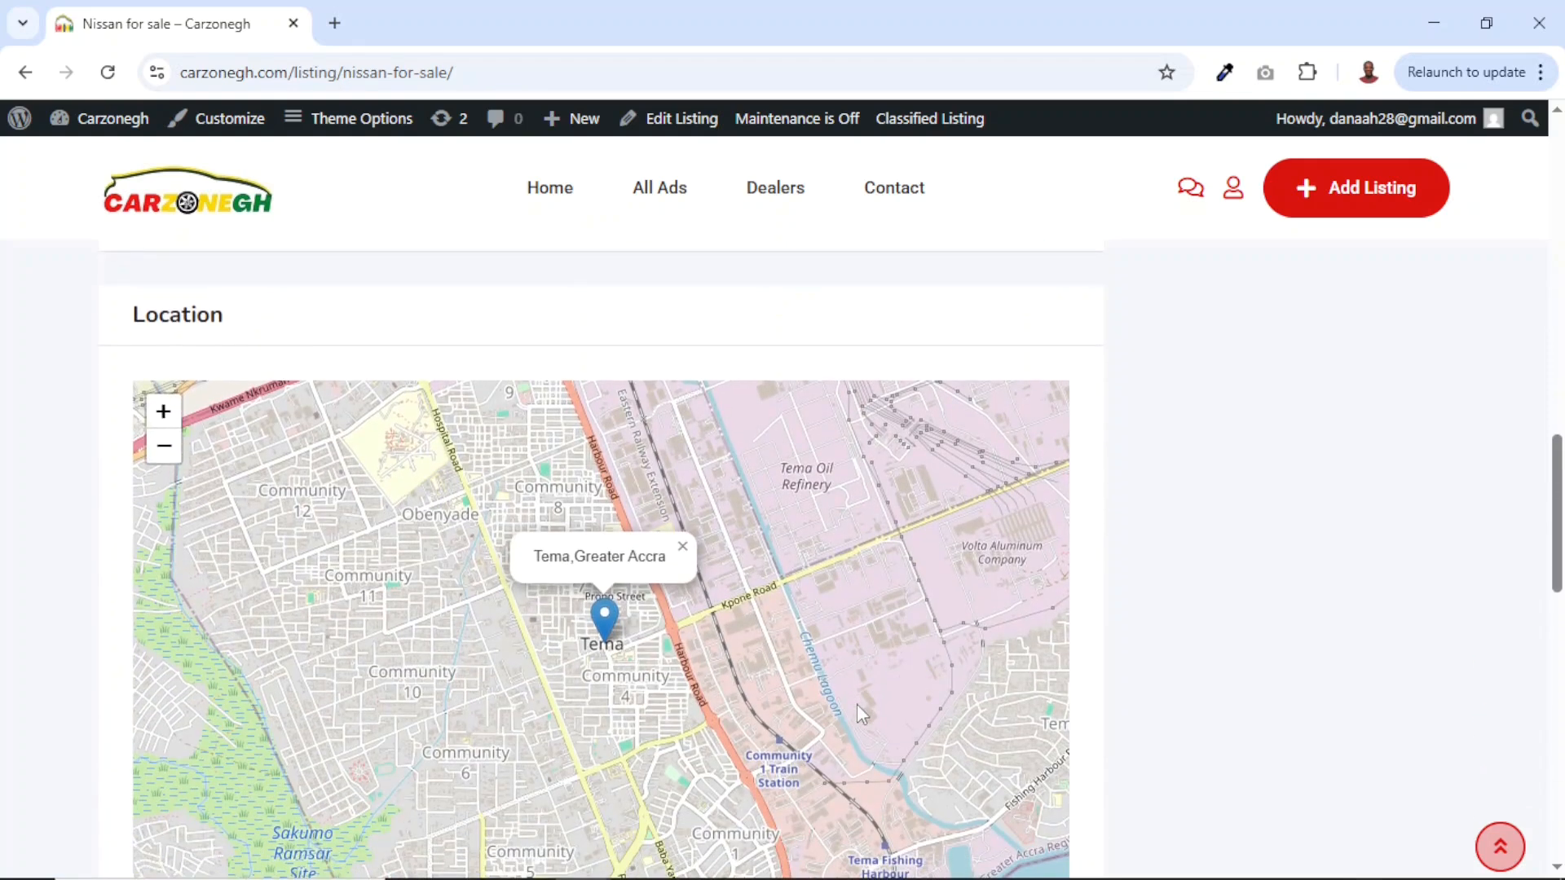
scroll(670, 640, "down", 3)
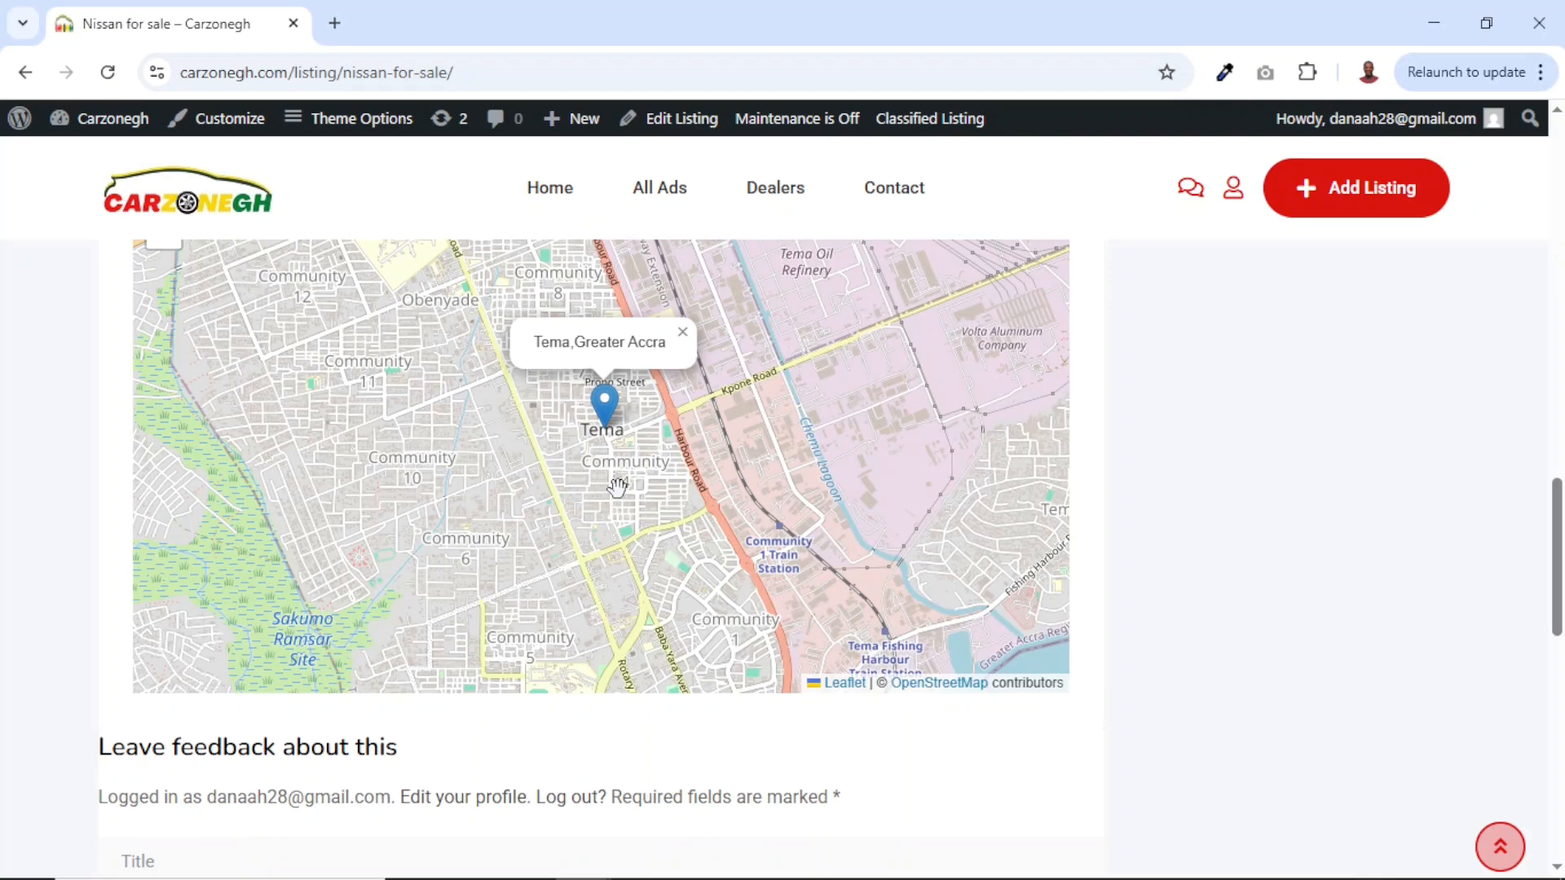
scroll(447, 552, "up", 1)
scroll(447, 552, "down", 6)
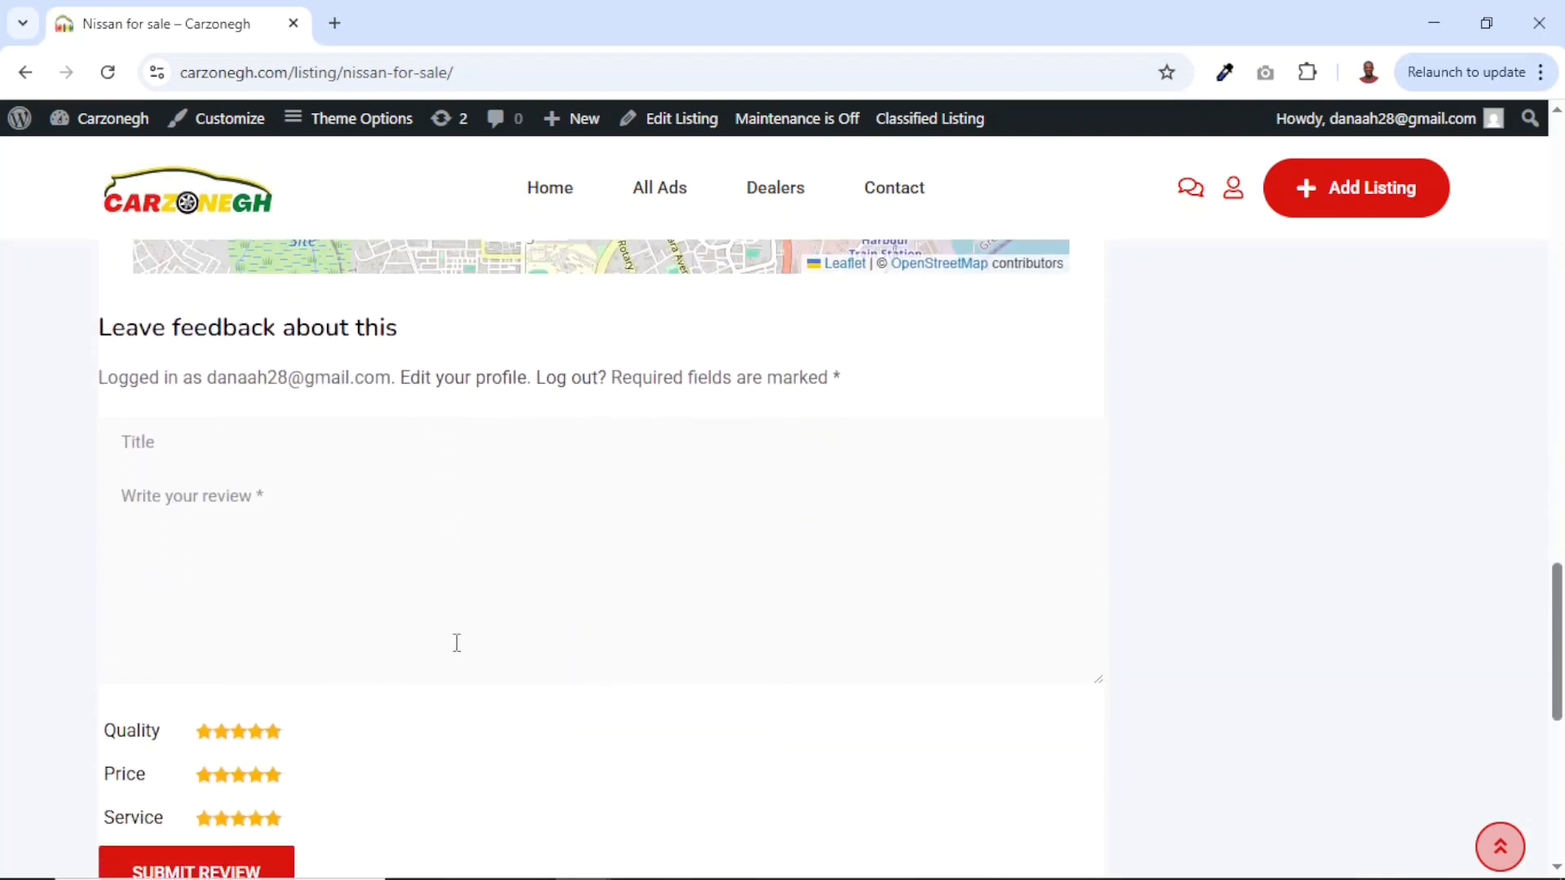
scroll(938, 607, "up", 20)
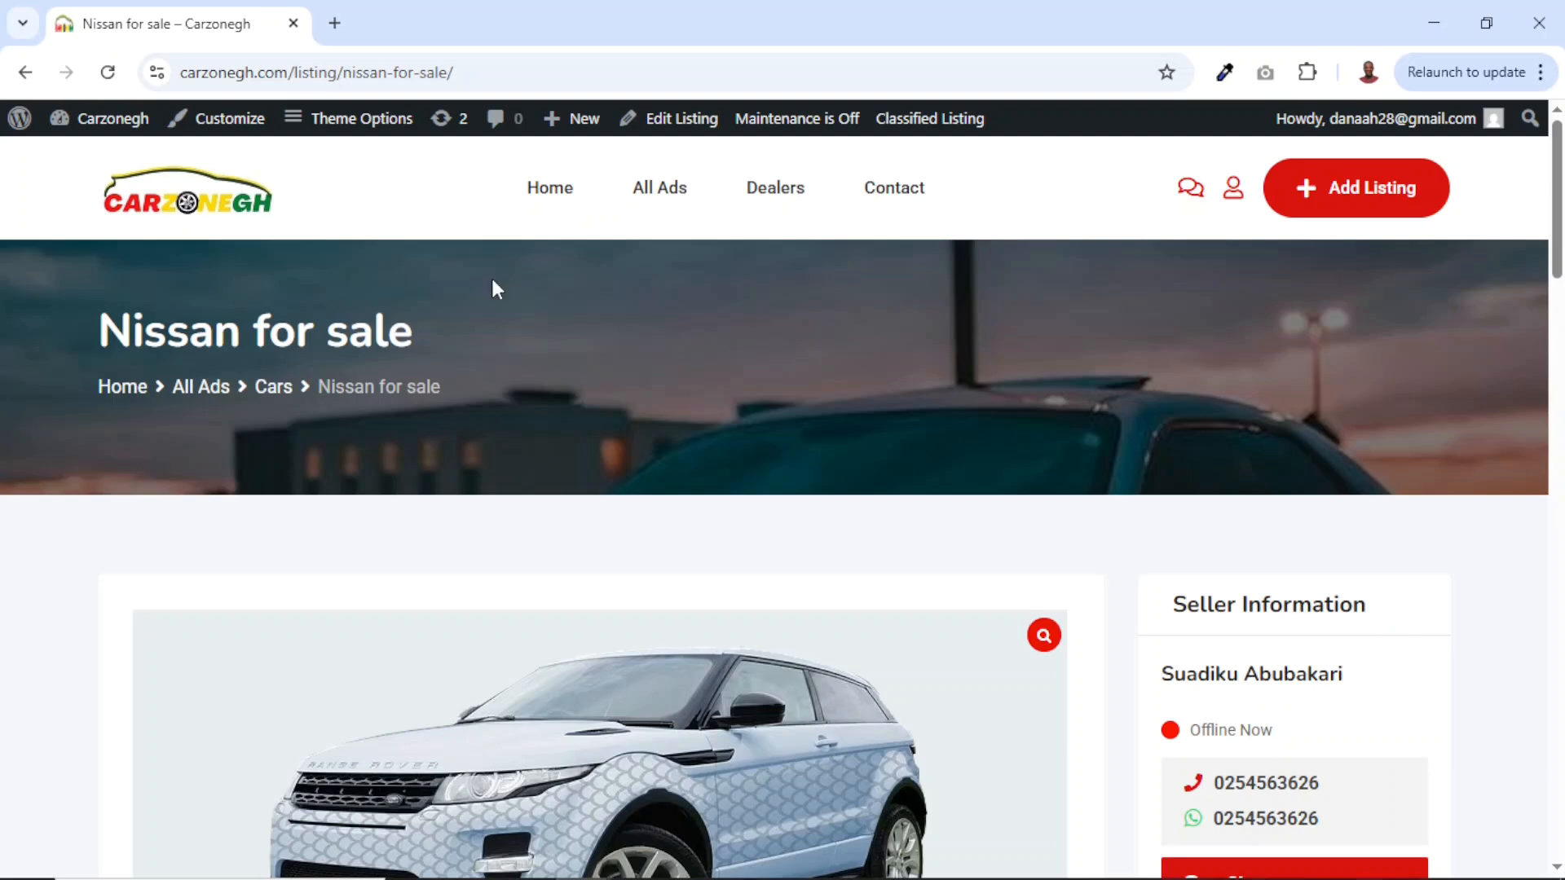
left_click(194, 204)
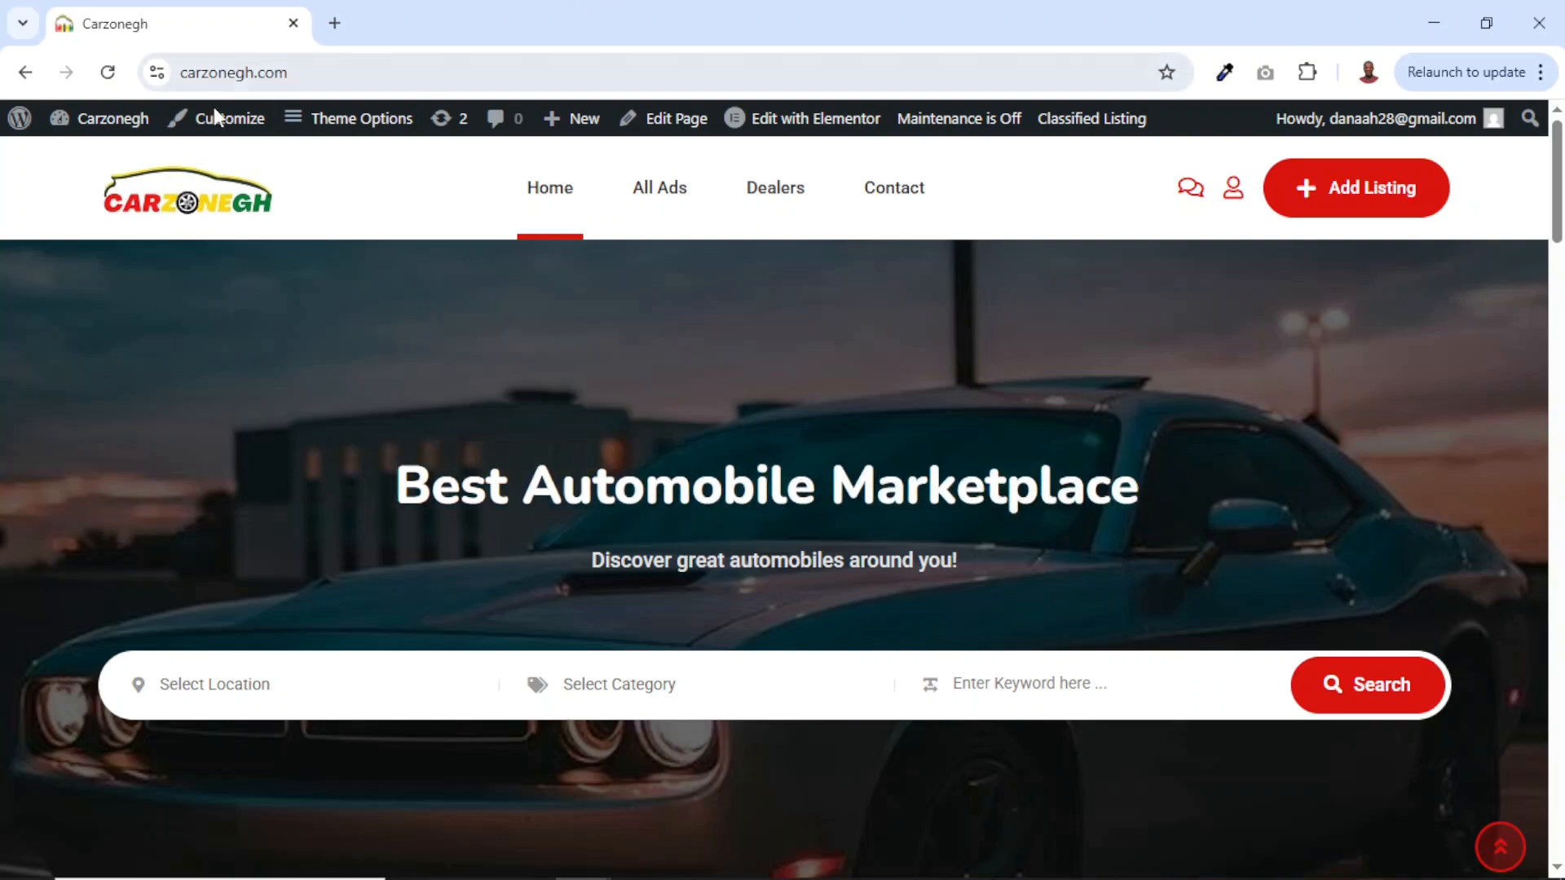
Start entering a new web address in the browser's address bar.
left_click(308, 72)
Go to dikupages.com/hostinger using the address-bar suggestion.
type("dikupage")
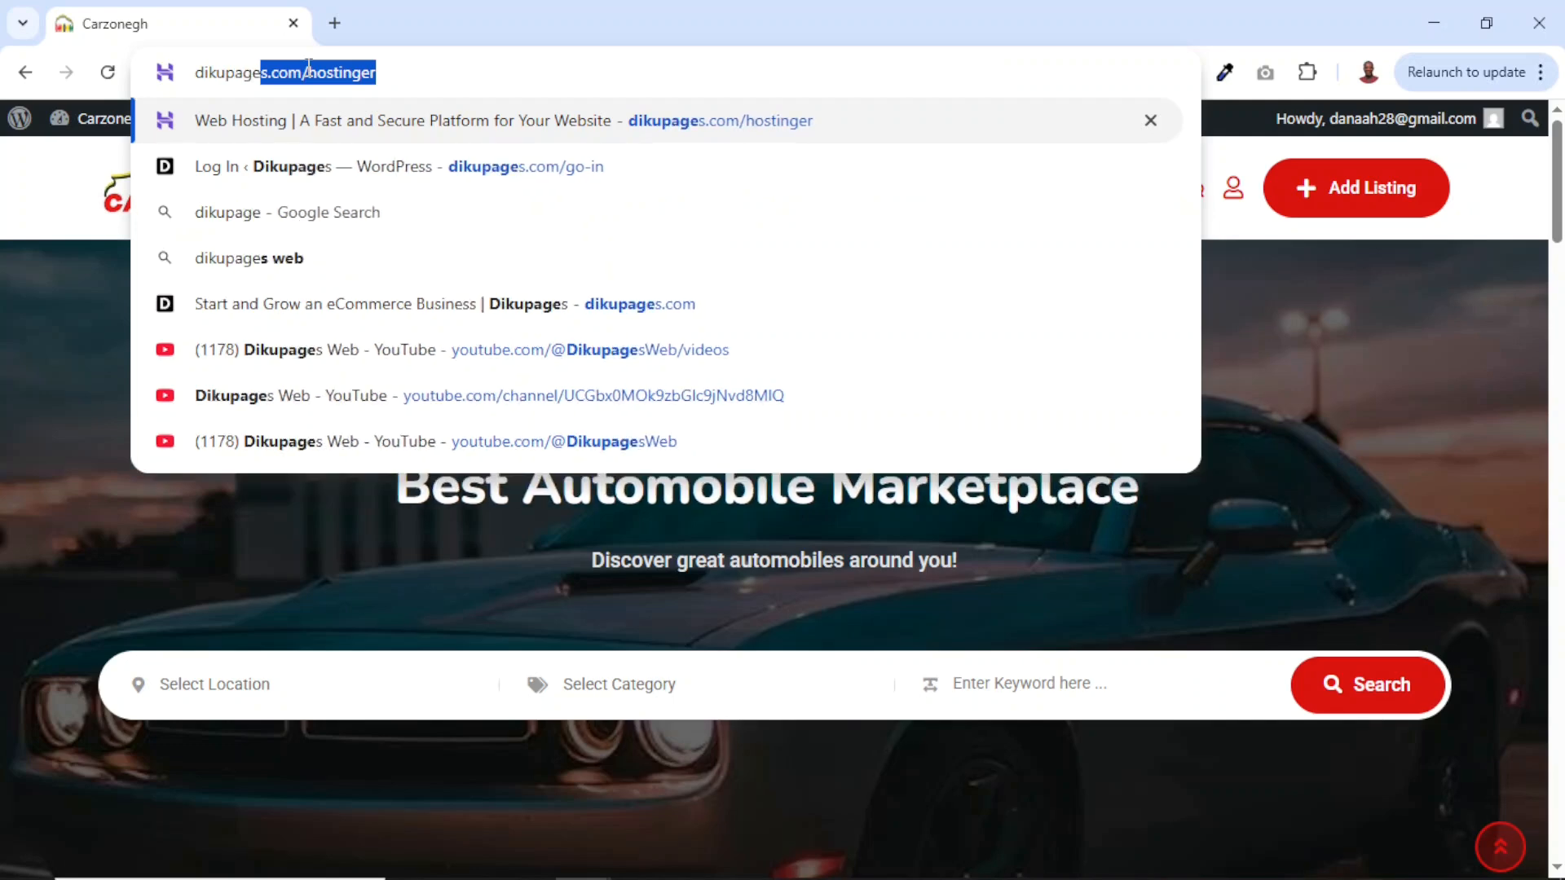
key("Right")
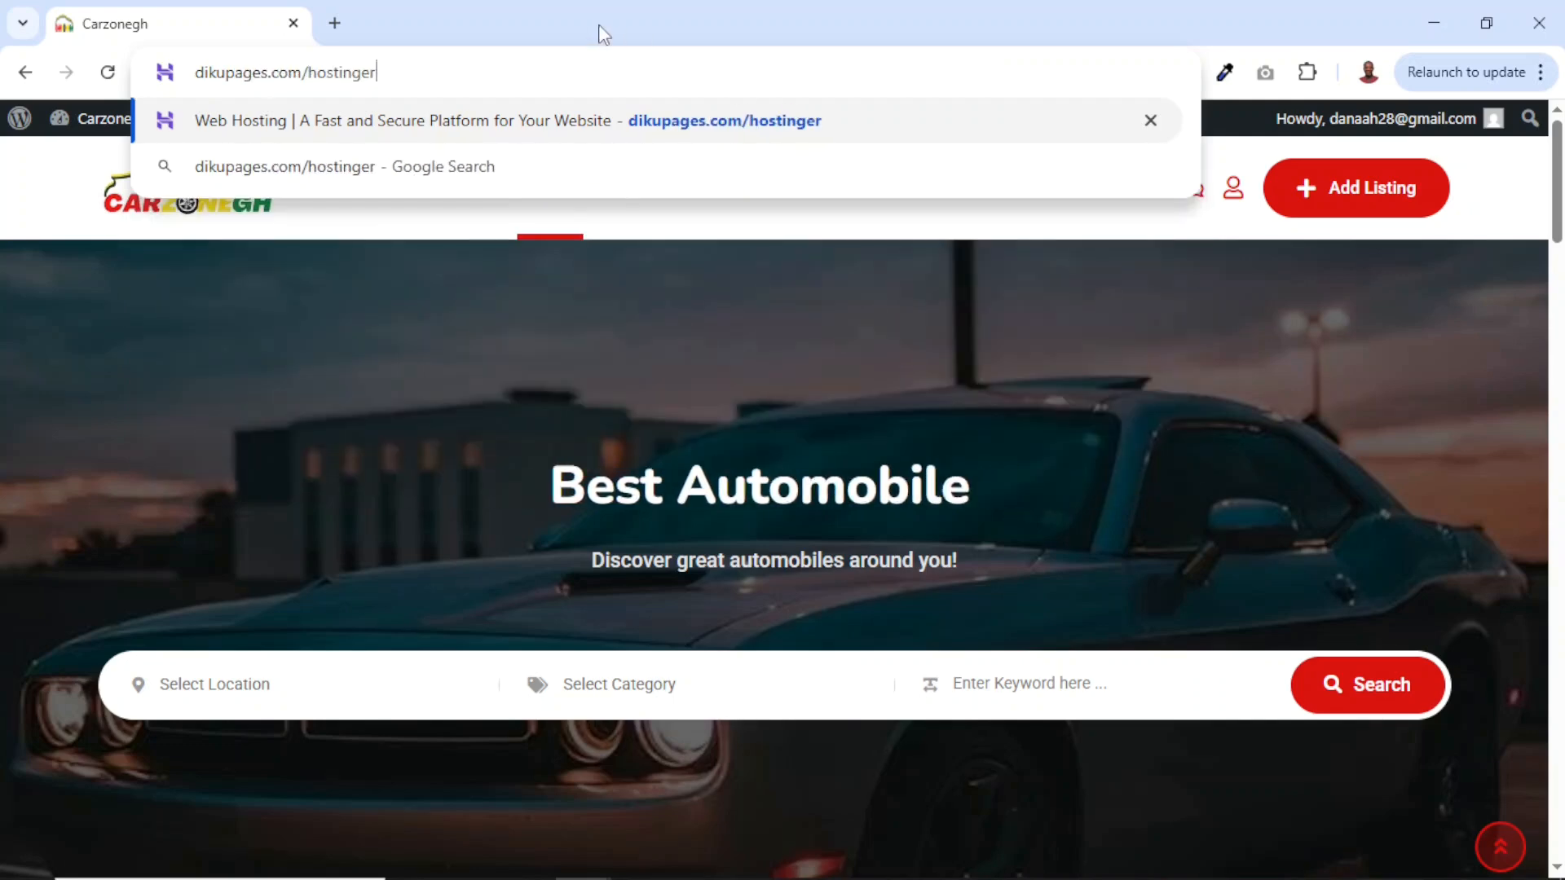
key("Return")
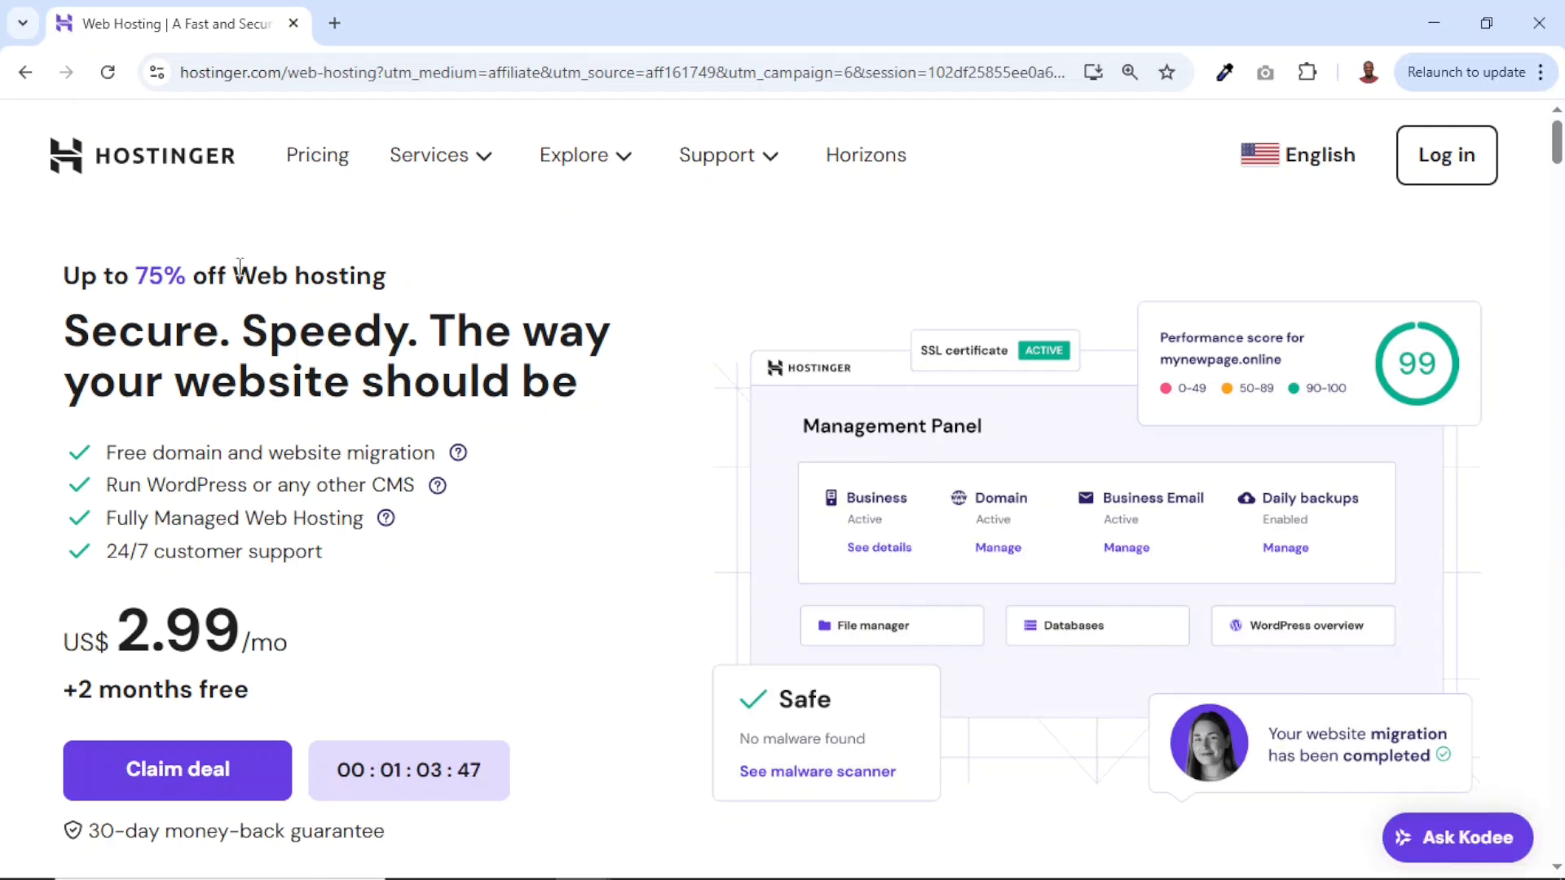
Highlight the 75% discount and compare the Premium, Business and Cloud Startup plan cards.
left_click_drag(139, 274, 188, 279)
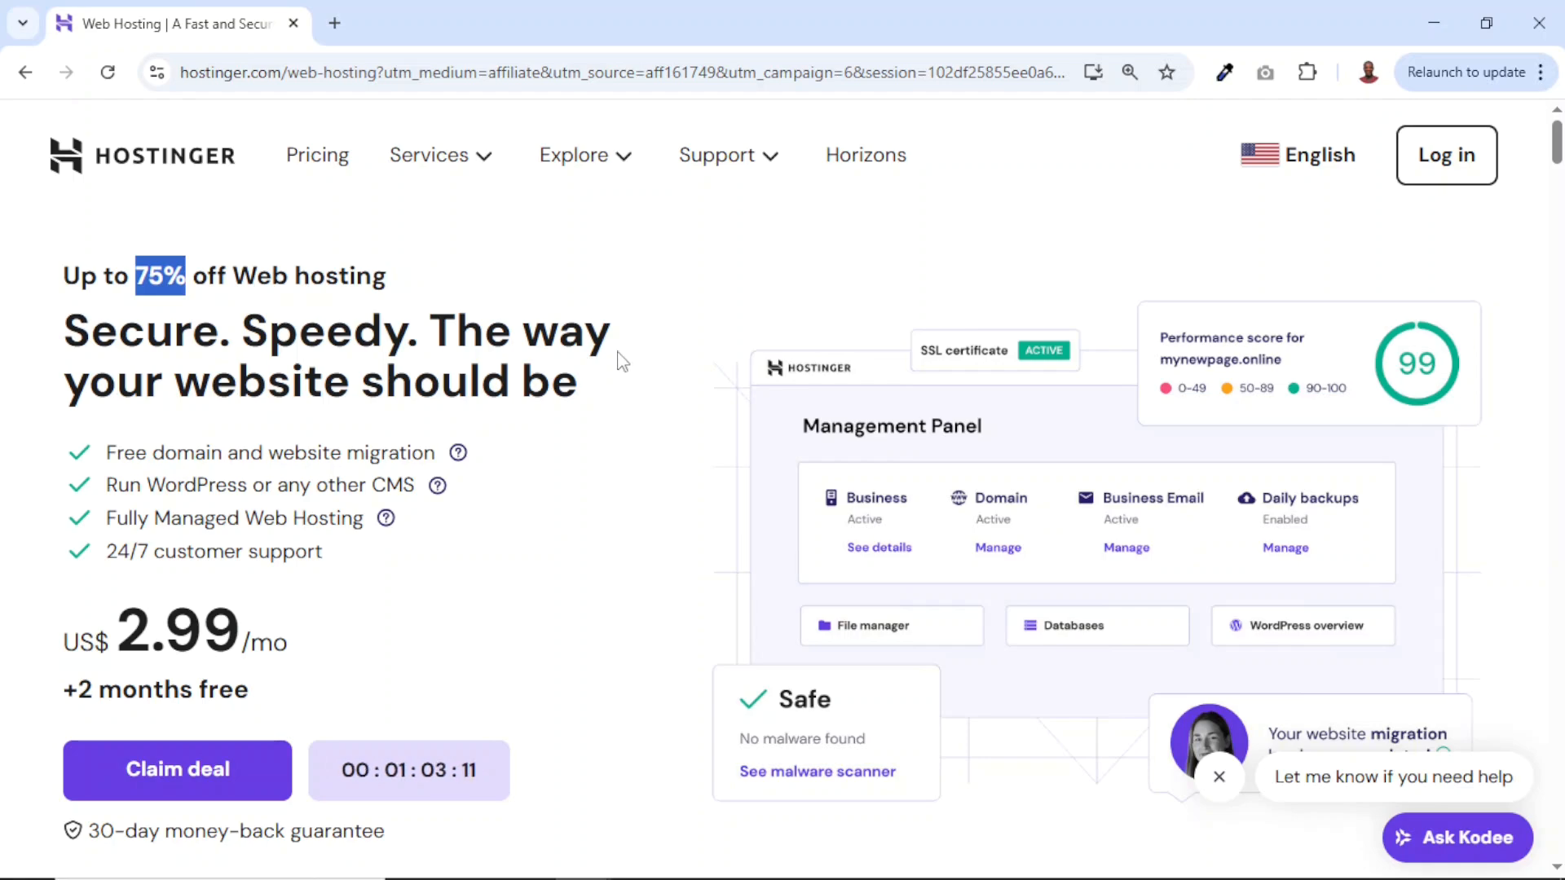
scroll(622, 359, "down", 15)
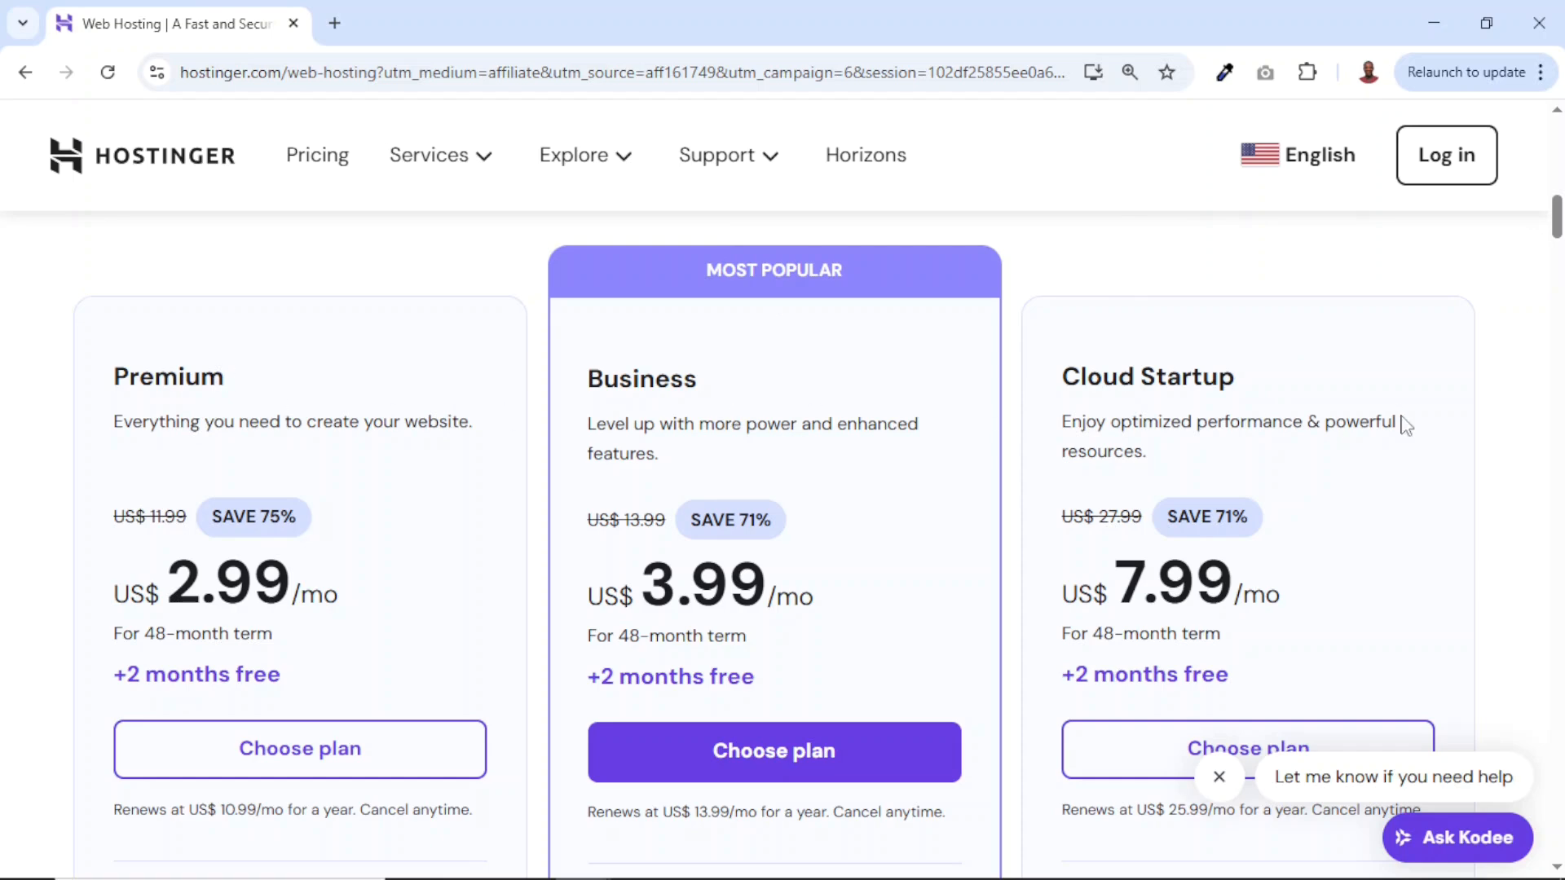
scroll(188, 256, "down", 2)
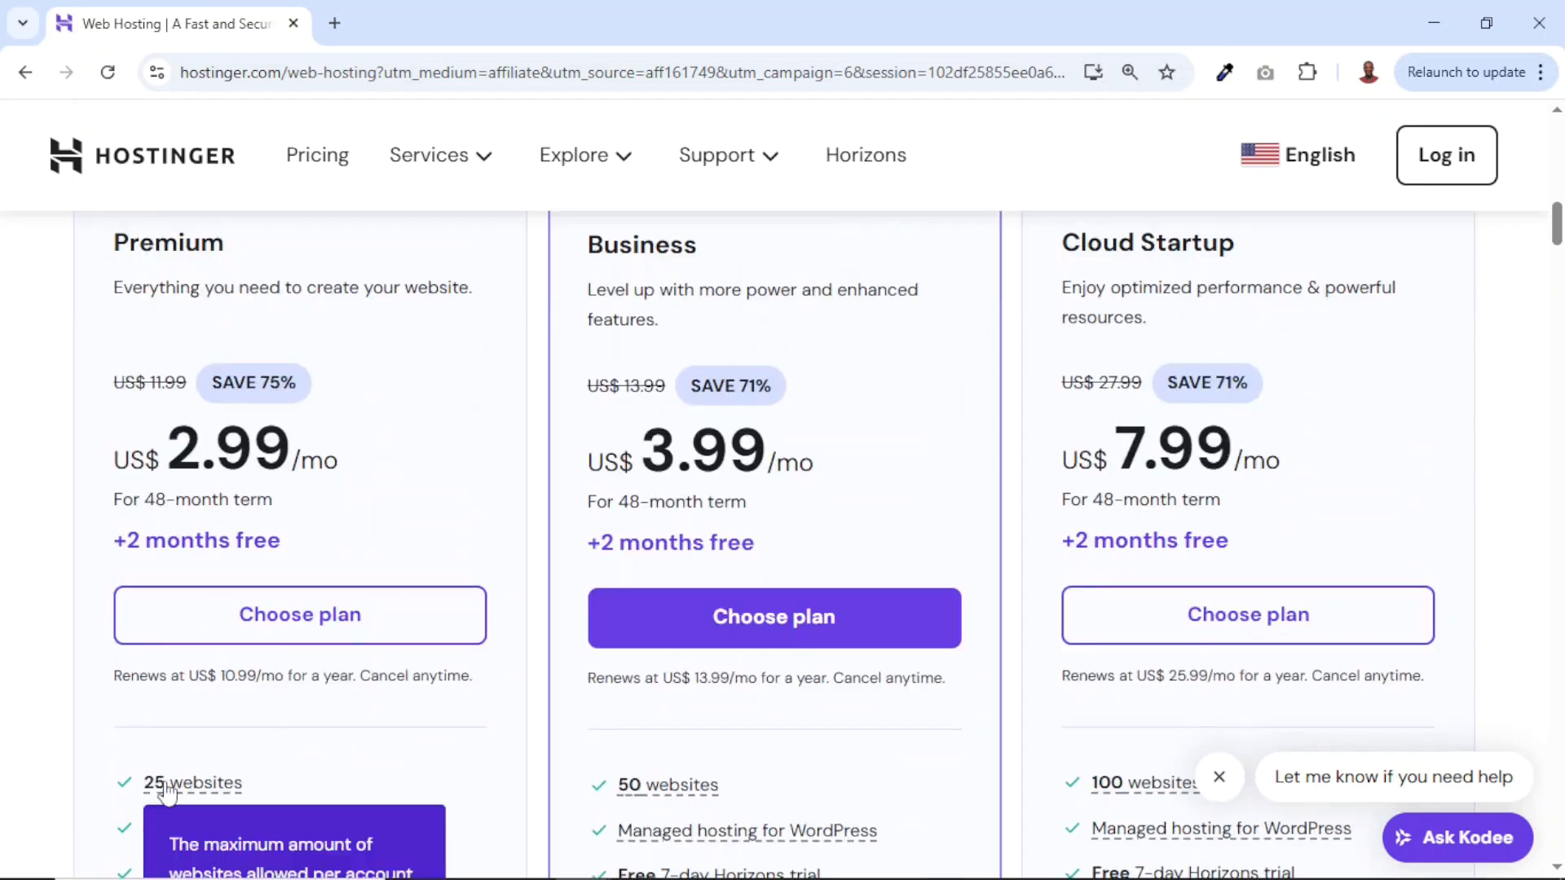
mouse_move(233, 797)
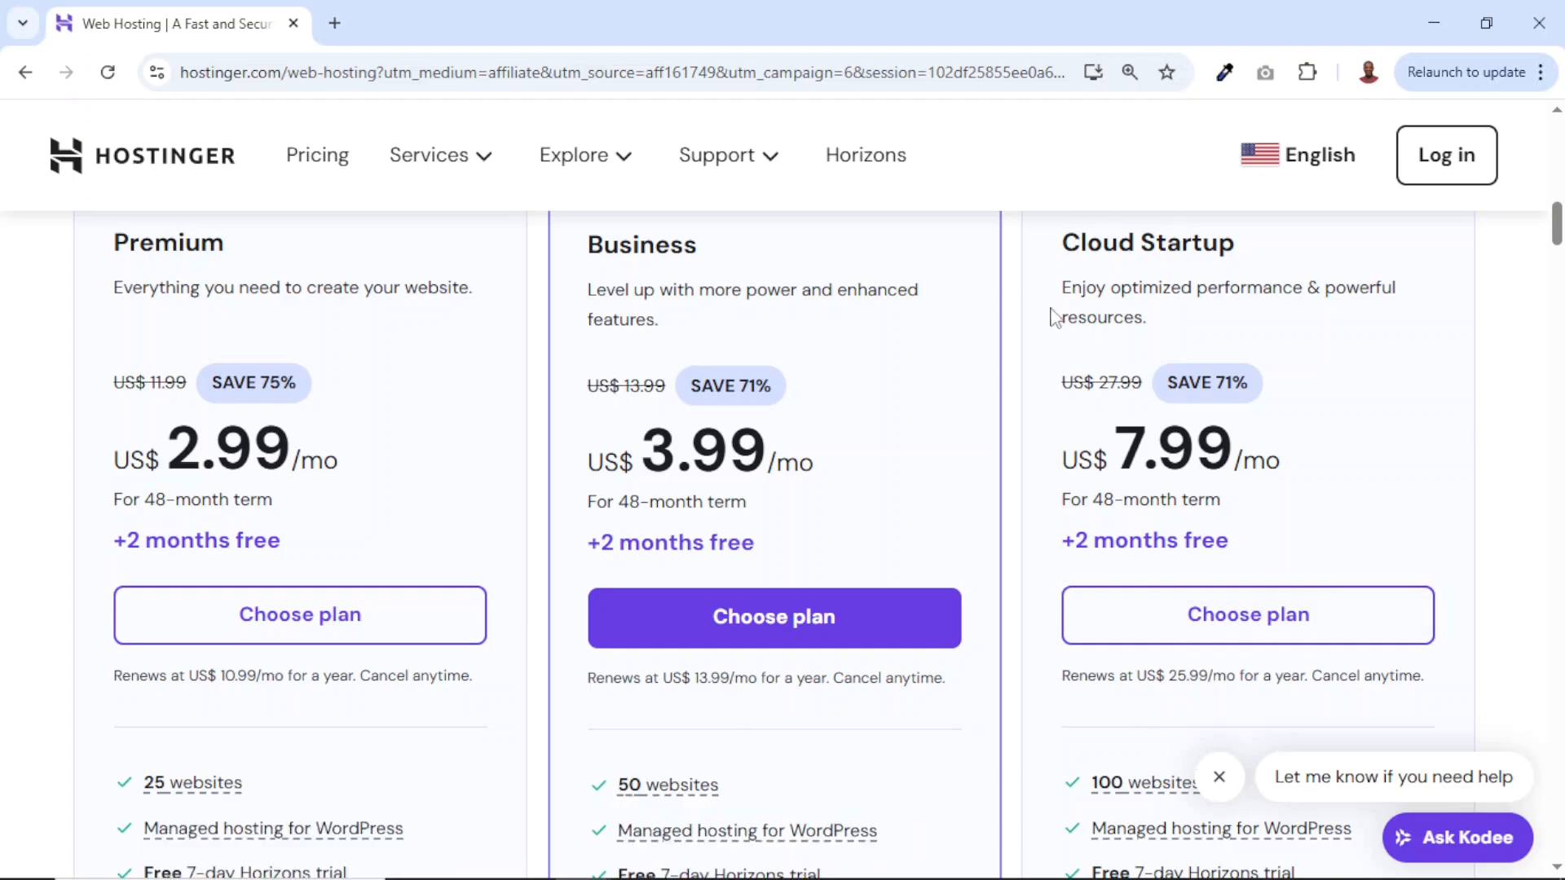
scroll(1059, 571, "up", 1)
scroll(1053, 566, "down", 5)
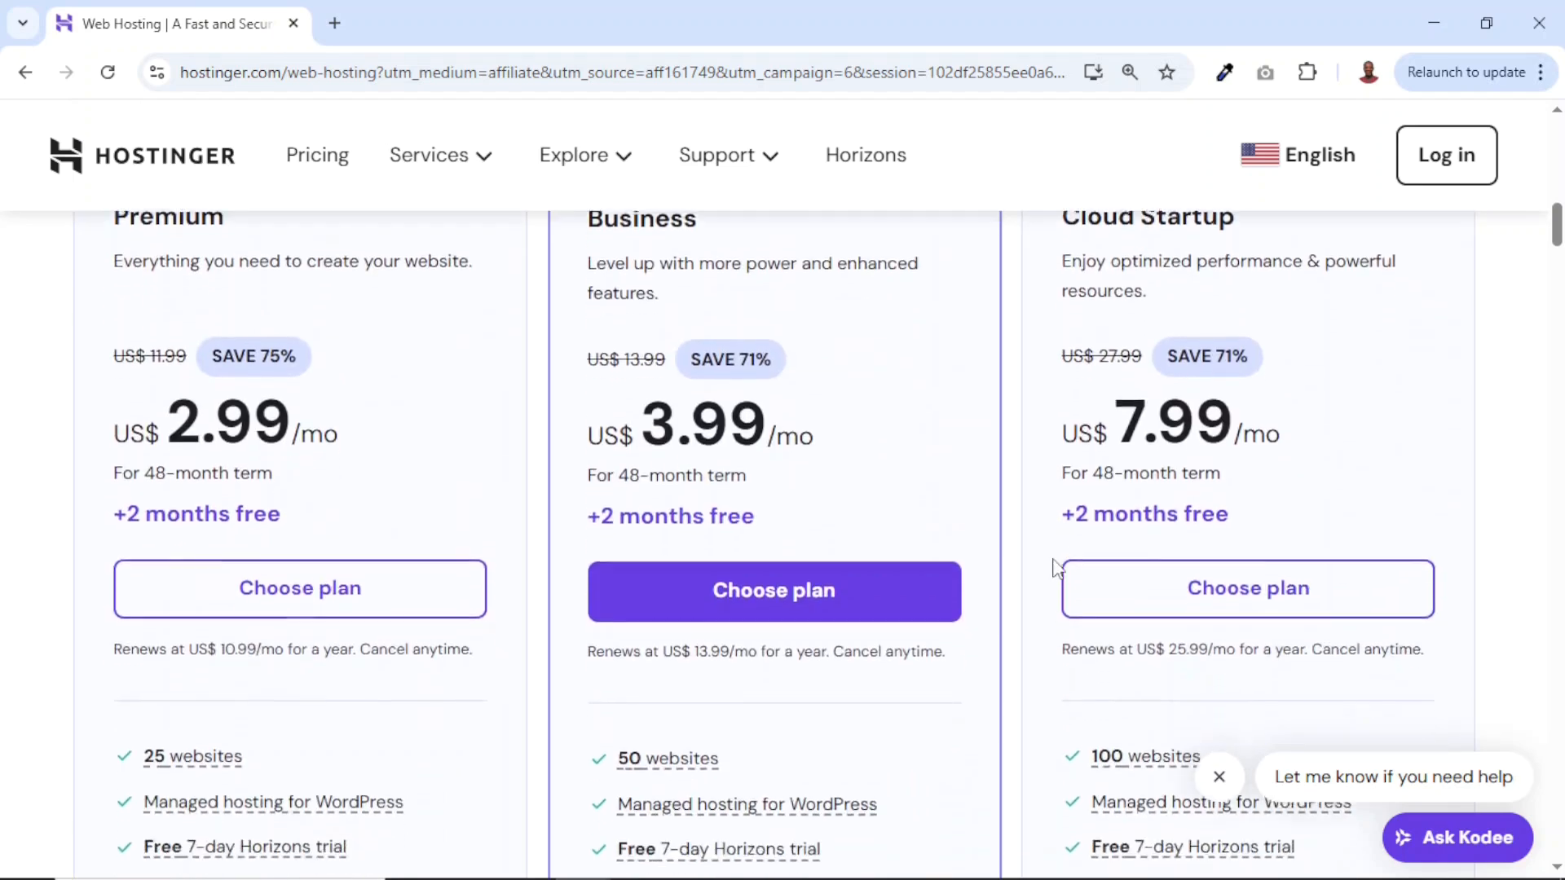
scroll(1057, 568, "down", 1)
scroll(1058, 568, "up", 3)
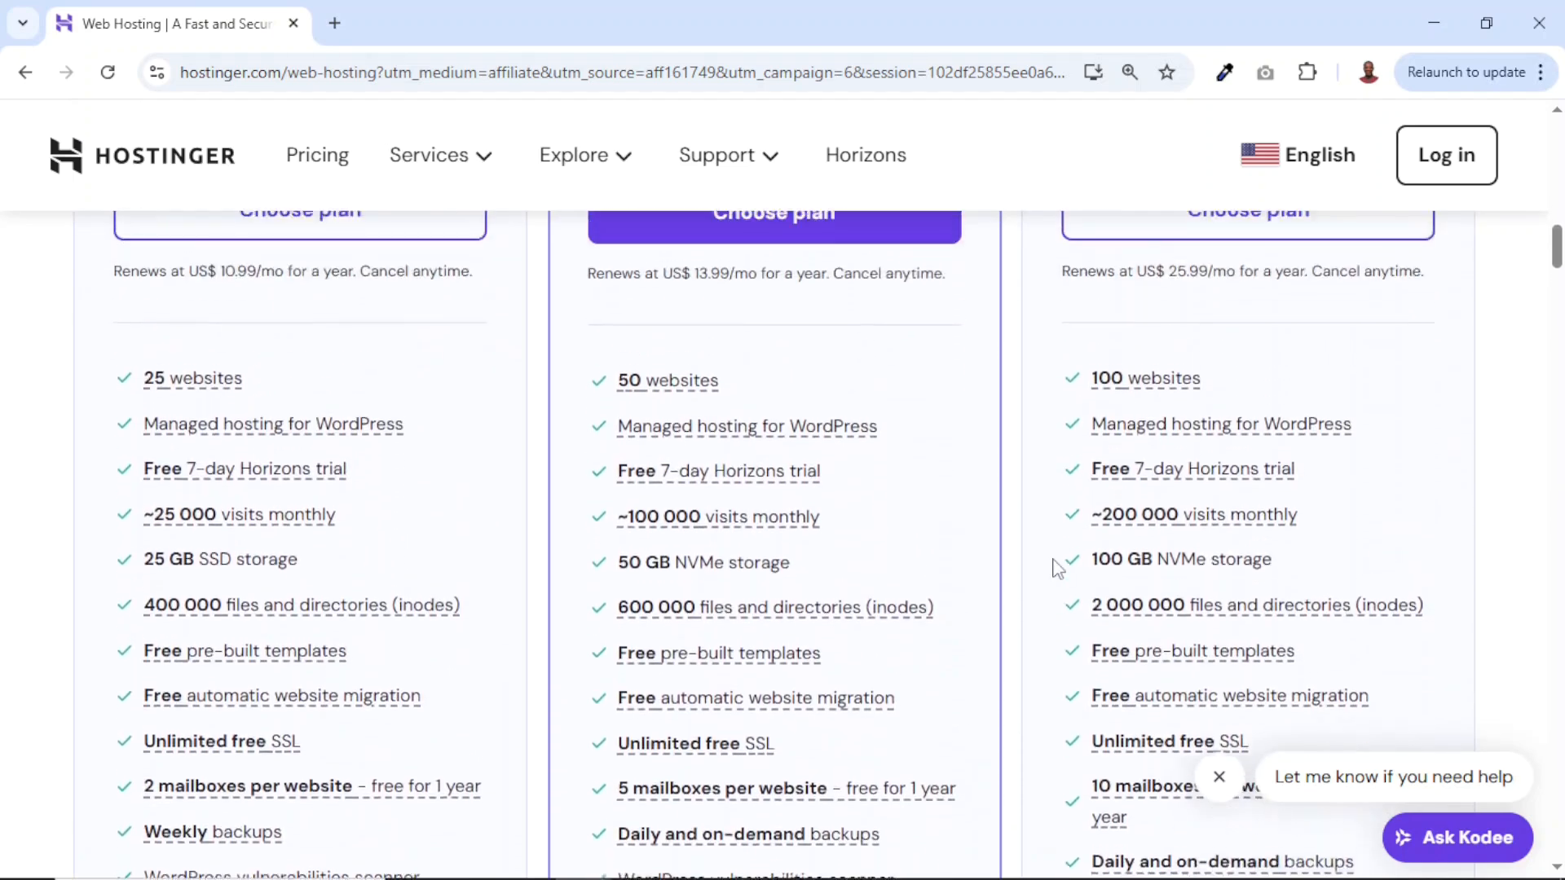
scroll(1118, 576, "up", 5)
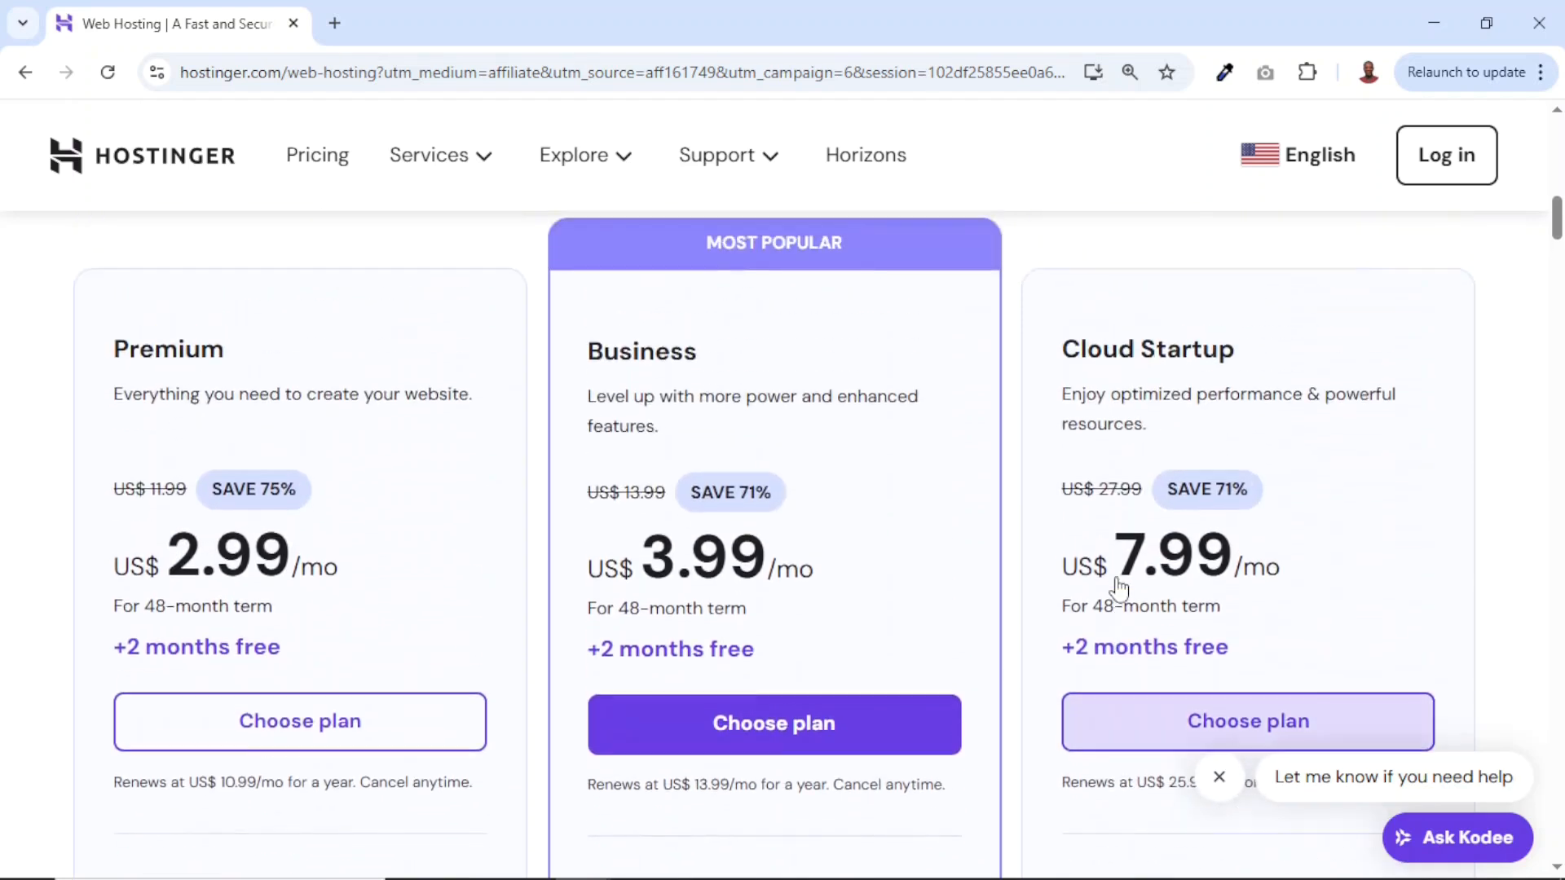
scroll(1118, 578, "down", 1)
scroll(1117, 578, "up", 3)
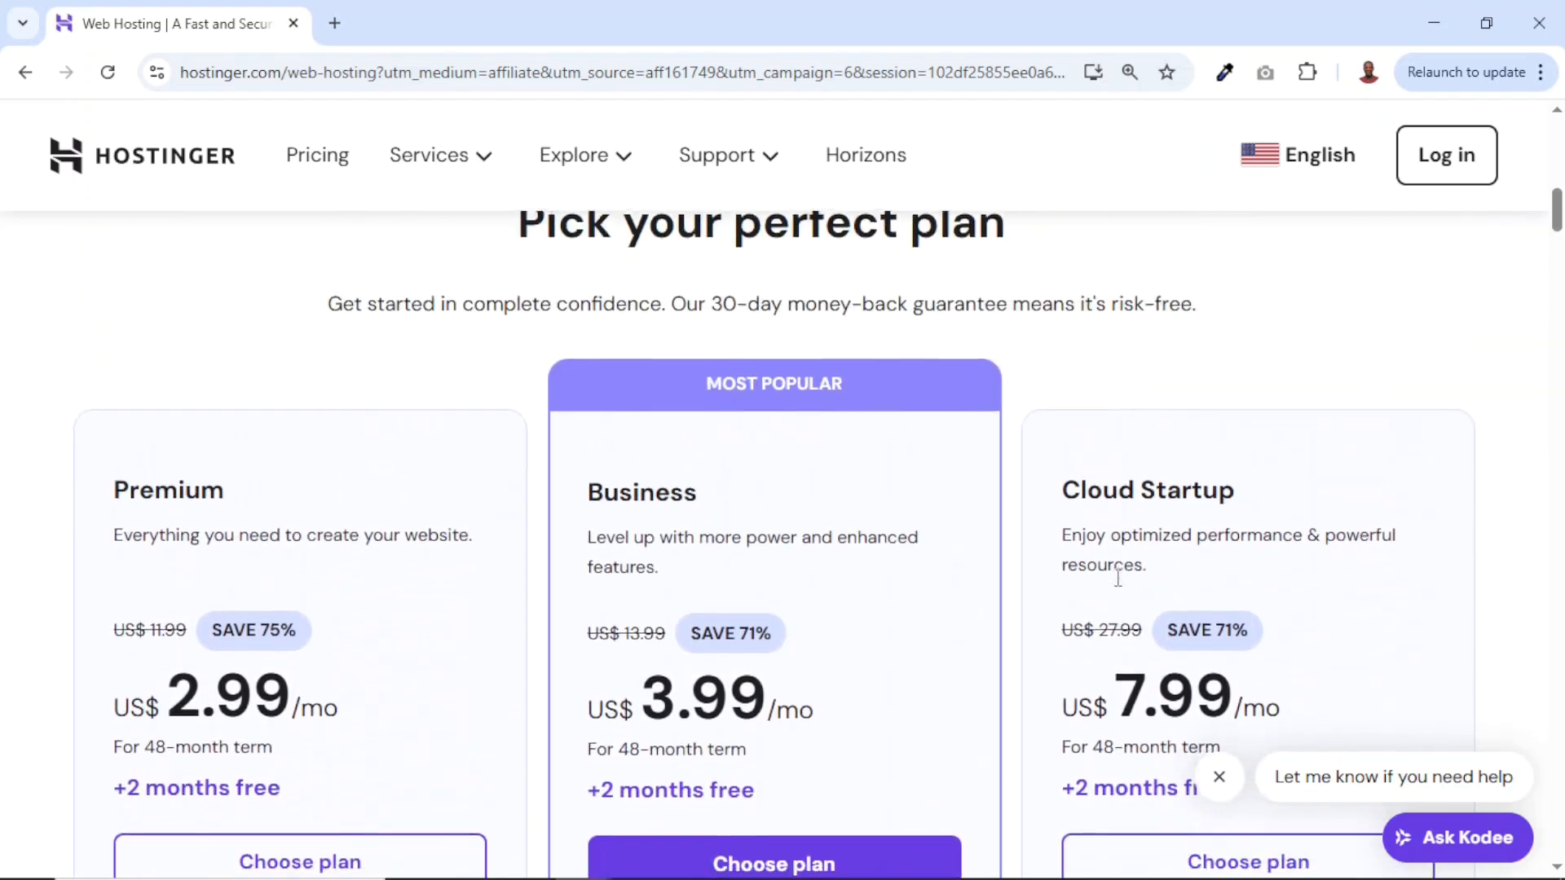
scroll(1117, 577, "down", 1)
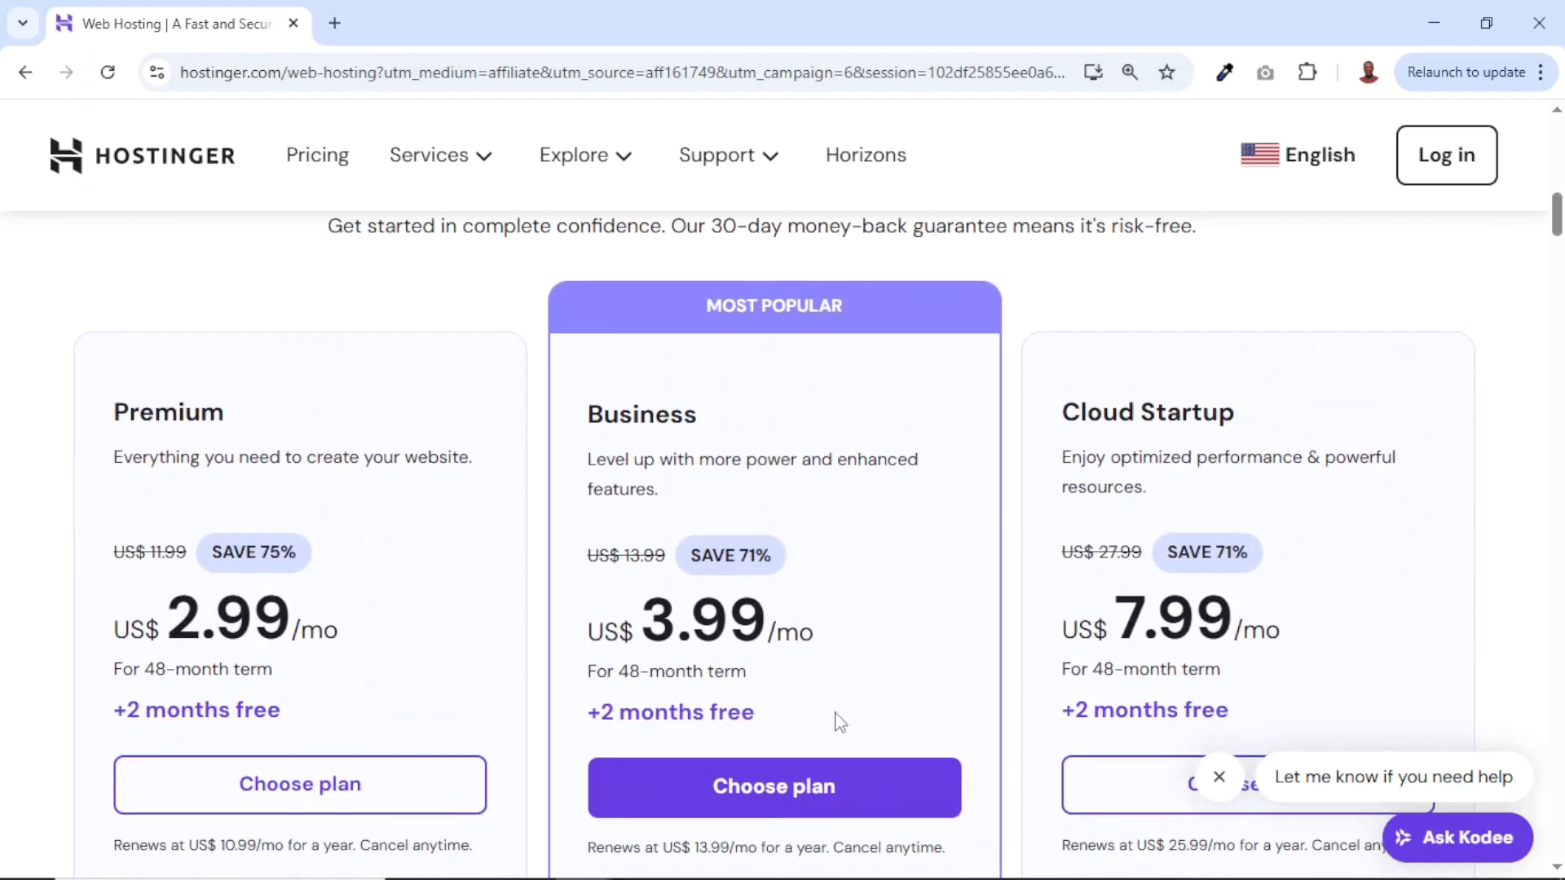
Add the Business plan to the cart for 12 months, a US$ 59.88 subtotal.
left_click(757, 787)
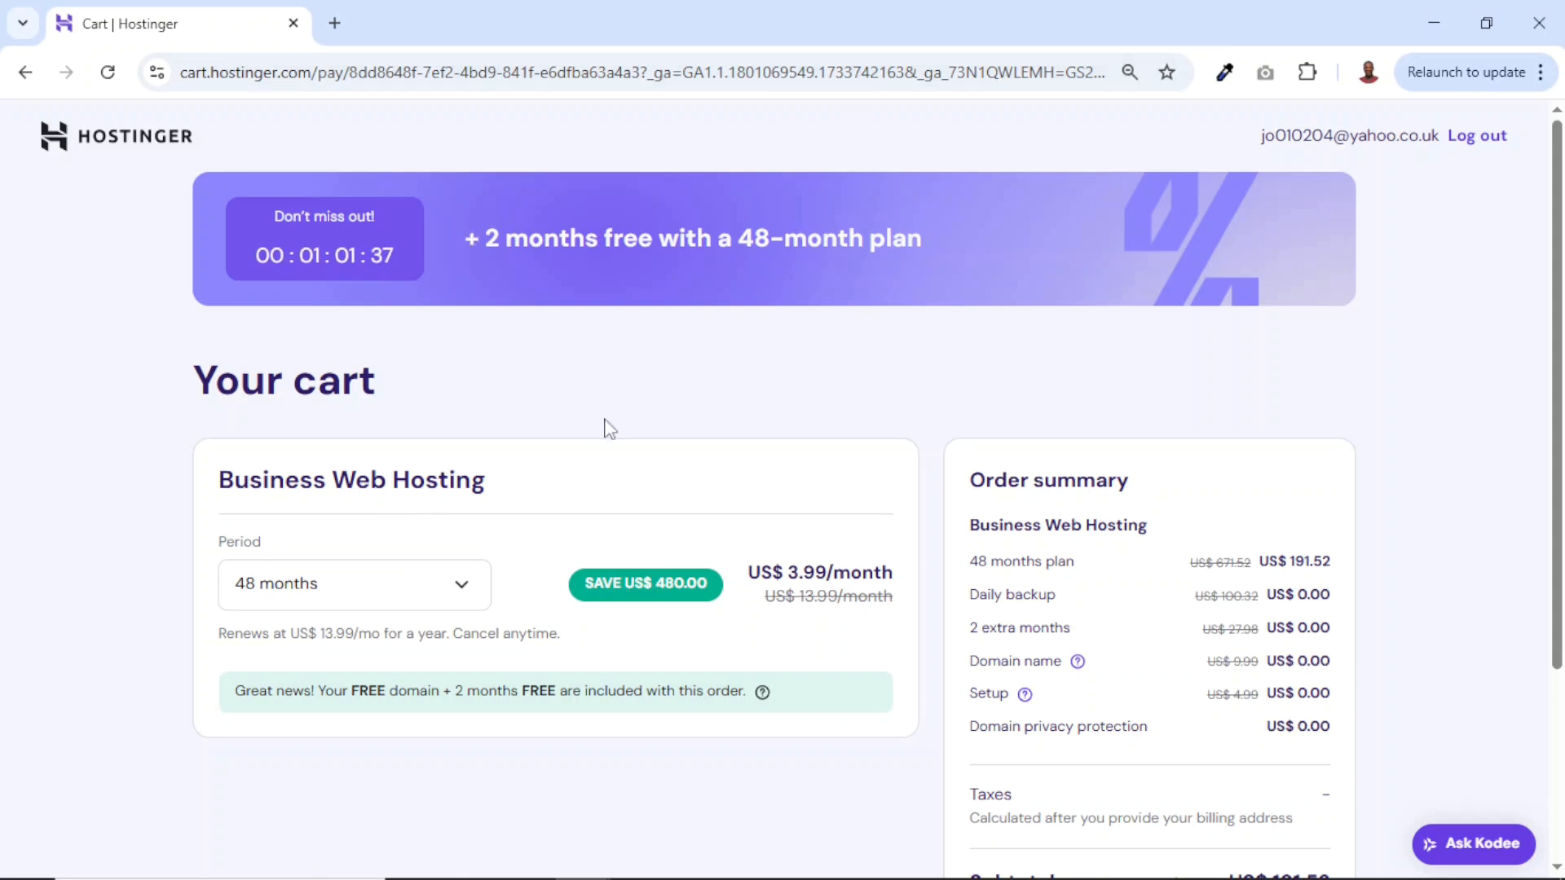
left_click(461, 586)
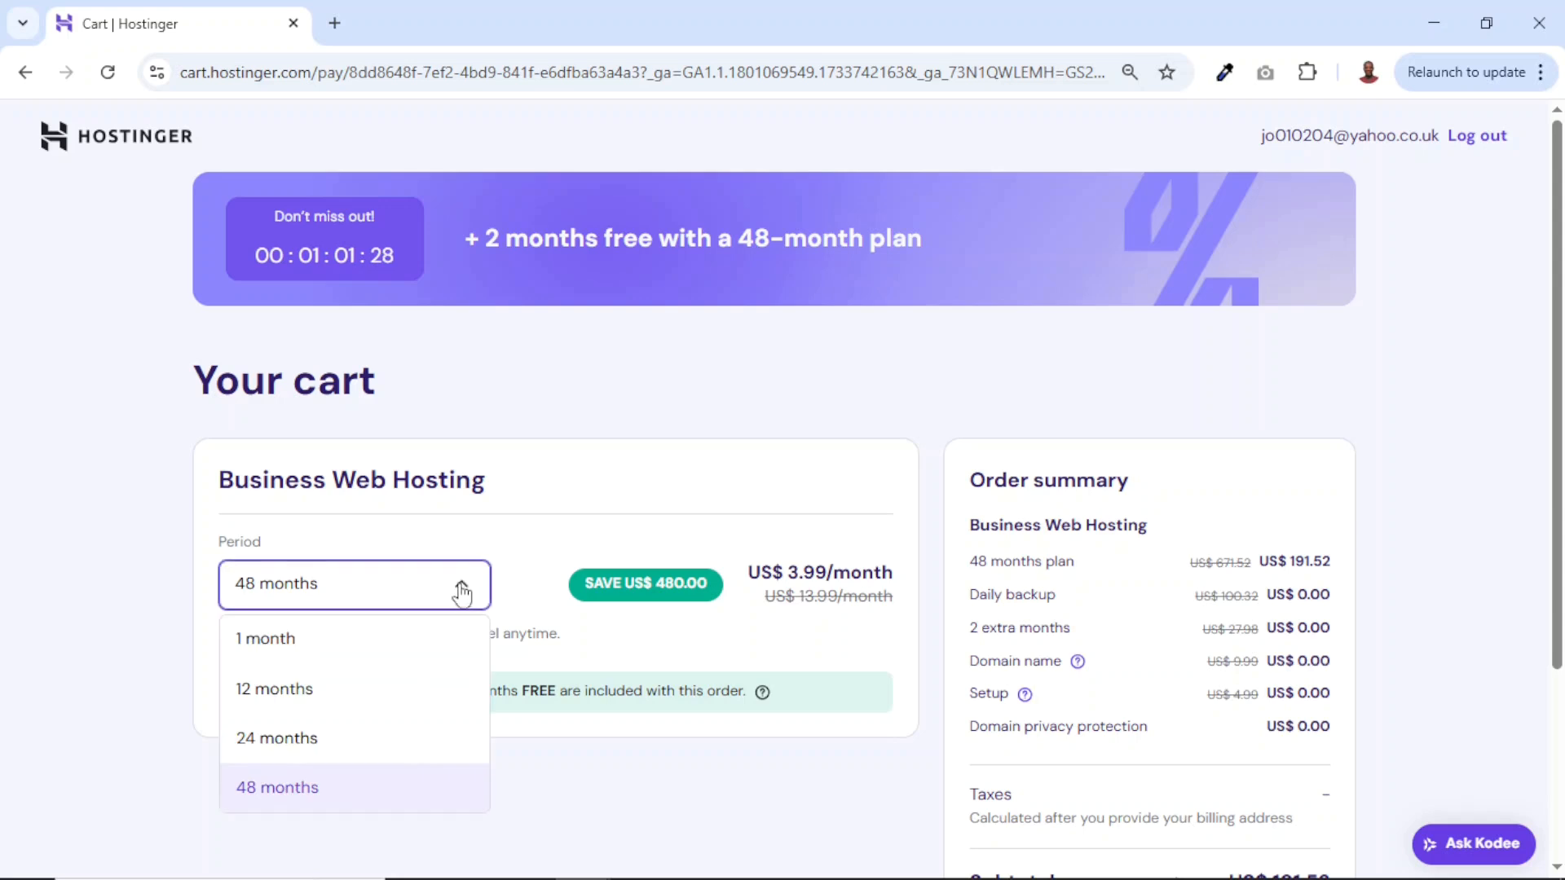
left_click(280, 698)
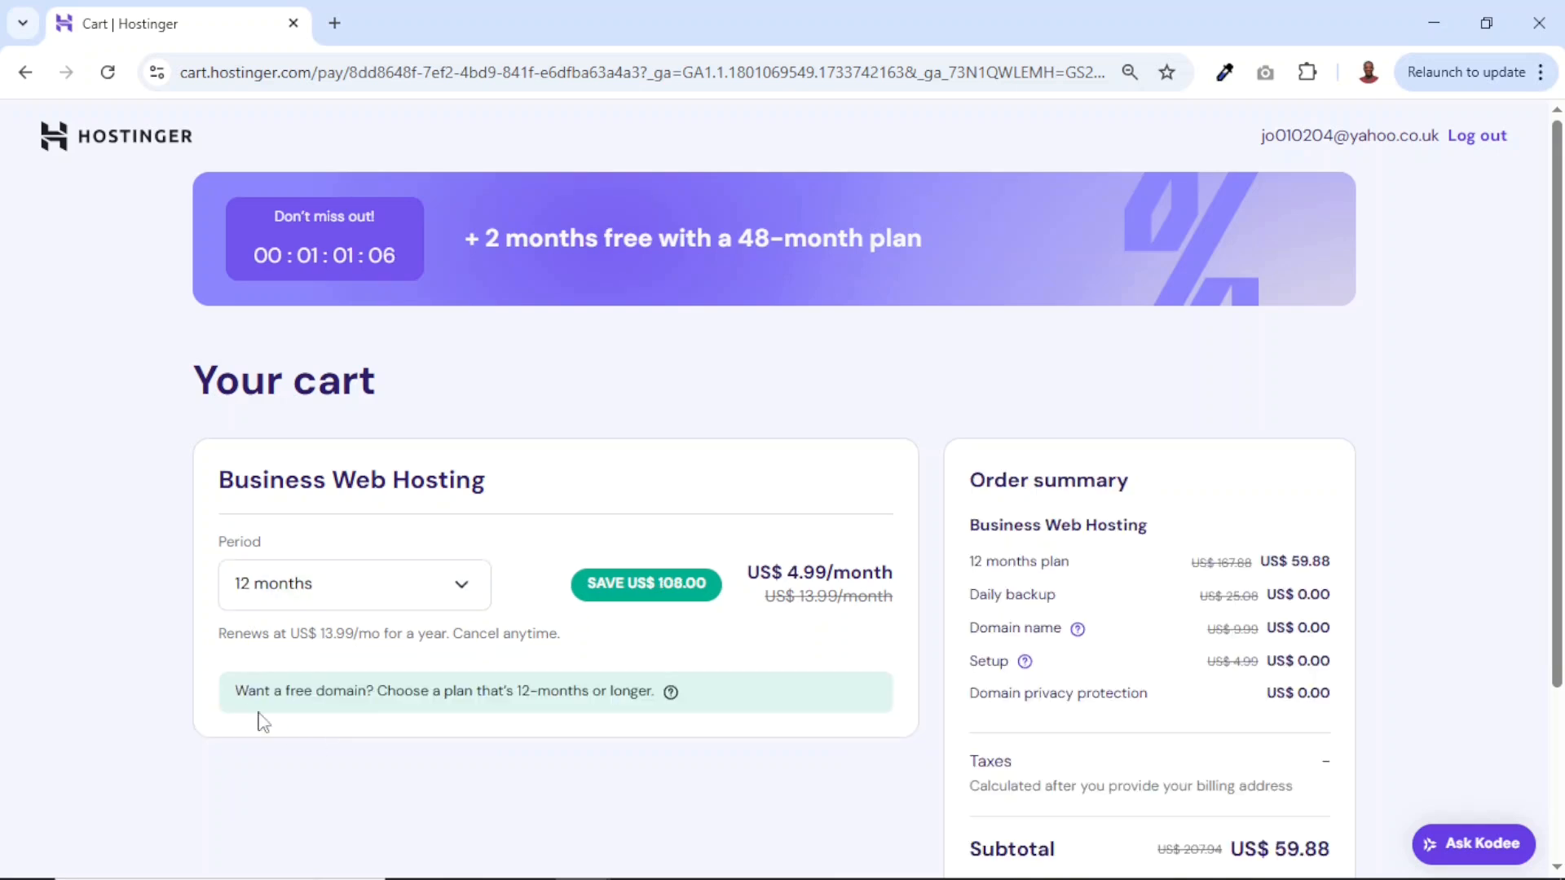
left_click_drag(237, 693, 352, 695)
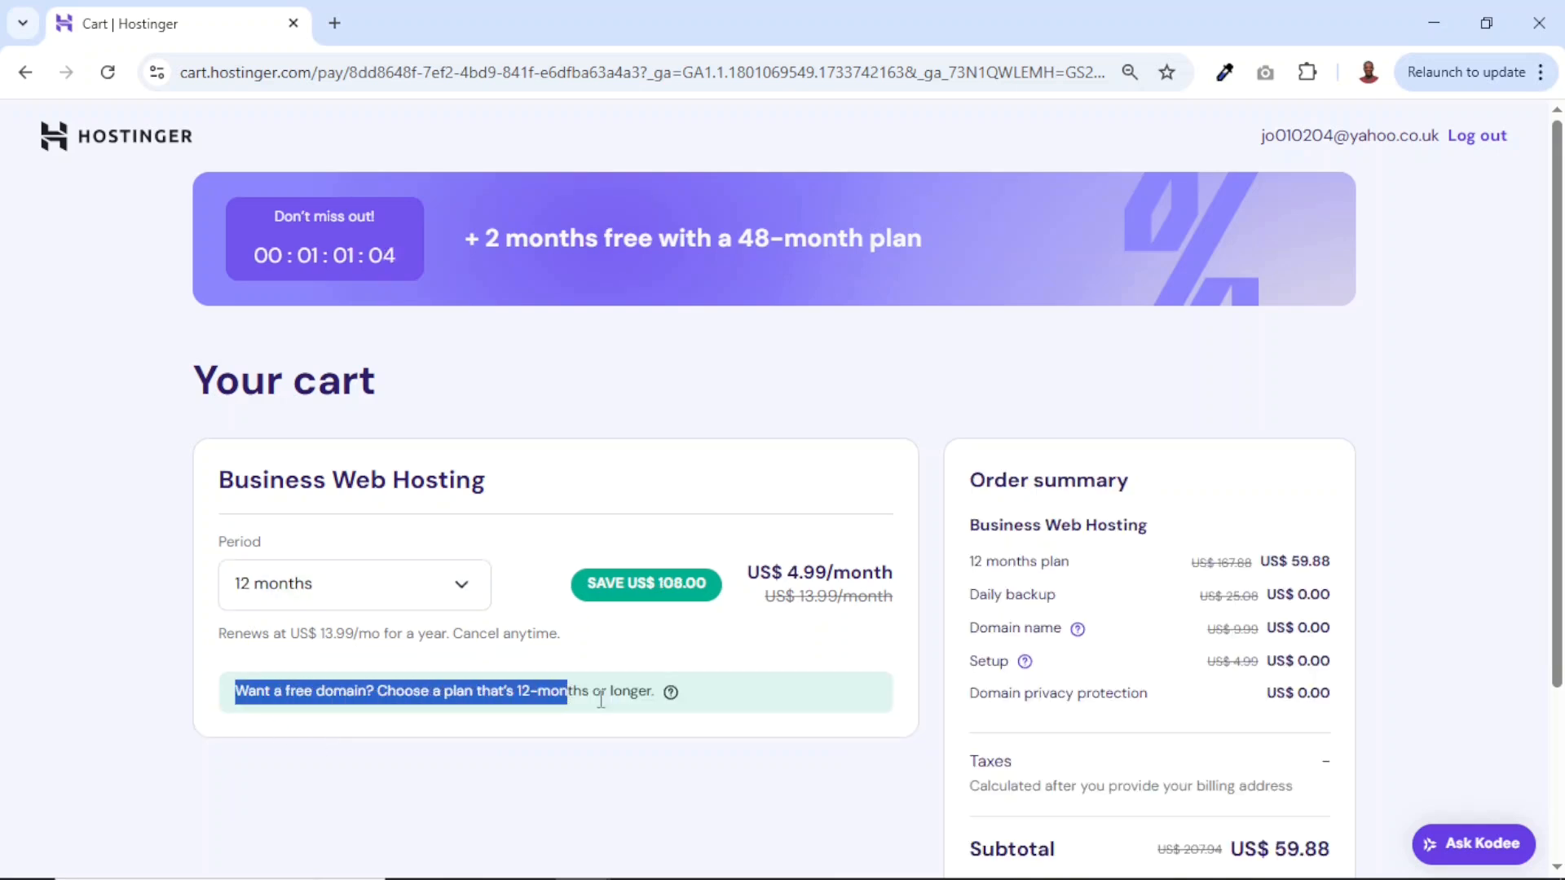
scroll(812, 772, "down", 3)
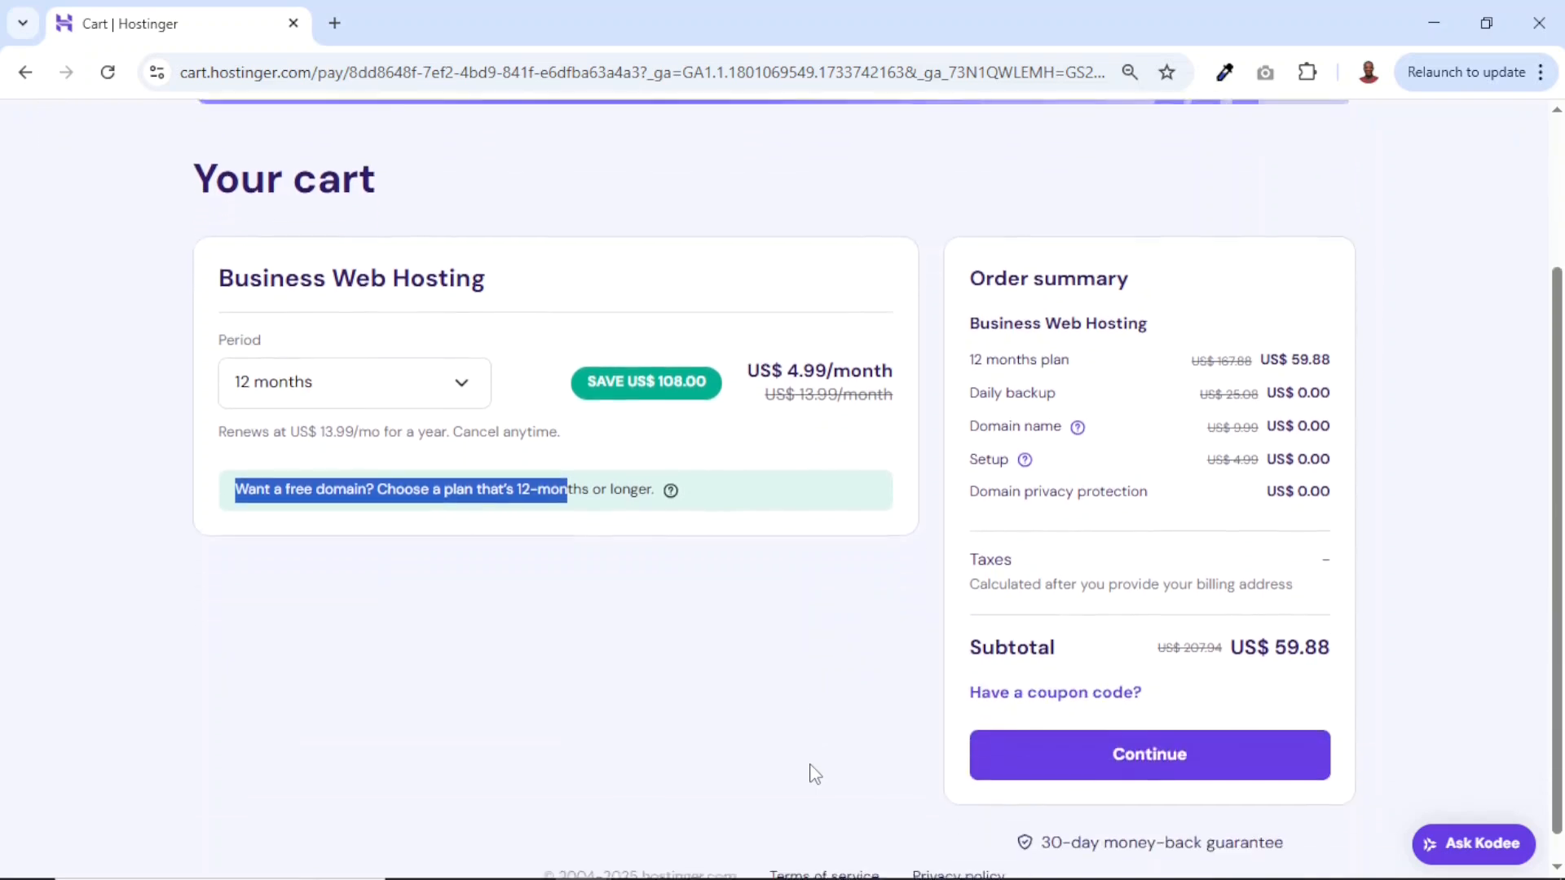
left_click_drag(1272, 618, 1349, 631)
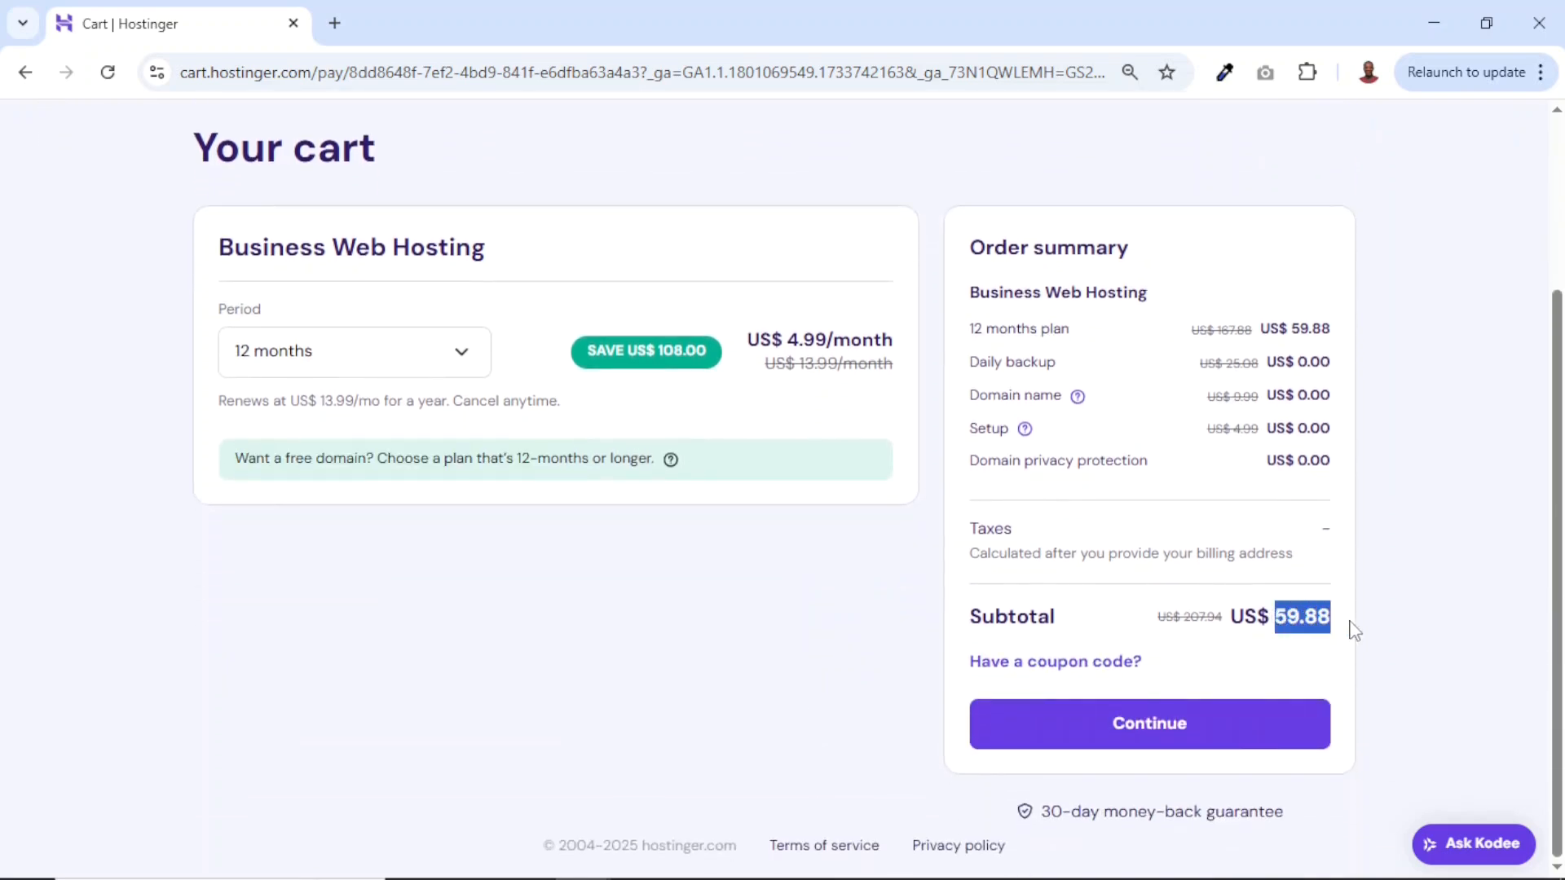
Apply coupon SUADIKU for 10% off, dropping the subtotal to US$ 53.89, and check out.
left_click(1050, 667)
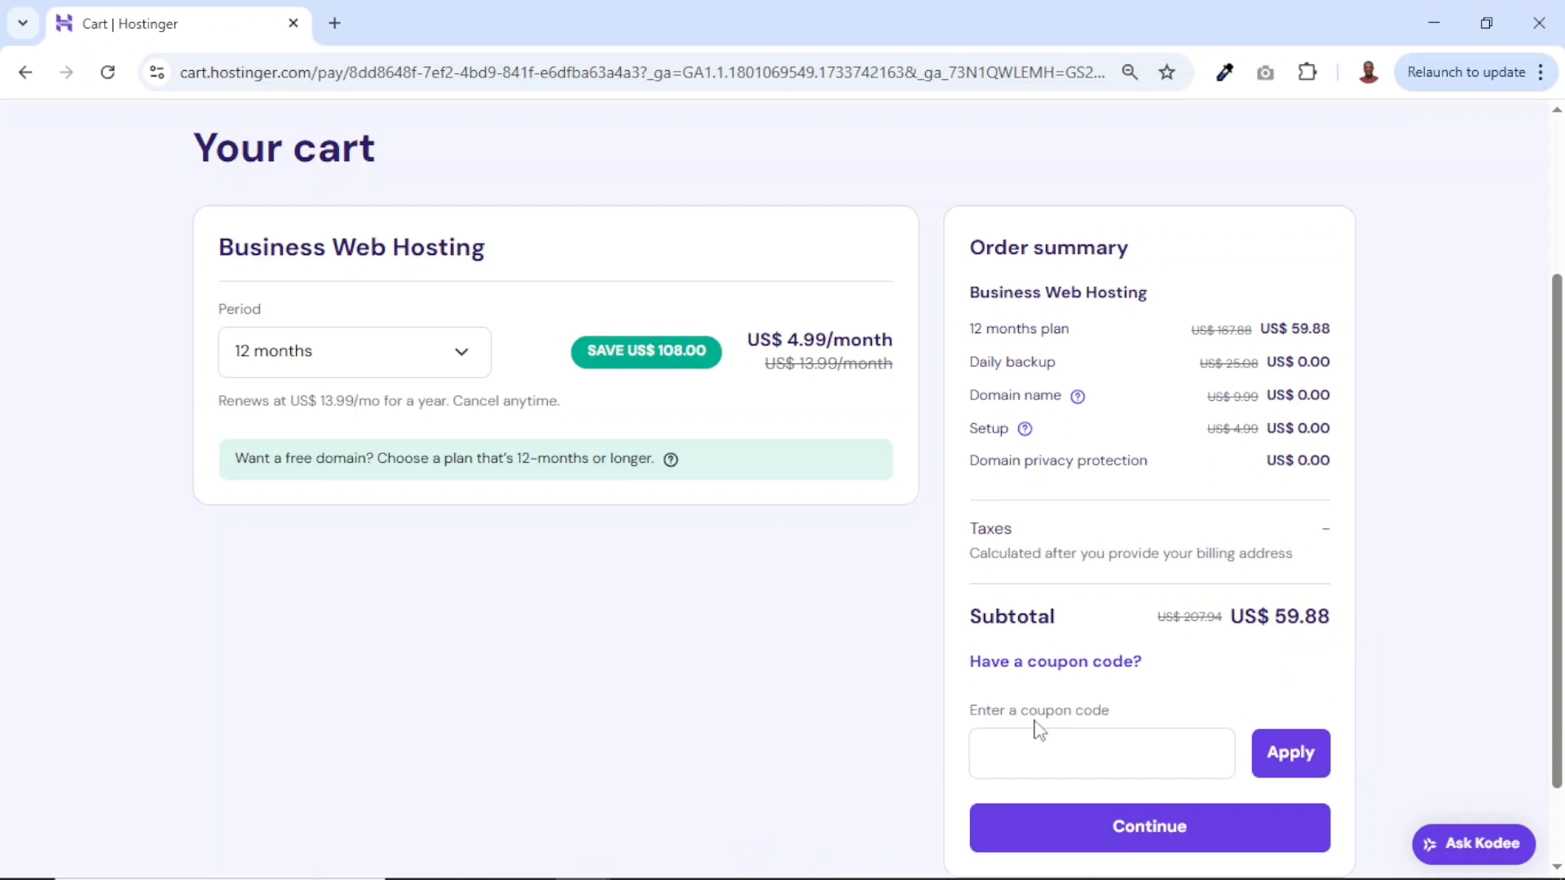
left_click(1035, 748)
type("SUADIKU")
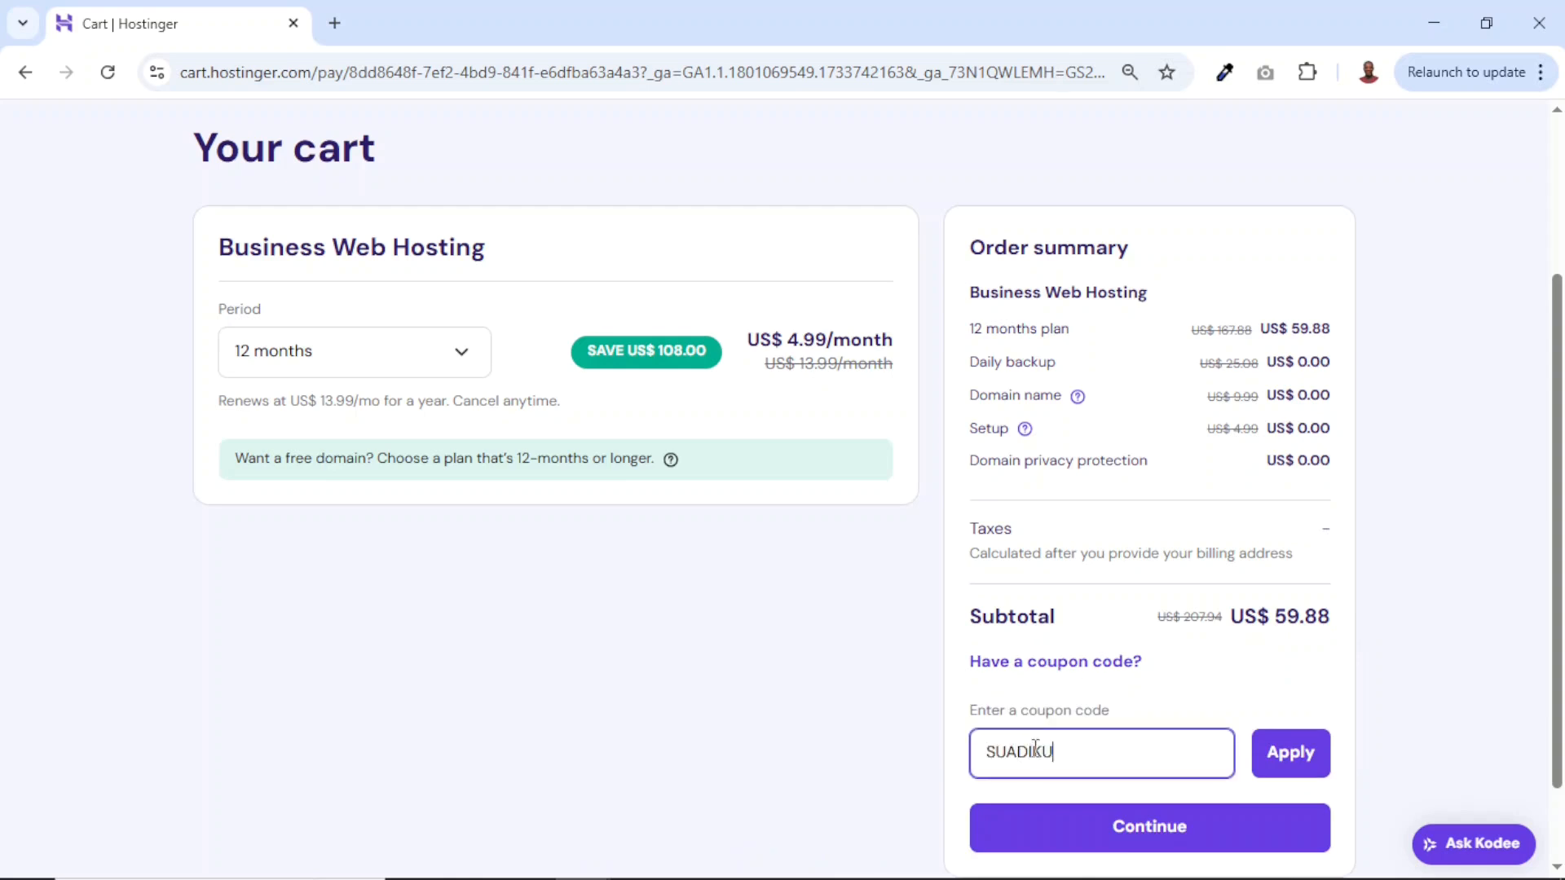
left_click(1303, 756)
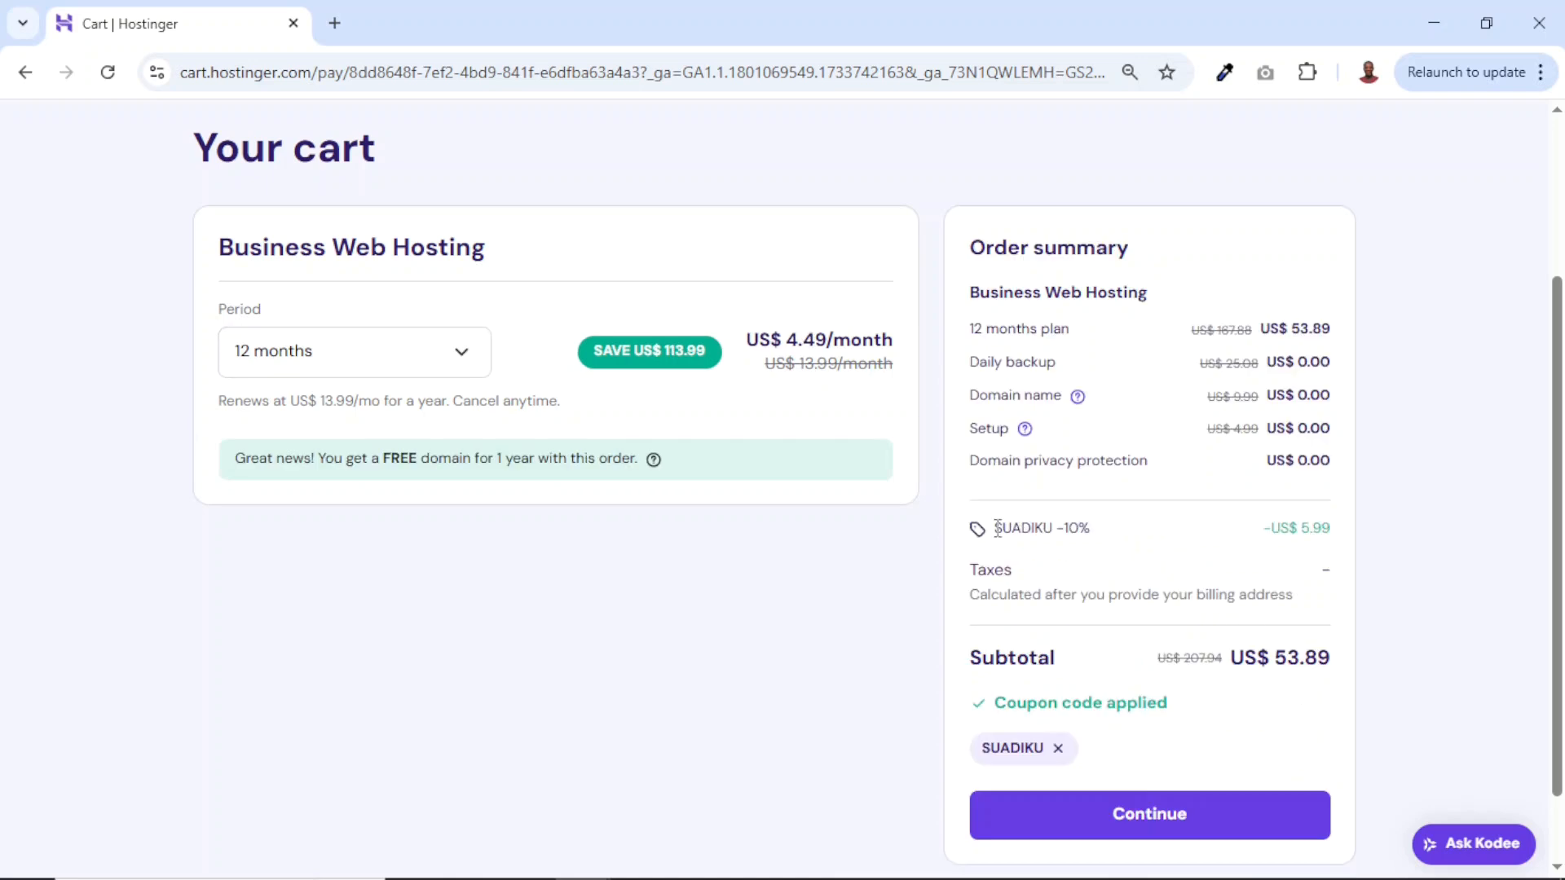
left_click_drag(1000, 528, 1352, 545)
left_click(1280, 660)
left_click_drag(1273, 659, 1340, 669)
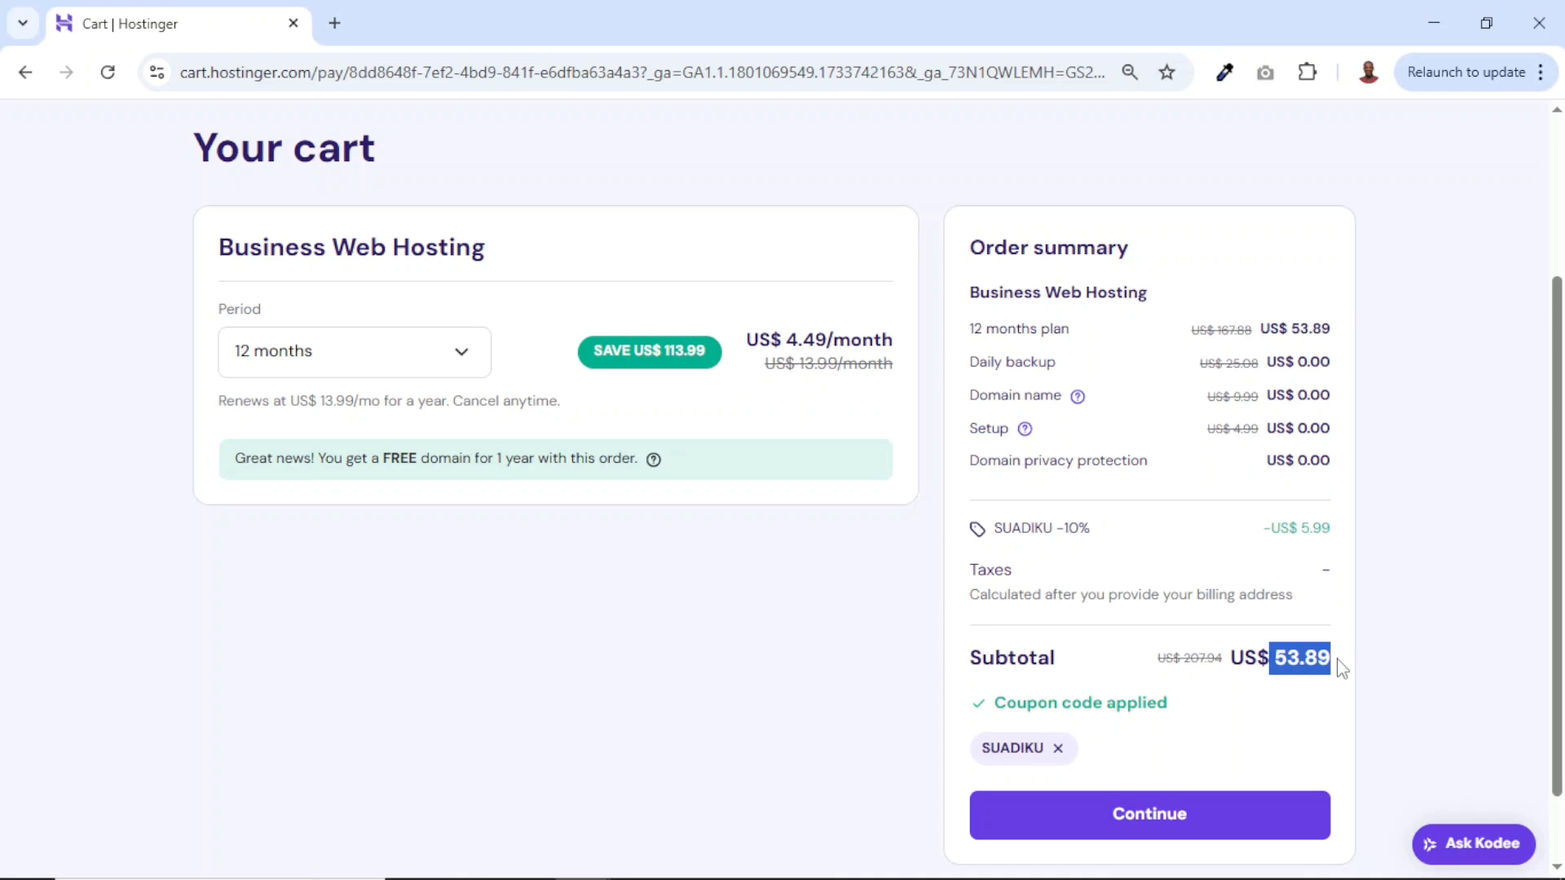
left_click(1144, 817)
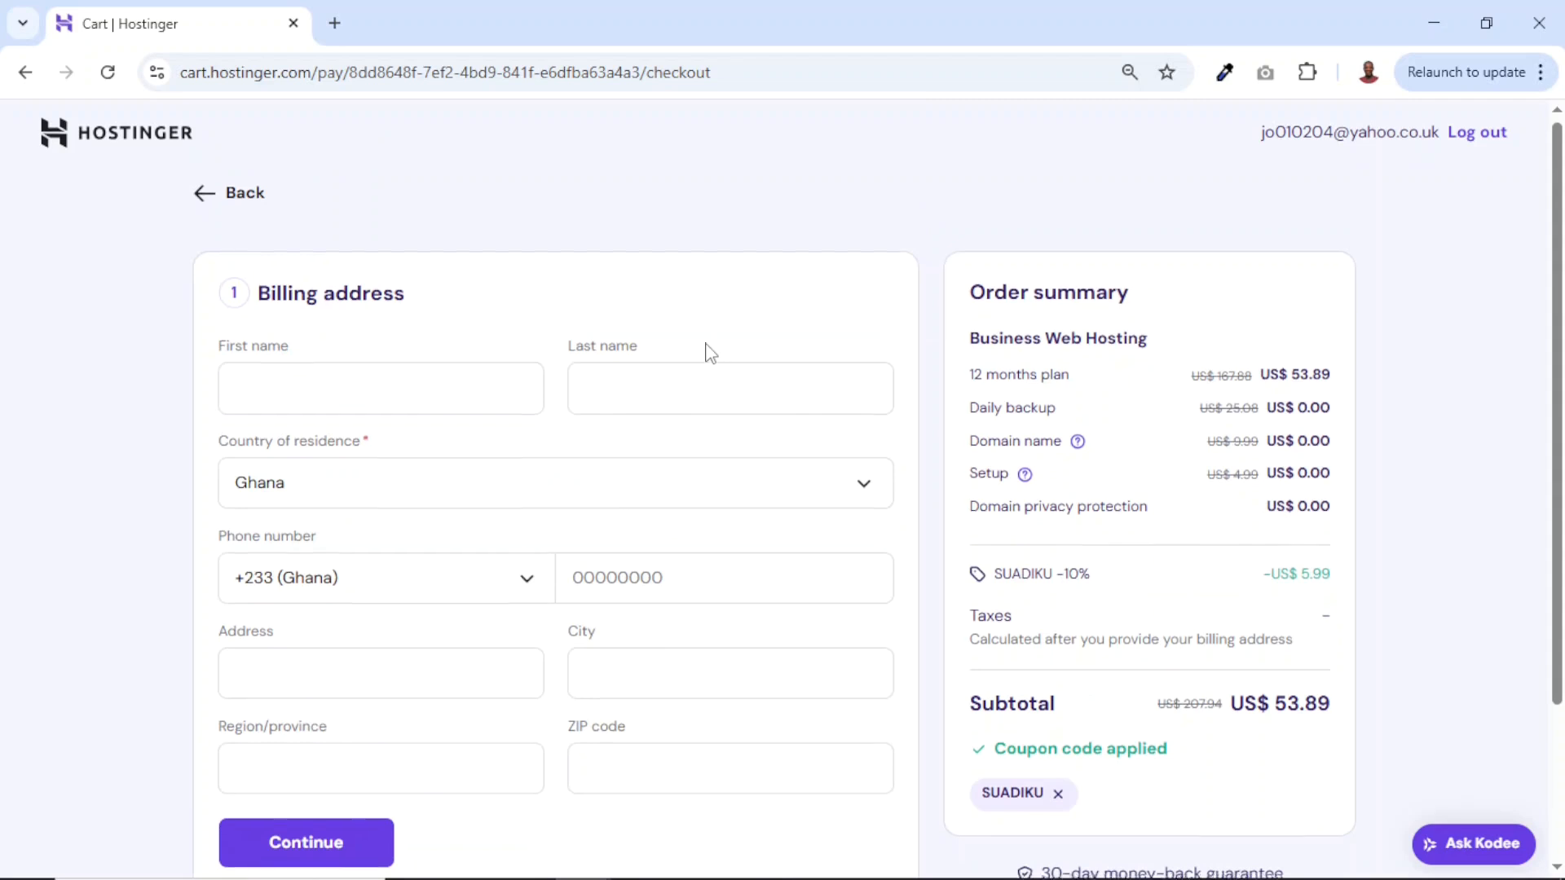
Scroll through the checkout billing address form.
scroll(711, 352, "down", 3)
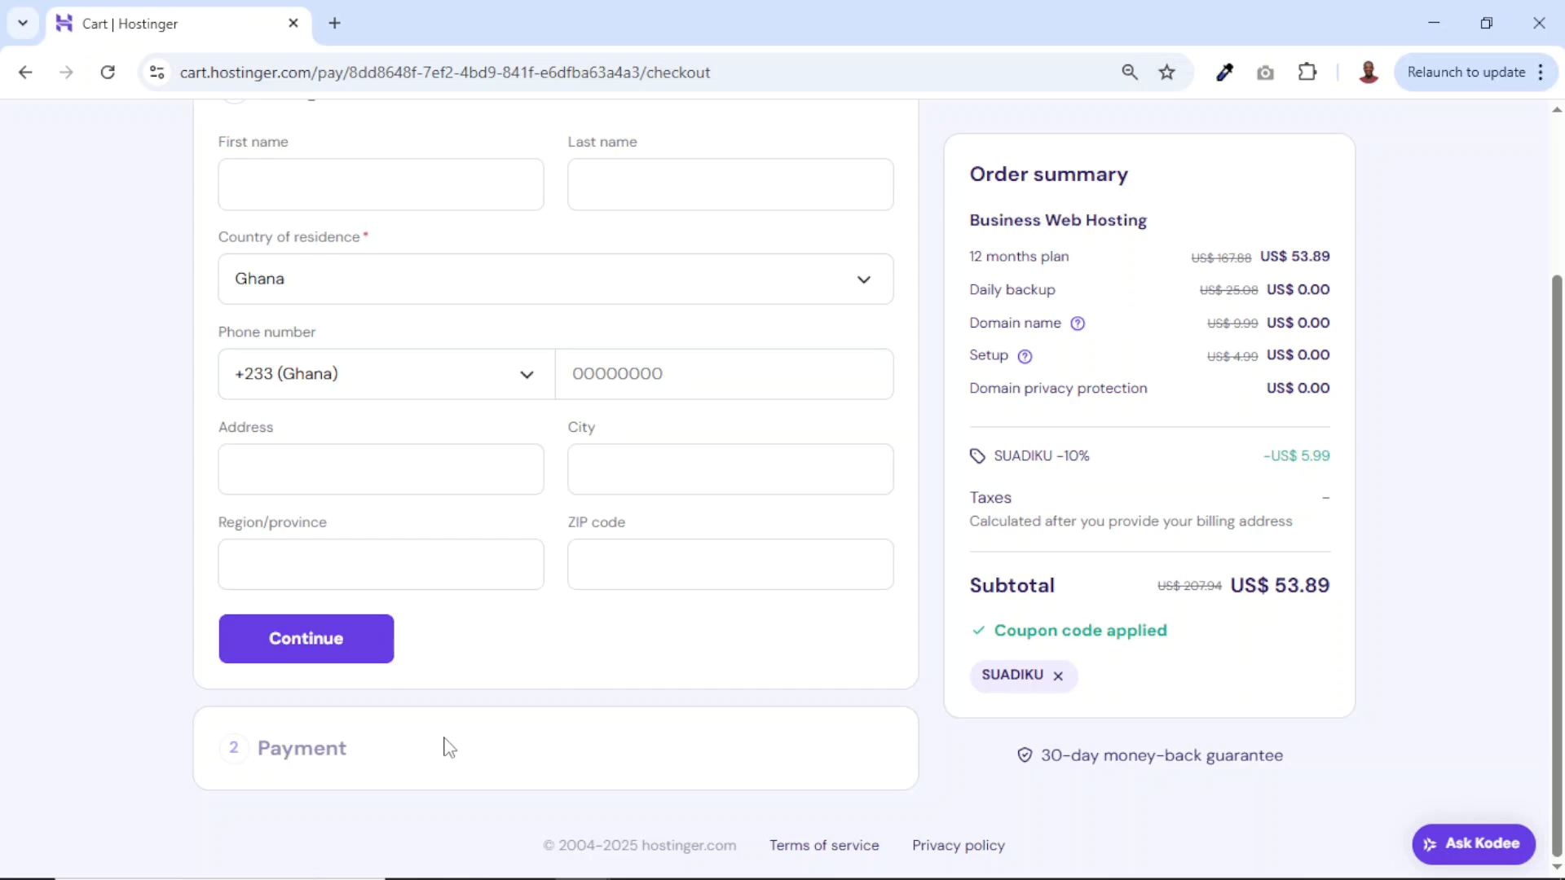
scroll(595, 667, "up", 3)
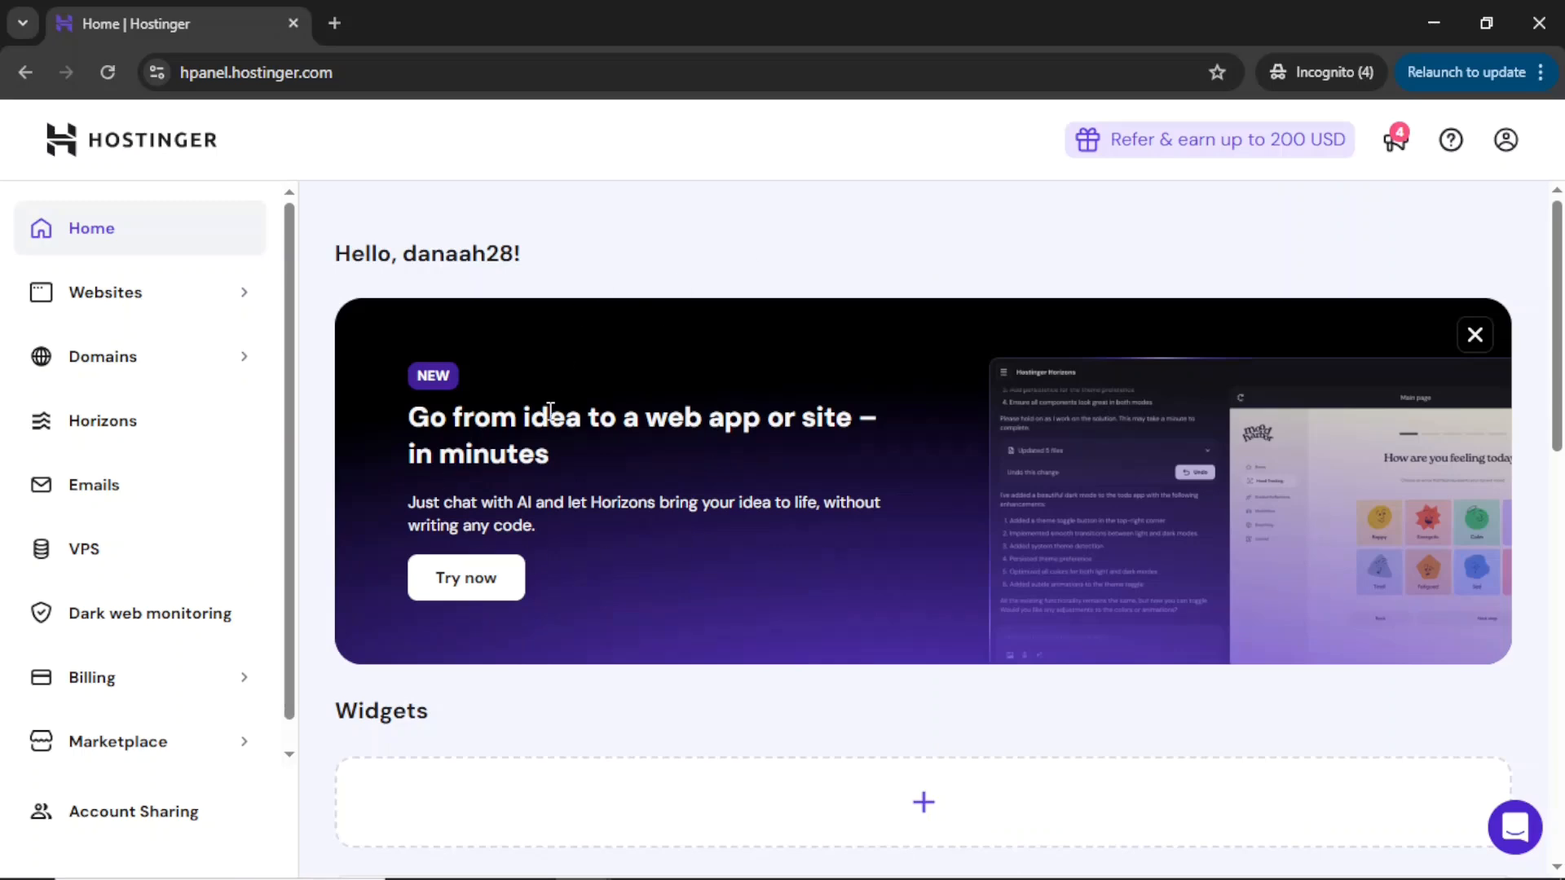
From the hPanel Websites list, add a new WordPress website.
scroll(550, 412, "down", 10)
scroll(550, 411, "up", 10)
left_click(105, 295)
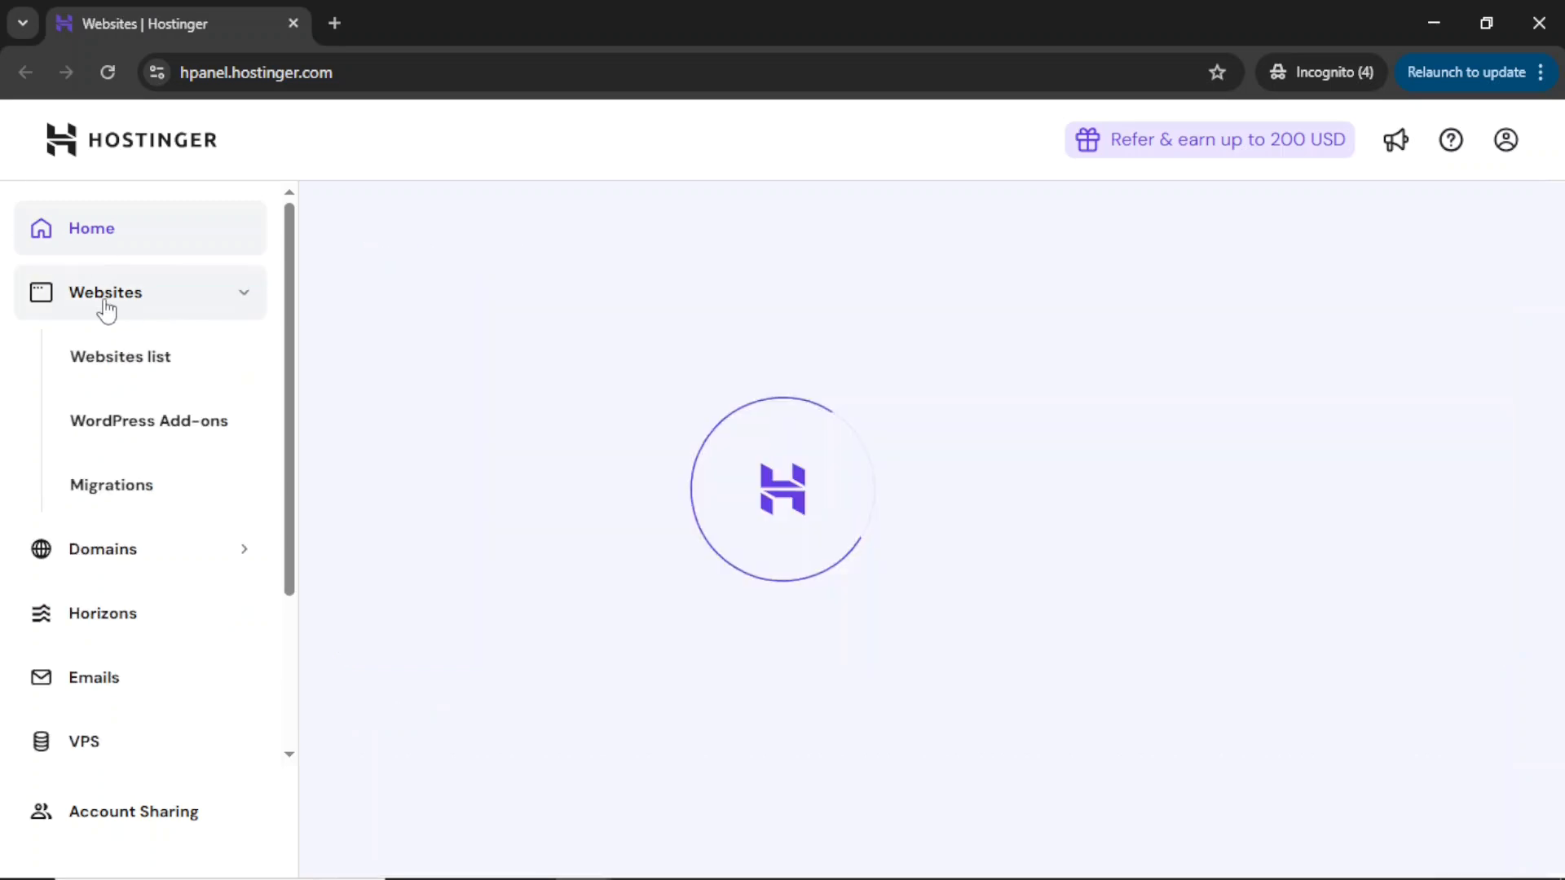
scroll(624, 756, "down", 10)
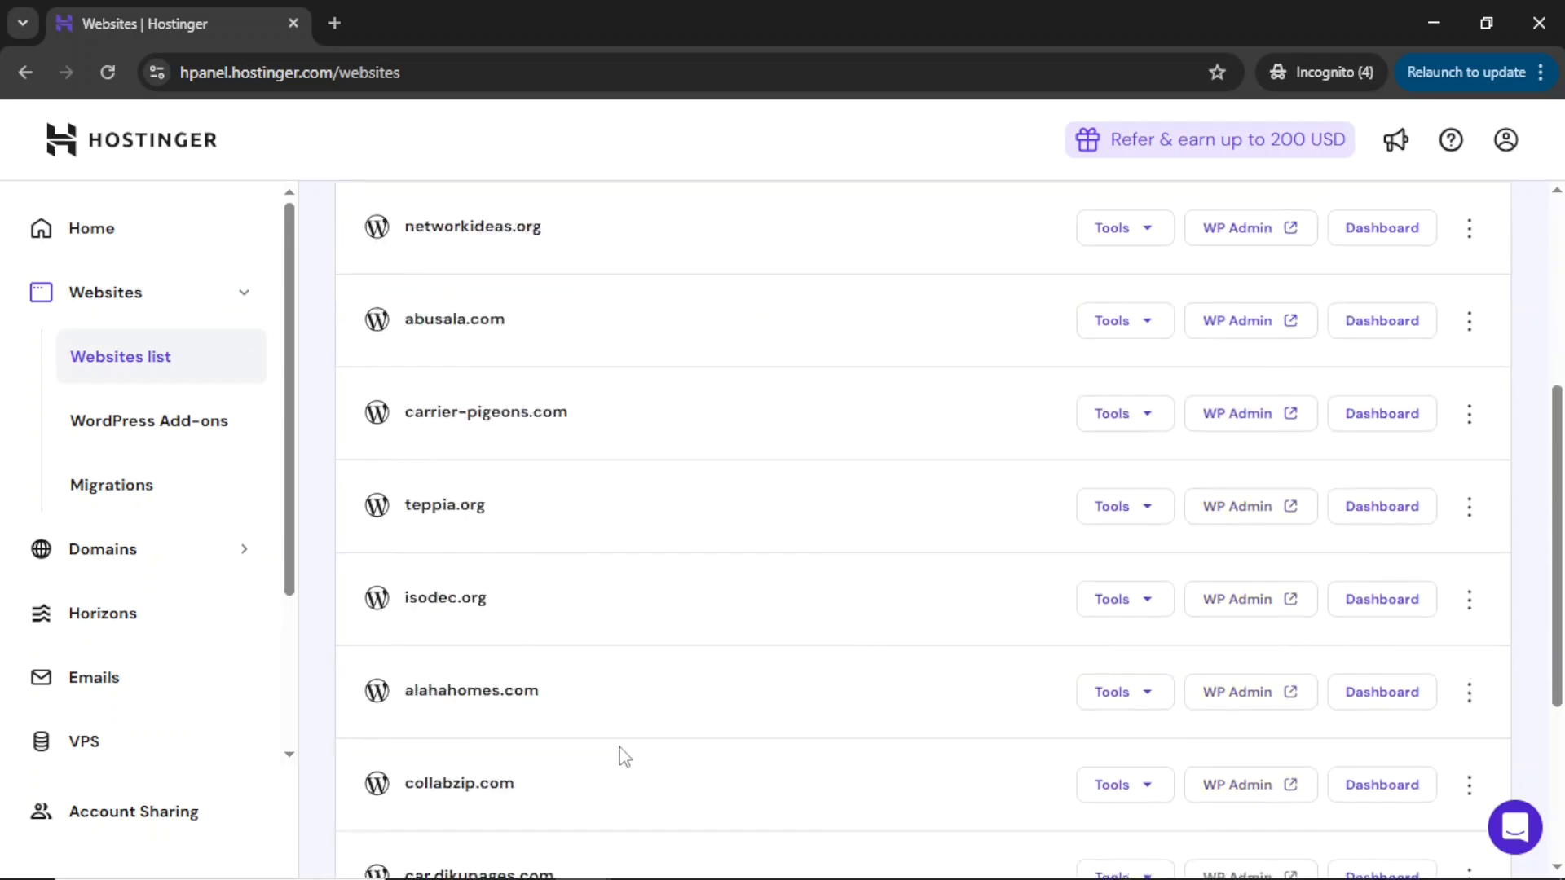
scroll(624, 757, "up", 10)
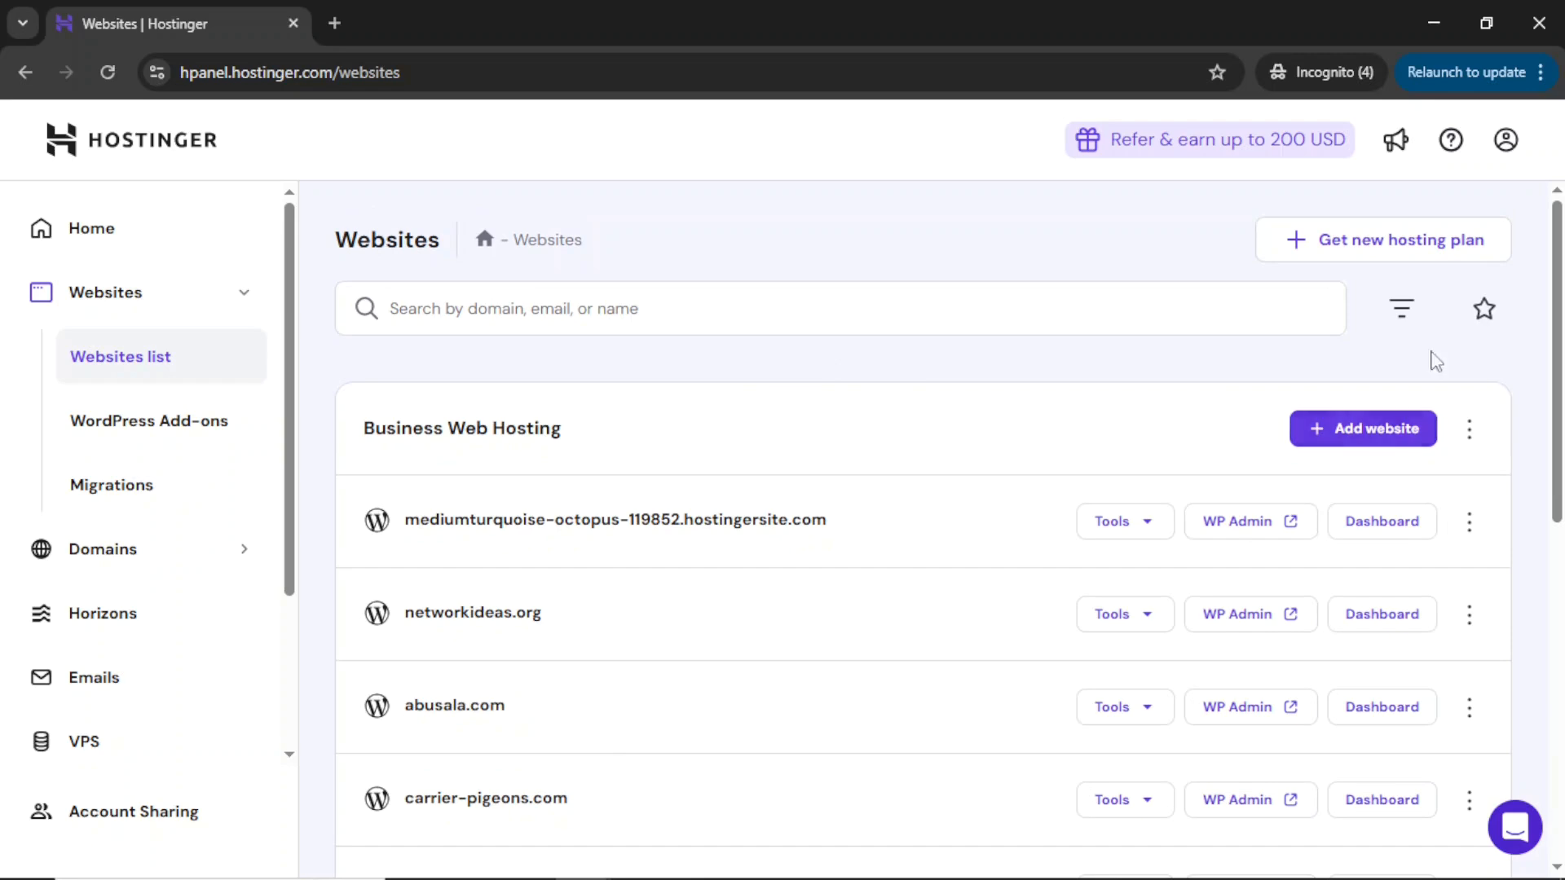
left_click(1357, 444)
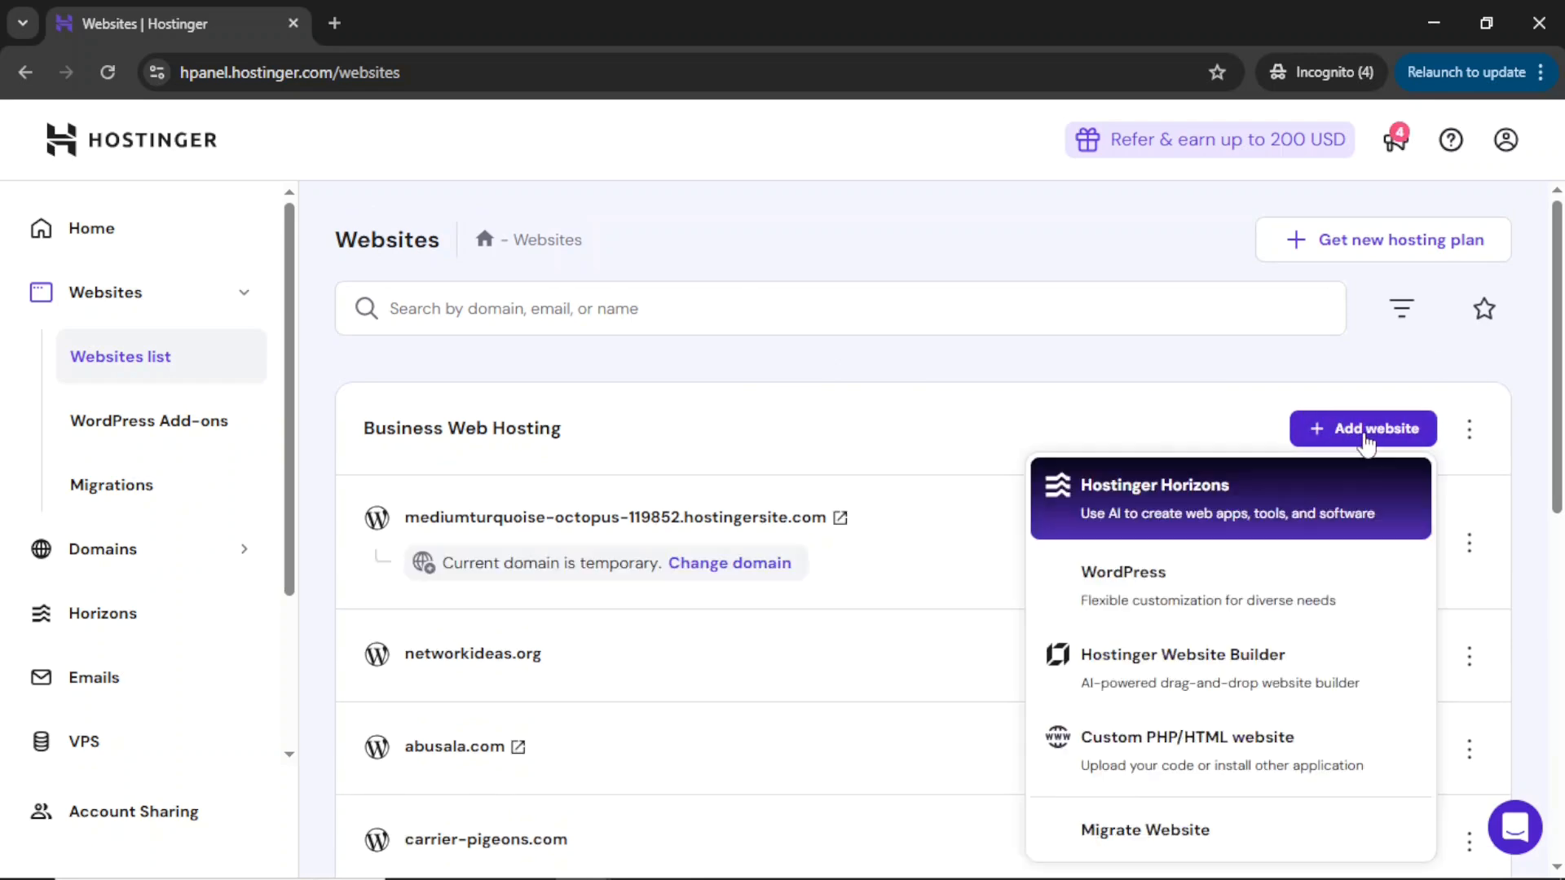
left_click(1167, 589)
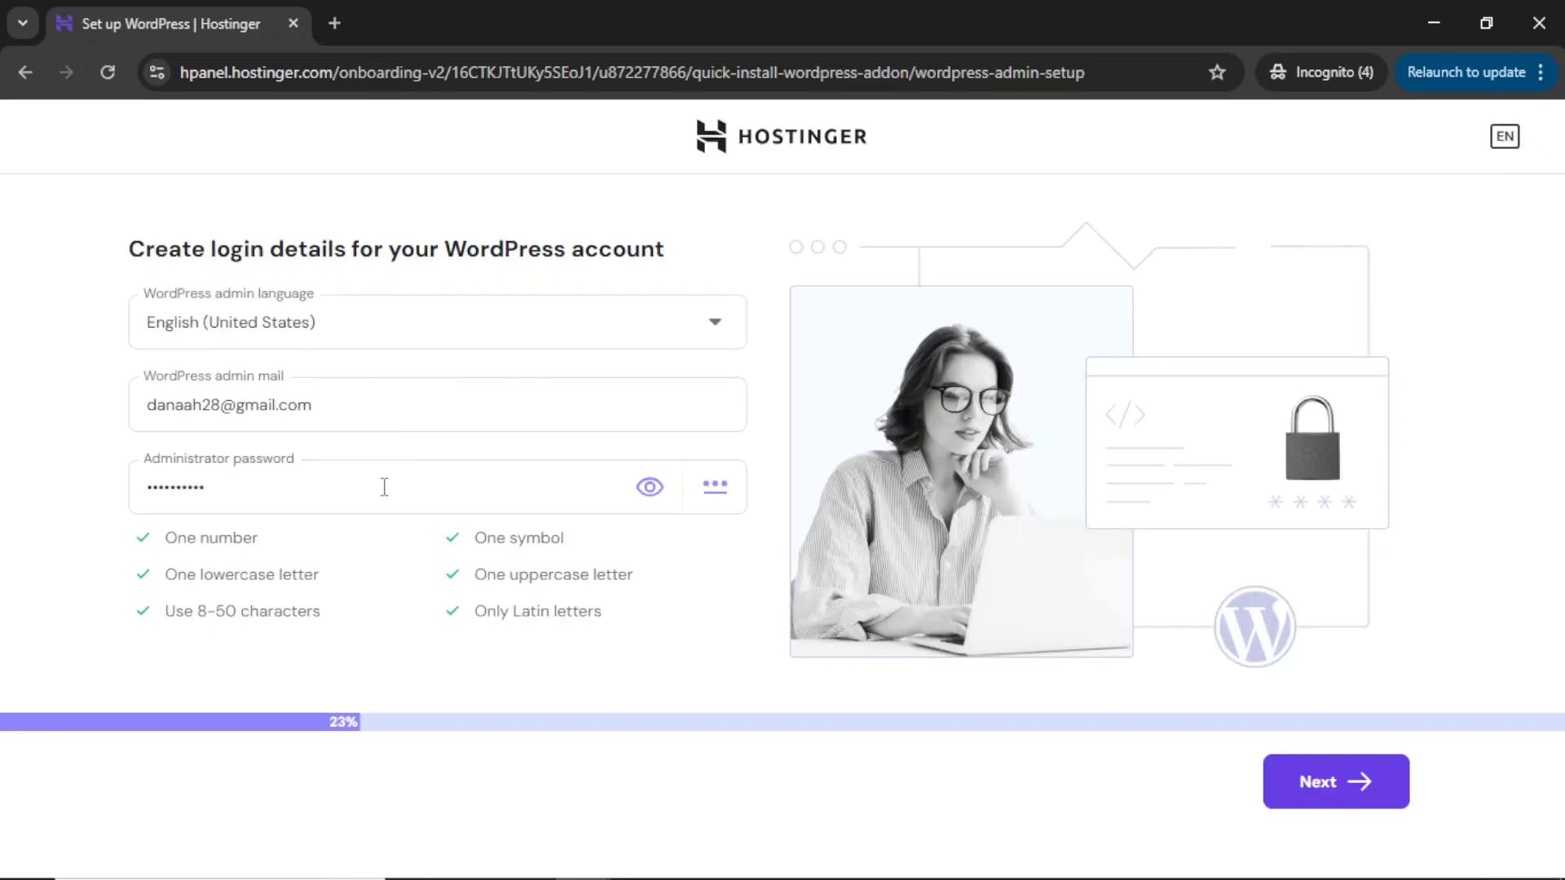
Replace the WordPress administrator password with a new one and continue.
left_click_drag(359, 406, 150, 412)
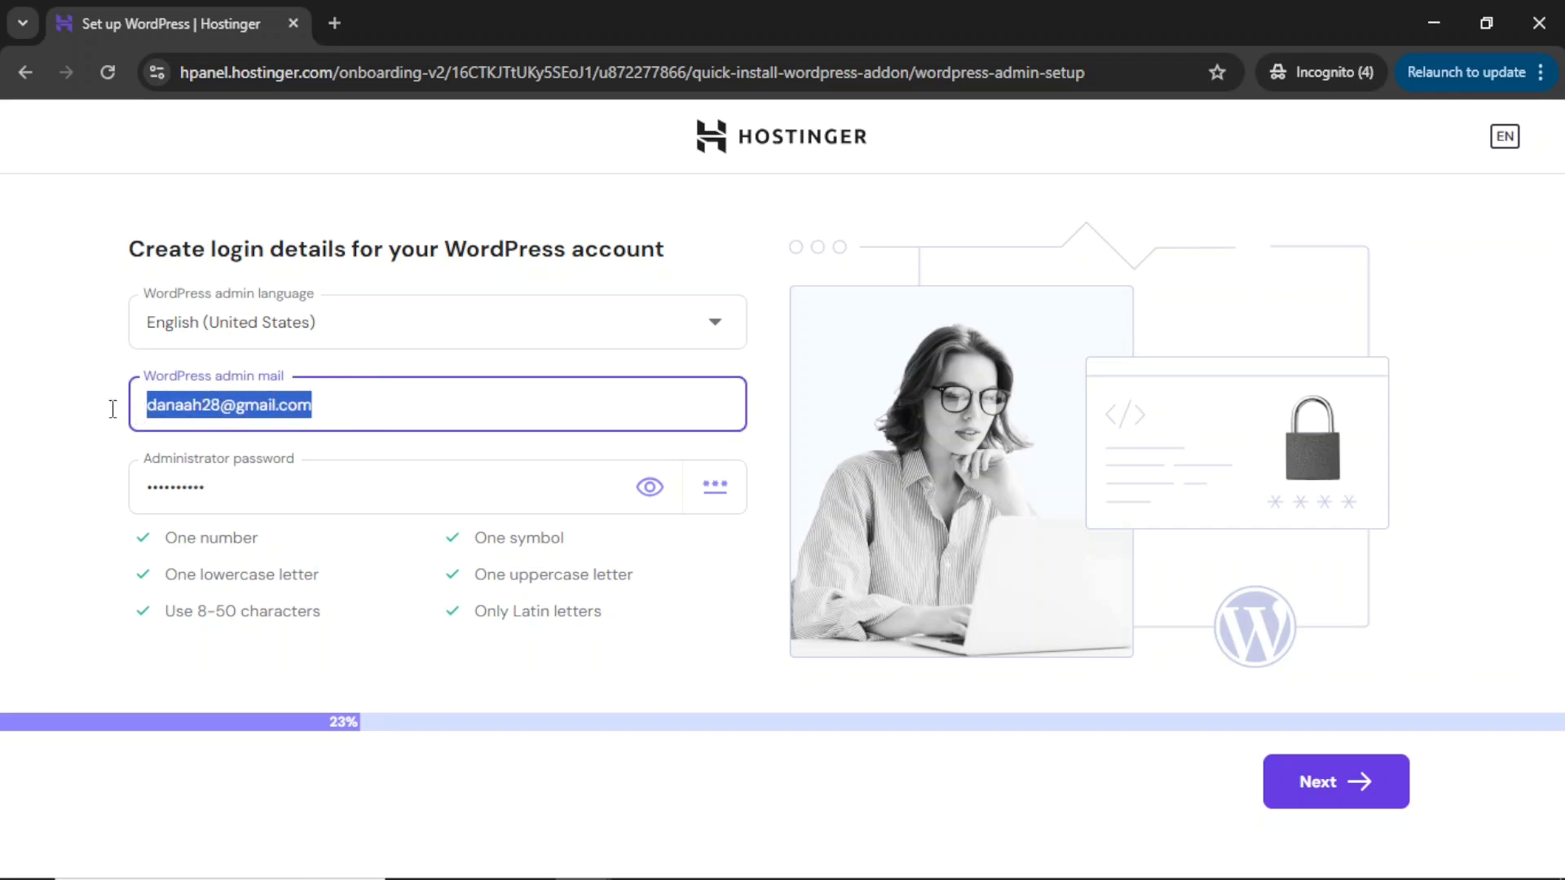
left_click_drag(265, 493, 118, 503)
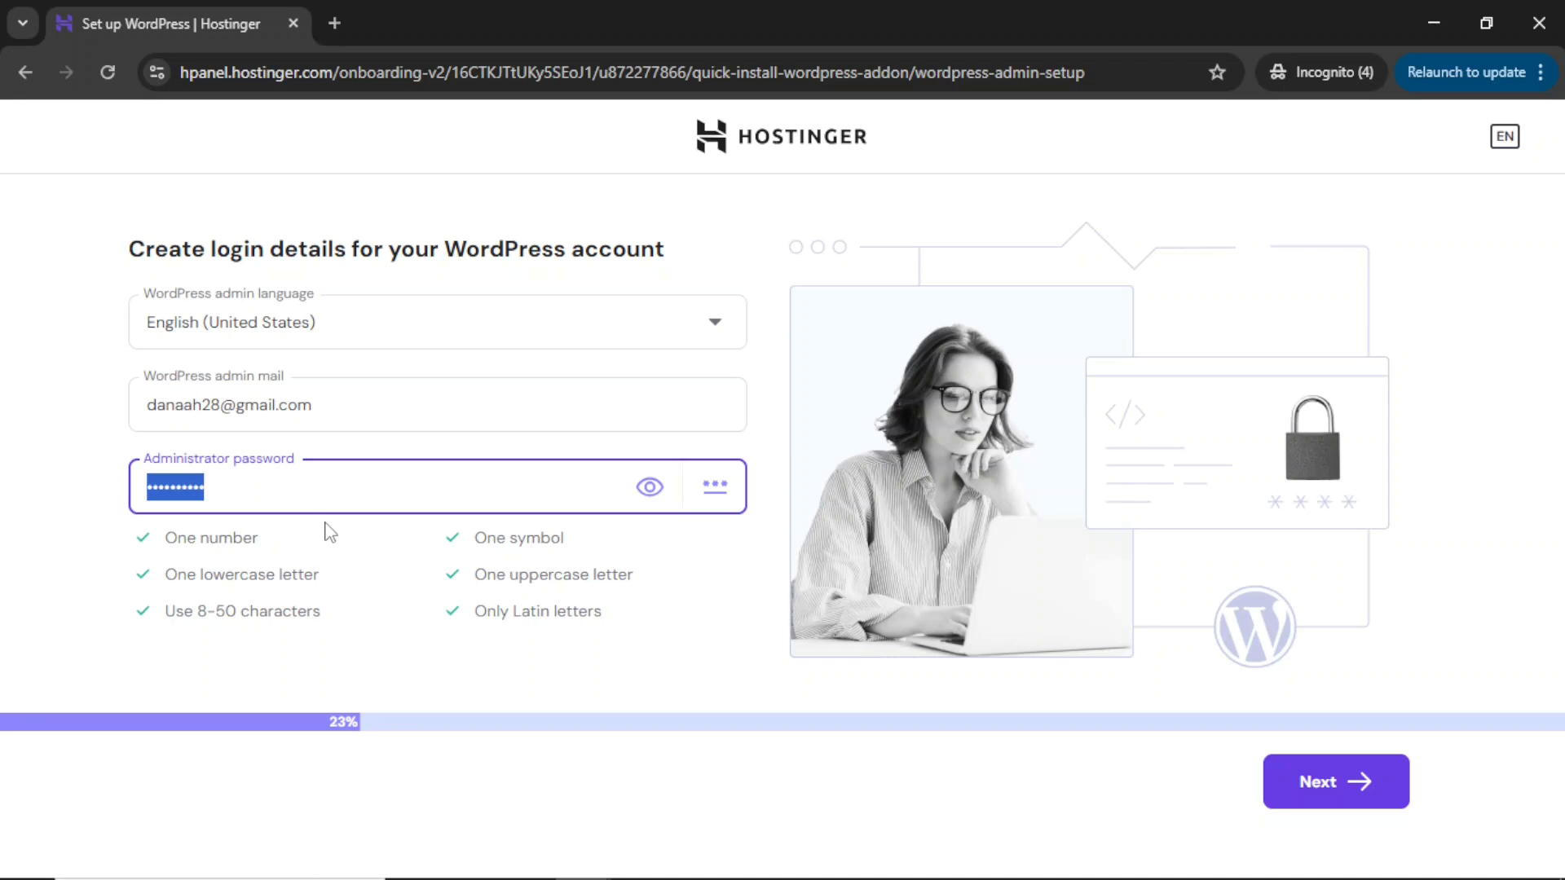
type("••••••••")
left_click(1316, 784)
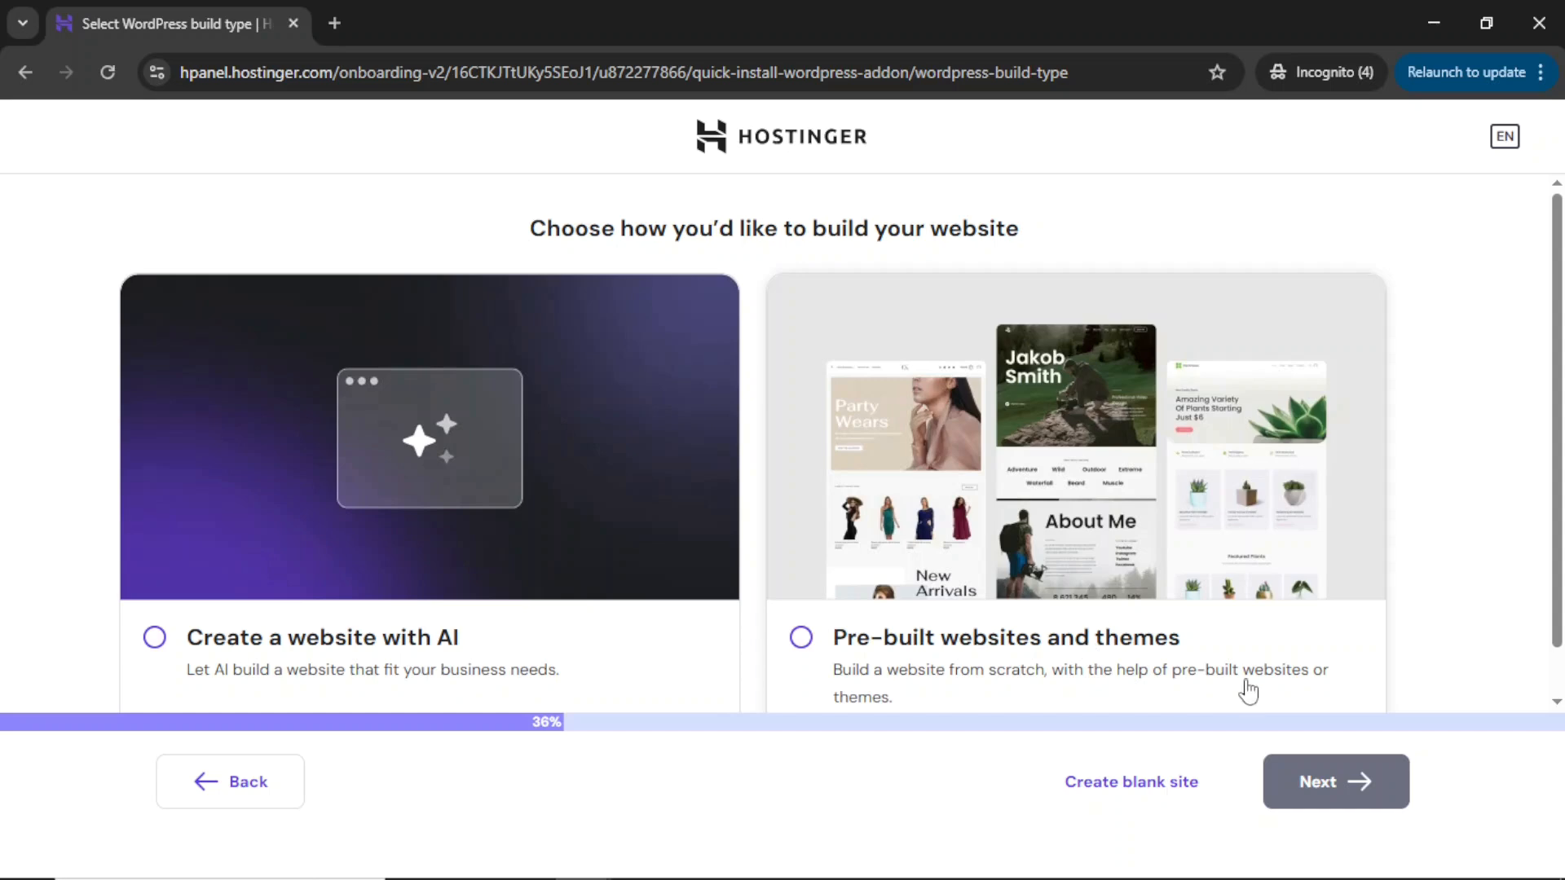
Choose 'Create blank site' as the build option.
left_click(1127, 799)
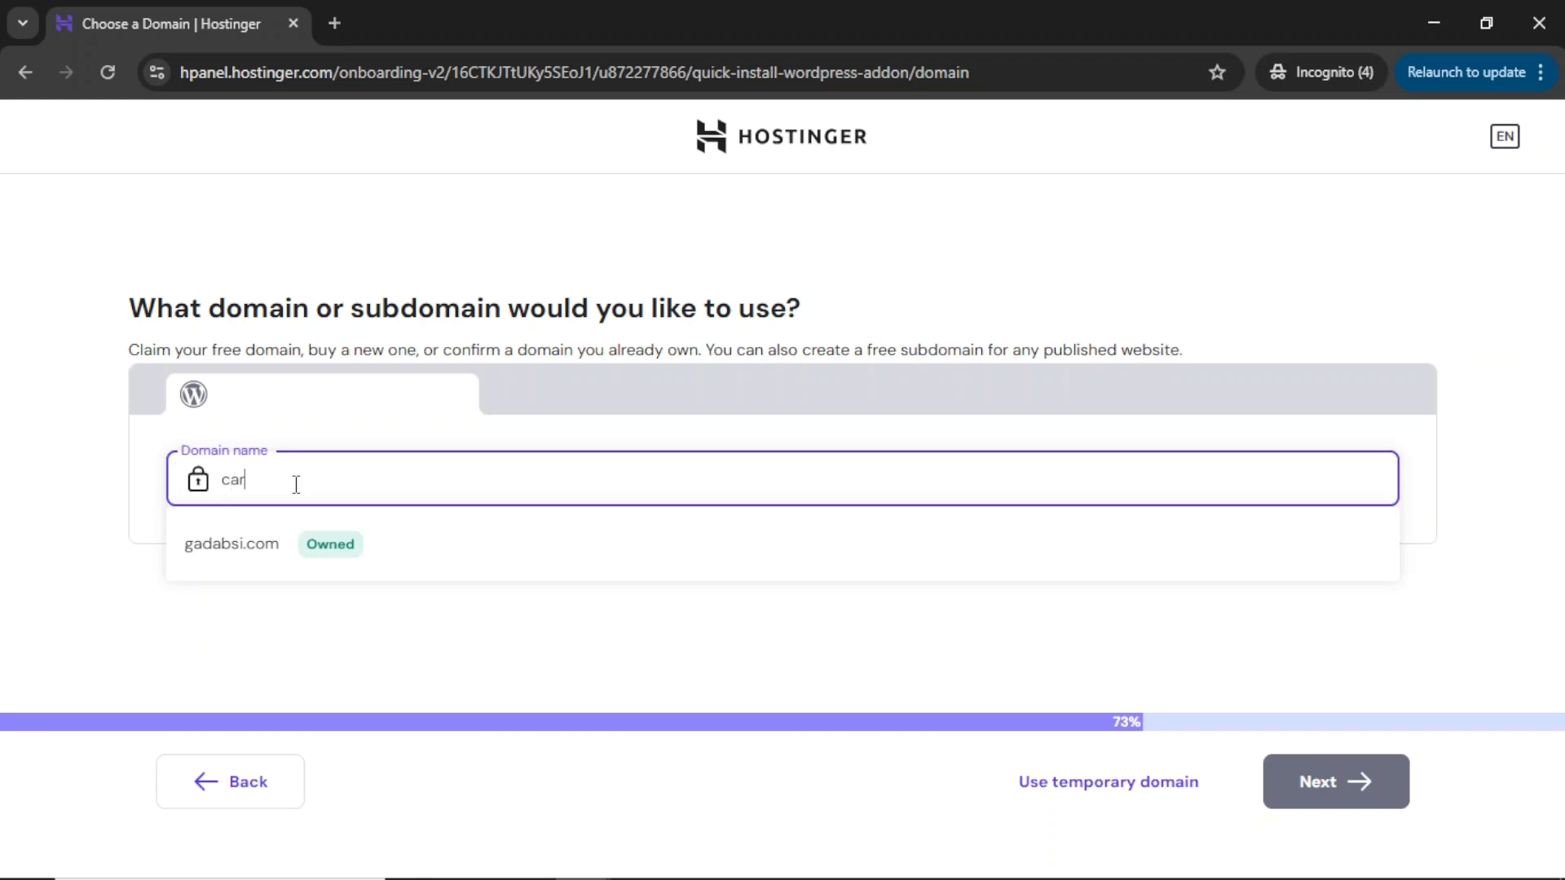
Choose the suggested carzonegh.com domain and continue to install WordPress.
type("negh.com")
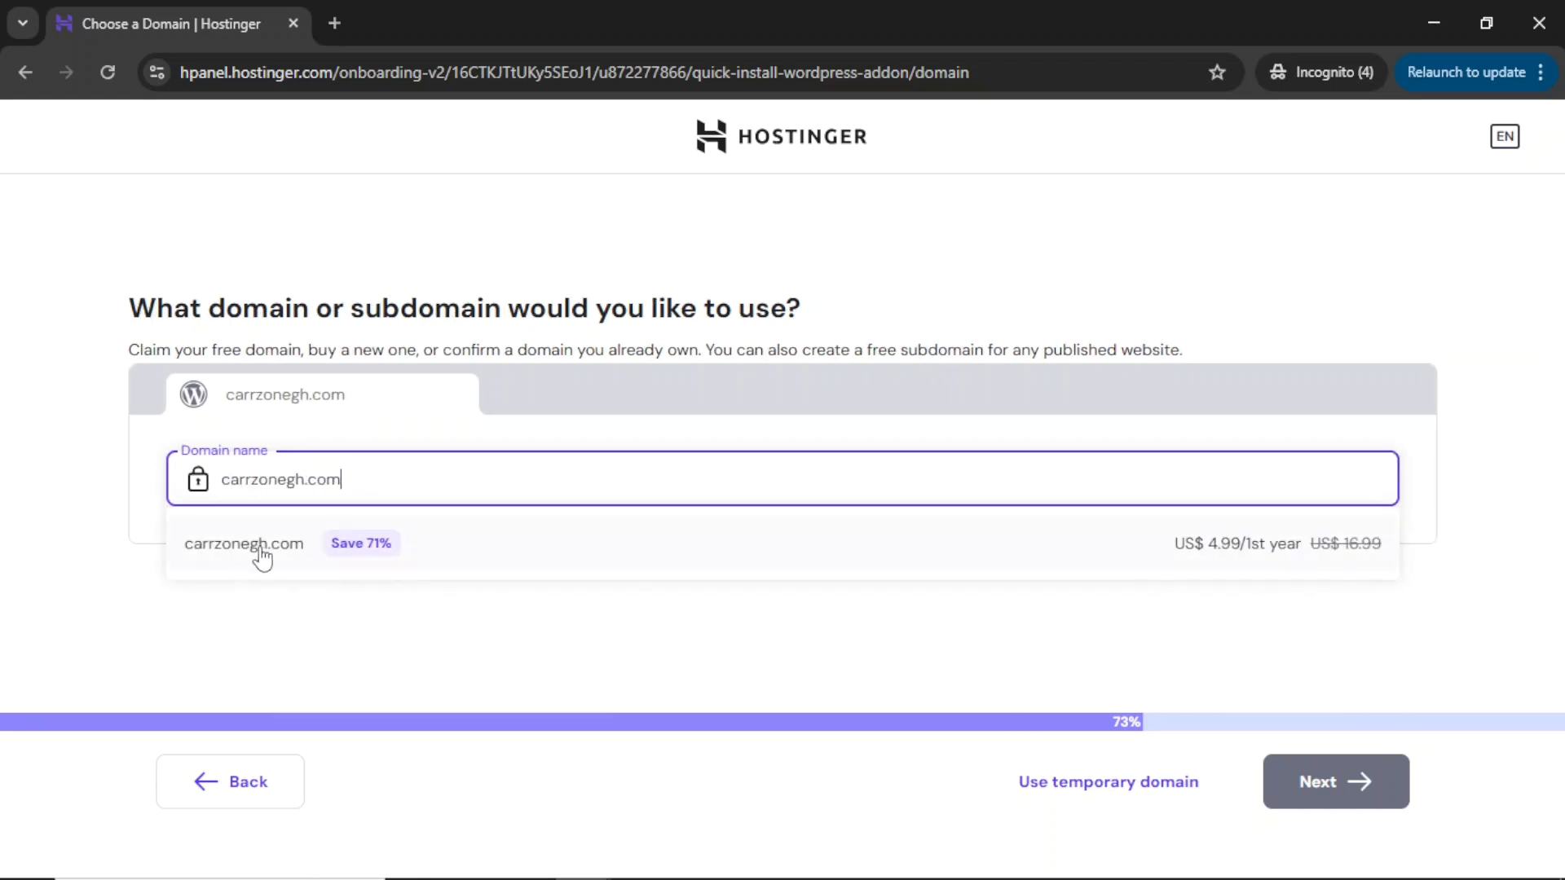
left_click(259, 552)
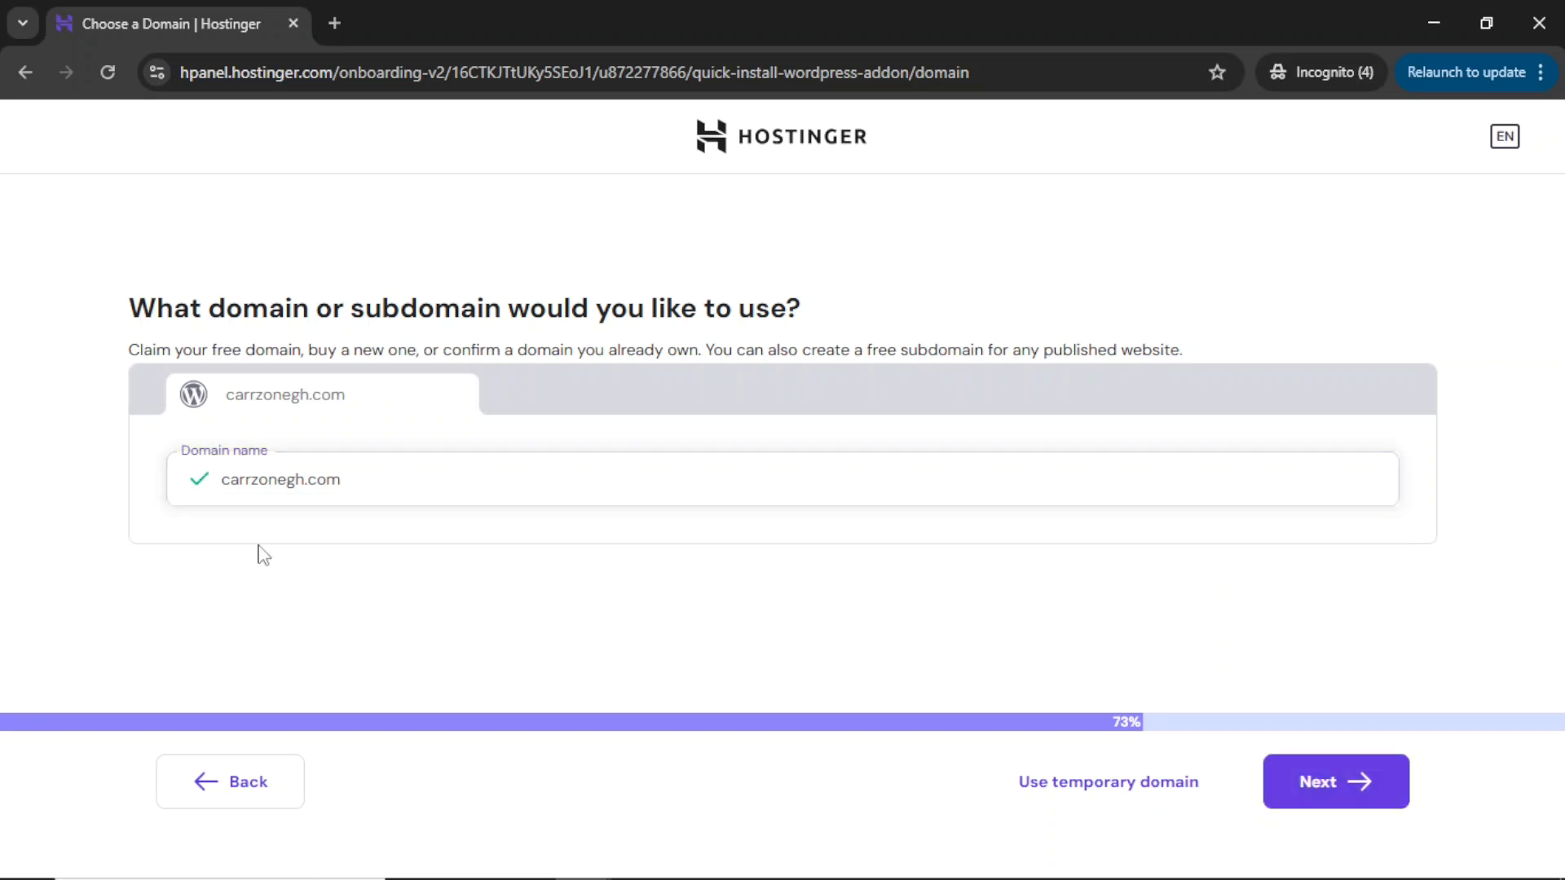
left_click(1346, 792)
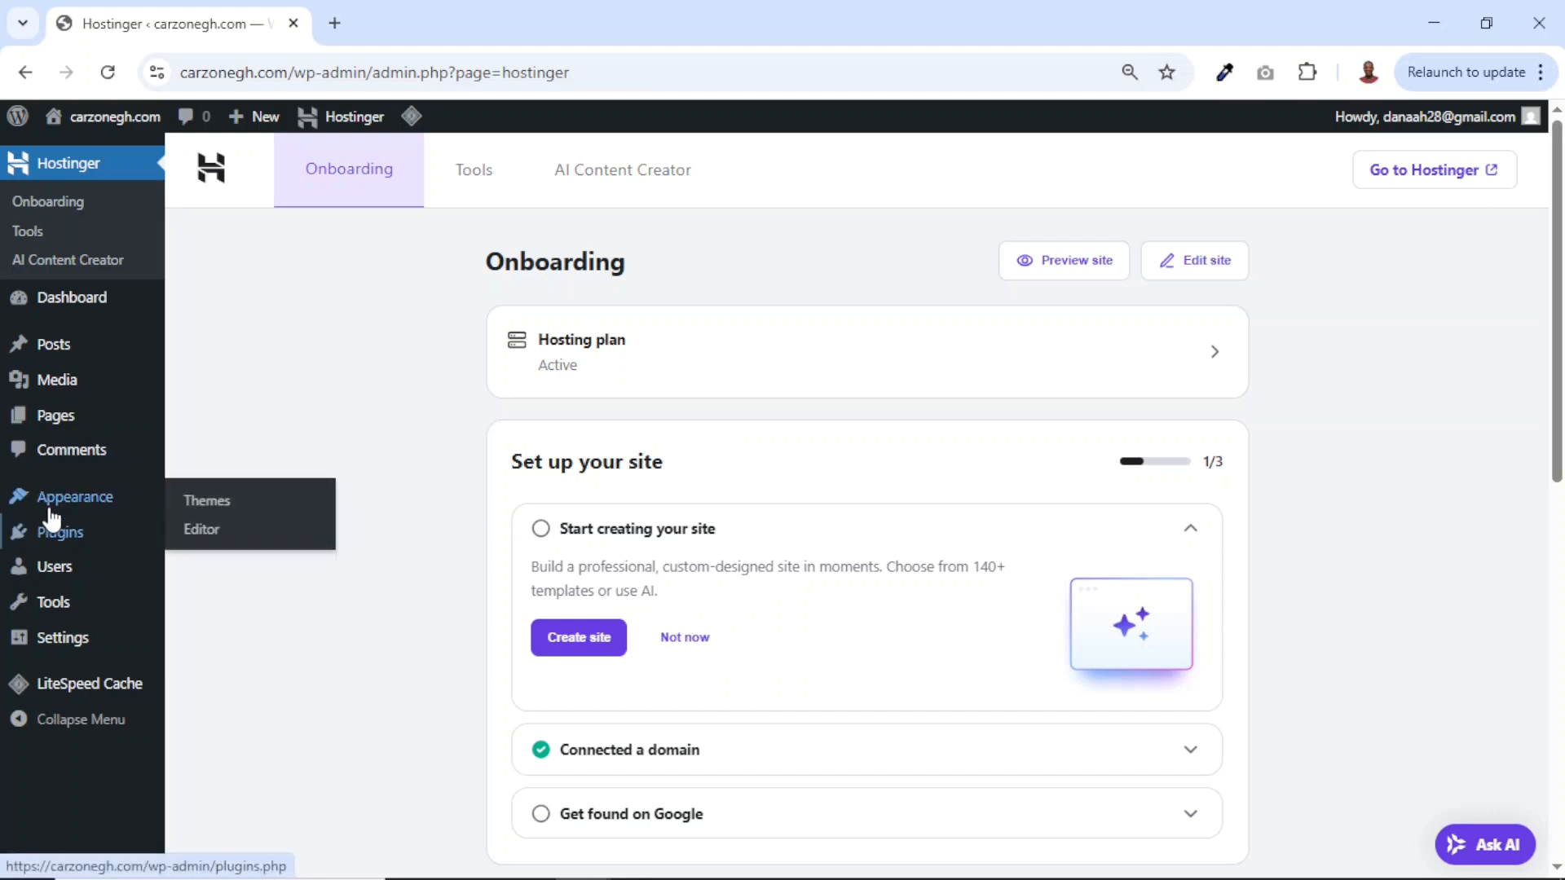
Delete the Twenty Twenty-Four theme from the installed themes.
left_click(56, 501)
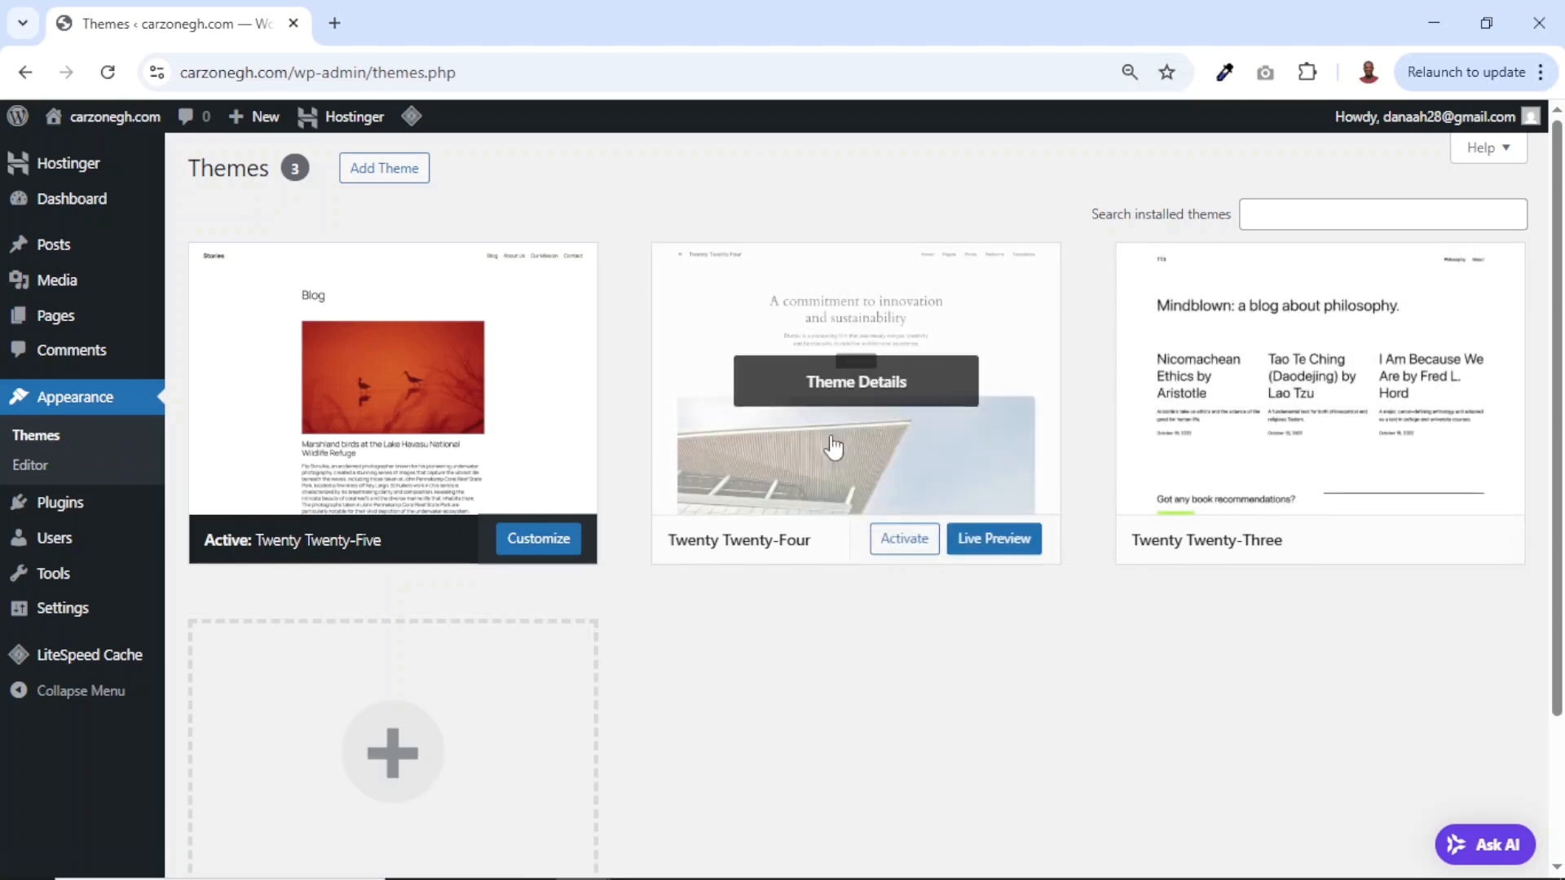
left_click(842, 399)
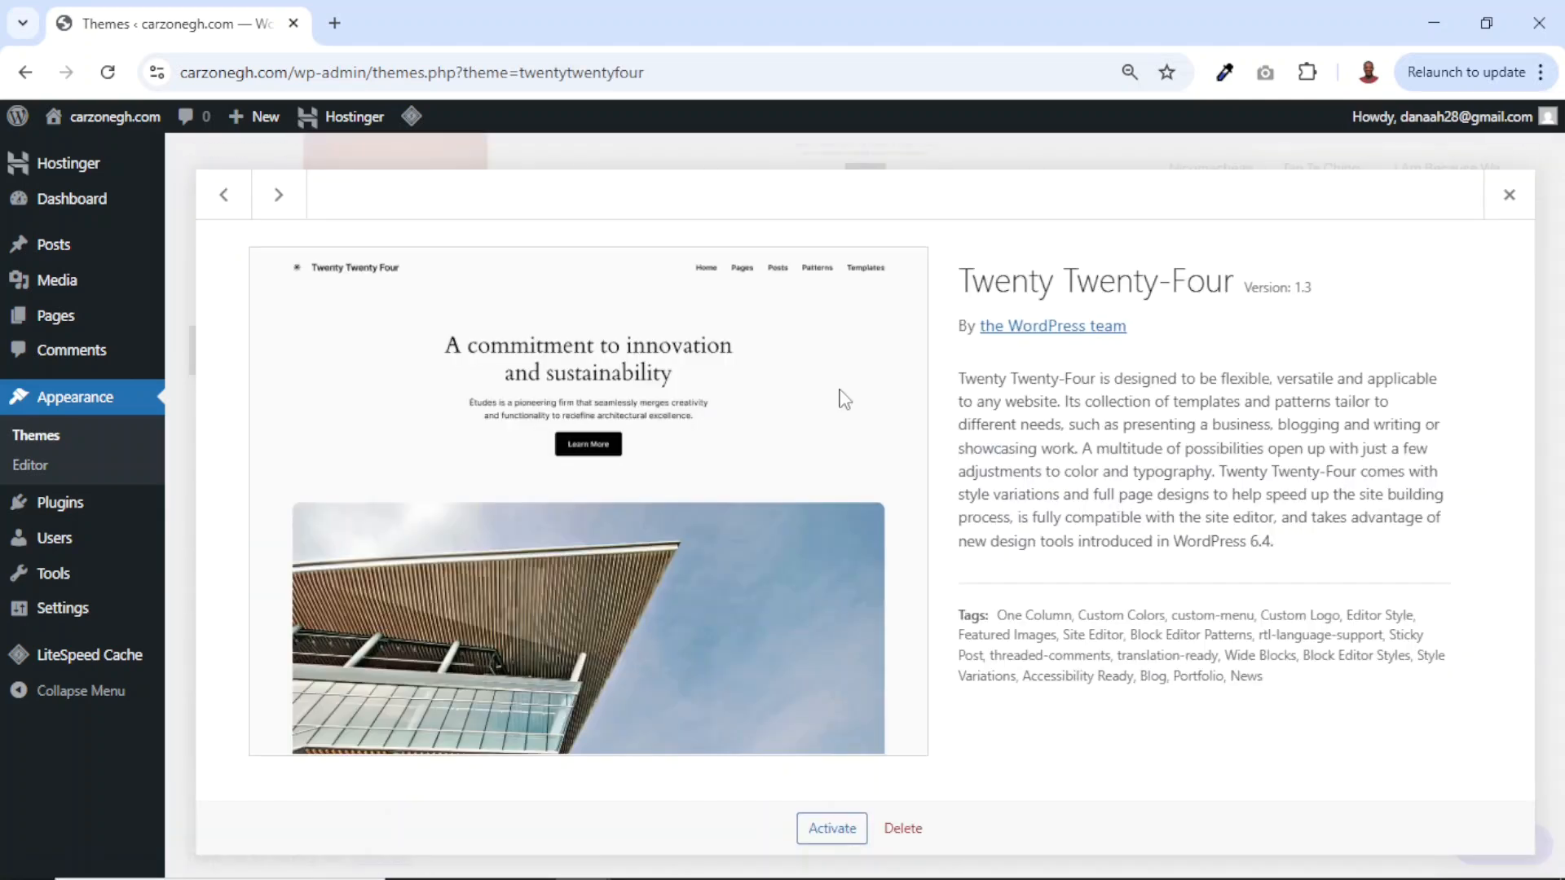
left_click(913, 835)
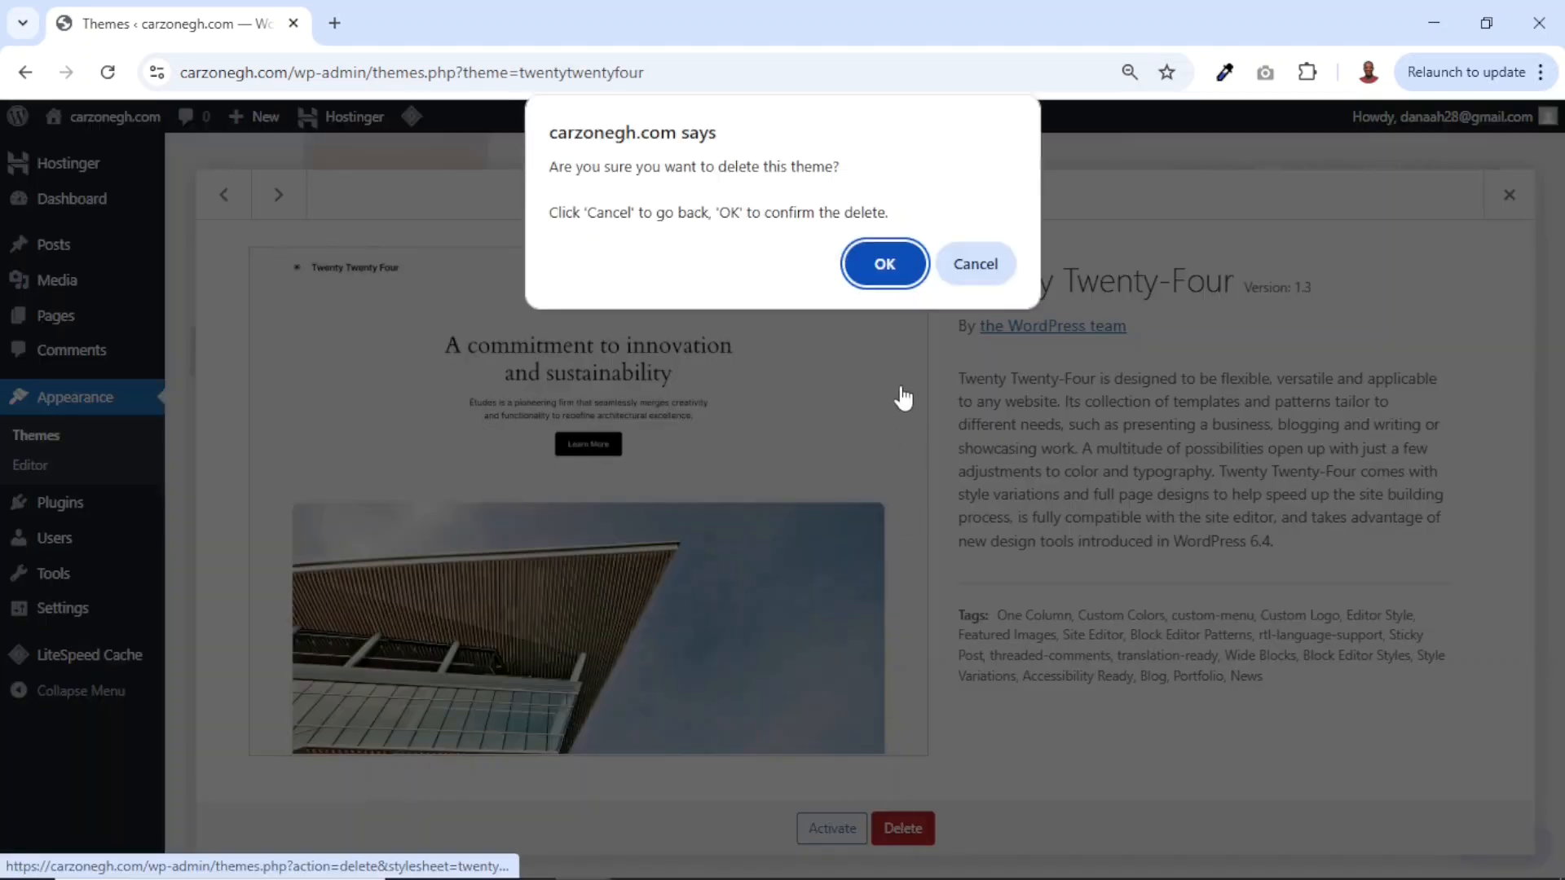
left_click(884, 267)
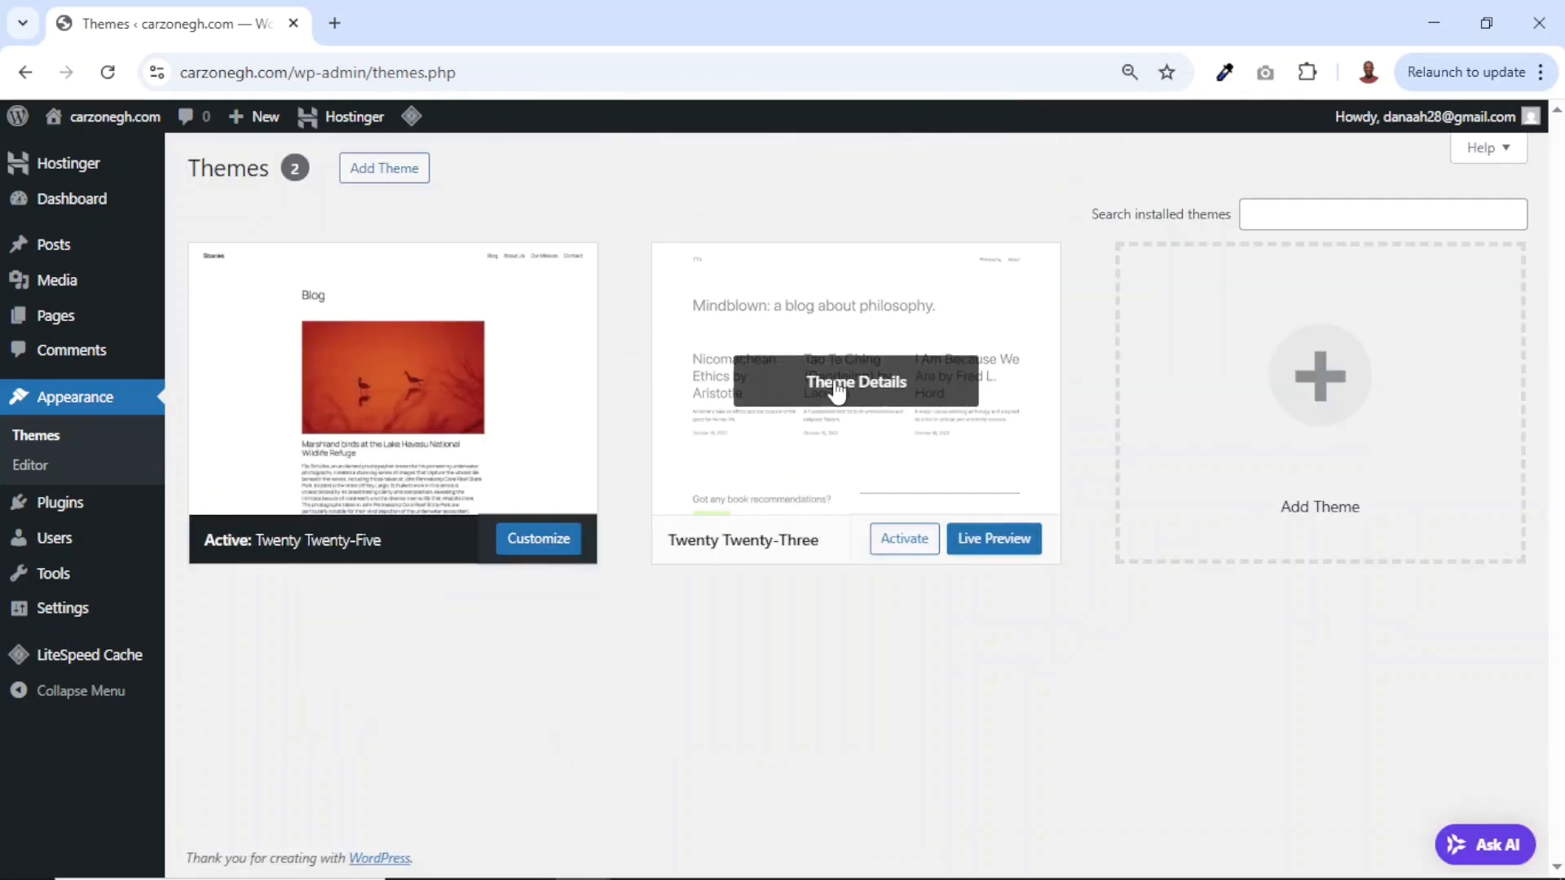
Delete the Twenty Twenty-Three theme too, leaving only Twenty Twenty-Five.
left_click(834, 389)
left_click(902, 828)
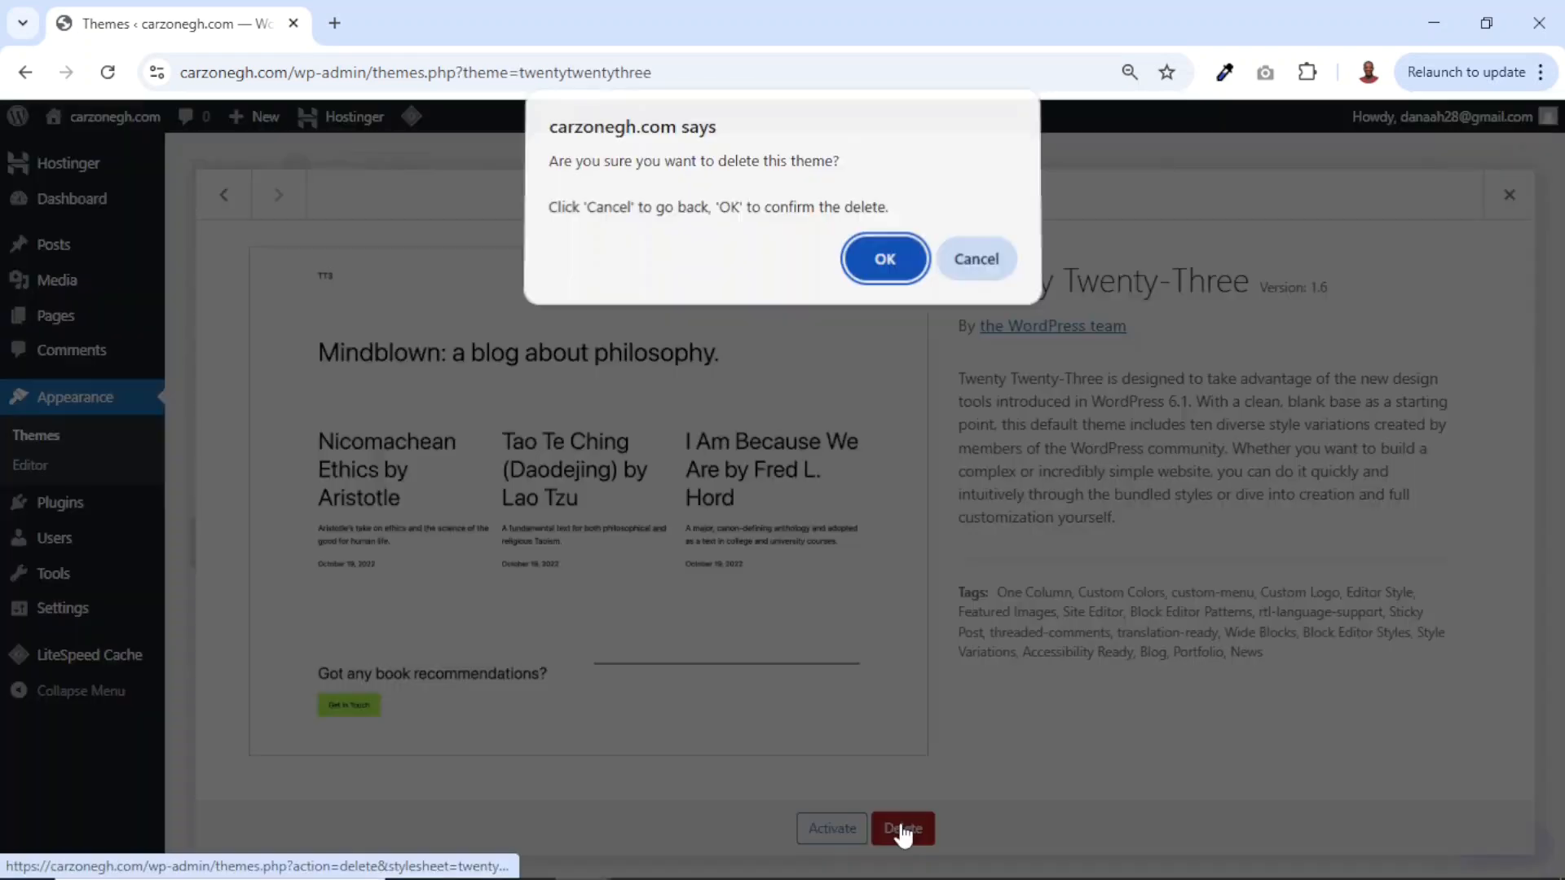
left_click(883, 265)
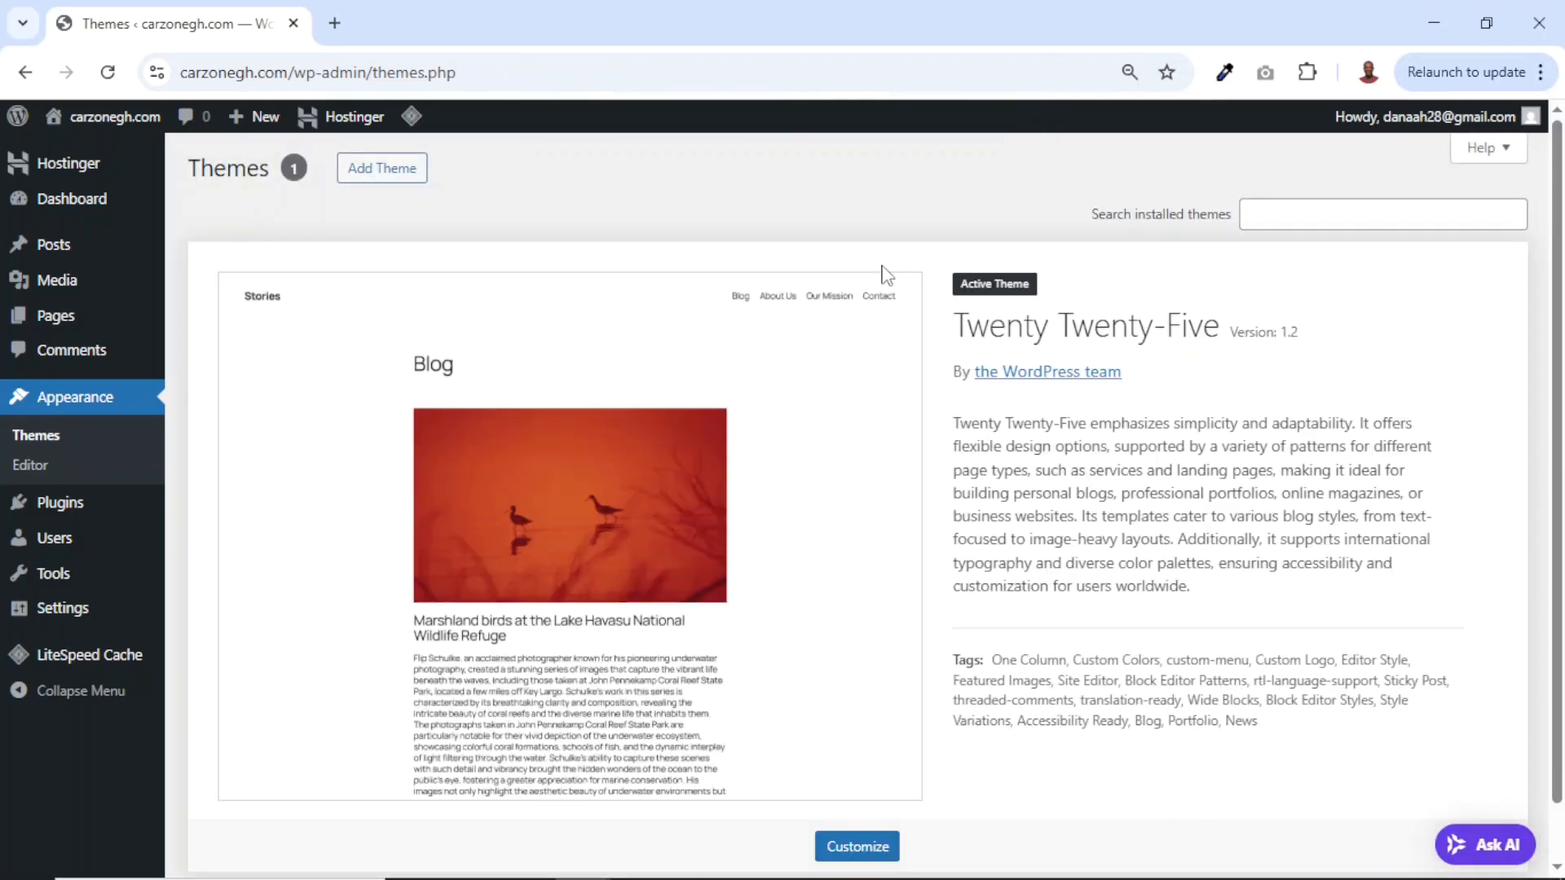
scroll(376, 532, "down", 2)
scroll(376, 532, "up", 2)
Bulk-deactivate all four installed plugins.
left_click(54, 506)
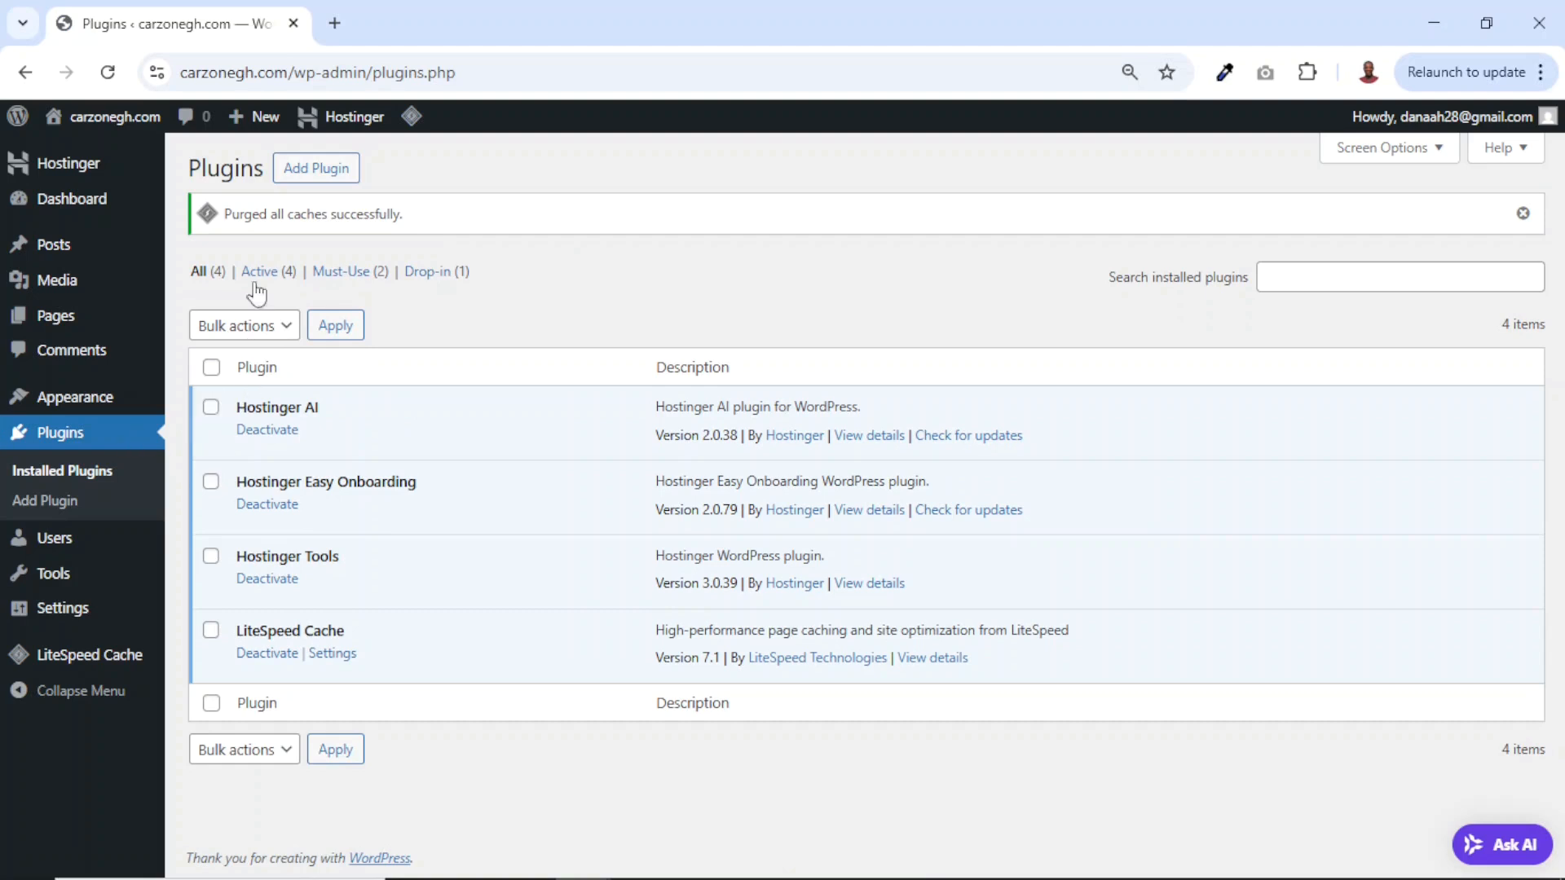
left_click(211, 366)
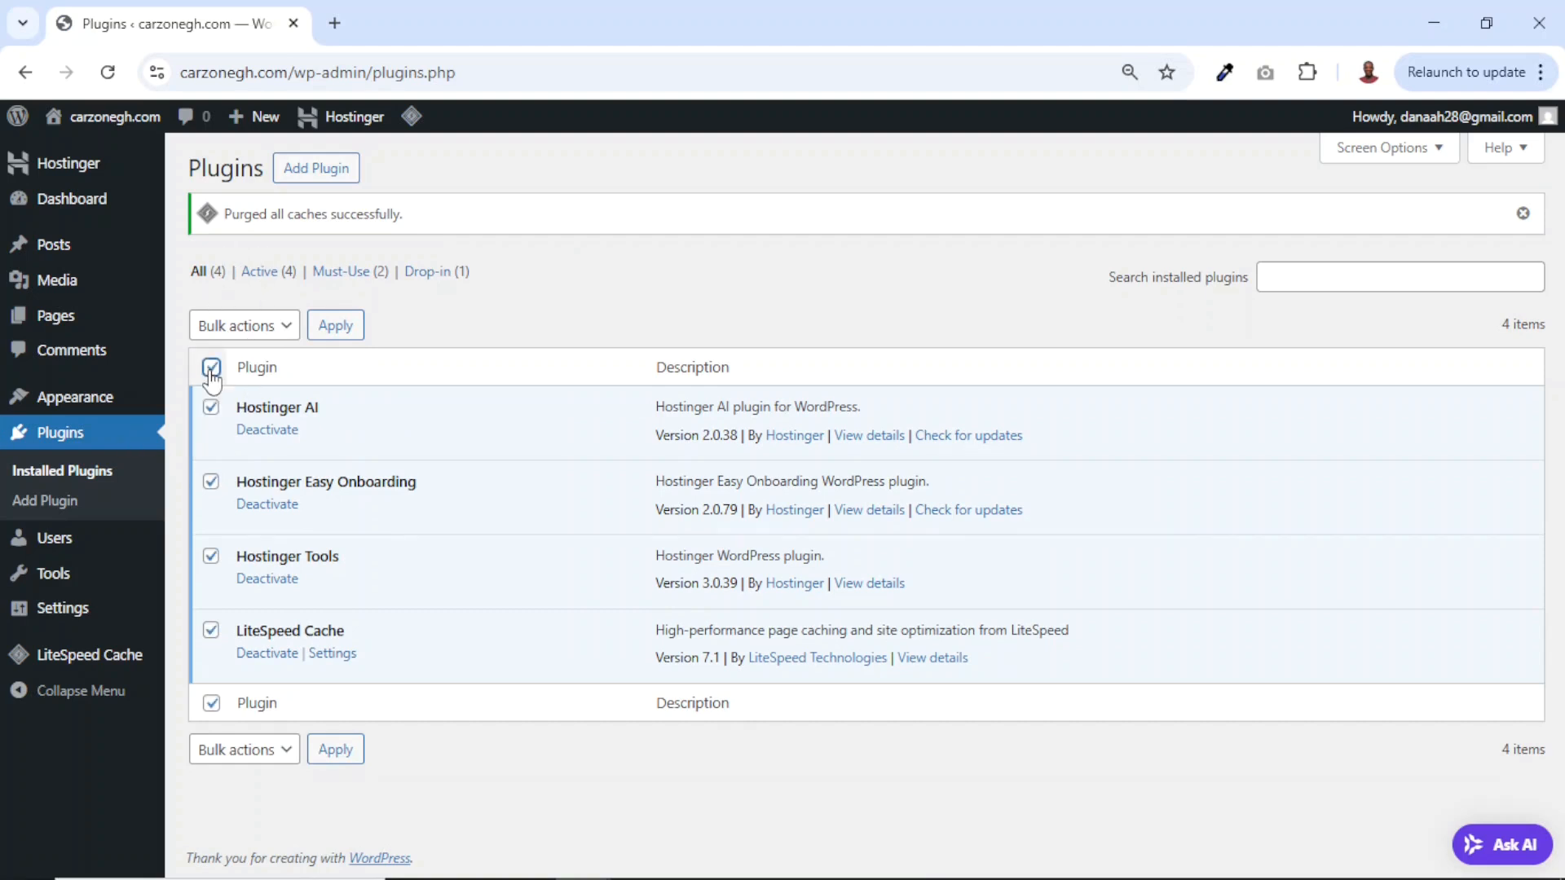
left_click(263, 333)
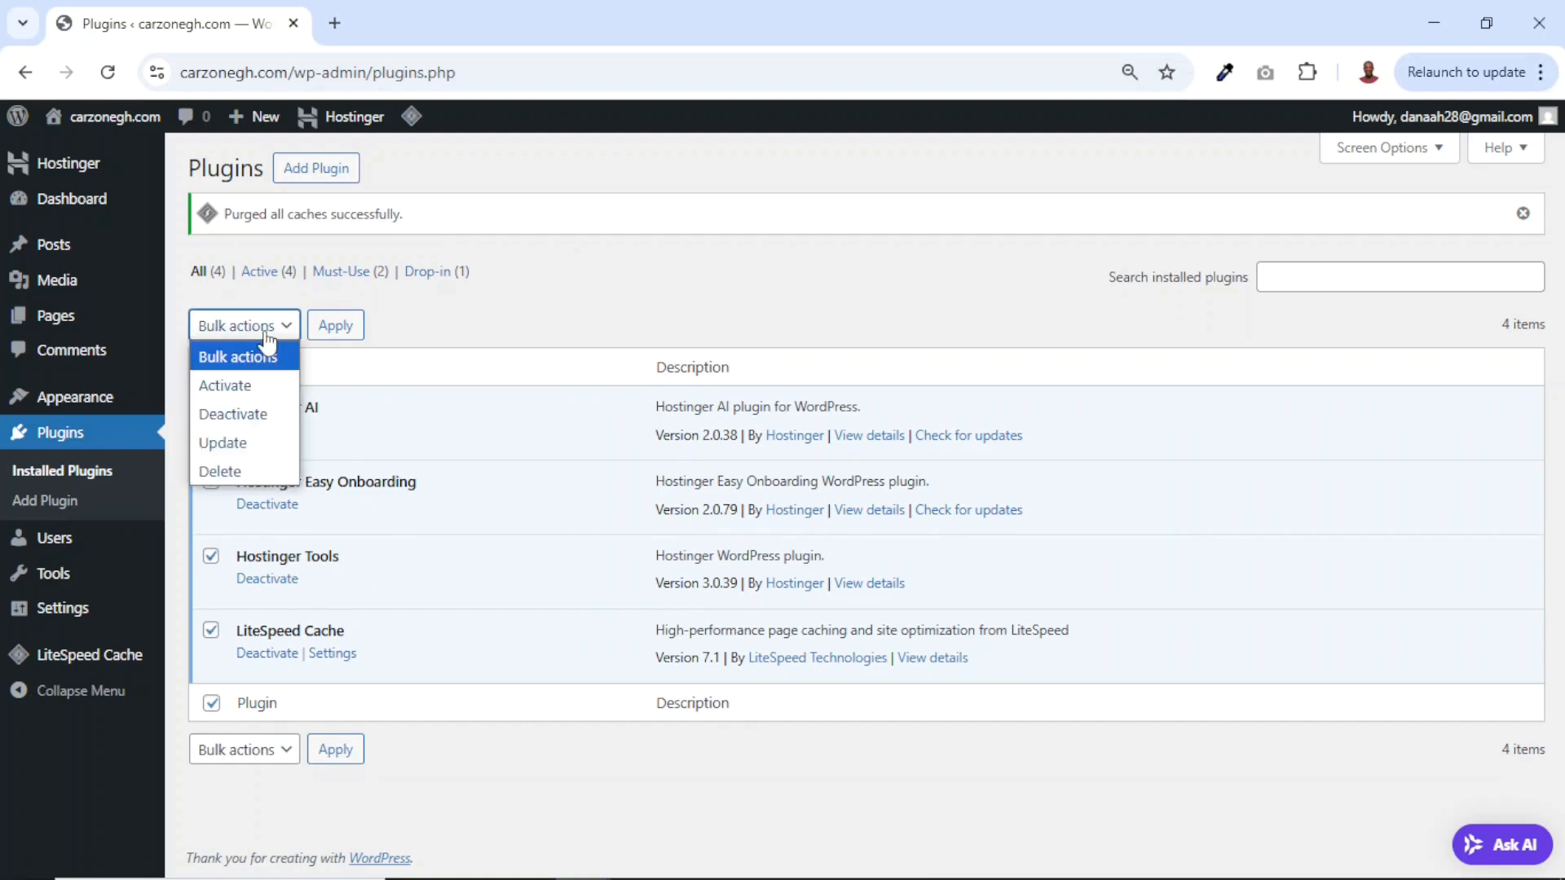
left_click(243, 414)
left_click(335, 325)
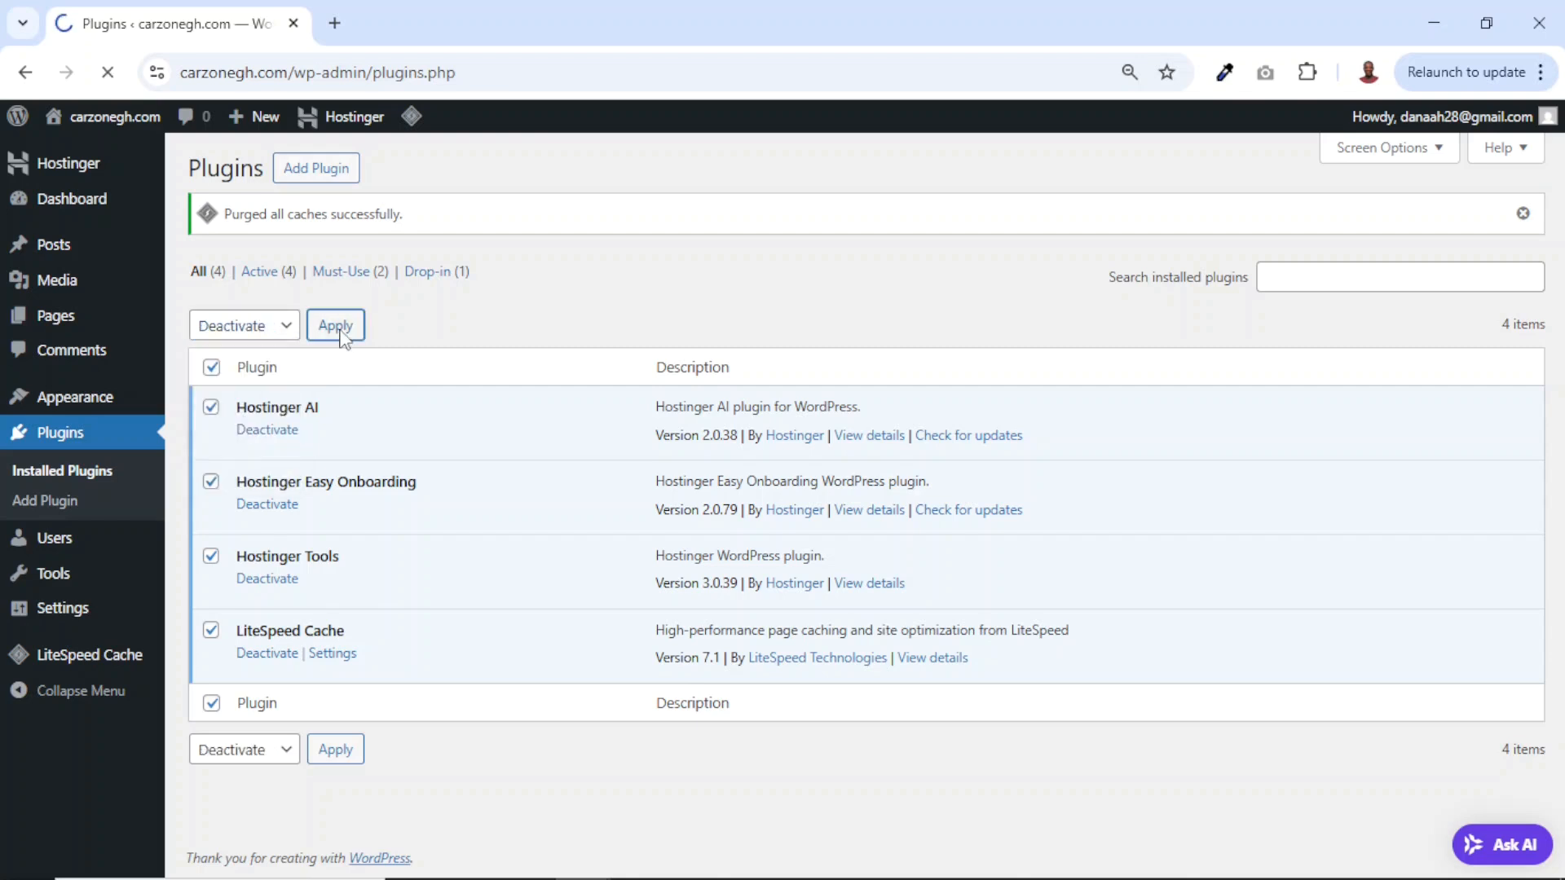
Bulk-delete all four plugins and go to Settings > General.
left_click(211, 368)
left_click(279, 327)
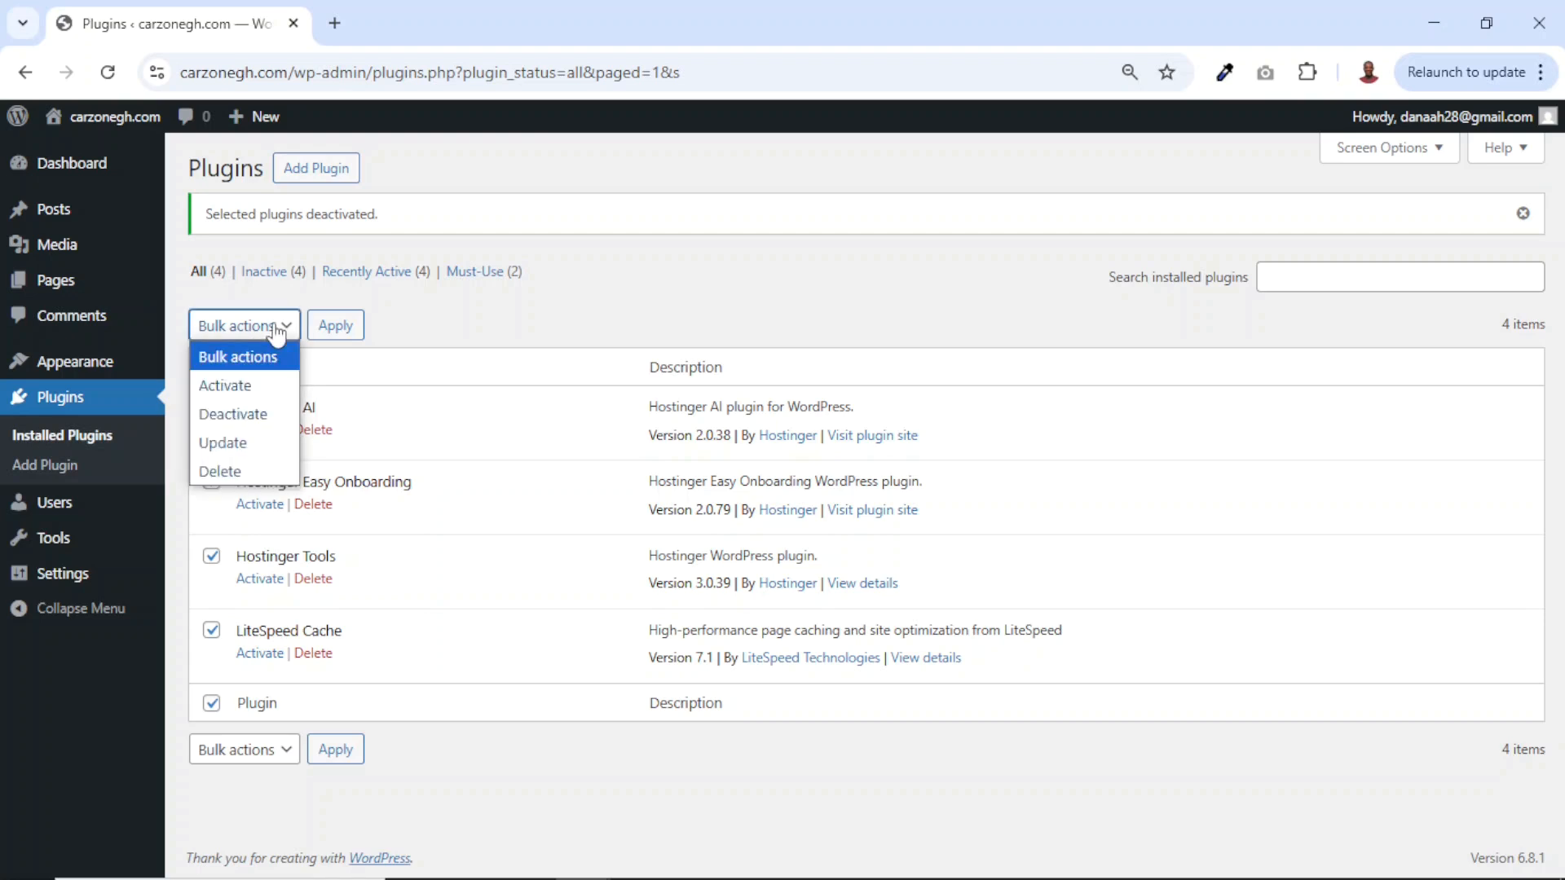
left_click(237, 470)
left_click(348, 337)
left_click(882, 240)
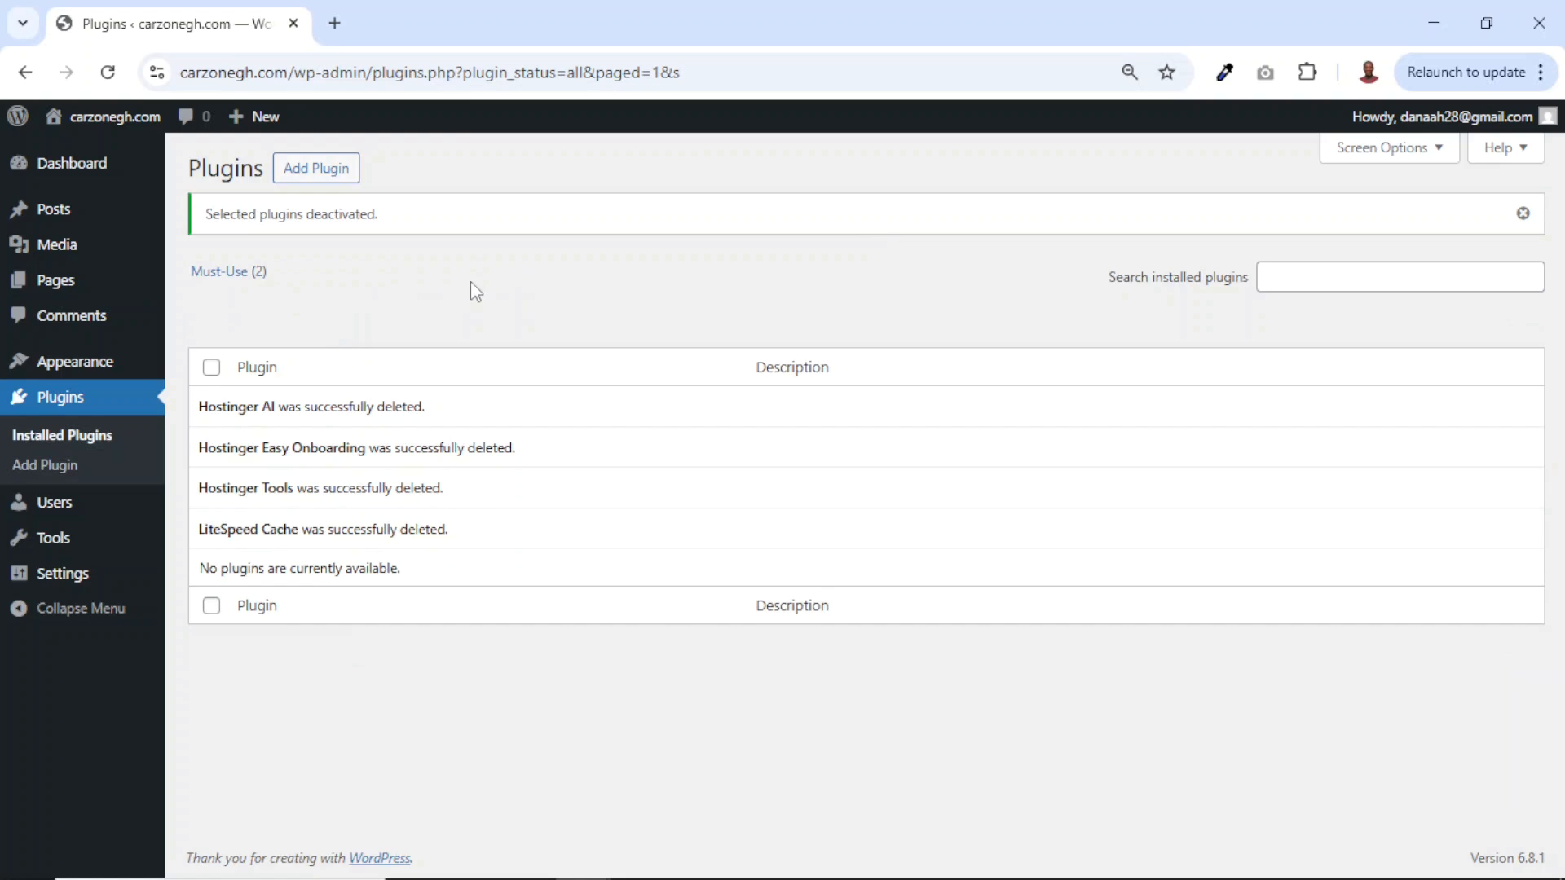
mouse_move(63, 577)
left_click(227, 577)
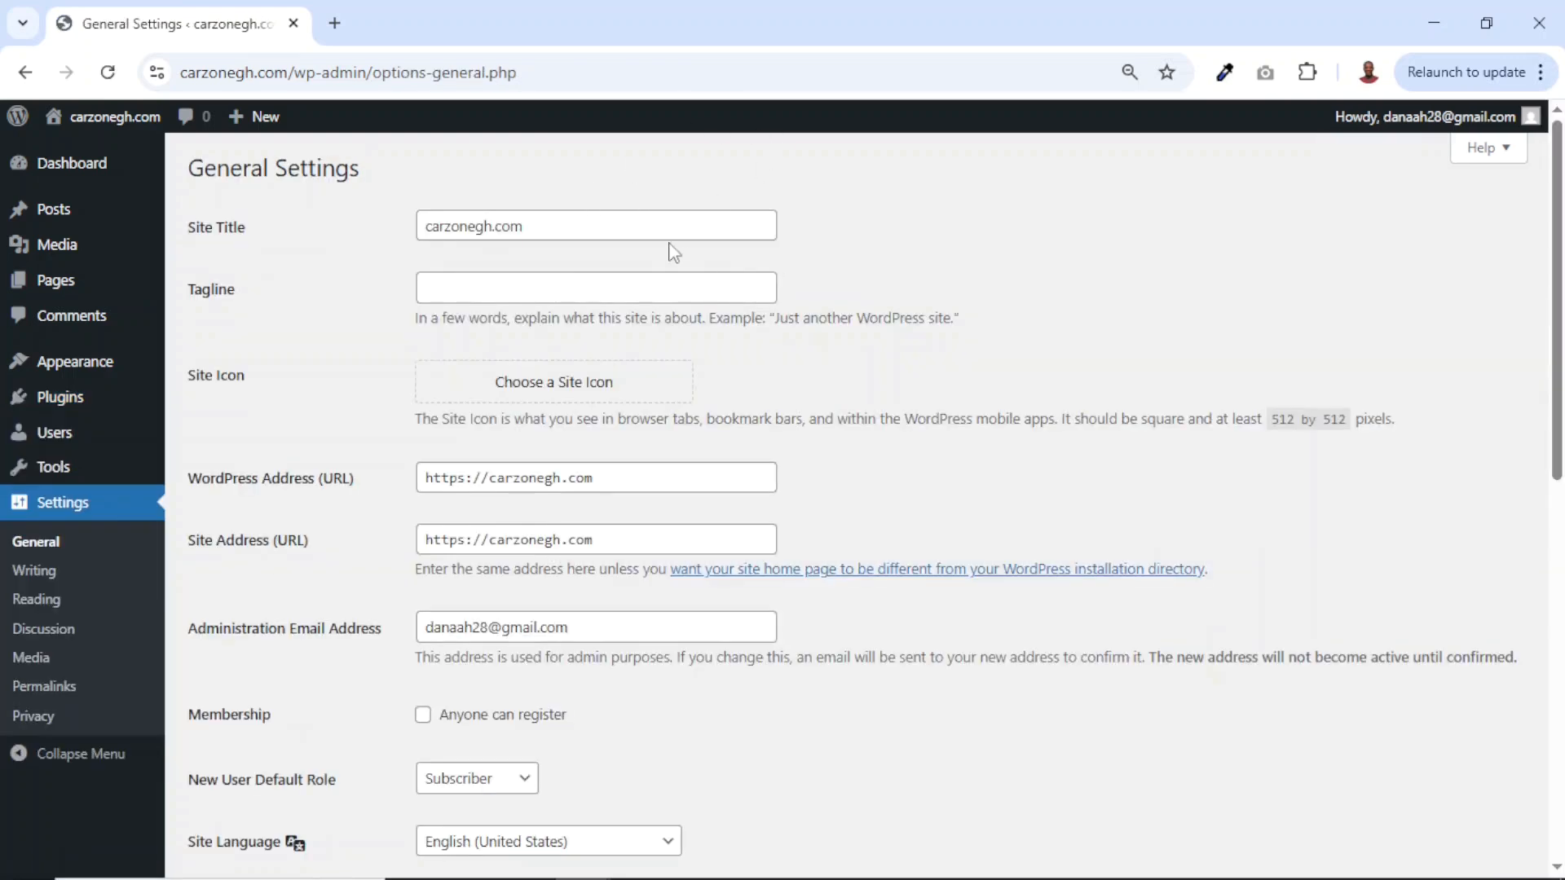
Retitle the site 'Carzonegh', save the General Settings, and go to Permalinks.
left_click(548, 225)
left_click_drag(586, 229, 226, 254)
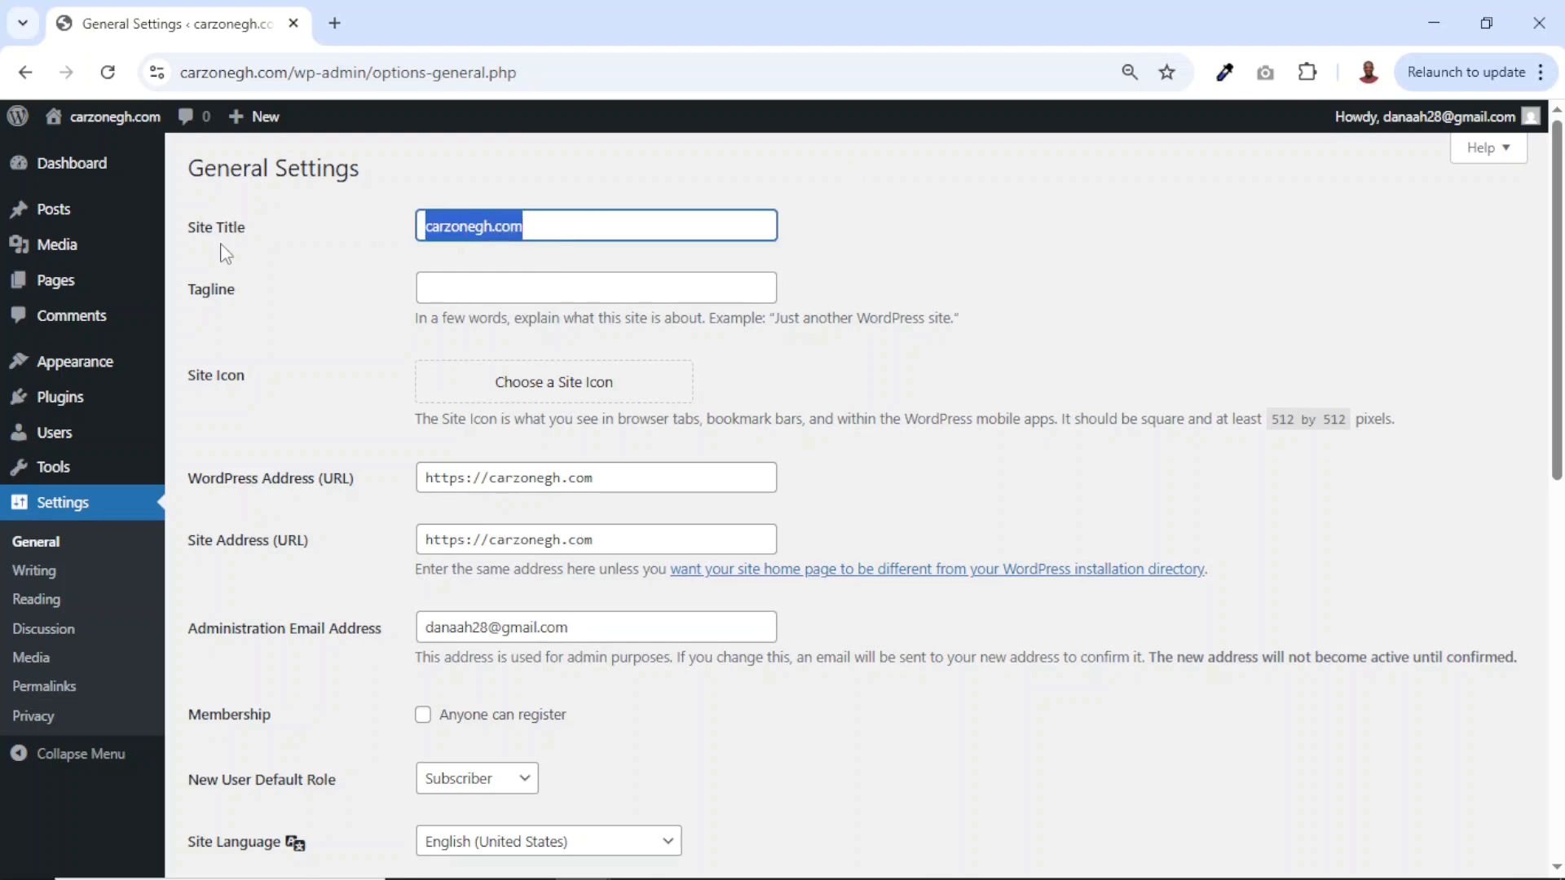
type("Carzonegh")
left_click(367, 321)
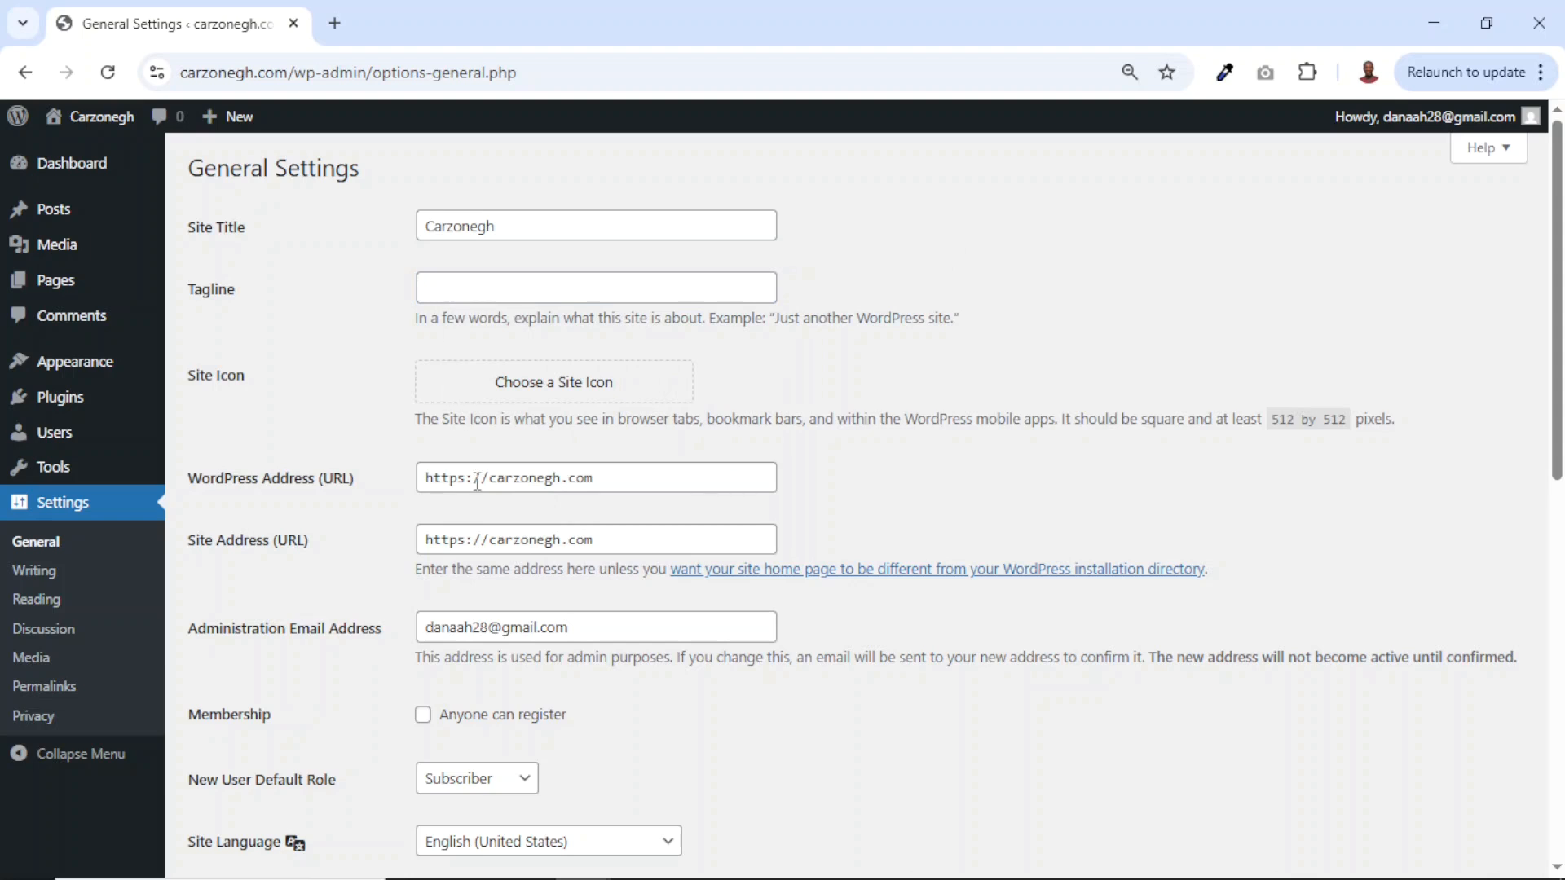
scroll(477, 481, "down", 3)
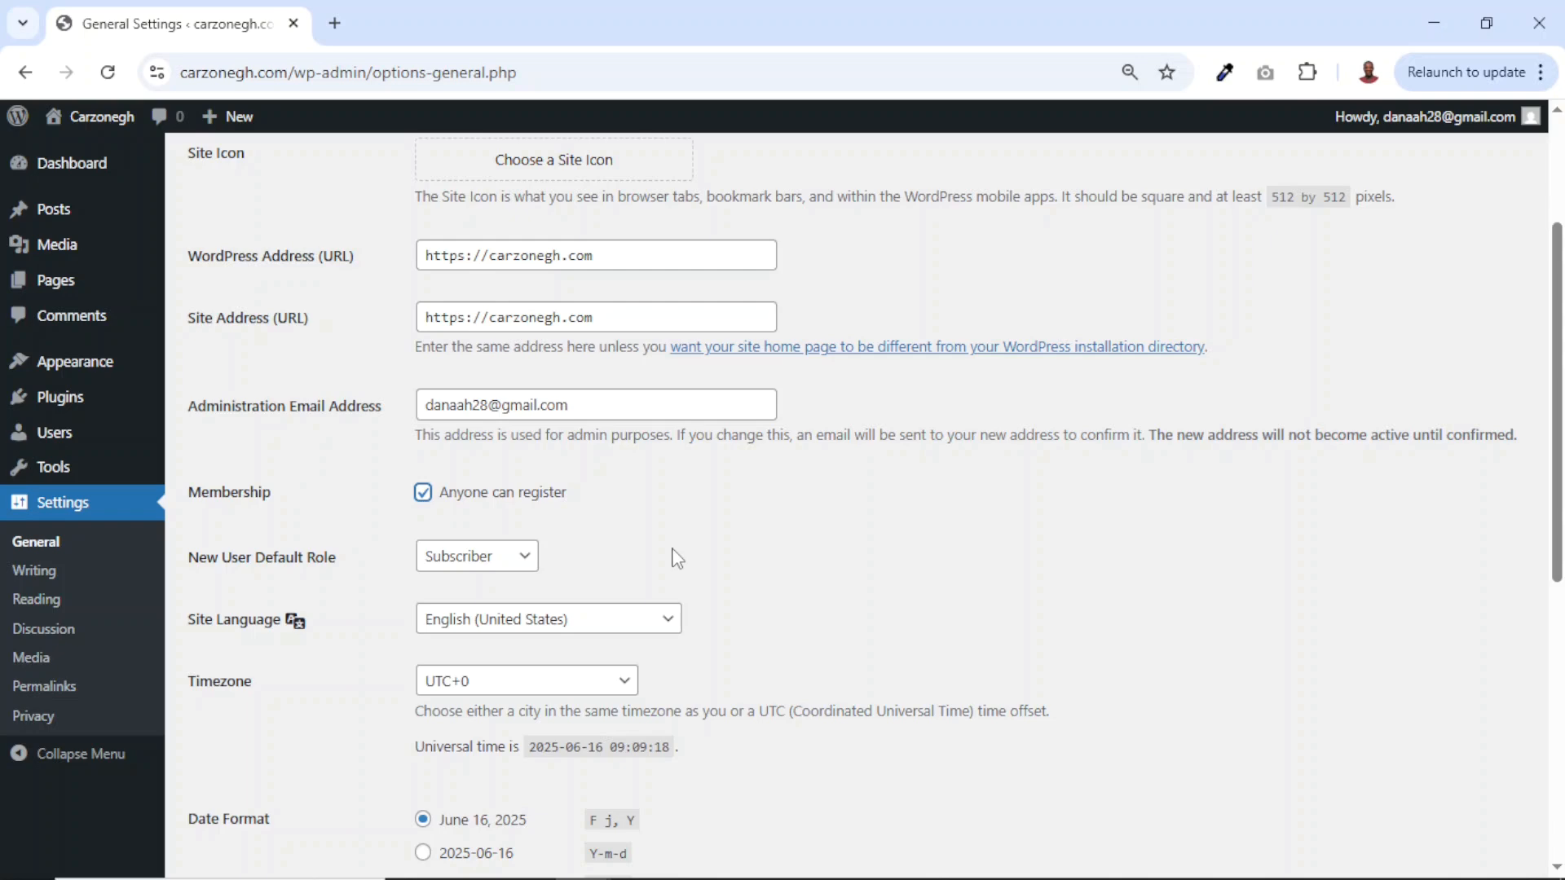
scroll(676, 559, "down", 7)
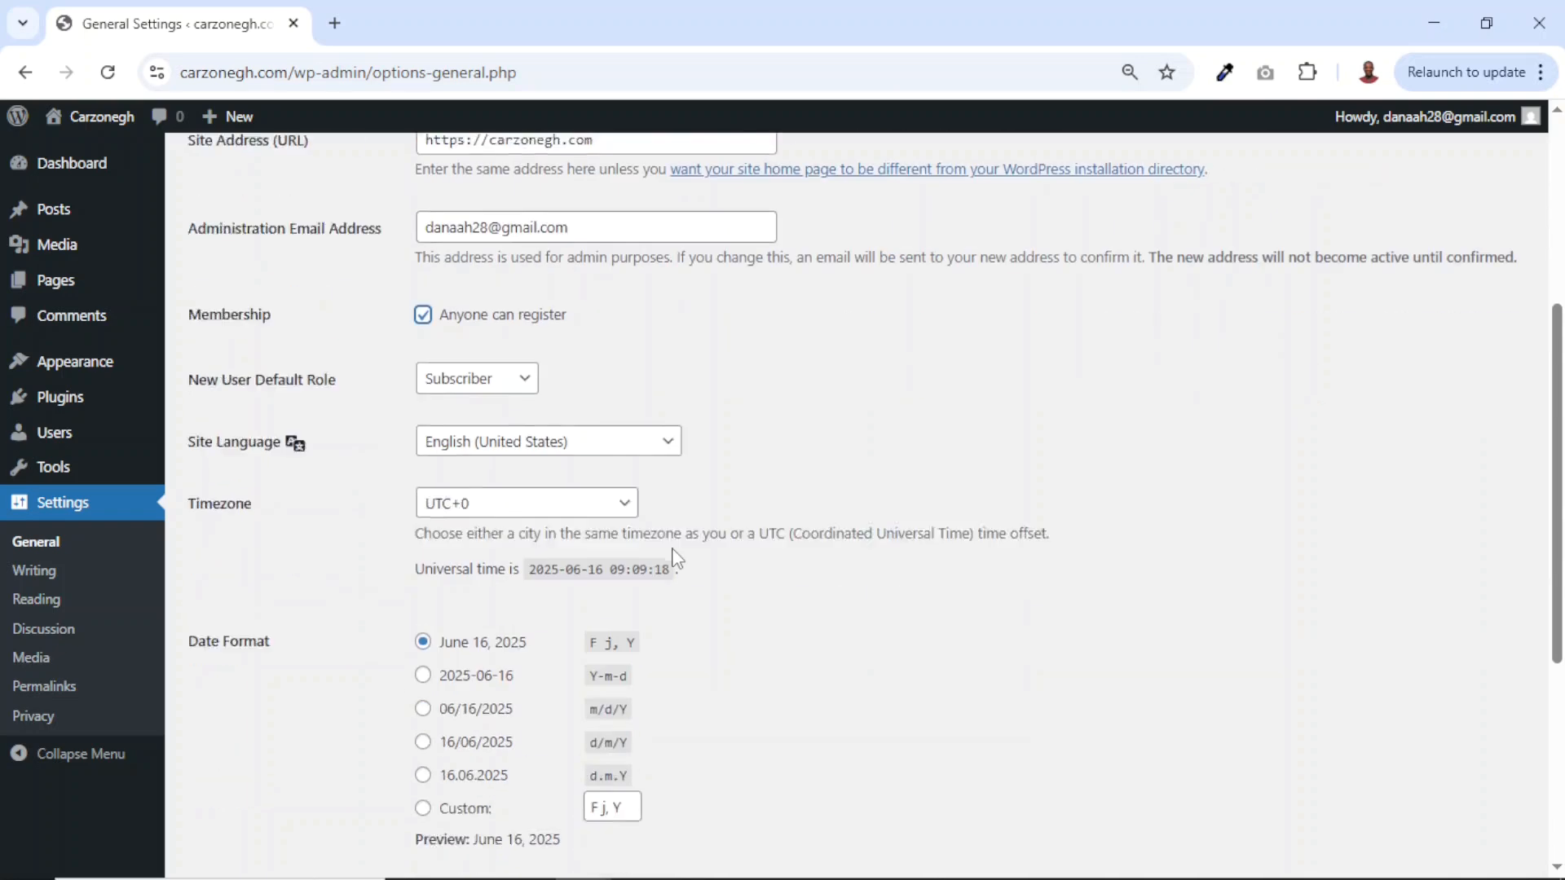
left_click(224, 778)
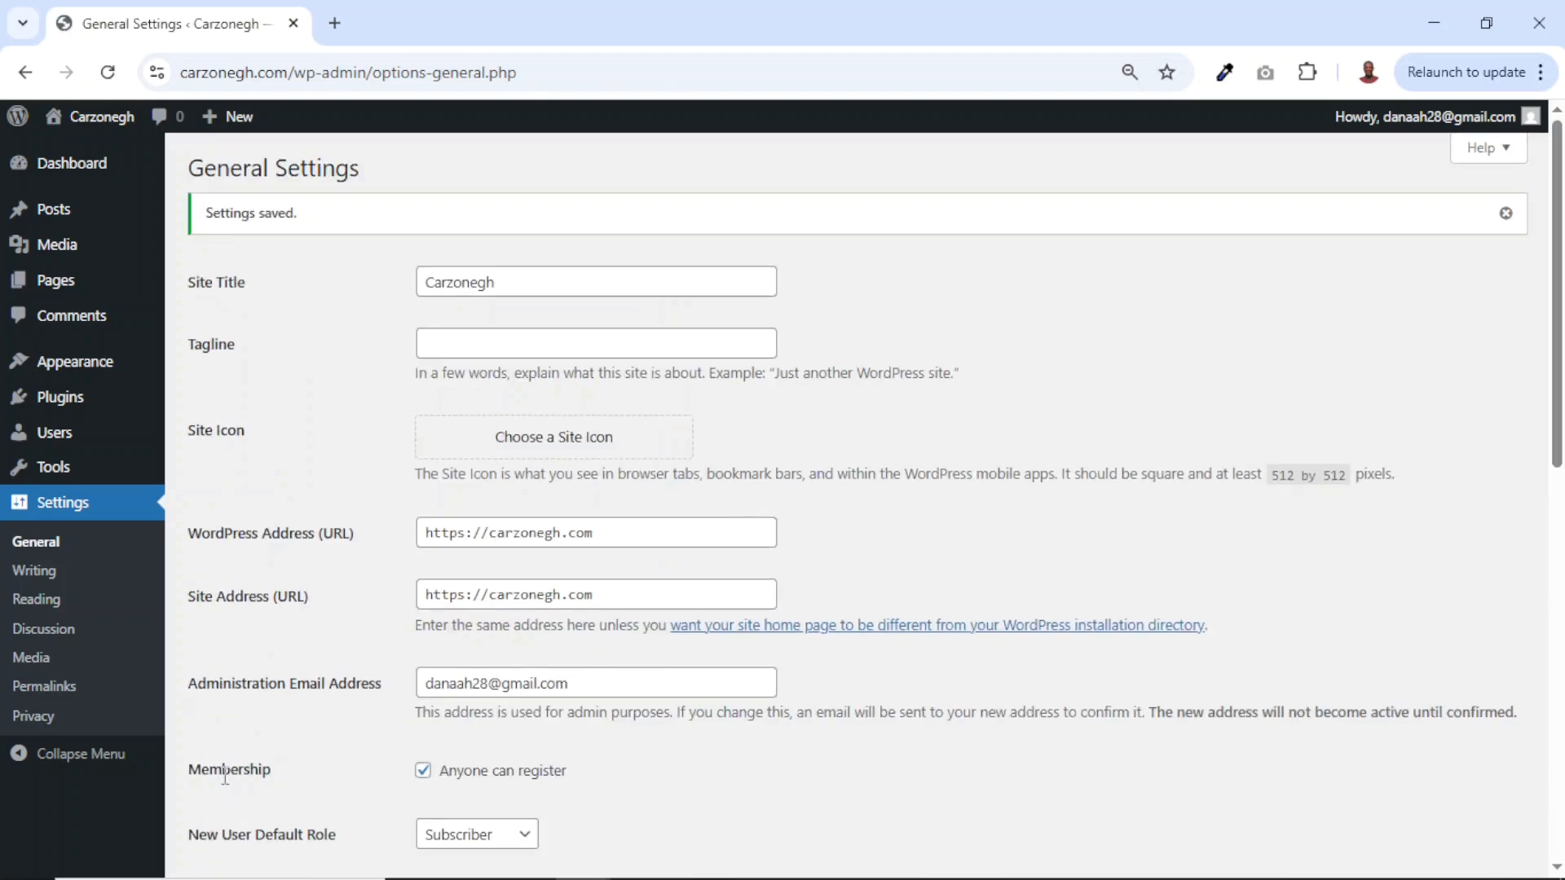
scroll(225, 778, "down", 1)
left_click(43, 700)
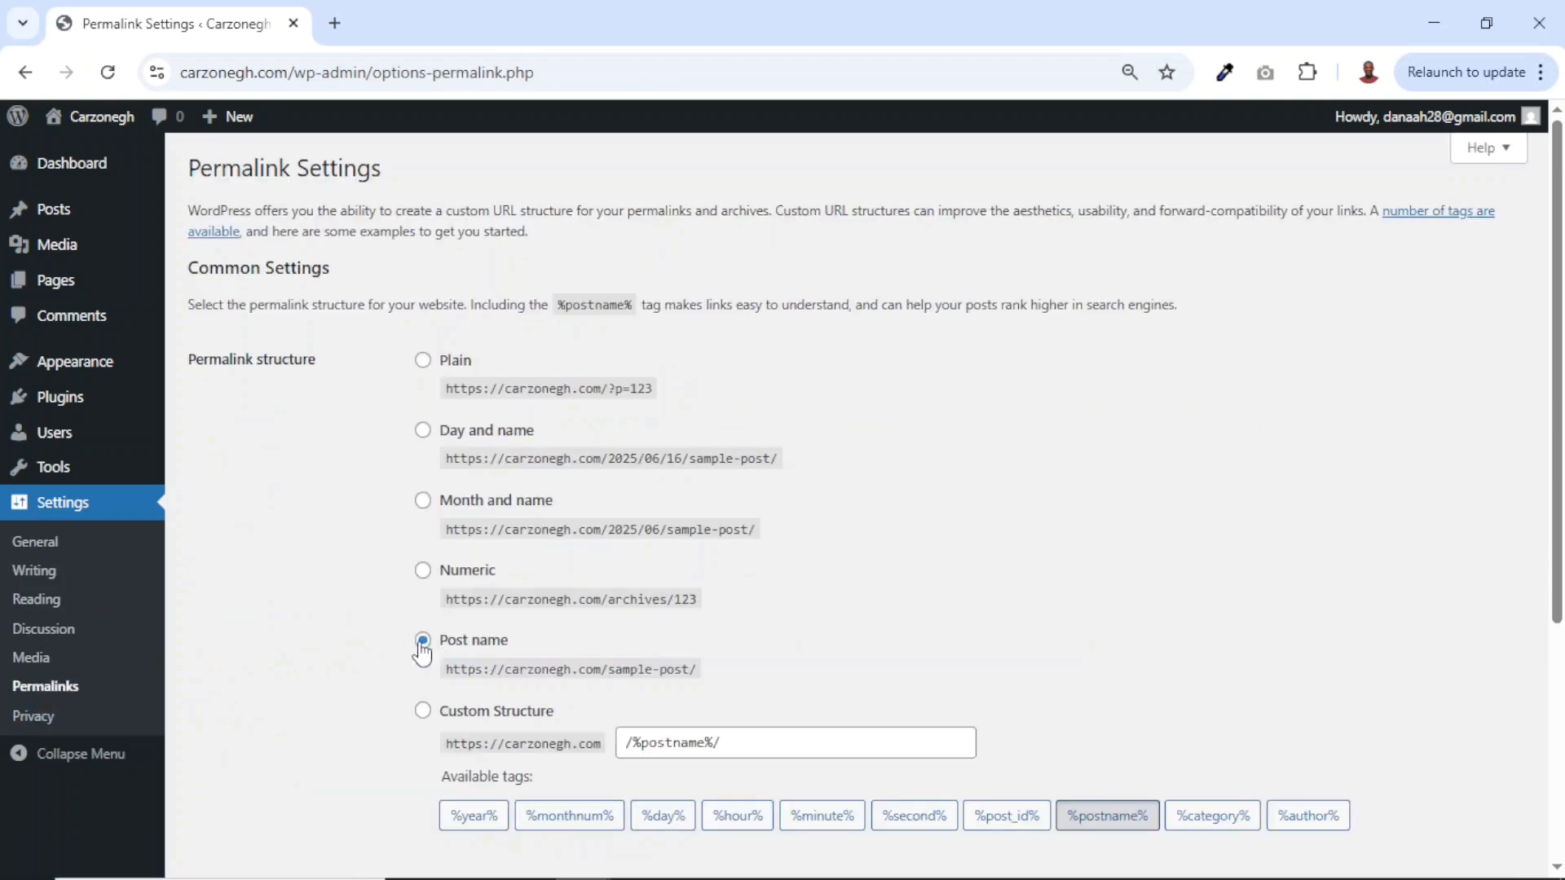
Save the Post name permalink structure, then start a new browser tab.
left_click(424, 645)
scroll(423, 652, "down", 5)
left_click(229, 784)
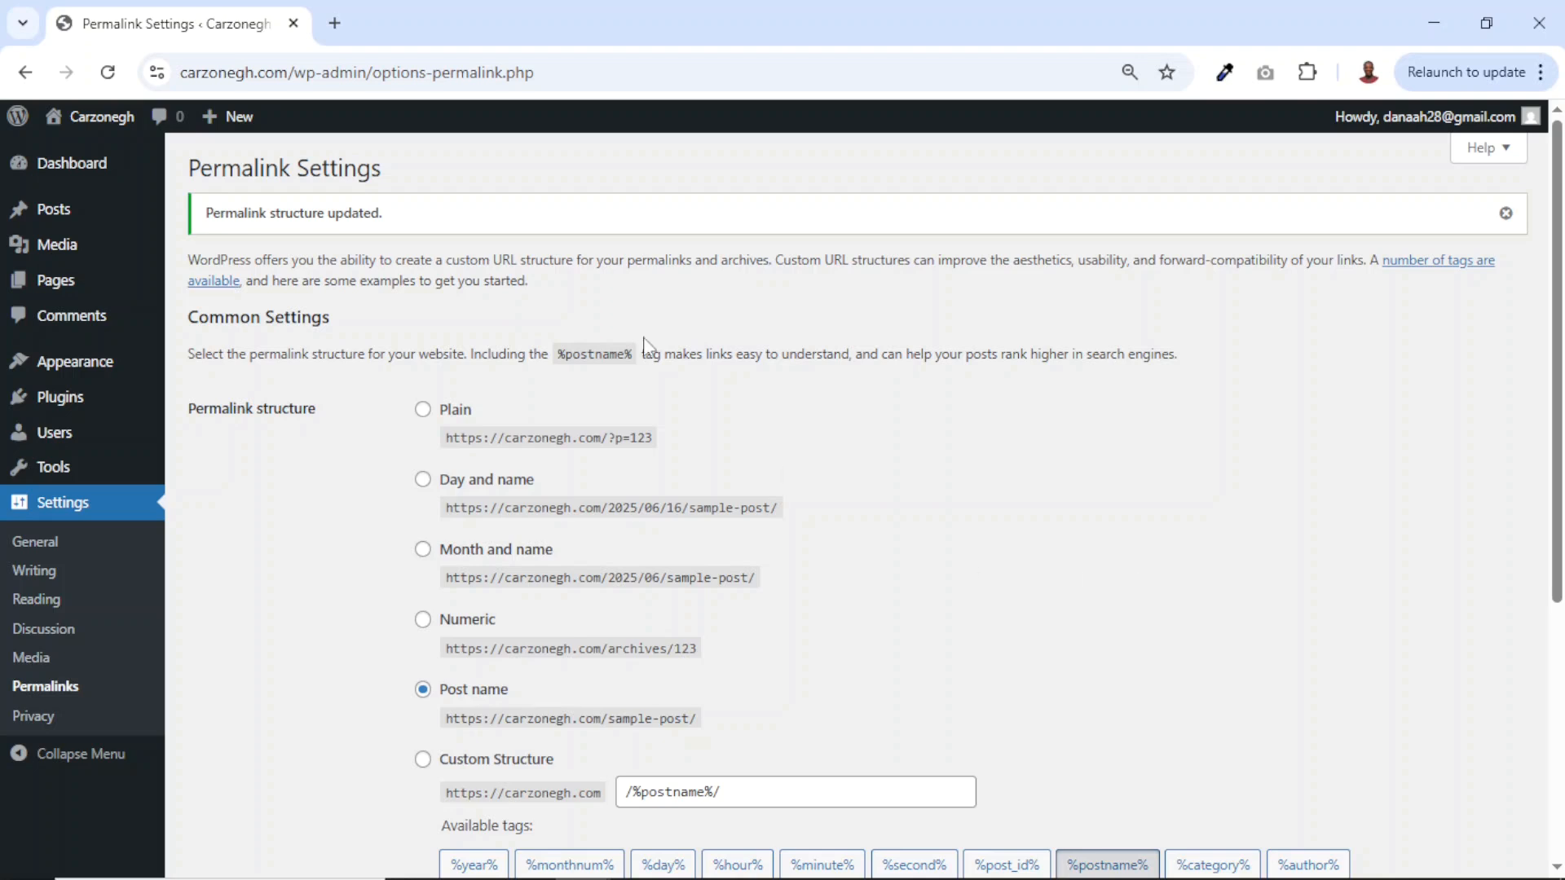
left_click(334, 25)
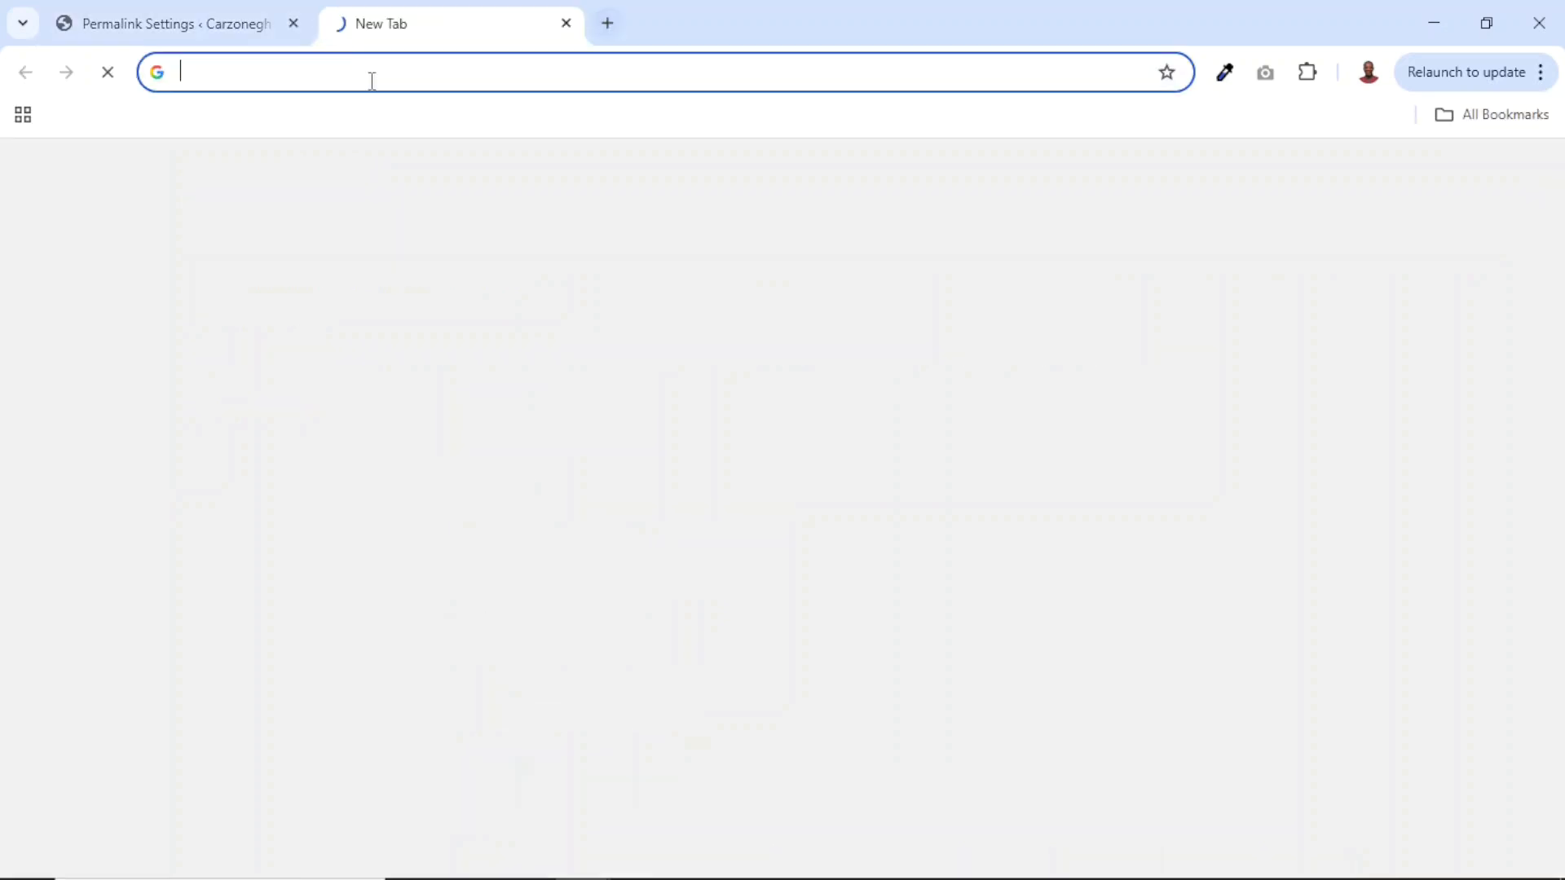
Load dikupages.com/classima, which redirects to the Classima theme on ThemeForest.
type("dikupage")
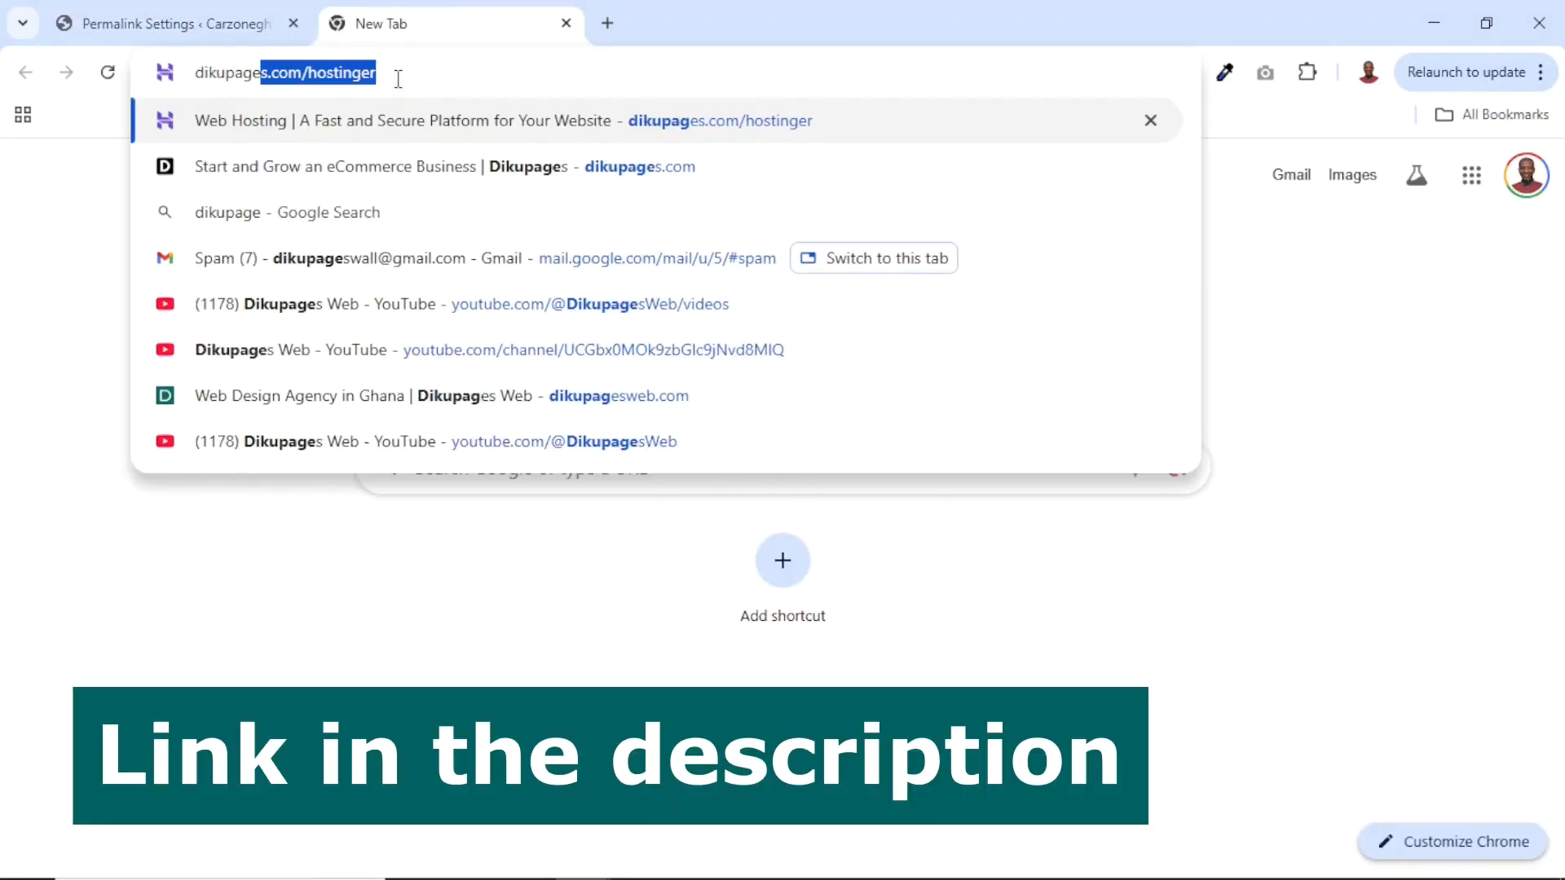
type("s.com")
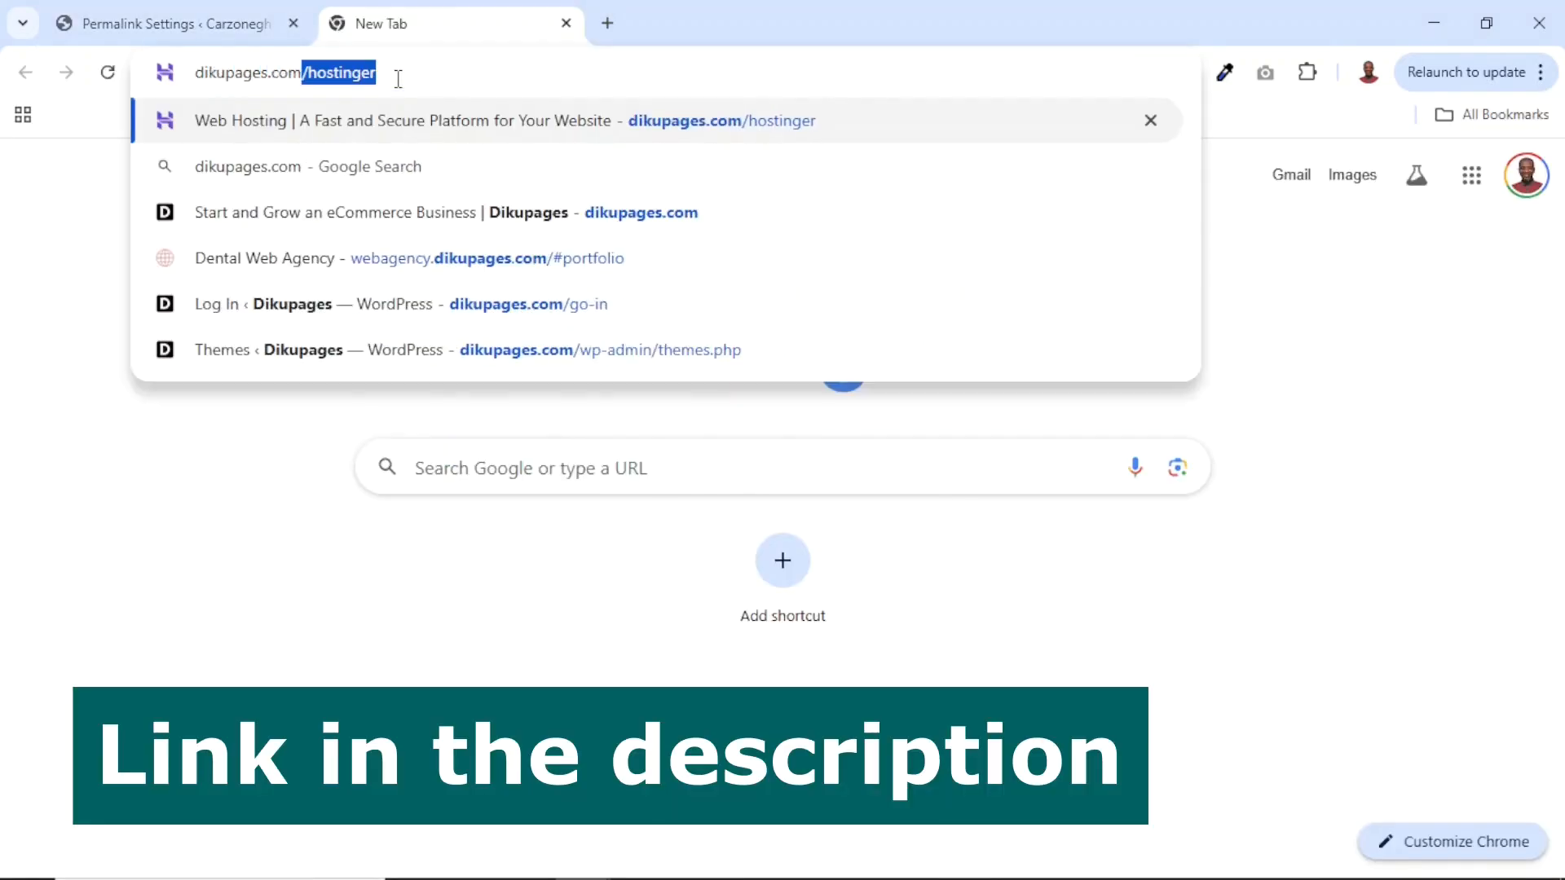
type("/cla")
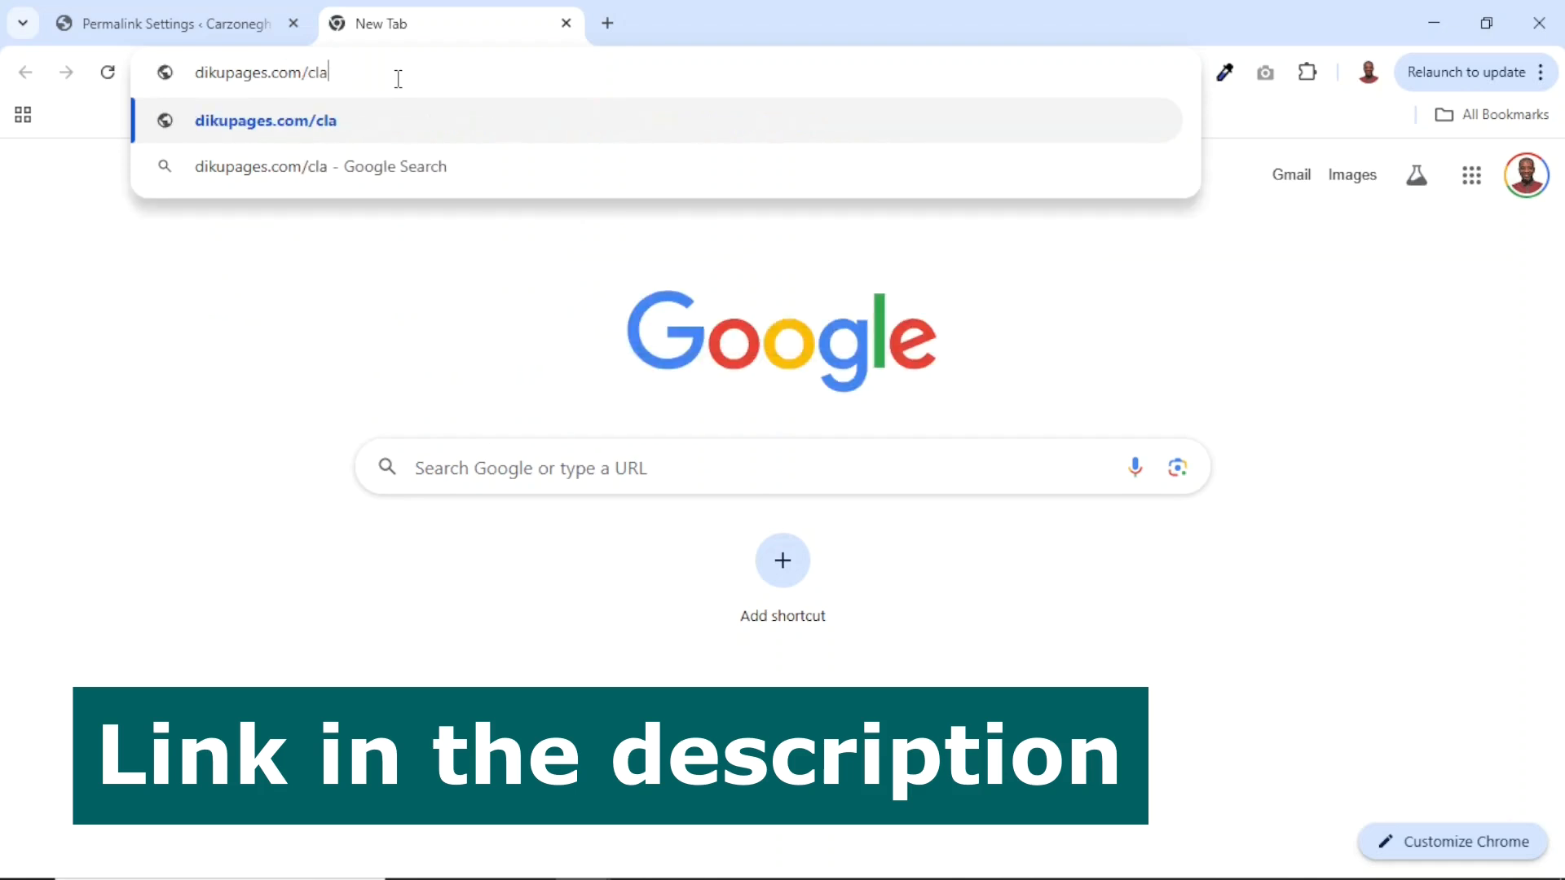
type("ssima")
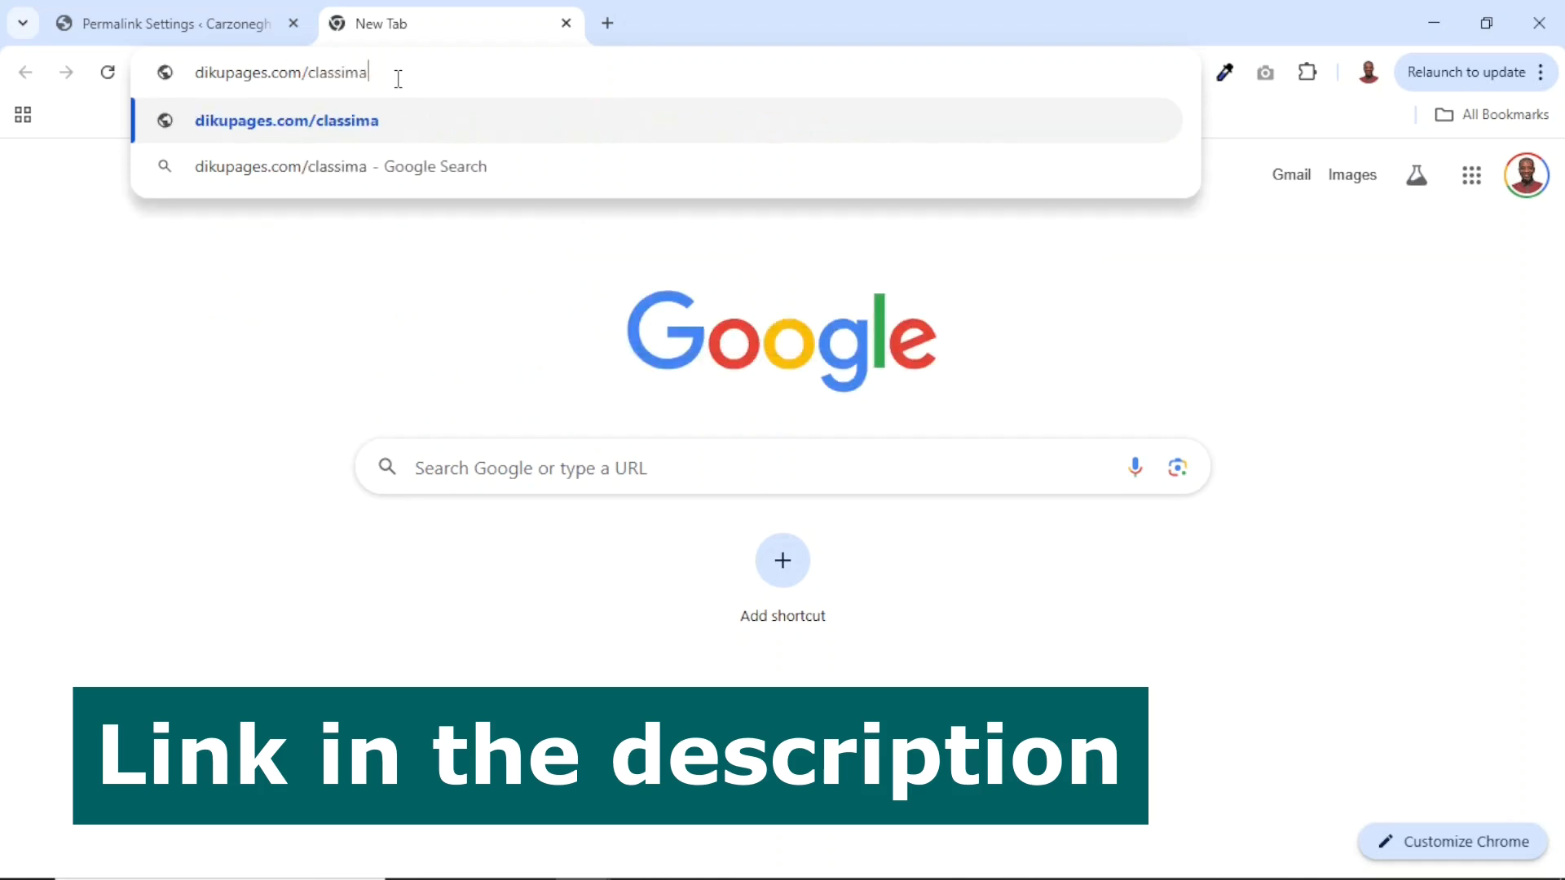
key("Return")
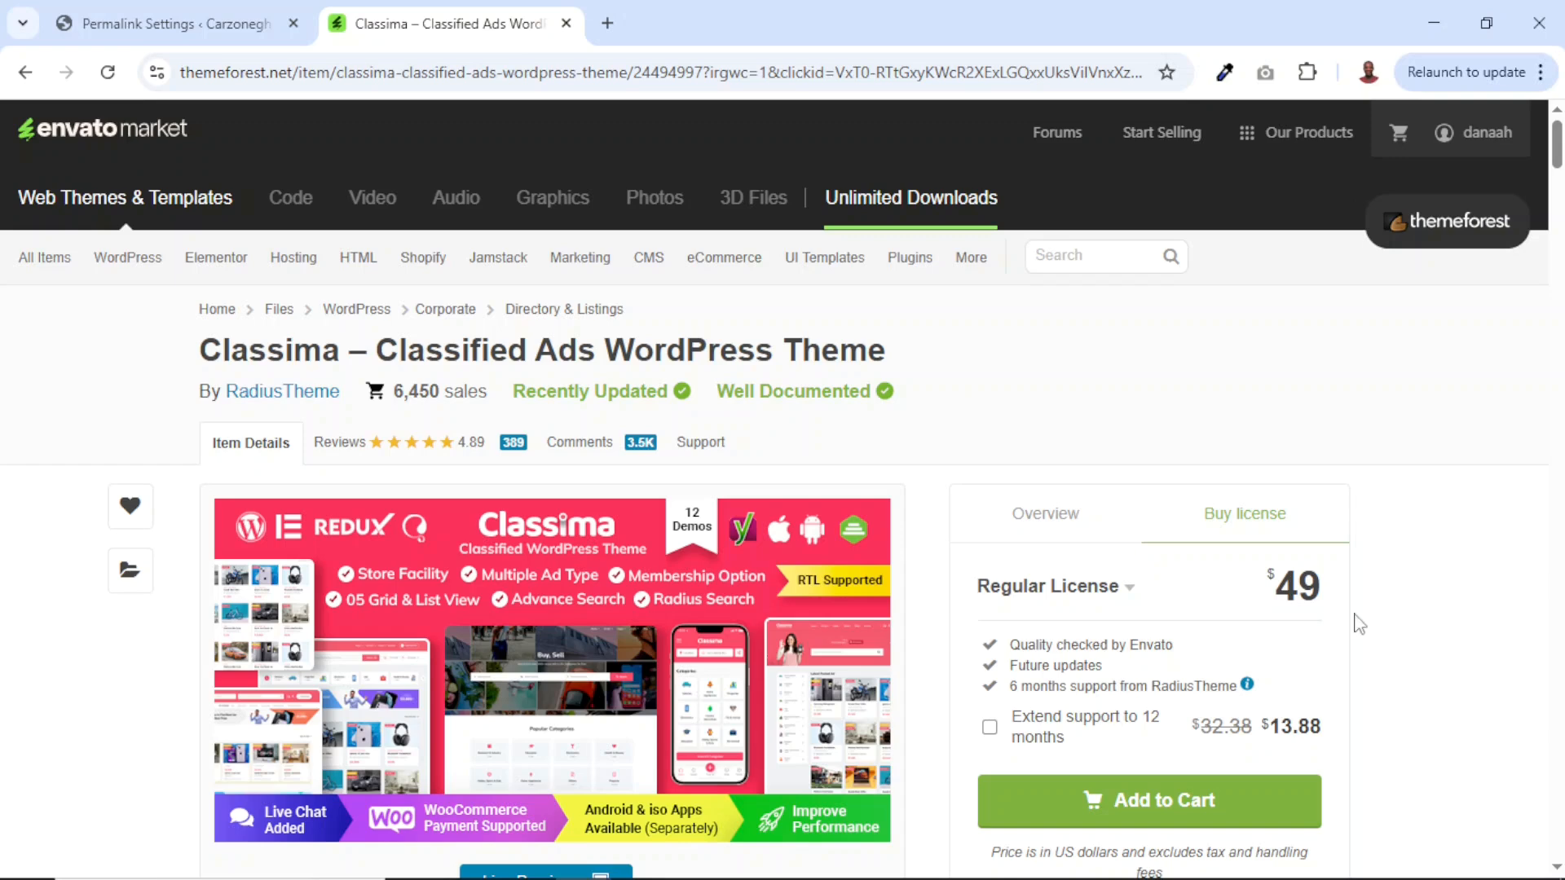
Highlight the $49 Regular License price and 6-month support note, then show the account menu.
left_click_drag(1273, 598, 1322, 591)
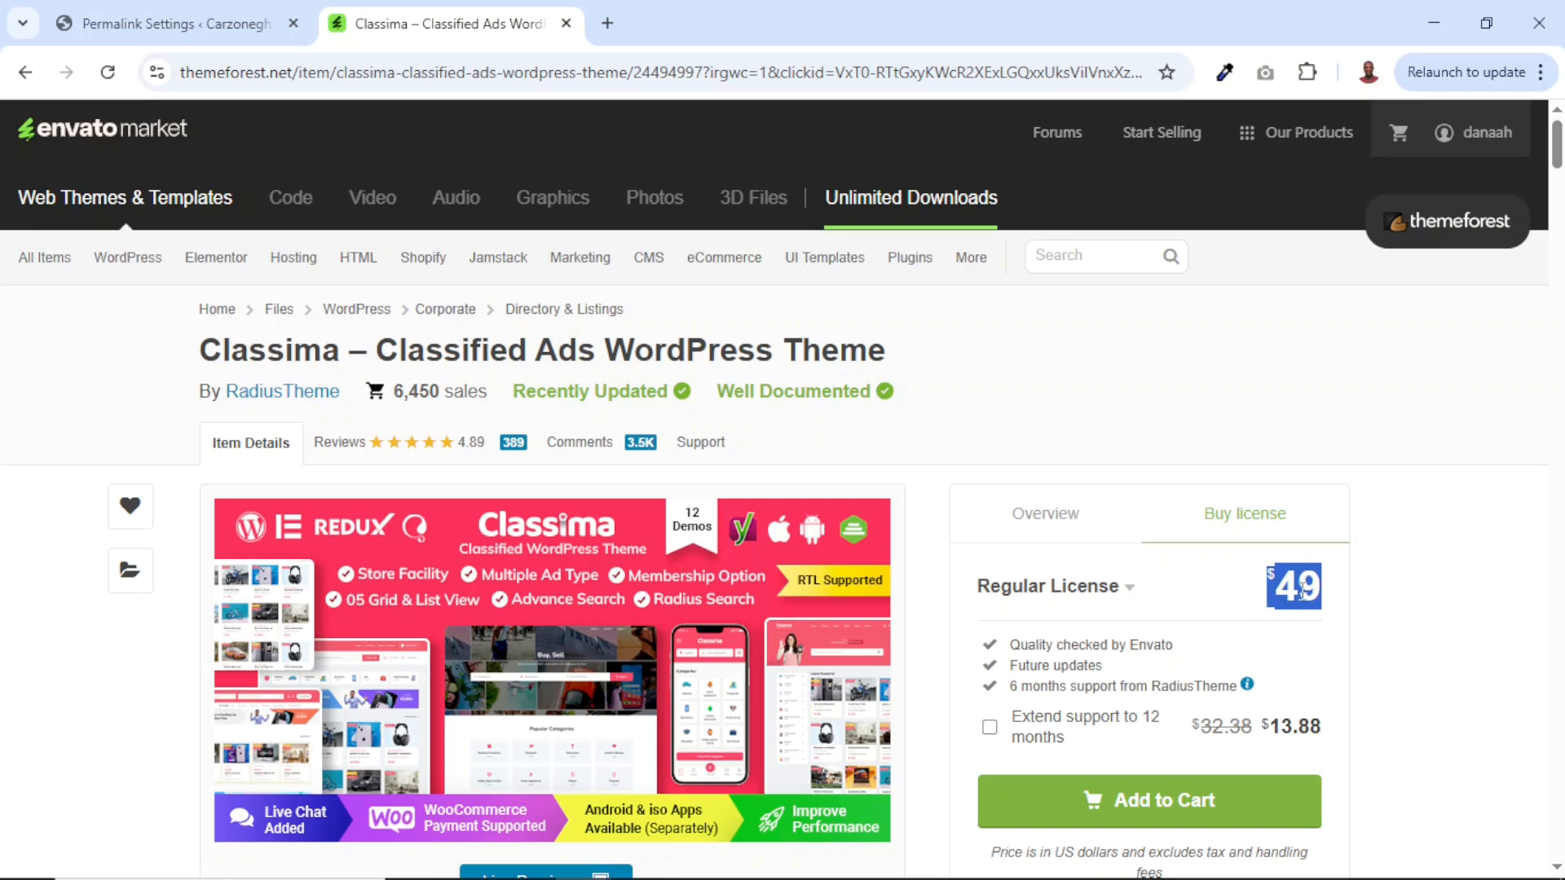
left_click_drag(1011, 687, 1262, 687)
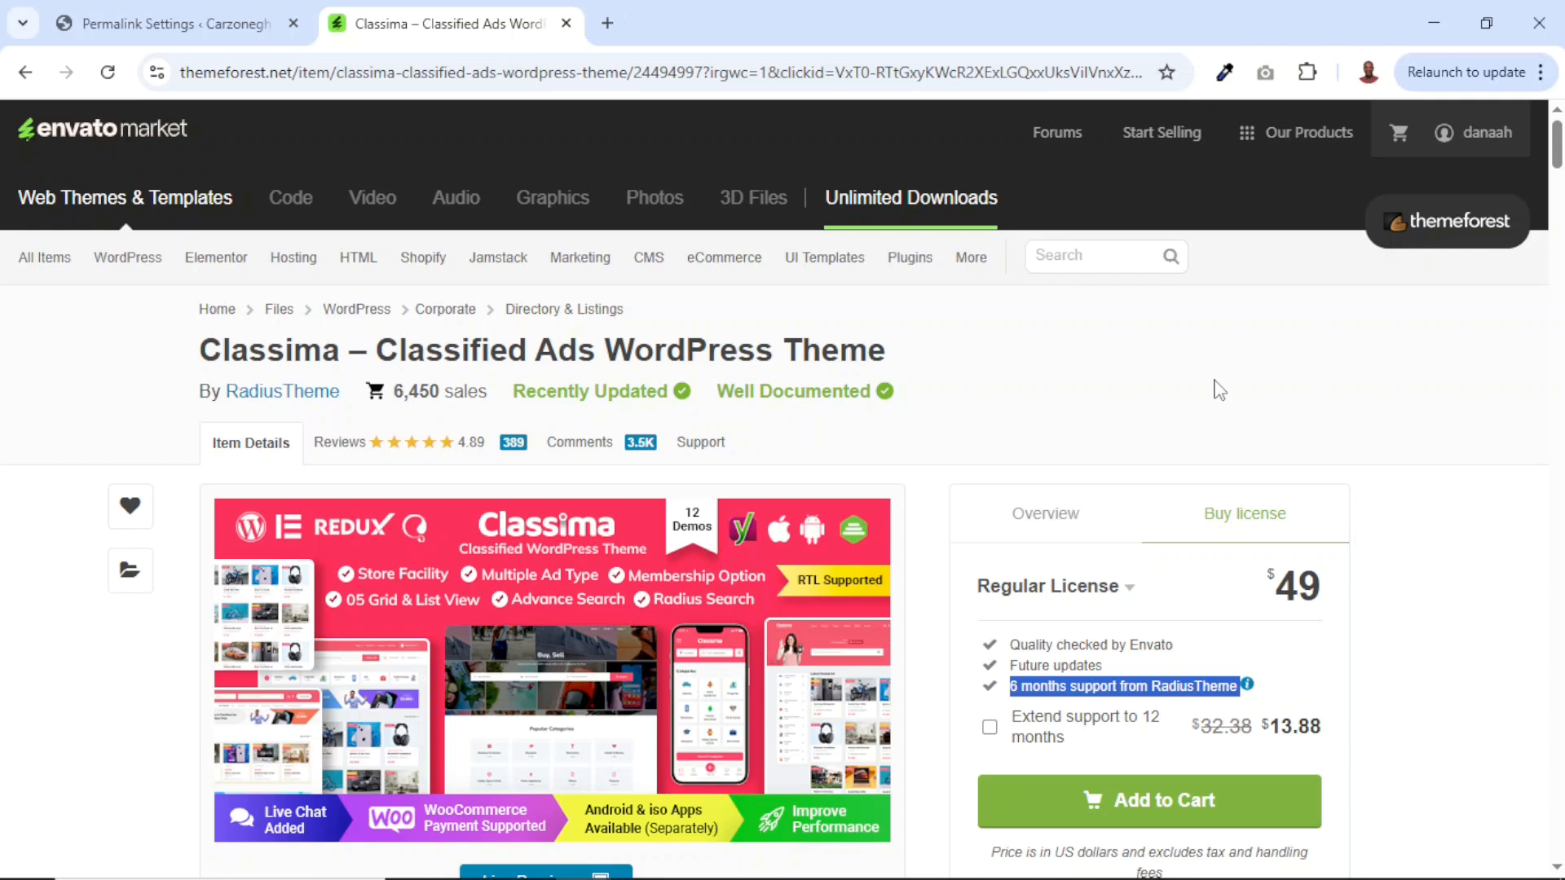
mouse_move(1483, 131)
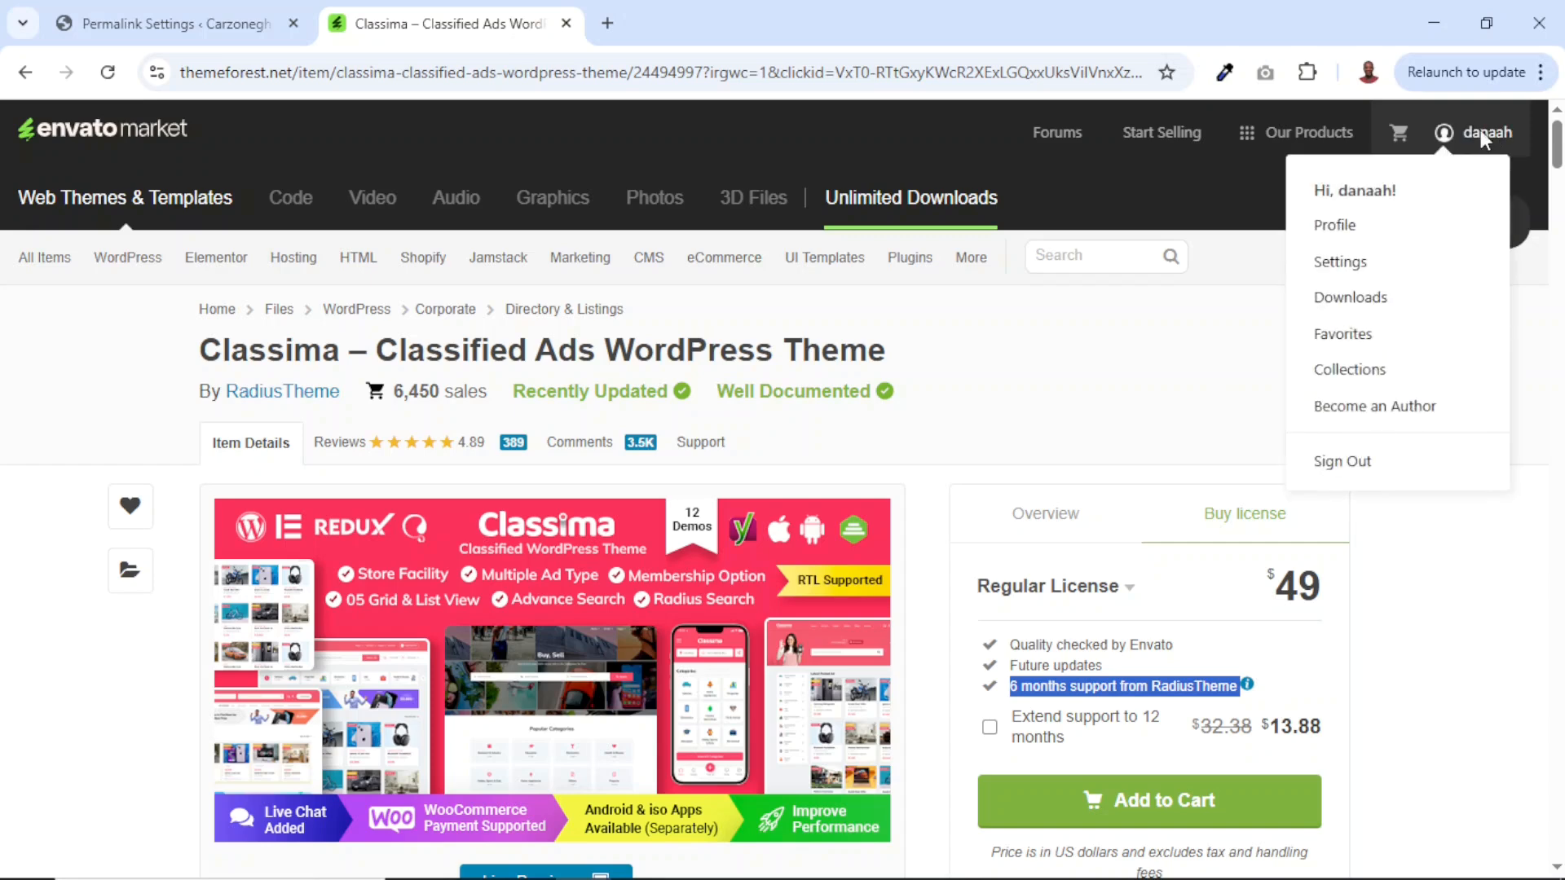
Download Classima's 'Installable WordPress file only' from Downloads, then close that tab.
left_click(1341, 305)
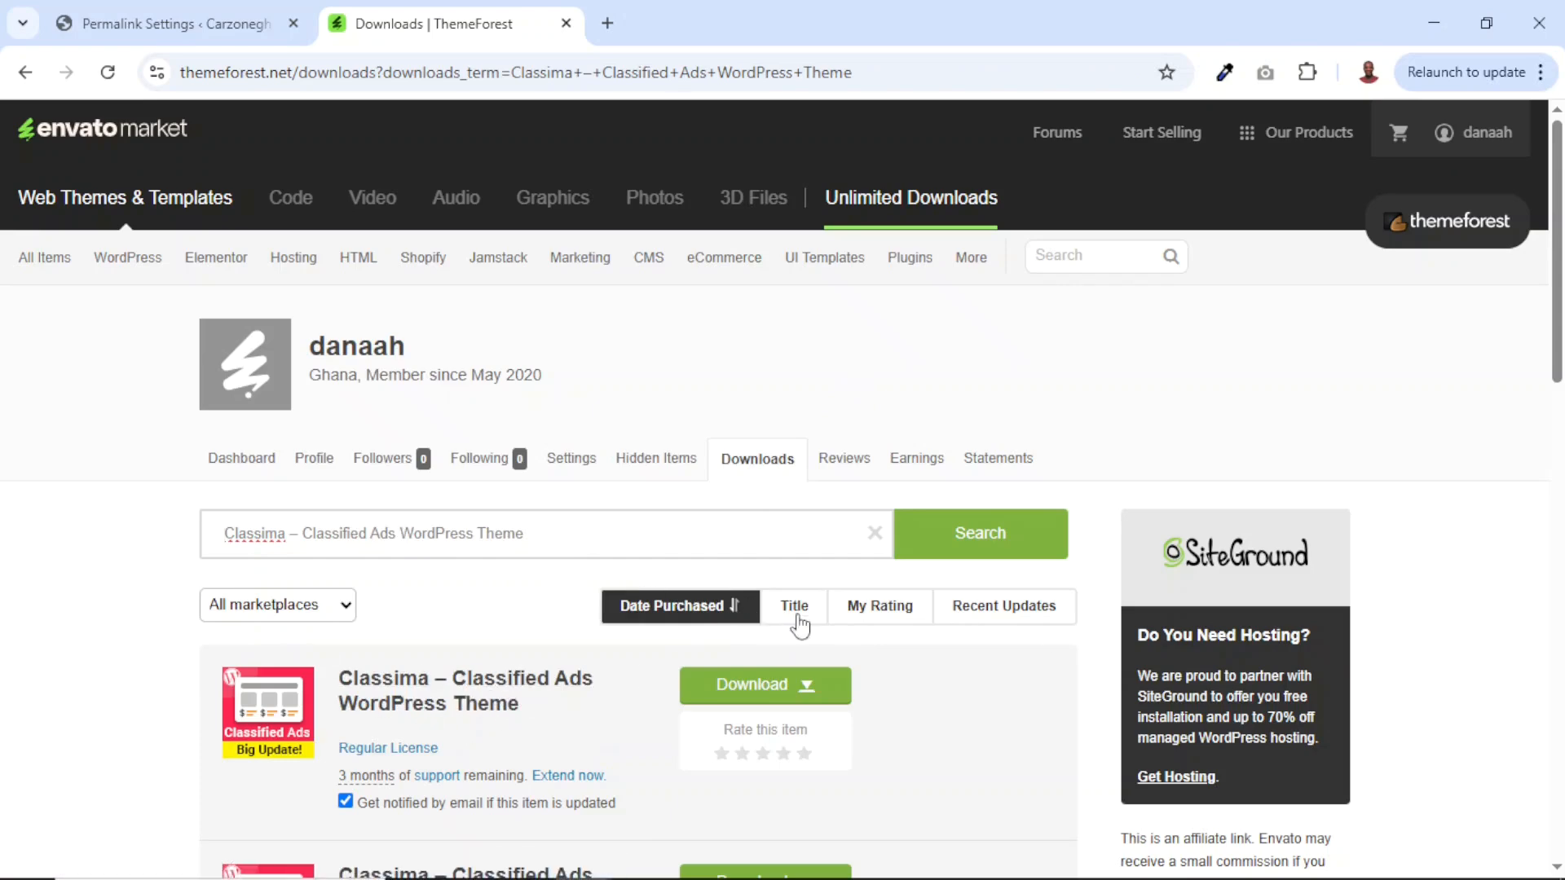
left_click(774, 693)
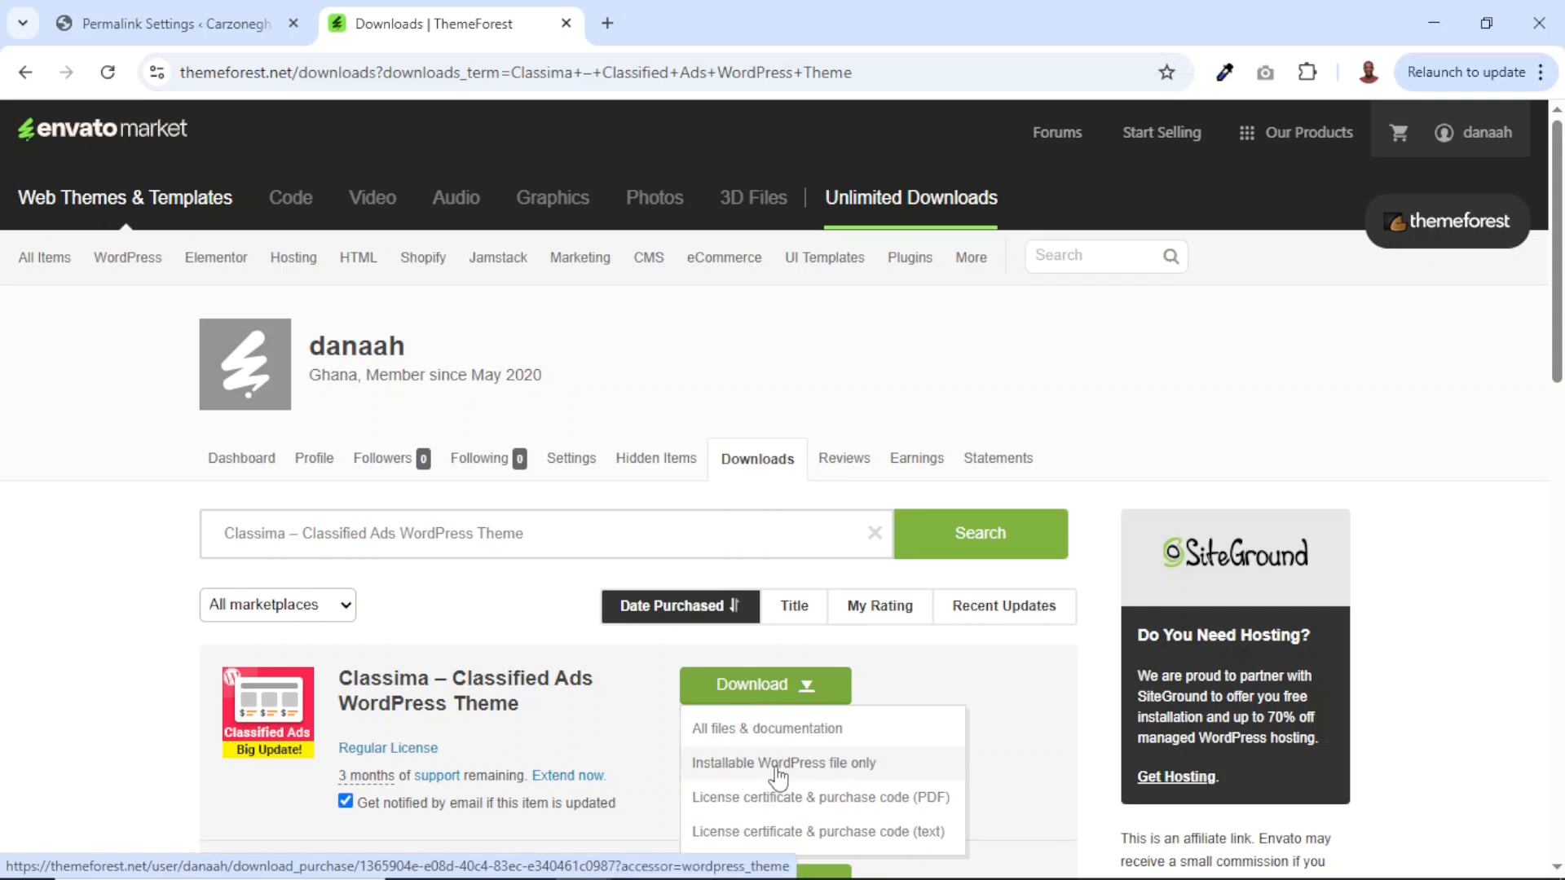
left_click(778, 763)
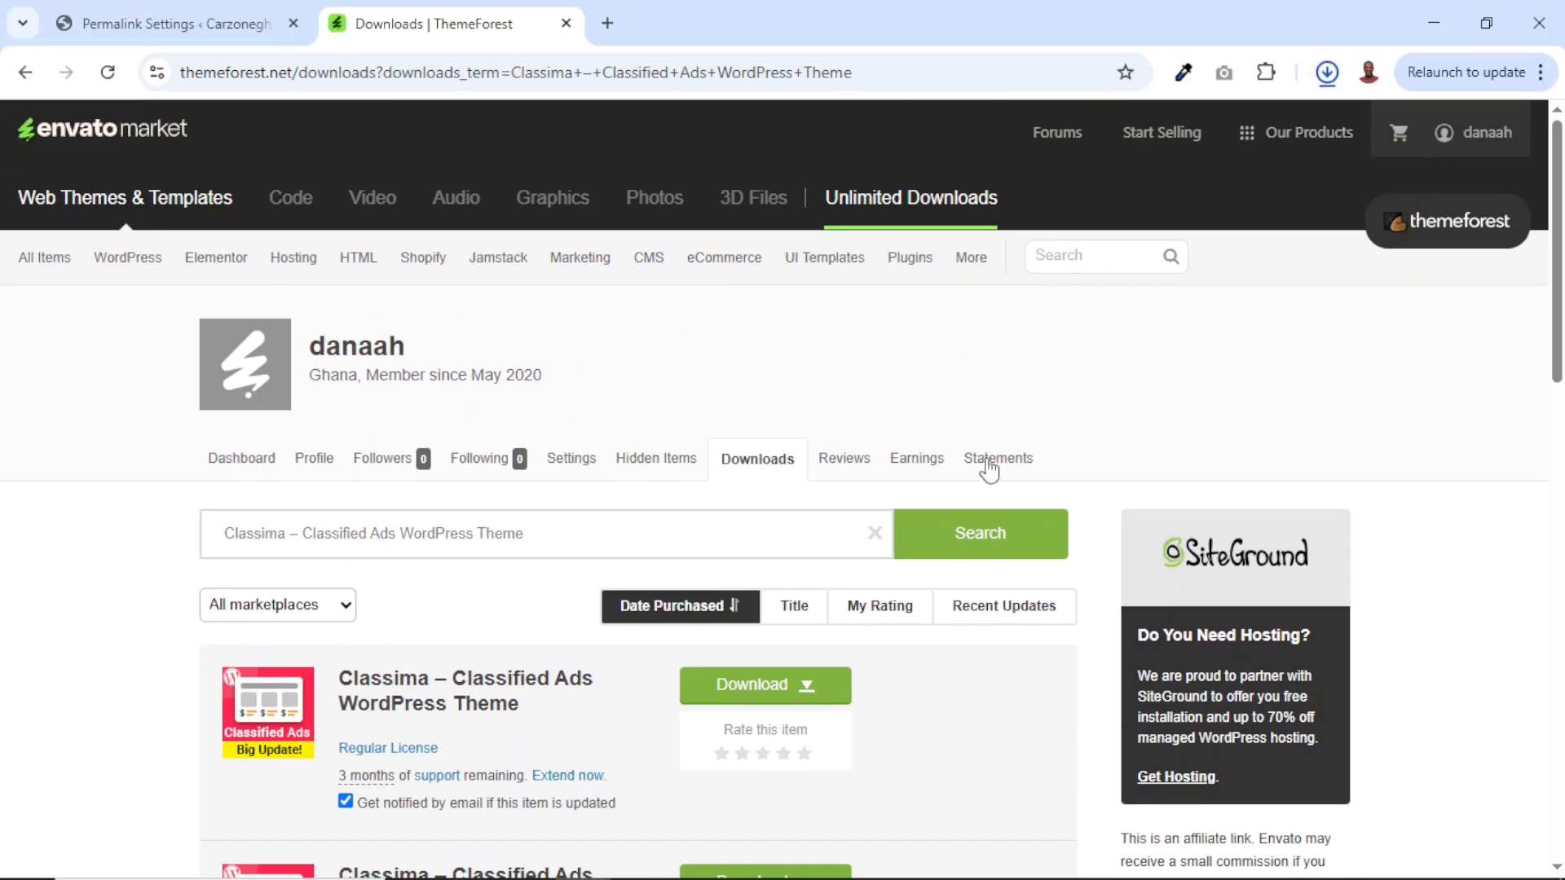
left_click(815, 691)
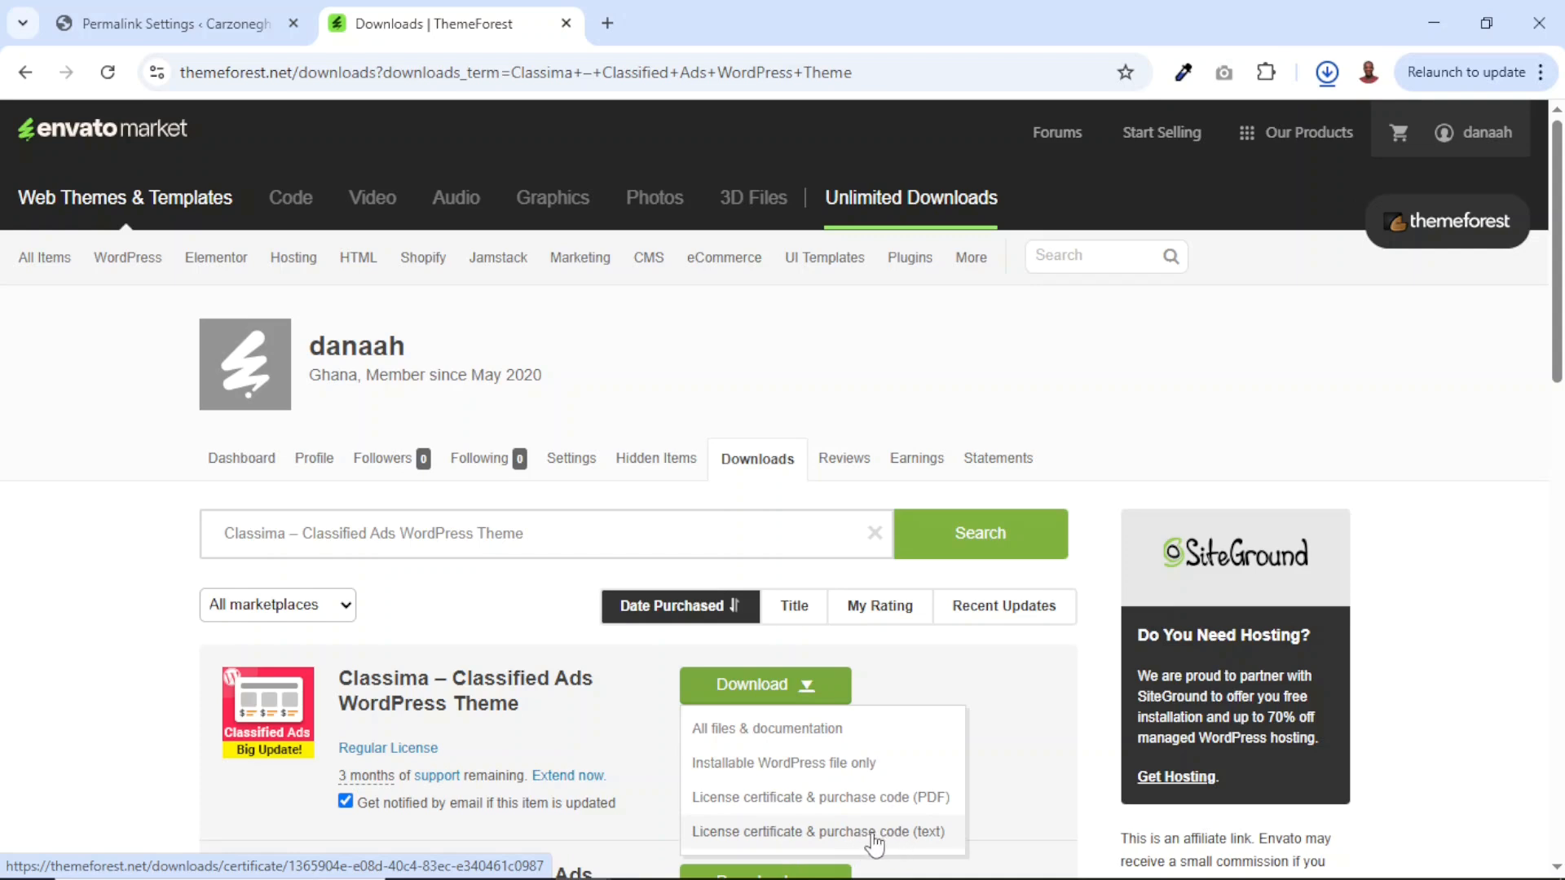
left_click(1022, 809)
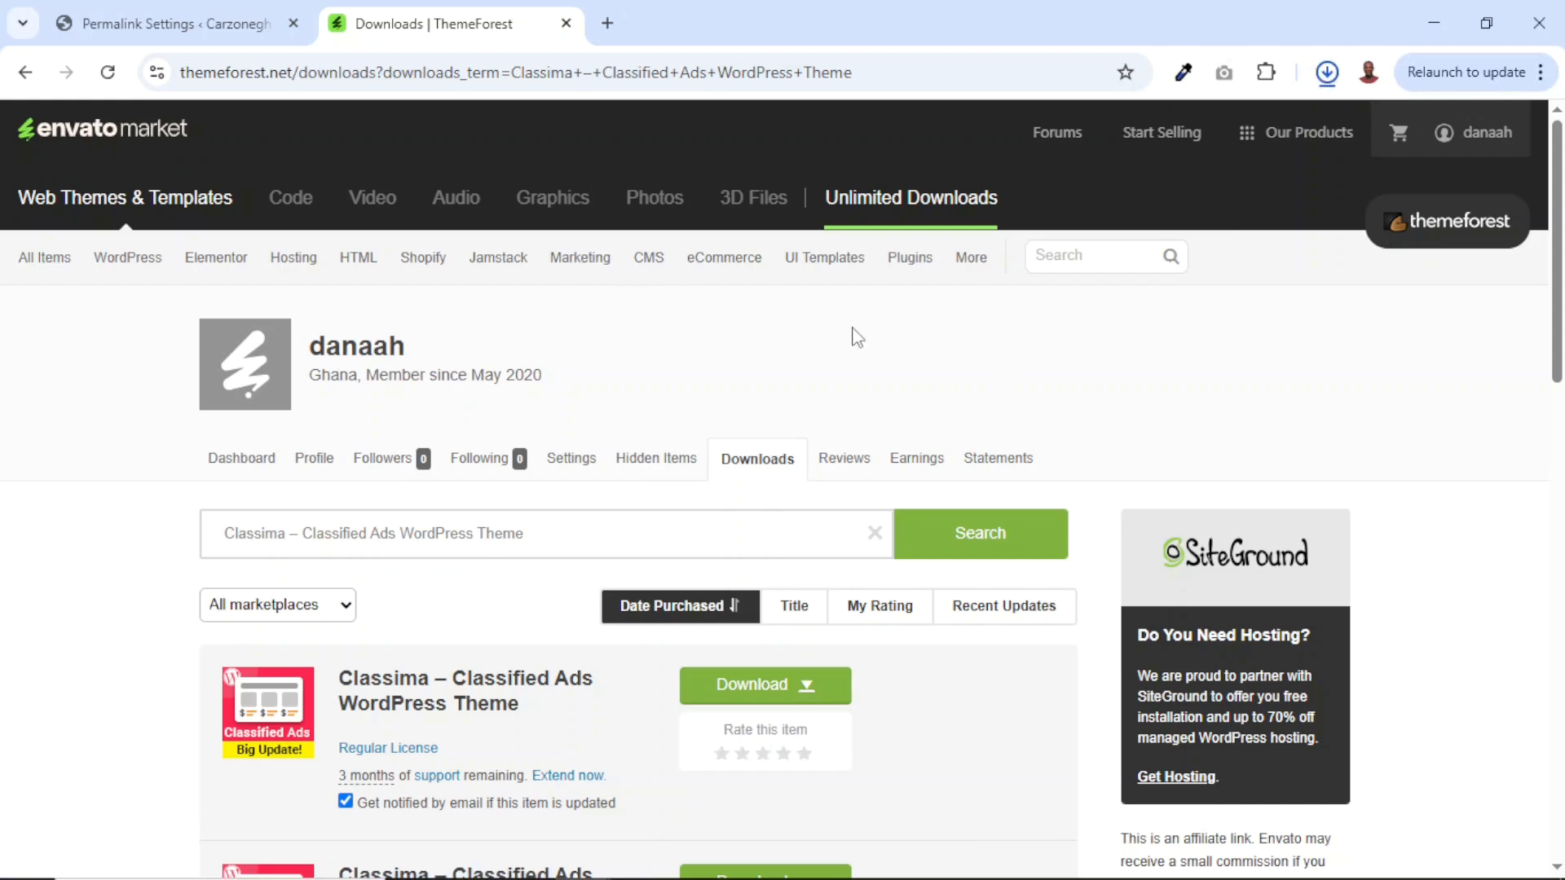
left_click(565, 22)
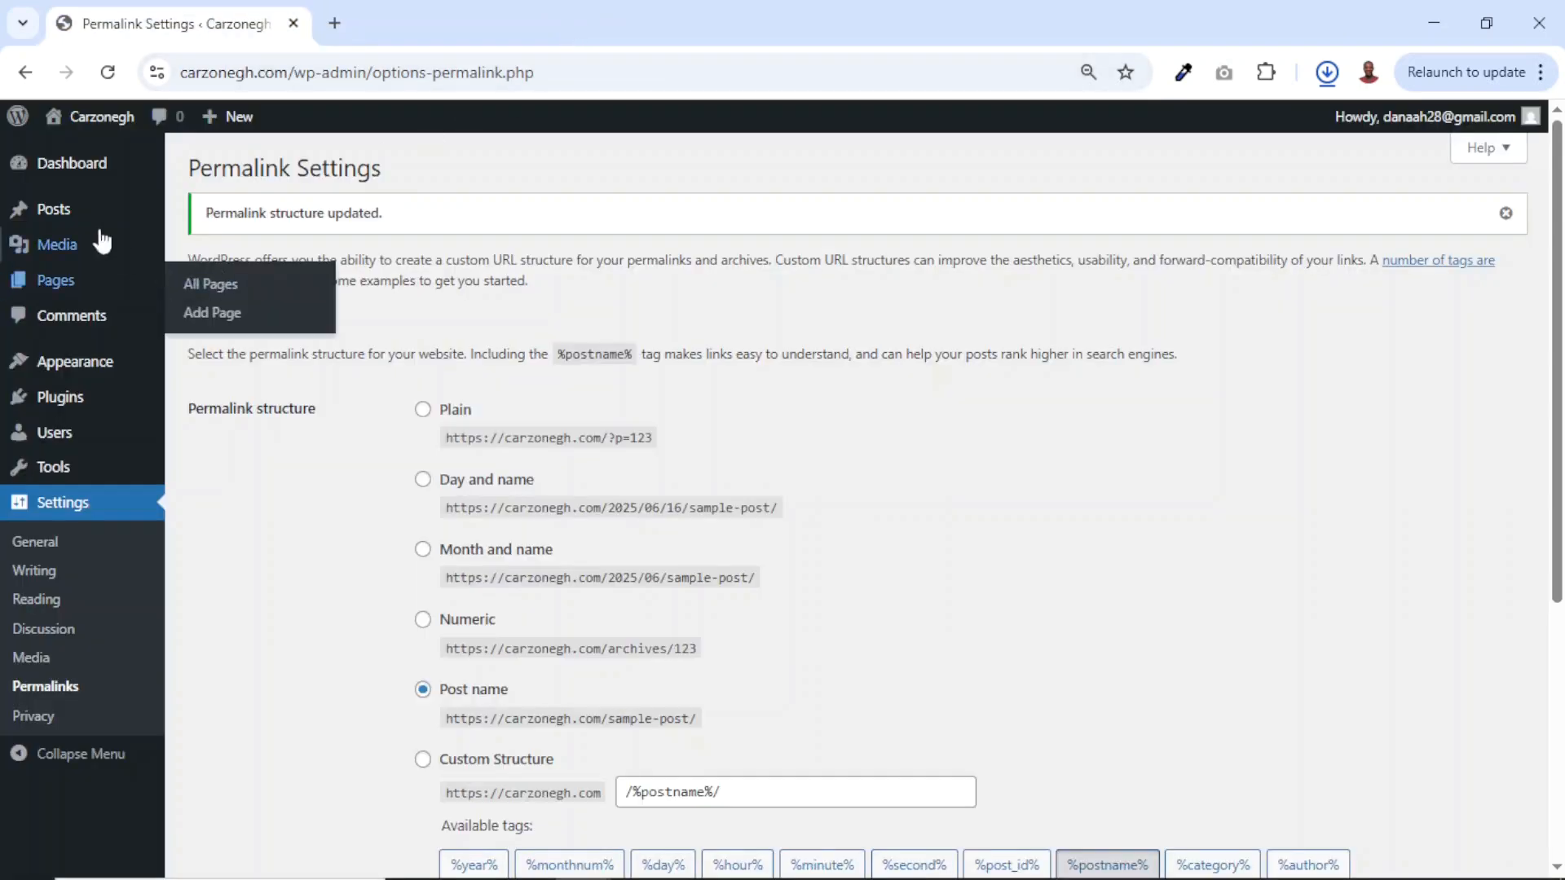
Upload and install the Classima themeforest zip via Upload Theme, then activate it.
left_click(73, 371)
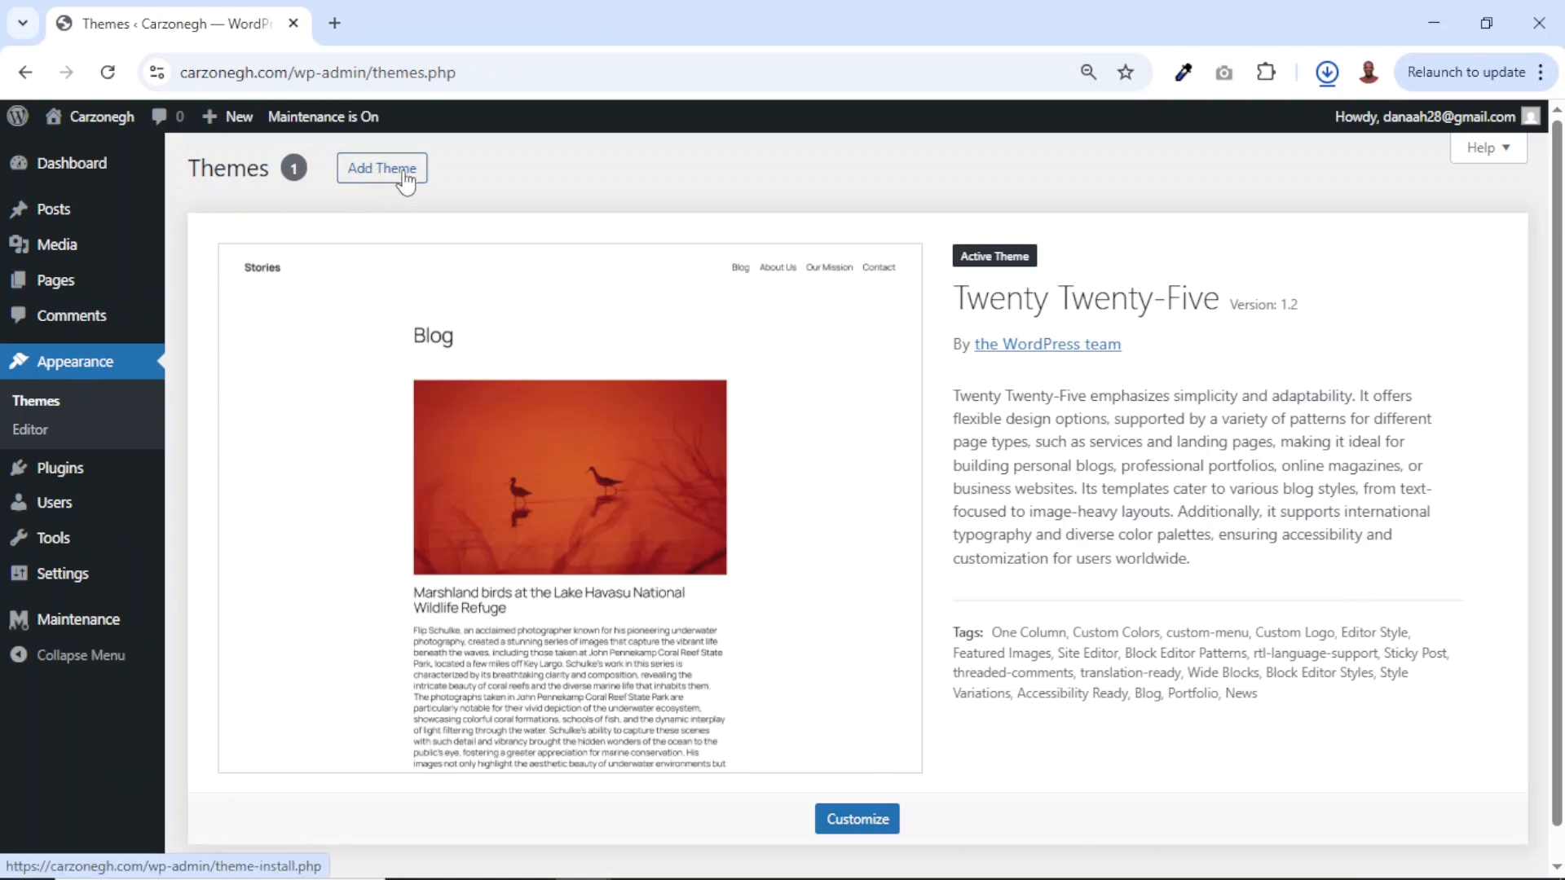
left_click(373, 178)
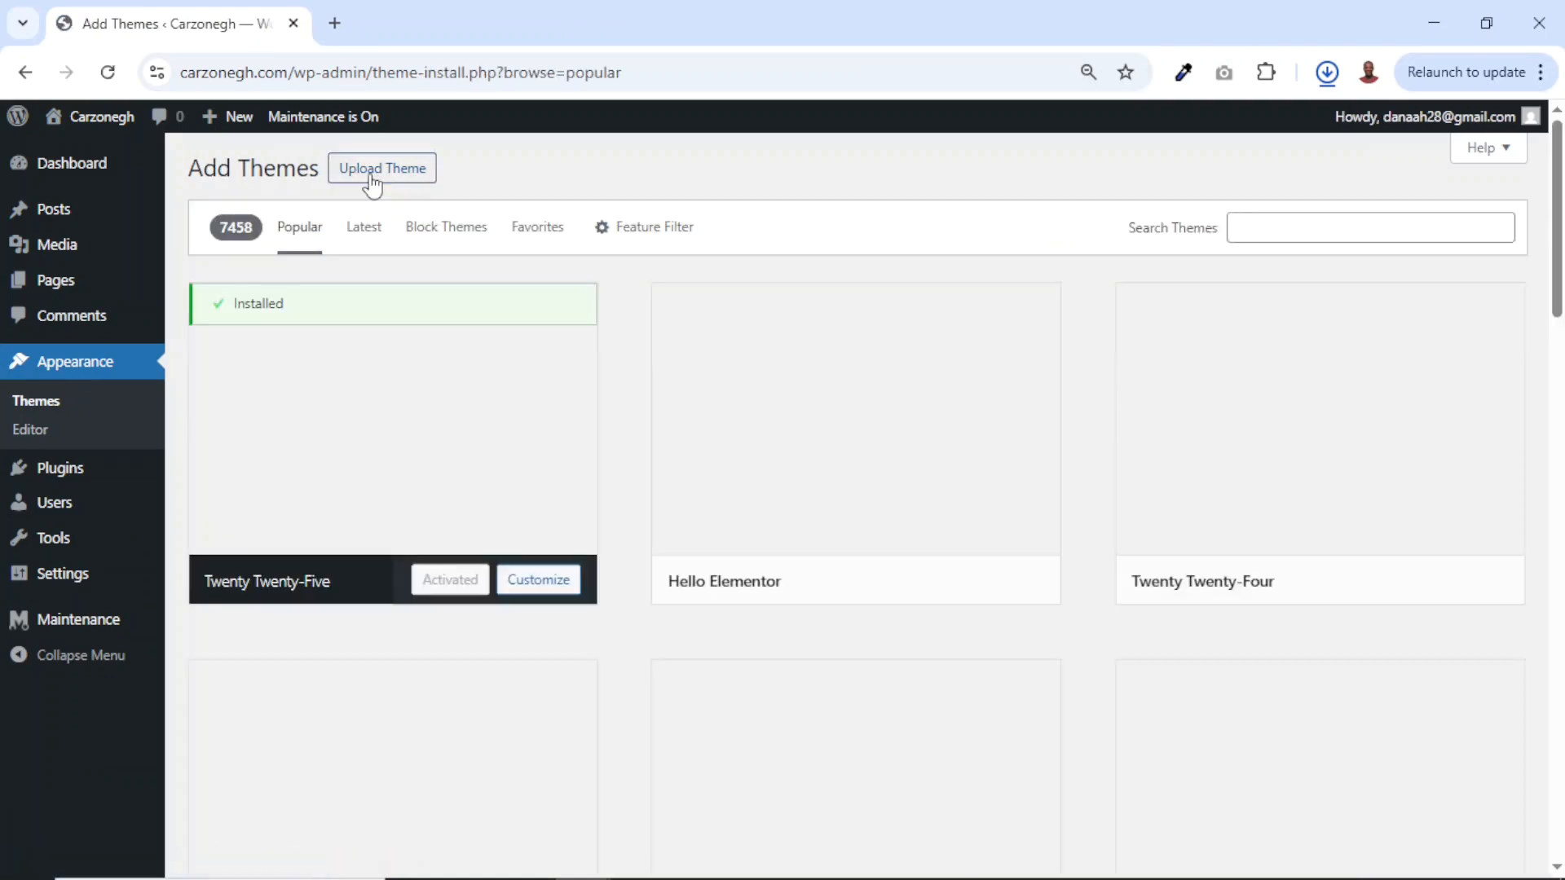
left_click(382, 176)
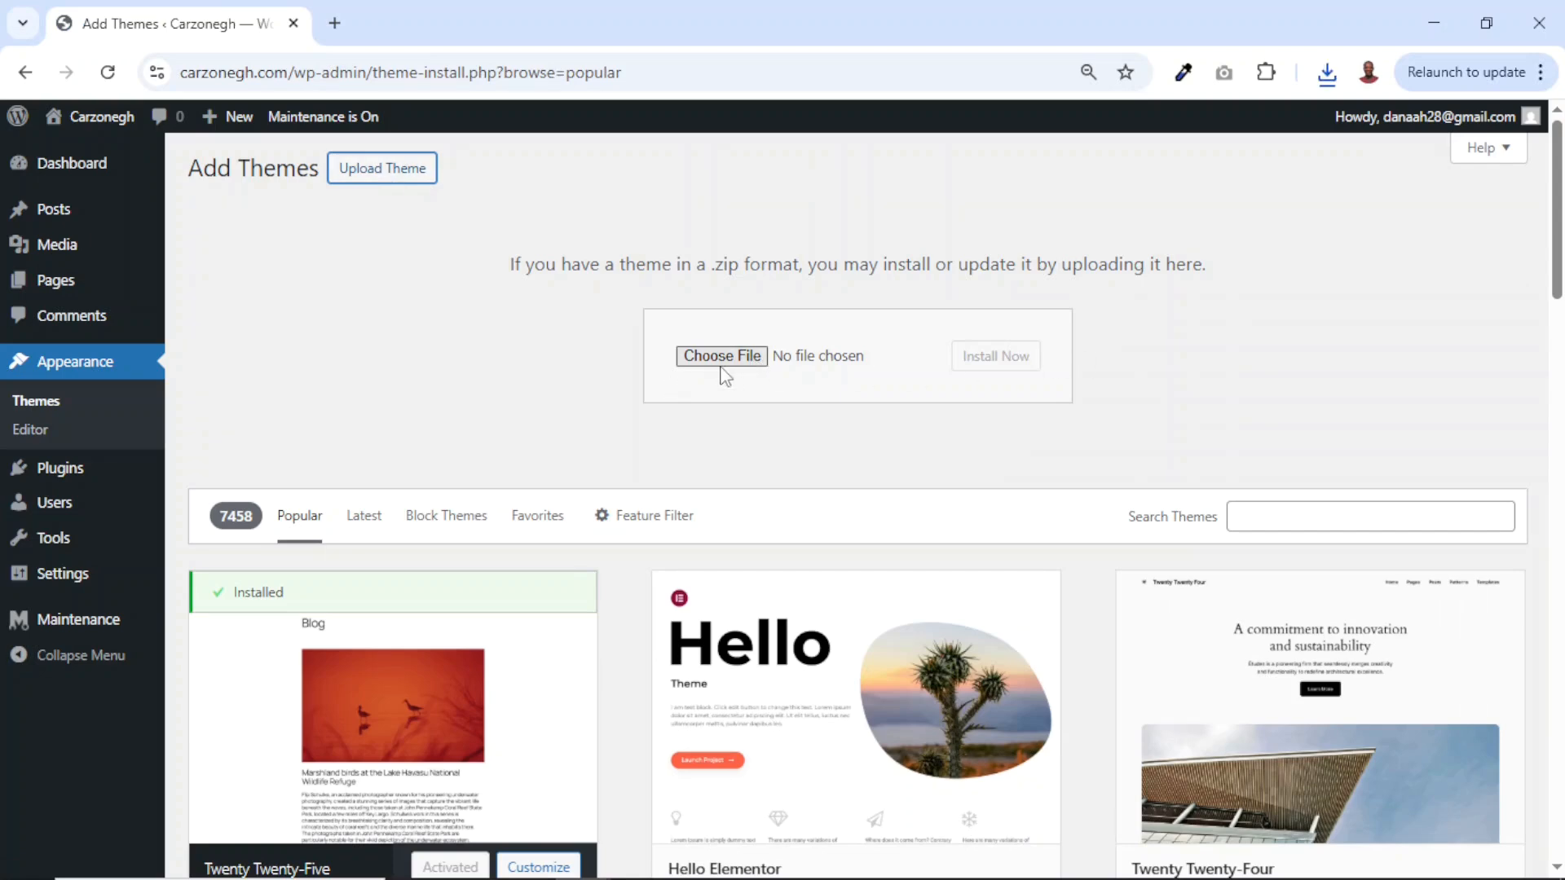
left_click(726, 364)
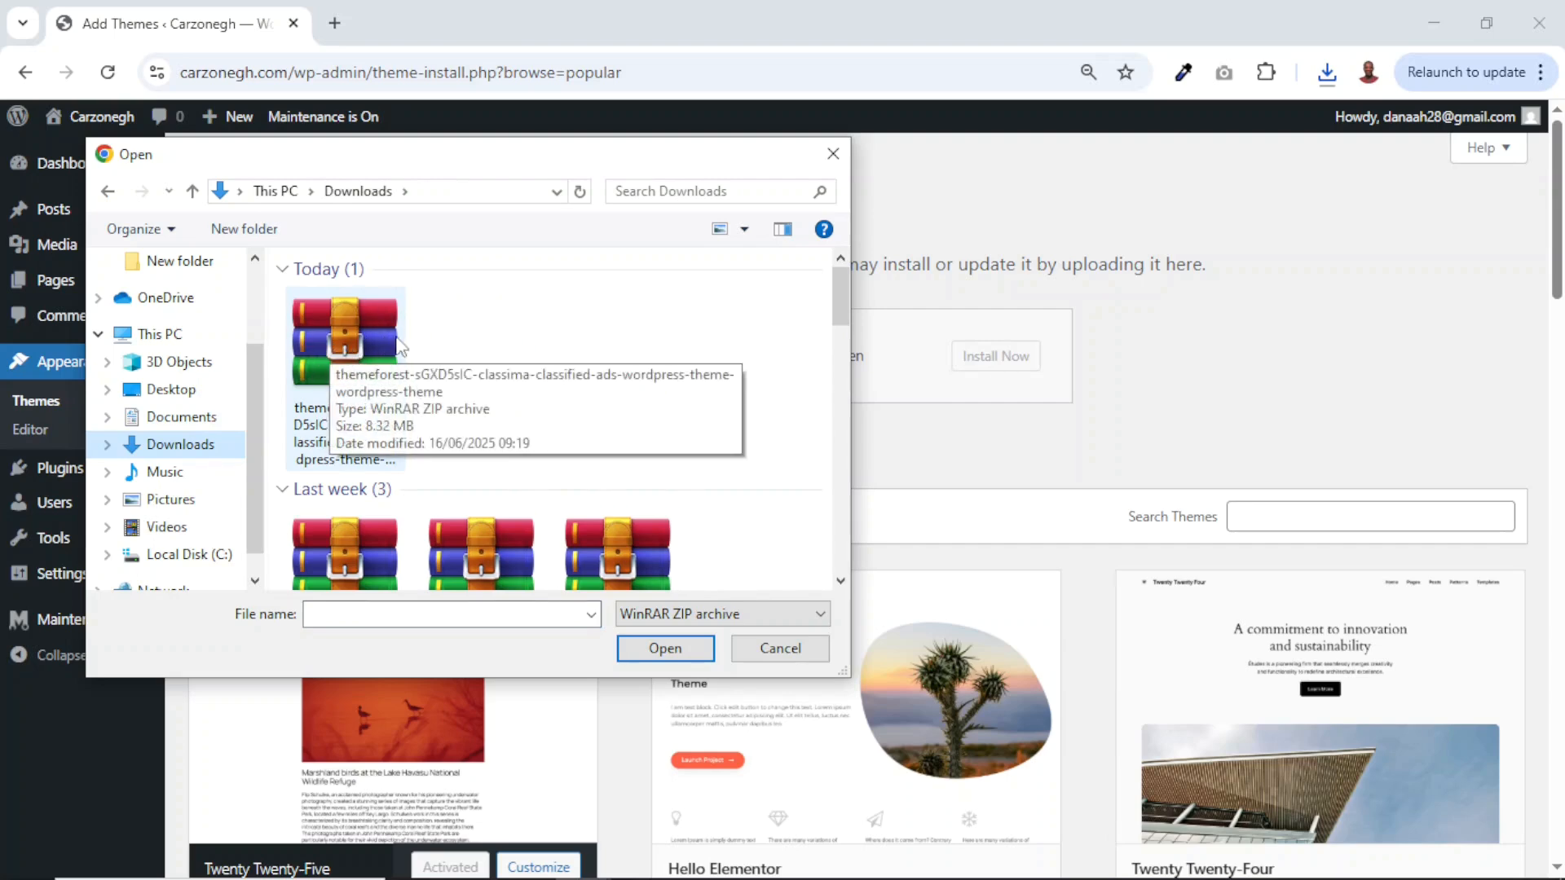
left_click(353, 349)
left_click(644, 652)
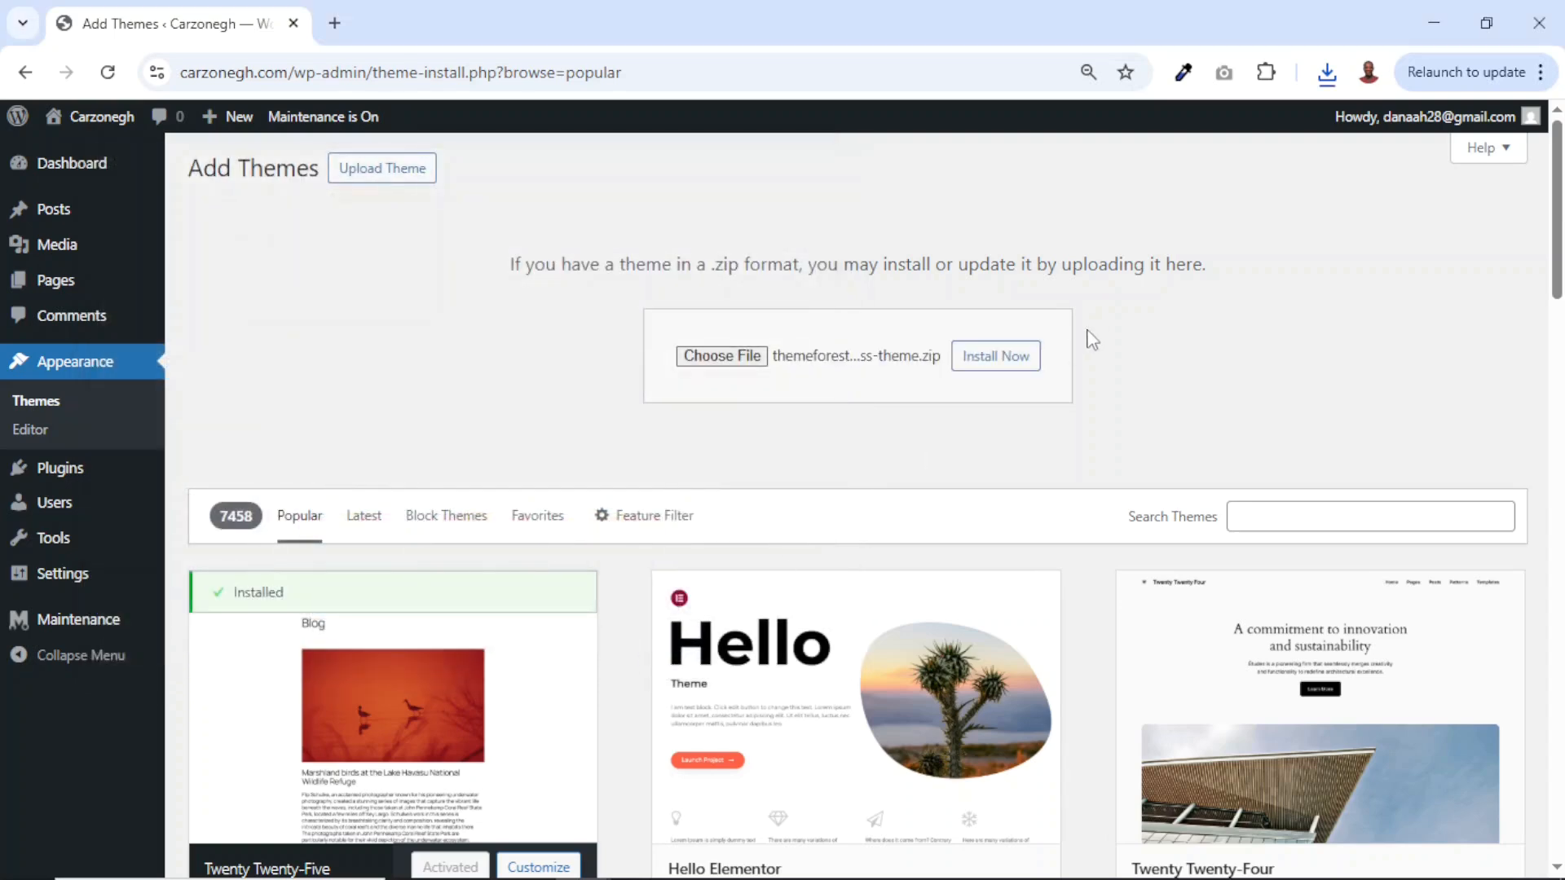
left_click(1002, 366)
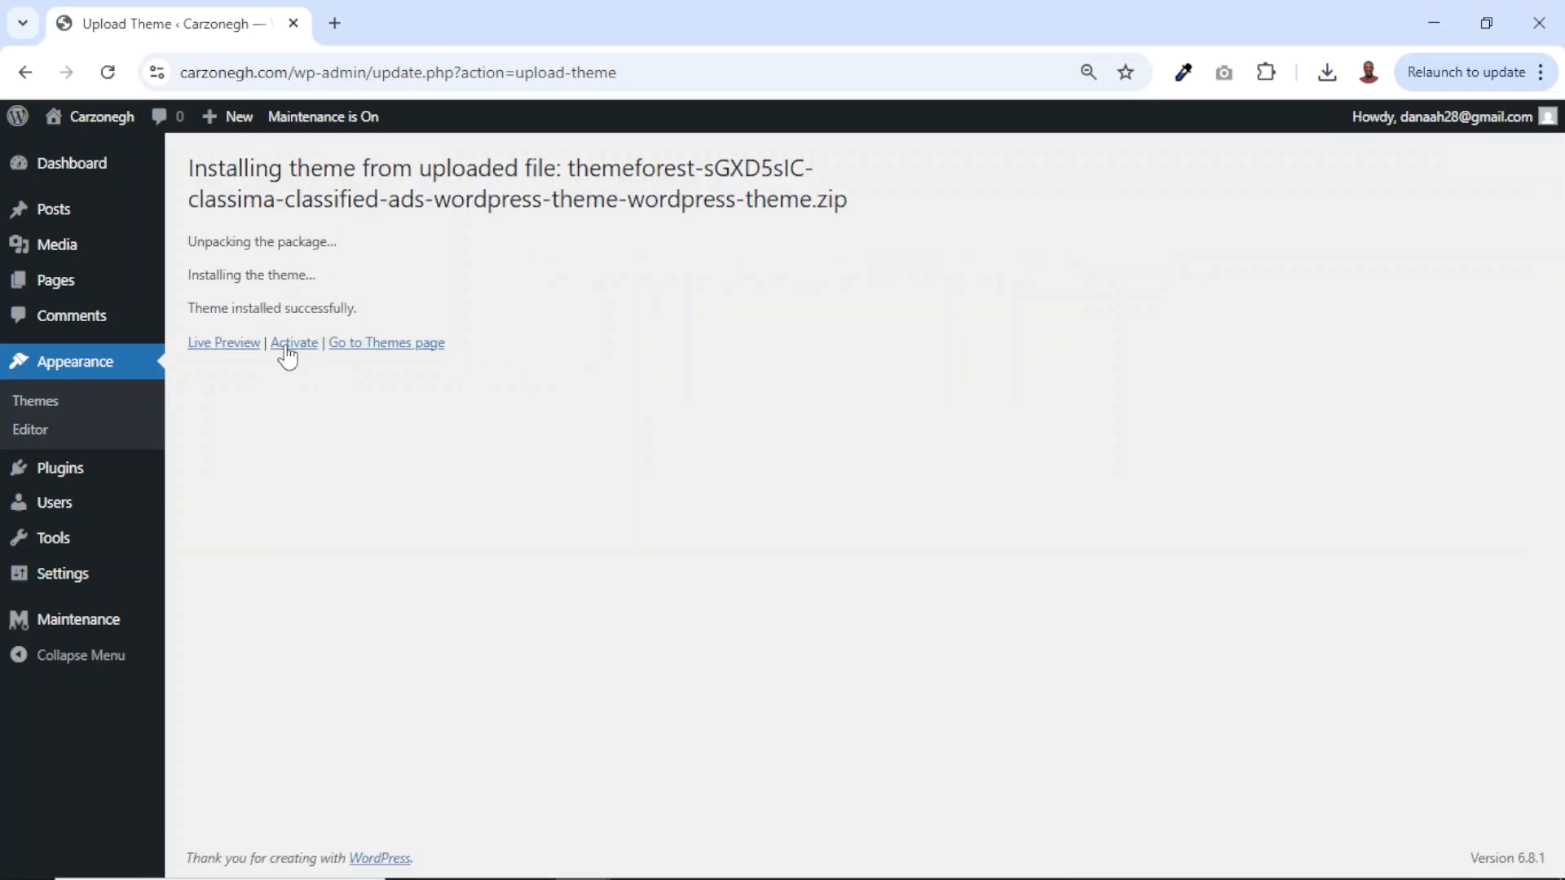
left_click(290, 348)
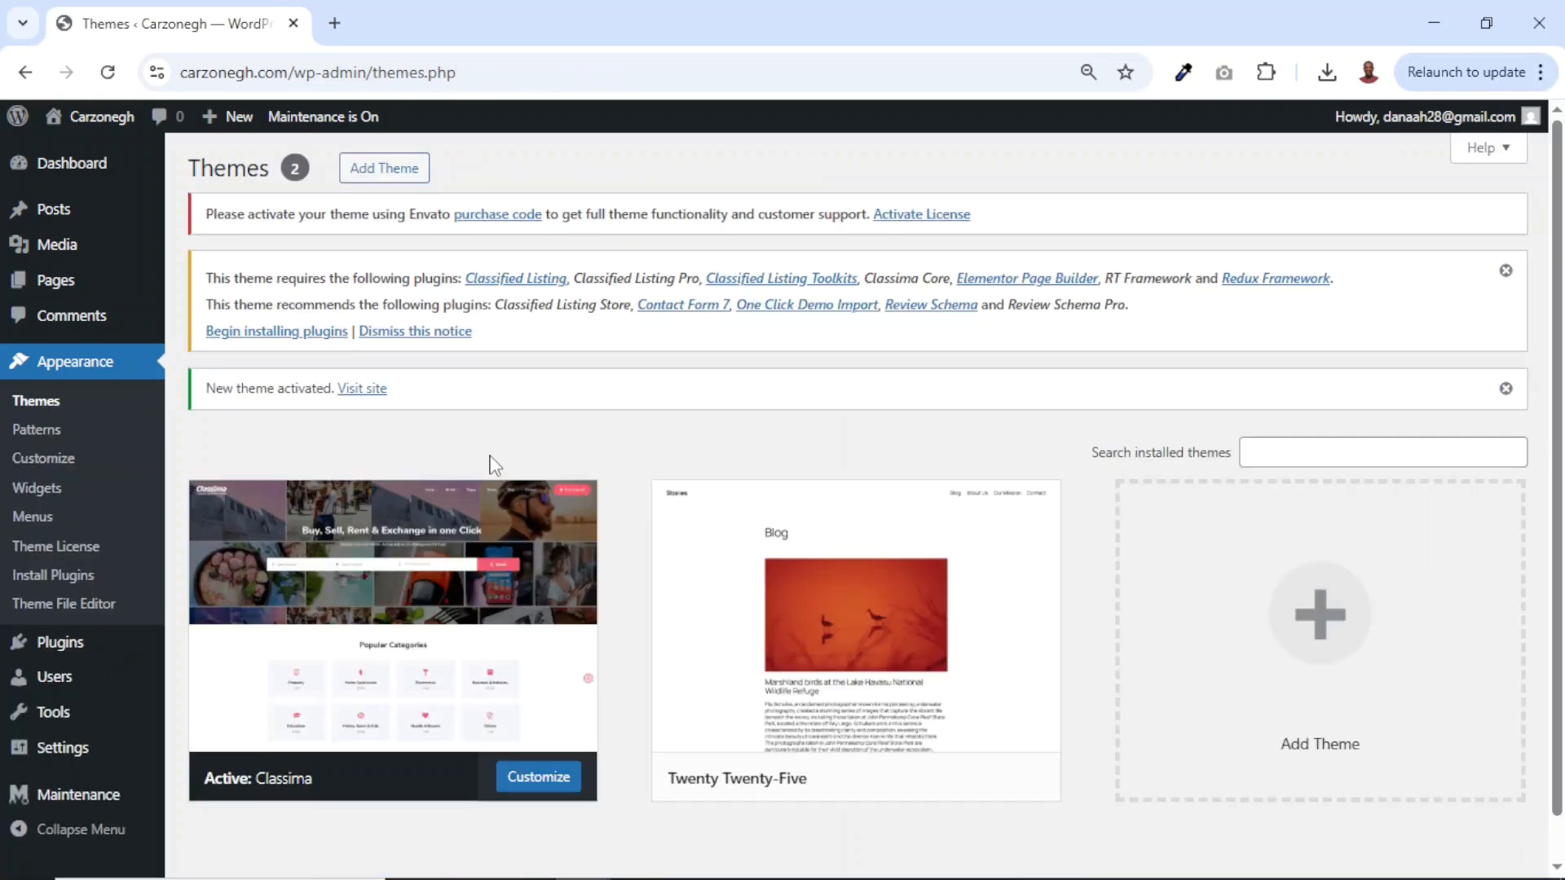
Reach the Classima license activation page and copy the purchase code from the downloaded license file.
left_click_drag(209, 207, 778, 251)
left_click(789, 254)
left_click(906, 215)
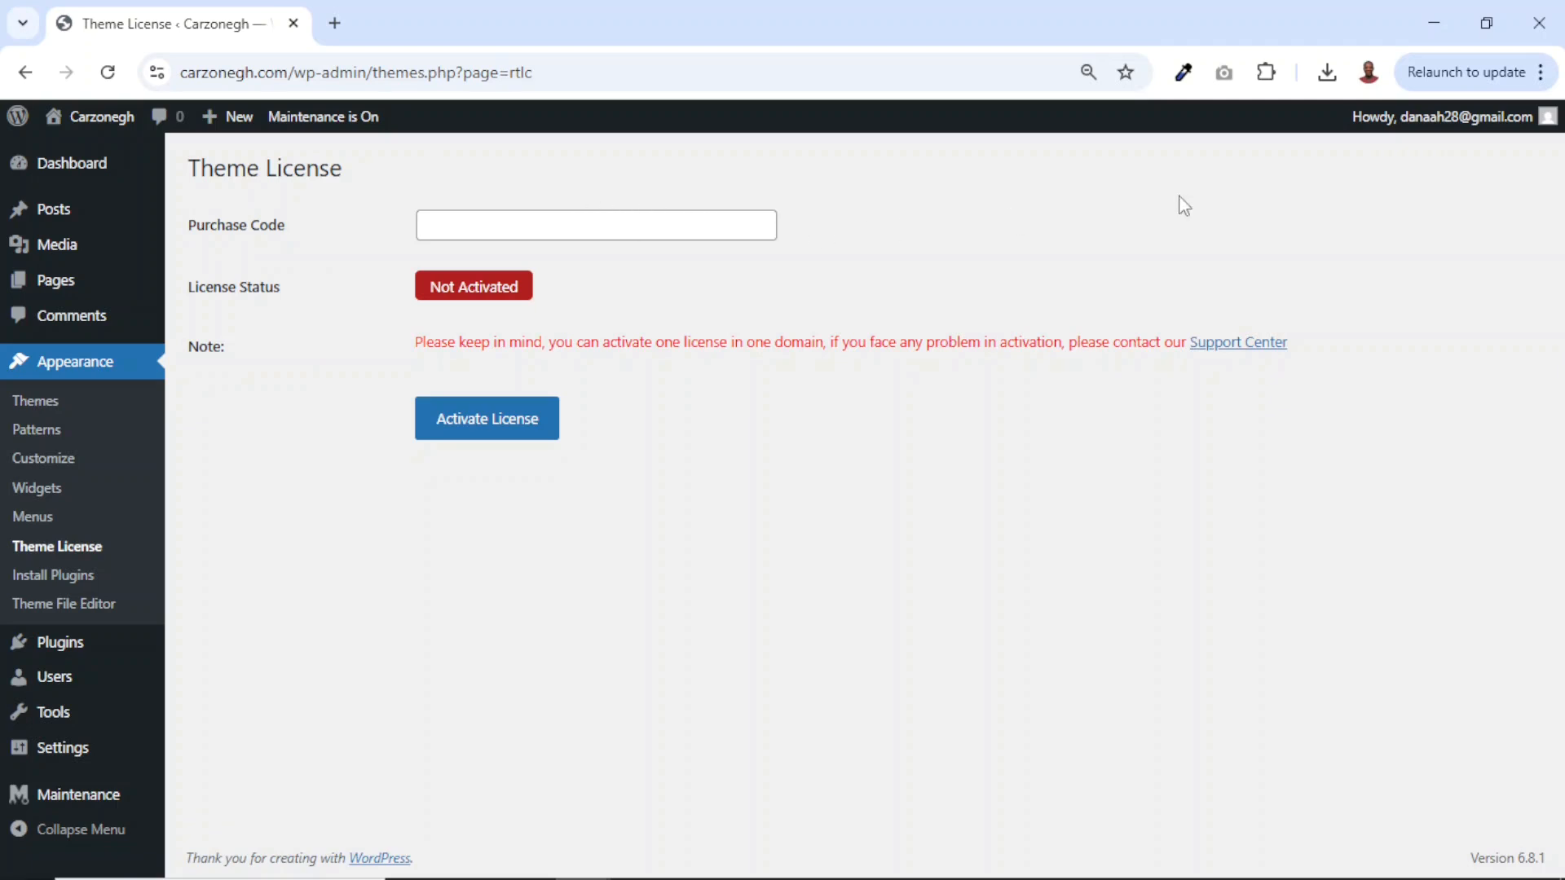
left_click(1327, 74)
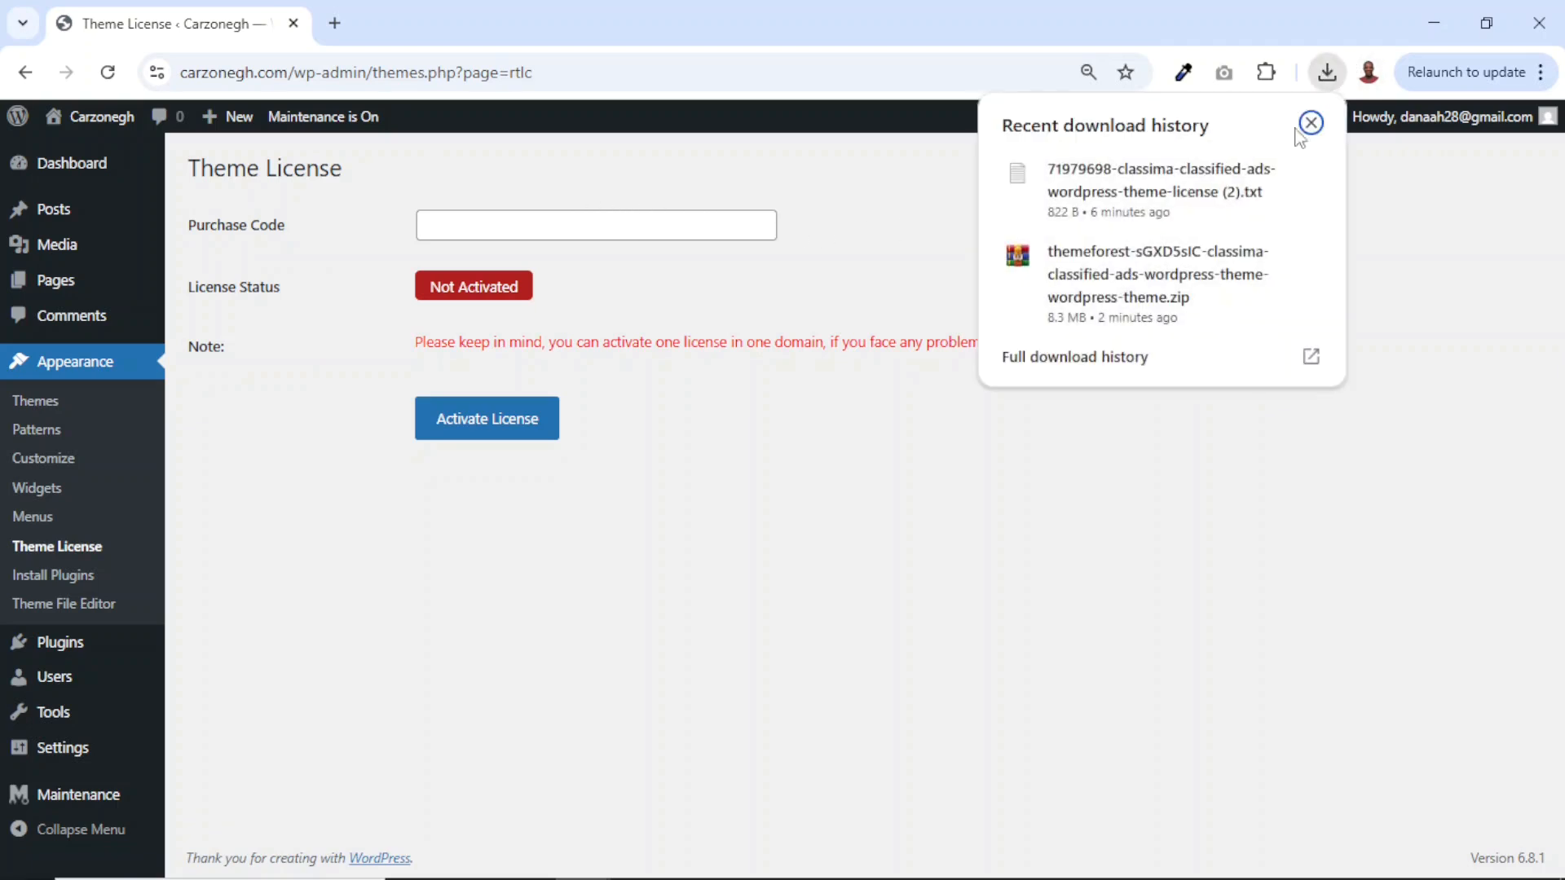
left_click(1125, 193)
scroll(1051, 610, "down", 5)
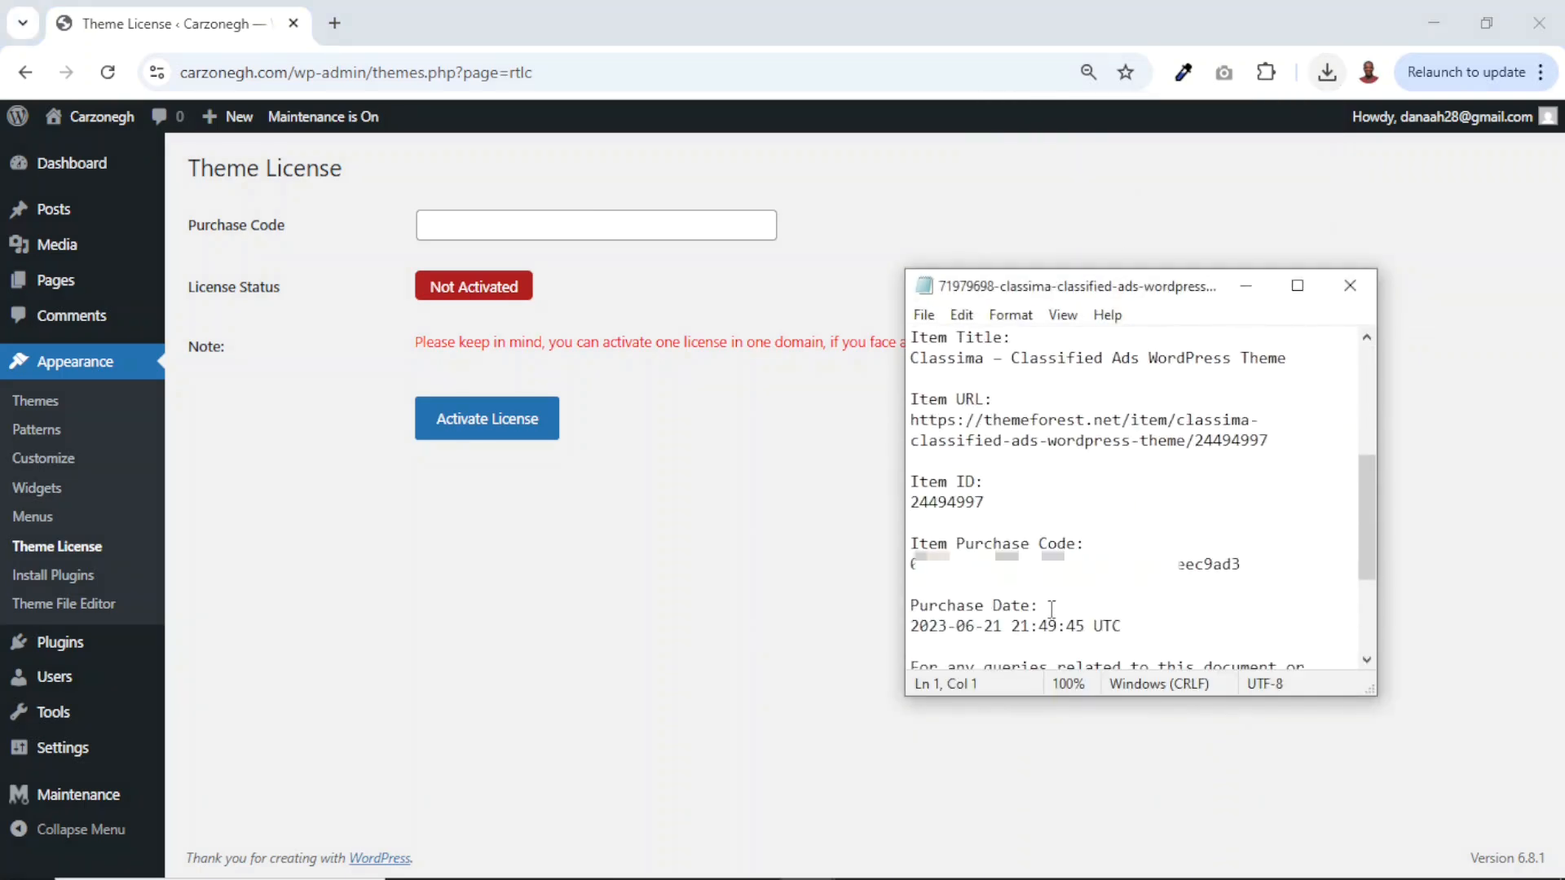
left_click(912, 544)
left_click_drag(1238, 564, 910, 566)
Paste the purchase code, activate the license to 'Activated', and return to the Dashboard.
left_click(615, 229)
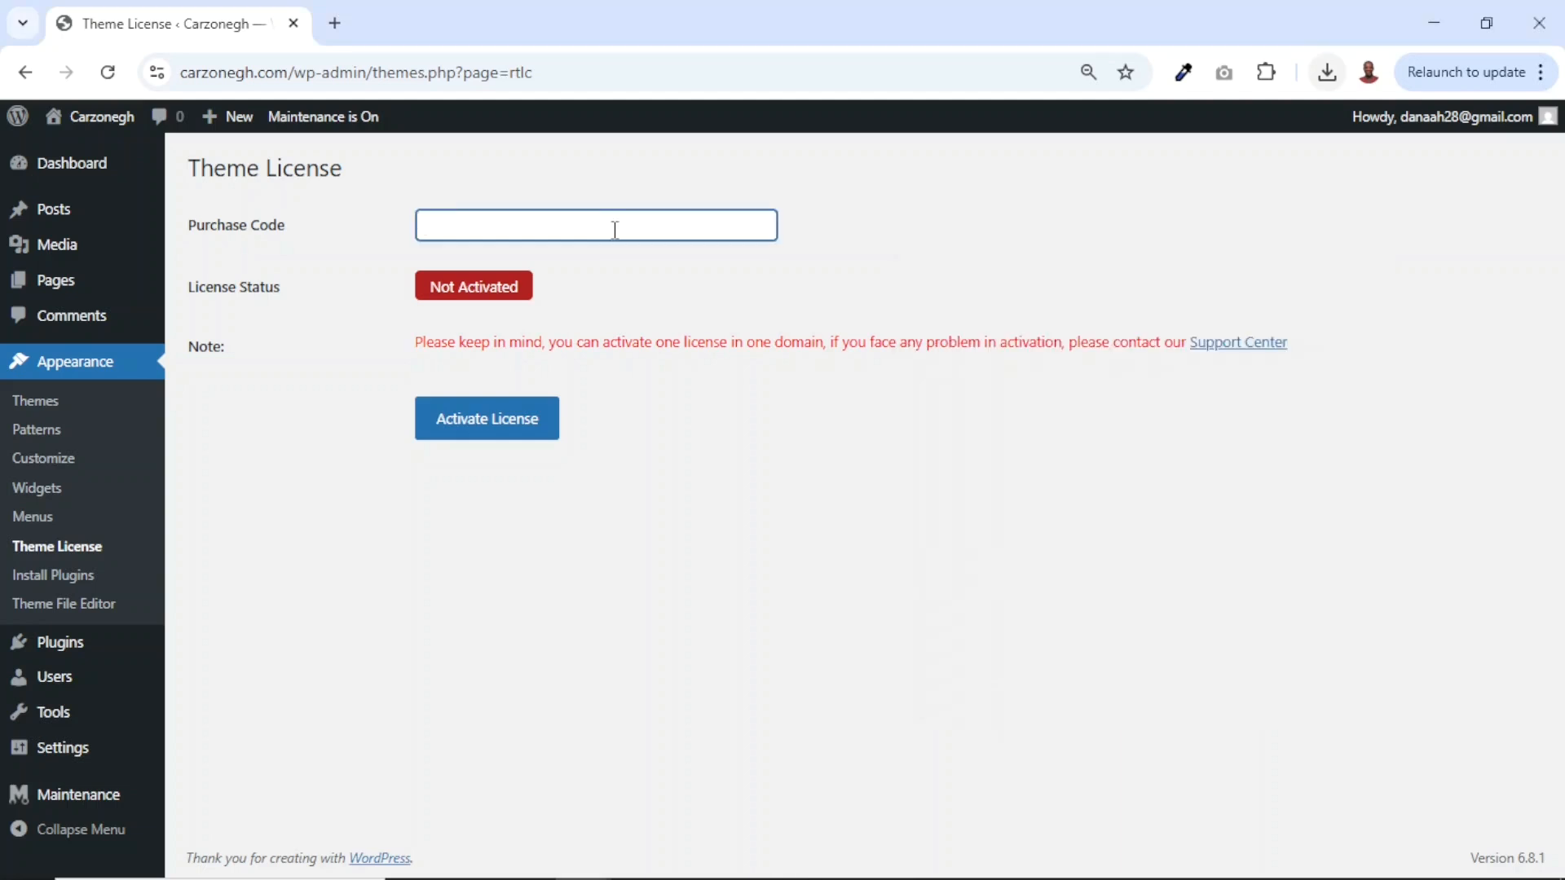
key("ctrl+v")
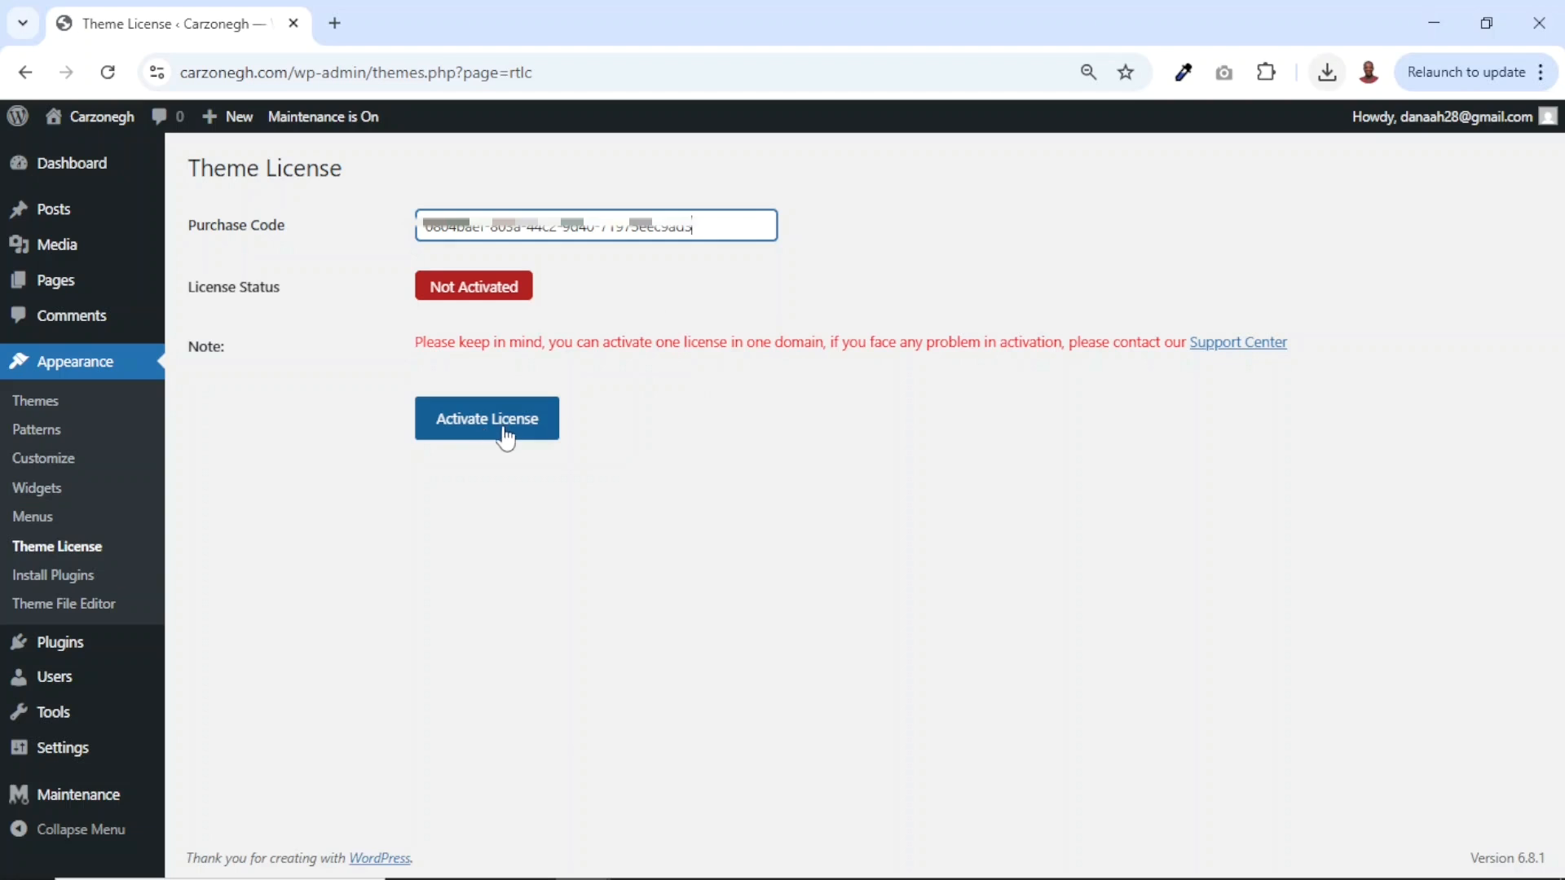
left_click(487, 440)
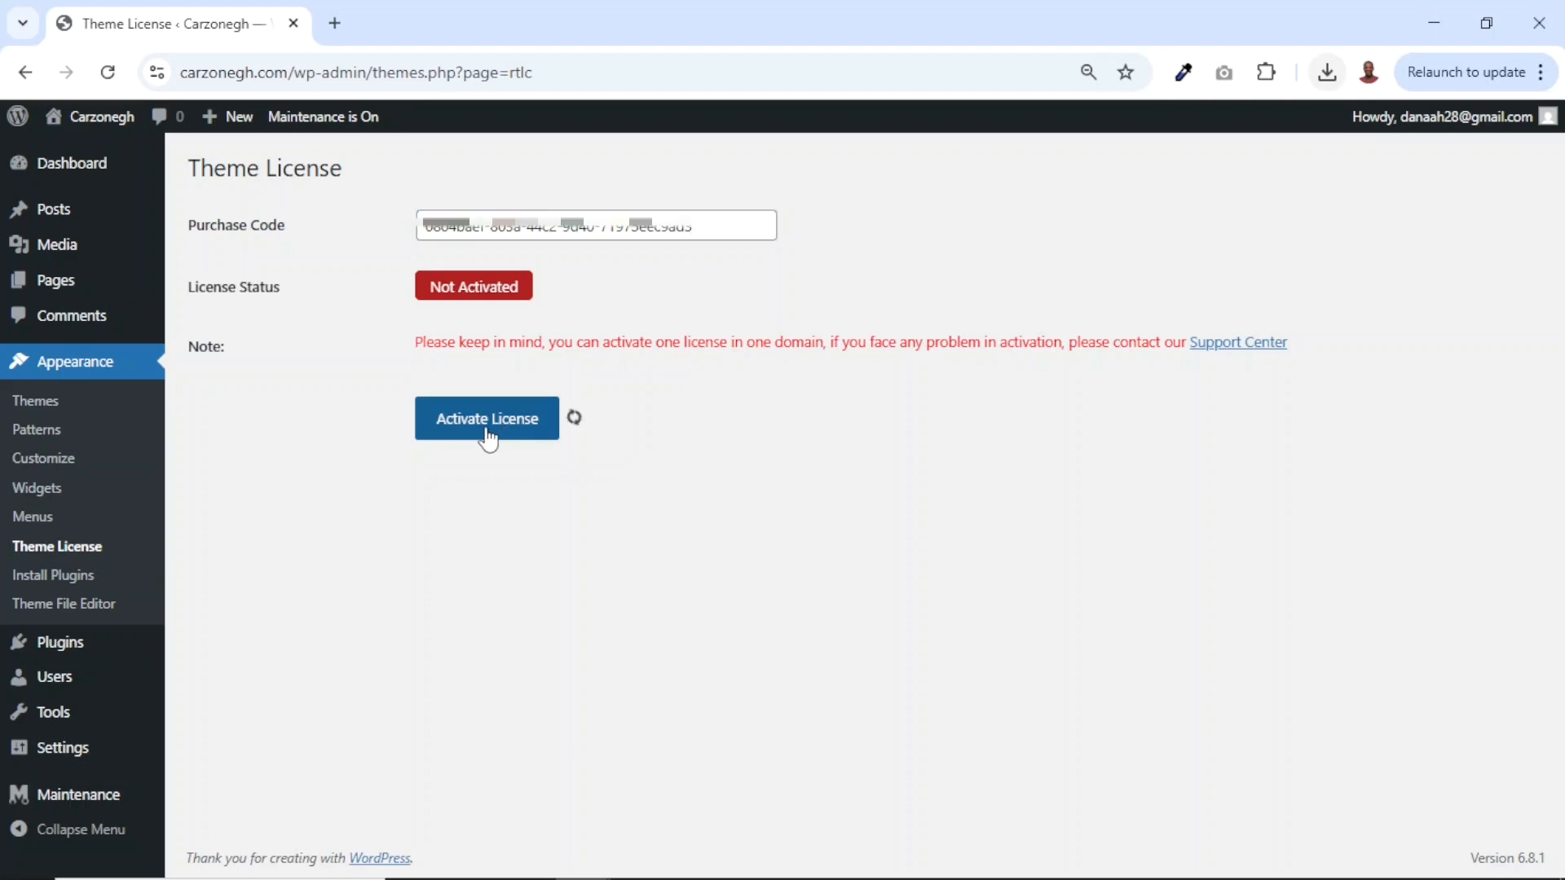
left_click_drag(432, 288, 503, 308)
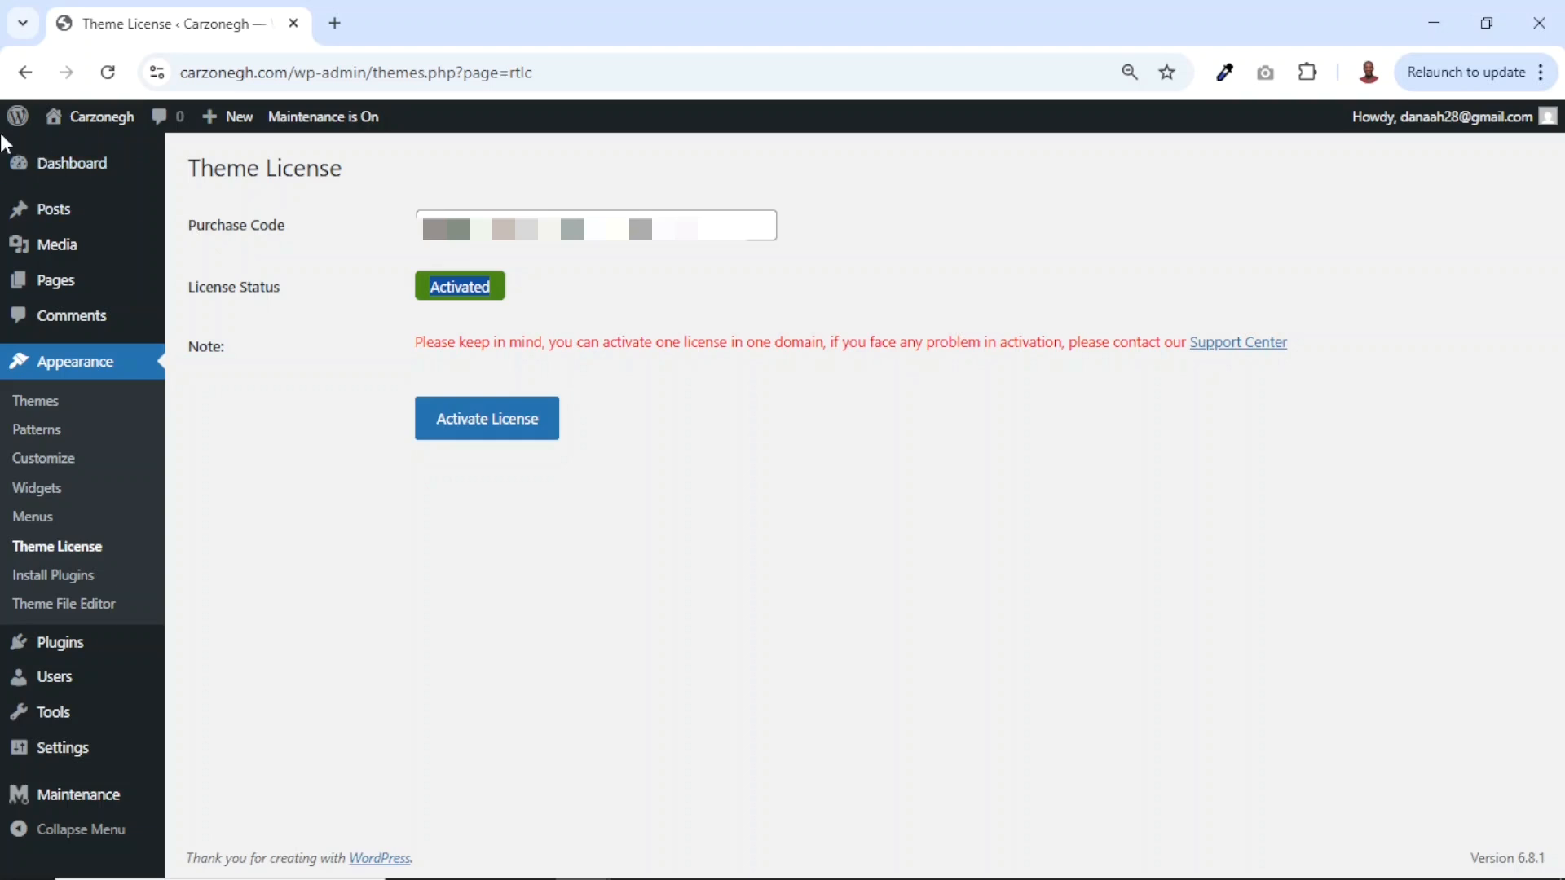
left_click(71, 174)
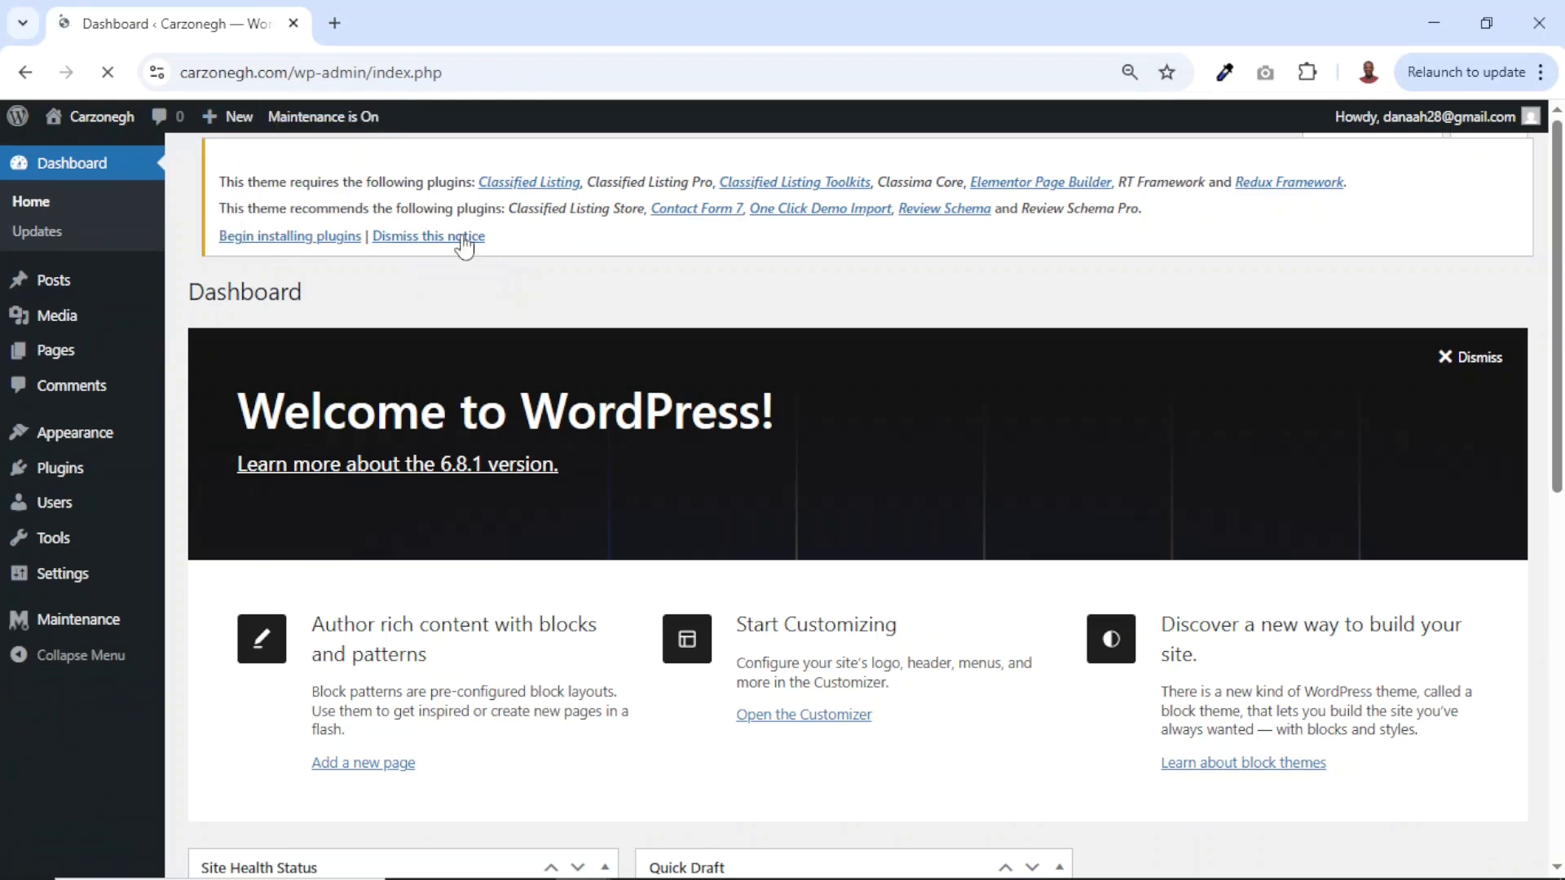
Bring up the list of required Classima theme plugins from the dashboard notice.
left_click_drag(210, 221, 683, 292)
left_click(683, 291)
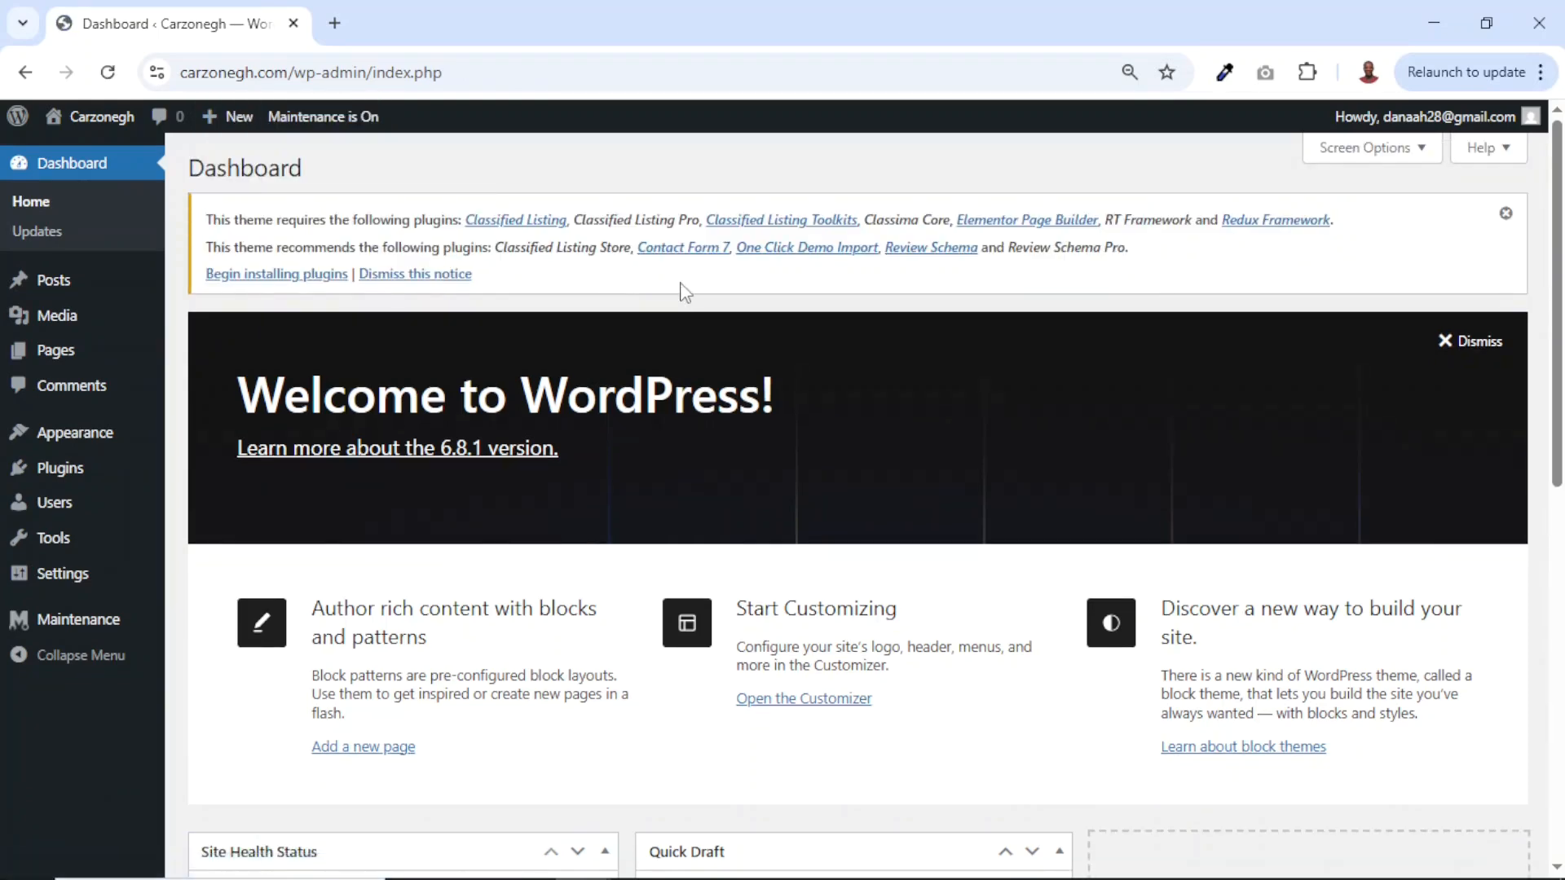
left_click(264, 279)
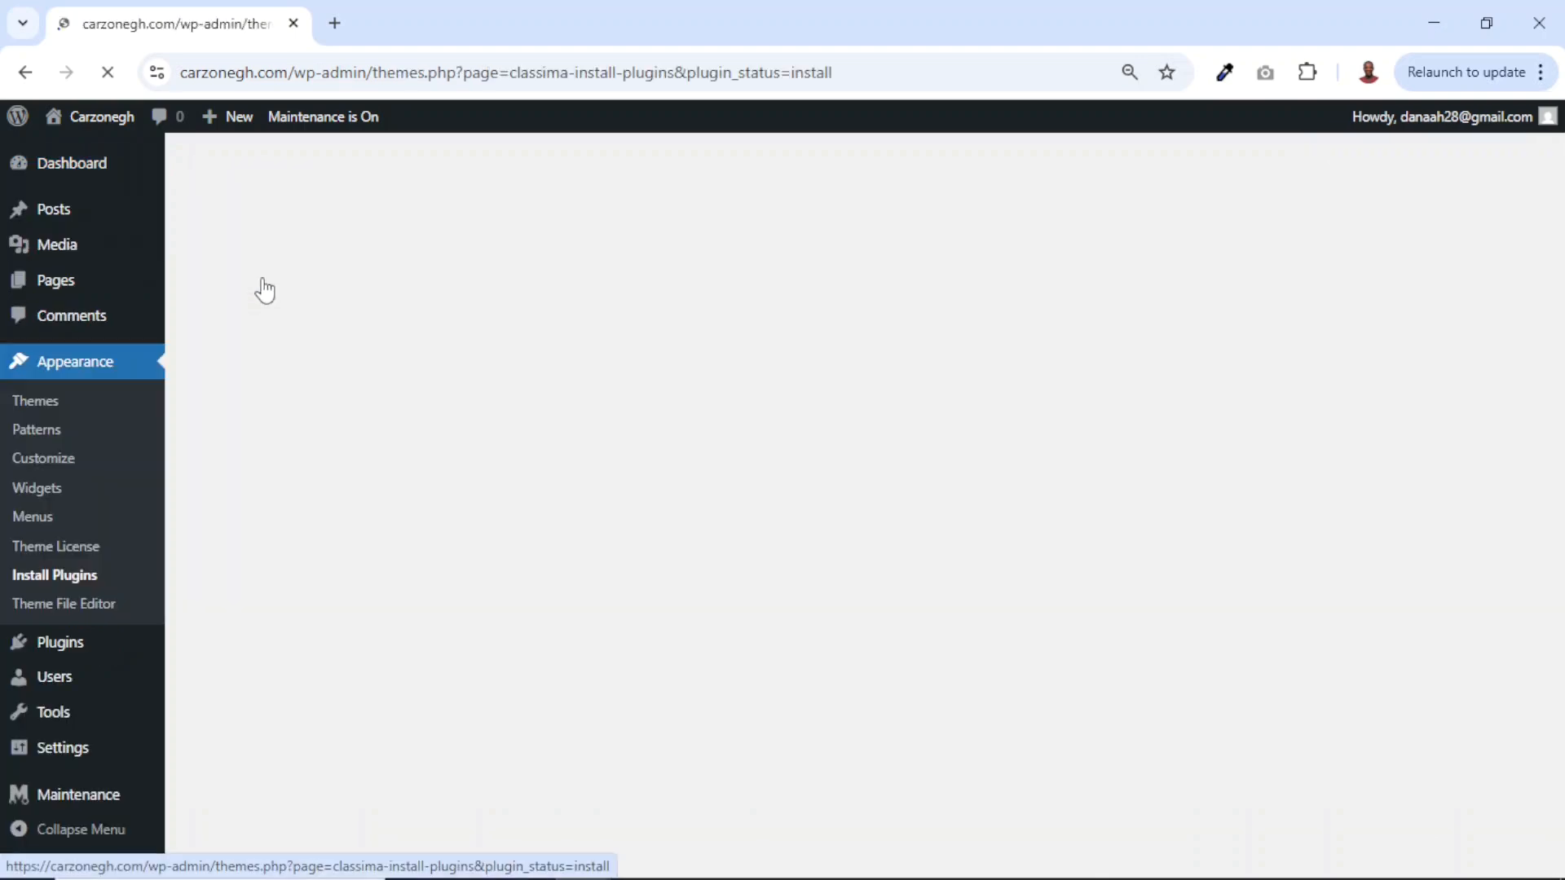
scroll(454, 433, "down", 4)
scroll(454, 433, "up", 4)
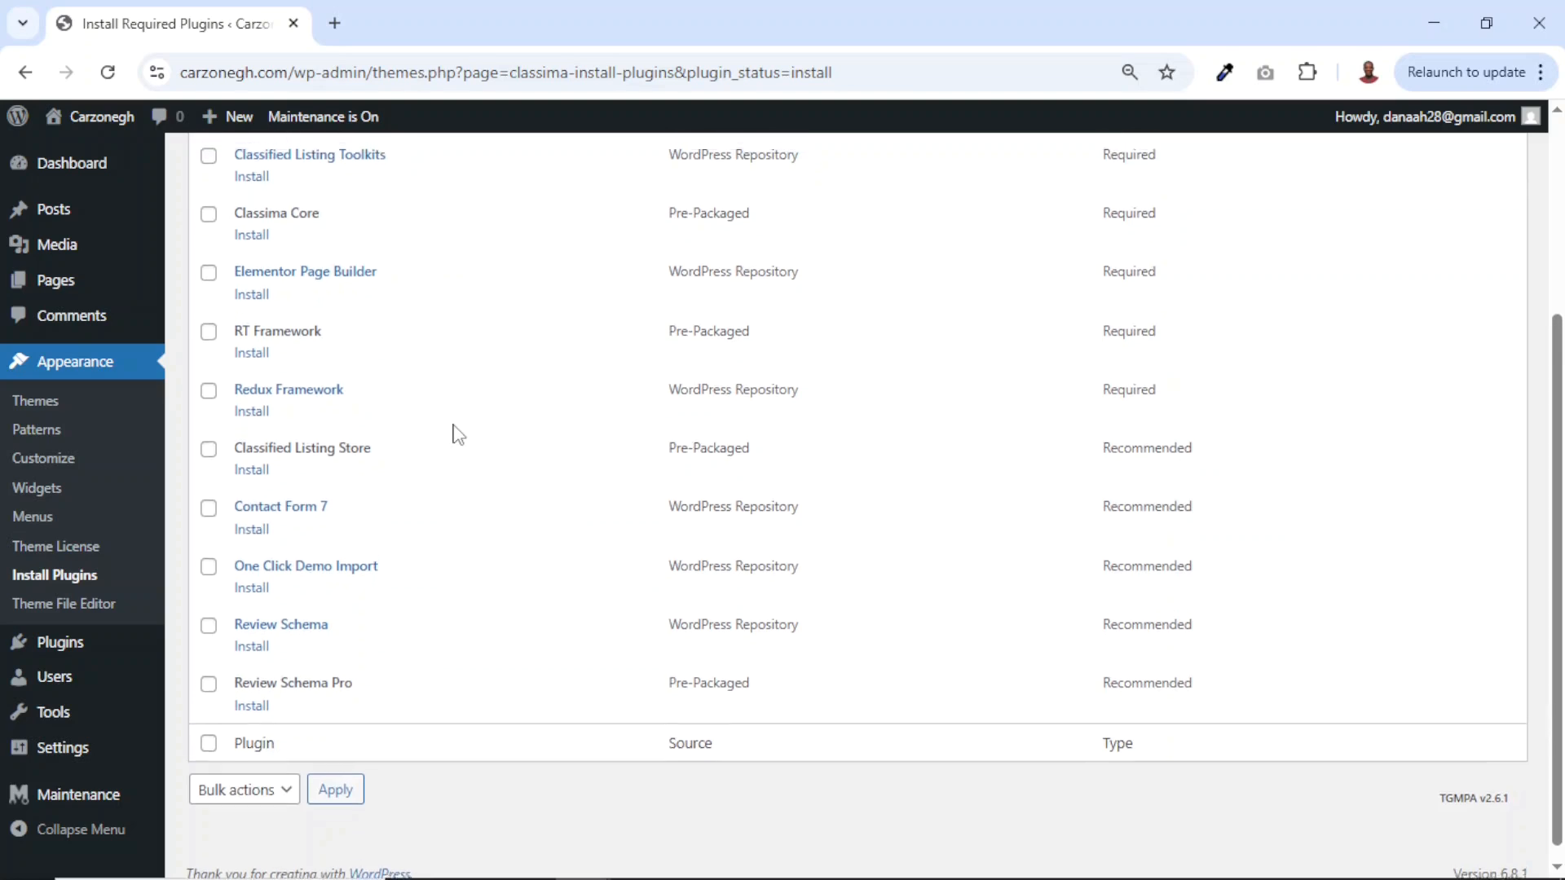
Bulk-install all 12 required plugins, then return to the Required Plugins Installer.
left_click(209, 285)
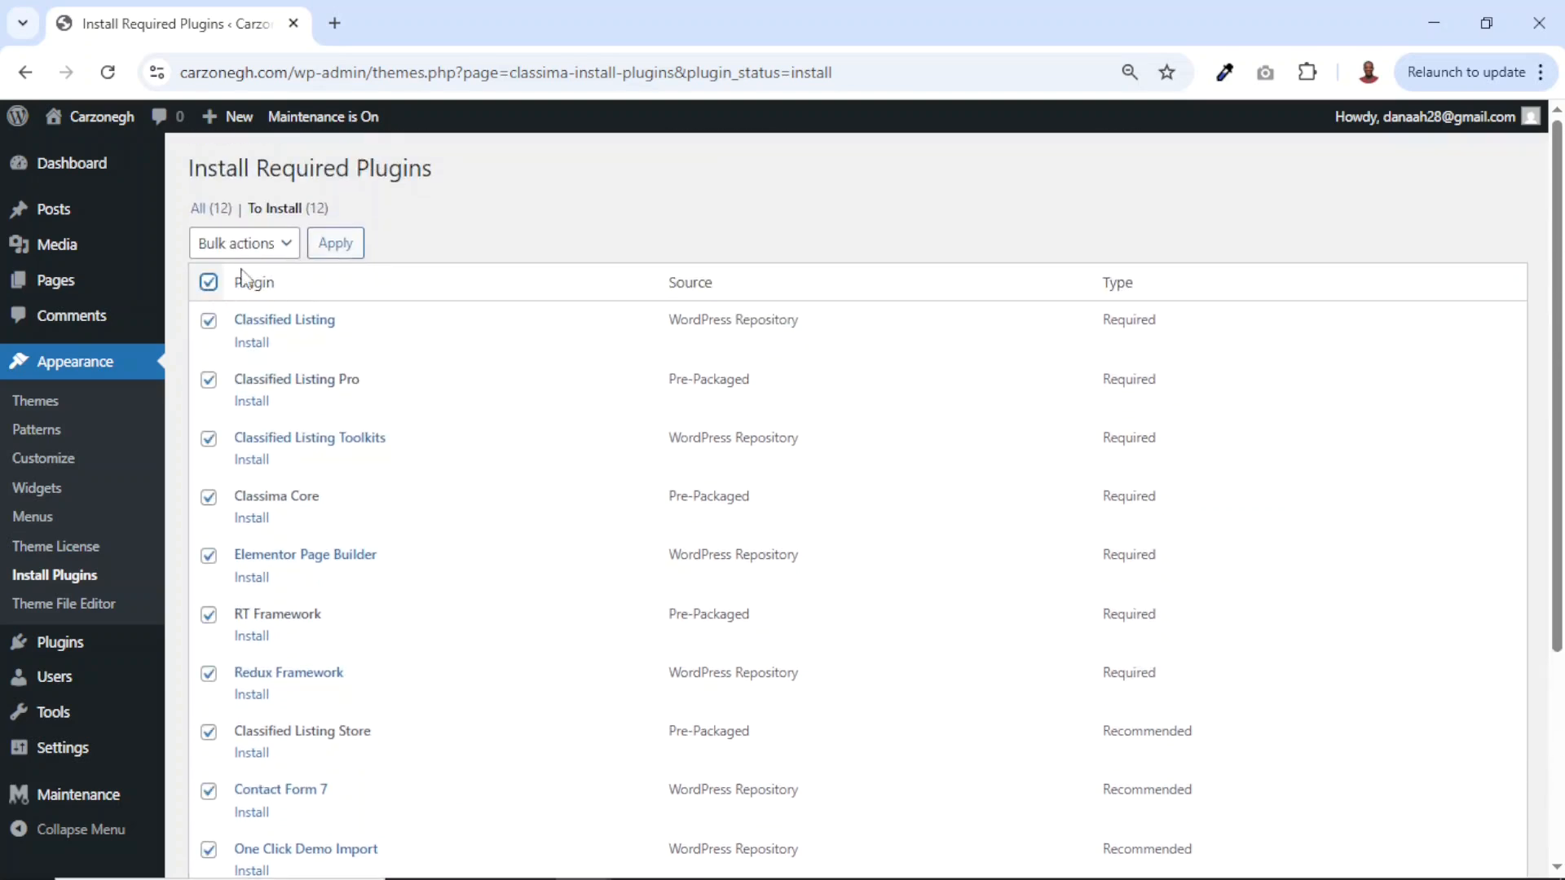
left_click(274, 247)
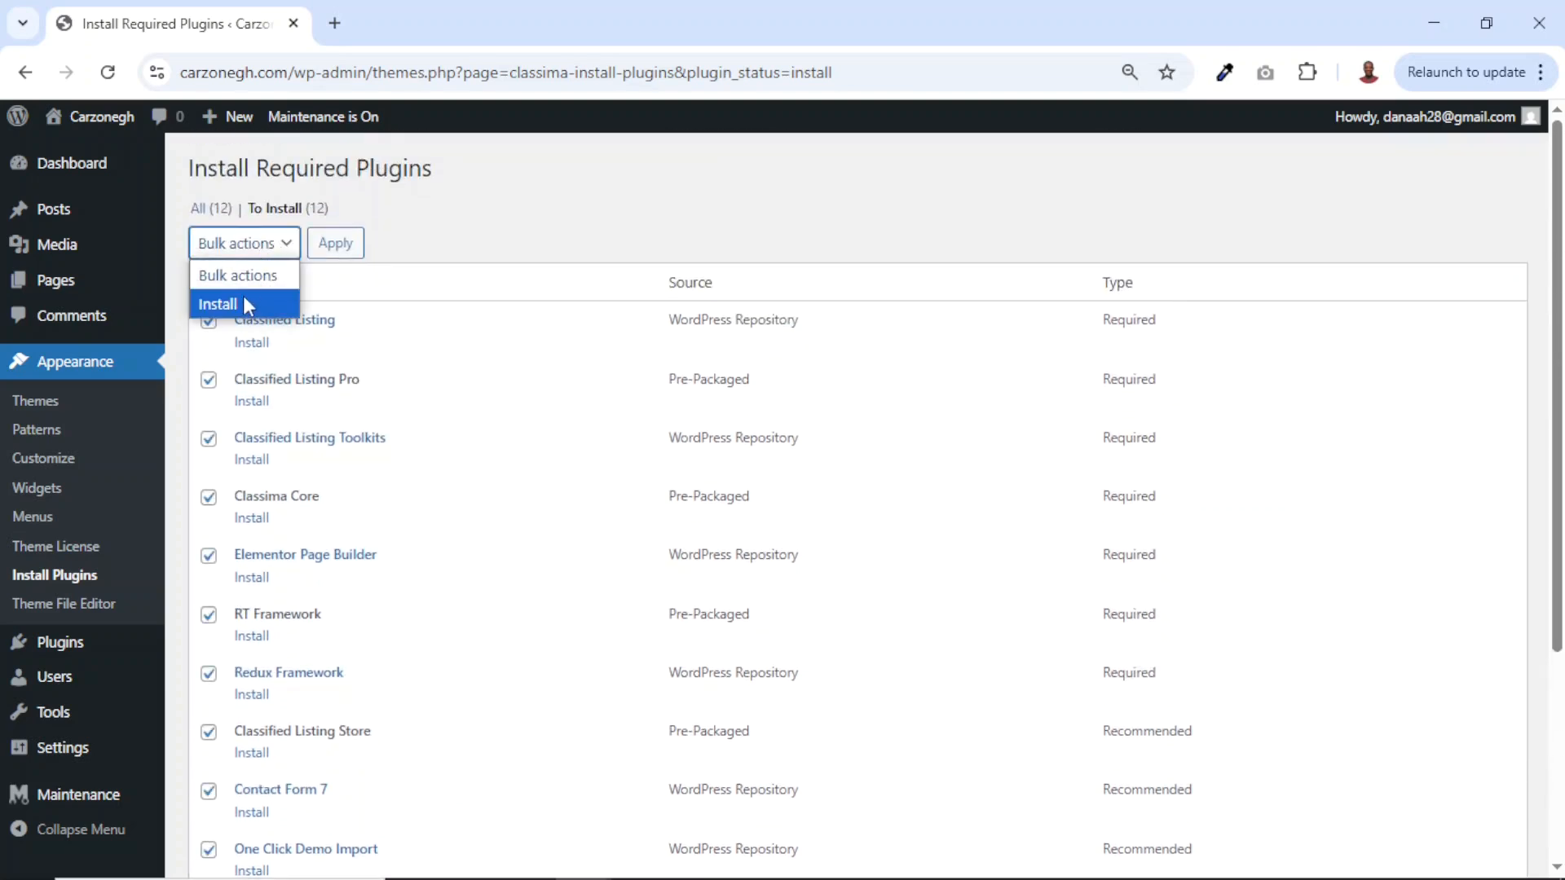
left_click(238, 302)
left_click(330, 254)
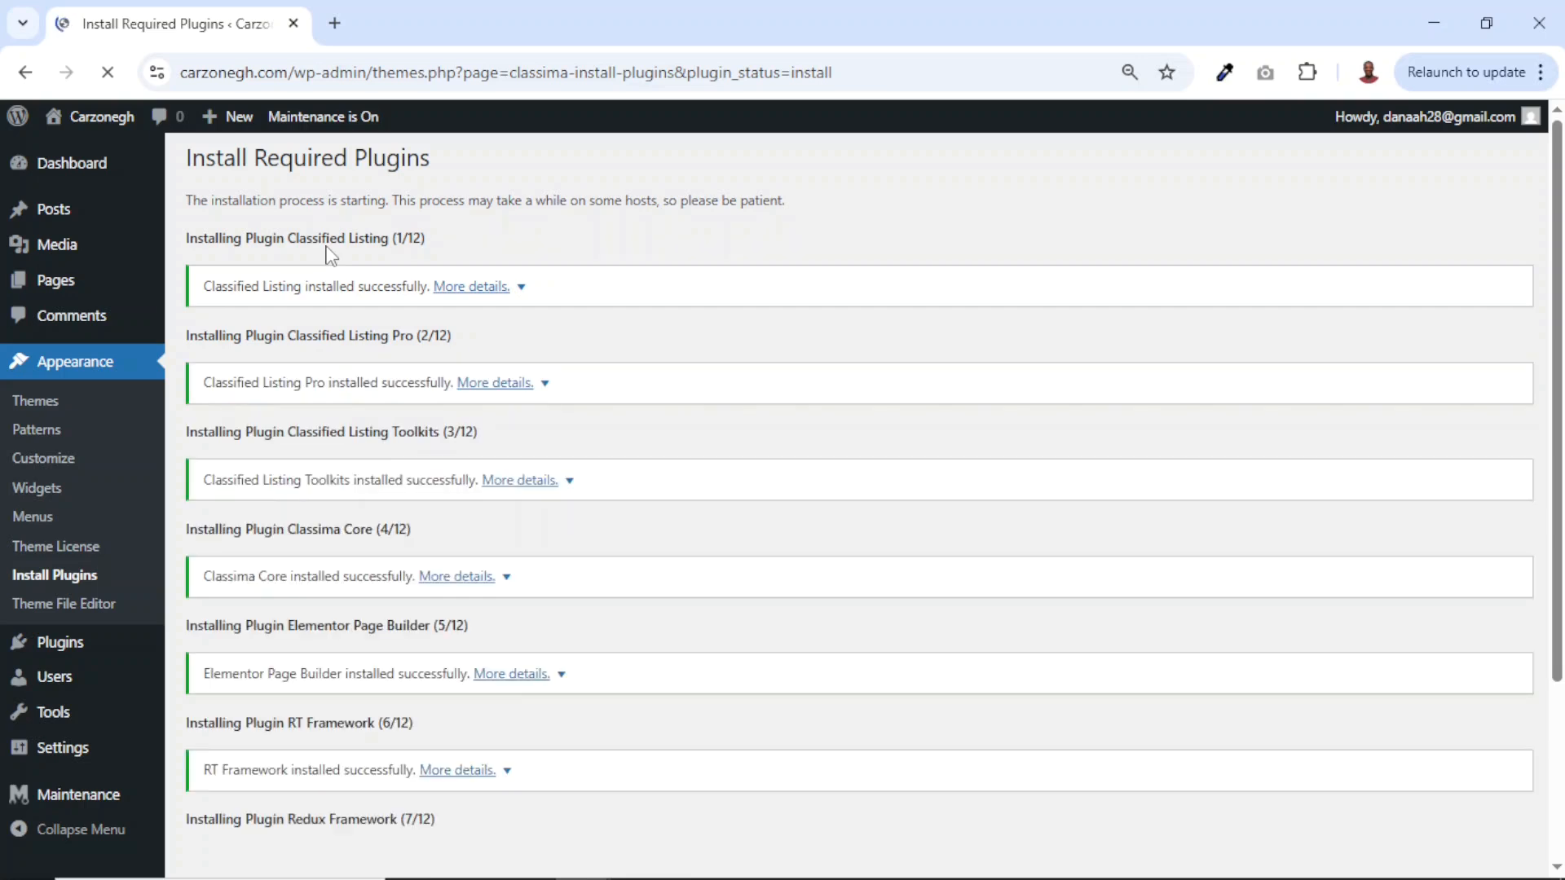
scroll(844, 628, "down", 6)
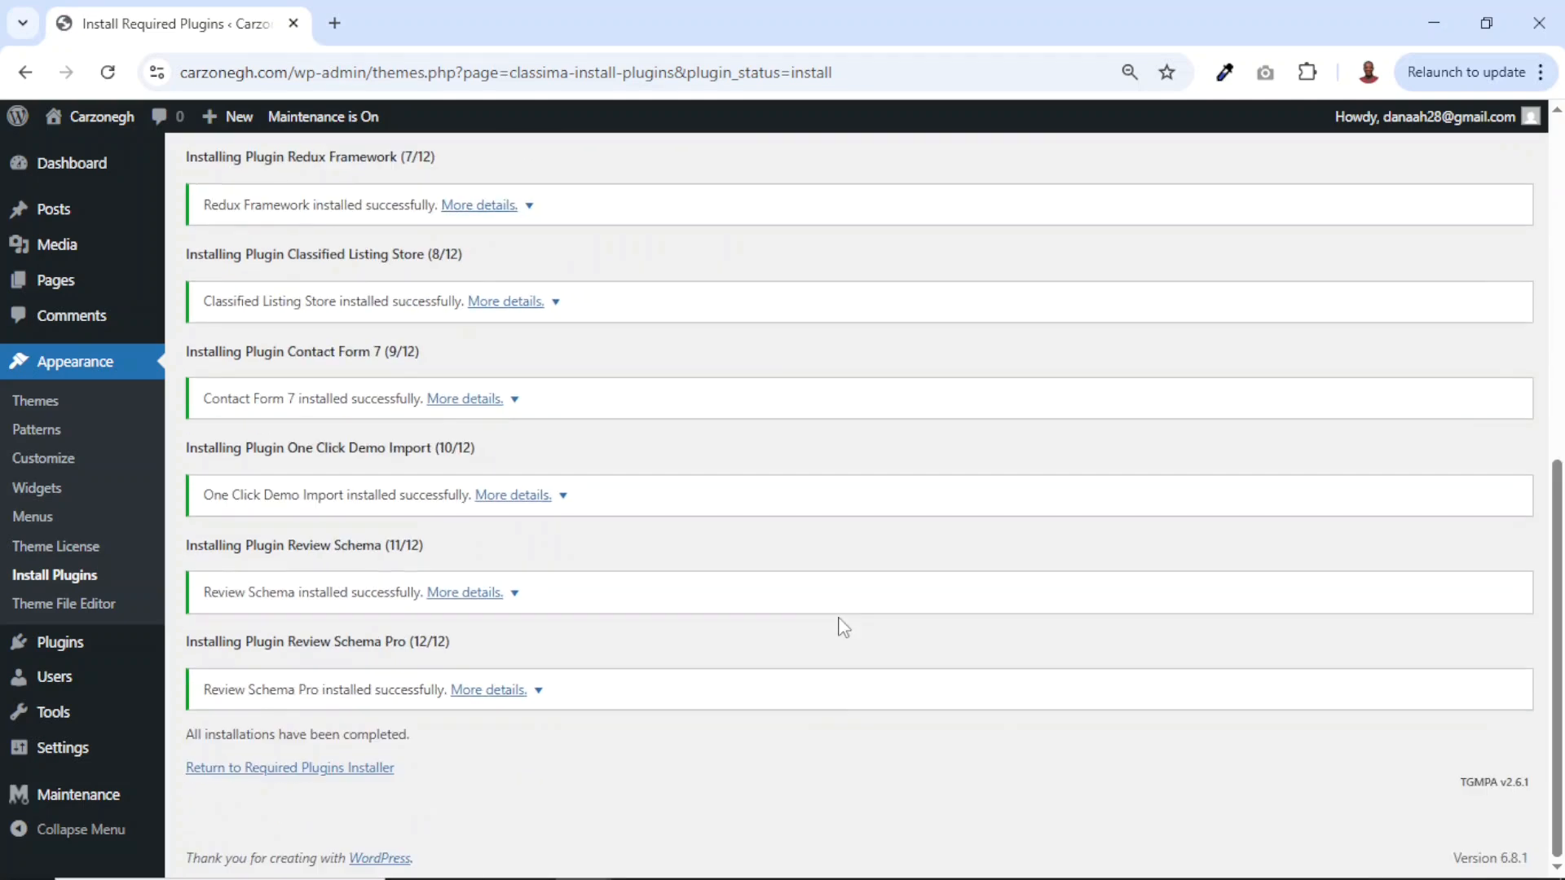
left_click(247, 774)
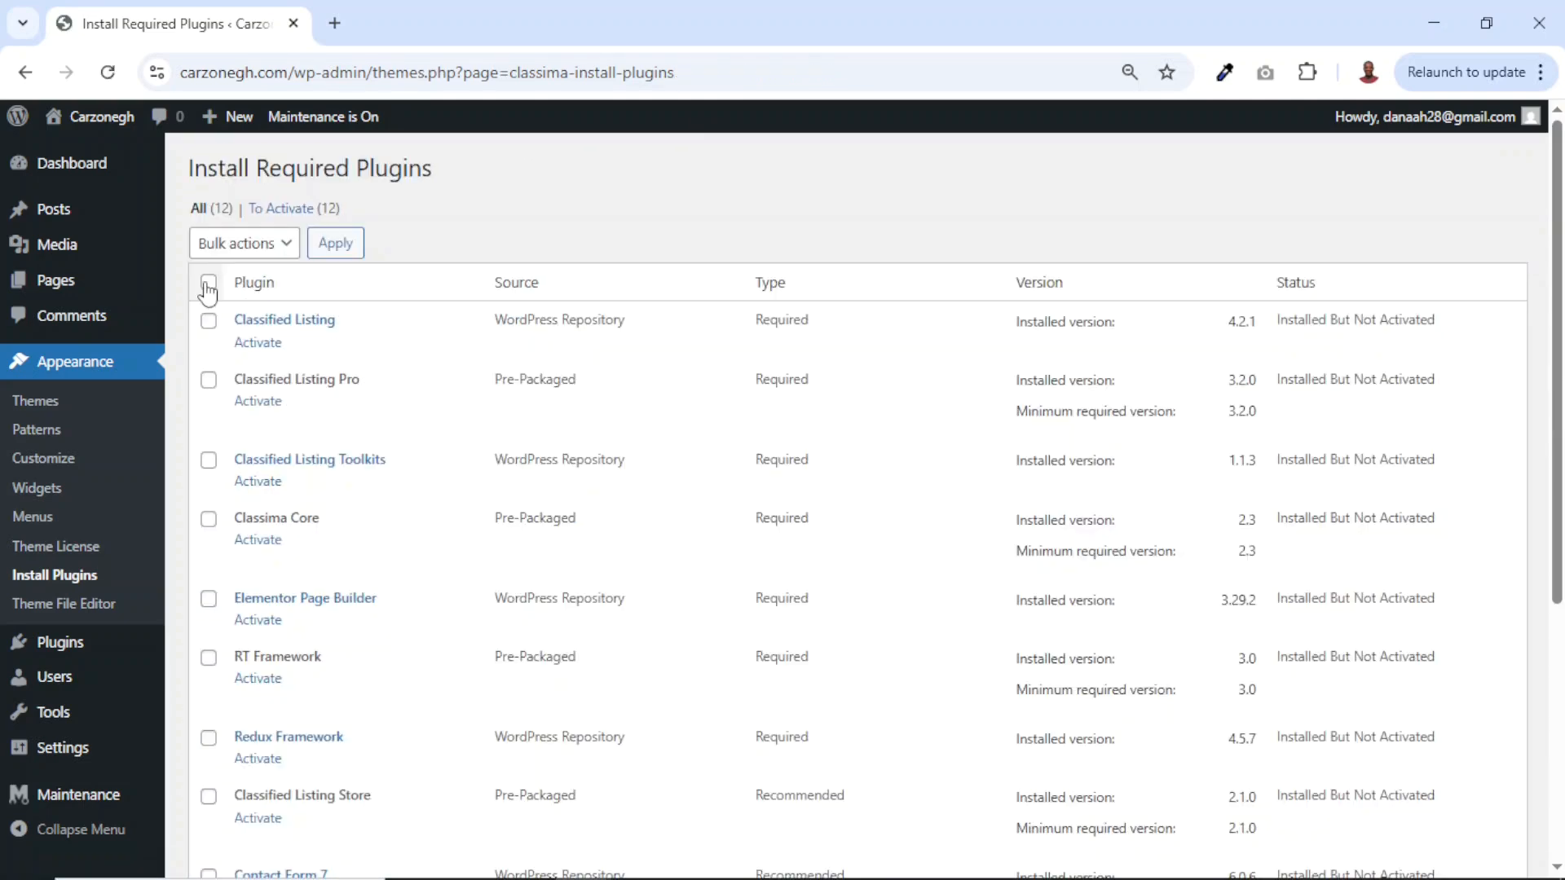
Bulk-activate all twelve required Classima plugins, then open the live Carzonegh site in a new tab.
left_click(208, 282)
left_click(270, 255)
left_click(246, 360)
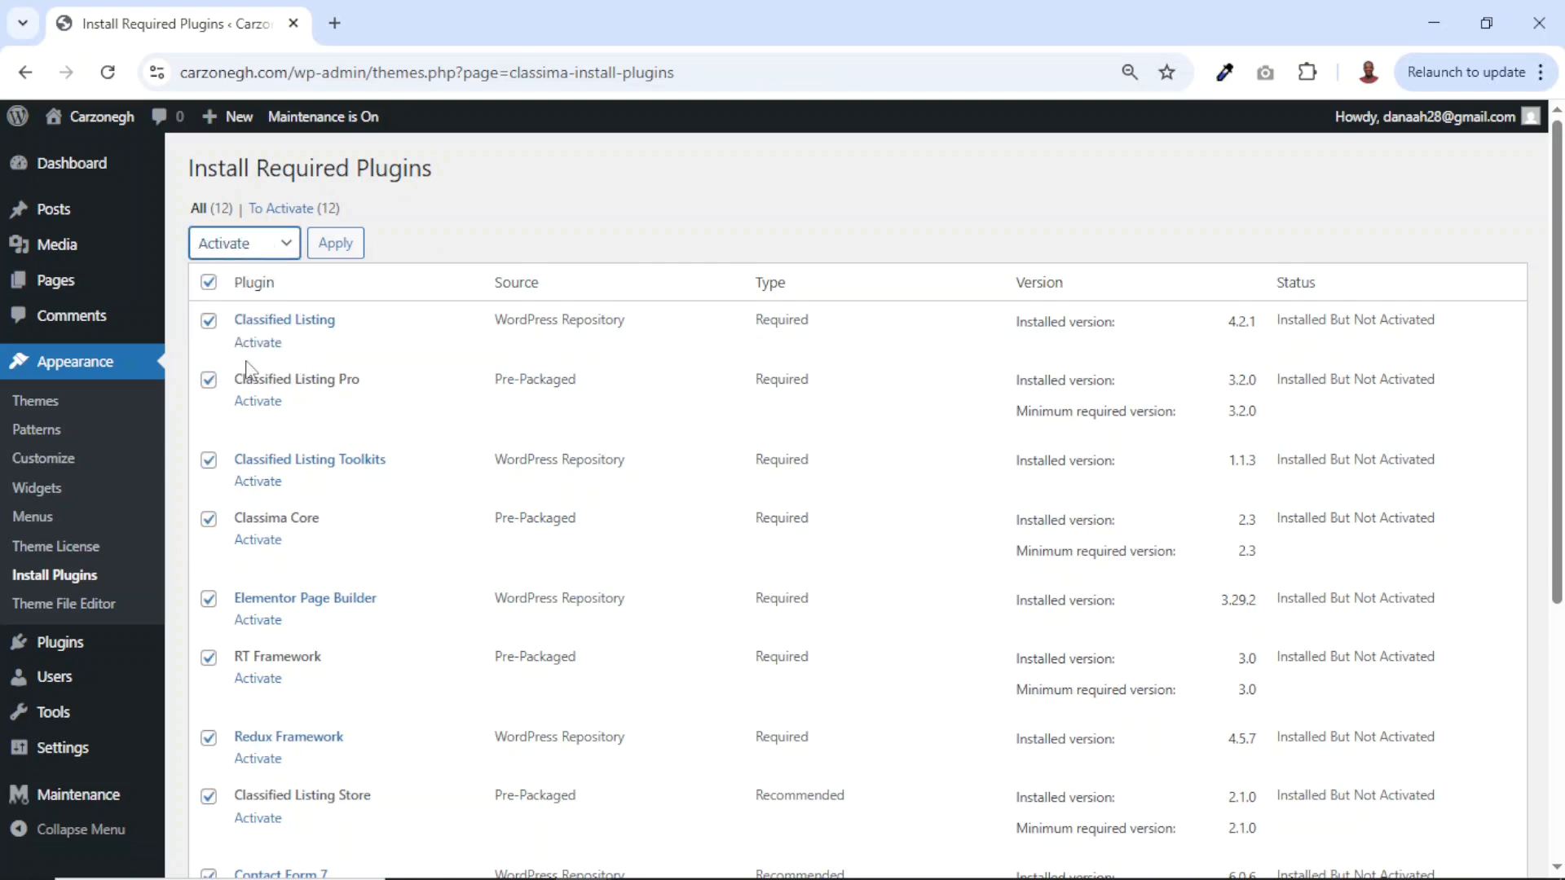
left_click(347, 245)
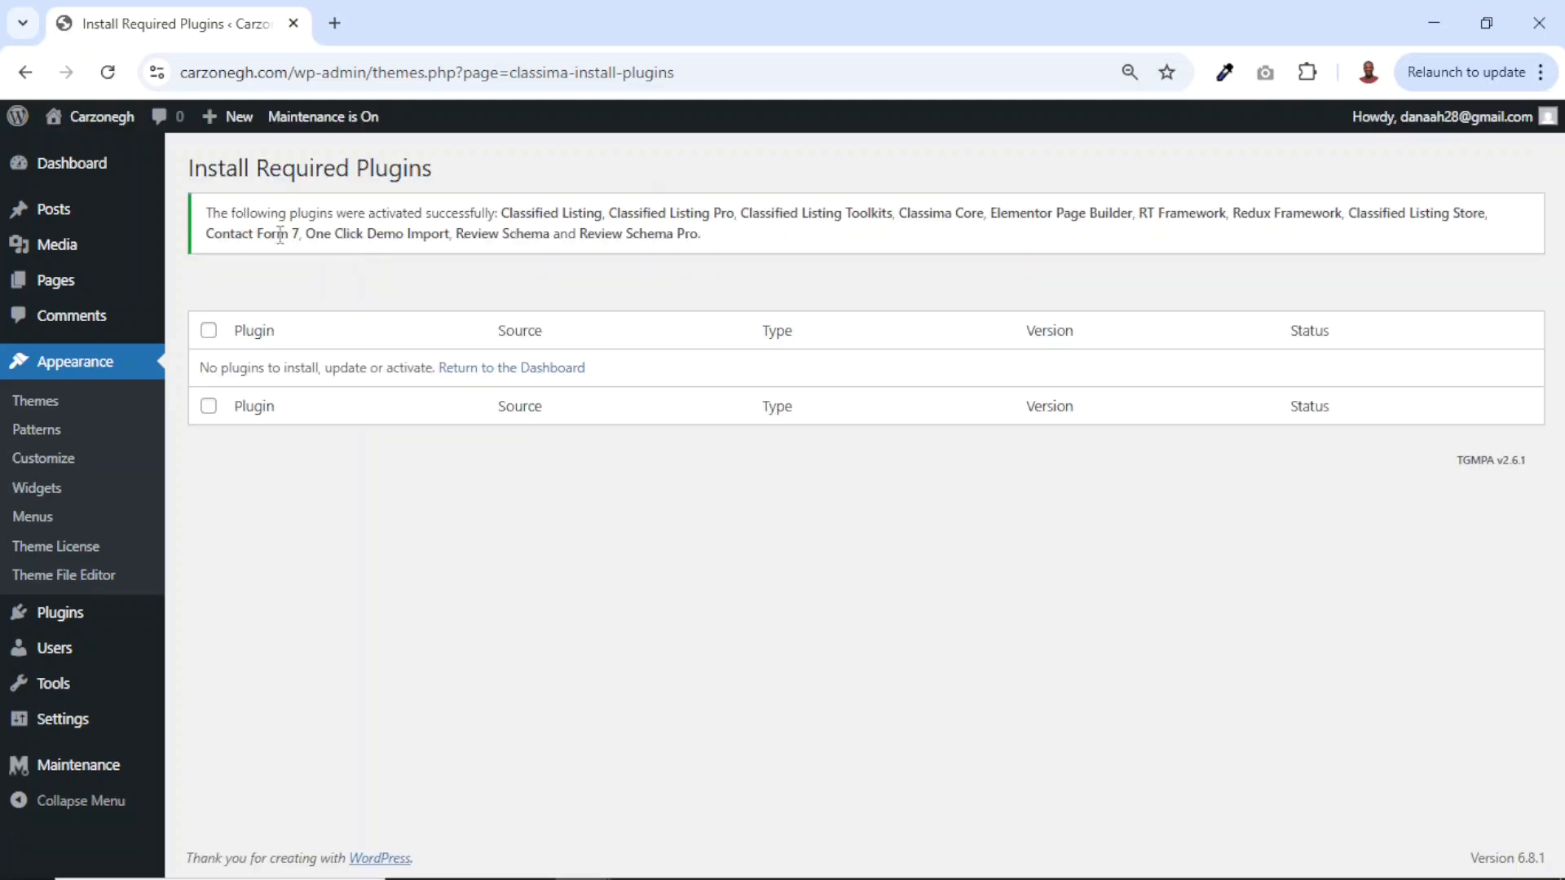
left_click_drag(212, 202, 743, 250)
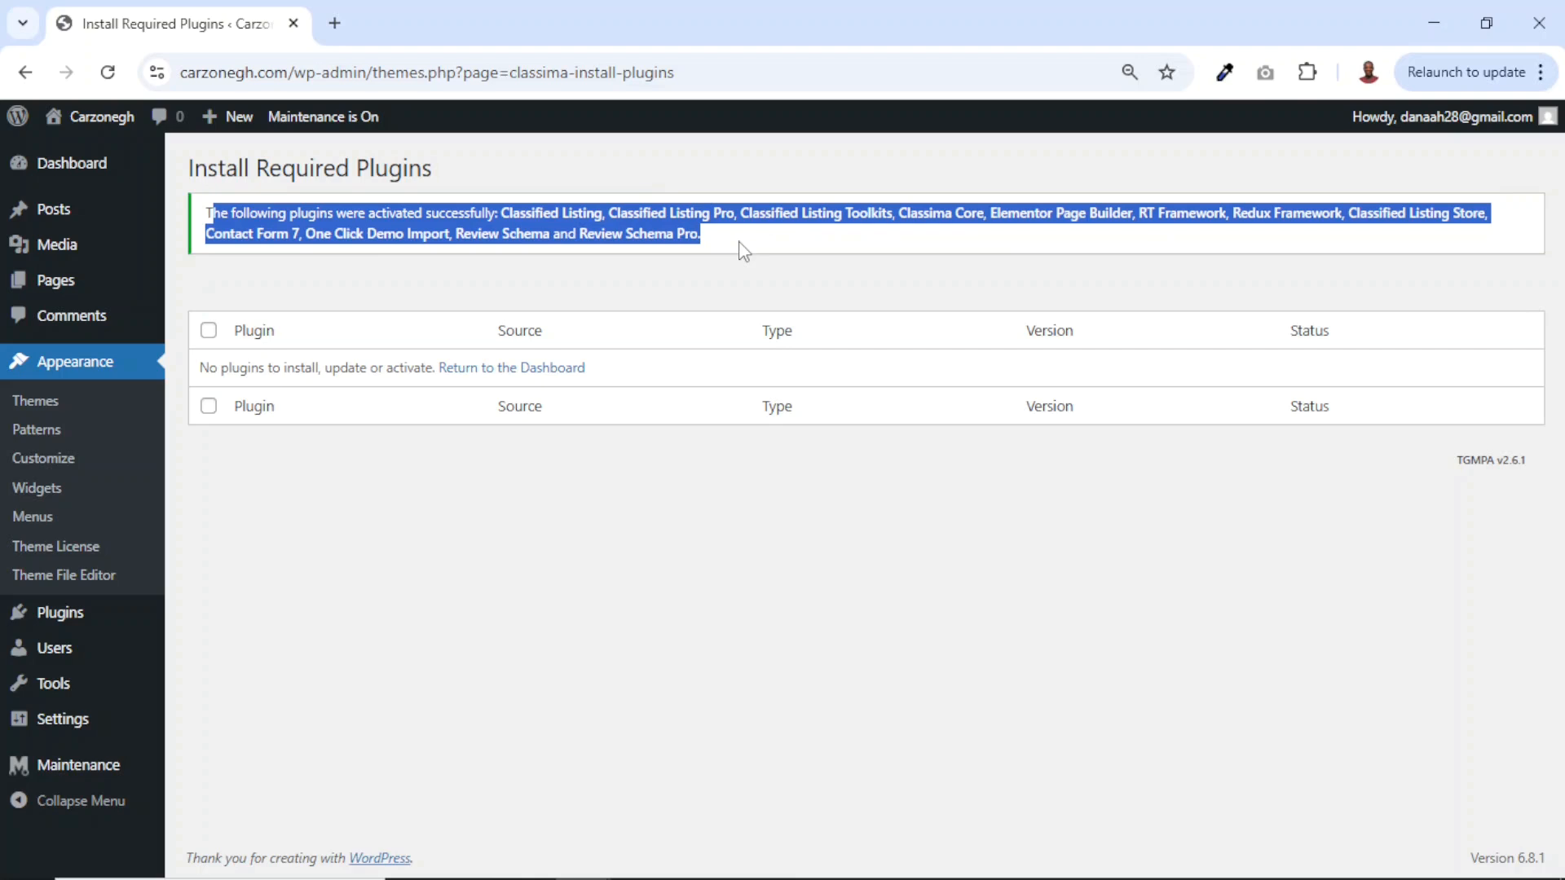
mouse_move(96, 127)
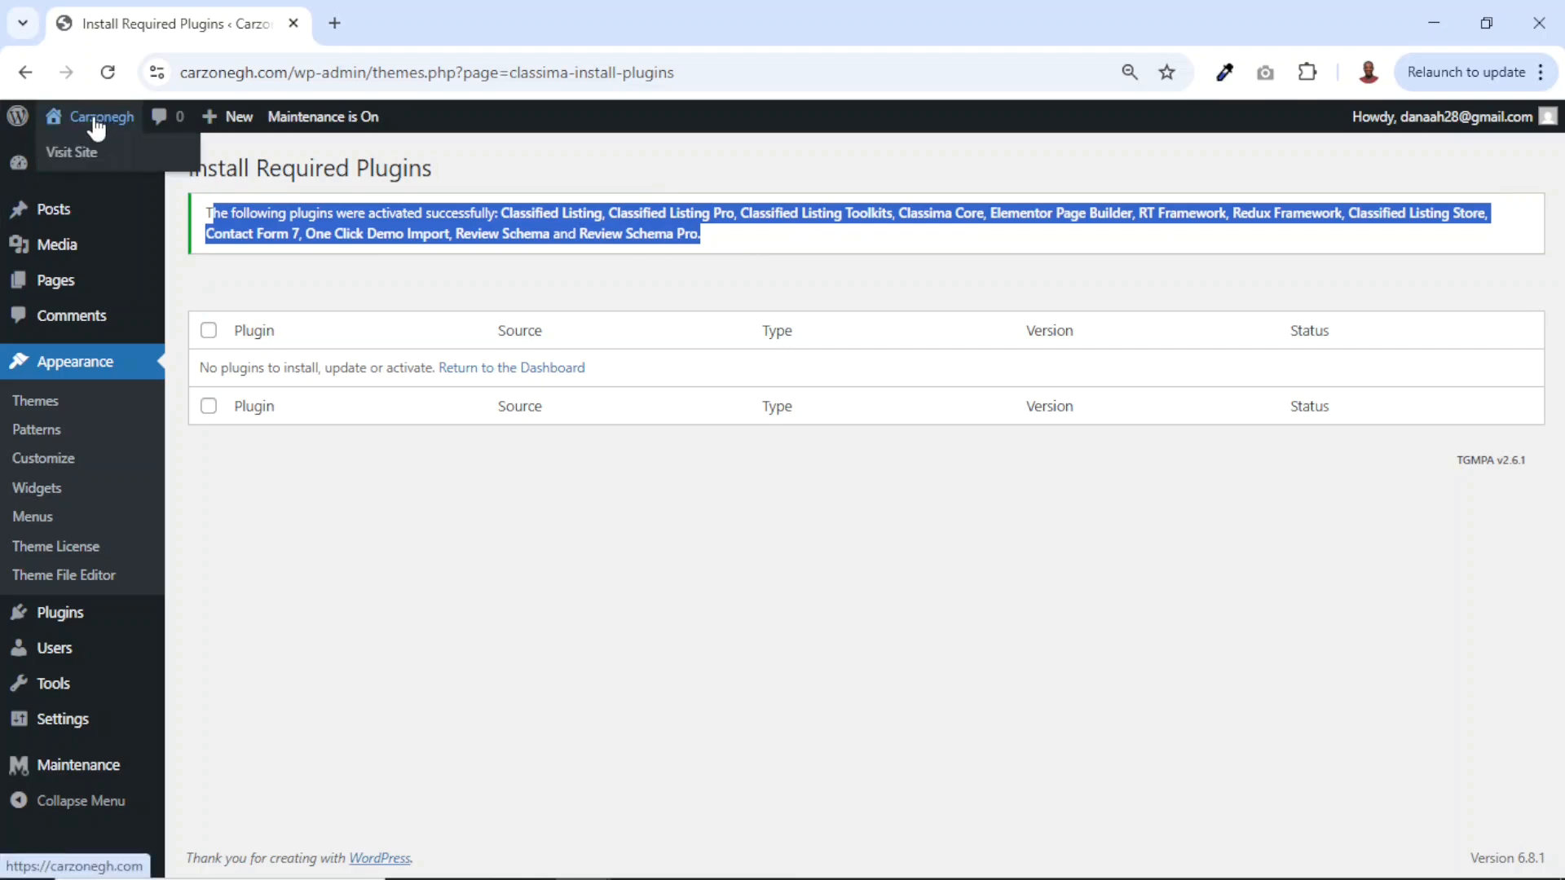
middle_click(96, 126)
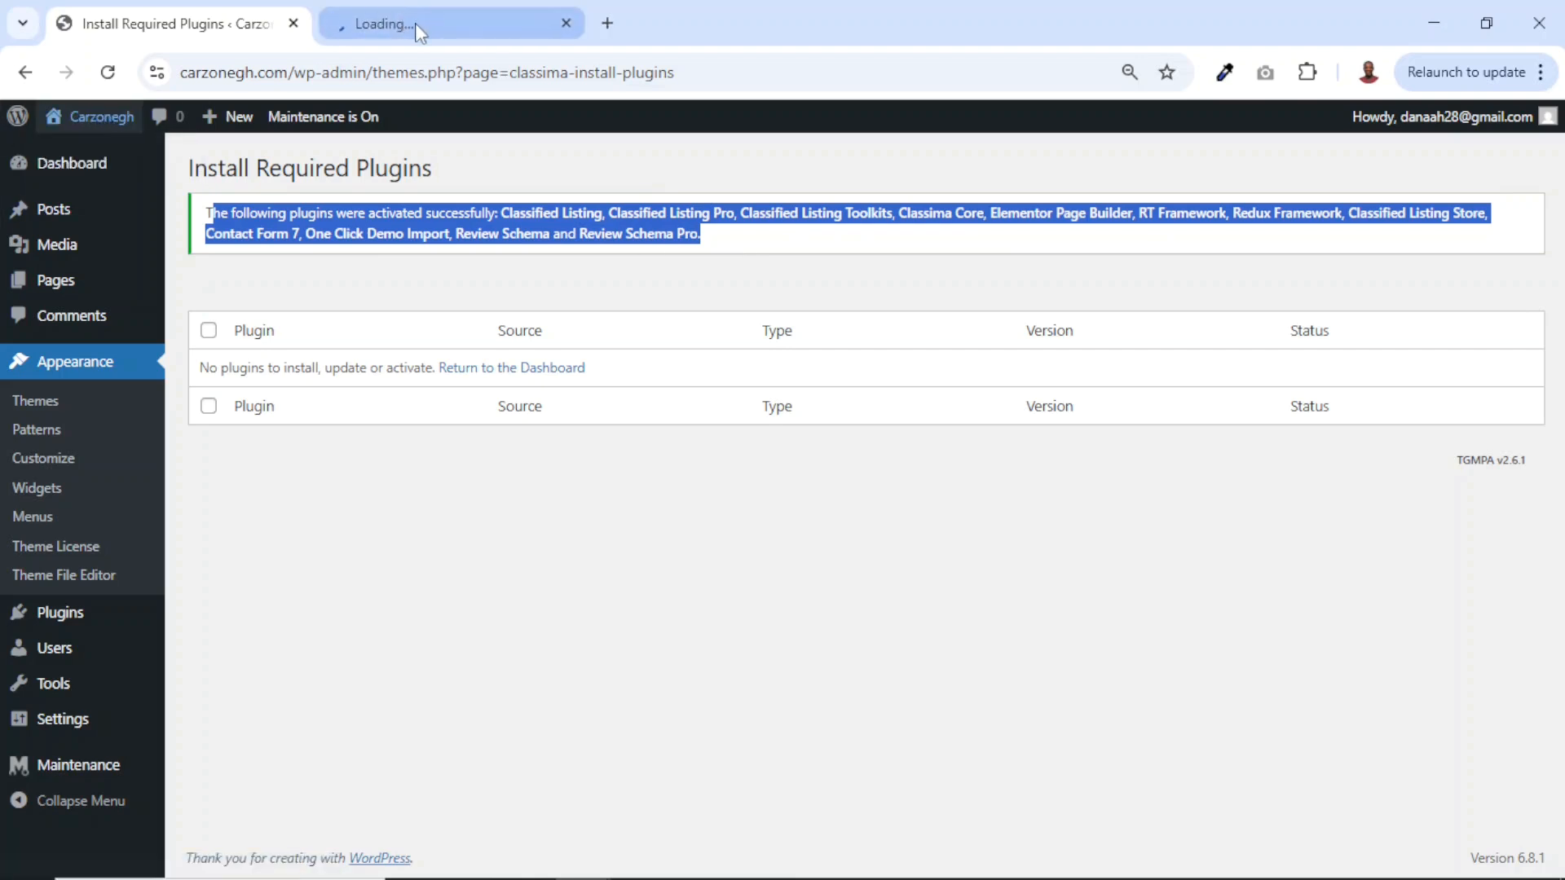
Switch to the carzonegh.com tab and scroll the front page to check the Classima styling.
left_click(415, 25)
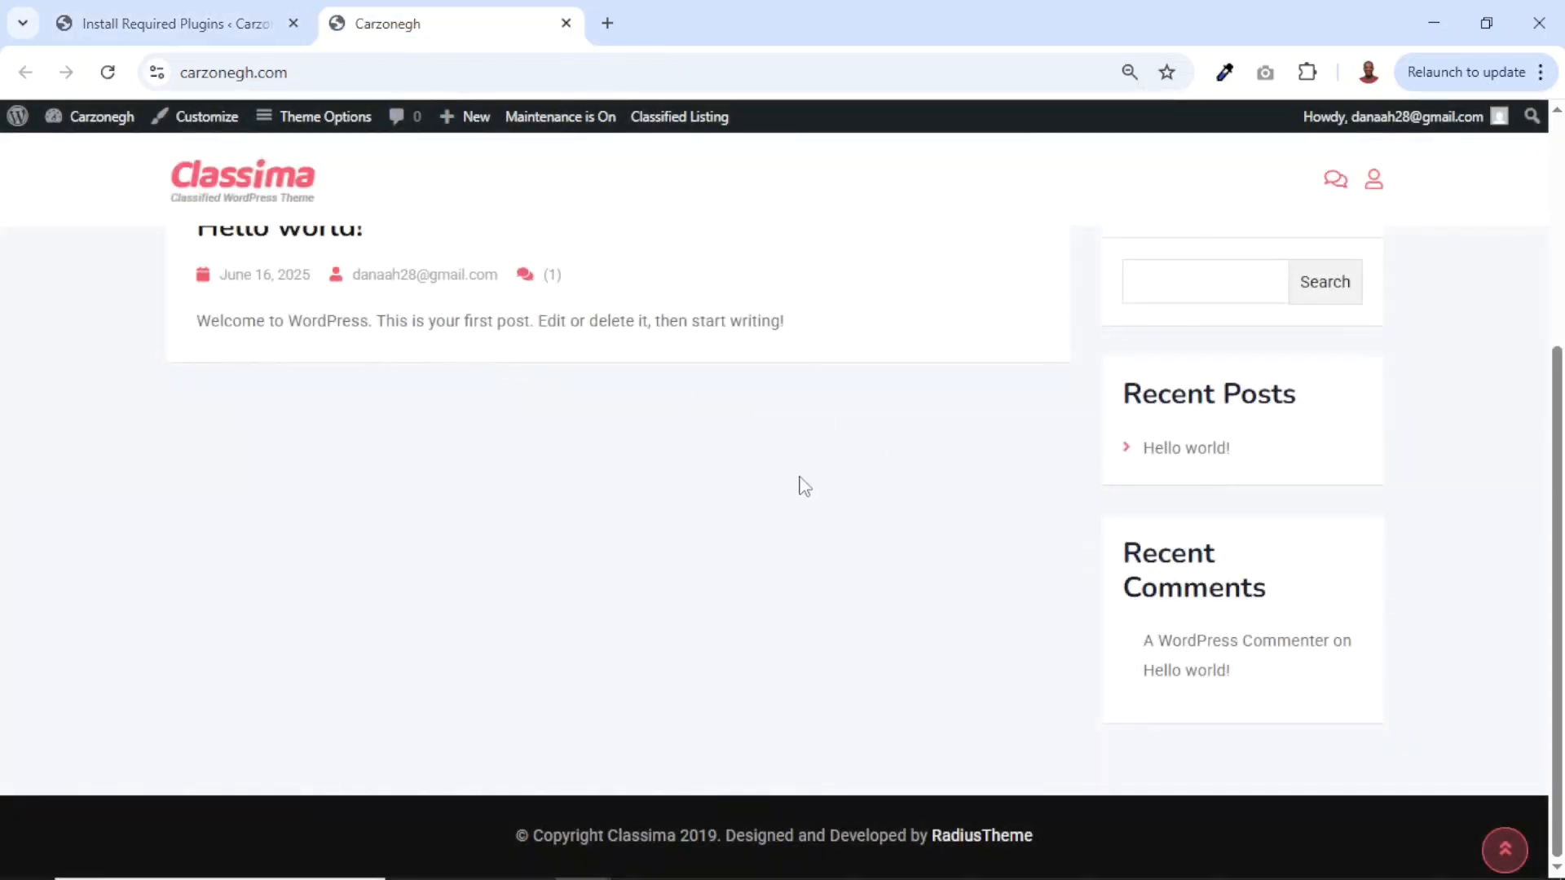
scroll(805, 487, "up", 4)
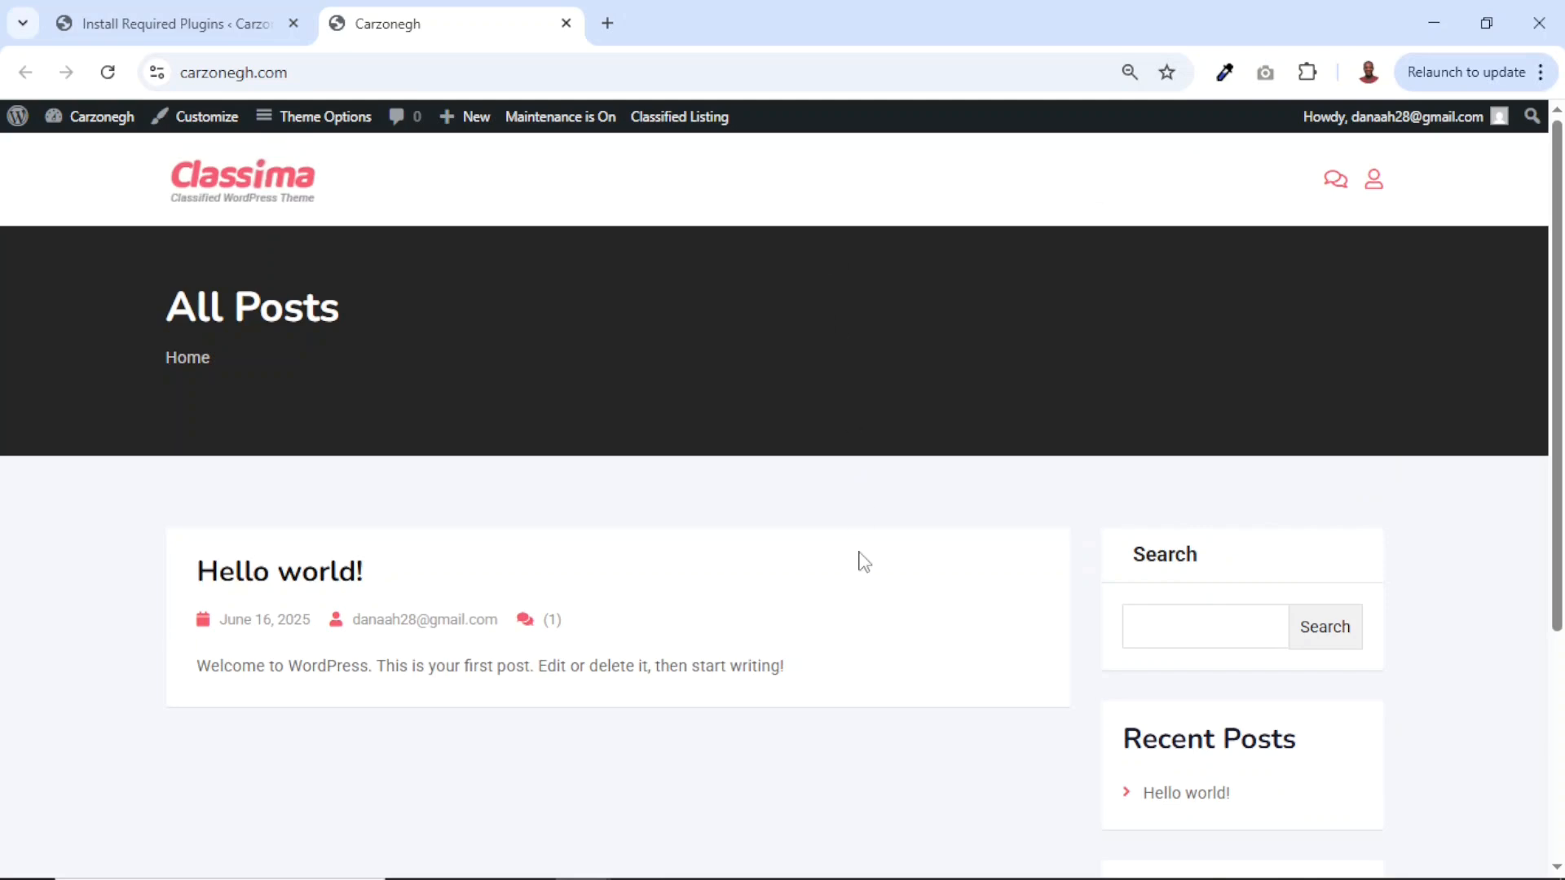
scroll(864, 562, "down", 4)
scroll(865, 562, "up", 4)
scroll(864, 562, "down", 4)
scroll(865, 562, "up", 4)
Delete the Twenty Twenty-Five theme from Appearance > Themes, leaving only Classima installed.
left_click(173, 23)
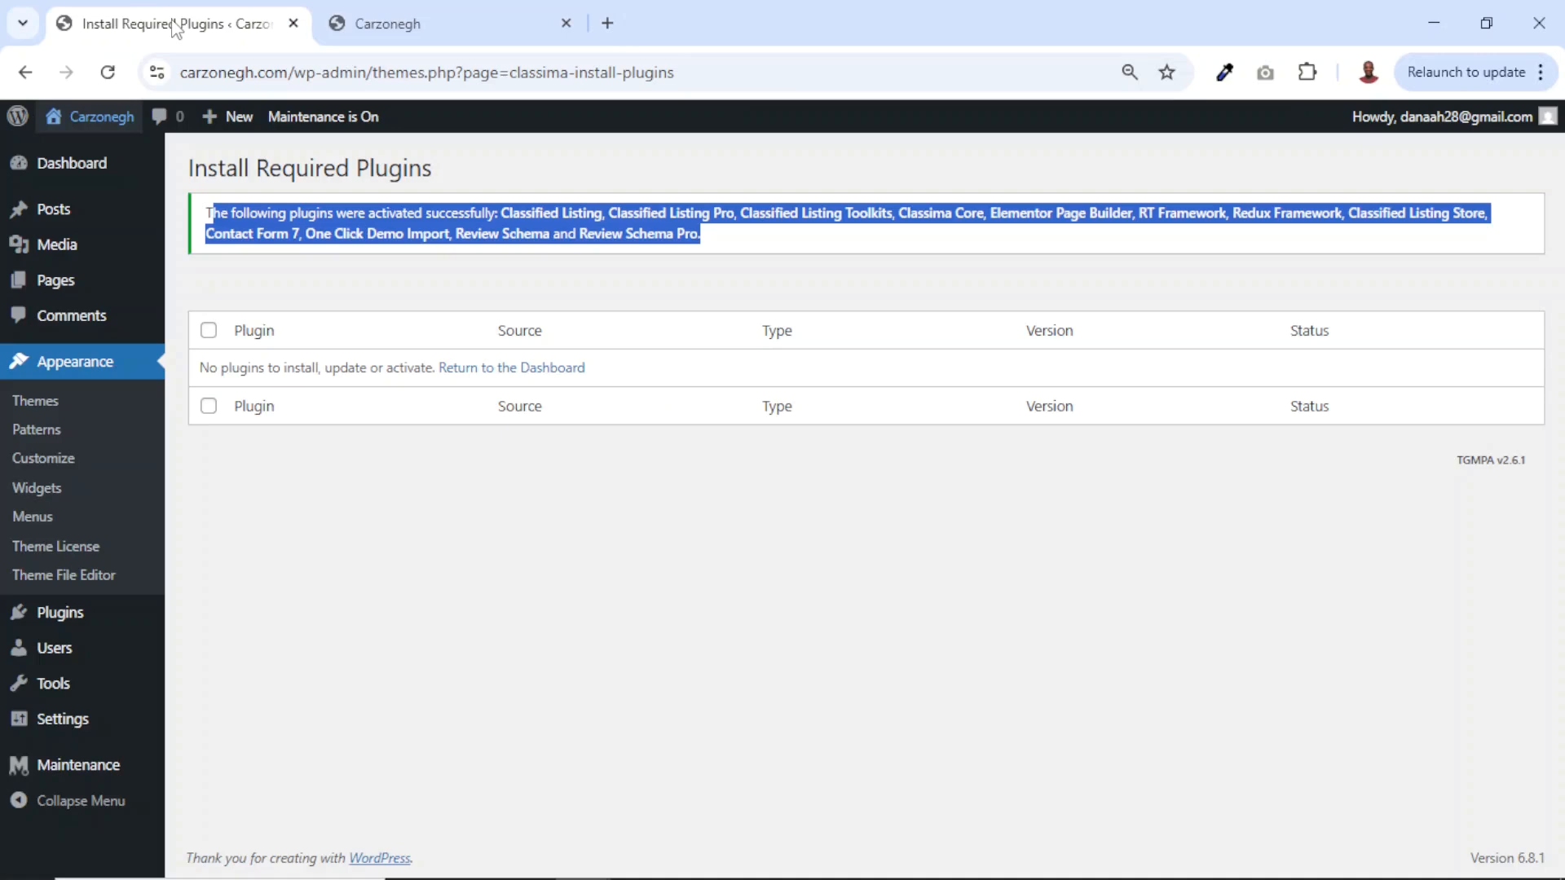
left_click(61, 369)
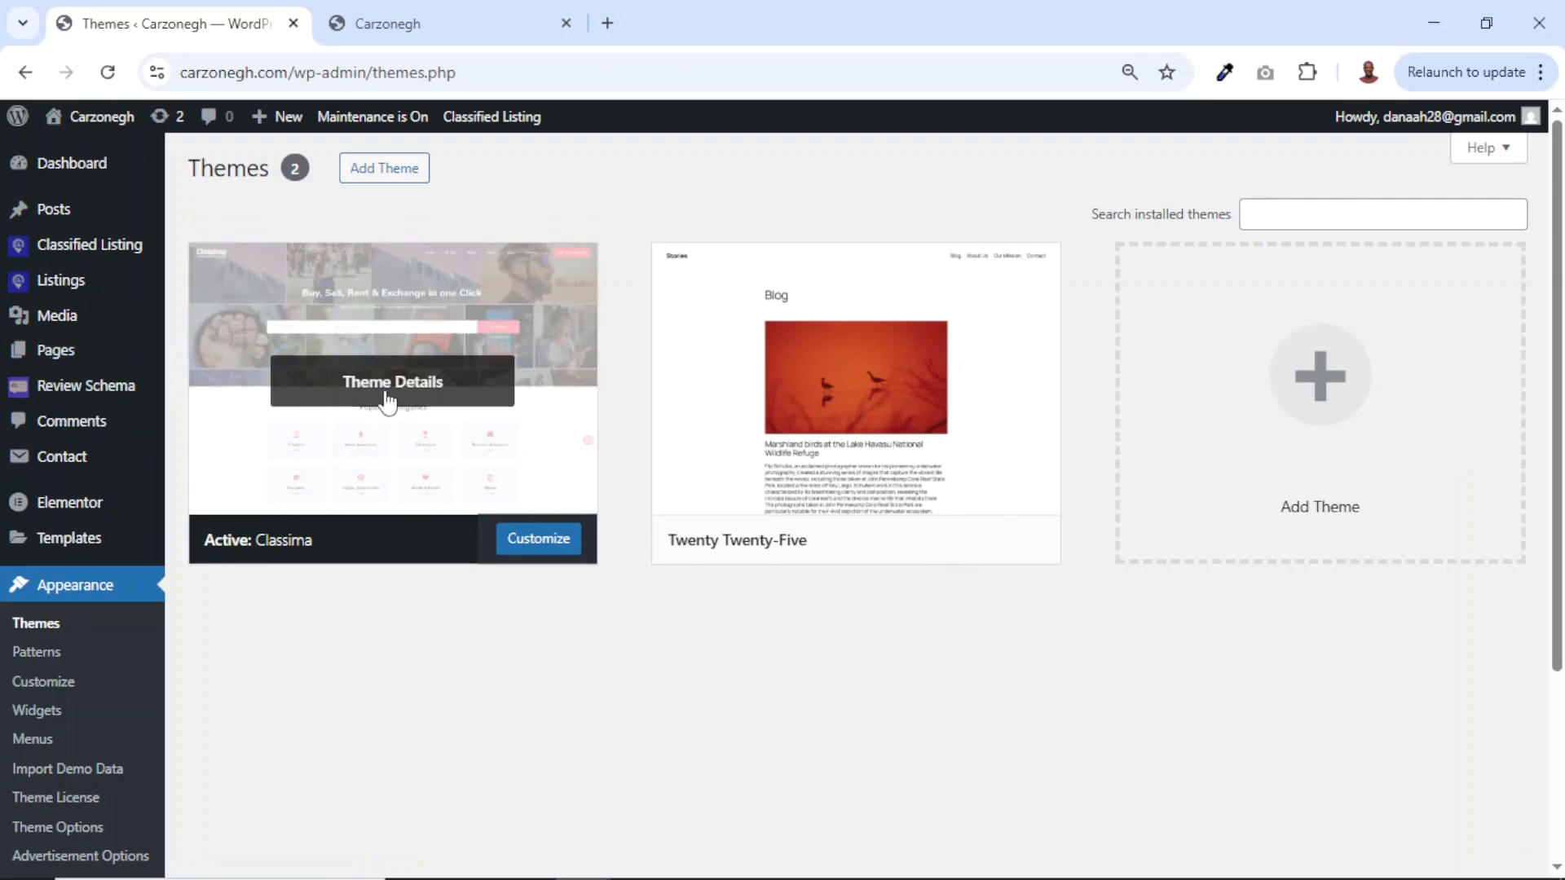
mouse_move(1013, 450)
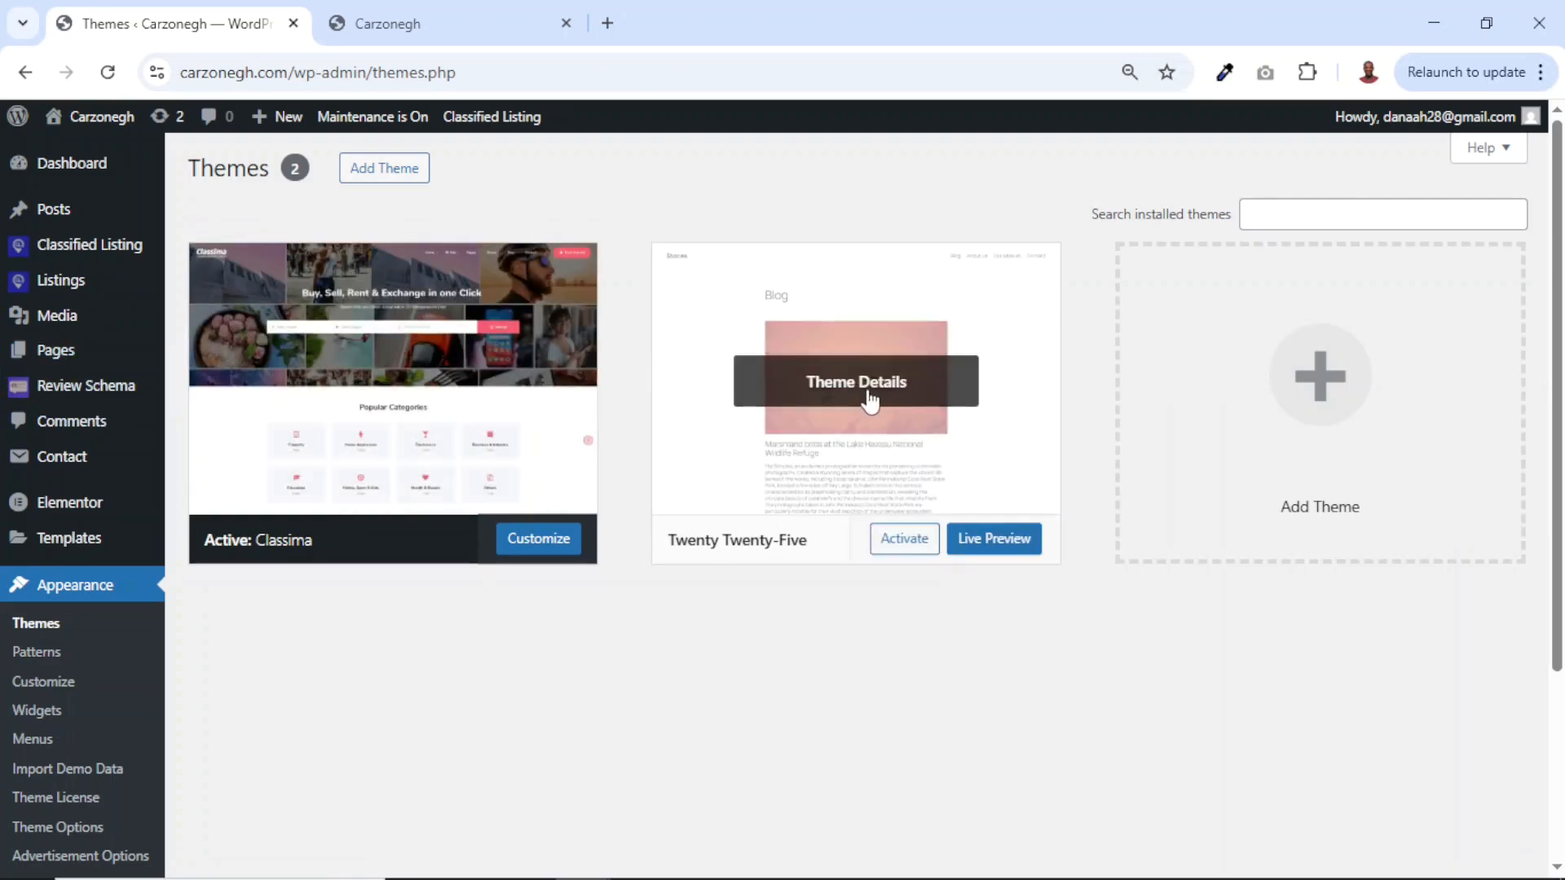
left_click(841, 397)
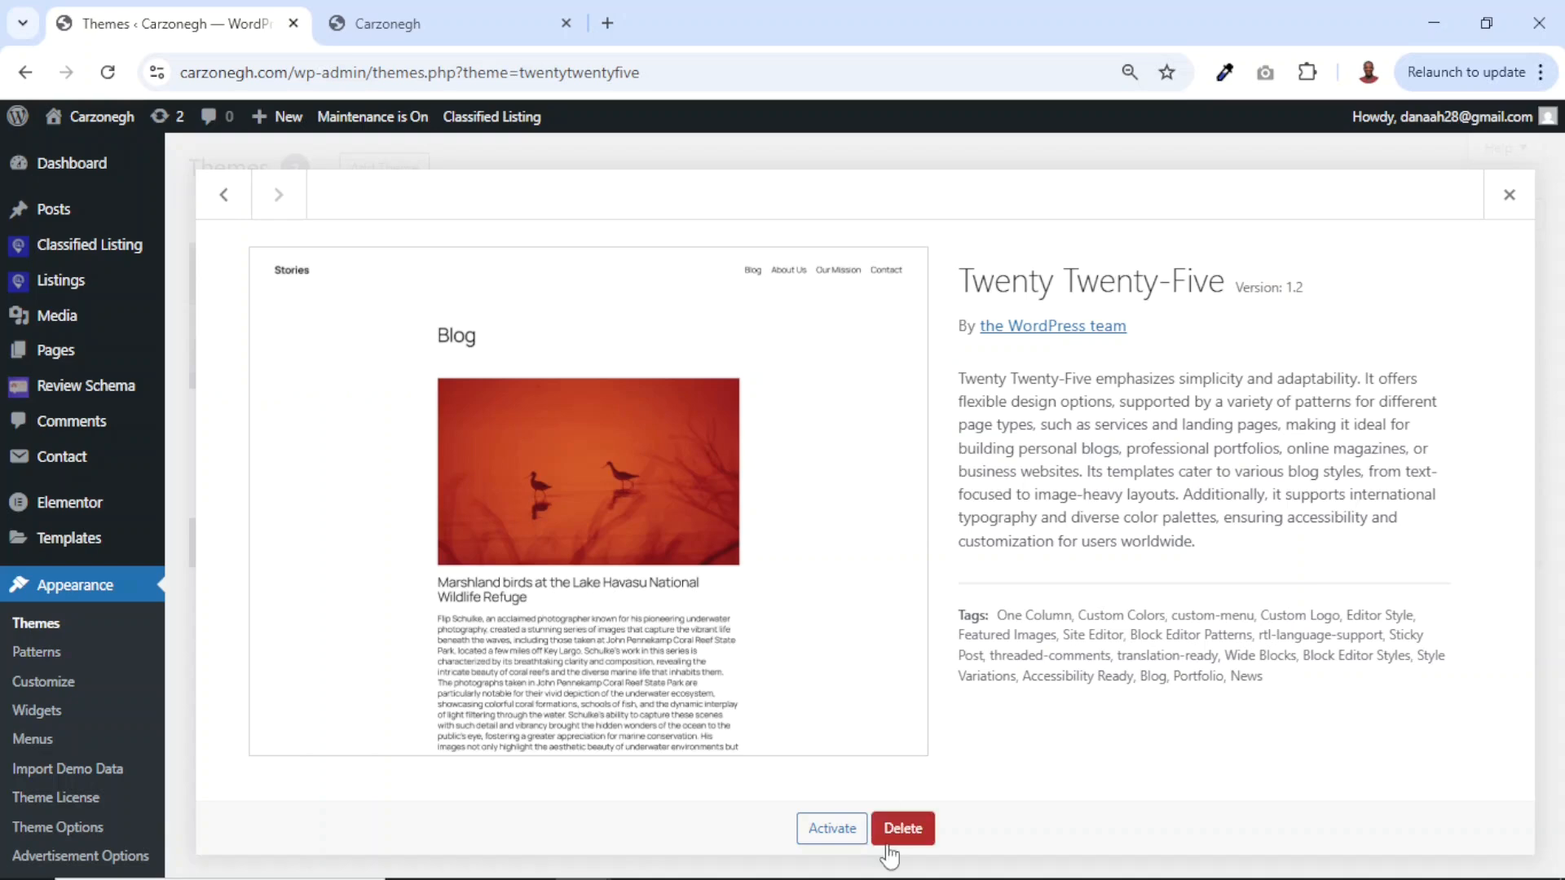
left_click(908, 834)
left_click(904, 259)
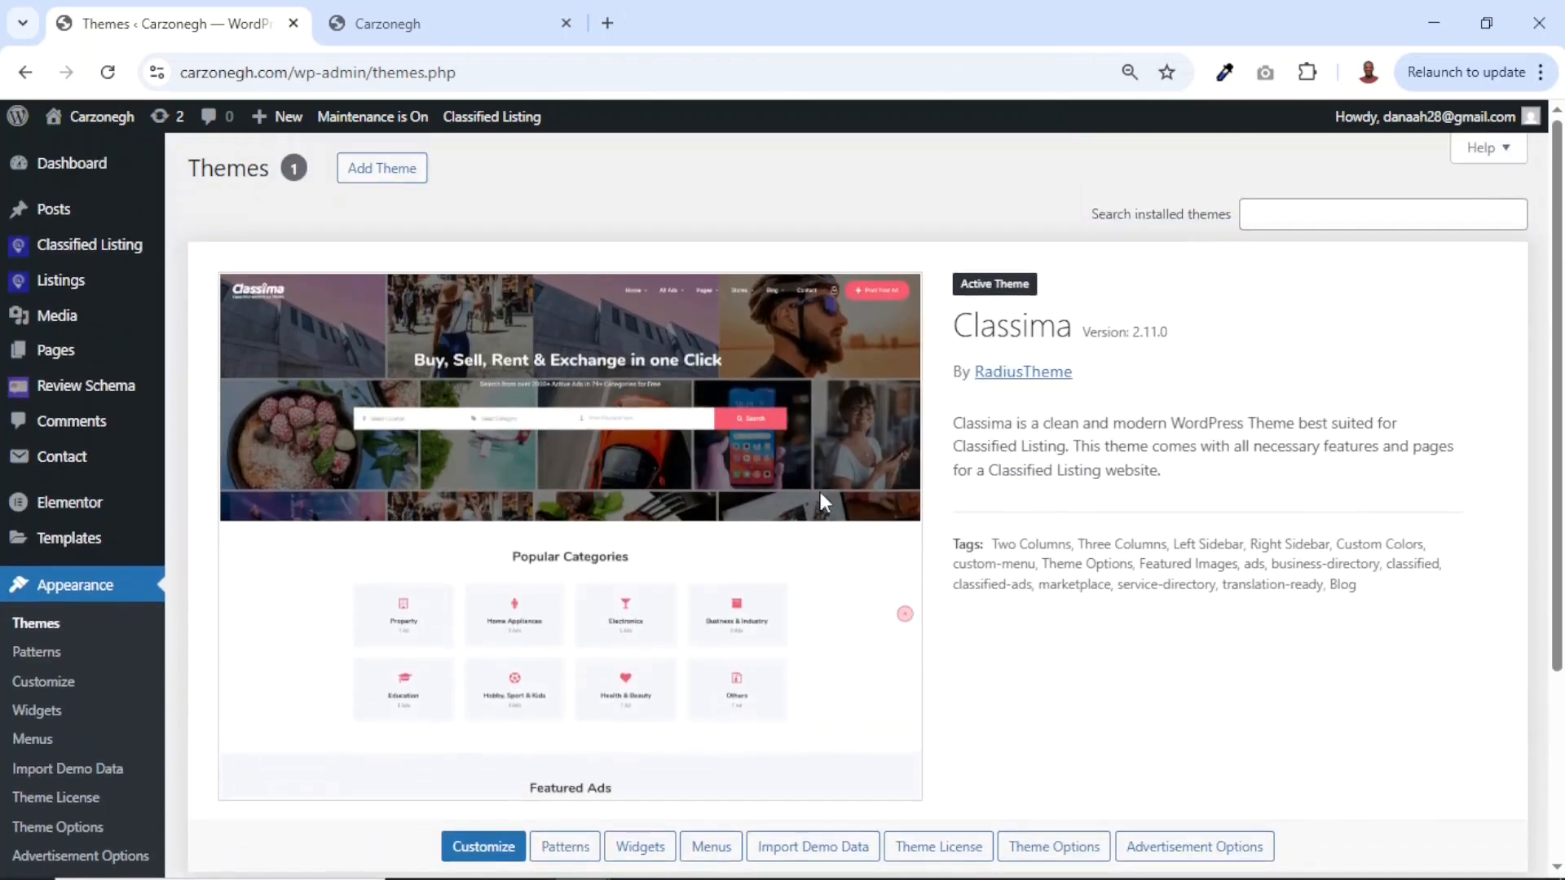
scroll(631, 567, "down", 2)
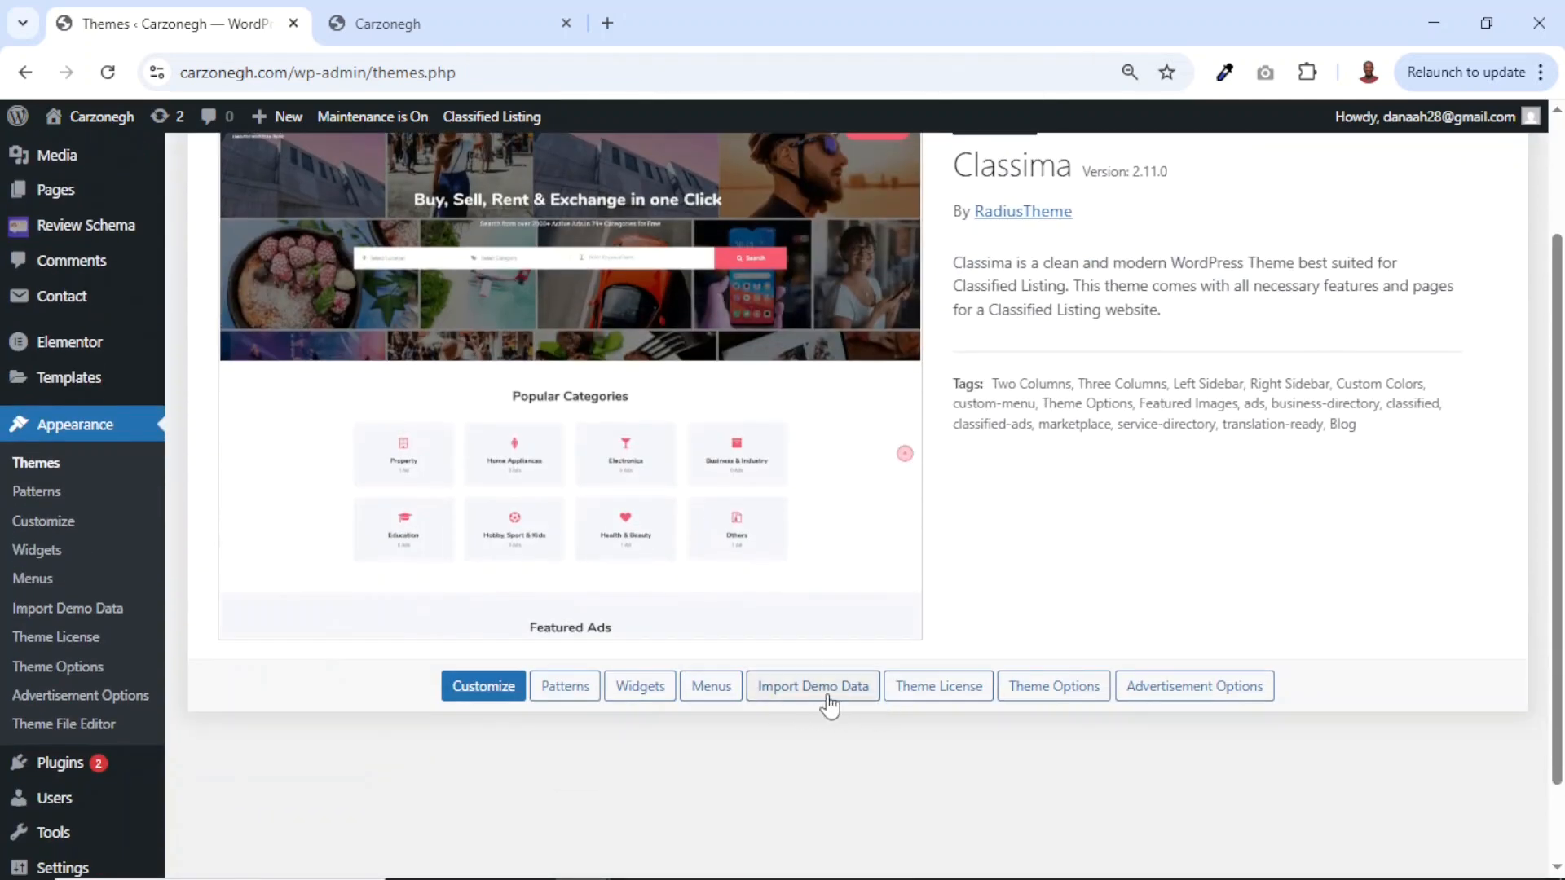
Open Classima's Import Demo Data page and browse the Home 1 through Home 12 demo cards.
left_click(806, 687)
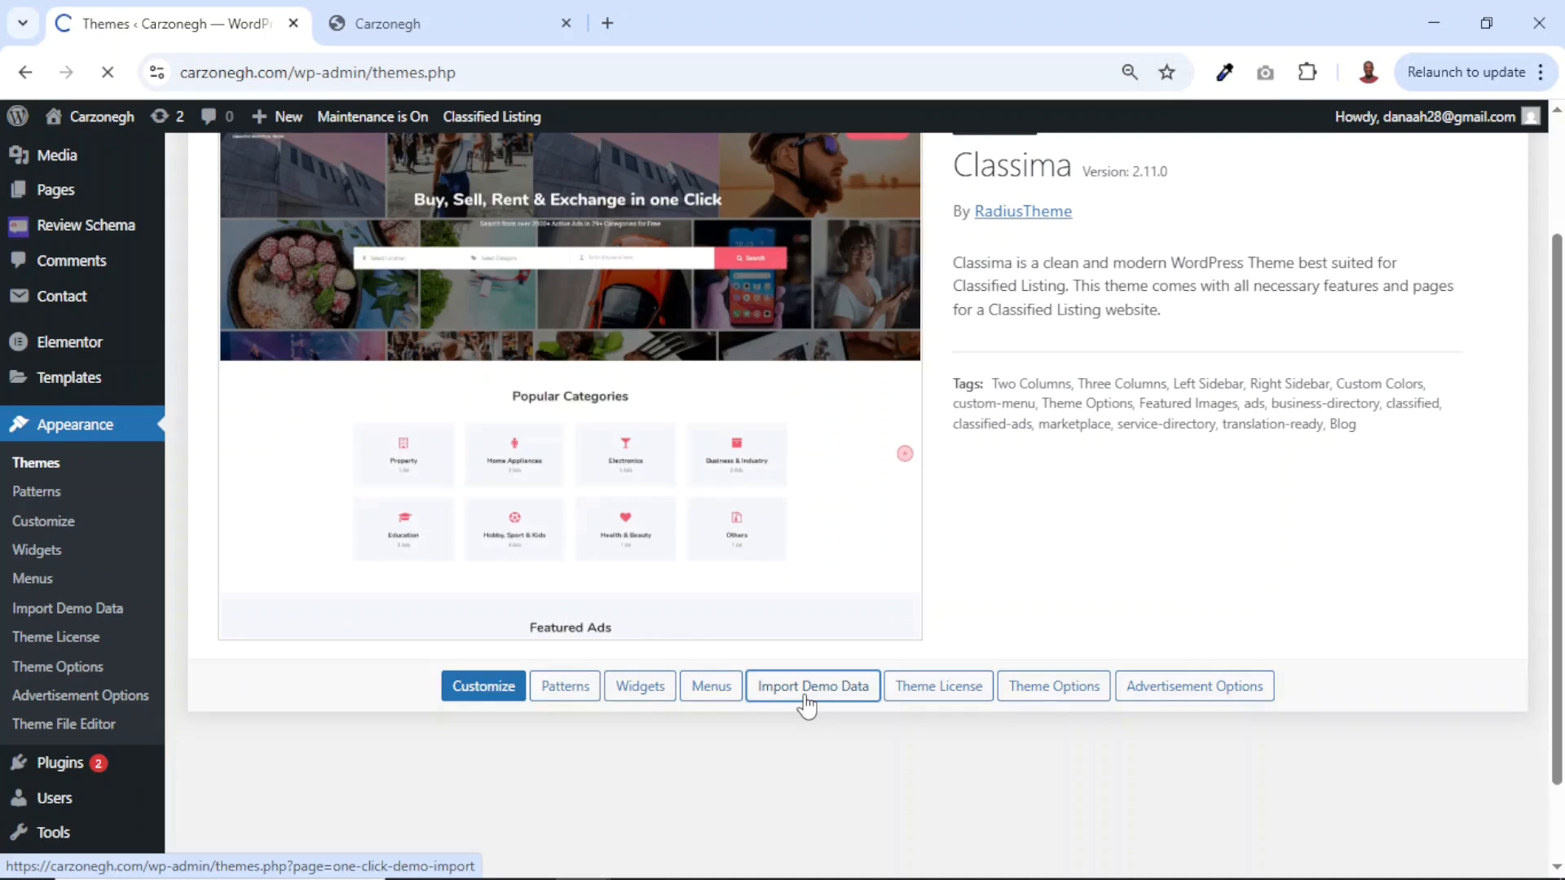
scroll(805, 700, "down", 10)
scroll(805, 702, "down", 5)
scroll(806, 702, "up", 12)
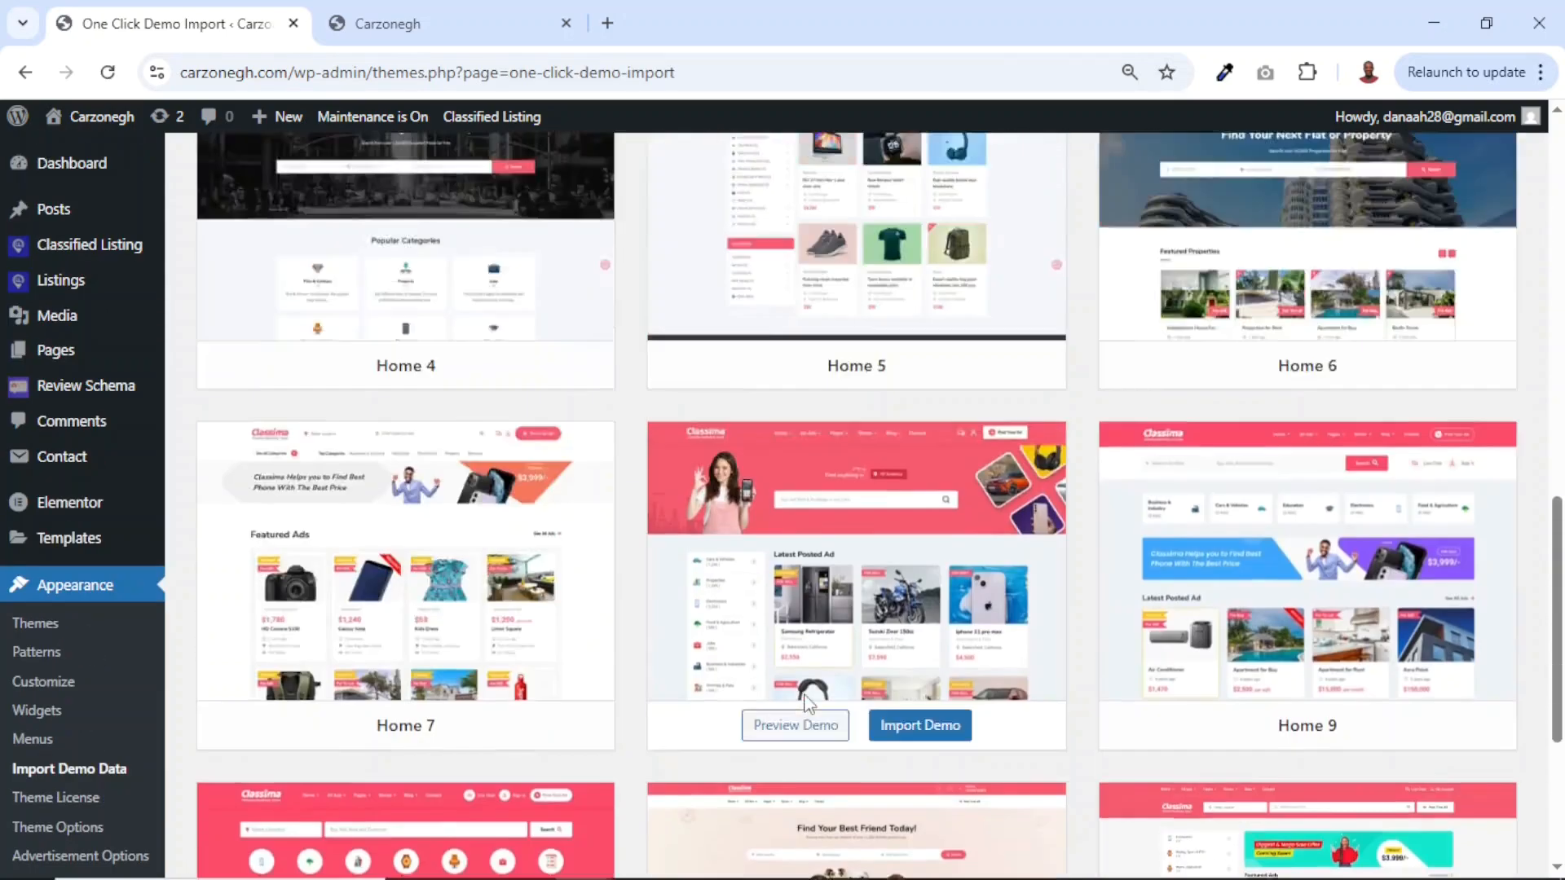
scroll(807, 703, "down", 12)
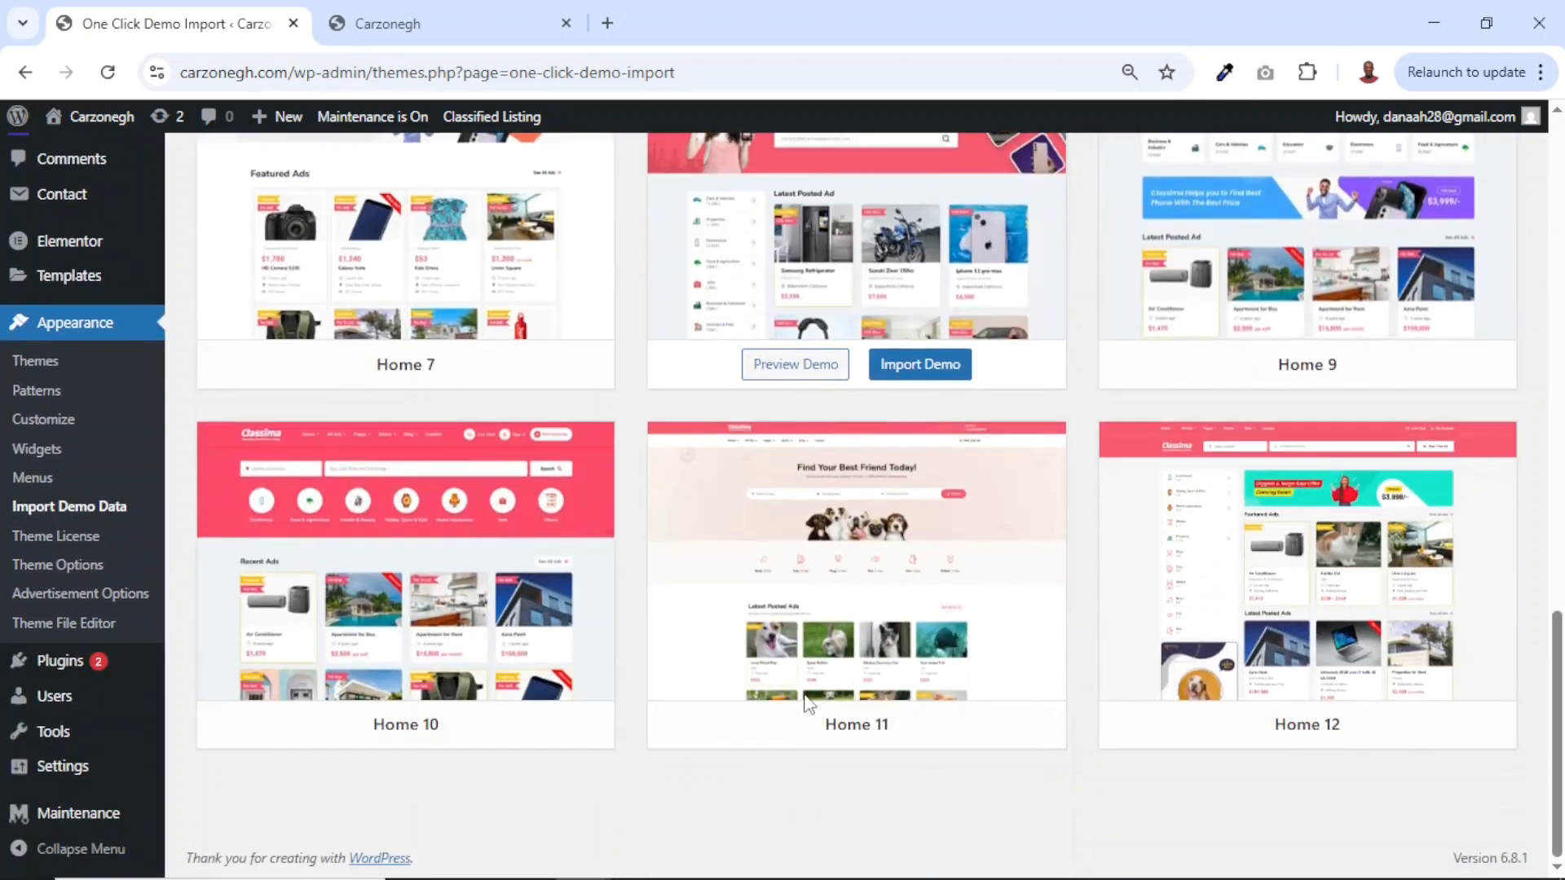
scroll(807, 703, "up", 13)
scroll(805, 702, "down", 11)
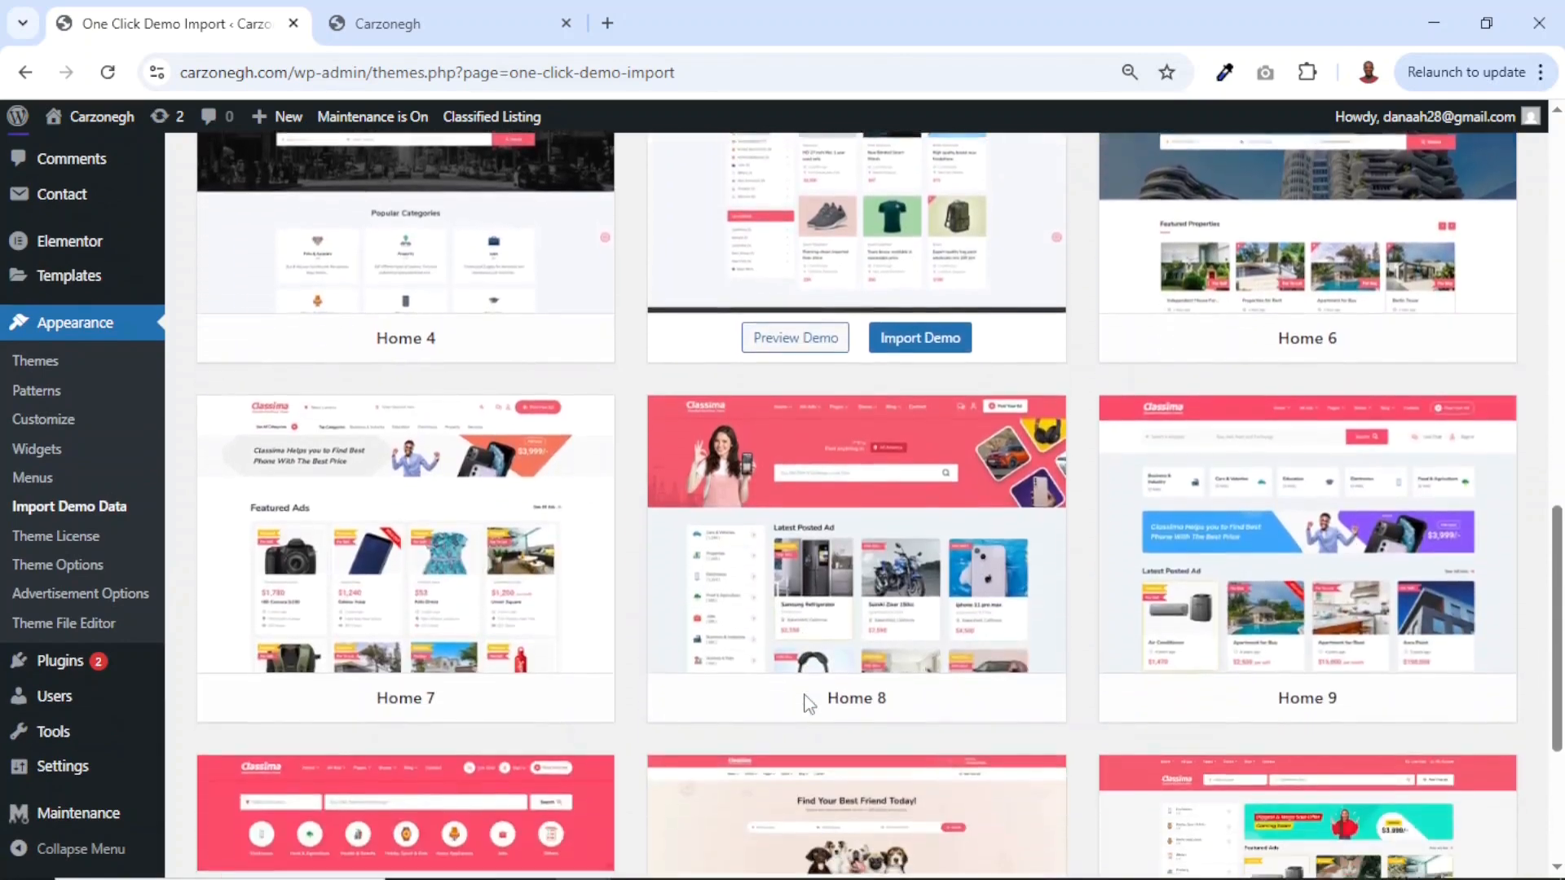
scroll(807, 702, "down", 1)
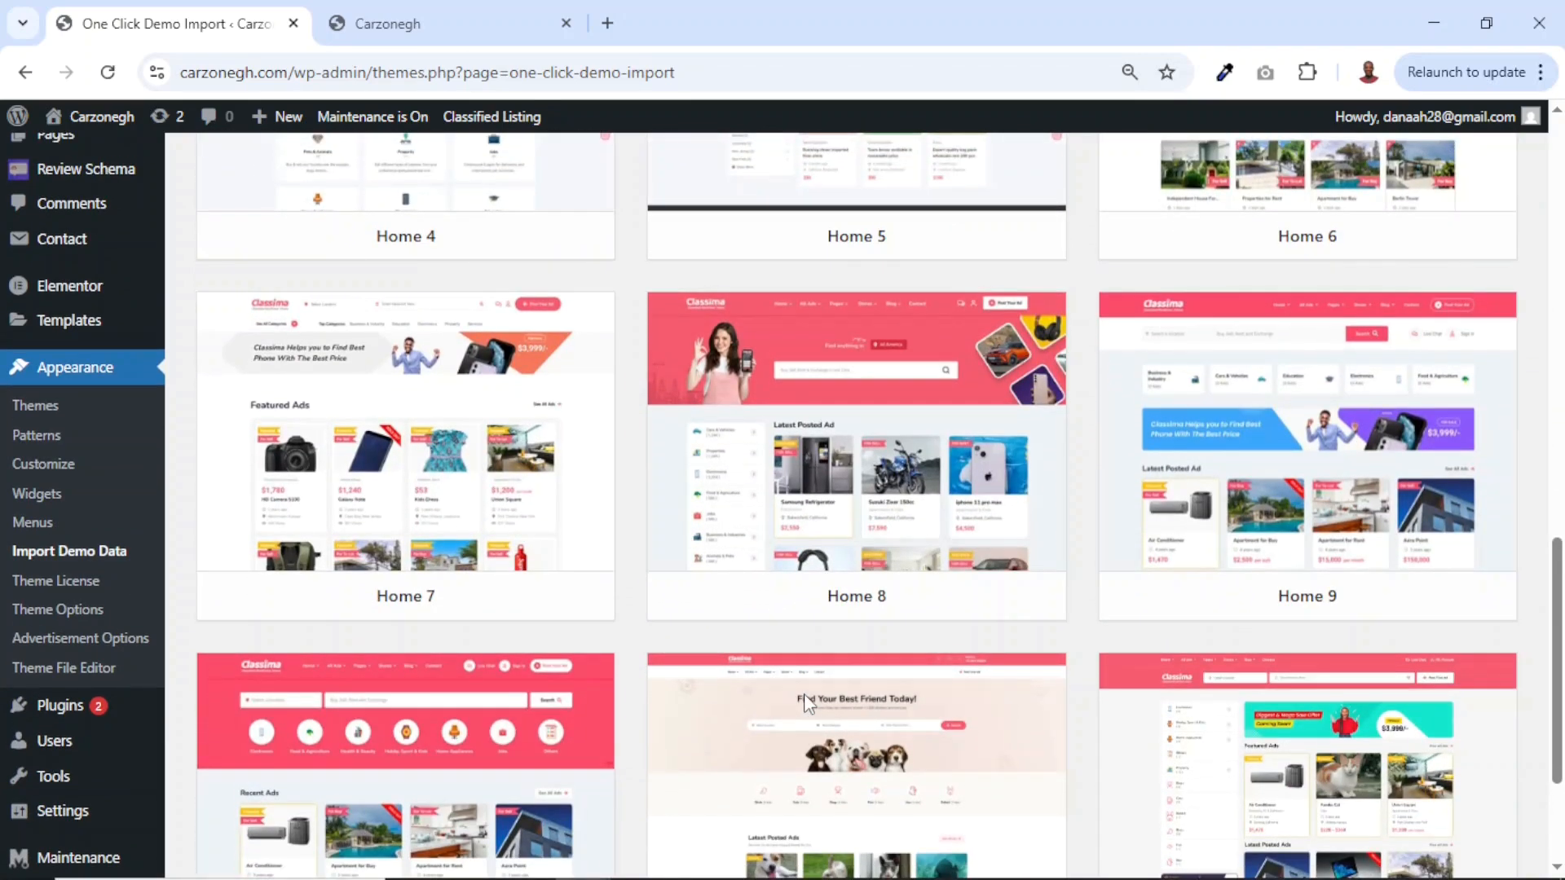
scroll(803, 693, "up", 6)
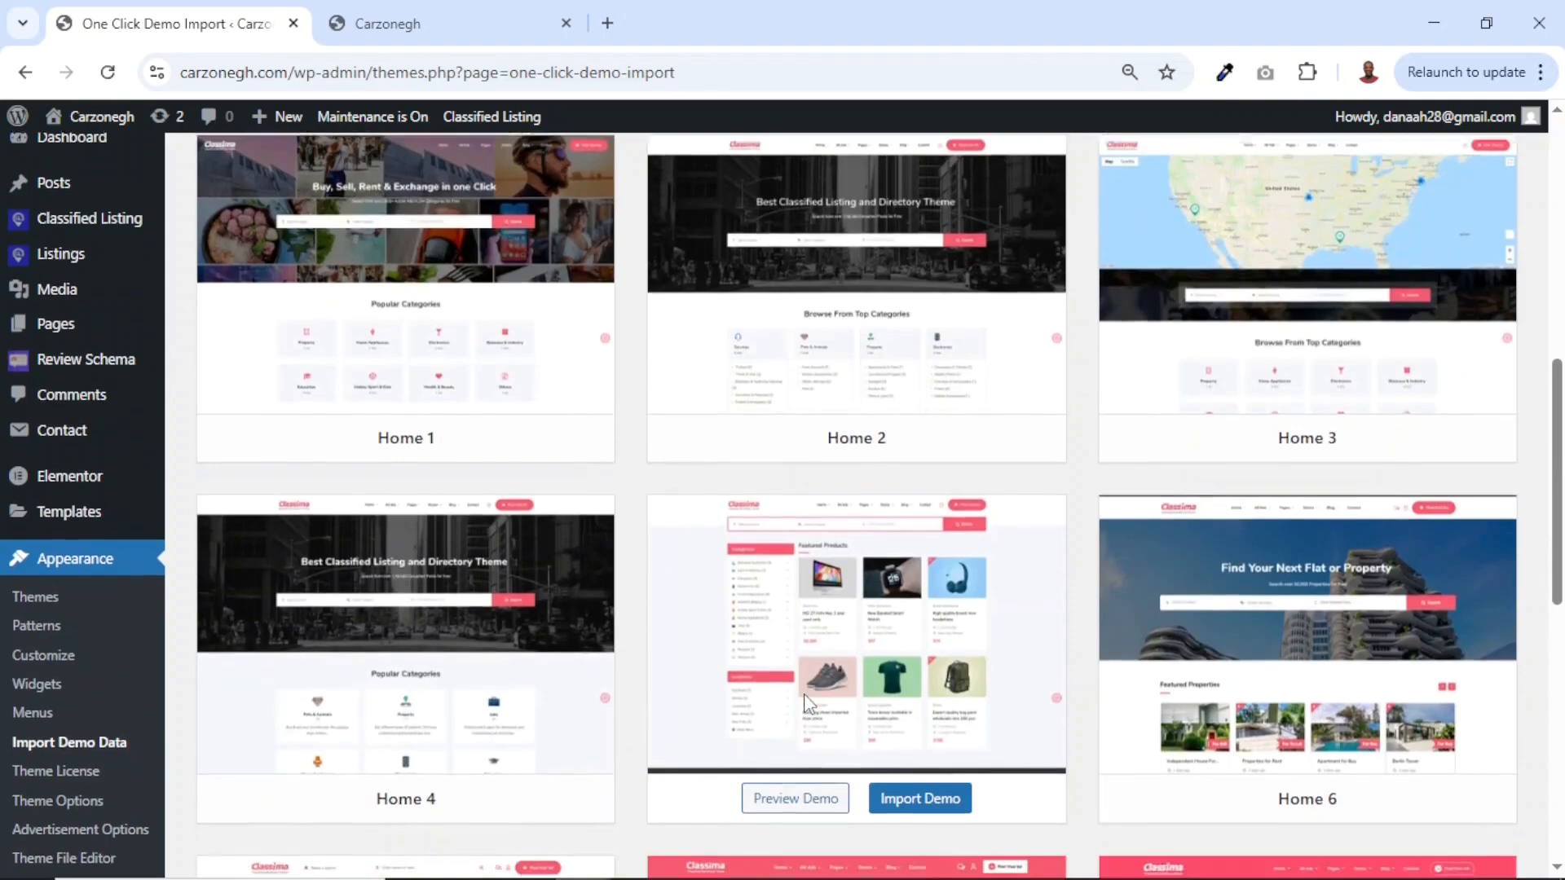
scroll(803, 693, "up", 2)
scroll(689, 587, "down", 5)
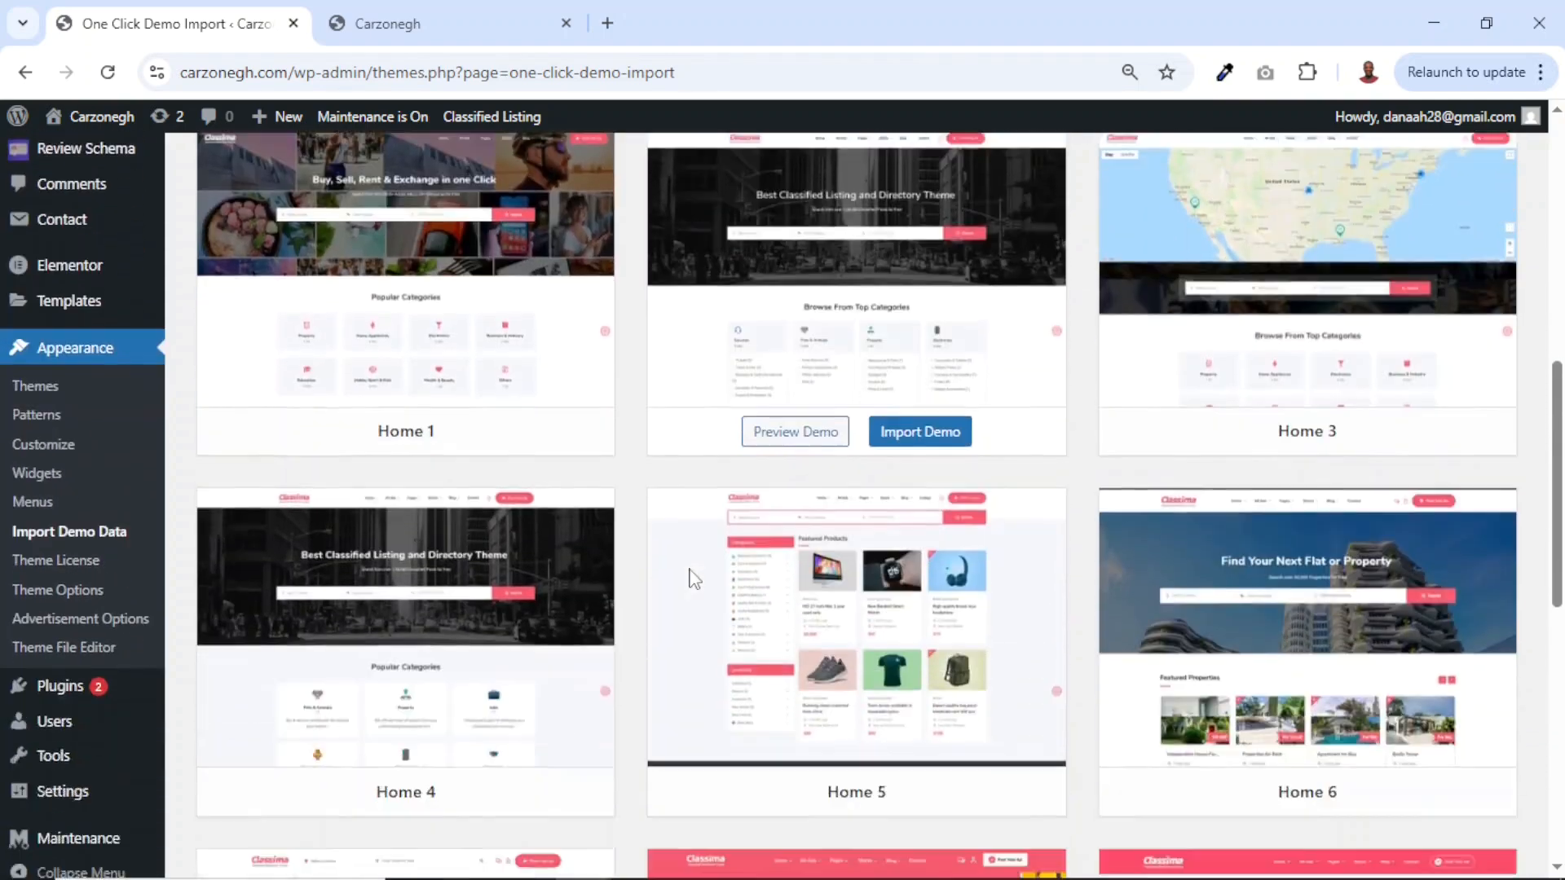
scroll(1187, 454, "up", 9)
scroll(1185, 446, "down", 9)
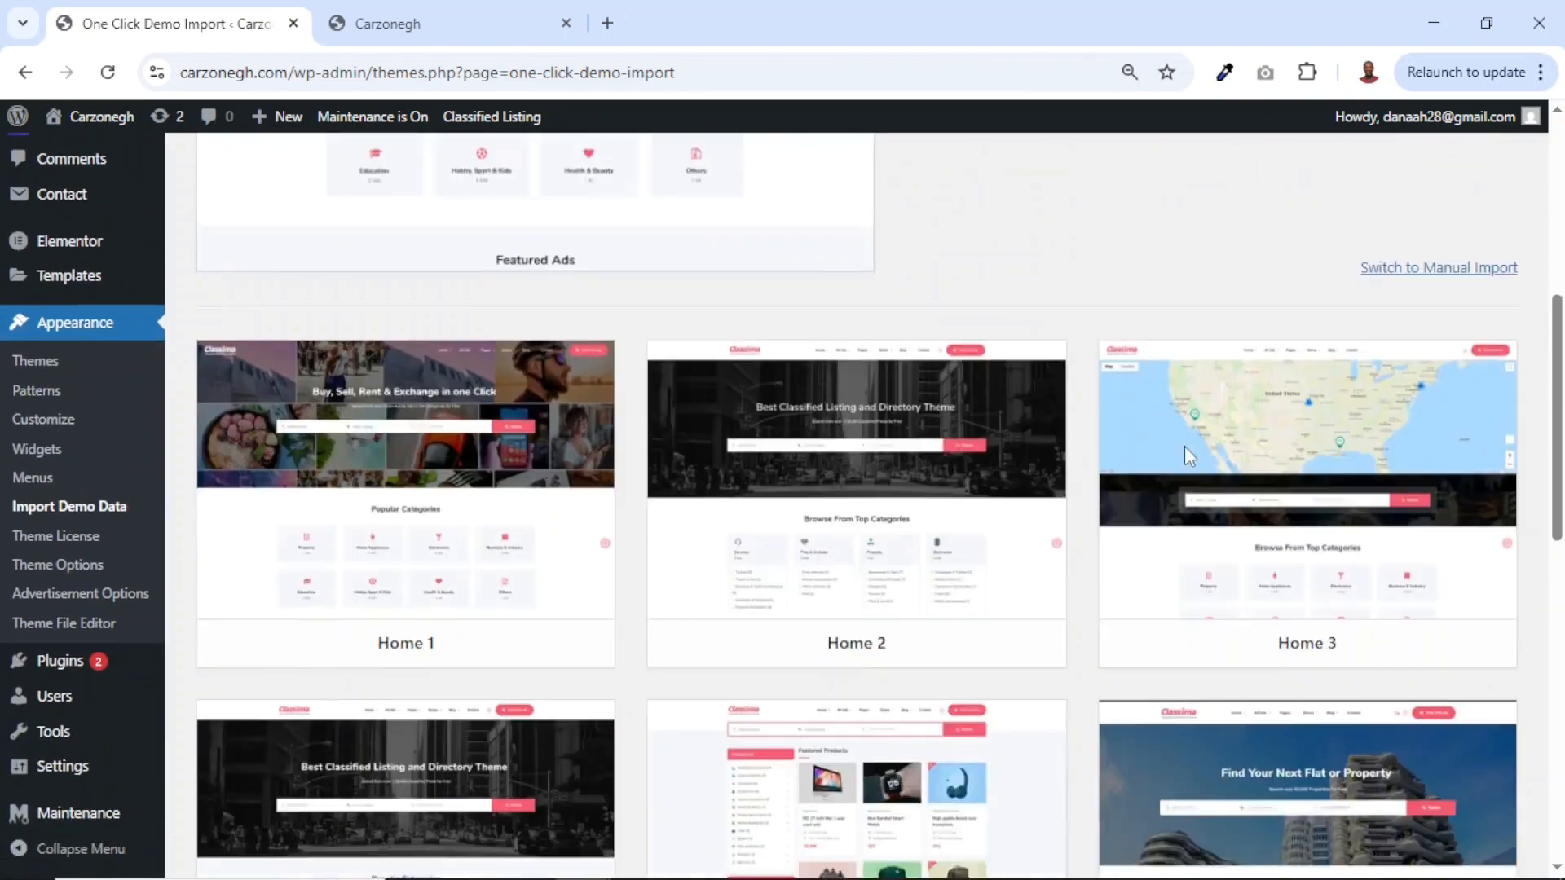
scroll(1188, 457, "down", 10)
scroll(1189, 455, "up", 4)
scroll(1188, 455, "down", 4)
scroll(1187, 454, "up", 12)
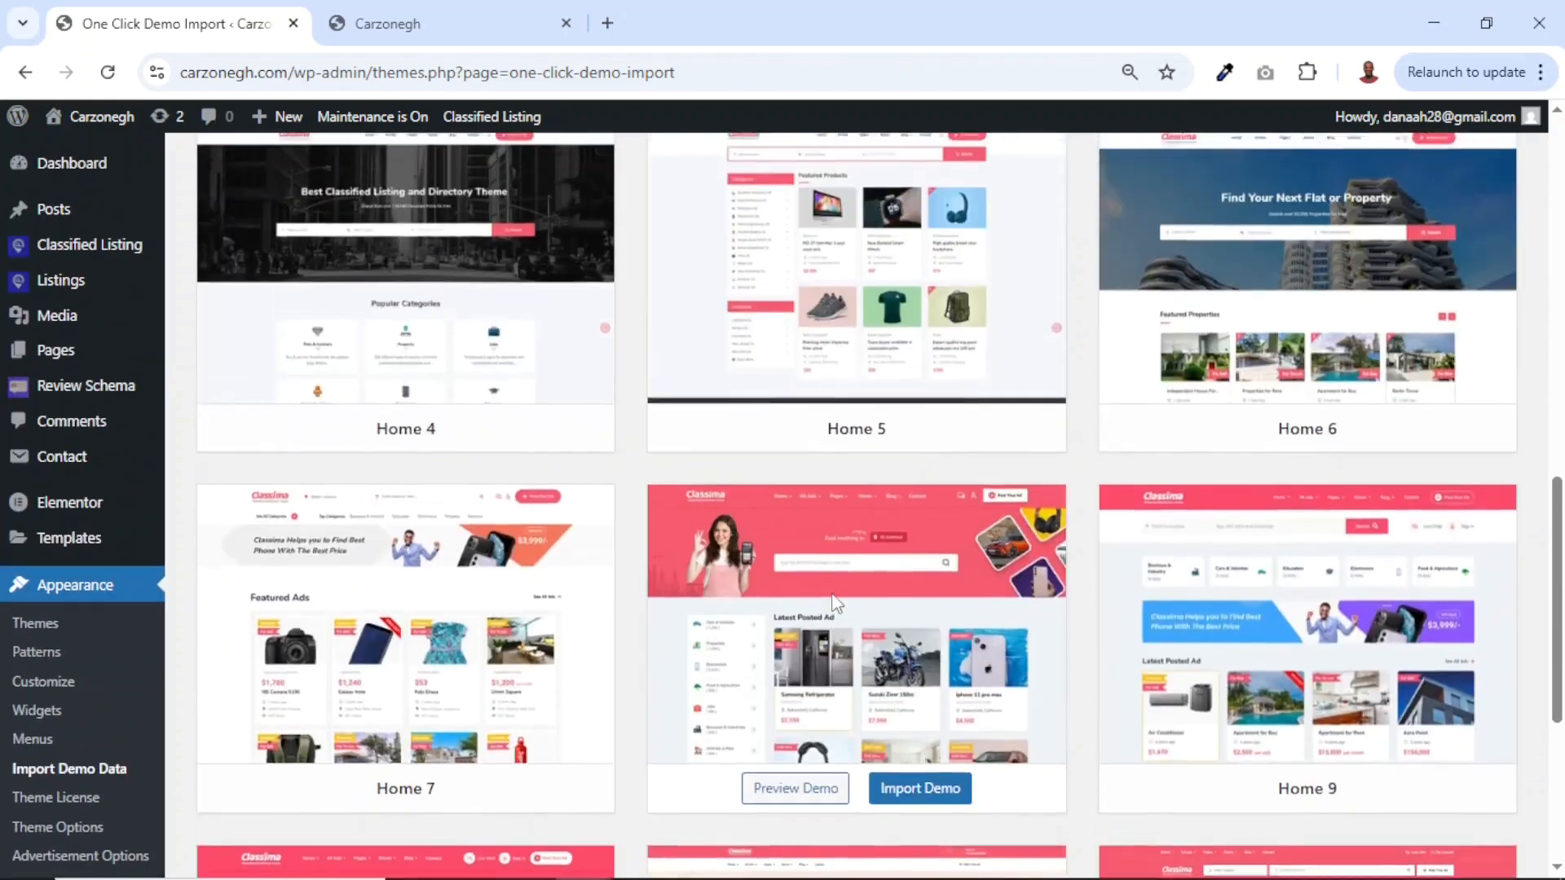
scroll(833, 603, "down", 1)
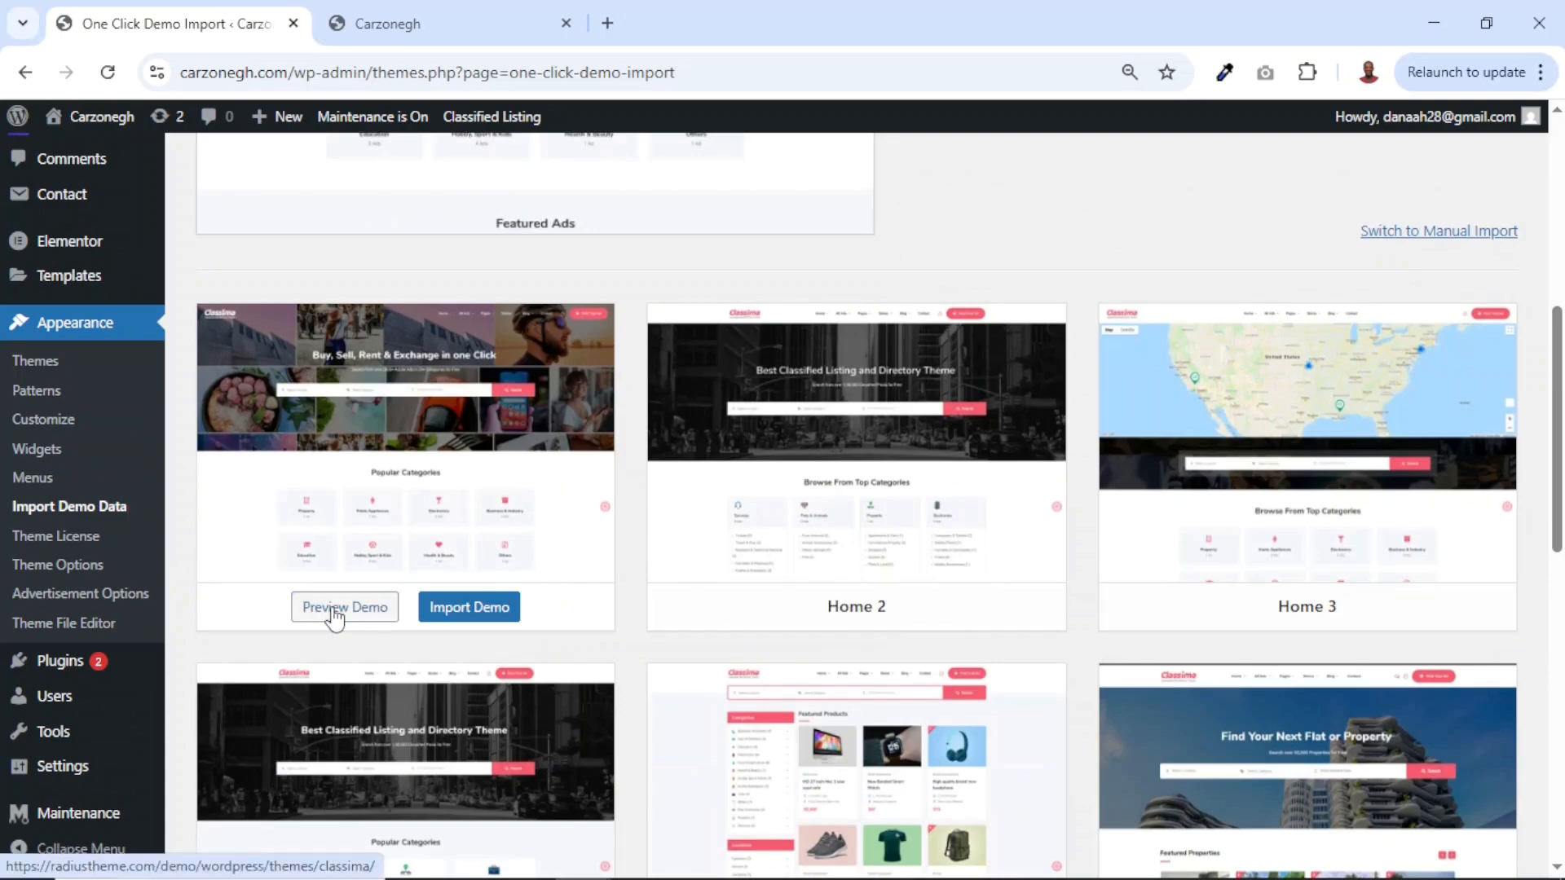
Preview the Home 1 and Home 2 demos on radiustheme.com, then close that preview tab.
left_click(334, 611)
scroll(840, 508, "down", 20)
scroll(841, 505, "down", 15)
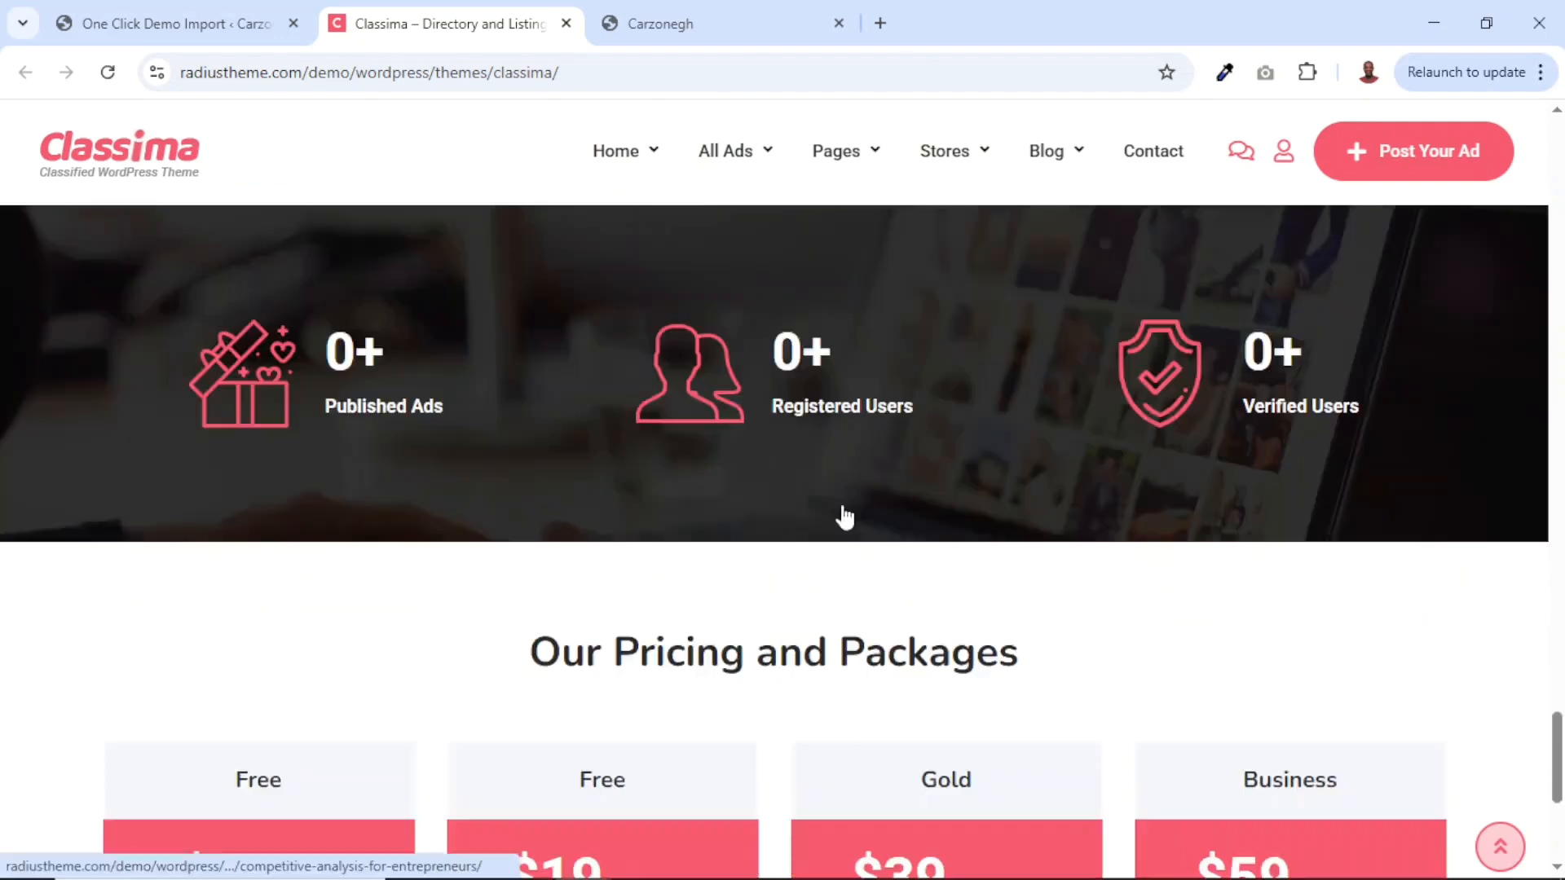
scroll(838, 512, "up", 20)
mouse_move(639, 163)
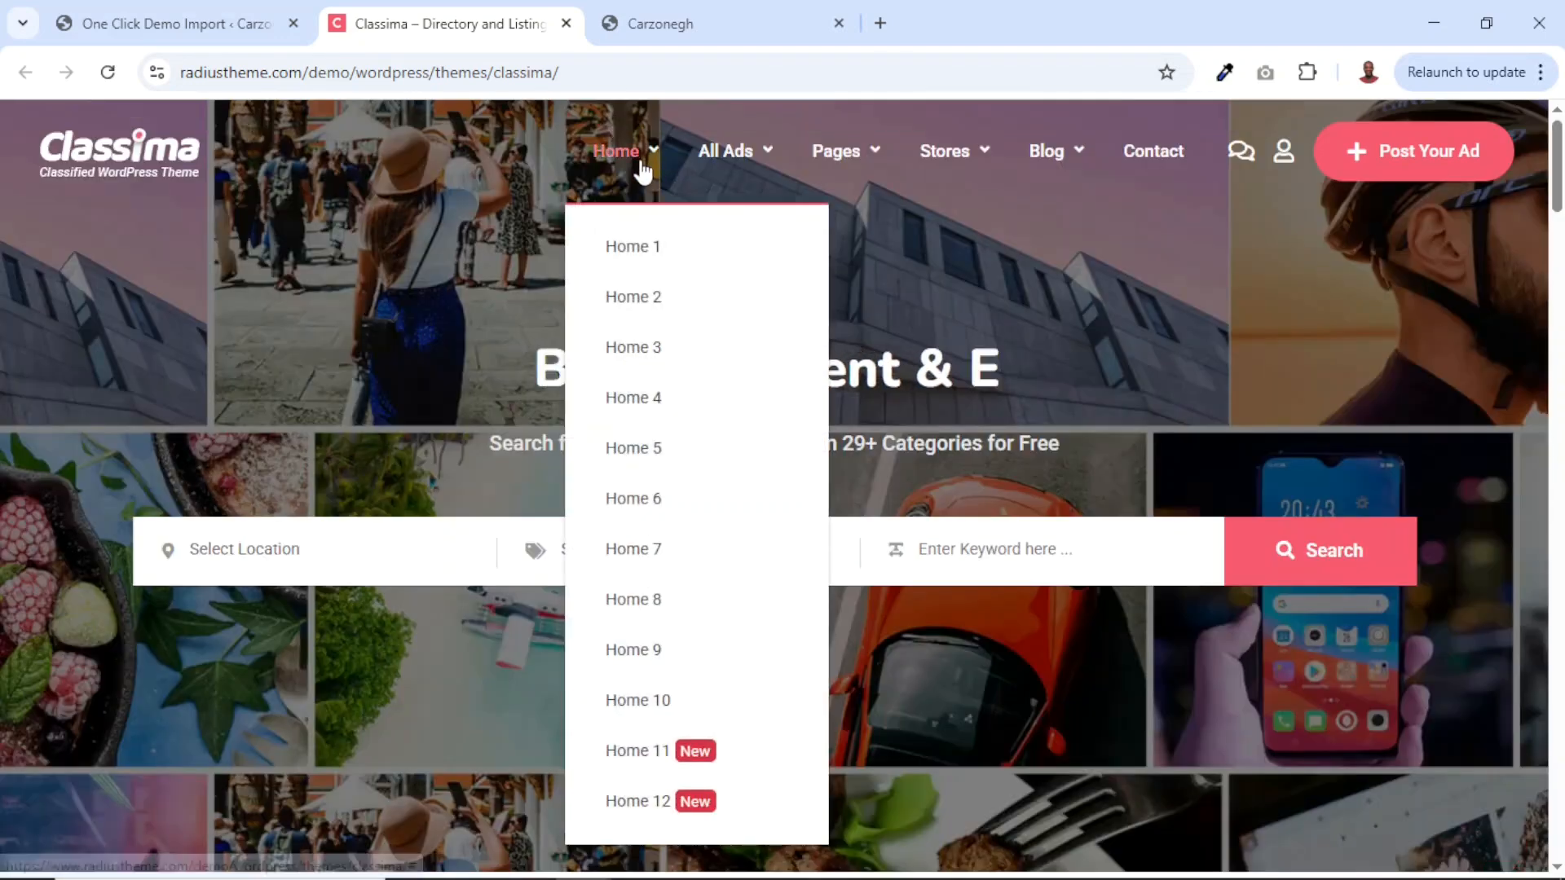
left_click(642, 300)
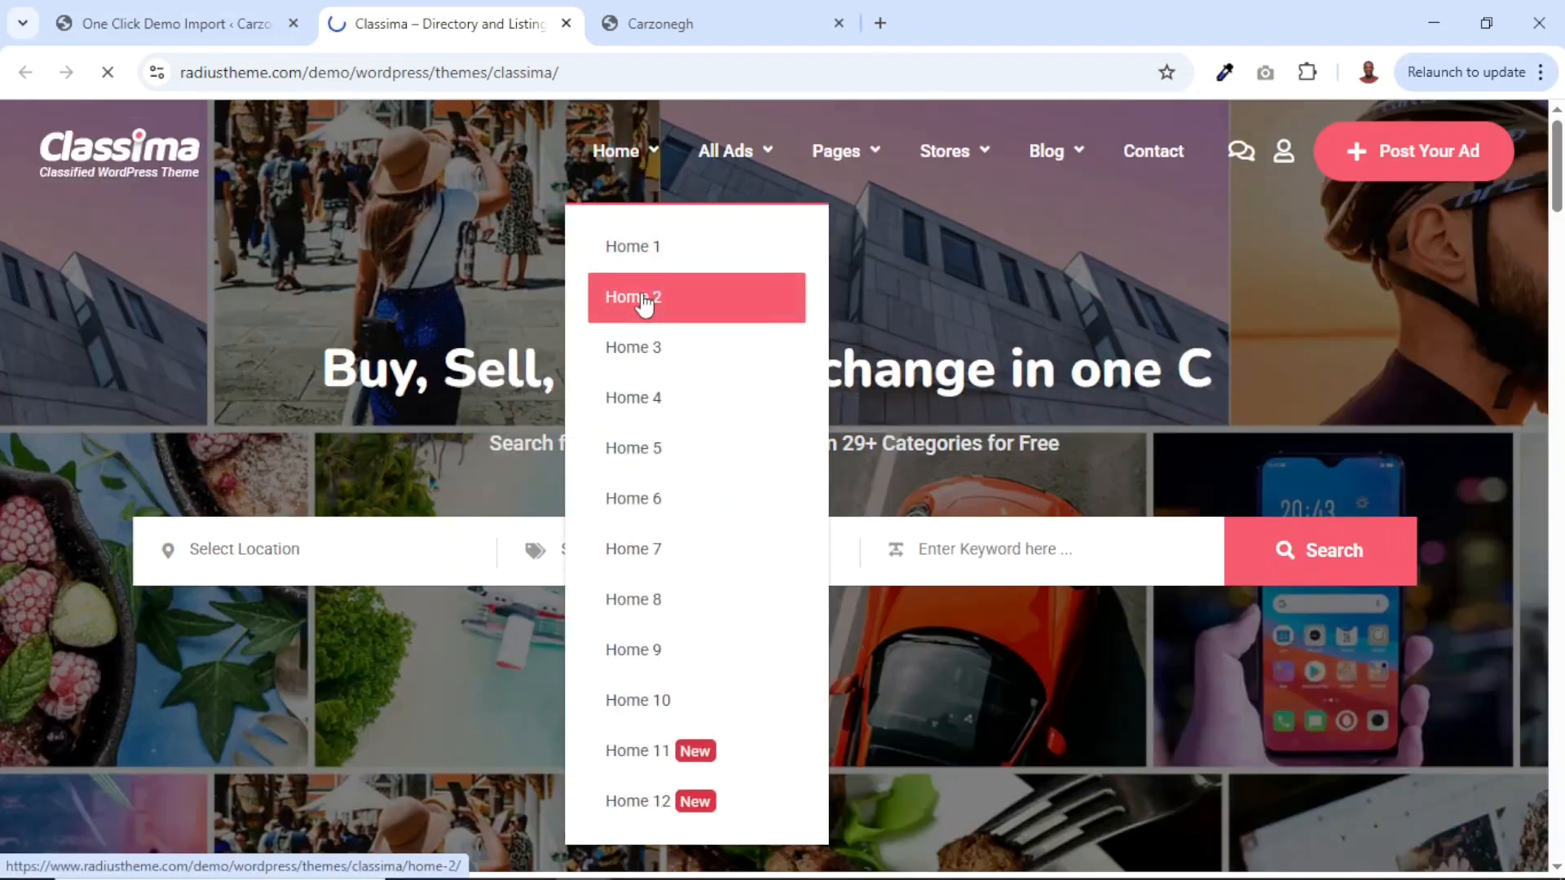
scroll(944, 640, "down", 20)
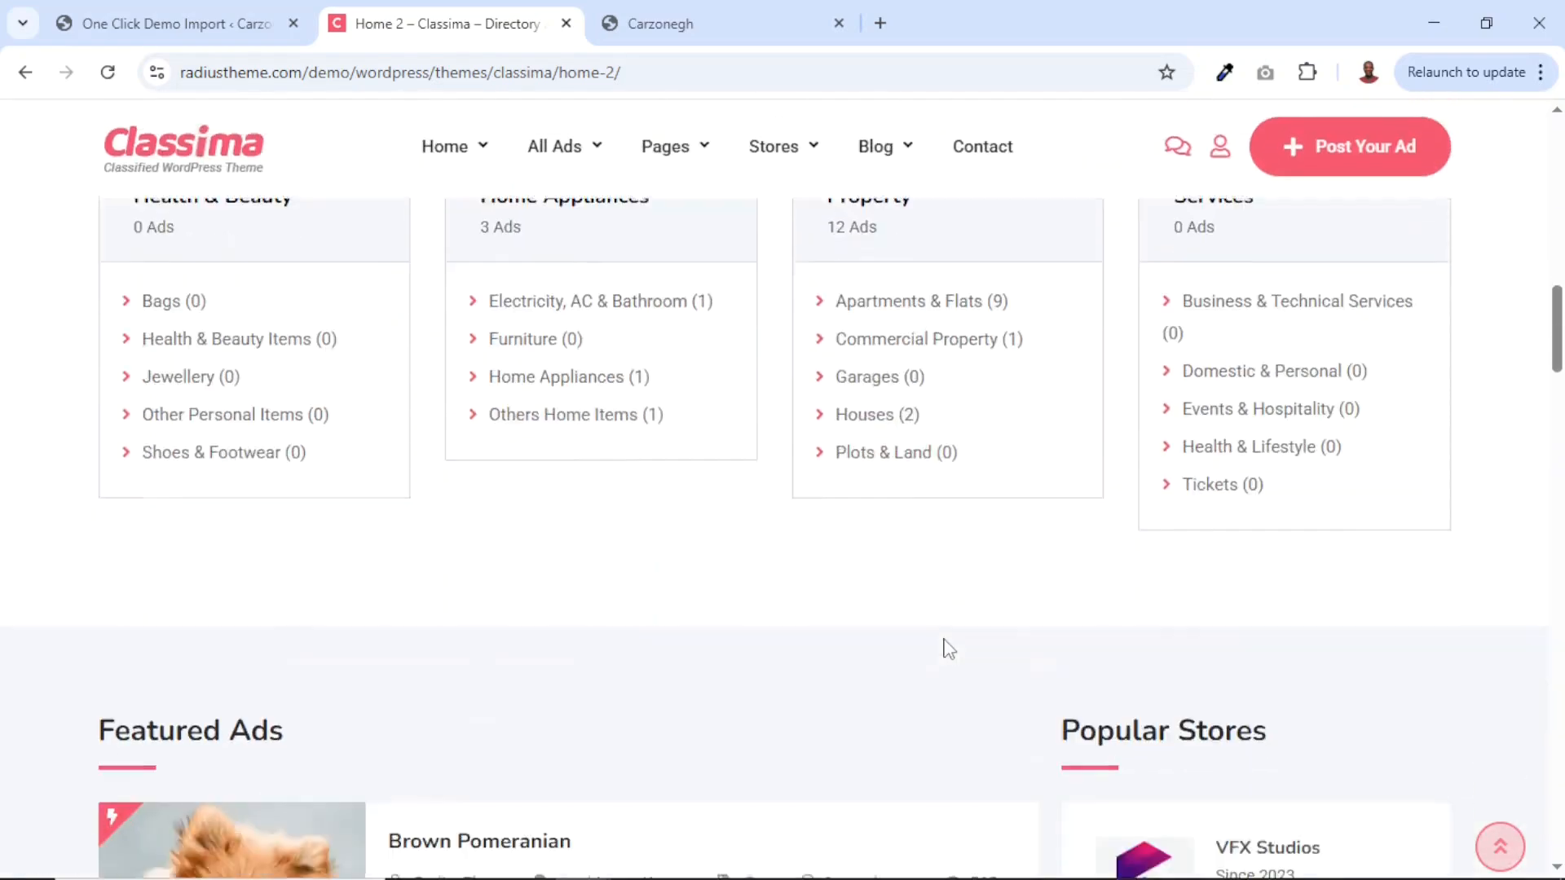
scroll(943, 640, "up", 10)
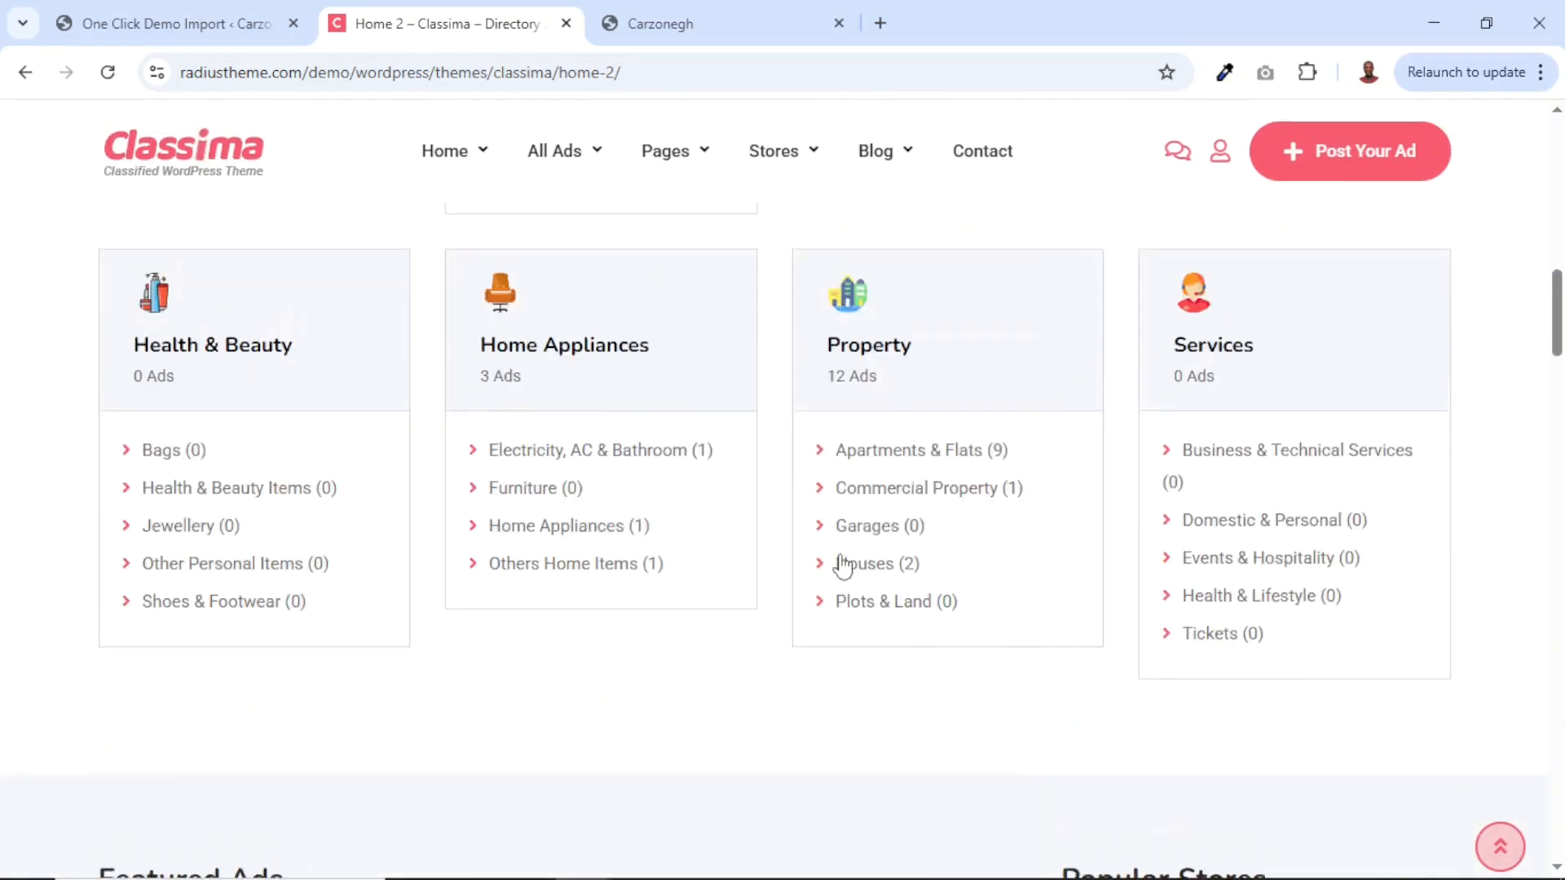
left_click(565, 23)
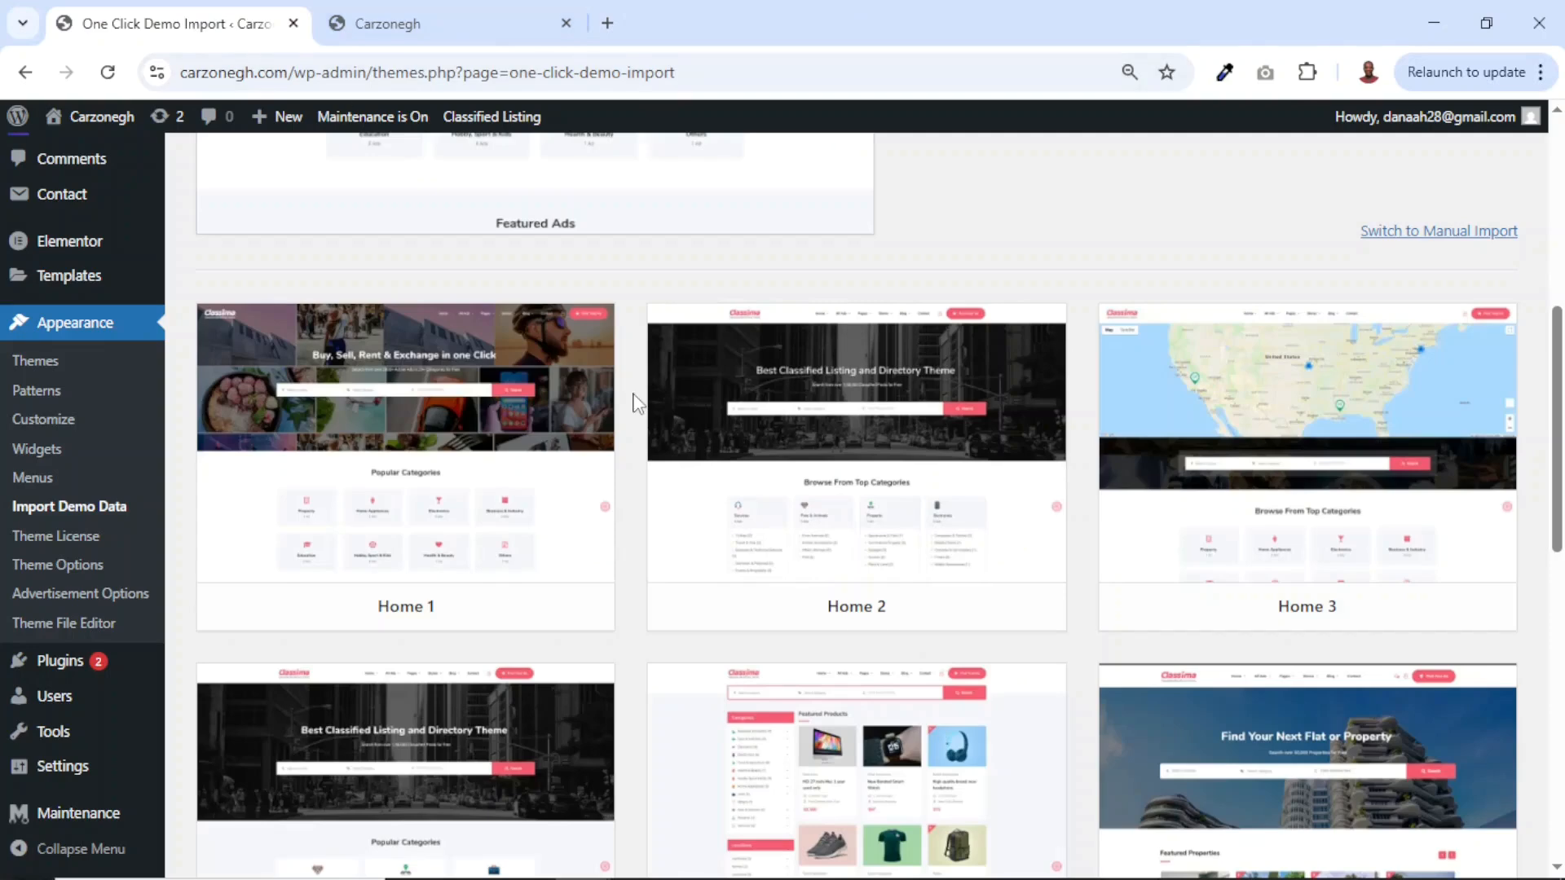
Import the Classima Home 6 demo content until 'Import Complete!' appears, then go to the Carzonegh tab.
scroll(1201, 700, "down", 5)
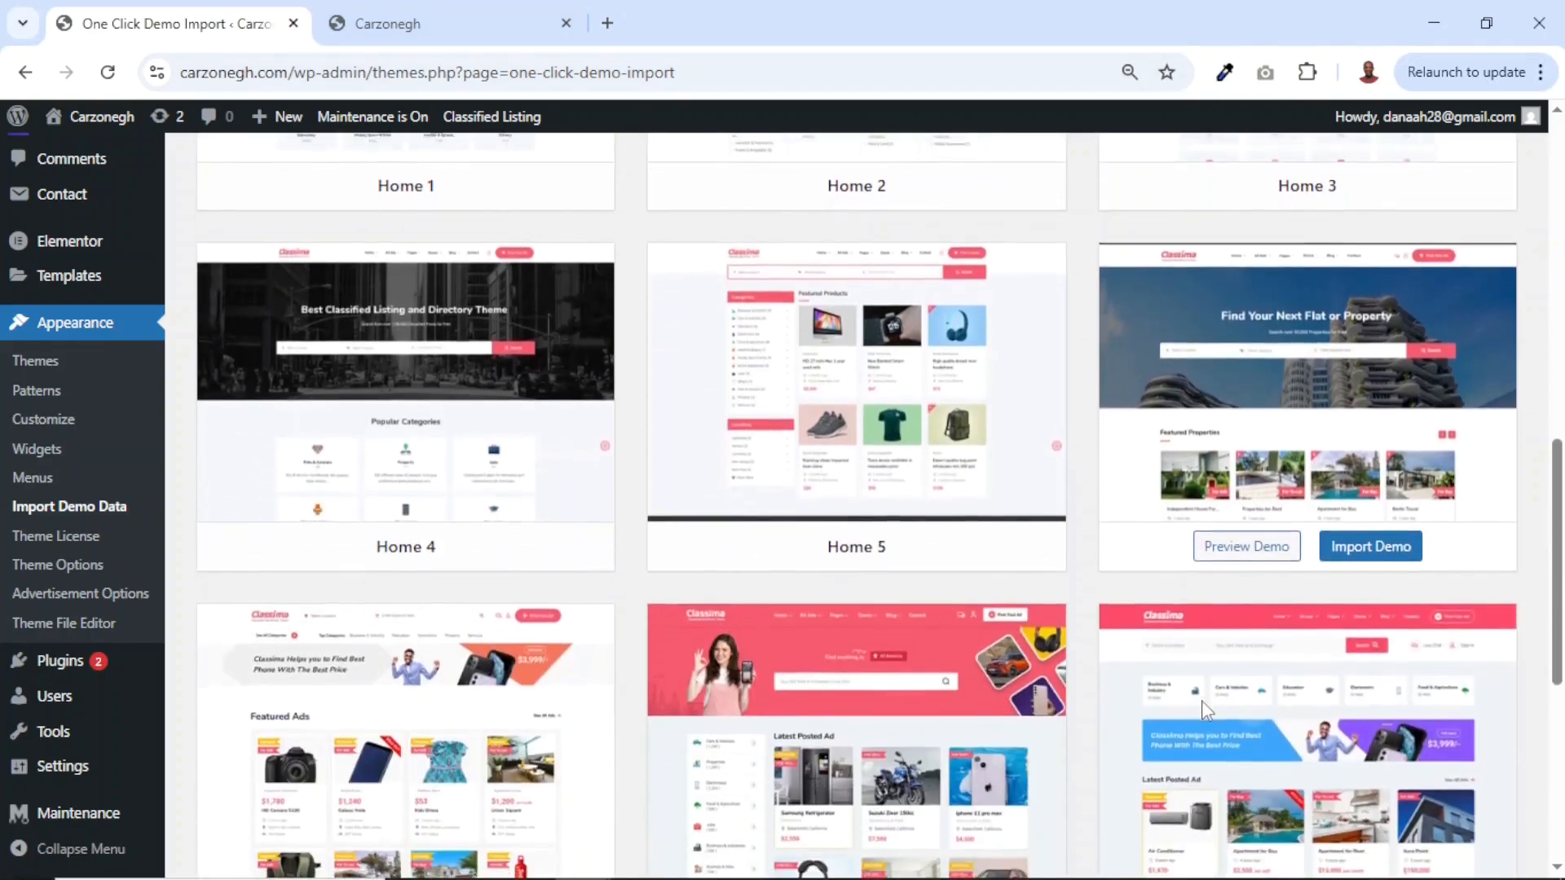
scroll(1202, 701, "down", 3)
scroll(1415, 261, "up", 1)
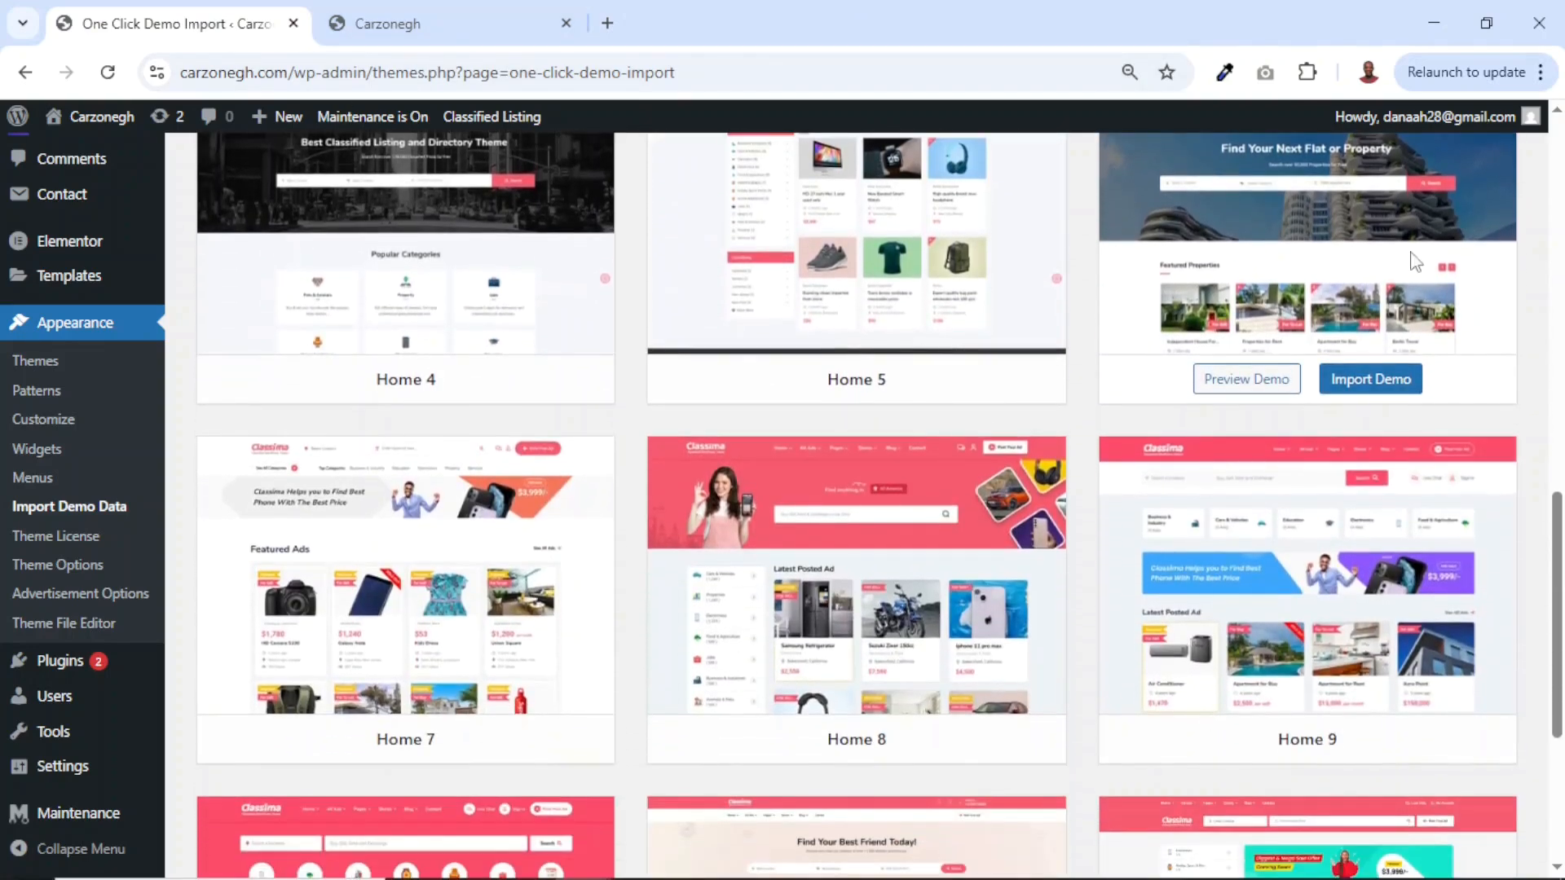
left_click(1374, 388)
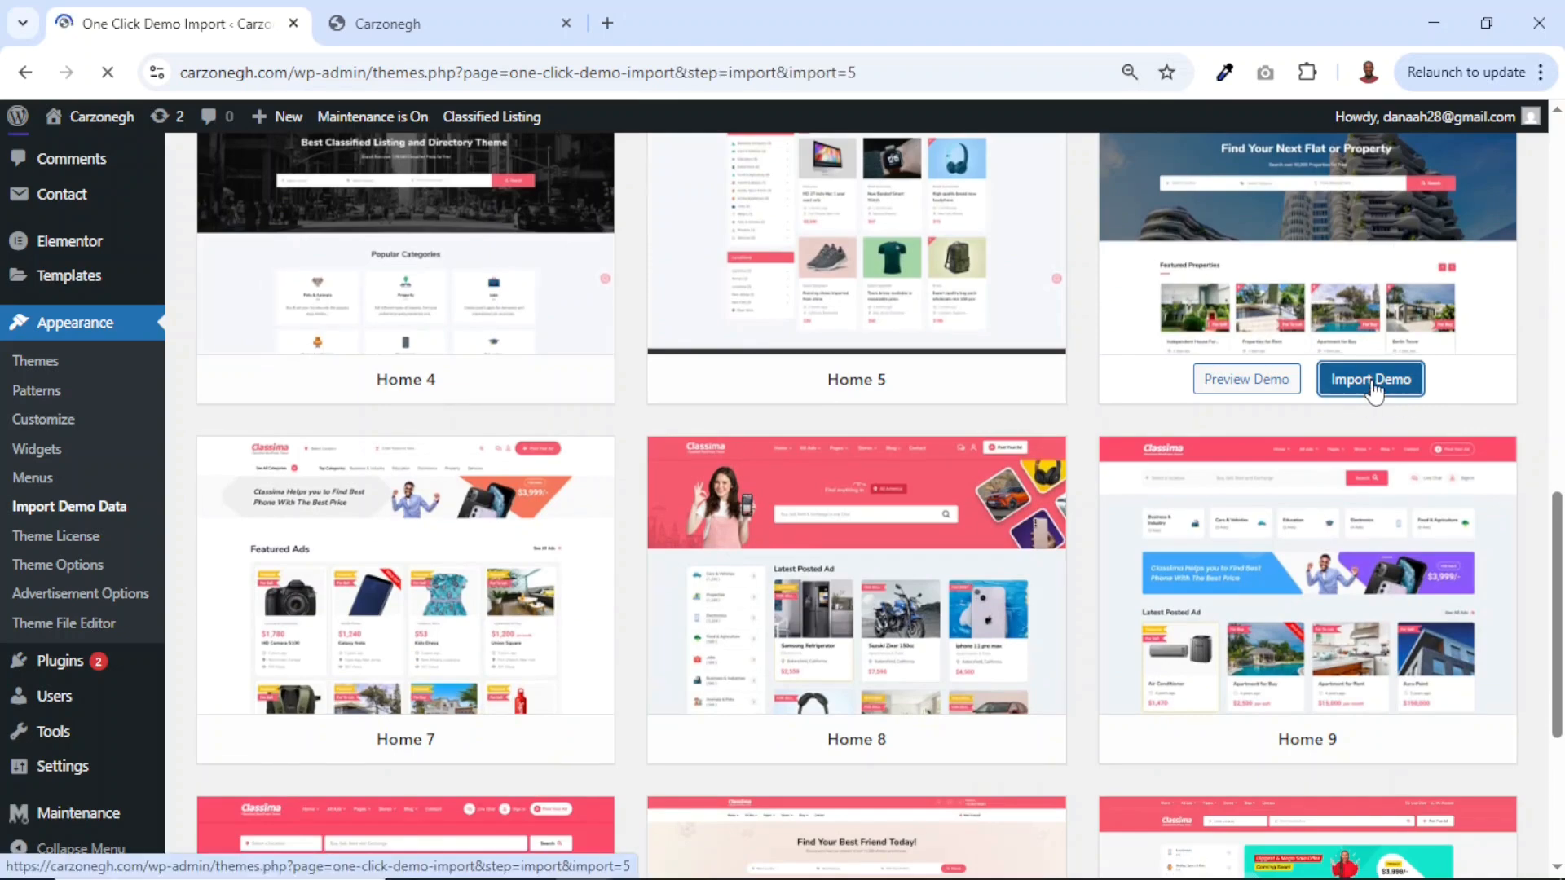
scroll(857, 545, "down", 3)
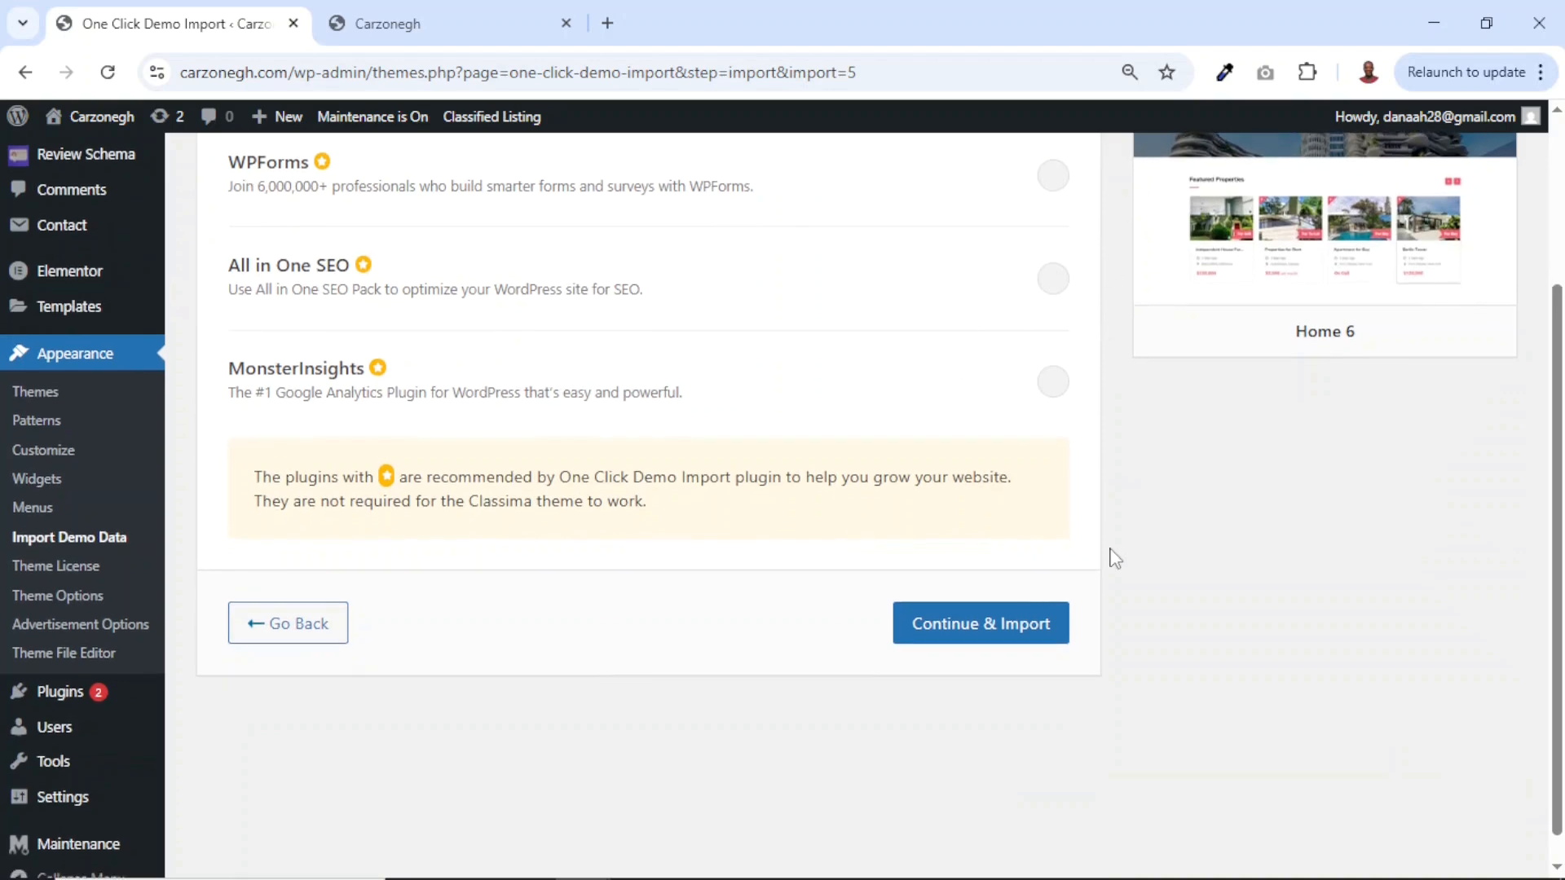
left_click(972, 643)
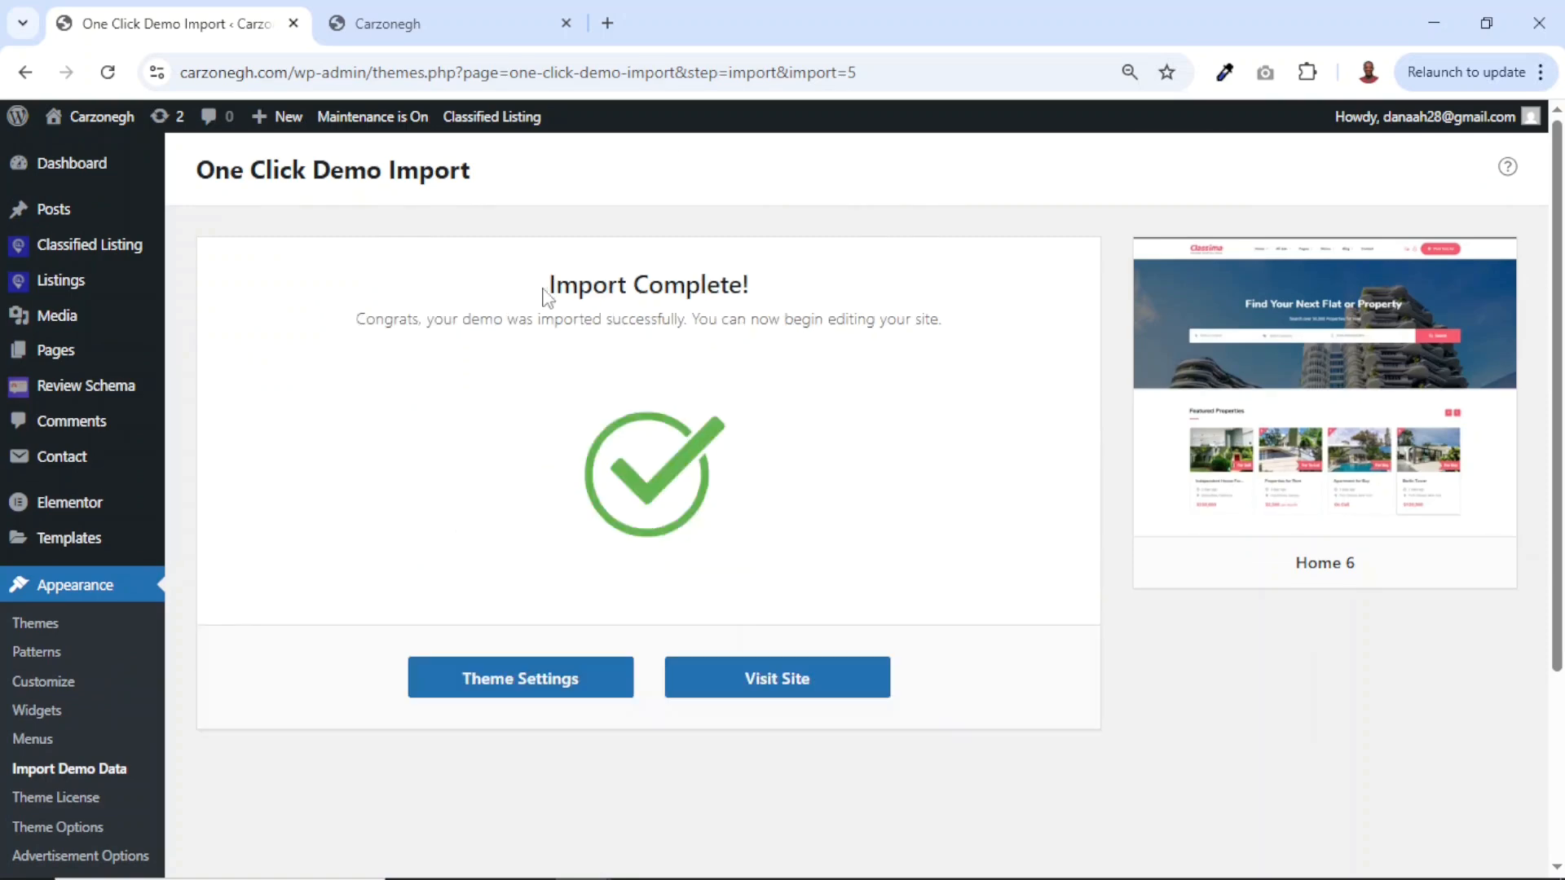
left_click_drag(552, 284, 797, 302)
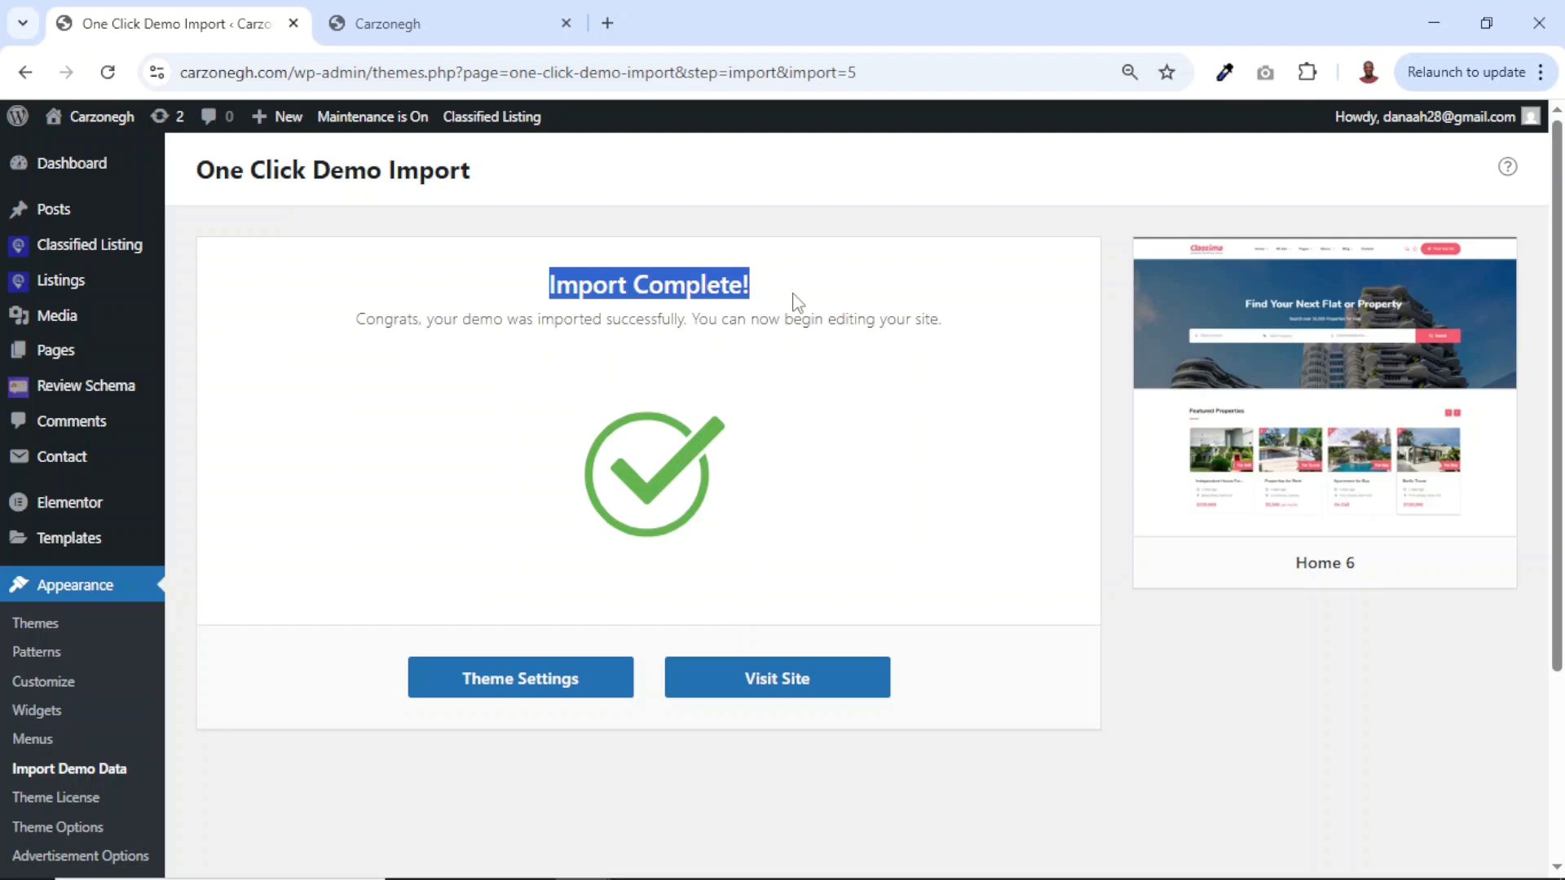
left_click(390, 29)
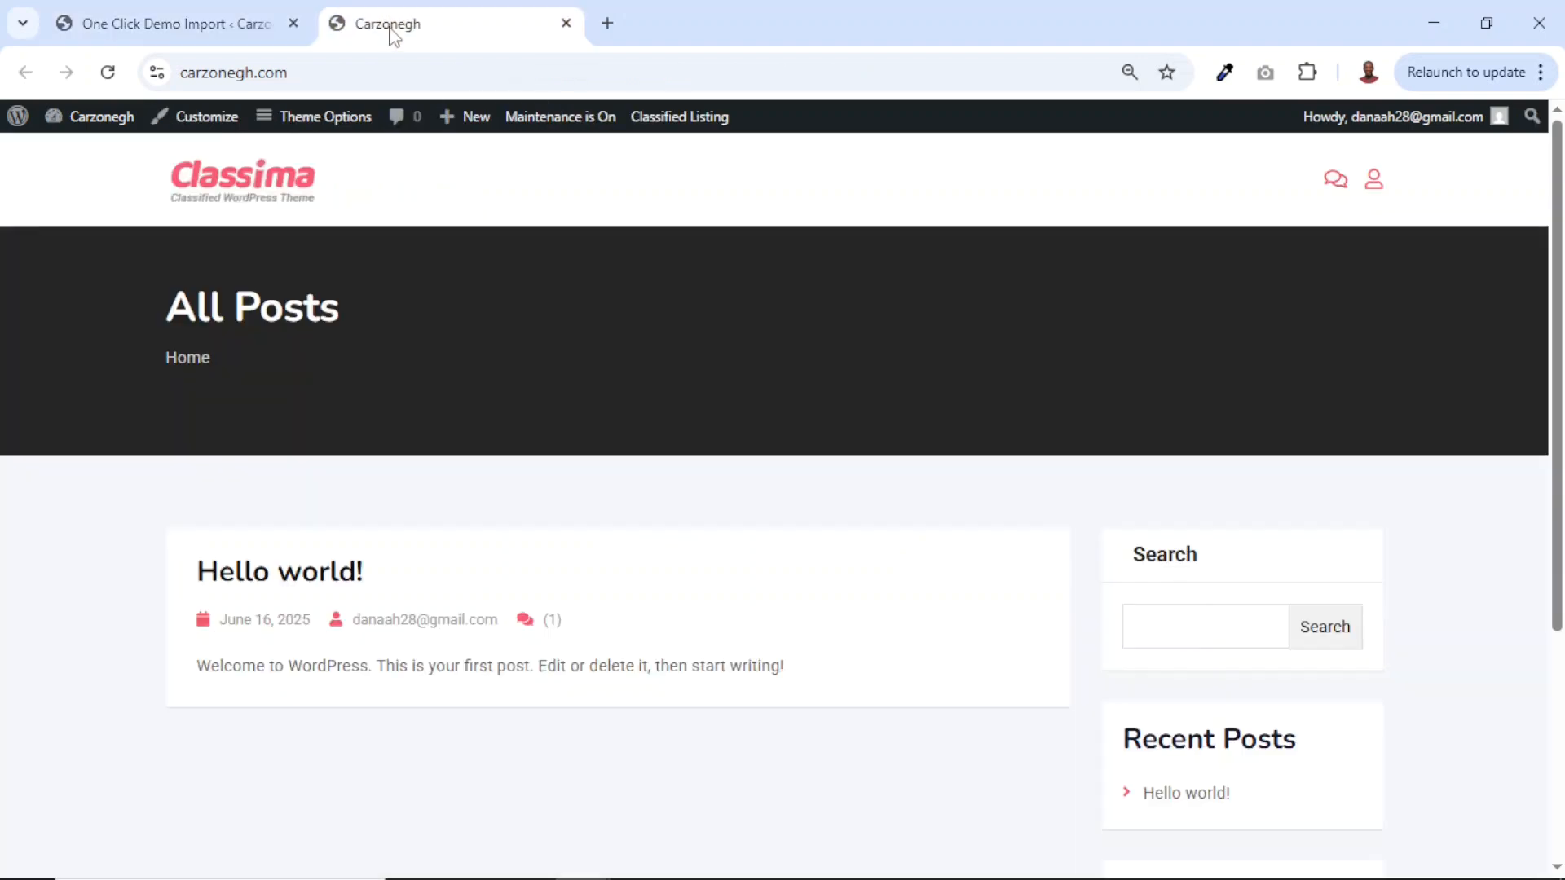
Reload Carzonegh to show the 'Find Your Next Flat or Property' homepage and close the import tab.
left_click(107, 72)
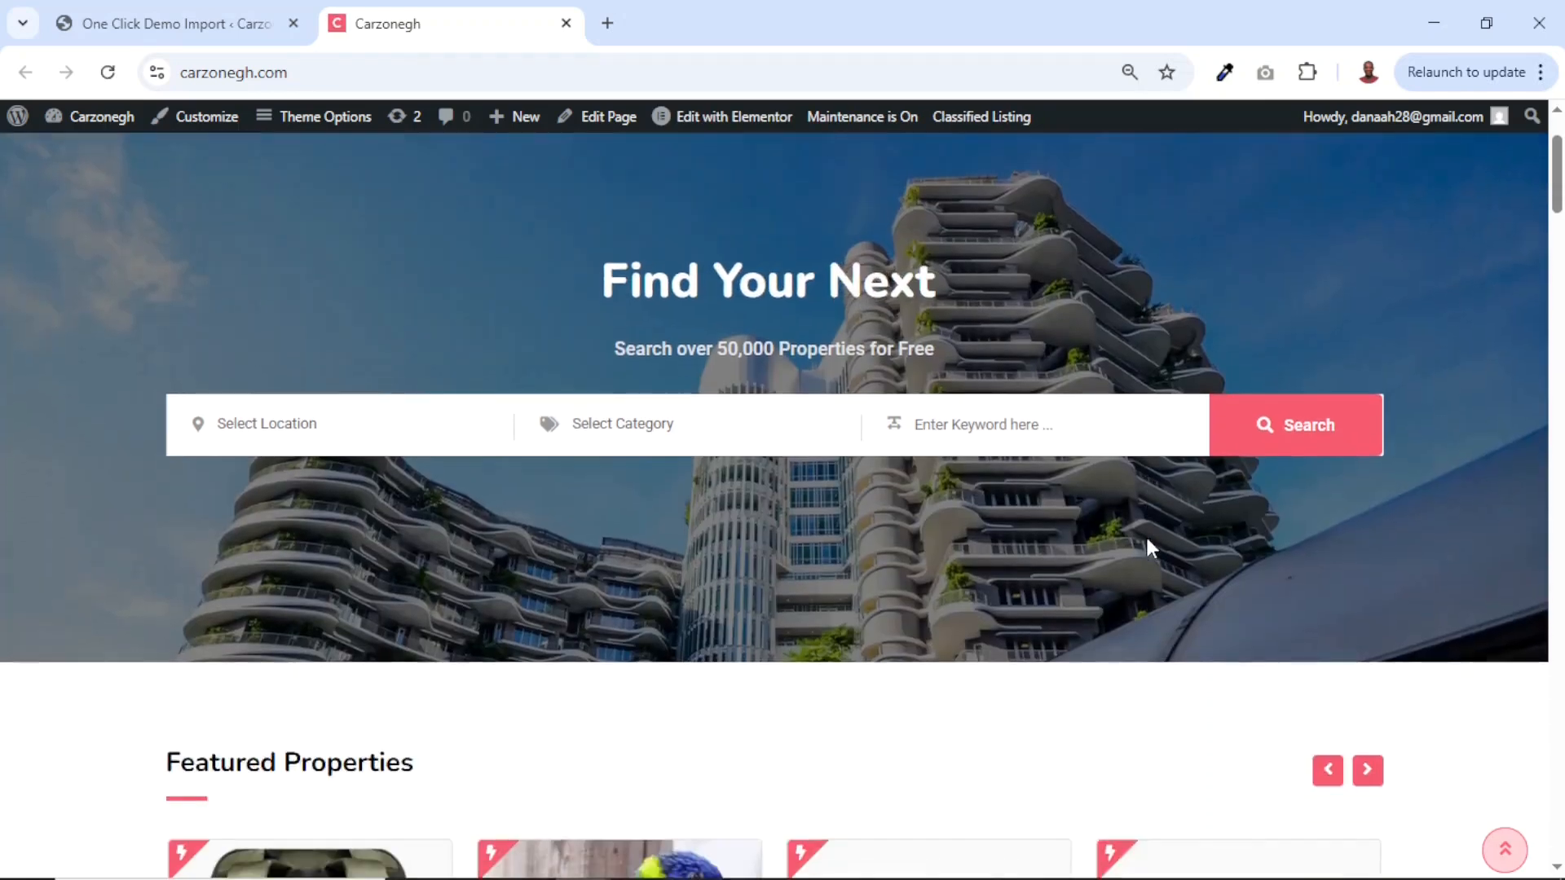
scroll(1146, 542, "down", 20)
scroll(1149, 550, "down", 20)
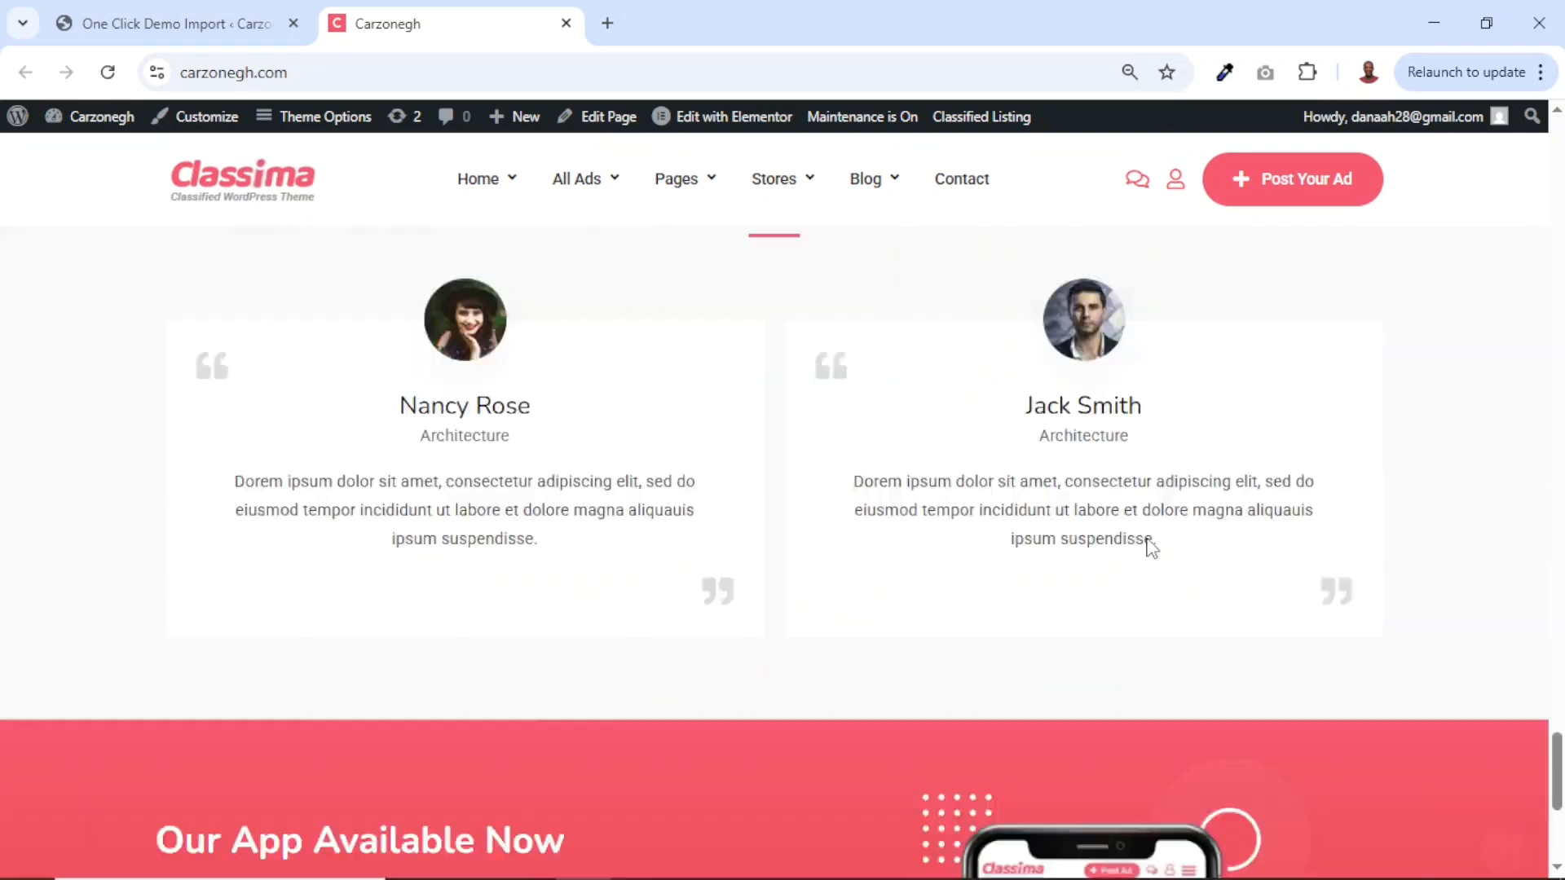
scroll(1146, 535, "down", 10)
scroll(1146, 534, "up", 20)
mouse_move(519, 208)
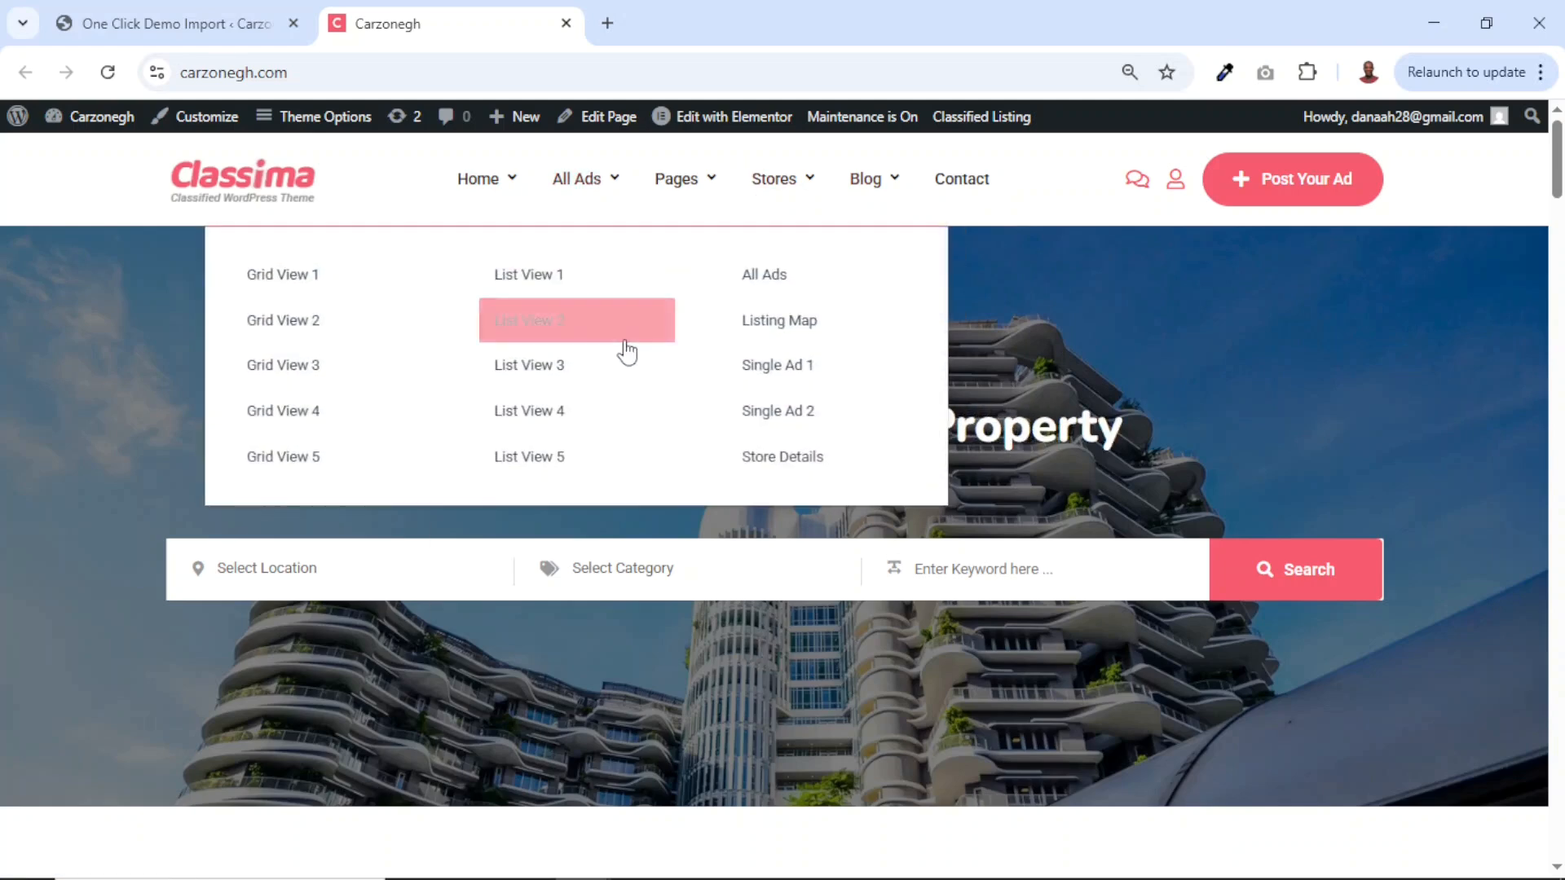
left_click(293, 23)
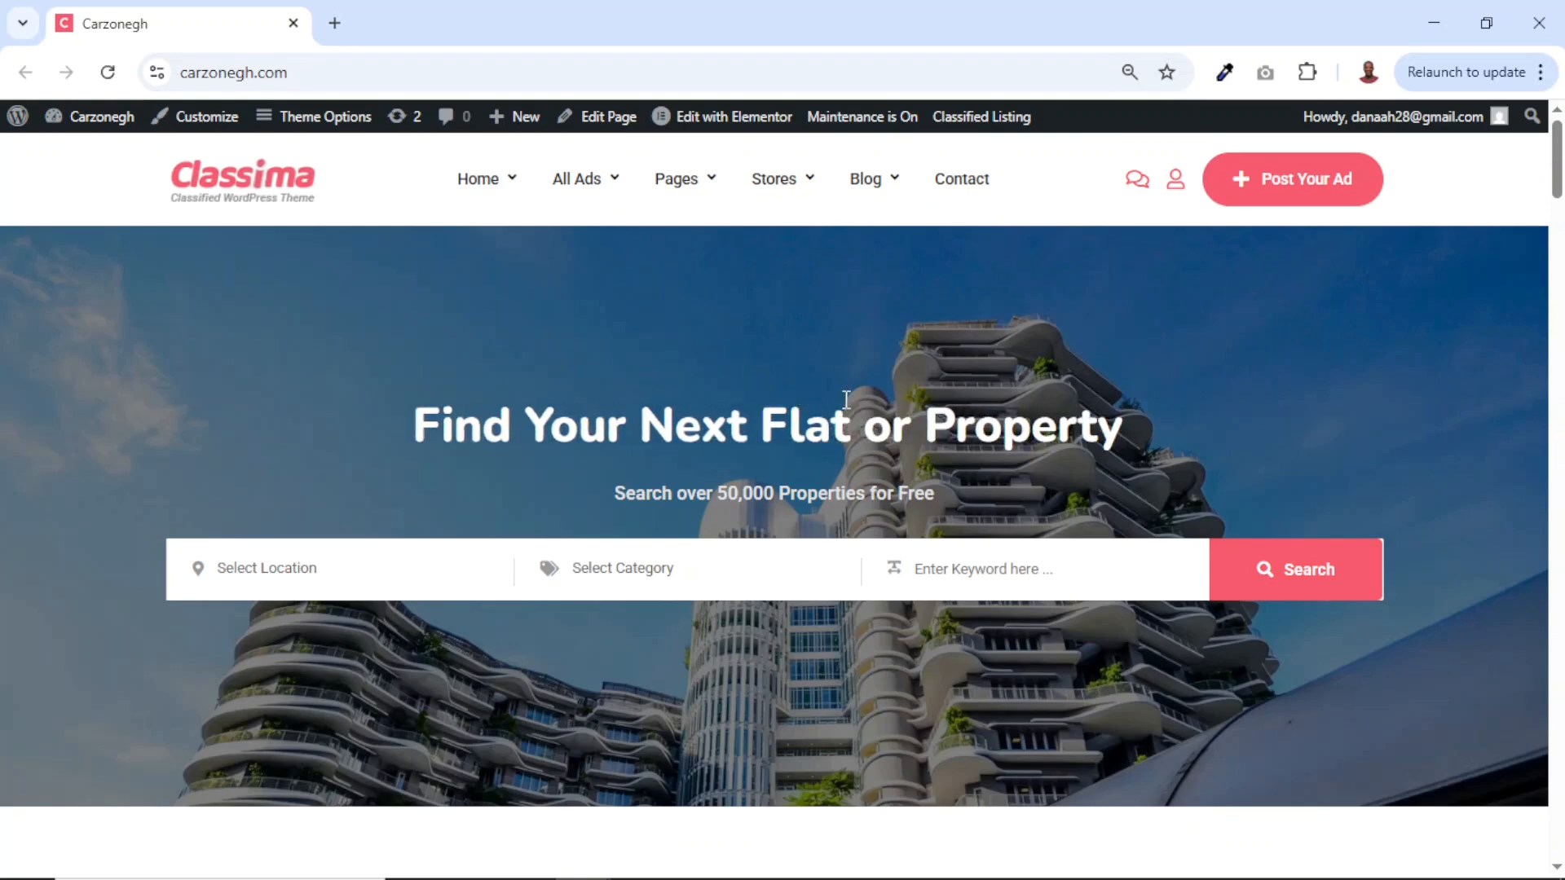
scroll(625, 391, "down", 10)
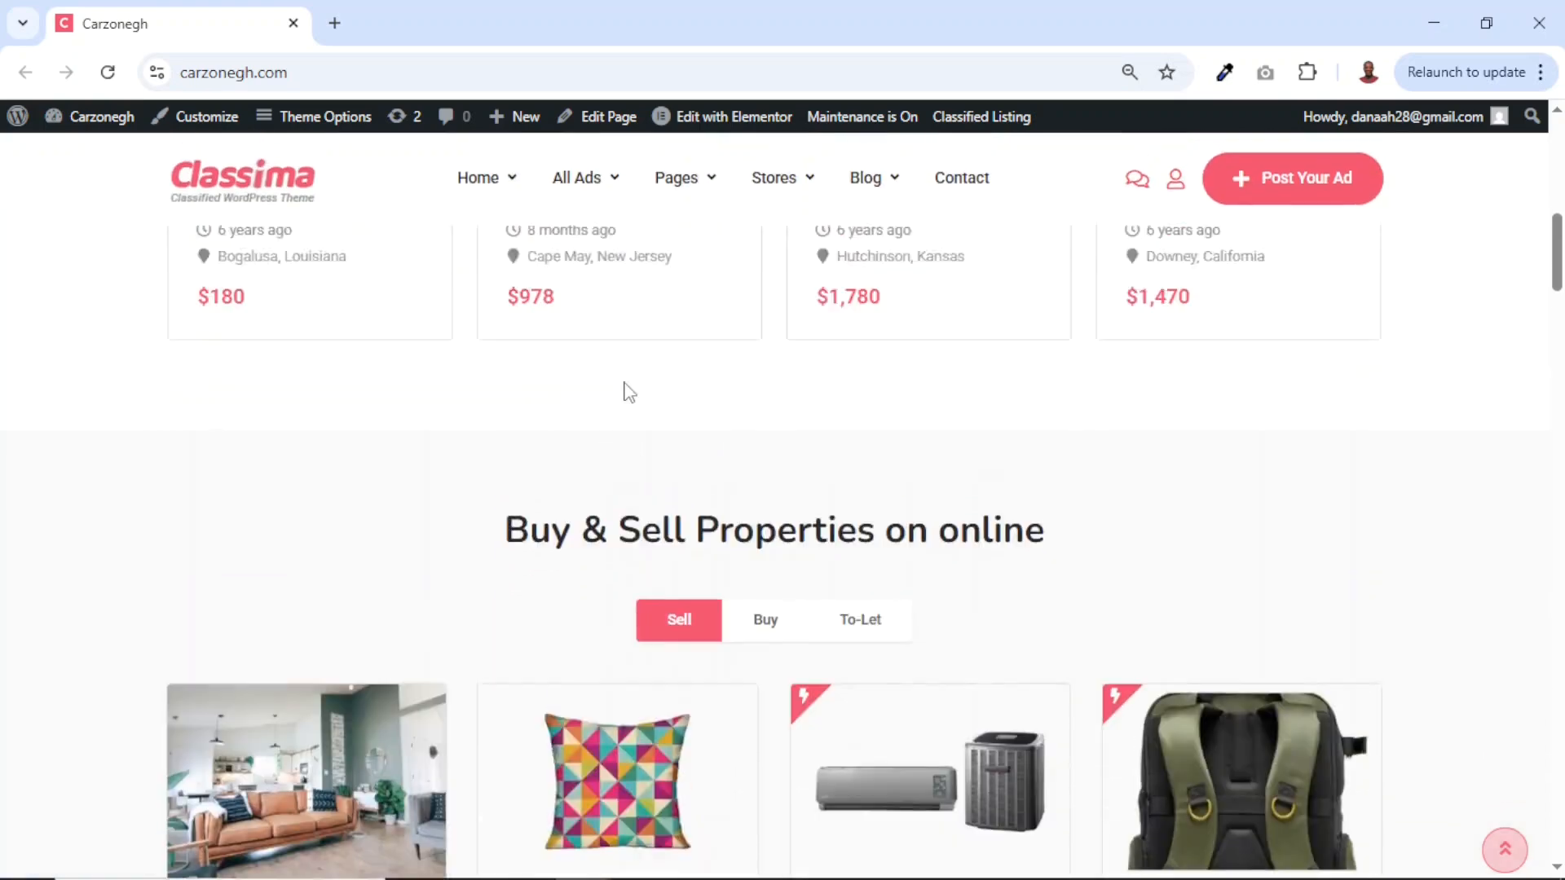
scroll(624, 387, "up", 10)
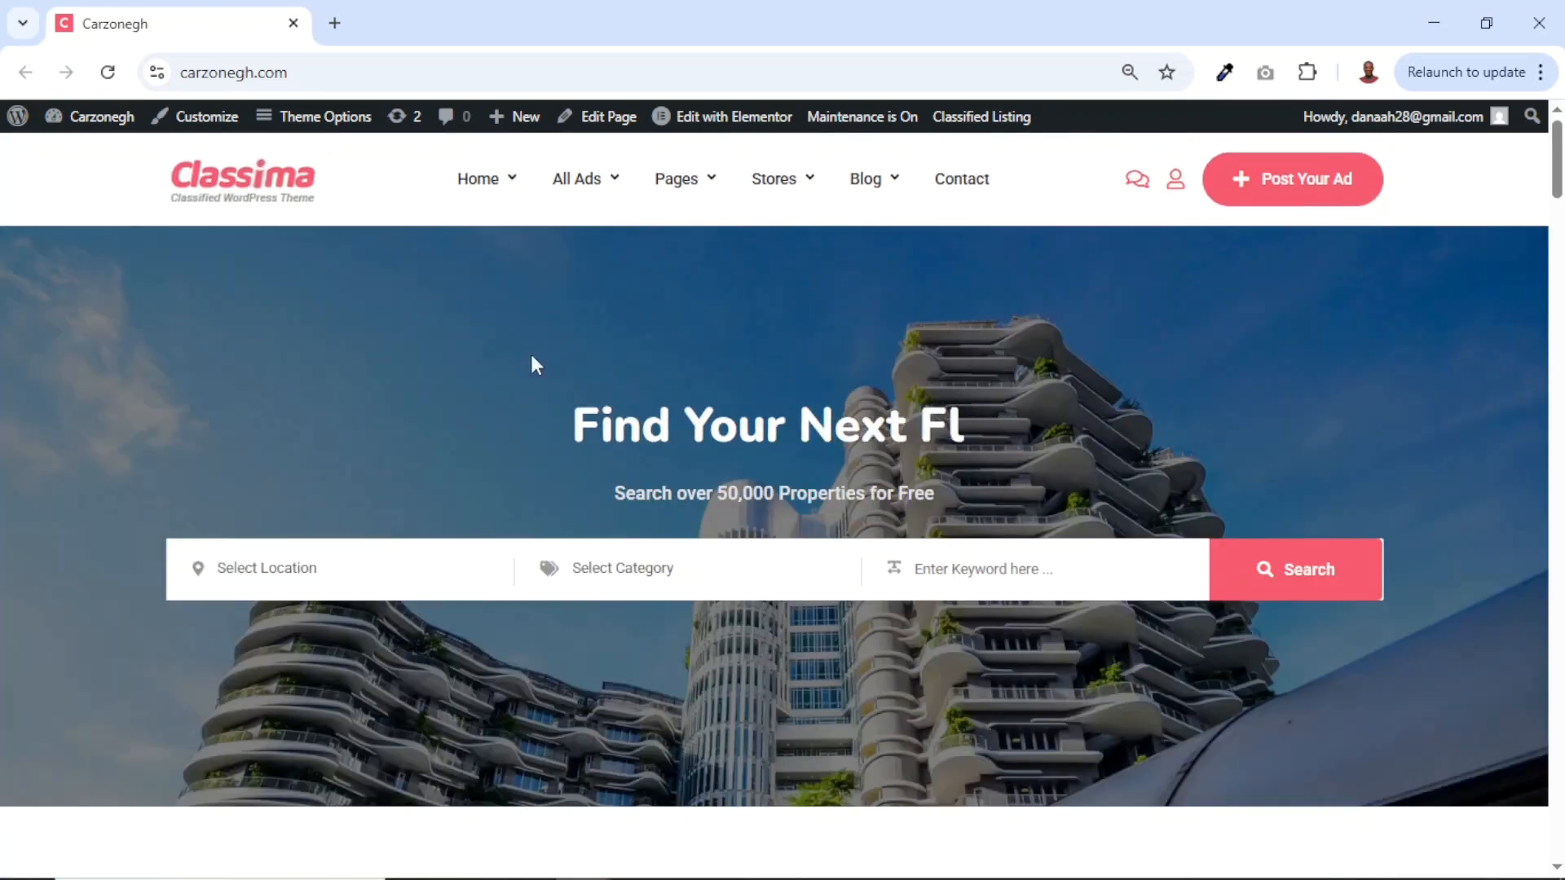
mouse_move(108, 139)
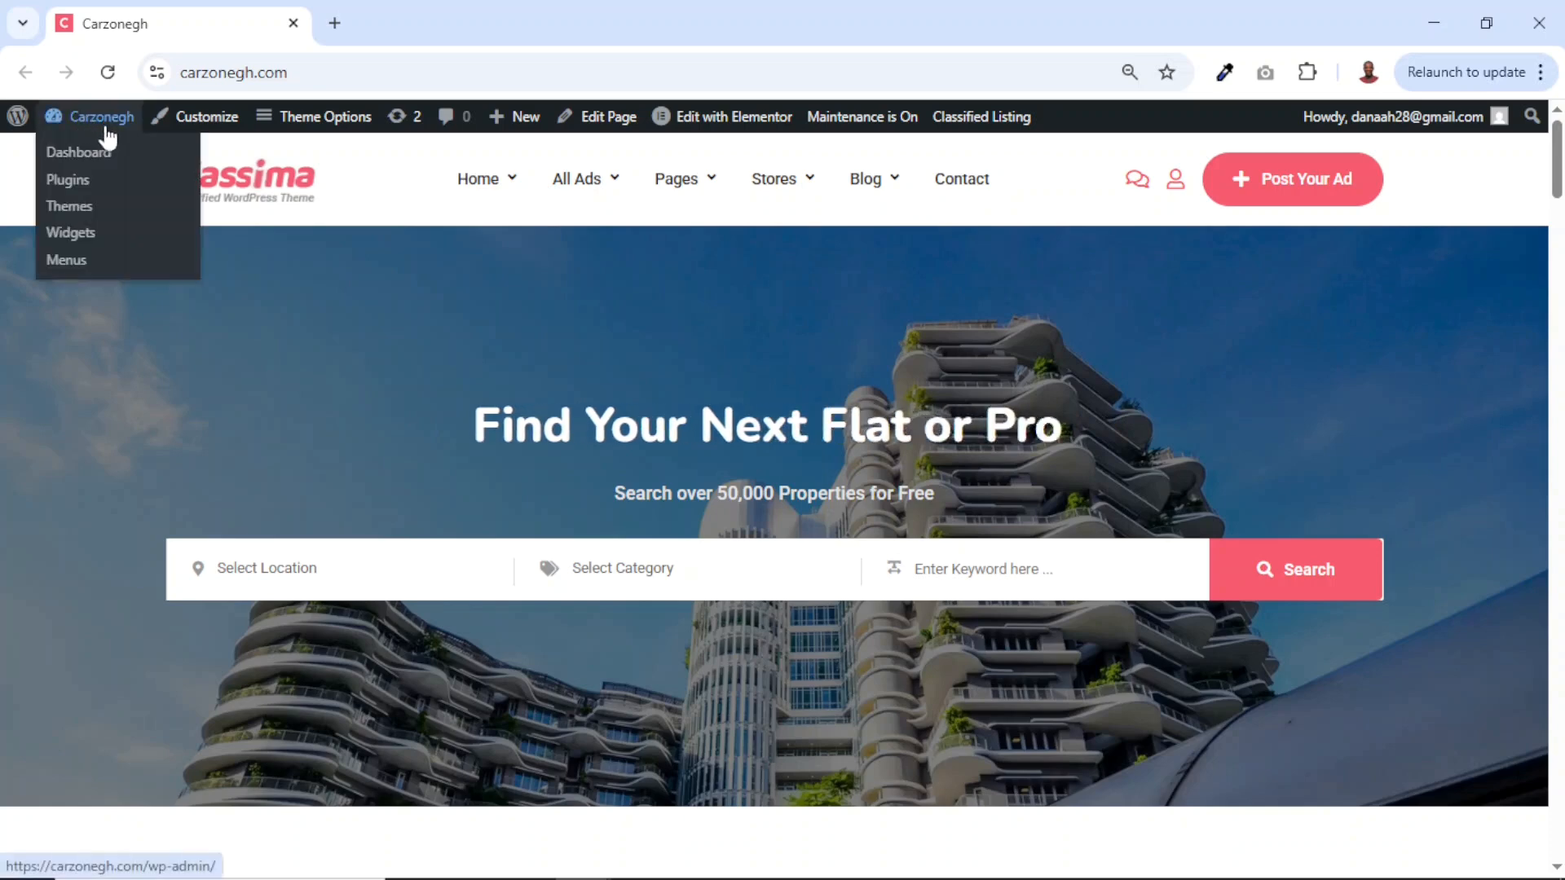
Open the dashboard in a new tab and move that tab to the first position.
middle_click(73, 161)
left_click_drag(405, 30, 316, 31)
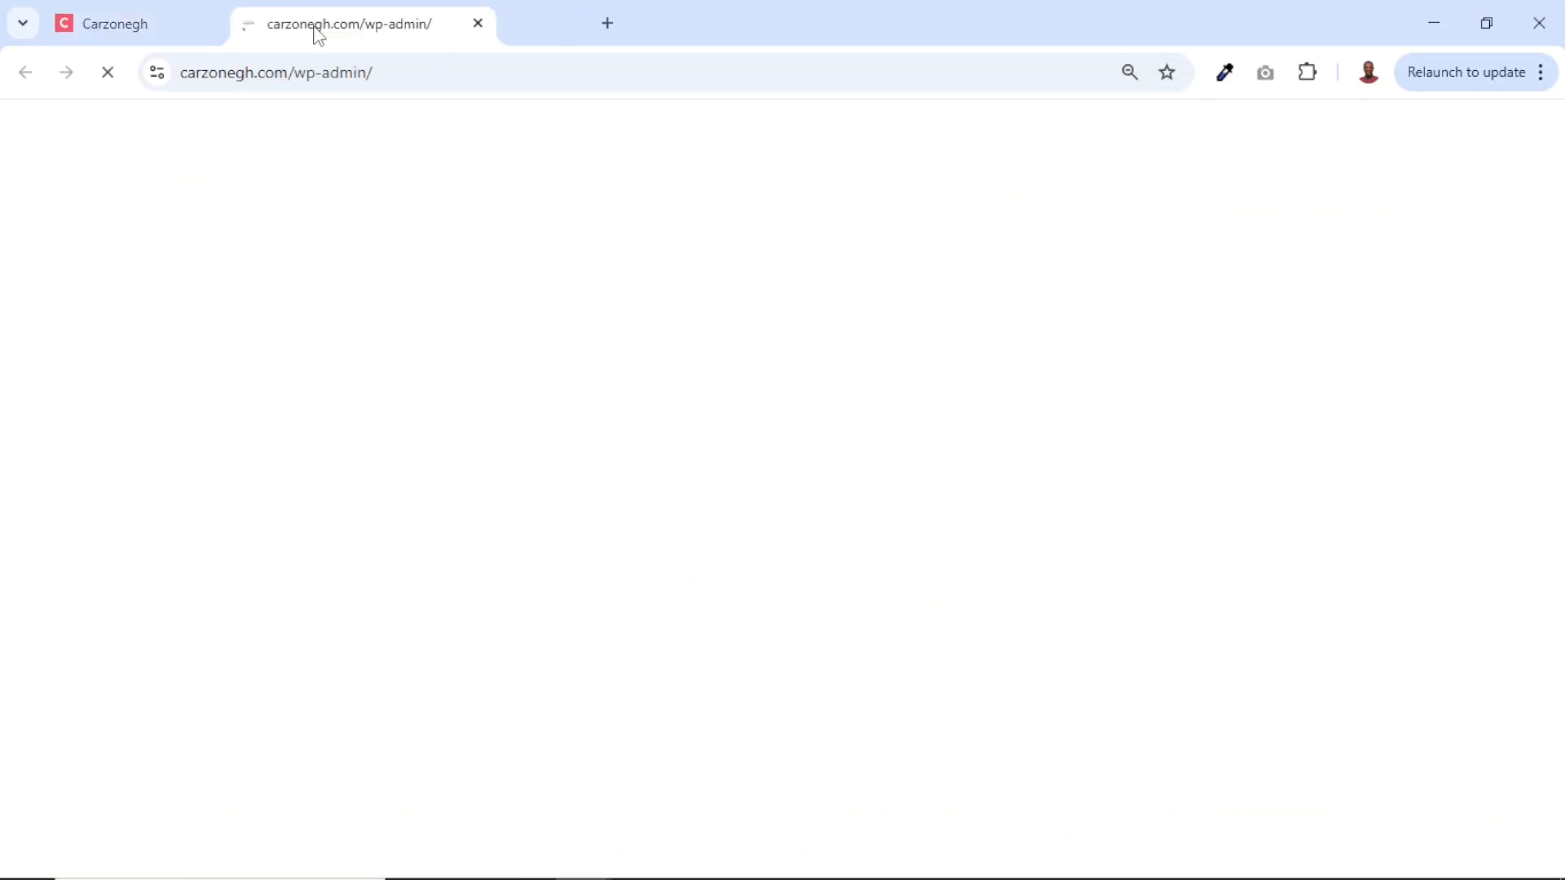
left_click_drag(316, 31, 163, 31)
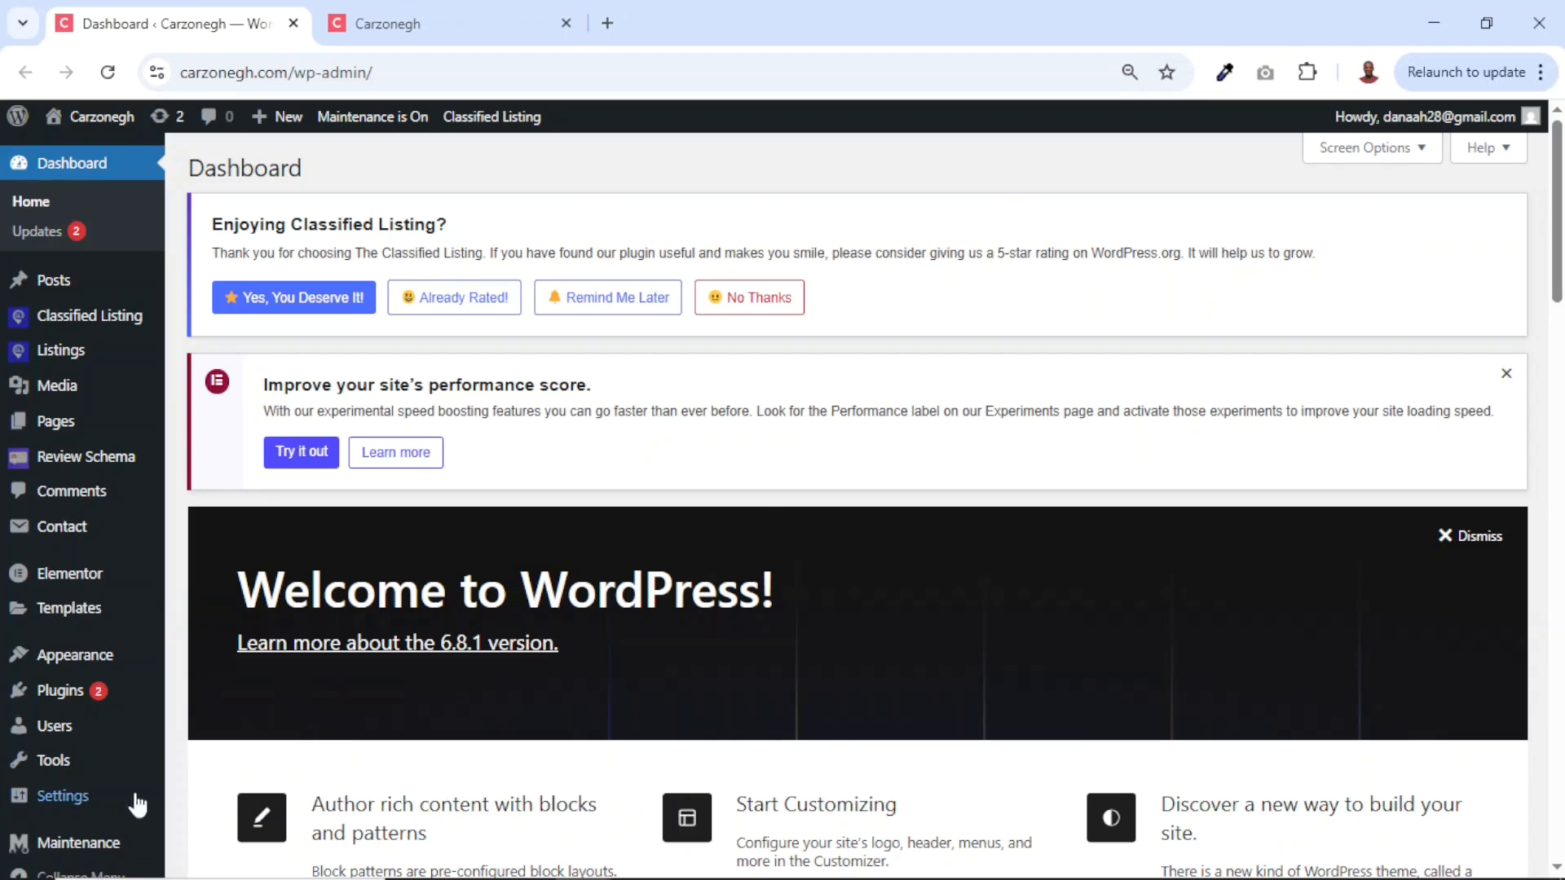
In Reading Settings, set the static Homepage to Home 4 and save the changes.
mouse_move(62, 805)
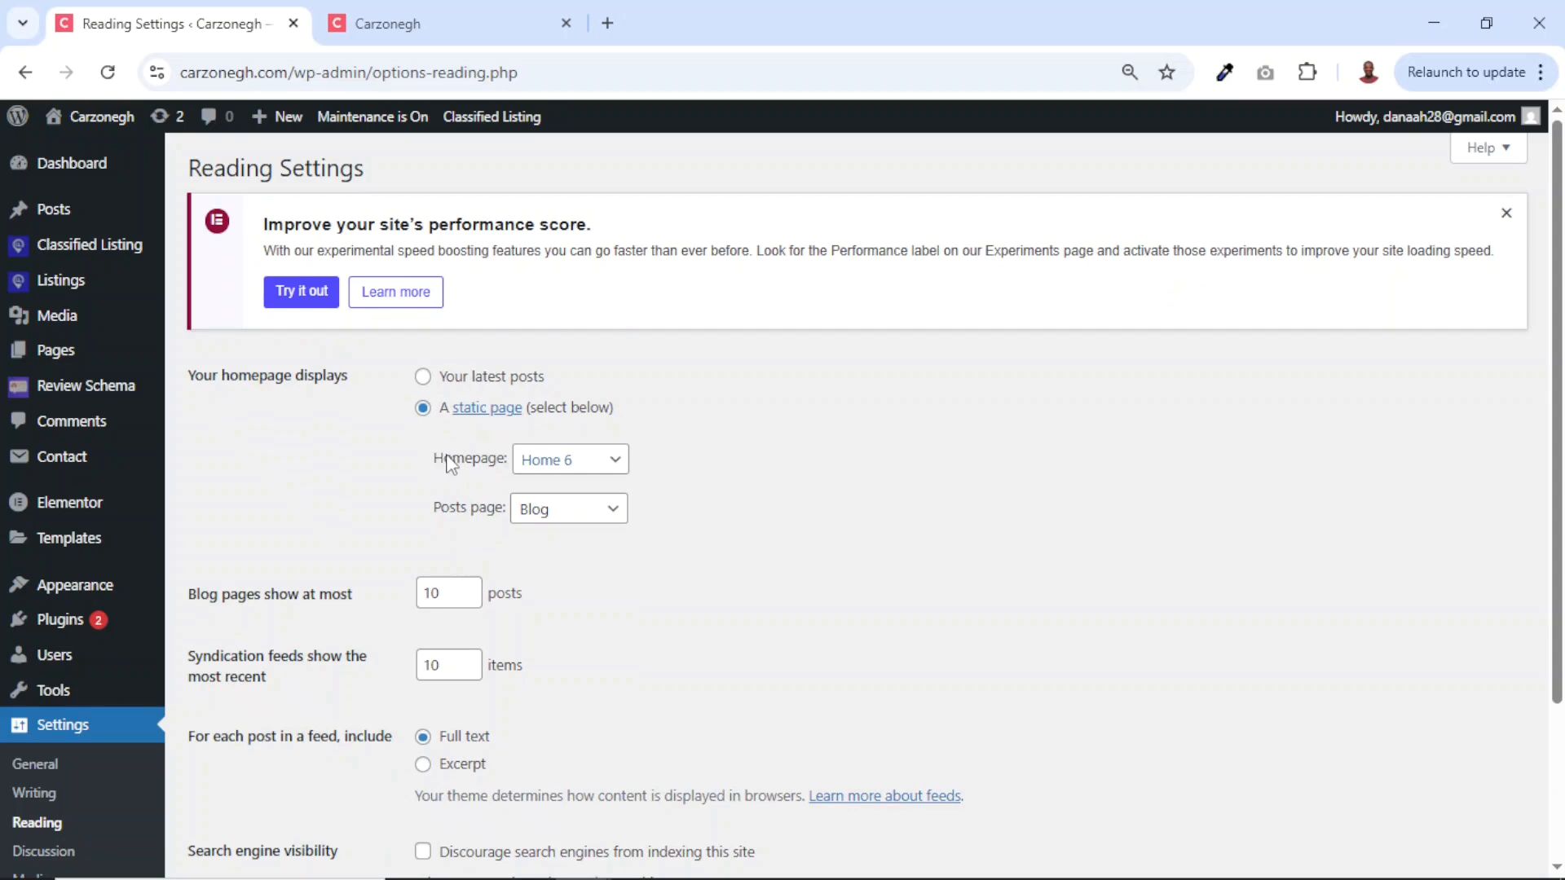
left_click_drag(437, 460, 486, 461)
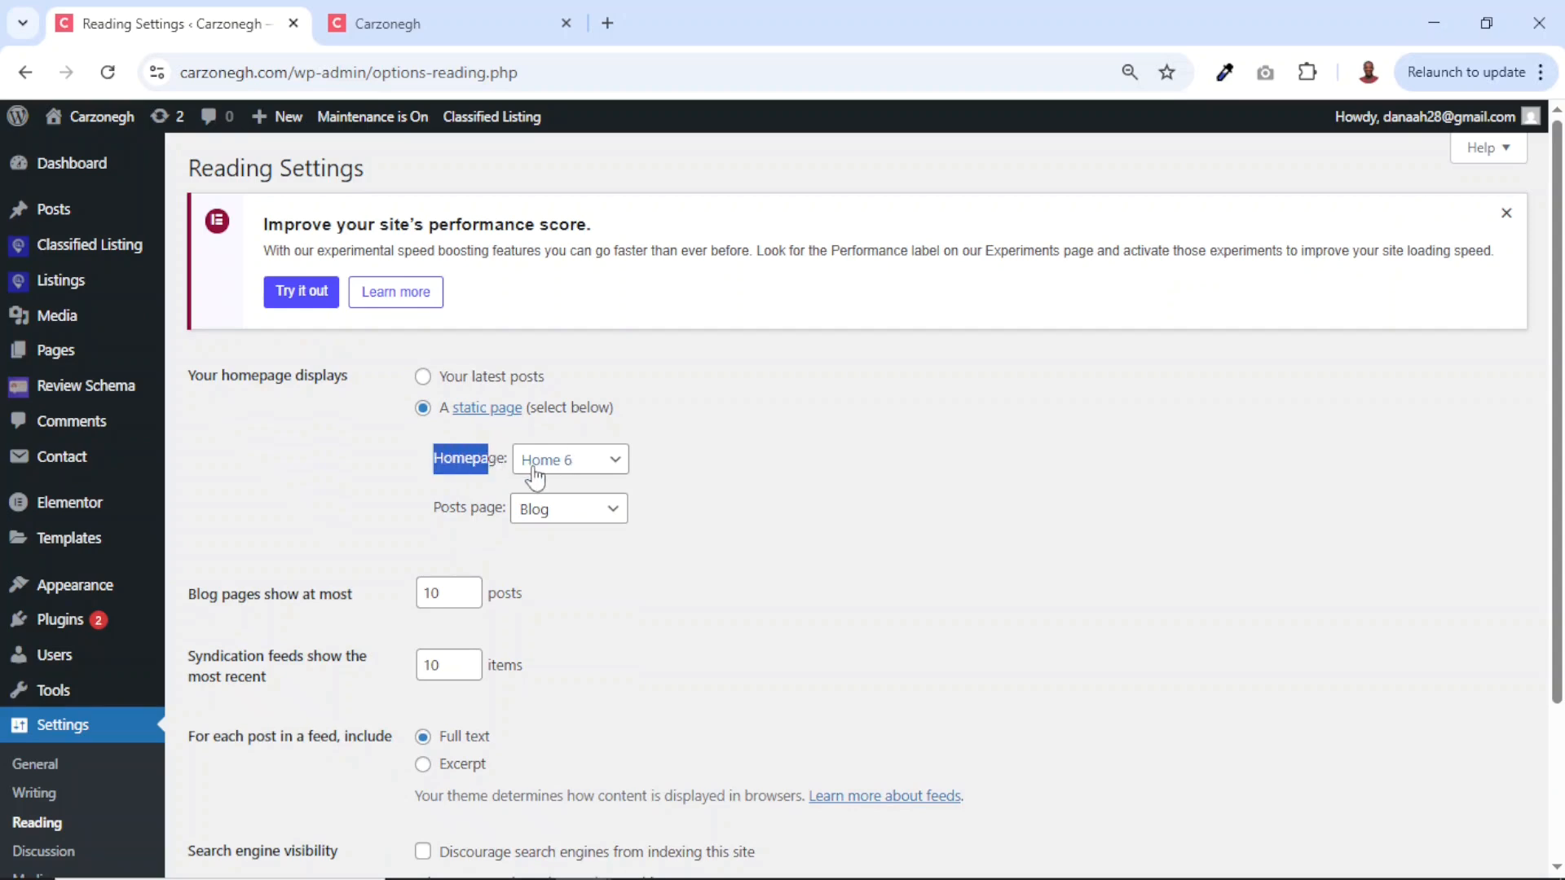
left_click(590, 475)
left_click_drag(621, 222, 603, 128)
left_click_drag(623, 18, 642, 298)
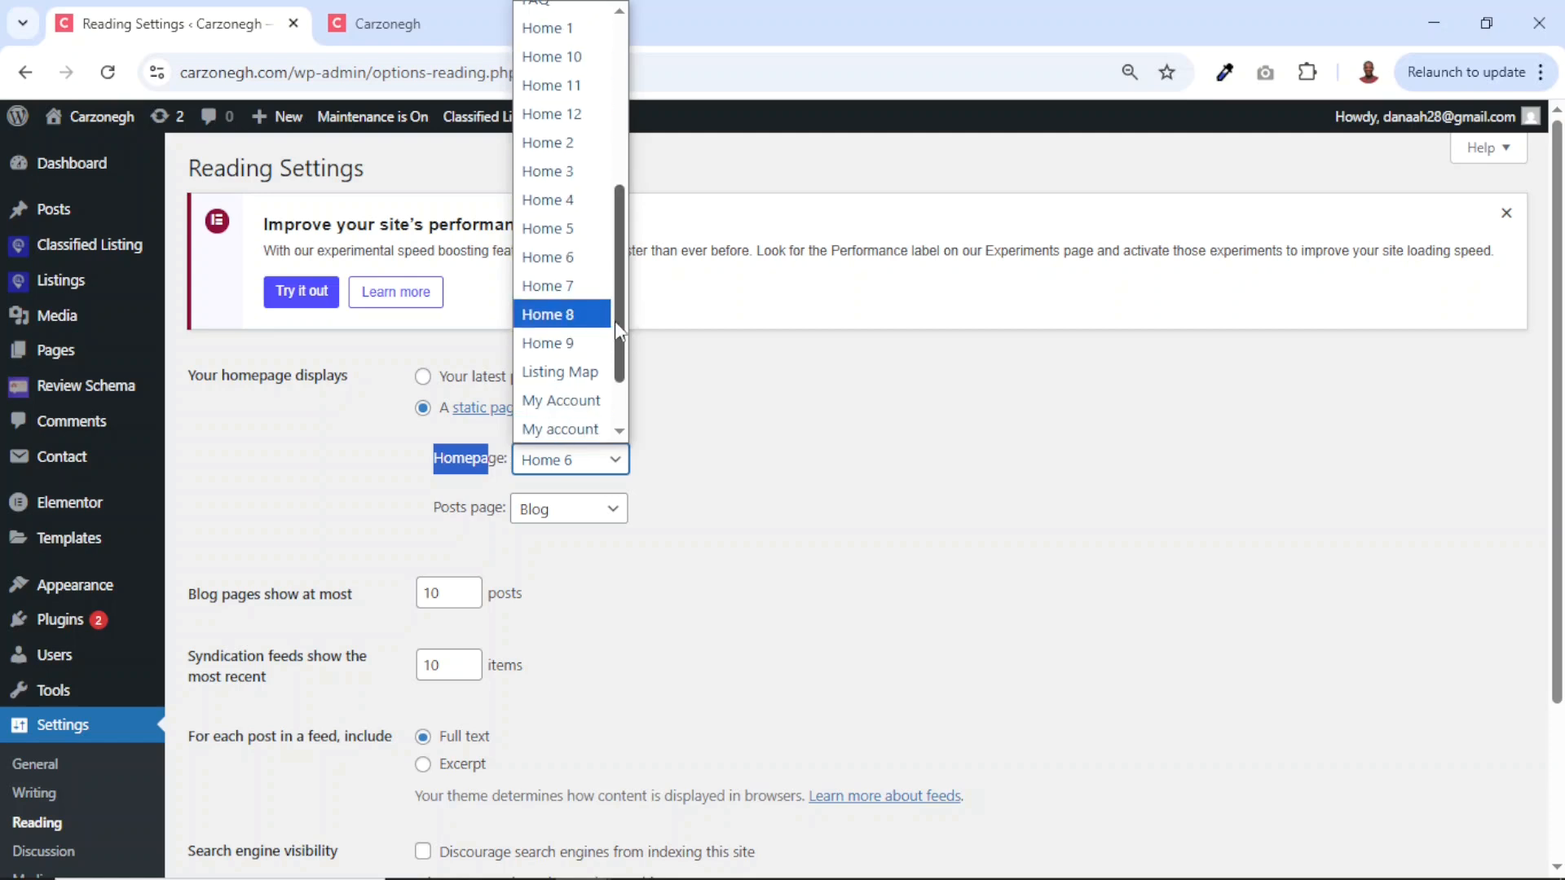
left_click(561, 202)
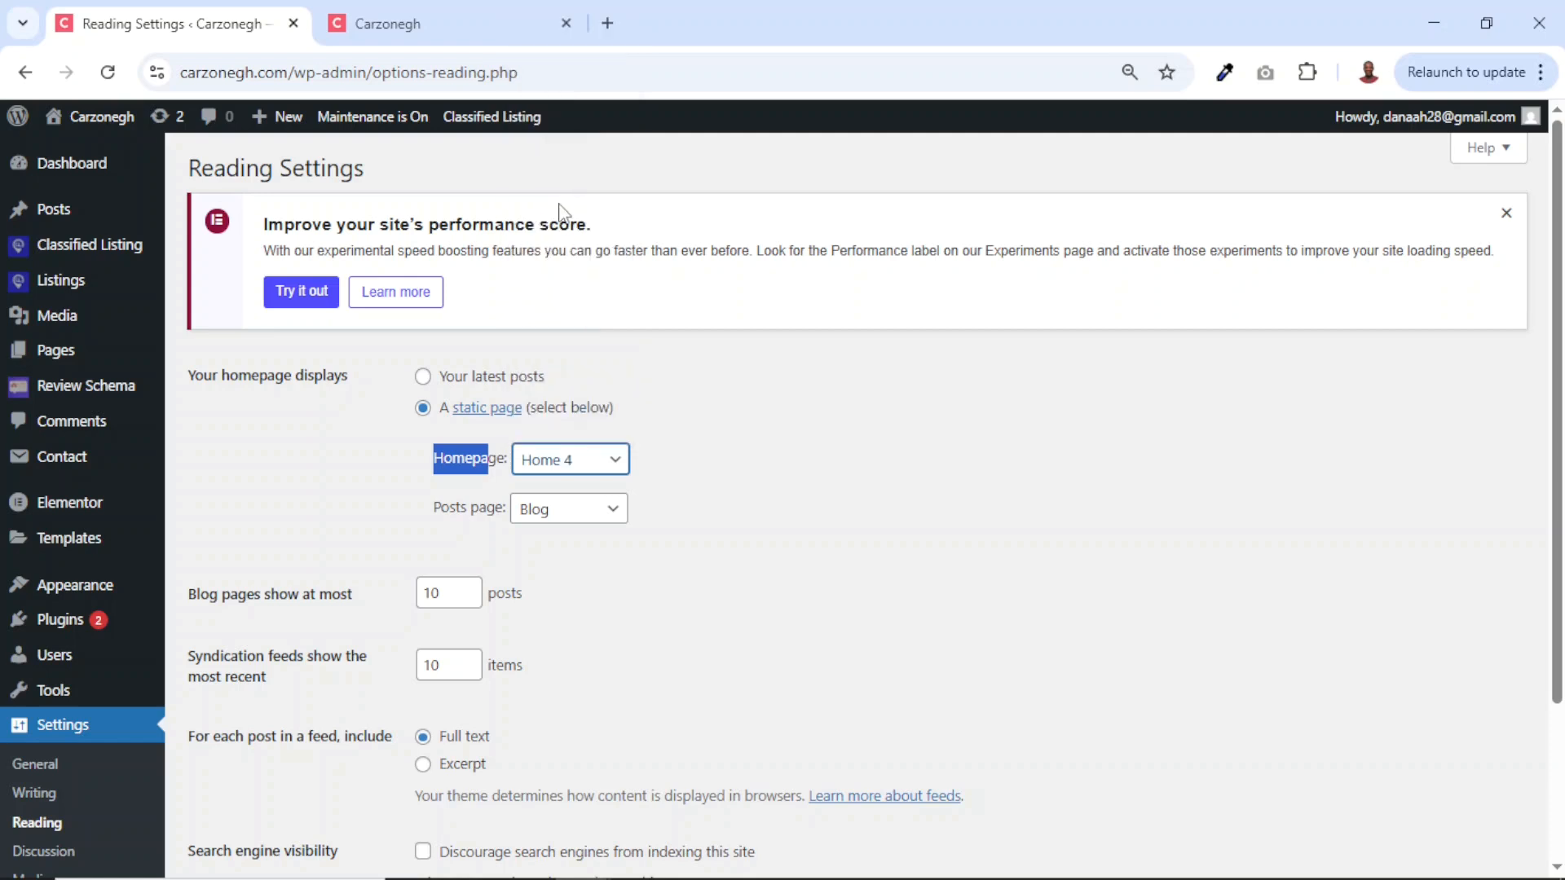
scroll(700, 585, "down", 3)
left_click(242, 742)
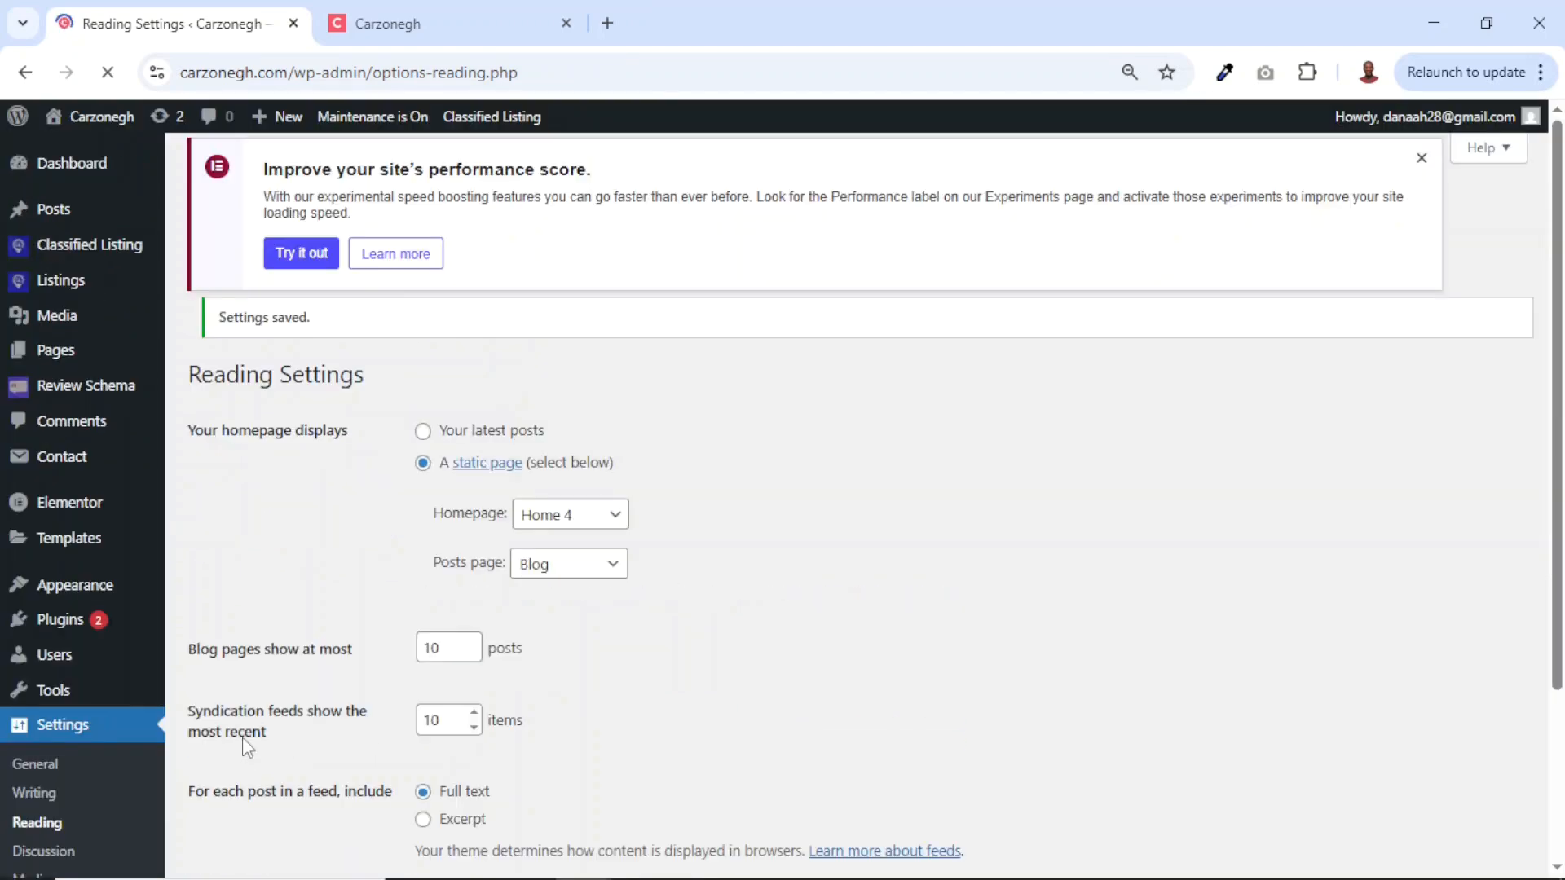
left_click(426, 24)
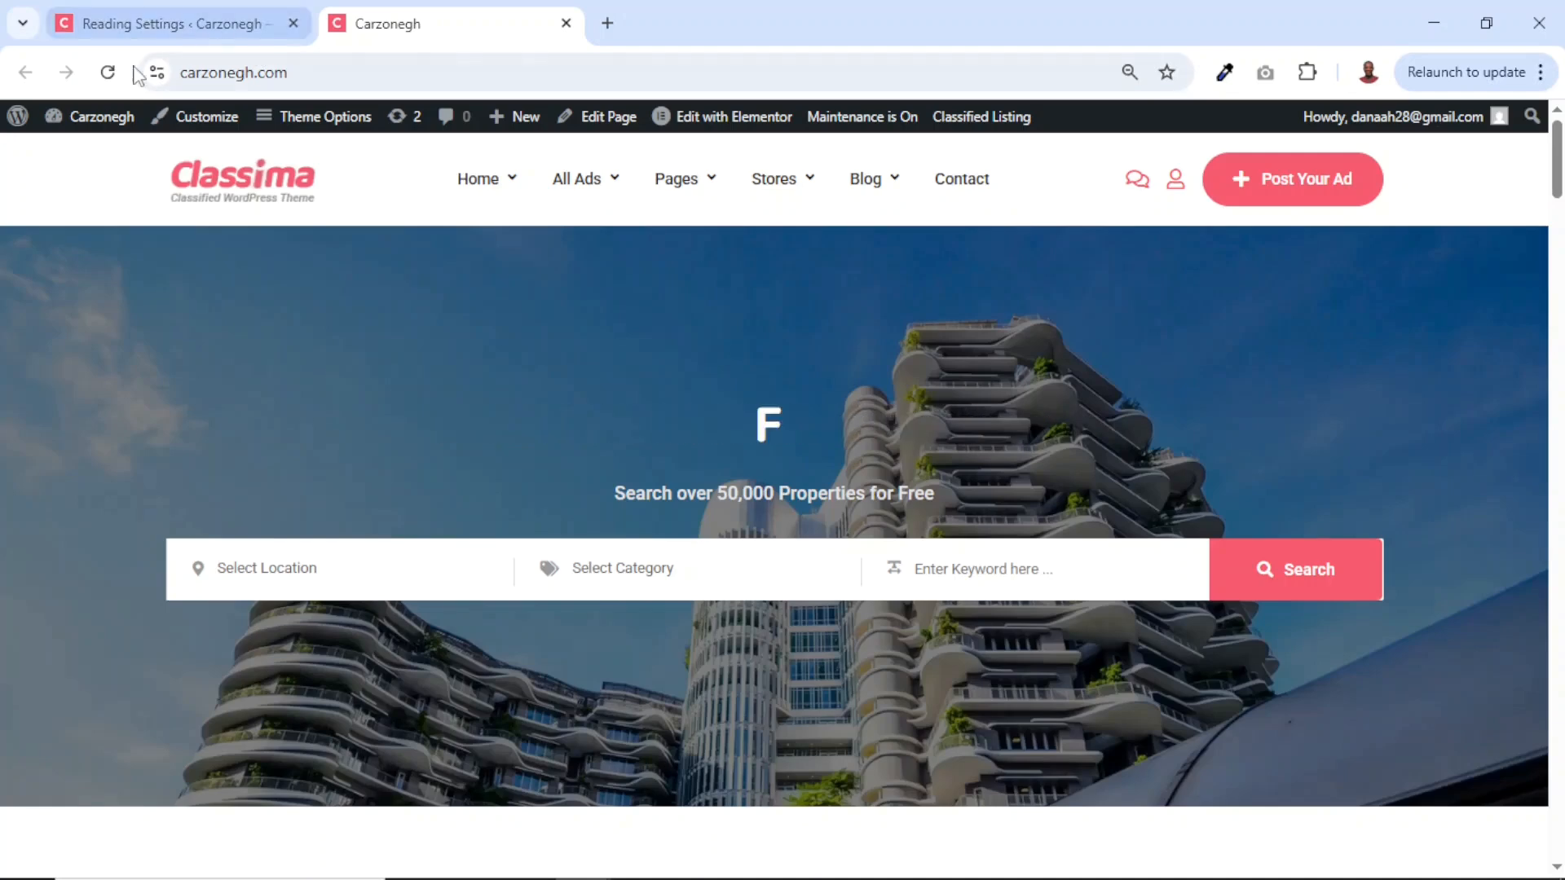
Reload Carzonegh to view the 'Best Classified Listing and Directory Theme' Home 4 homepage with pet listings.
left_click(109, 73)
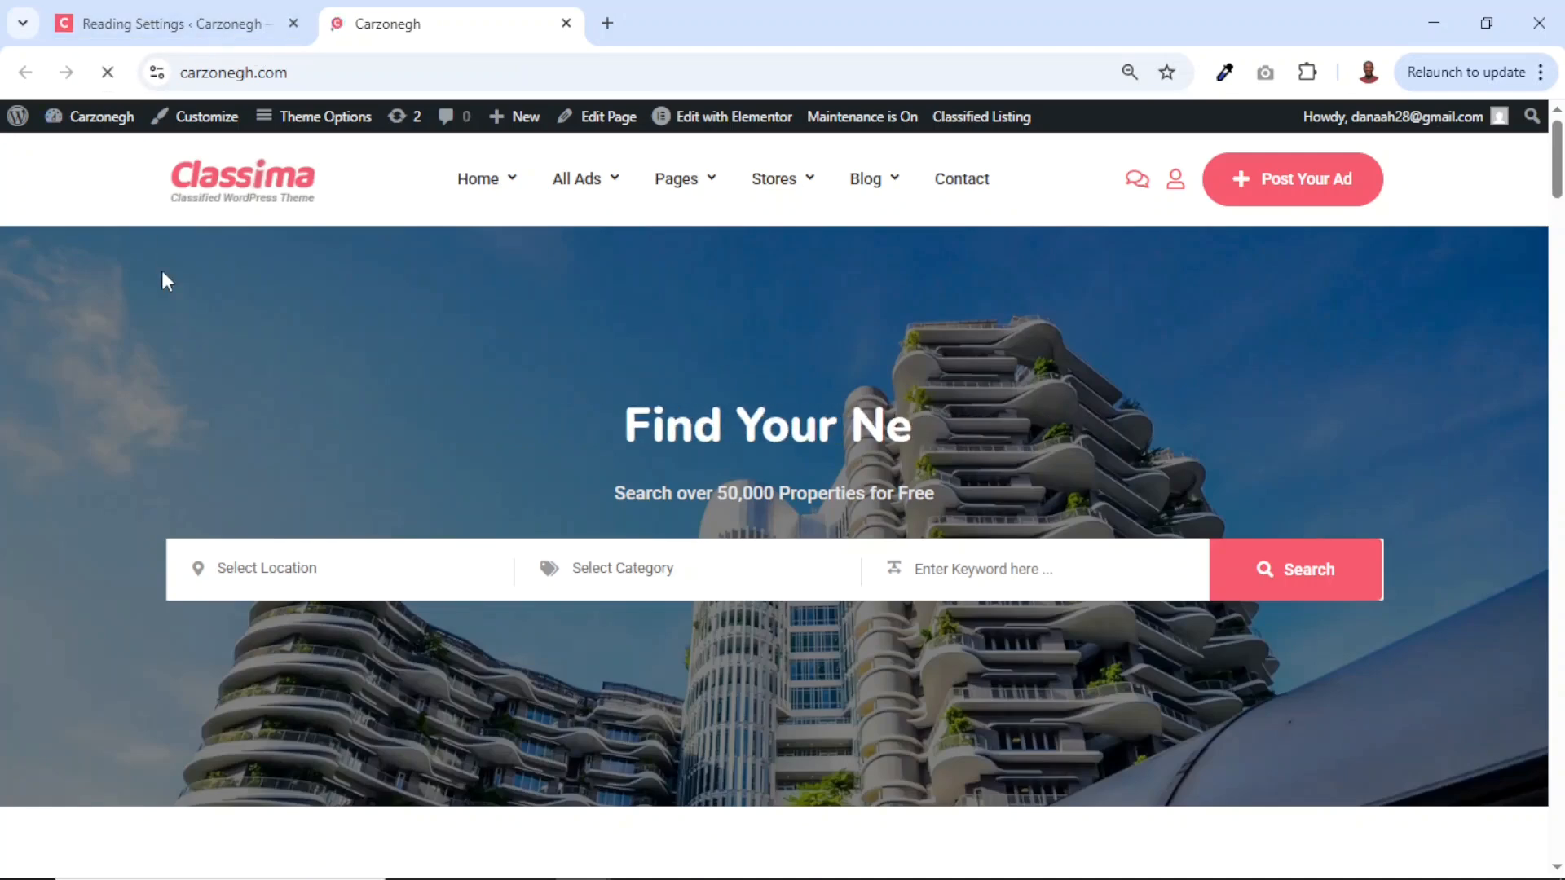
scroll(750, 448, "down", 15)
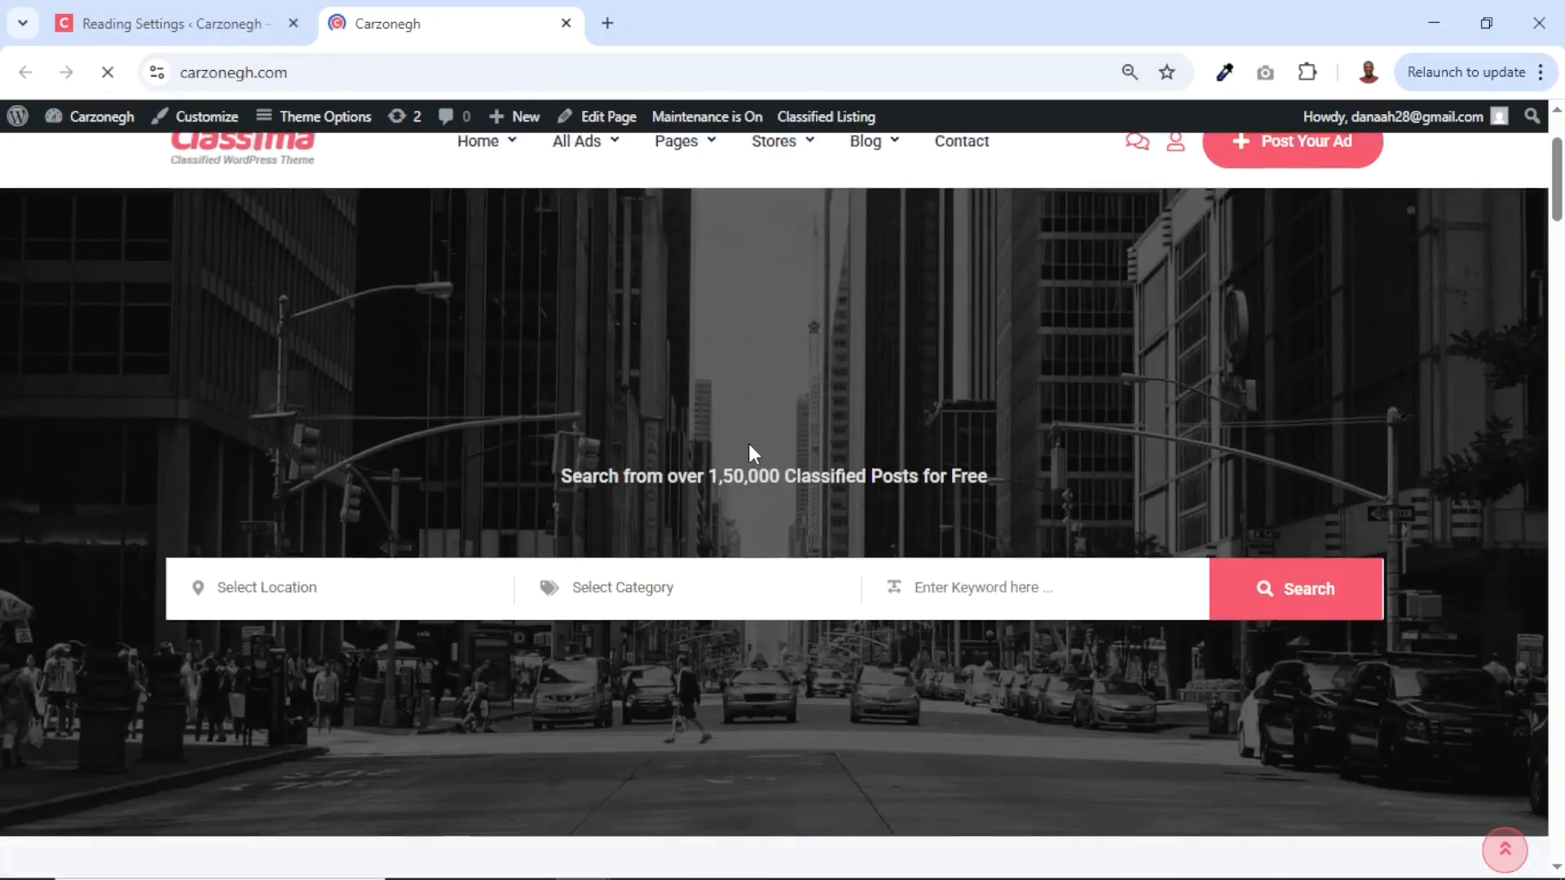
scroll(750, 445, "up", 20)
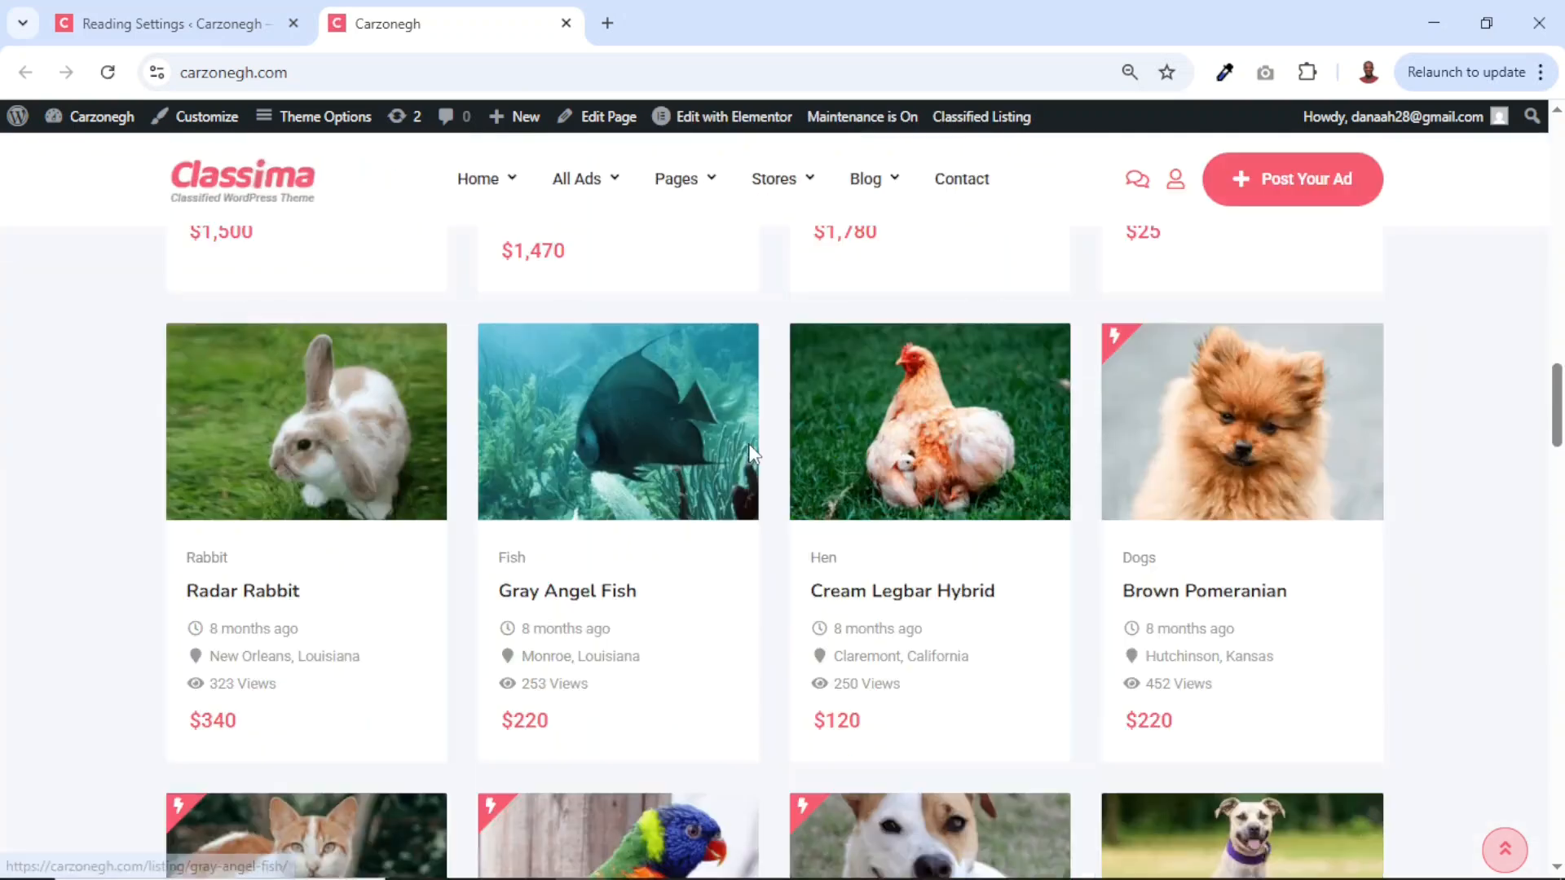
scroll(945, 350, "down", 1)
scroll(1152, 255, "up", 1)
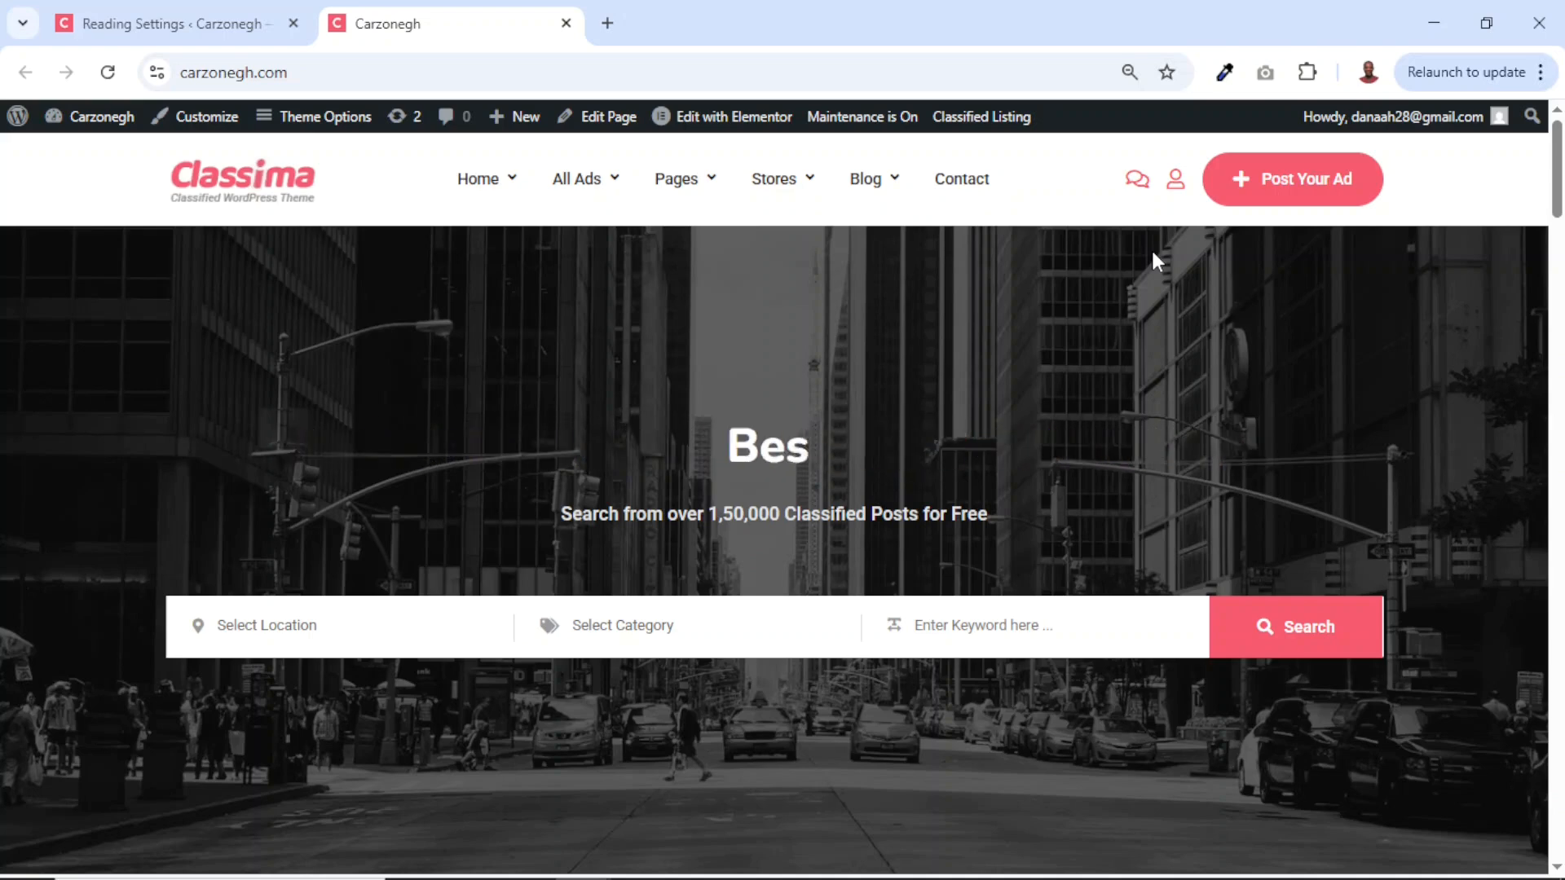
key("ctrl+0")
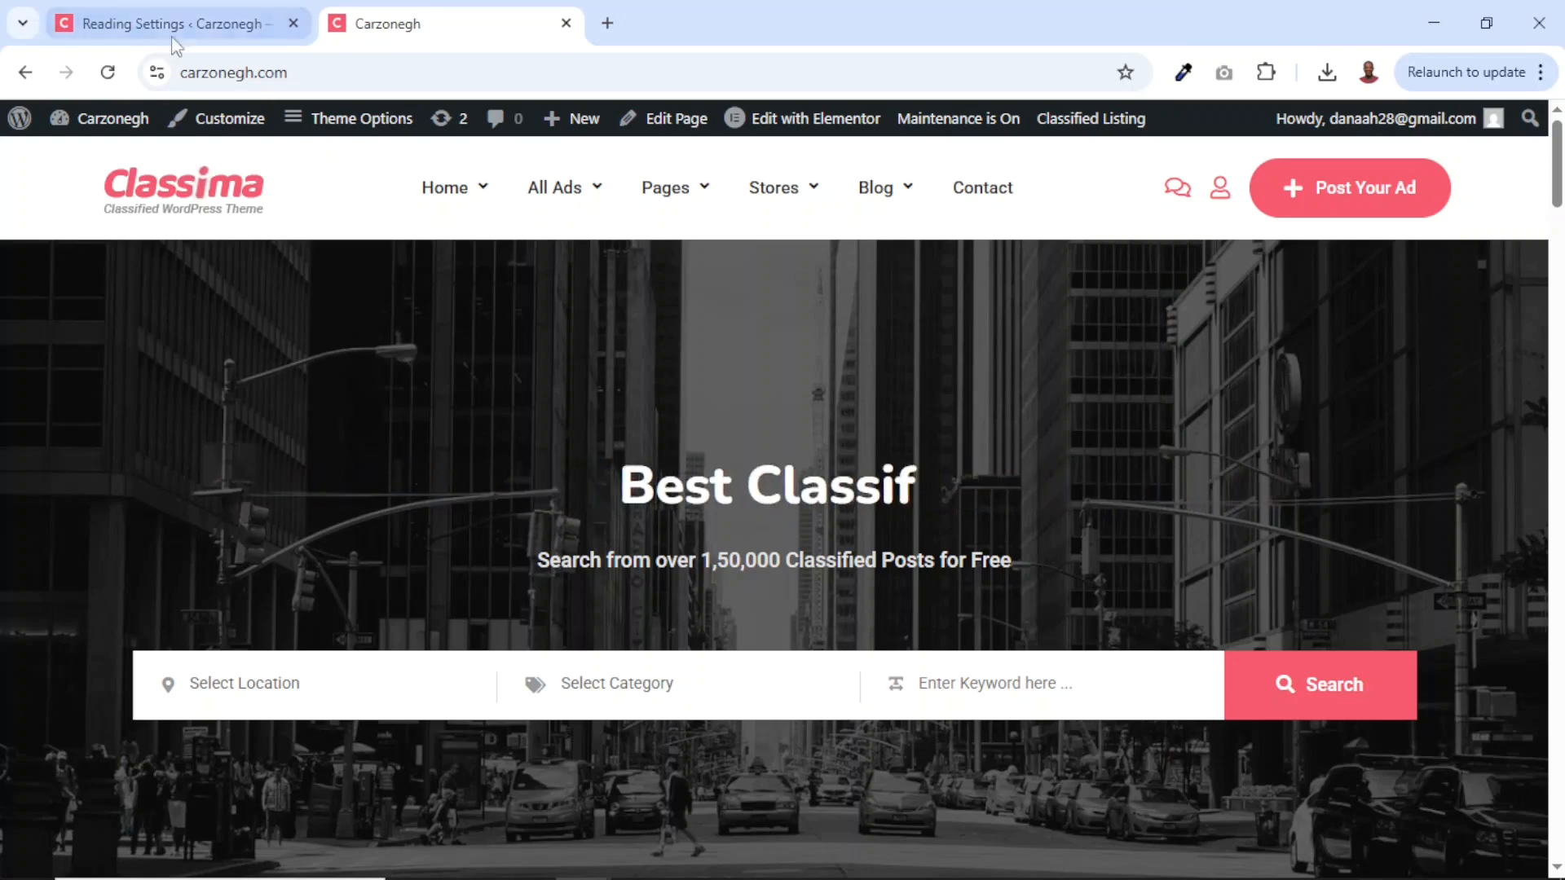
left_click(193, 23)
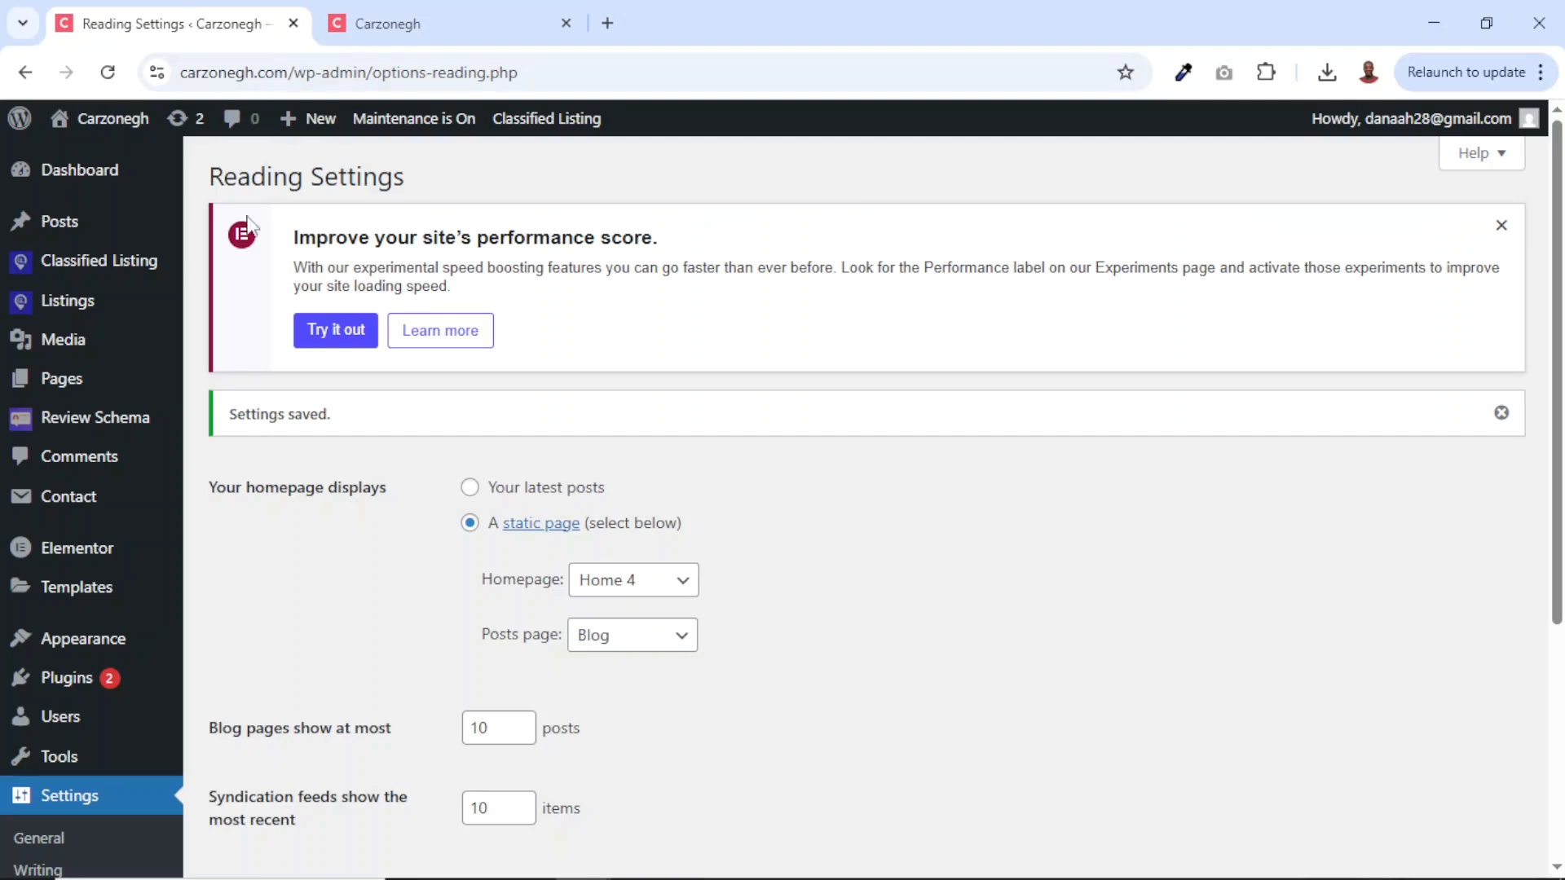
Create a new page titled 'Privacy Policy' and publish it on Carzonegh.
mouse_move(314, 119)
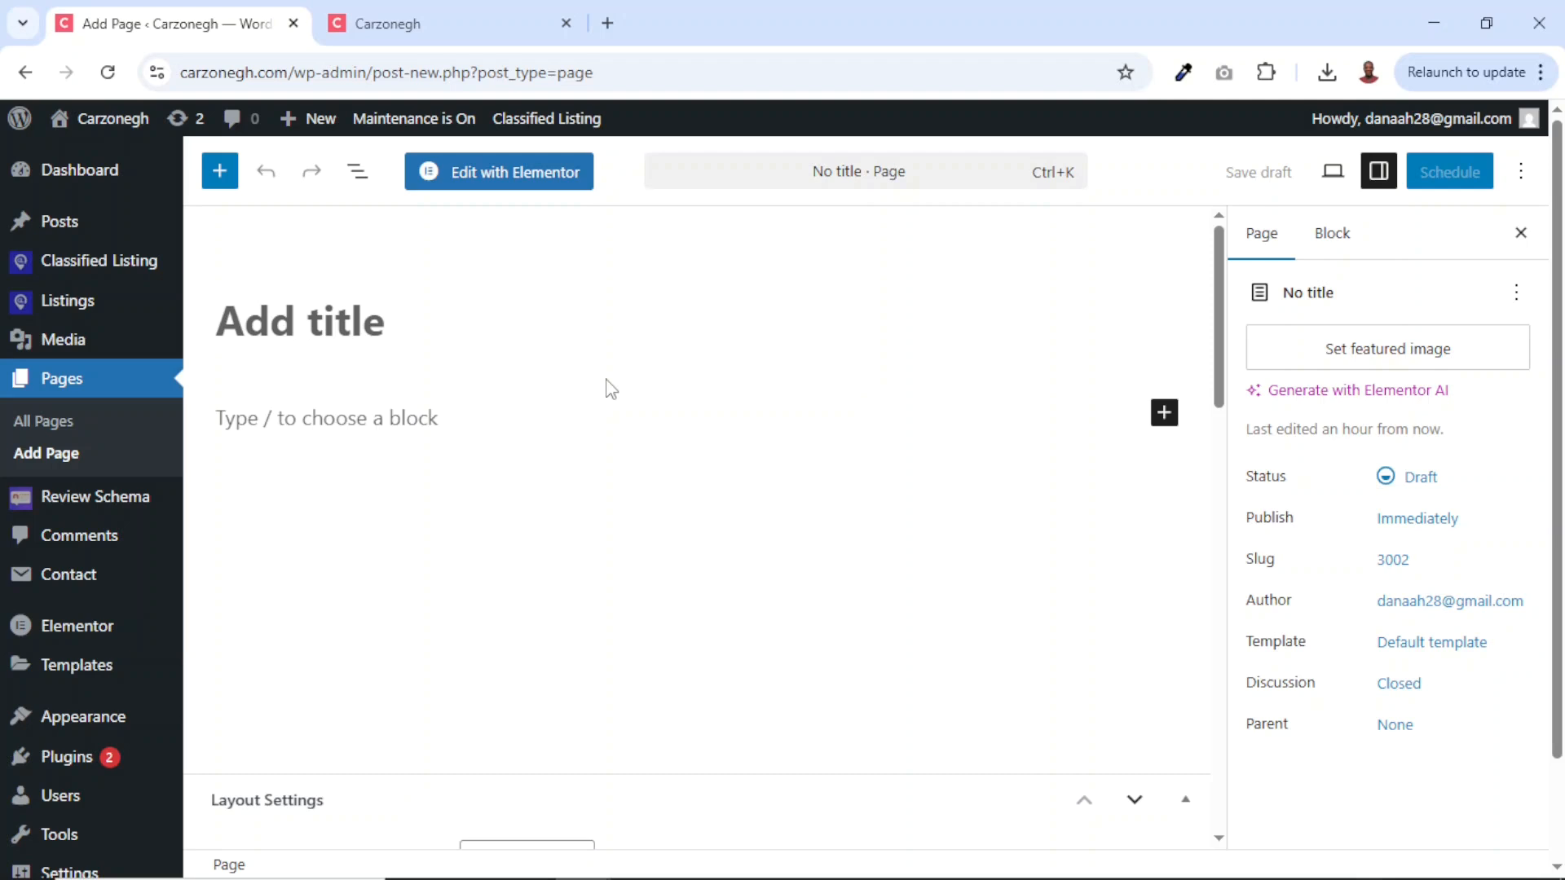
type("P")
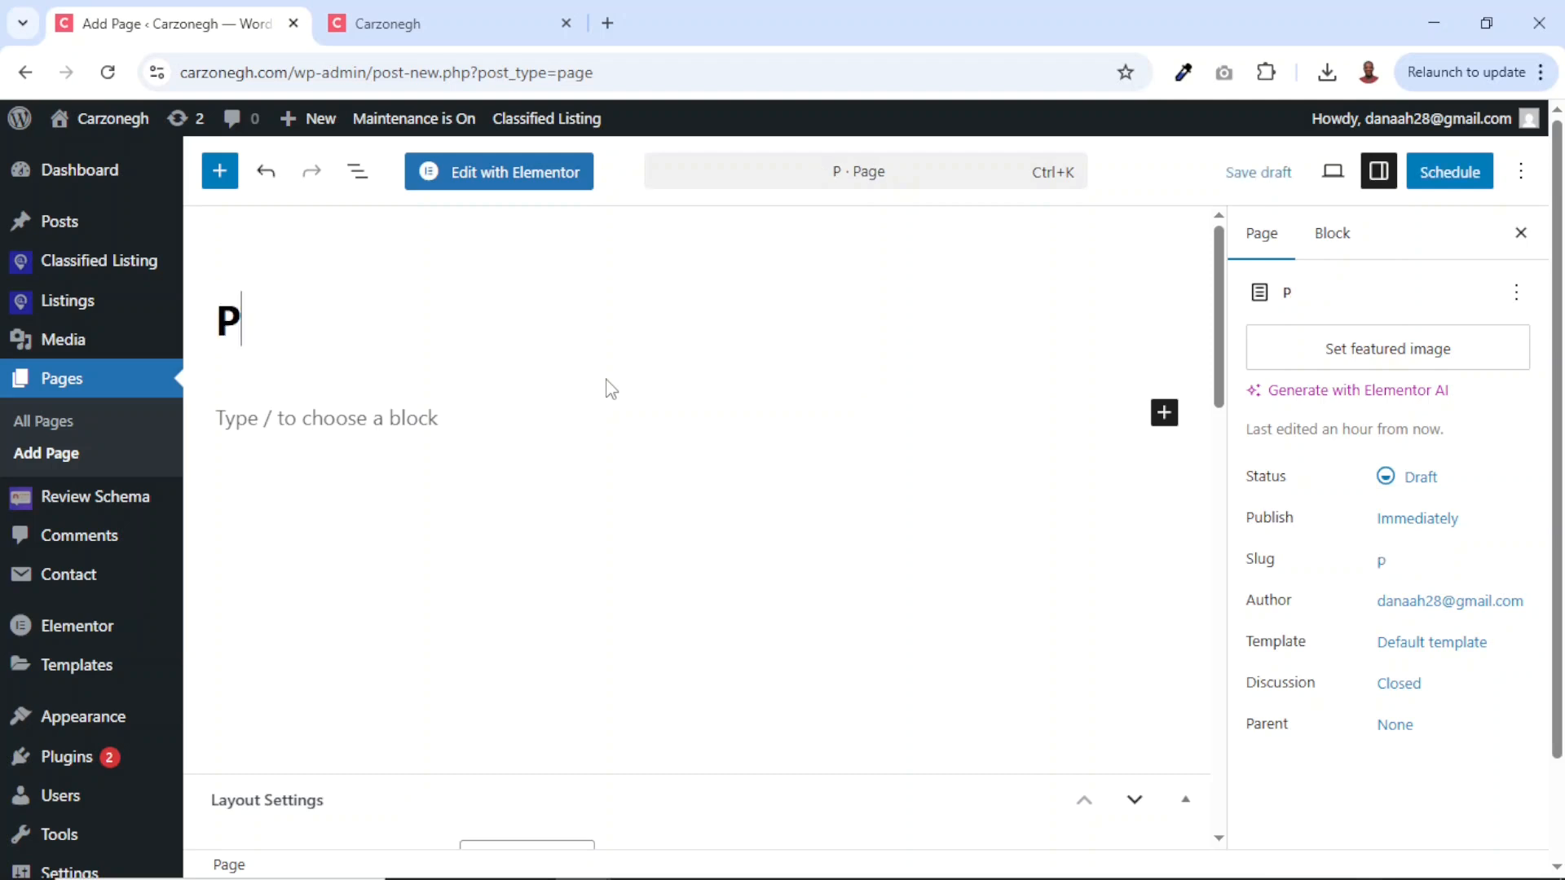
type("rivacy Policy")
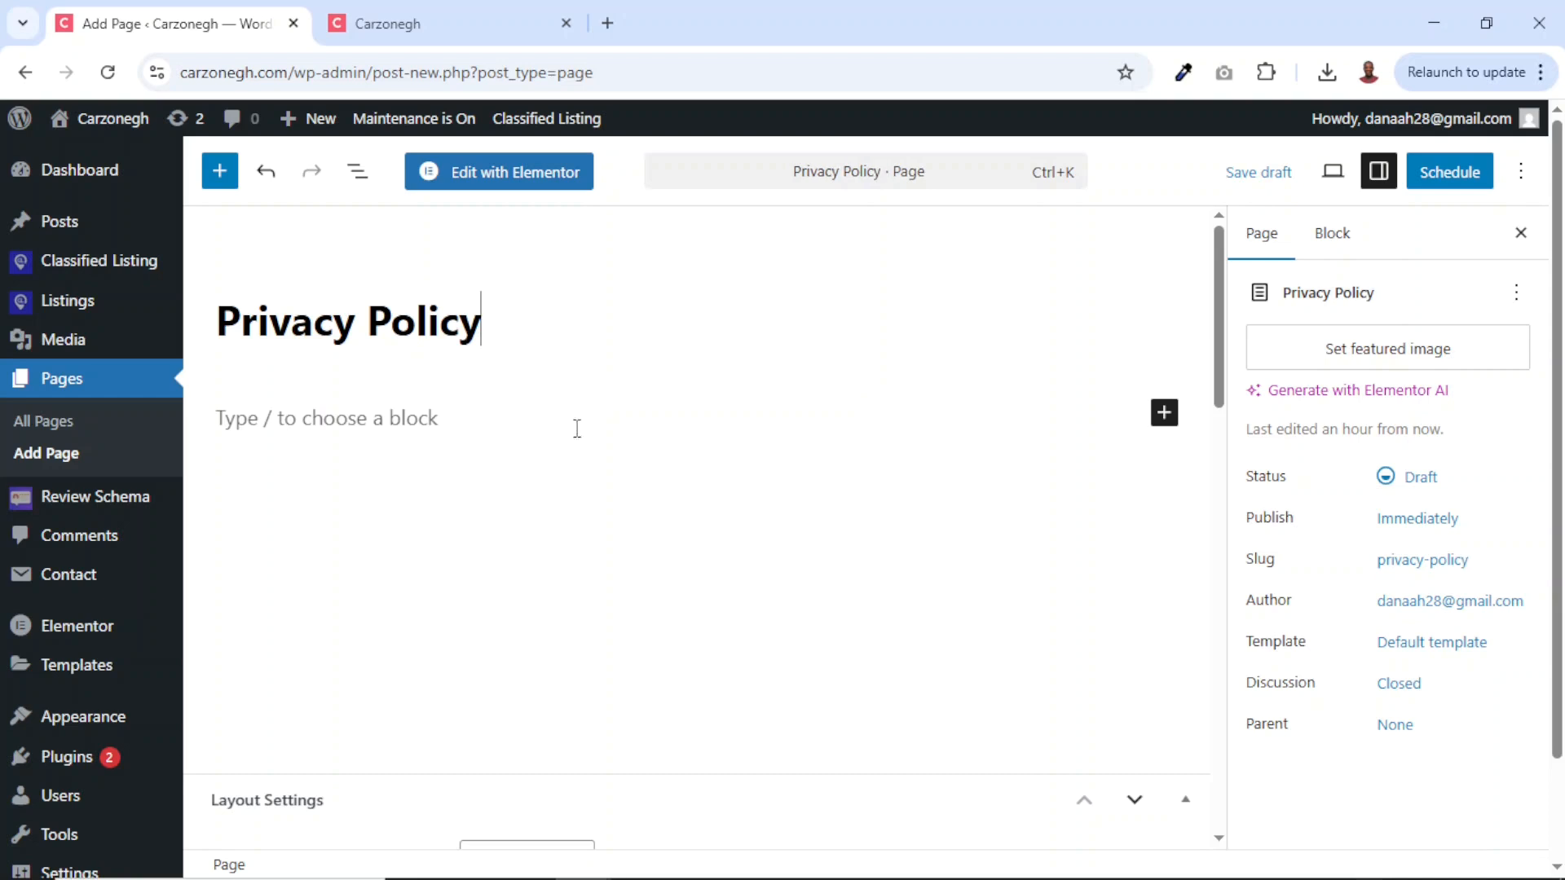
left_click(286, 413)
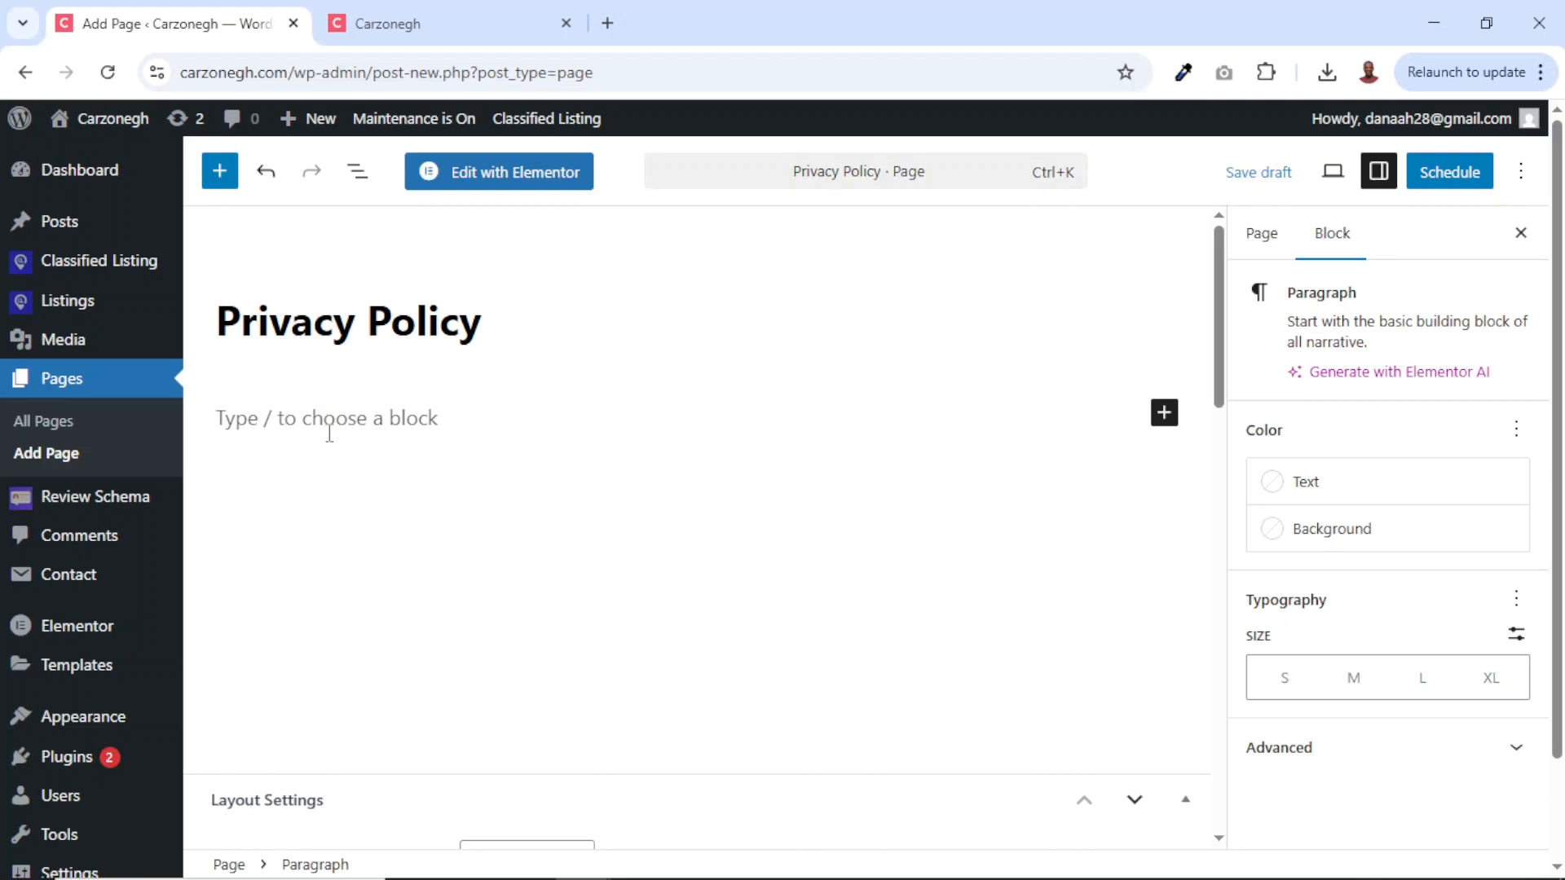
left_click(1450, 172)
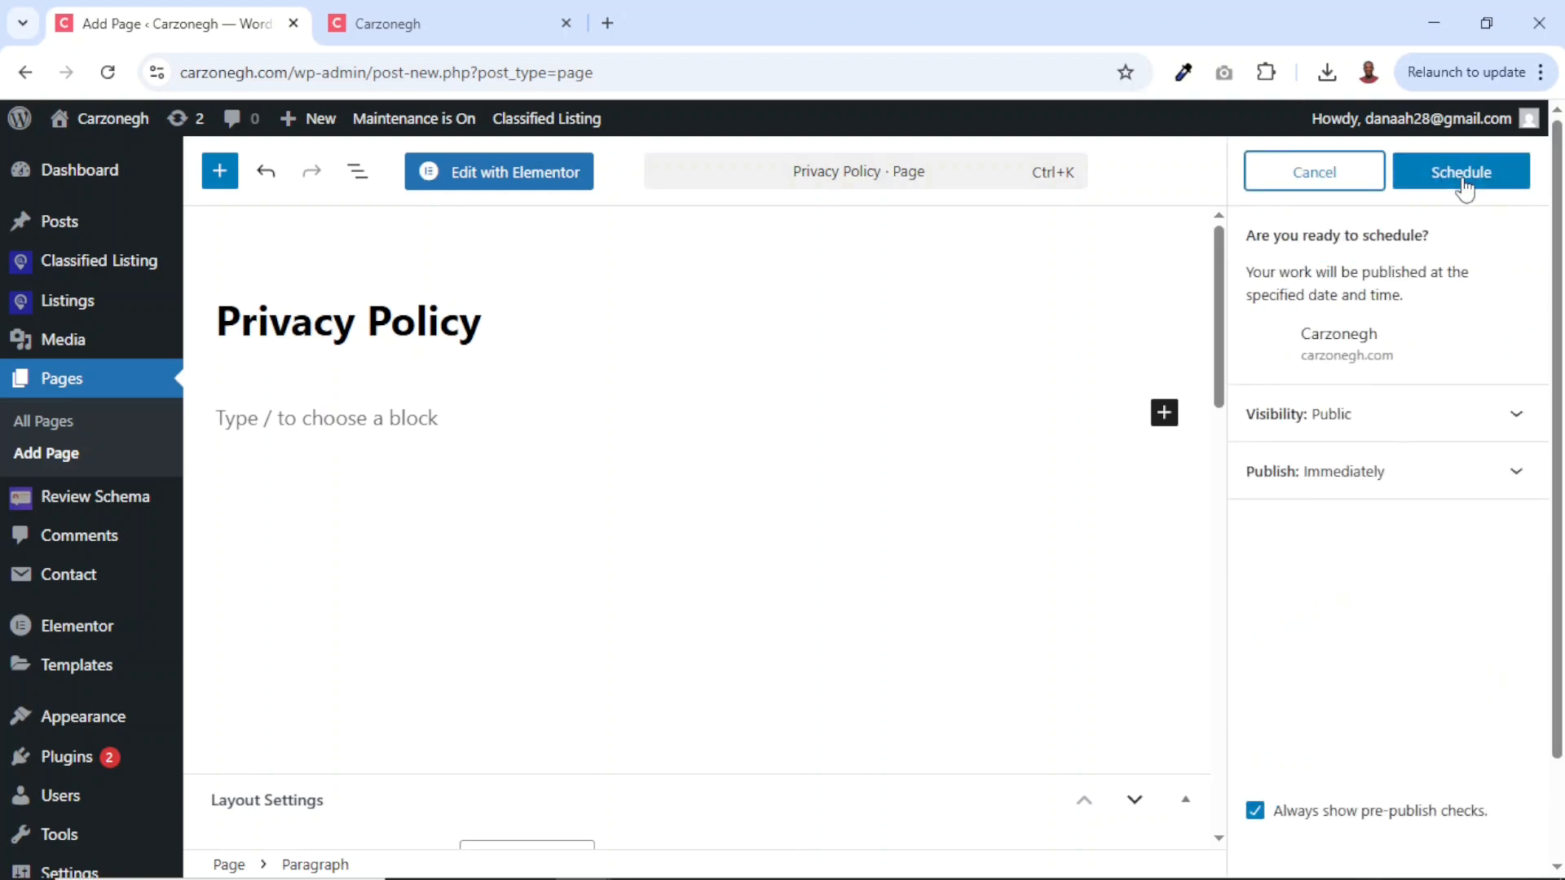
left_click(1462, 186)
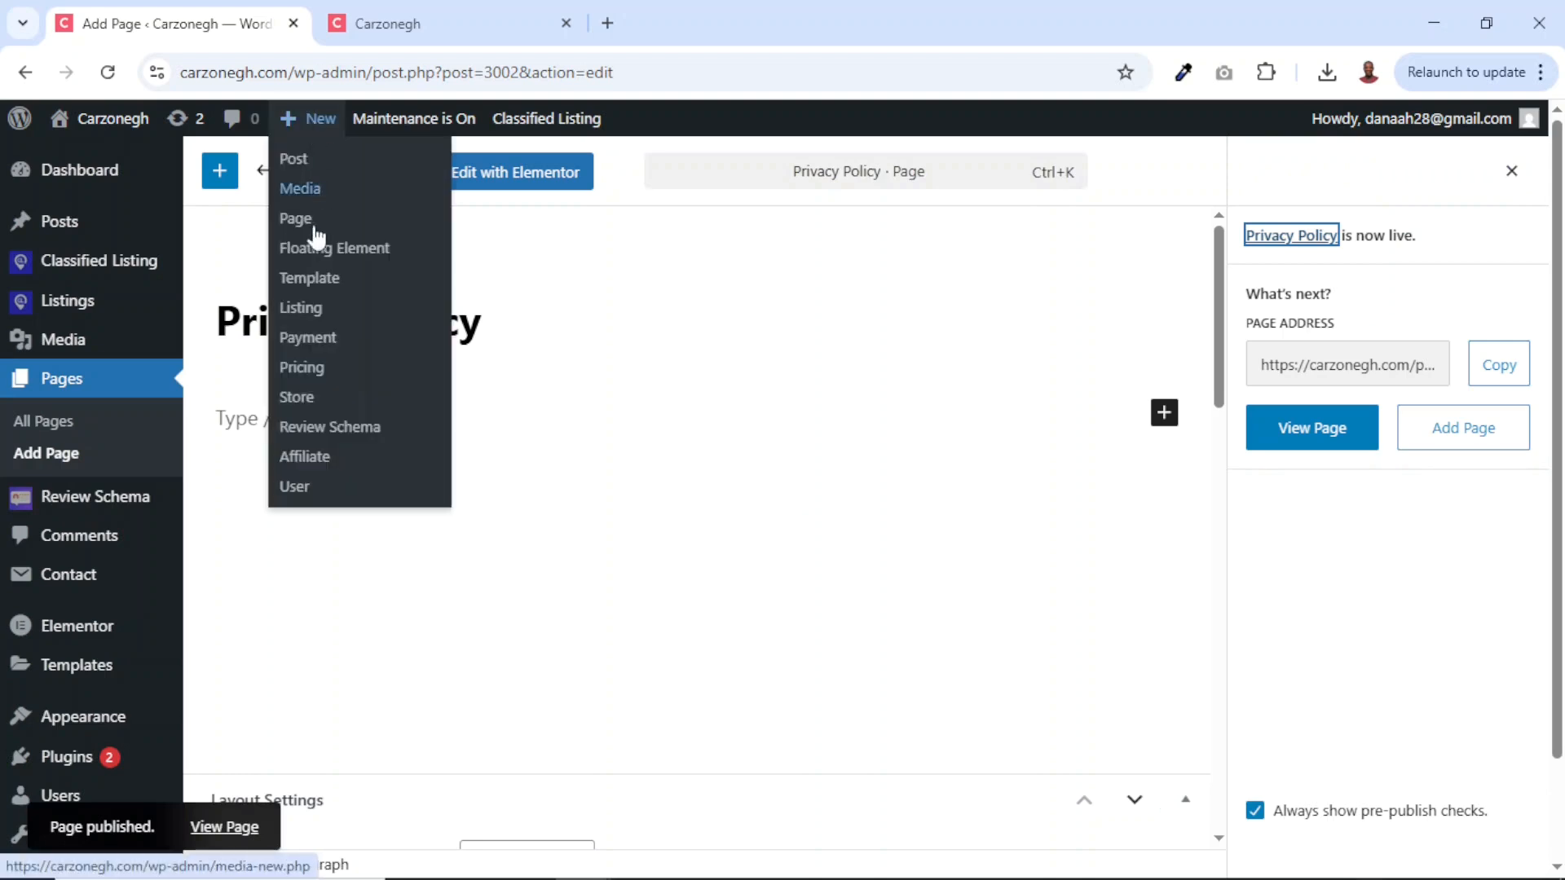
left_click(306, 233)
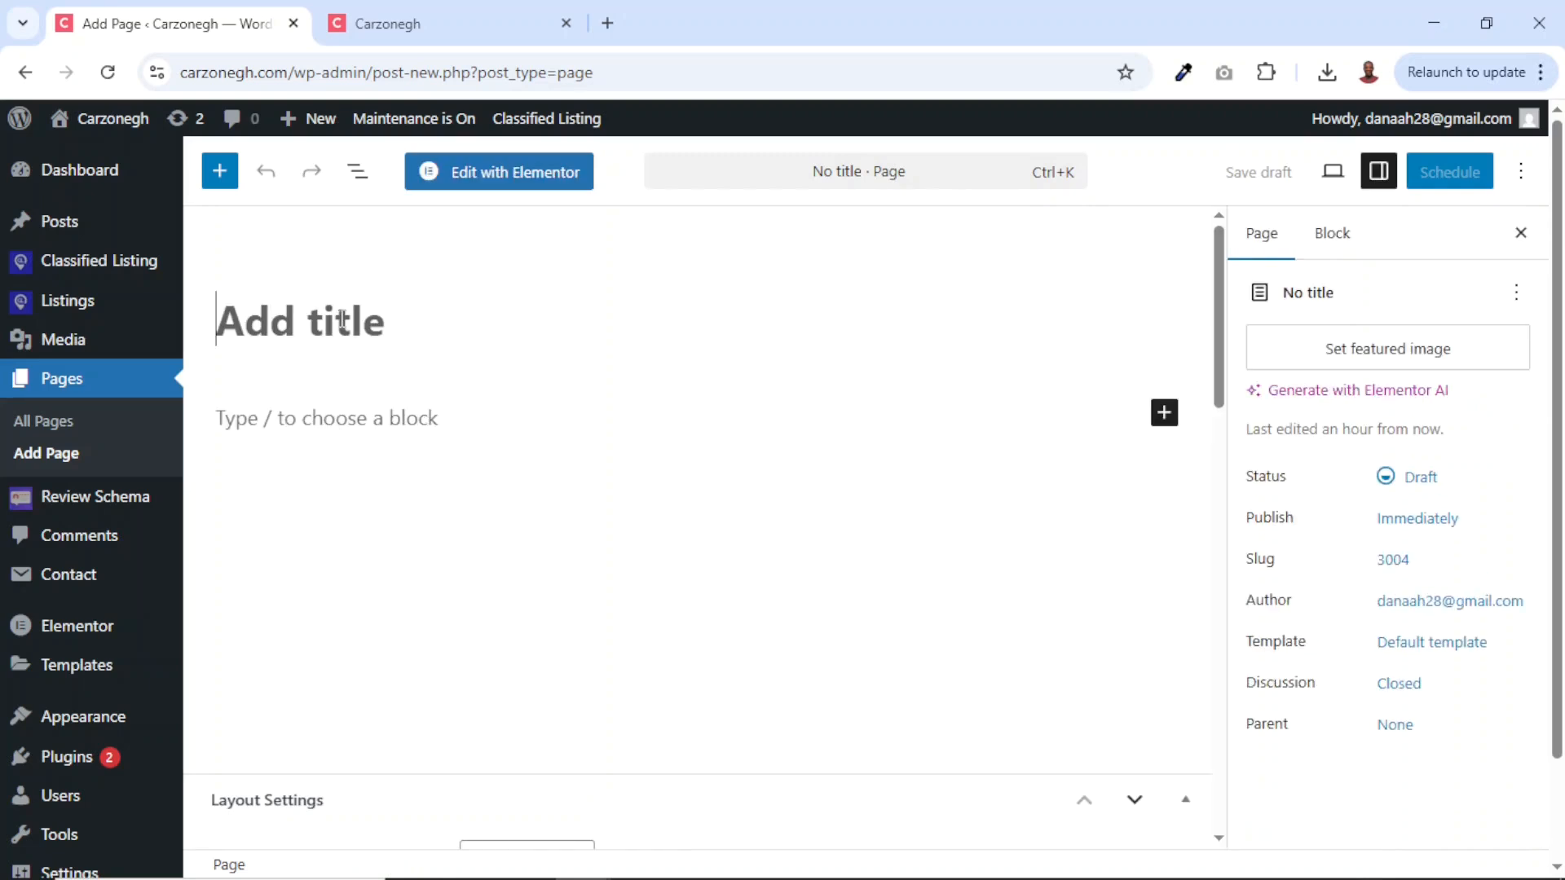
Publish an empty page titled 'Terms of Service' and return to the Carzonegh site tab.
type("Te")
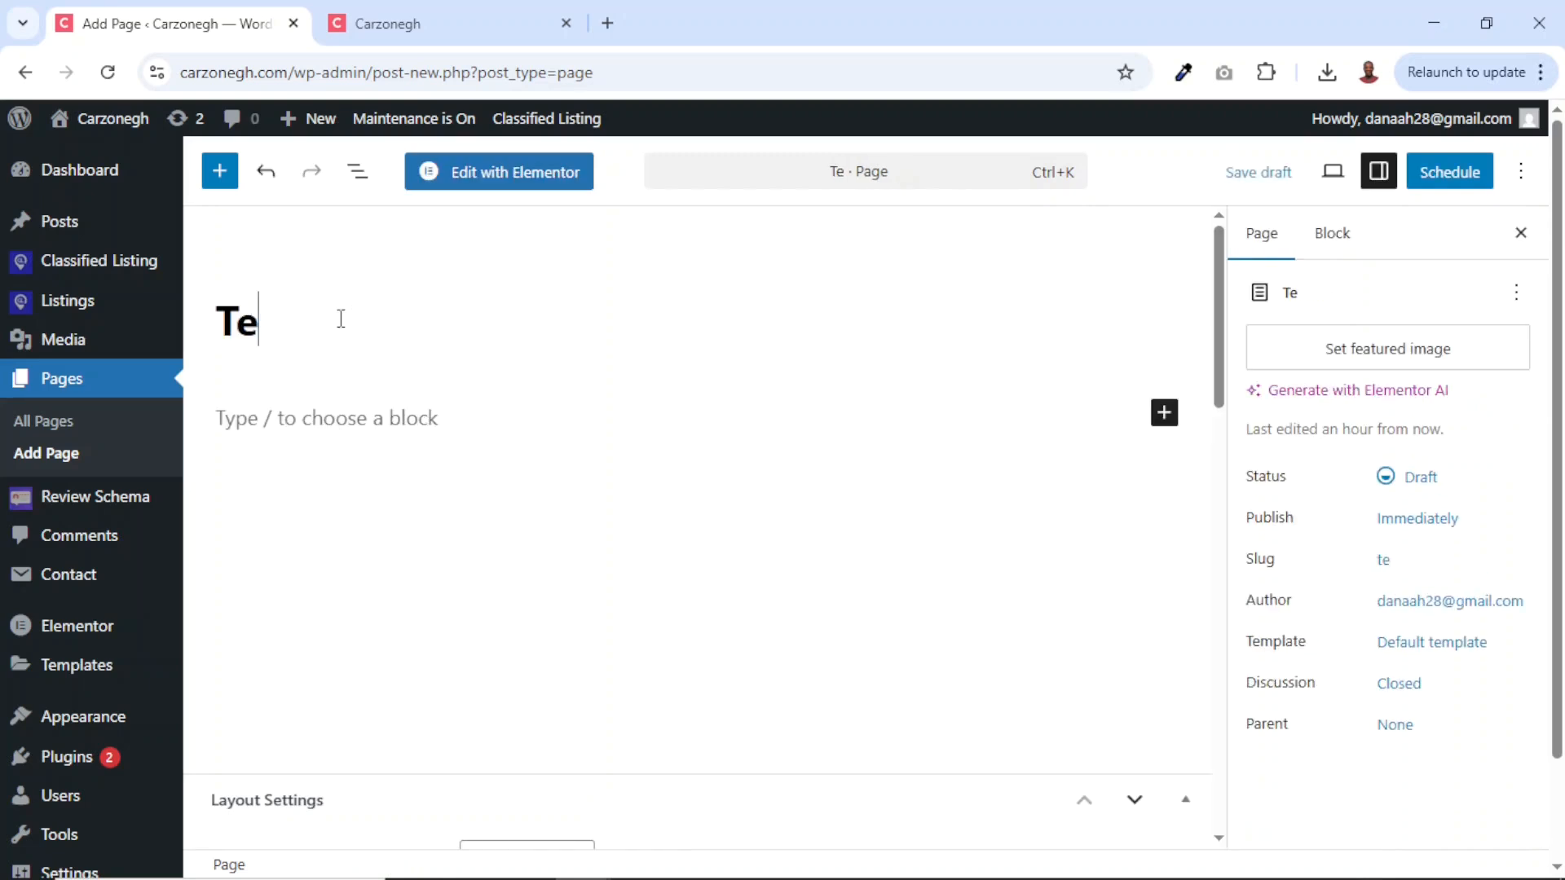
type("rms of Service")
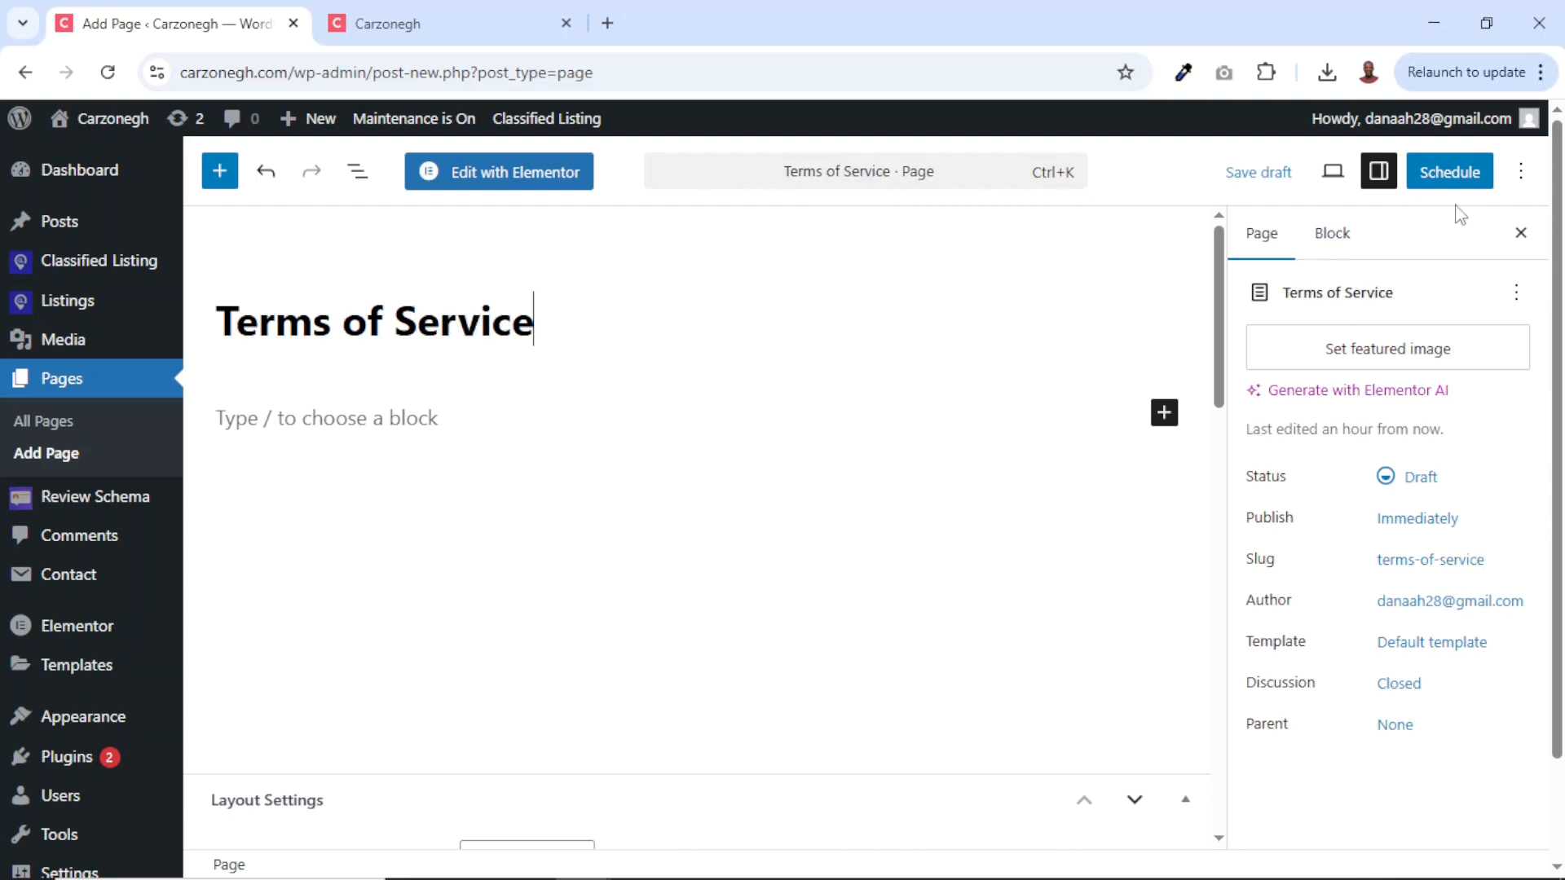
left_click(1450, 171)
left_click(1459, 171)
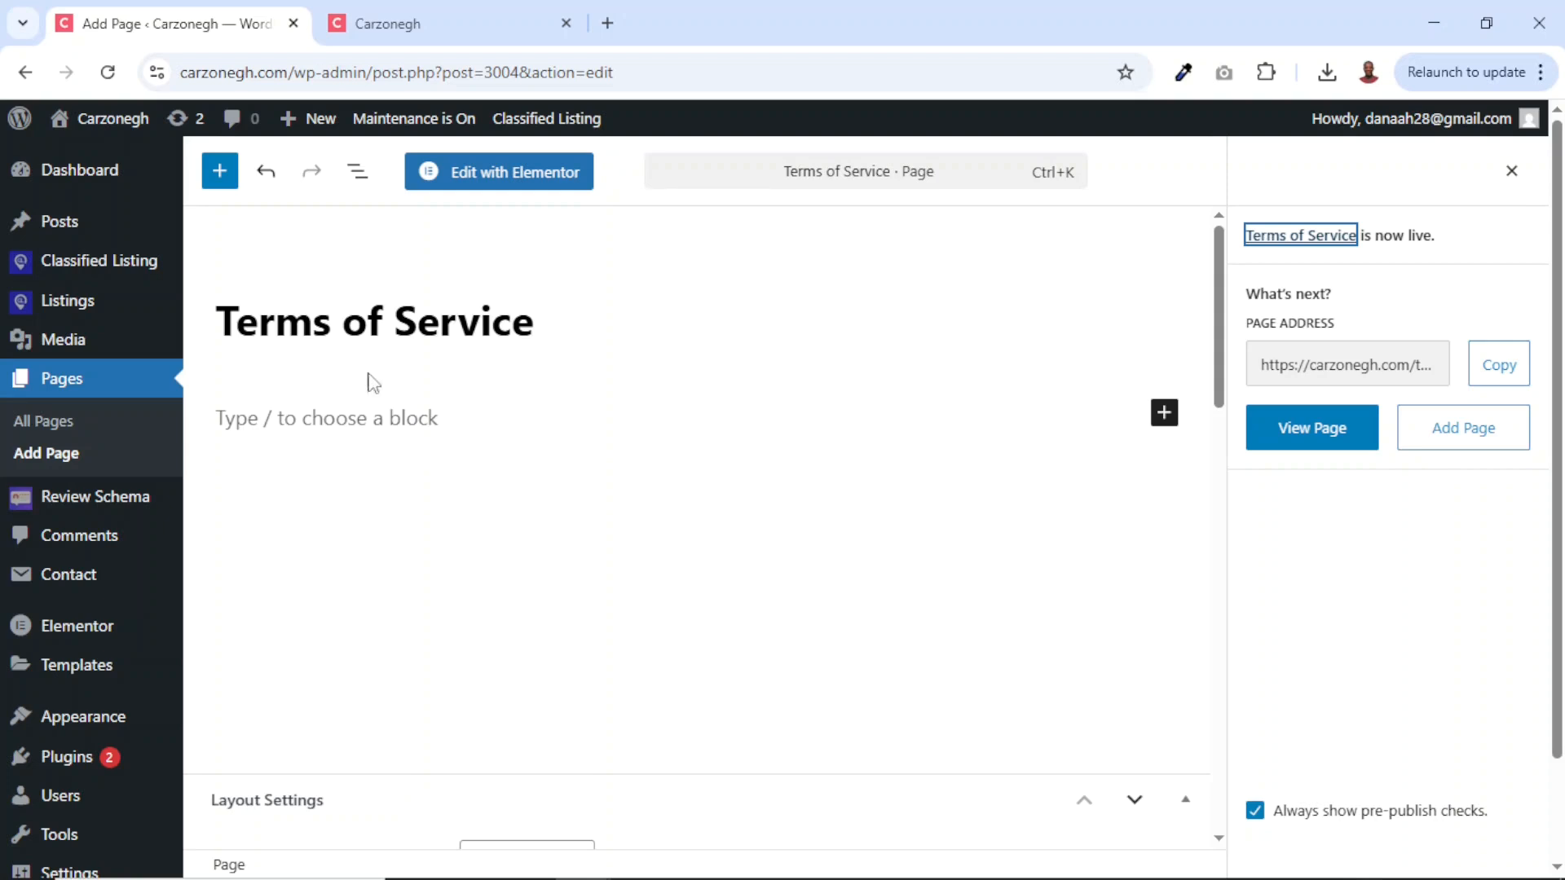
left_click(422, 15)
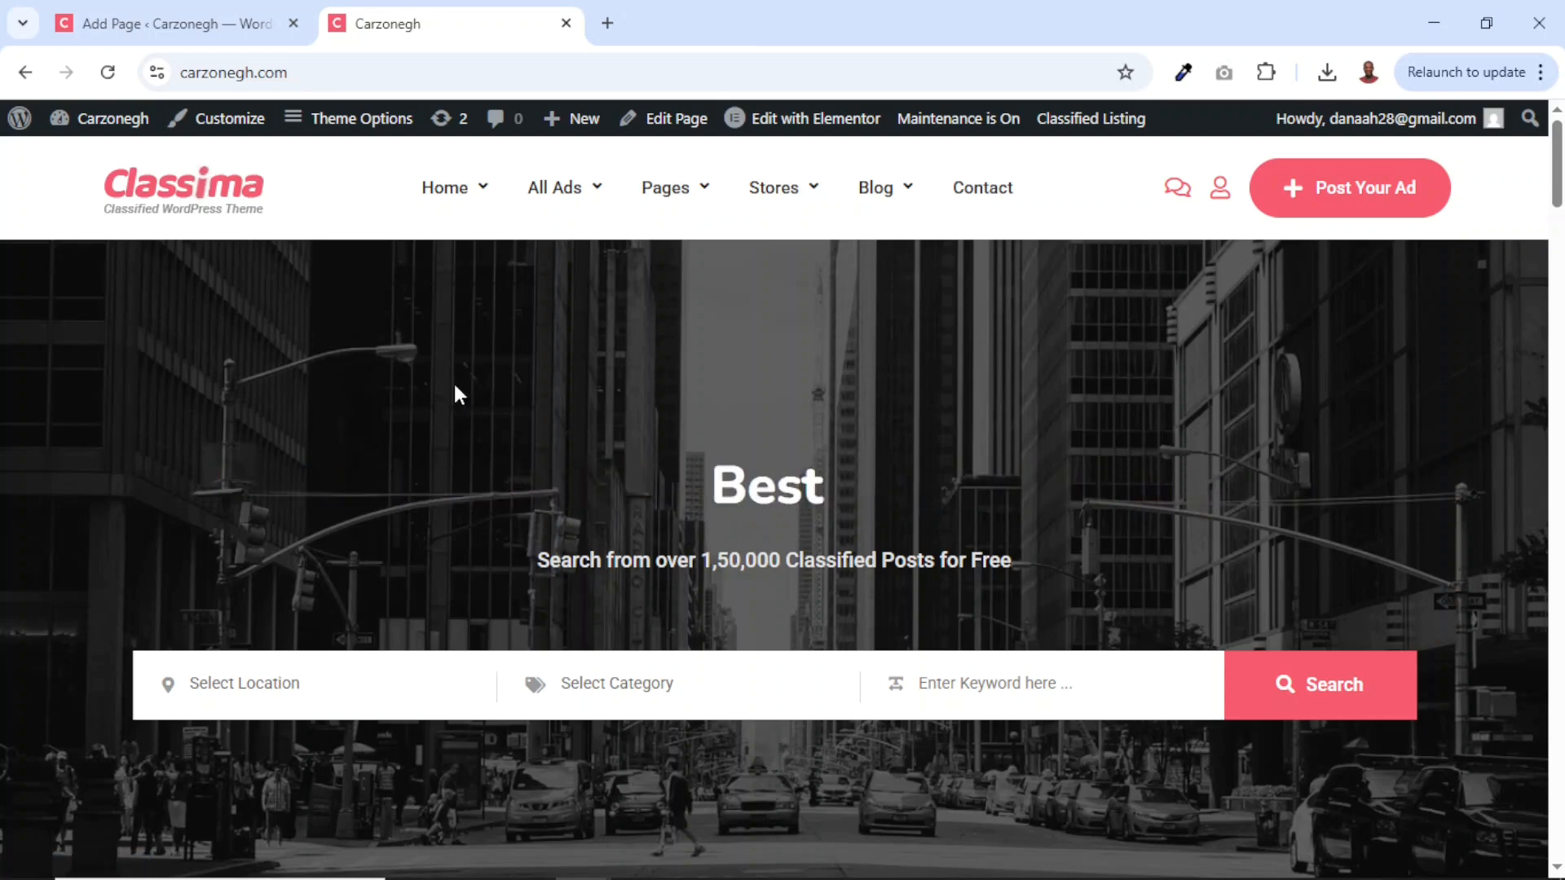
In Customizer General settings, replace the main logo with the uploaded Carzonegh logo image.
left_click(220, 120)
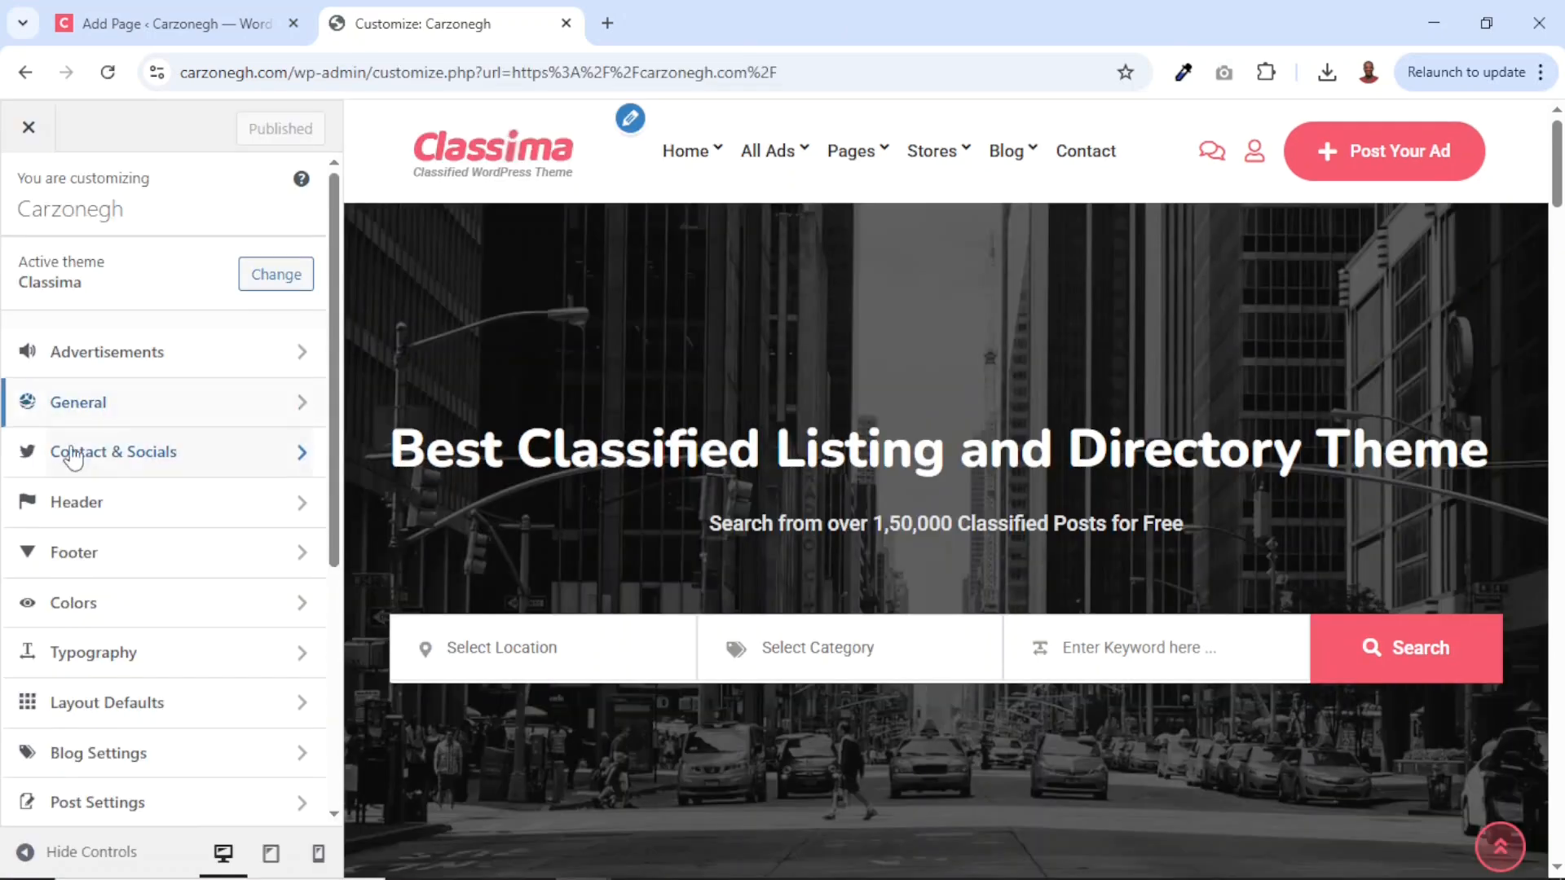
left_click(78, 408)
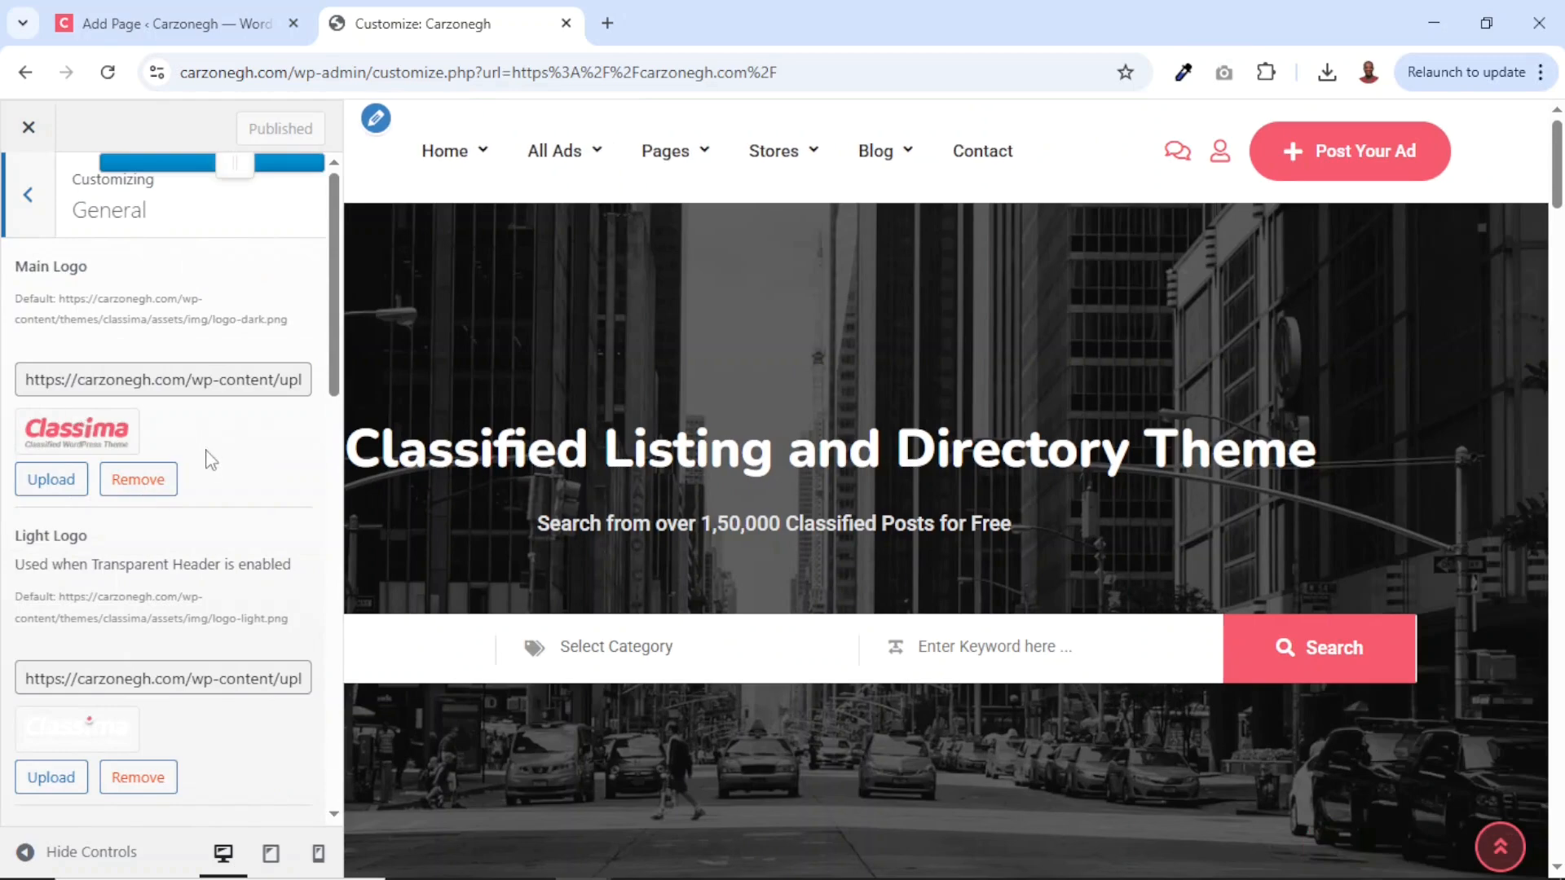
left_click(140, 481)
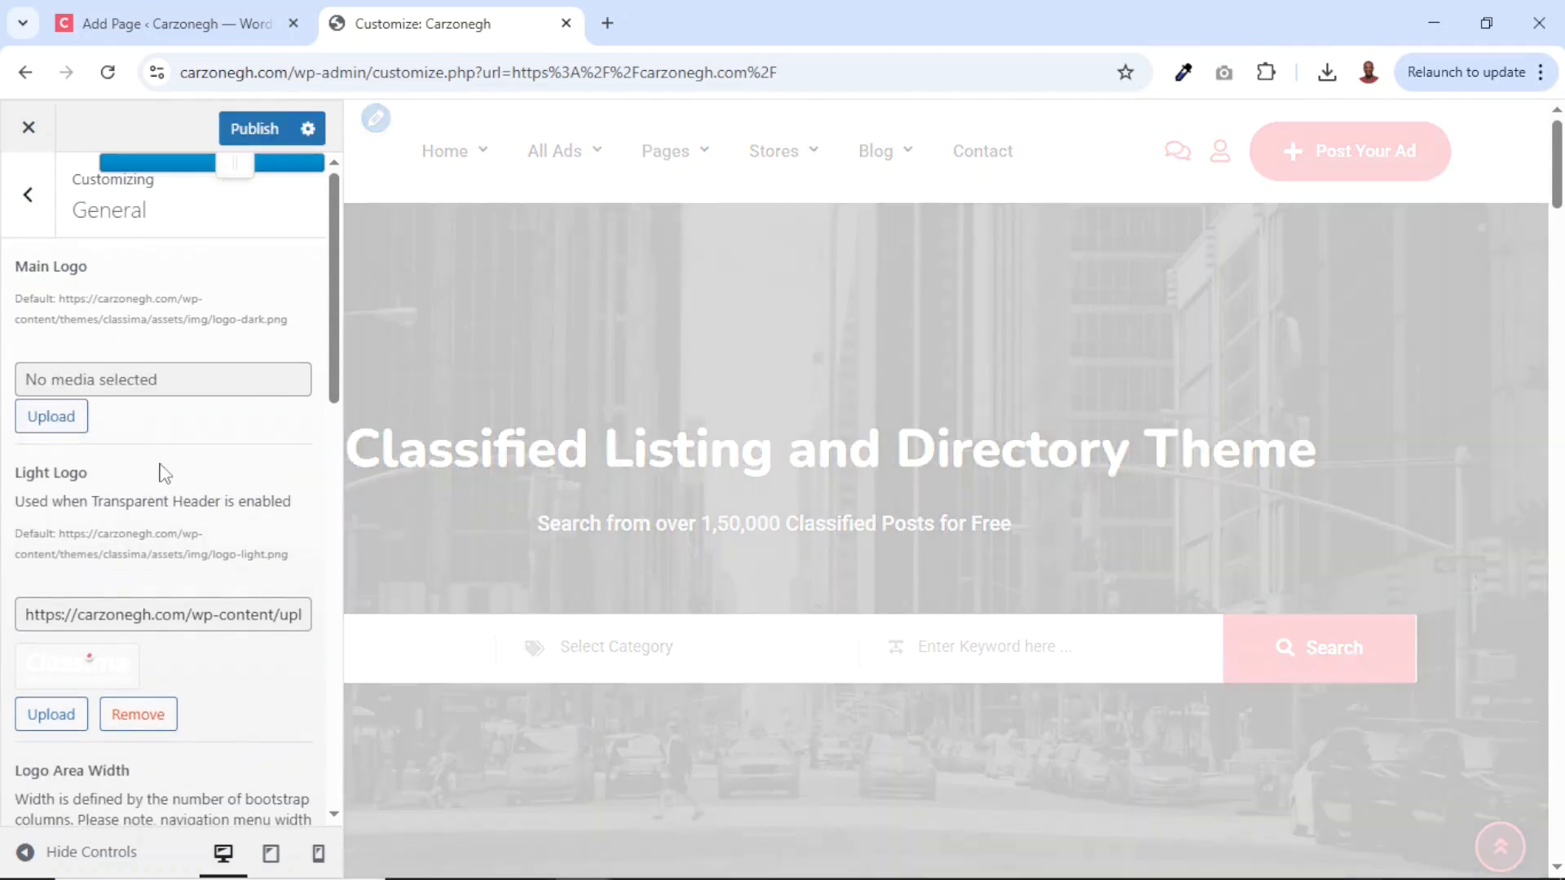
left_click(50, 418)
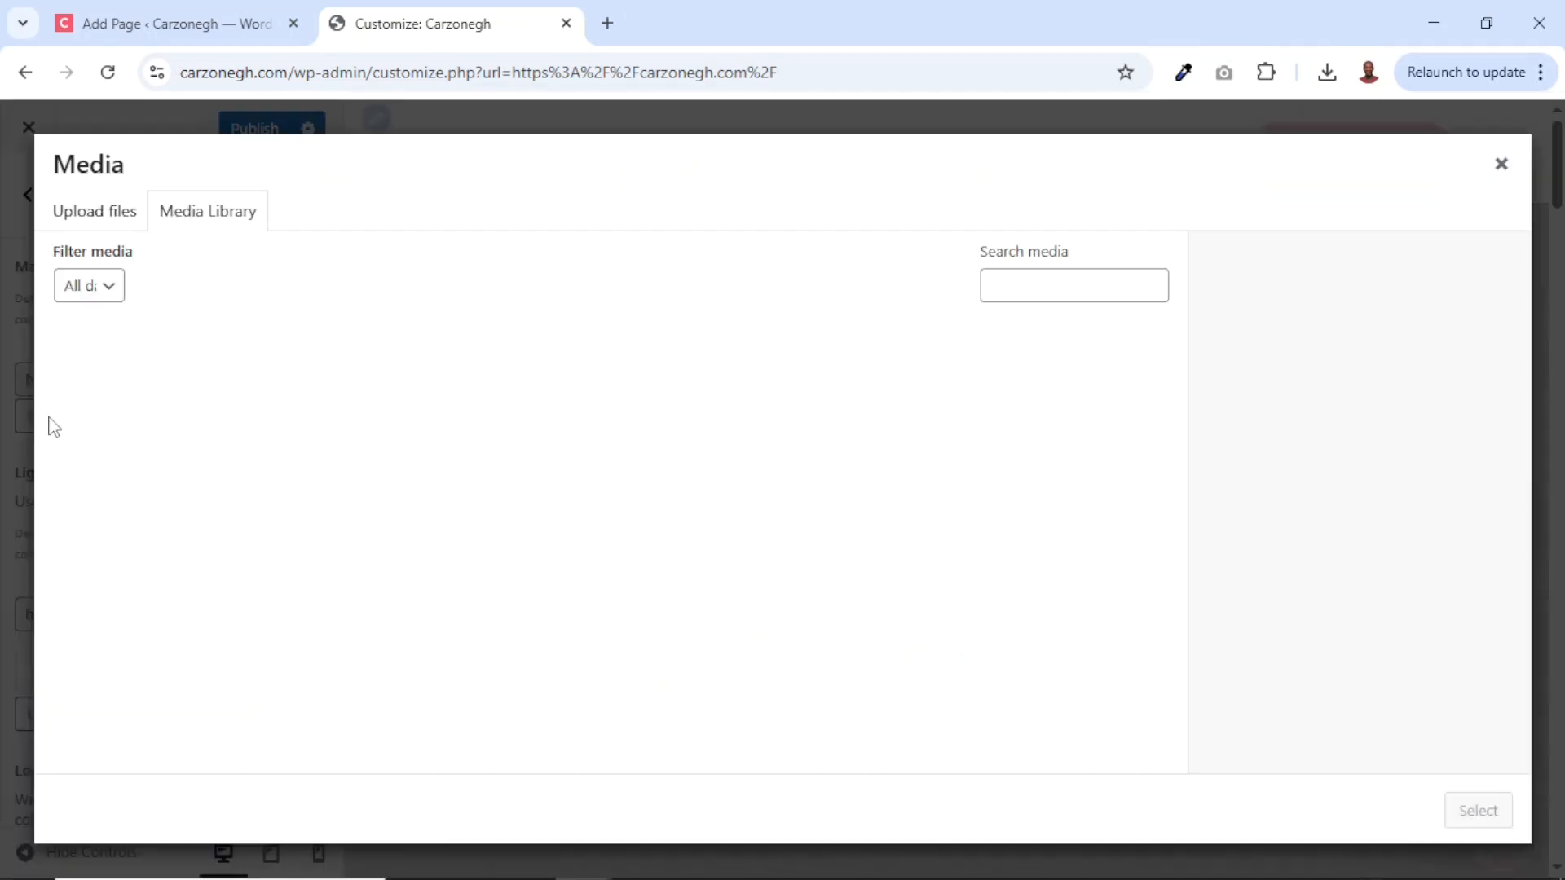
left_click(102, 217)
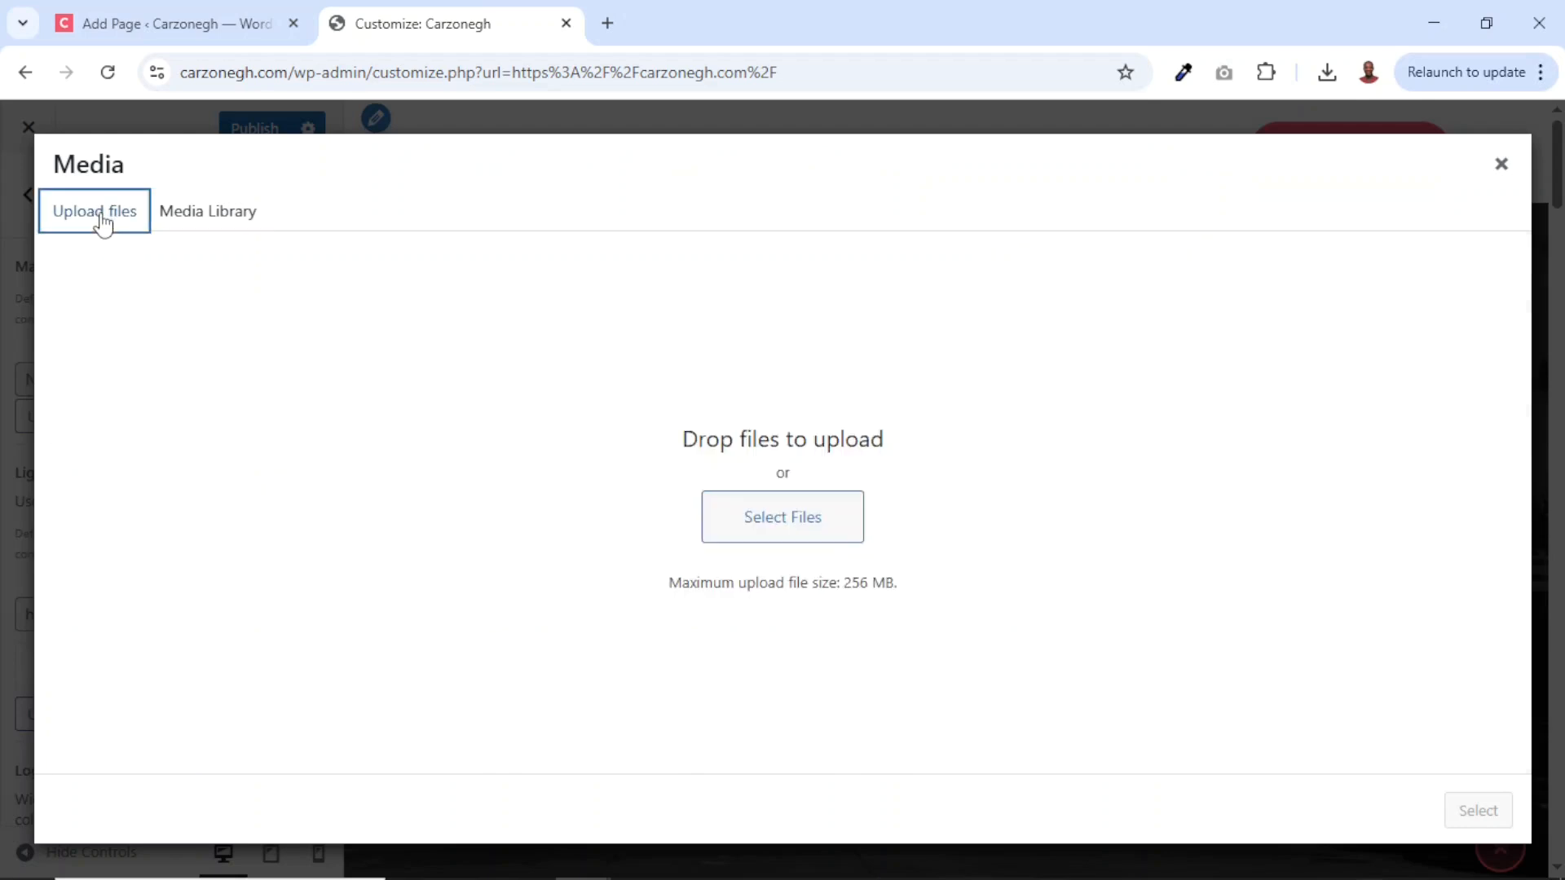
left_click(784, 533)
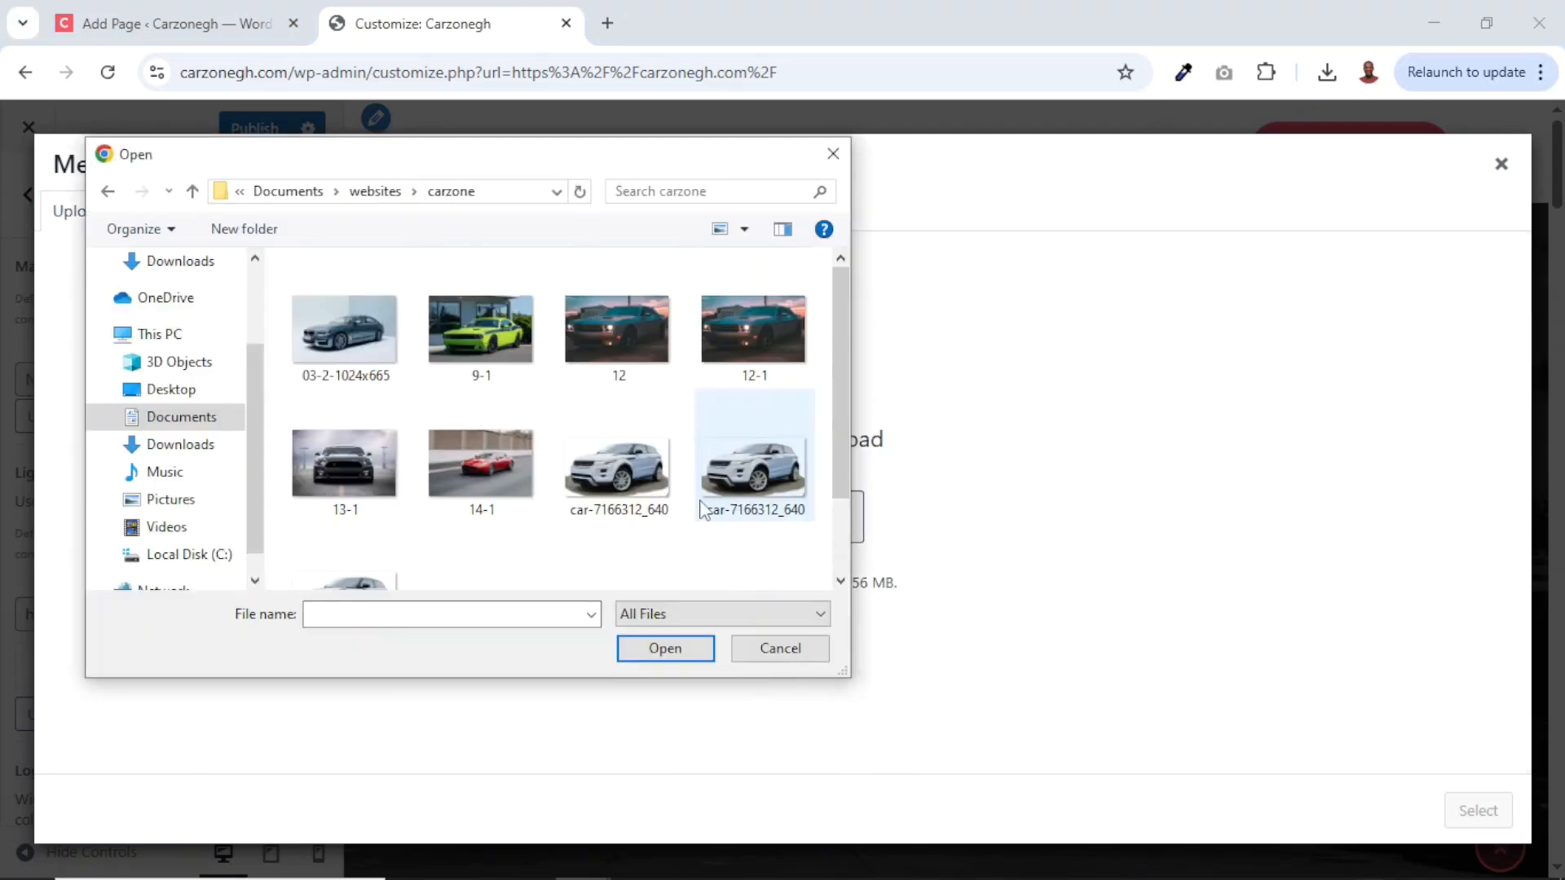
scroll(838, 355, "down", 2)
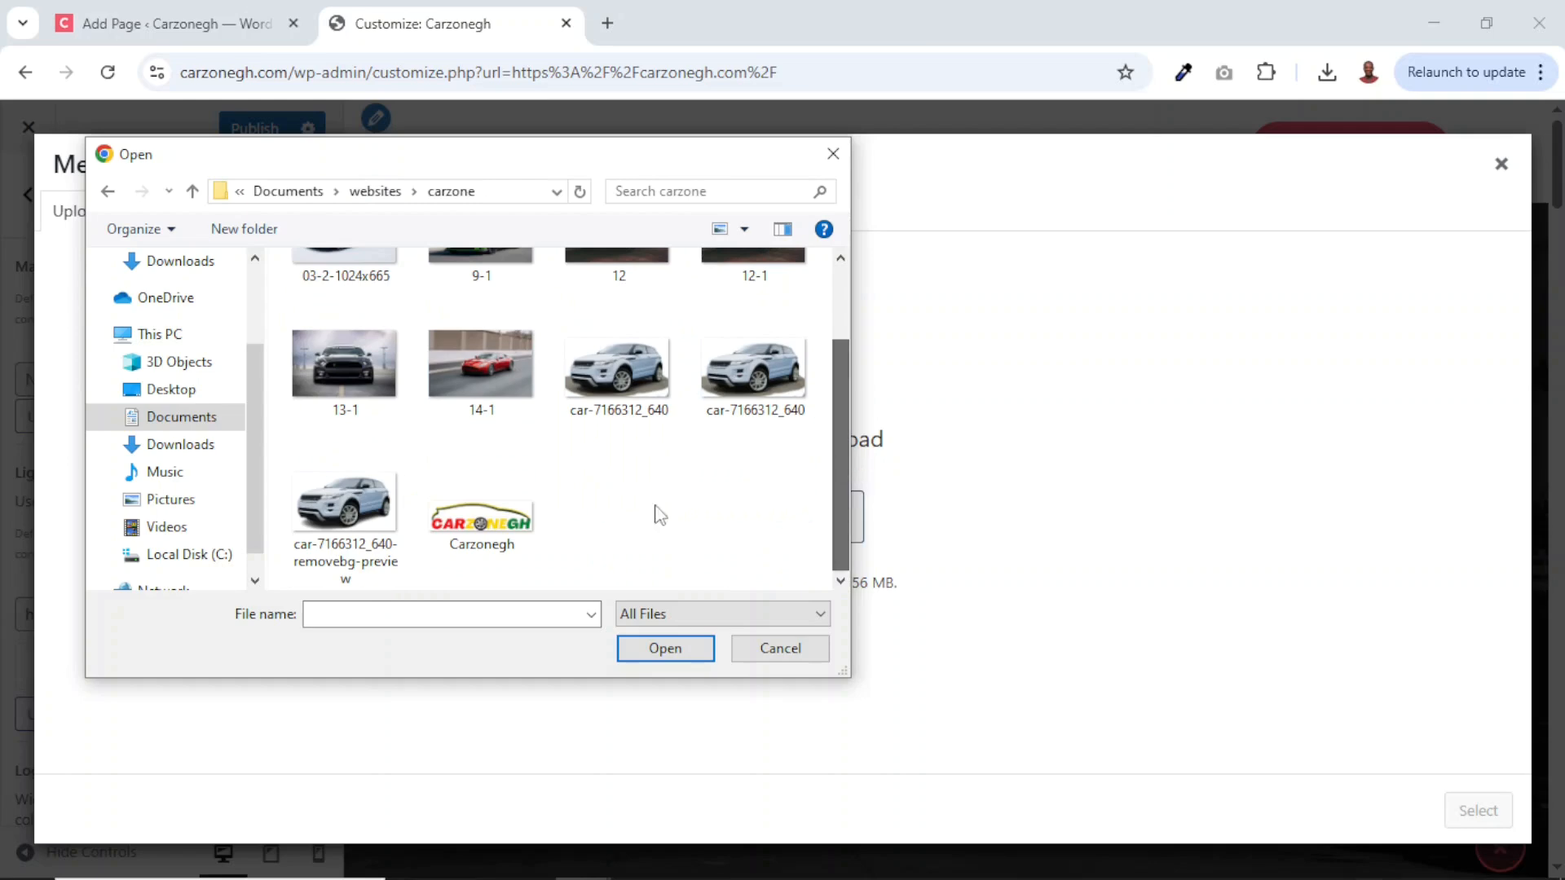
left_click(478, 538)
left_click(663, 648)
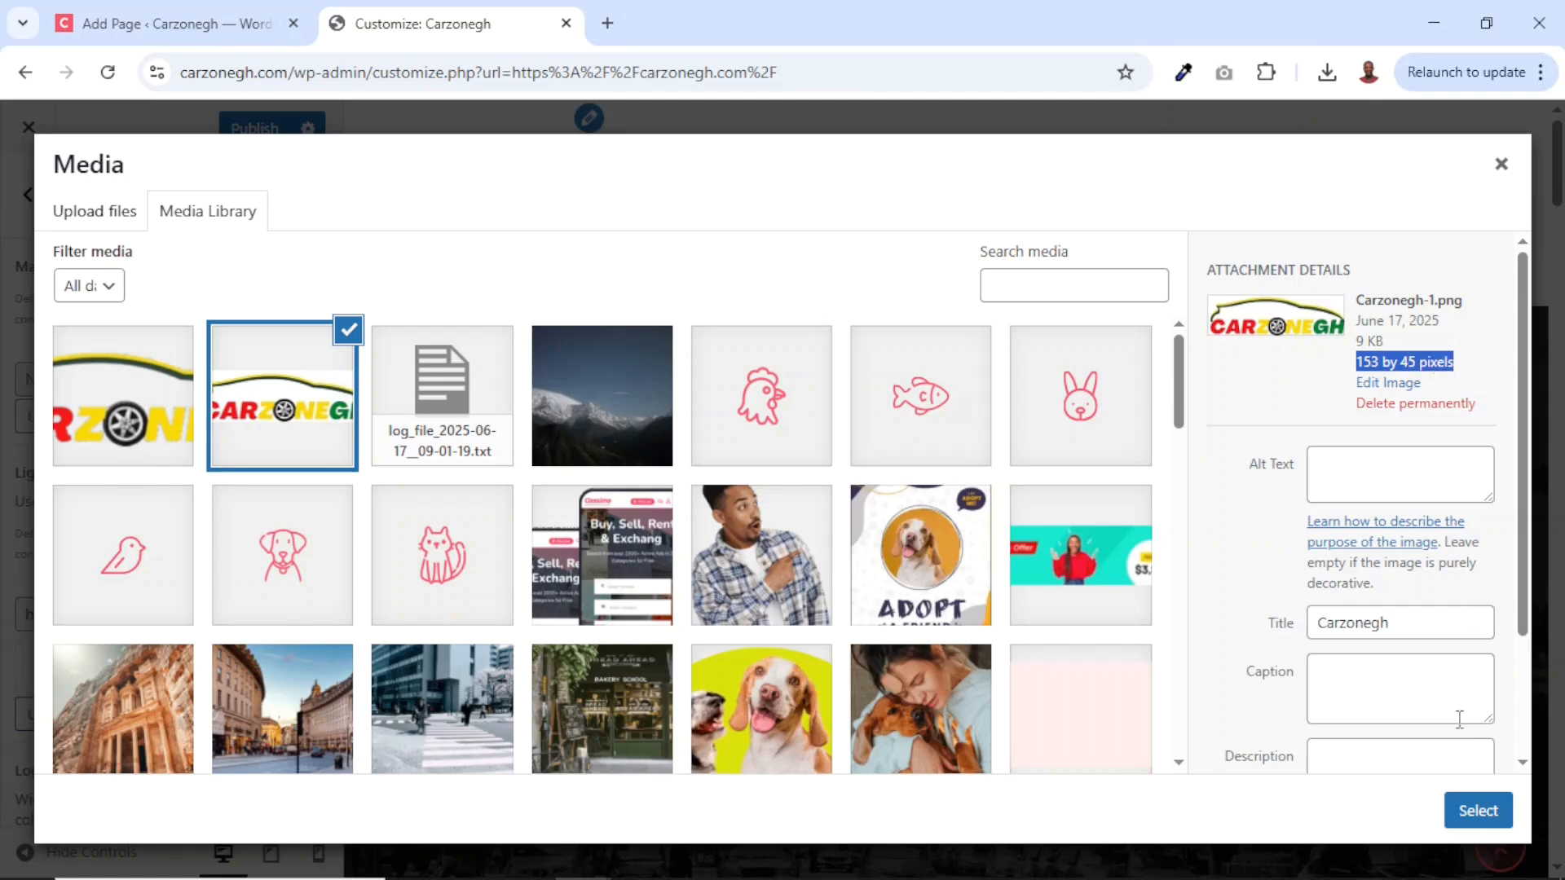
left_click(1478, 808)
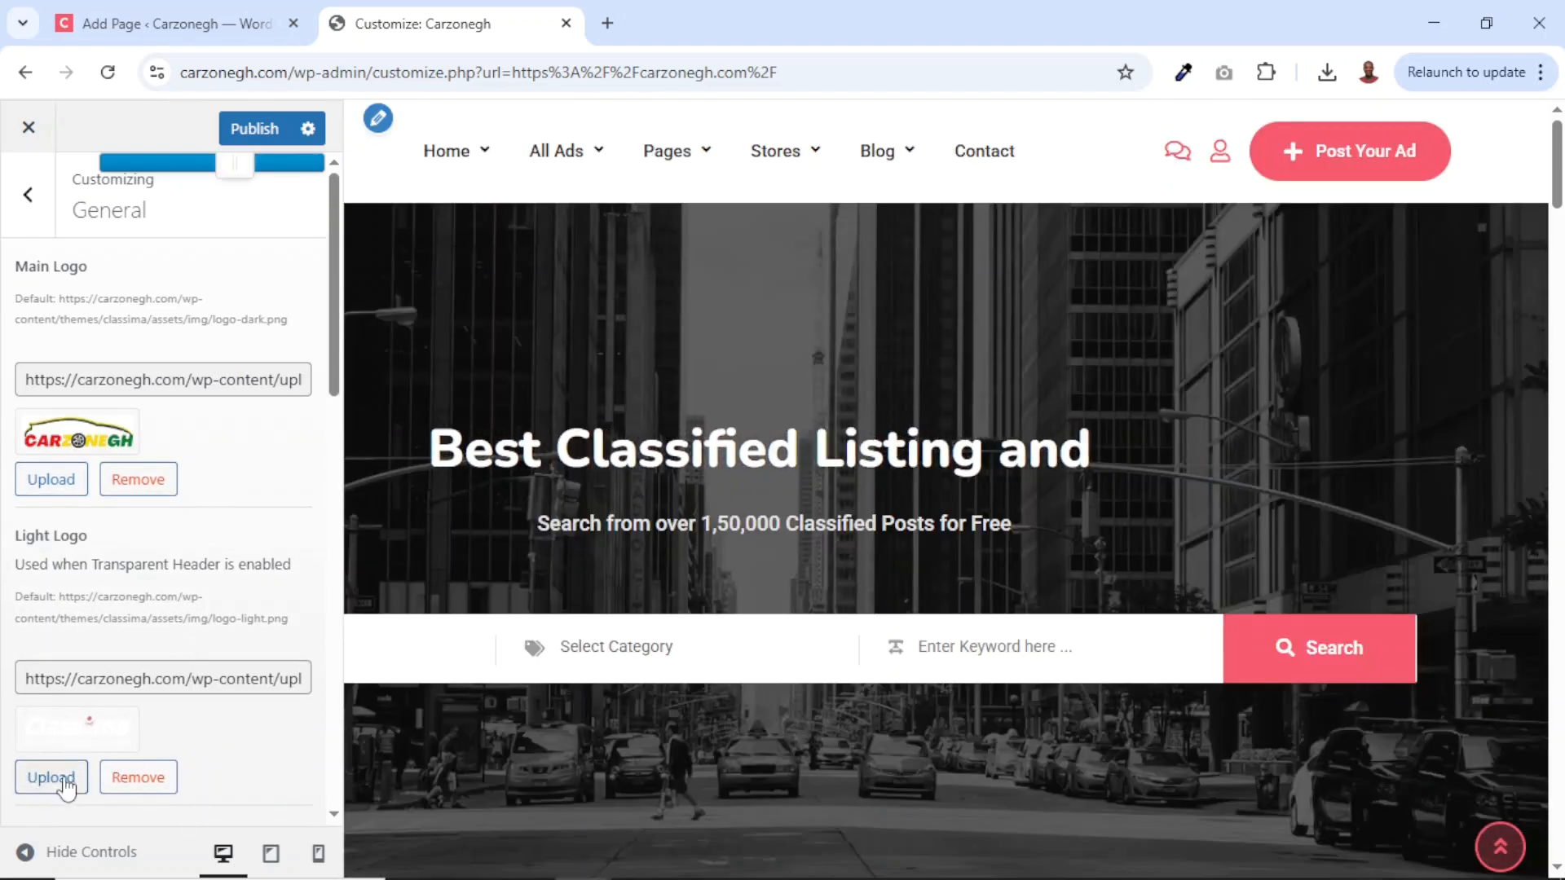
Replace the light logo with the same Carzonegh image.
left_click(138, 777)
left_click(51, 711)
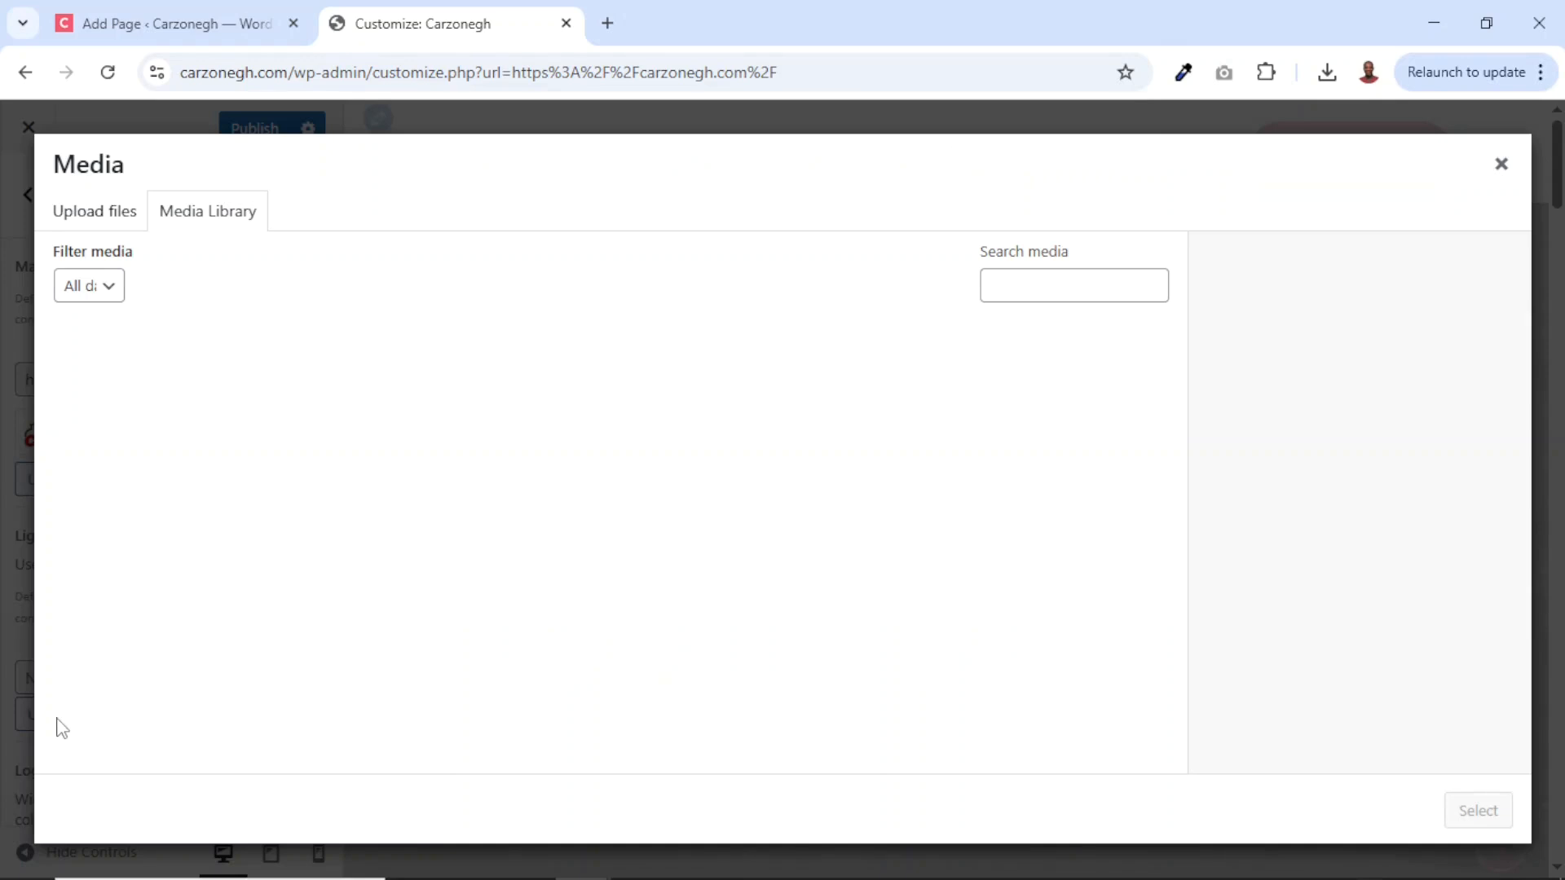
left_click(114, 399)
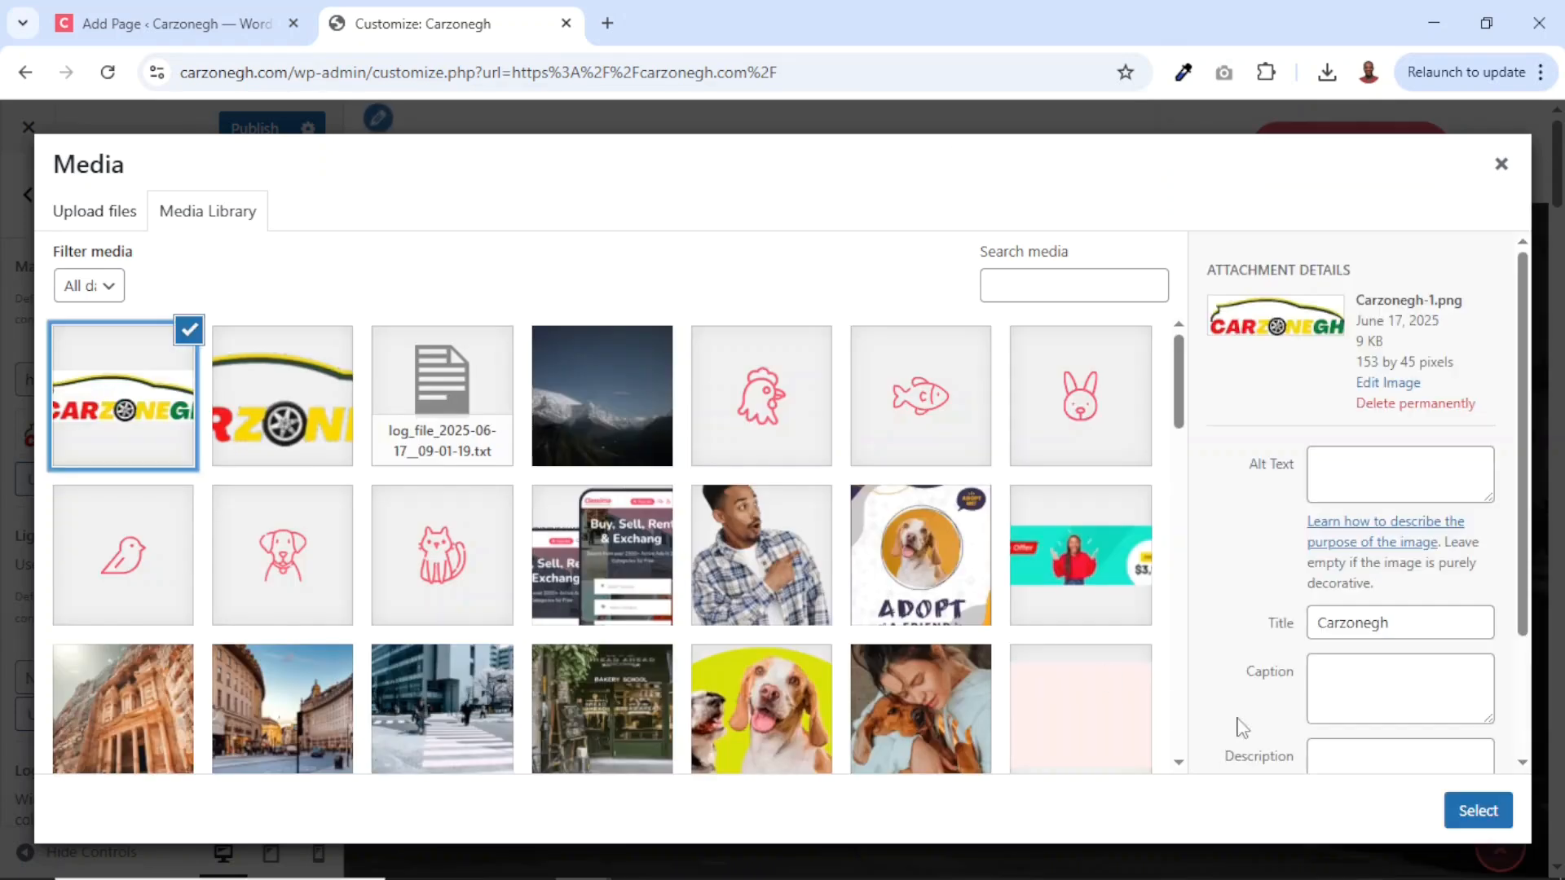
left_click(1467, 807)
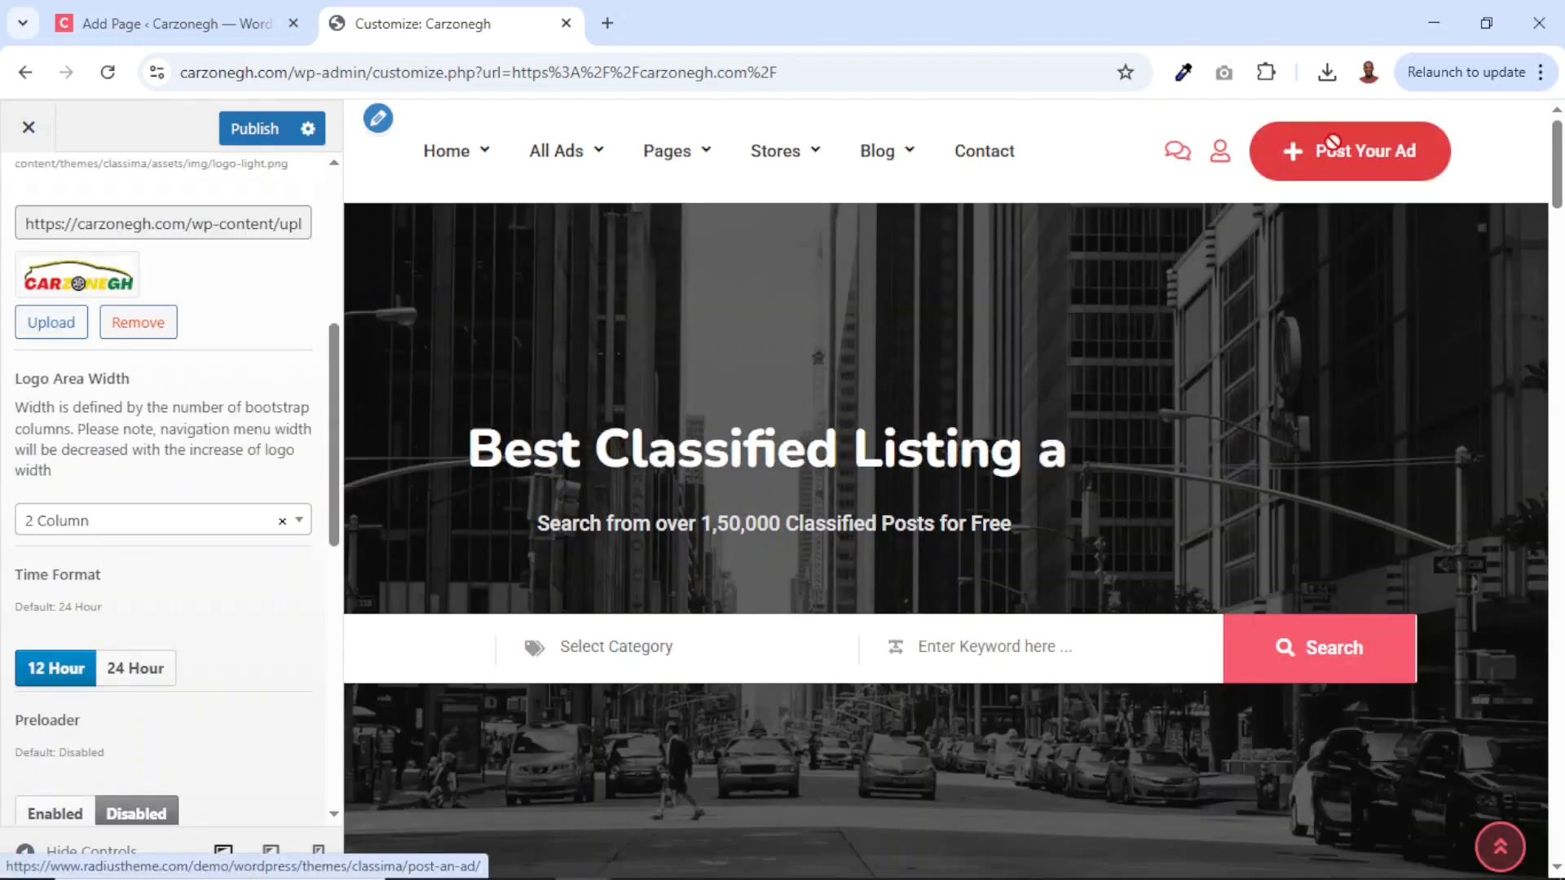
scroll(68, 216, "up", 5)
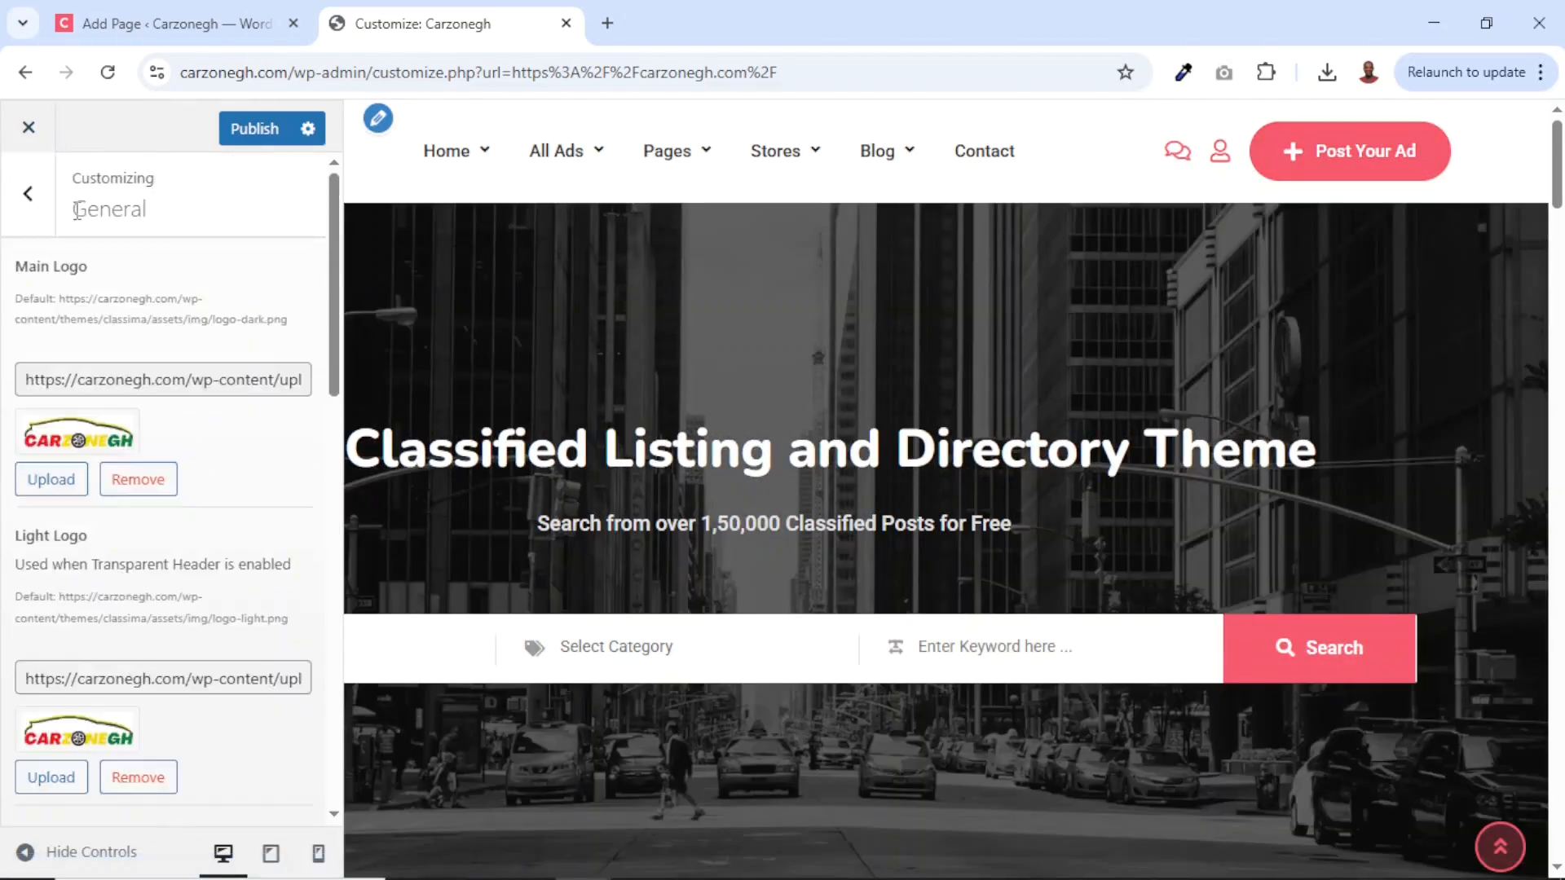
left_click(28, 194)
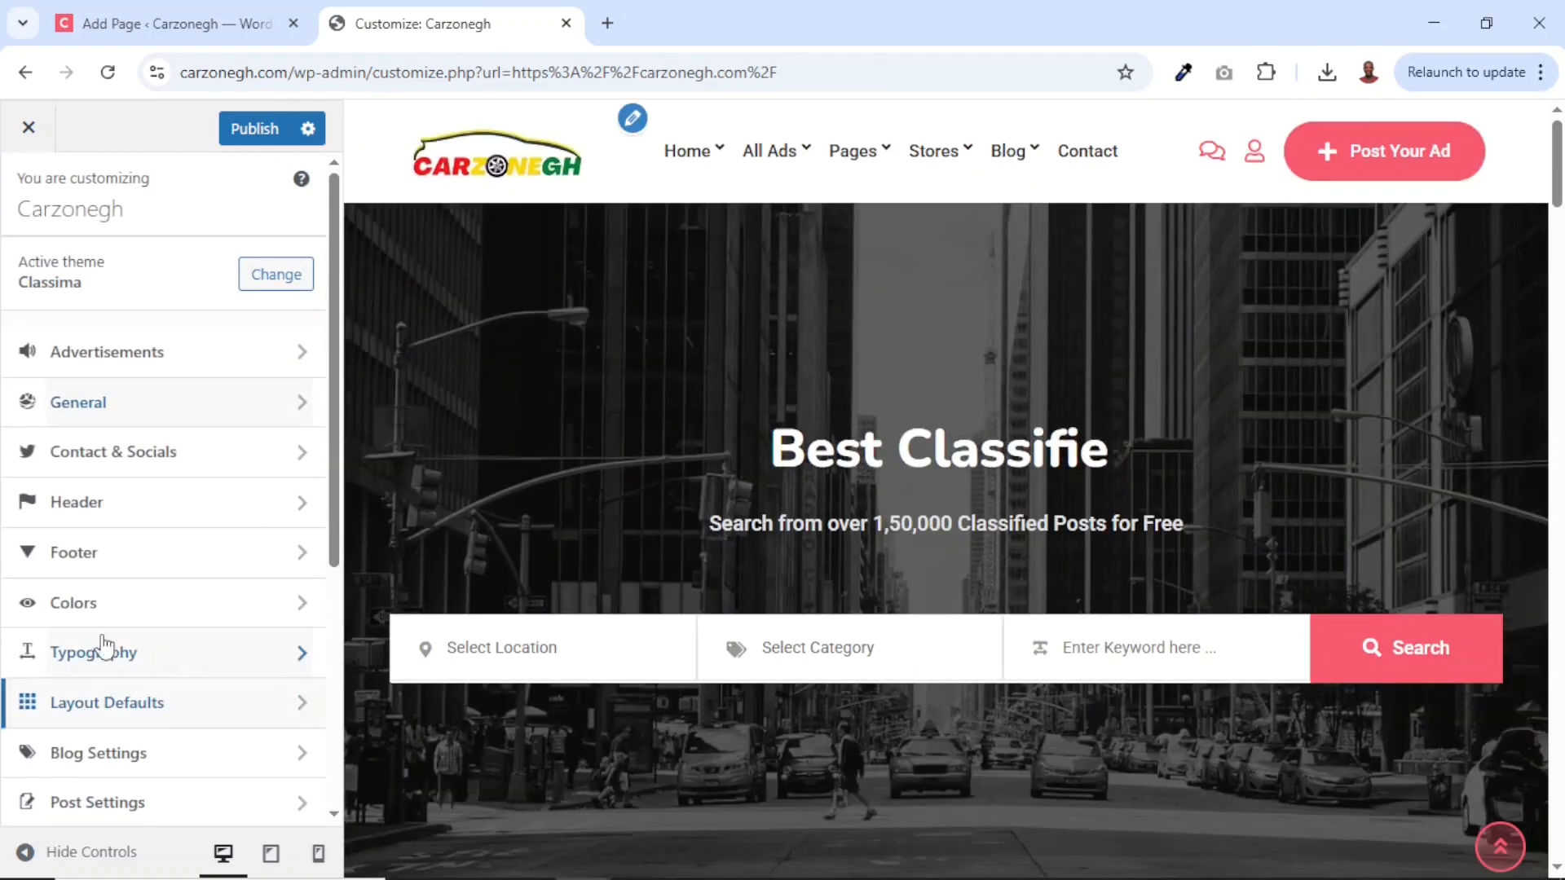
Set the primary sitewide colour to red #dd1111 and copy its hex value.
left_click(81, 610)
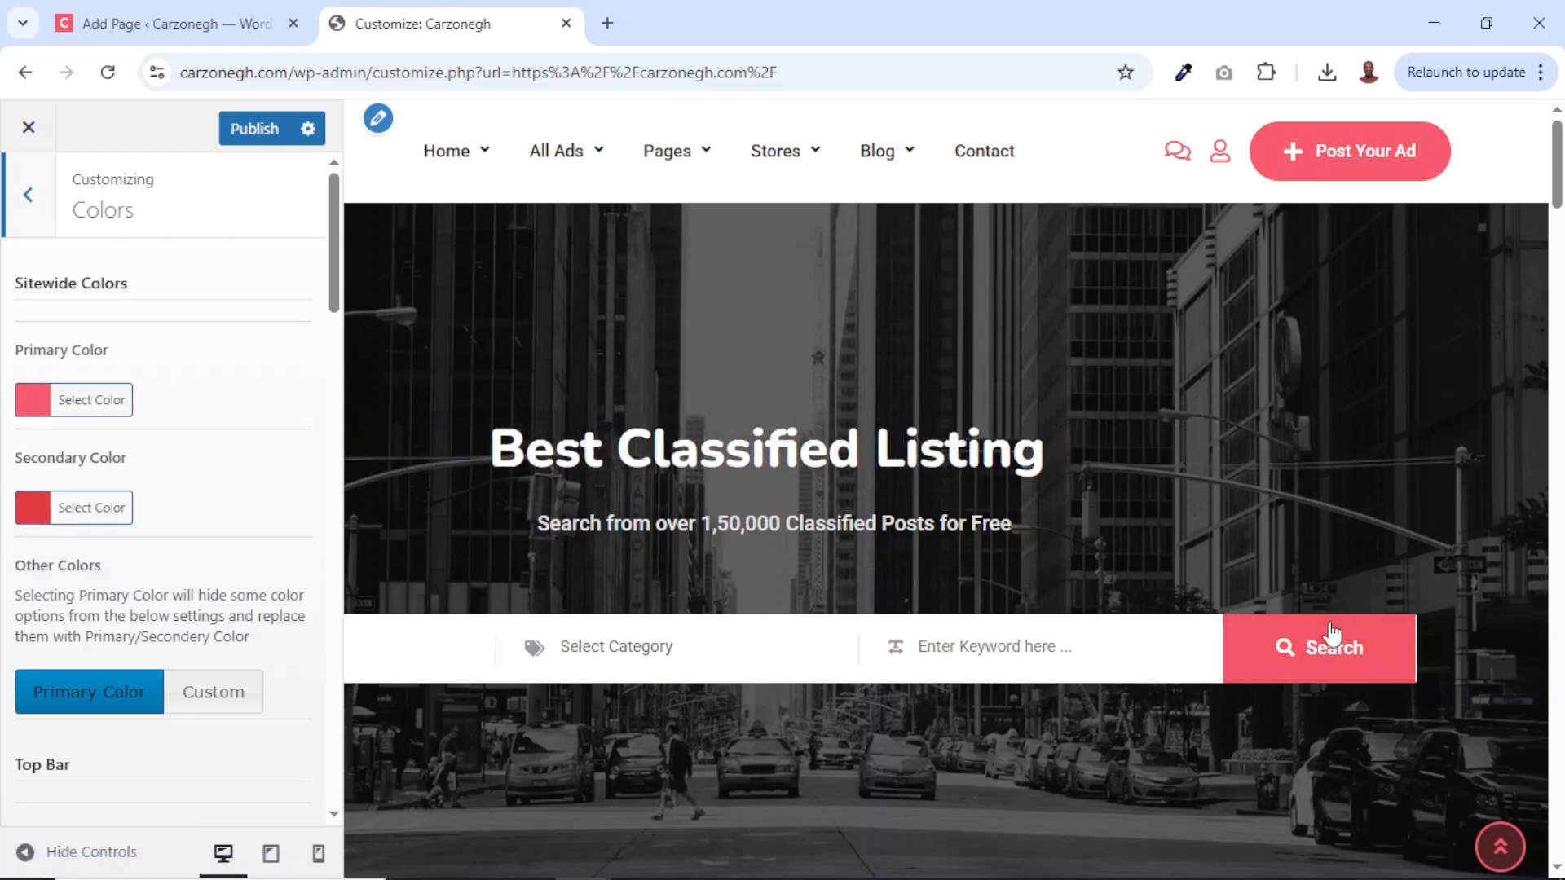
left_click(70, 406)
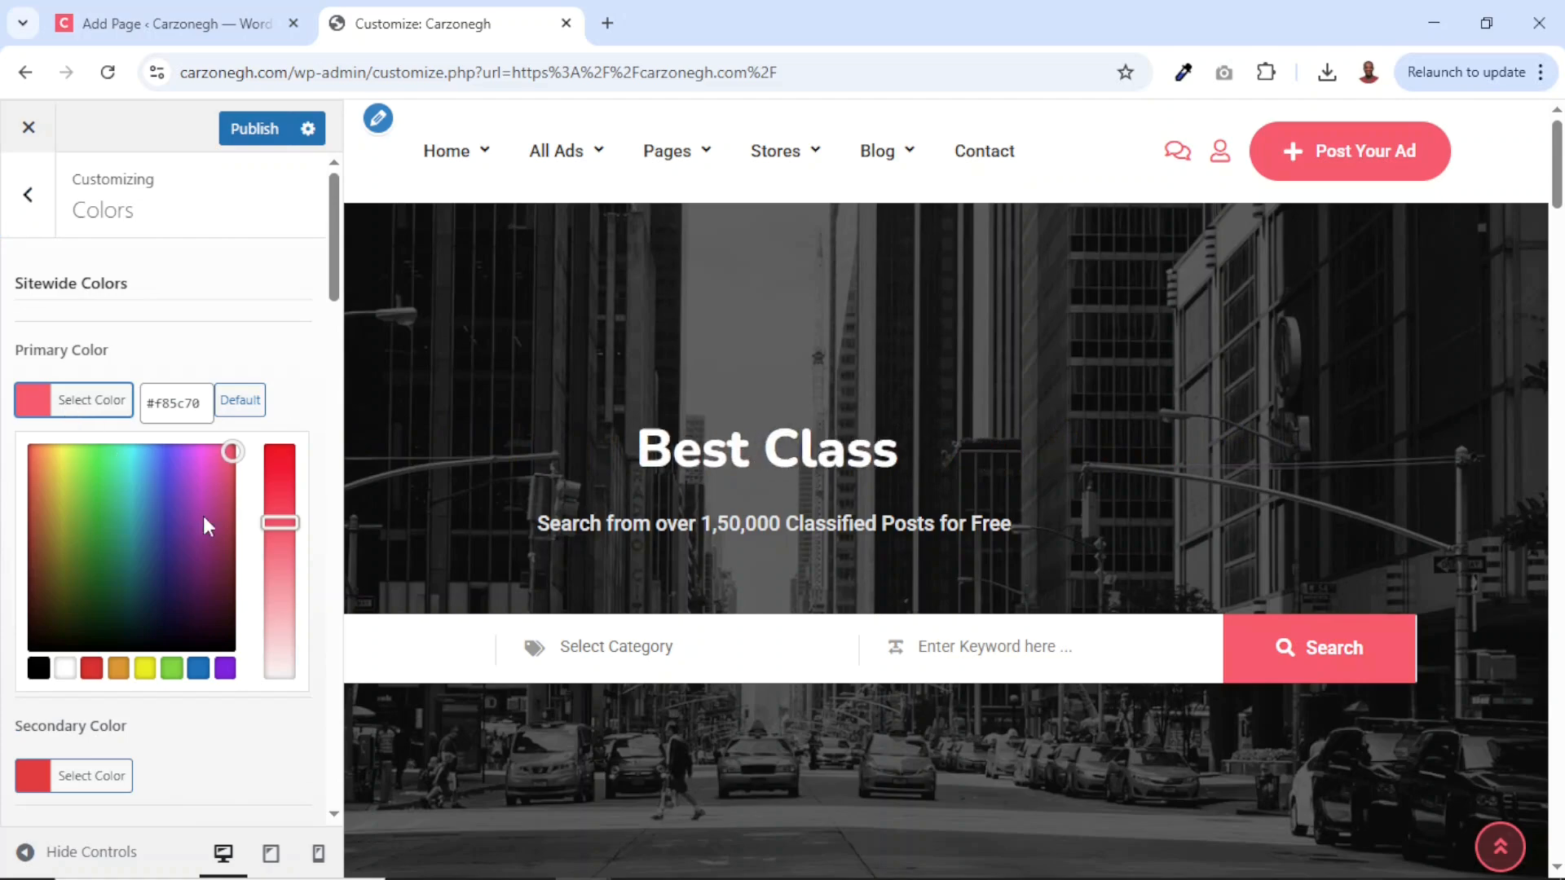
left_click(92, 668)
left_click_drag(279, 494, 280, 460)
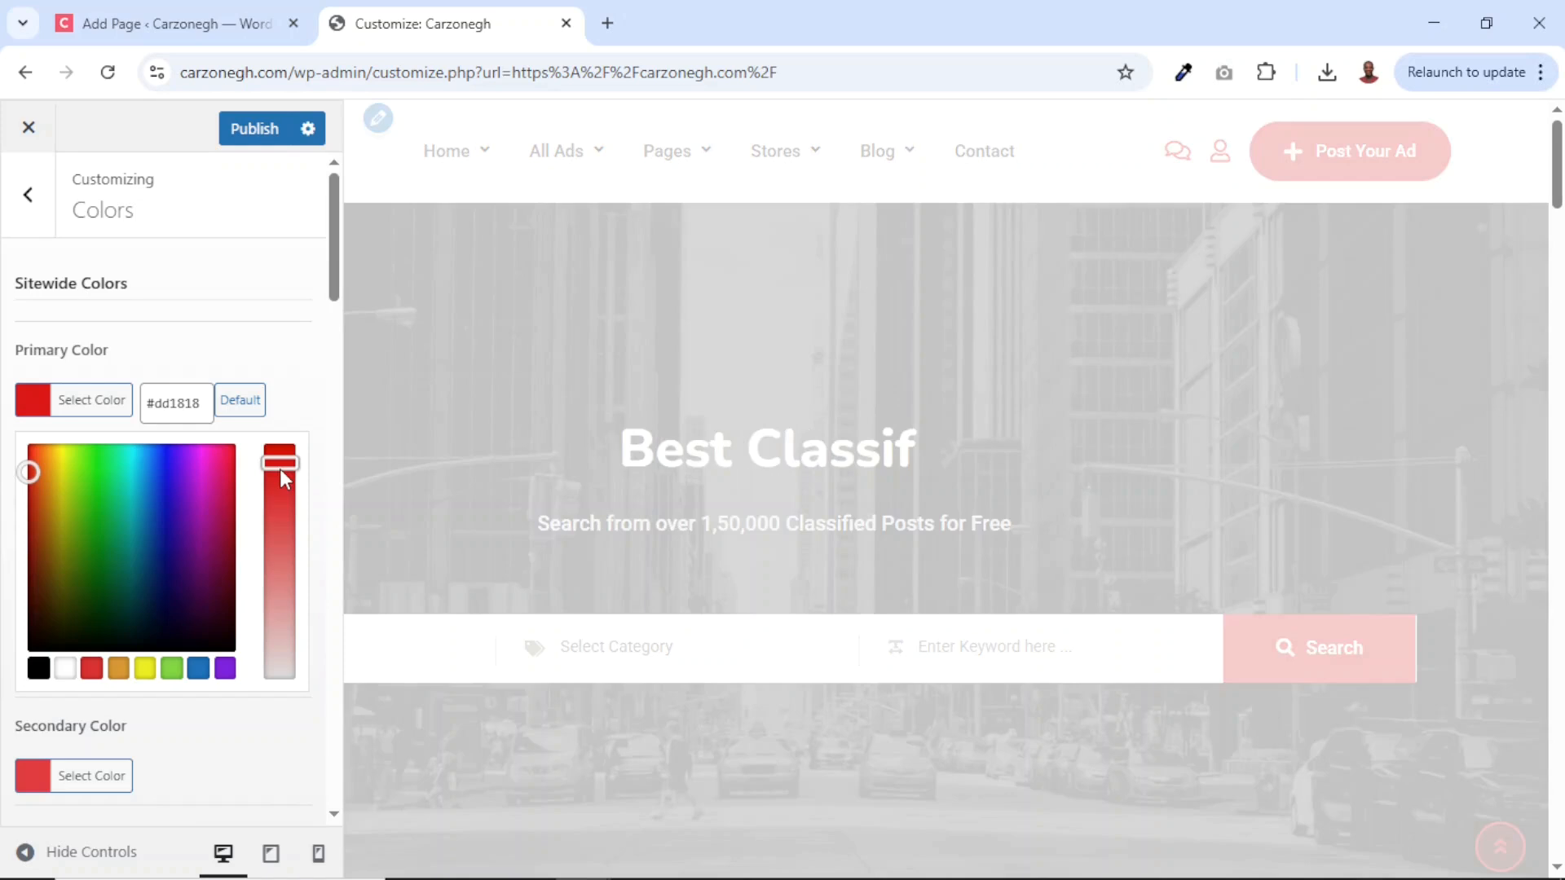
double_click(186, 400)
key("ctrl+c")
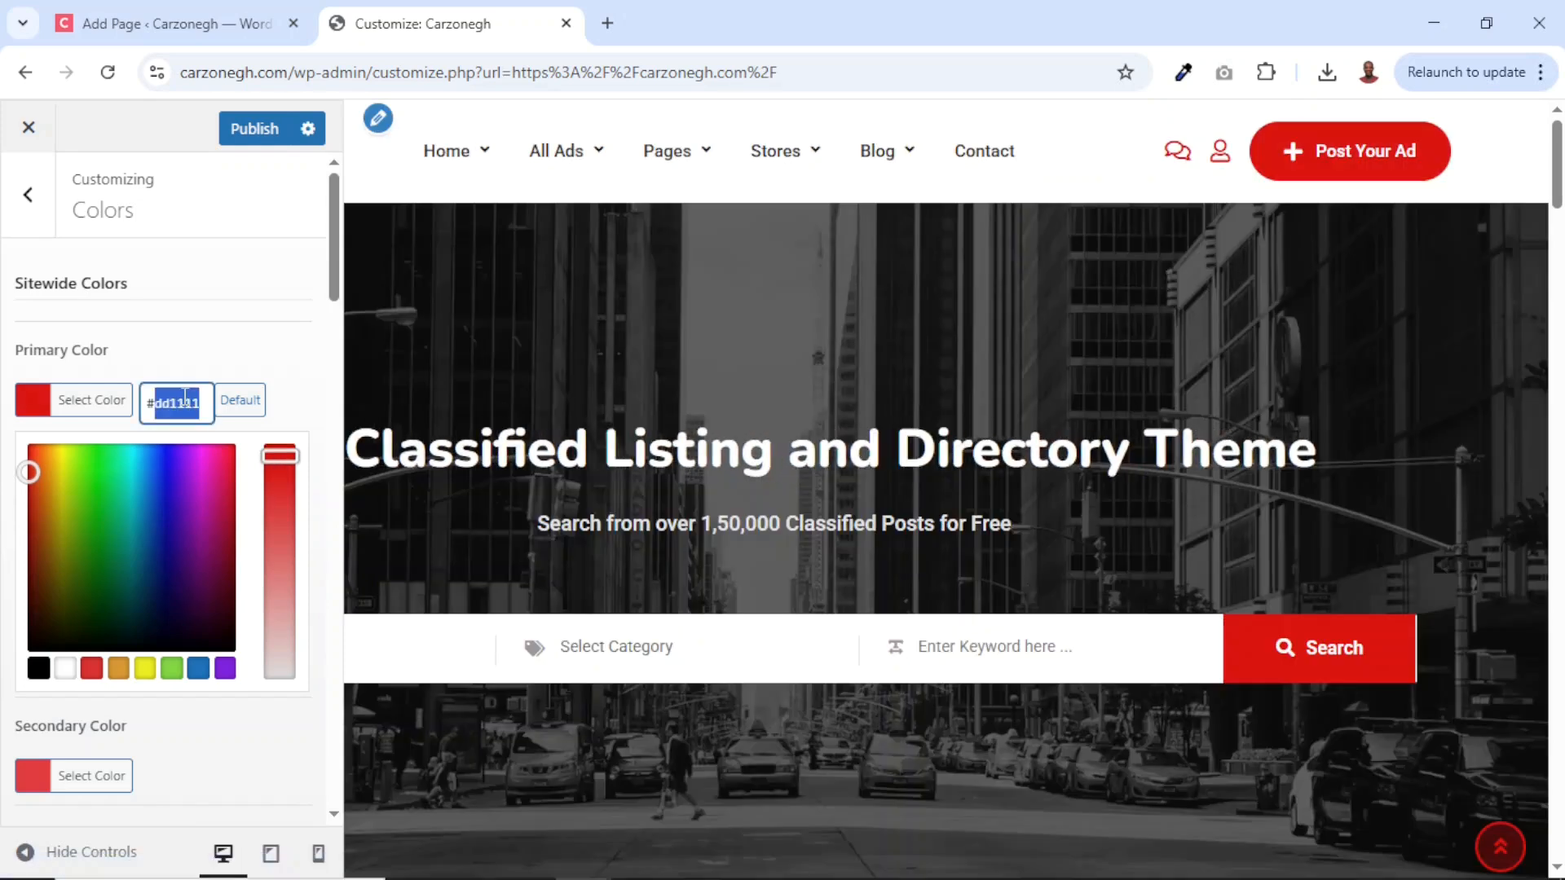
left_click(187, 352)
Paste #dd1111 into the secondary colour so it matches the primary red.
left_click(61, 510)
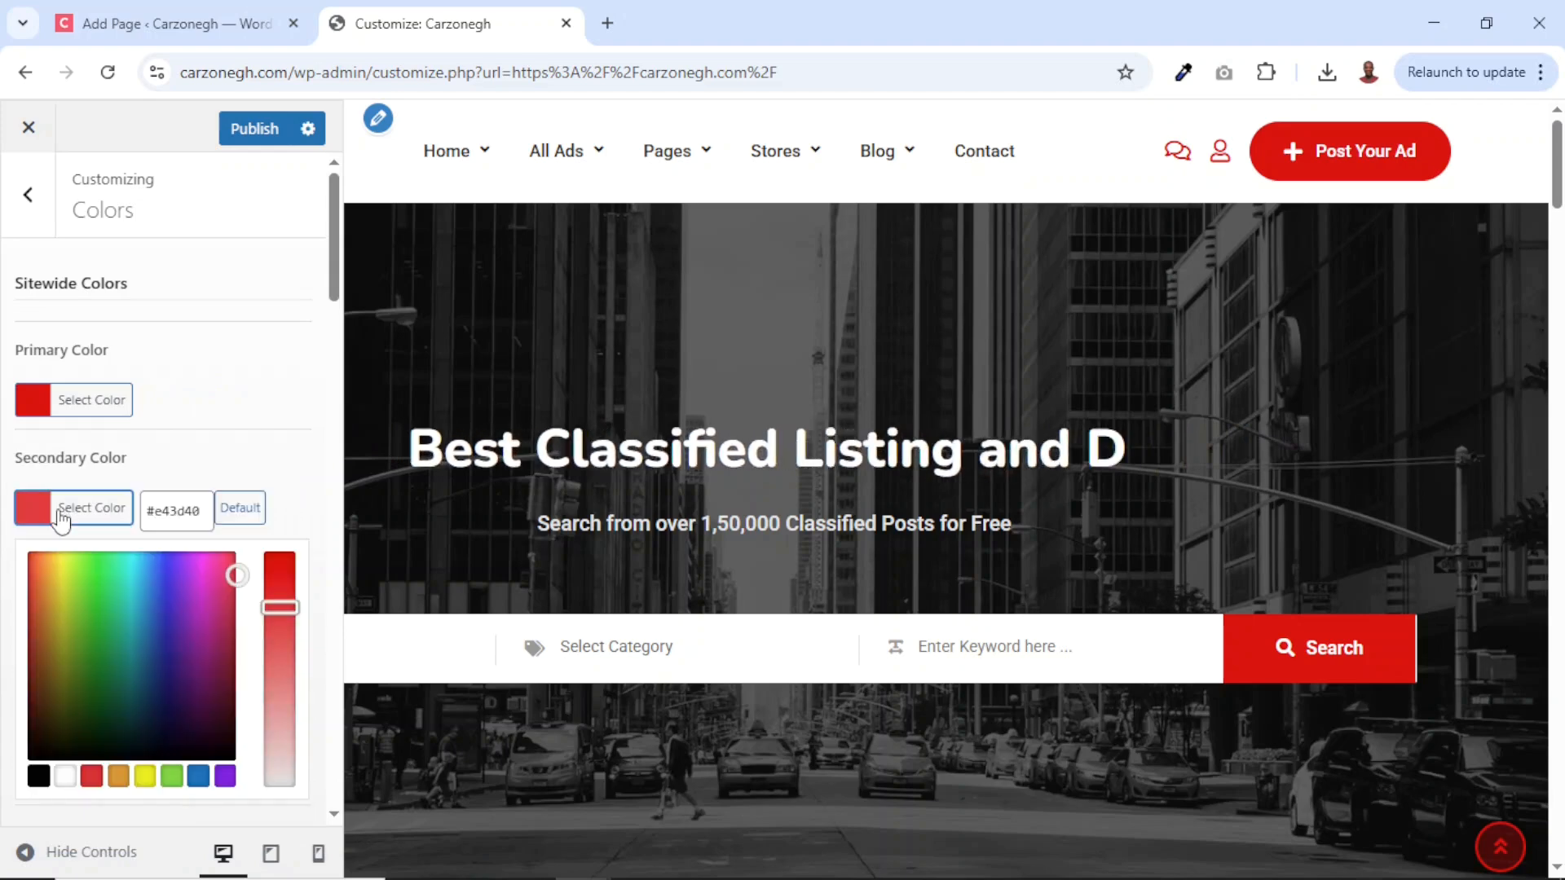
double_click(163, 510)
key("ctrl+v")
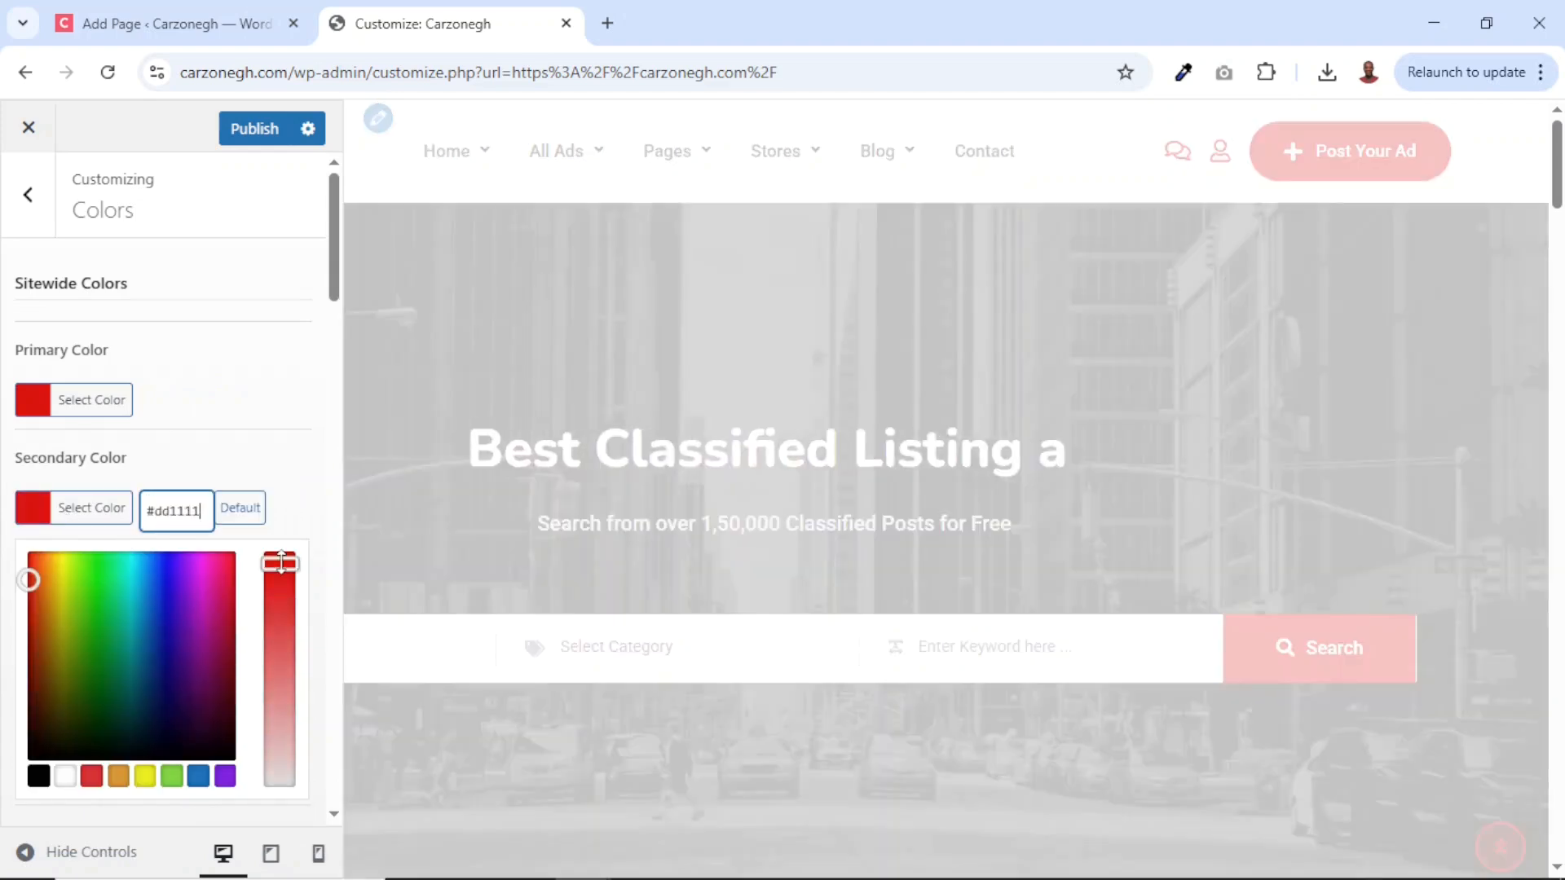
left_click(287, 487)
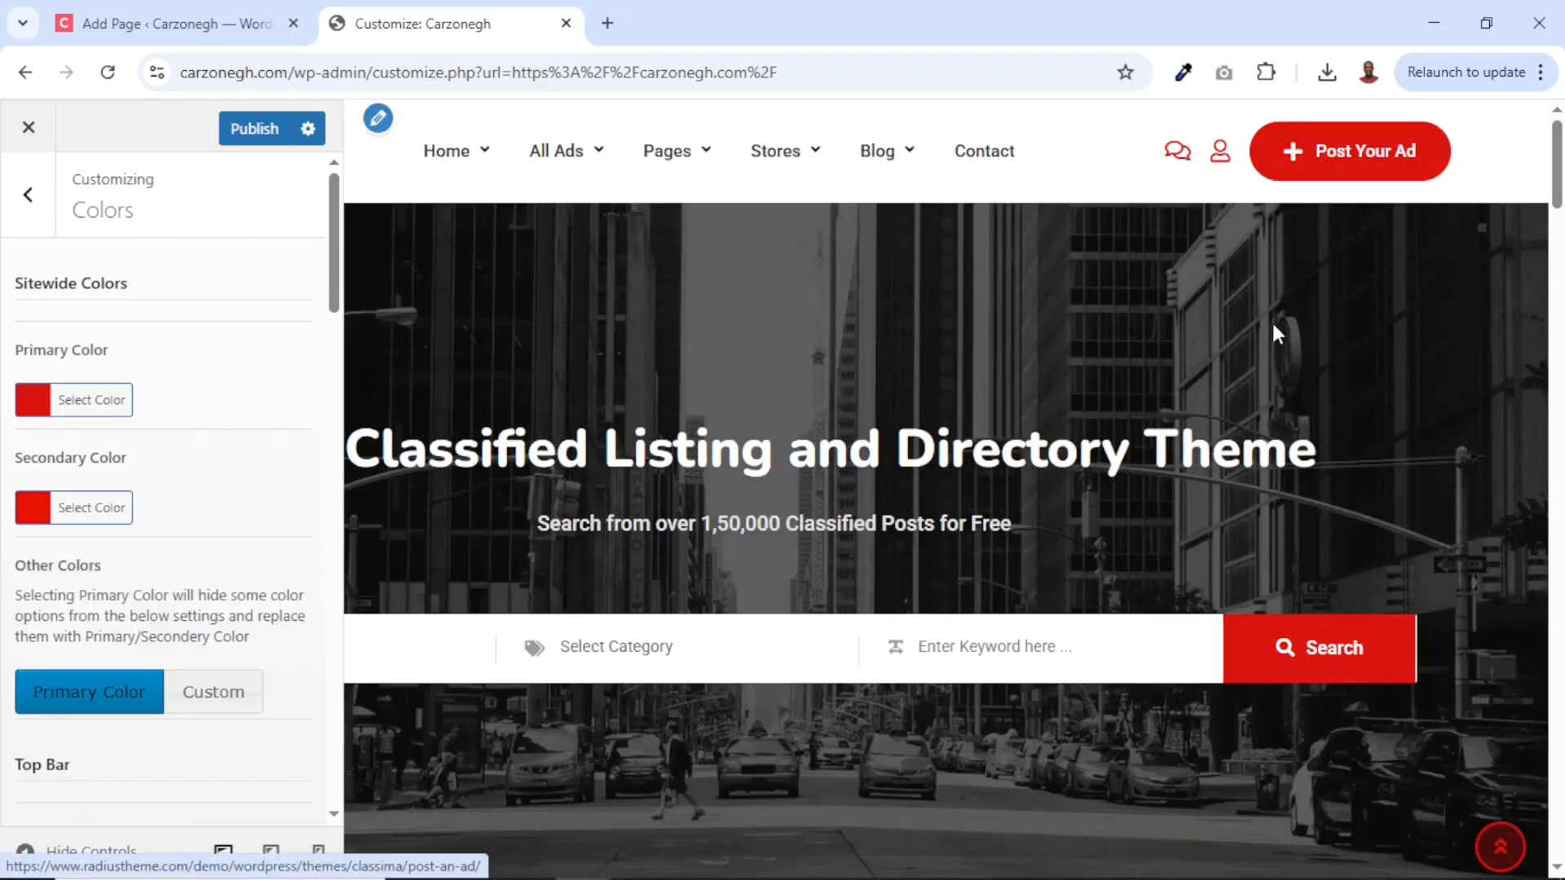
scroll(1224, 330, "down", 15)
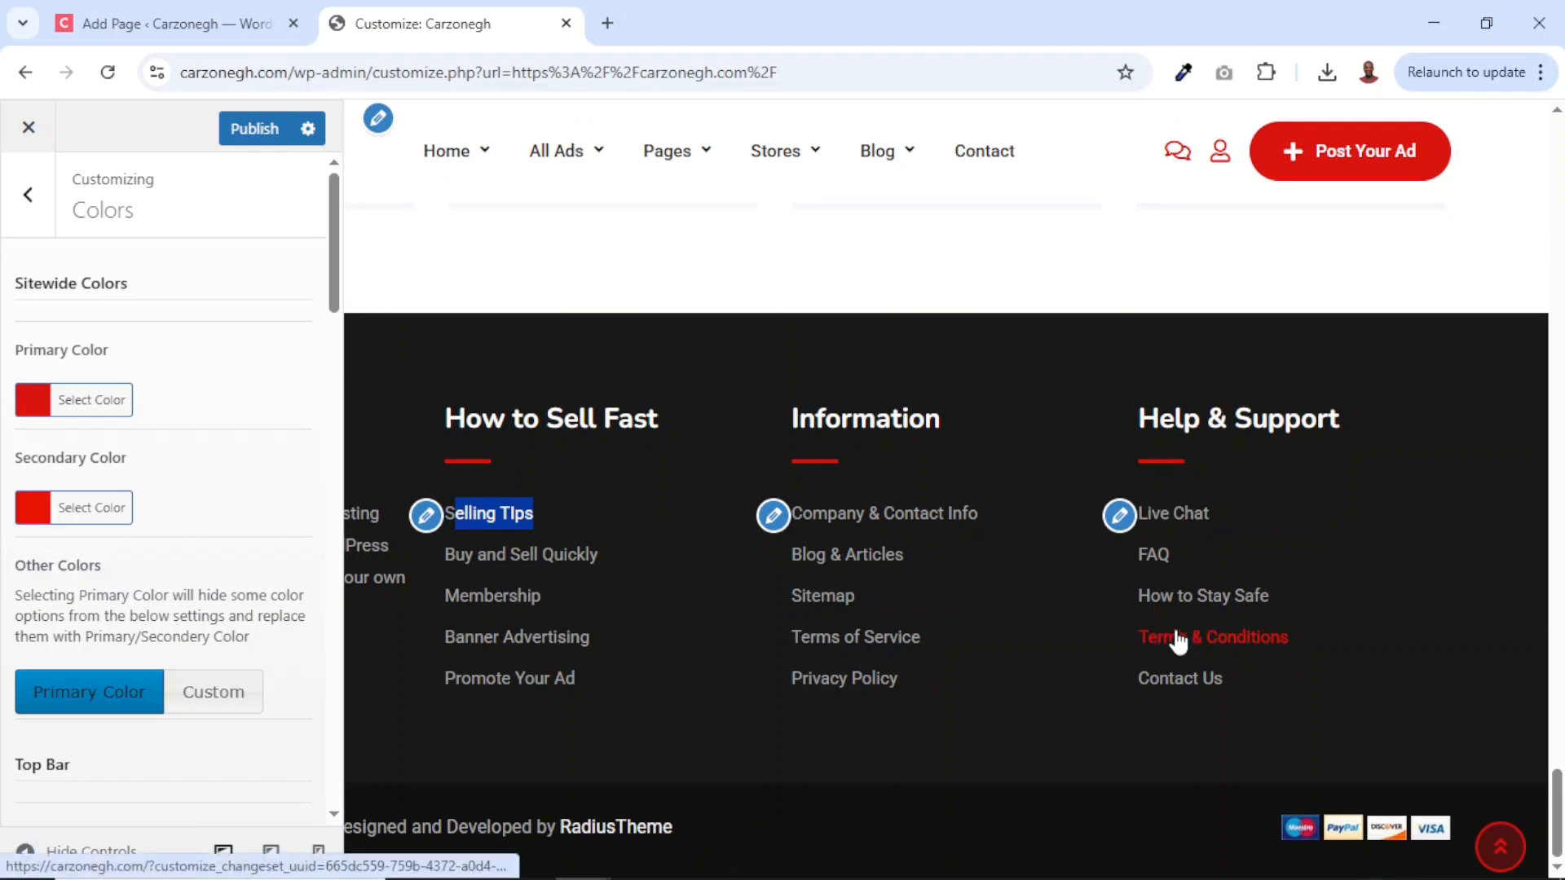
scroll(1303, 541, "up", 15)
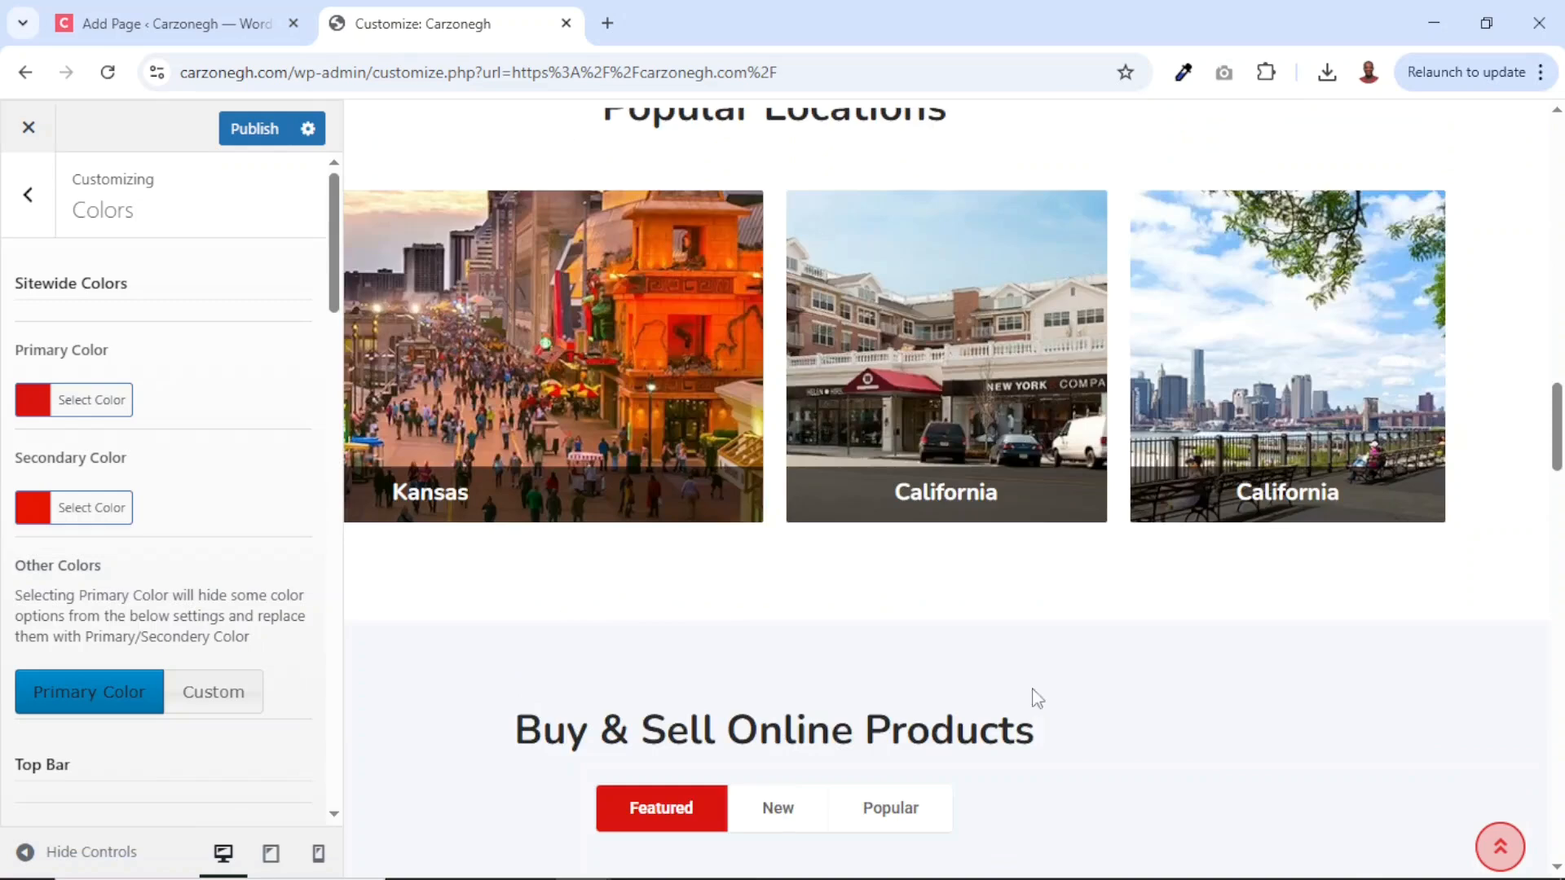
scroll(1032, 693, "down", 15)
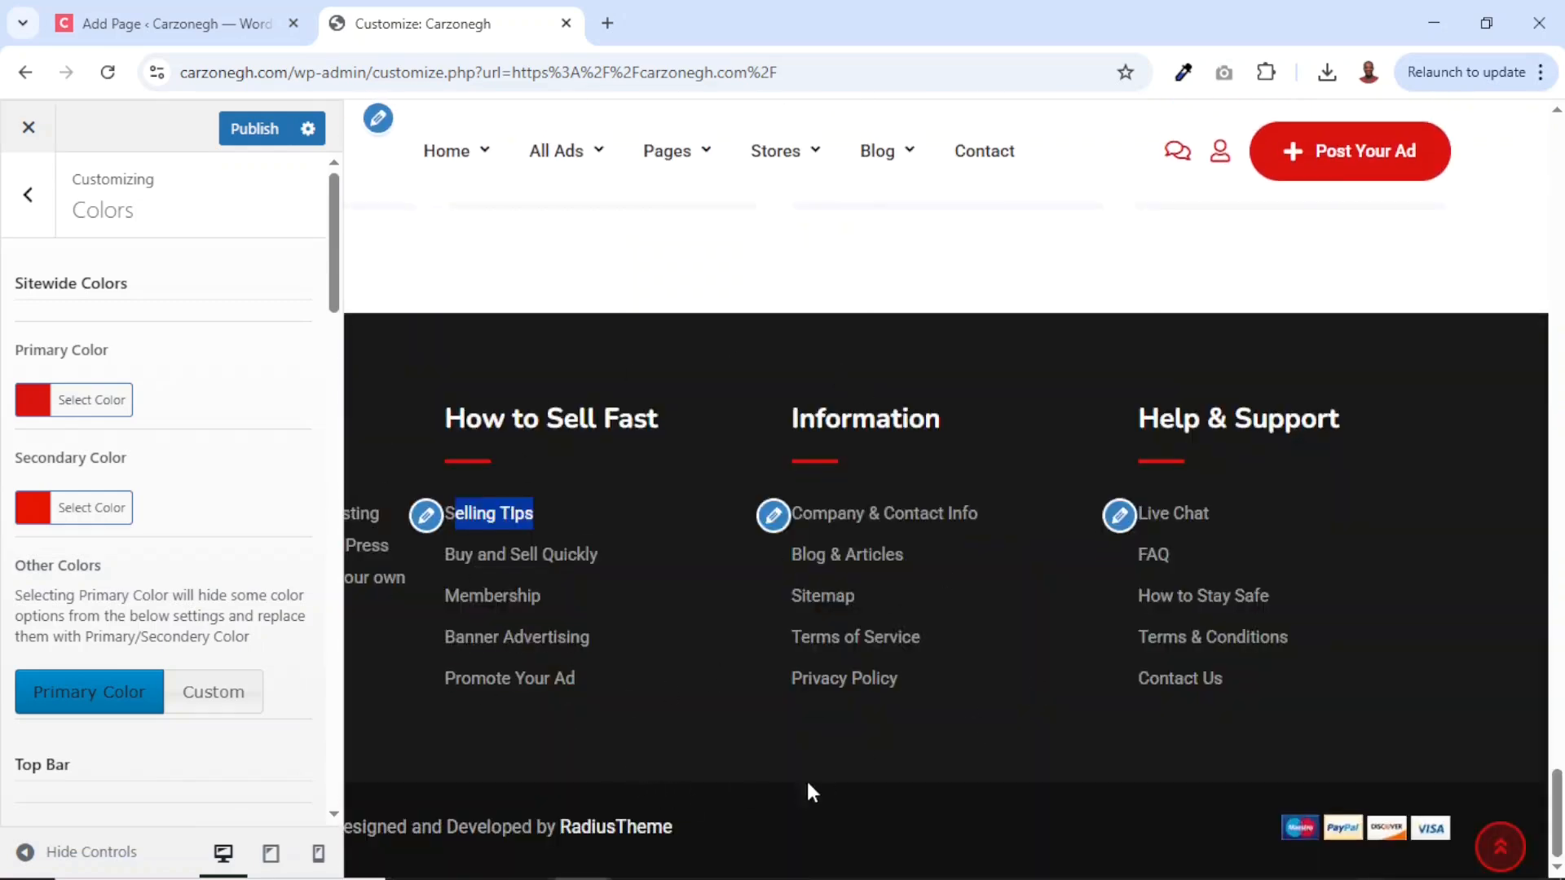
left_click(28, 195)
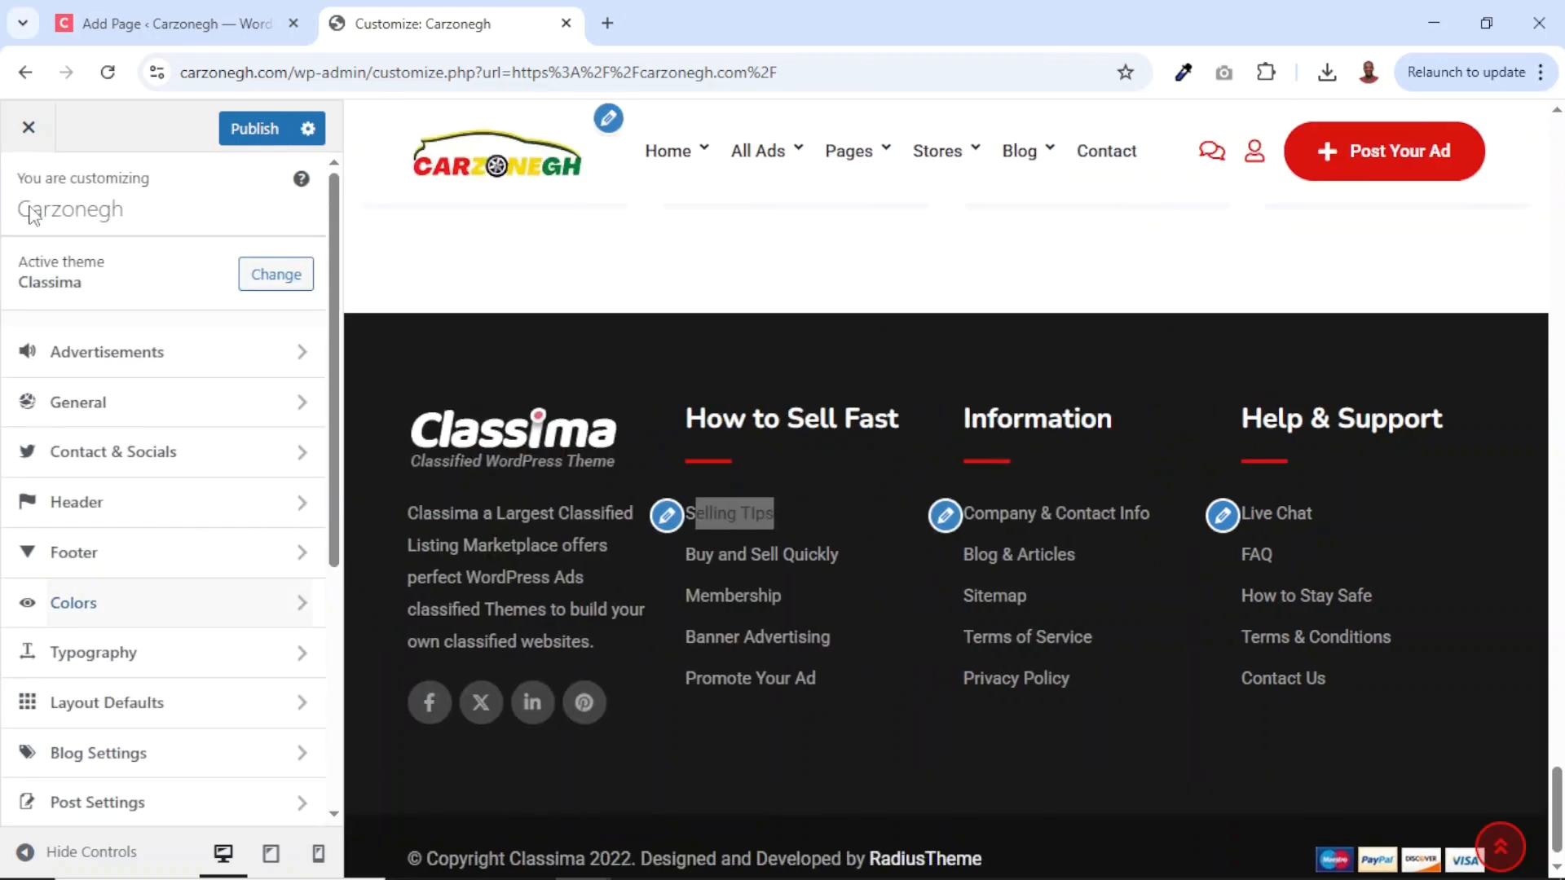
Open the footer settings and locate the Classima 2022 and RadiusTheme credits in the preview.
left_click(75, 554)
scroll(216, 557, "down", 5)
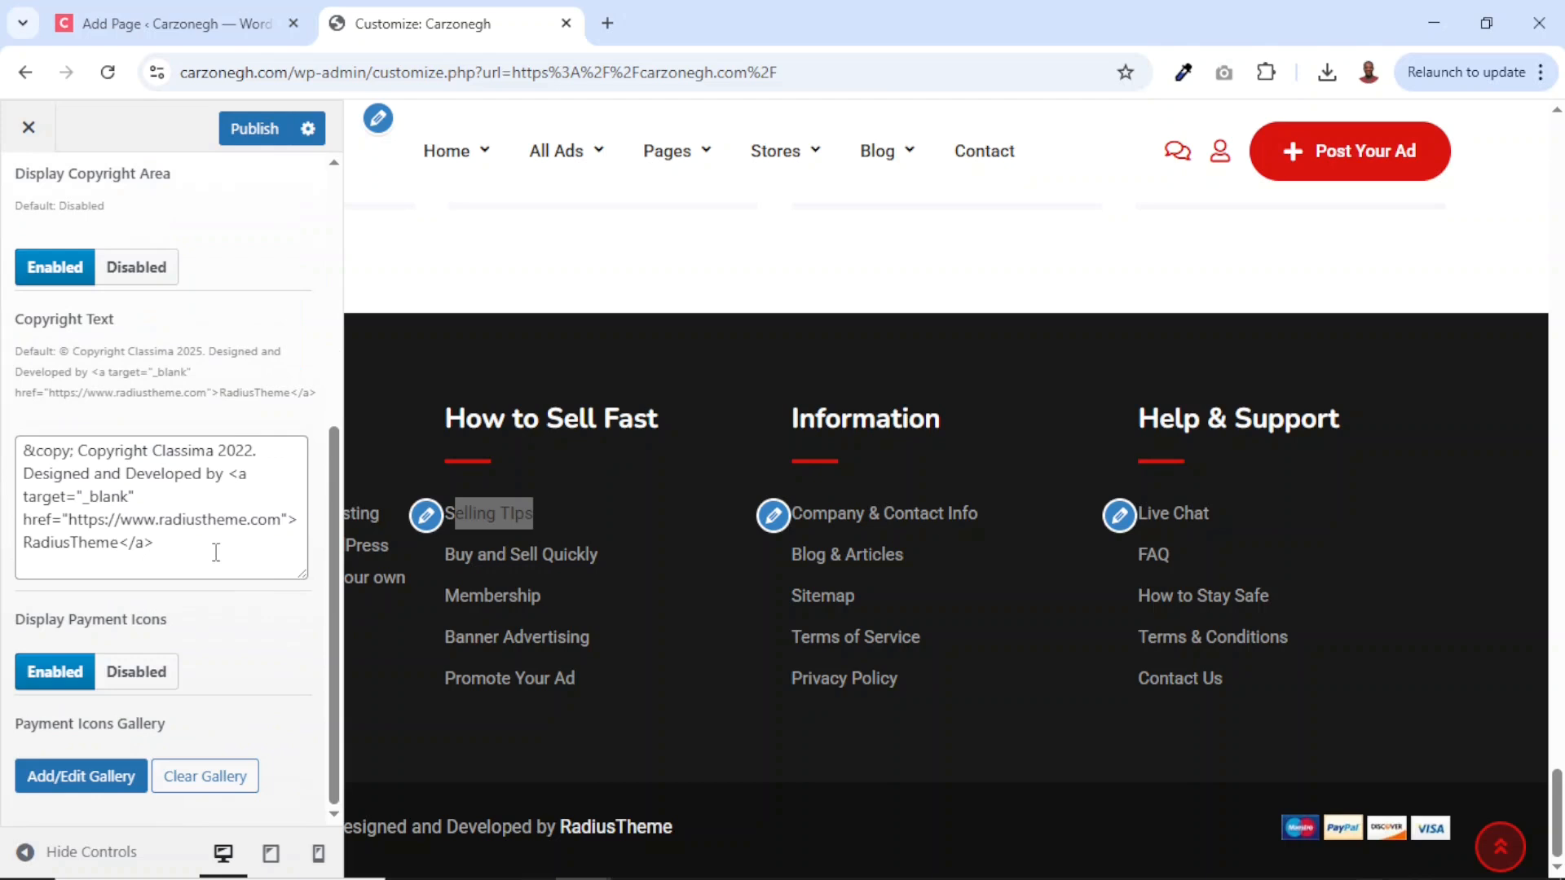
mouse_move(398, 827)
left_mouse_down()
mouse_move(687, 843)
mouse_move(369, 829)
left_mouse_up()
triple_click(374, 828)
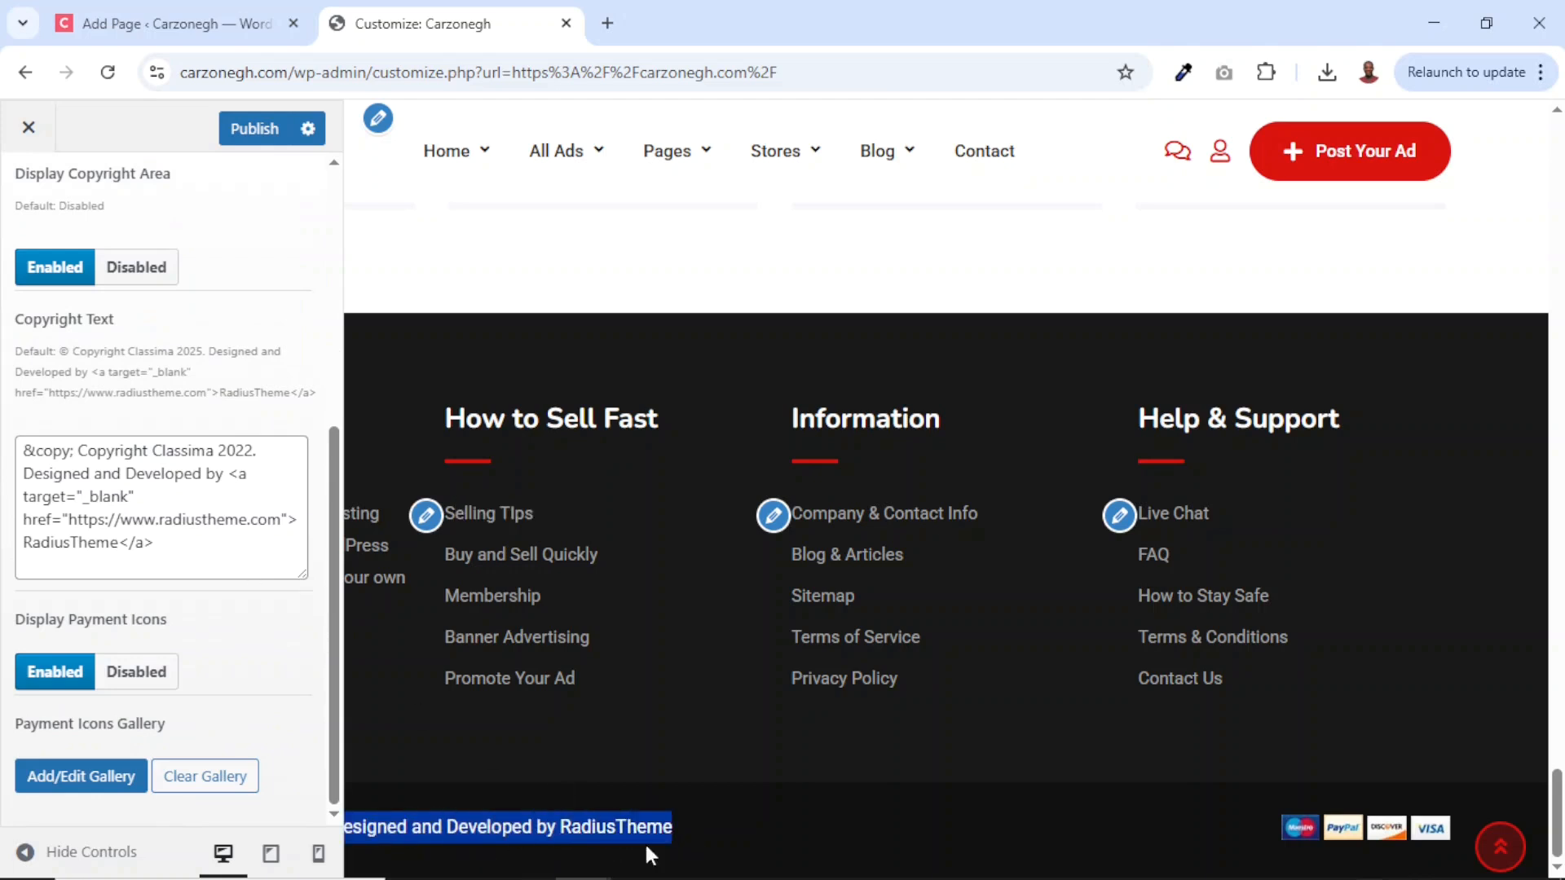
left_click(65, 852)
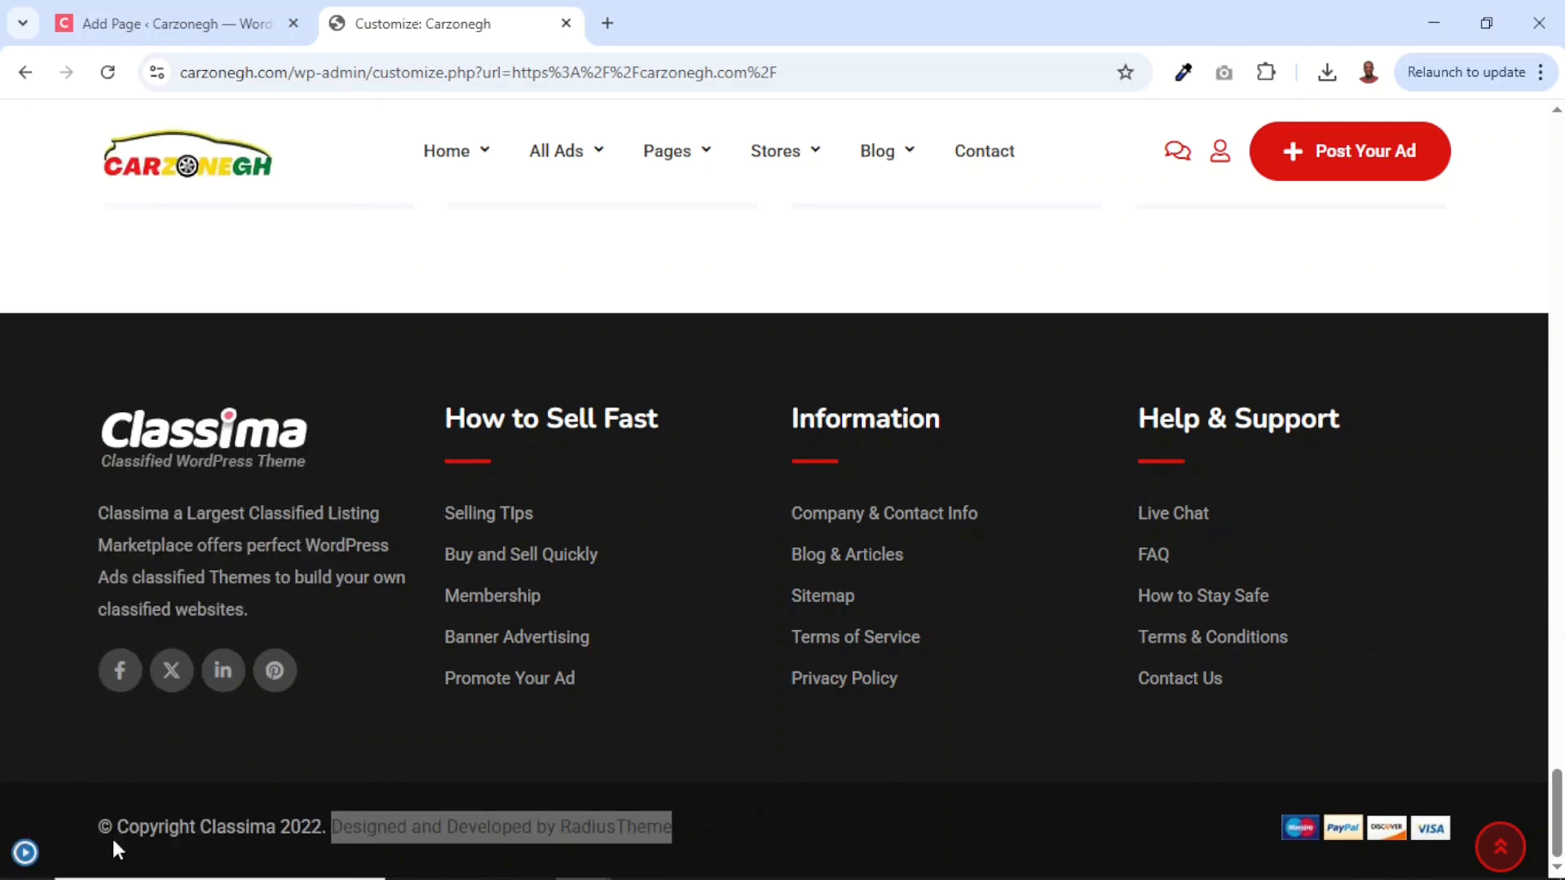
left_click_drag(202, 828, 313, 833)
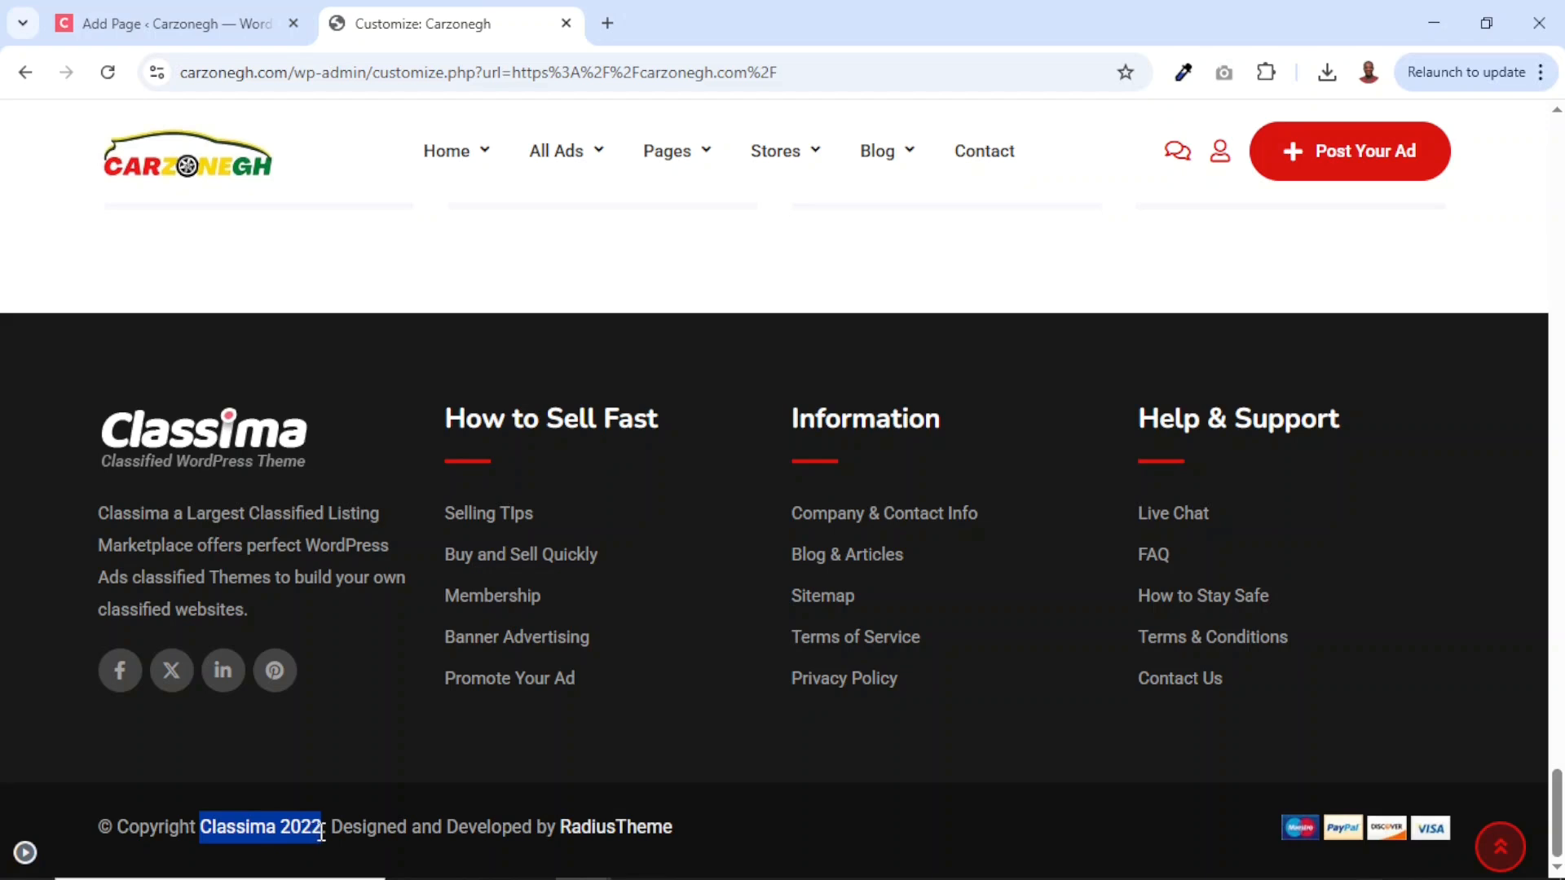
left_click_drag(330, 827, 668, 835)
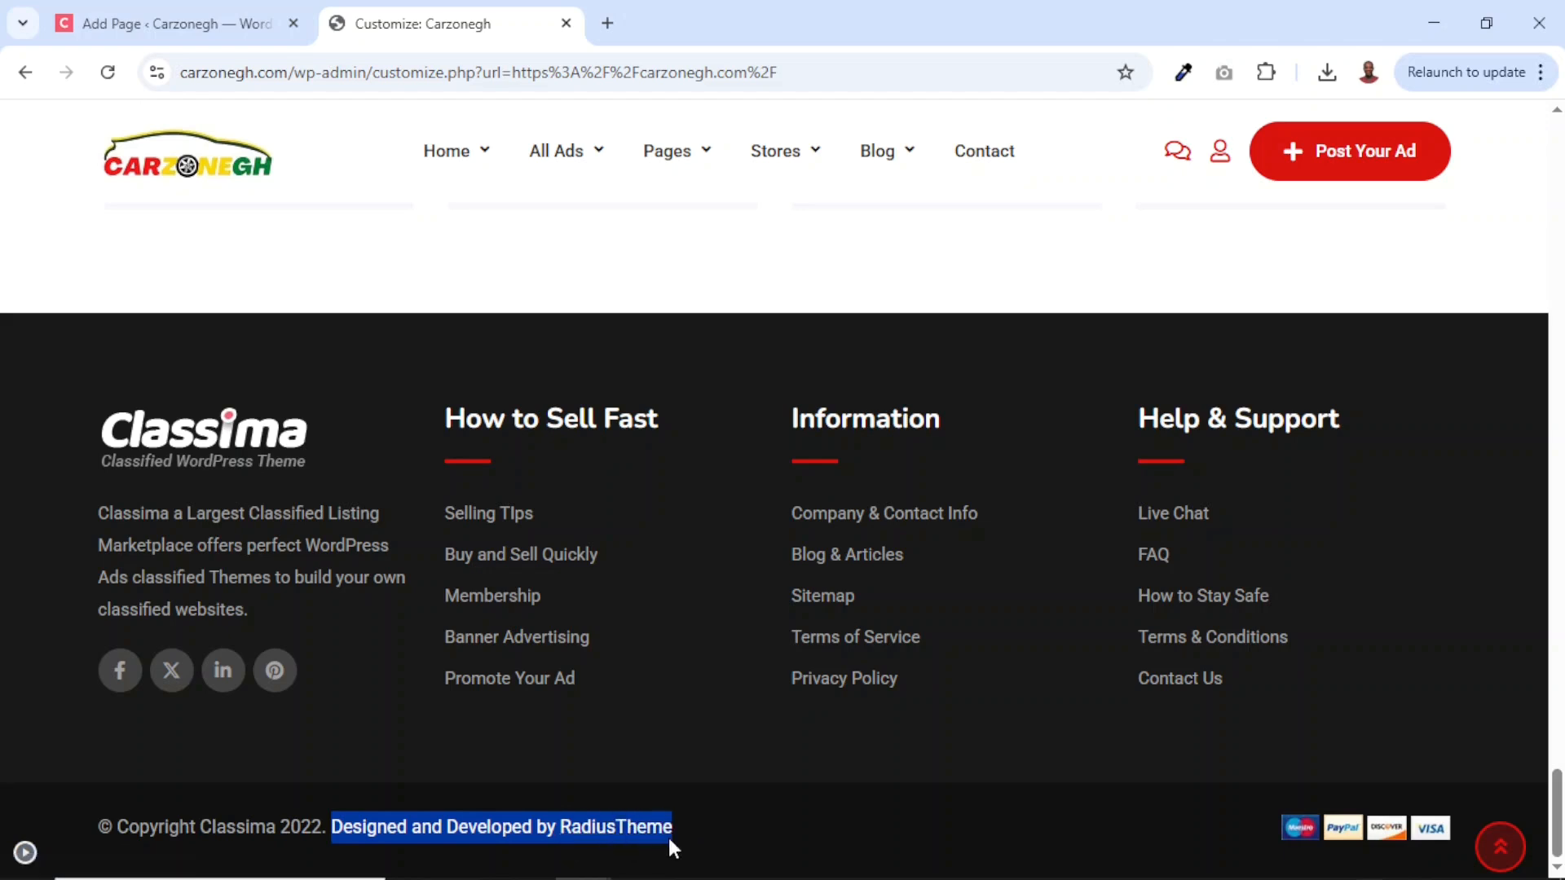
left_click(23, 852)
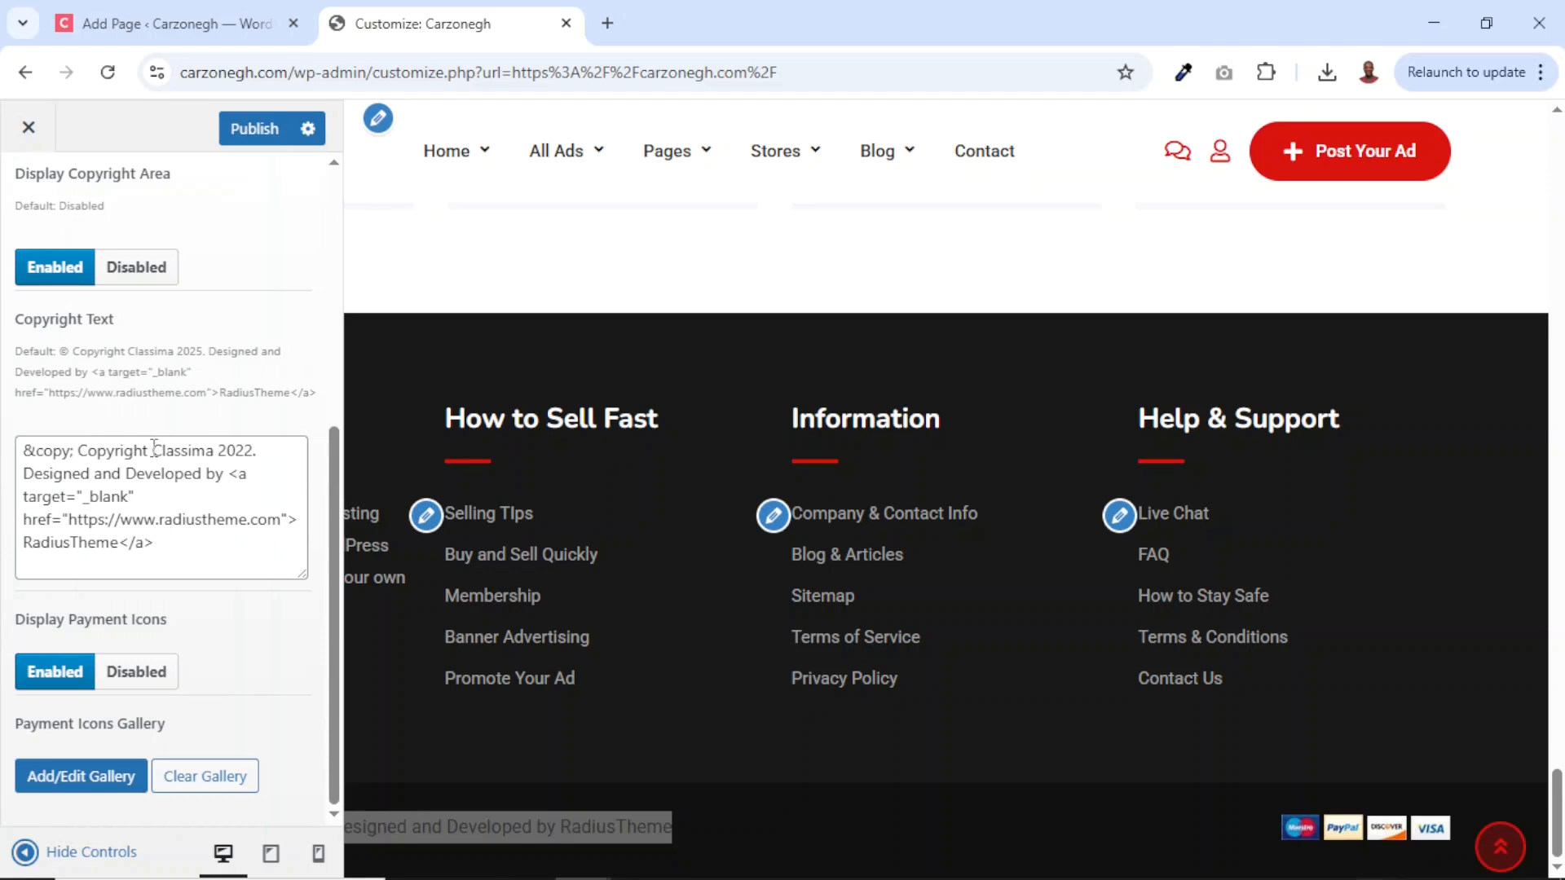
Edit the copyright text to Carzonegh 2025 by Dikupages Web, linking to dikupagesweb.com.
left_click_drag(152, 451, 255, 451)
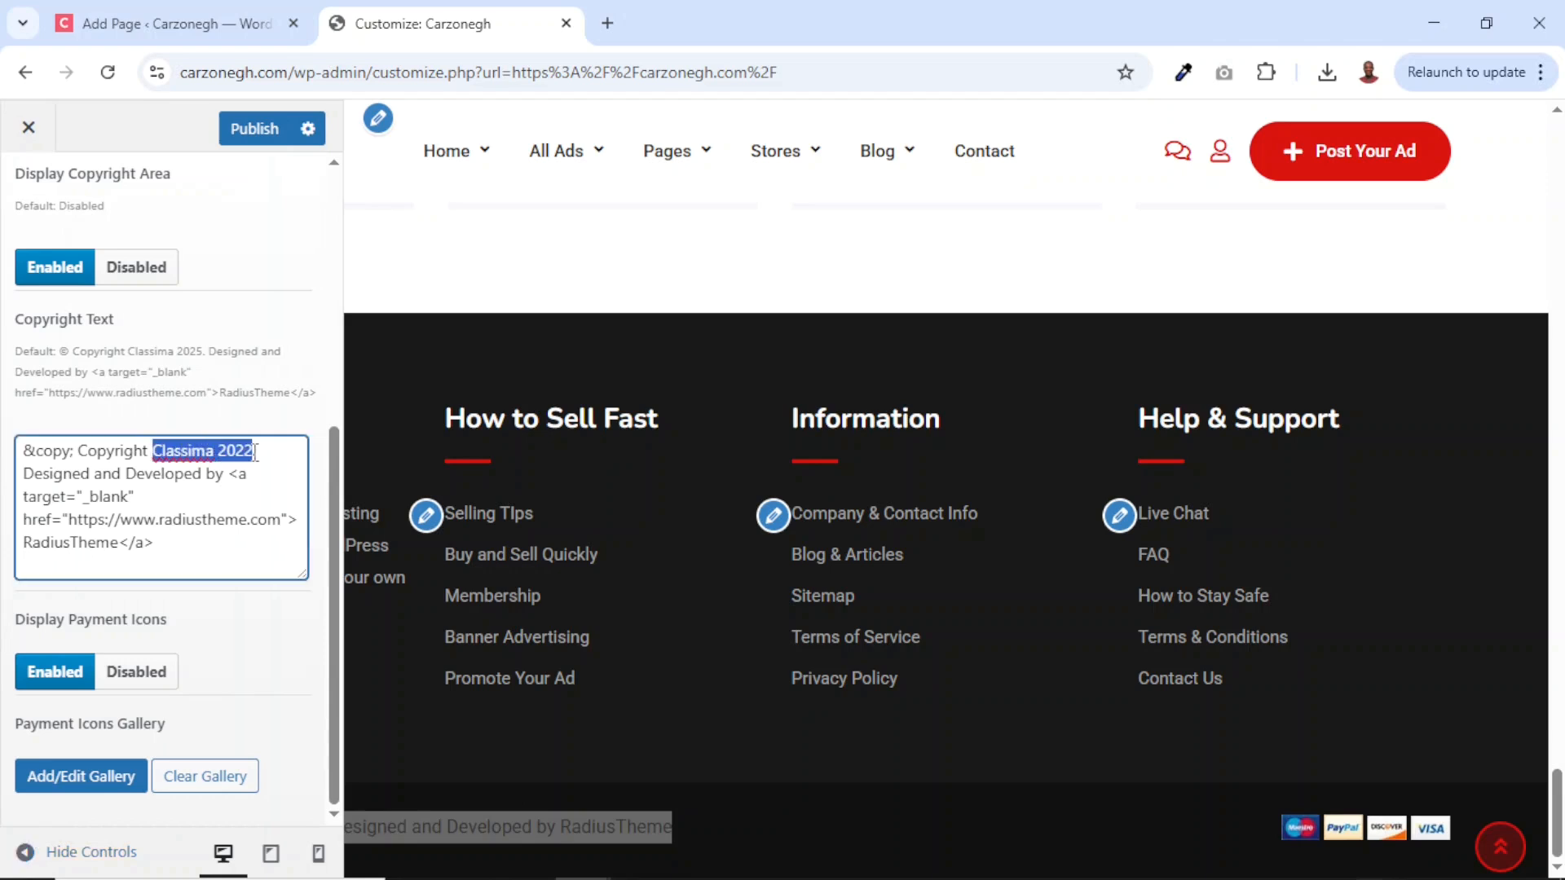
type("Car")
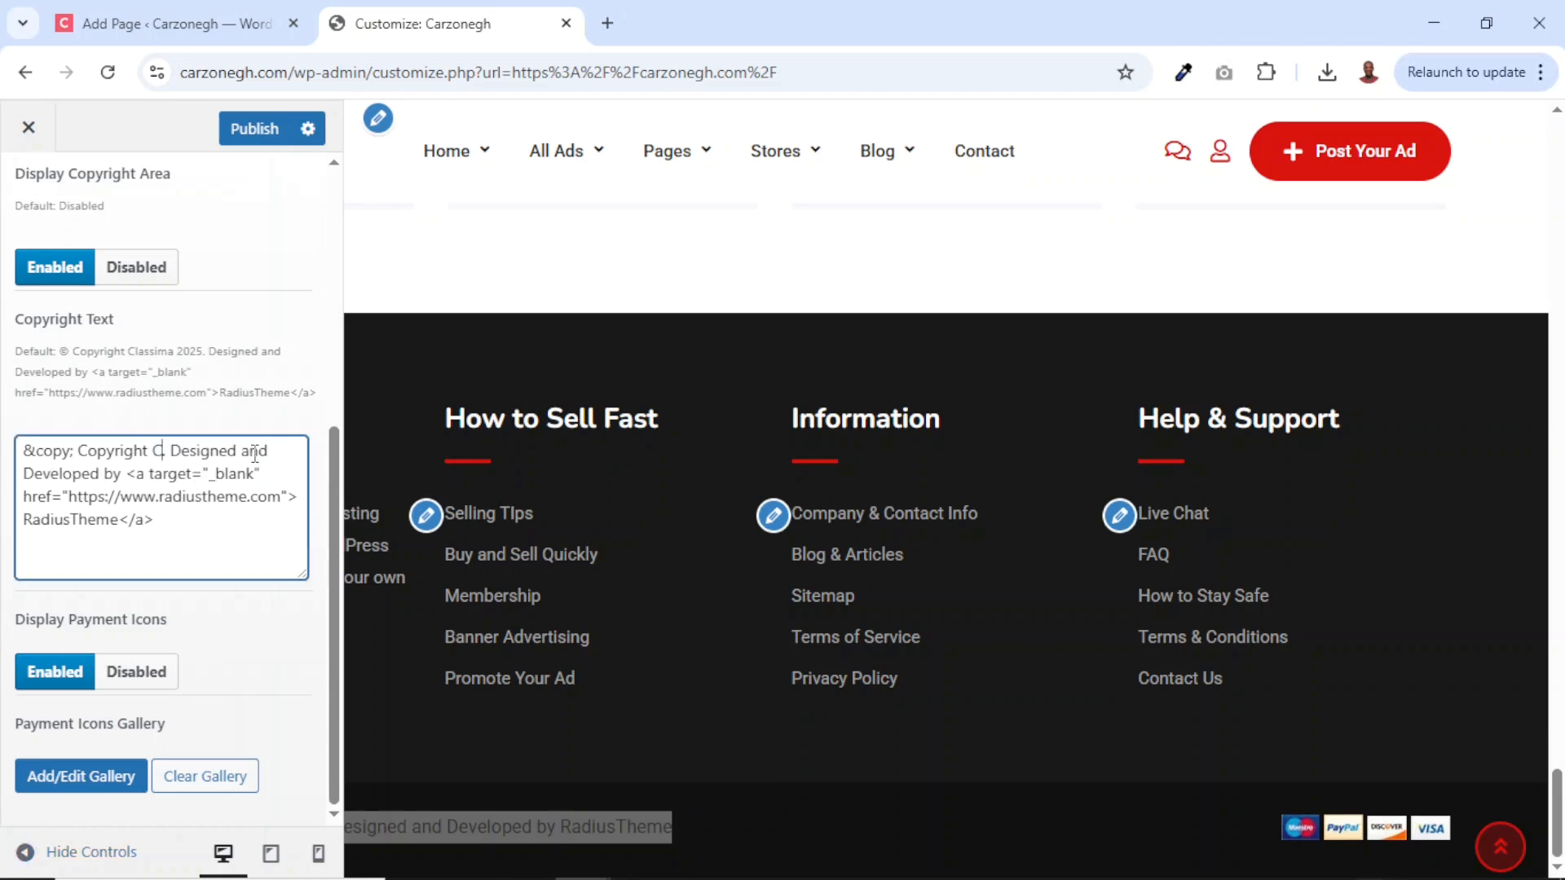
type("zonegh")
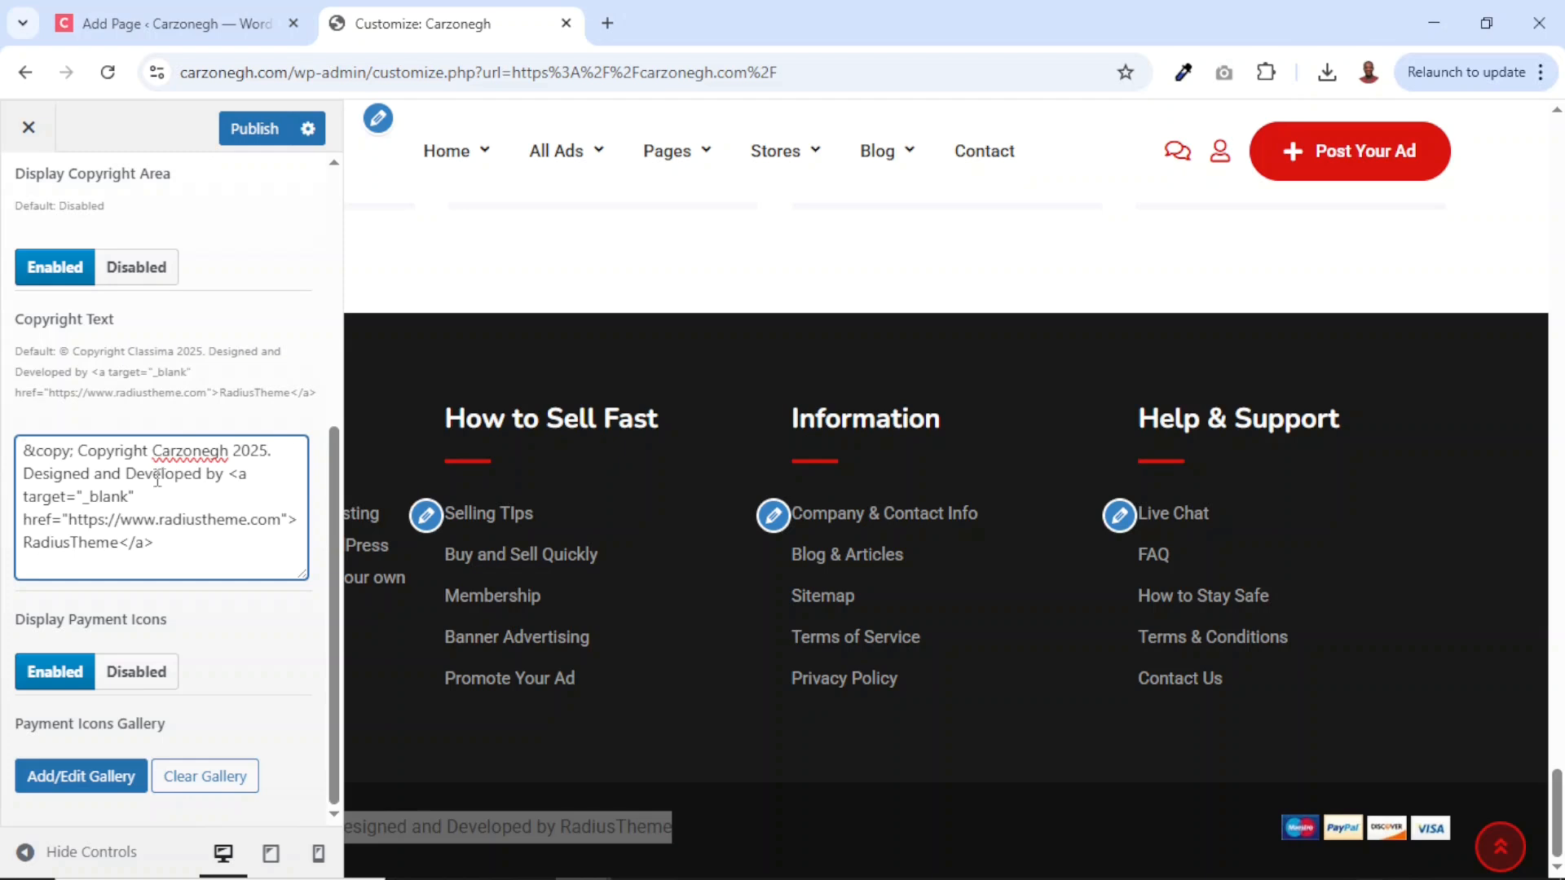
left_click_drag(27, 545, 116, 548)
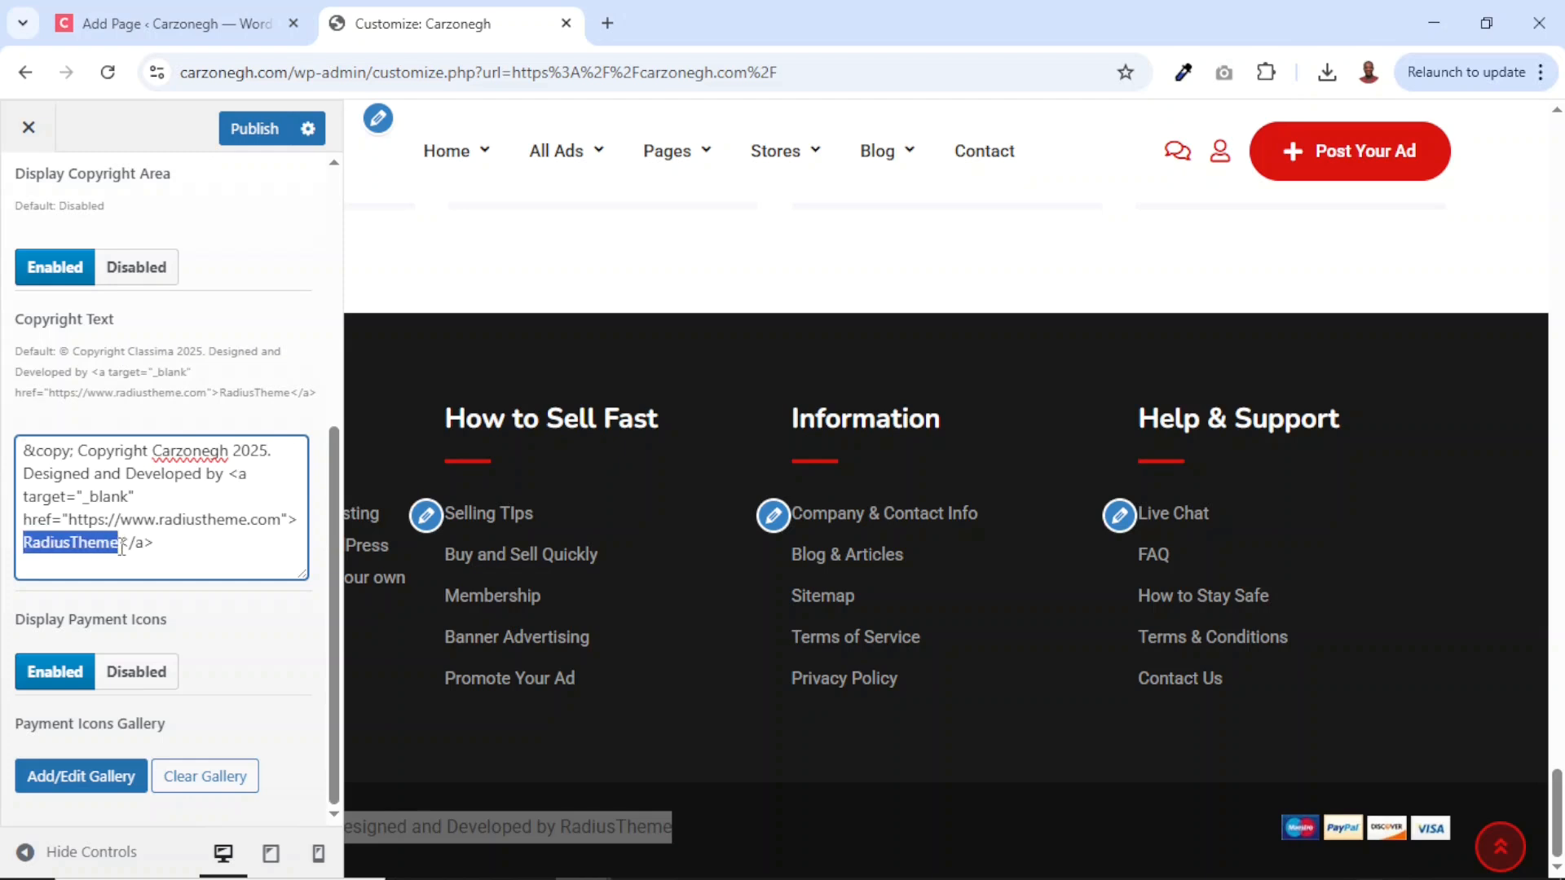
key("BackSpace")
type("Dikupage")
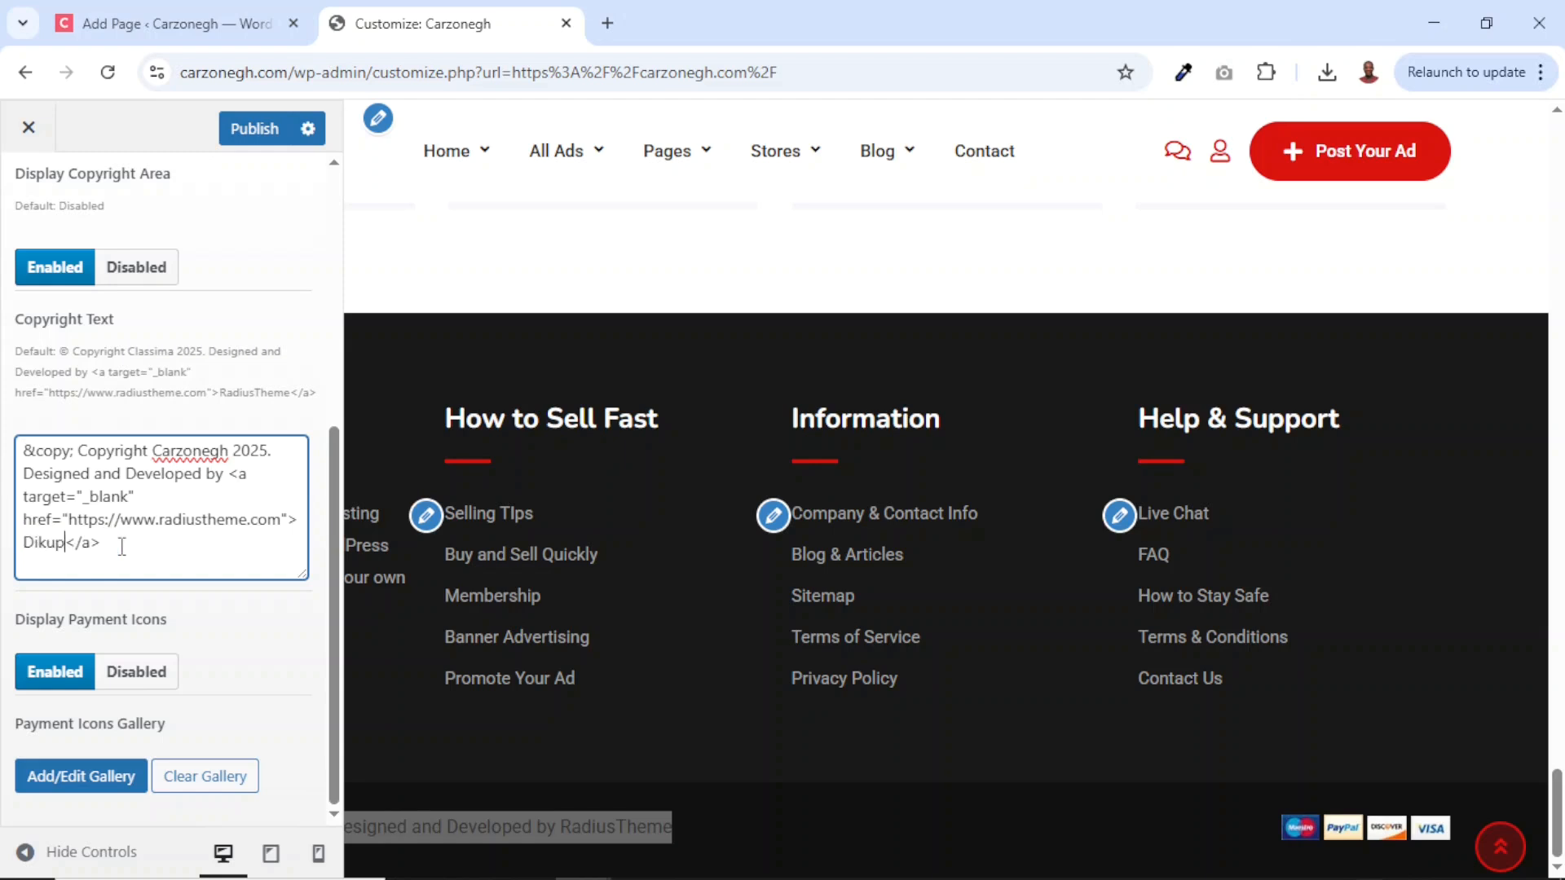
type("s Web")
left_click_drag(121, 520, 249, 520)
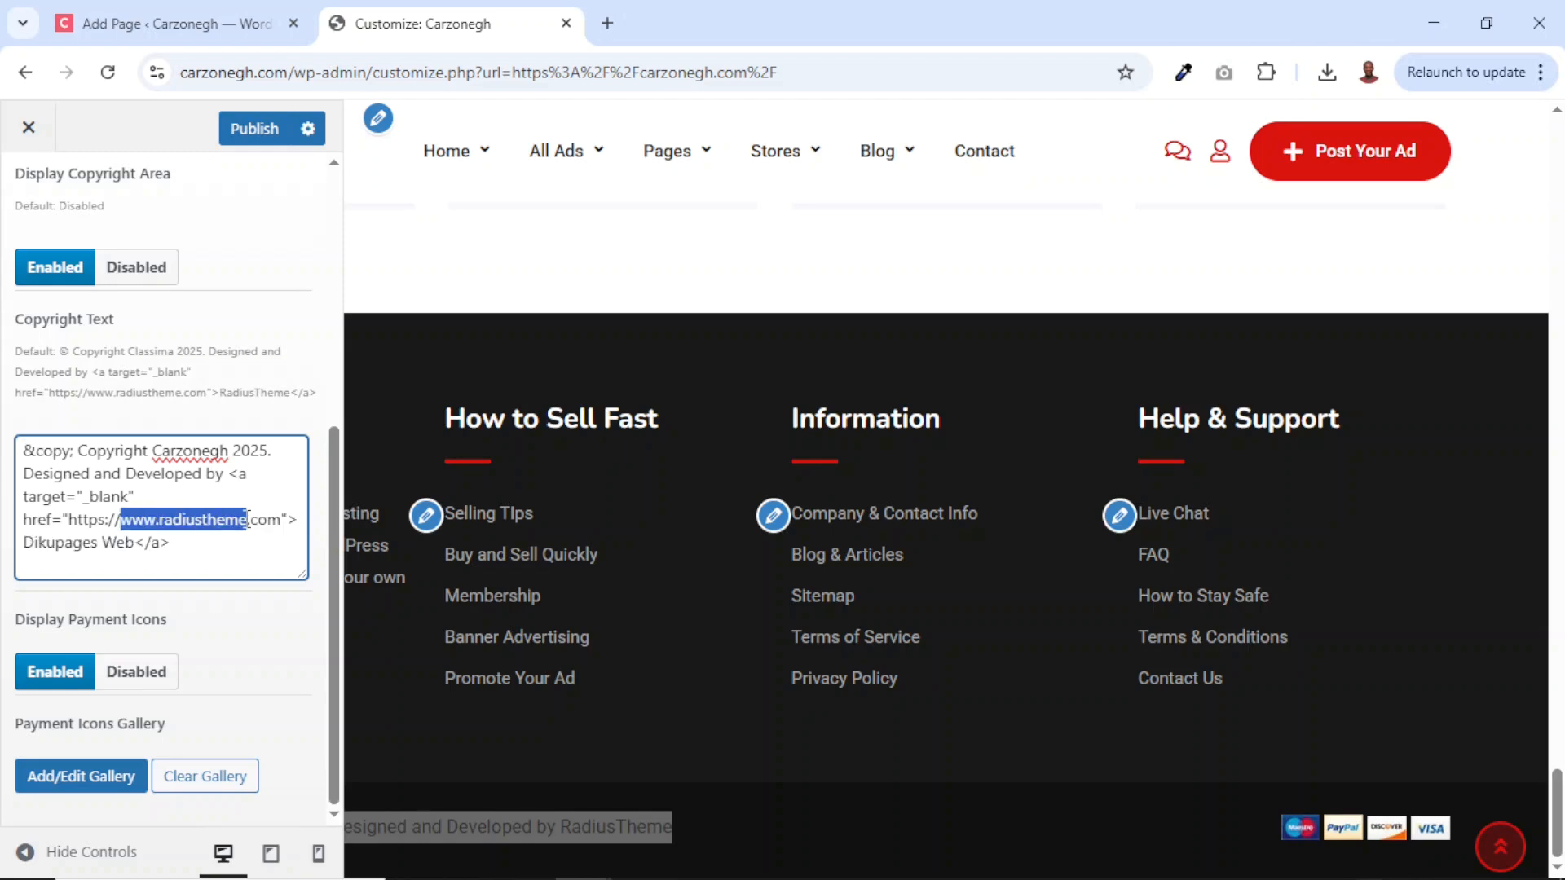
type("dikupagesweb")
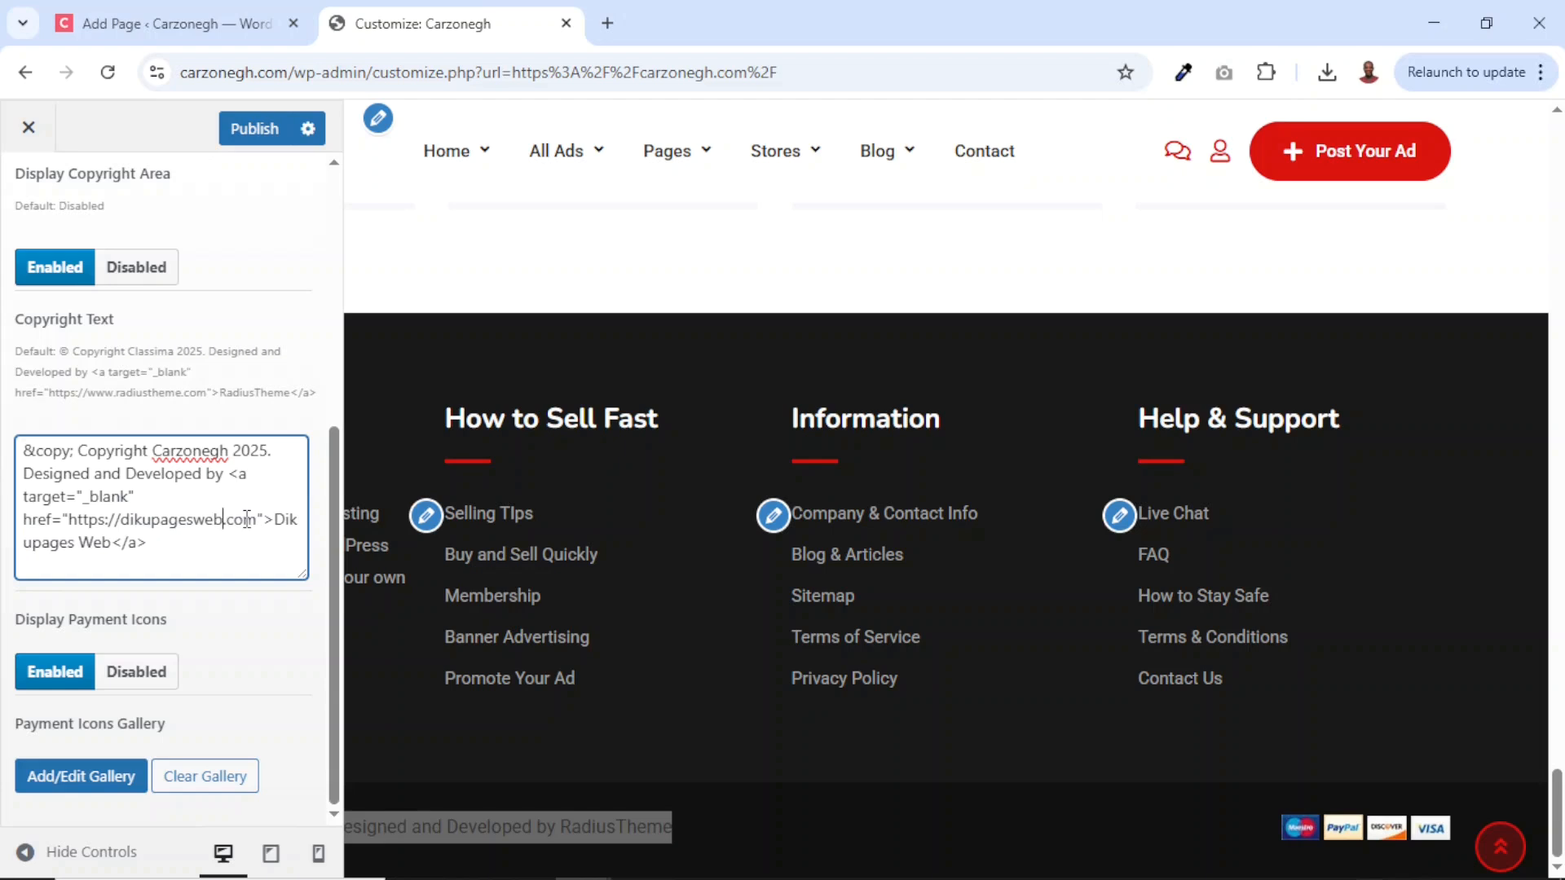
left_click_drag(80, 500, 126, 502)
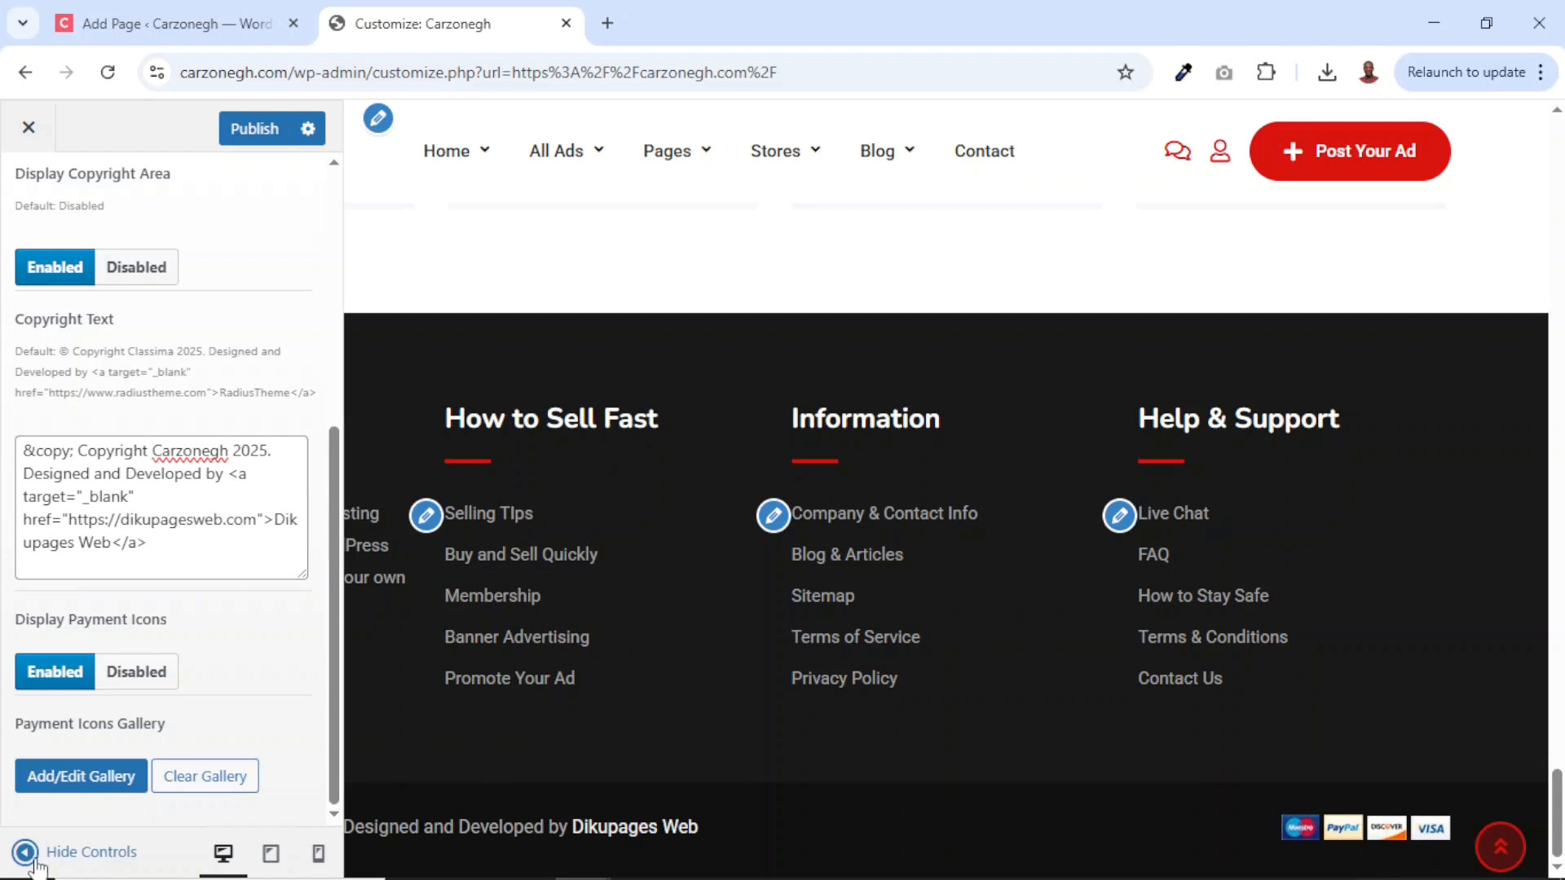
Check the updated copyright line in the full-width footer preview.
left_click(37, 852)
left_click_drag(203, 831, 552, 828)
left_click_drag(446, 419, 1153, 703)
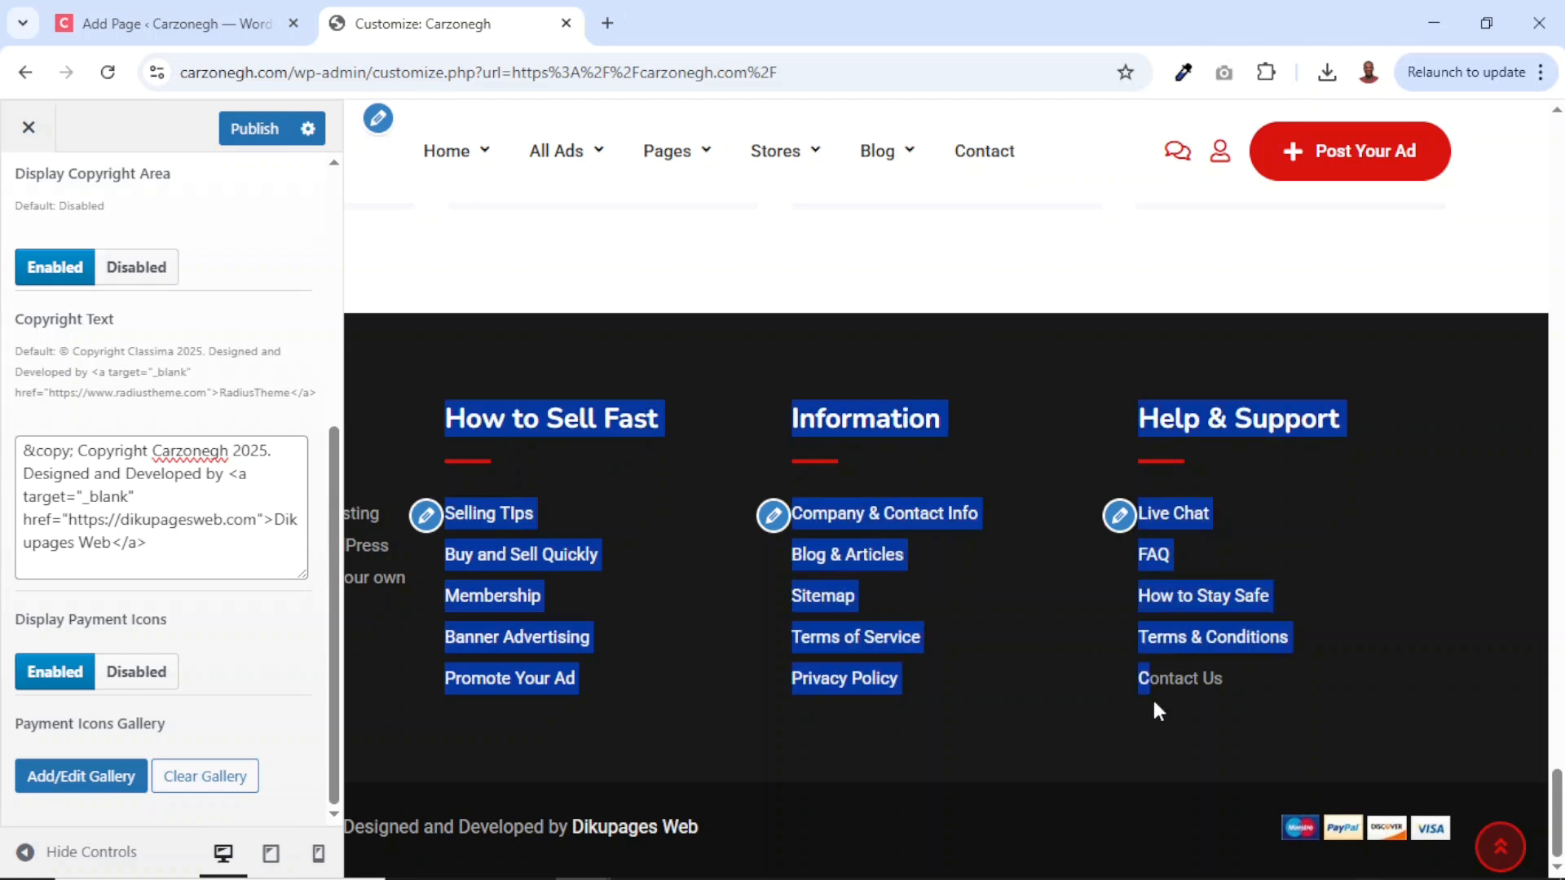
left_click(1059, 710)
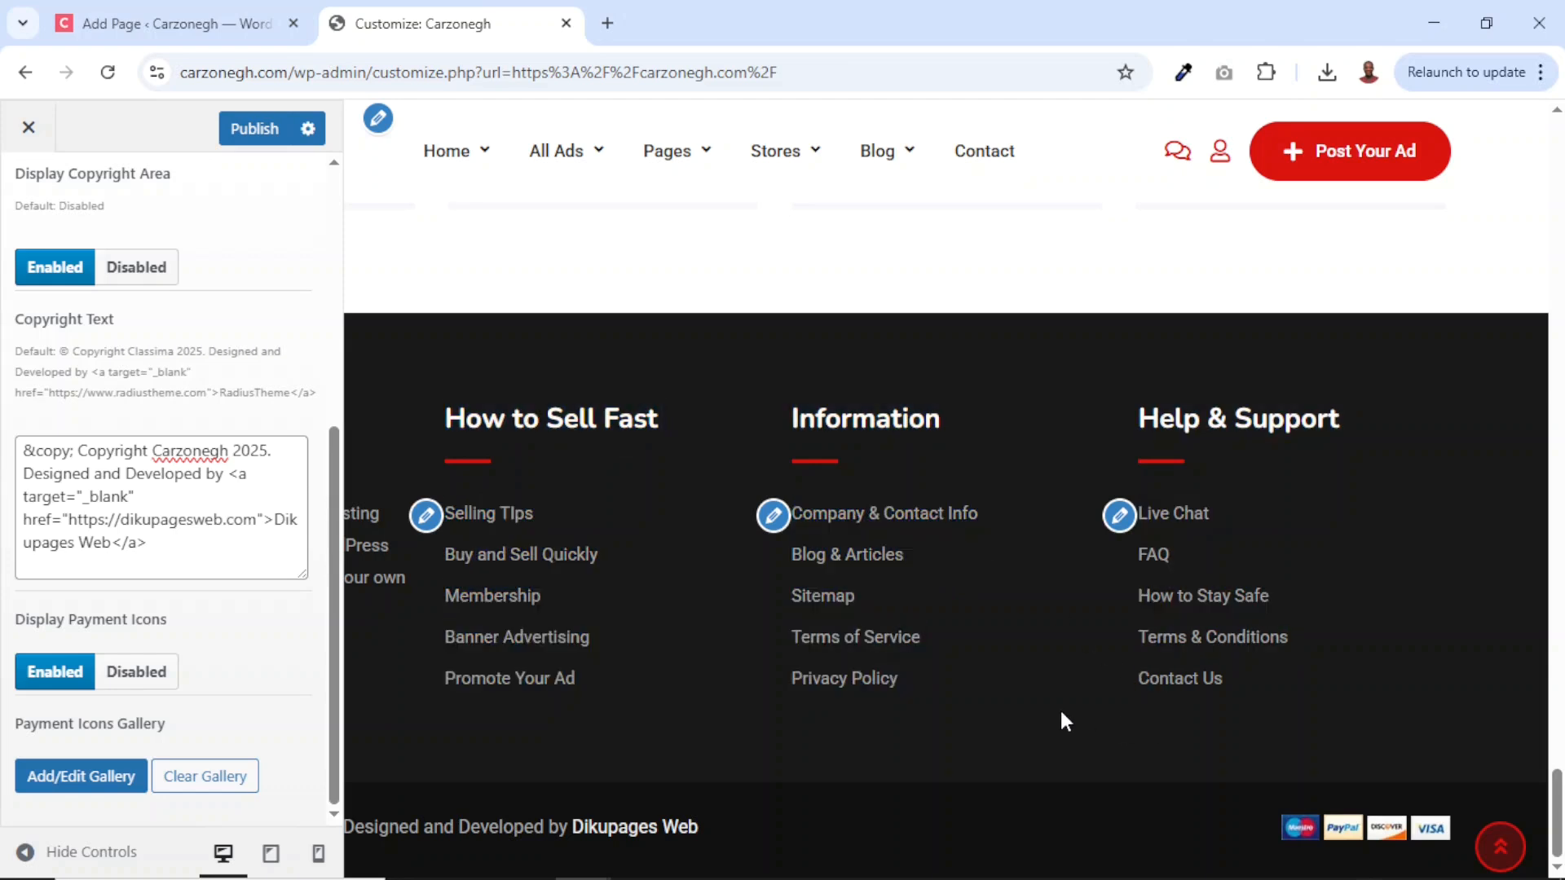
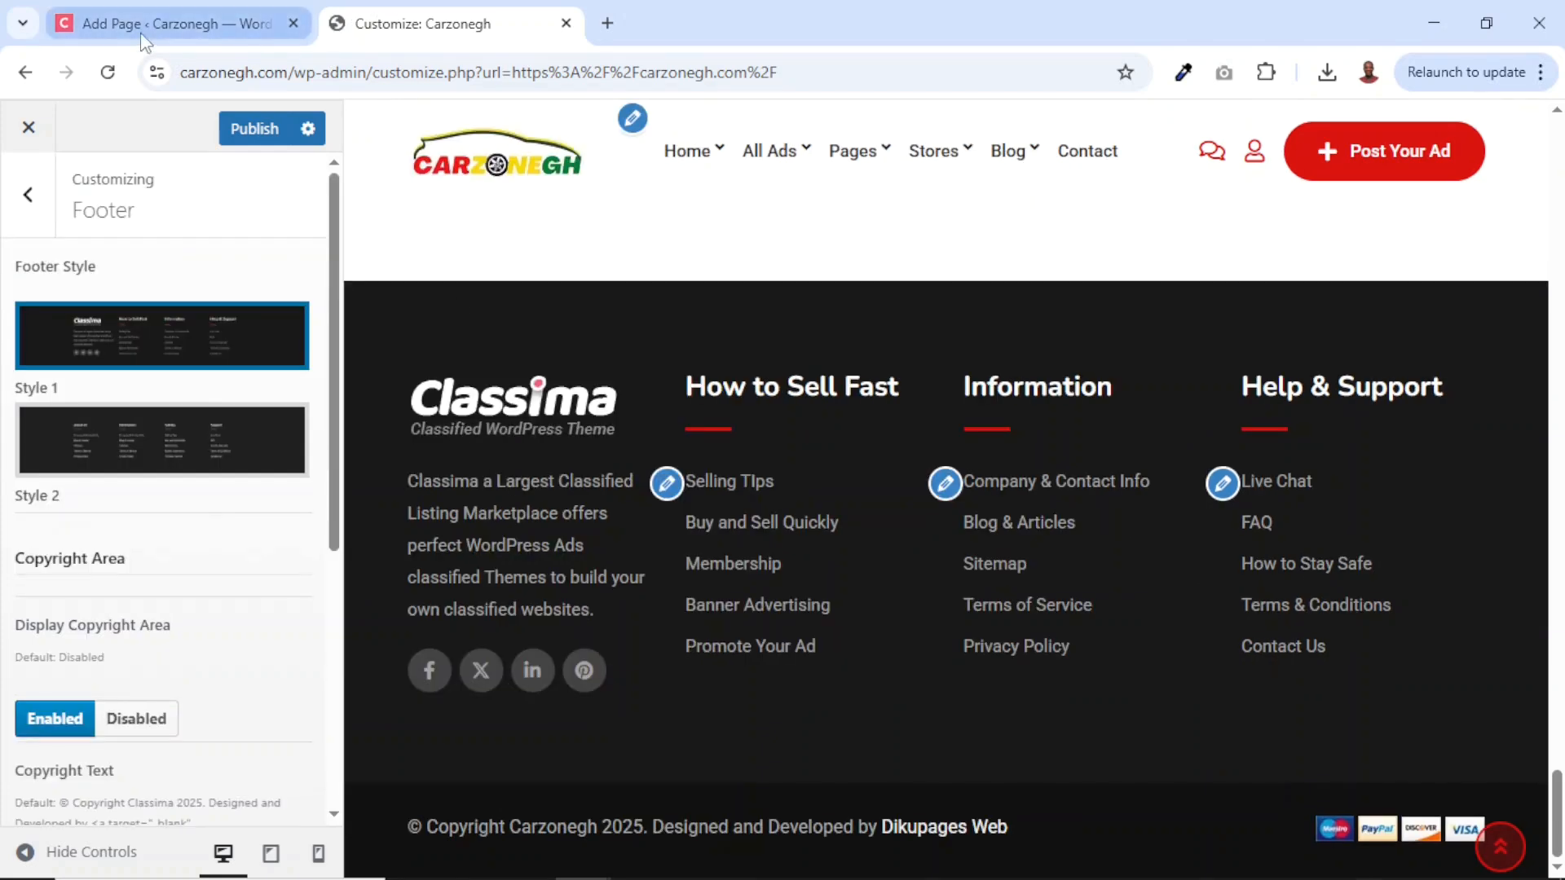
Go back from the Footer panel to the customizer sections and open Site Identity.
mouse_move(68, 34)
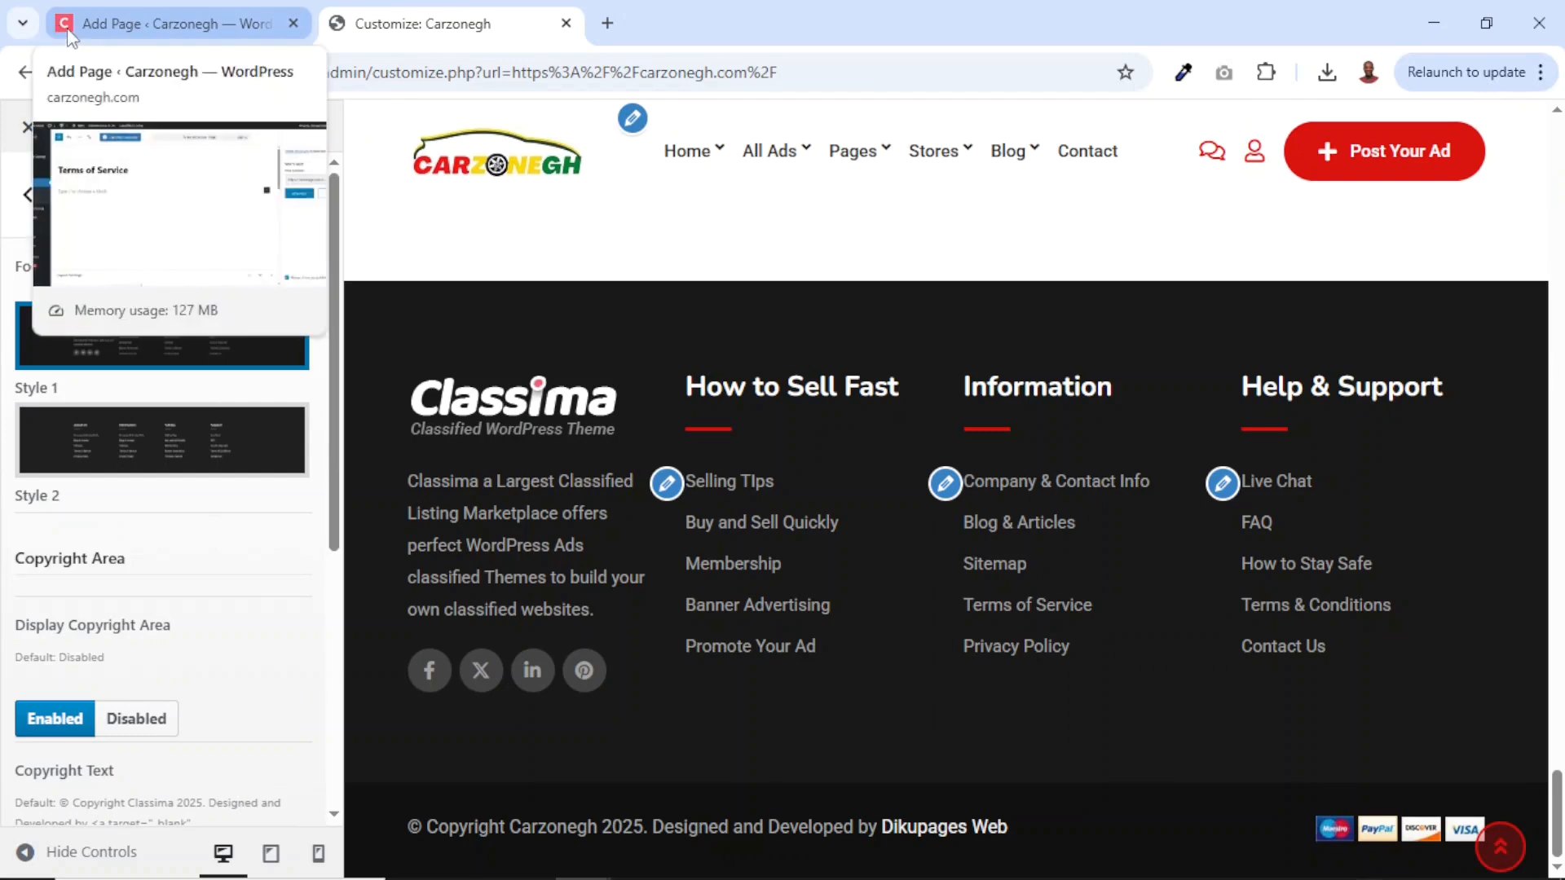
scroll(363, 432, "up", 10)
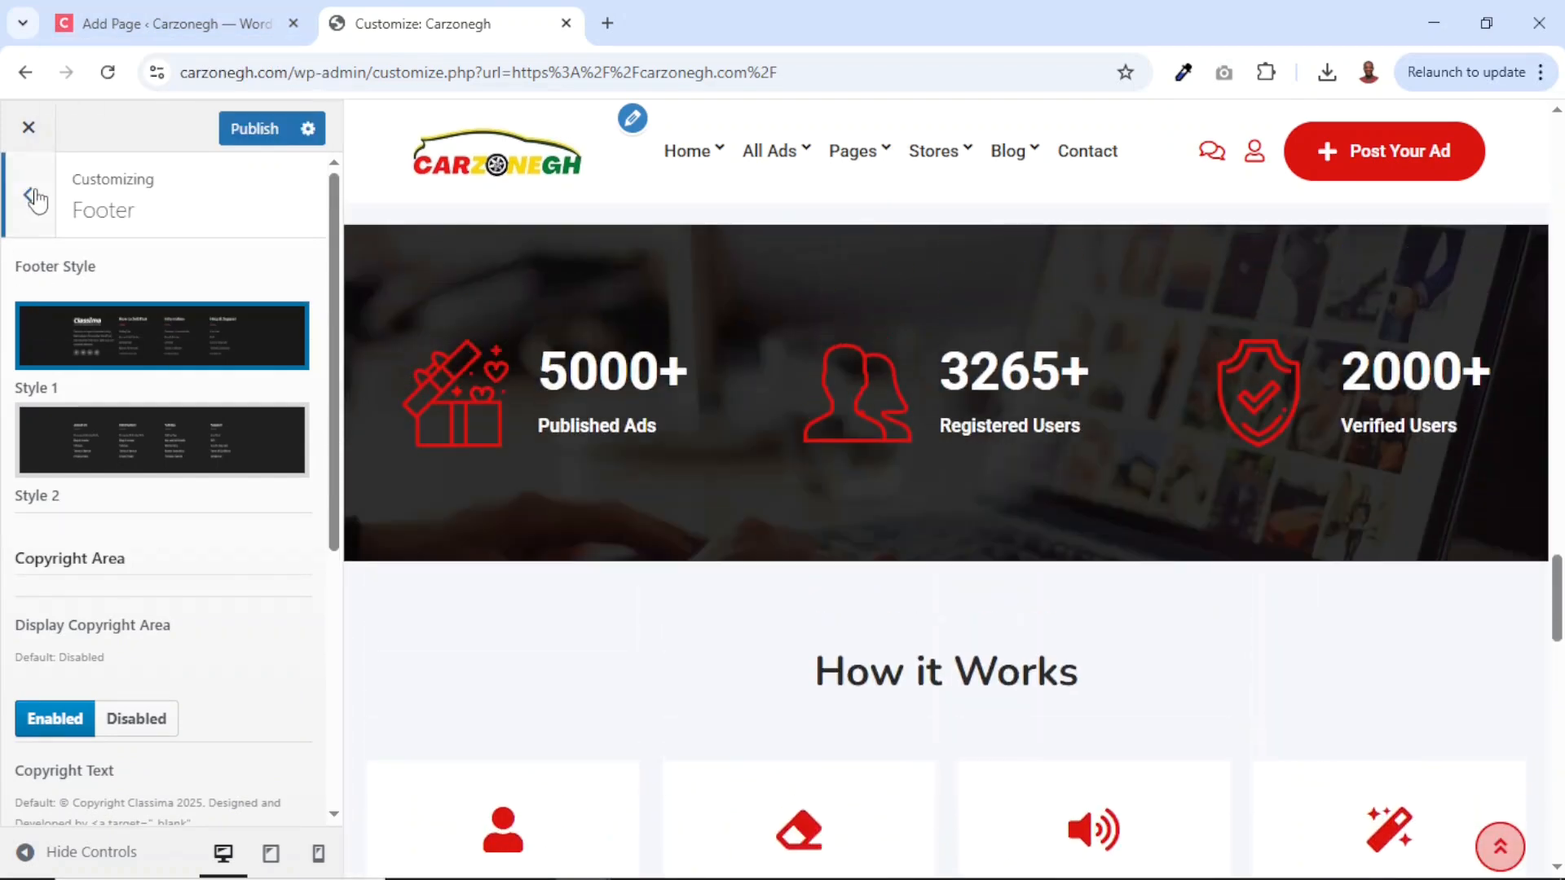
left_click(32, 194)
scroll(95, 343, "down", 5)
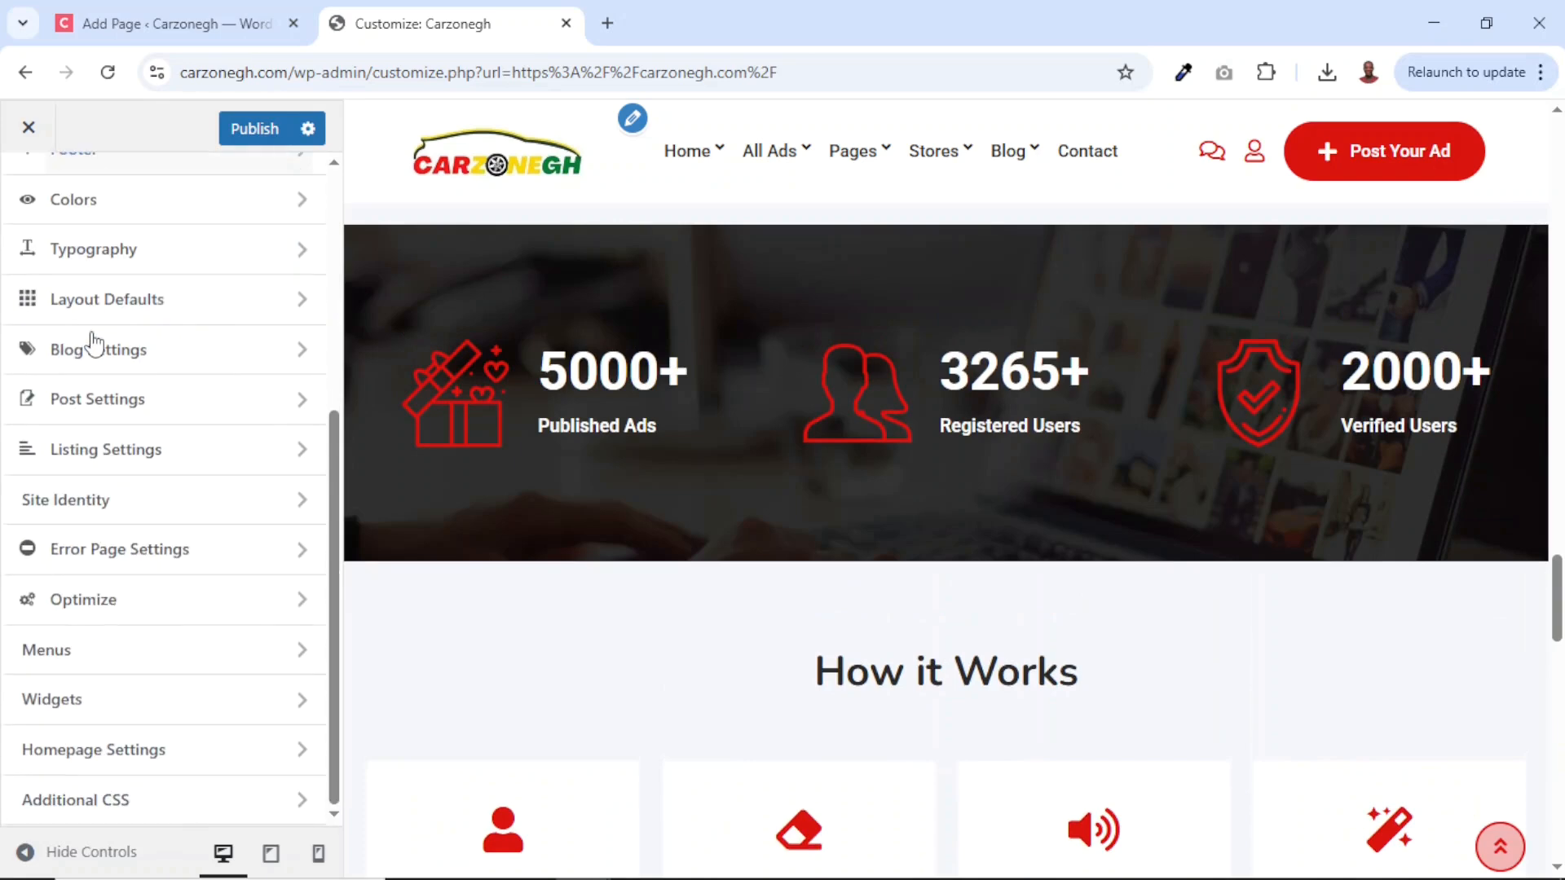
left_click(90, 509)
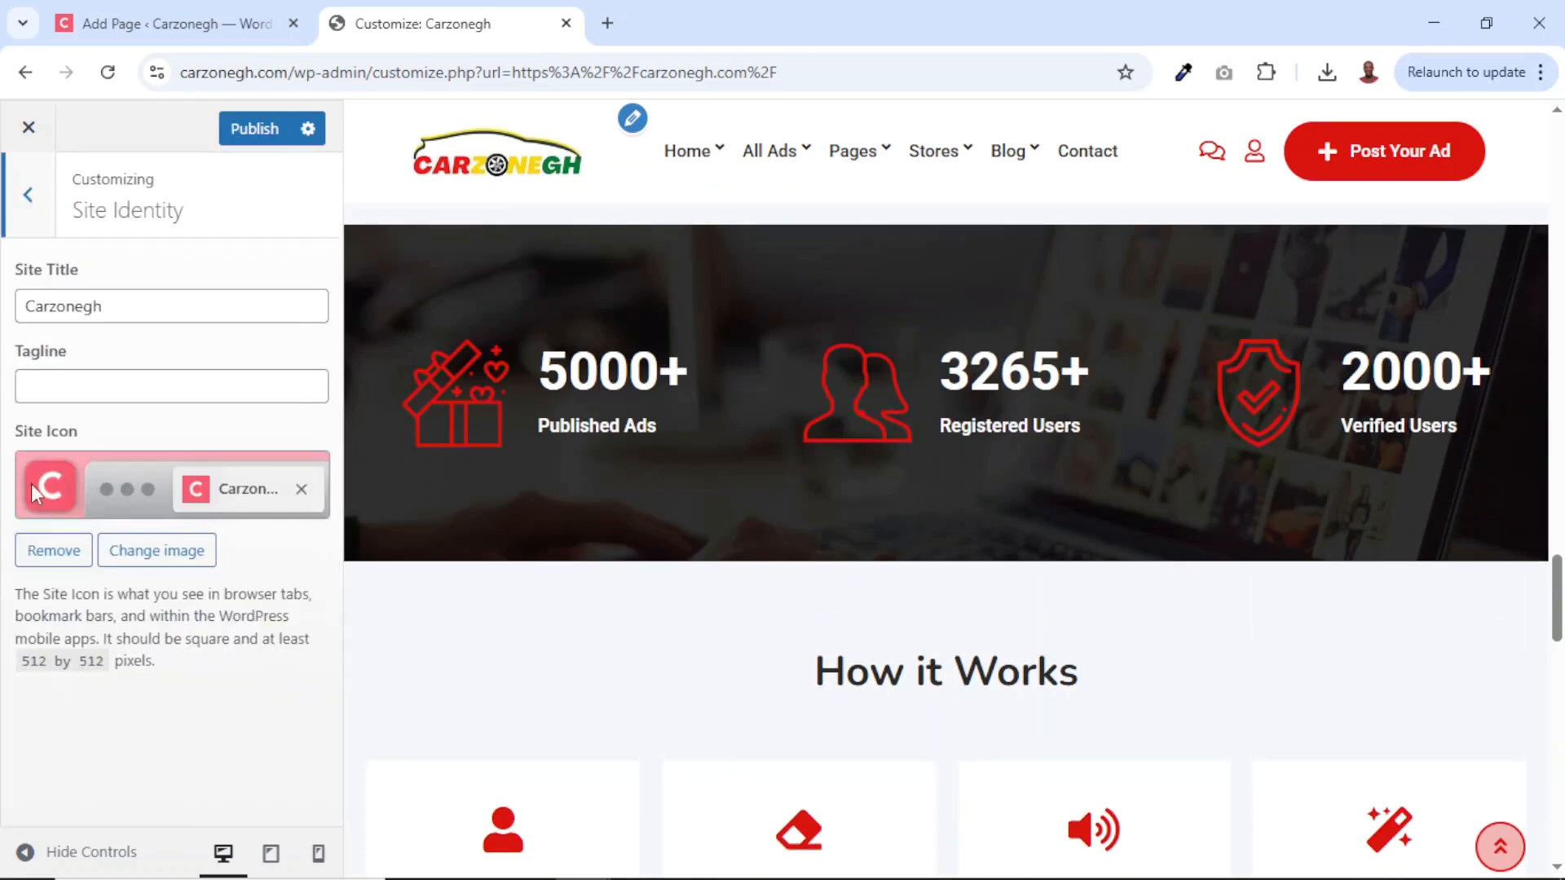
Replace the red C site icon with the cropped Carzonegh logo from the media library and publish.
left_click(47, 558)
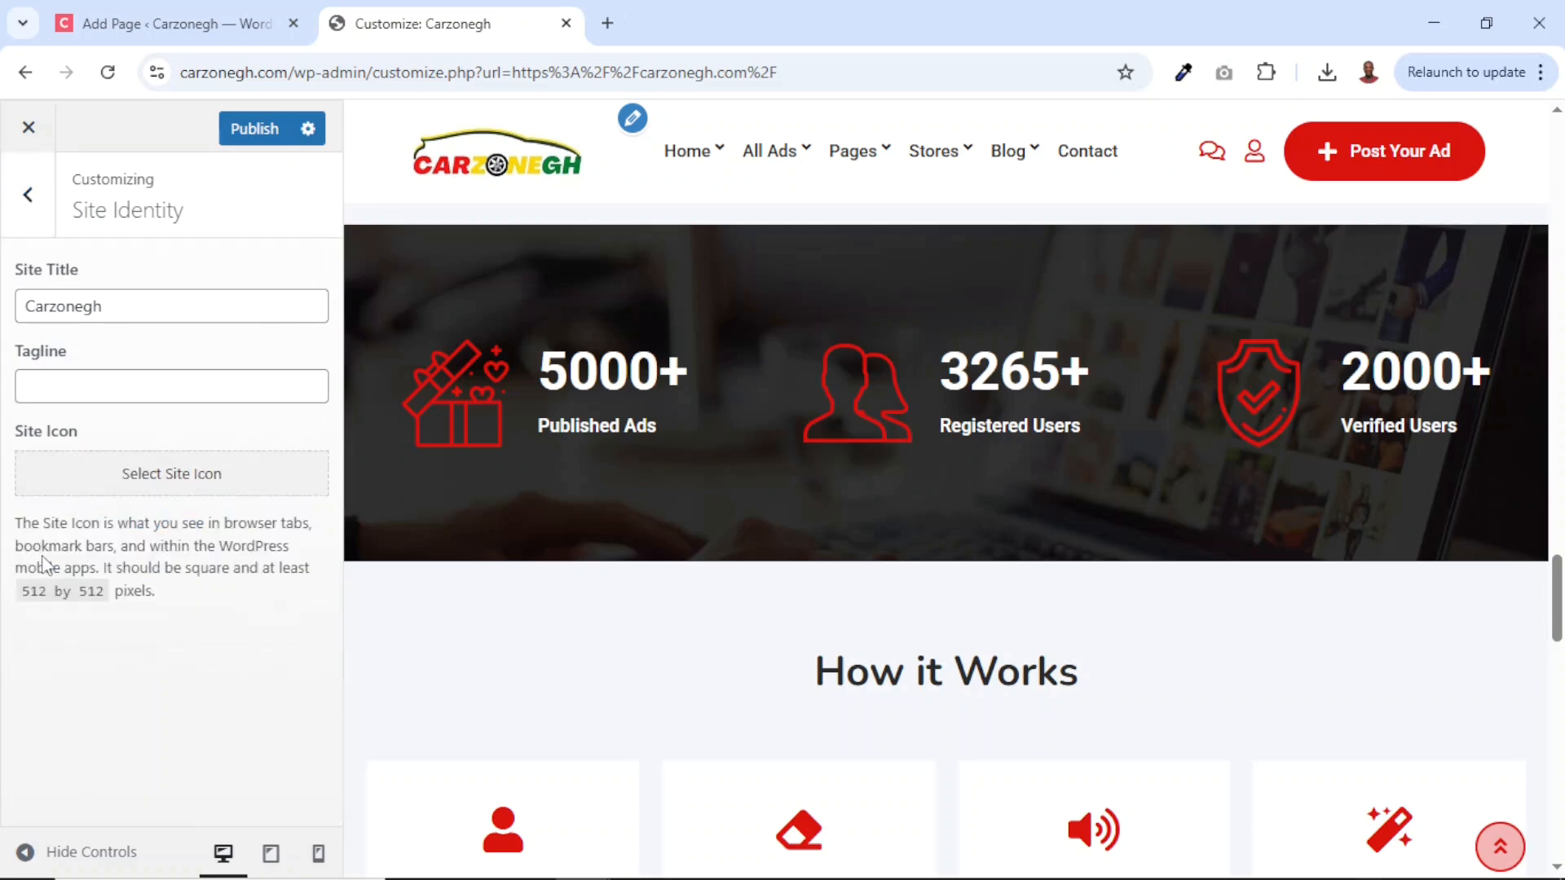
left_click(160, 481)
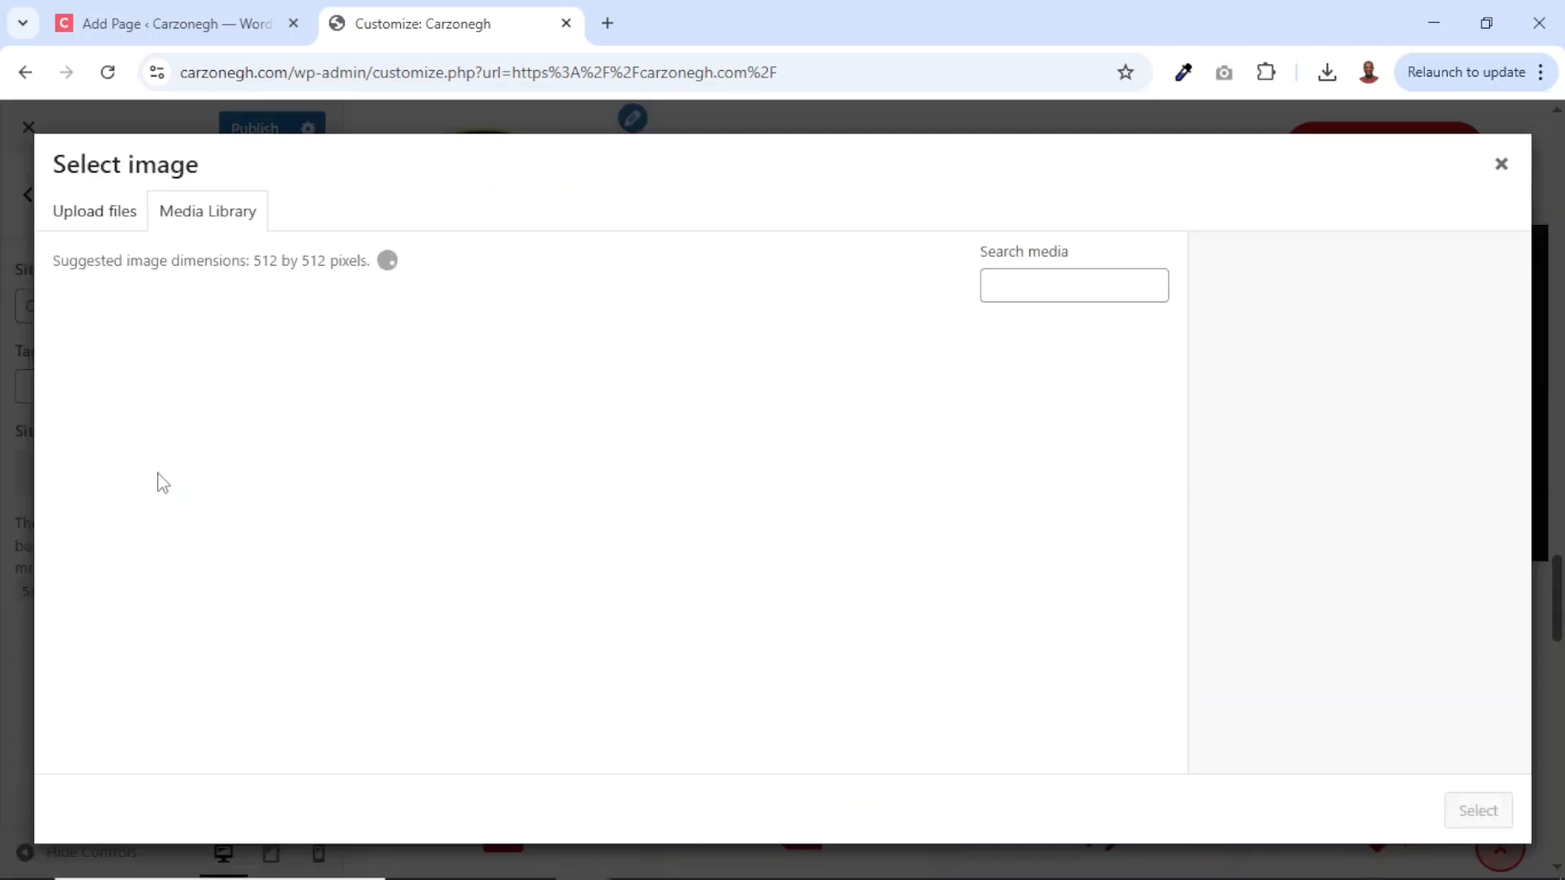
left_click(127, 412)
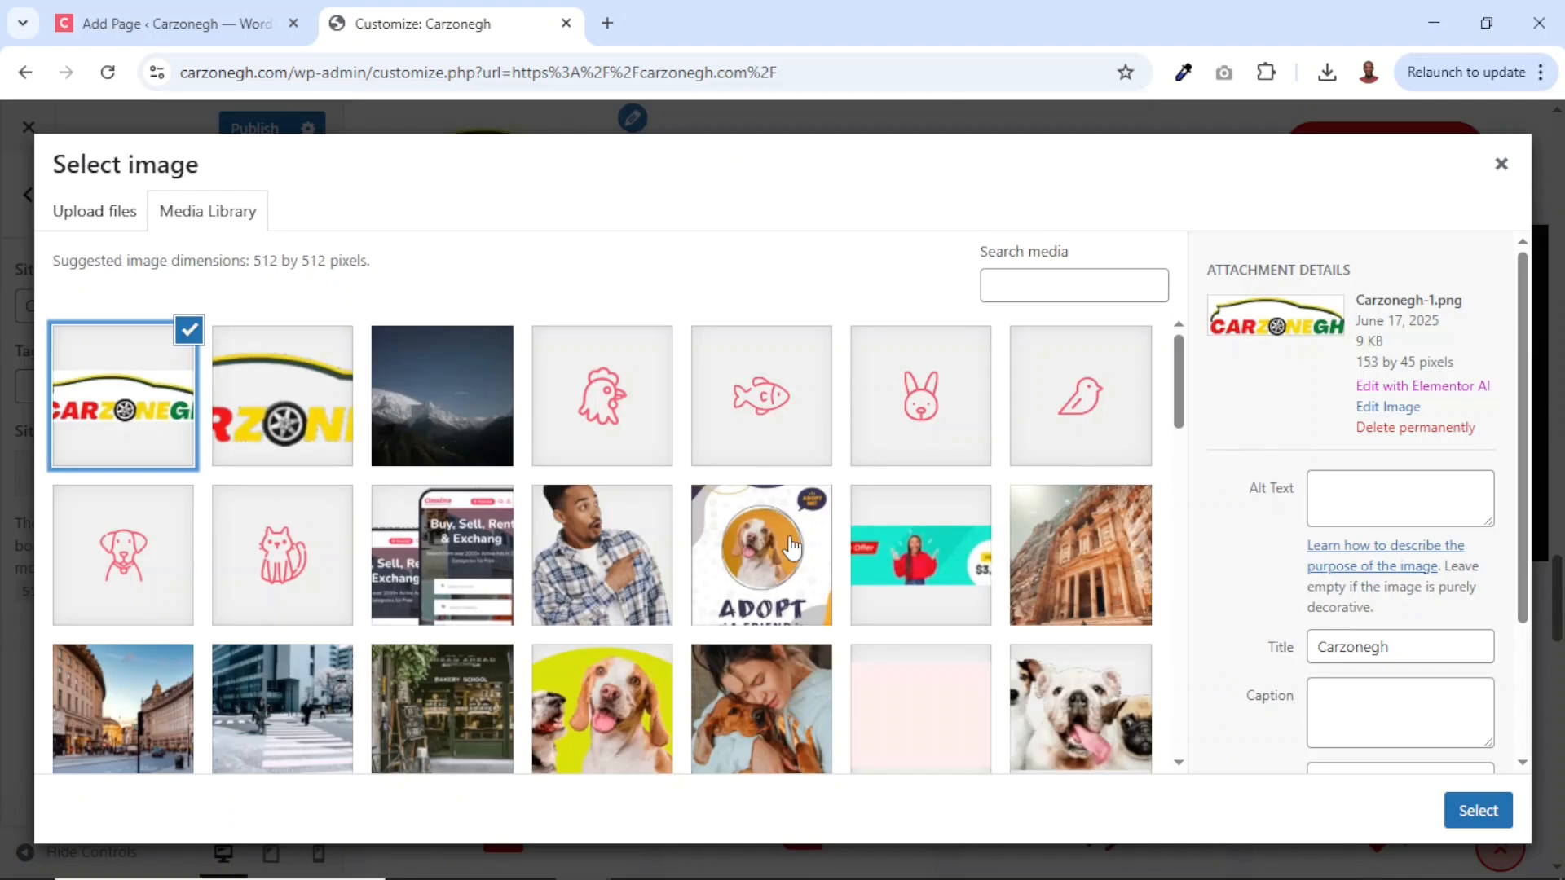
left_click(1479, 811)
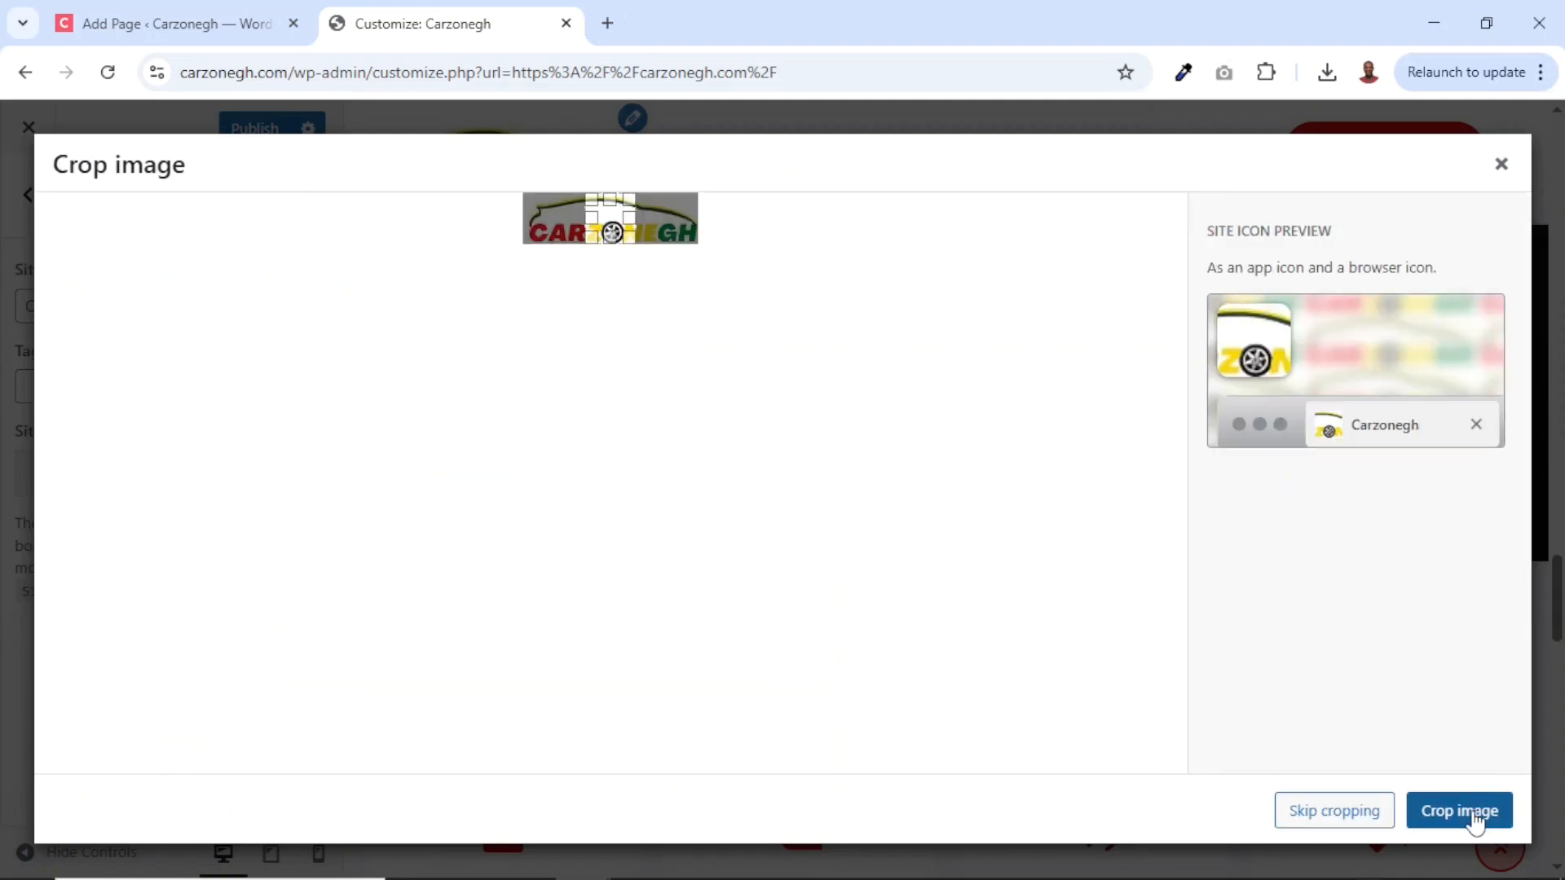
left_click(1459, 811)
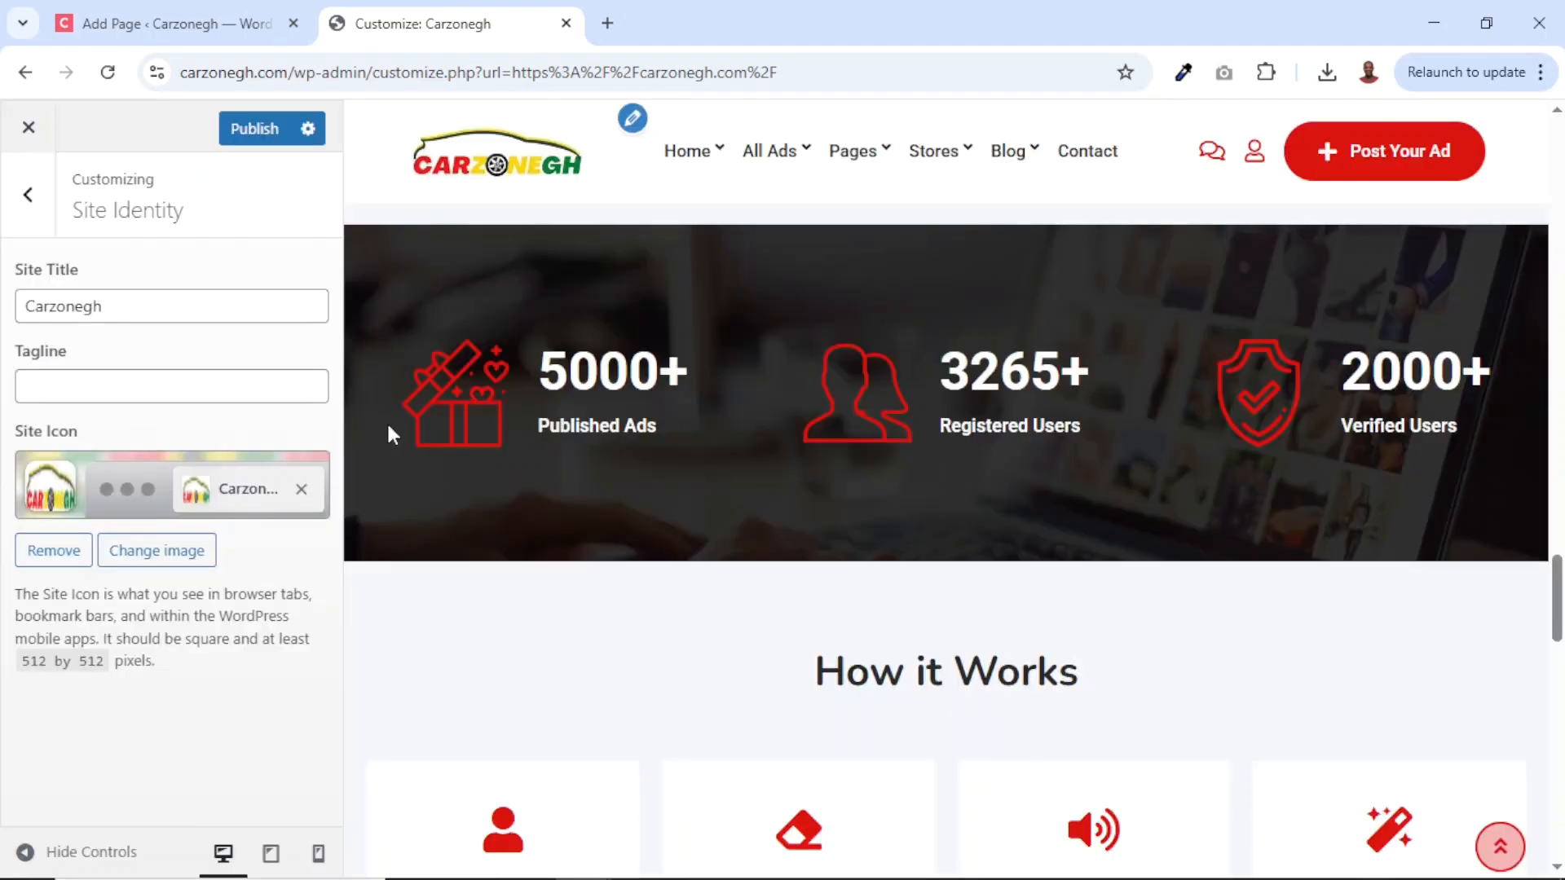
left_click(255, 132)
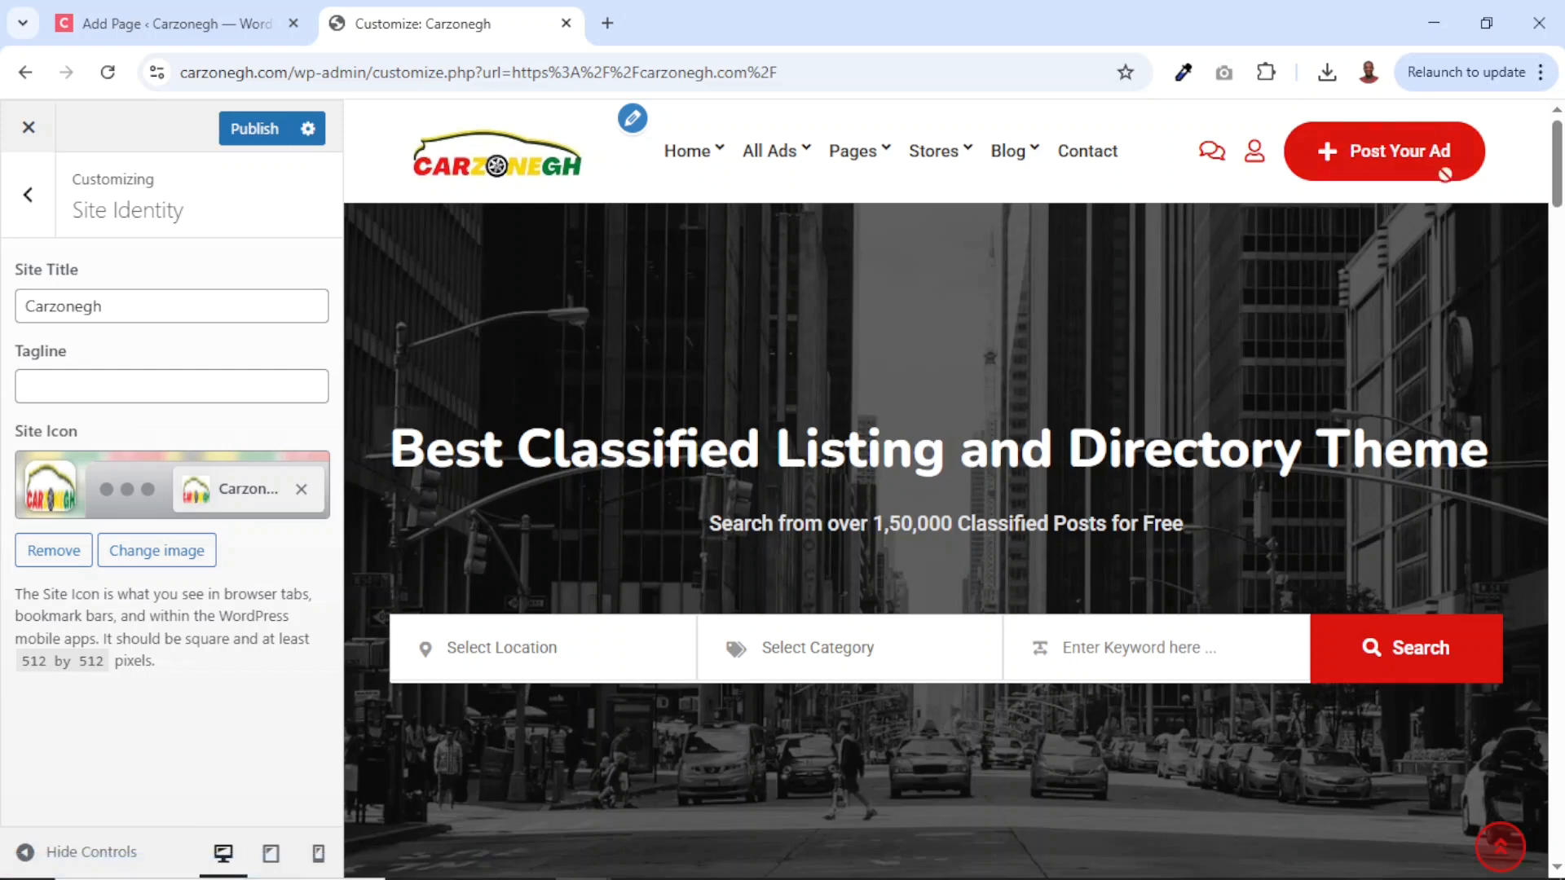
Check on the live home page that Post Your Ad leads to the theme demo's Post an Ad page.
left_click(163, 33)
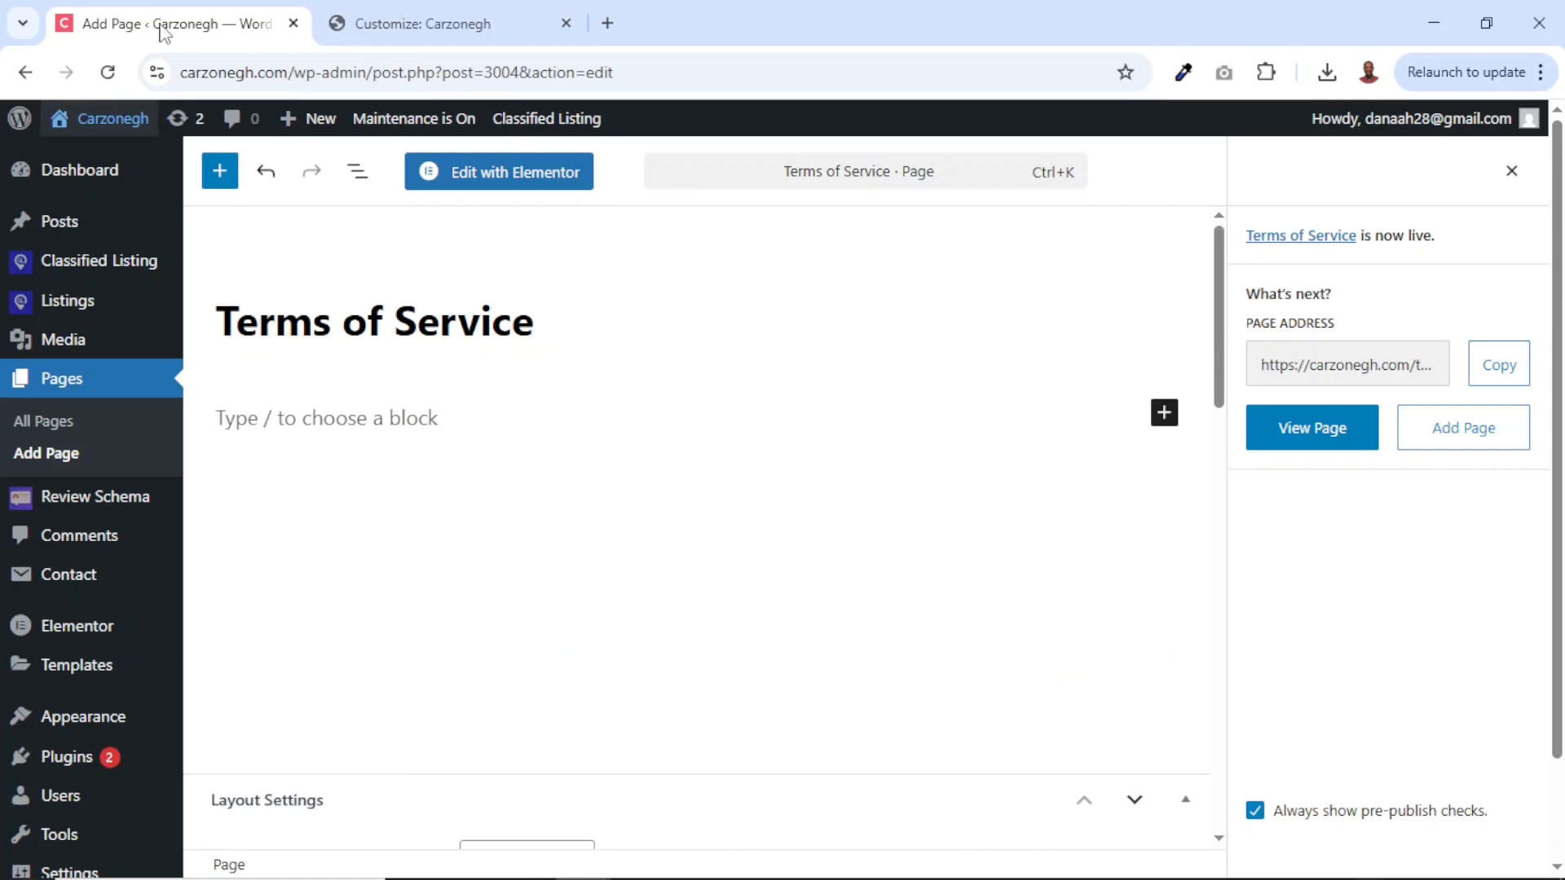
middle_click(88, 124)
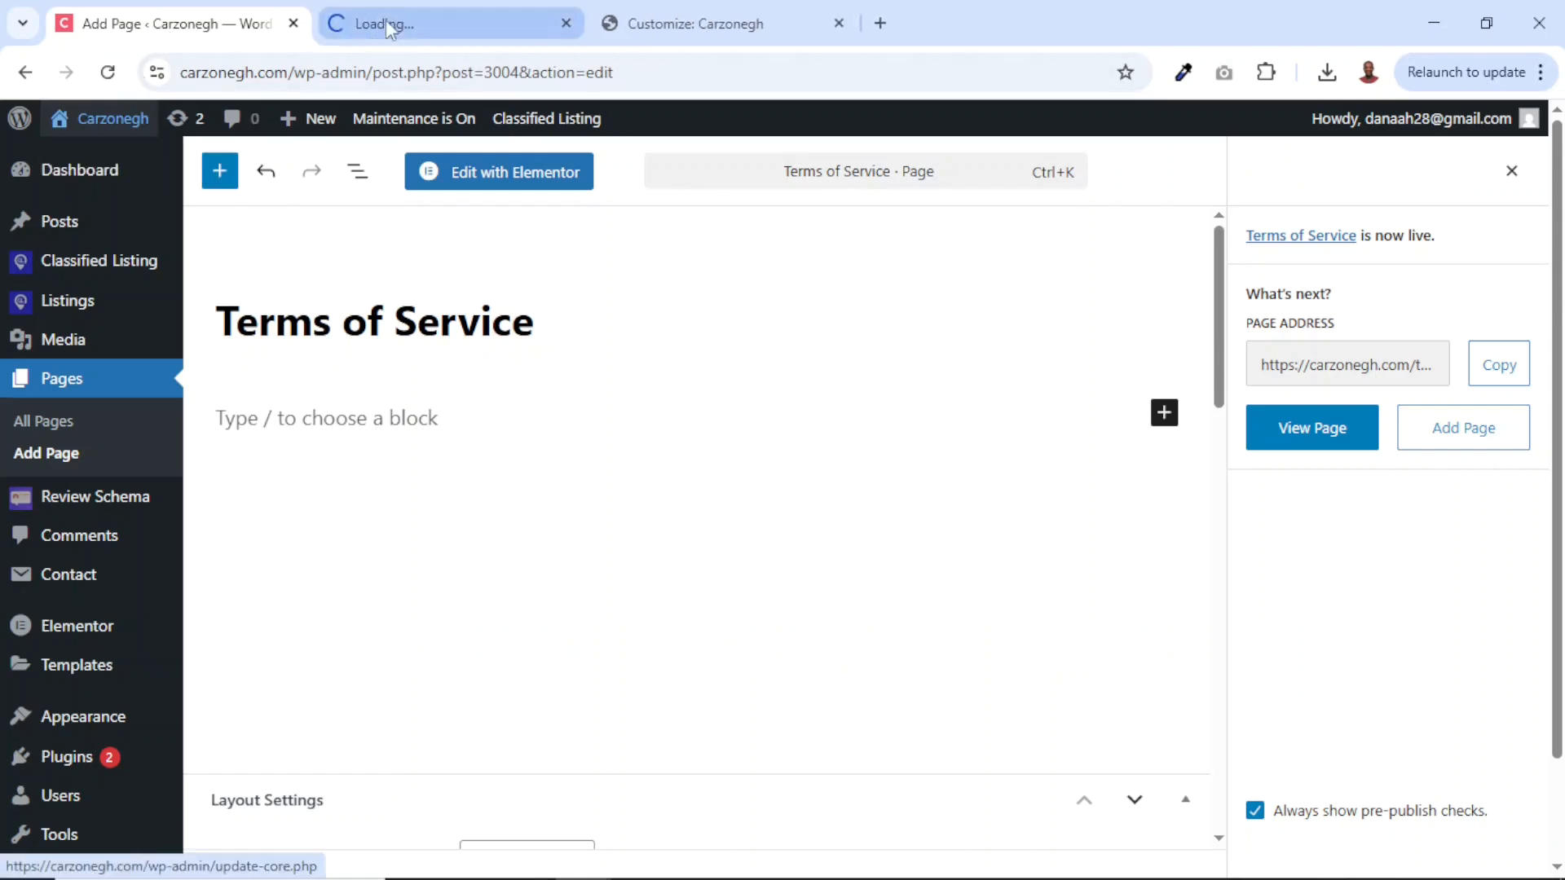
left_click(479, 24)
left_click_drag(479, 25, 689, 28)
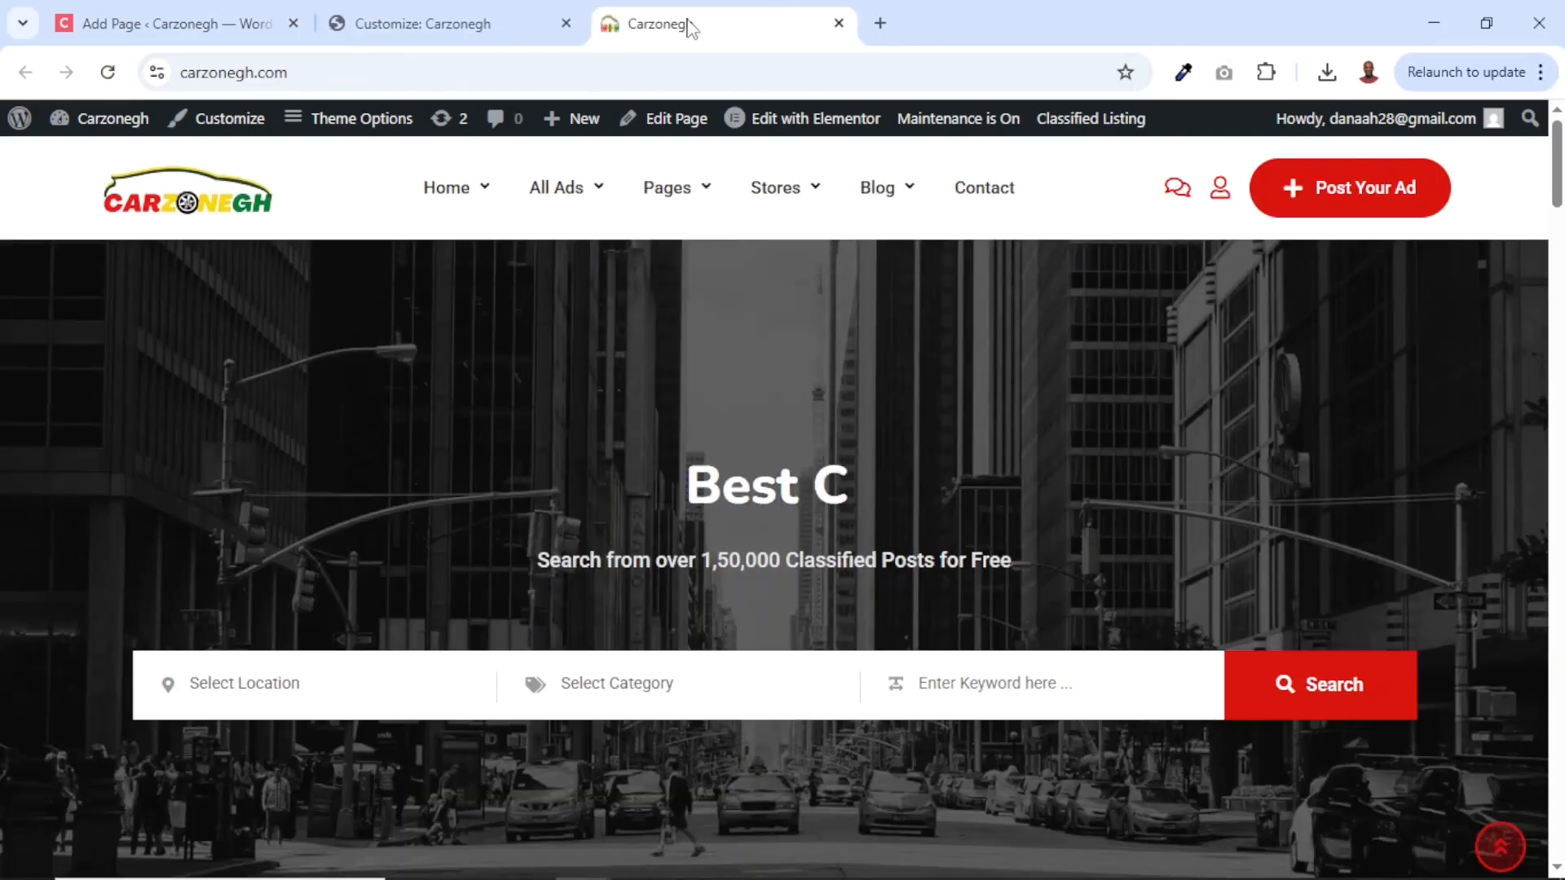
left_click(1349, 189)
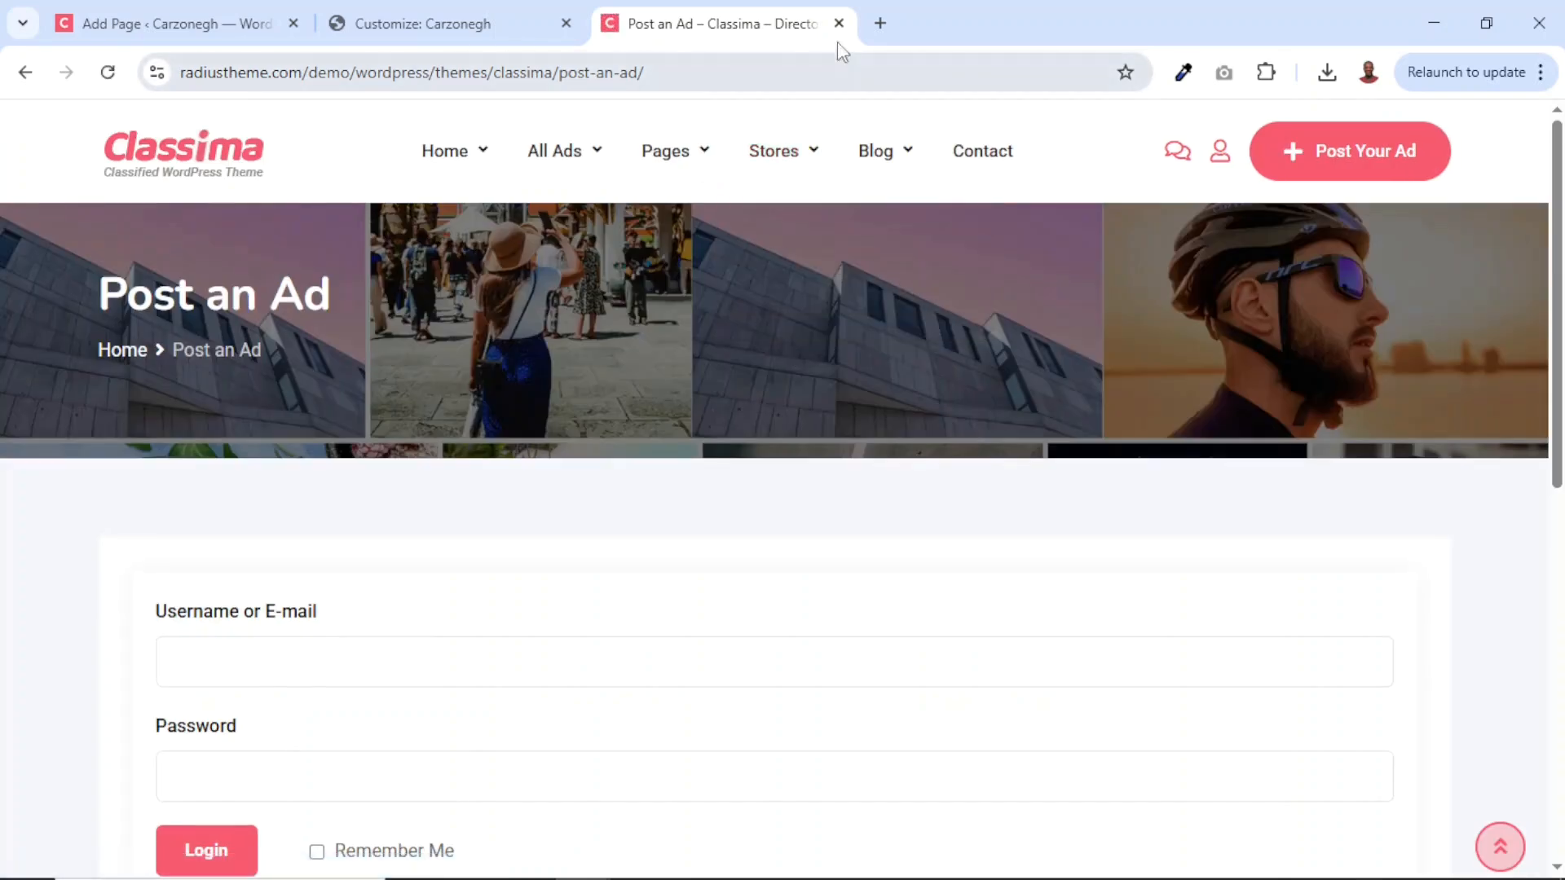
left_click(839, 23)
Delete the demo link from the Header Button URL in the customizer's Header settings.
key("ctrl+Tab")
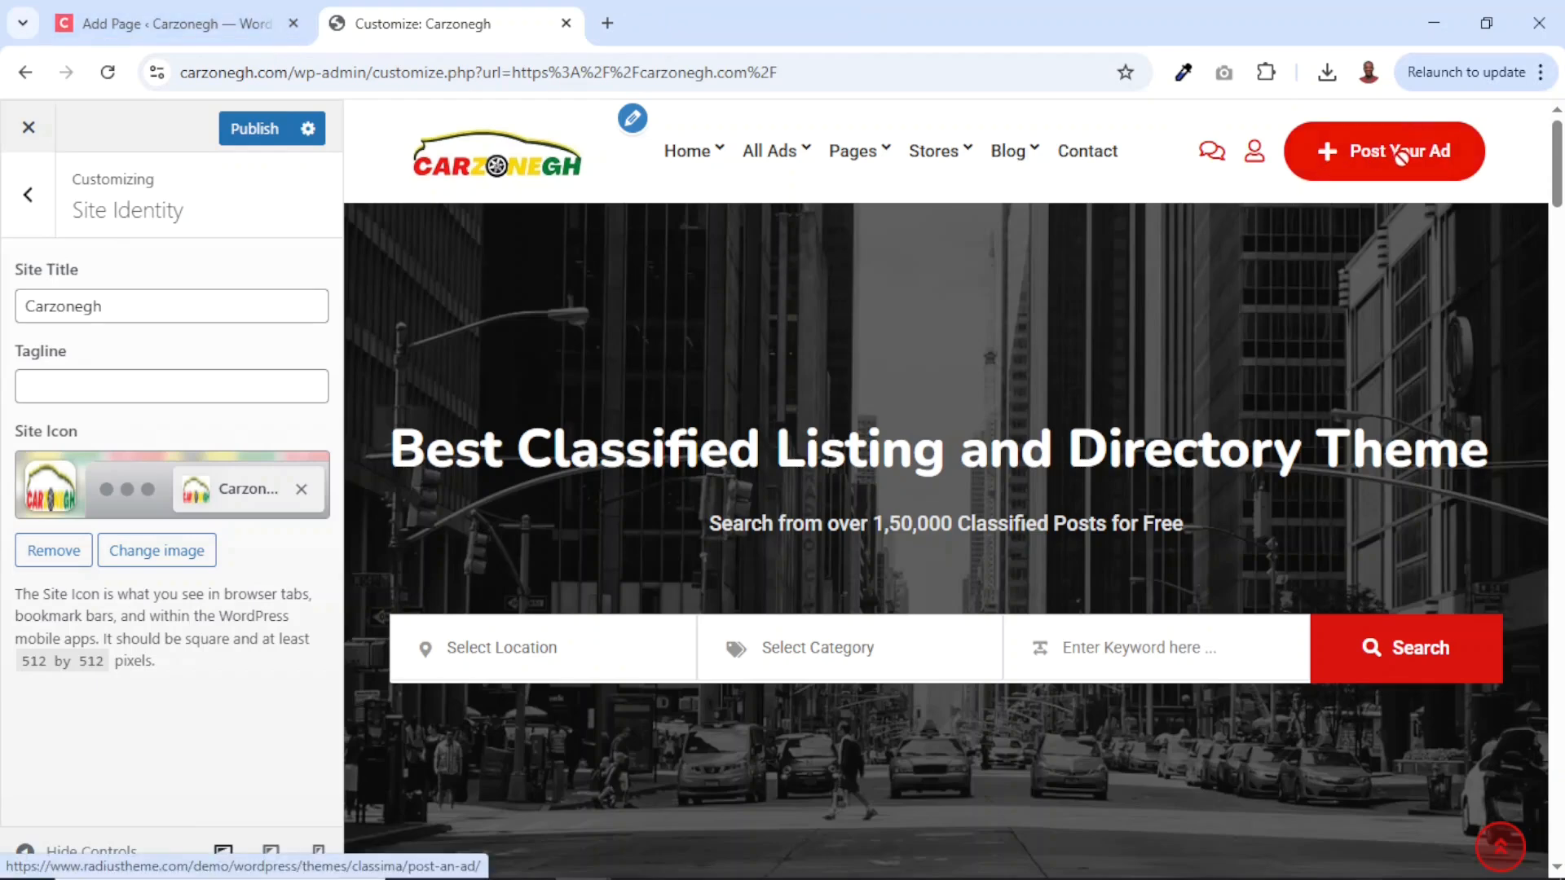
left_click(27, 195)
scroll(139, 407, "up", 5)
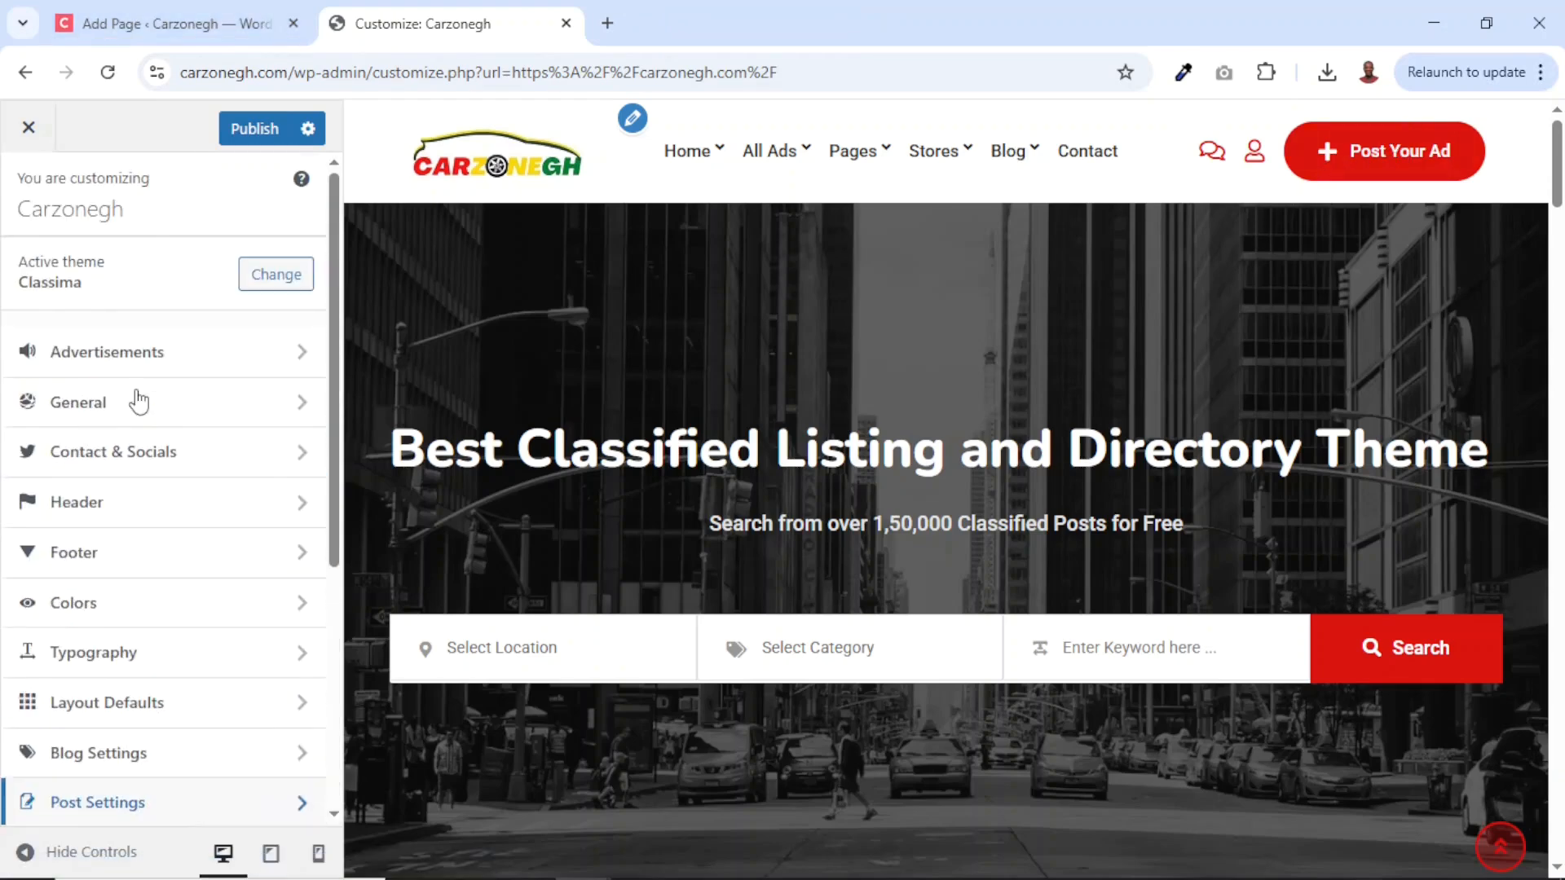
left_click(104, 509)
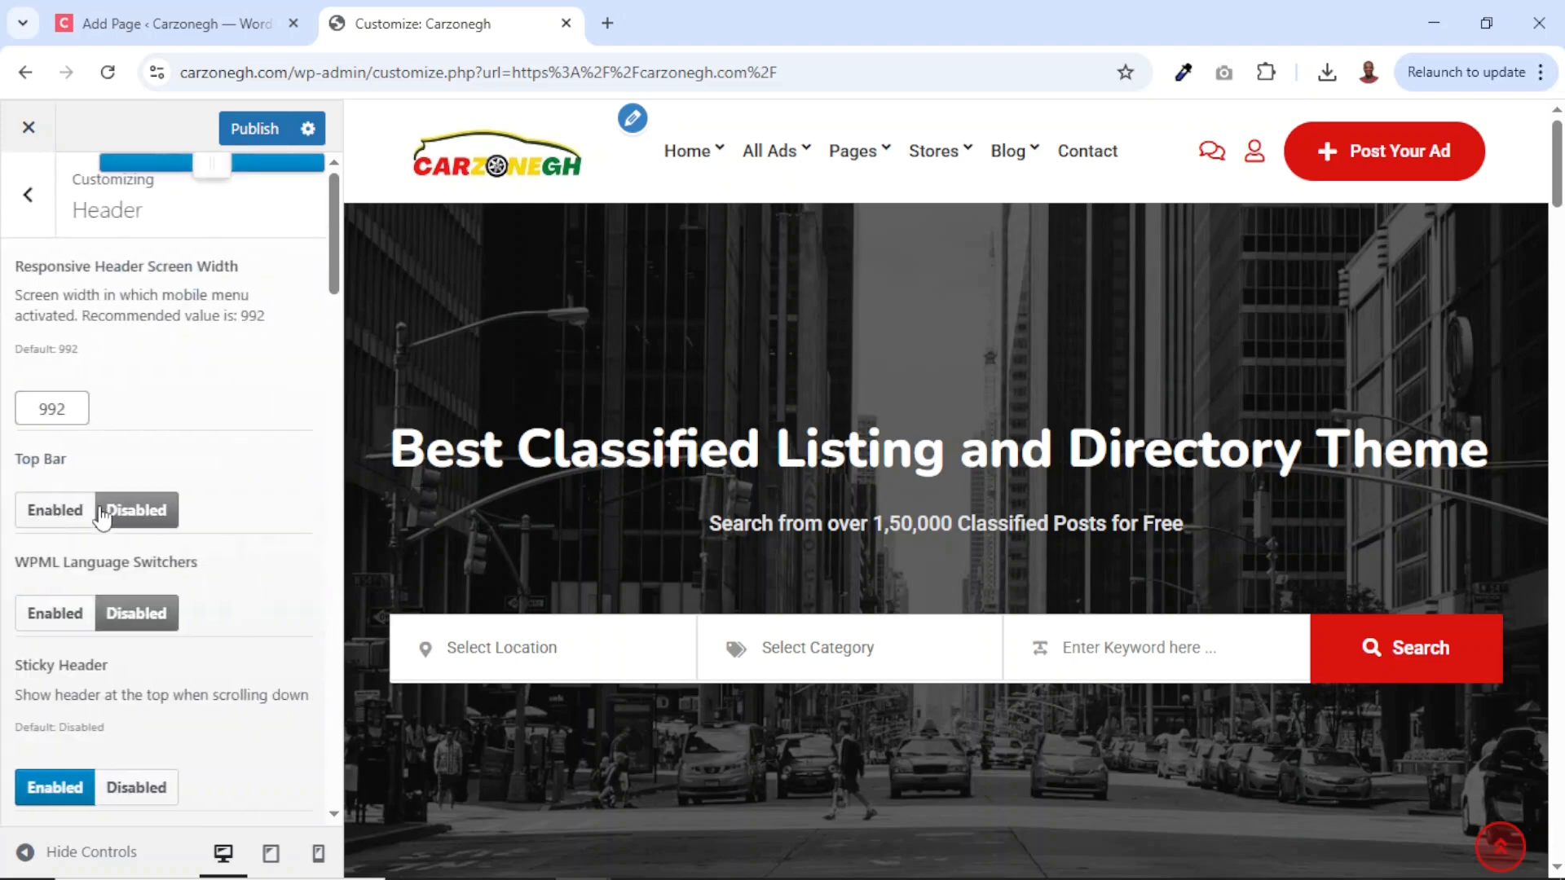
scroll(161, 632, "down", 5)
scroll(160, 633, "down", 5)
scroll(122, 570, "up", 5)
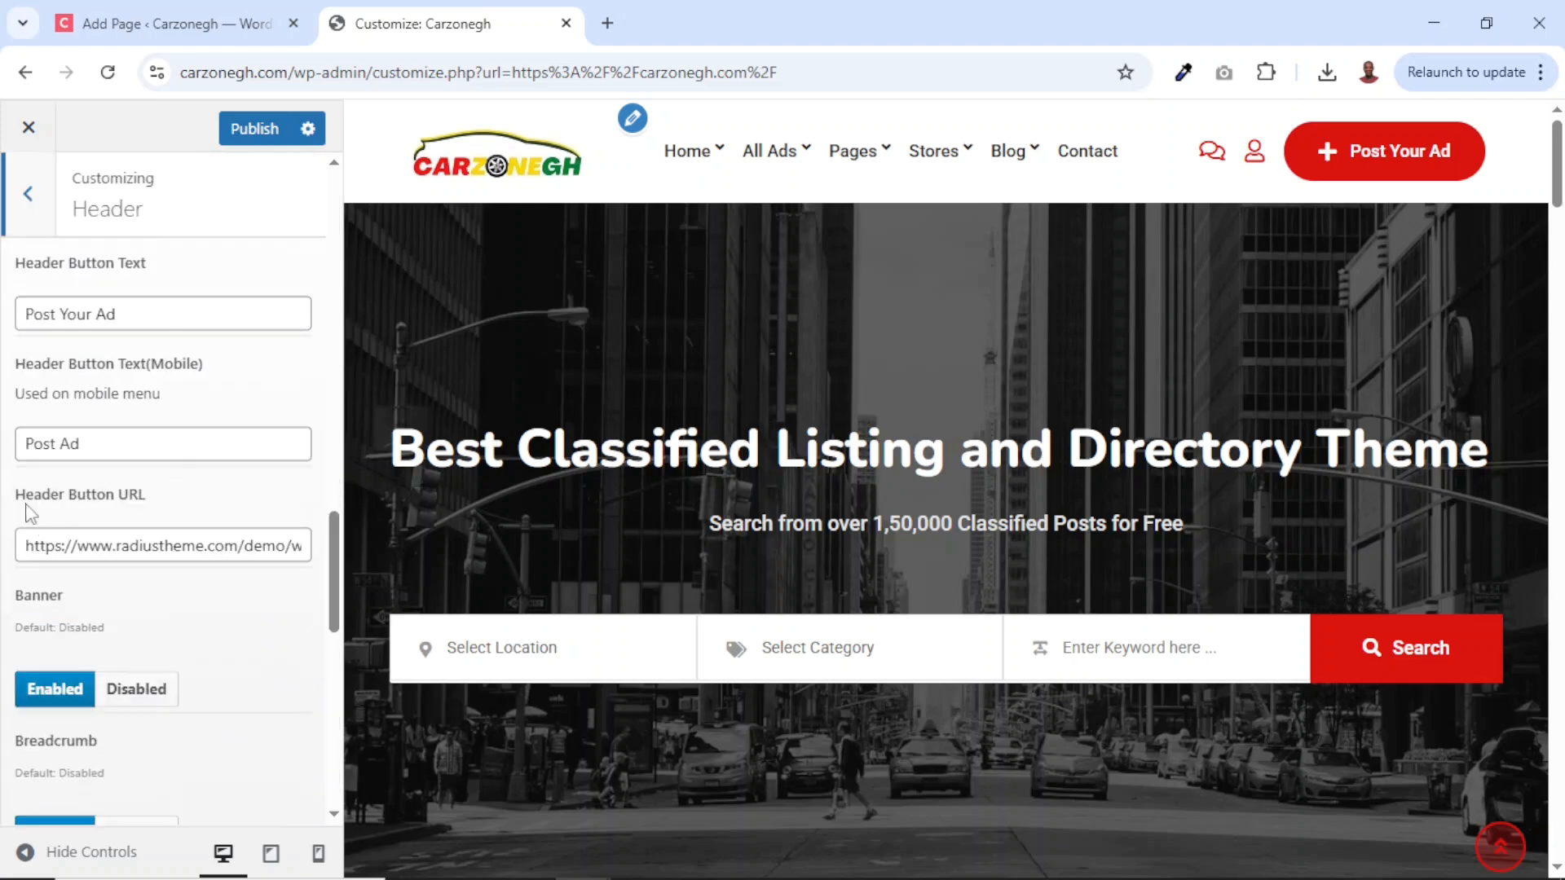
left_click_drag(16, 494, 170, 507)
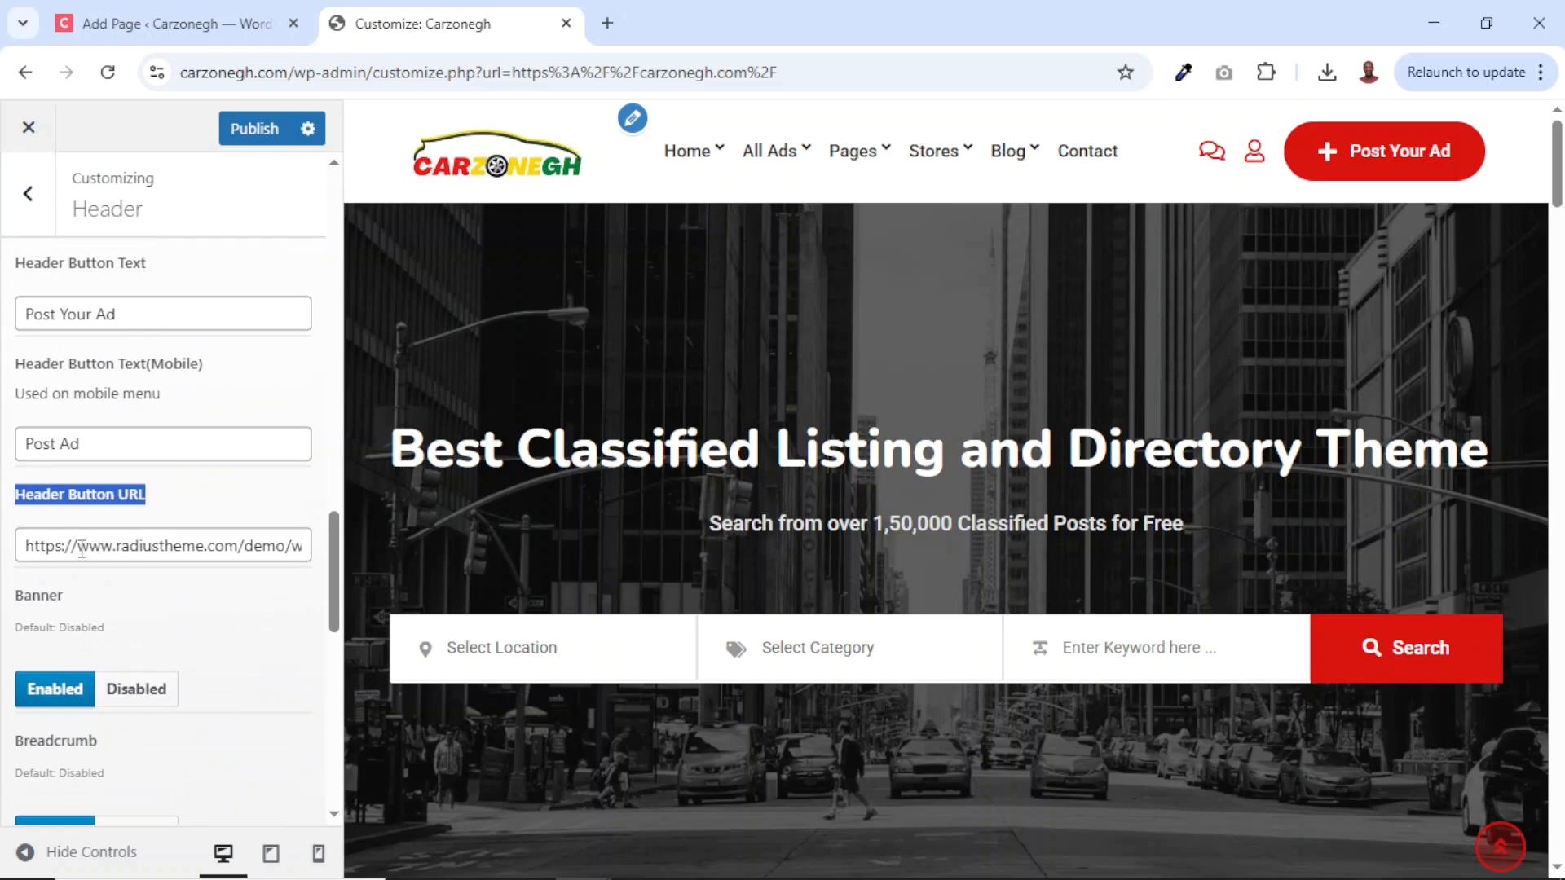
left_click_drag(74, 545, 354, 575)
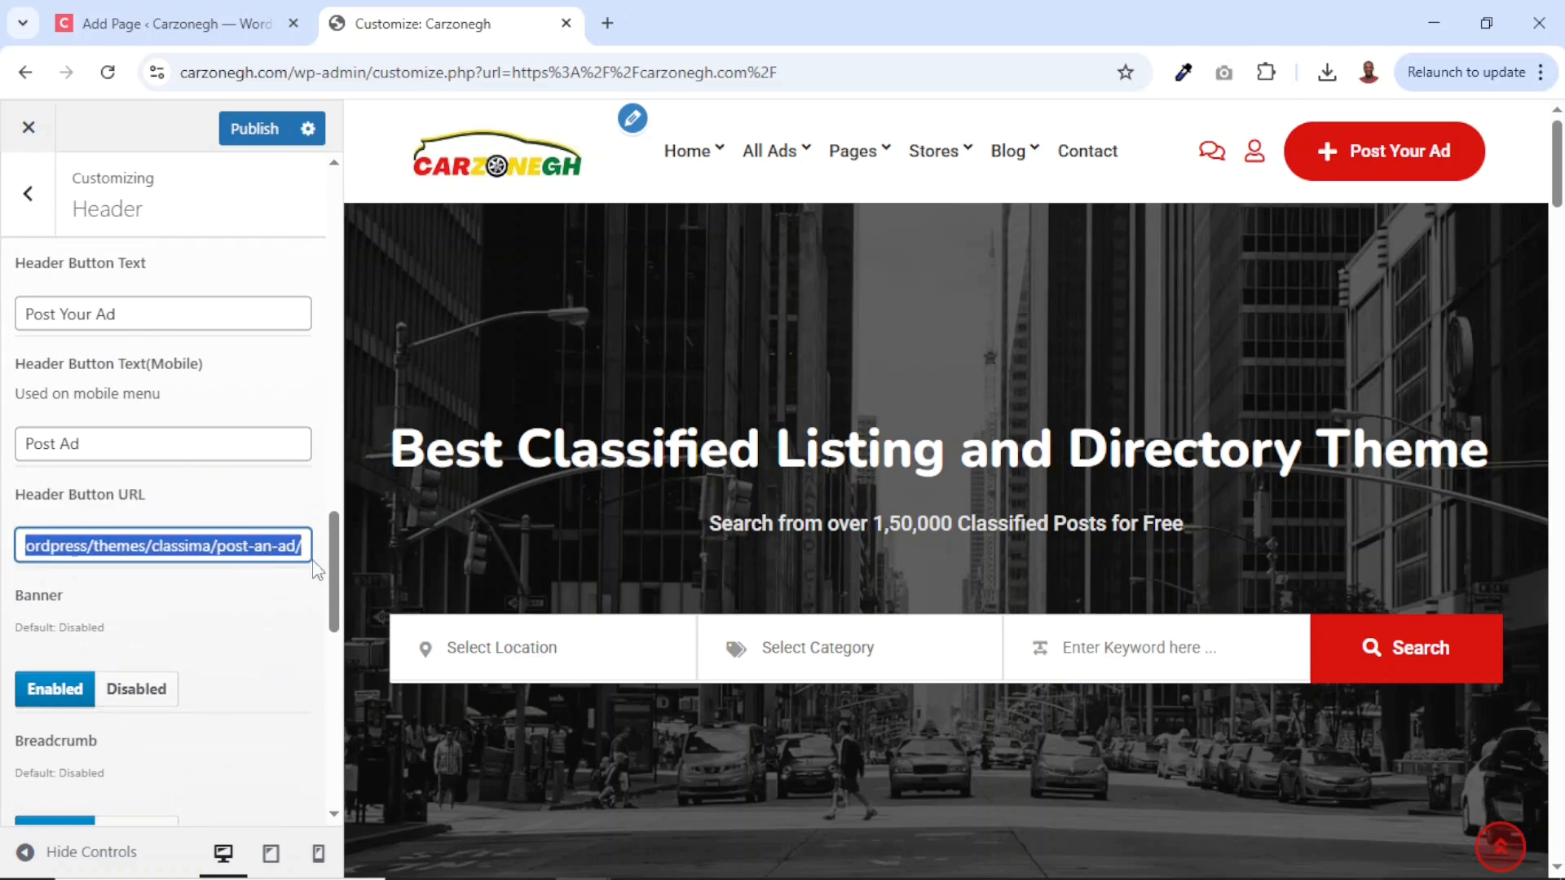
key("BackSpace")
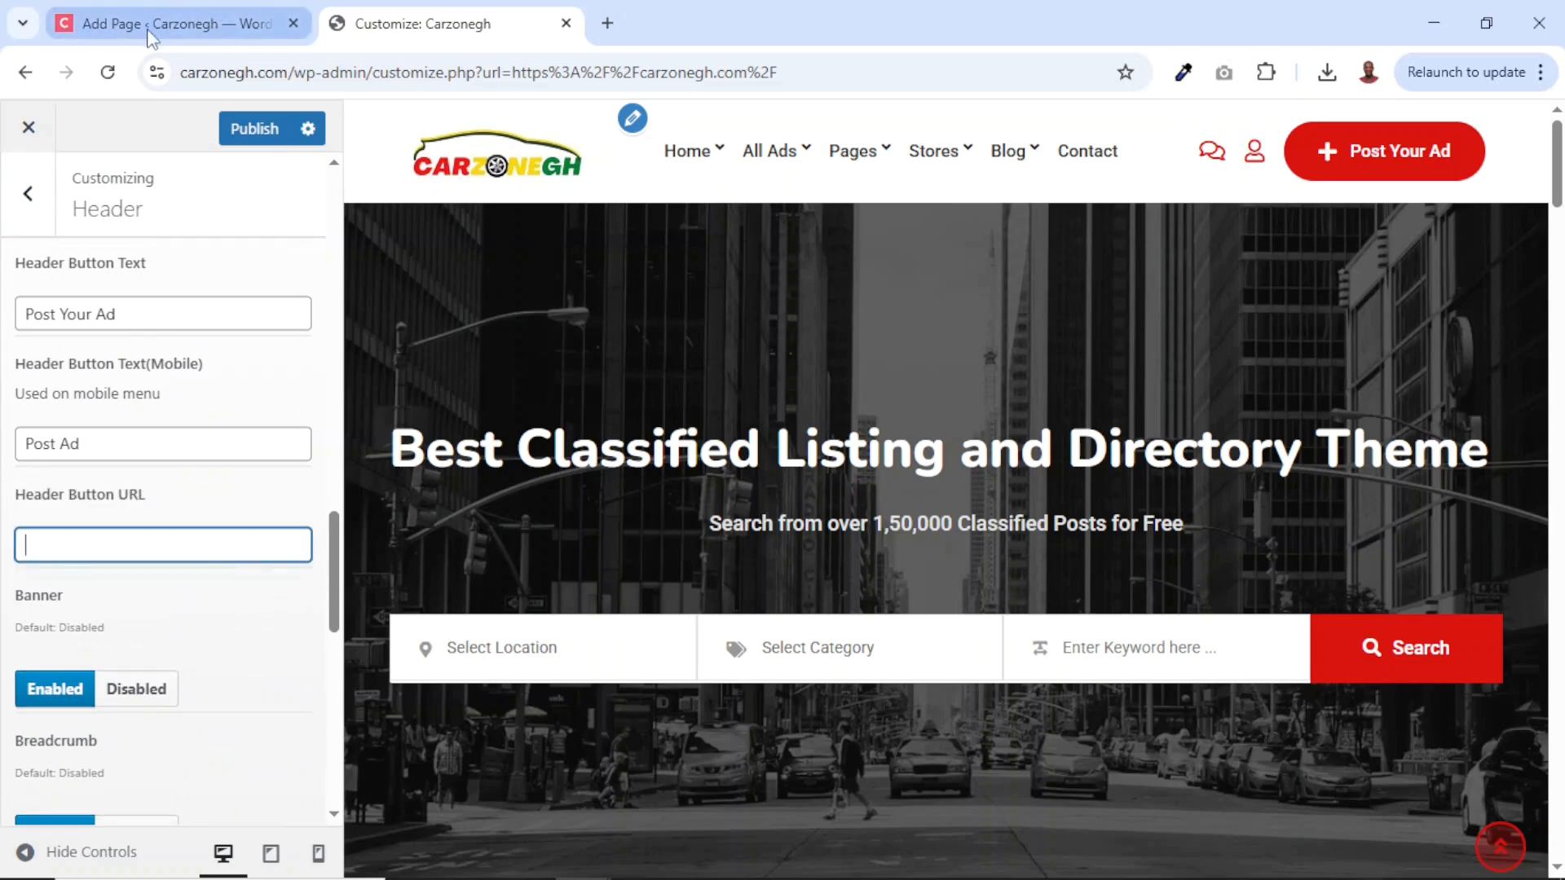
Copy the Post an Ad page's link address from page 2 of All Pages.
left_click(151, 36)
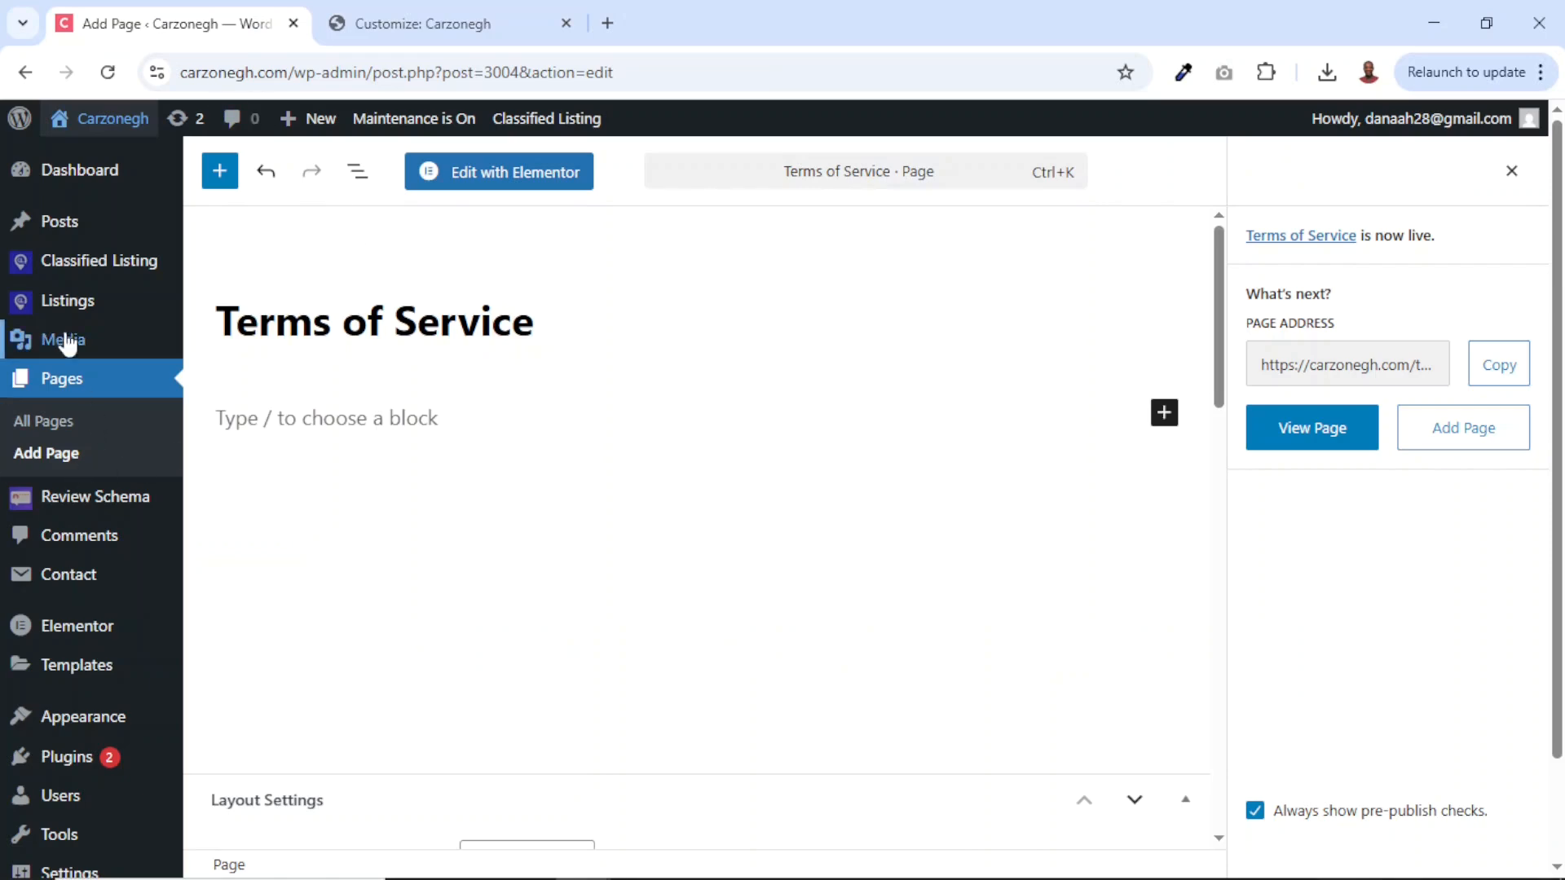
left_click(49, 383)
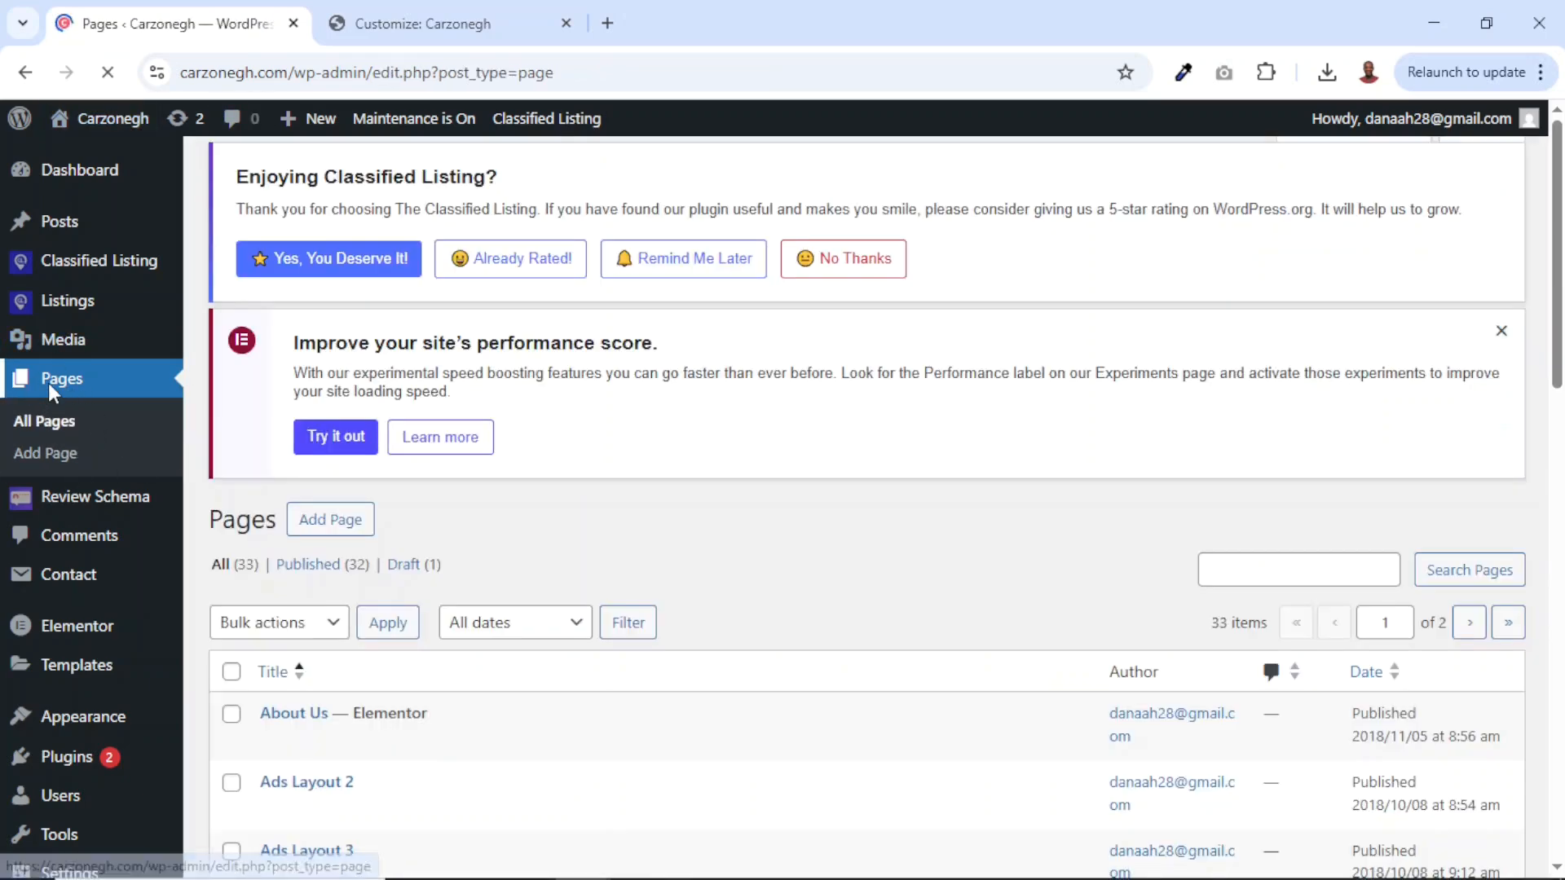
scroll(531, 538, "down", 1)
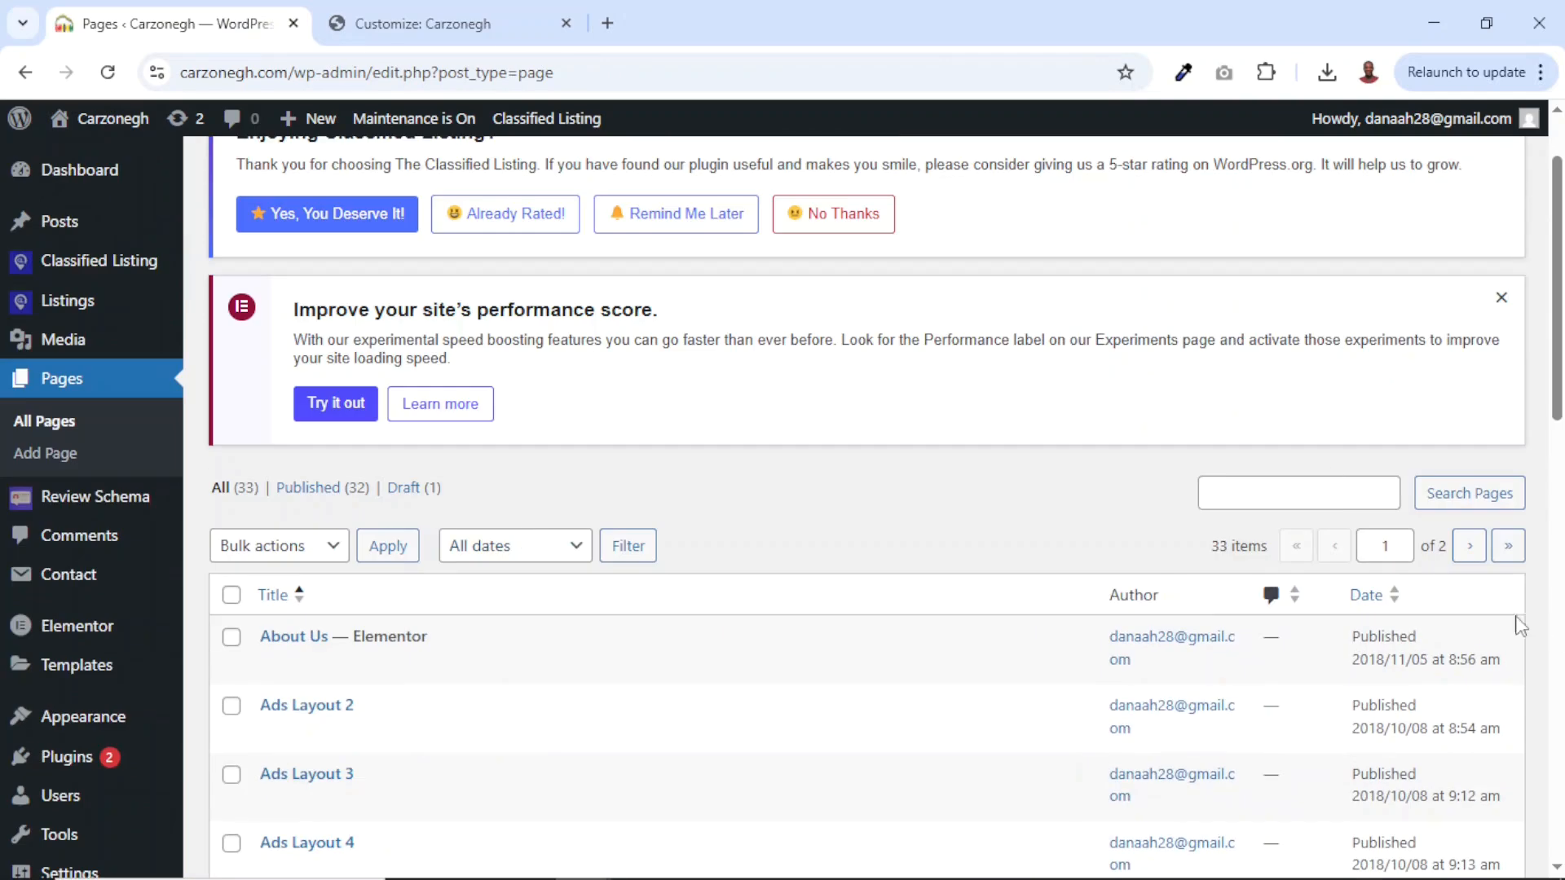
left_click(1507, 546)
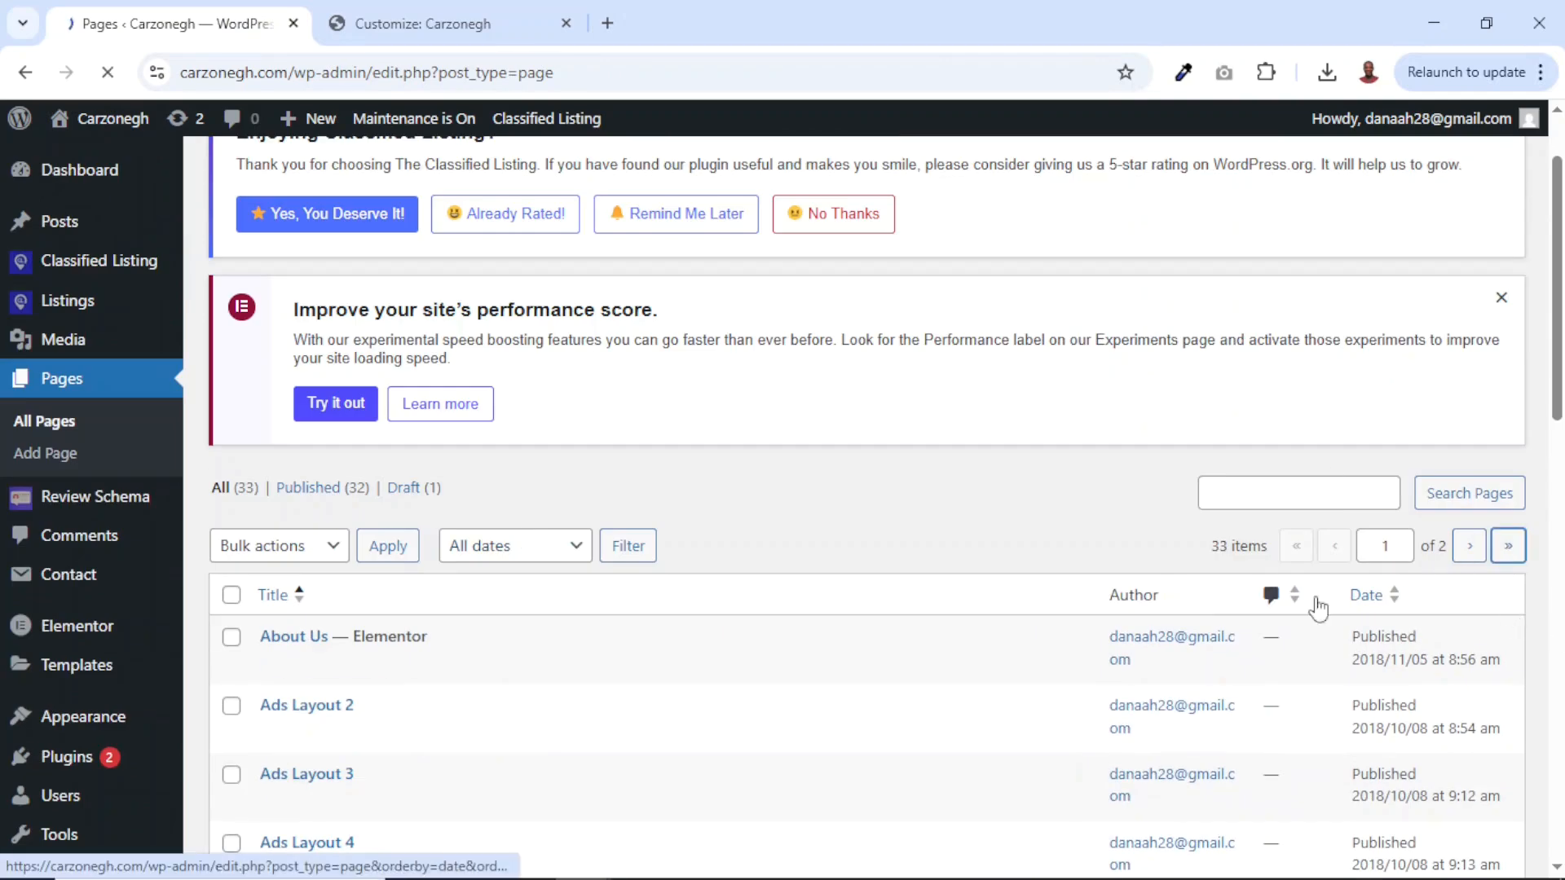
scroll(483, 762, "down", 5)
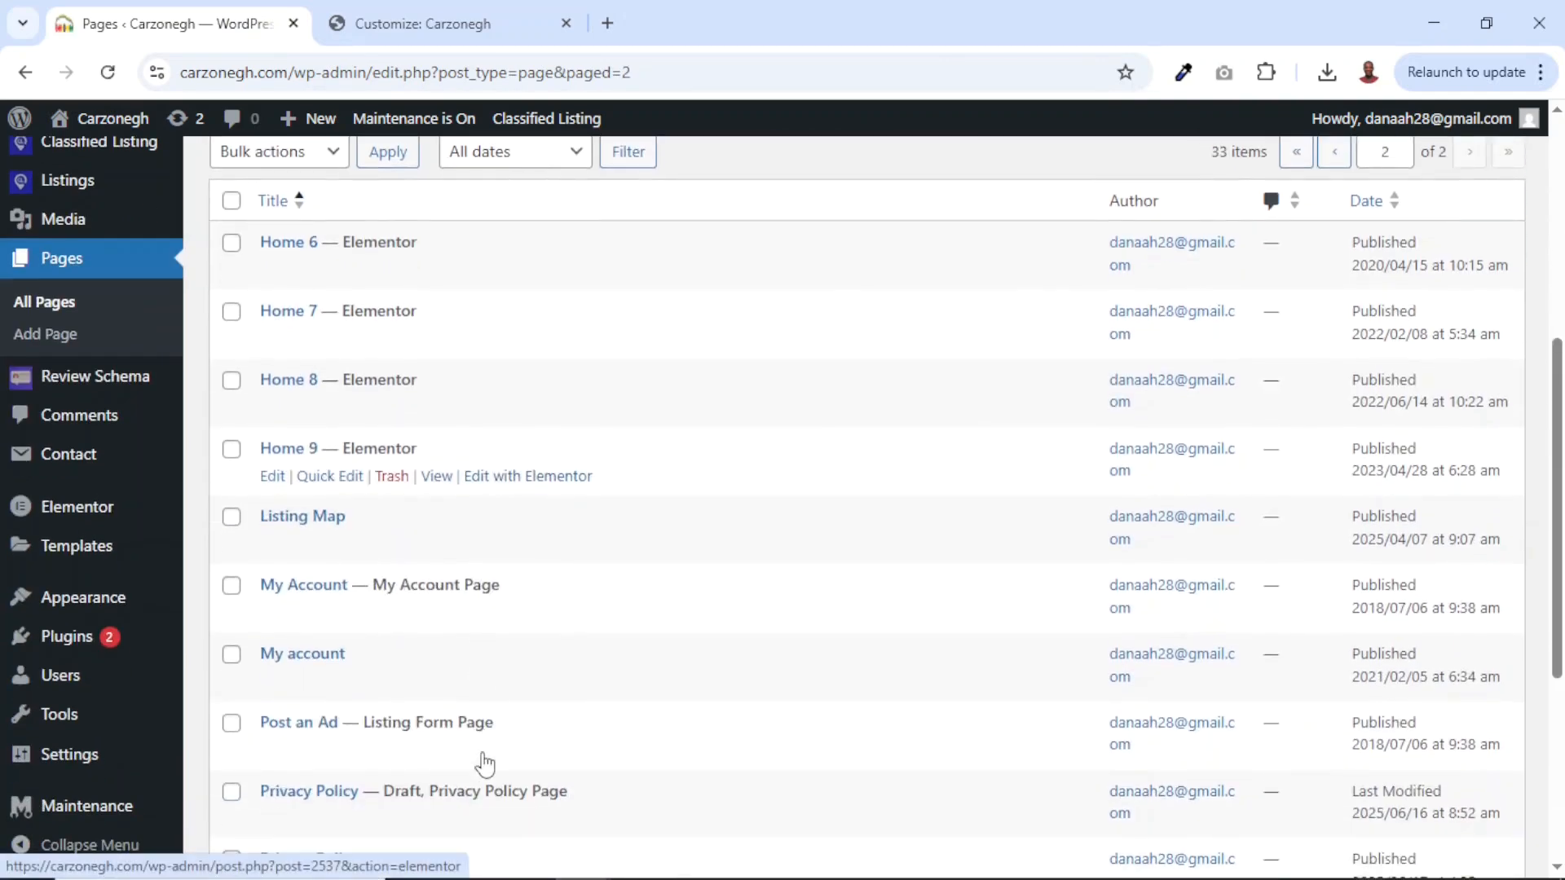
scroll(485, 764, "down", 2)
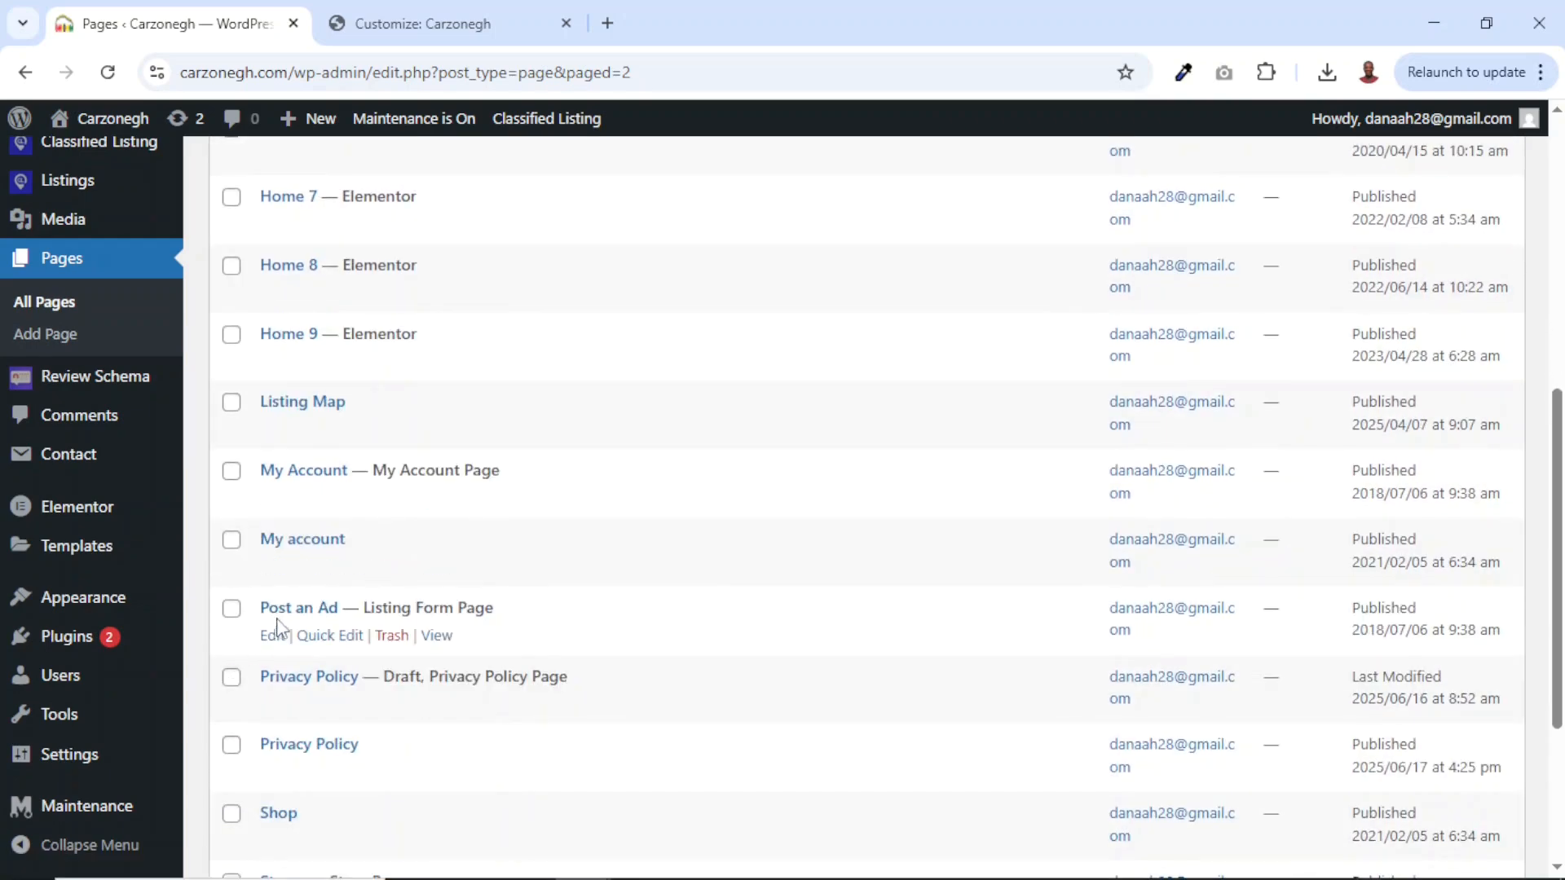
right_click(437, 641)
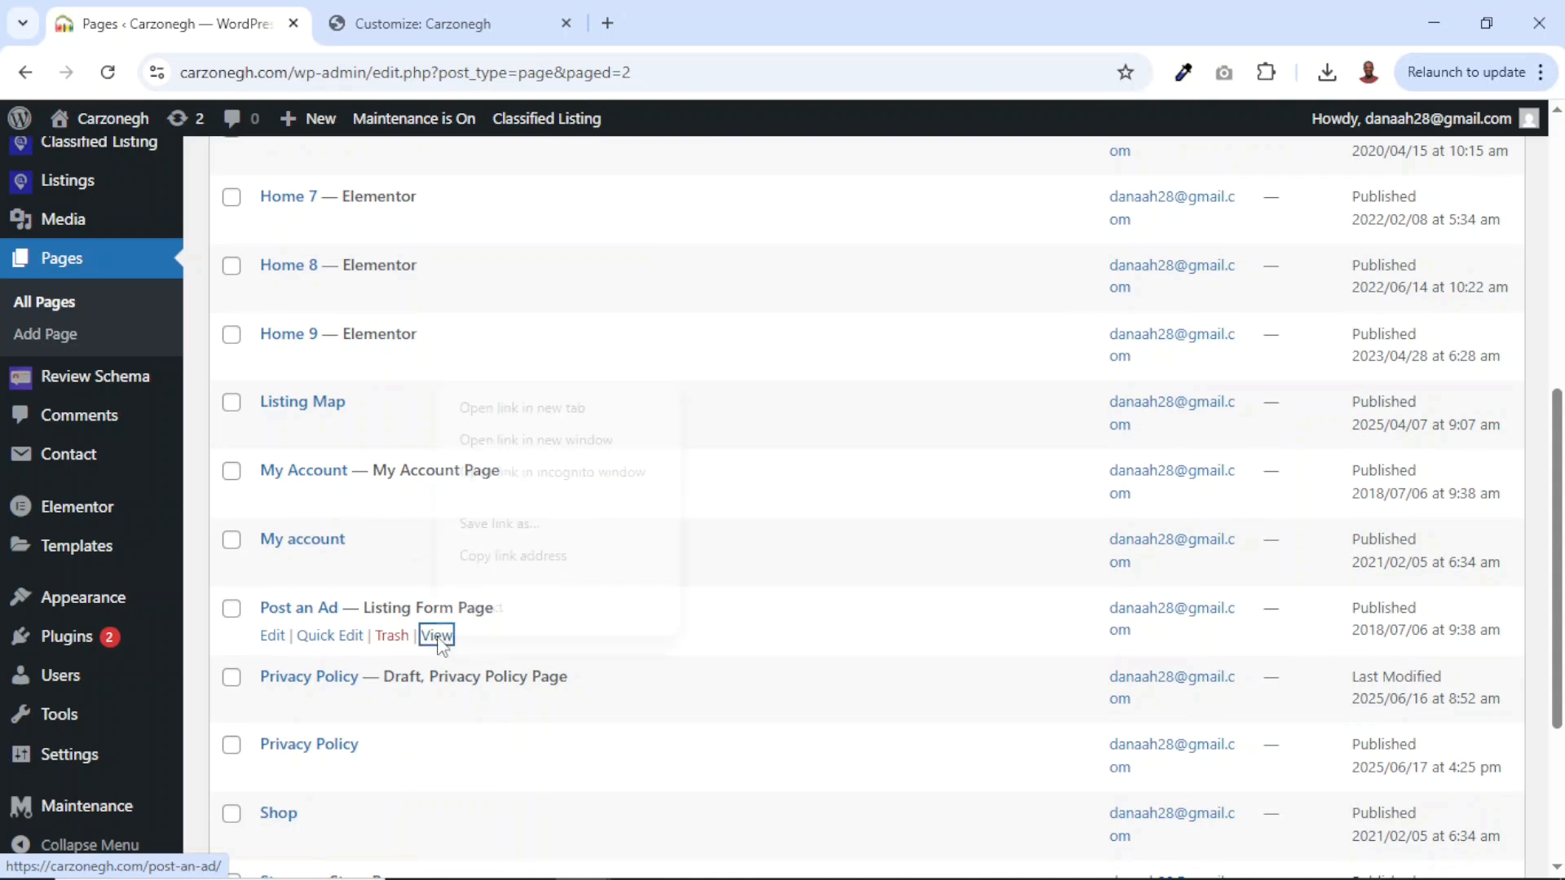
left_click(524, 556)
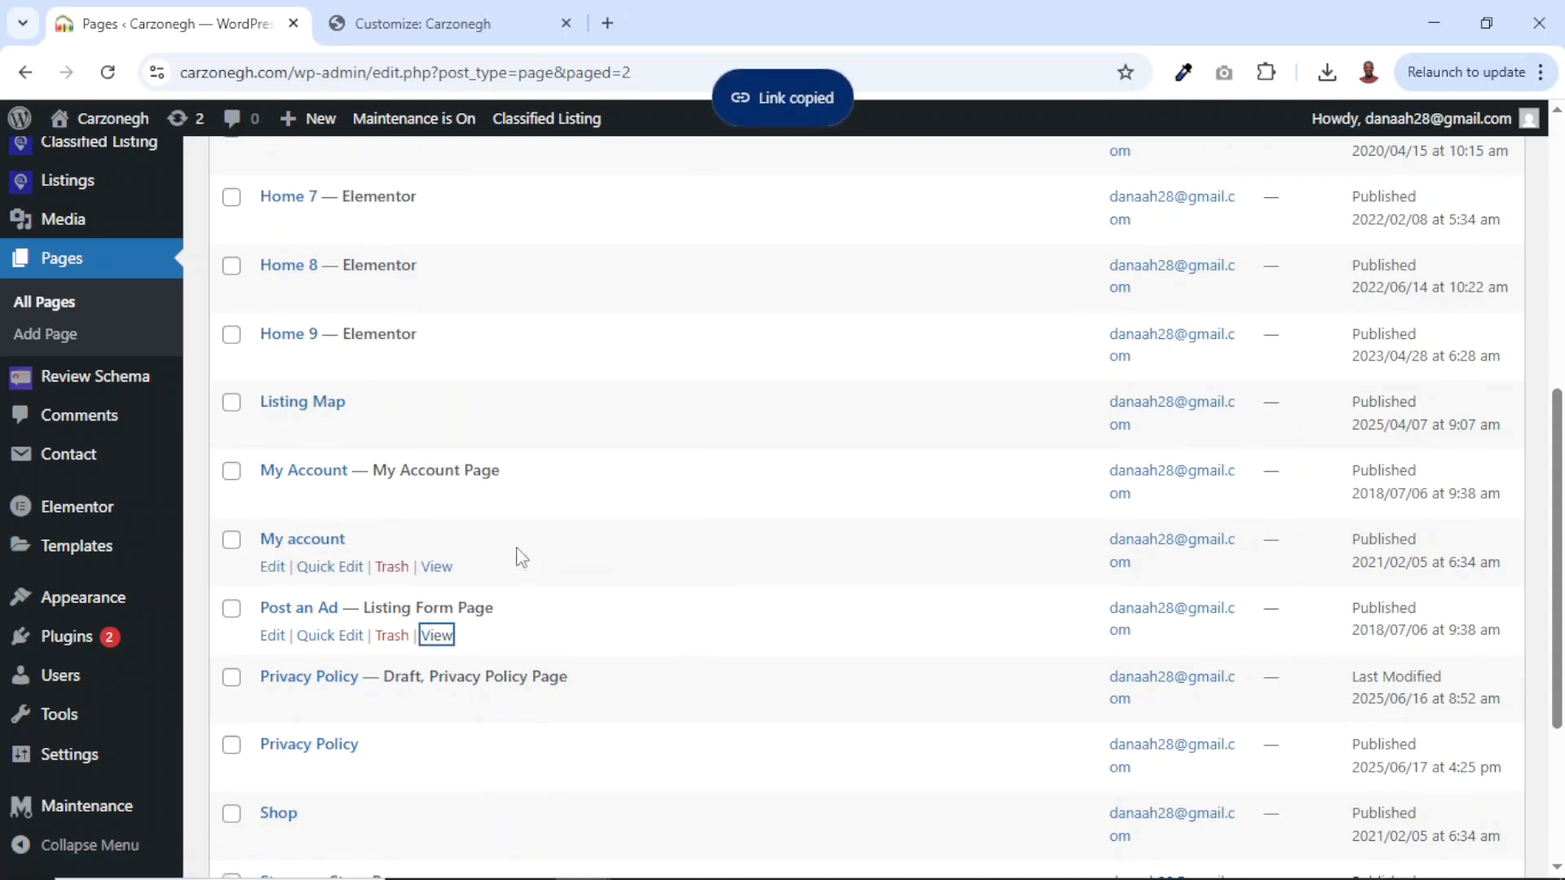
left_click(408, 23)
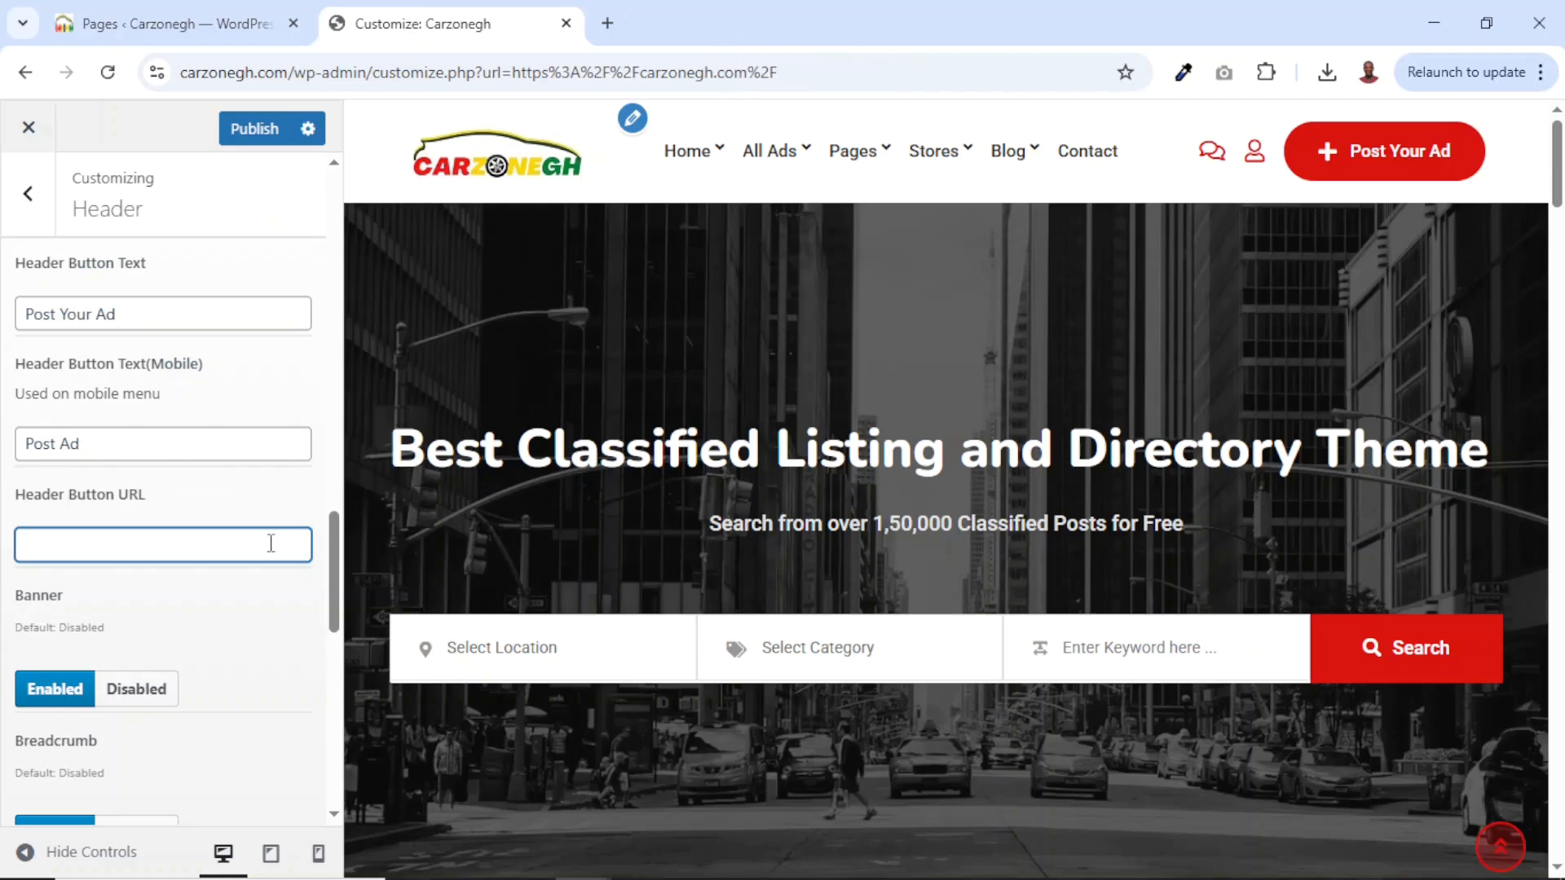
Paste the Post an Ad link as Header Button URL and change the desktop button text to Add Listing.
key("ctrl+v")
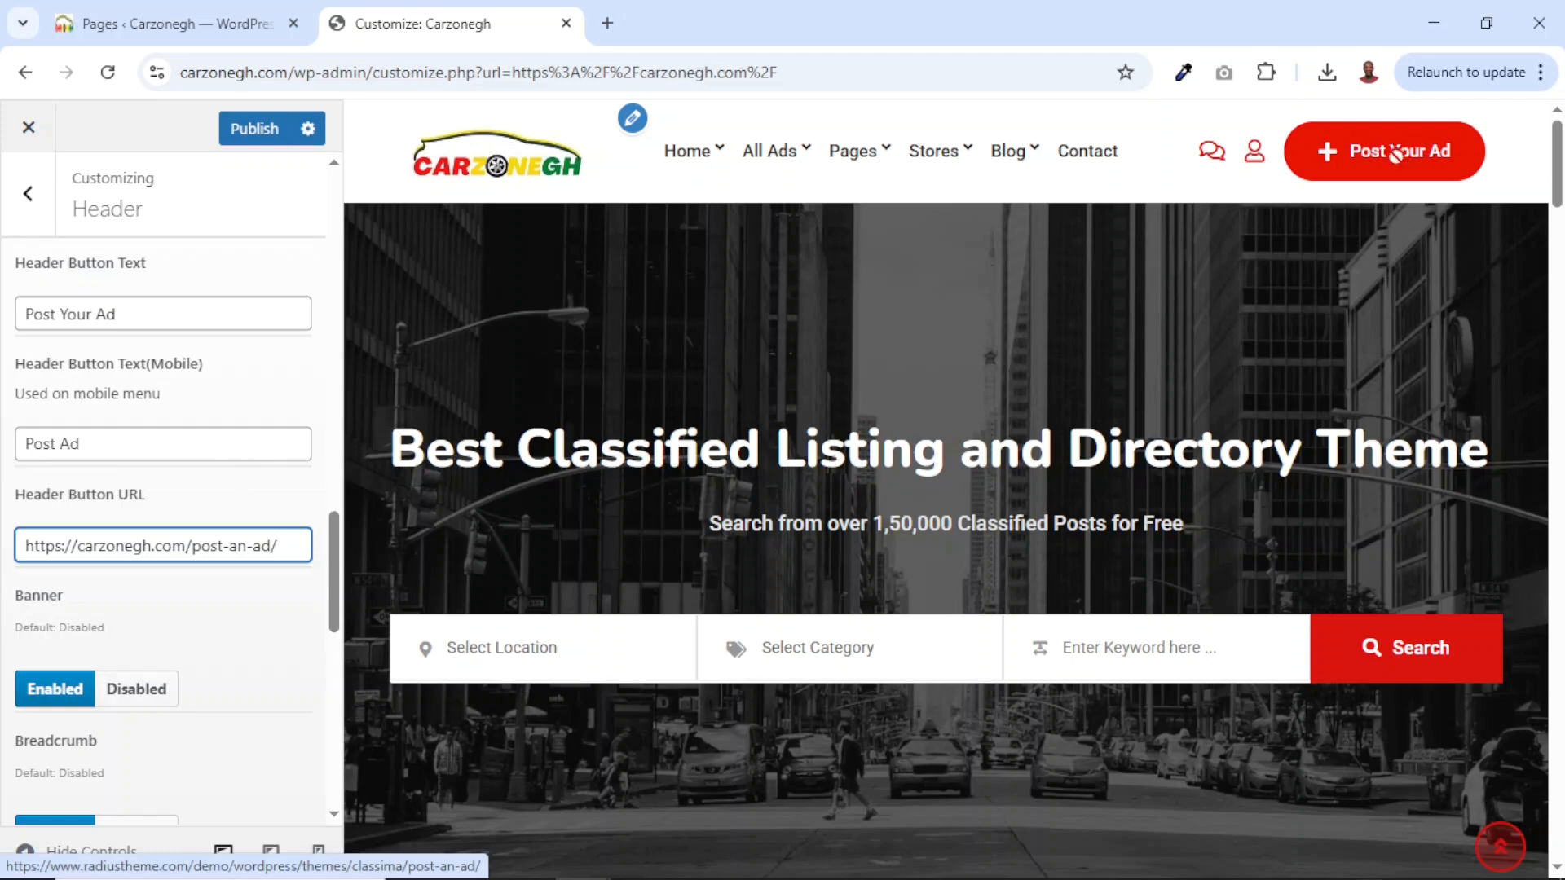
left_click_drag(163, 320, 5, 333)
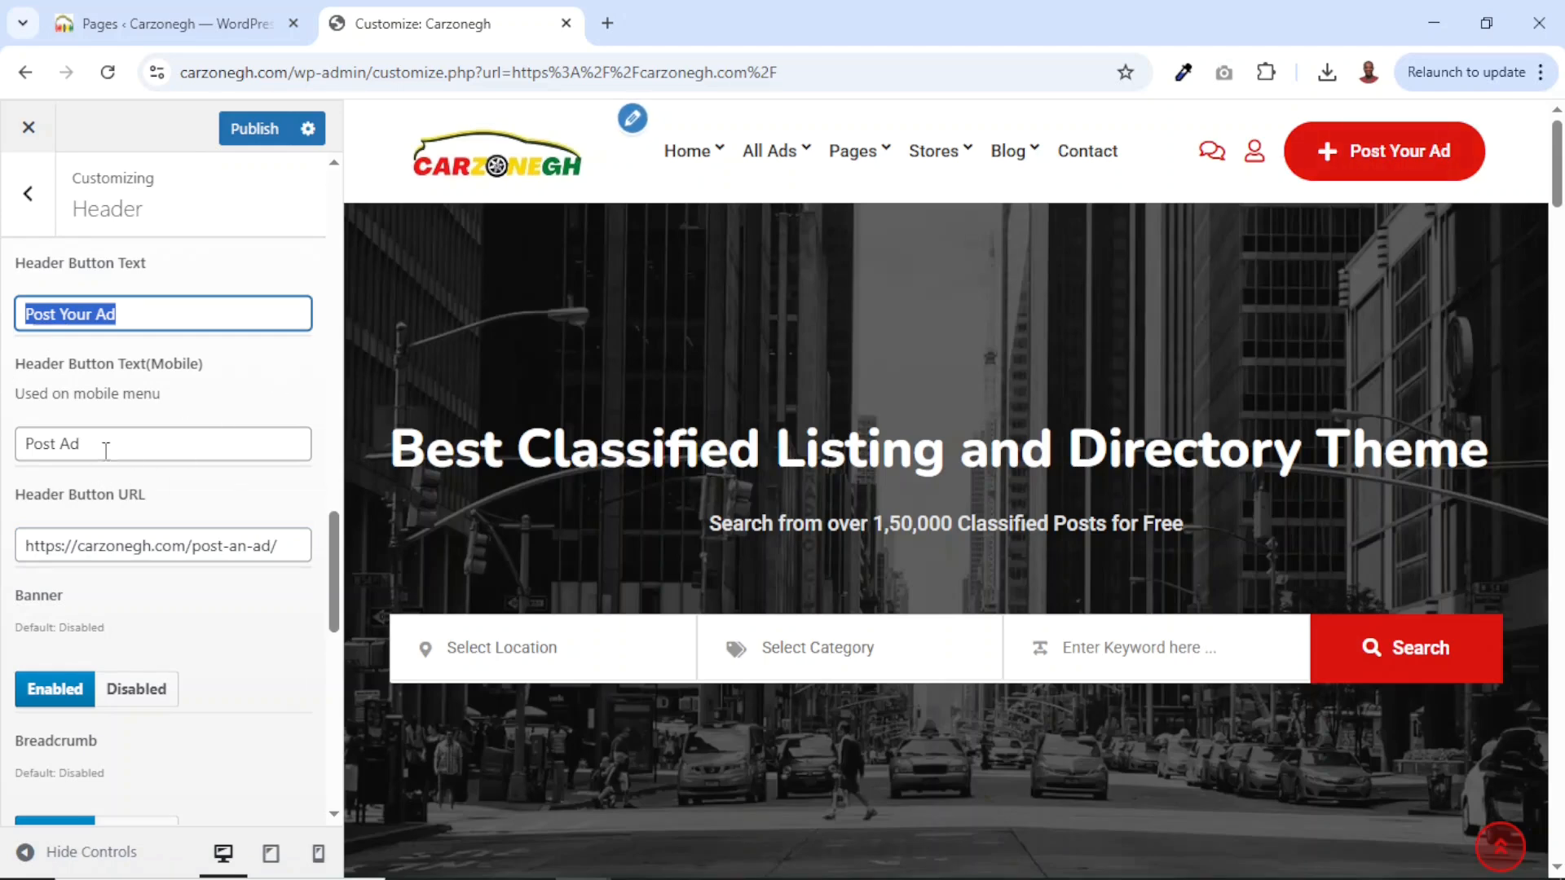
left_click_drag(106, 451, 4, 458)
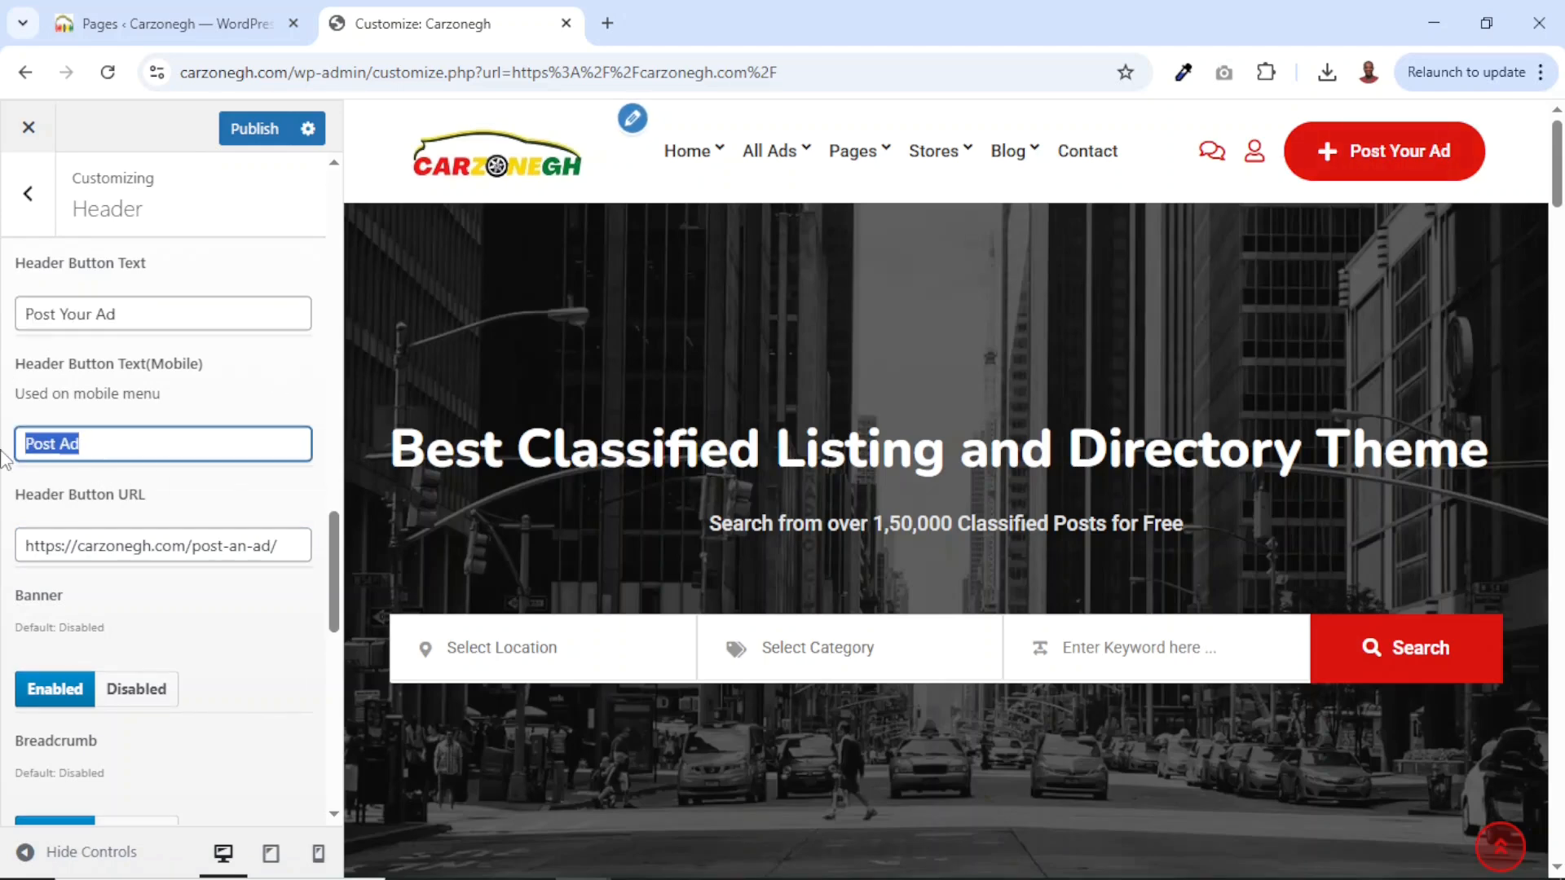
left_click_drag(124, 316, 4, 342)
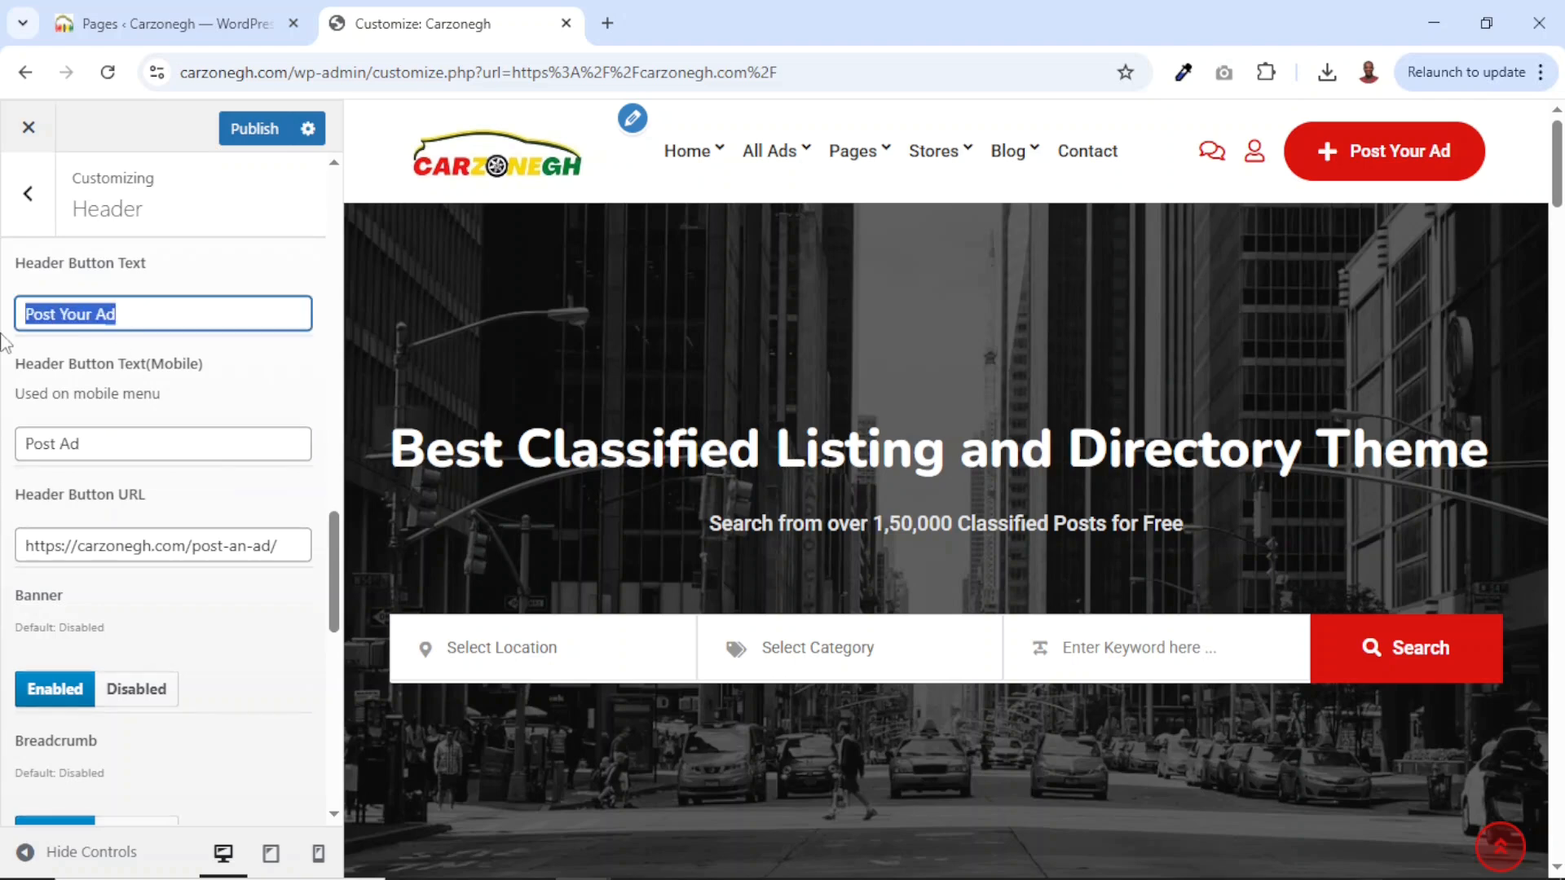
type("Add Listin")
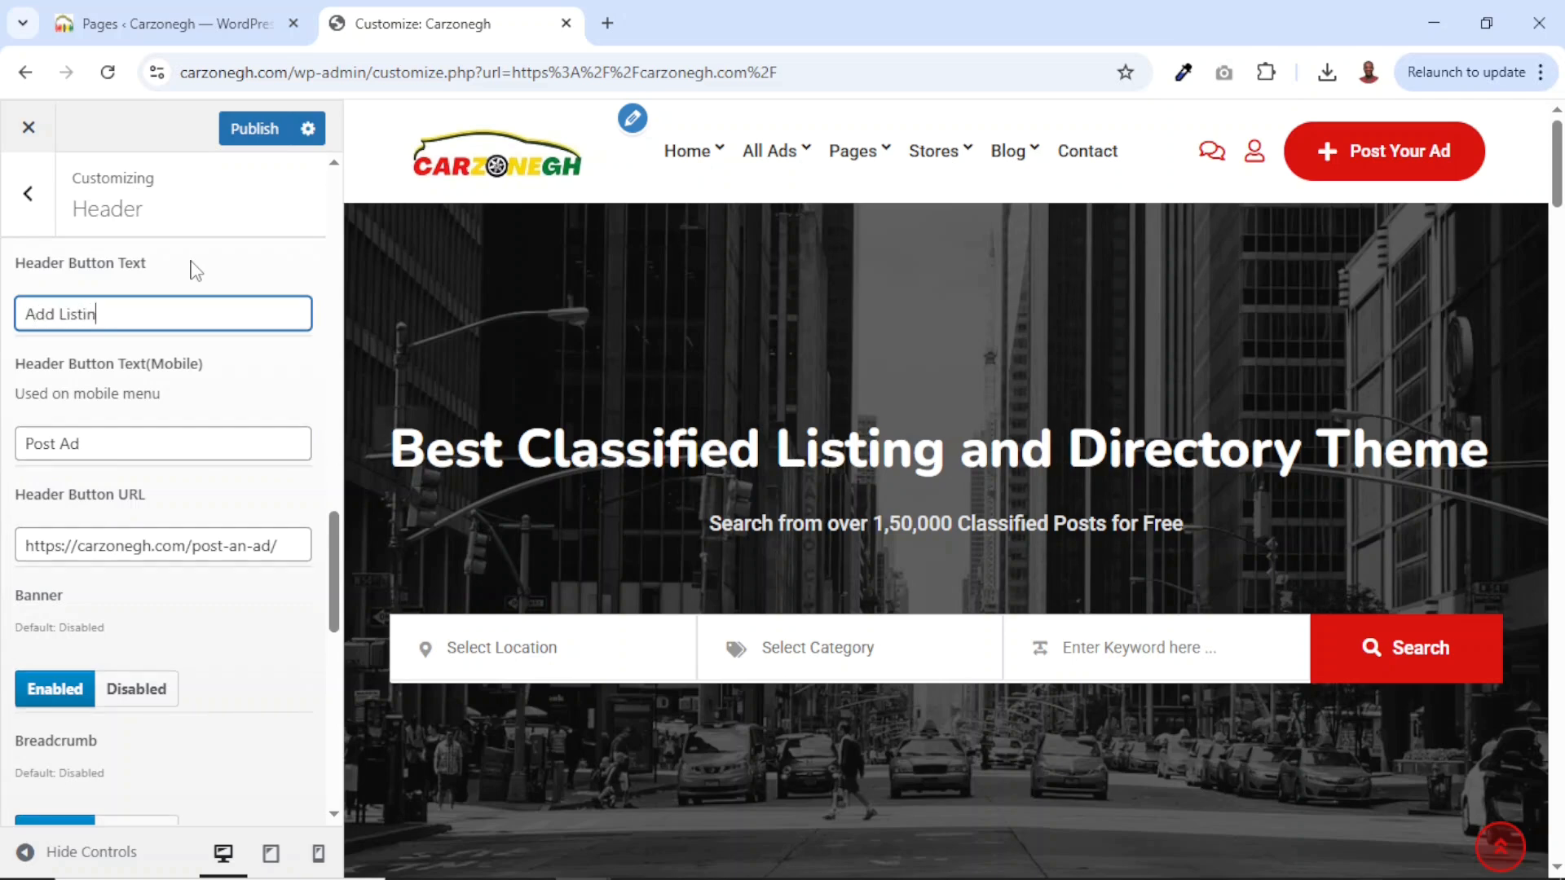
Replace the mobile button text Post Ad with Add Listing and publish the header changes.
double_click(96, 445)
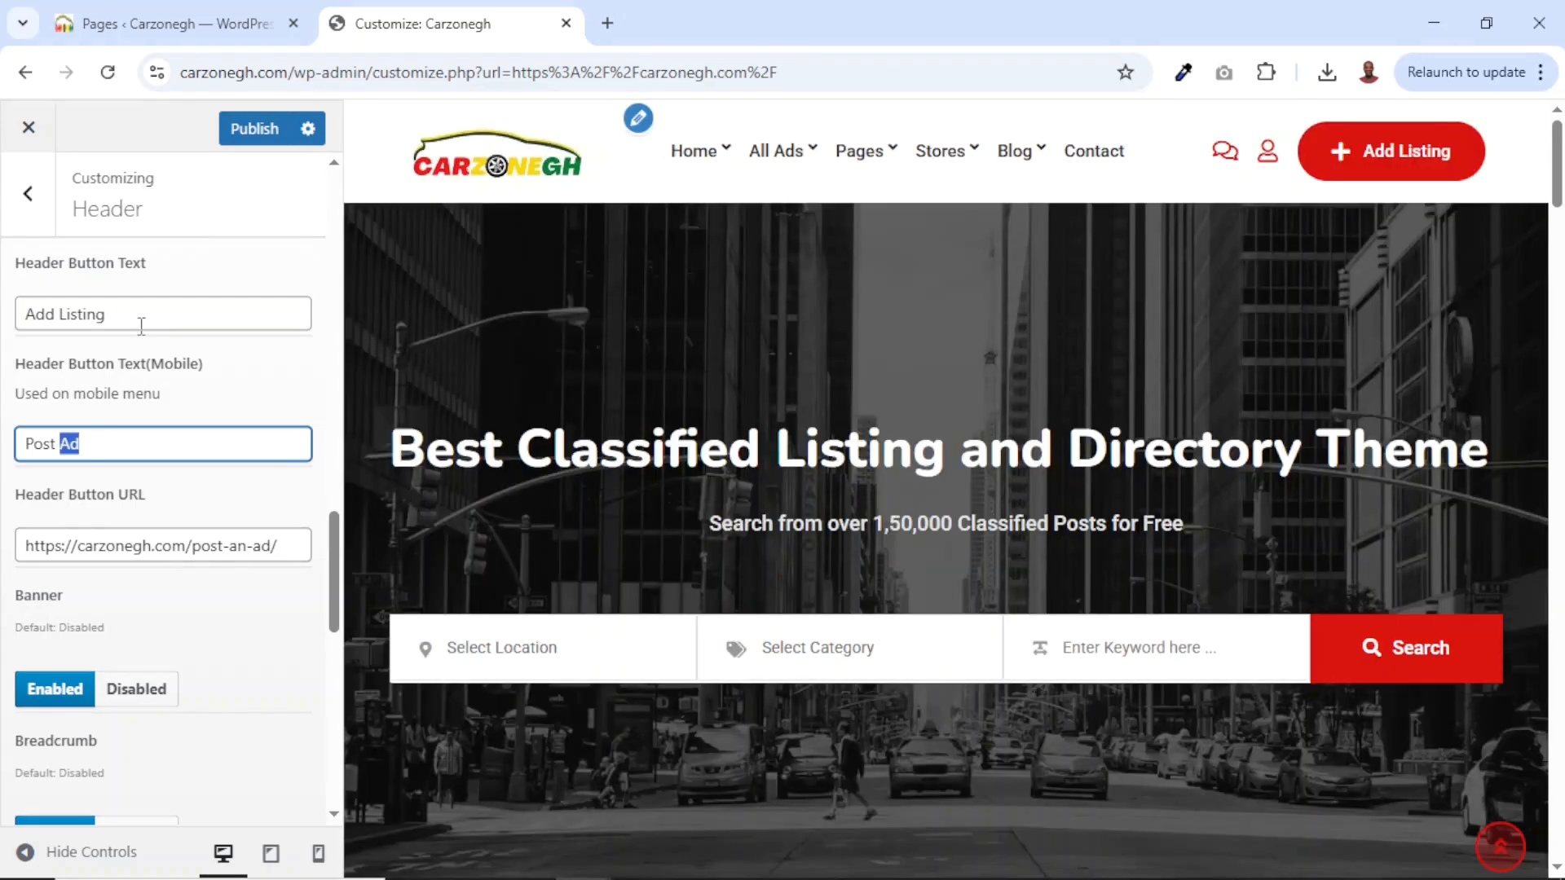
left_click(140, 320)
left_click_drag(69, 320, 2, 326)
left_click_drag(89, 449, 2, 461)
key("ctrl+v")
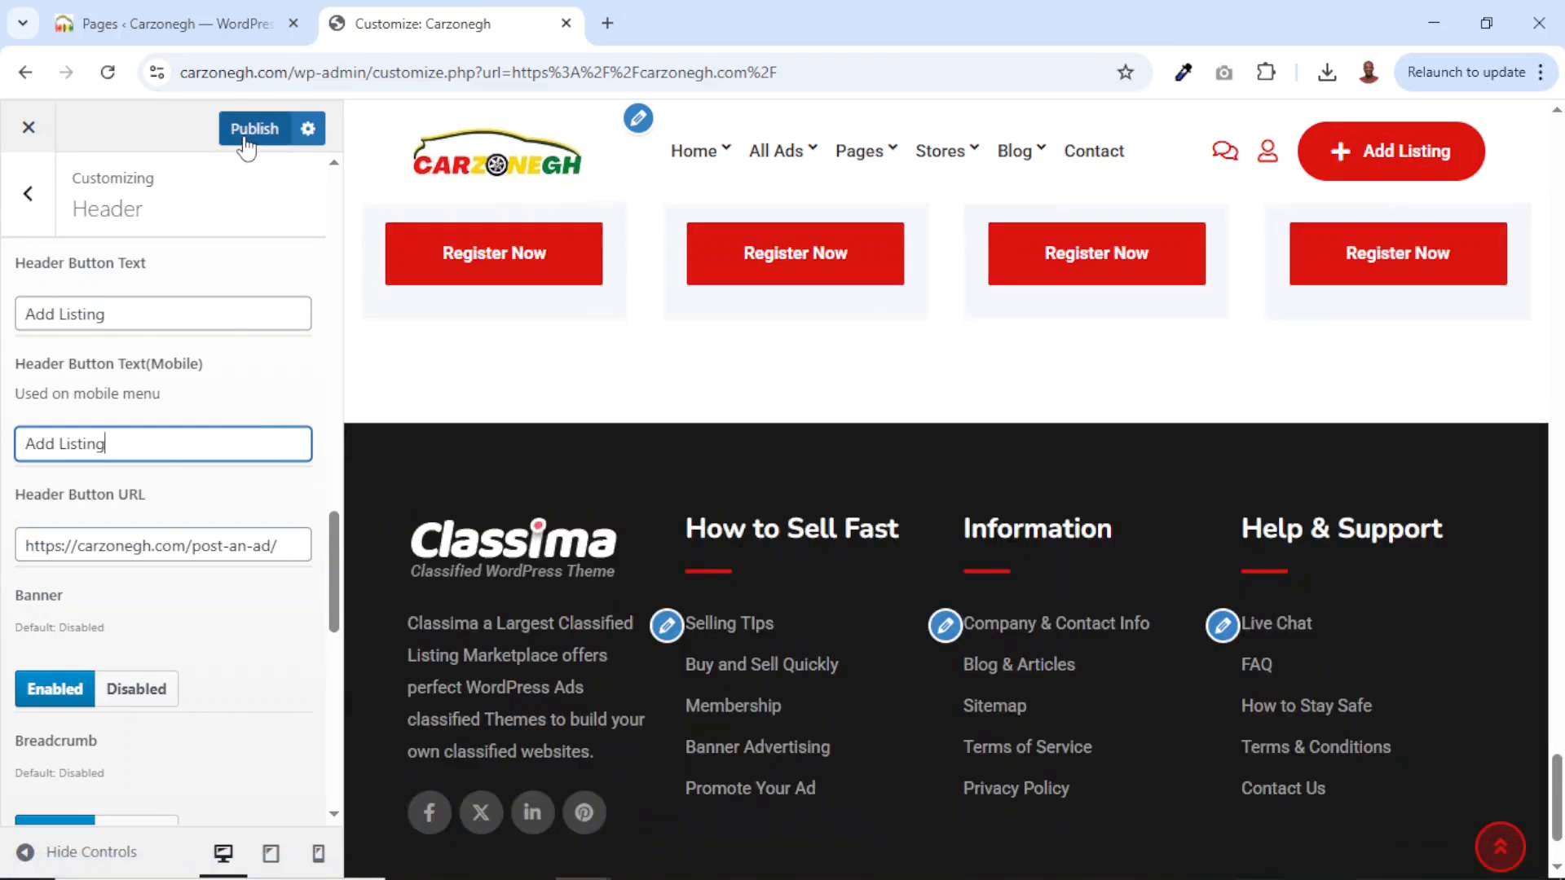
left_click(245, 130)
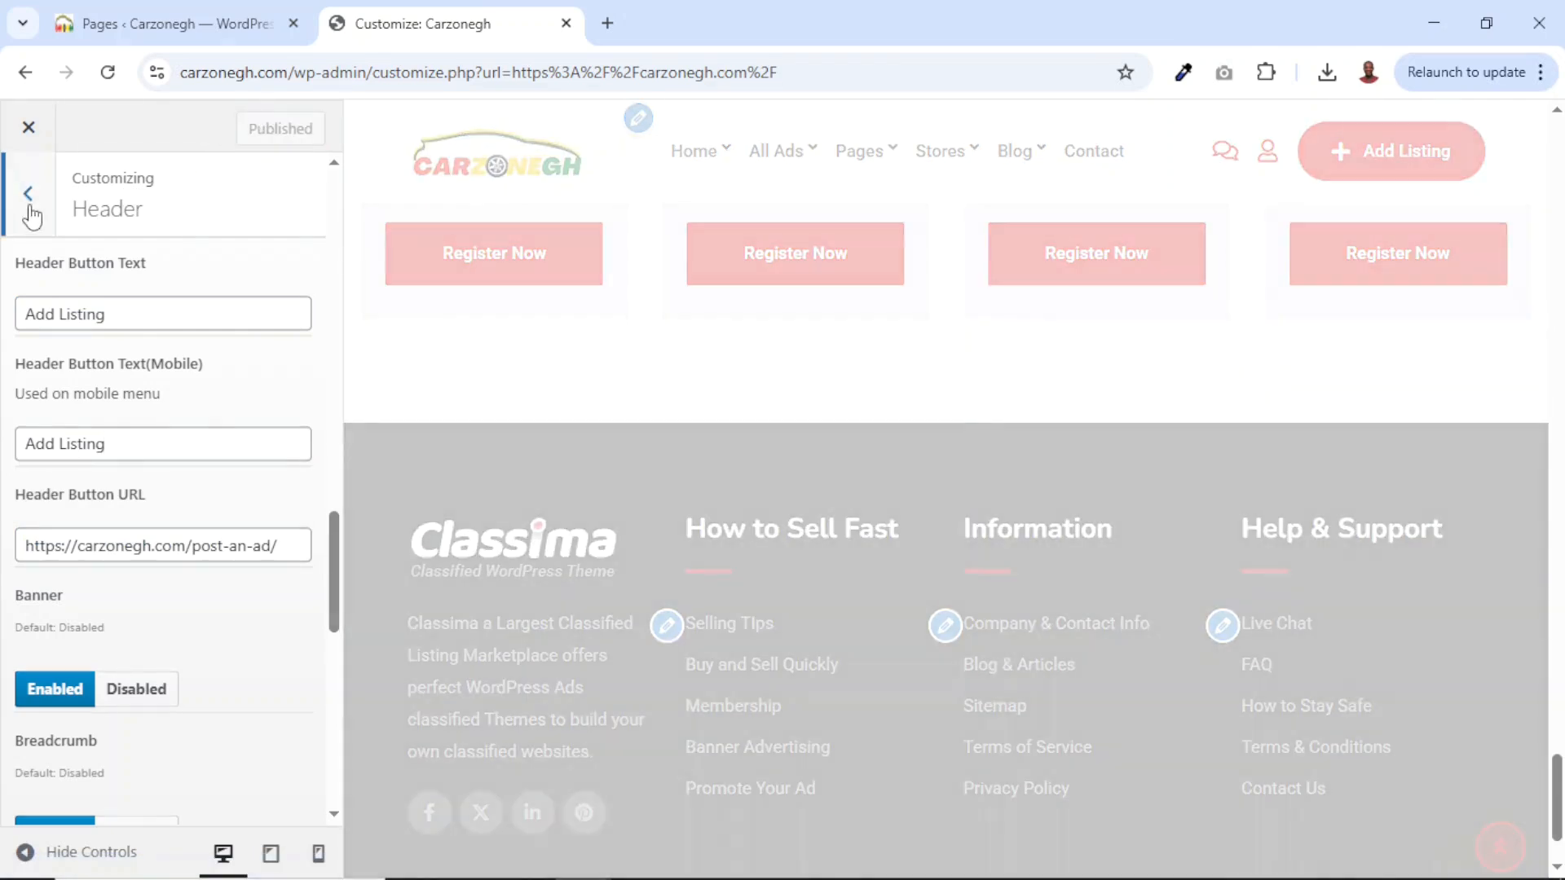
left_click(27, 193)
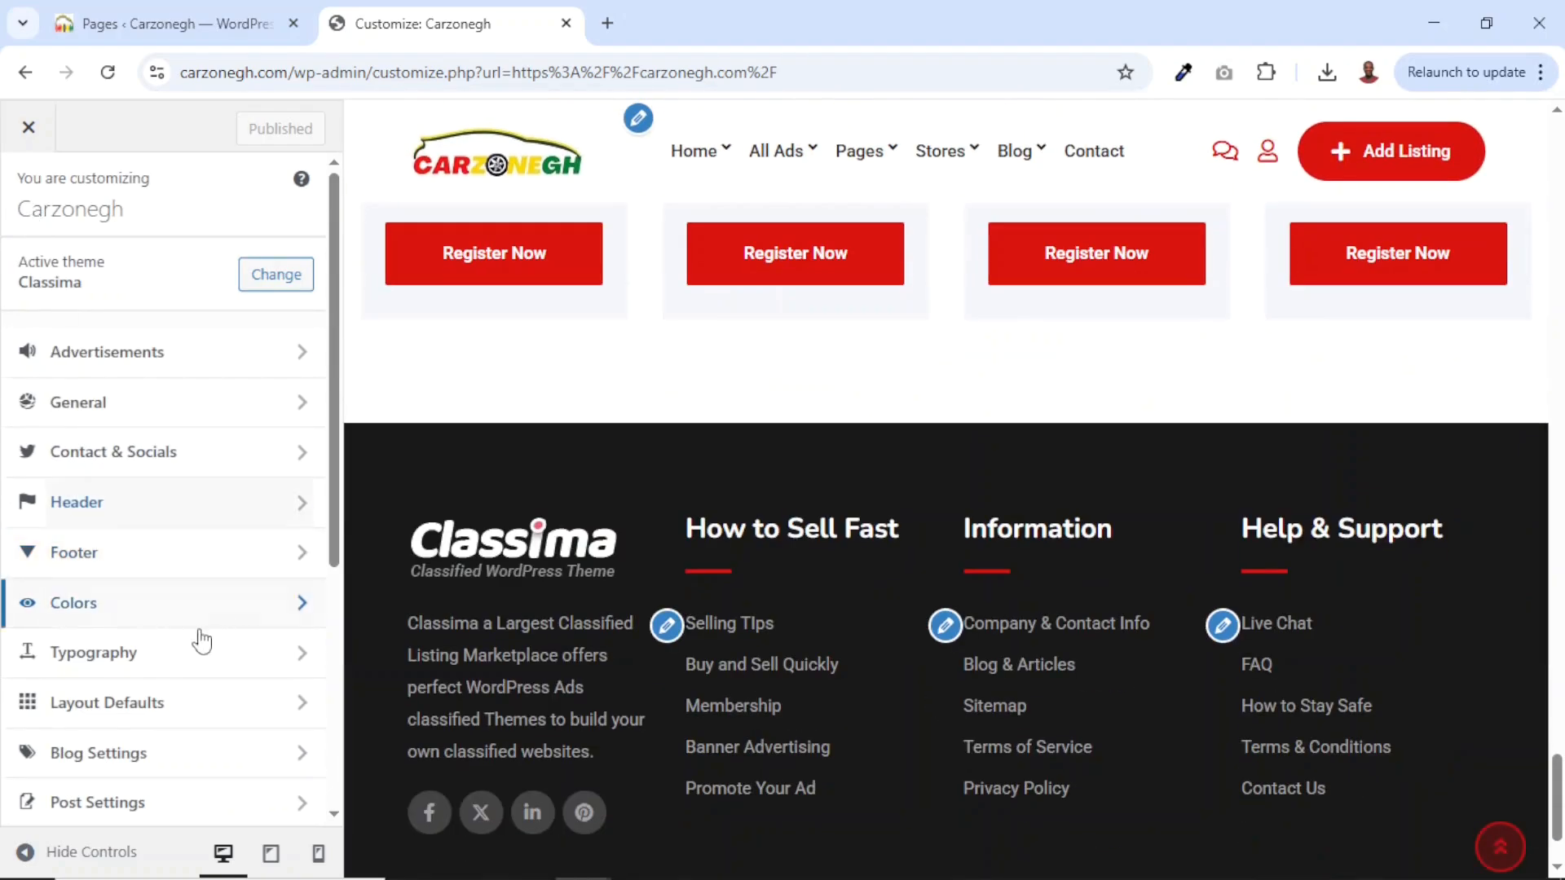
Test that the homepage's Add Listing button opens the site's Post an Ad form.
left_click(29, 130)
left_click(1353, 196)
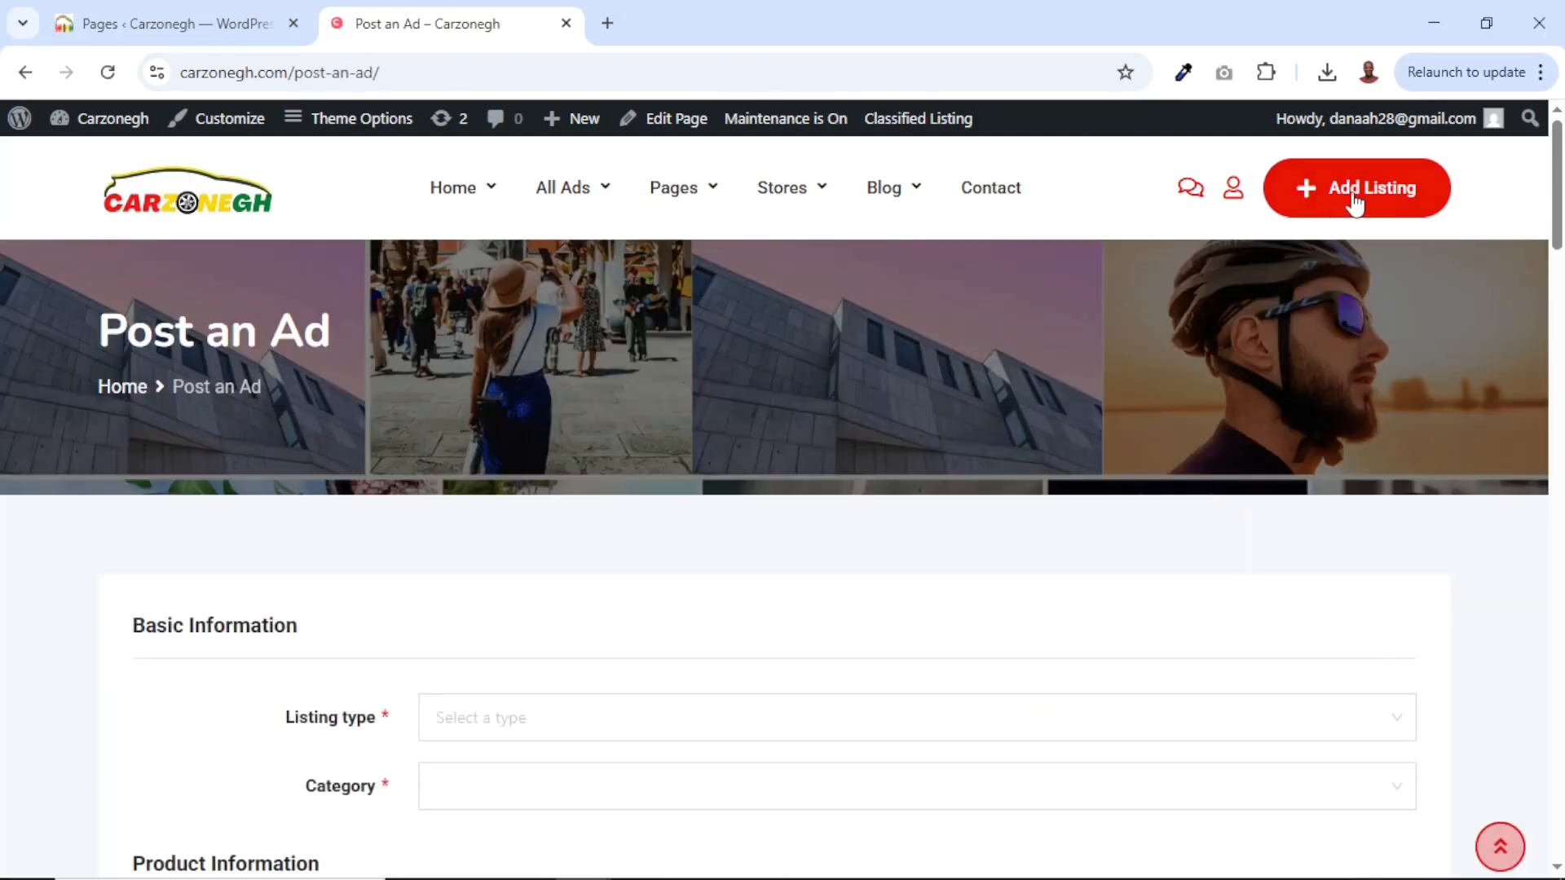
scroll(720, 652, "down", 5)
scroll(654, 651, "up", 6)
scroll(654, 651, "down", 15)
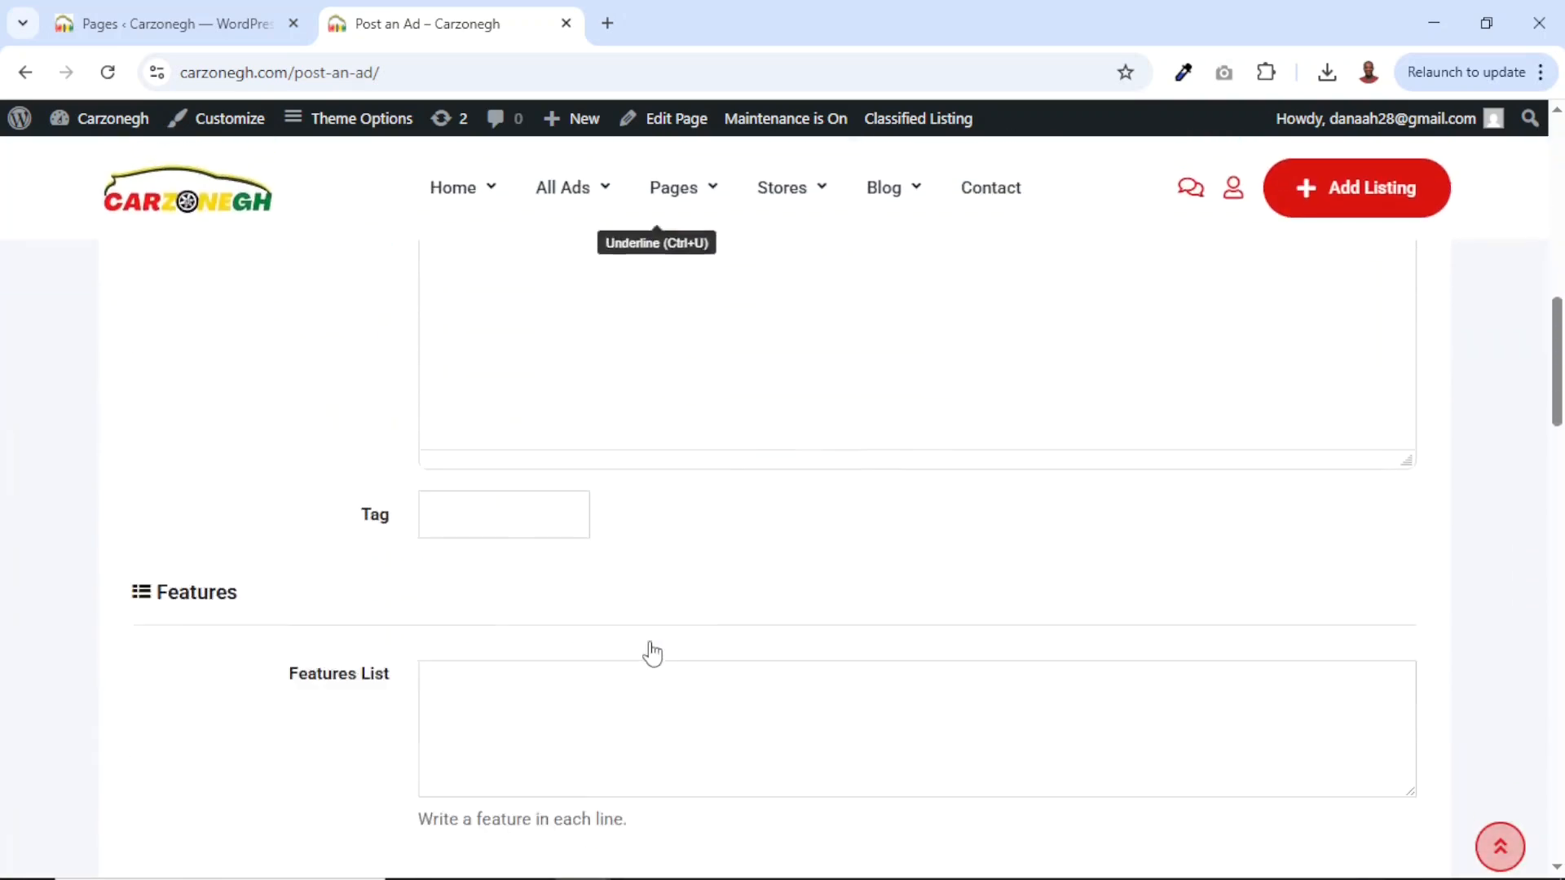
scroll(652, 652, "up", 15)
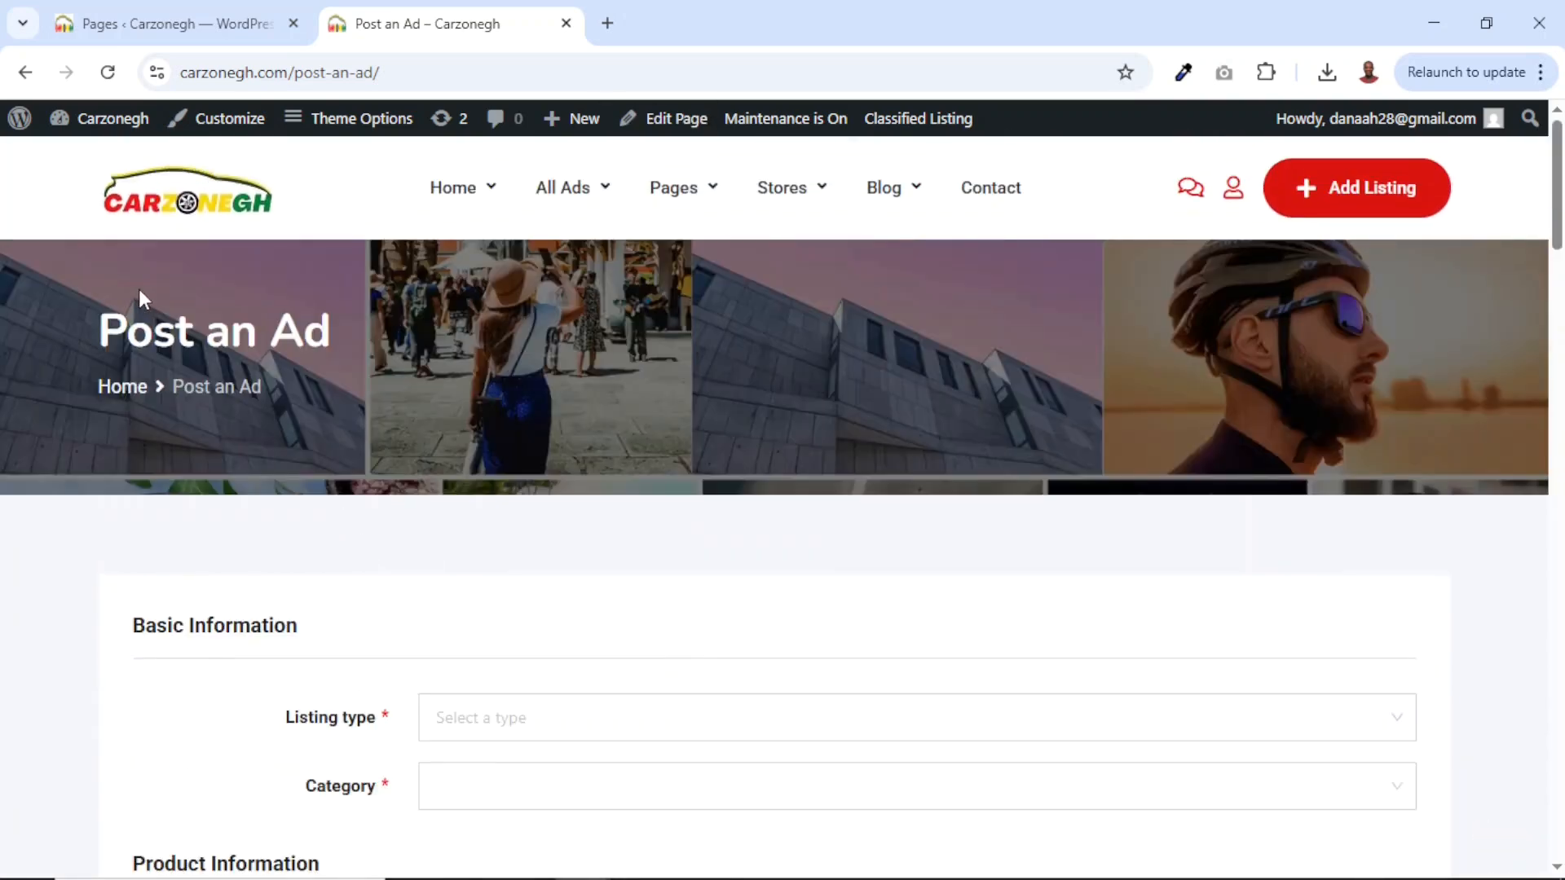
left_click_drag(139, 289, 730, 303)
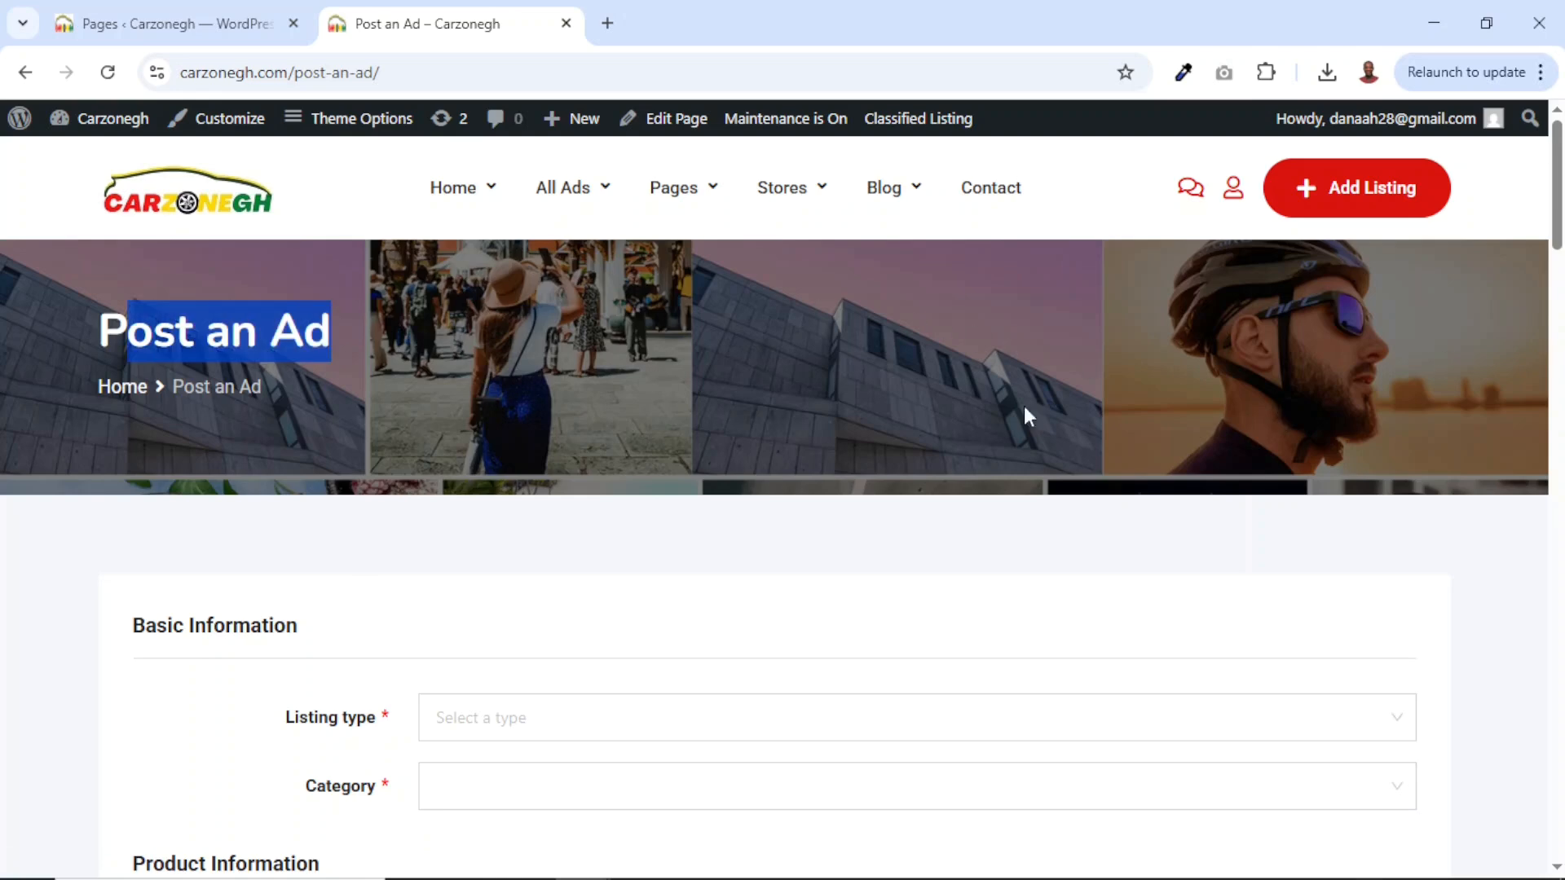
mouse_move(522, 194)
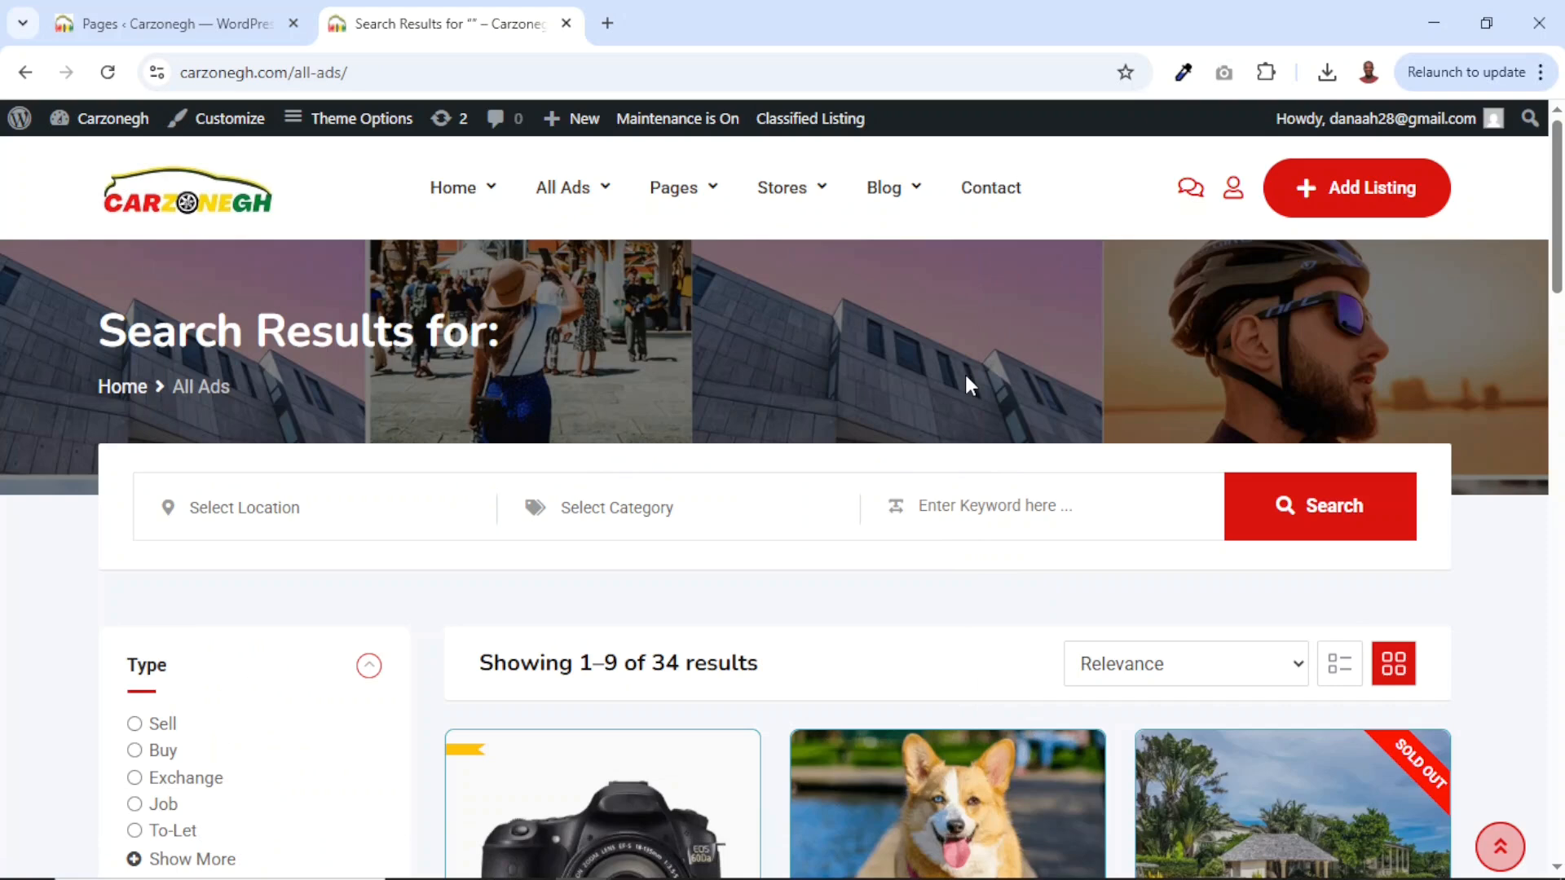
Open the Contact page and launch the customizer's Header settings from it.
left_click(994, 196)
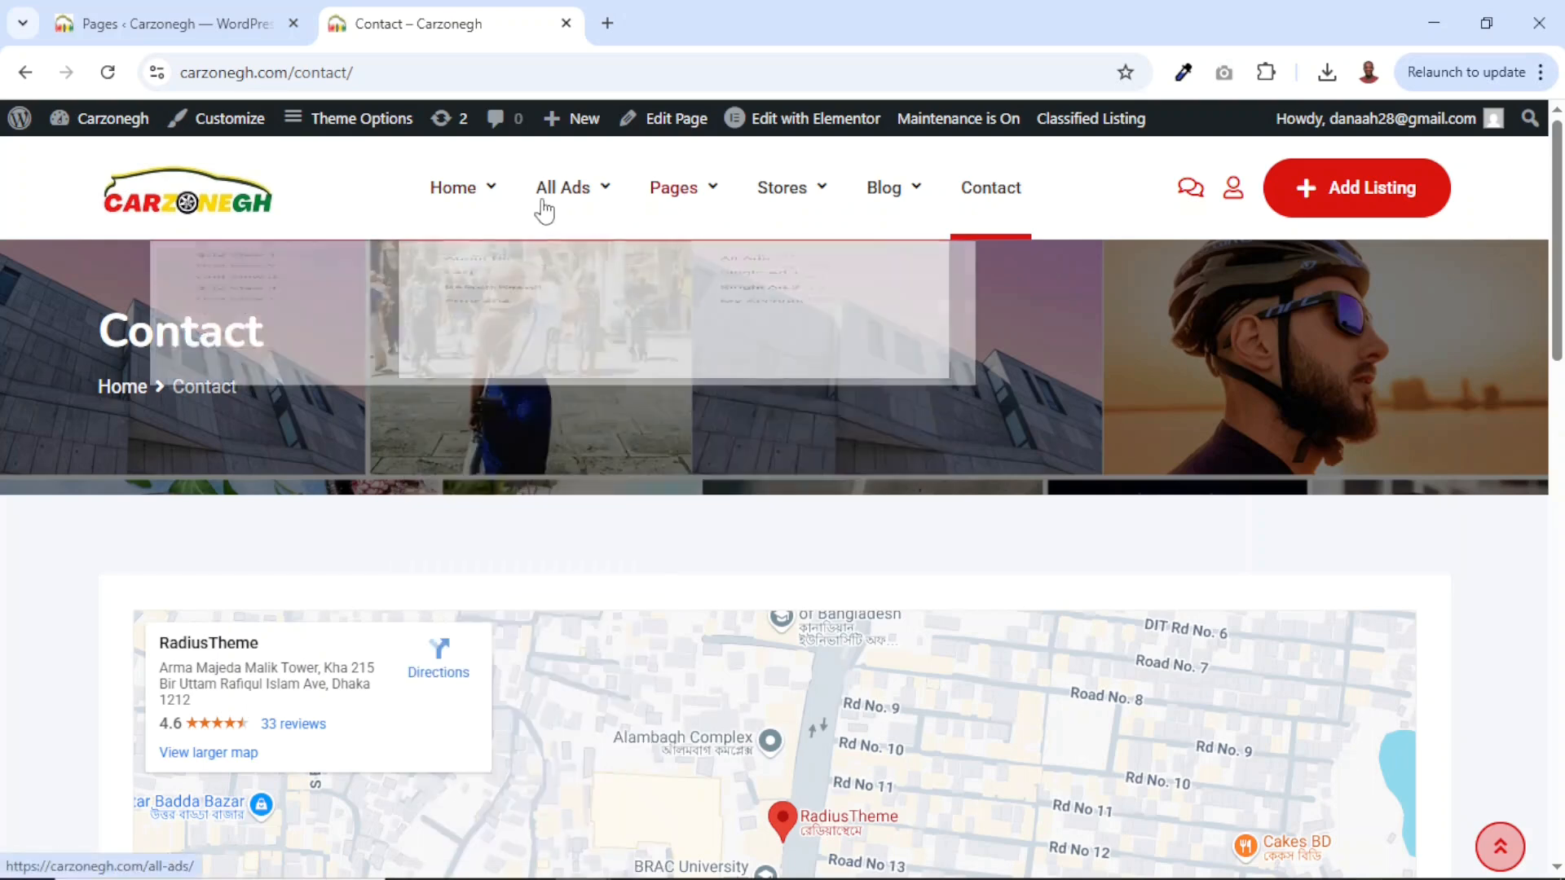
left_click(235, 122)
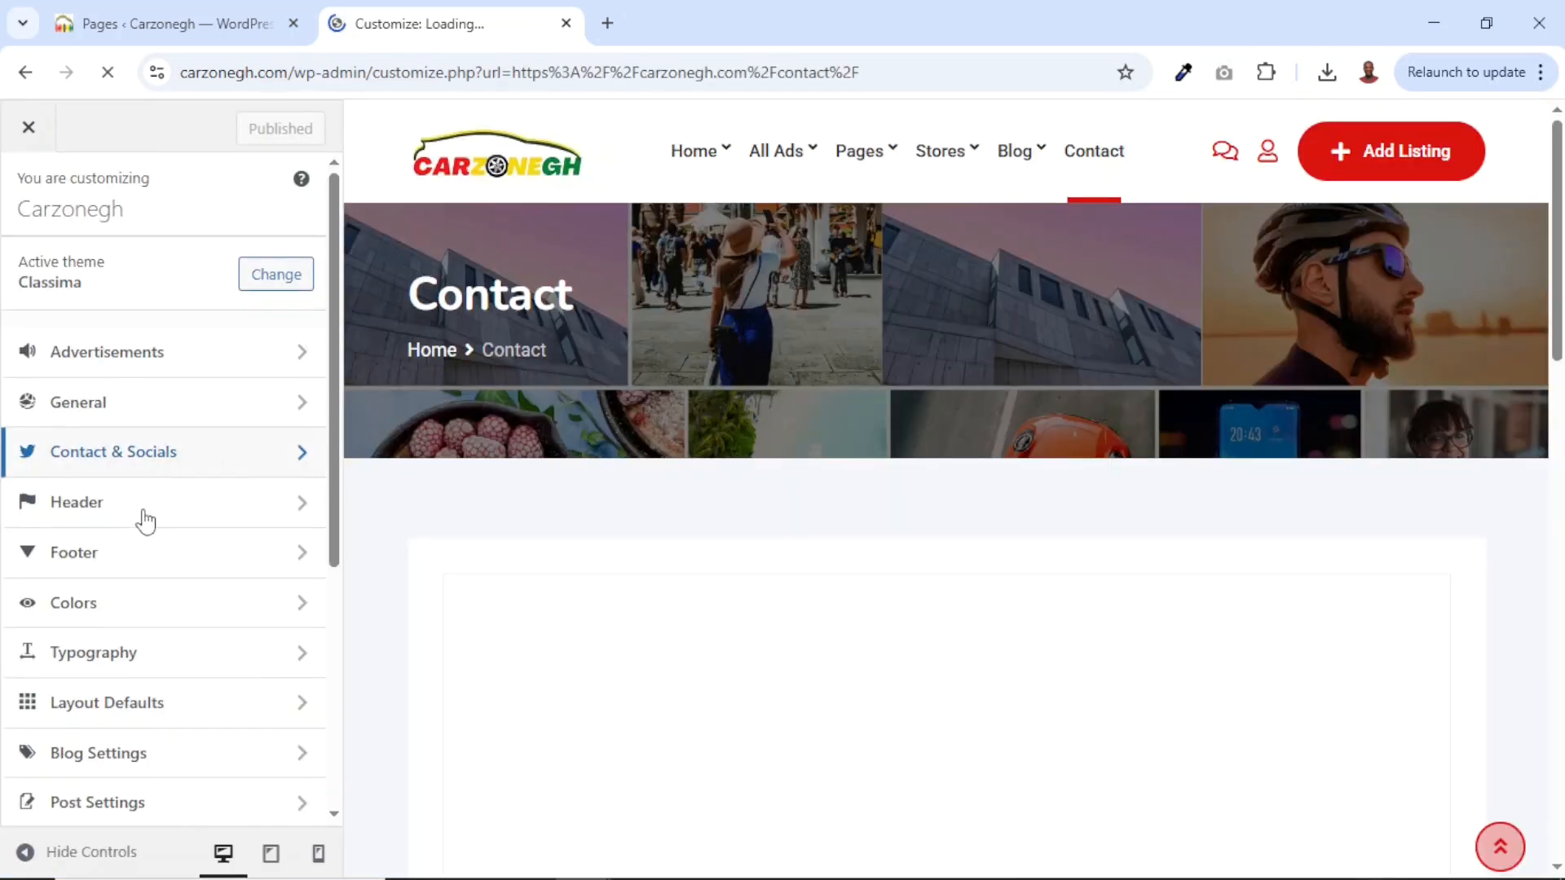
left_click(105, 516)
Replace the banner image with a solid #dd1a1a red Background Color and publish.
scroll(170, 615, "down", 2)
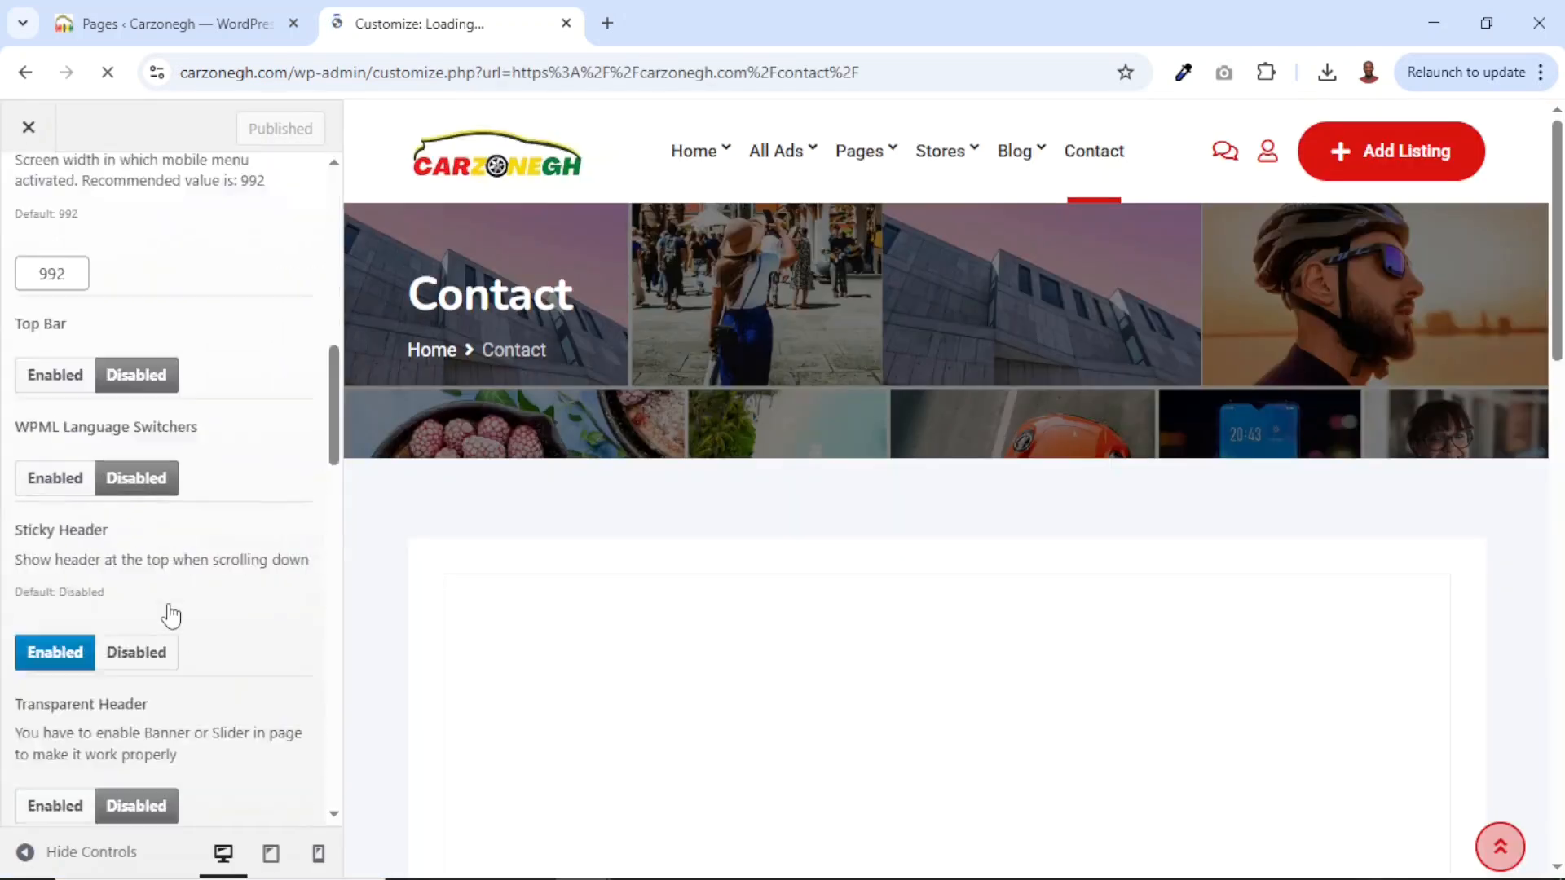
scroll(170, 615, "down", 15)
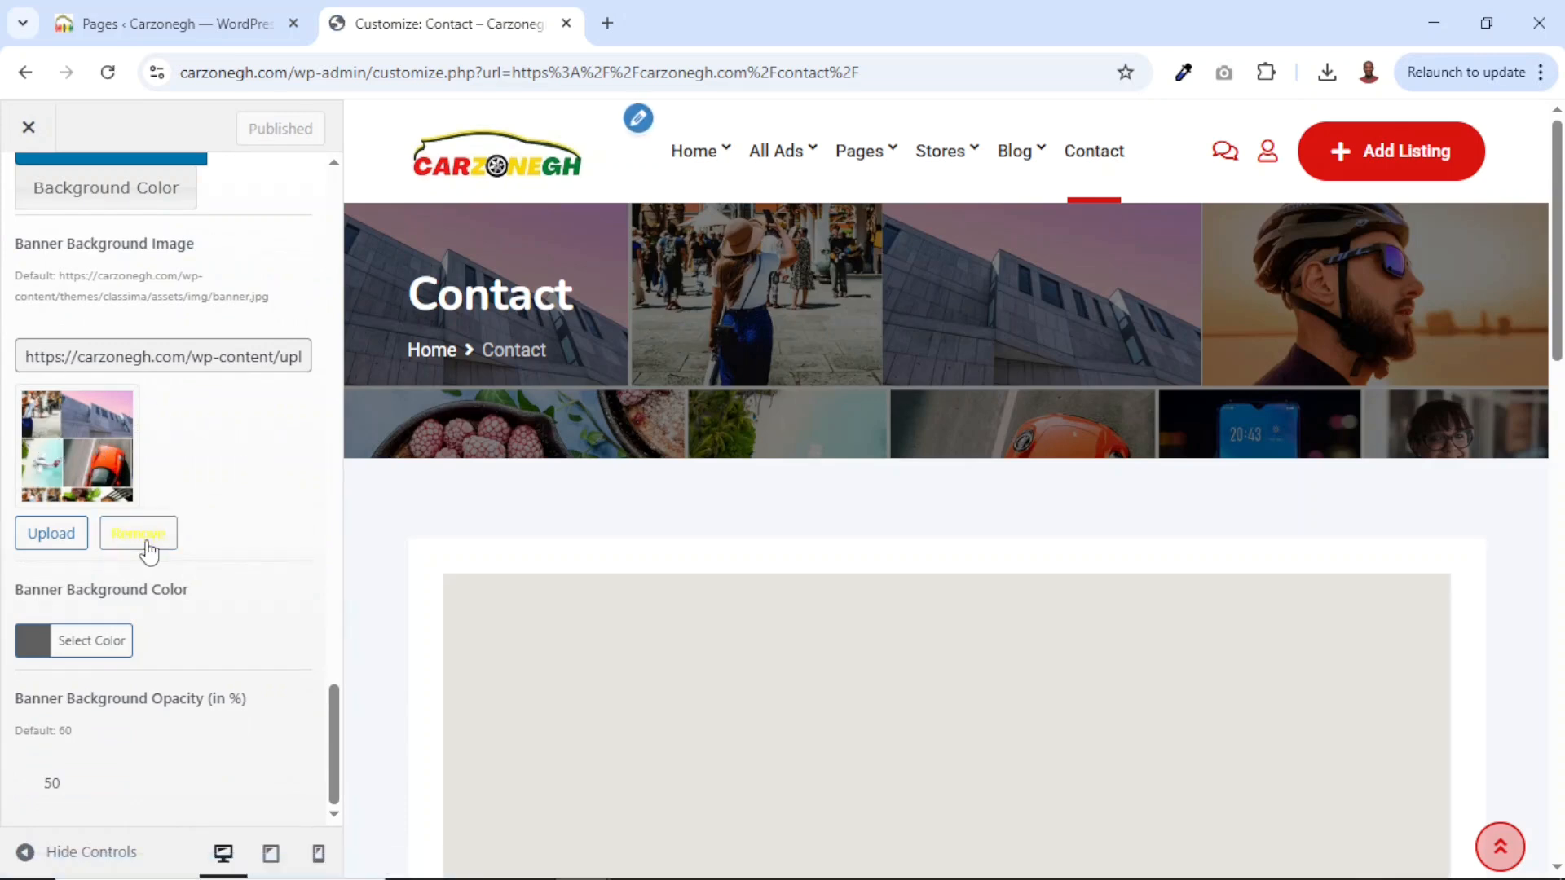
left_click(138, 534)
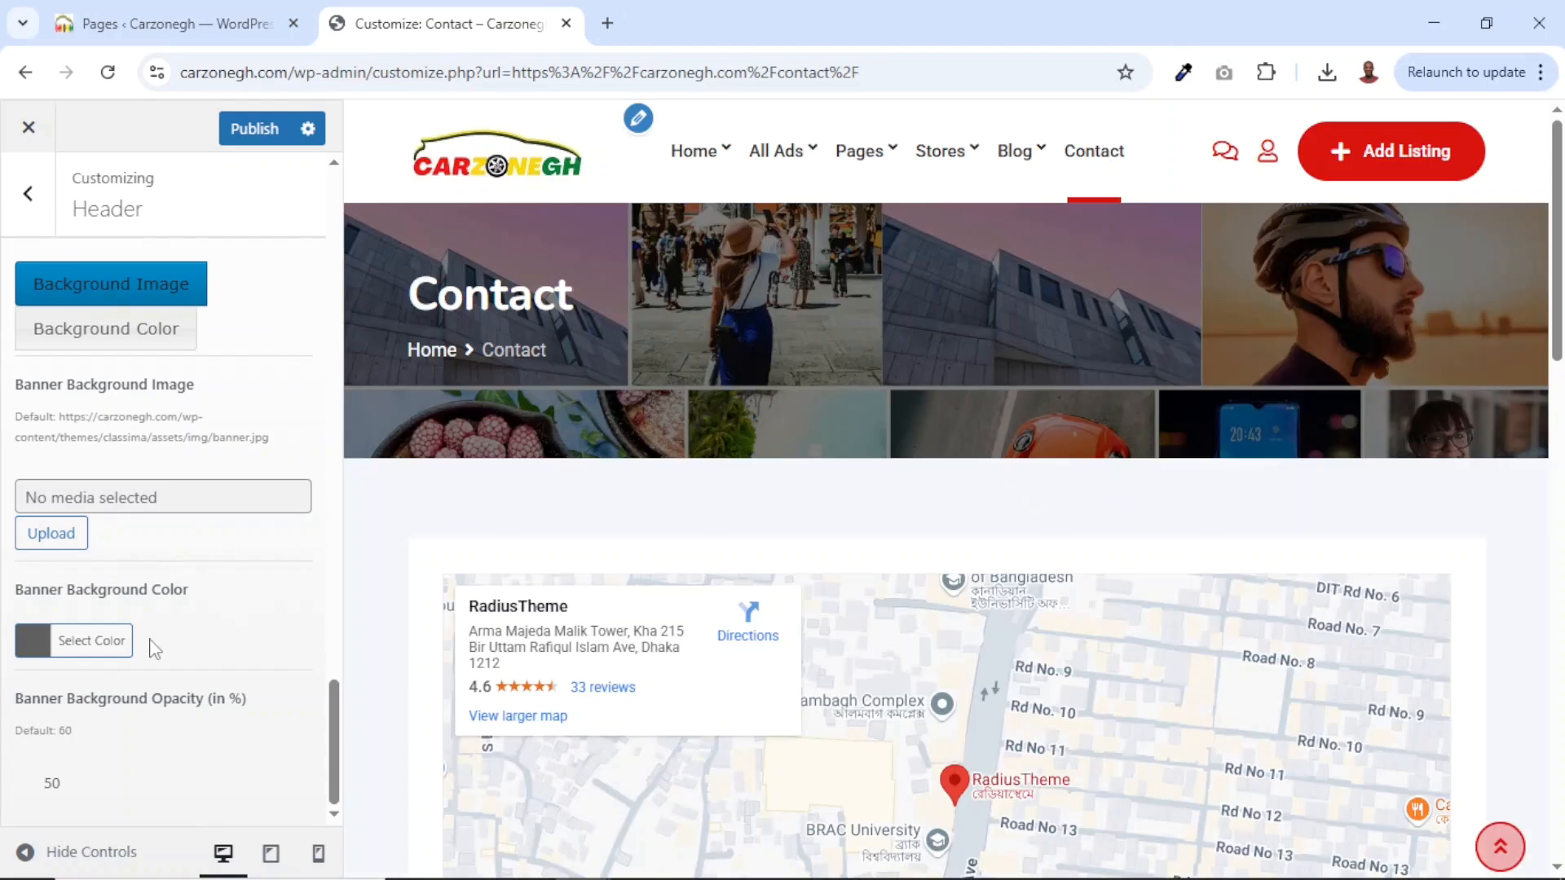
left_click(36, 645)
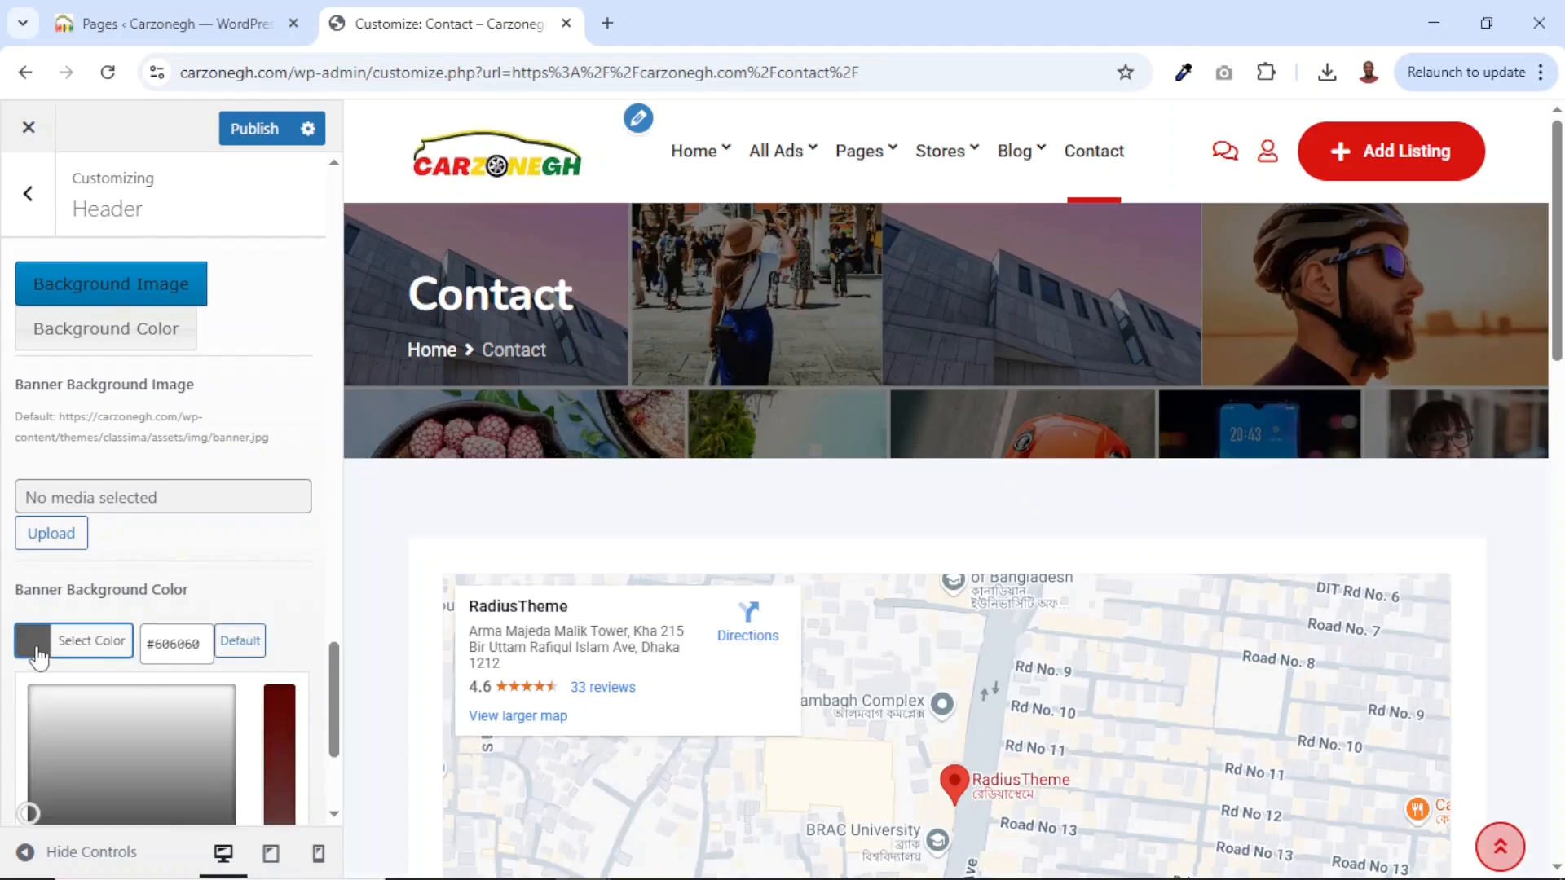
scroll(158, 711, "down", 2)
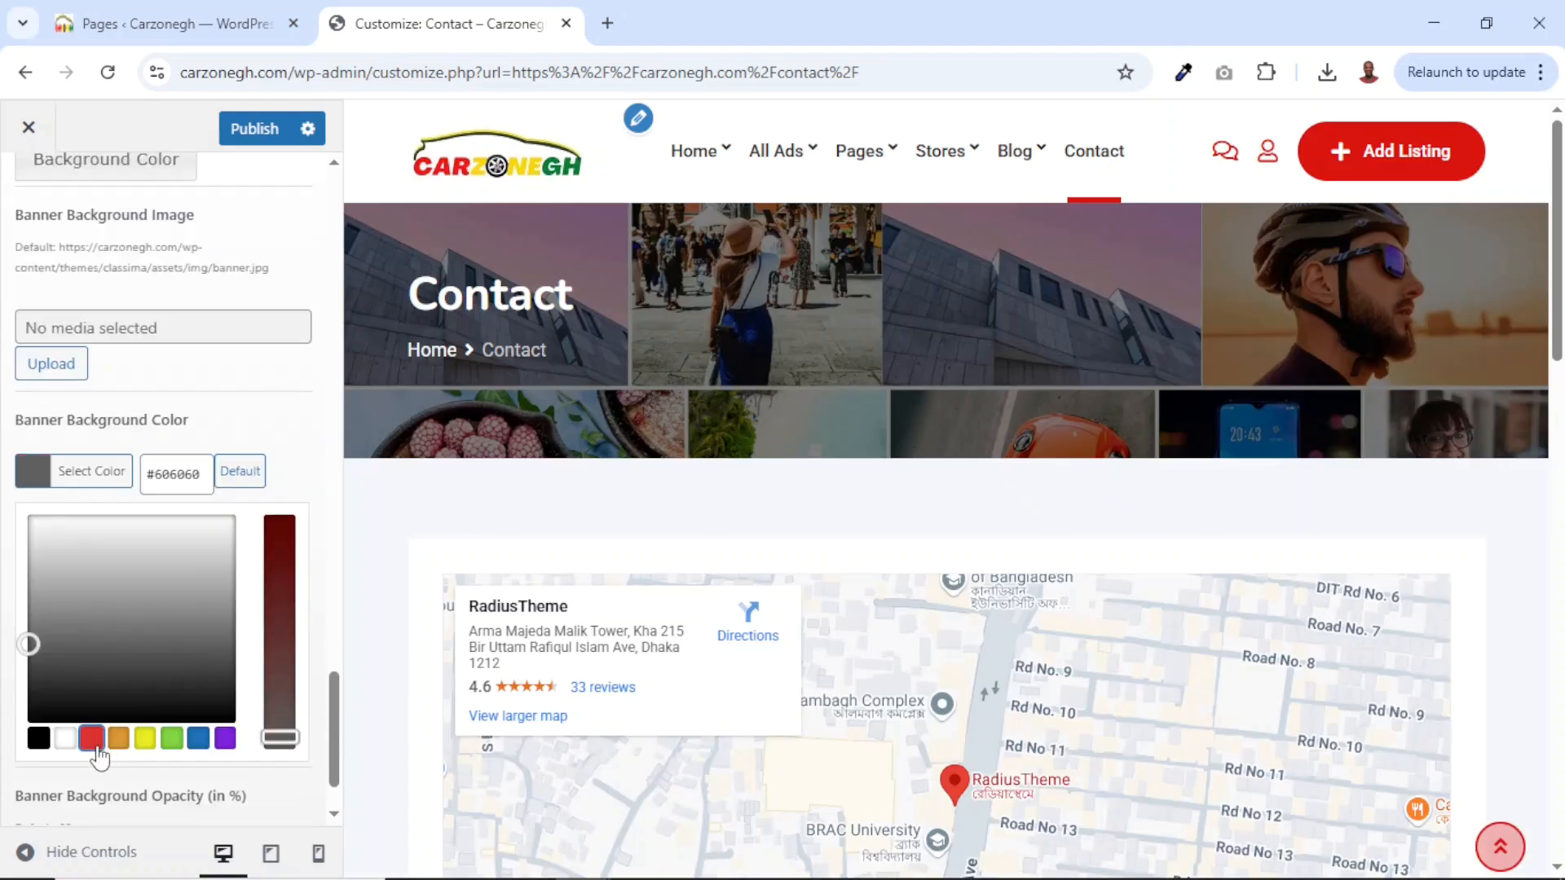
left_click(93, 741)
left_click_drag(282, 561, 281, 535)
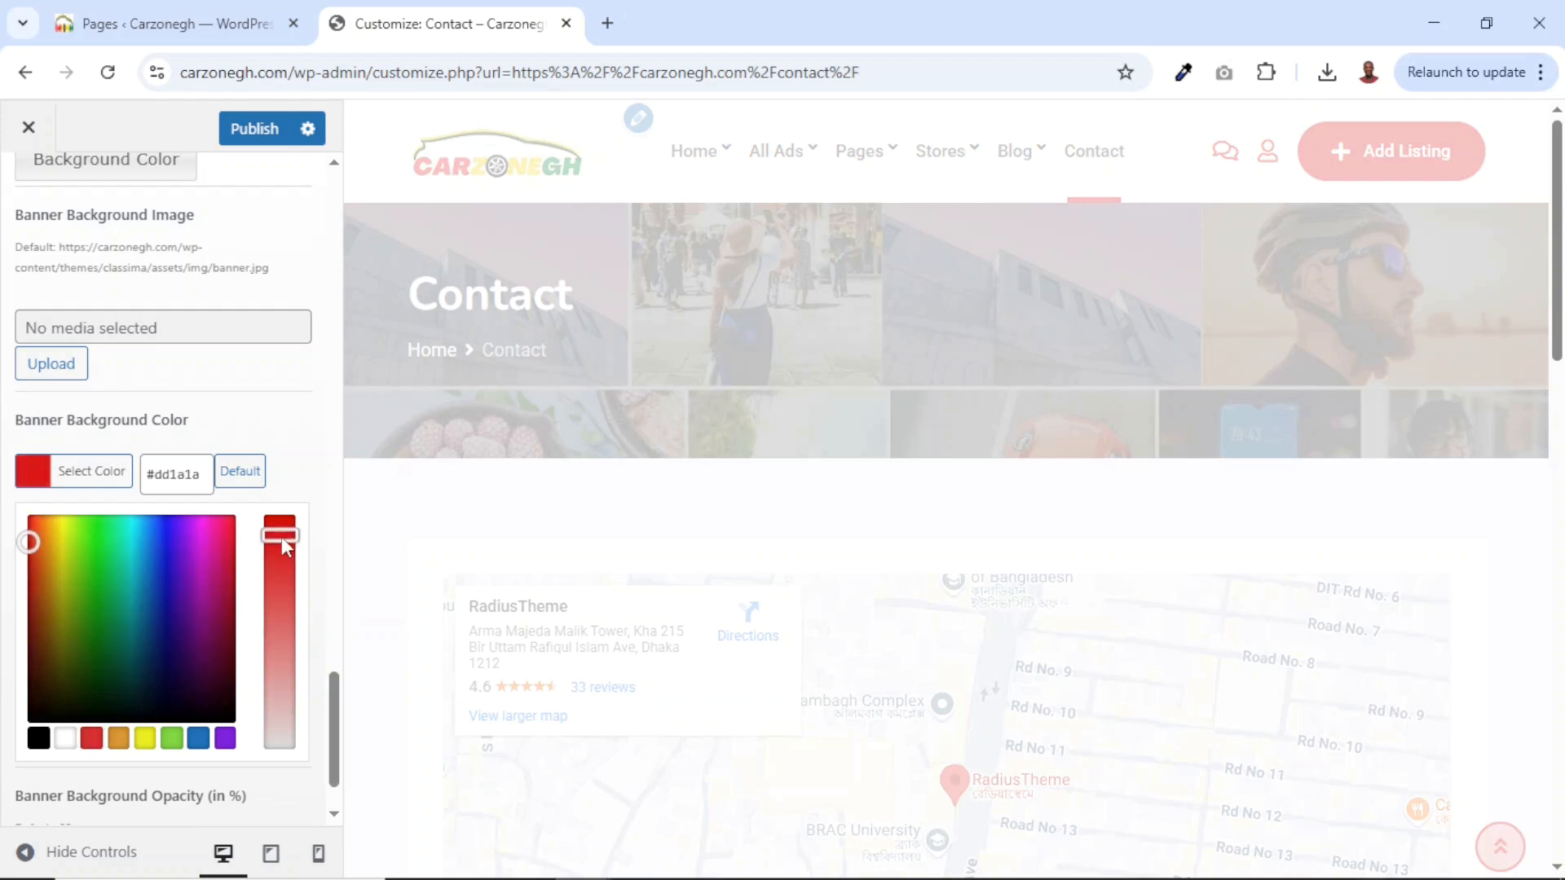
left_click(392, 448)
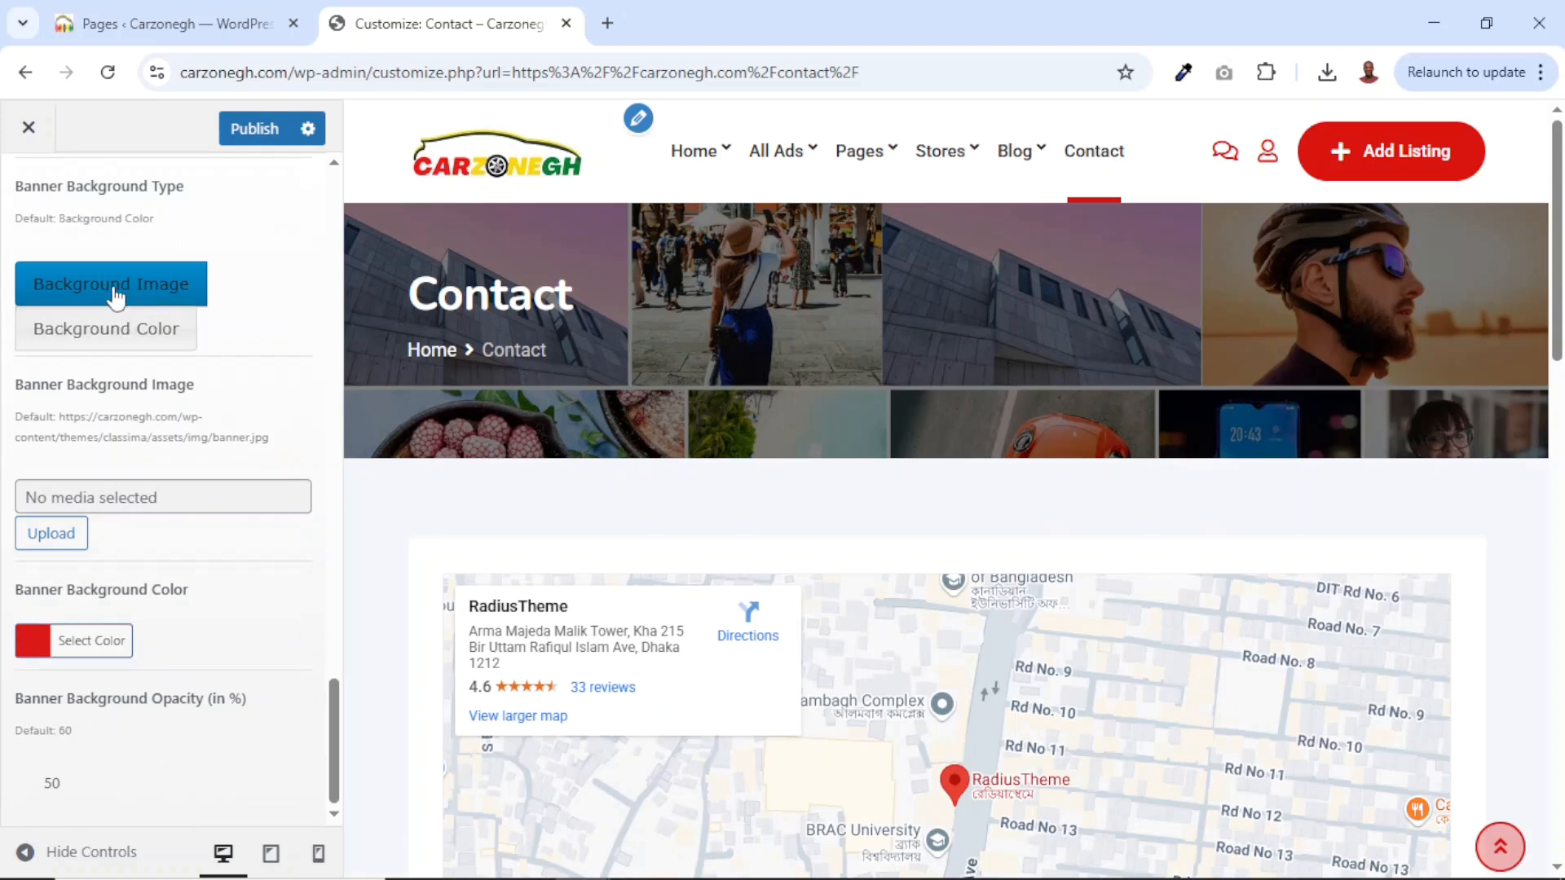
left_click(106, 326)
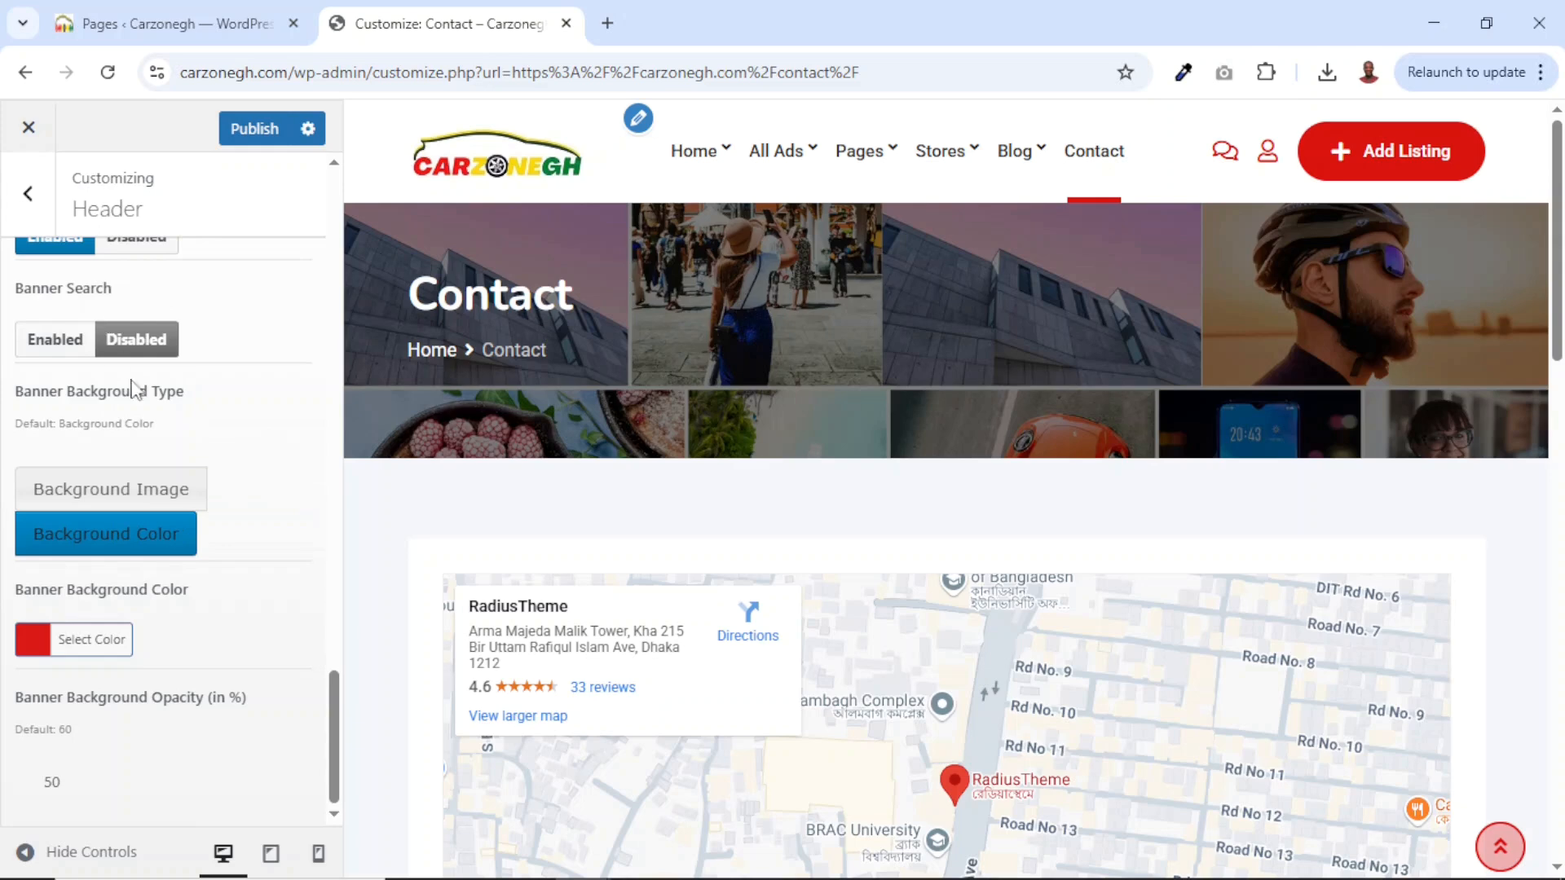
left_click(245, 133)
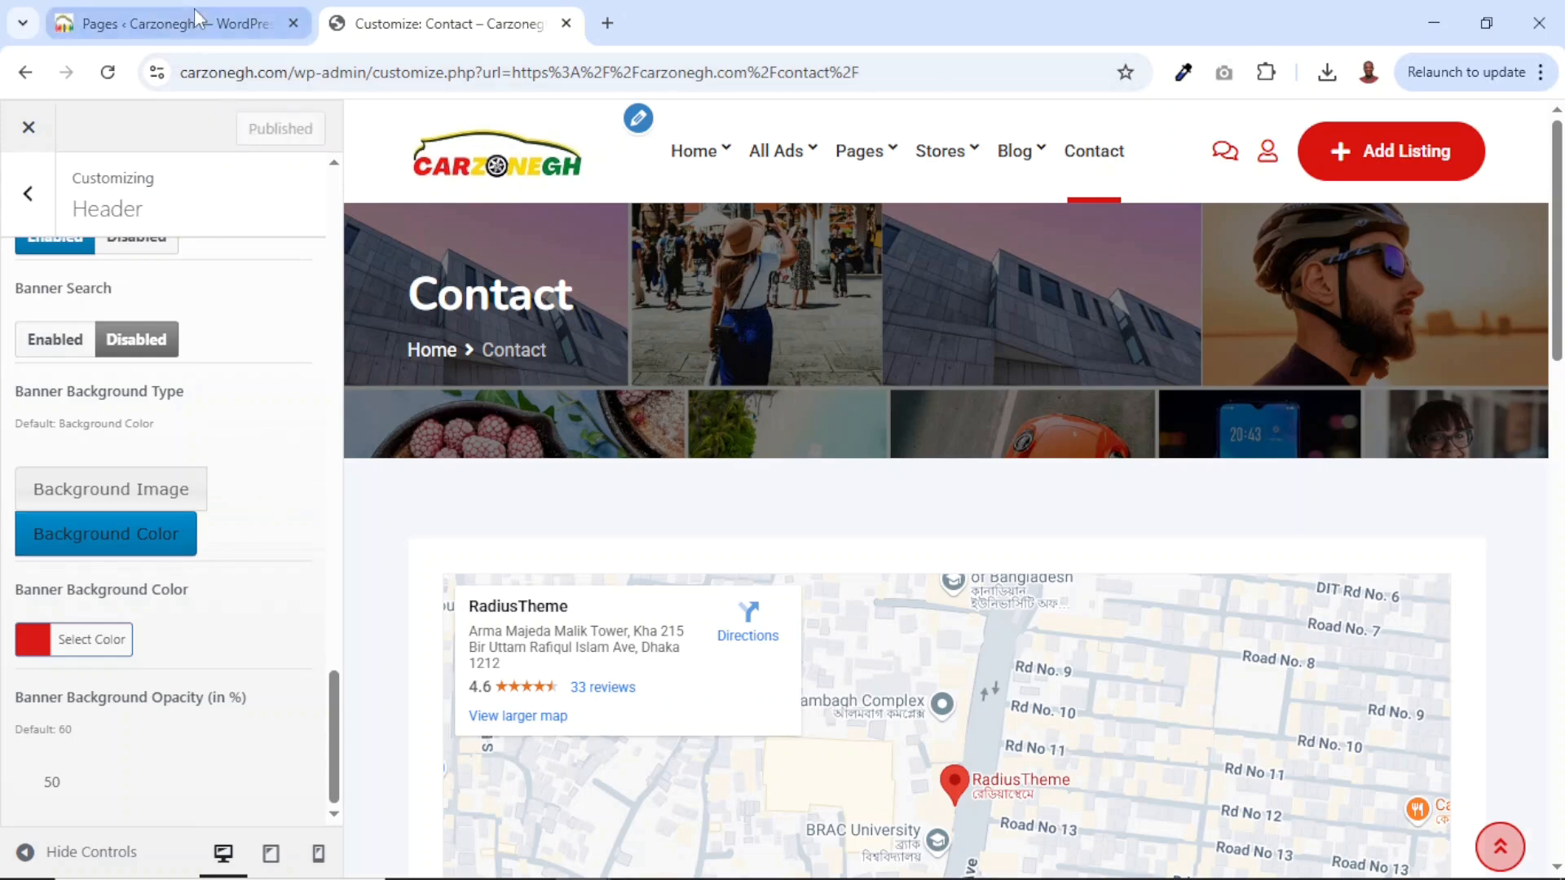
left_click(194, 12)
middle_click(105, 127)
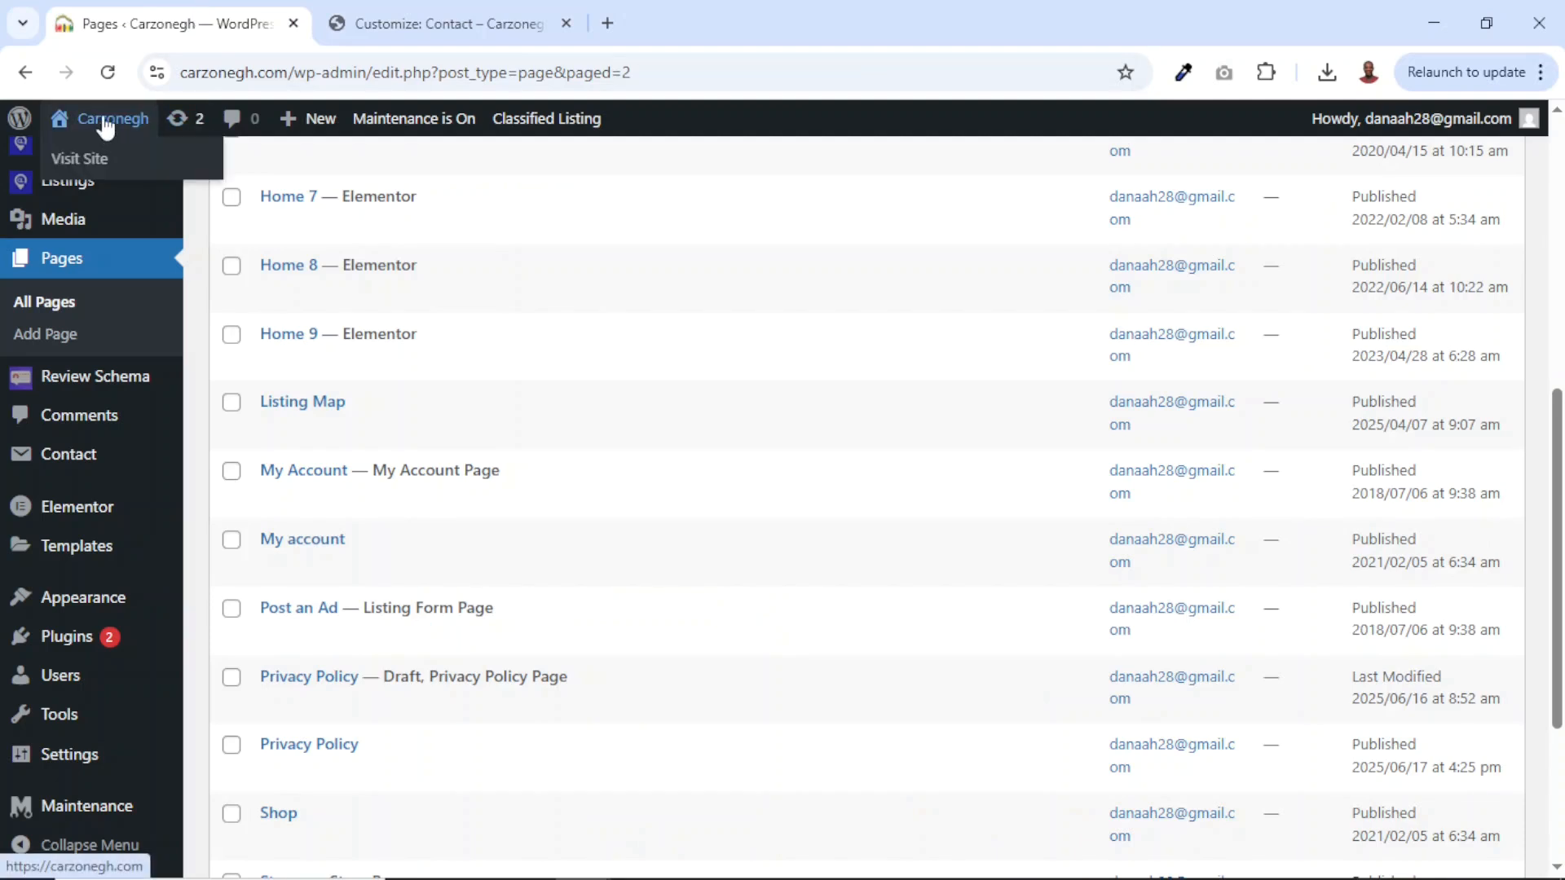
View the live site's All Ads listings page.
left_click(399, 22)
mouse_move(619, 198)
left_click(568, 195)
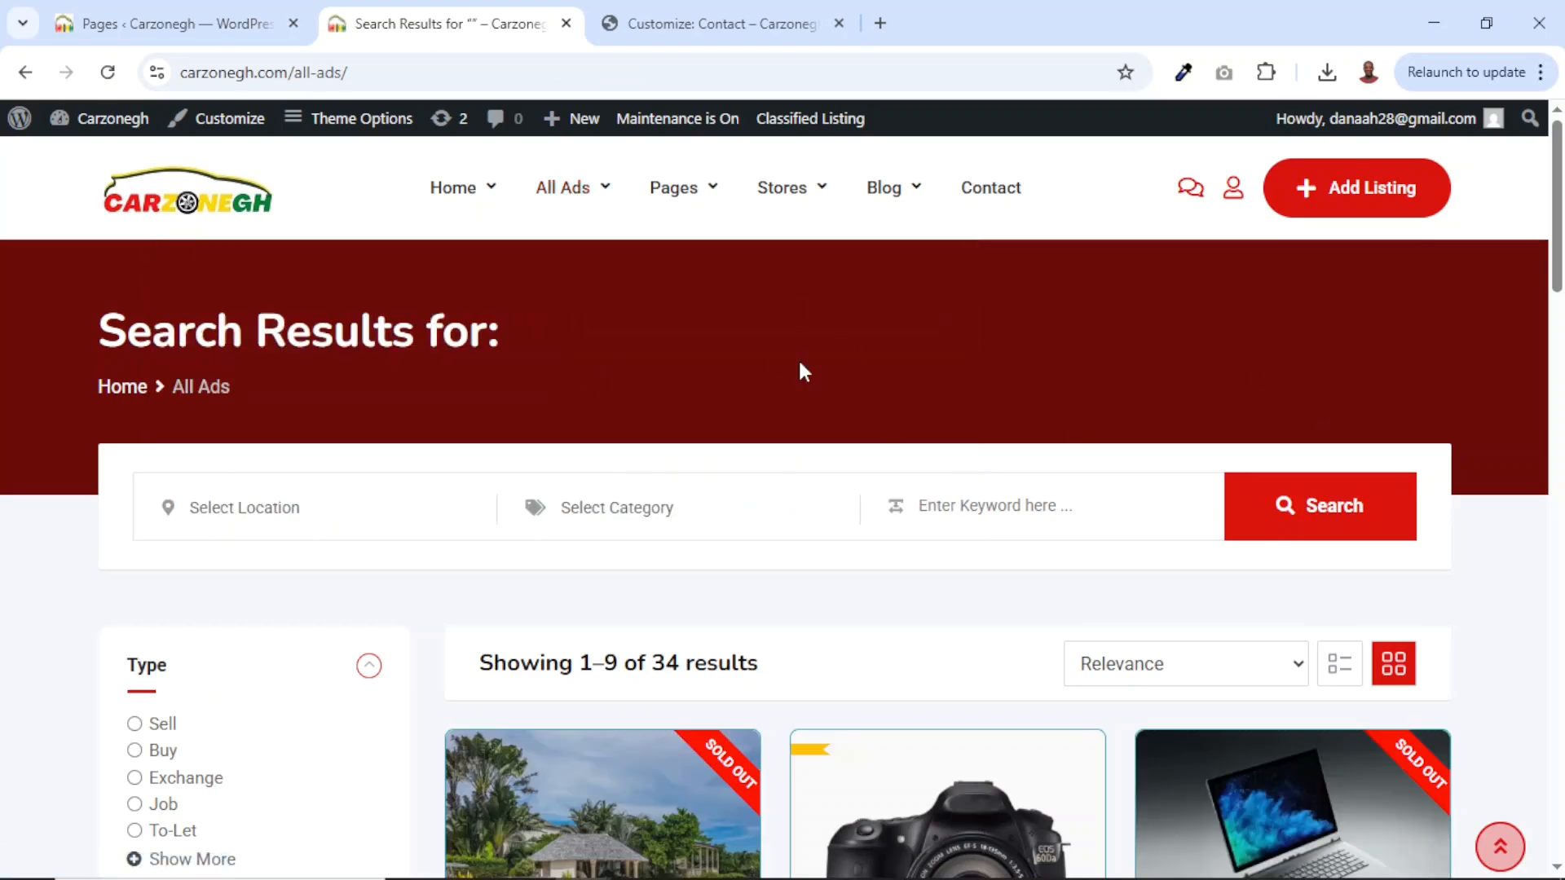
Switch the banner back to an image, upload car photo 12 as its background, and publish.
left_click(706, 23)
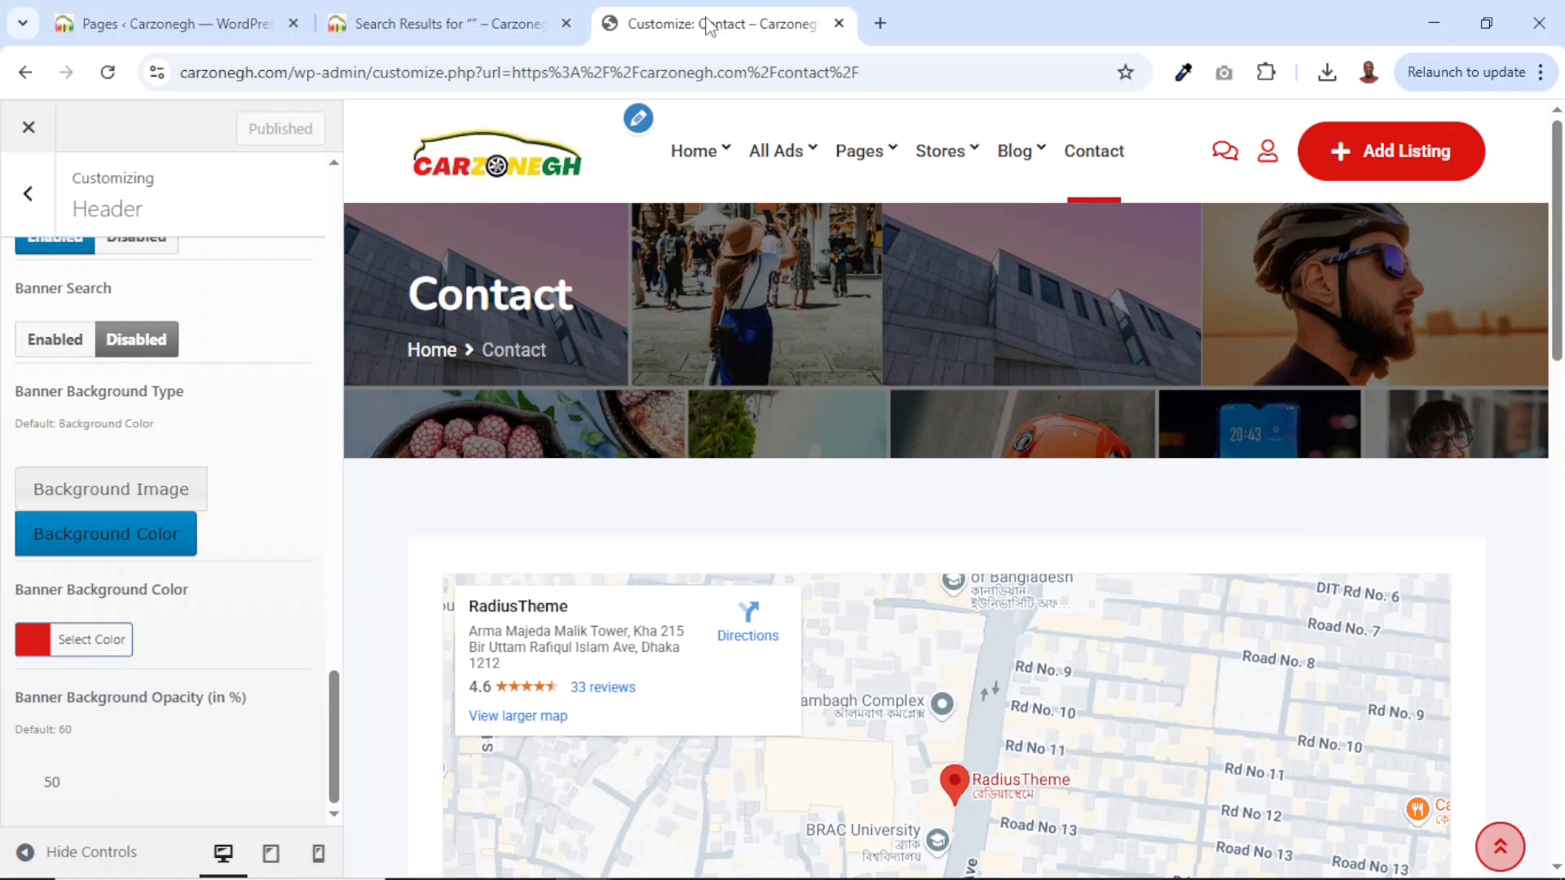
left_click(111, 499)
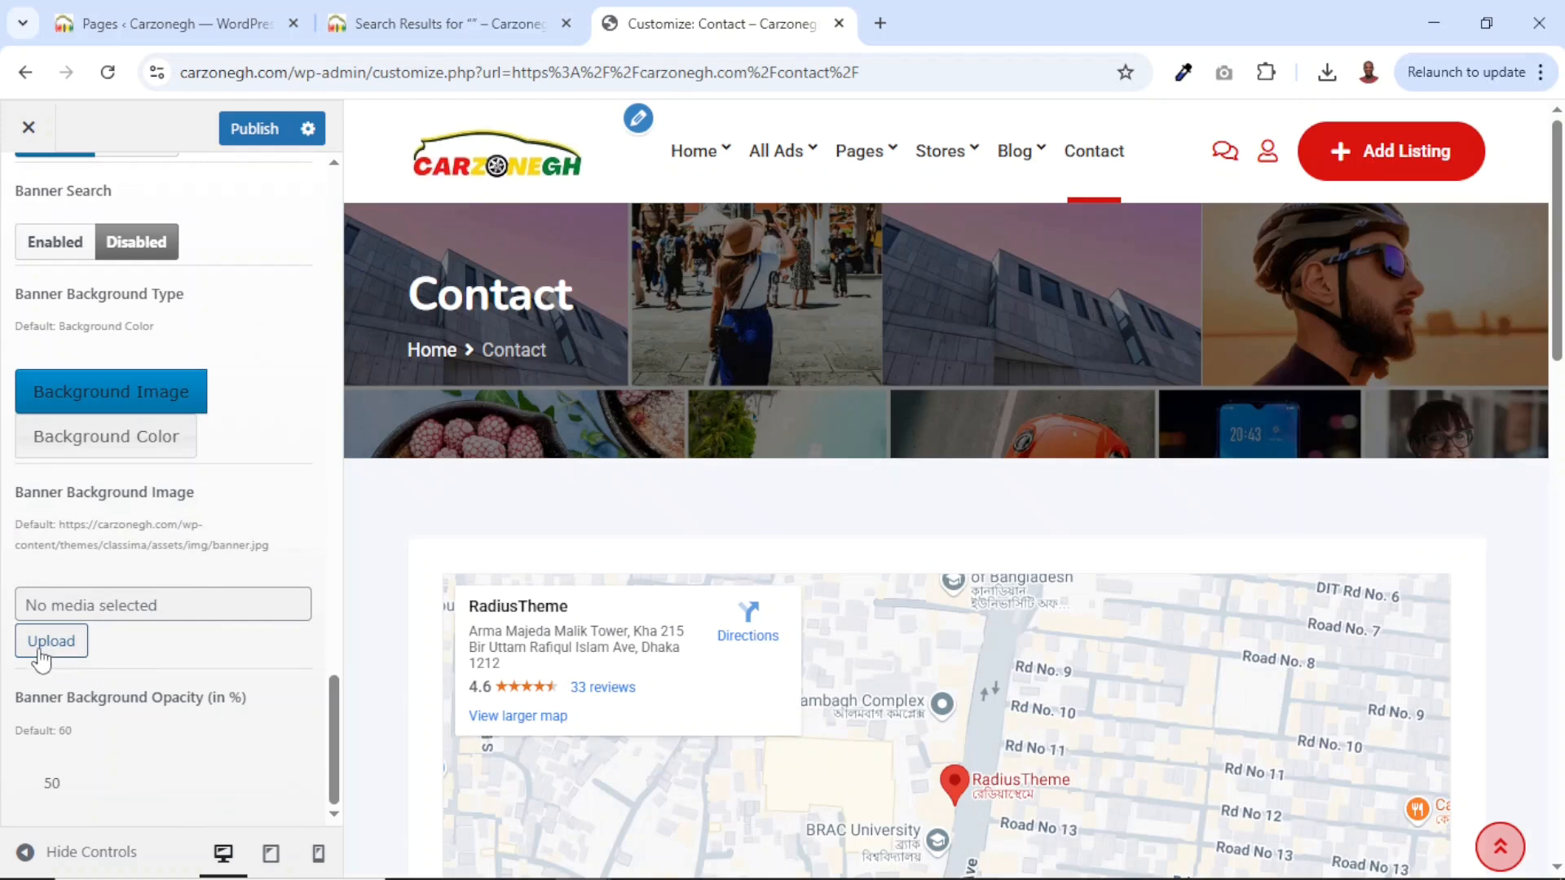
left_click(39, 651)
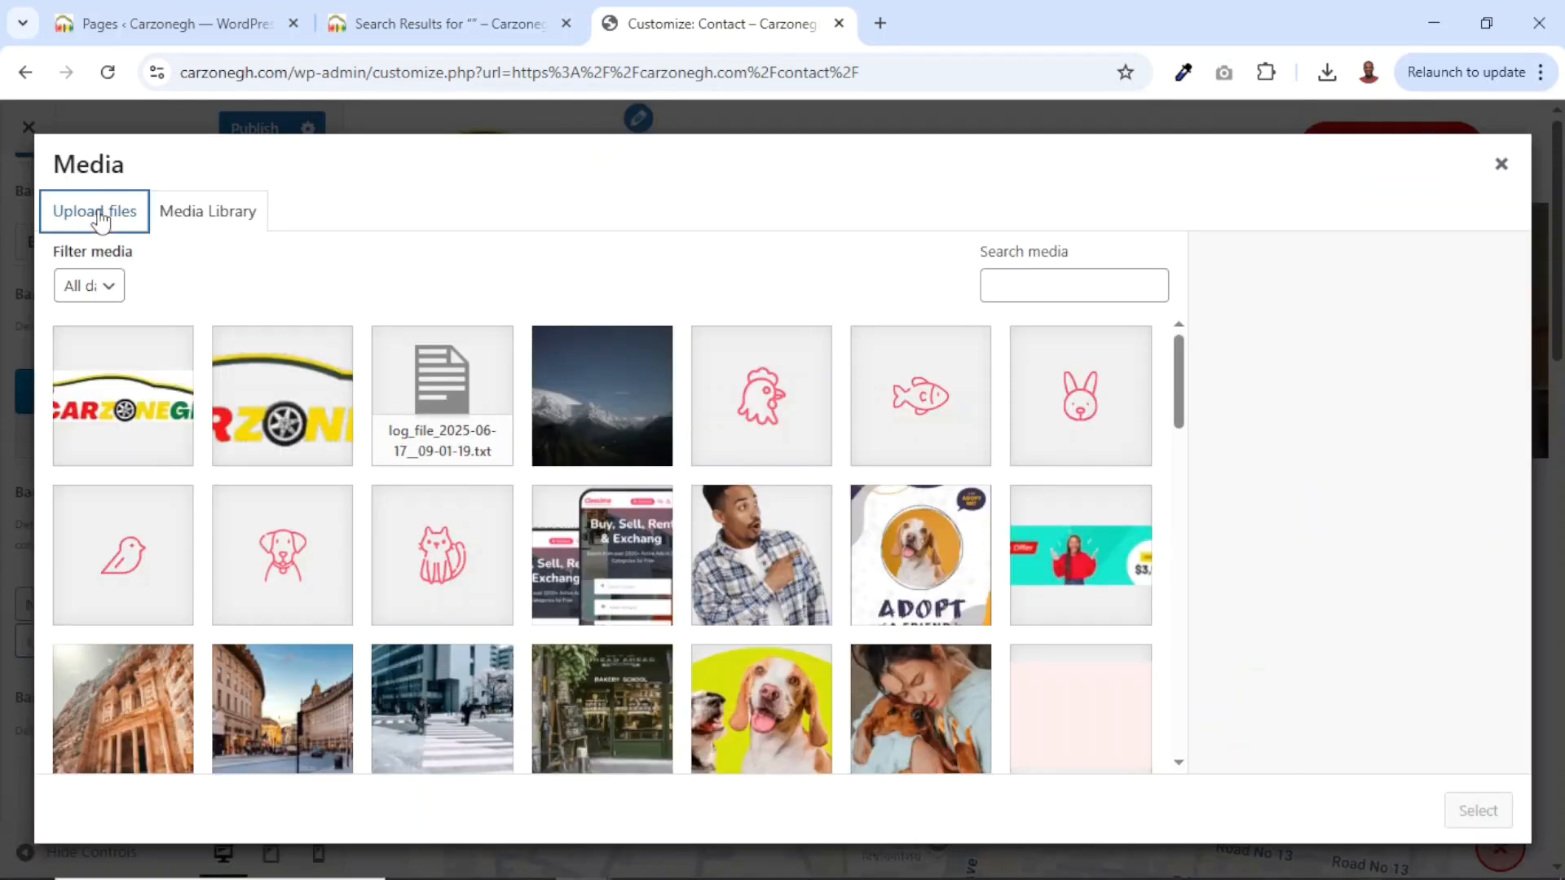
left_click(96, 213)
left_click(797, 545)
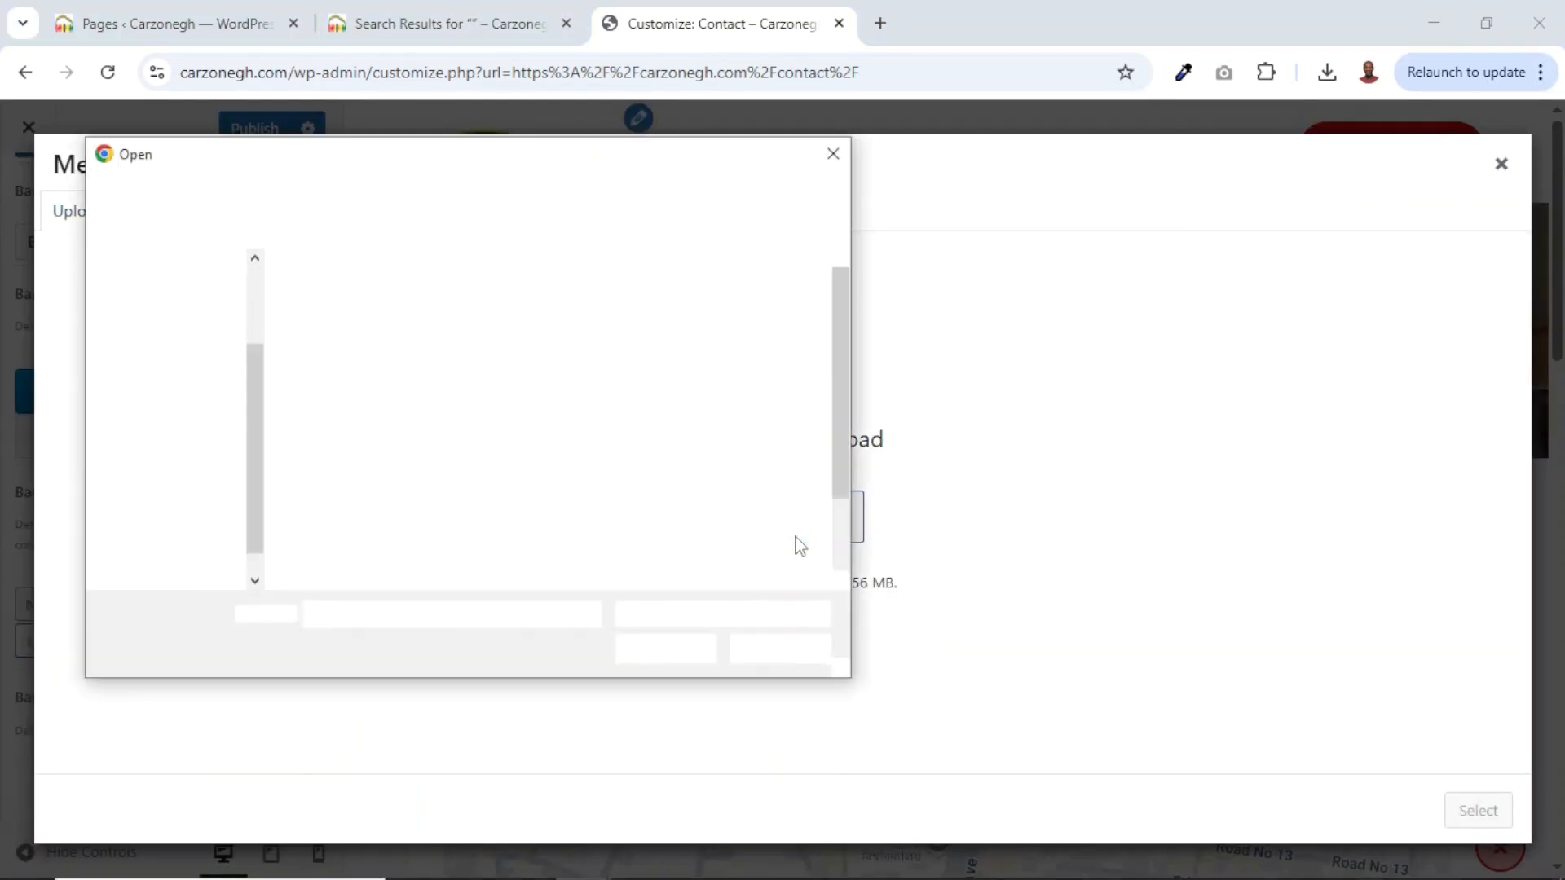
left_click(753, 326)
left_click(663, 648)
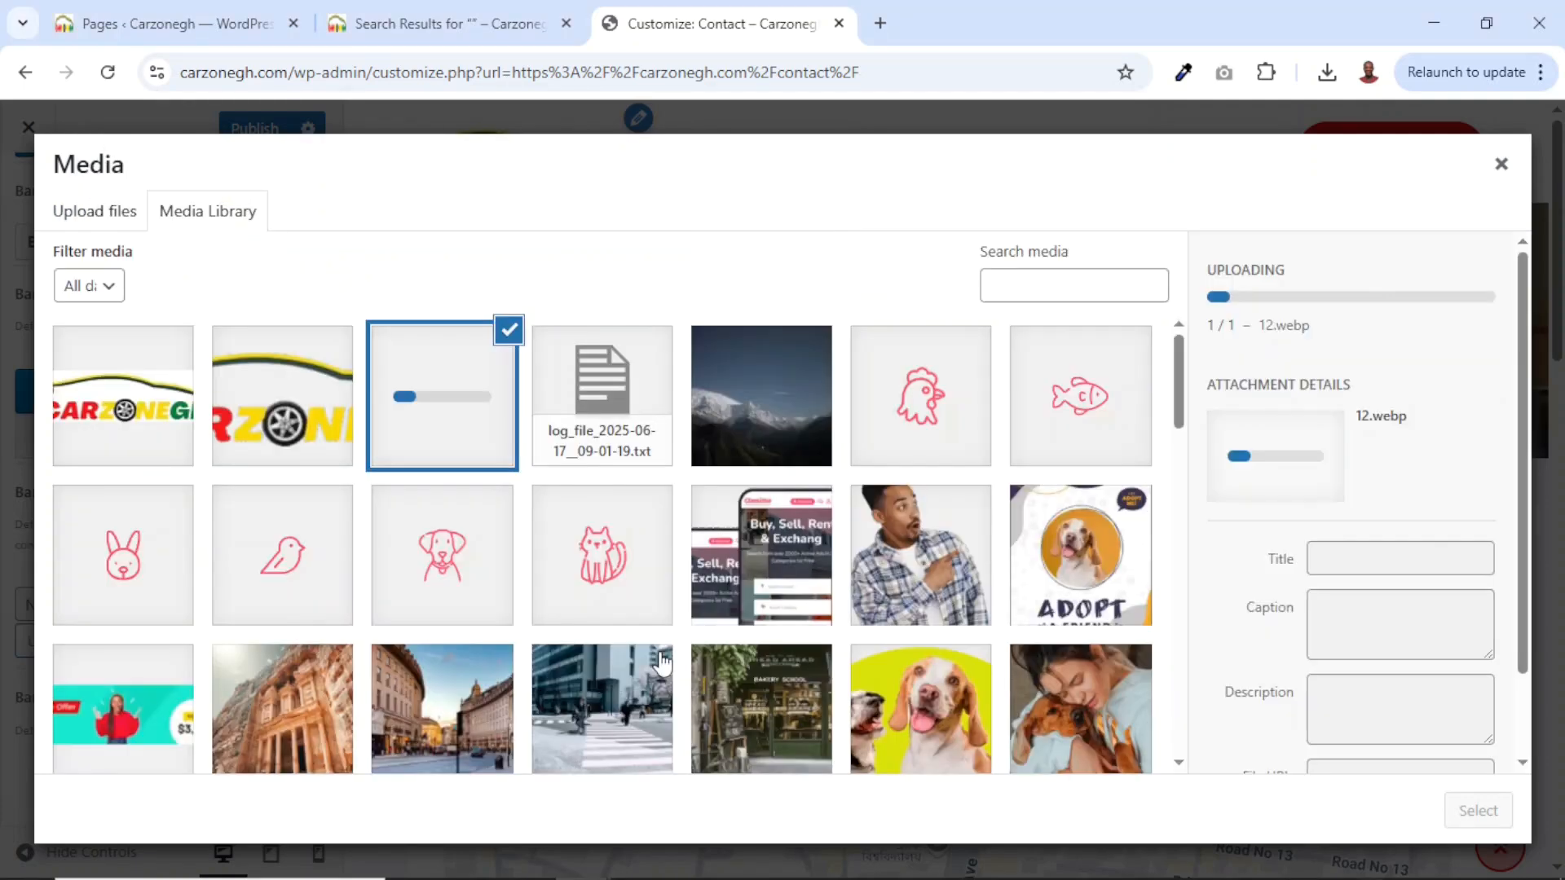
left_click(1492, 819)
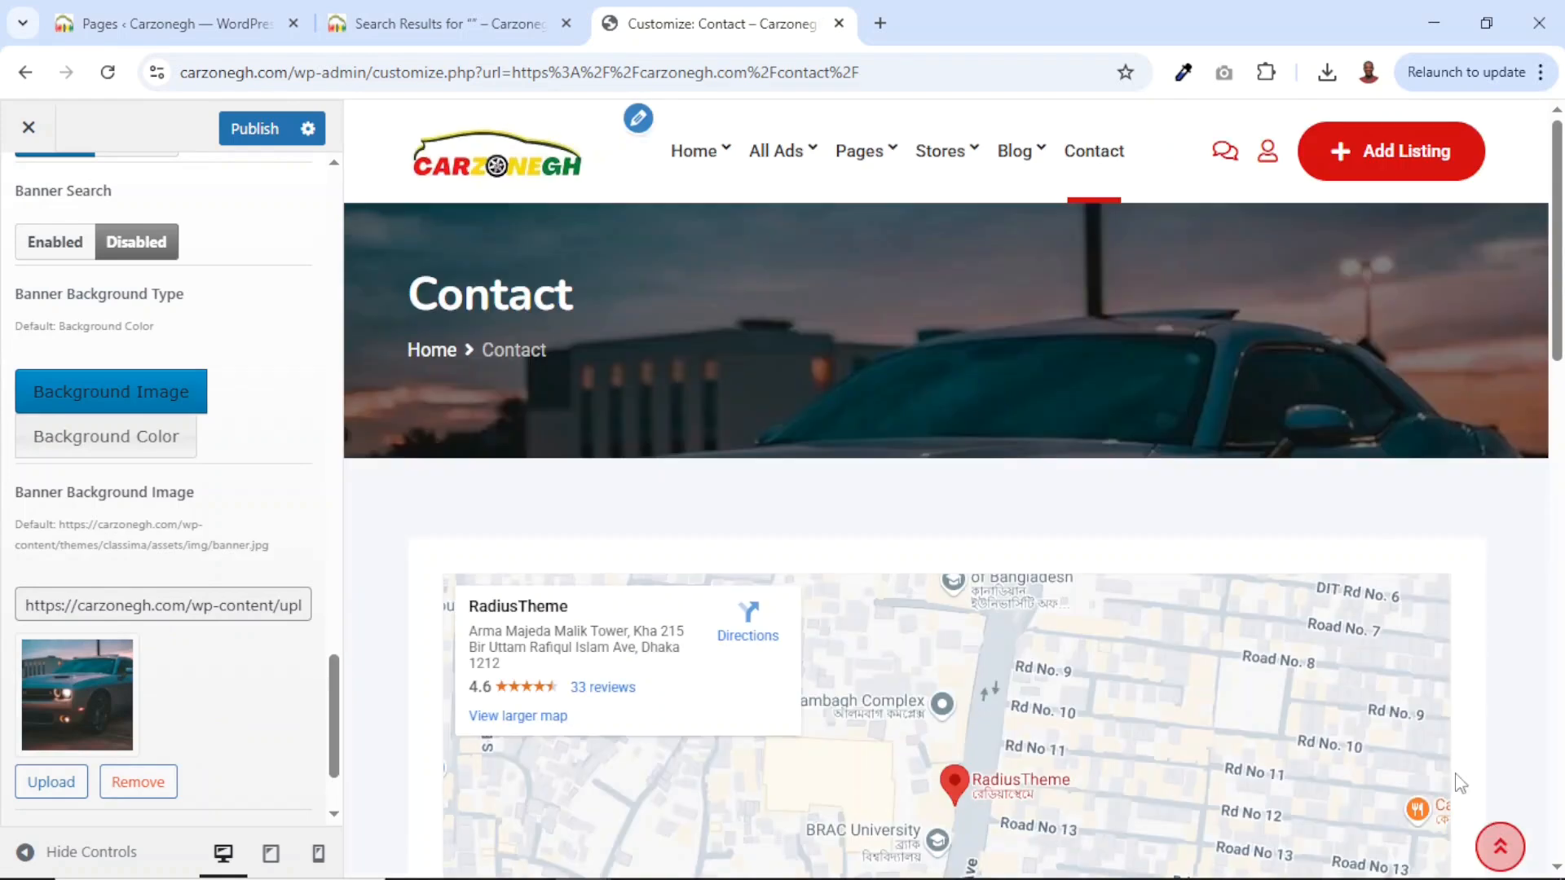
scroll(289, 629, "up", 15)
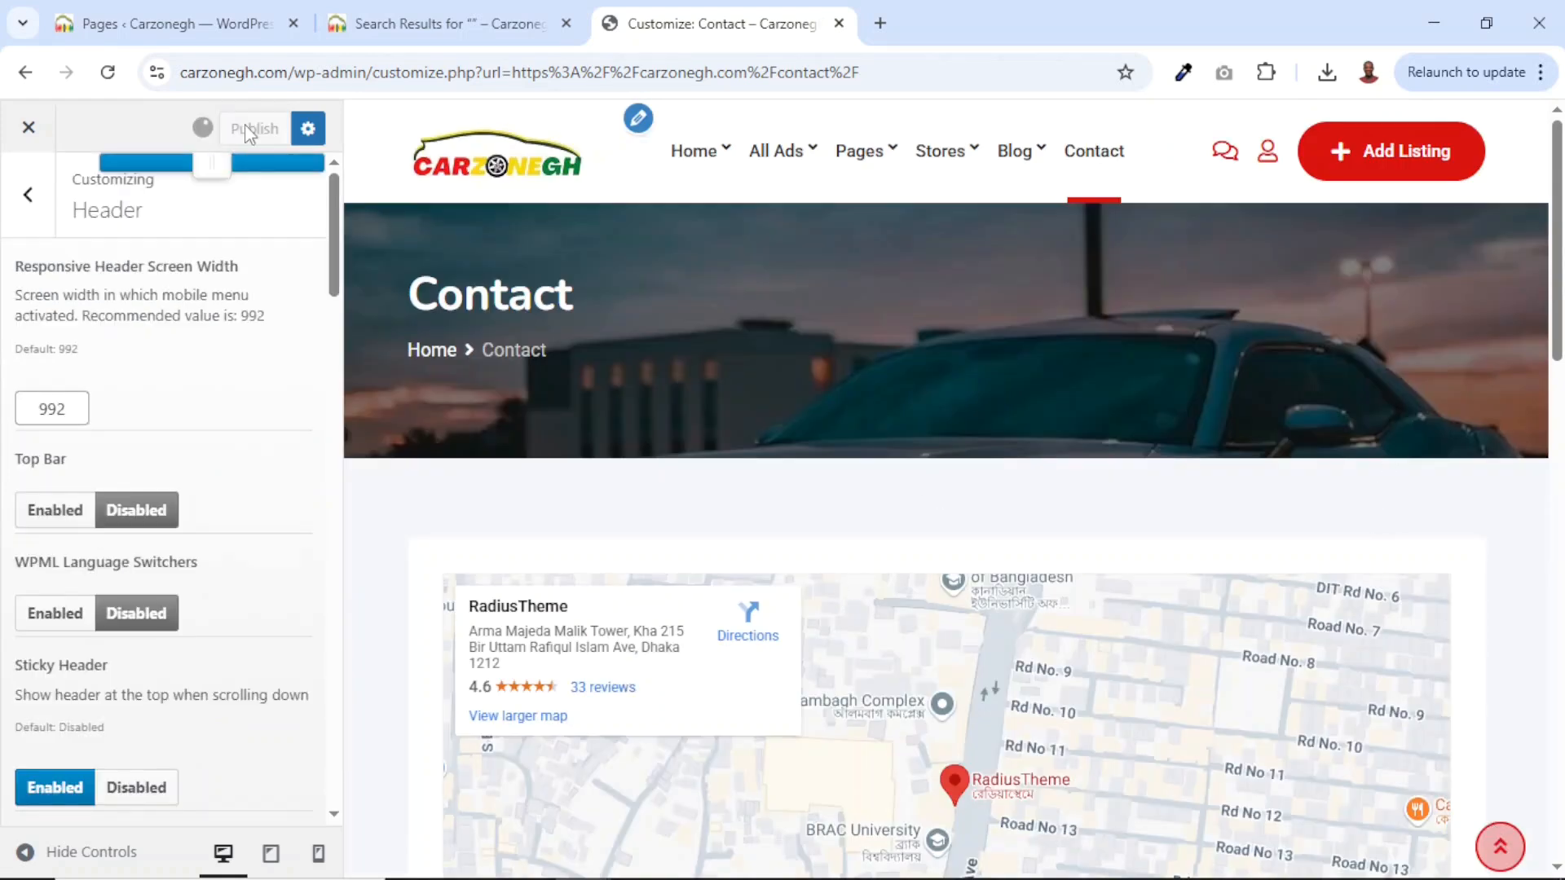
left_click(252, 128)
Close the customizer and view the car-photo banner on the live All Ads and Contact pages.
left_click(31, 127)
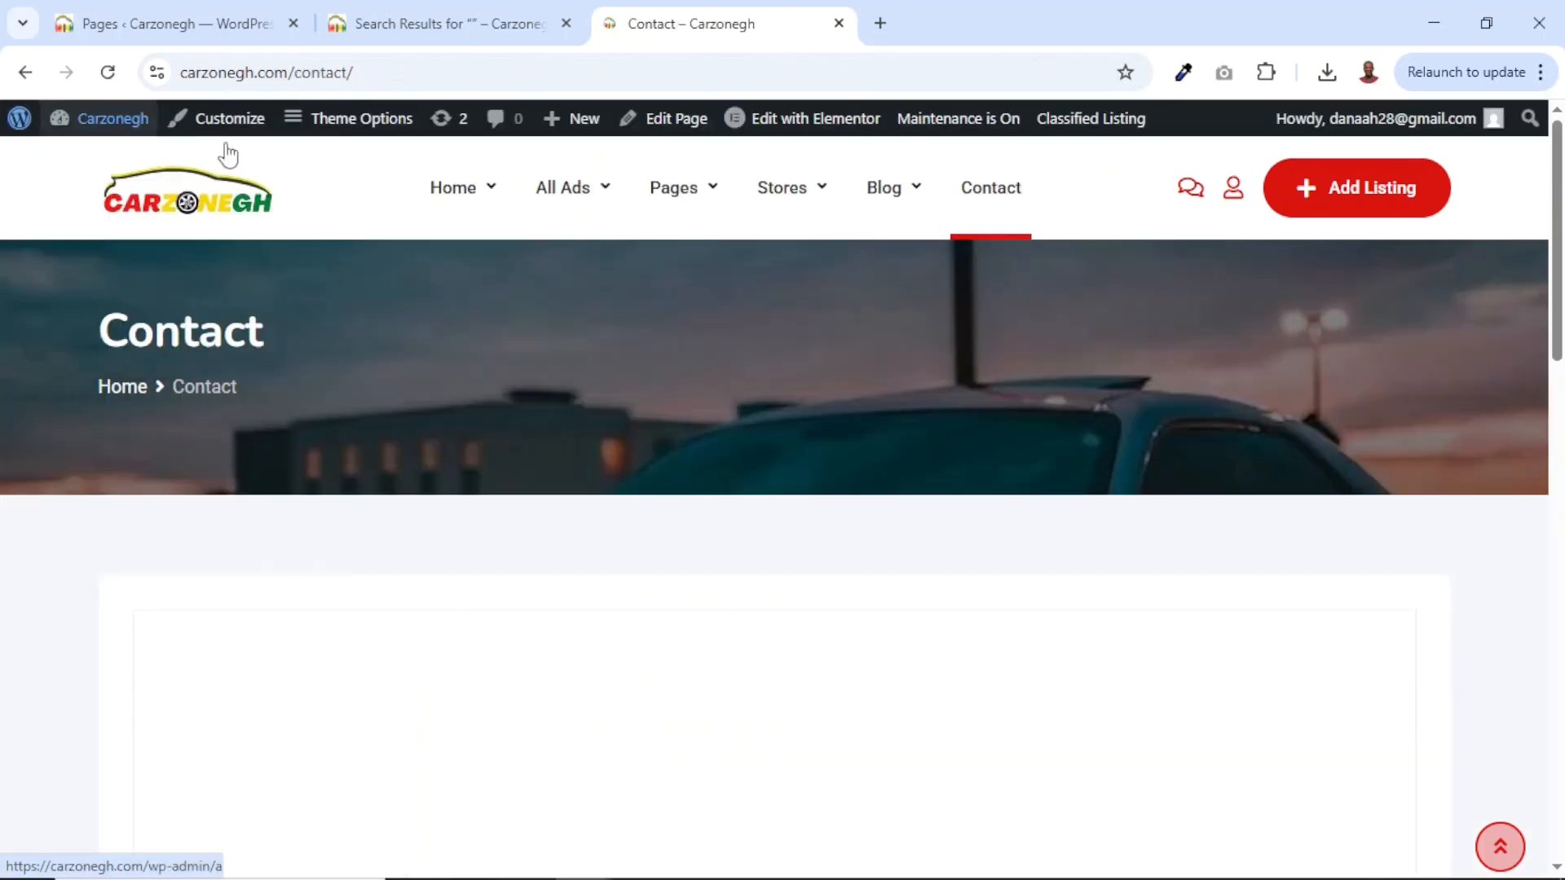
mouse_move(570, 196)
left_click(568, 196)
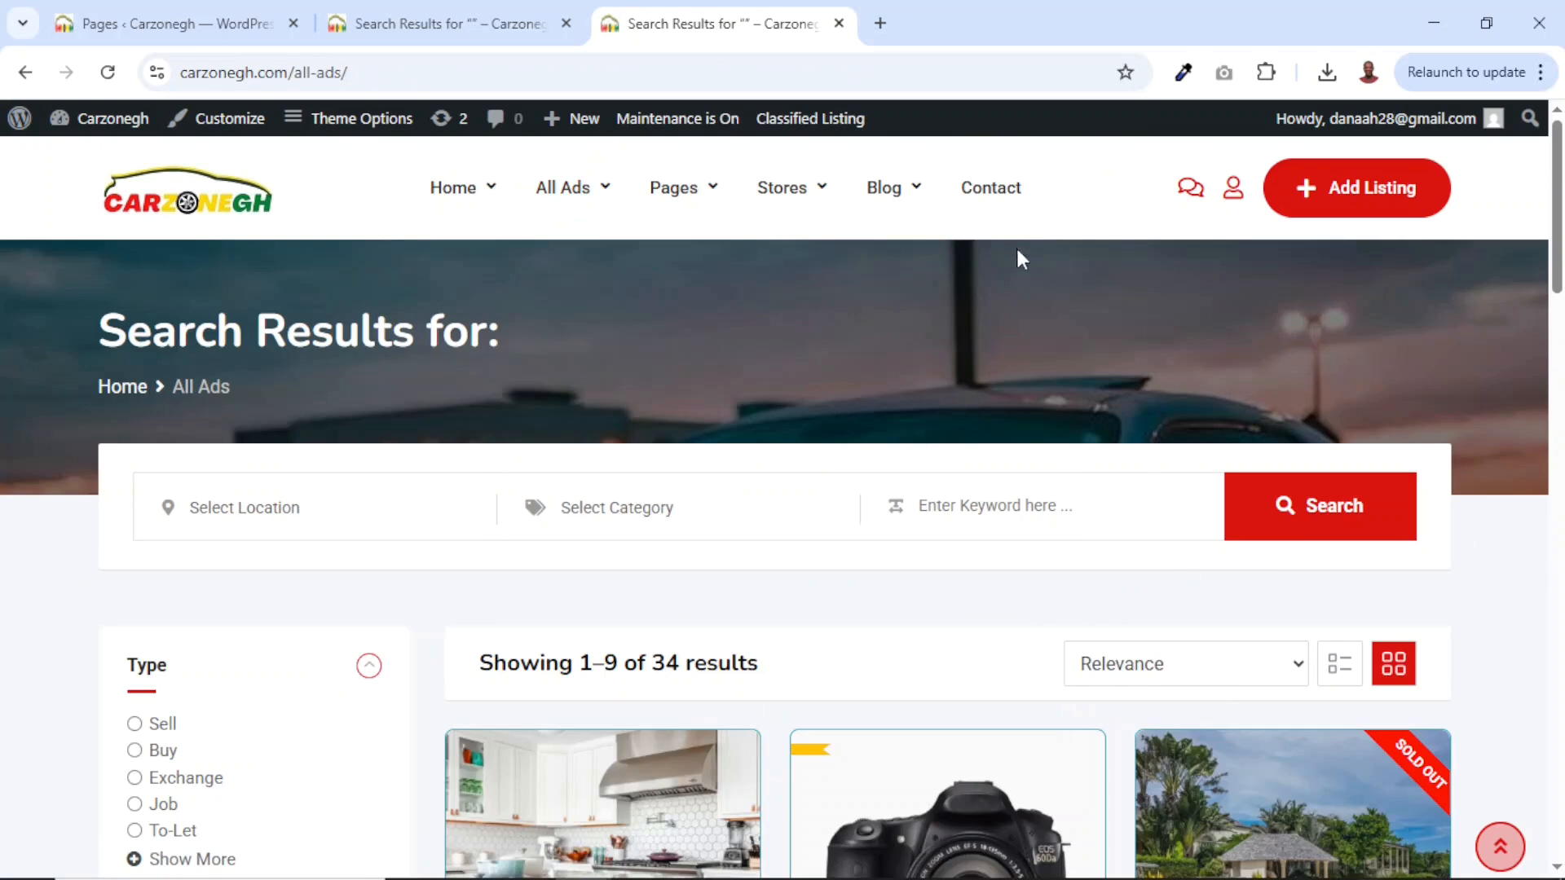
left_click(992, 197)
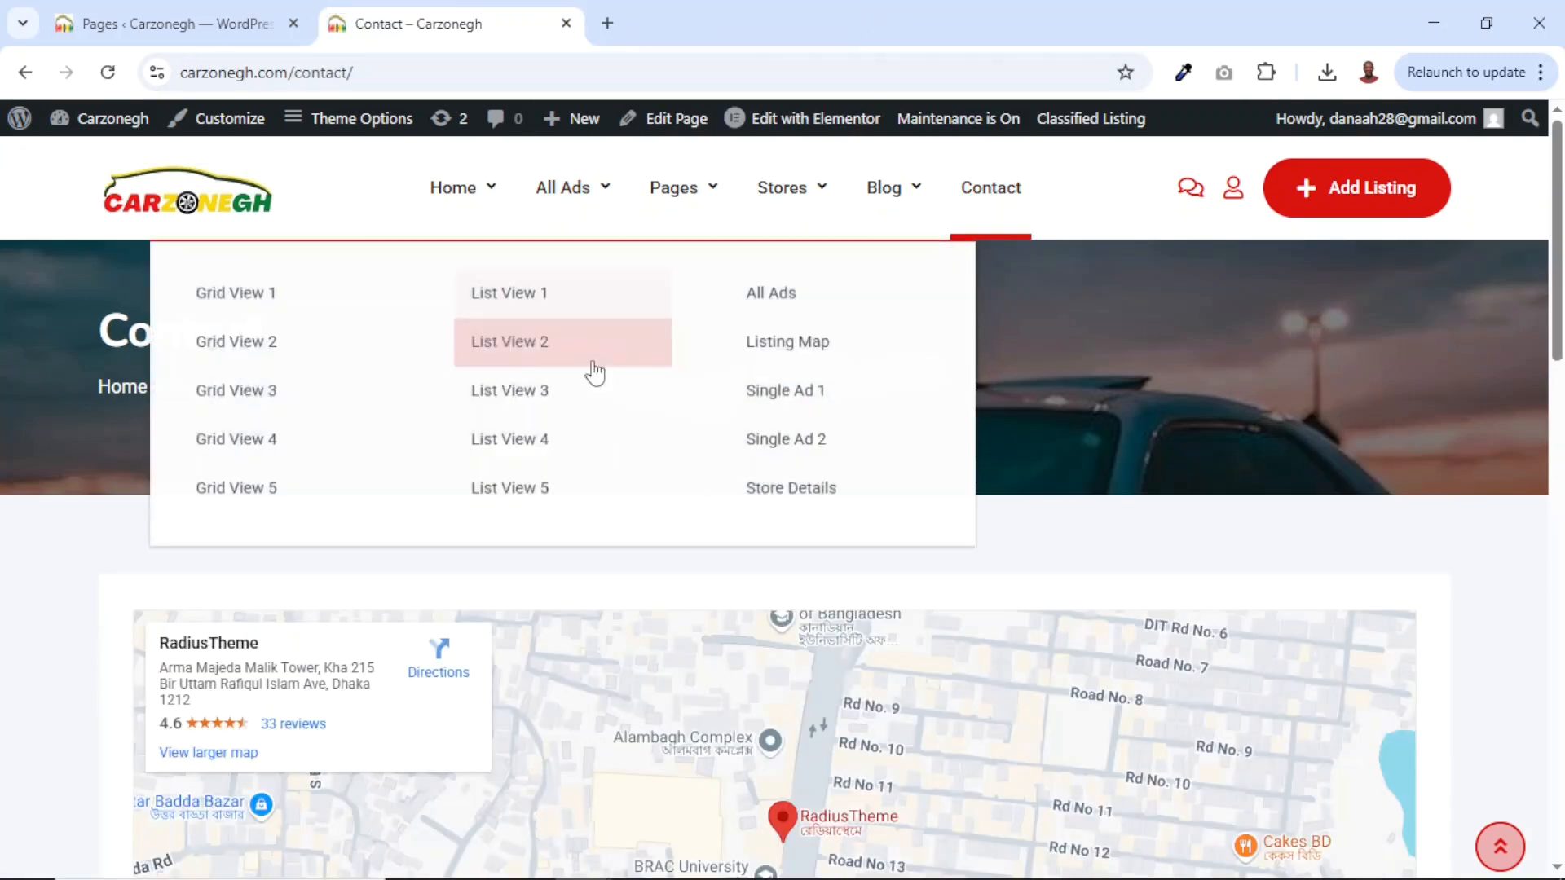
mouse_move(628, 176)
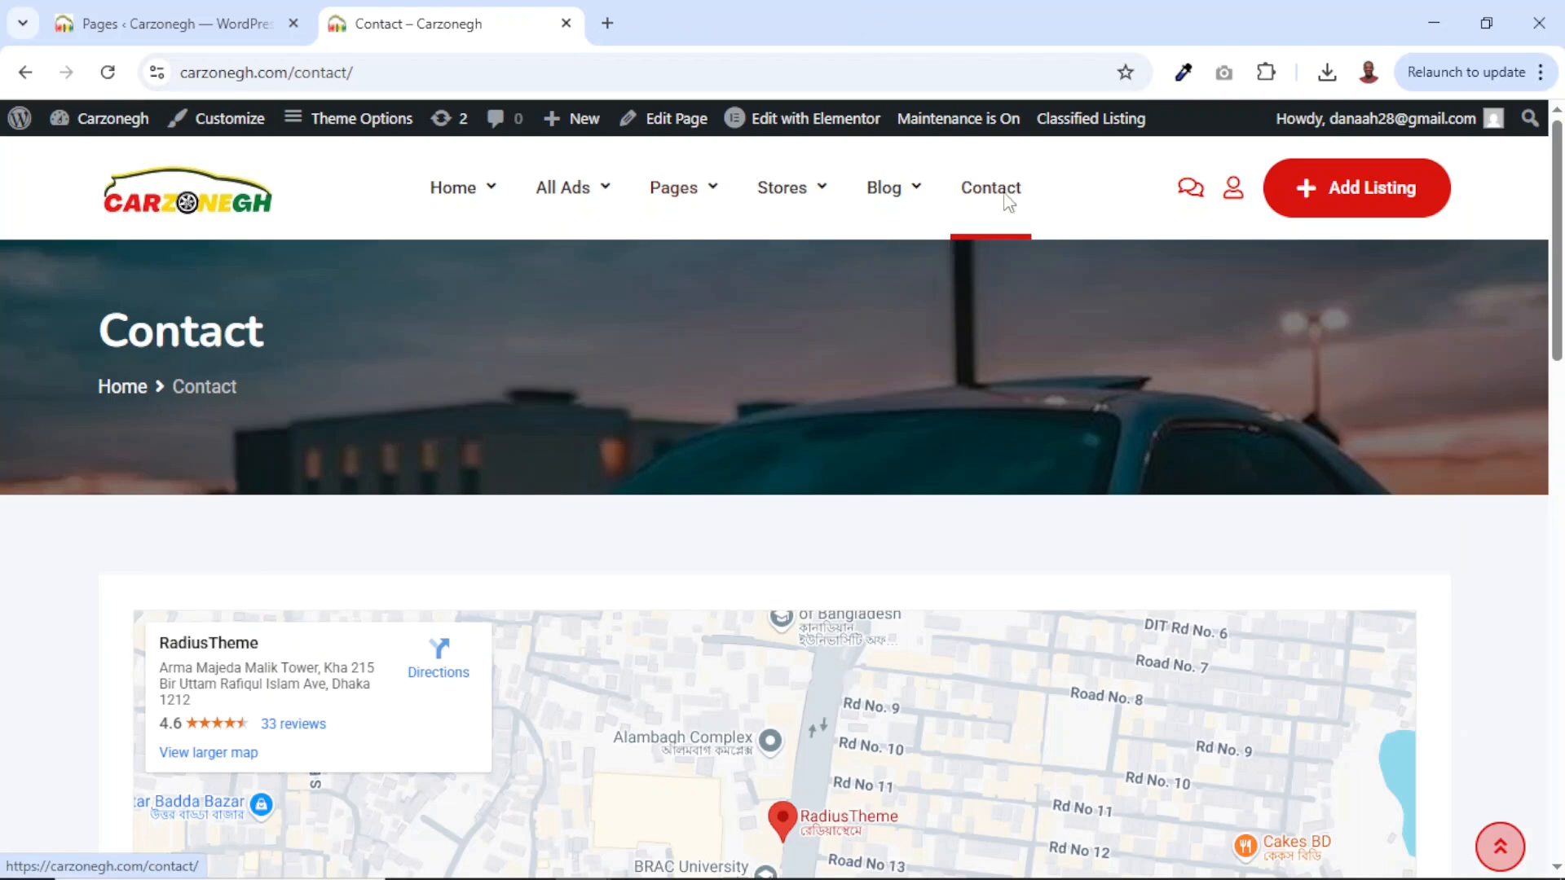
mouse_move(603, 202)
left_click(157, 20)
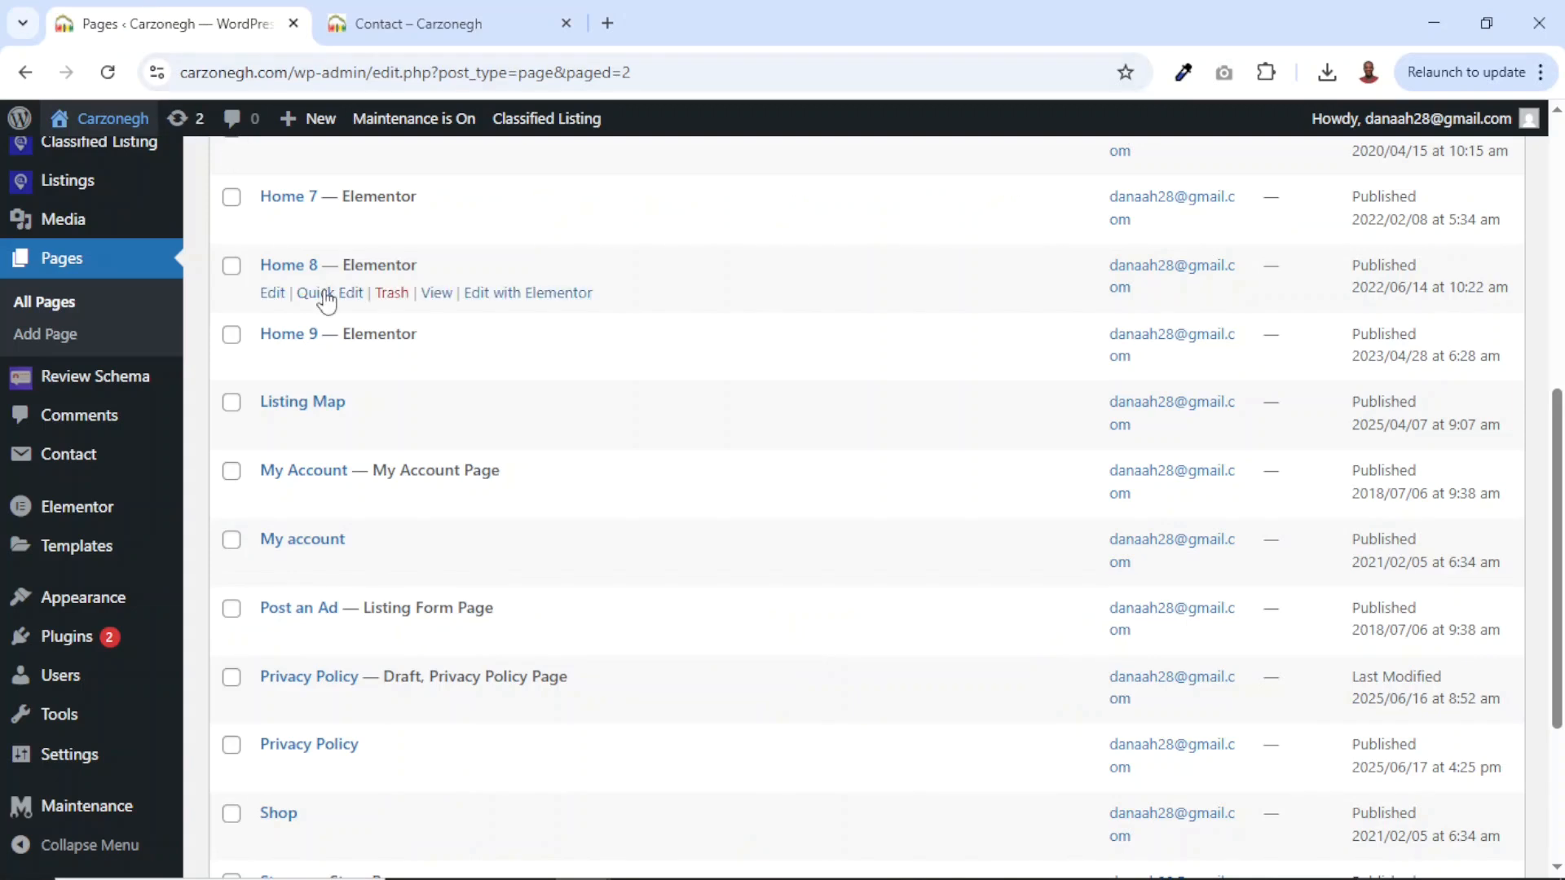
Select Main Menu (Primary) in Appearance > Menus and delete it permanently.
mouse_move(78, 608)
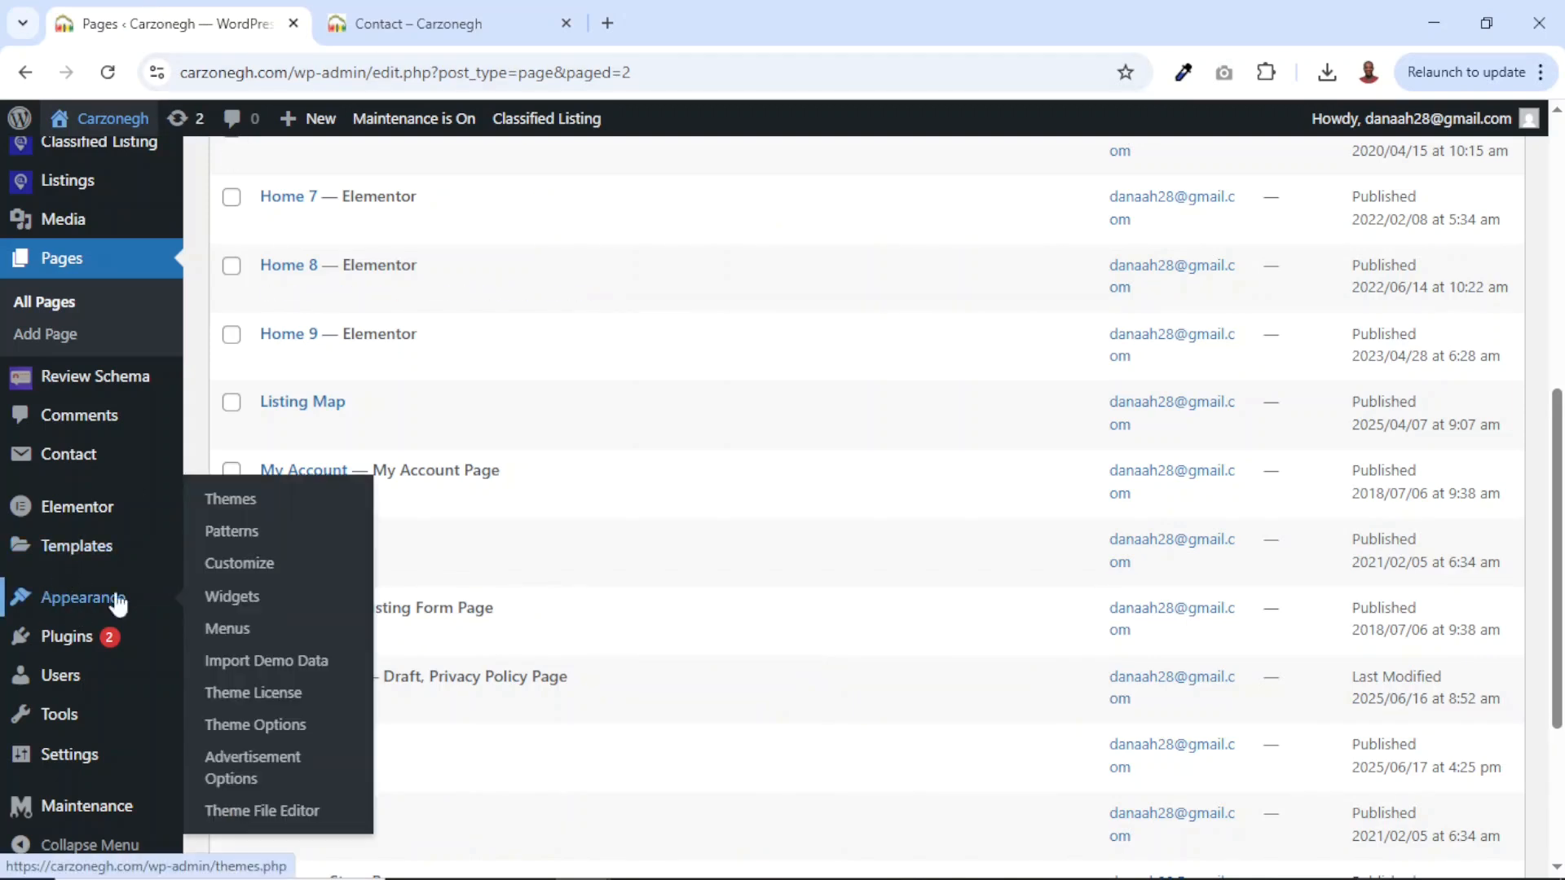
left_click(218, 630)
scroll(538, 322, "down", 4)
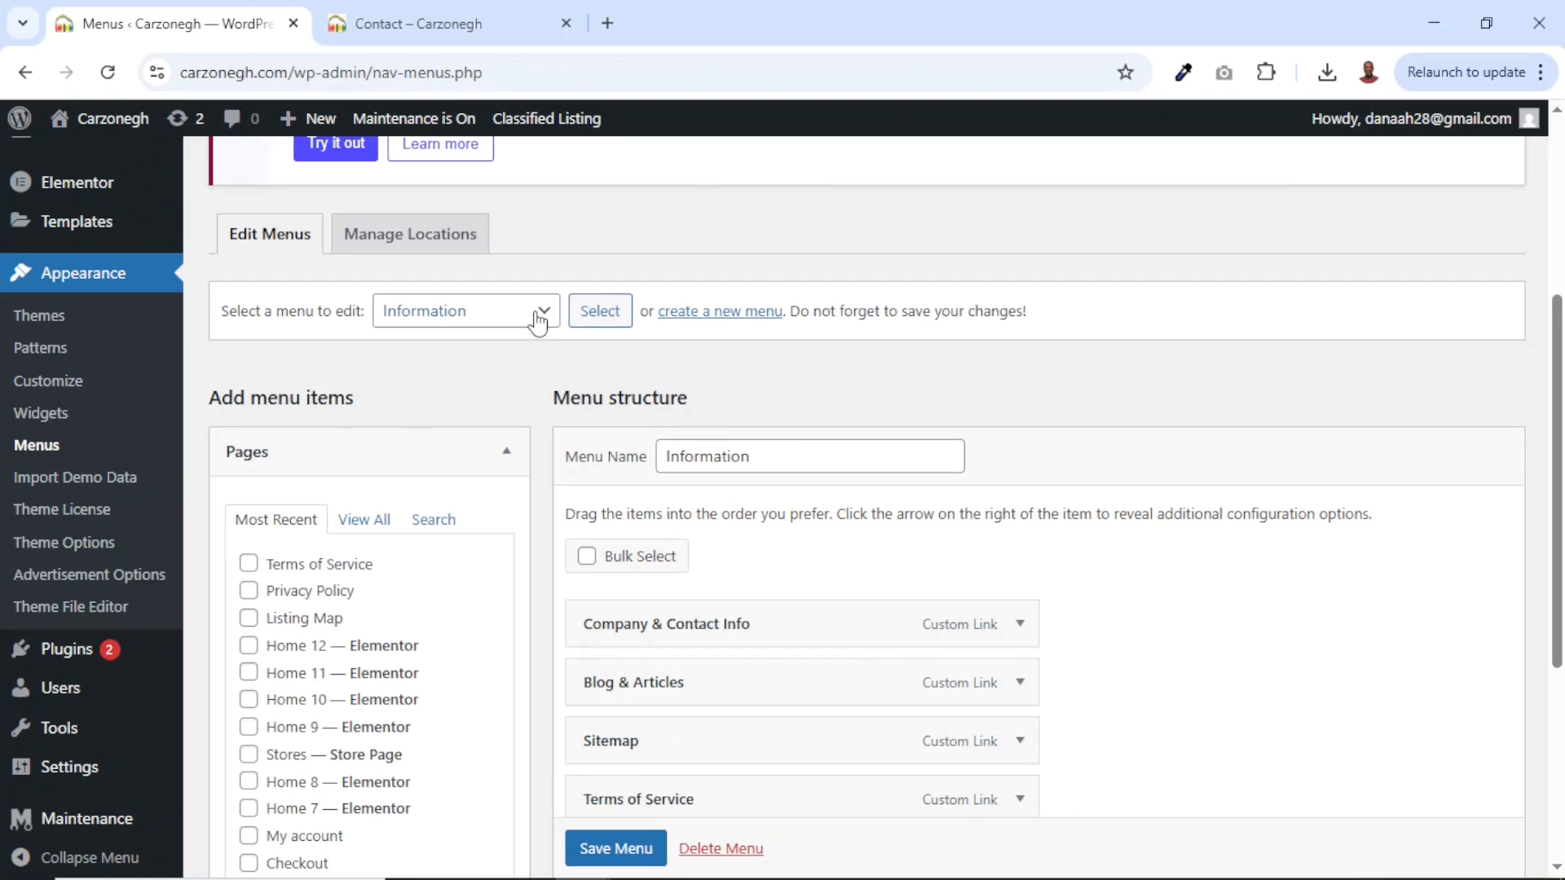
left_click(459, 322)
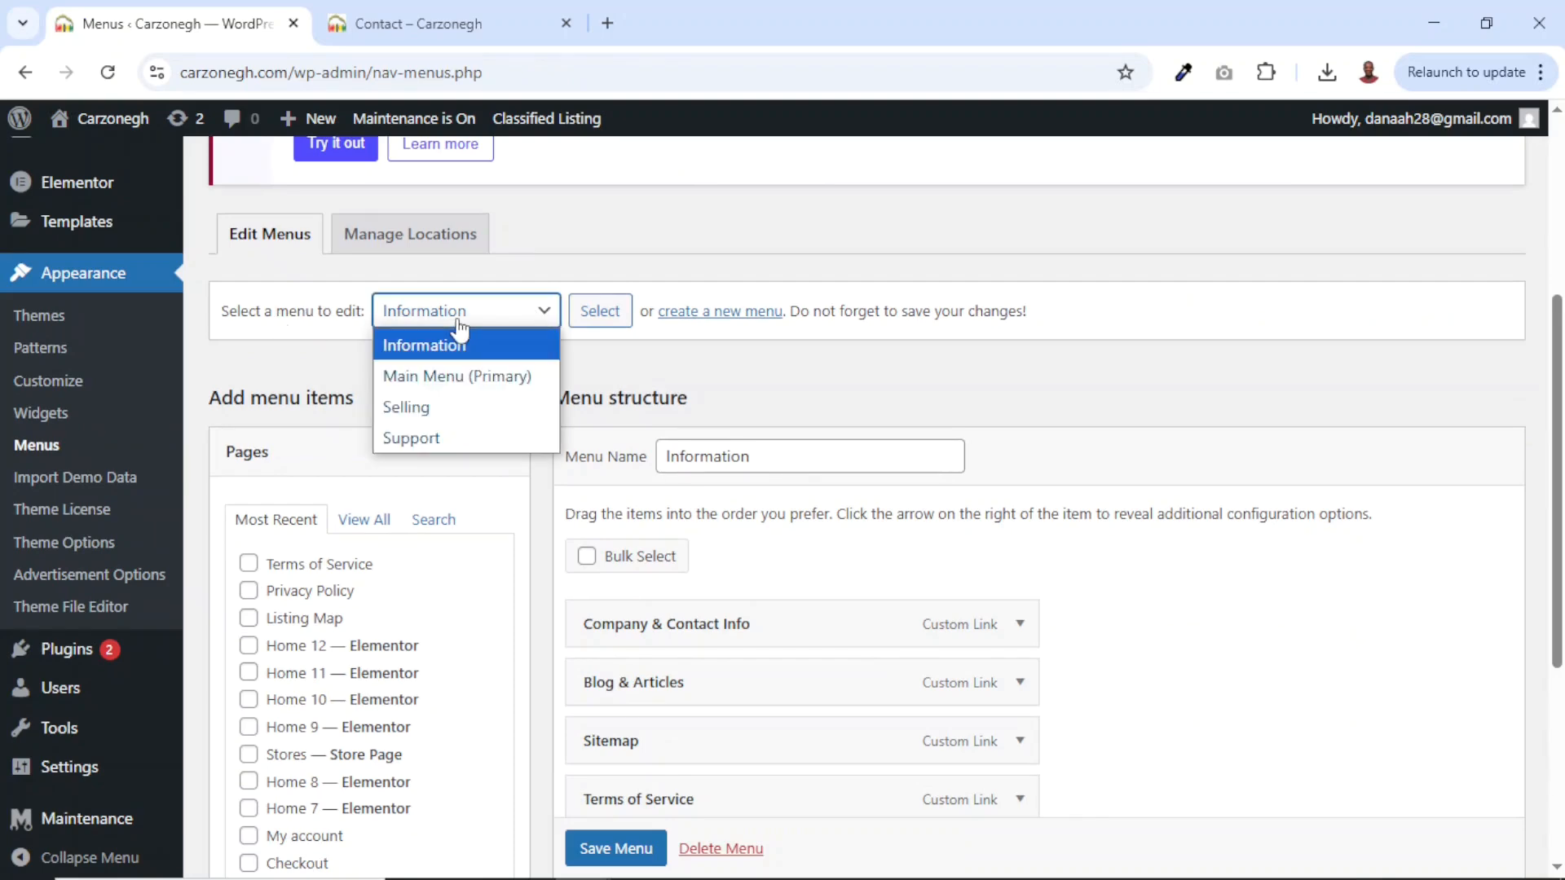
left_click(456, 377)
left_click(595, 316)
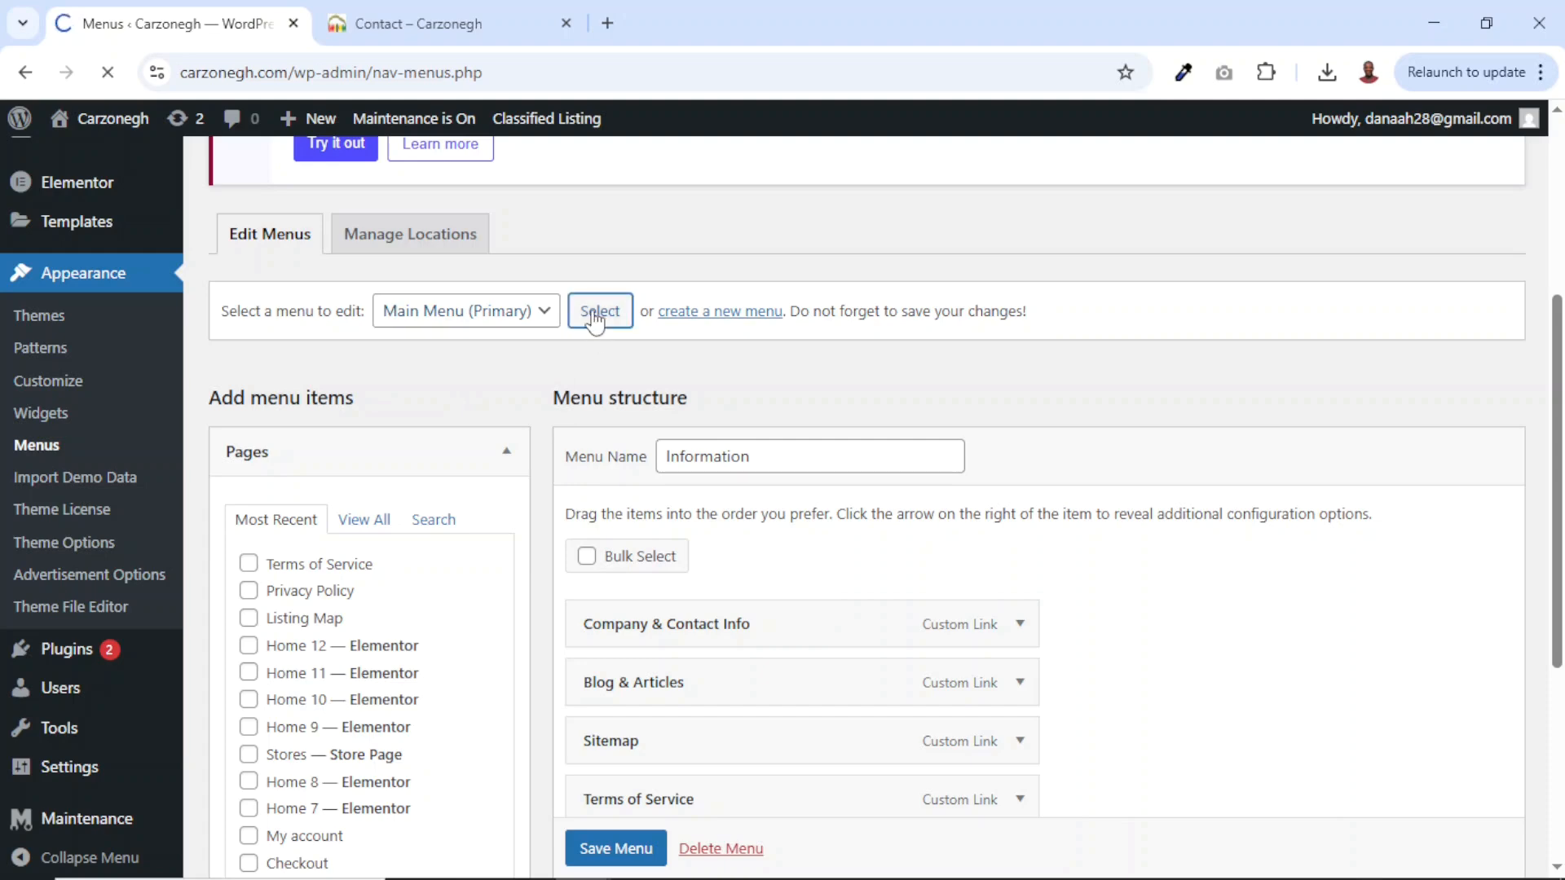
scroll(923, 617, "down", 6)
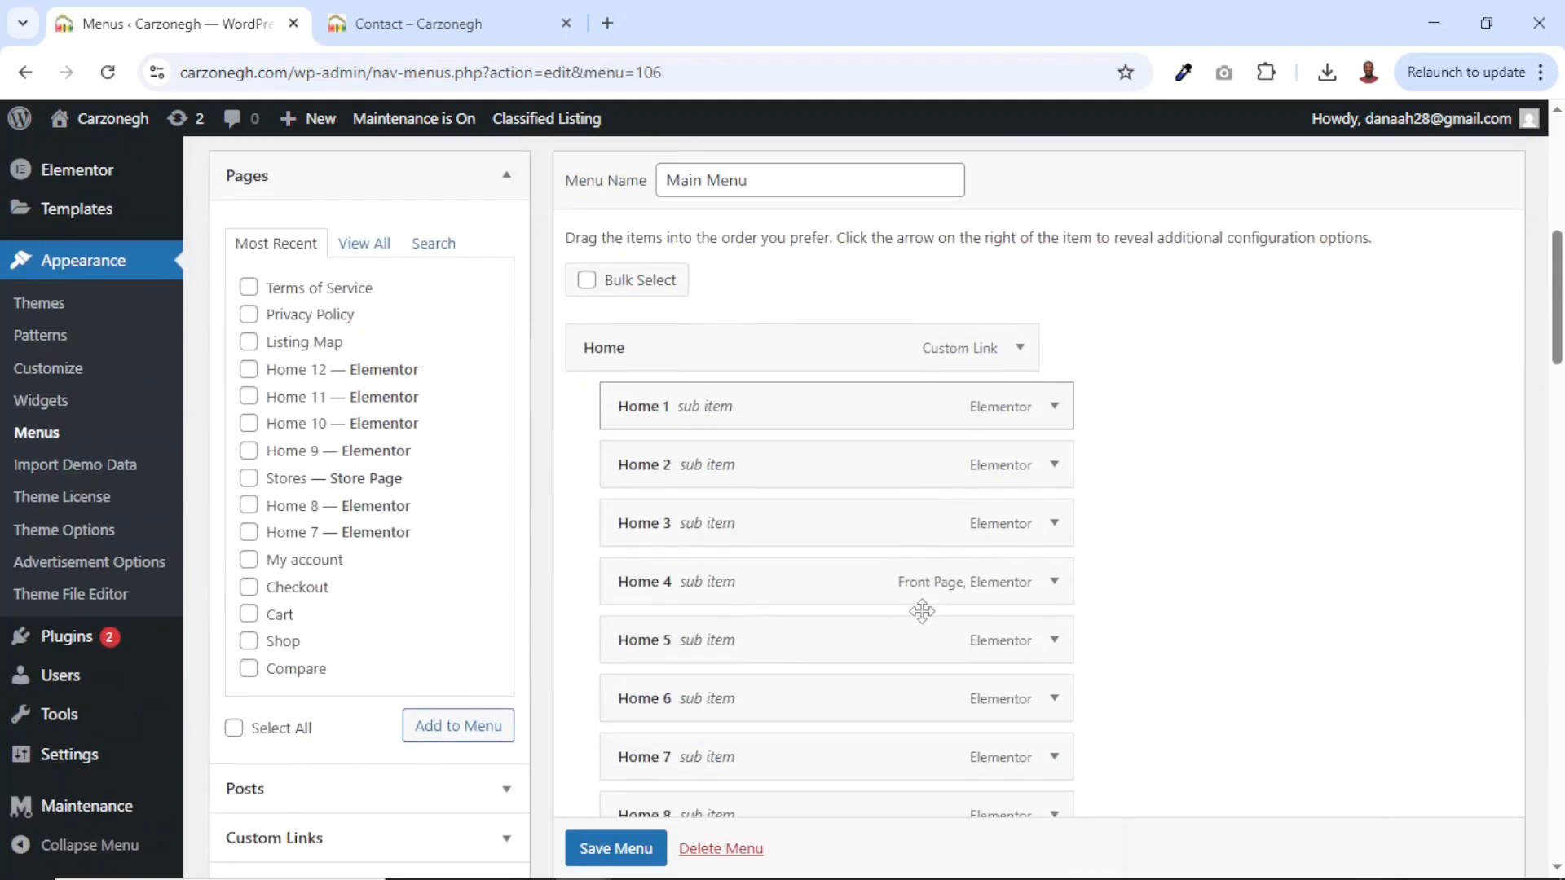
scroll(922, 611, "down", 8)
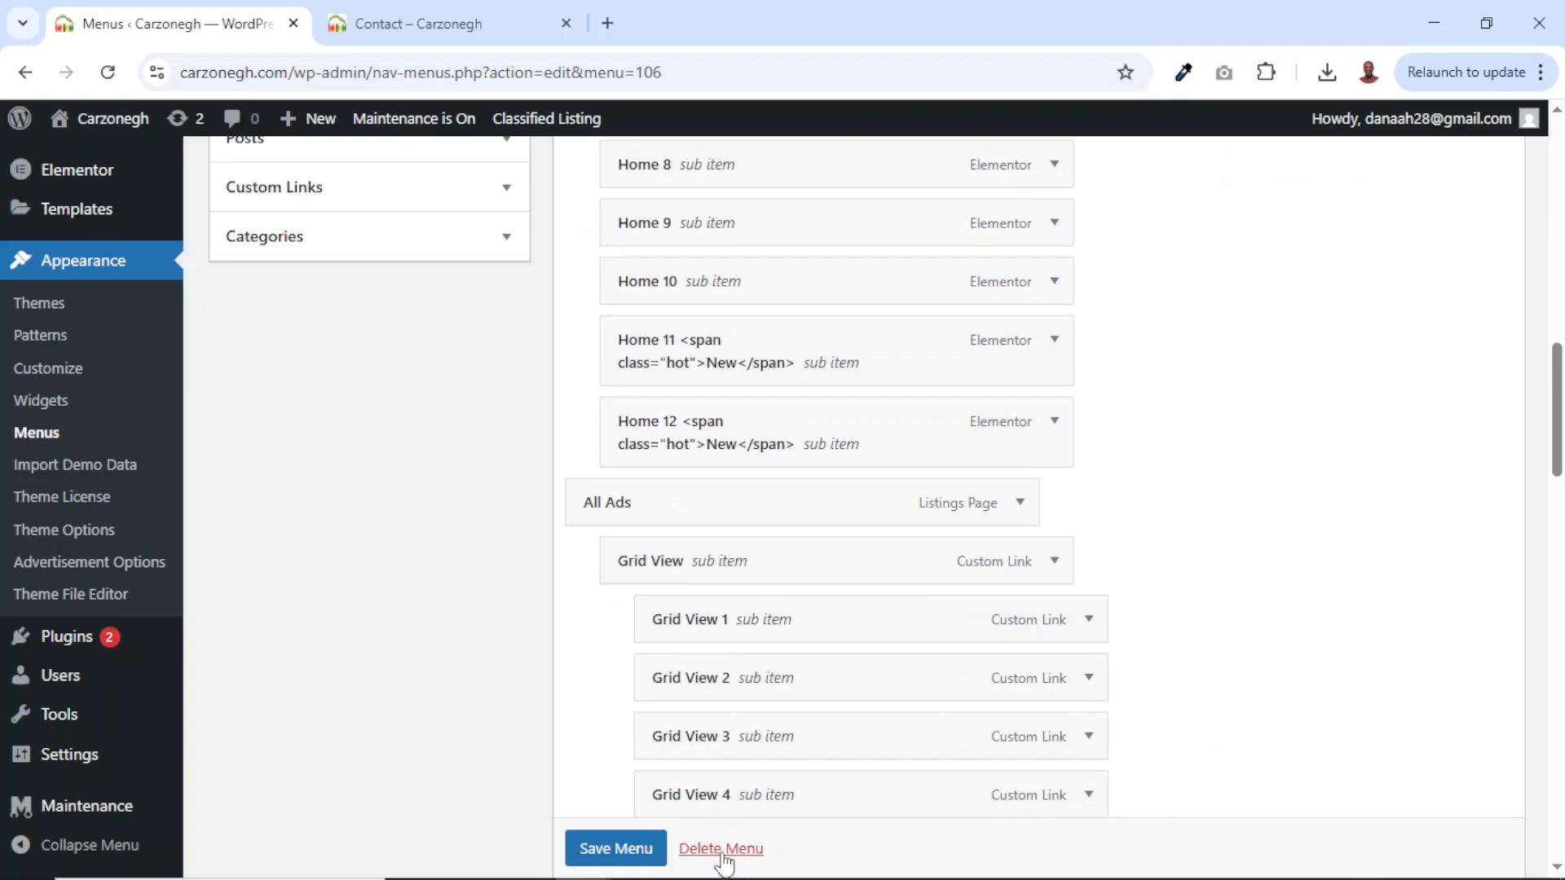
left_click(721, 852)
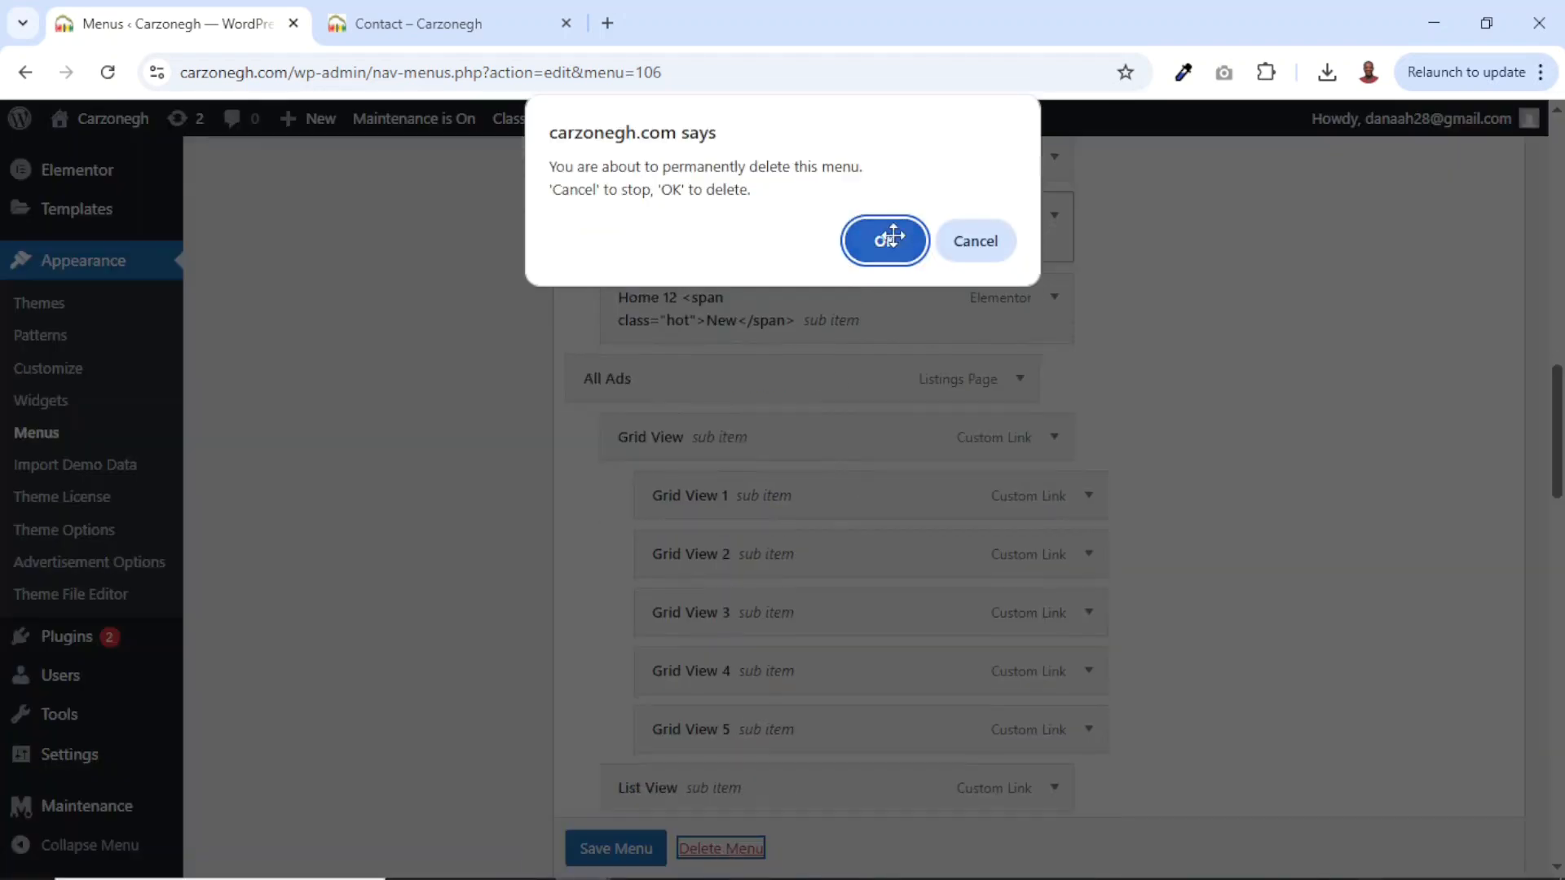
left_click(887, 240)
Reload the live Contact page to confirm its navigation links are gone.
left_click(437, 33)
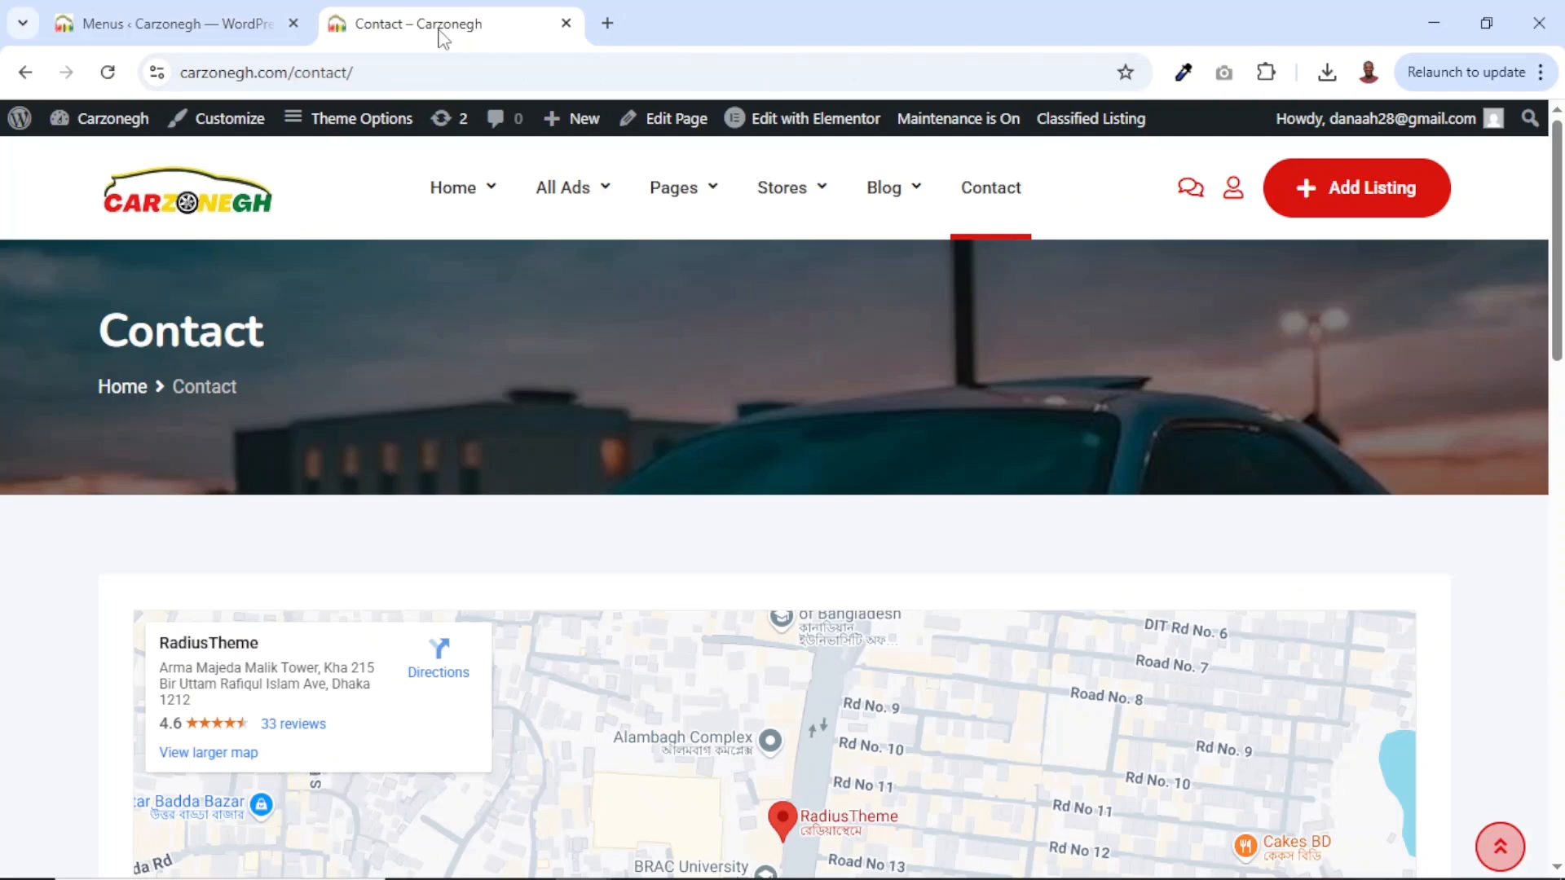
left_click(108, 73)
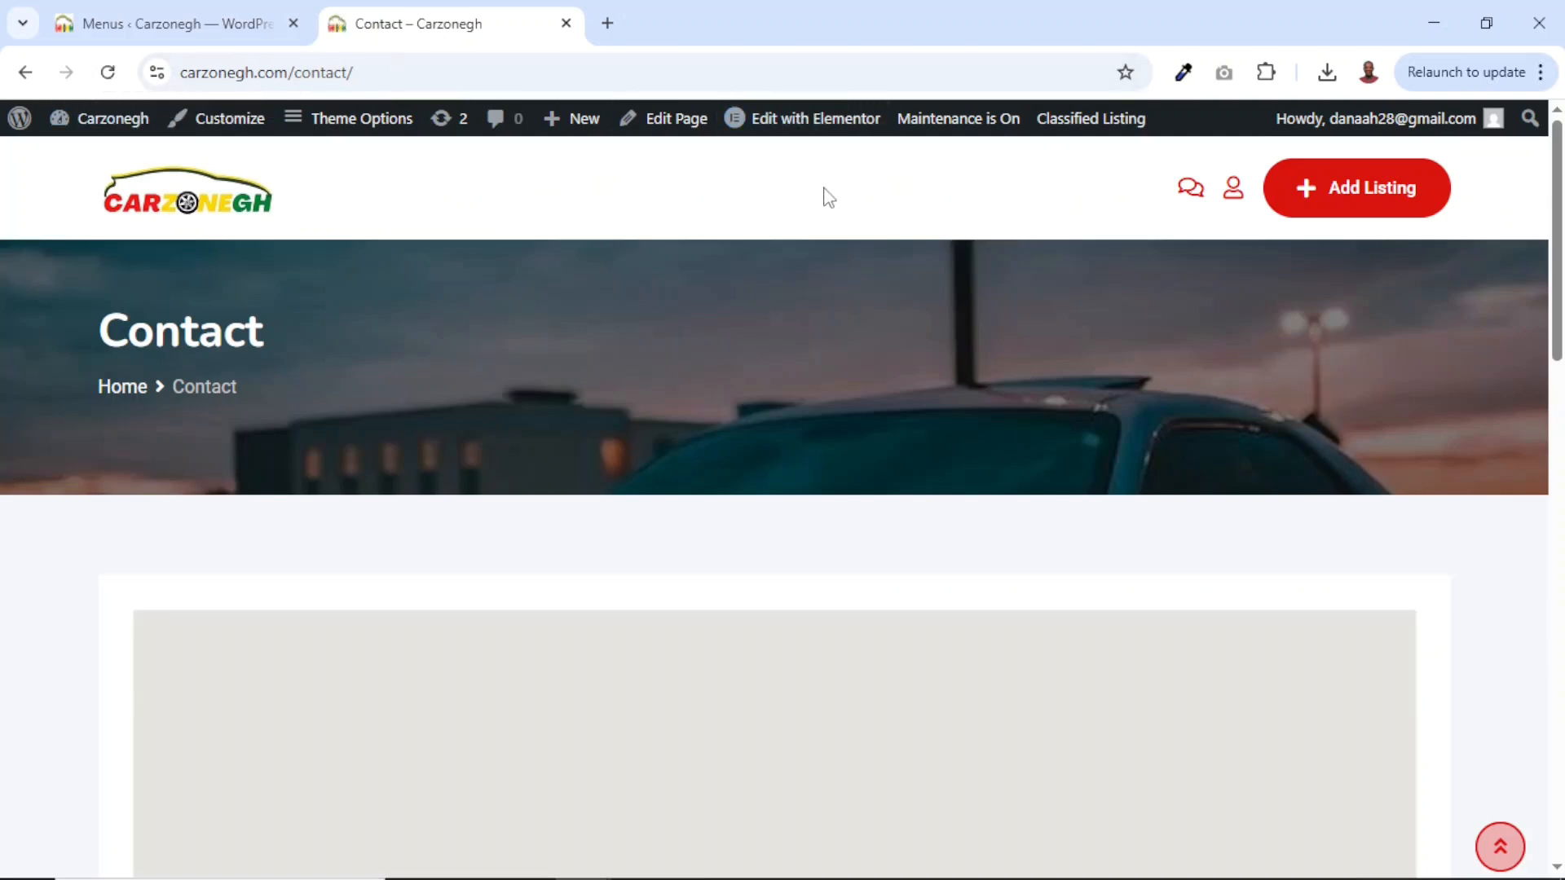
left_click(168, 26)
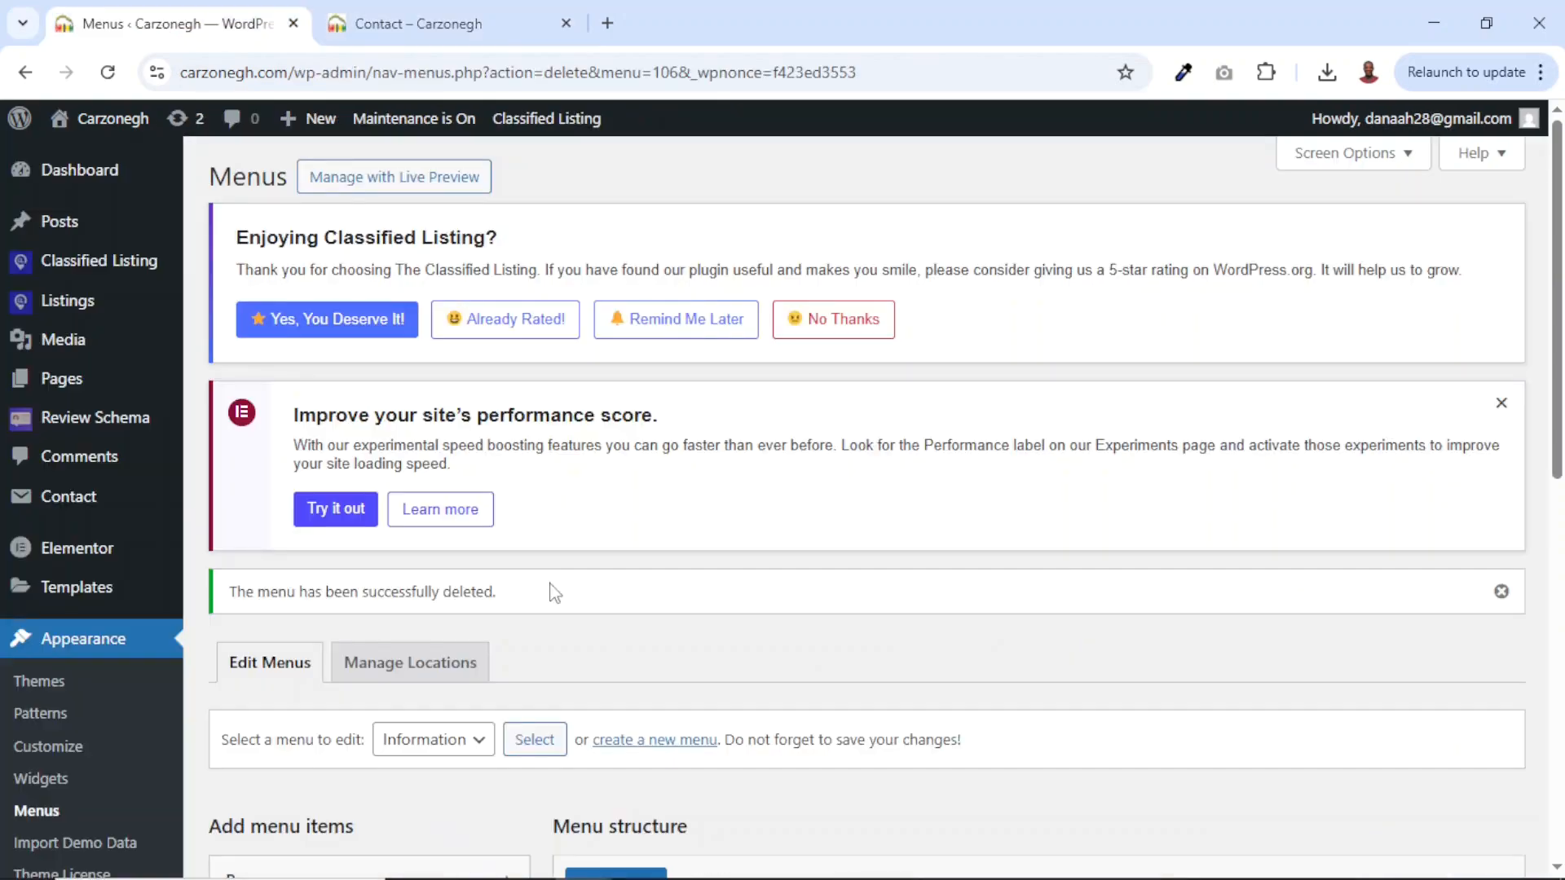
Create a new menu named 'Main Menu'.
scroll(549, 594, "down", 7)
scroll(548, 594, "up", 3)
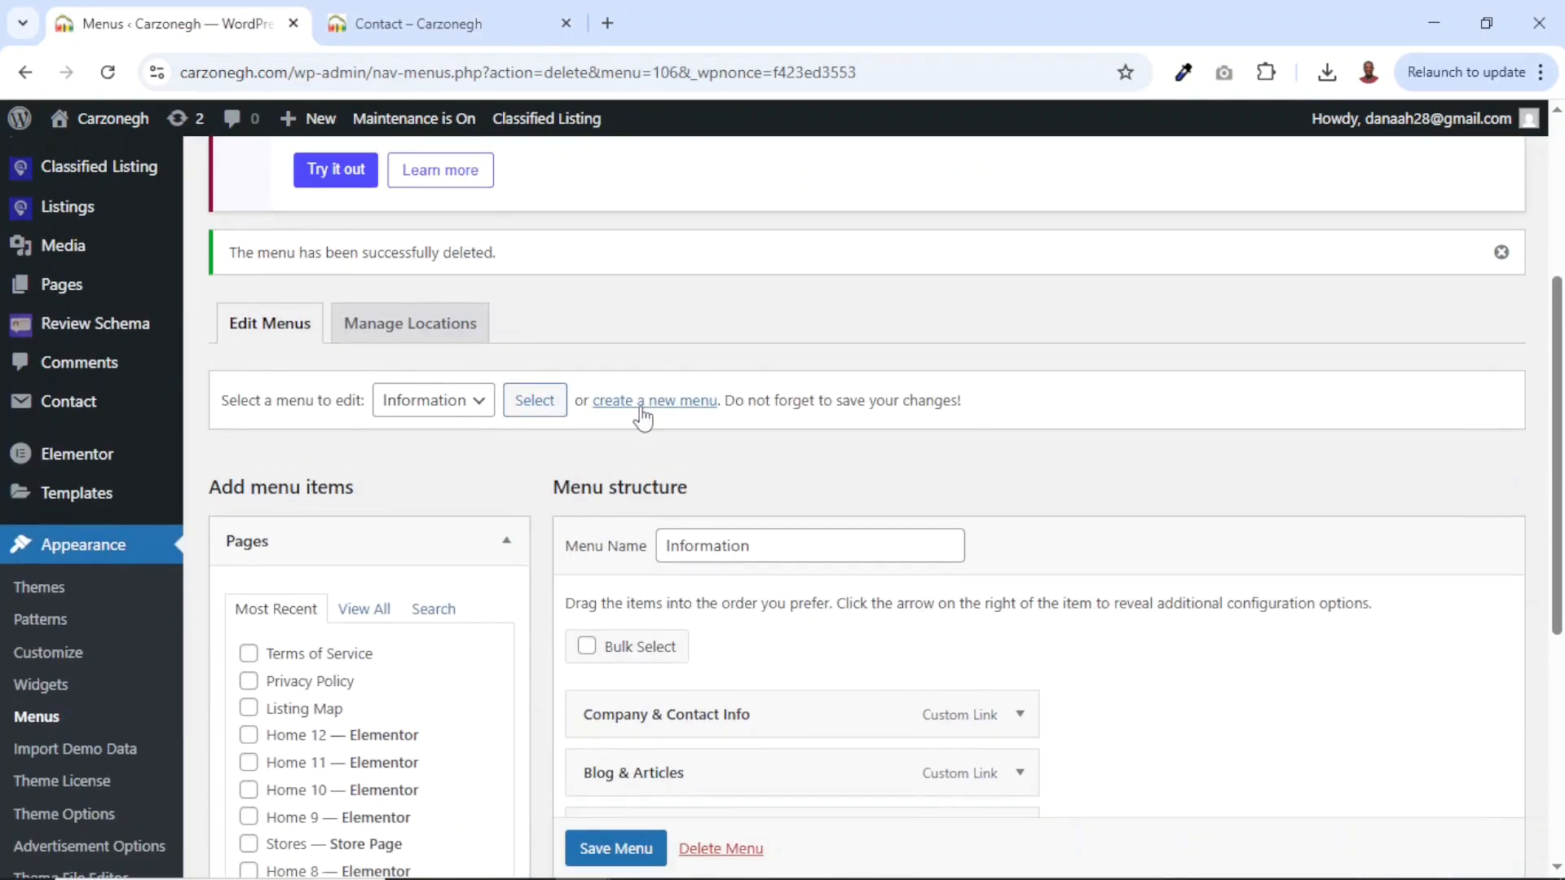
left_click(633, 404)
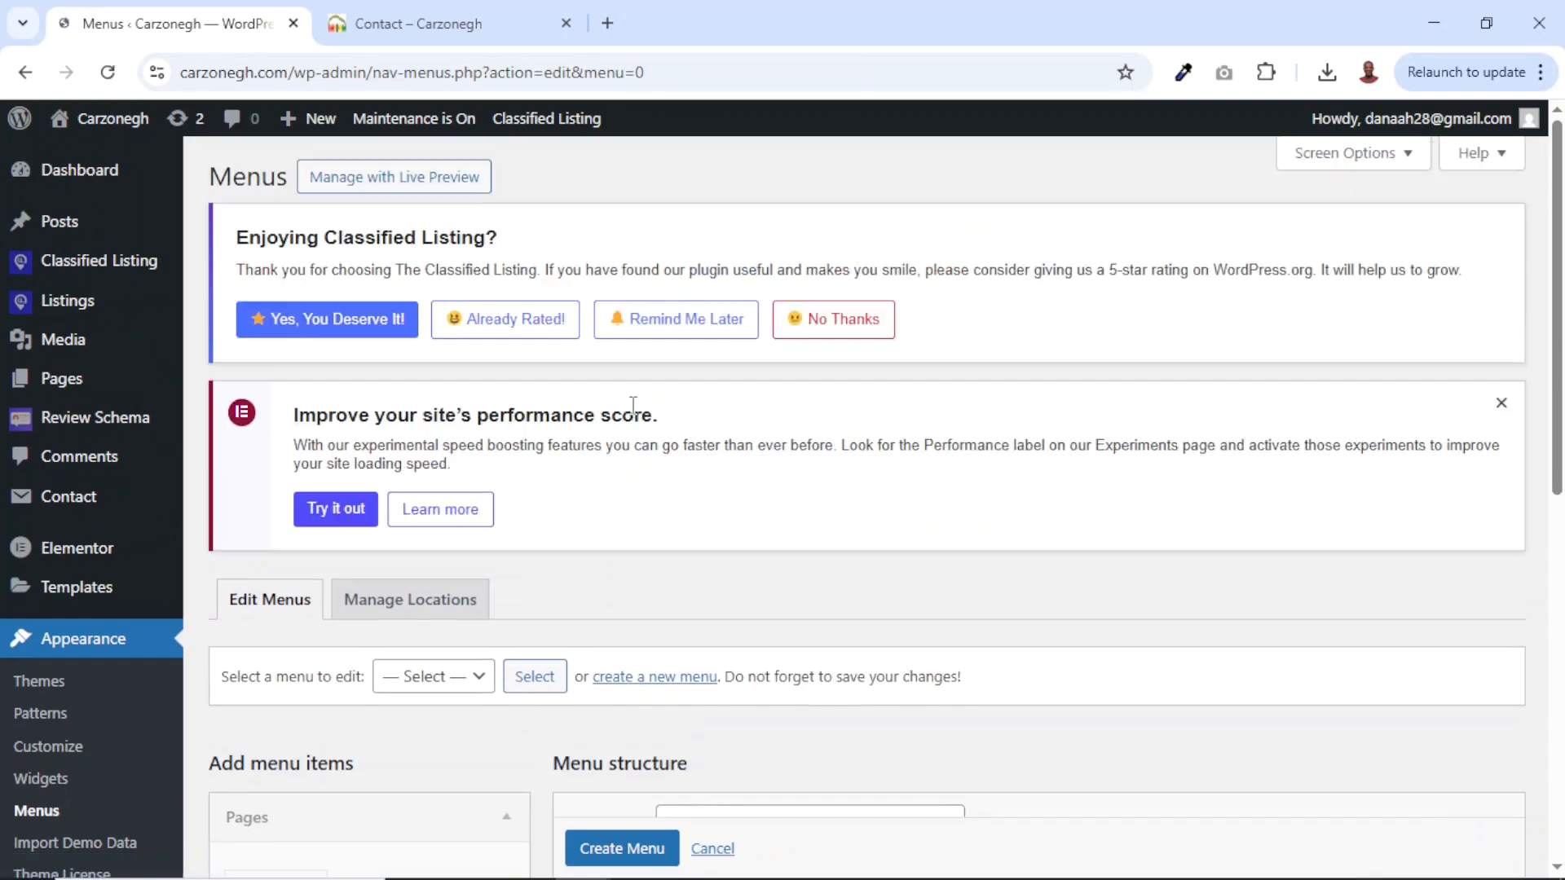
scroll(684, 743, "down", 4)
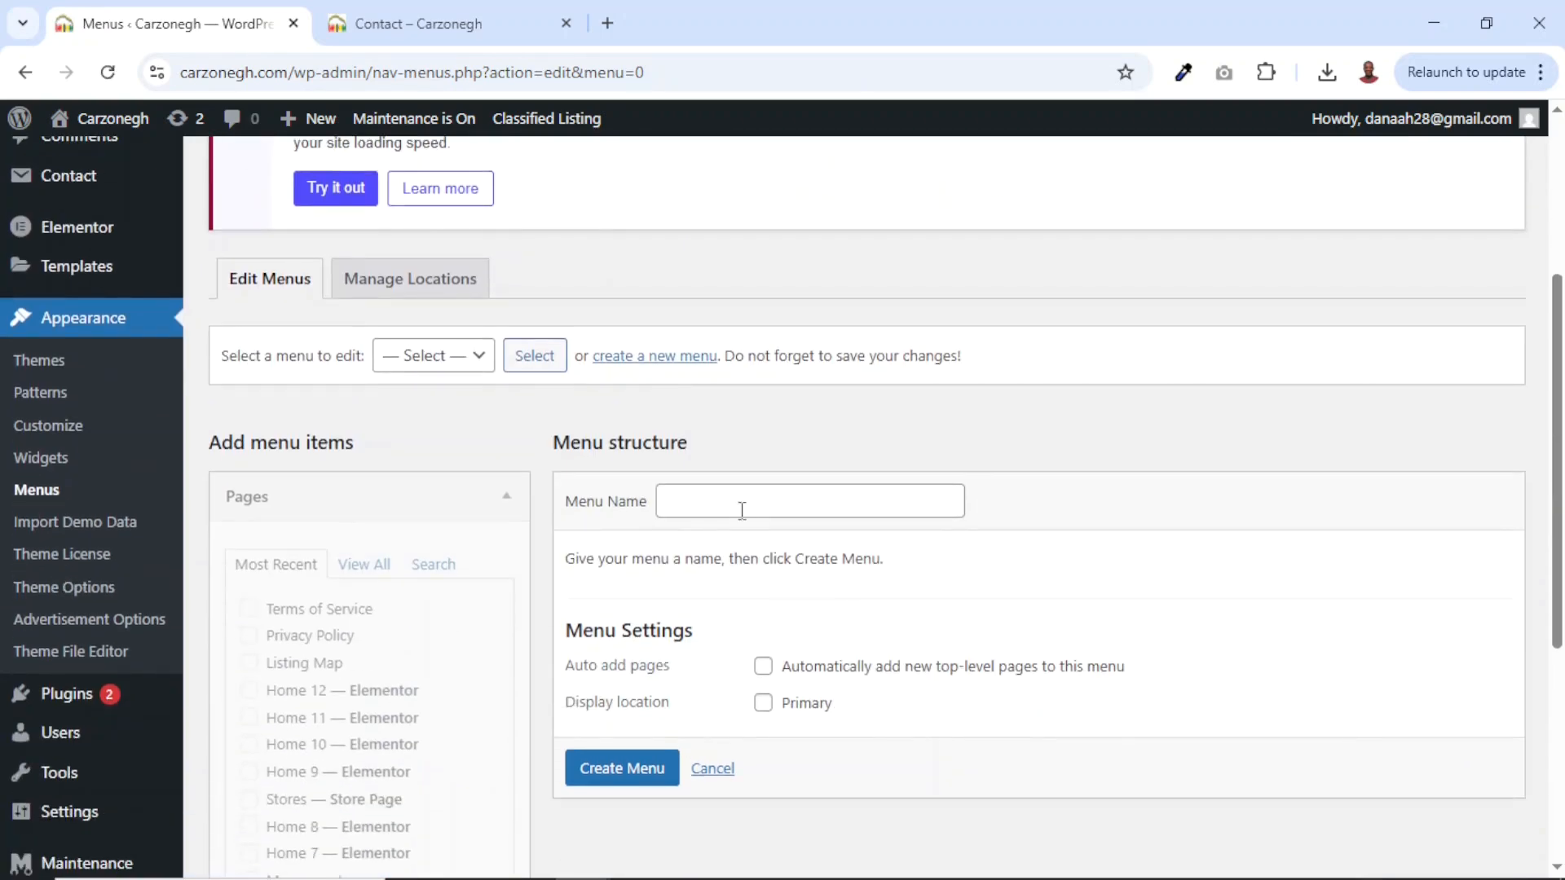
left_click(741, 510)
type("Main Menu")
left_click(624, 781)
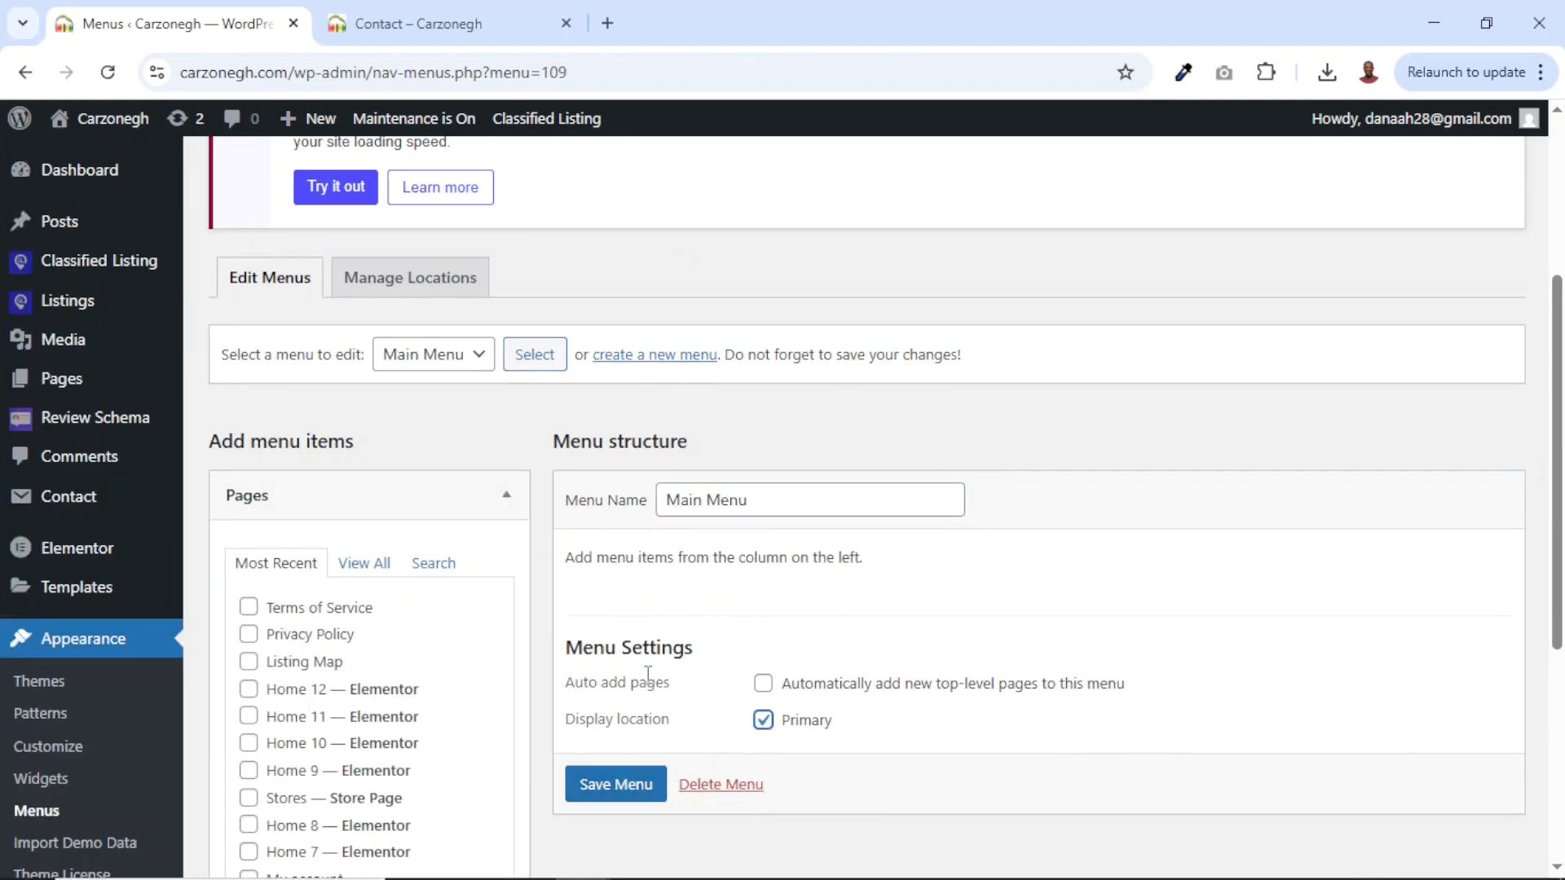
Add the Home 4, All Ads and Contact pages to Main Menu.
scroll(691, 693, "down", 4)
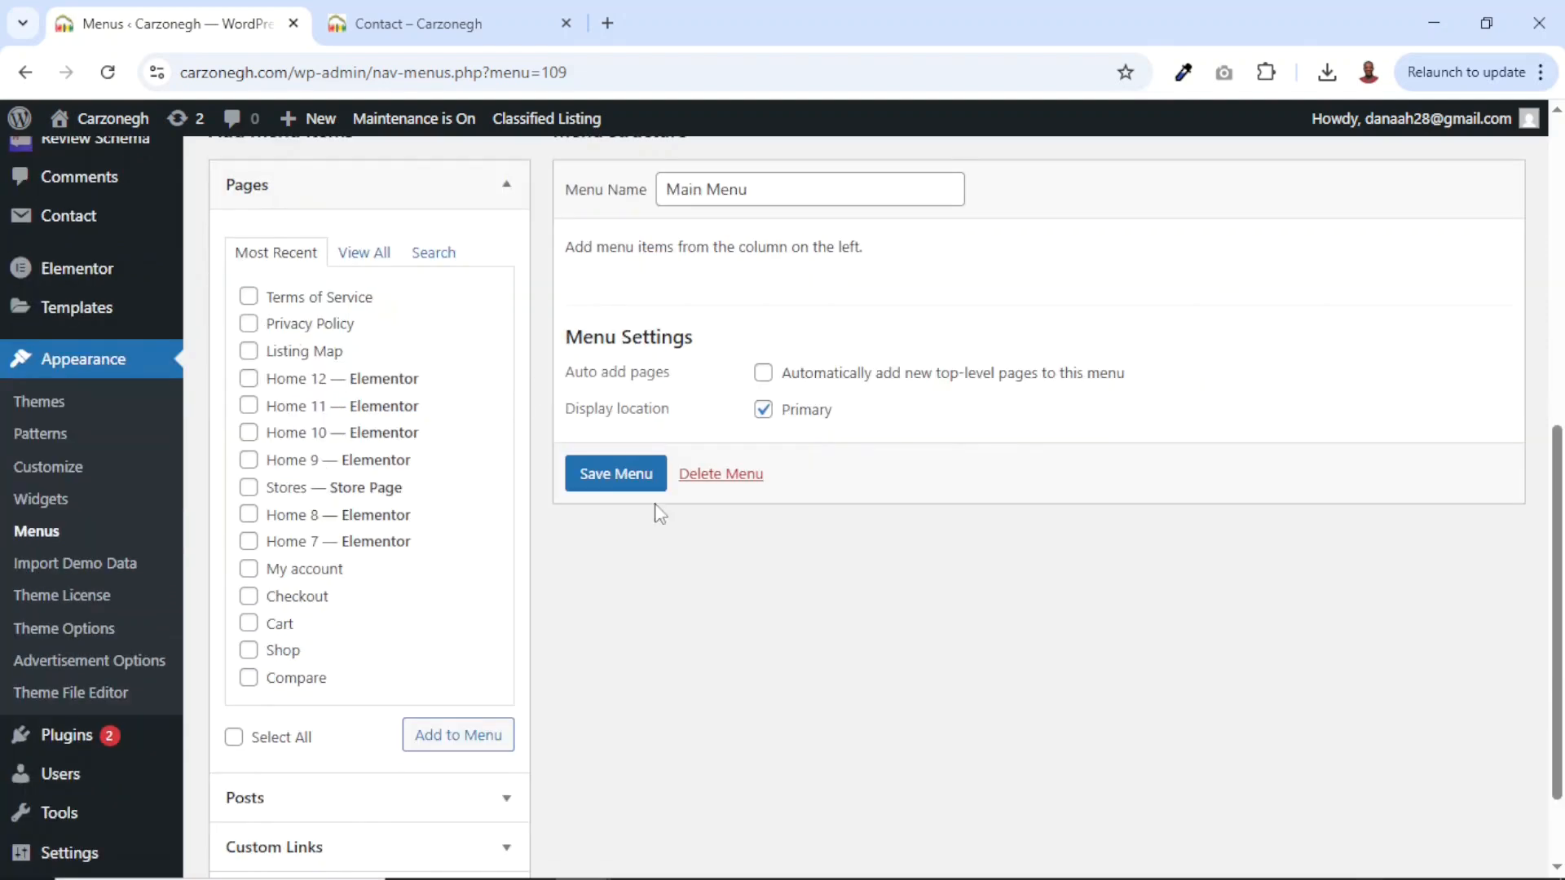
left_click(249, 489)
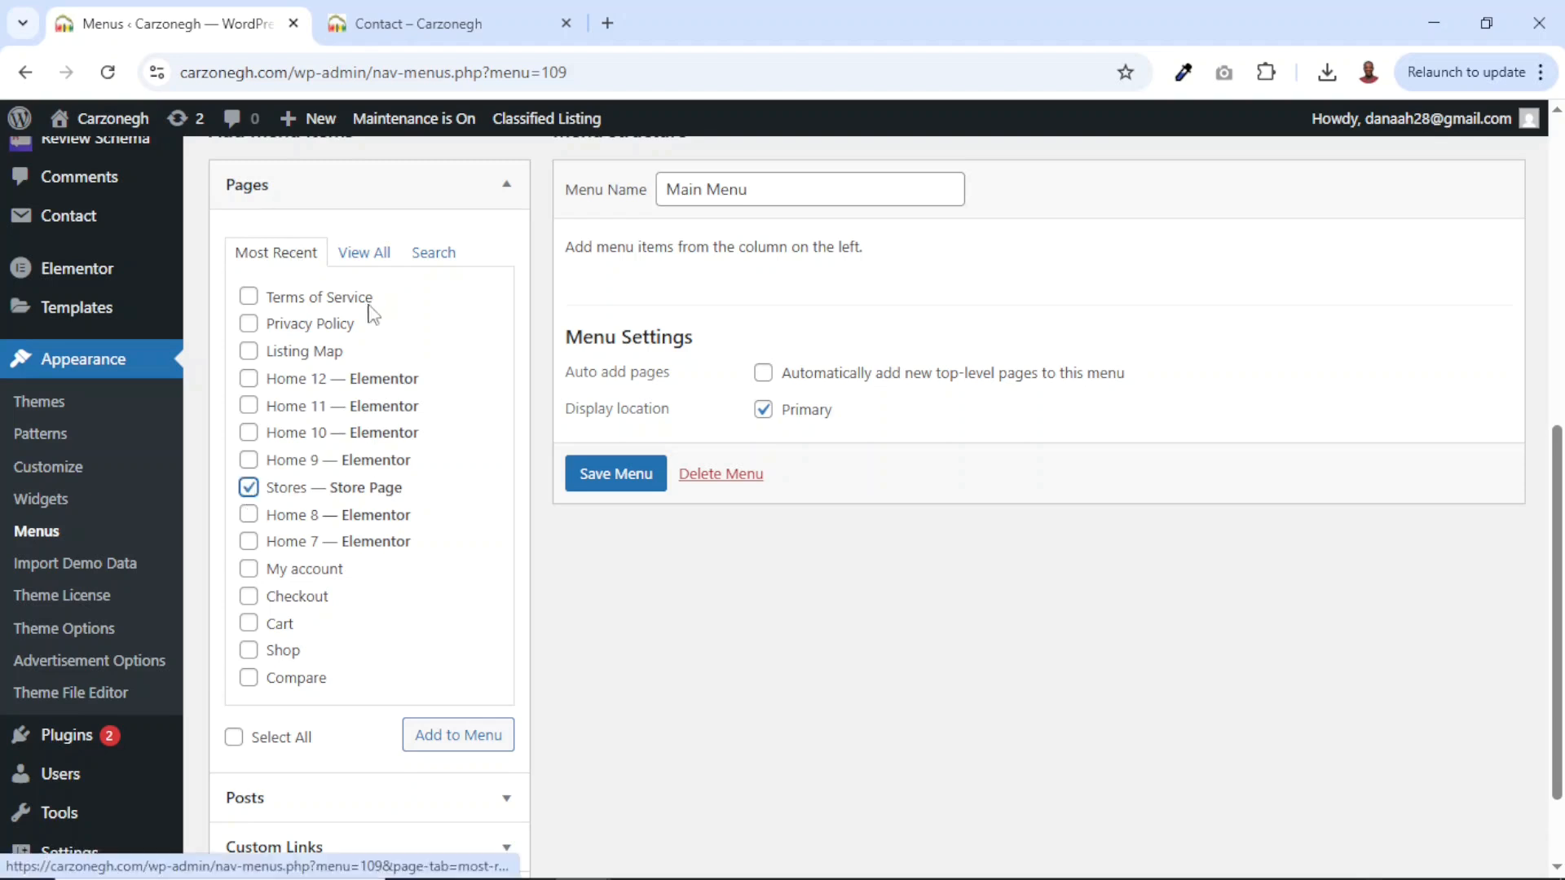
left_click(368, 259)
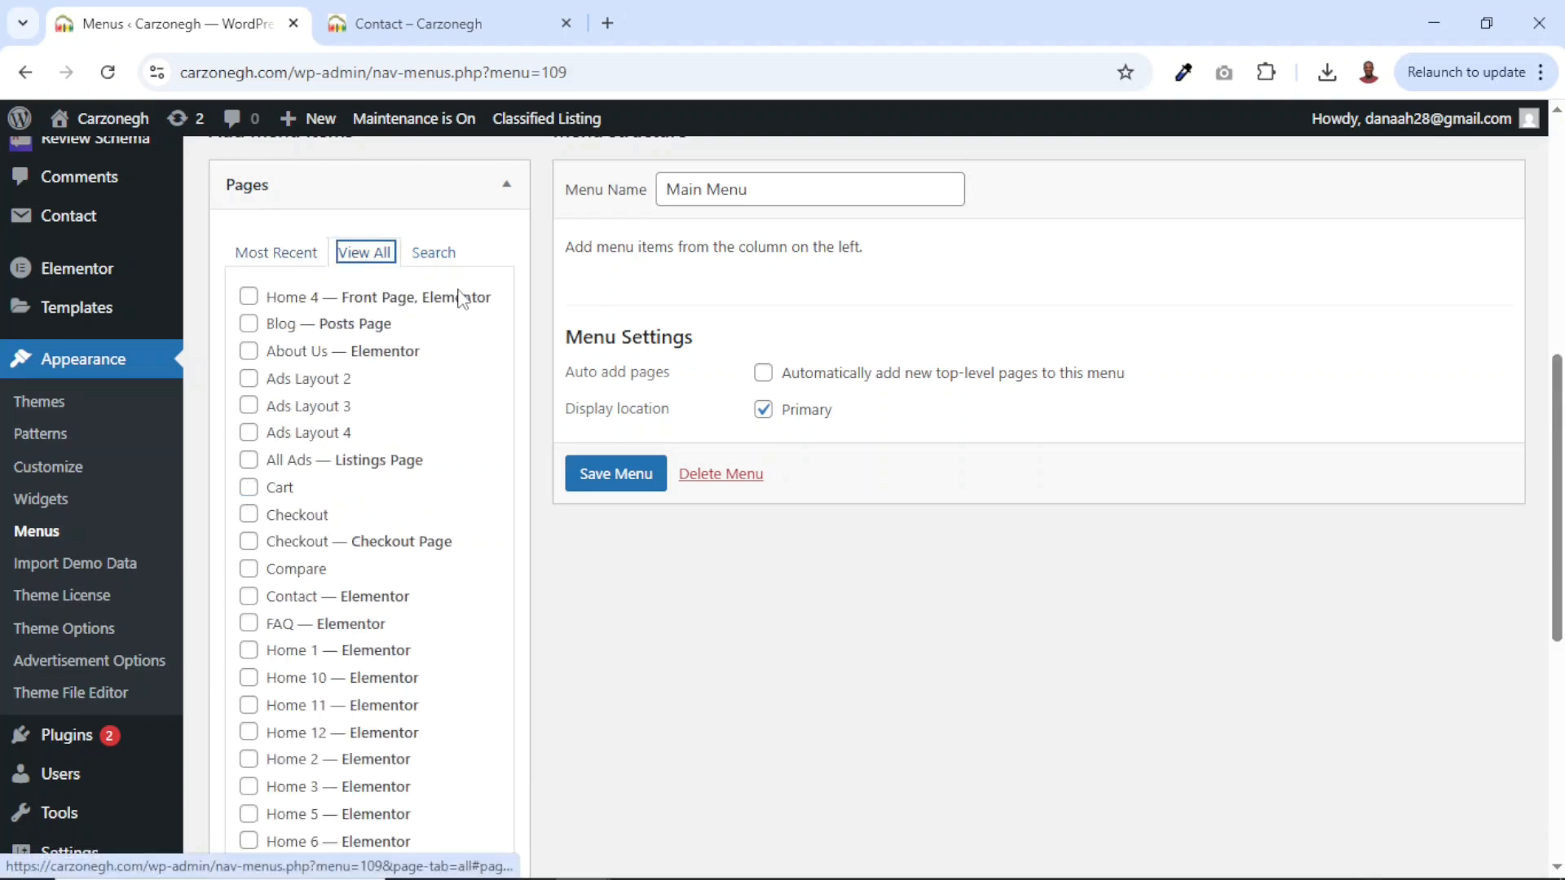
left_click(249, 298)
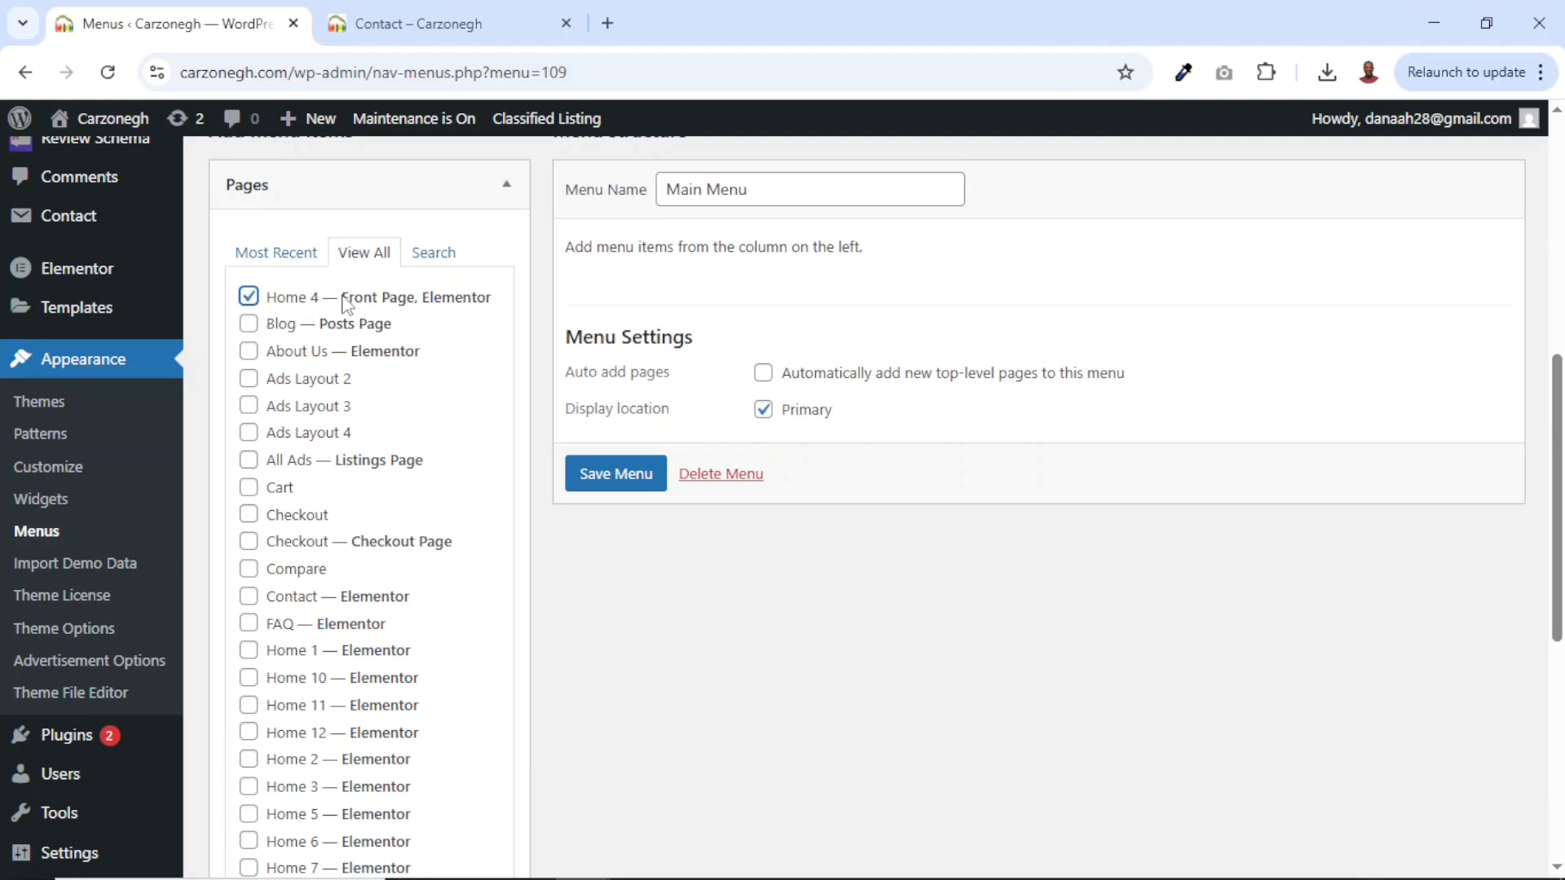
left_click_drag(350, 303, 483, 303)
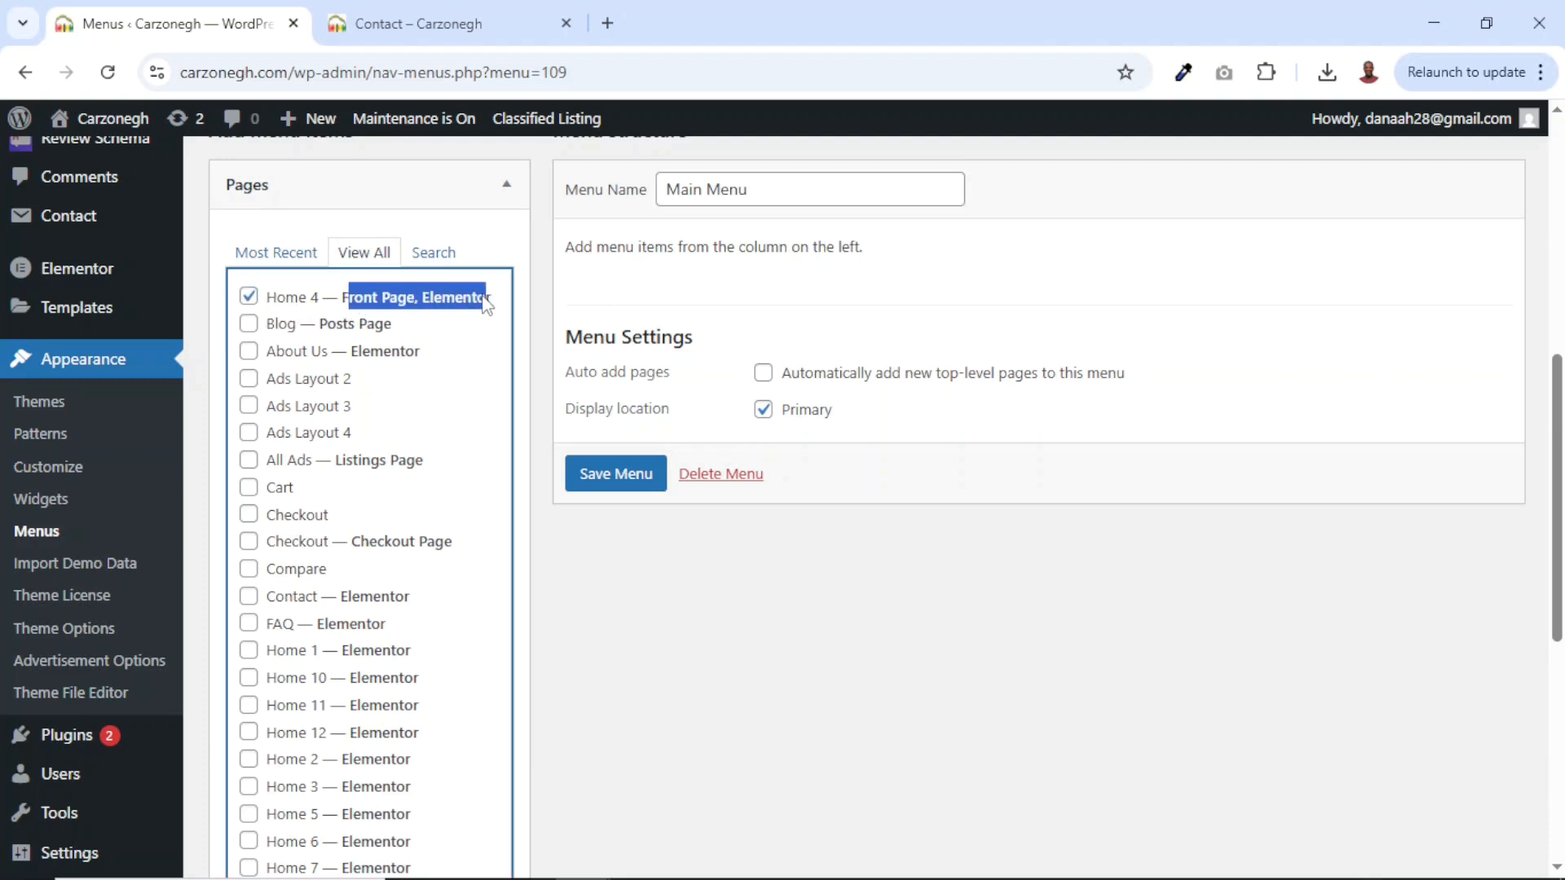
left_click(244, 464)
scroll(391, 533, "down", 4)
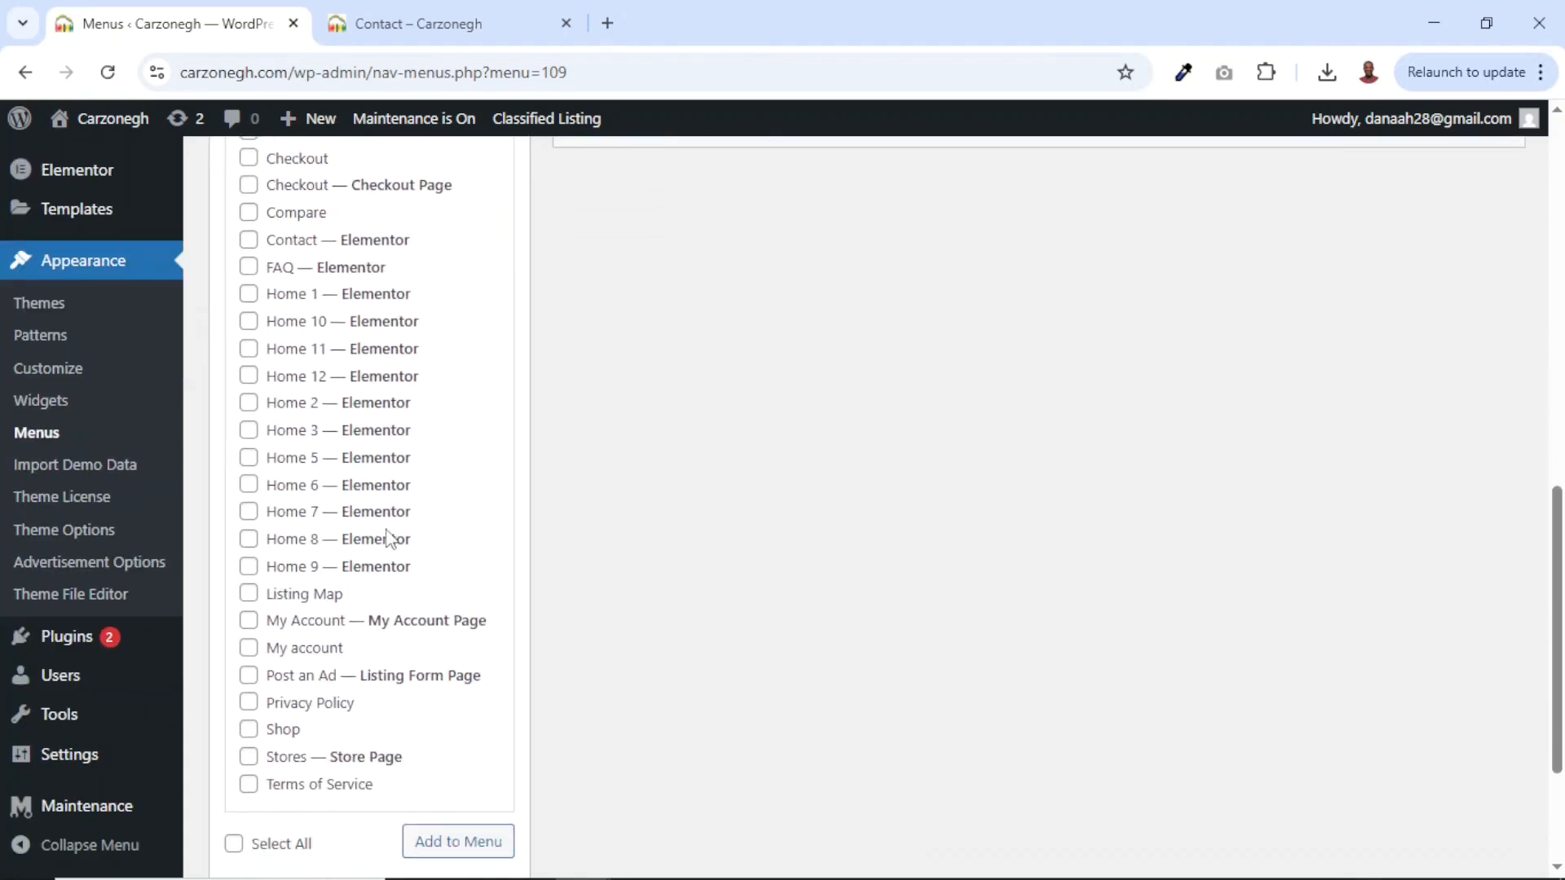
scroll(392, 538, "up", 1)
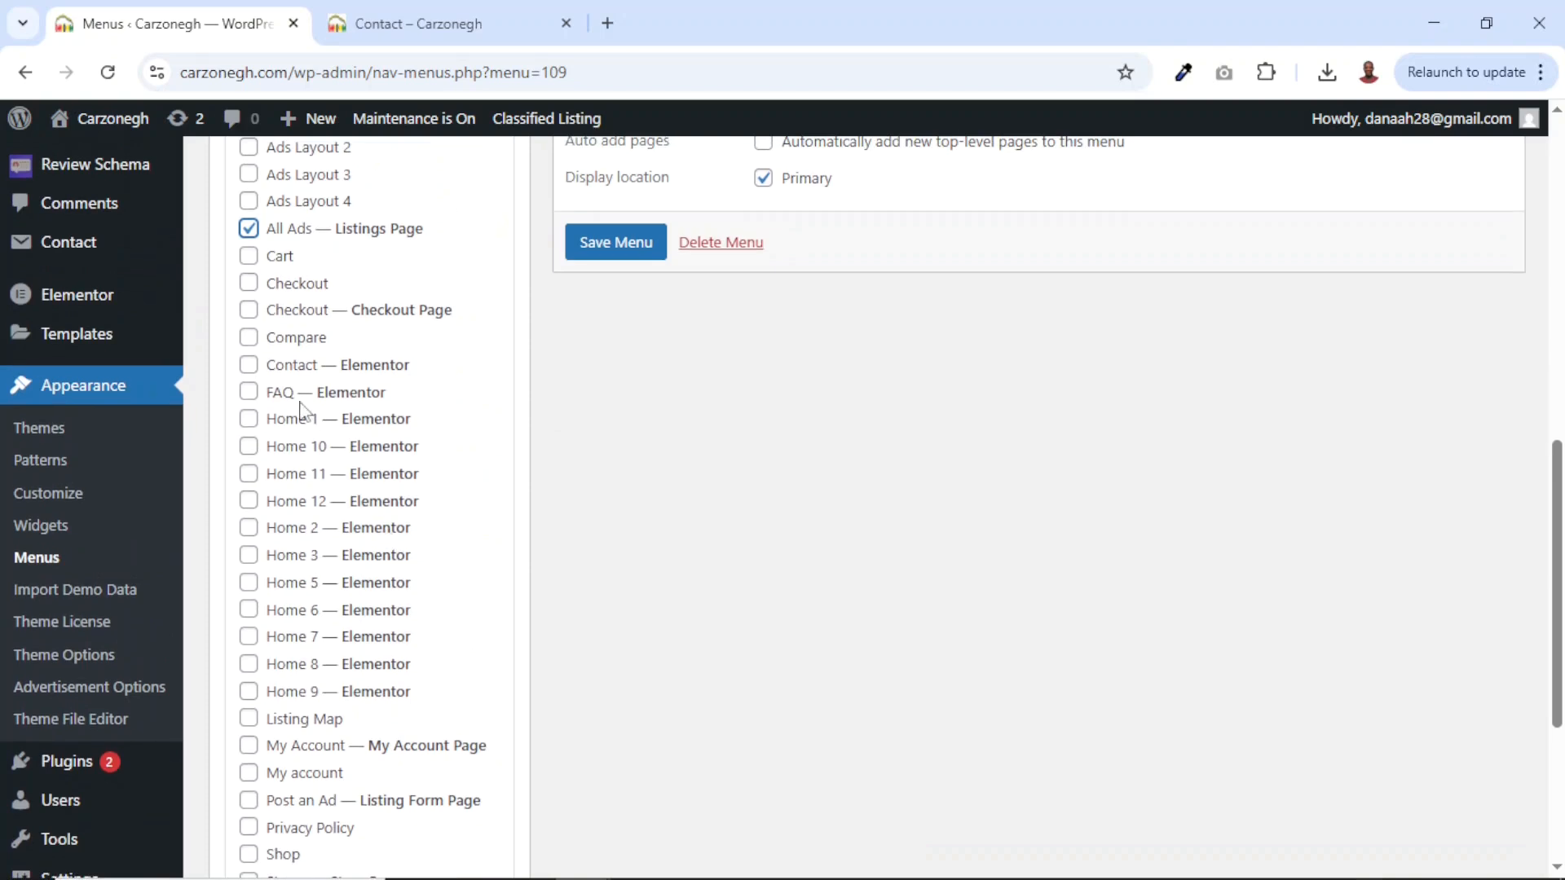
left_click(249, 367)
scroll(575, 668, "down", 4)
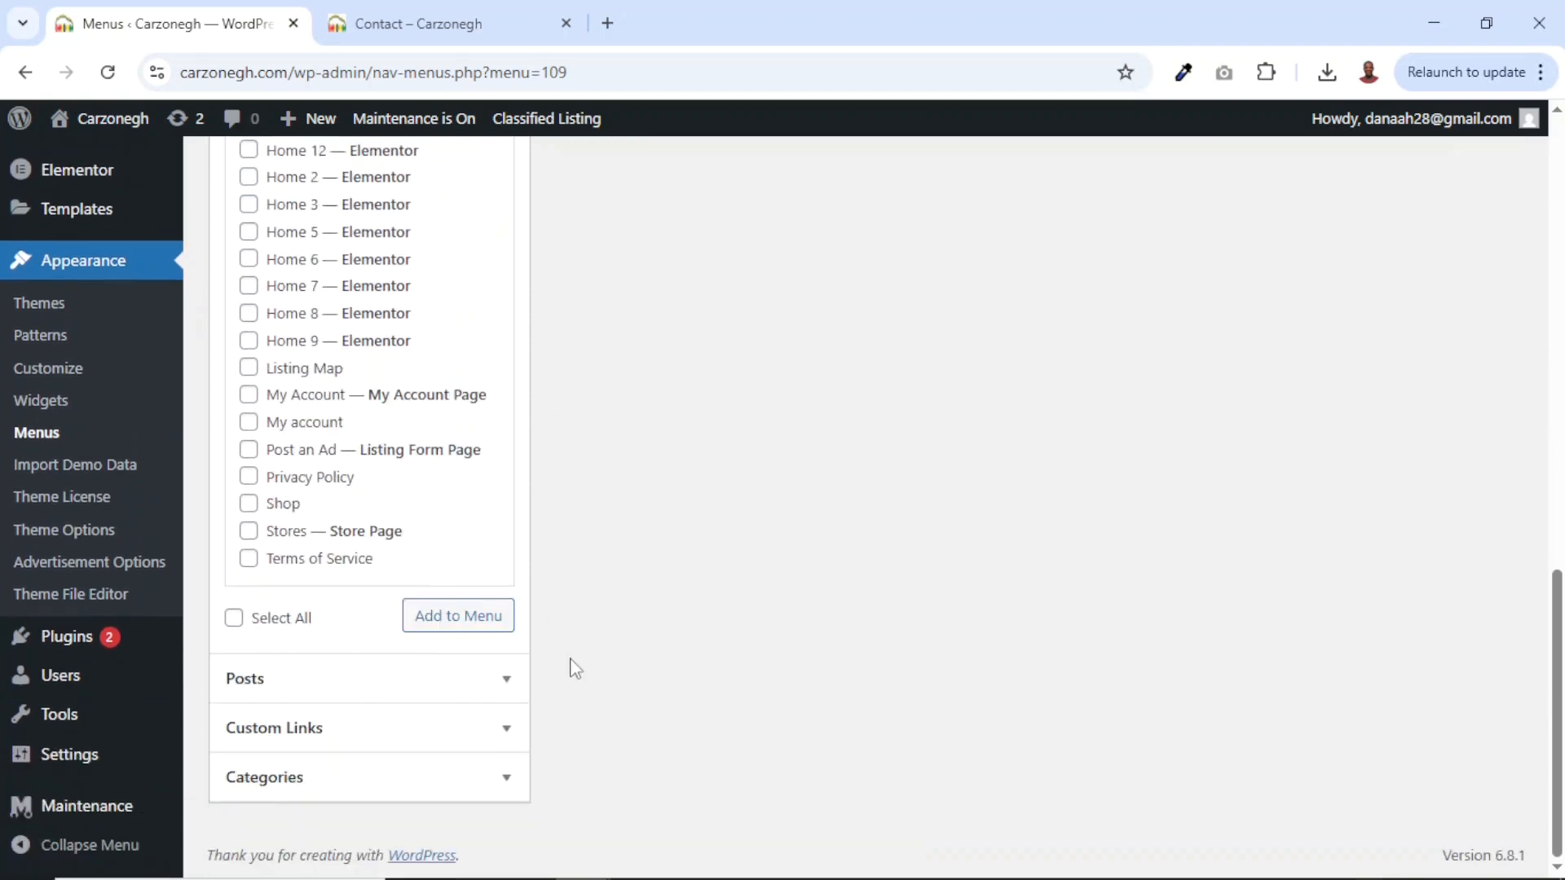
left_click(457, 630)
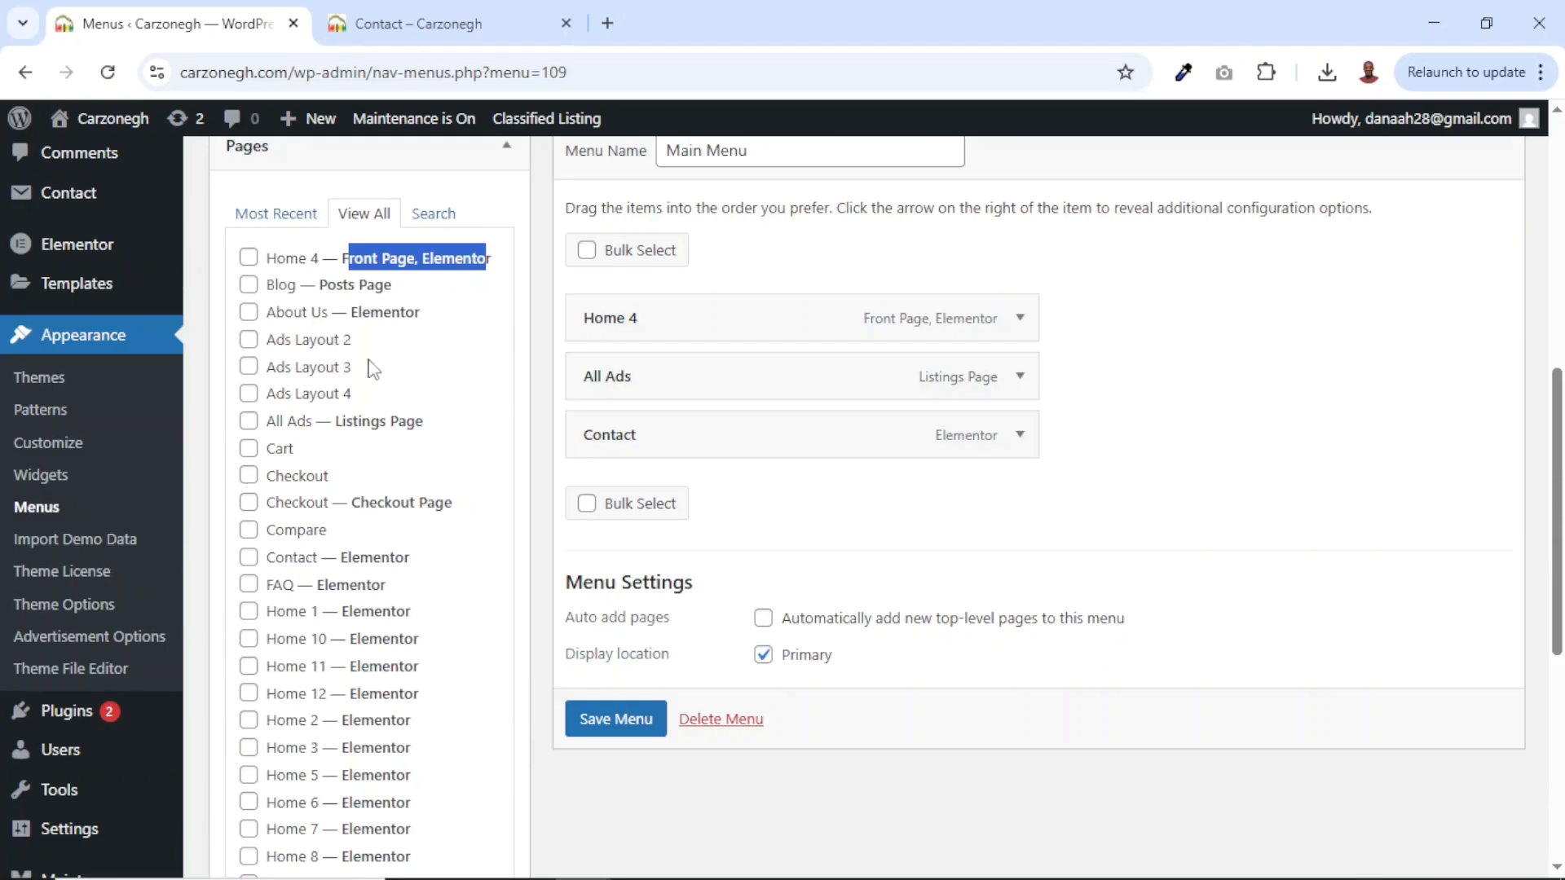
Add the Stores page from Most Recent and move Contact to the end, after Stores.
left_click(276, 213)
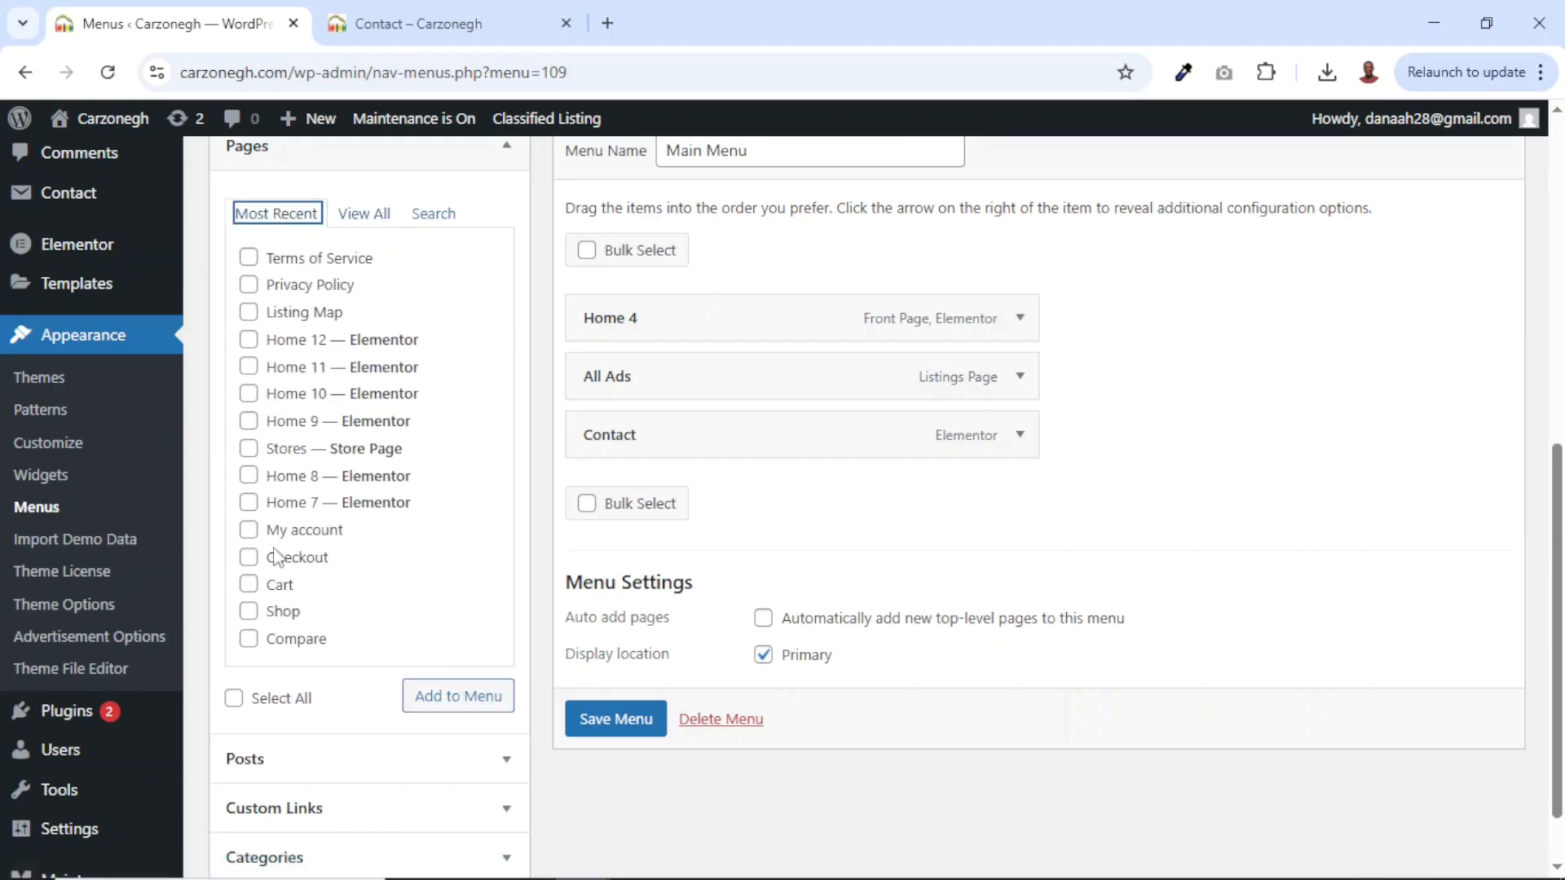
left_click(250, 448)
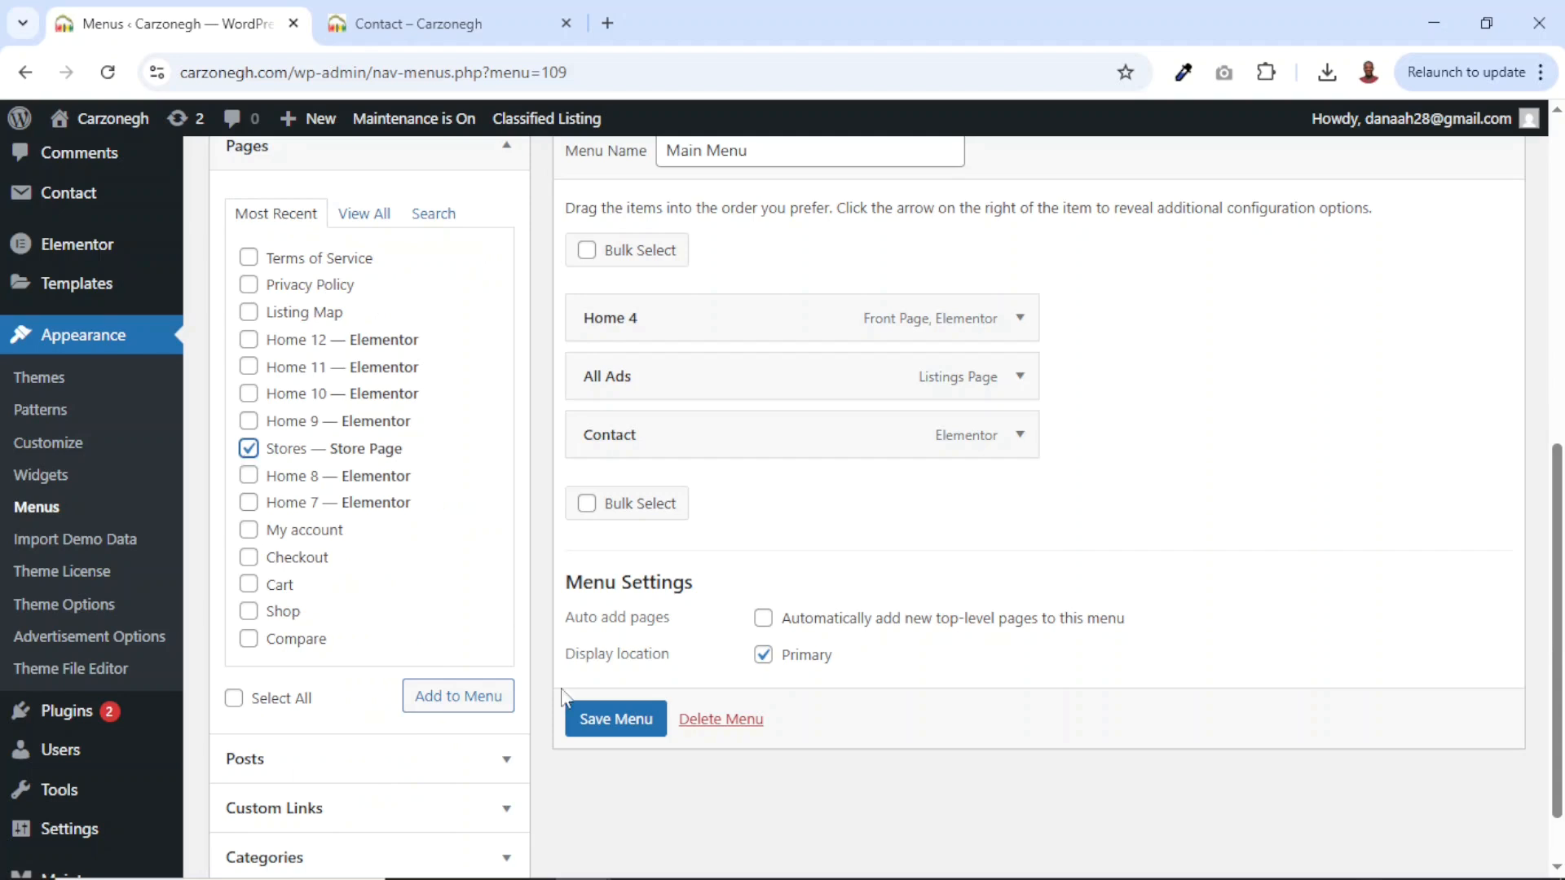
left_click(486, 705)
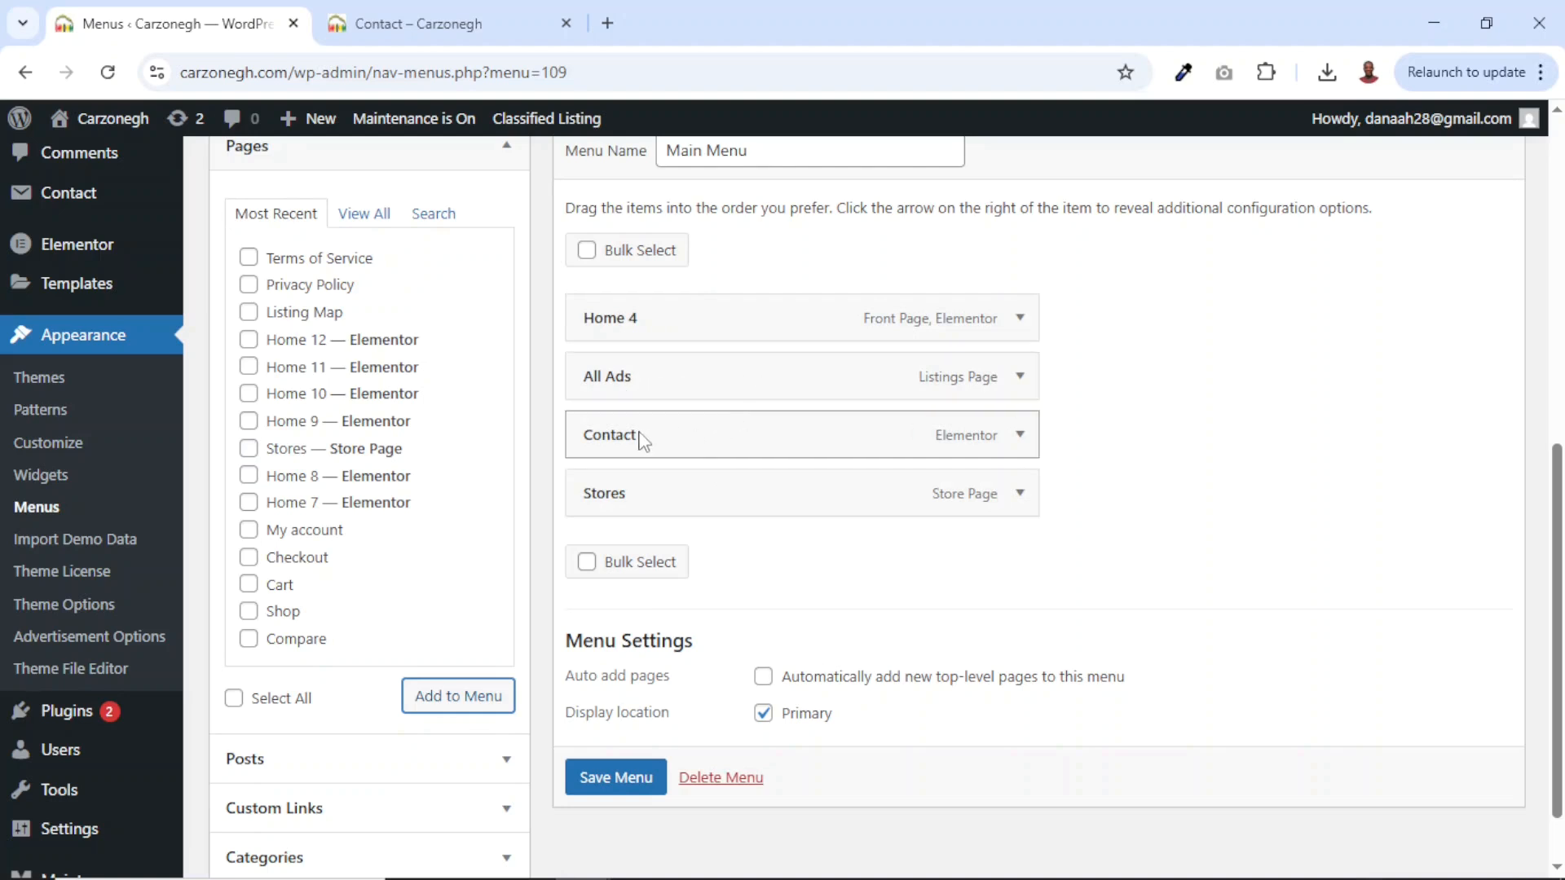
left_click_drag(638, 441, 622, 501)
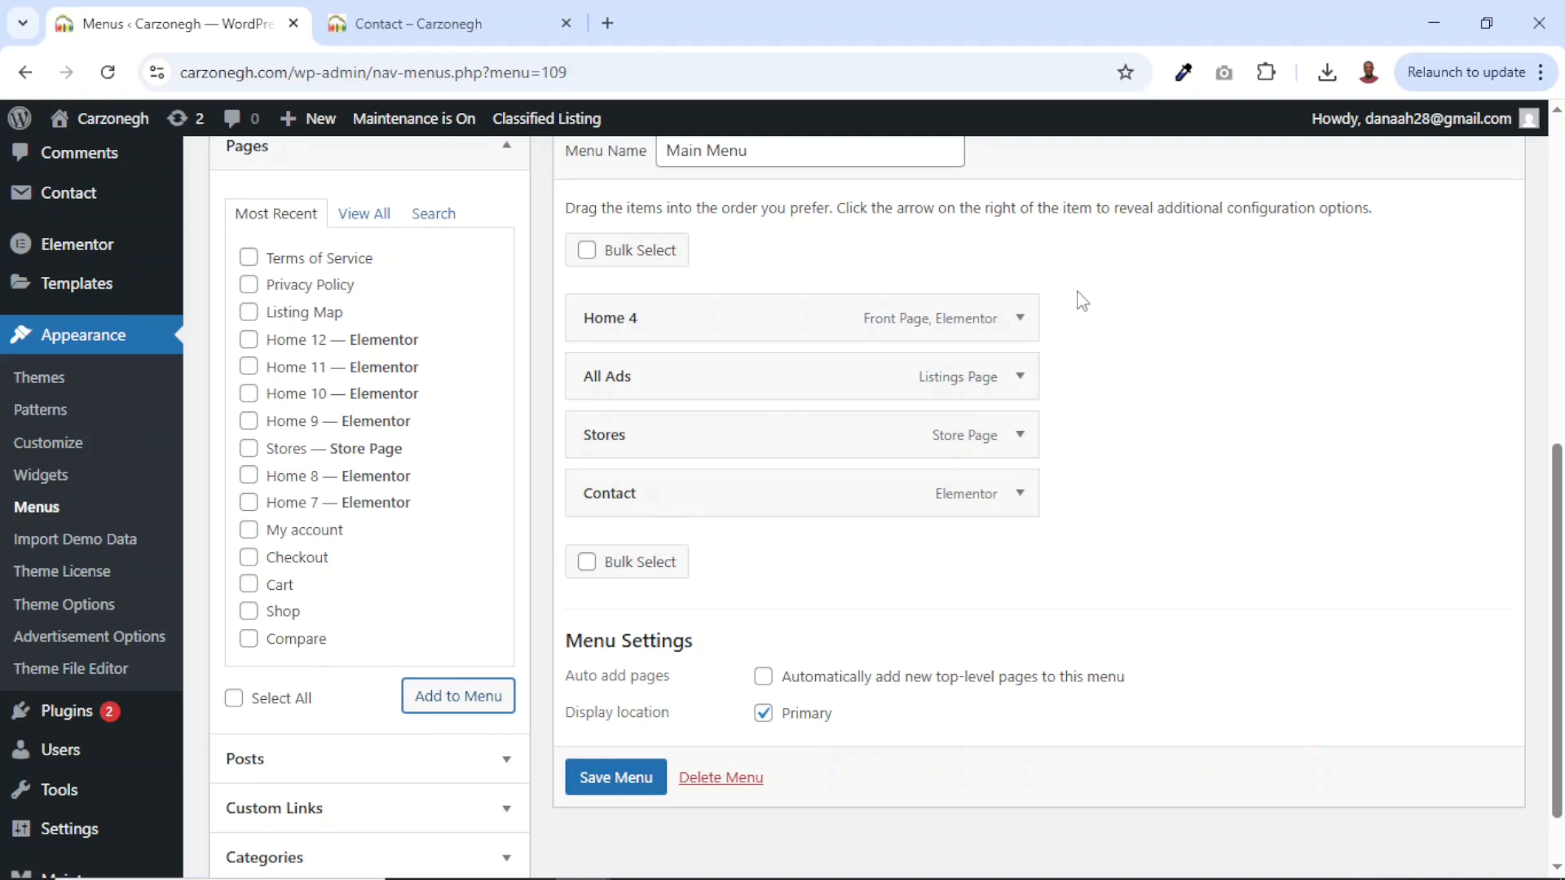
Relabel Home 4 as 'Home' and Stores as 'Dealers', then save Main Menu.
left_click(1019, 320)
left_click(679, 399)
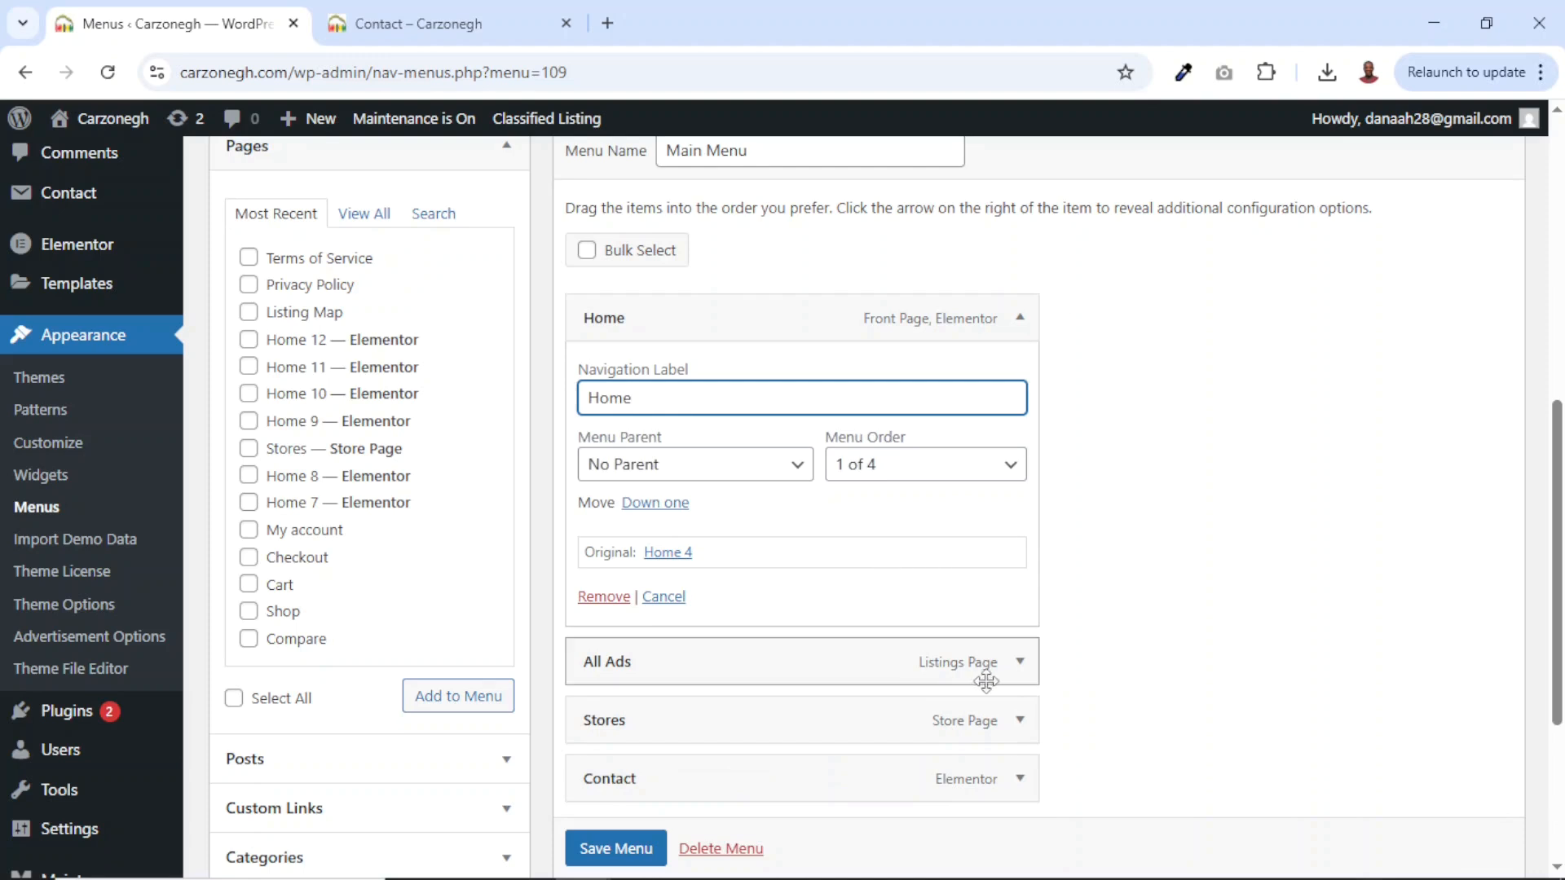
left_click(1020, 720)
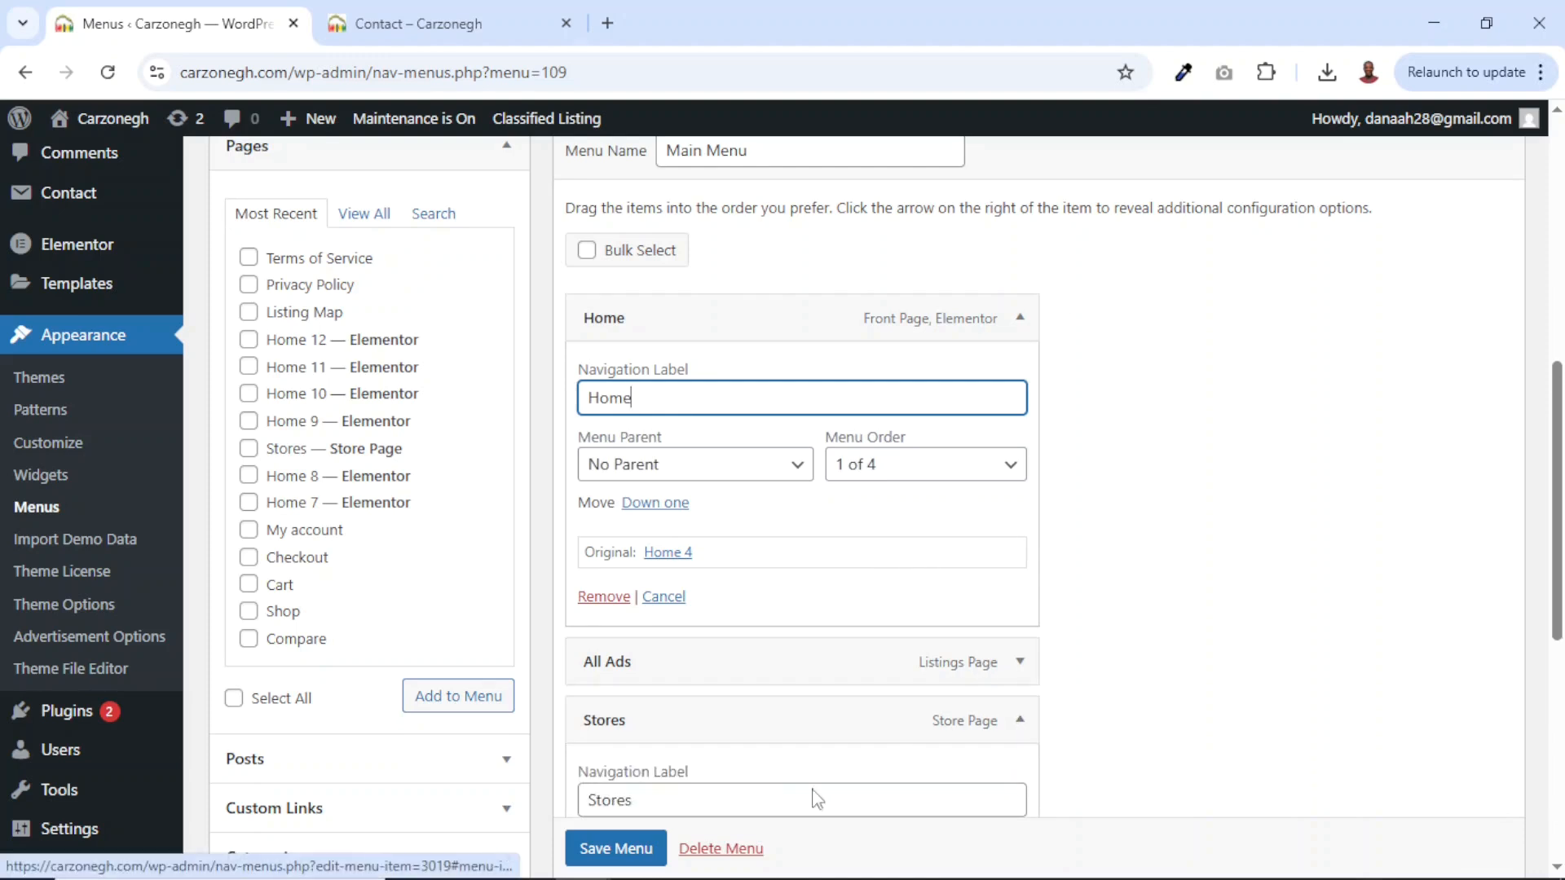
double_click(683, 810)
scroll(683, 809, "down", 3)
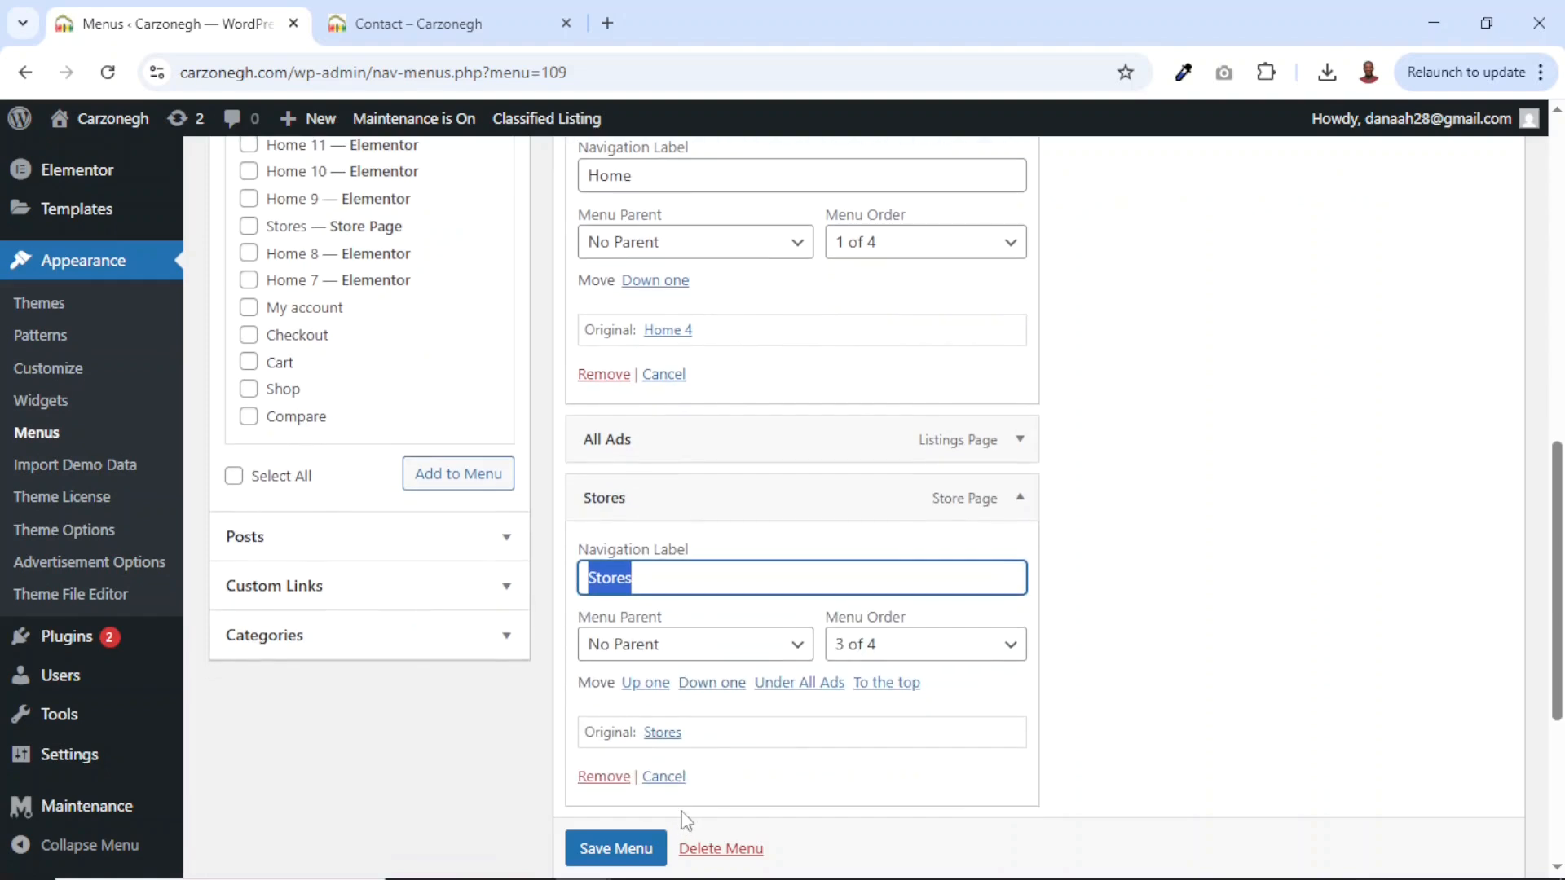
type("Dealers")
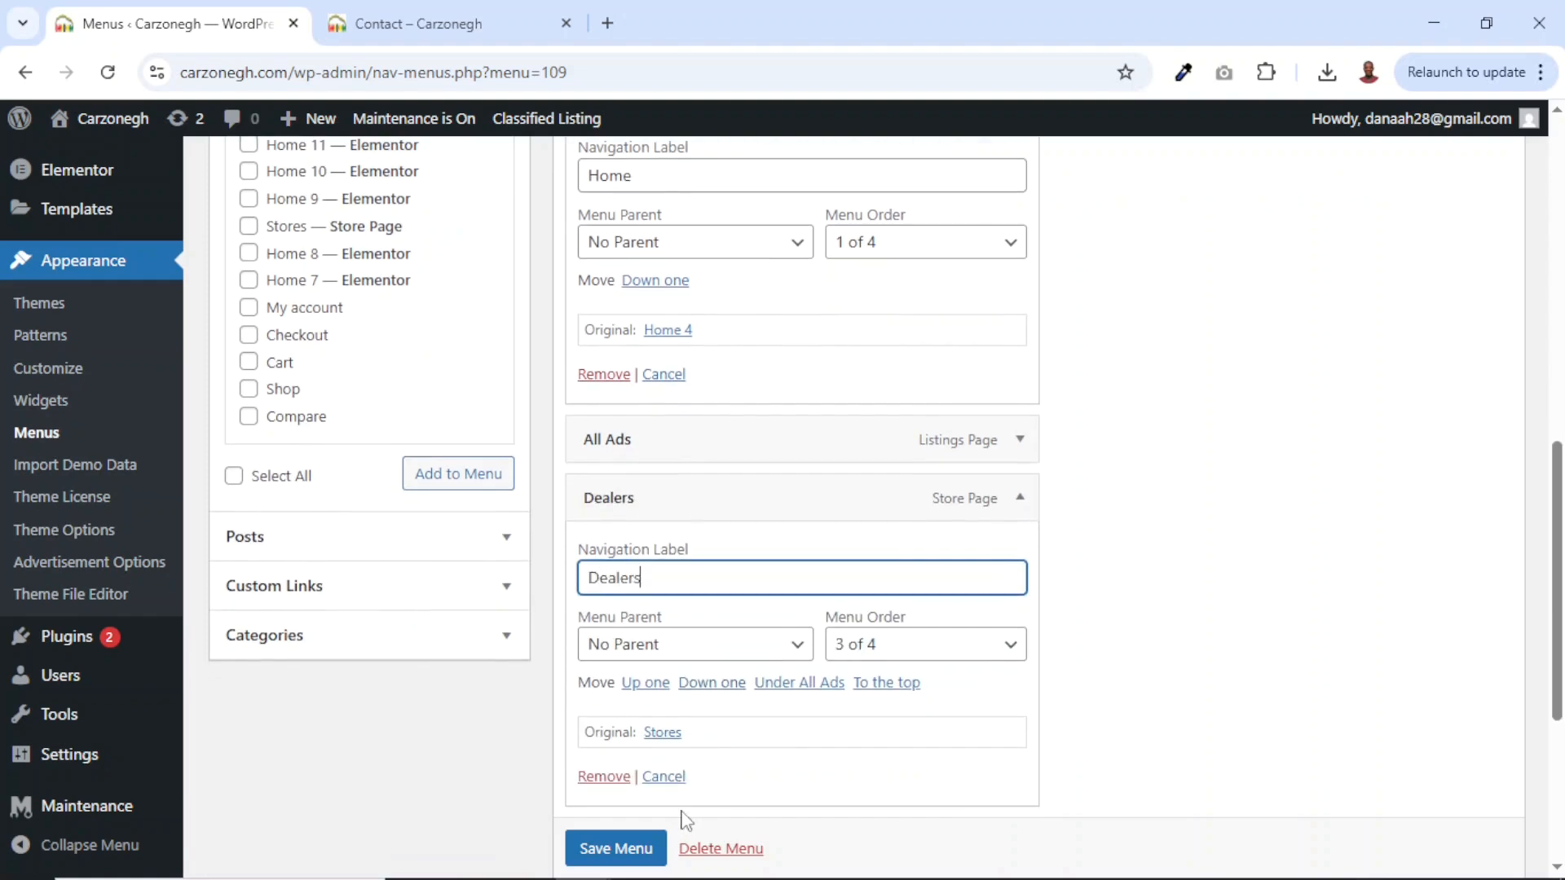
left_click(615, 848)
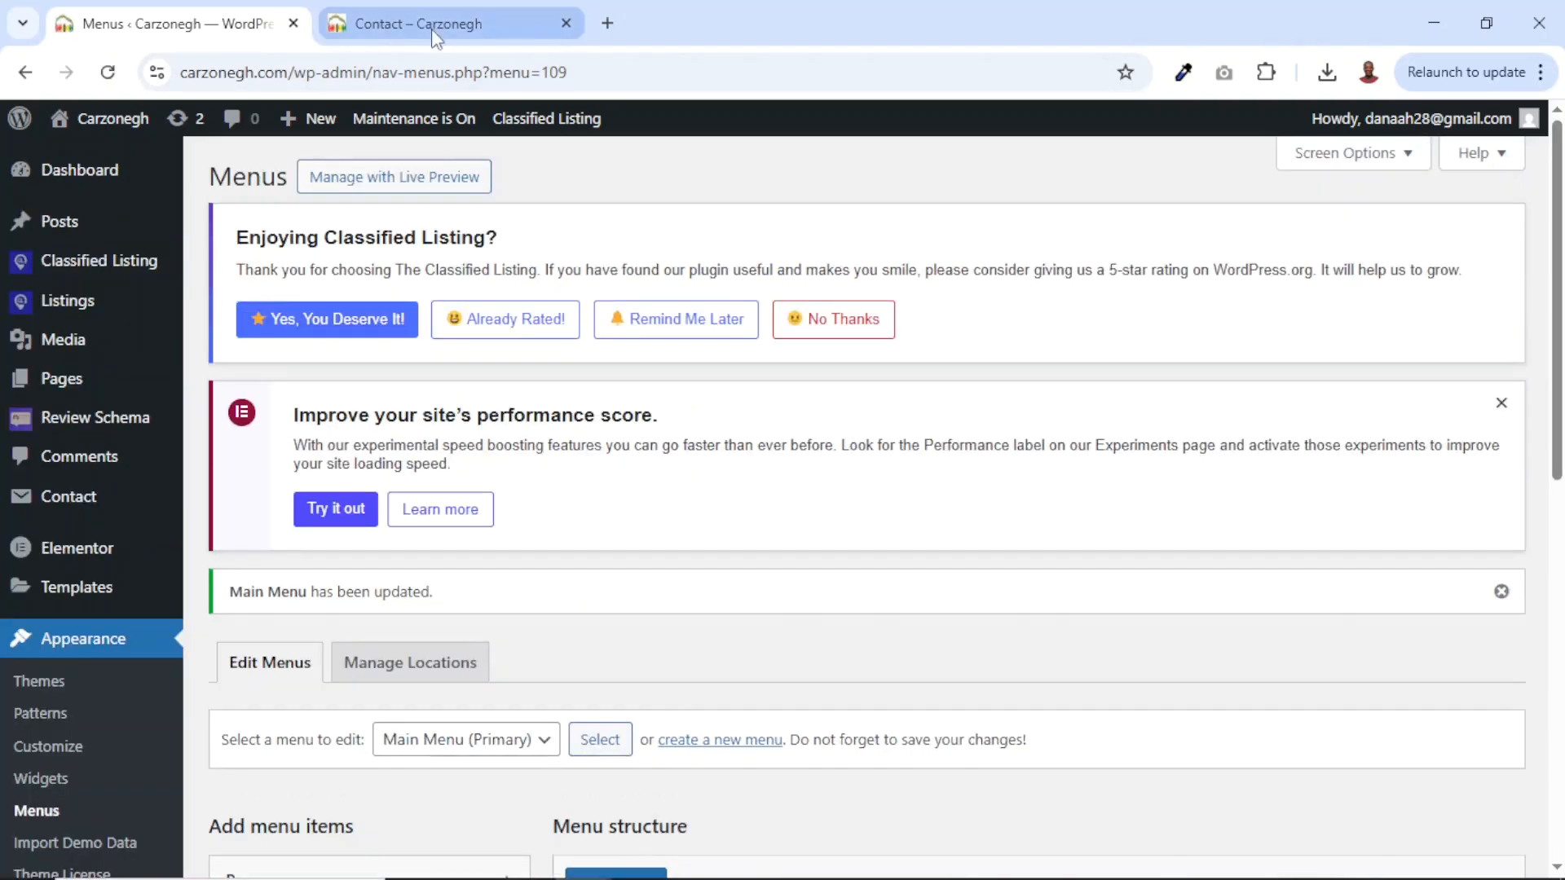
left_click(434, 26)
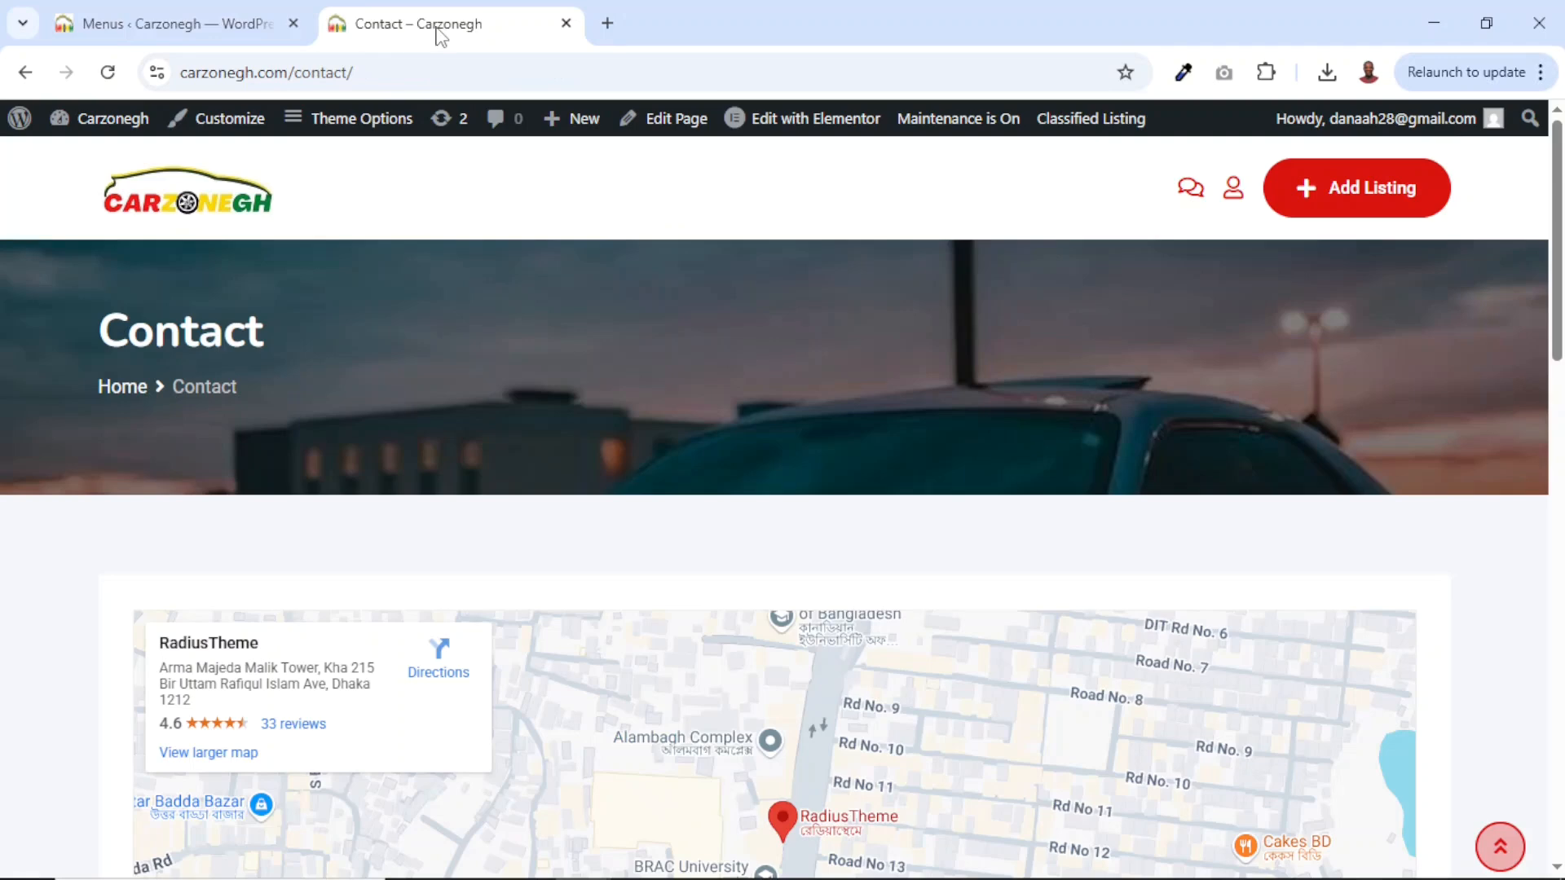
left_click(110, 75)
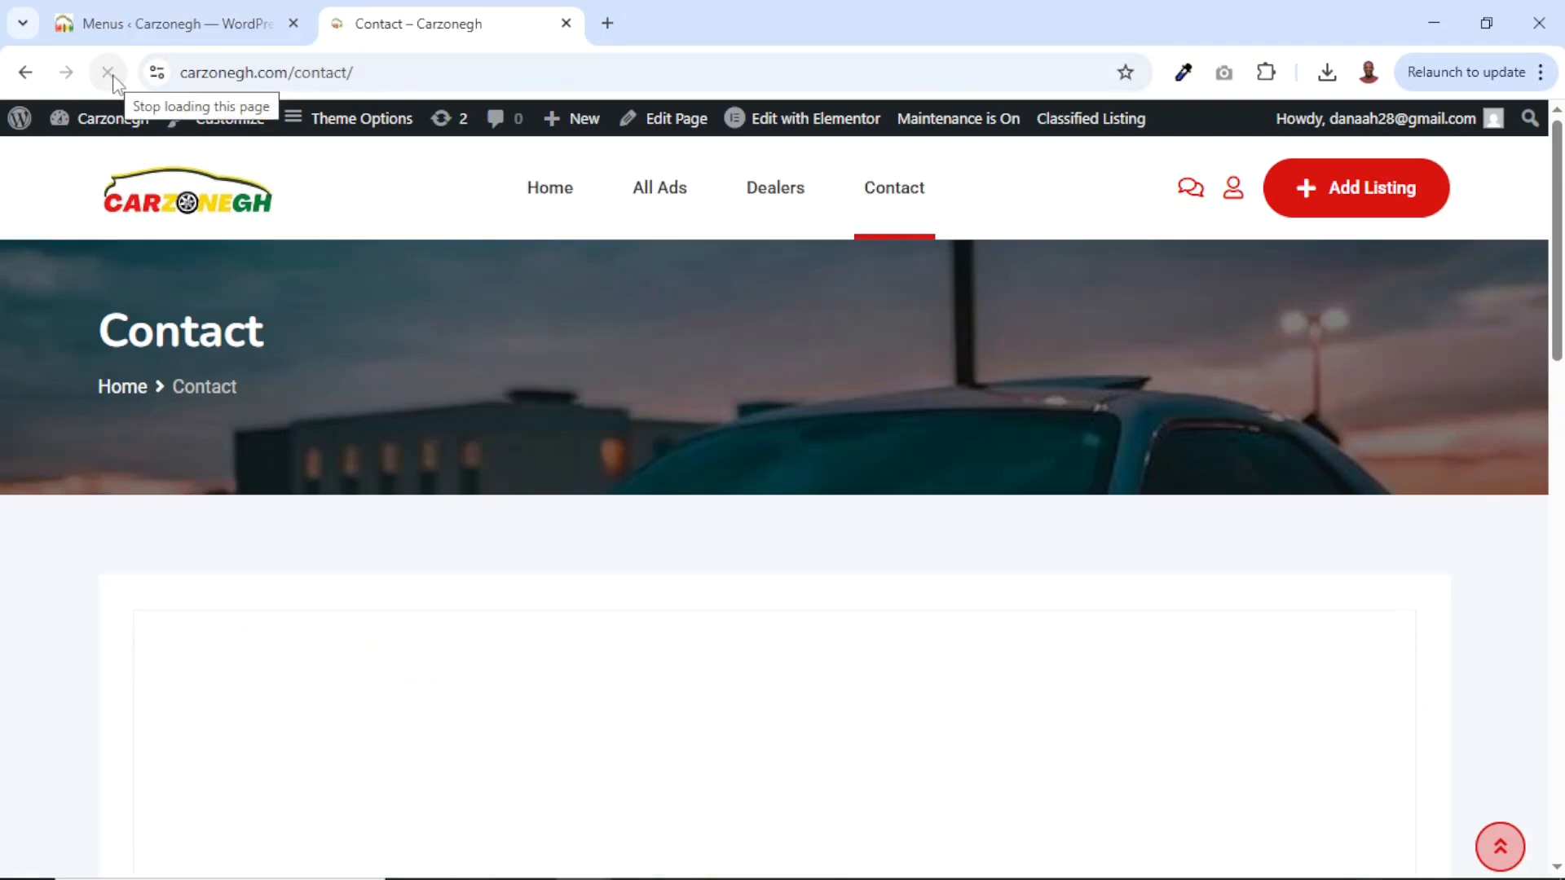
left_click(670, 194)
left_click(762, 193)
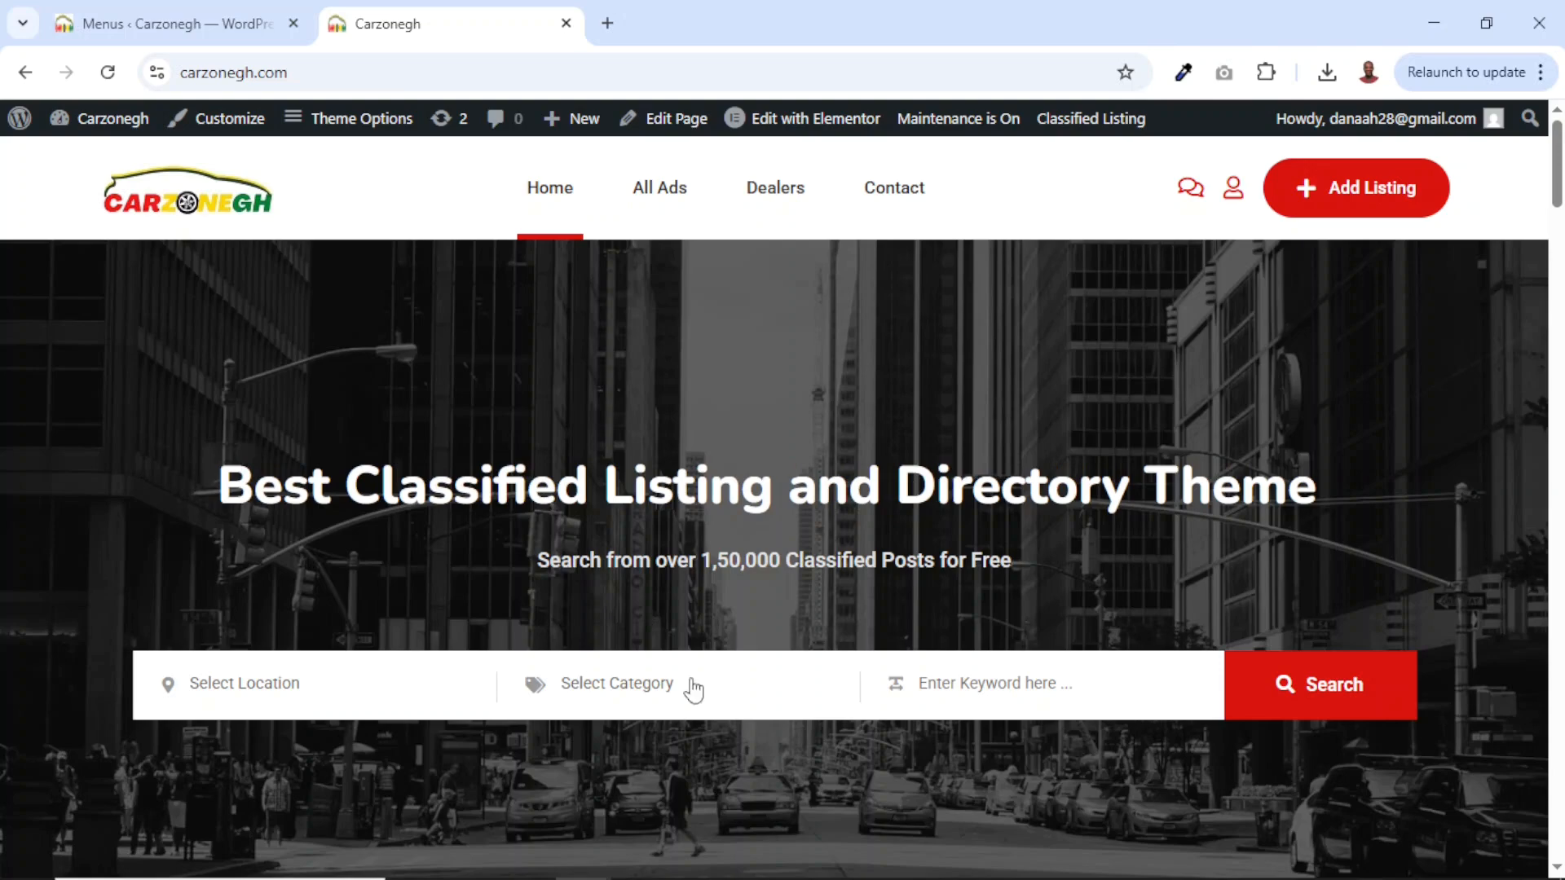
left_click(630, 705)
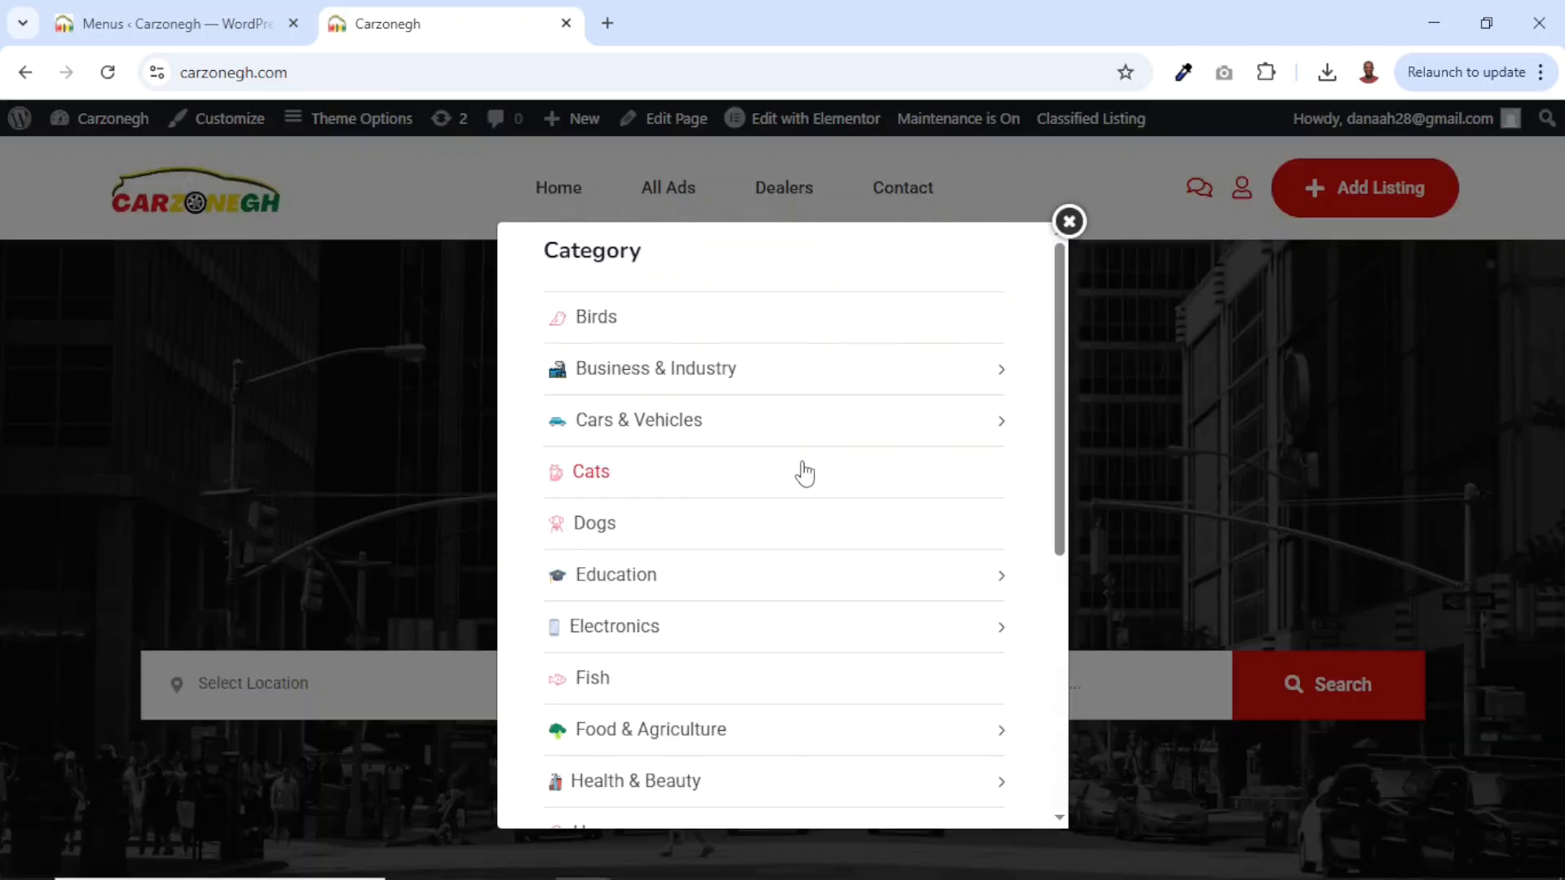
scroll(764, 592, "down", 5)
scroll(764, 593, "up", 3)
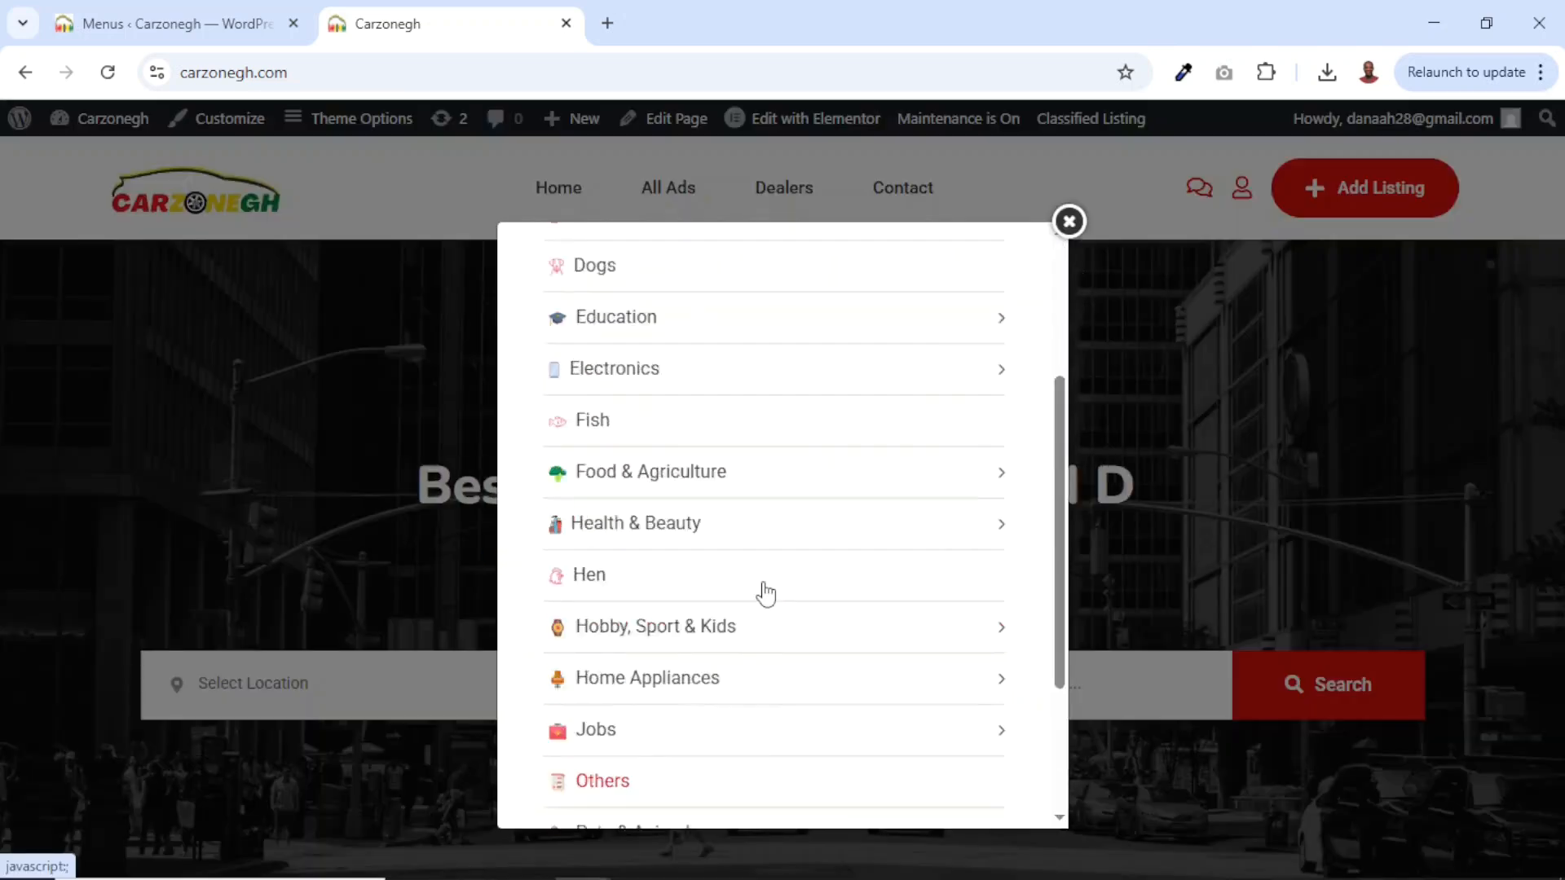
scroll(764, 592, "up", 3)
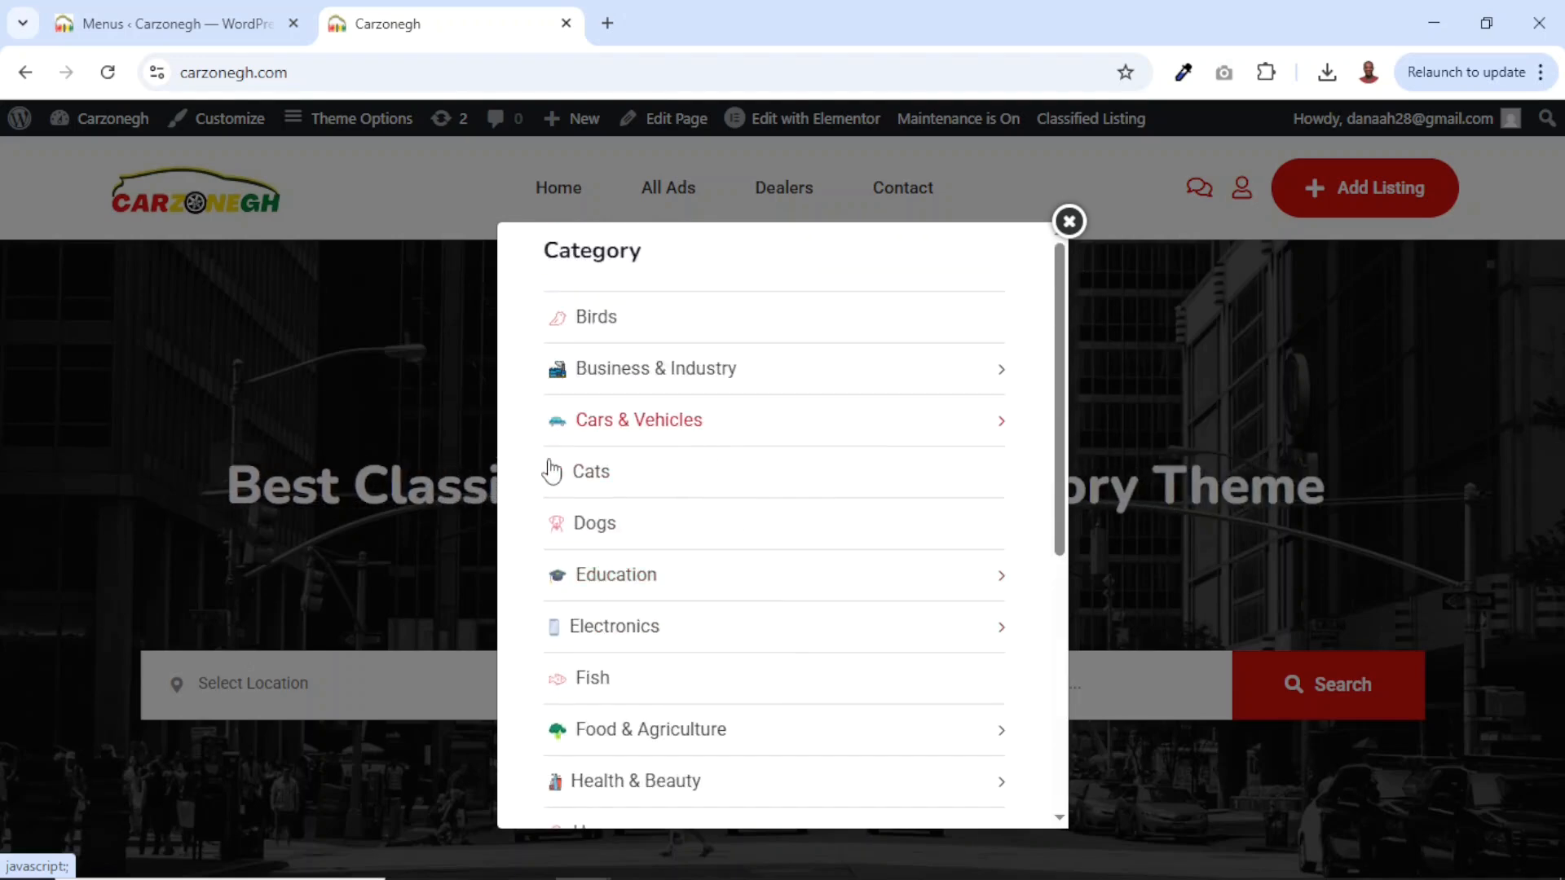
left_click(1069, 221)
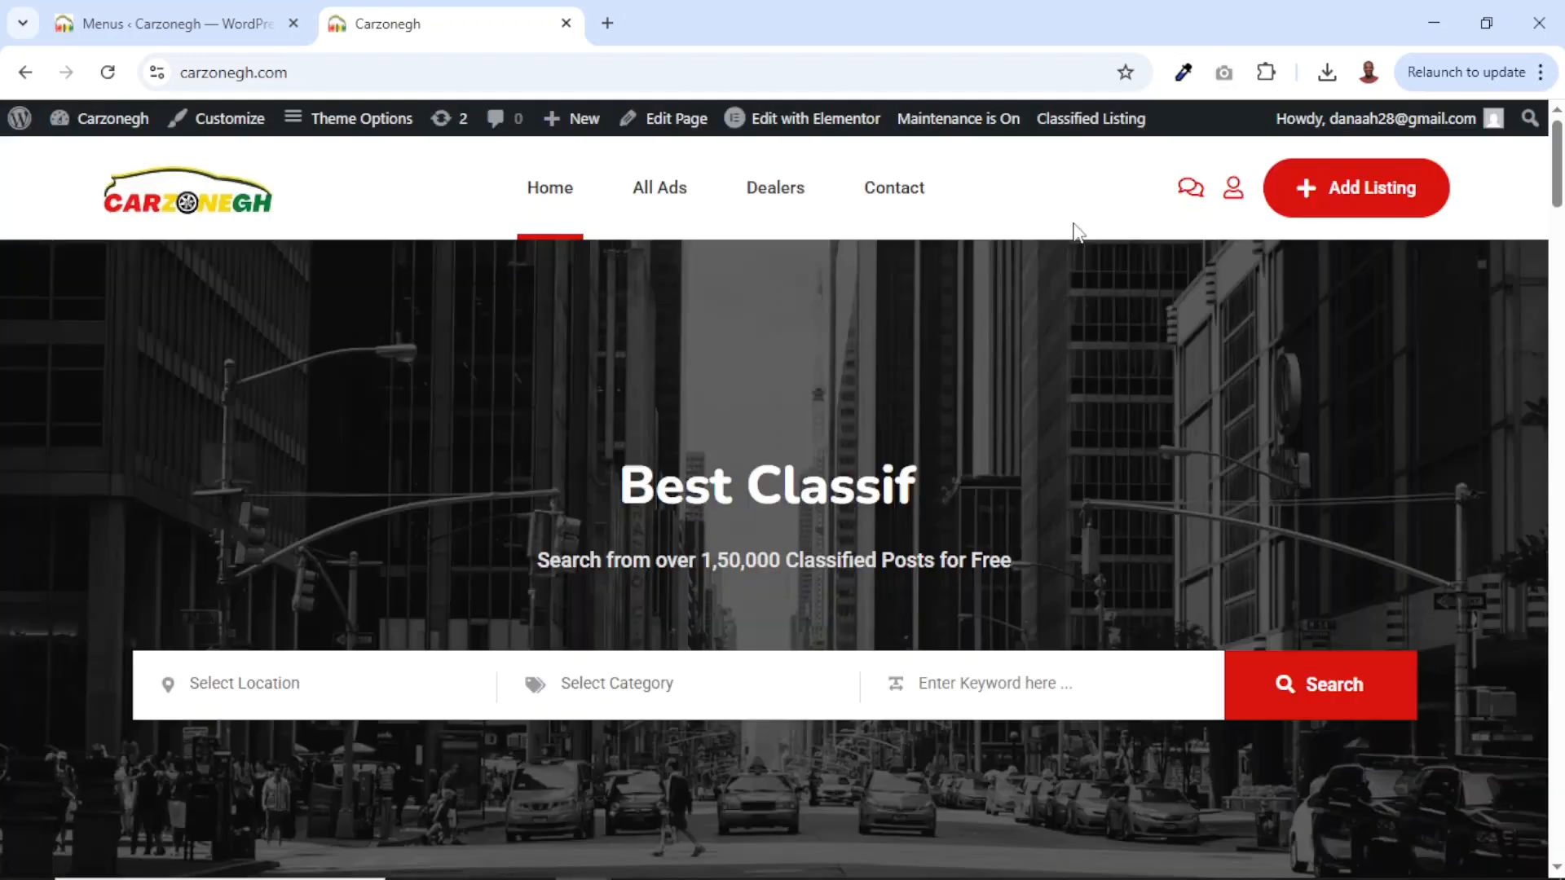
left_click(163, 23)
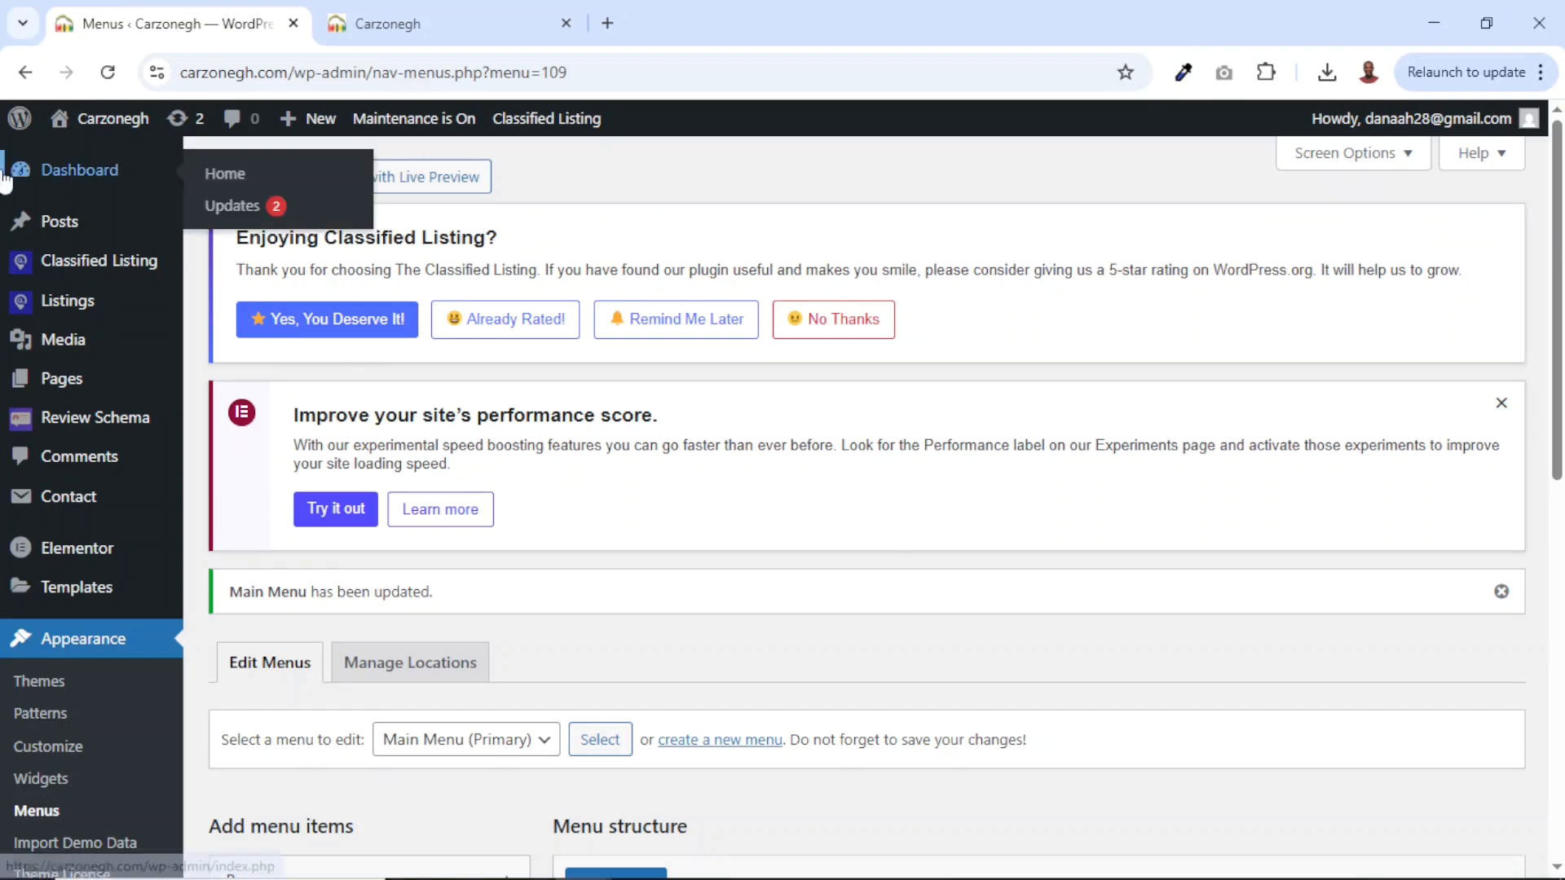
On the Listing Categories page, delete the Birds category.
mouse_move(69, 301)
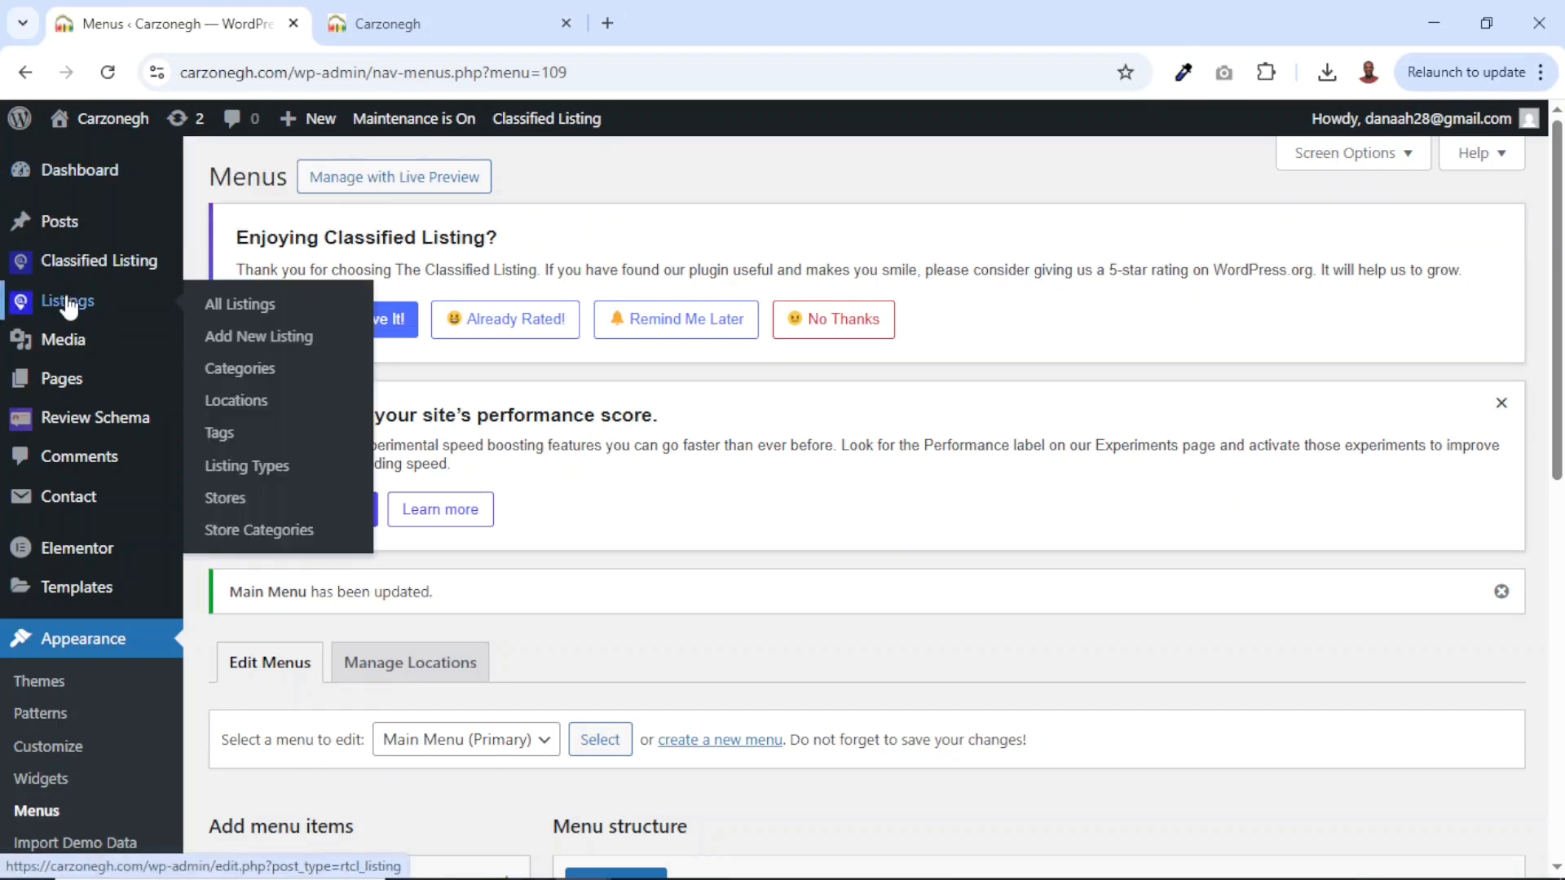
left_click(243, 369)
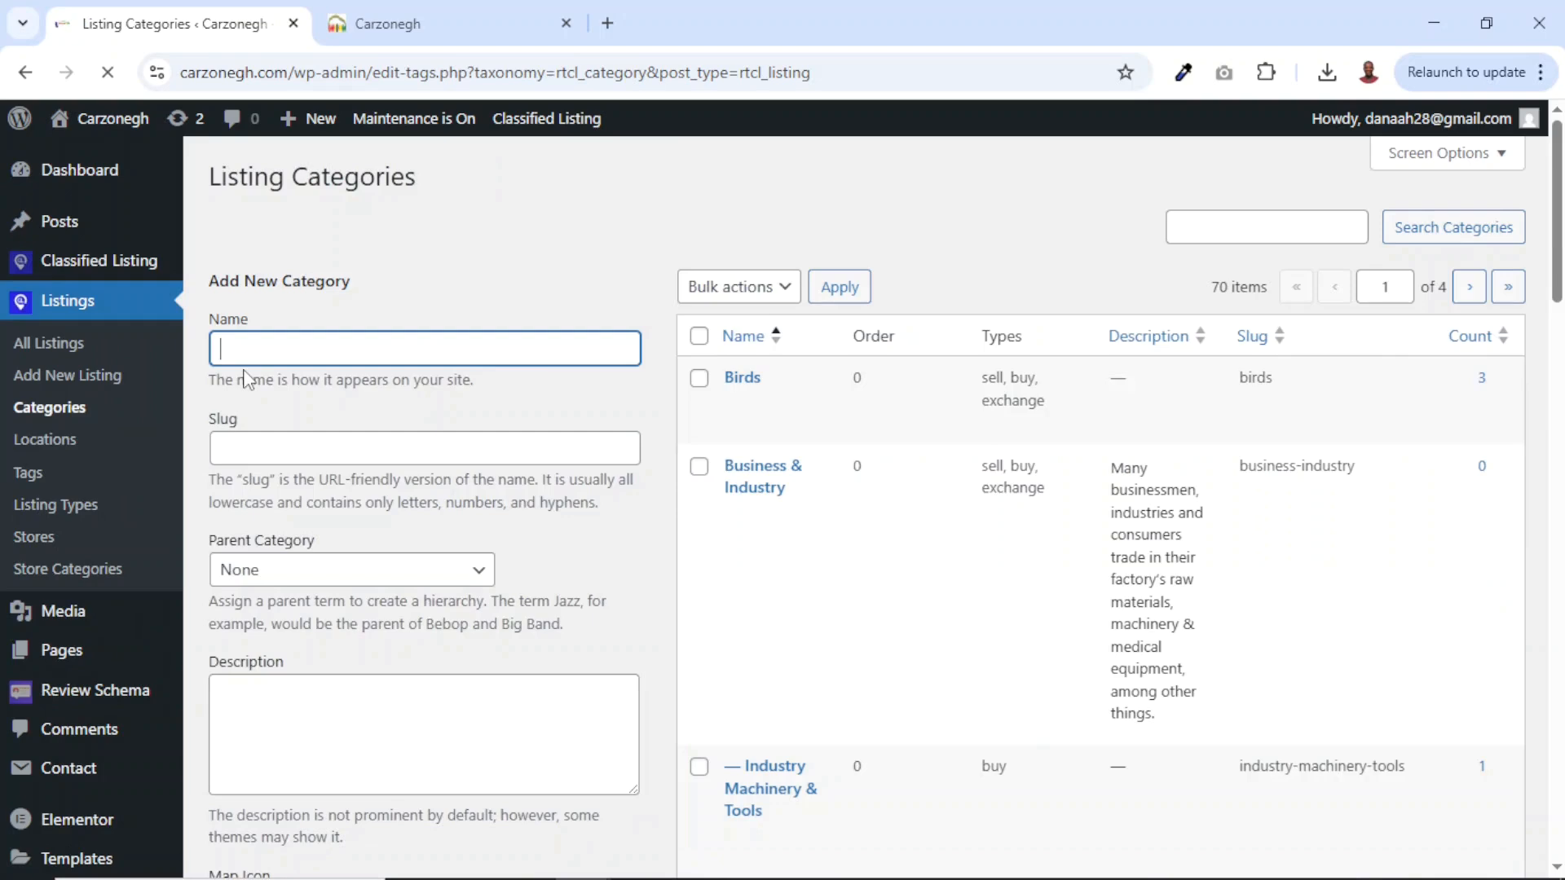
scroll(917, 440, "down", 6)
scroll(904, 424, "down", 12)
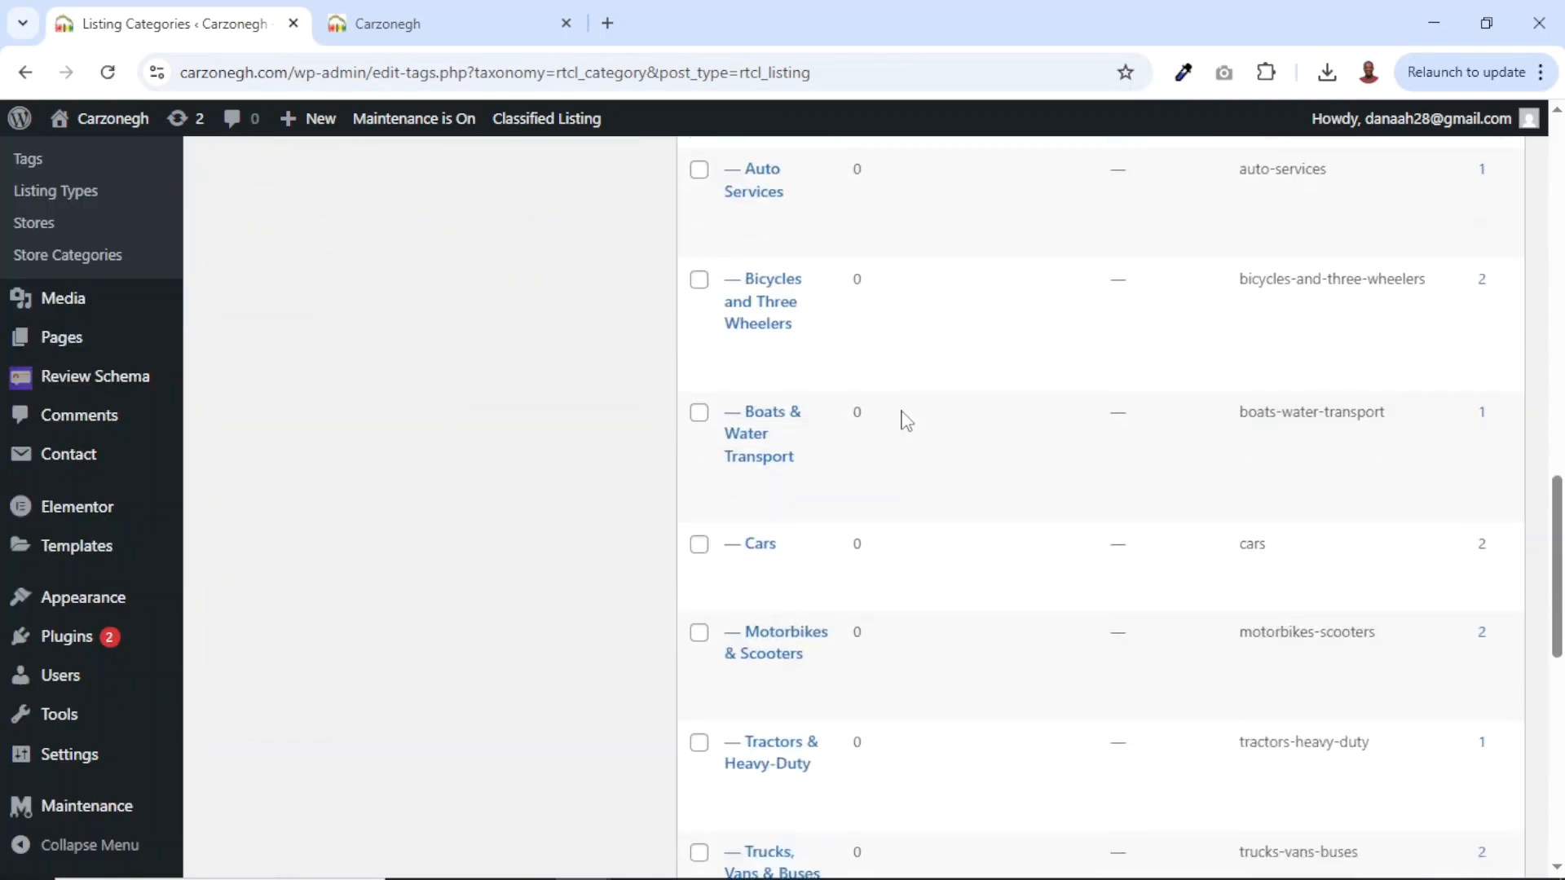
scroll(904, 421, "up", 19)
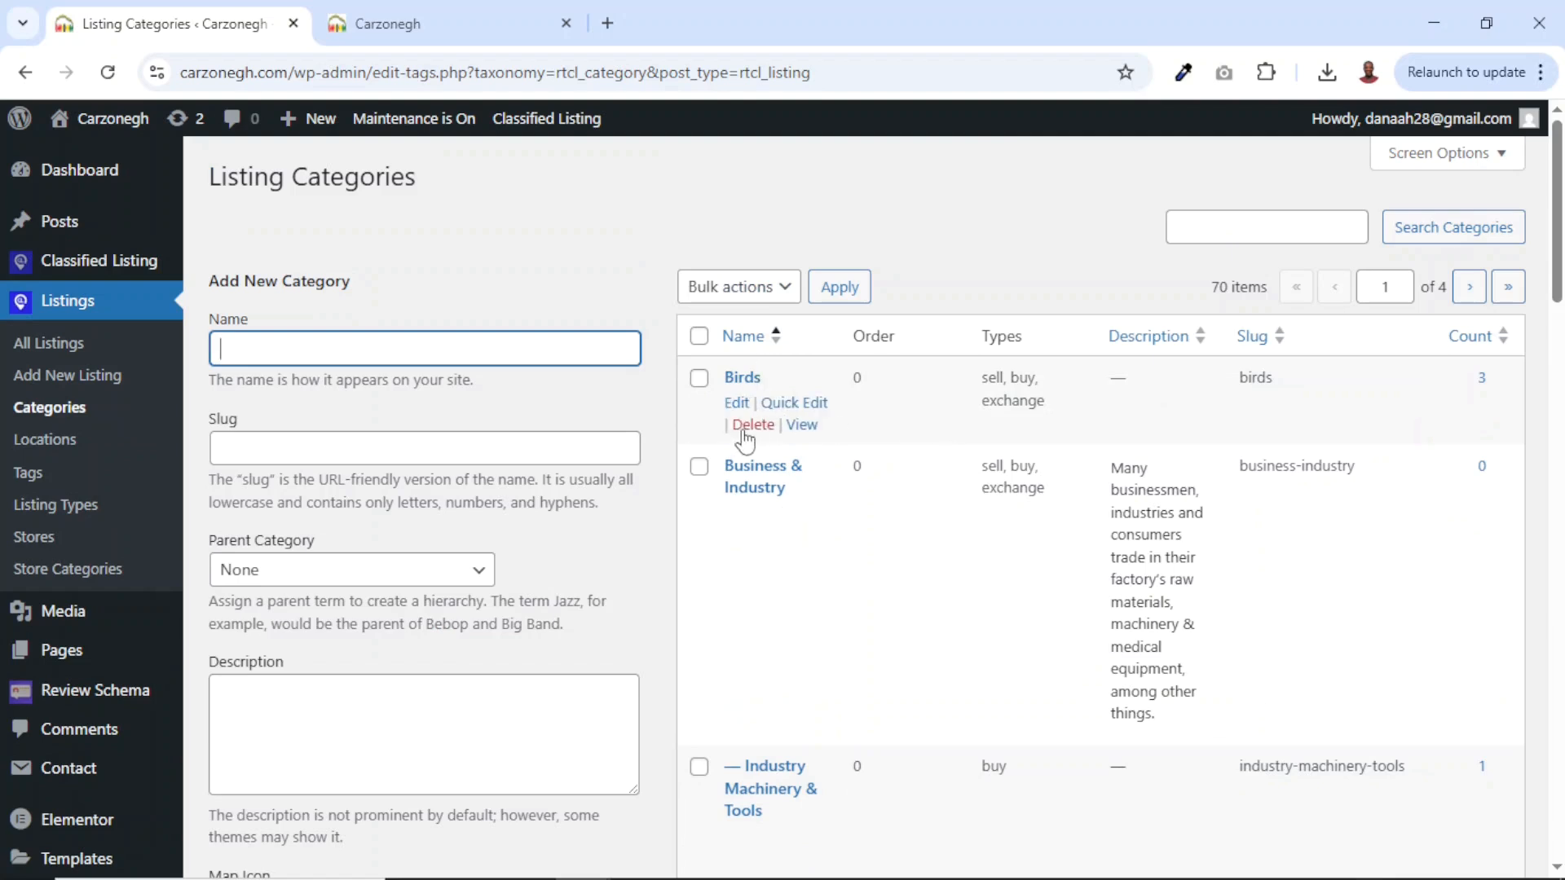
left_click(753, 425)
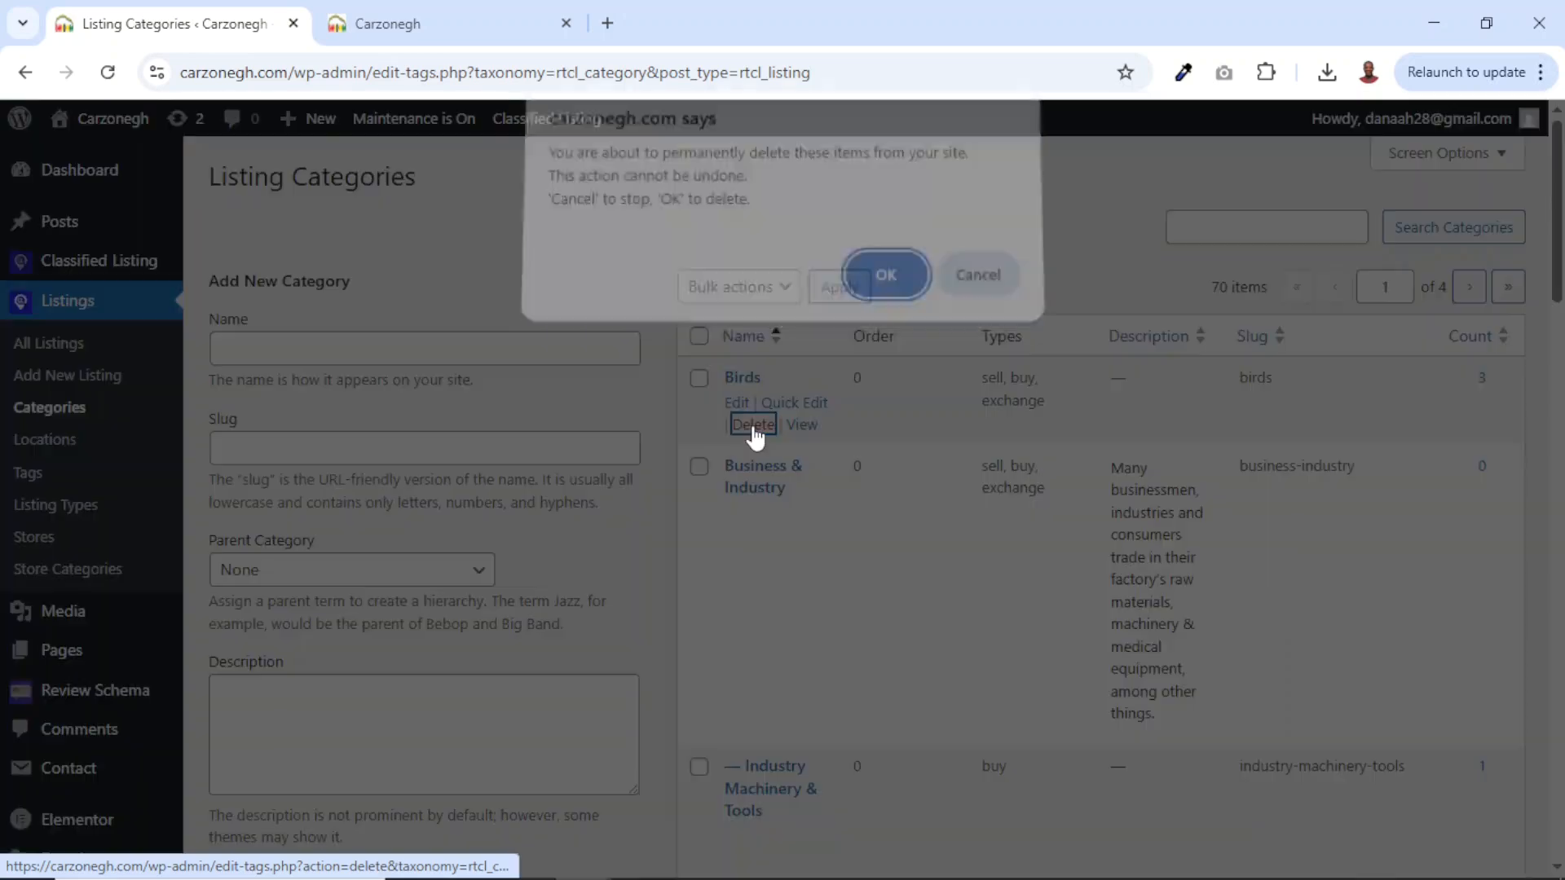
left_click(909, 292)
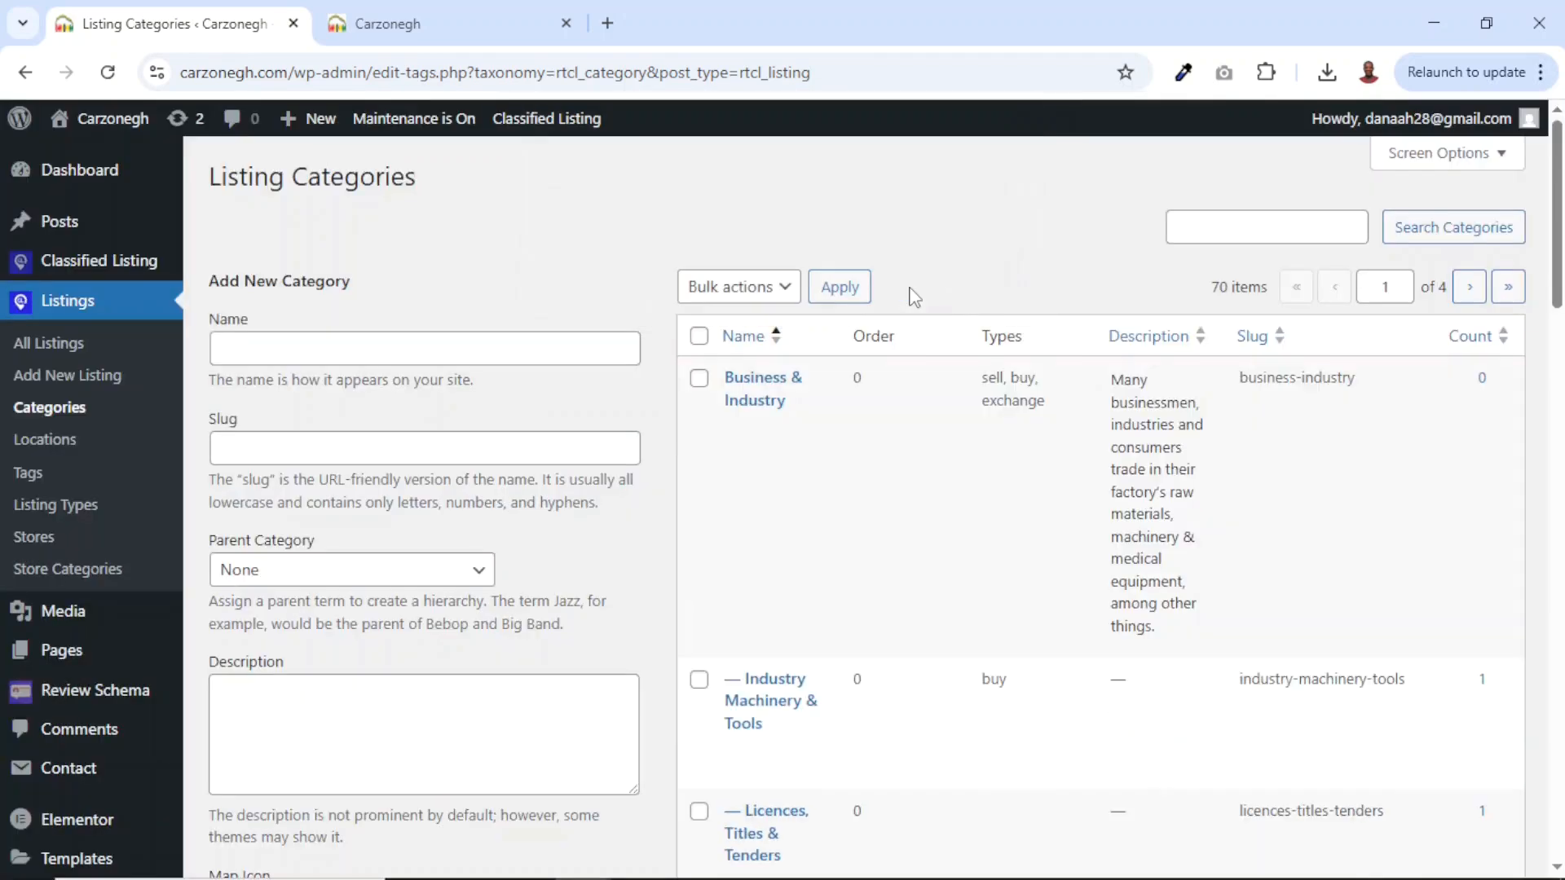
Bulk-delete Business & Industry and Industry Machinery & Tools.
left_click(699, 378)
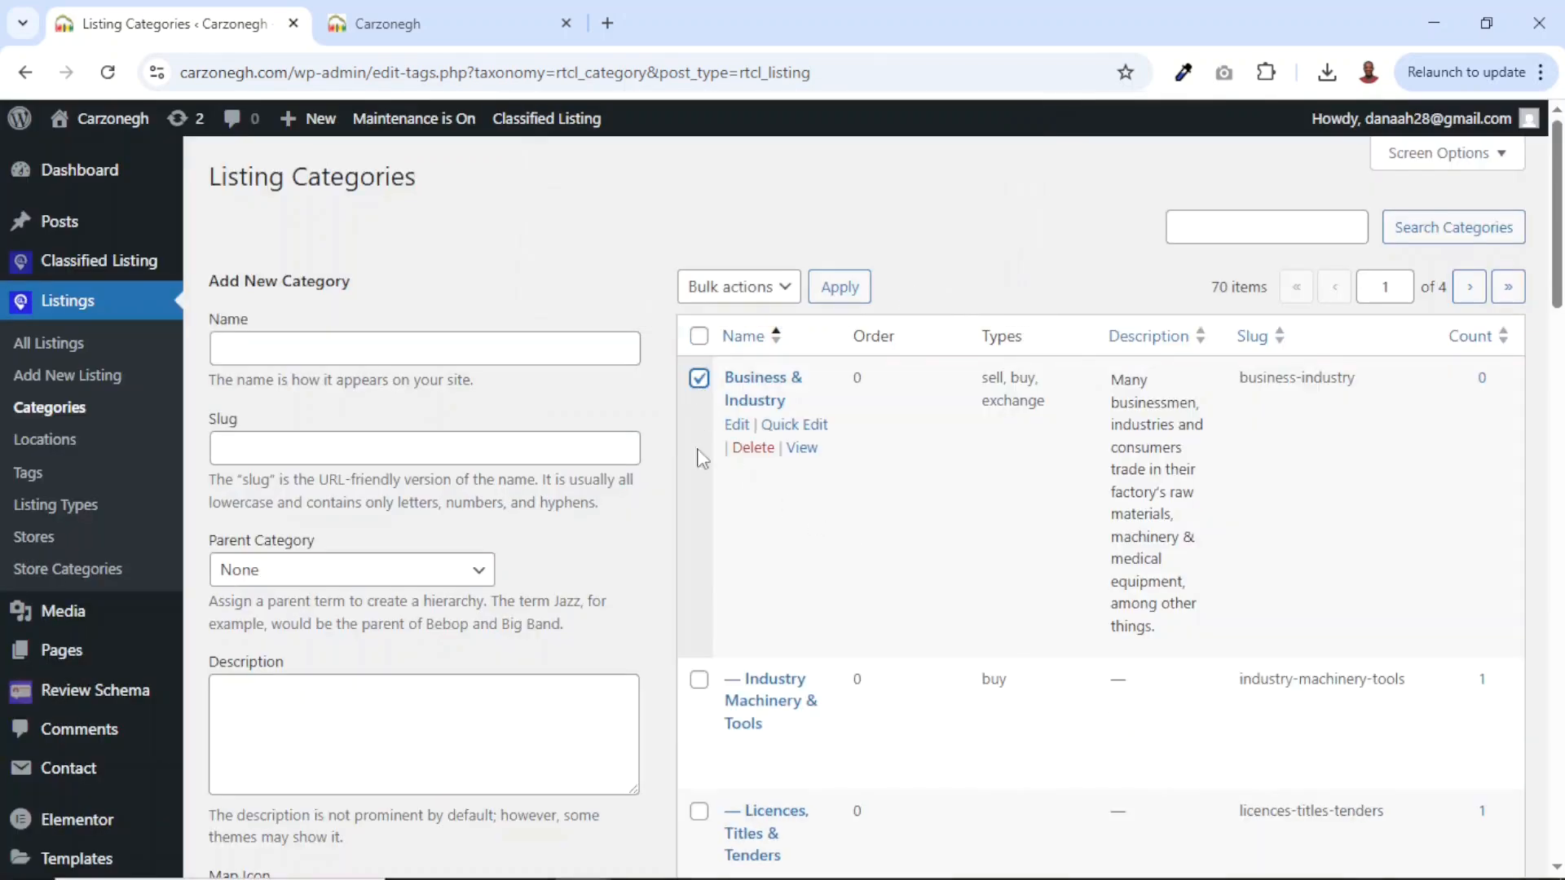
left_click(699, 680)
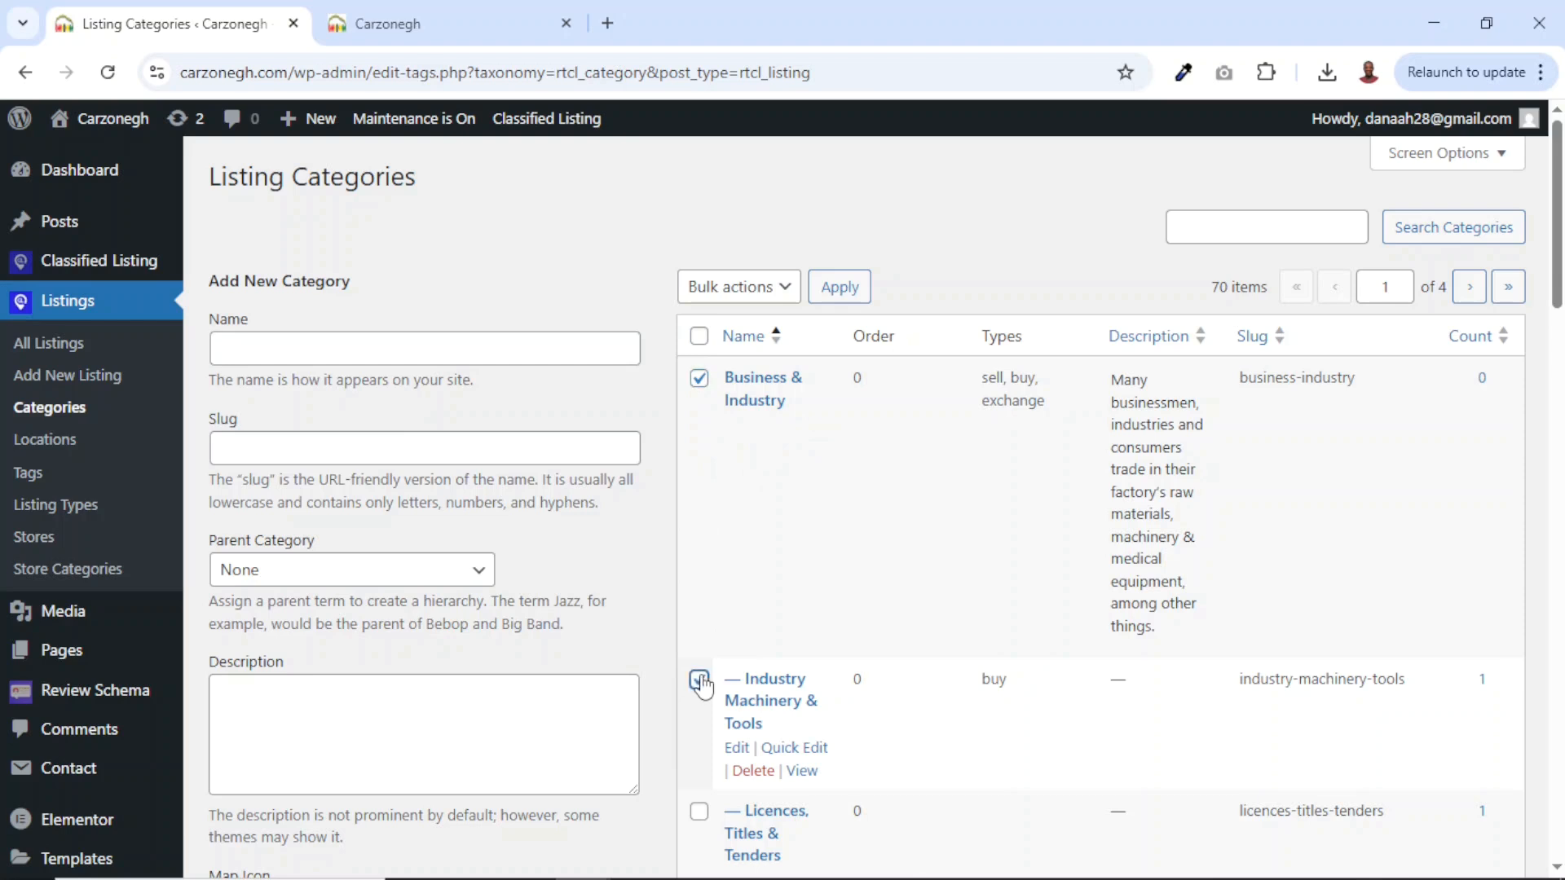
left_click(750, 289)
left_click(749, 351)
left_click(839, 293)
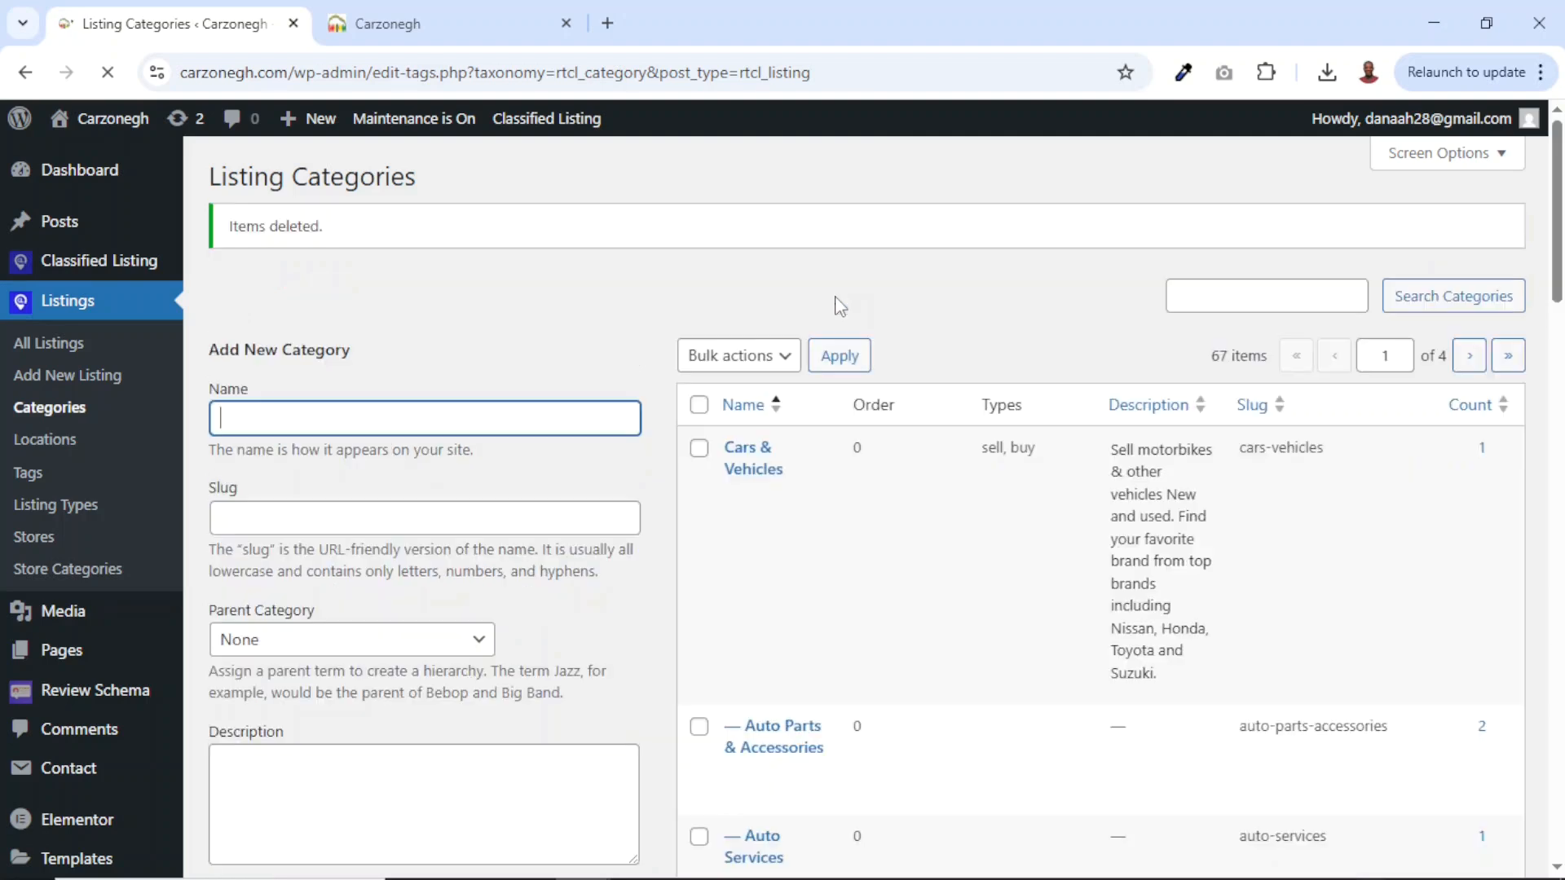
Select every remaining category and bulk-delete them all.
left_click(698, 404)
left_click(764, 357)
left_click(746, 412)
left_click(839, 356)
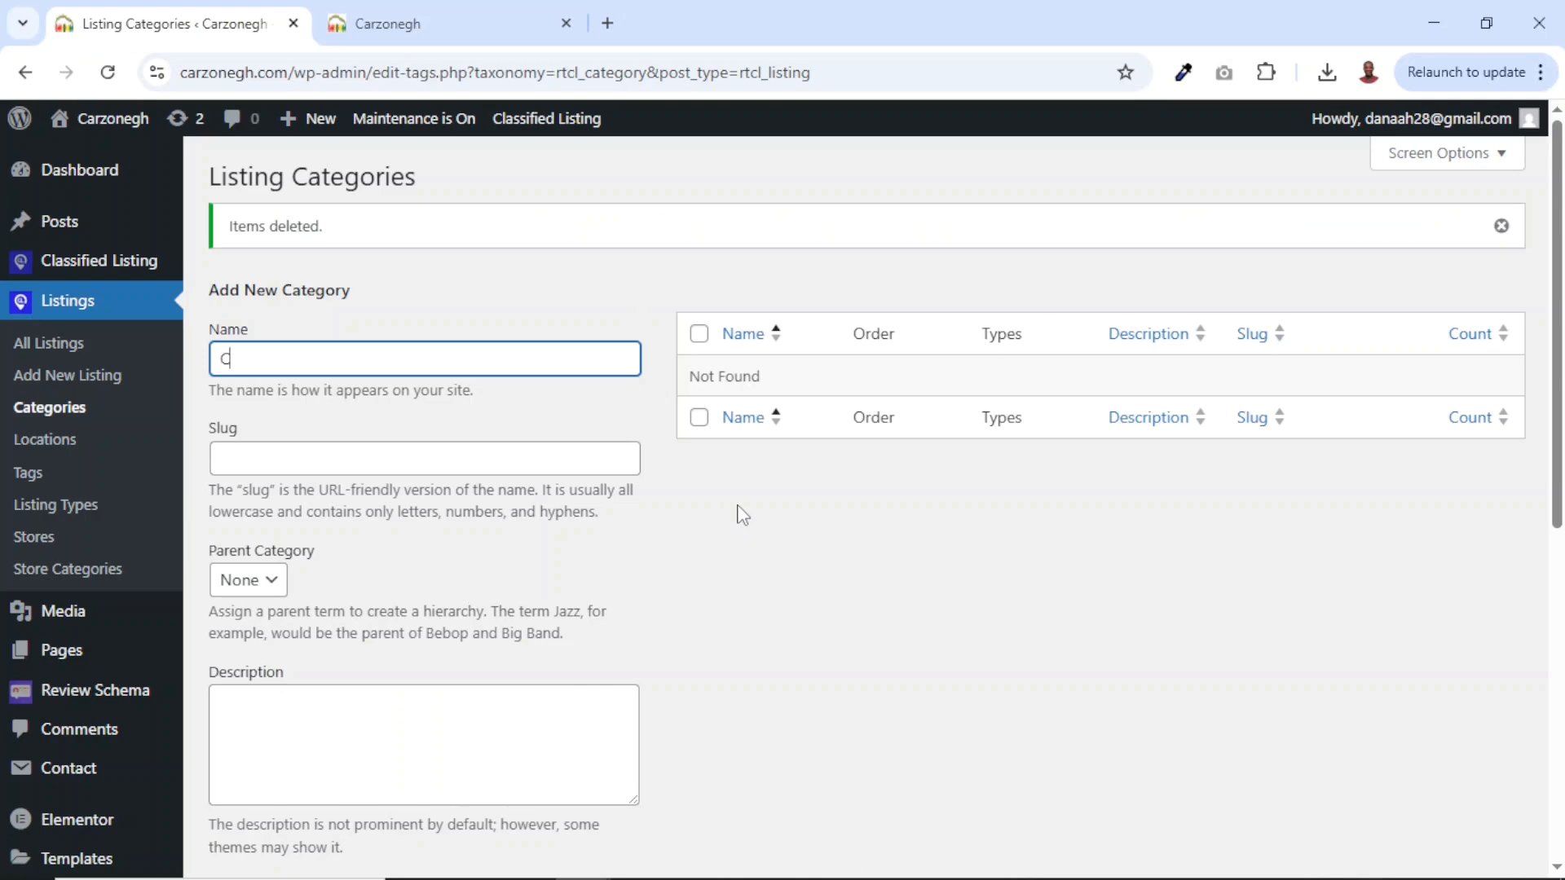
Make the new Cars category available for Sell and Buy listing types.
scroll(737, 514, "down", 5)
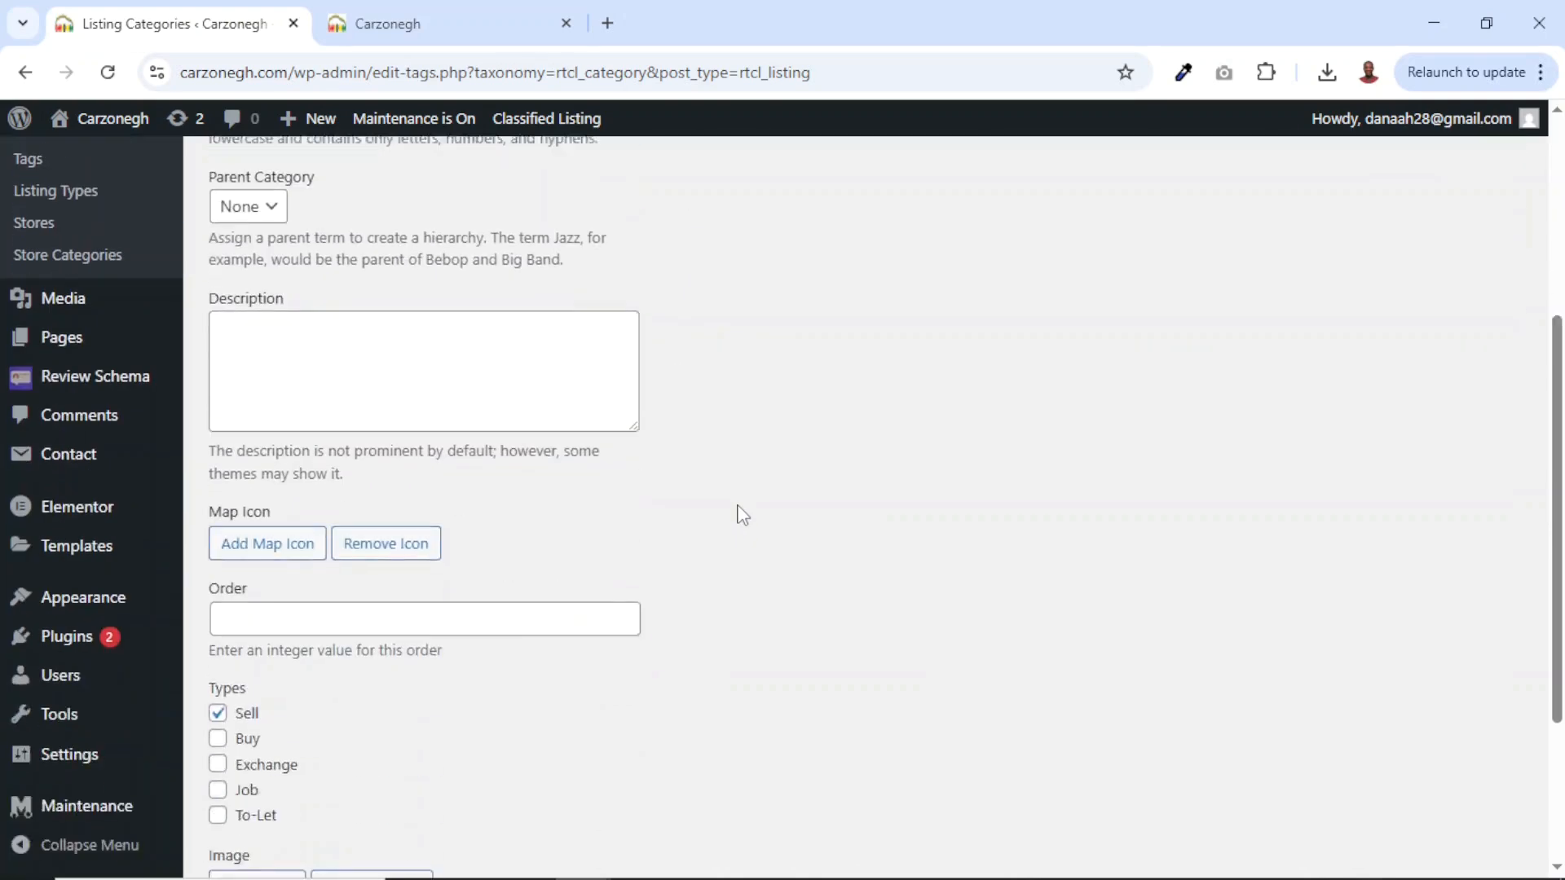
scroll(738, 513, "up", 4)
scroll(738, 513, "down", 5)
left_click_drag(211, 493, 251, 496)
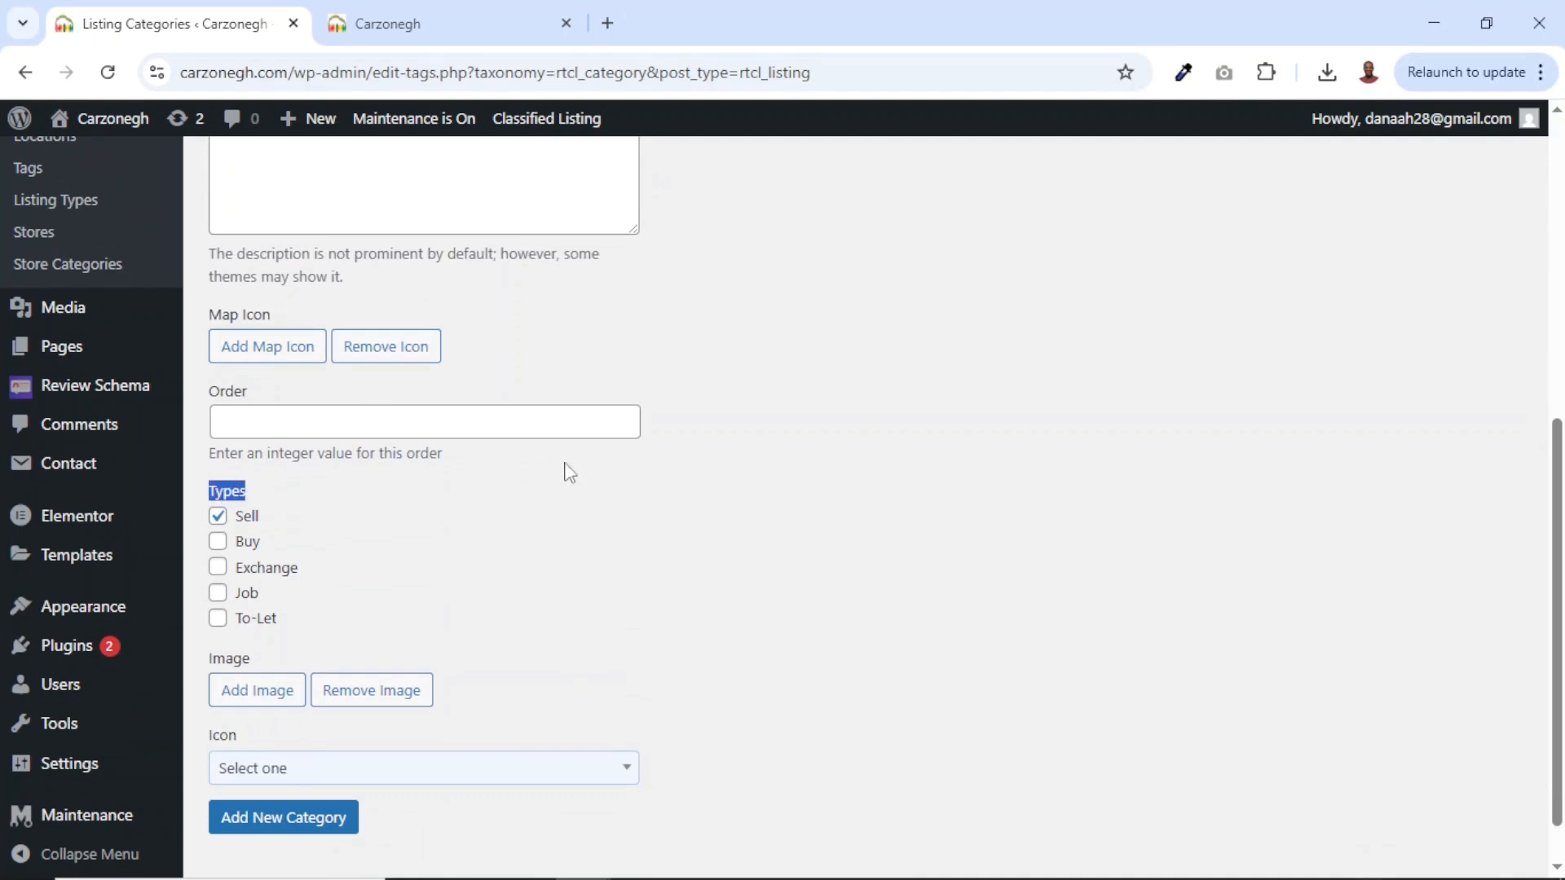
left_click(318, 497)
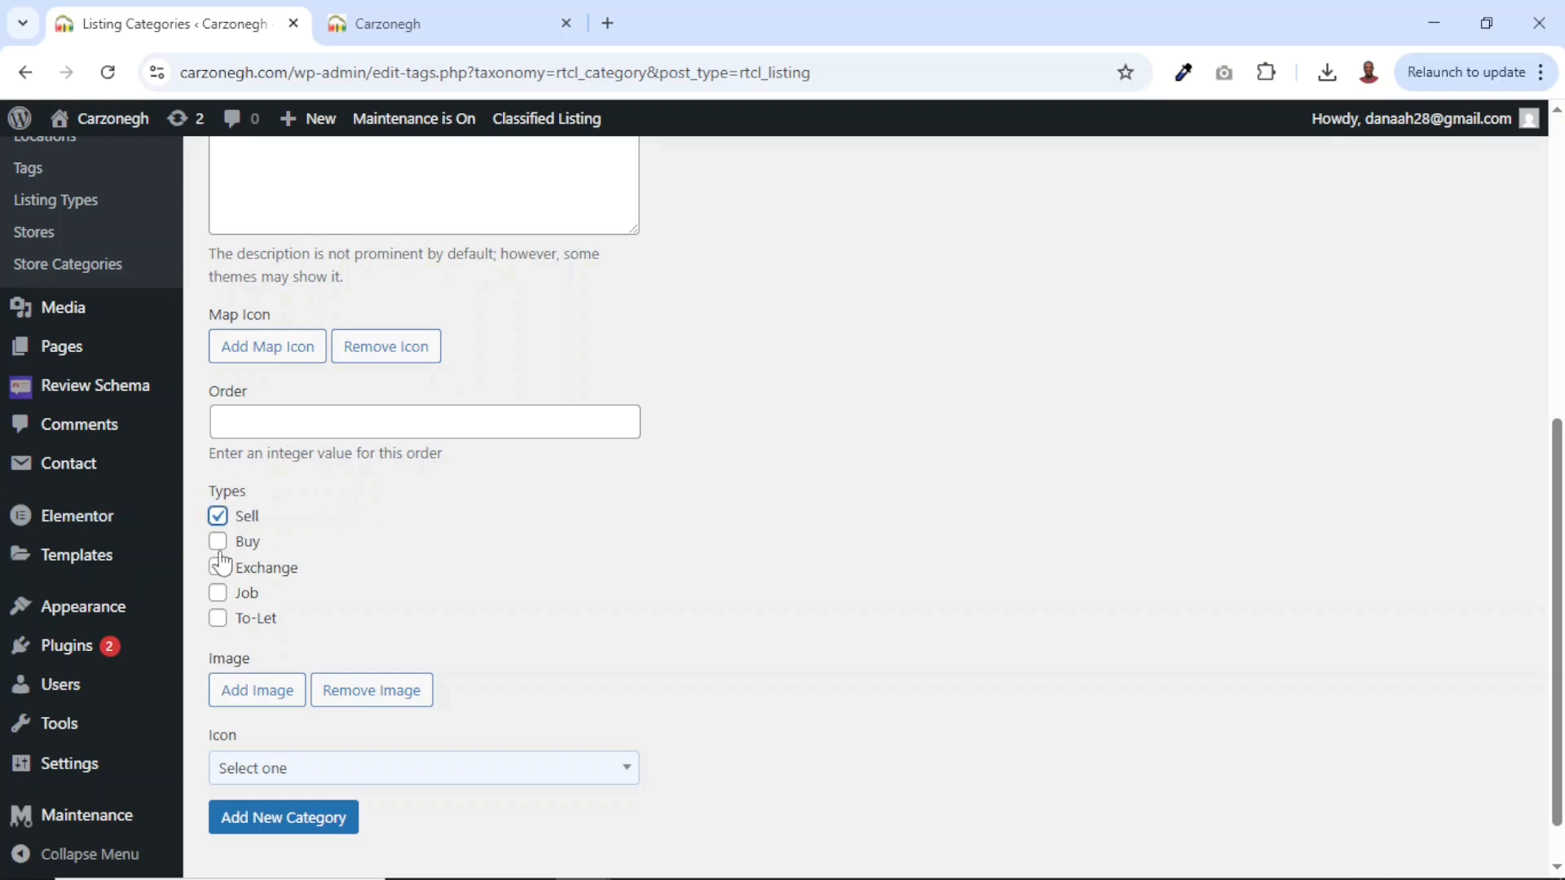
left_click(218, 542)
Attach the fish image to the category and browse the icon list without choosing one.
scroll(415, 552, "down", 1)
left_click(259, 643)
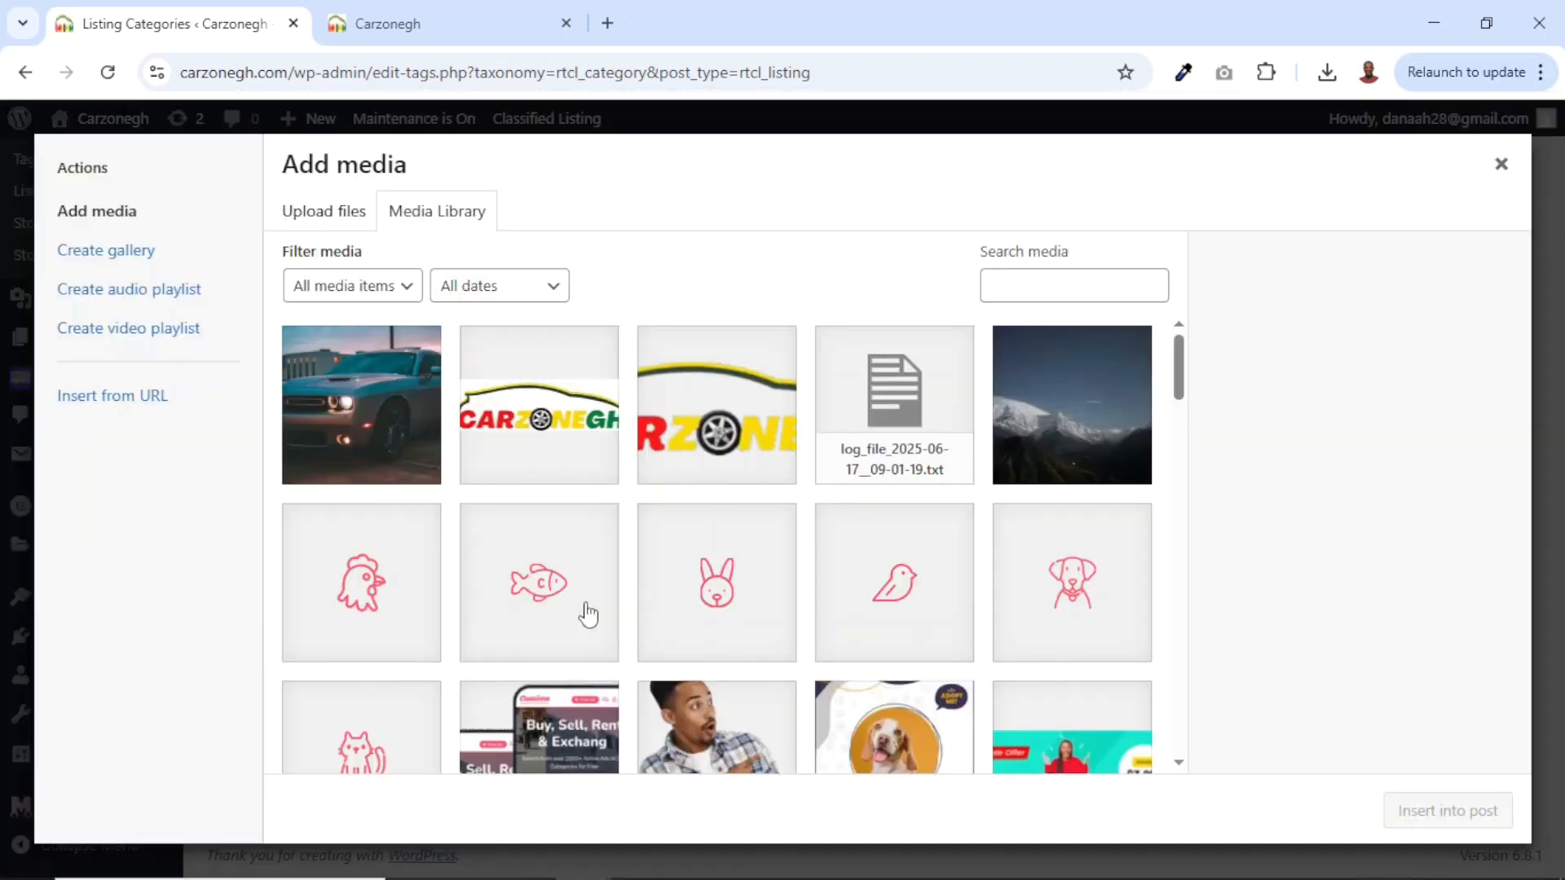
left_click(522, 598)
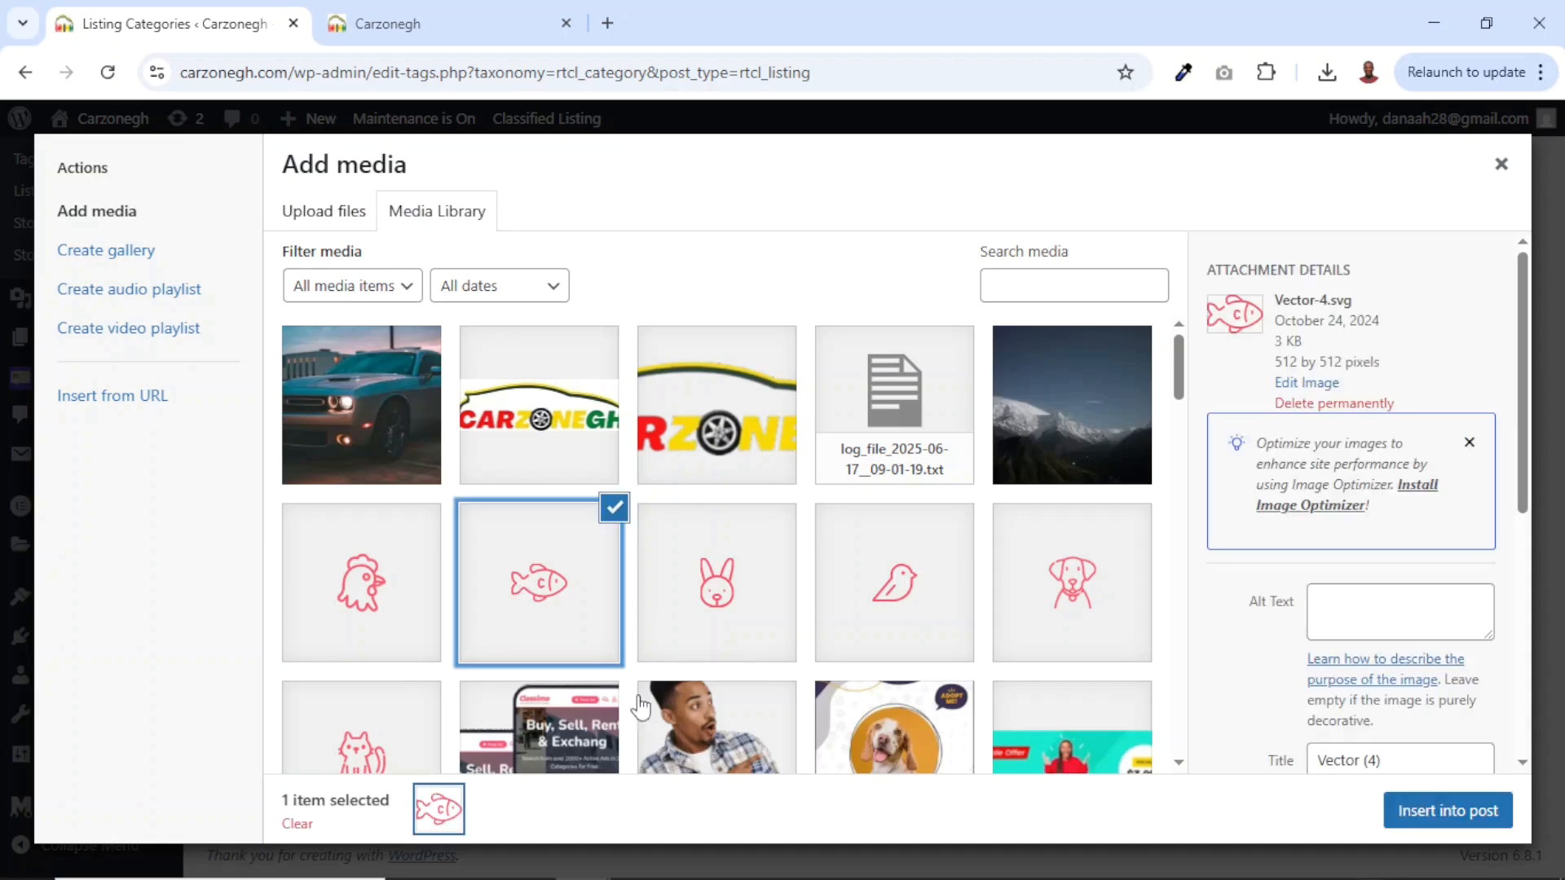
left_click(1424, 819)
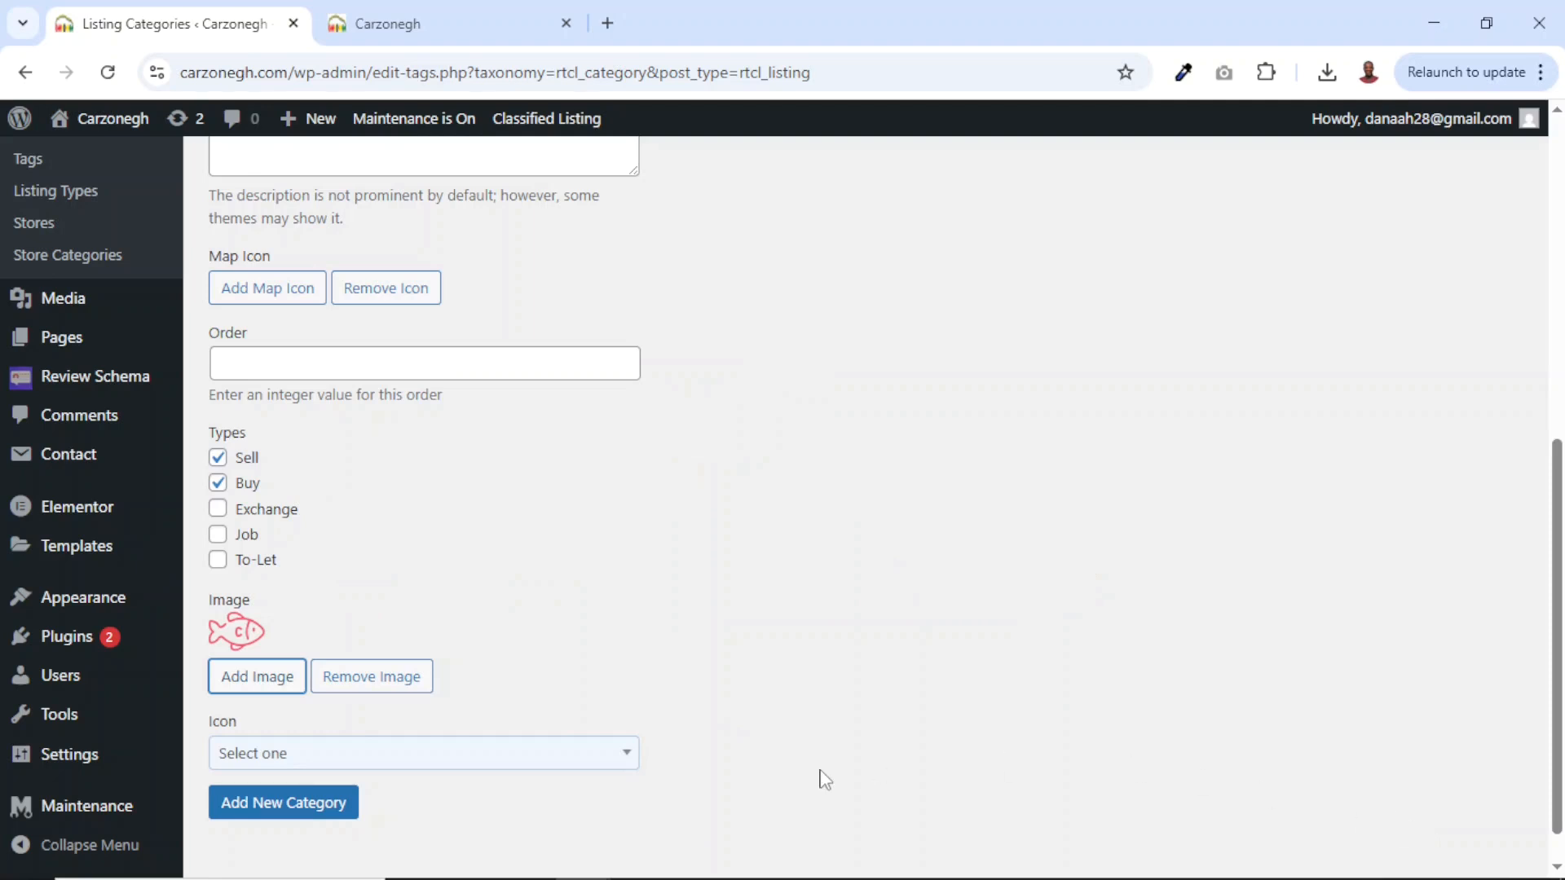
left_click(519, 762)
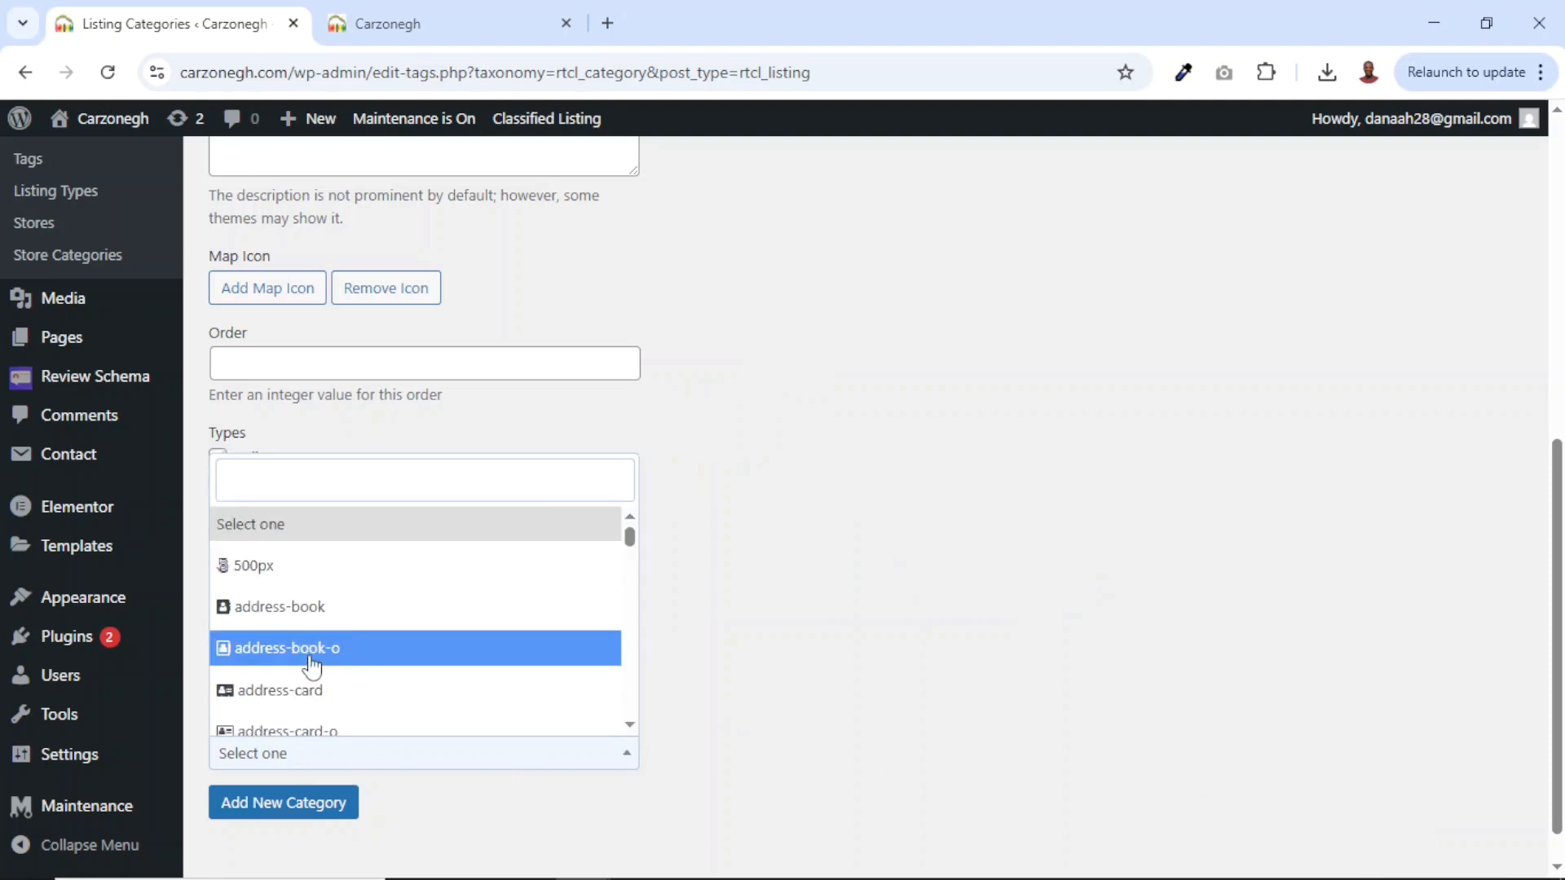
scroll(312, 667, "down", 10)
scroll(313, 666, "down", 10)
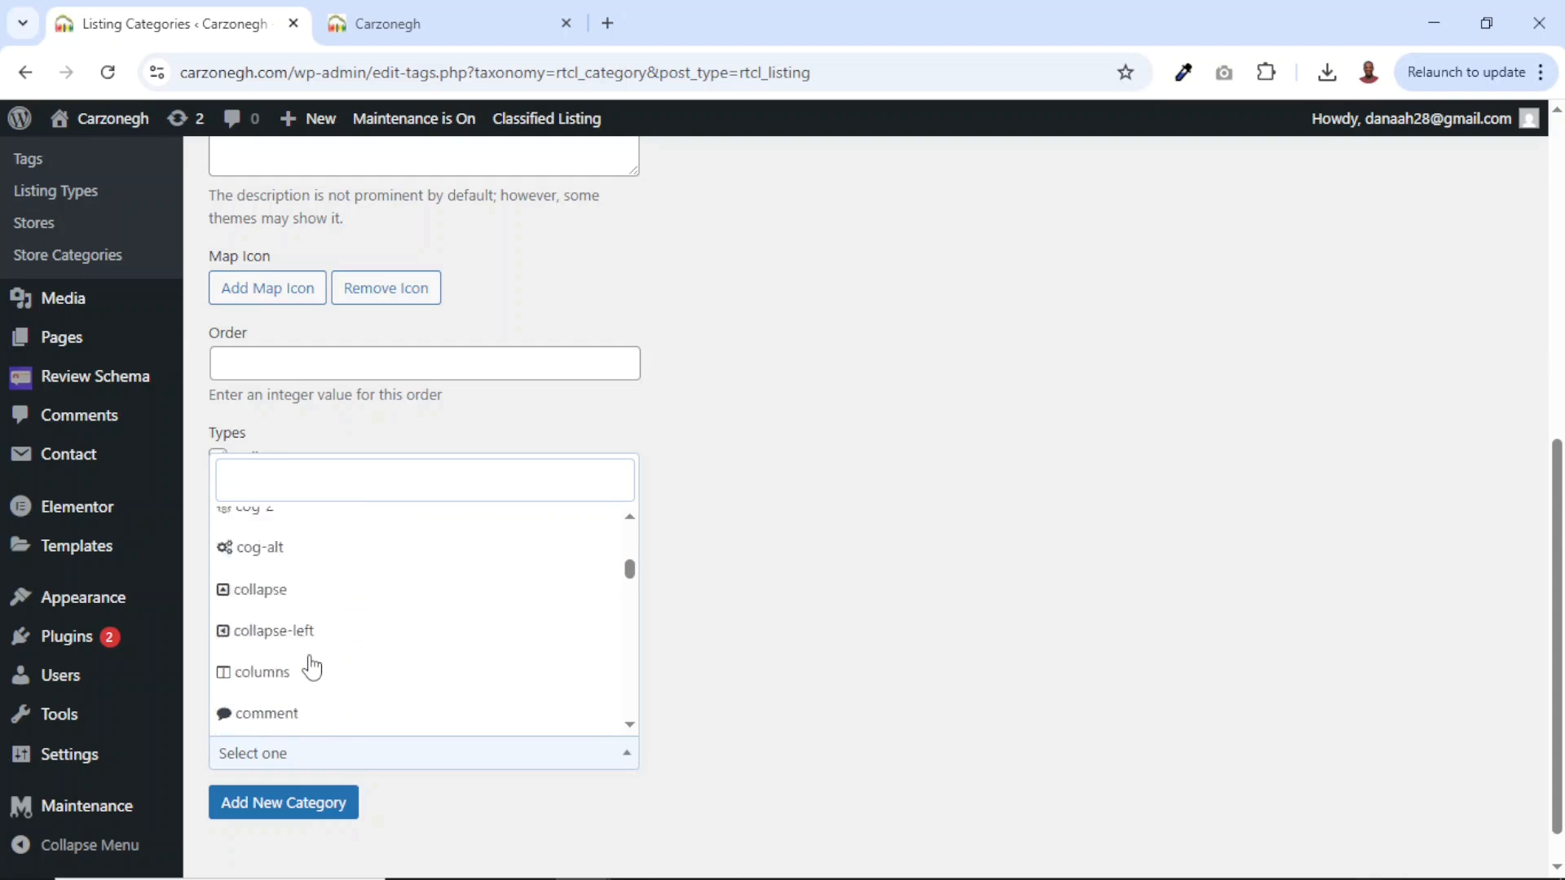
scroll(309, 657, "up", 10)
left_click(807, 711)
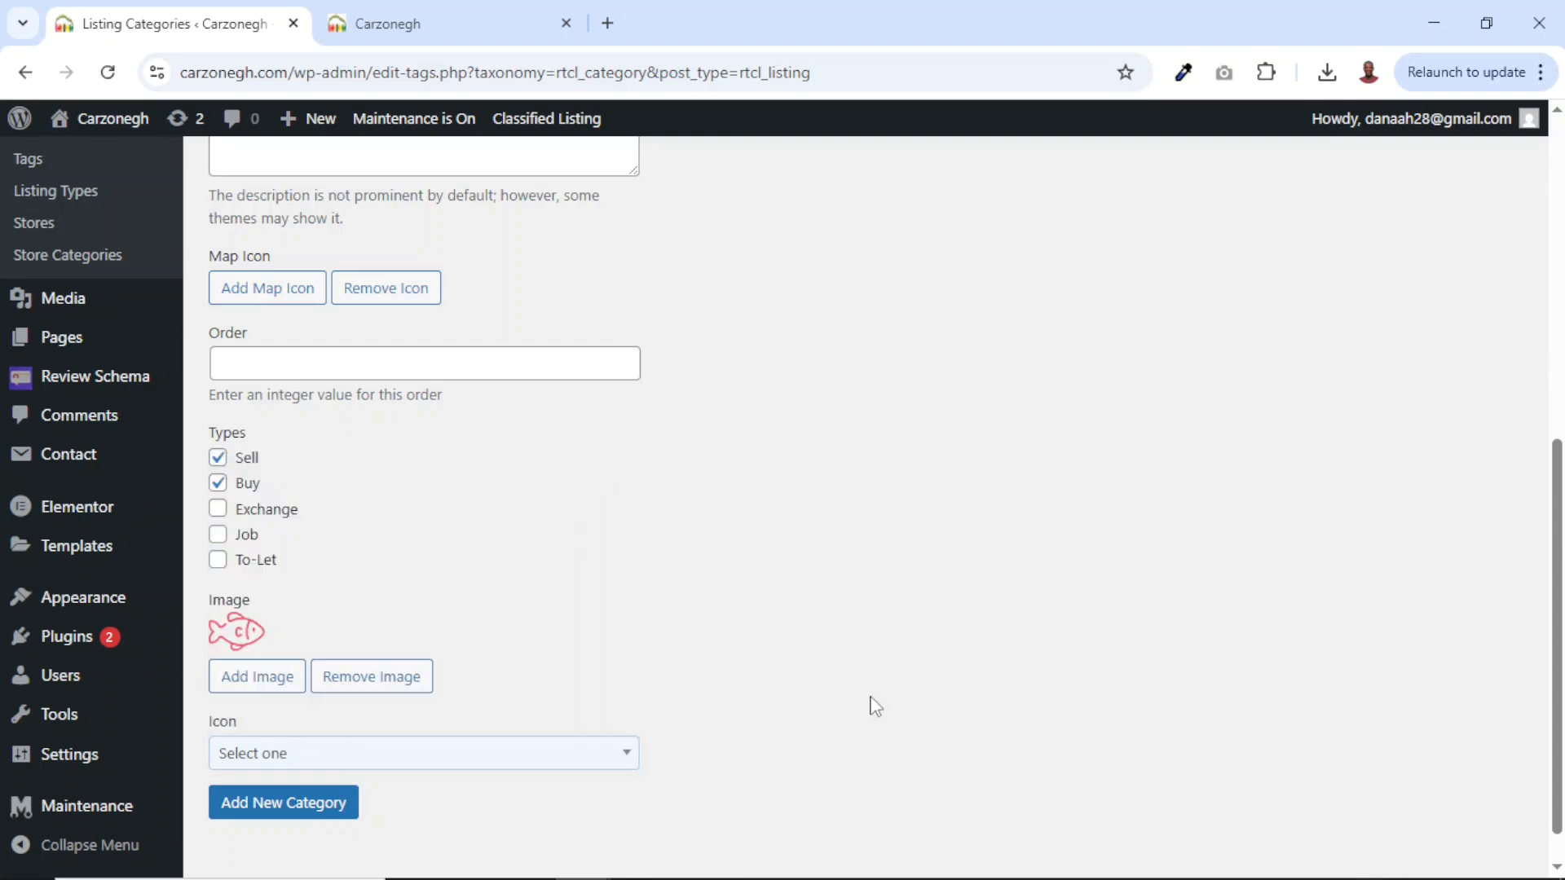
Remove the category image and add the Cars category.
left_click(389, 685)
left_click(882, 218)
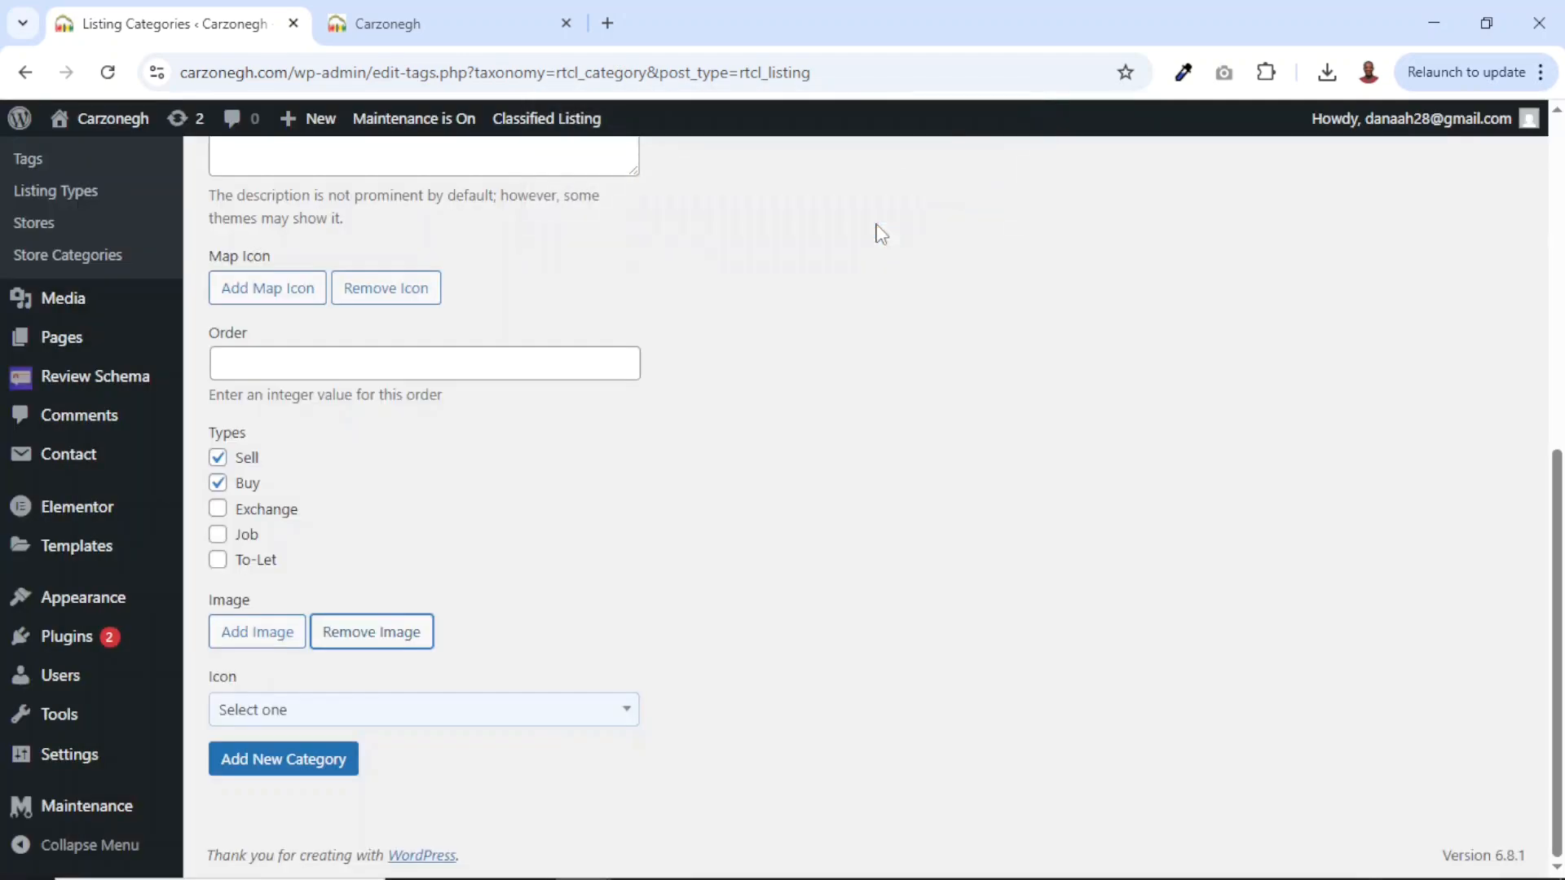
left_click(266, 771)
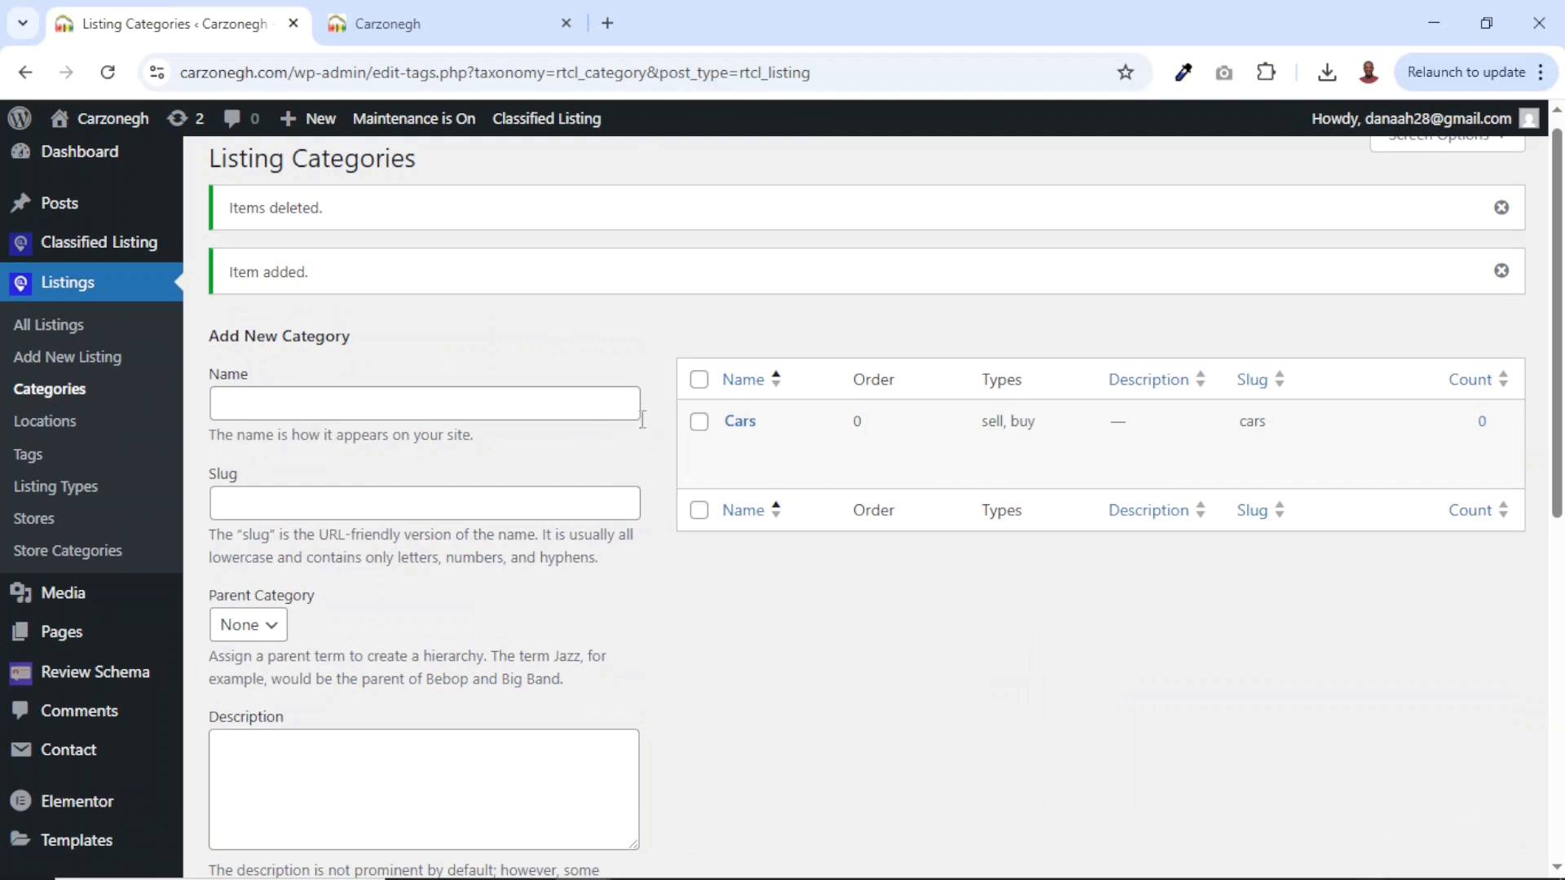
Add the Motorbikes & Scooters category, fixing its name and clearing the slug via Quick Edit.
left_click(357, 414)
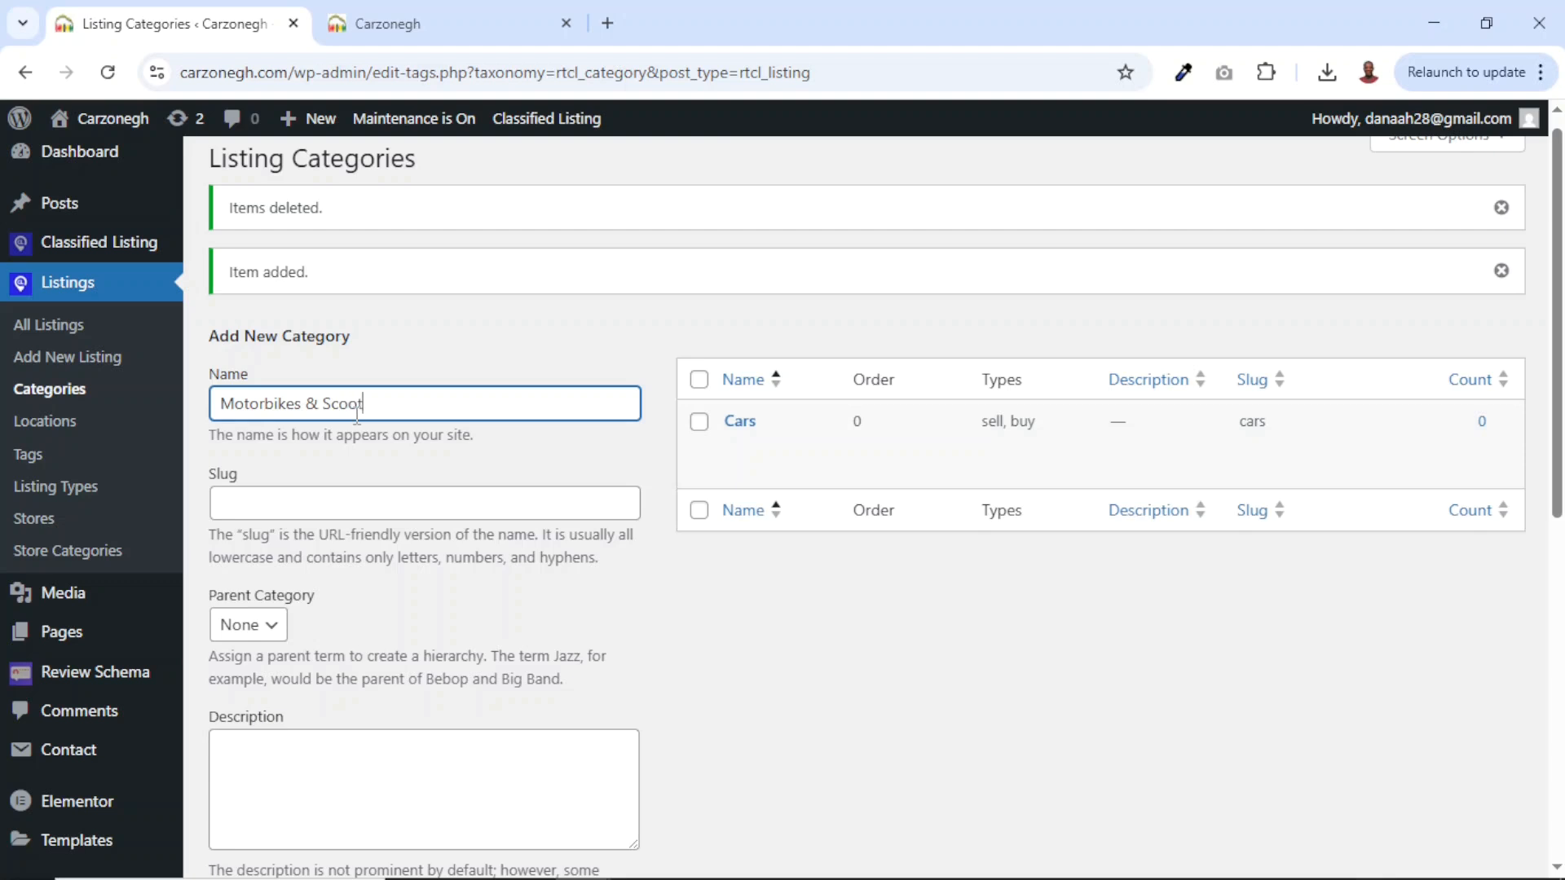
key("Return")
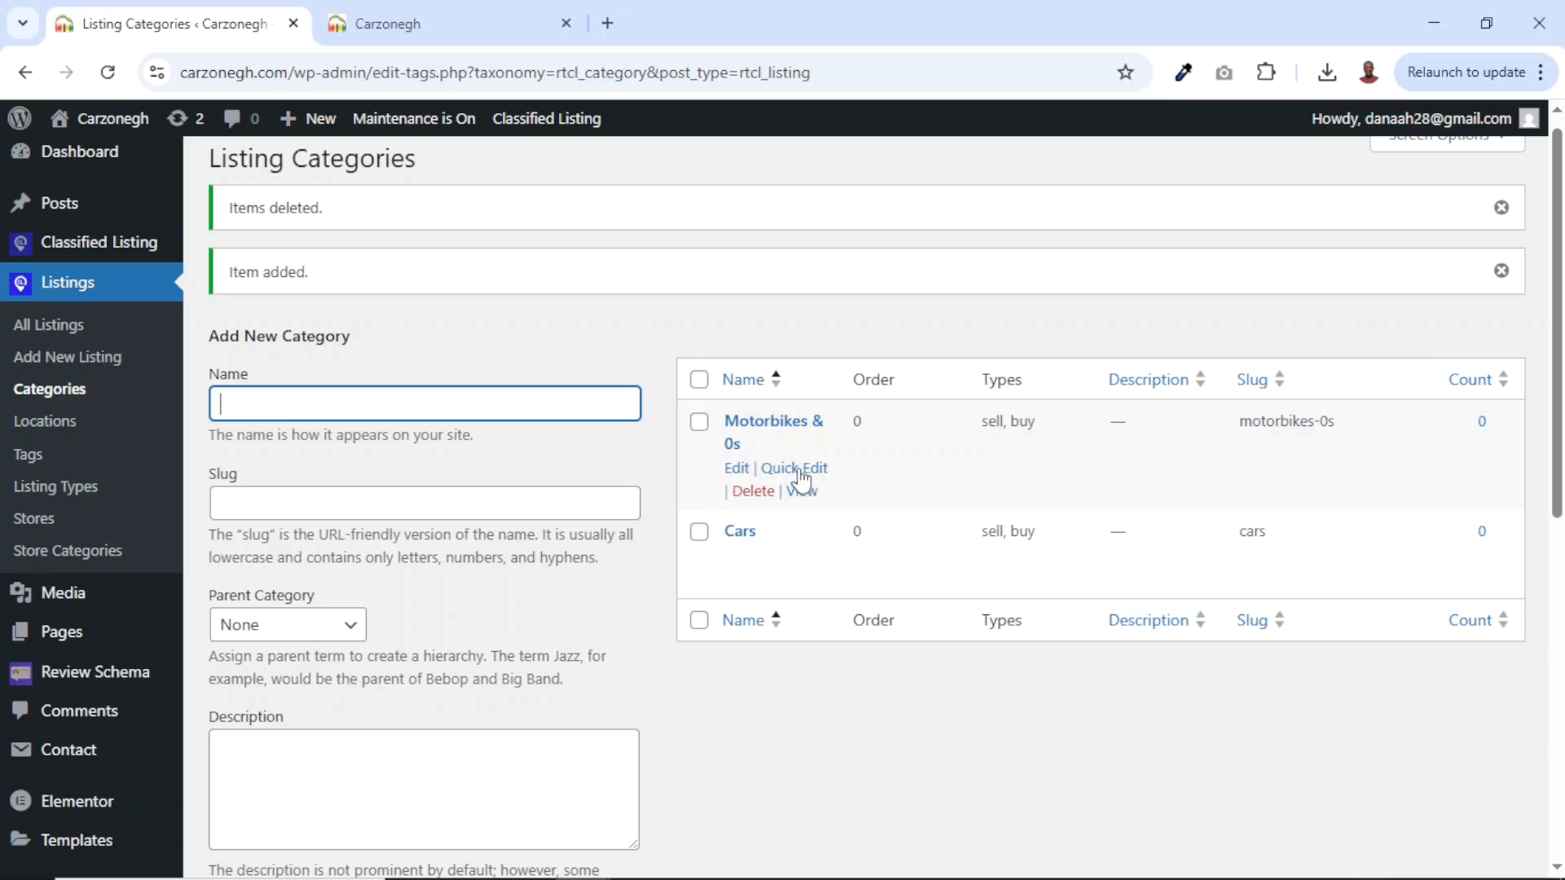
left_click(794, 469)
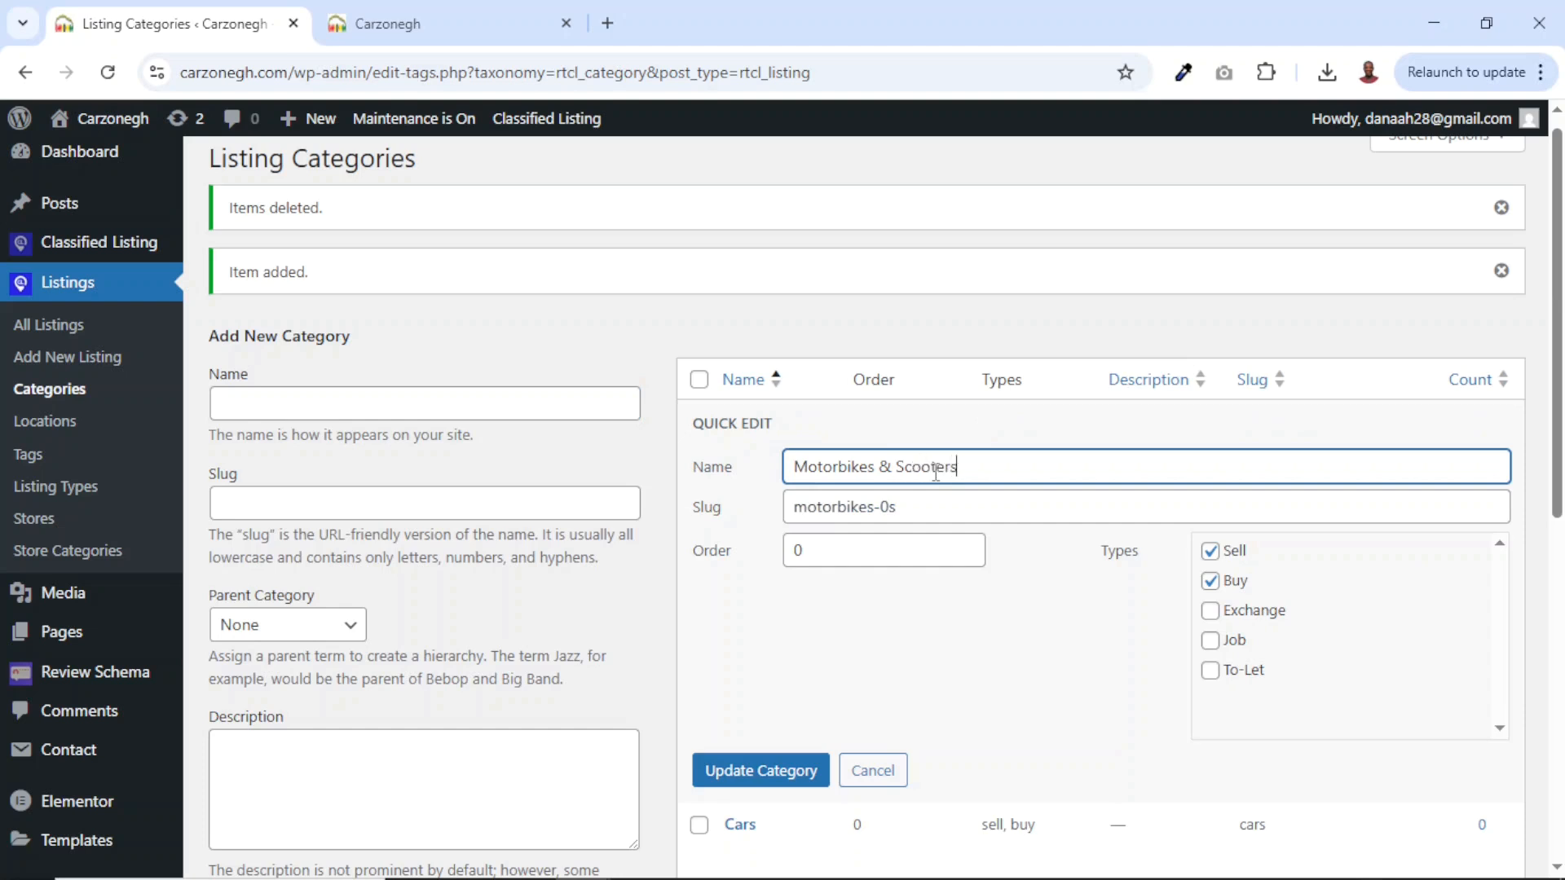
left_click_drag(913, 501, 798, 506)
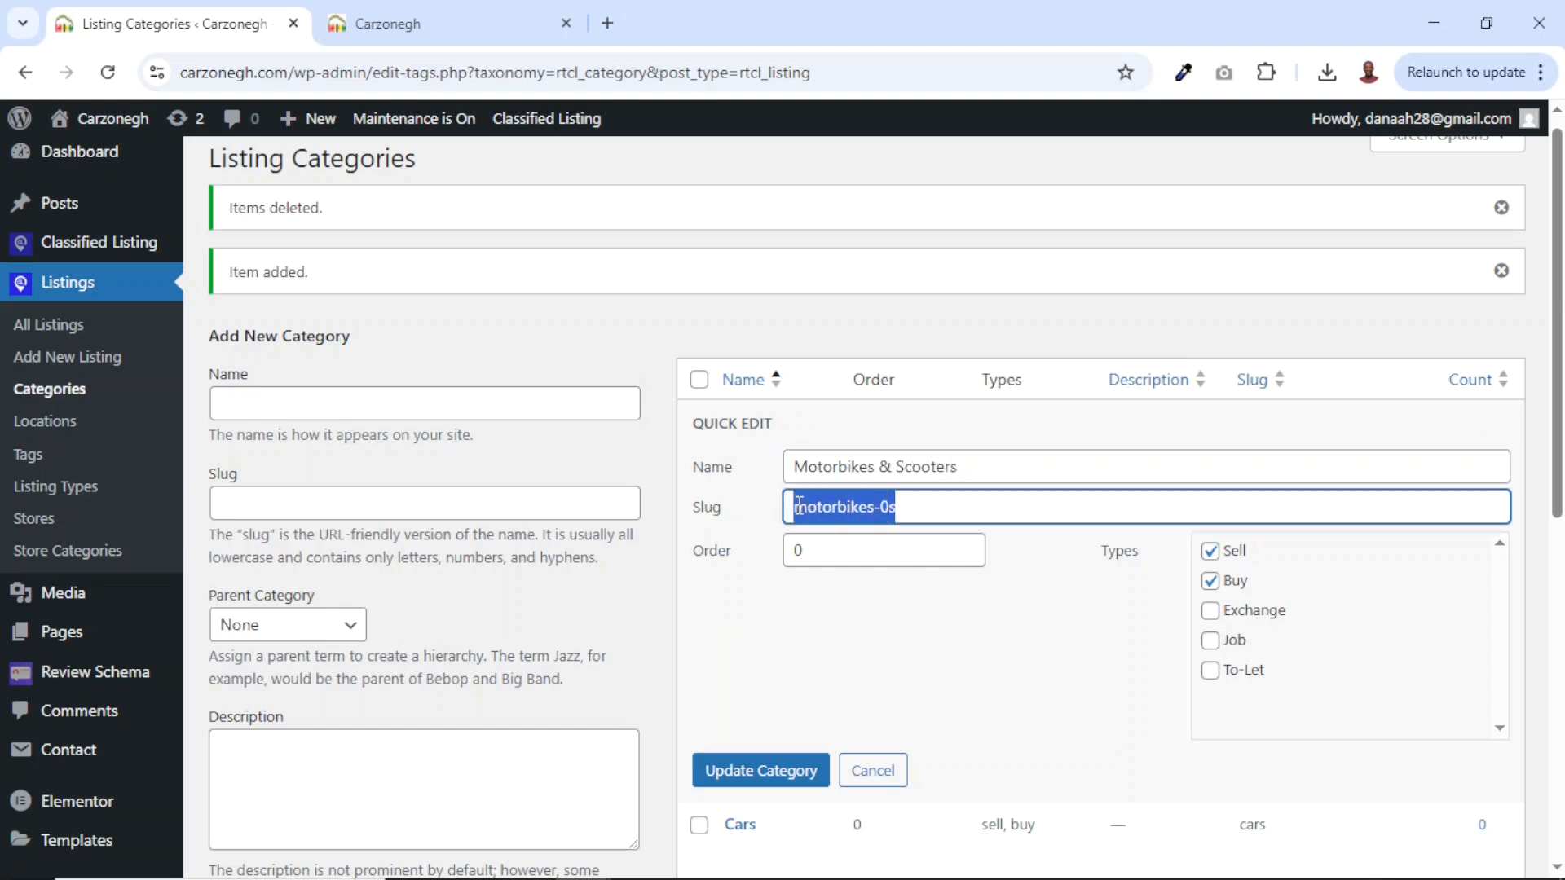
key("BackSpace")
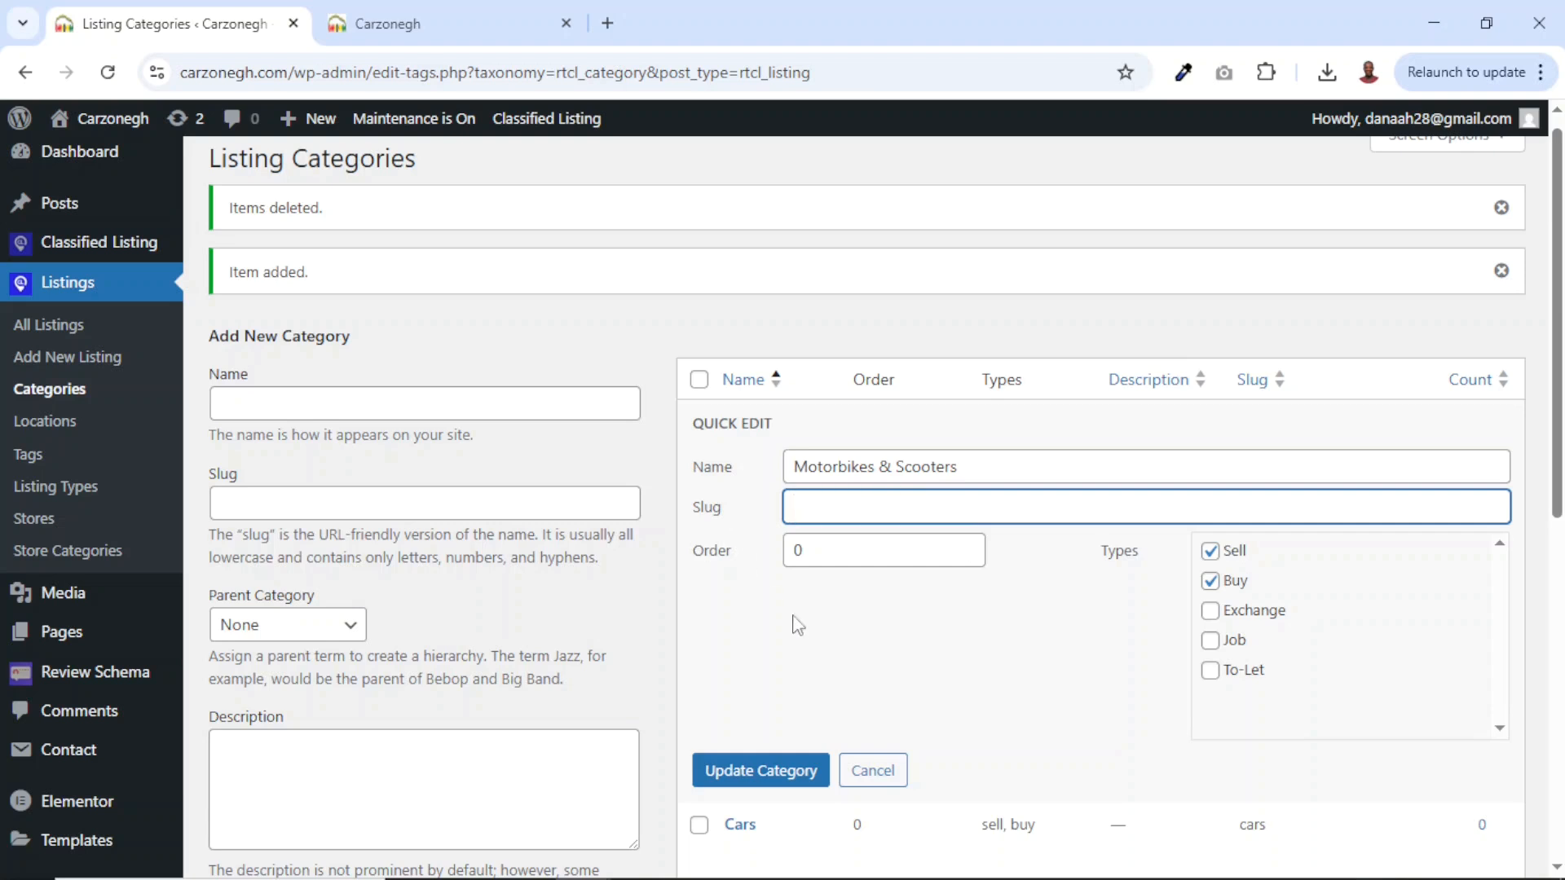
left_click(743, 771)
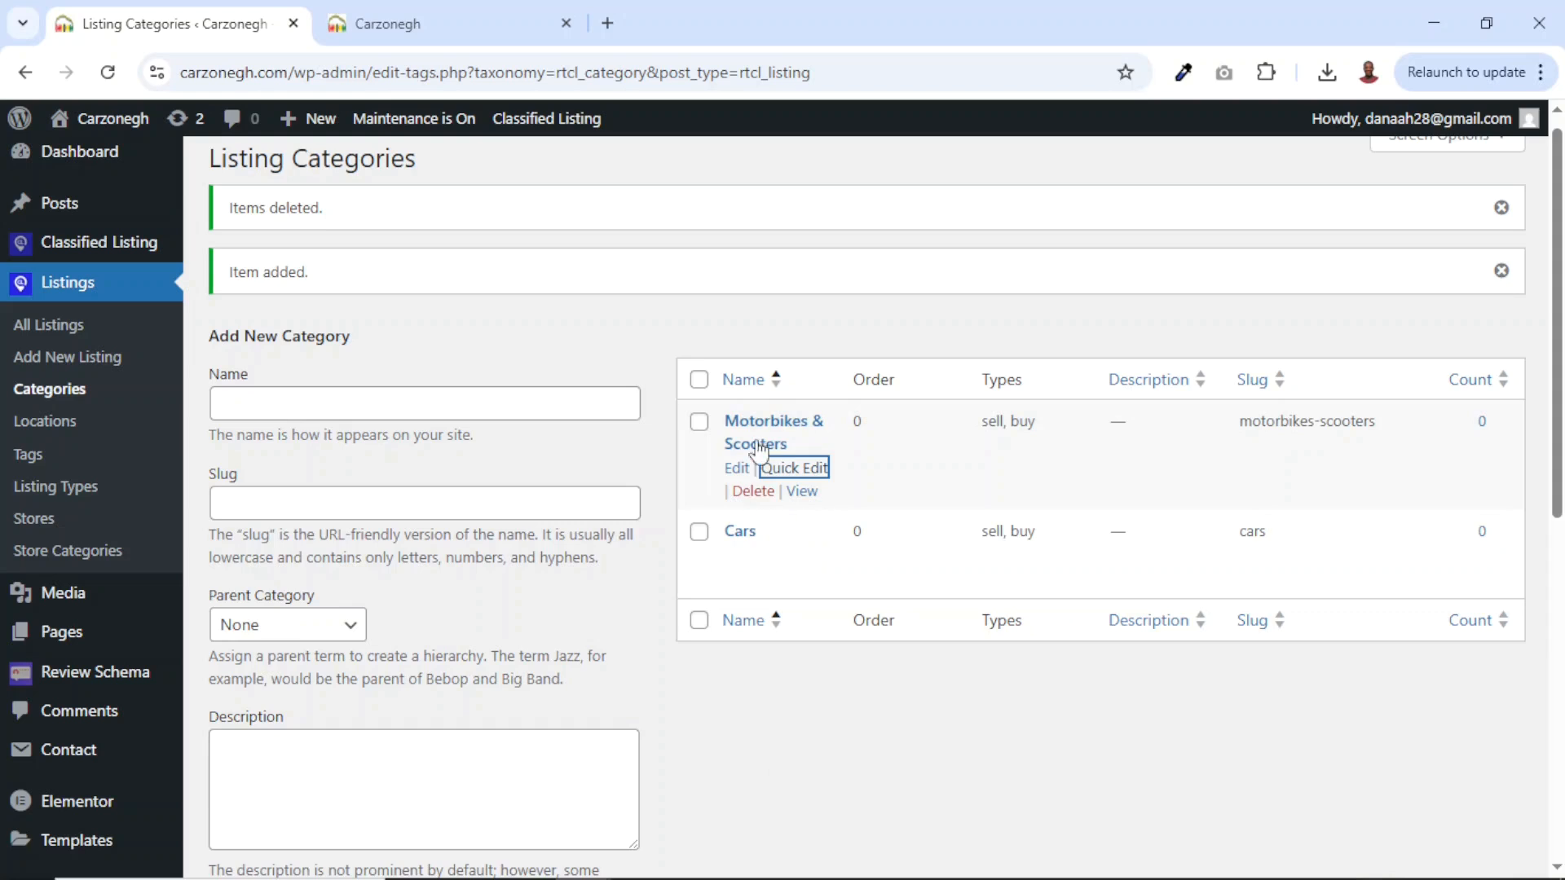
Add the Spare Parts category.
left_click(374, 406)
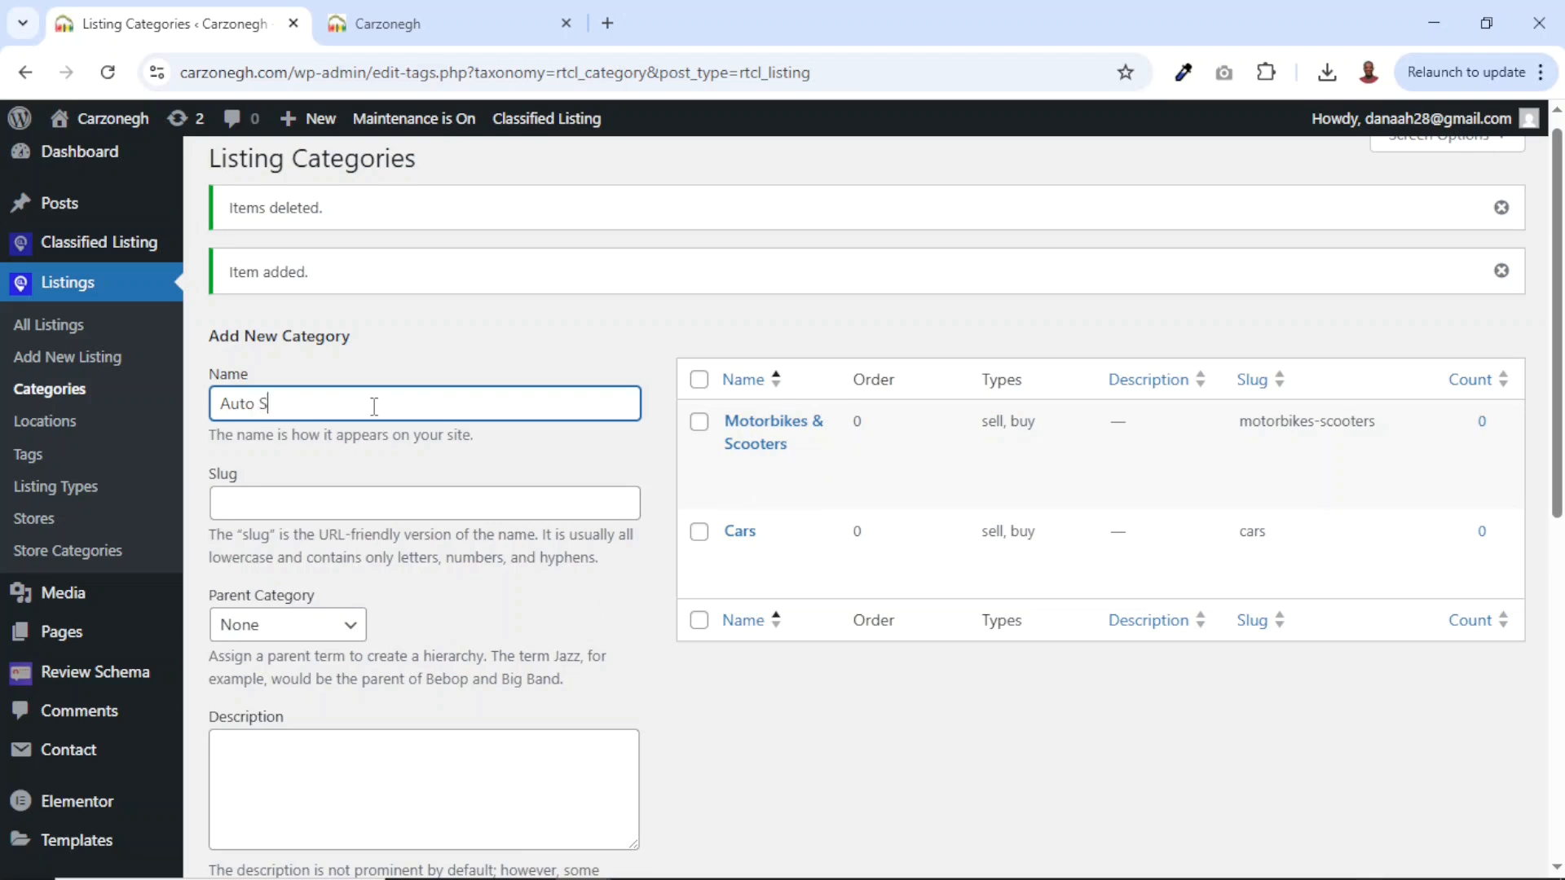
double_click(238, 405)
type("Spare")
scroll(181, 828, "down", 8)
left_click(269, 768)
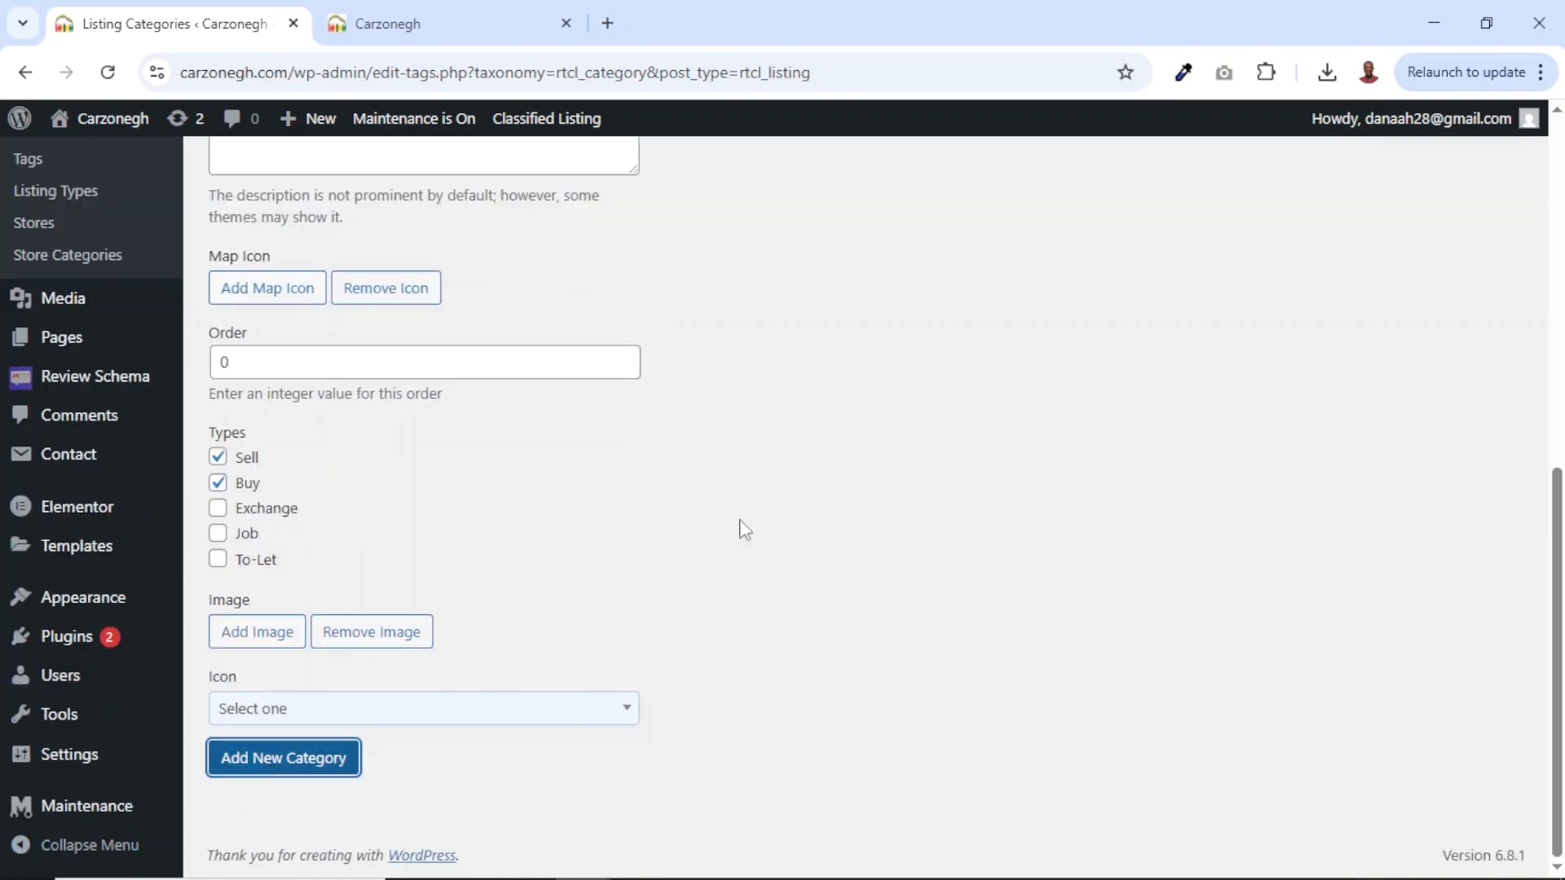
Add the Trucks, Vans & Buses category.
scroll(529, 448, "up", 8)
left_click(326, 381)
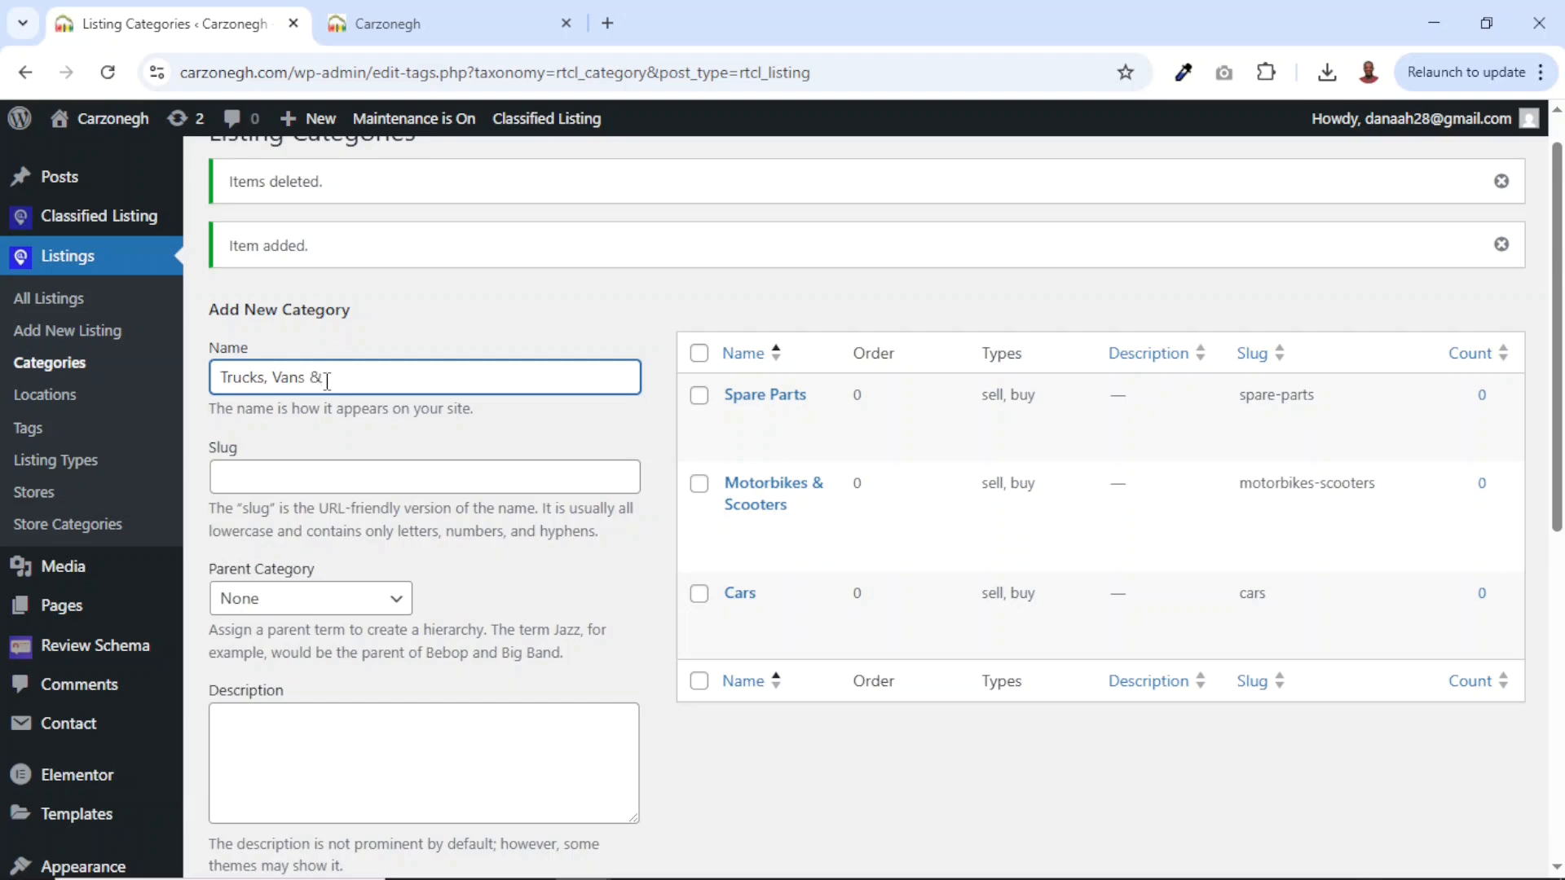
type("uses")
key("Return")
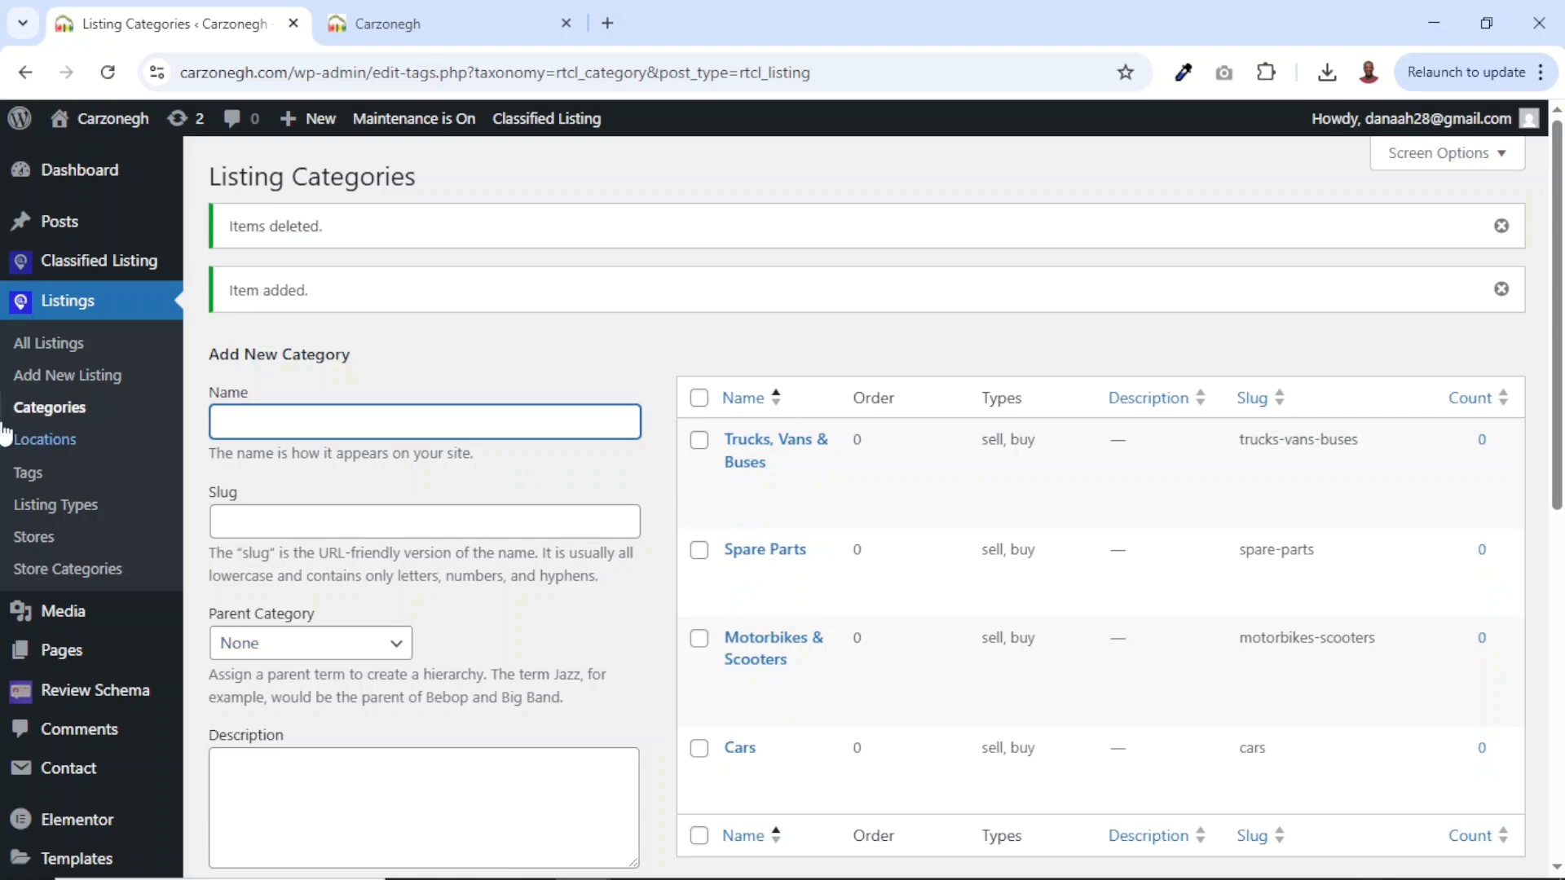
left_click(47, 448)
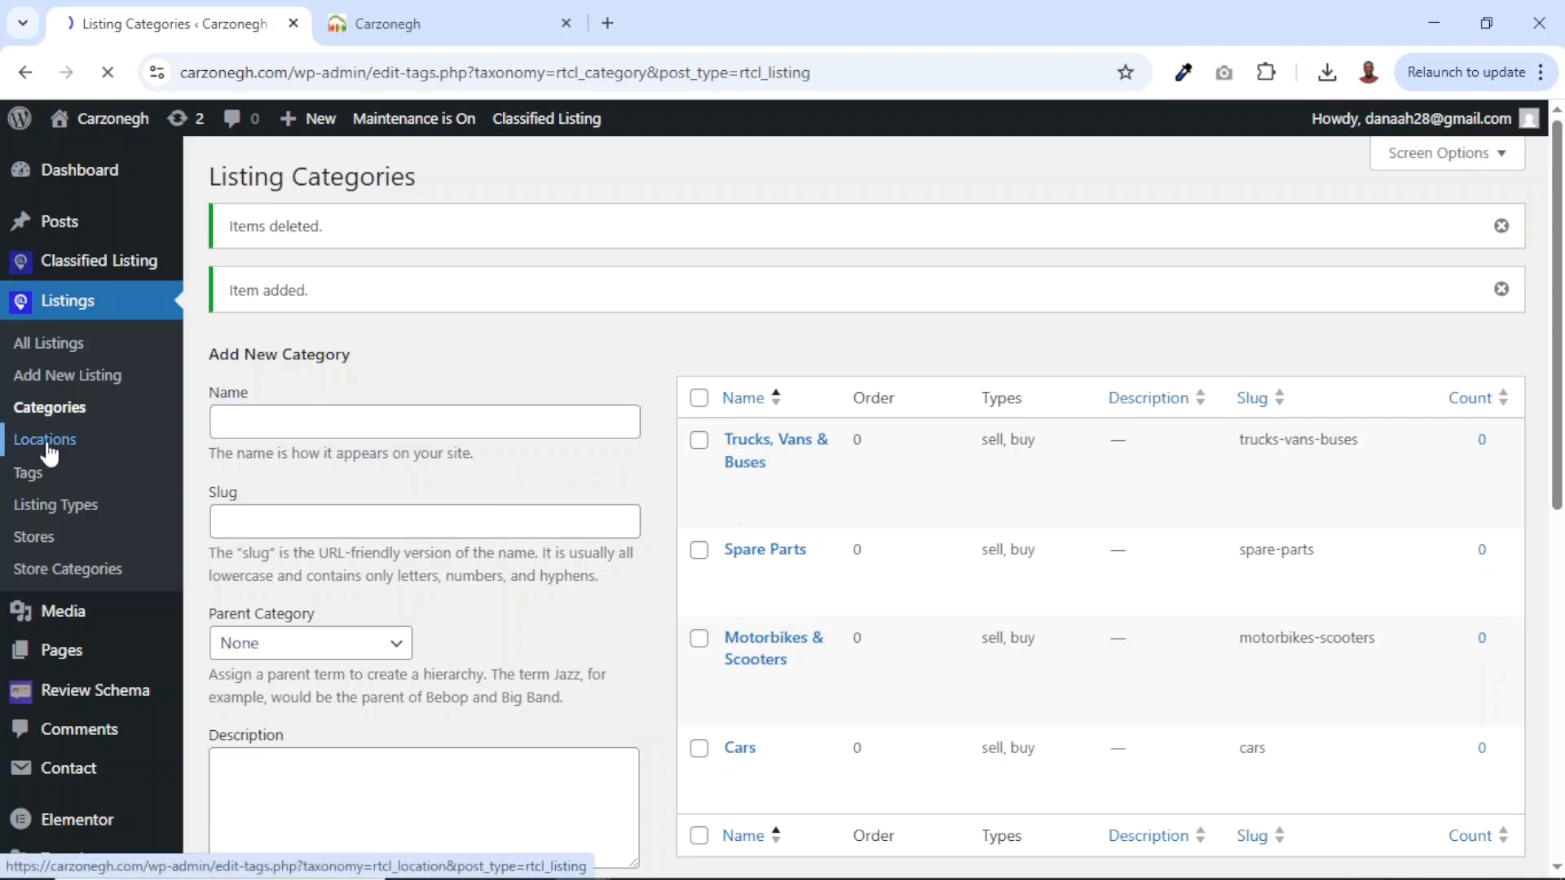
Preview the live site's location picker, viewing California, then return to the admin Locations page.
left_click(438, 35)
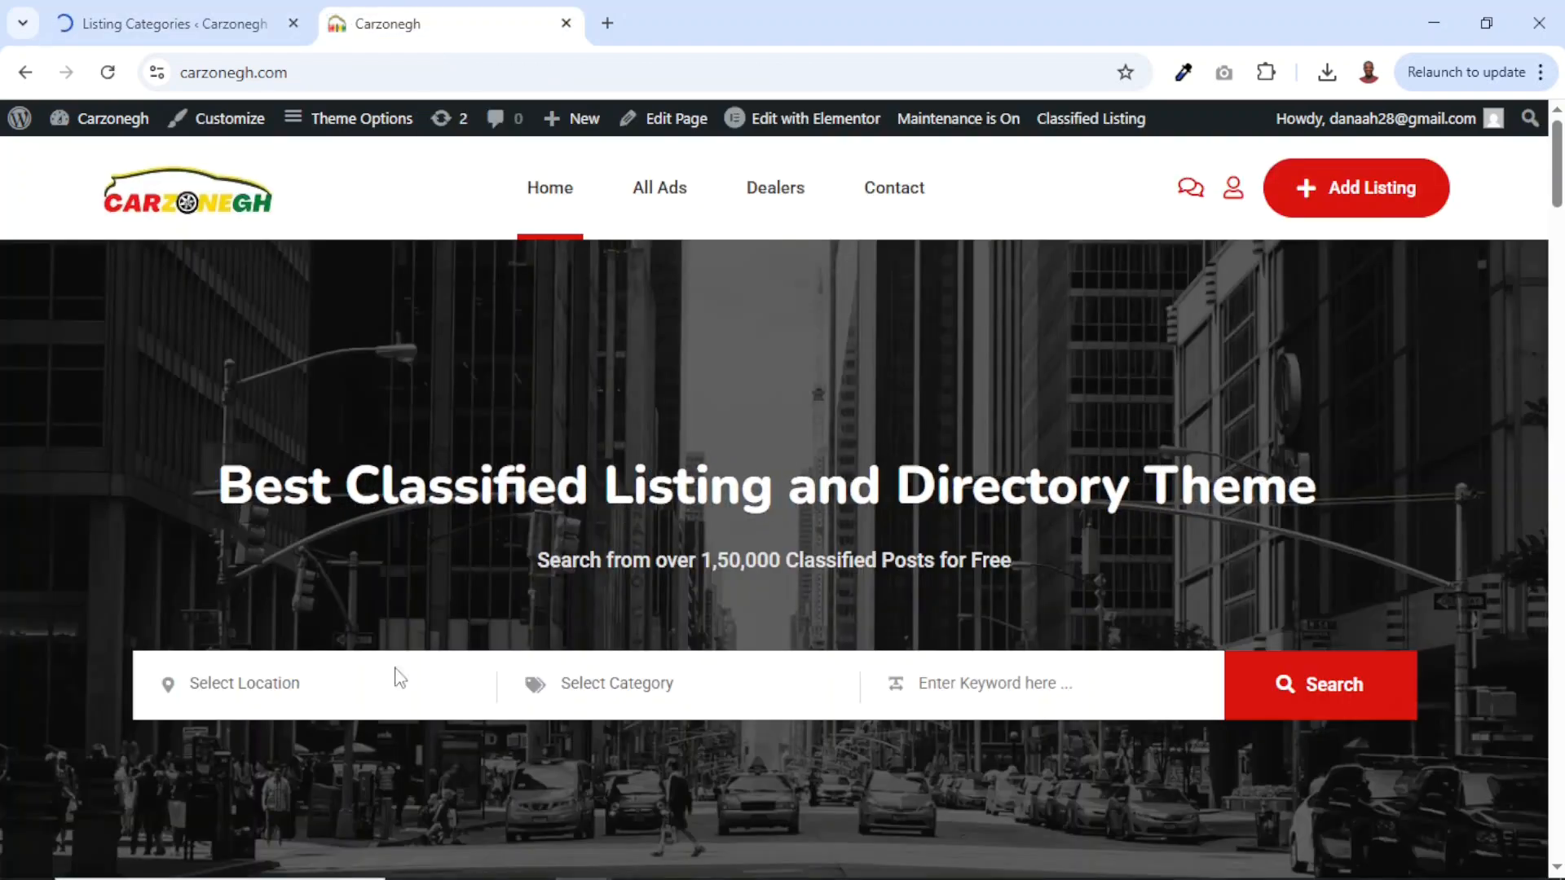
left_click(275, 691)
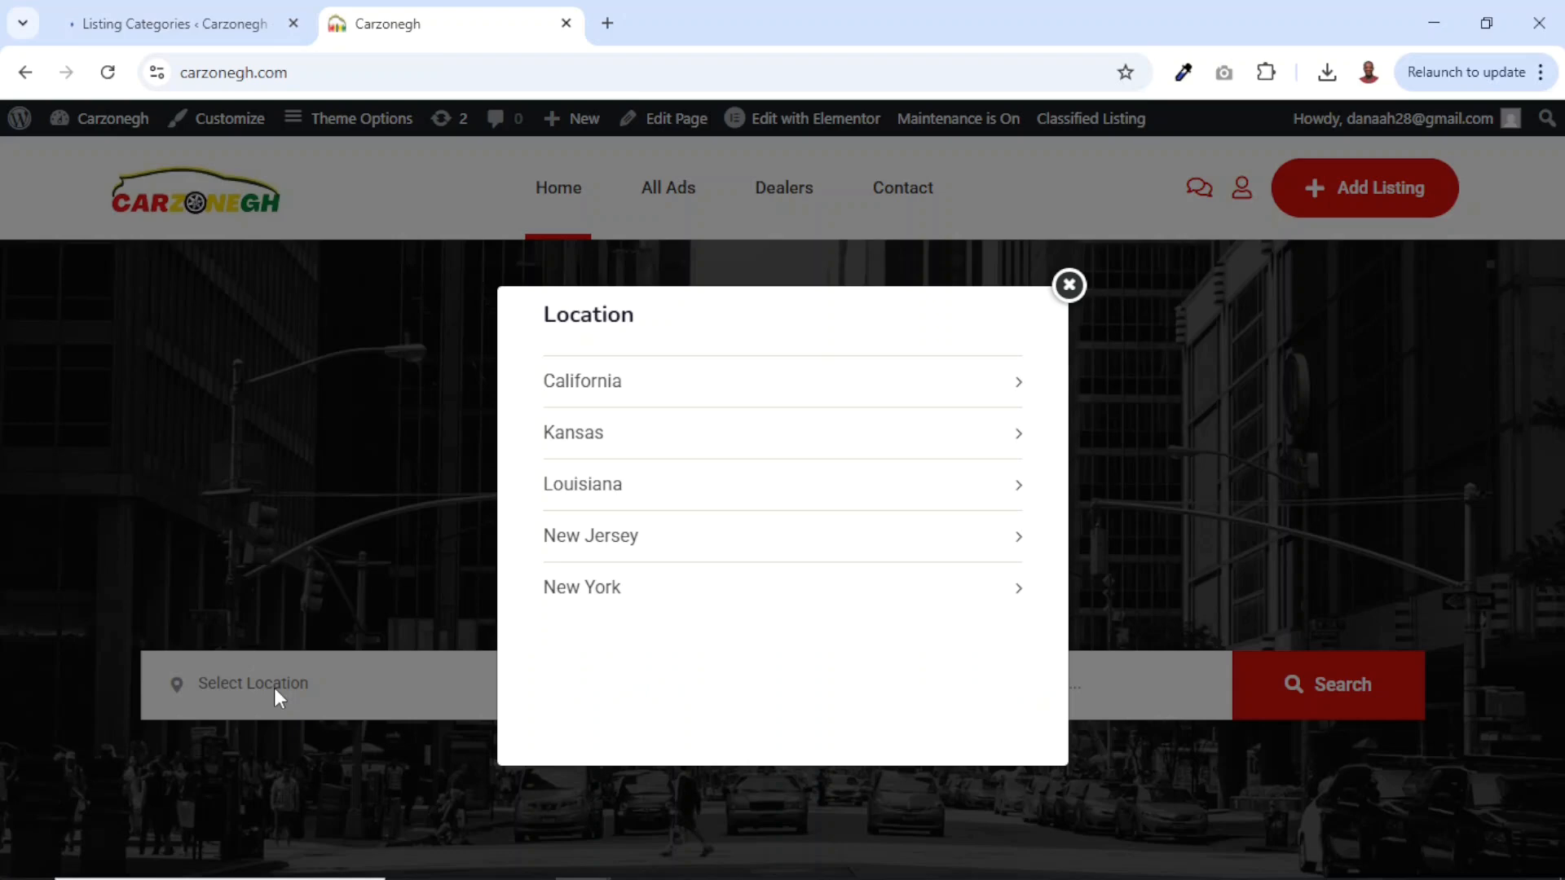
left_click(991, 379)
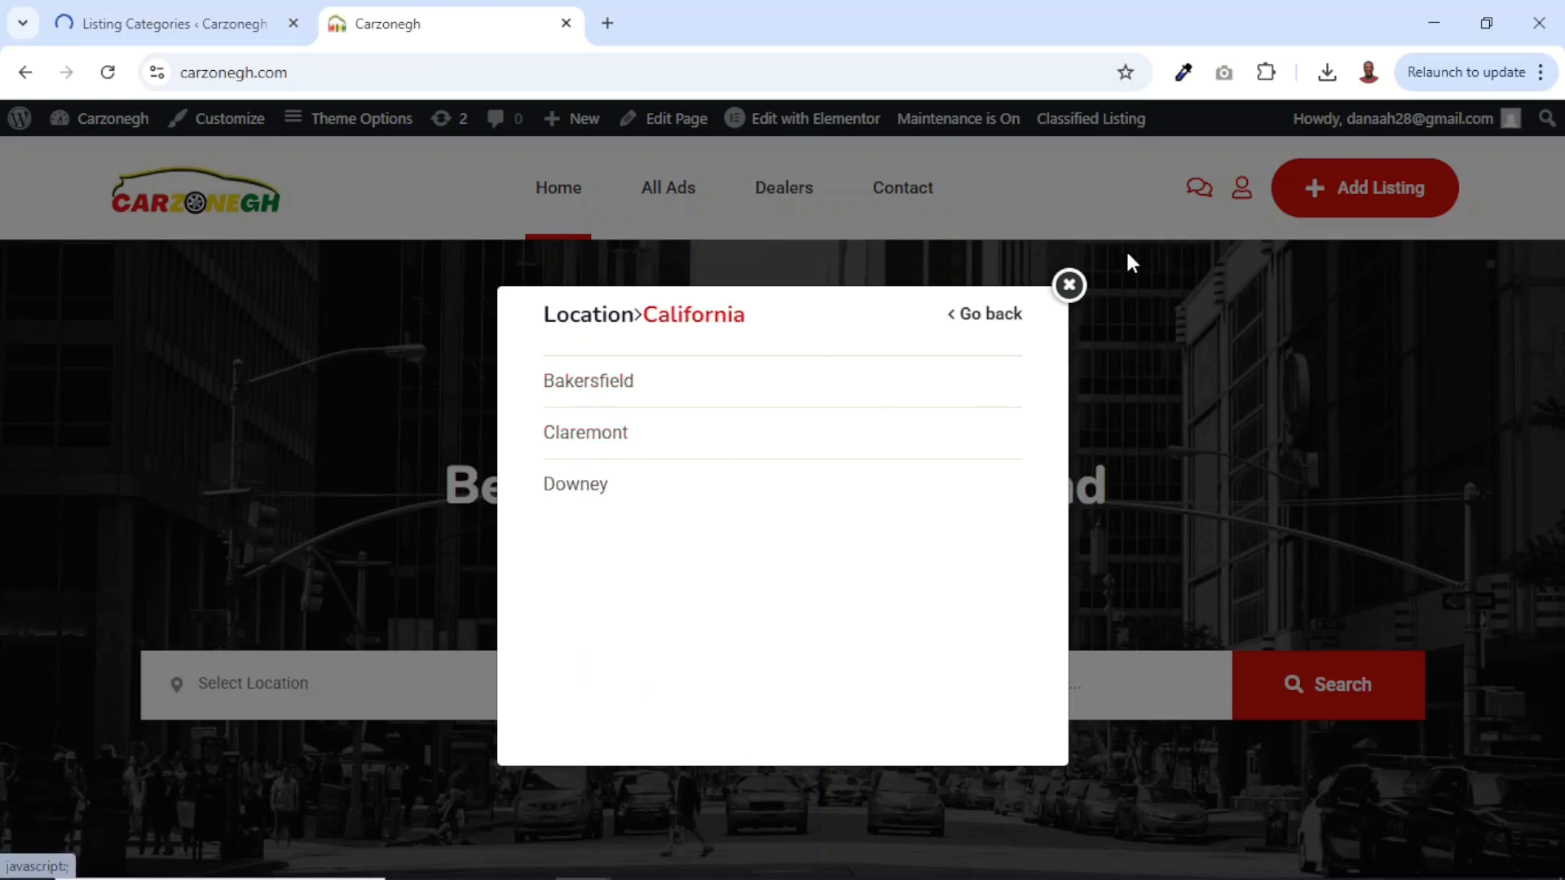
left_click(1068, 285)
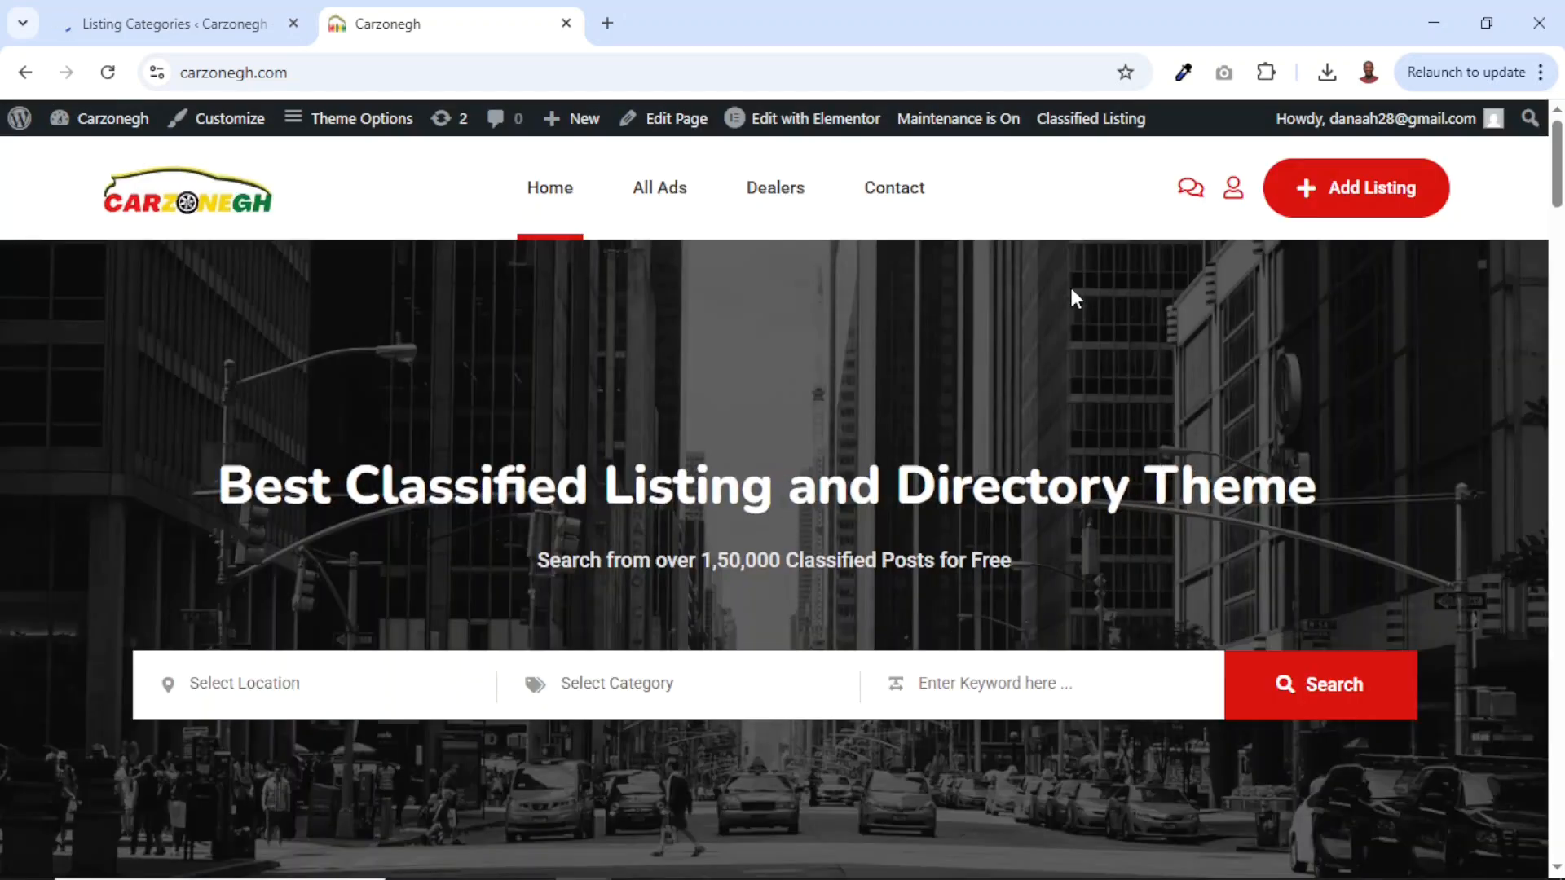
left_click(138, 9)
scroll(936, 605, "down", 15)
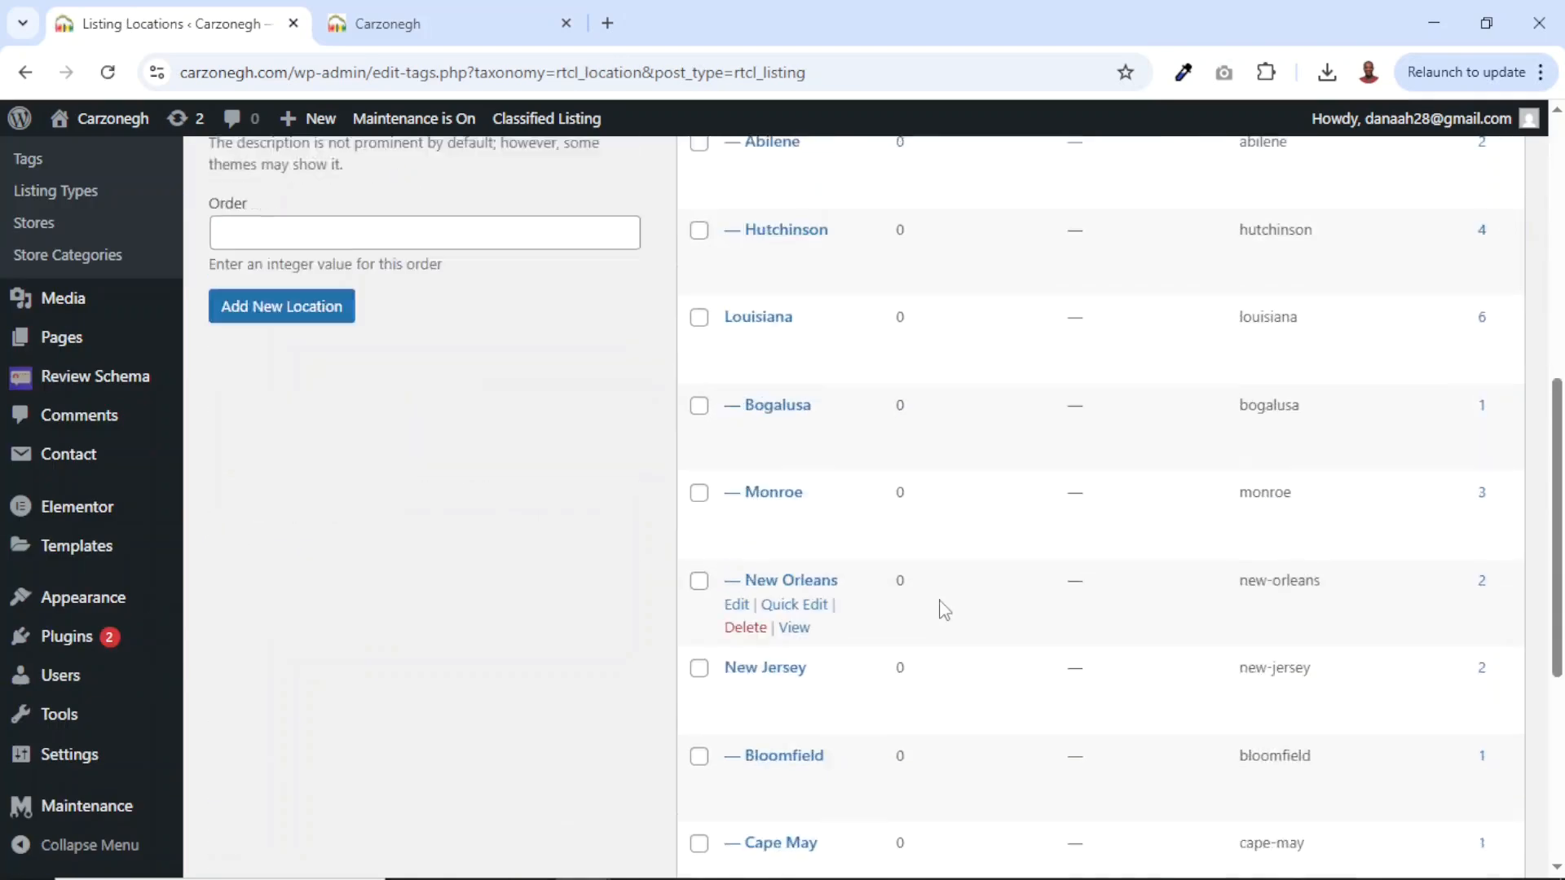
scroll(937, 607, "up", 15)
Select all 17 listing locations and delete them with the Delete bulk action.
left_click(699, 333)
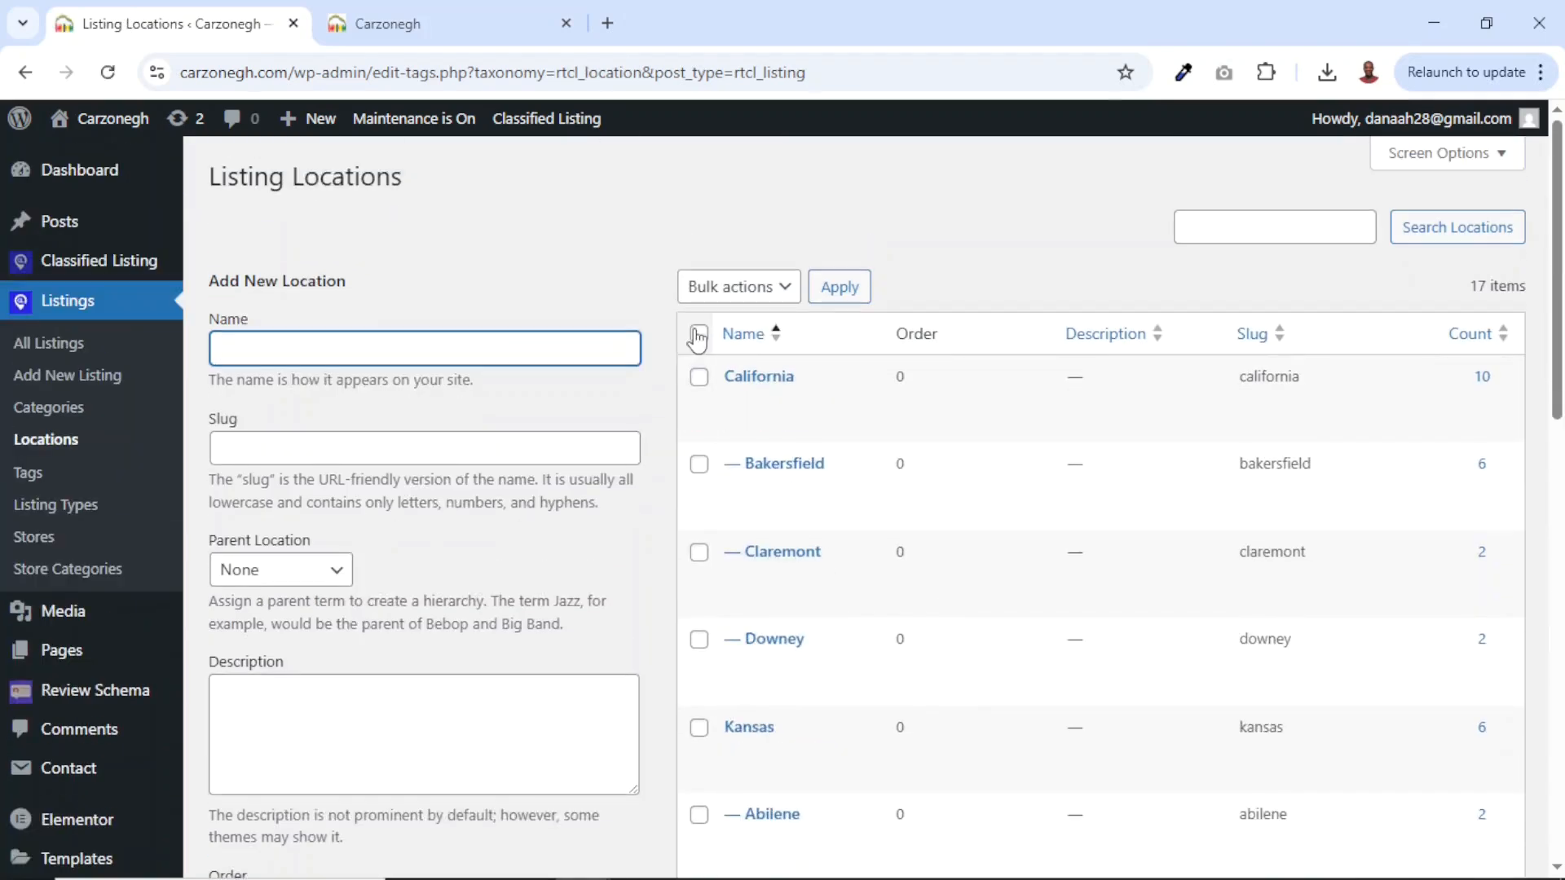
left_click(742, 287)
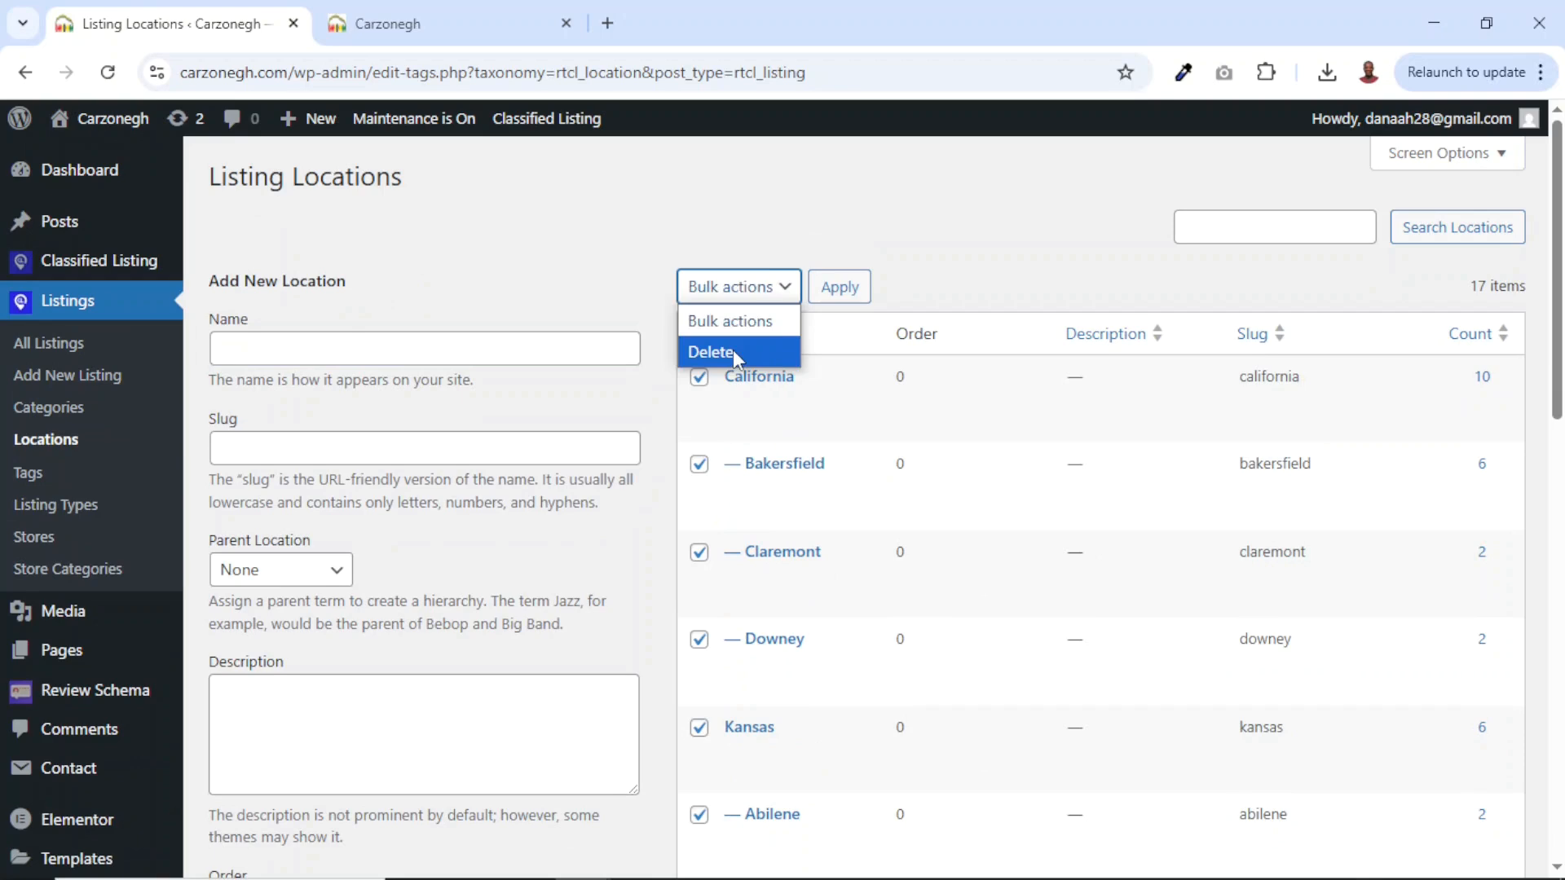
left_click(757, 348)
left_click(835, 295)
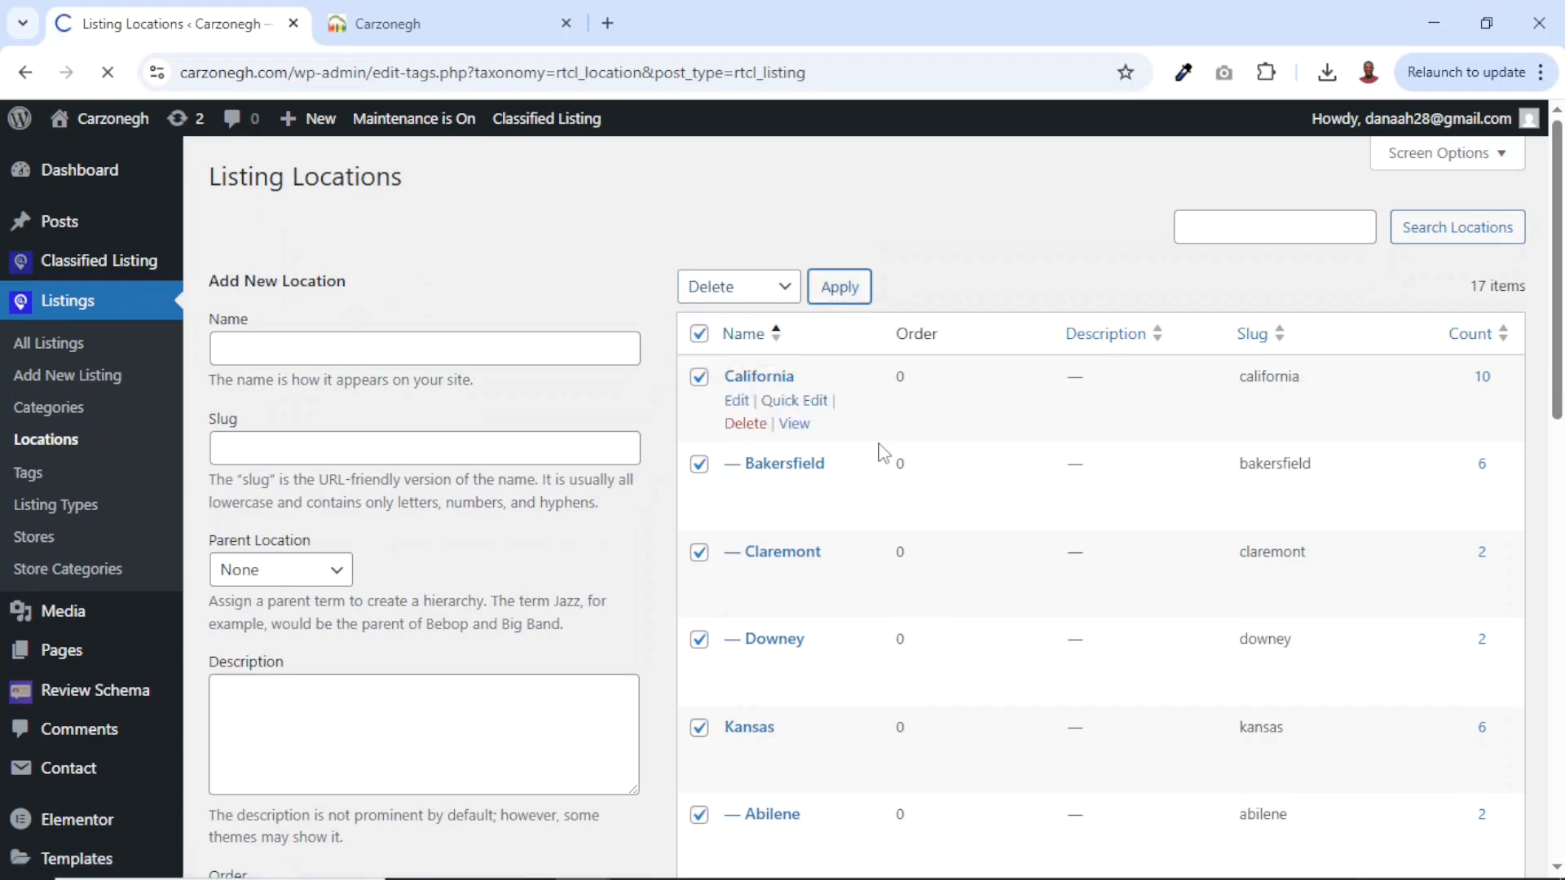
scroll(868, 604, "down", 4)
scroll(867, 604, "up", 4)
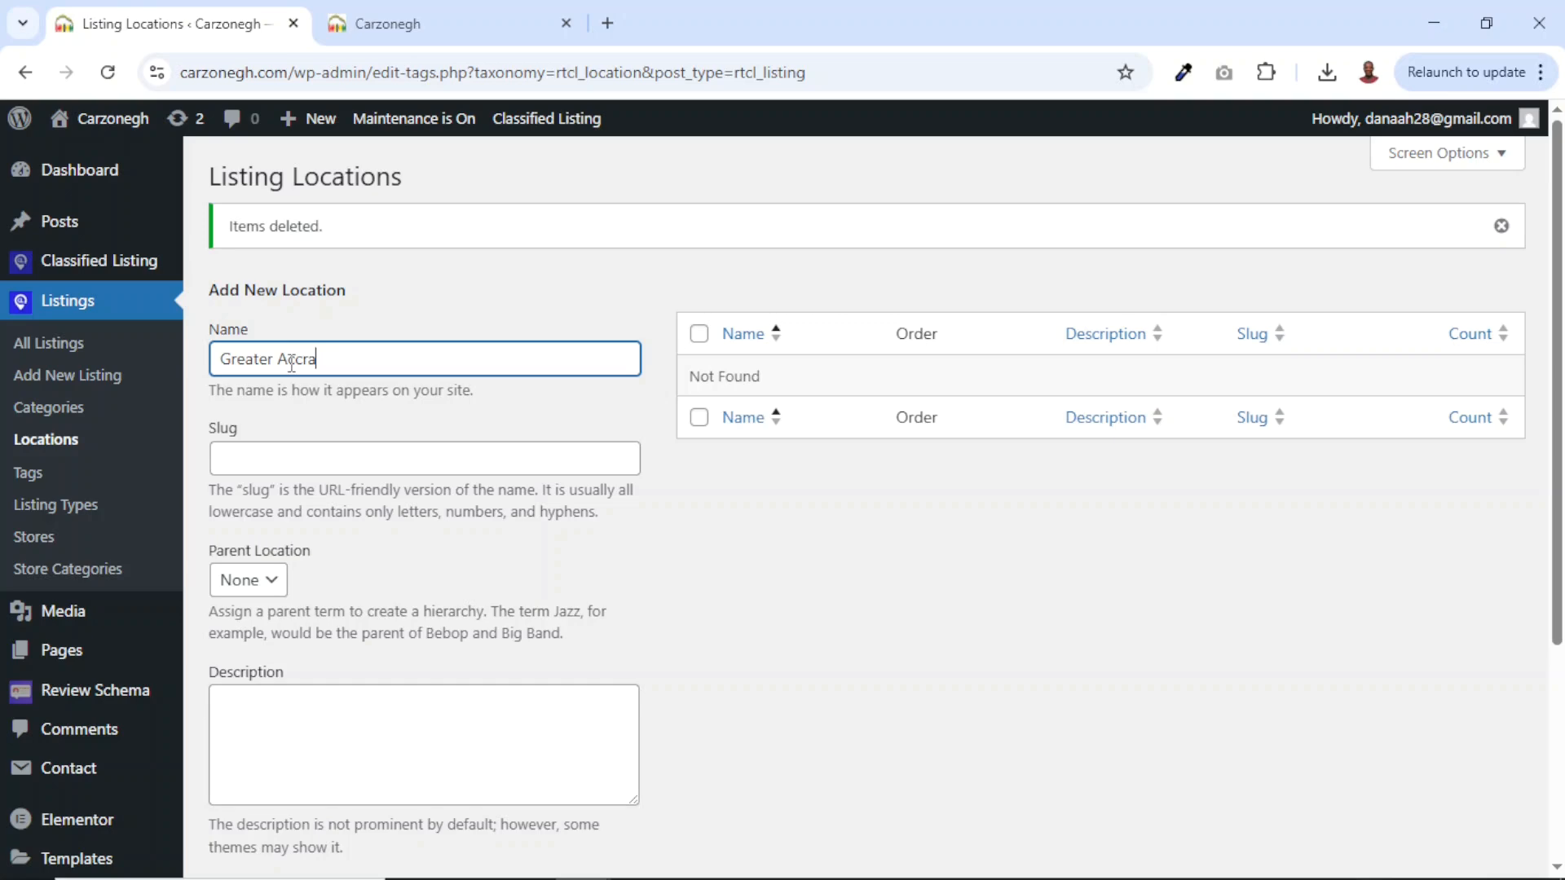
Add Greater Accra and Northern as top-level locations and begin entering Ashanti.
scroll(291, 363, "down", 4)
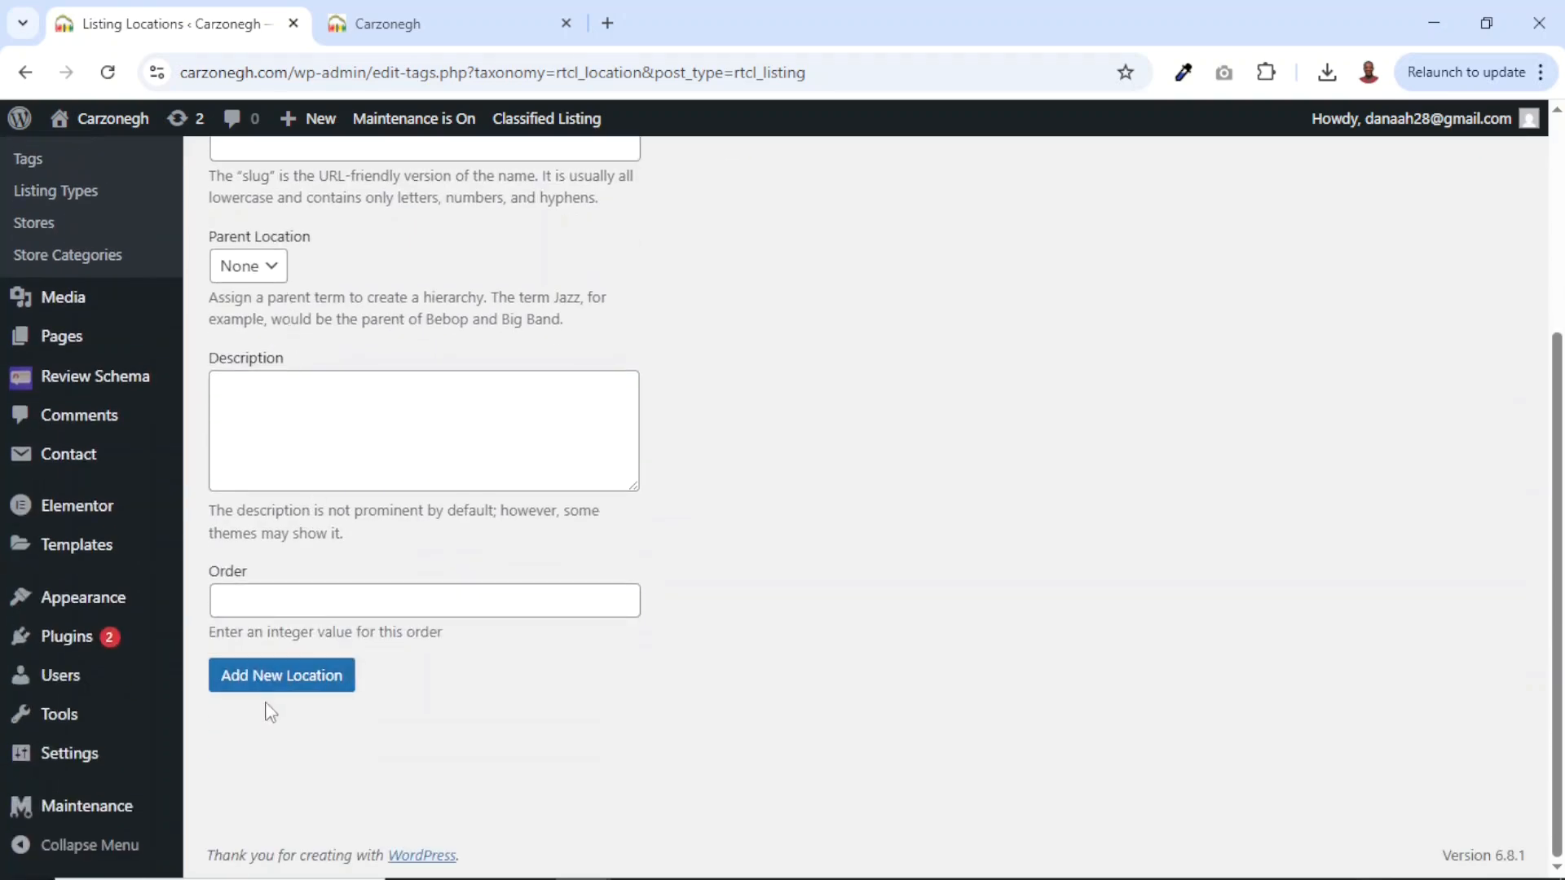
left_click(270, 688)
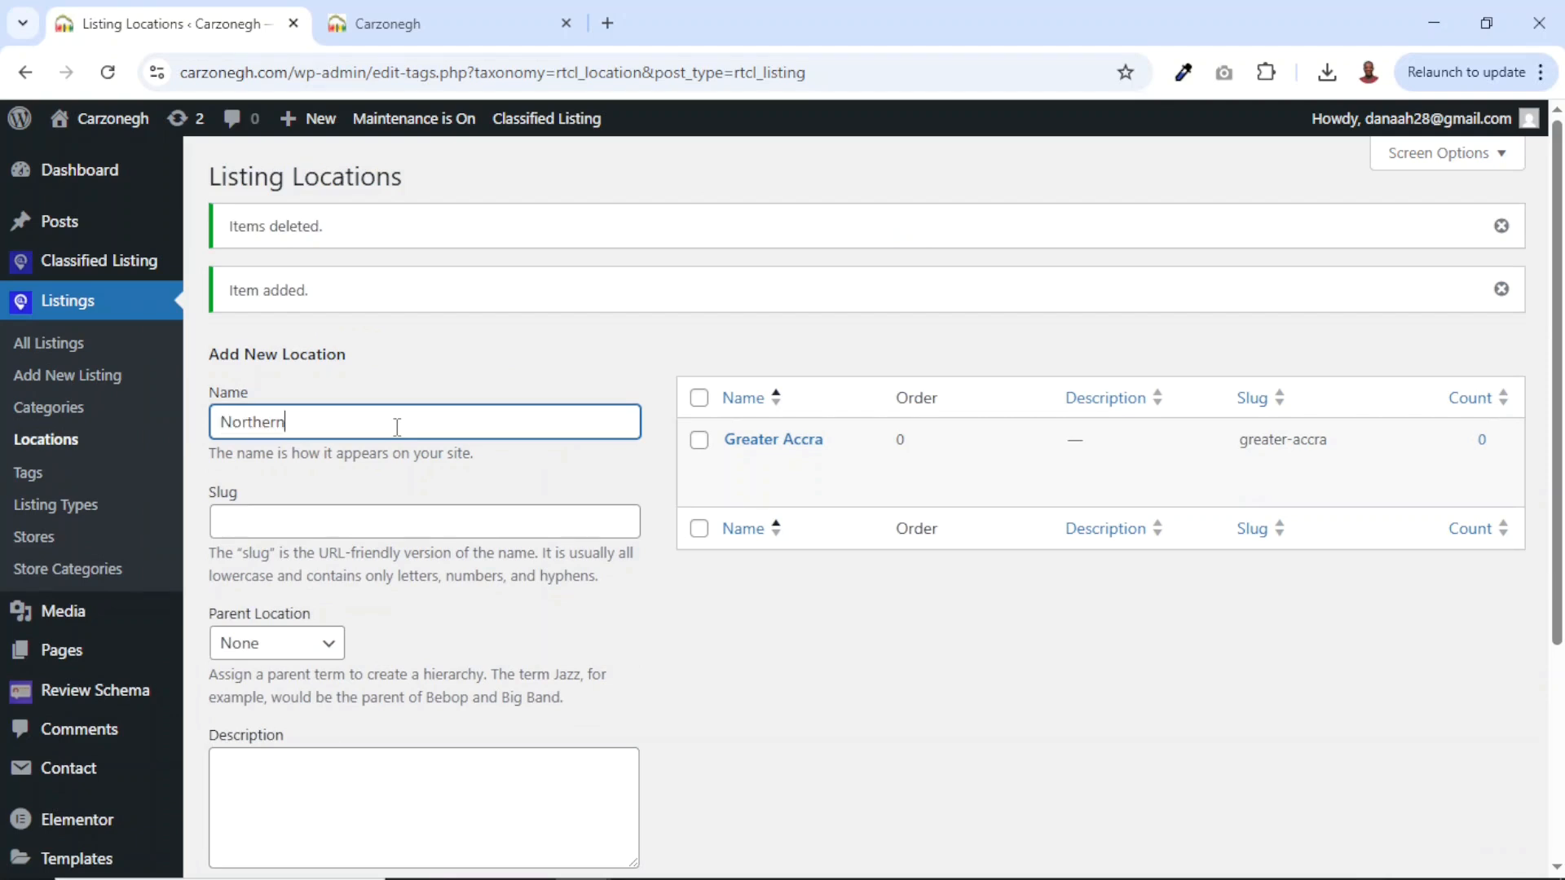
scroll(396, 427, "down", 4)
left_click(269, 751)
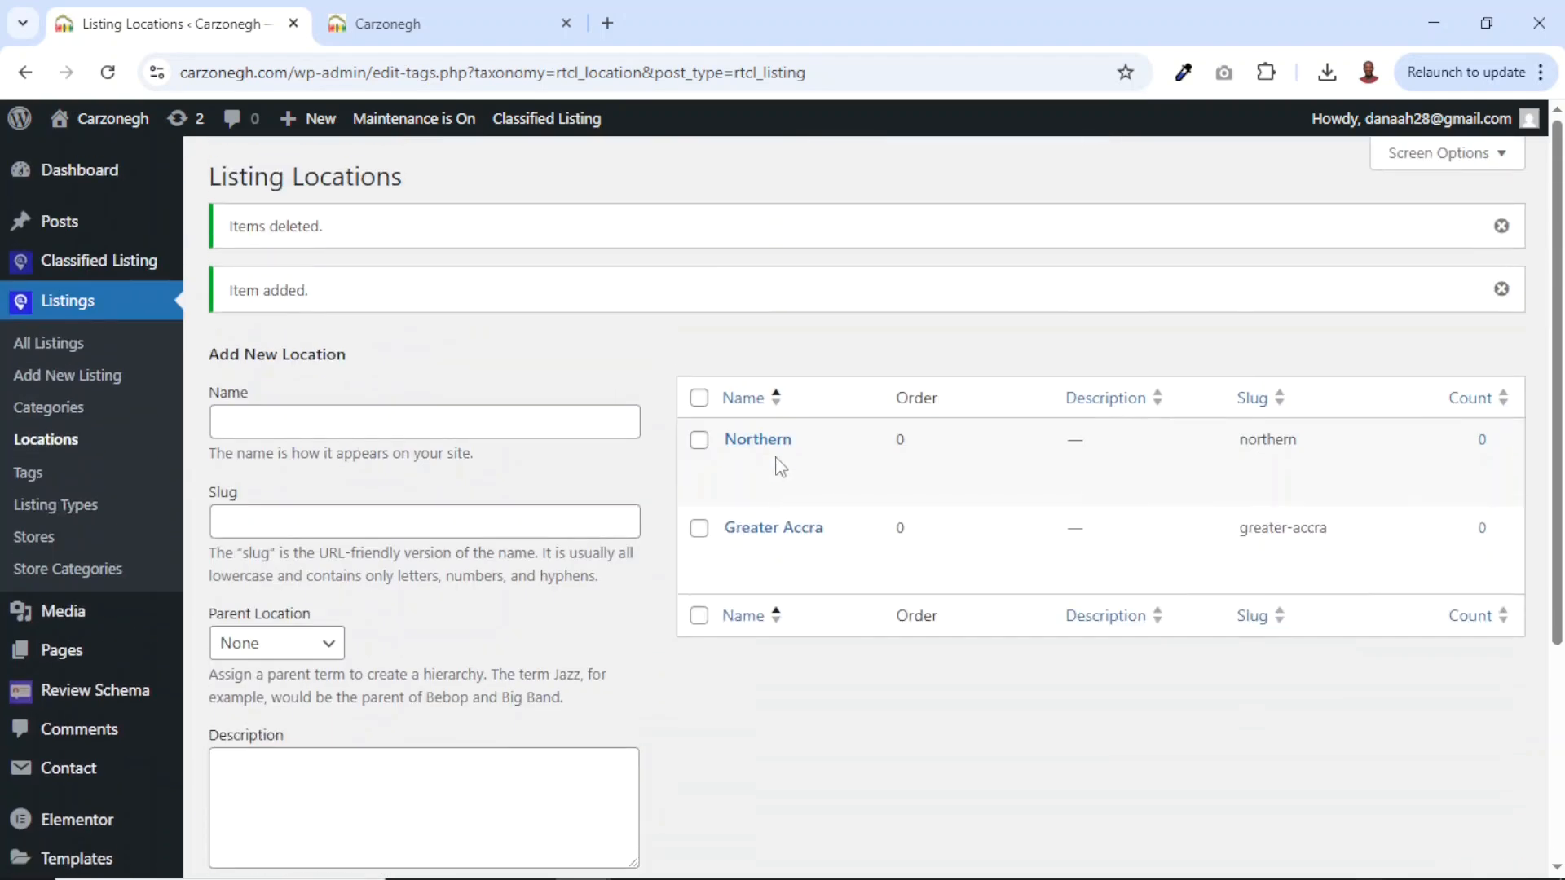
left_click(409, 432)
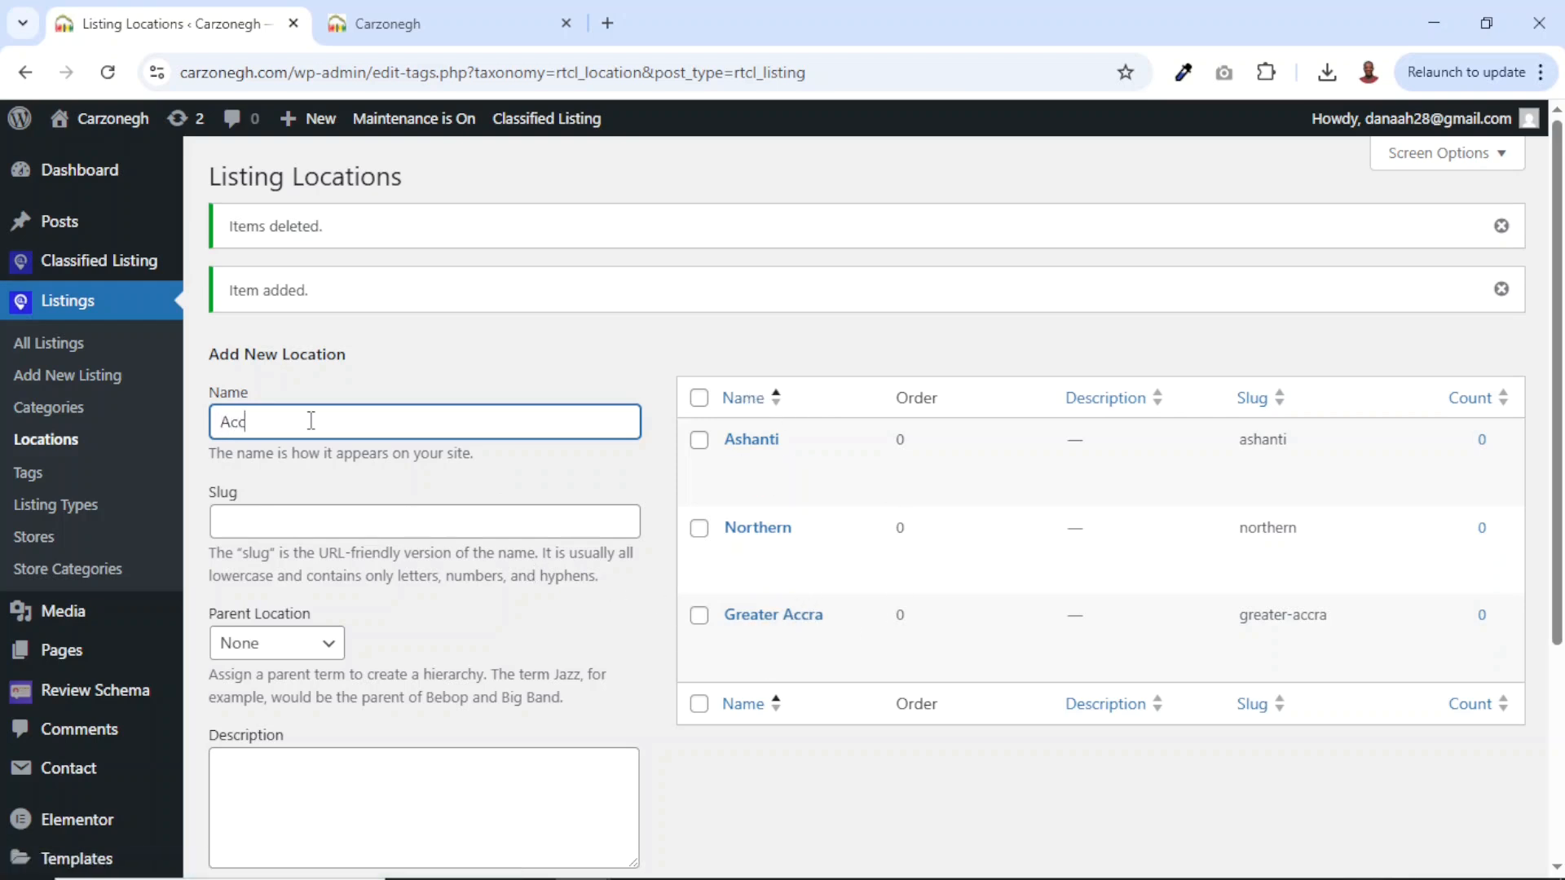
Add Accra as a location with parent Greater Accra.
scroll(311, 420, "down", 2)
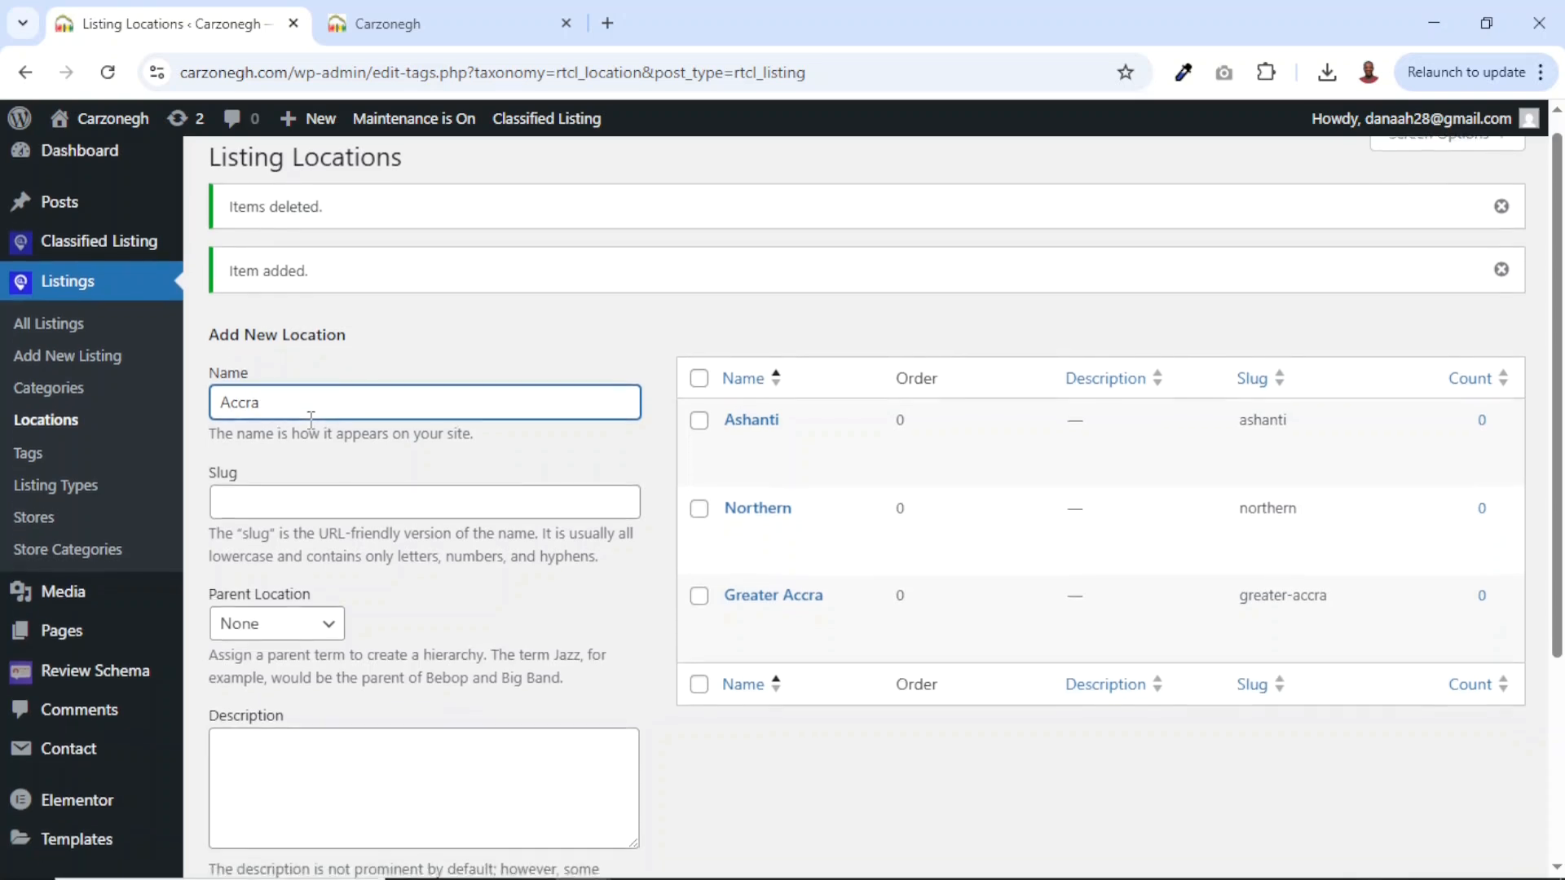
left_click(255, 508)
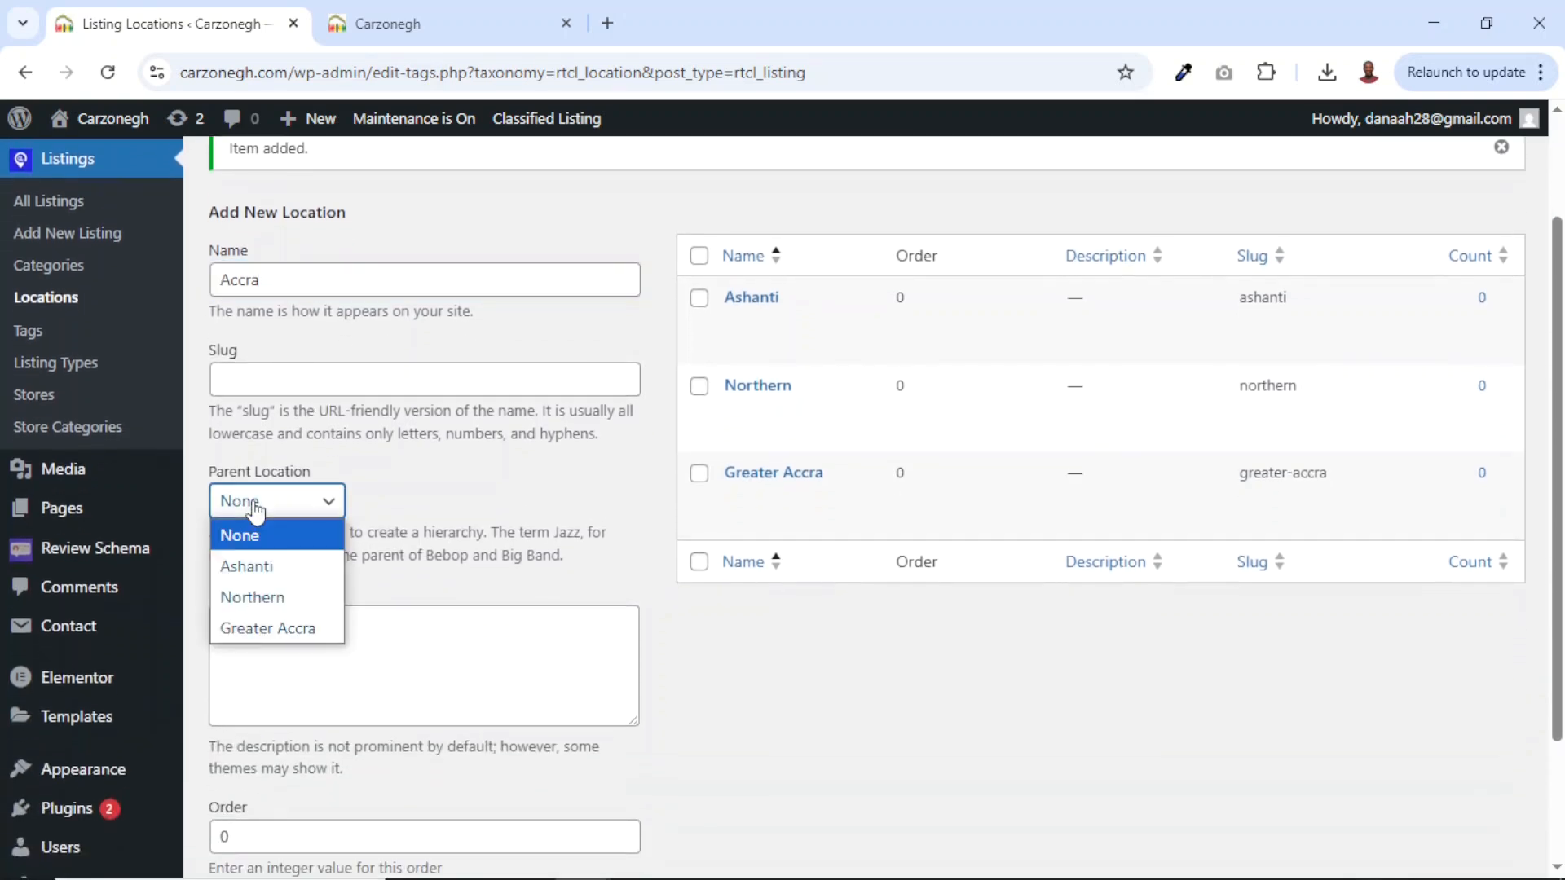
left_click(269, 629)
scroll(268, 627, "down", 2)
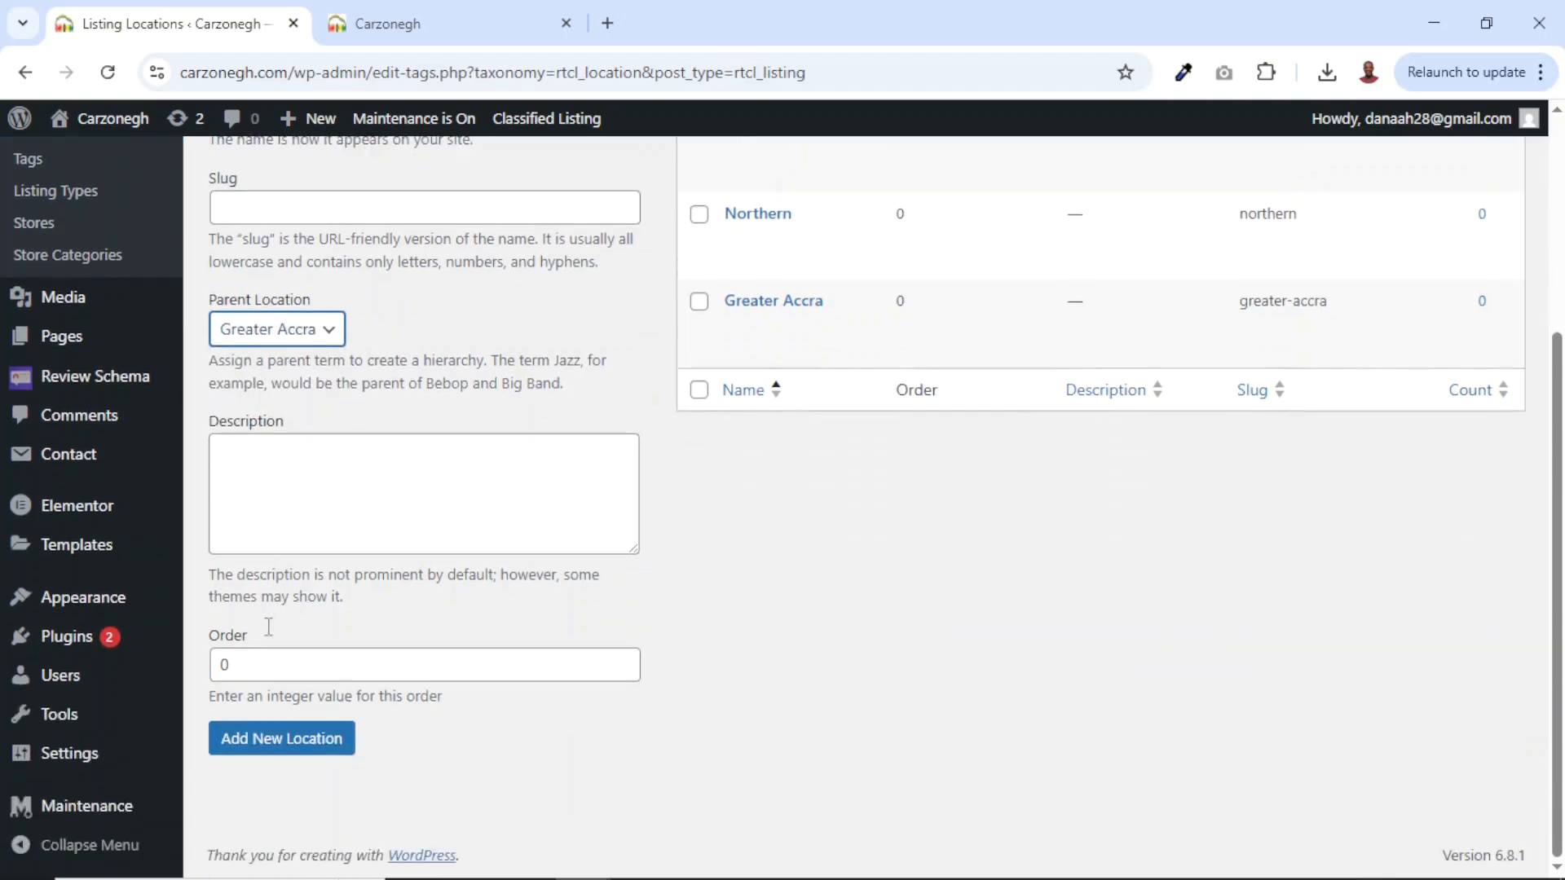
left_click(251, 744)
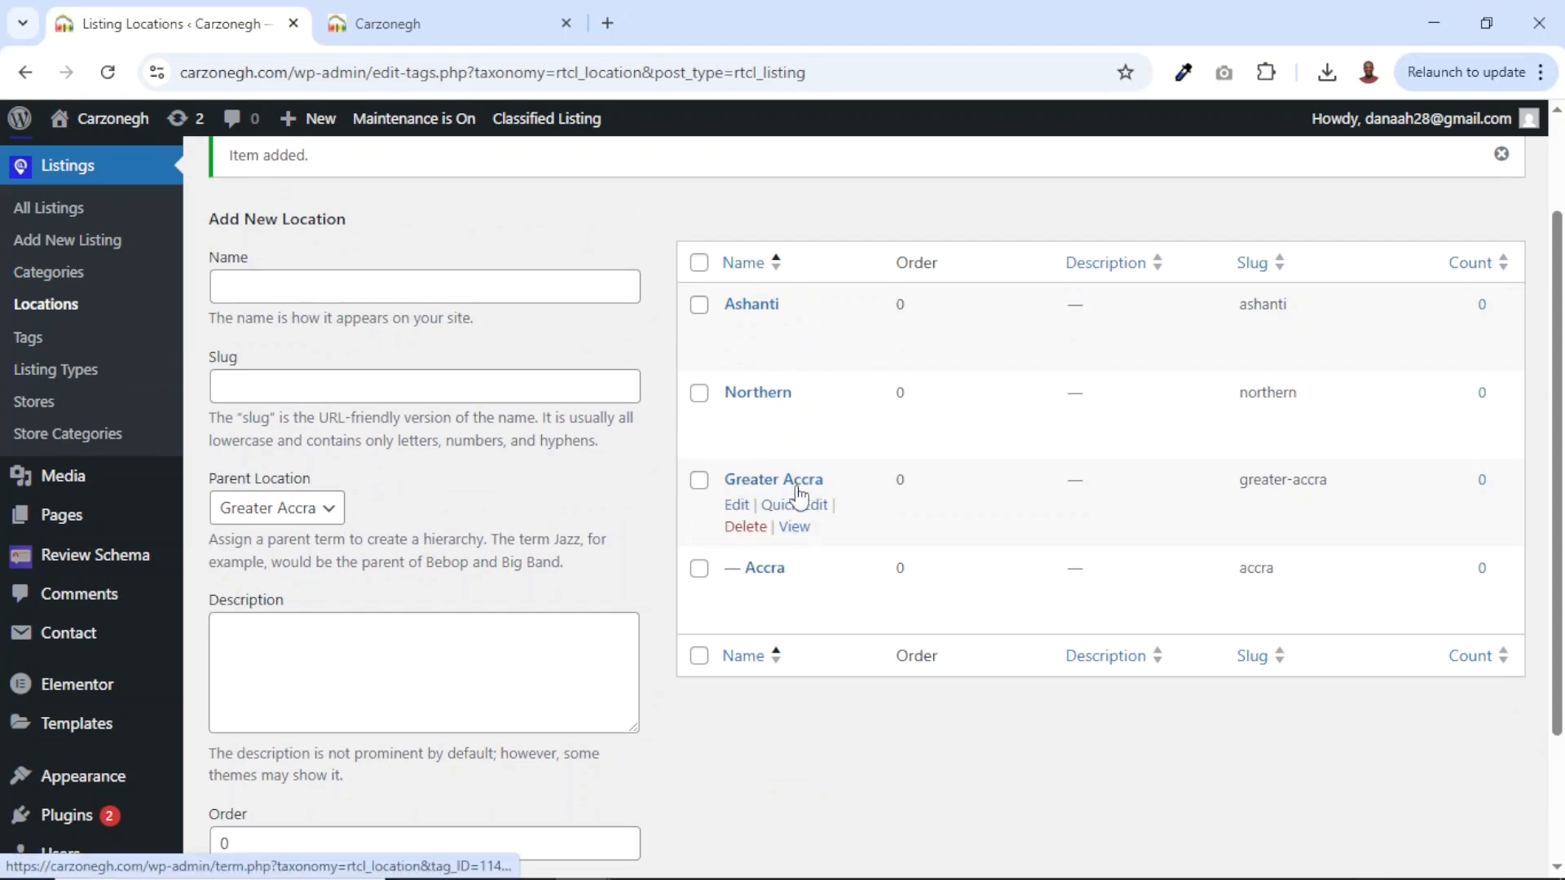
Add Tema under Greater Accra and review the locations table.
left_click(290, 286)
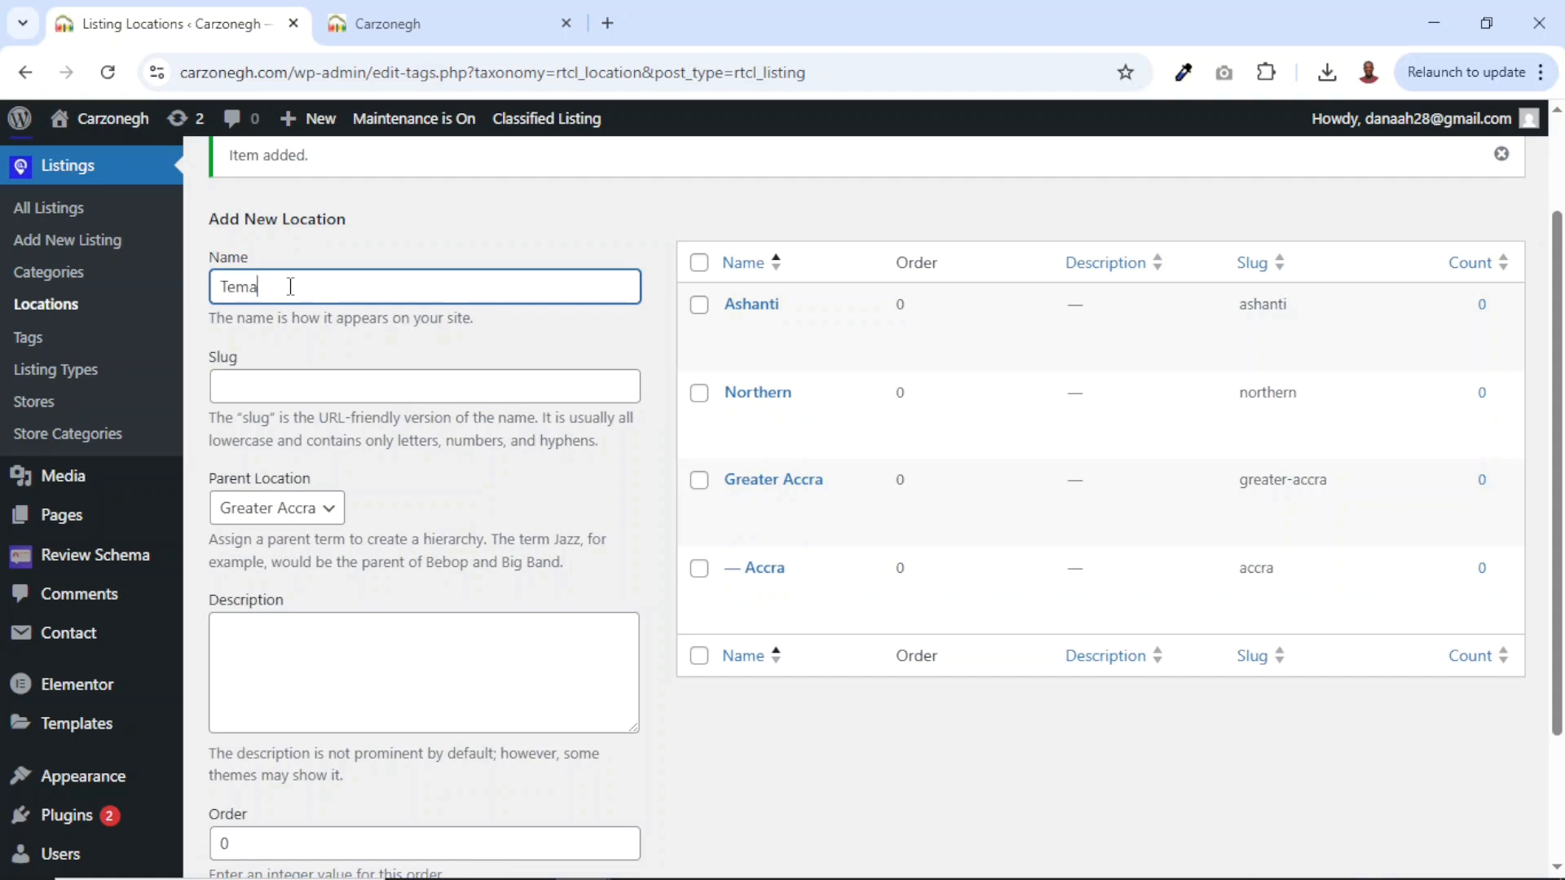
scroll(290, 287, "down", 3)
left_click(267, 748)
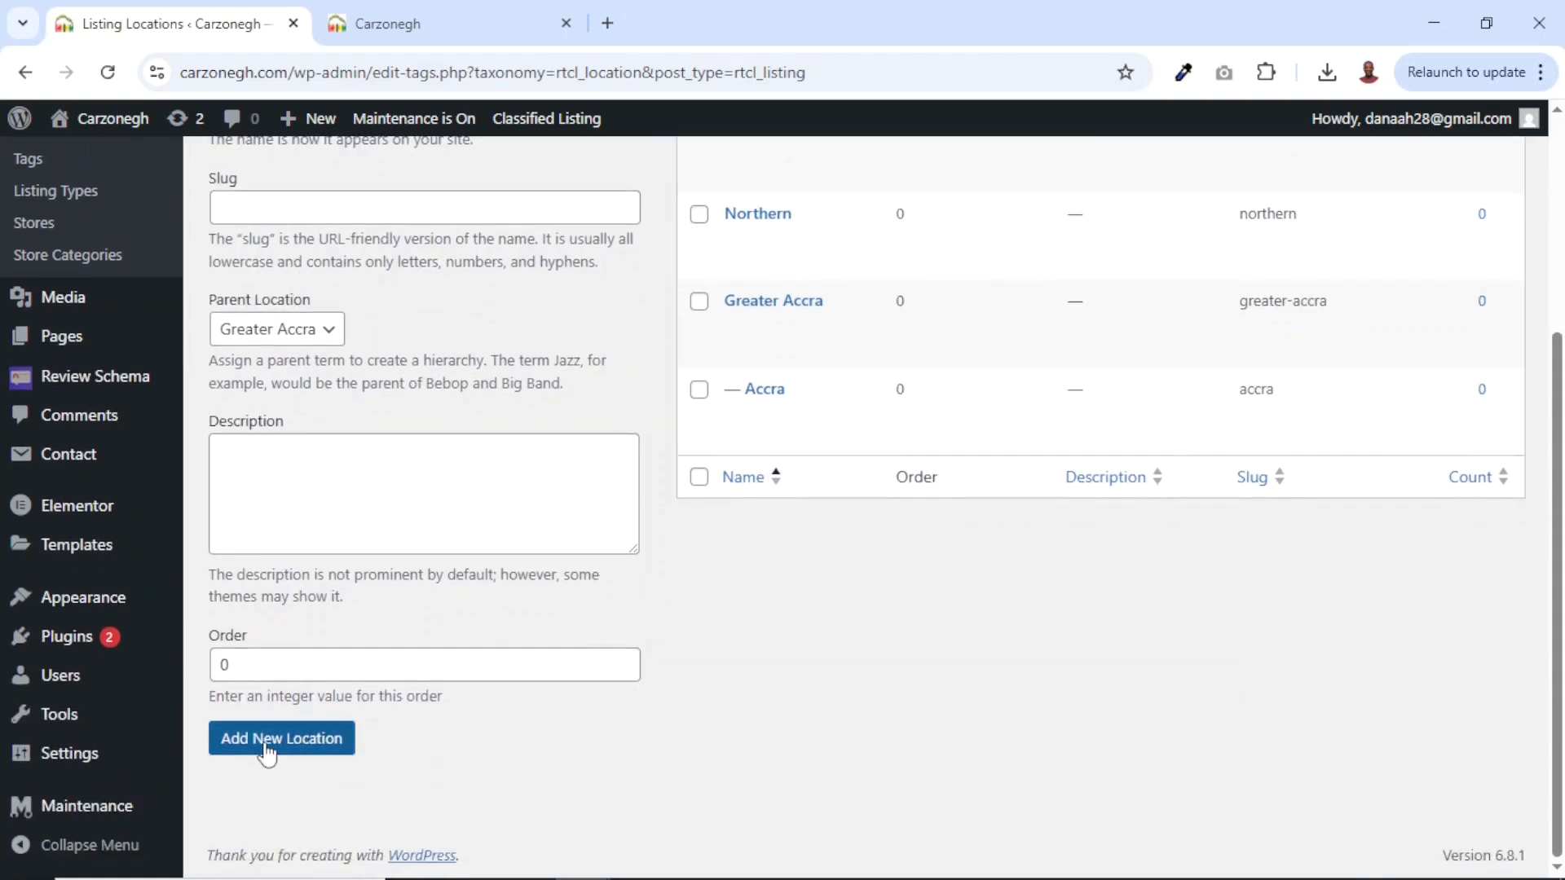
scroll(584, 573, "up", 3)
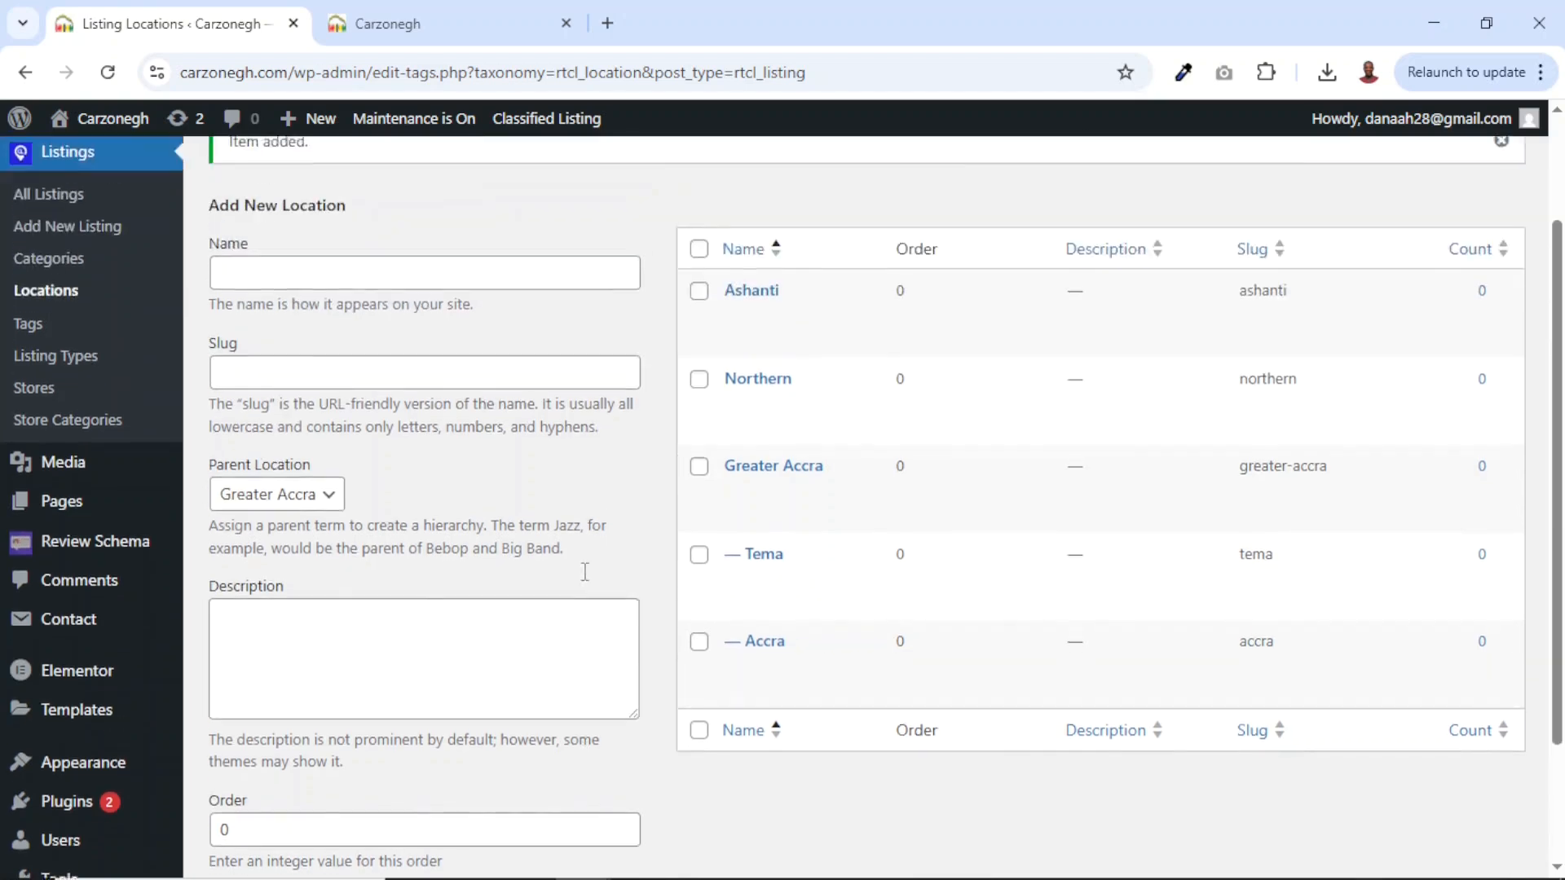
scroll(584, 571, "down", 1)
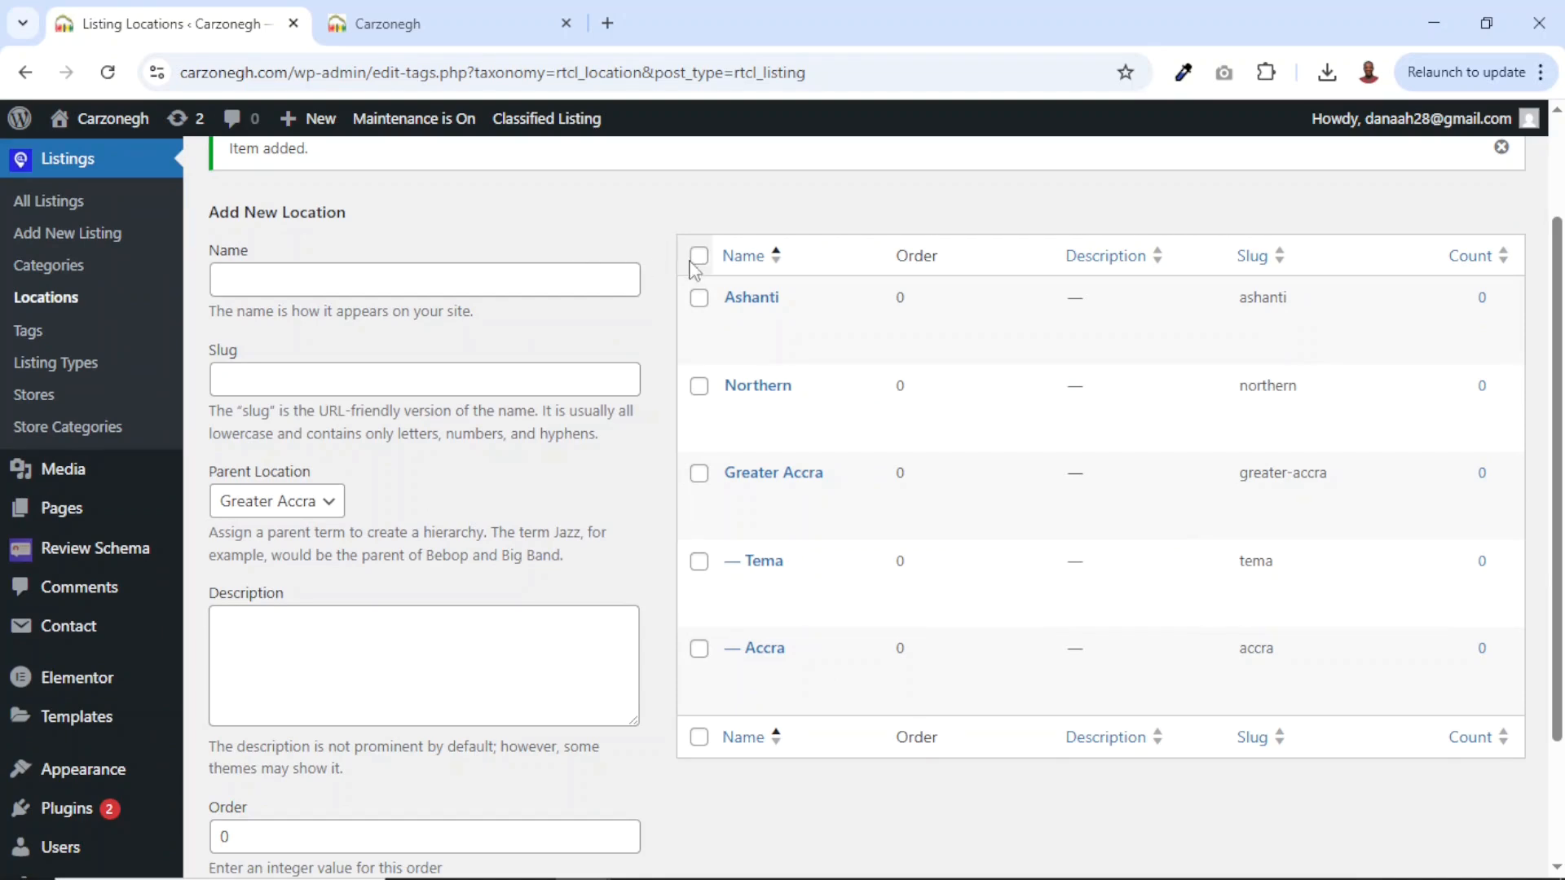
left_click_drag(688, 269, 899, 726)
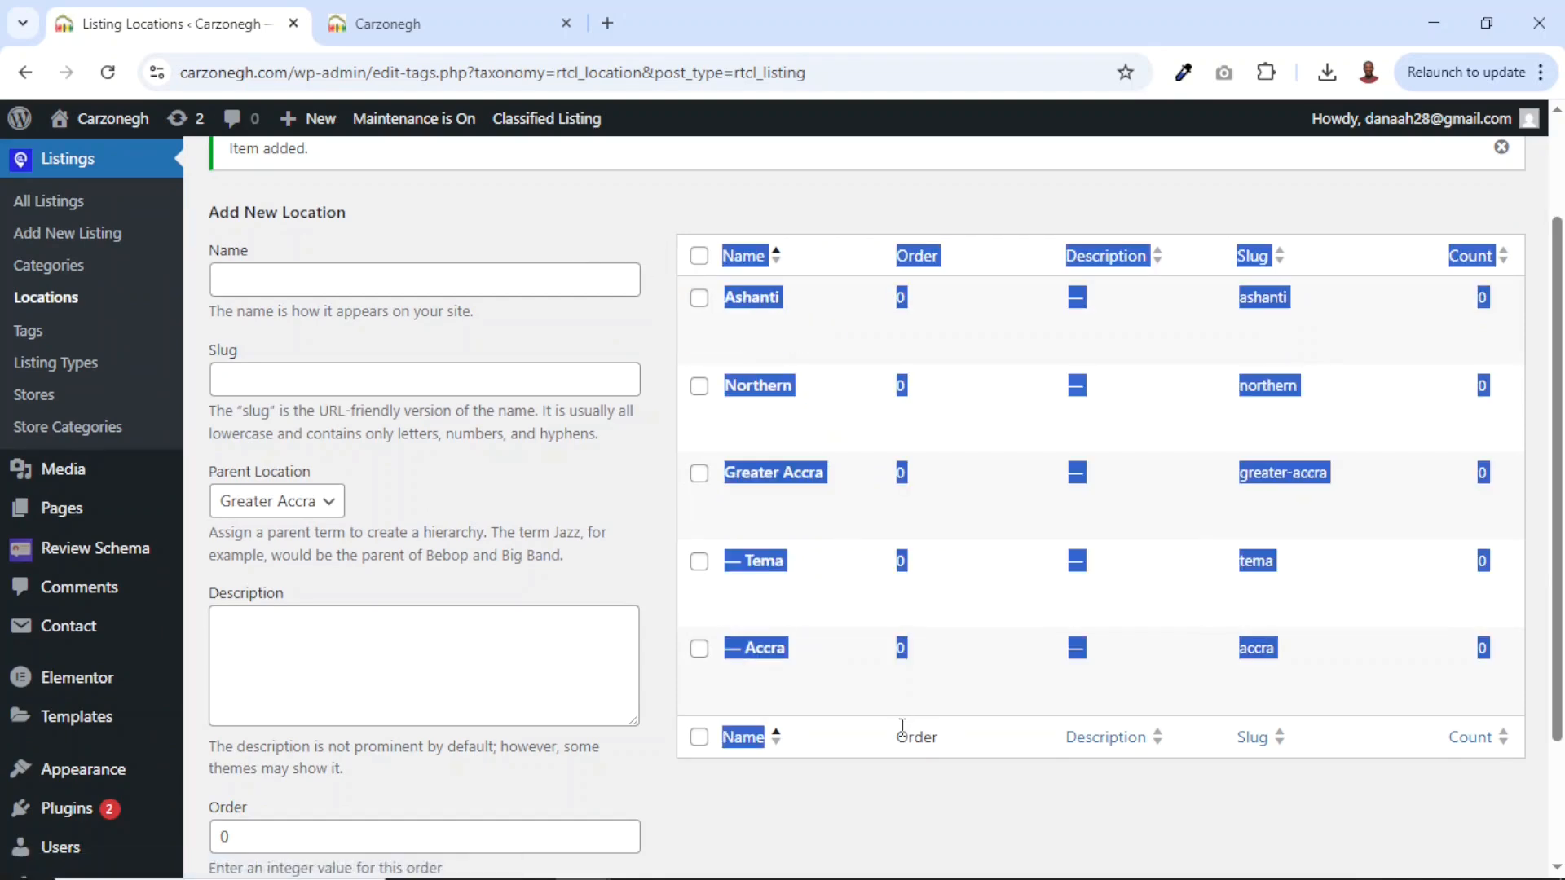
left_click(790, 823)
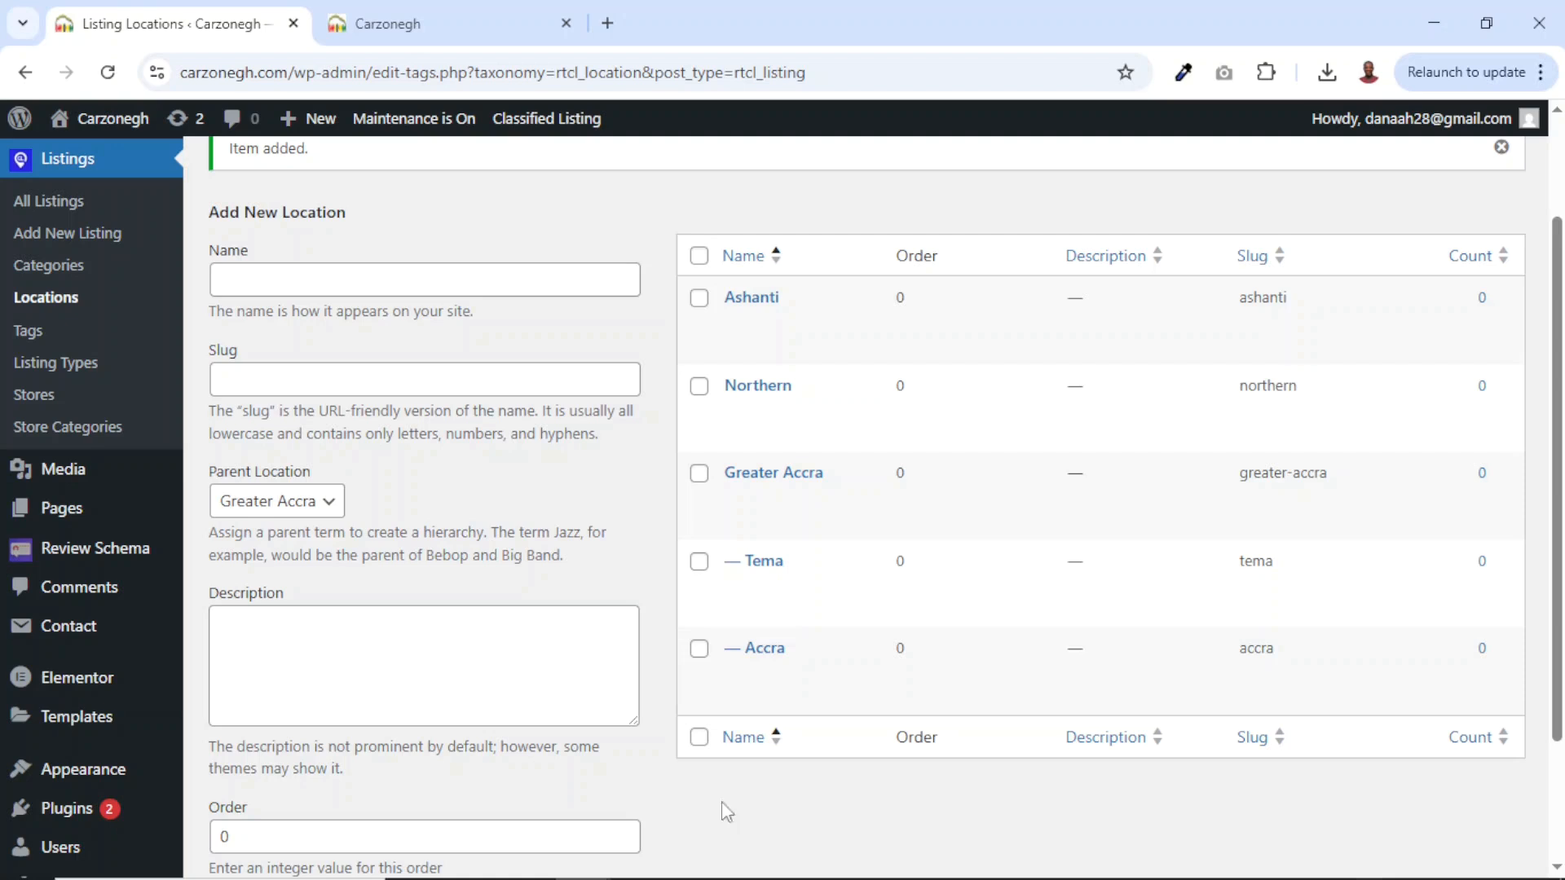
left_click(56, 374)
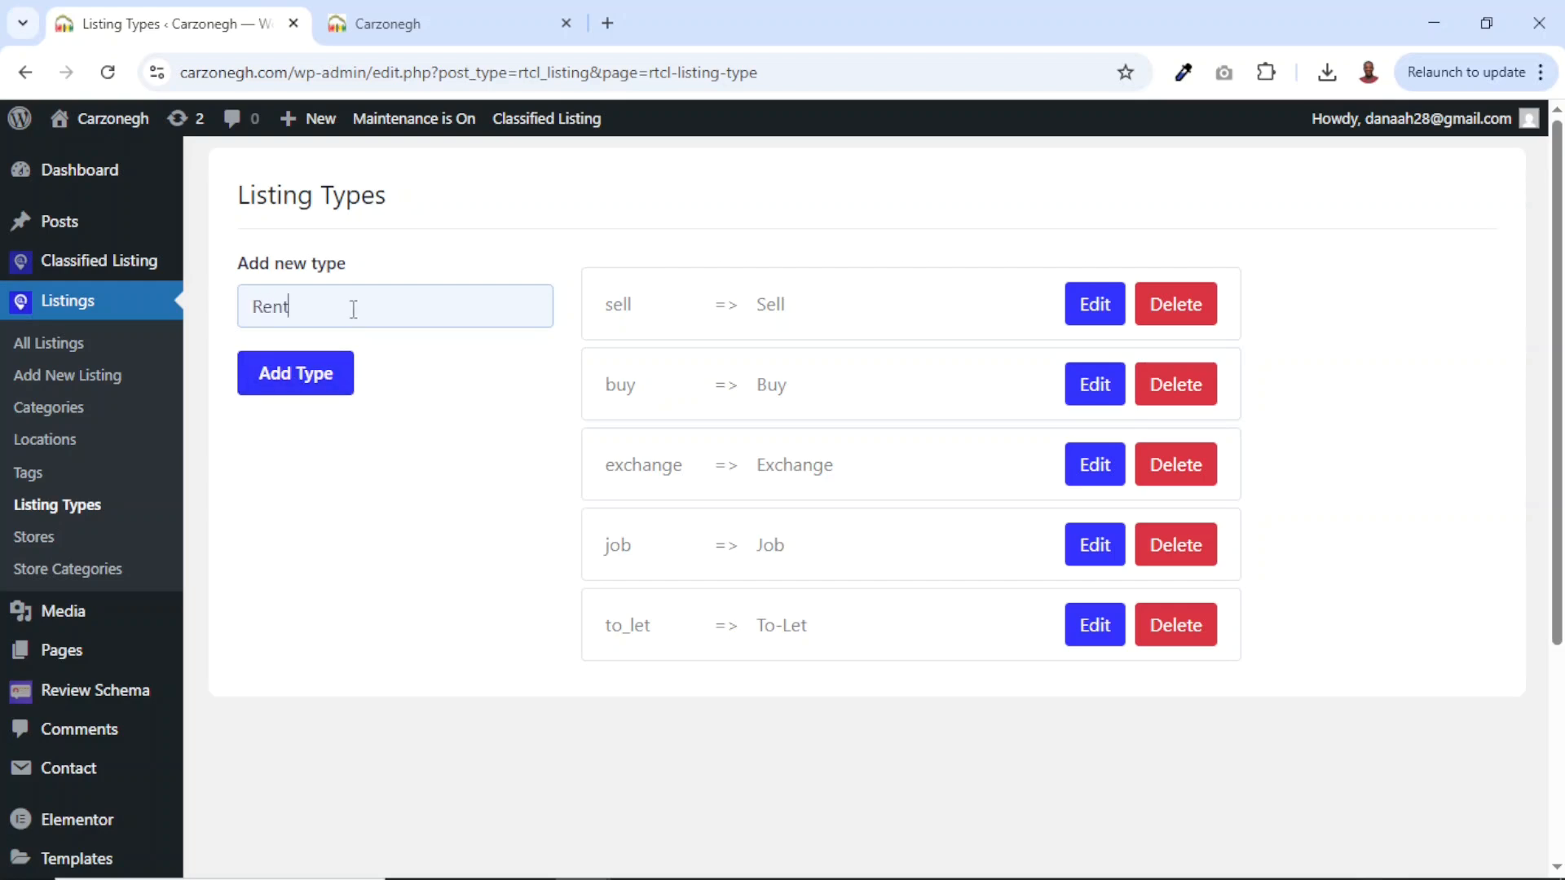
Add the Rent listing type and delete the Job type.
left_click(298, 377)
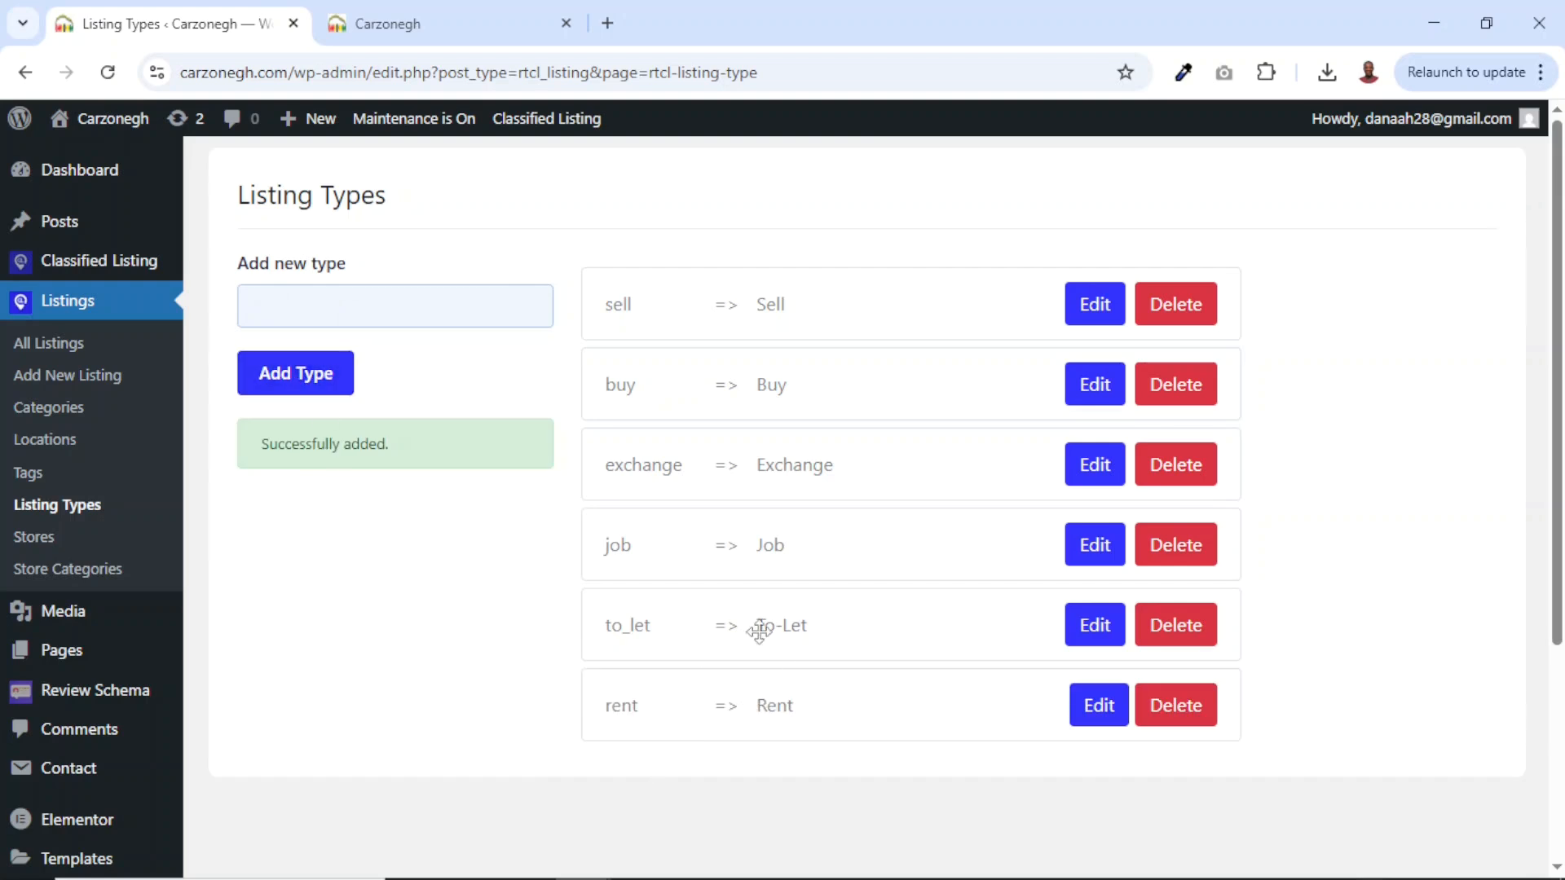
left_click(1189, 560)
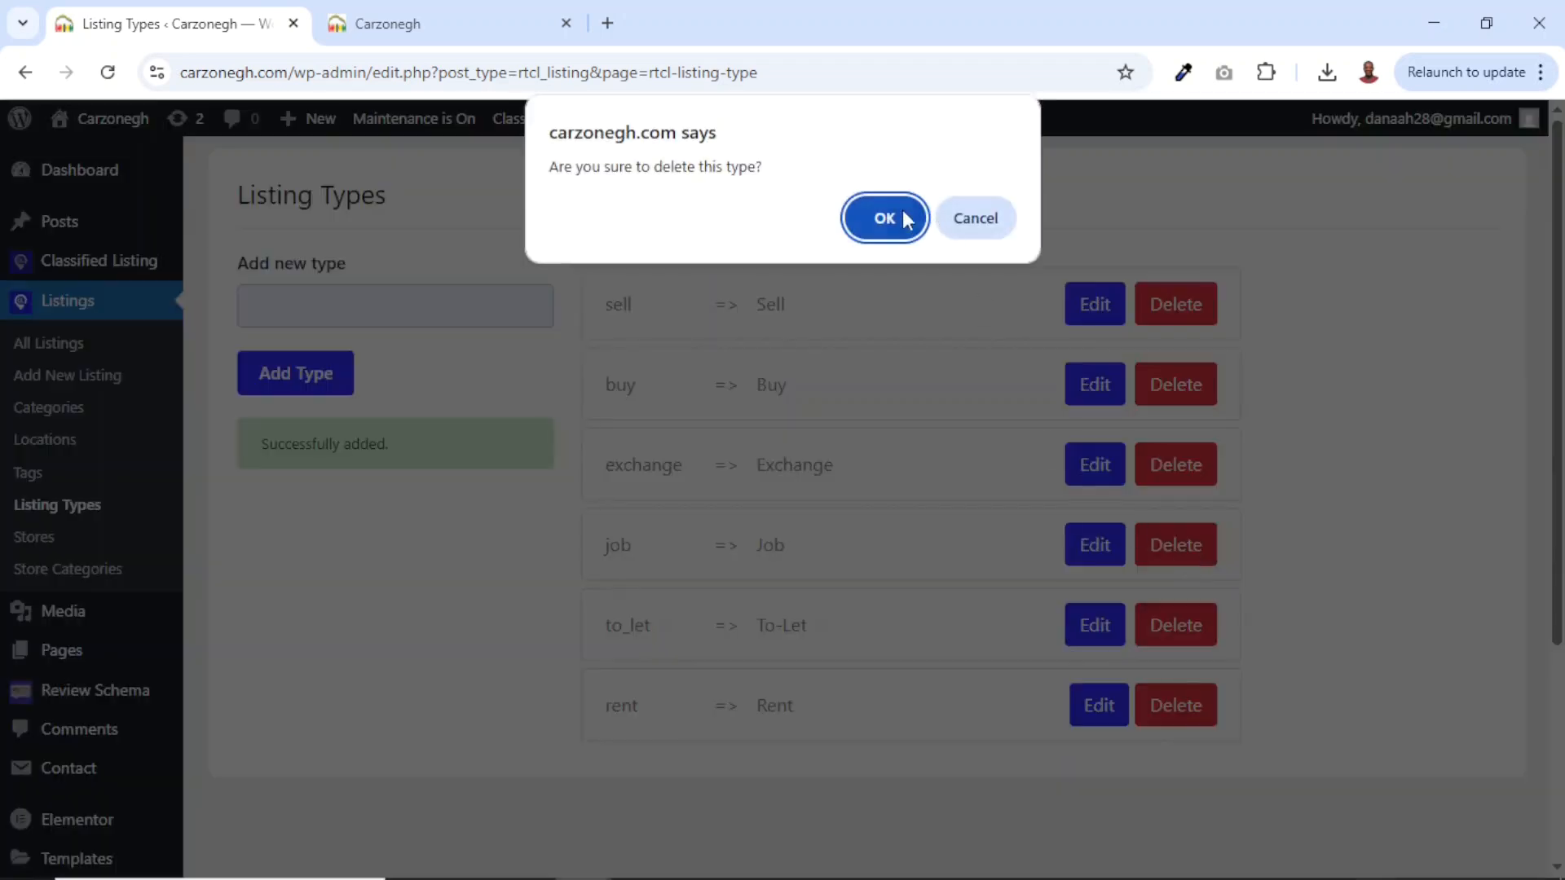
left_click(909, 218)
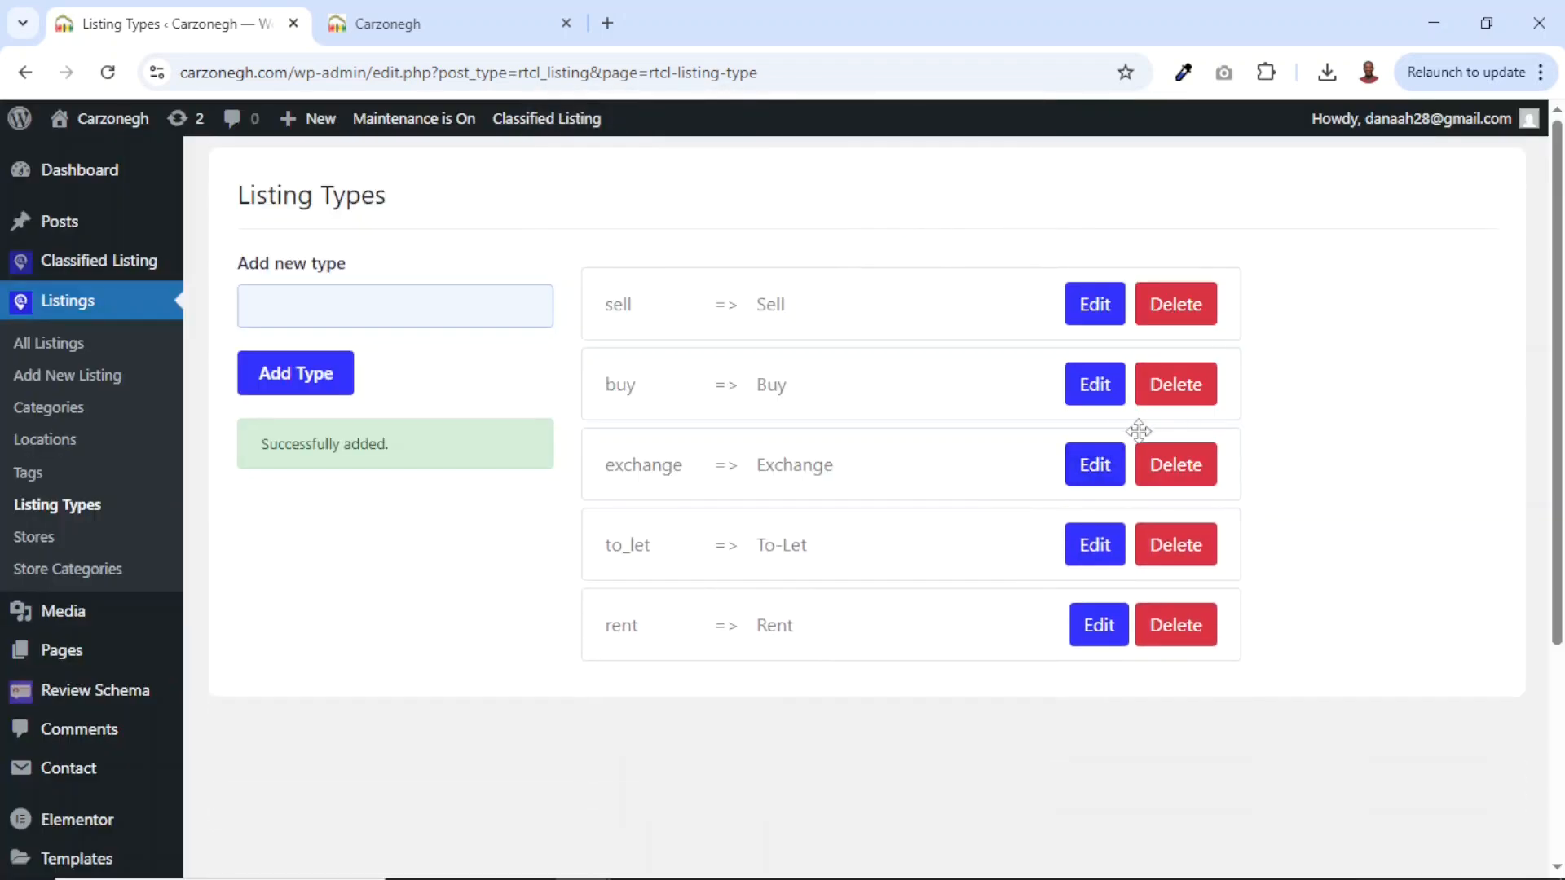
Inspect the Exchange type's label and ID in its edit fields.
left_click(1094, 479)
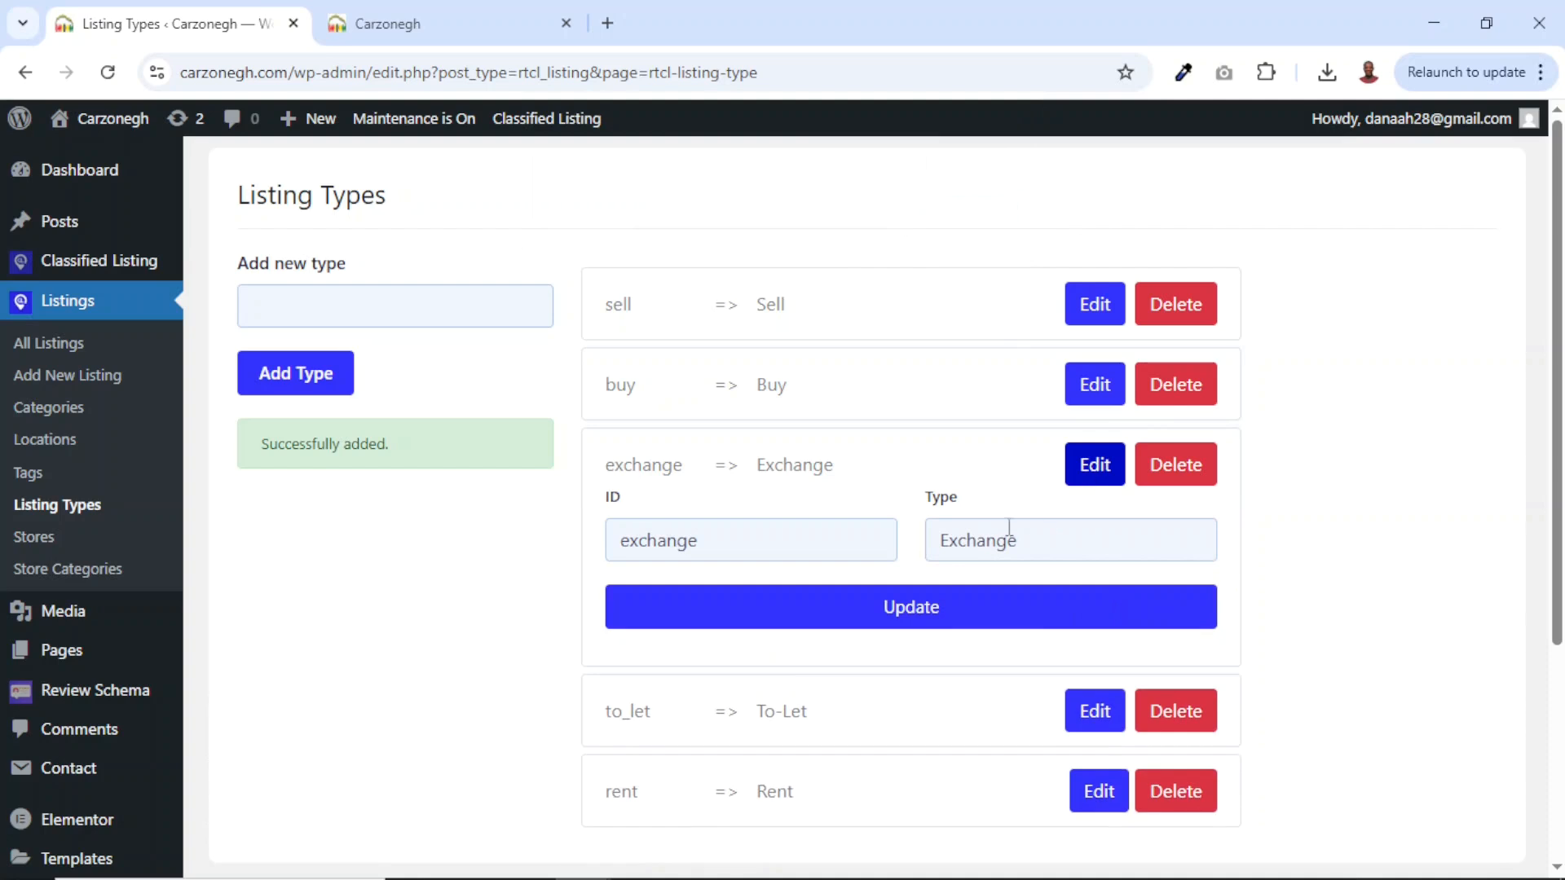
left_click_drag(1052, 546, 931, 543)
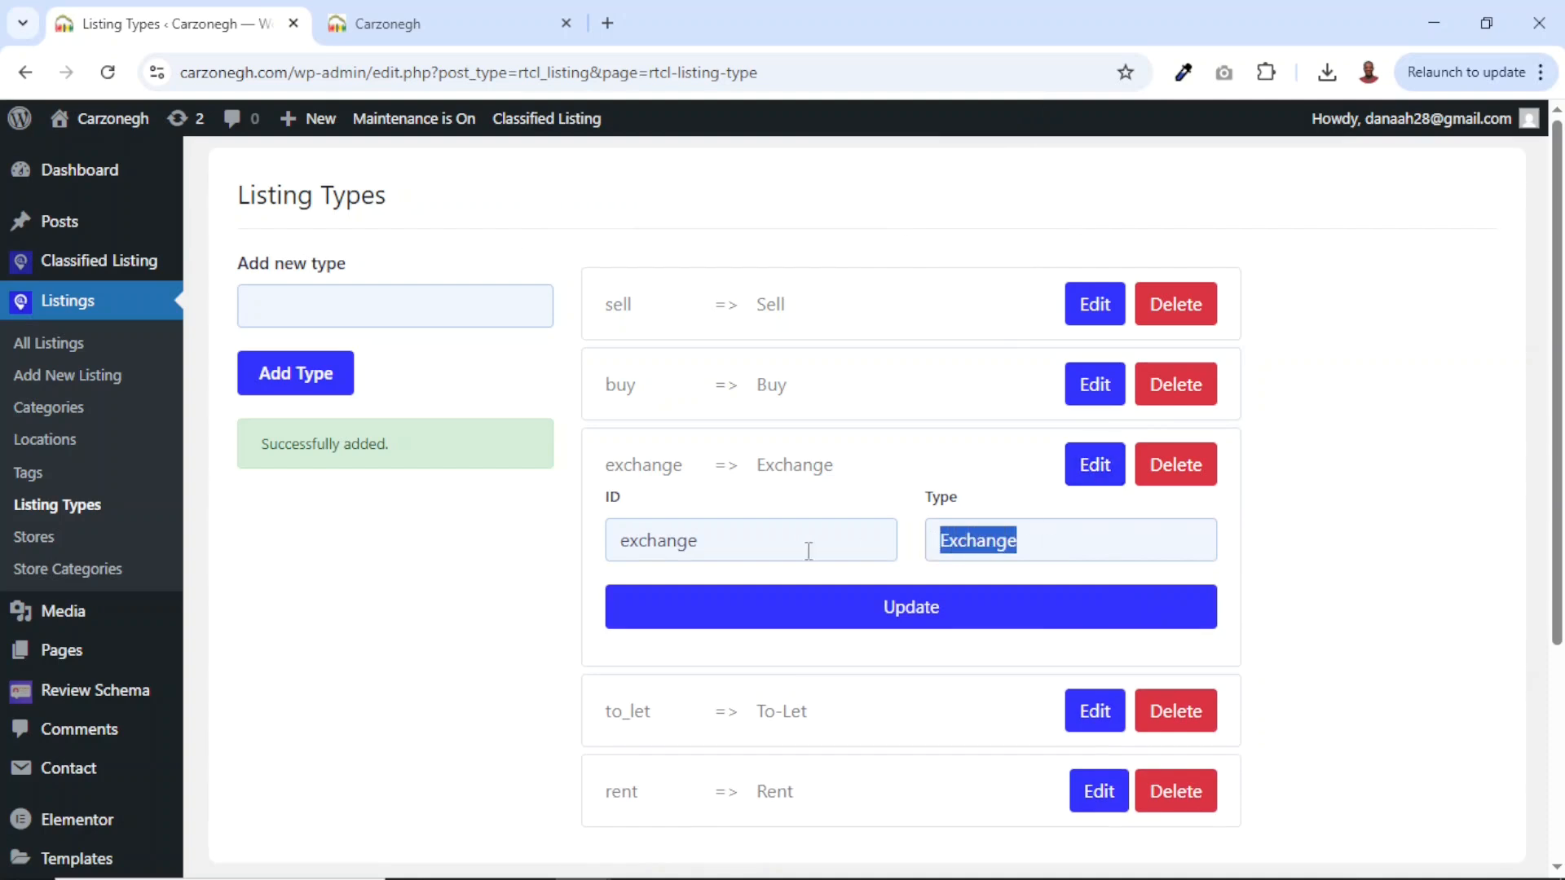
left_click_drag(808, 550, 493, 571)
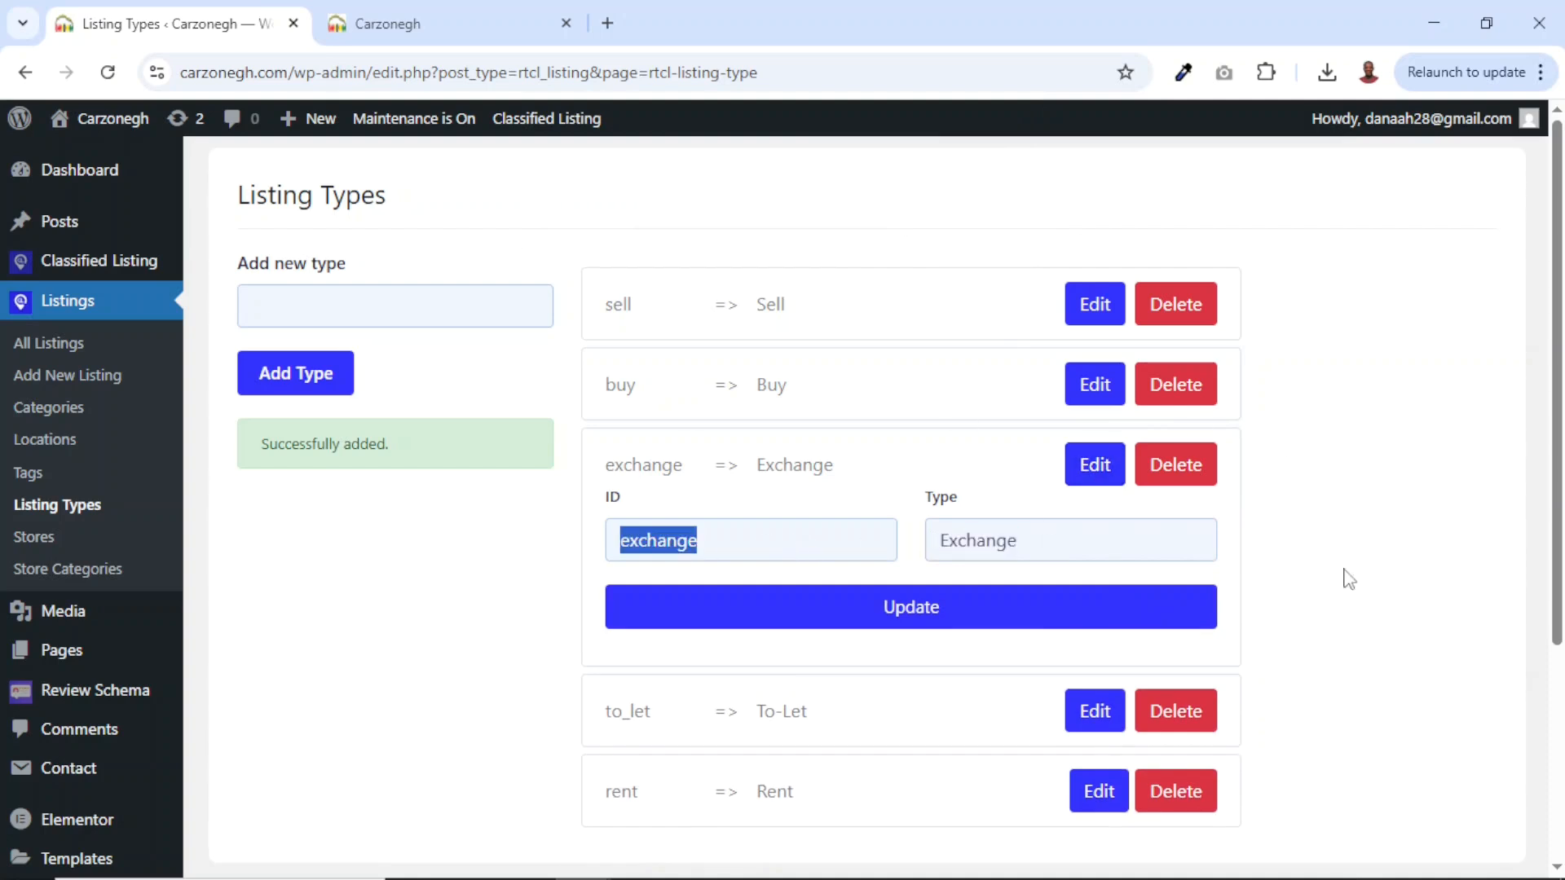
scroll(1346, 576, "down", 3)
scroll(400, 693, "up", 3)
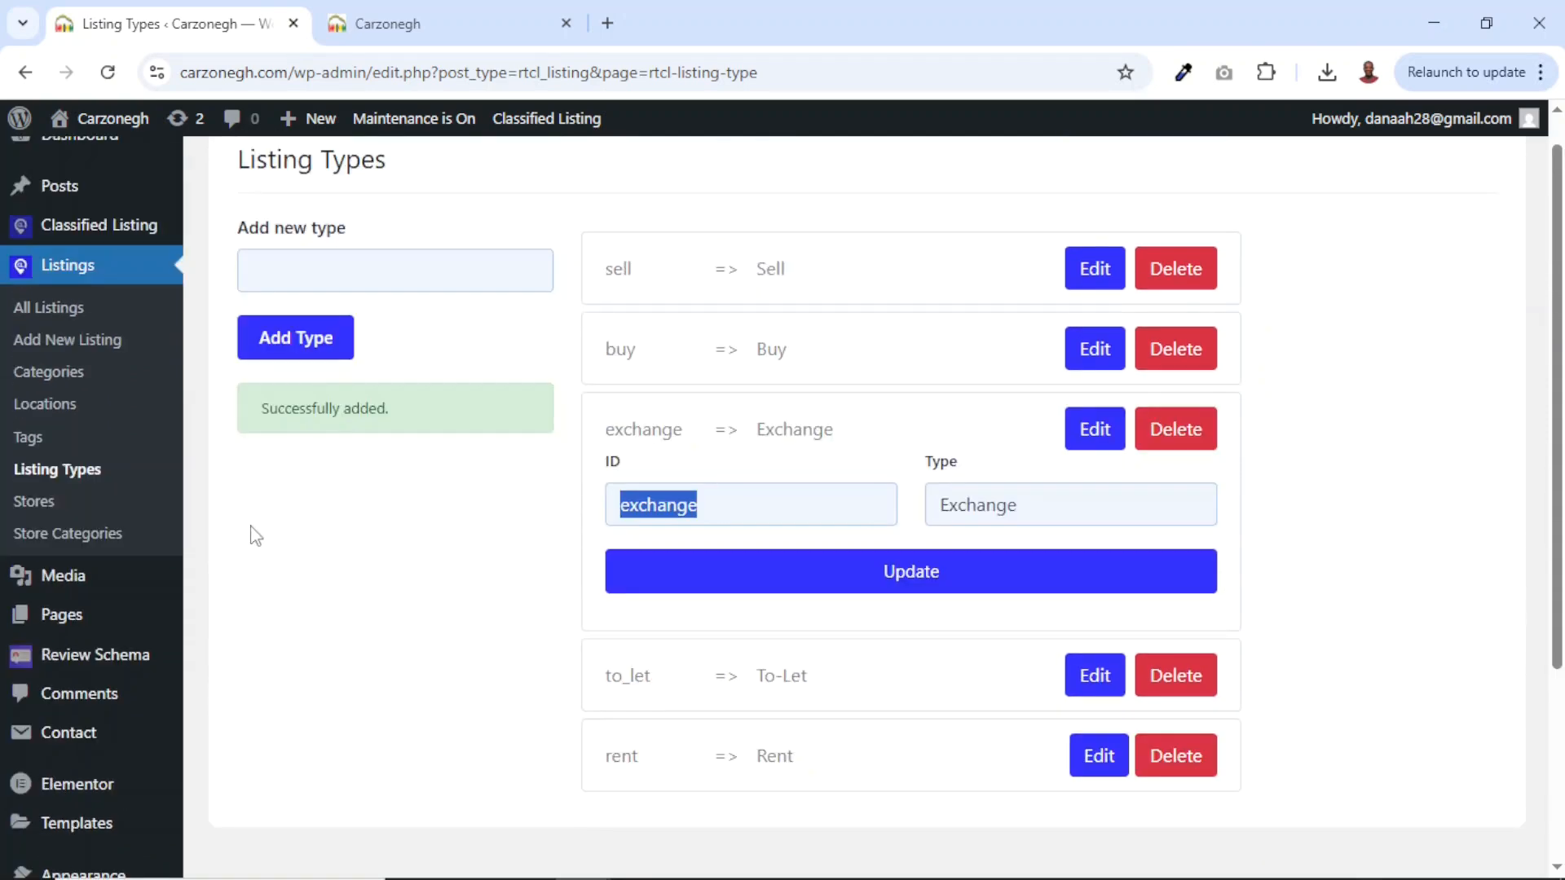
mouse_move(114, 233)
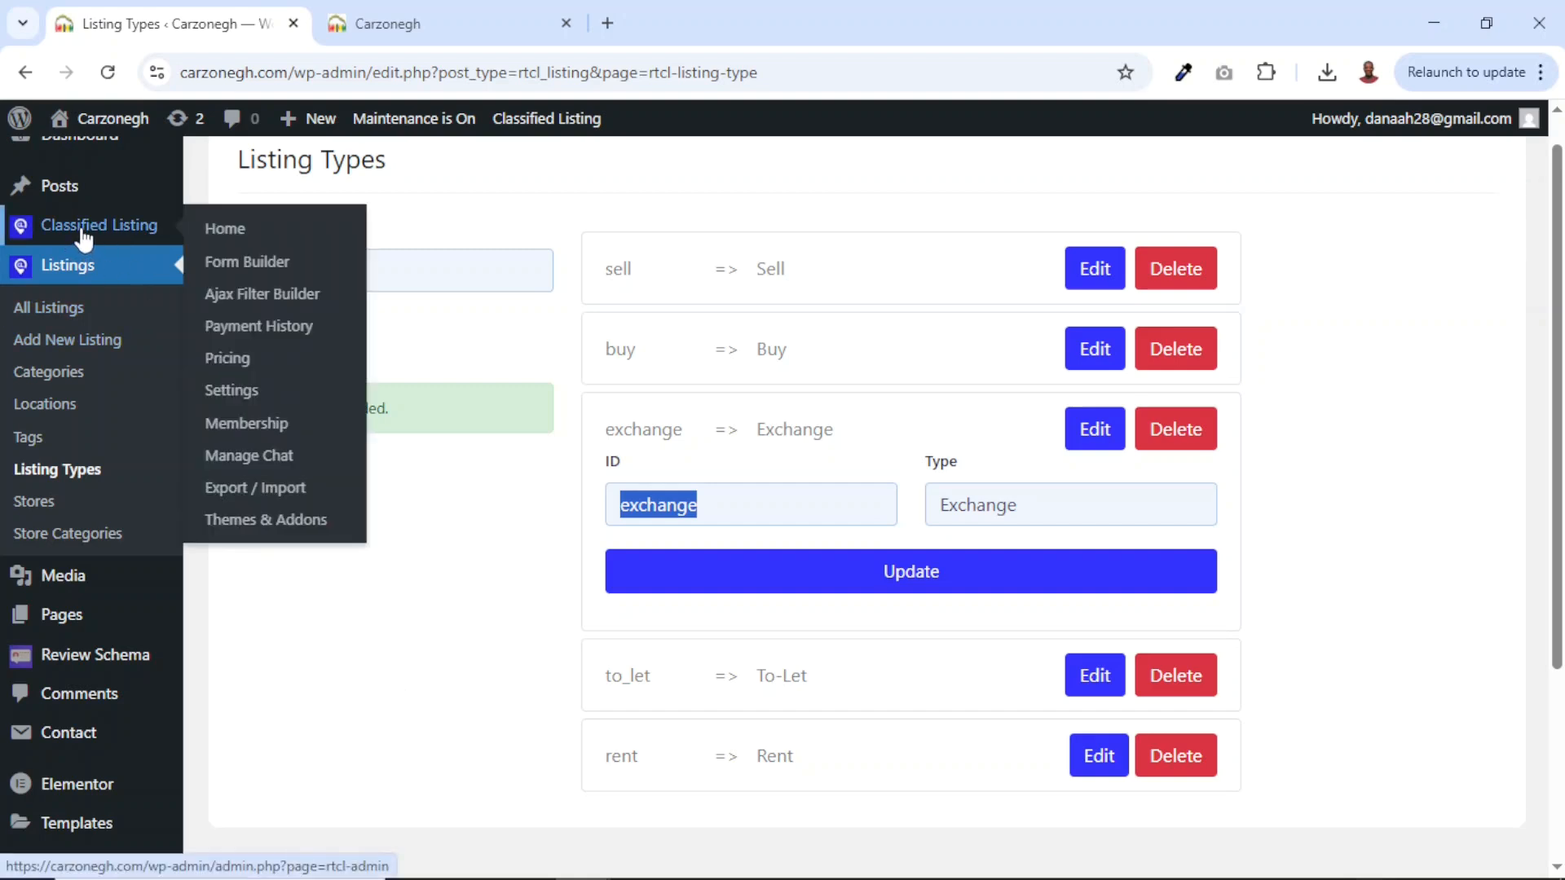
Set the listing currency to Ghana cedi with Left ($99) position and save.
left_click(221, 396)
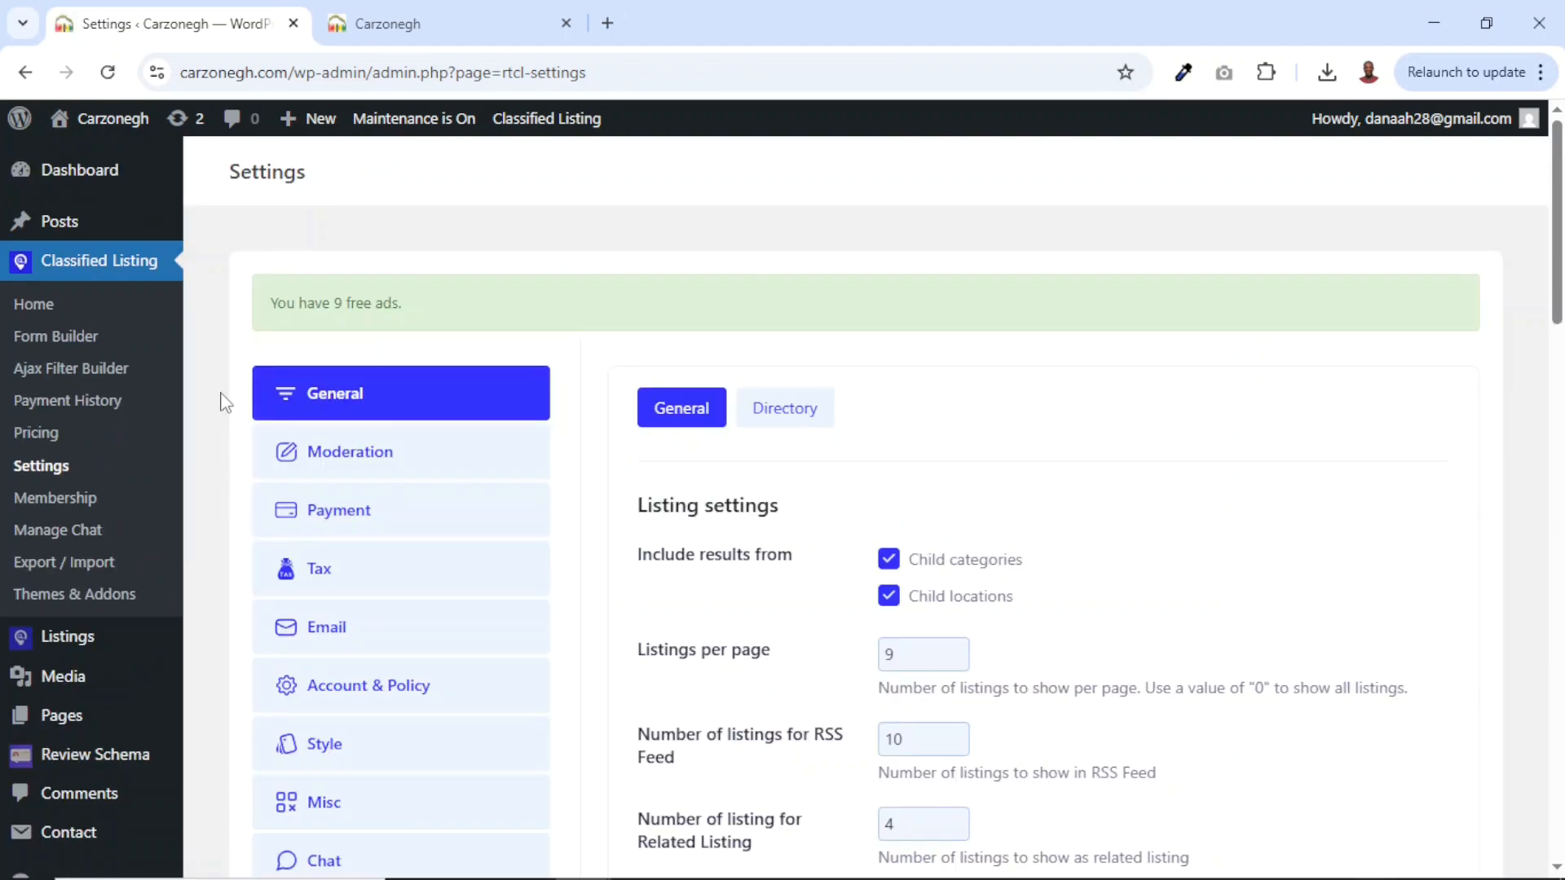
scroll(1072, 526, "down", 3)
scroll(1072, 526, "up", 2)
scroll(1255, 539, "down", 10)
scroll(1255, 540, "up", 5)
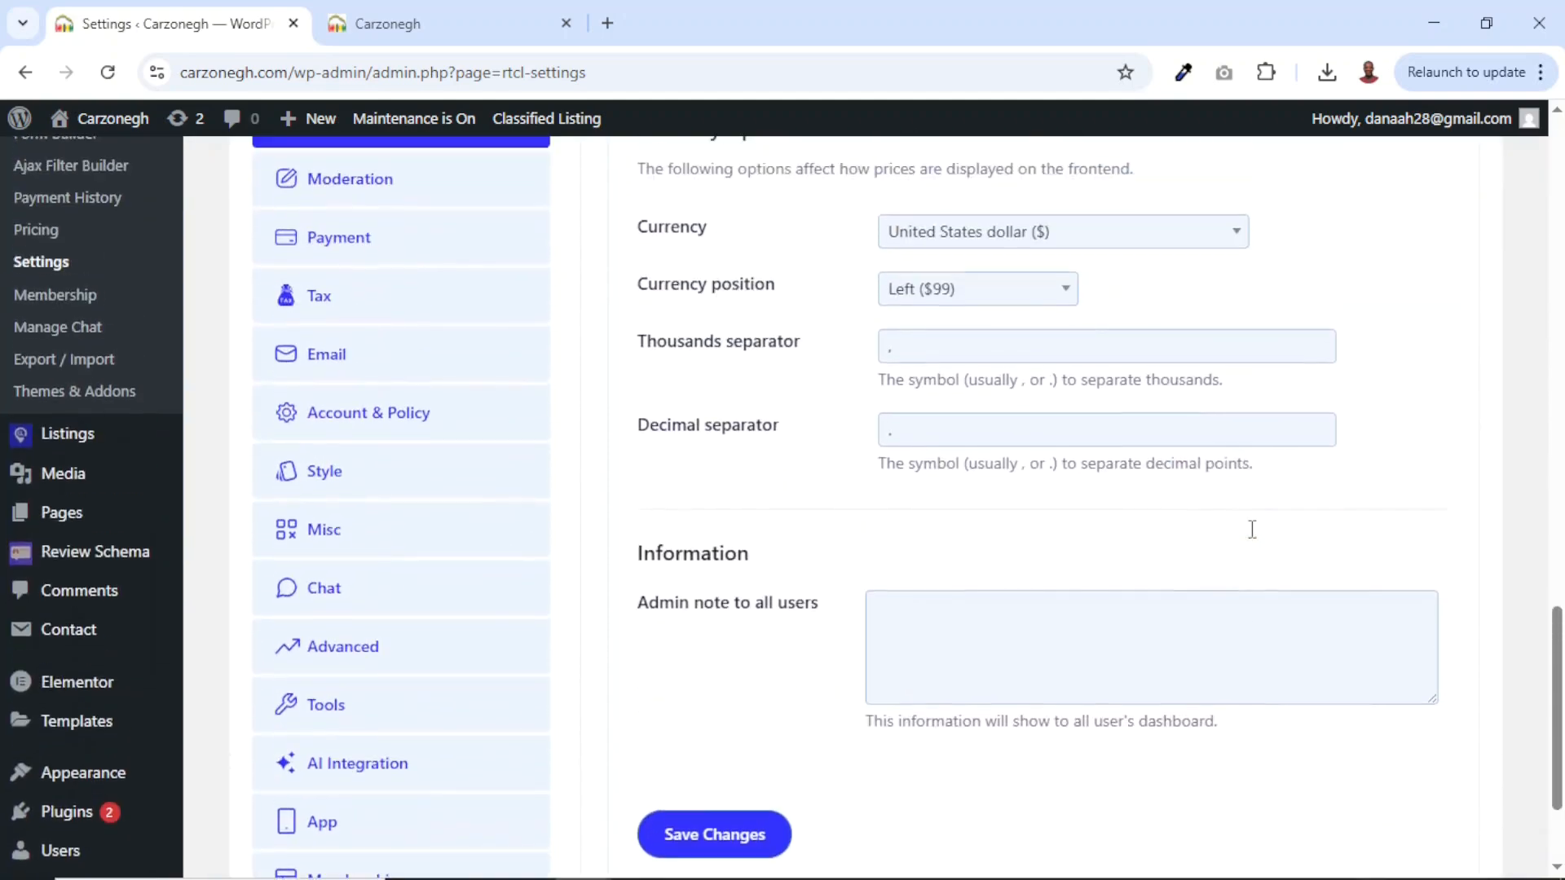
scroll(1251, 538, "down", 1)
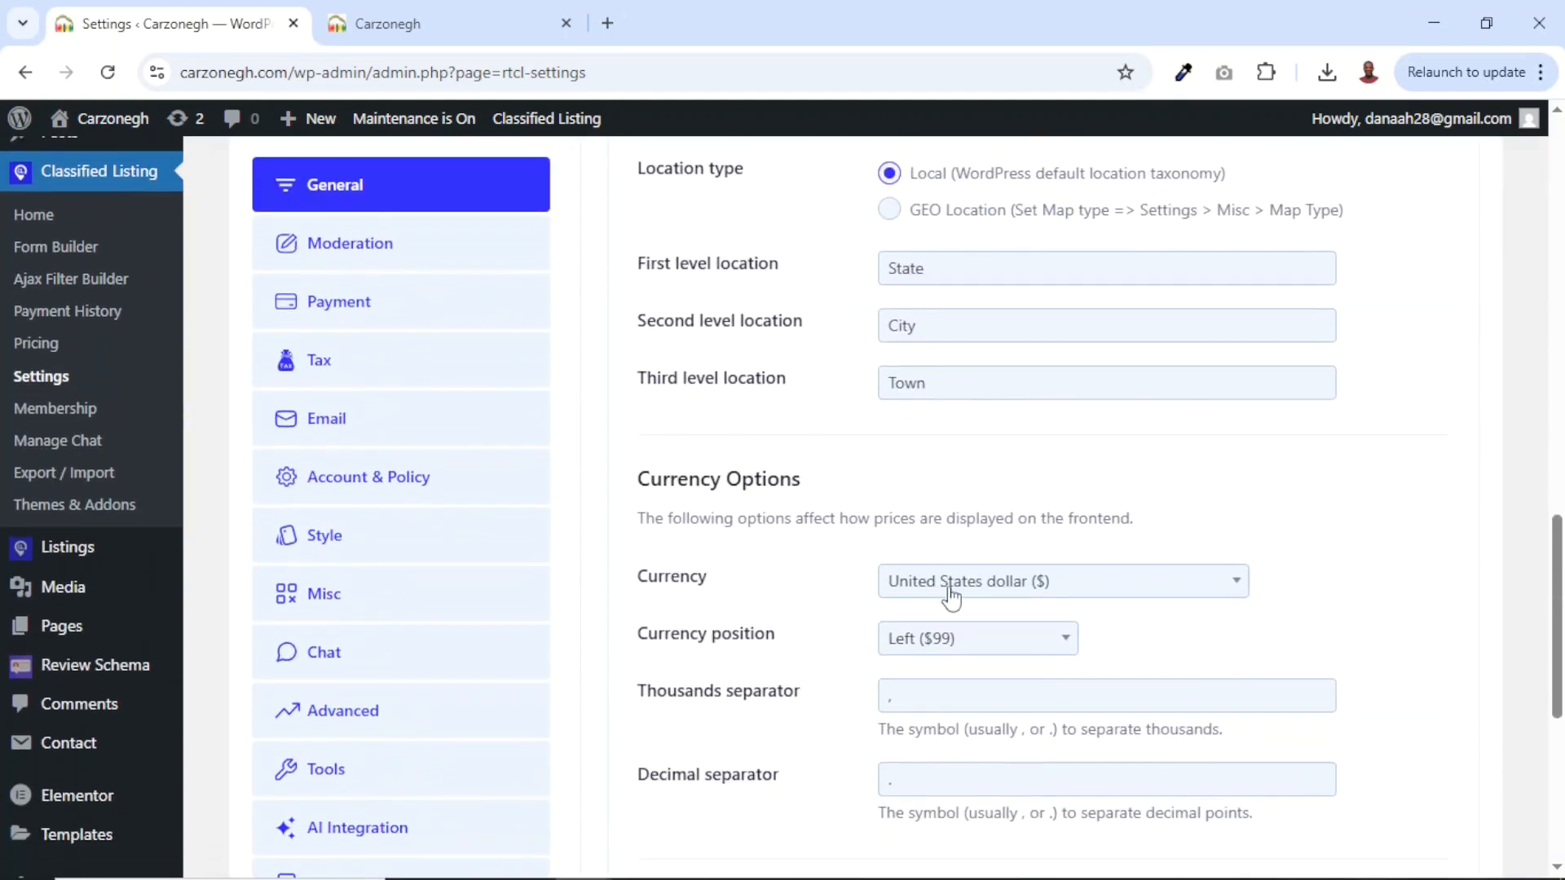
left_click(979, 597)
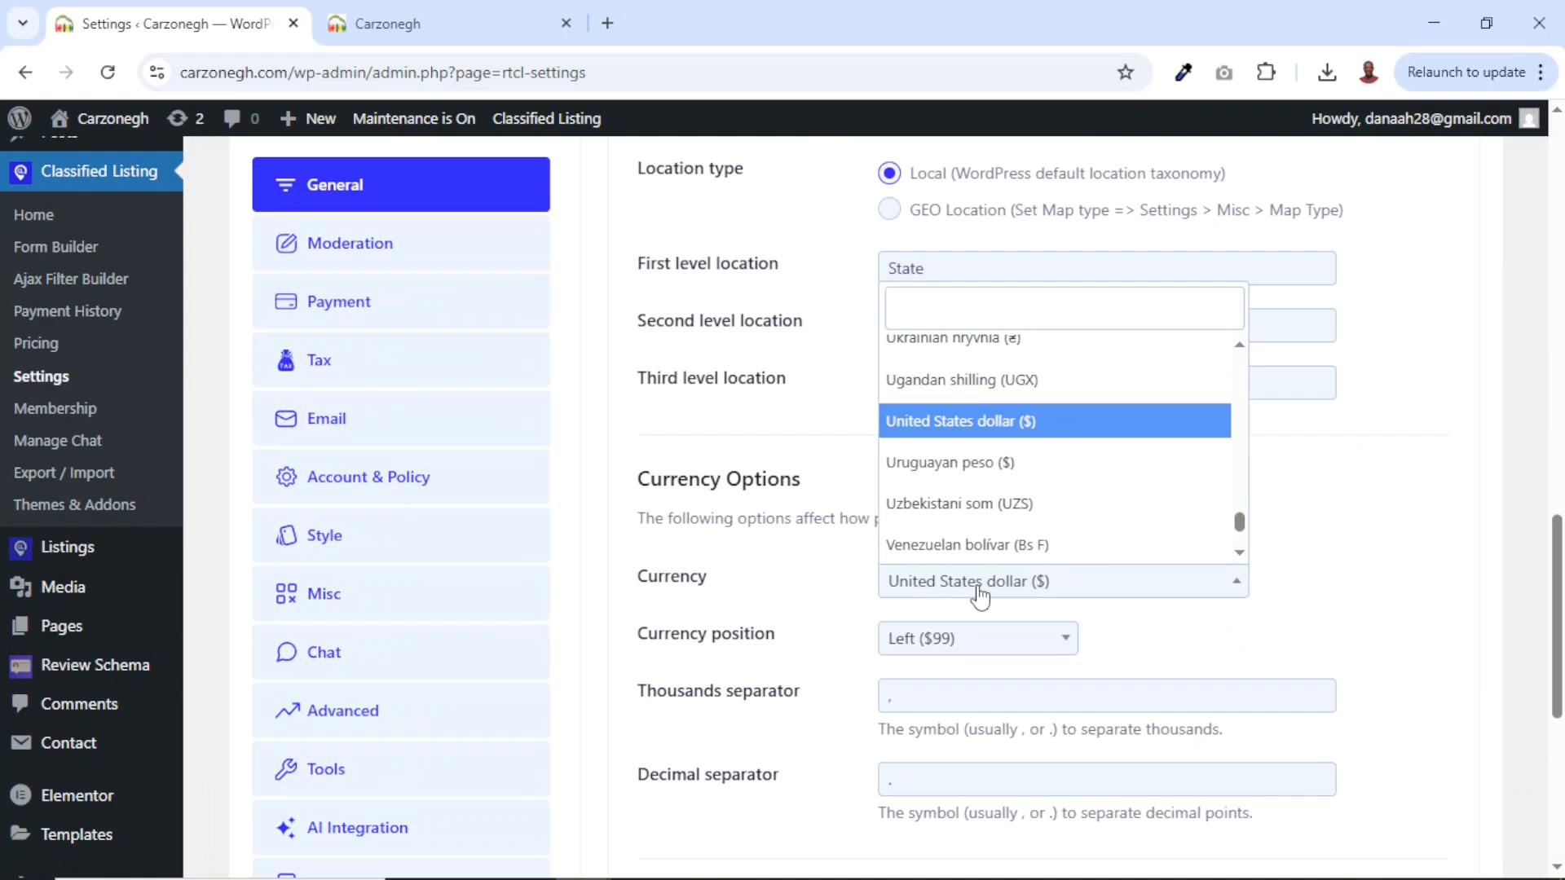
type("ghana")
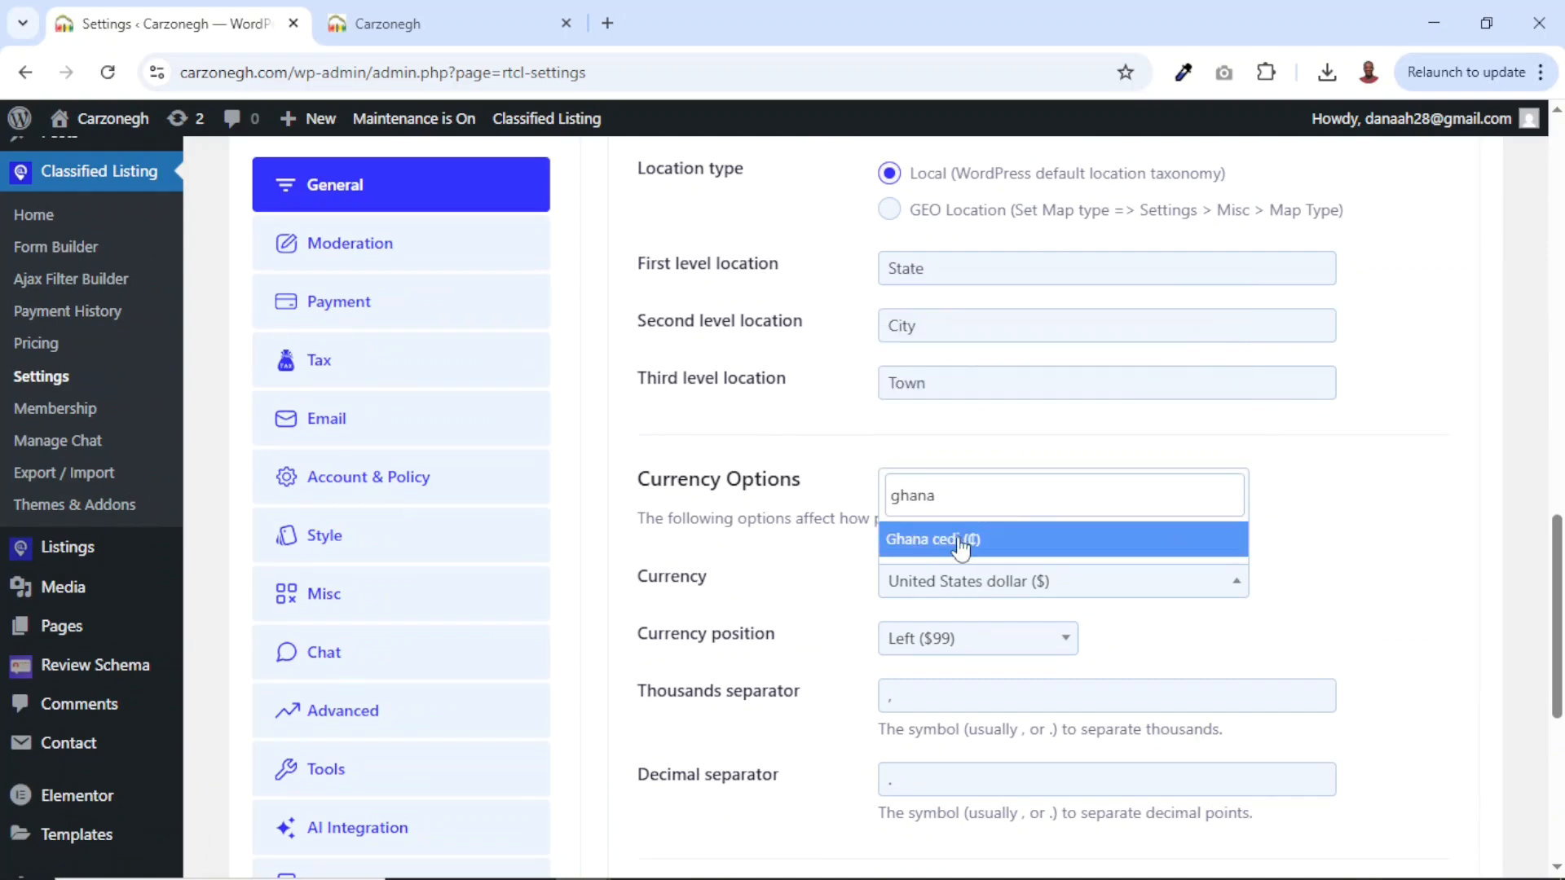
left_click(962, 541)
left_click(995, 653)
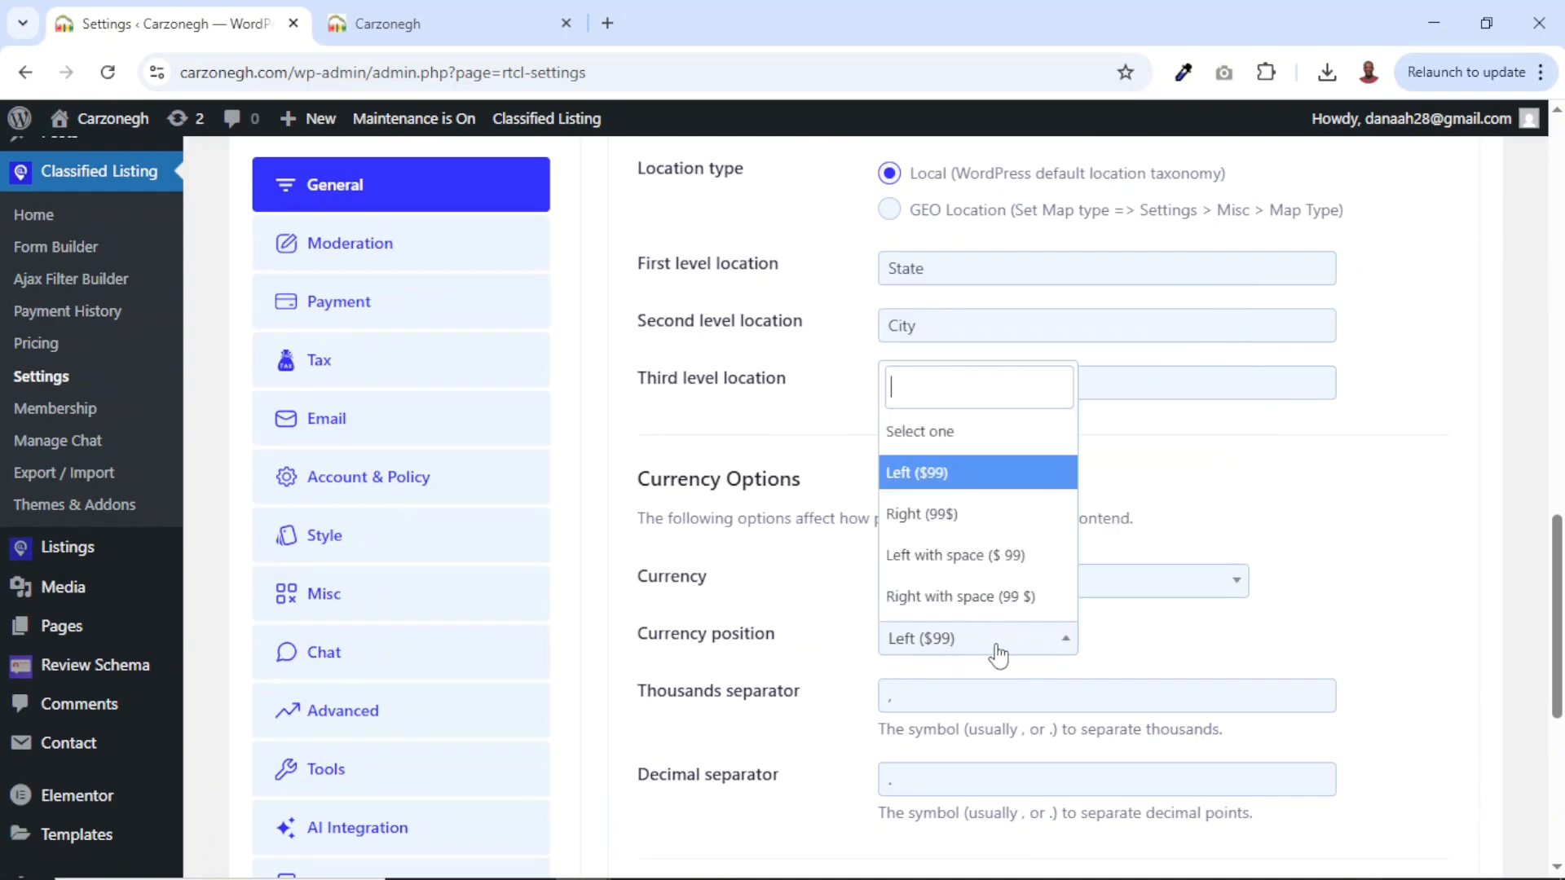
left_click(998, 655)
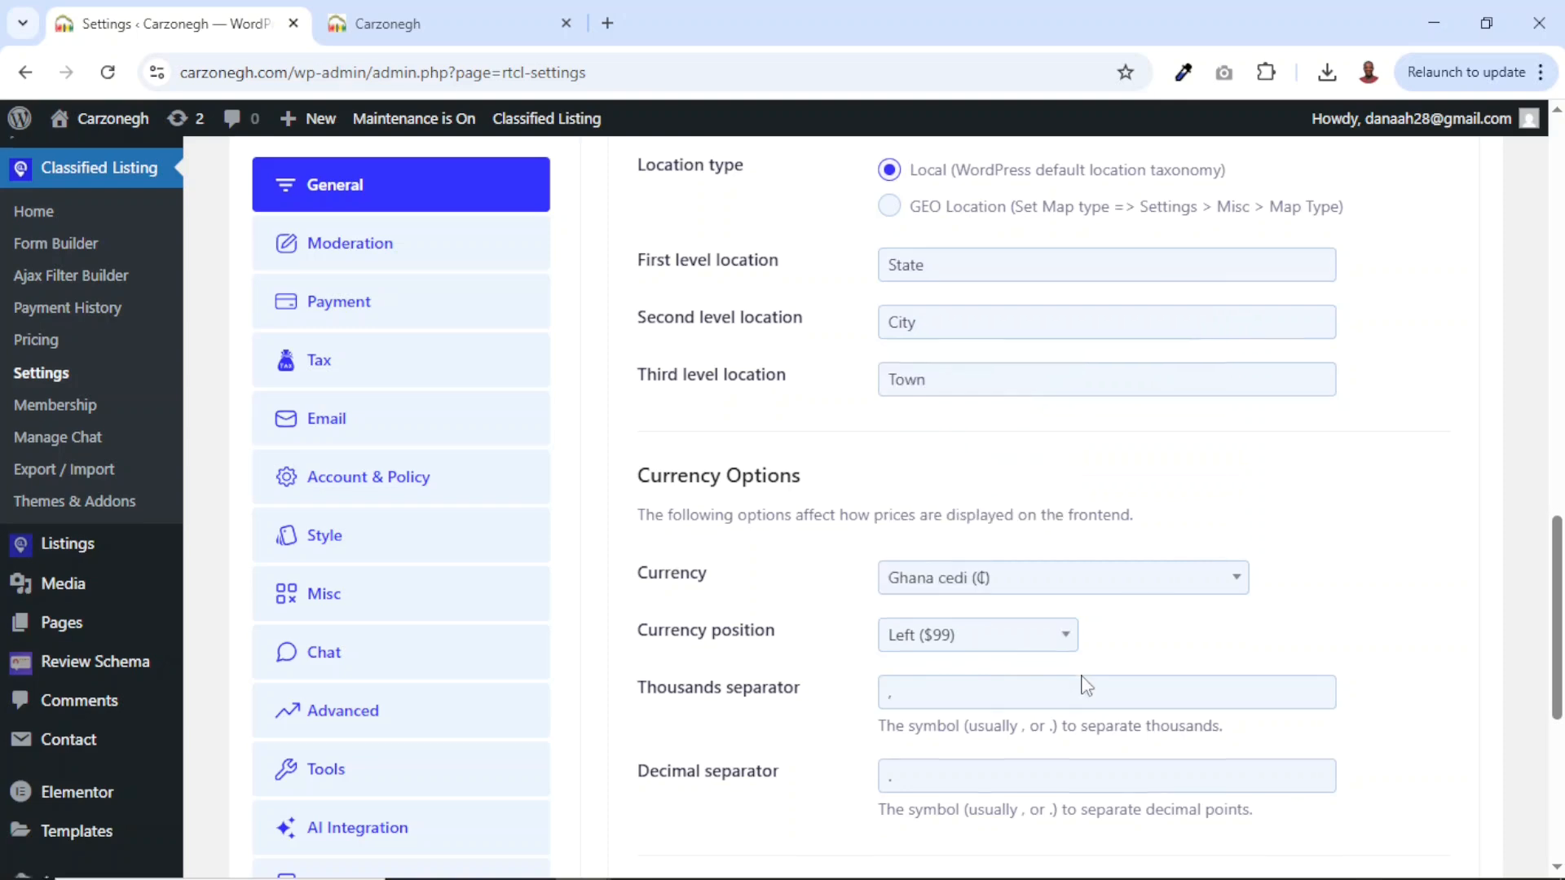
scroll(1076, 668, "down", 6)
left_click(645, 668)
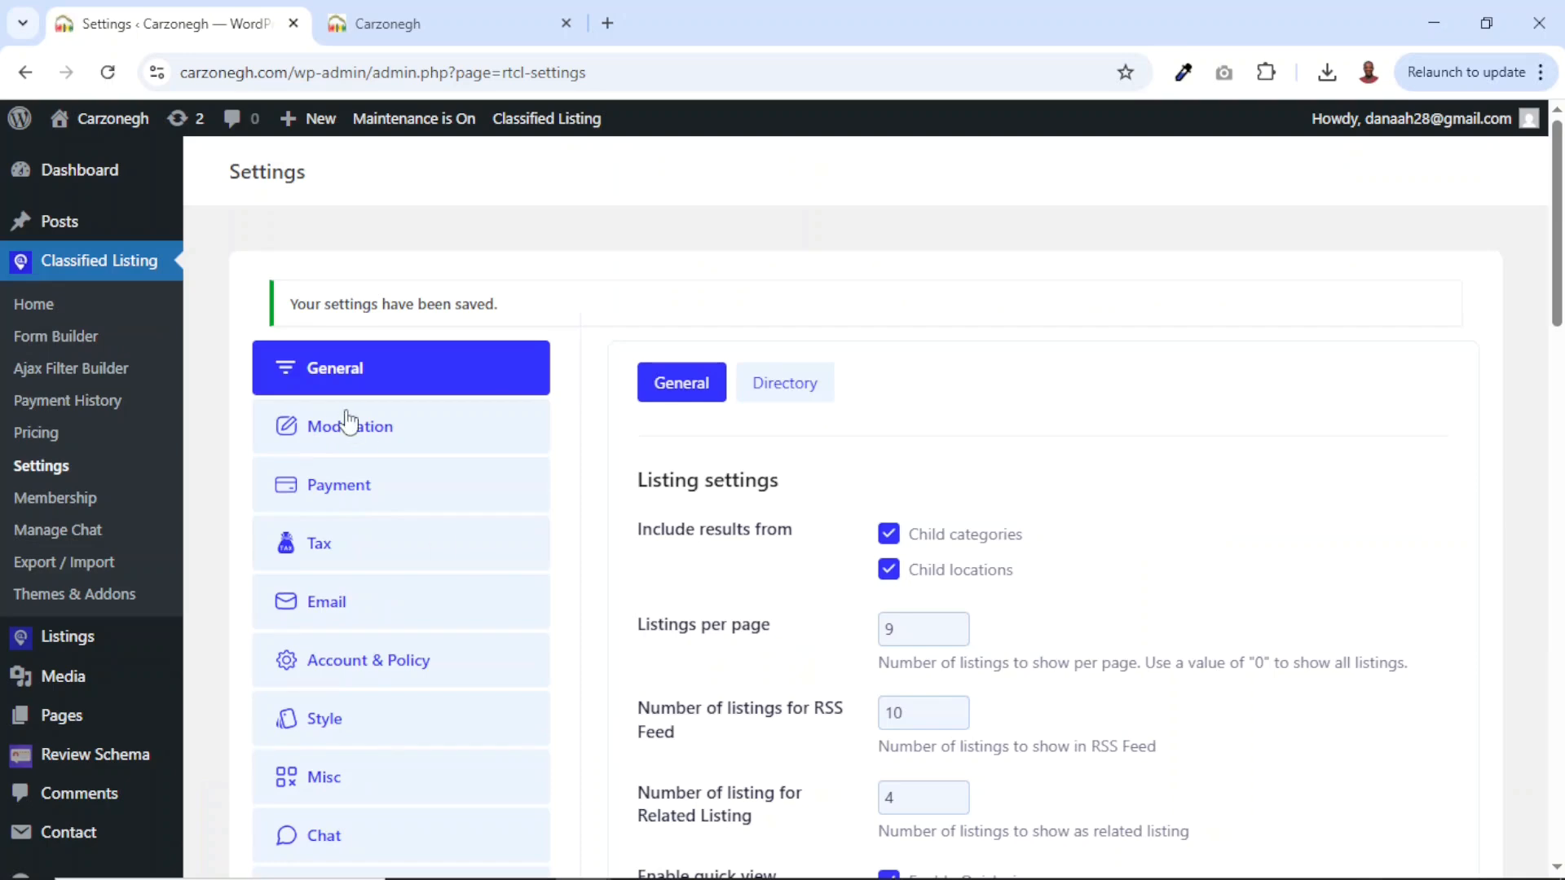
Look through the Moderation settings, then bring up the Payment settings.
left_click(341, 426)
scroll(943, 541, "down", 8)
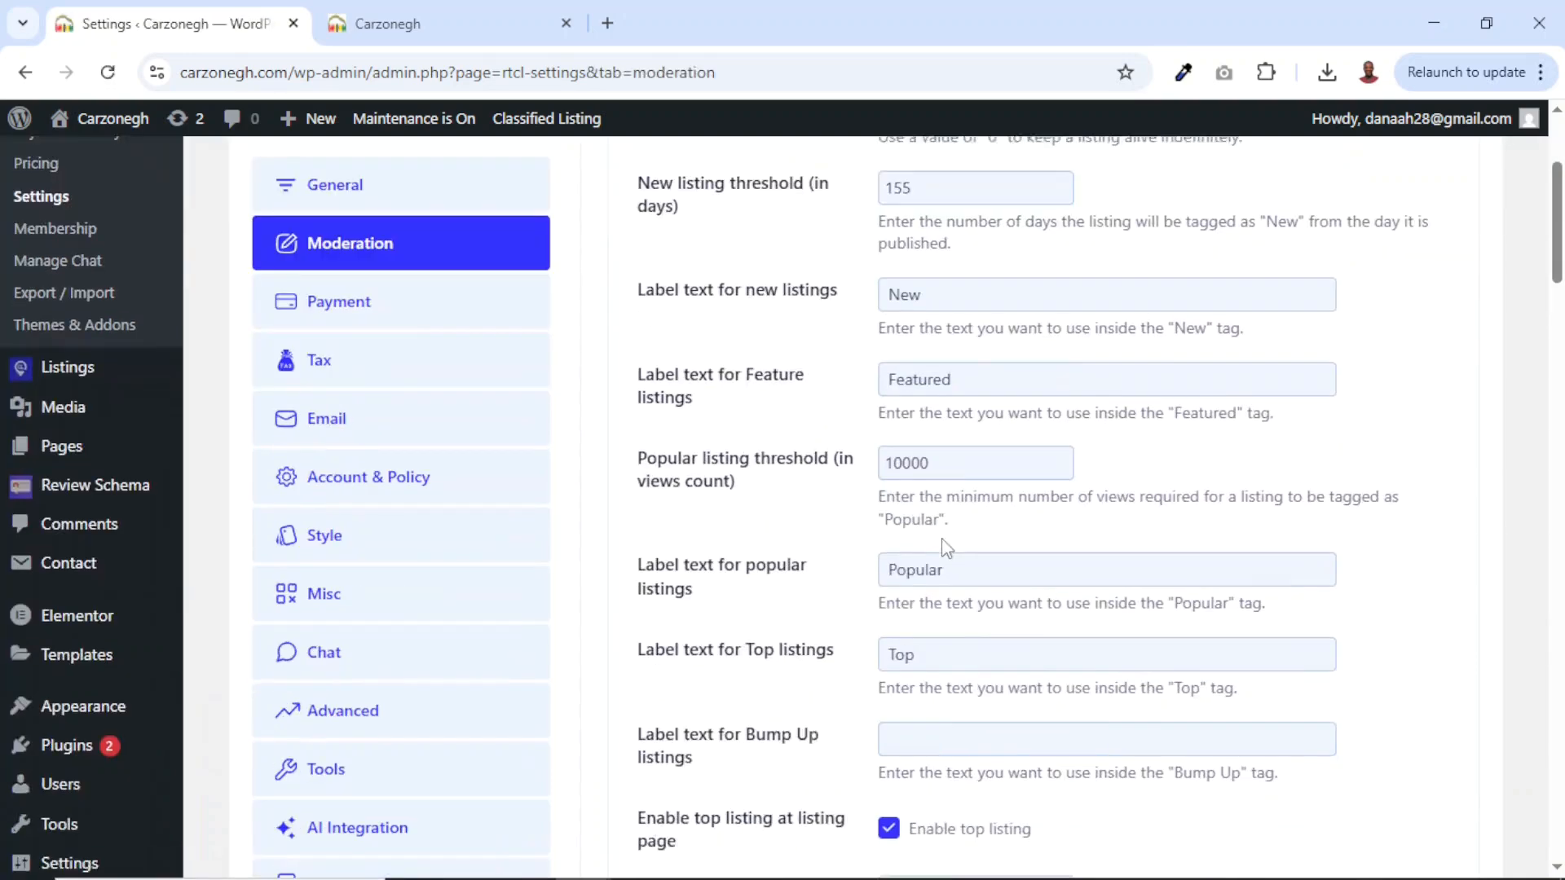
scroll(943, 541, "up", 8)
scroll(943, 541, "down", 6)
left_click(335, 323)
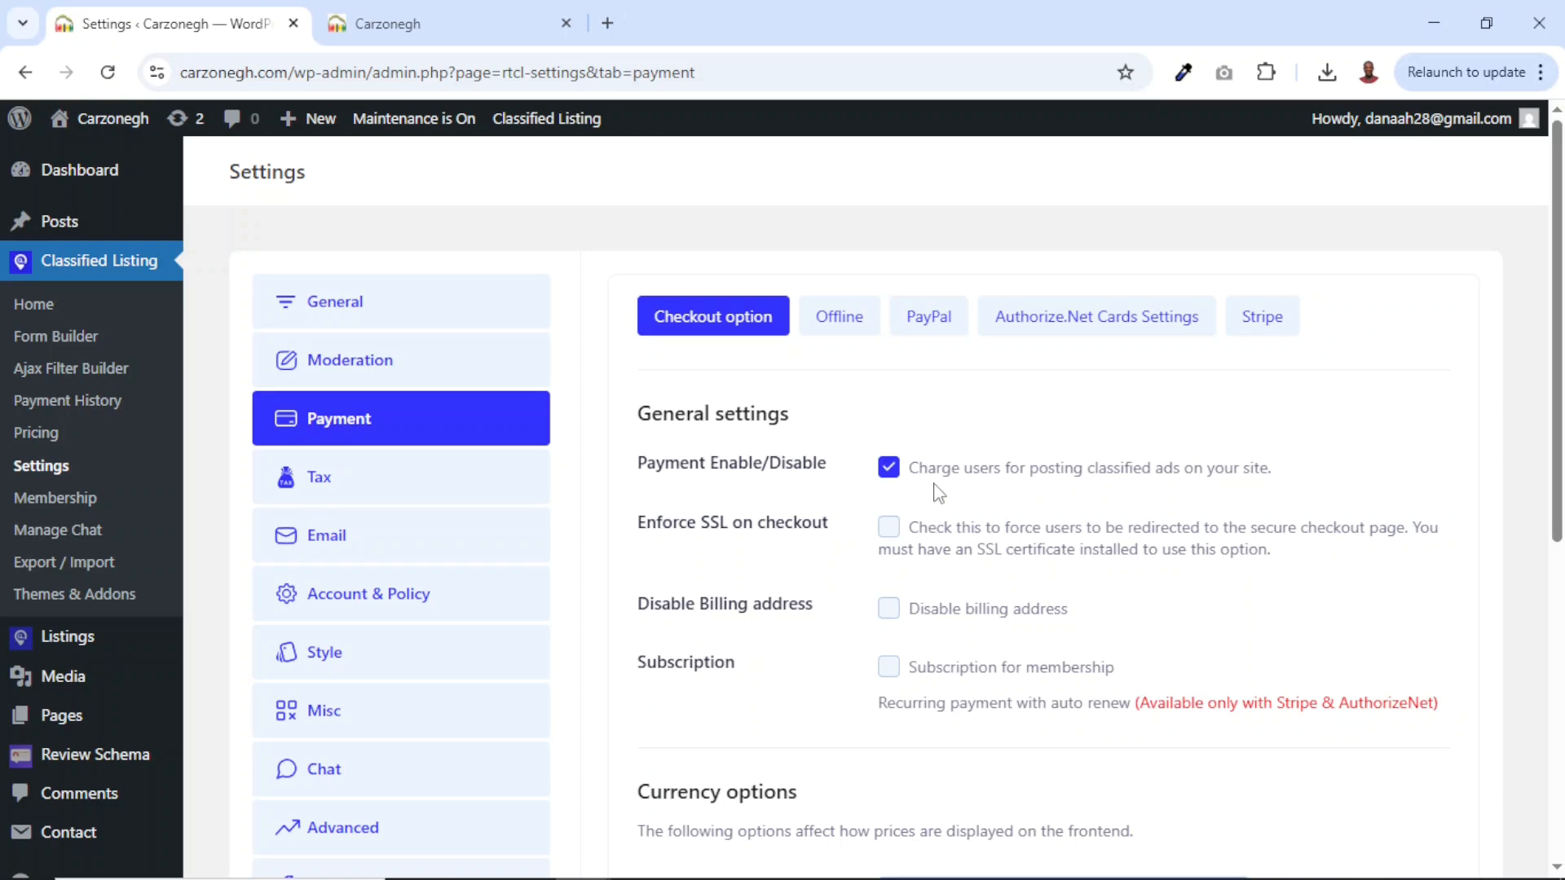
Disable payment for posting ads, set currency to Ghana cedi in Left ($99) position, and save.
left_click(889, 471)
scroll(890, 475, "down", 7)
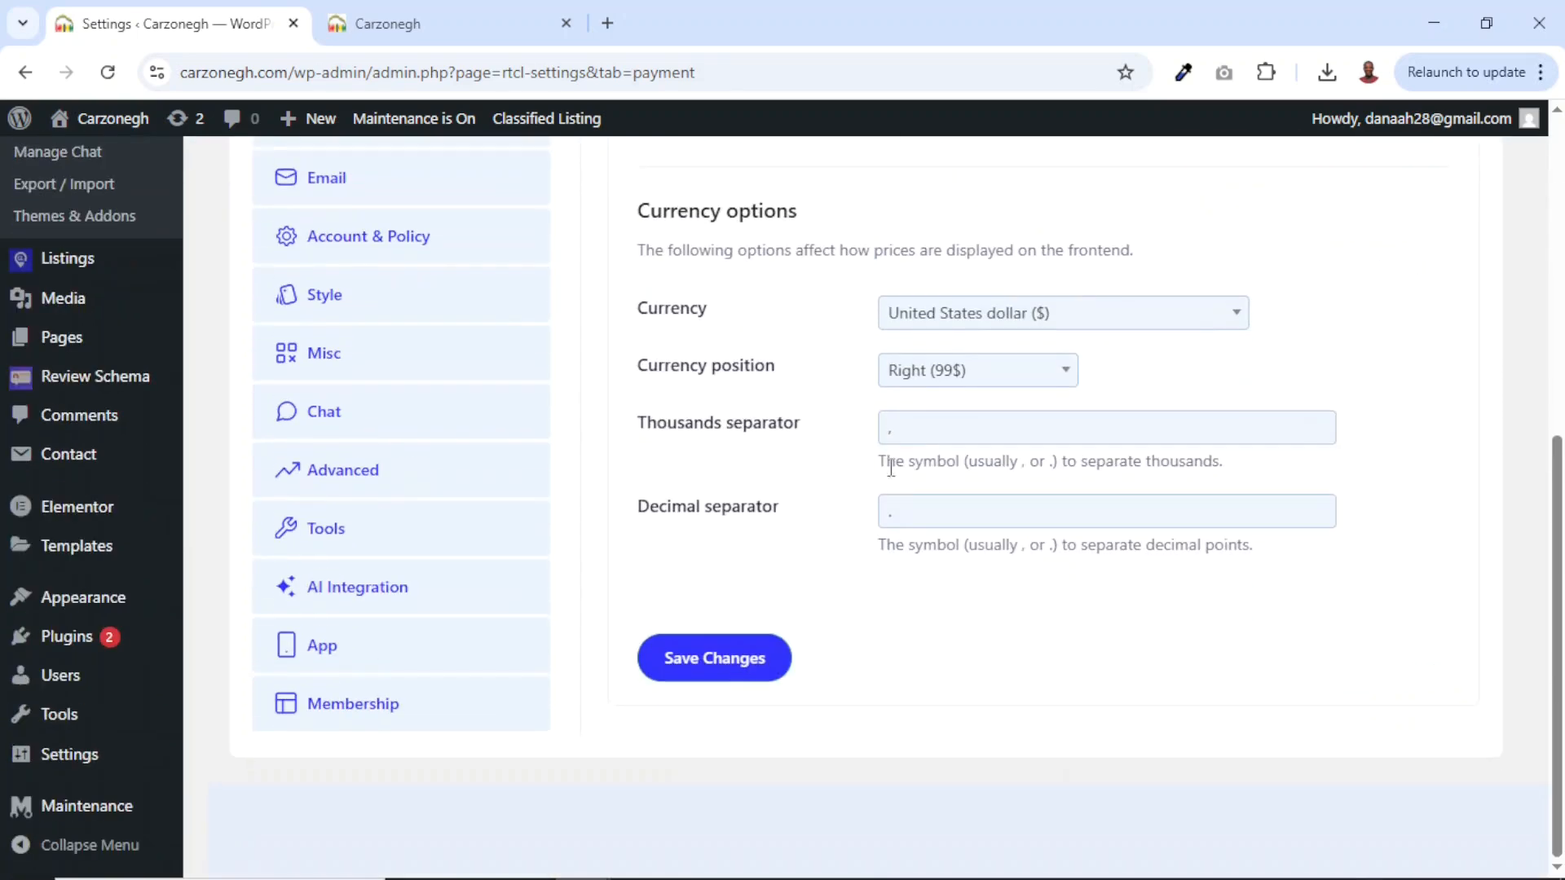
left_click(1009, 324)
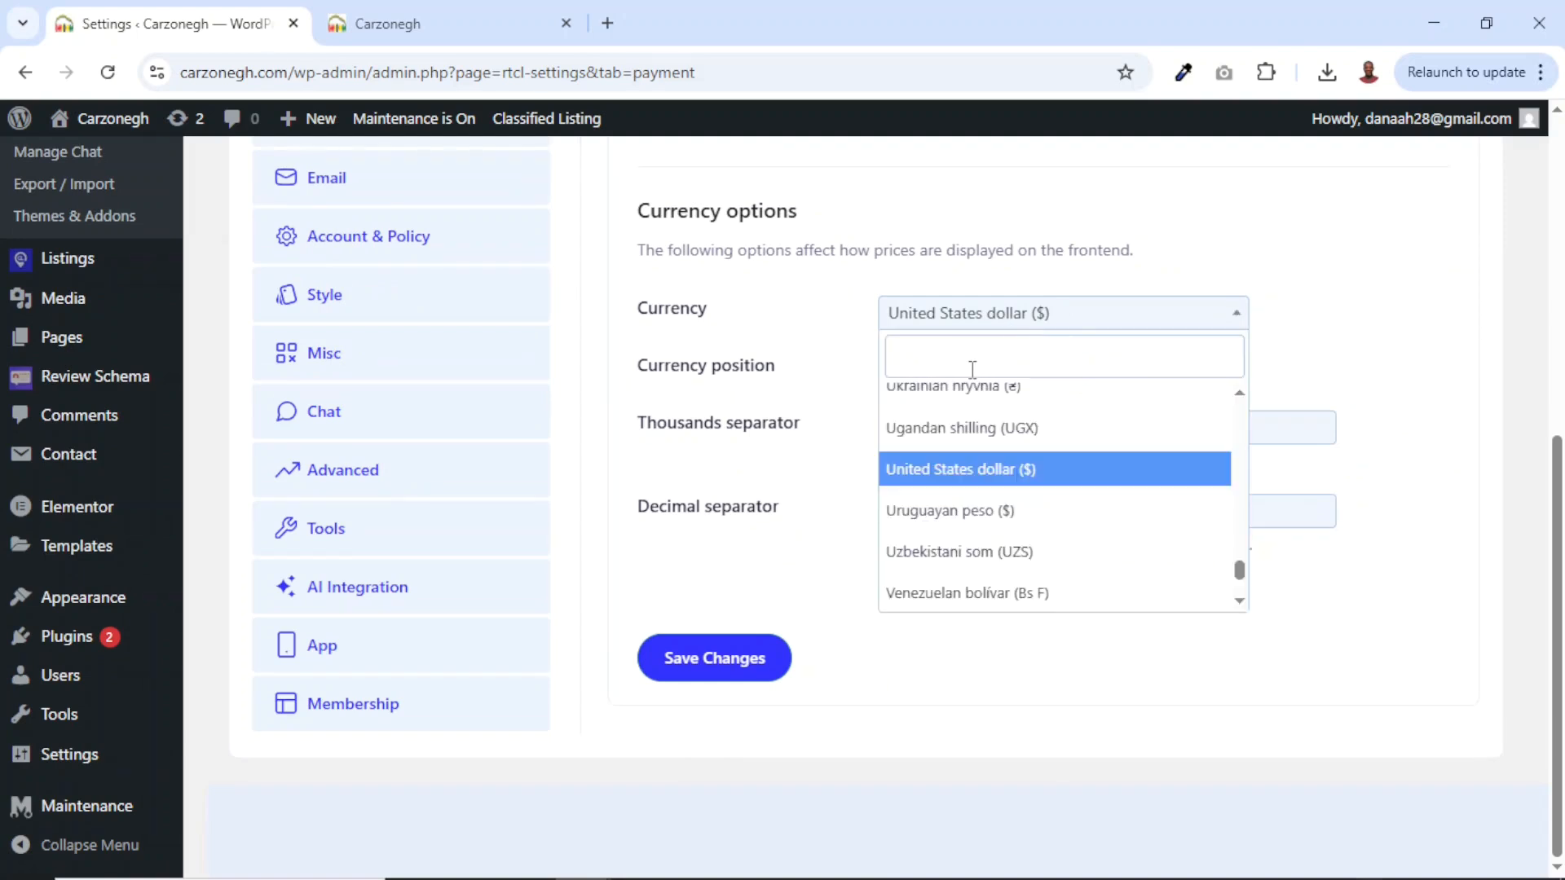
type("ghan")
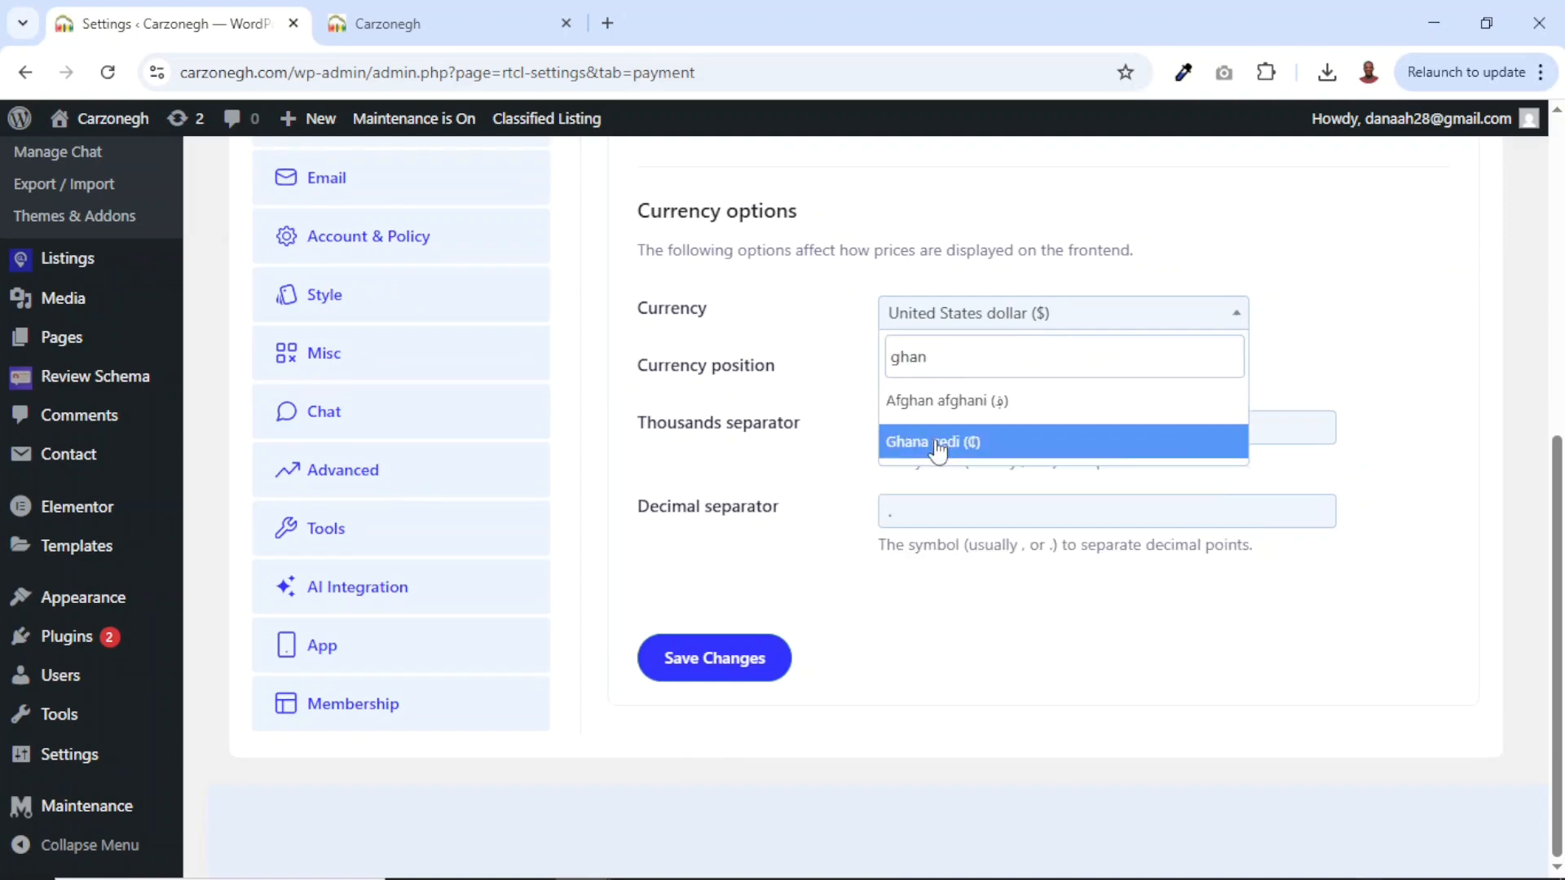
left_click(935, 442)
left_click(961, 382)
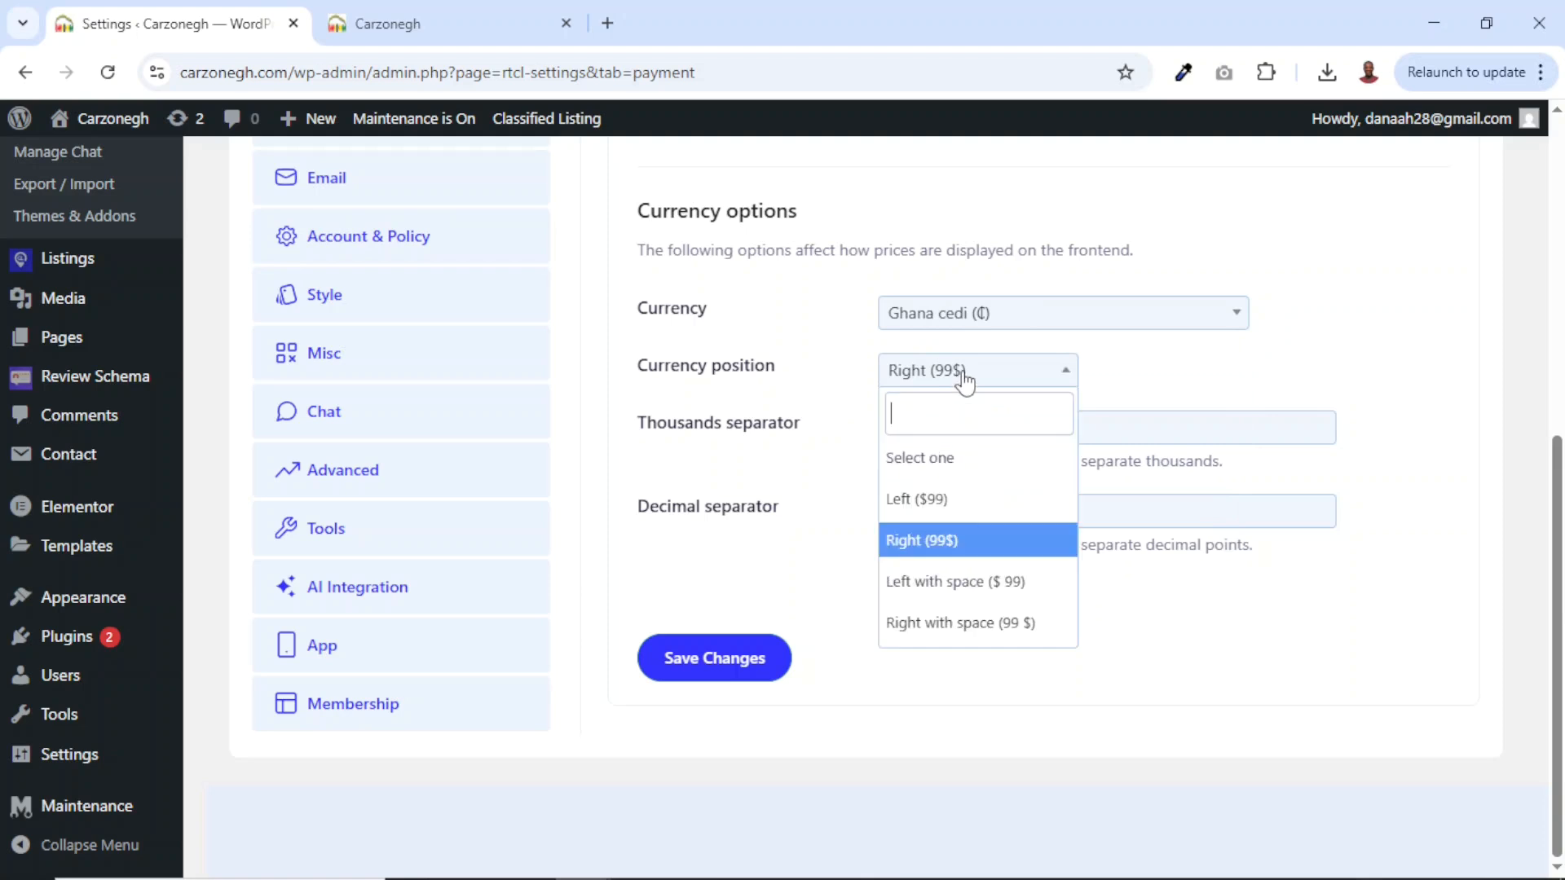
left_click(945, 495)
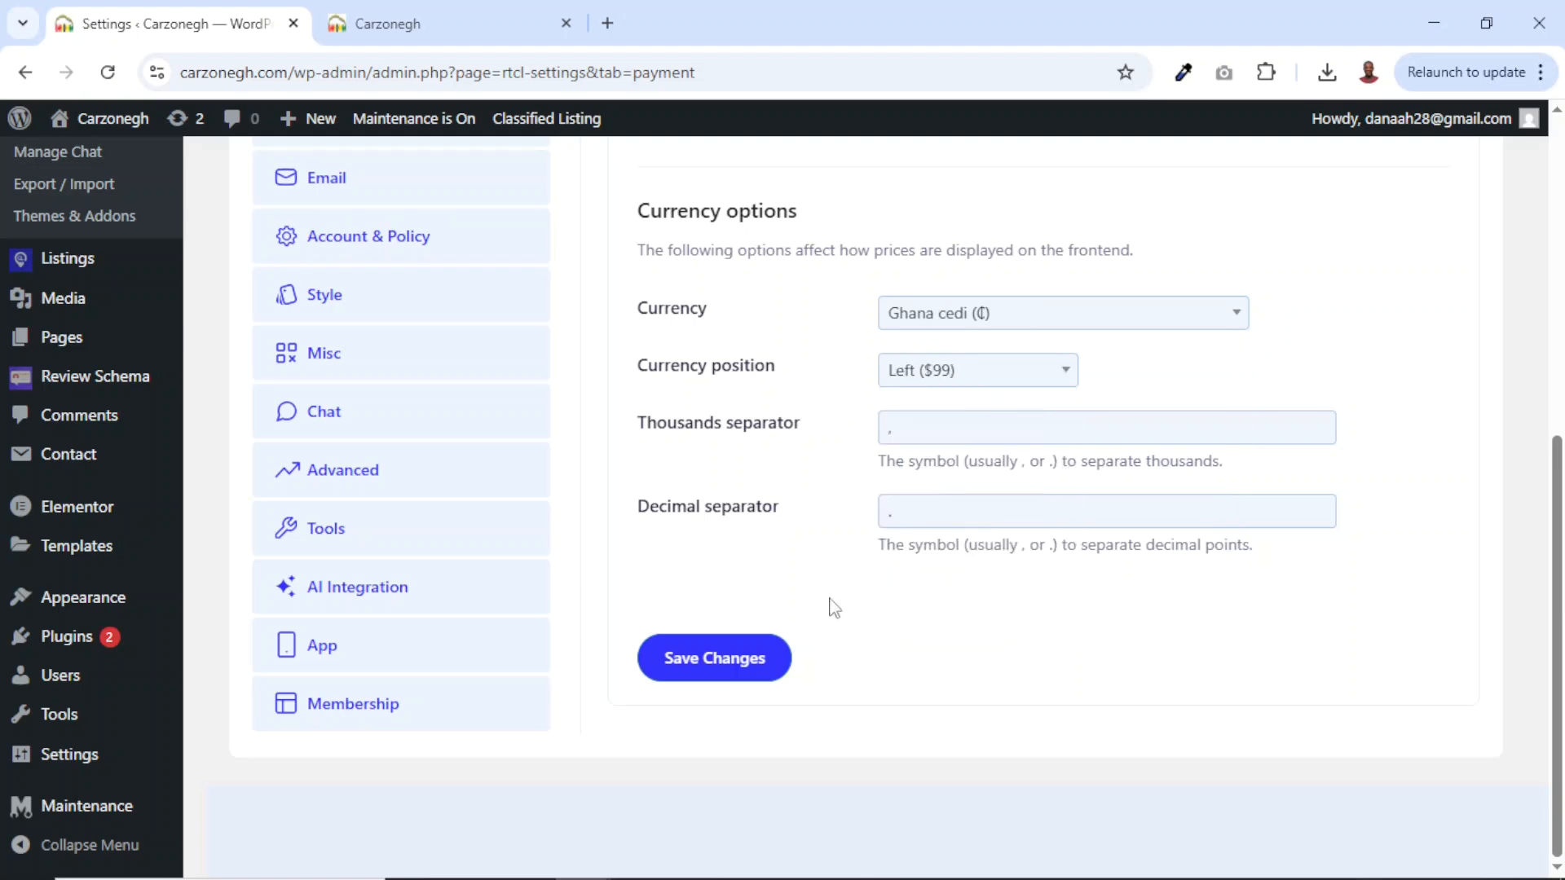
left_click(712, 662)
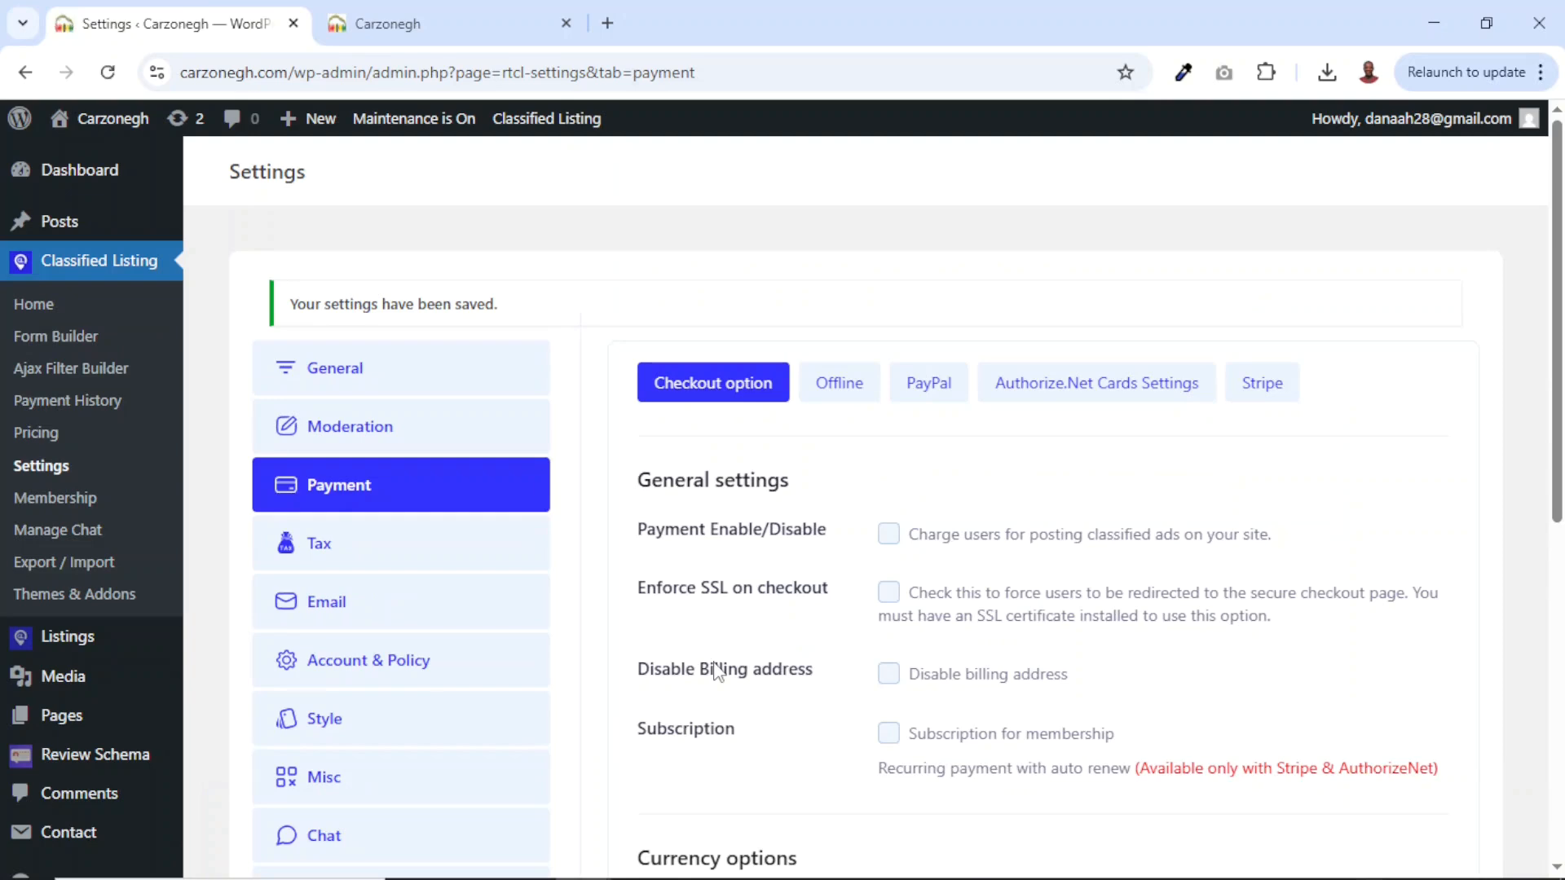
left_click(322, 603)
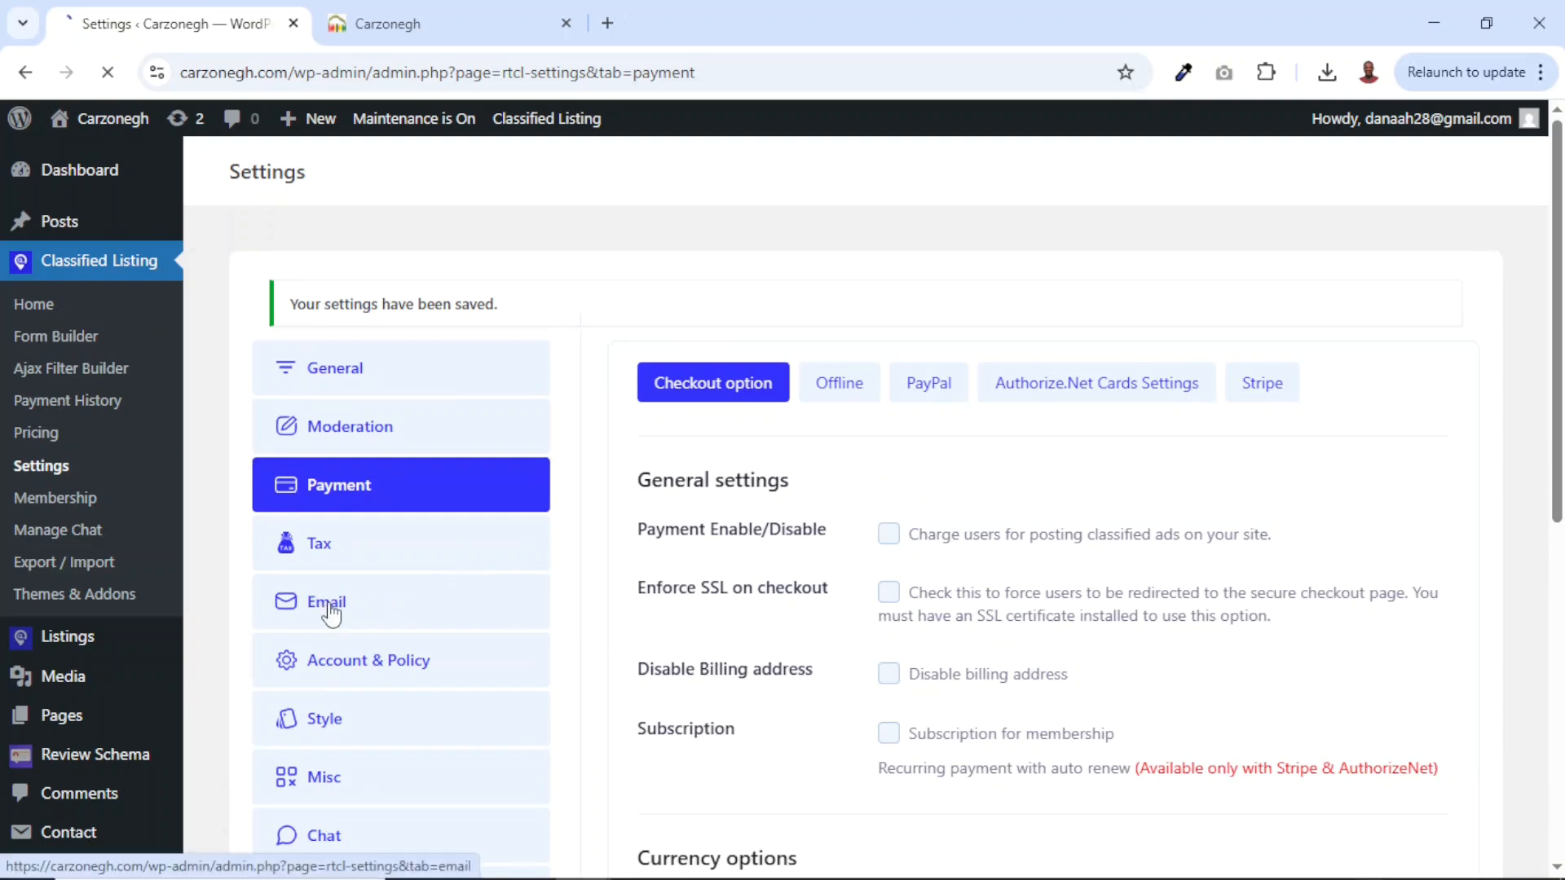
Tick every 'Notify admin via email when' option, from new user registration to store updates.
left_click(888, 372)
left_click(890, 468)
left_click(889, 504)
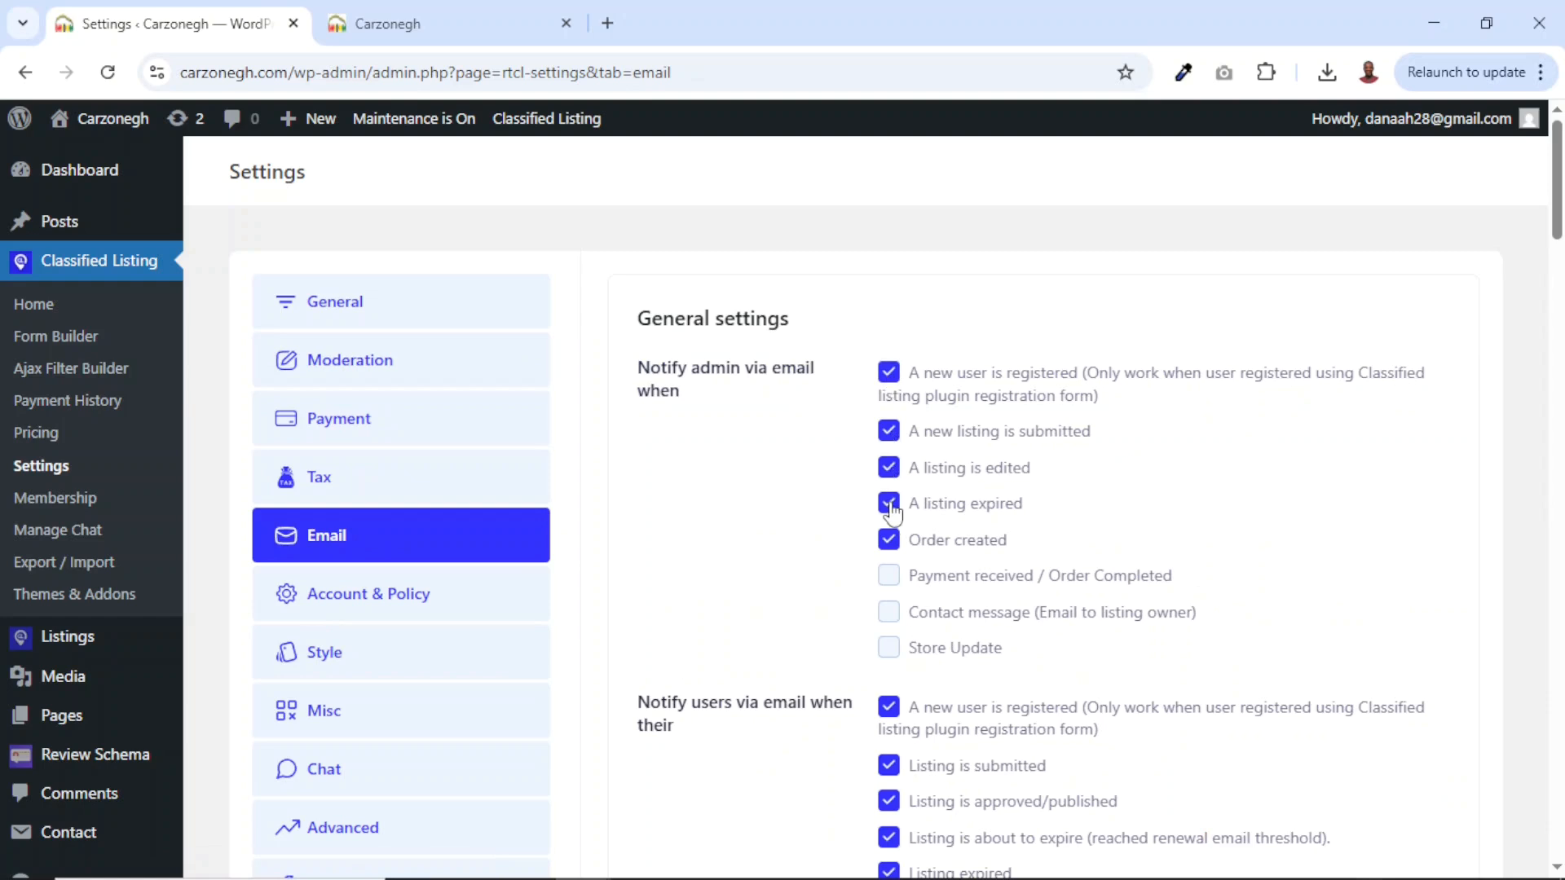
left_click(890, 576)
left_click(889, 613)
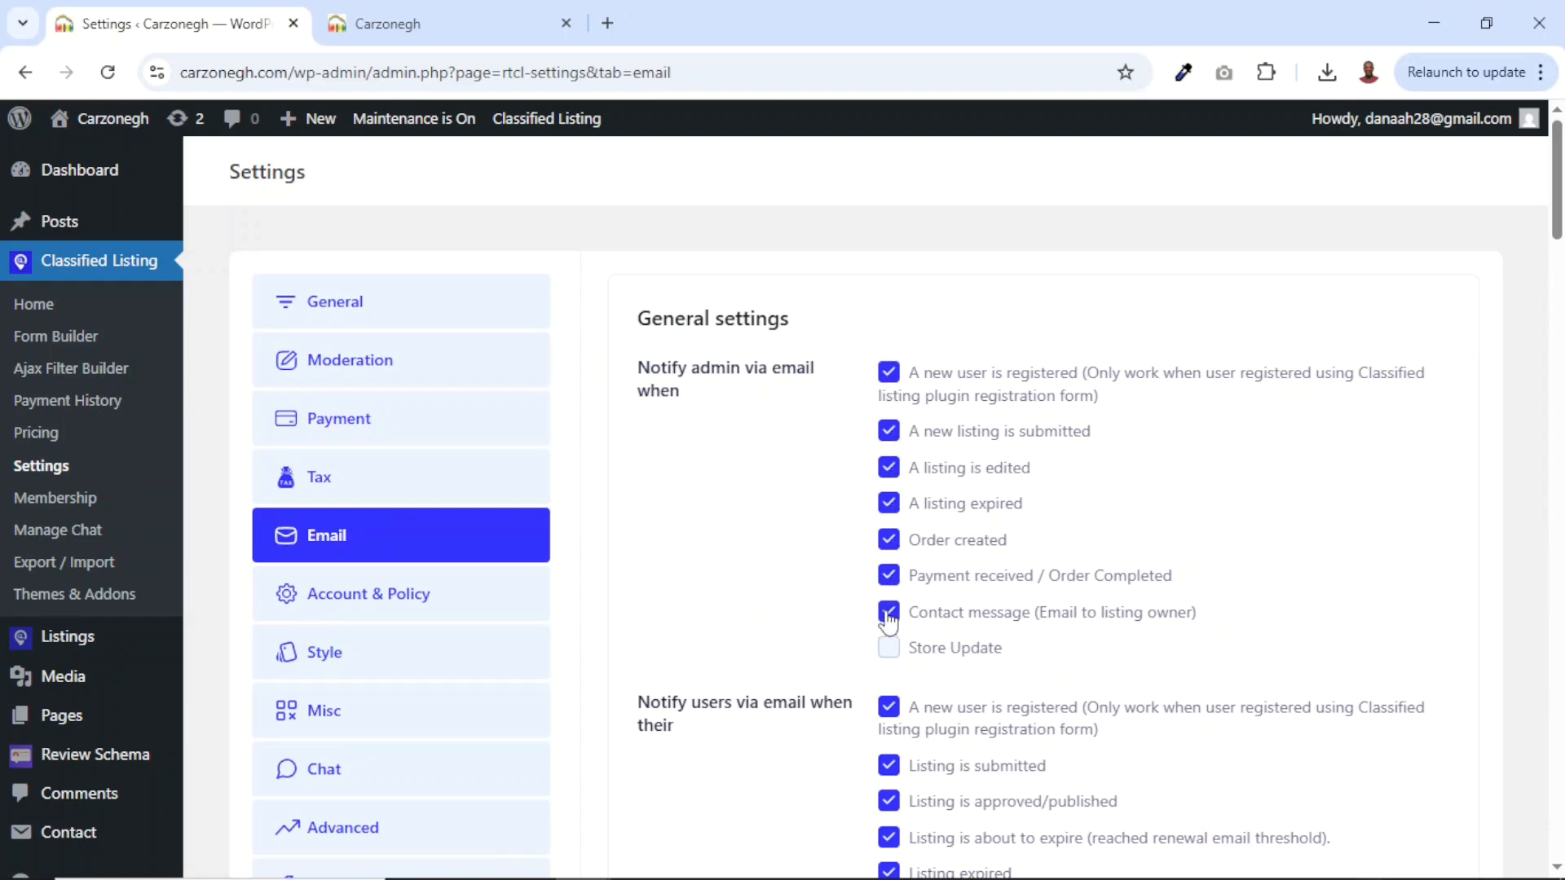
left_click(890, 652)
Replace the From name Classima with Carzonegh.
scroll(986, 648, "down", 6)
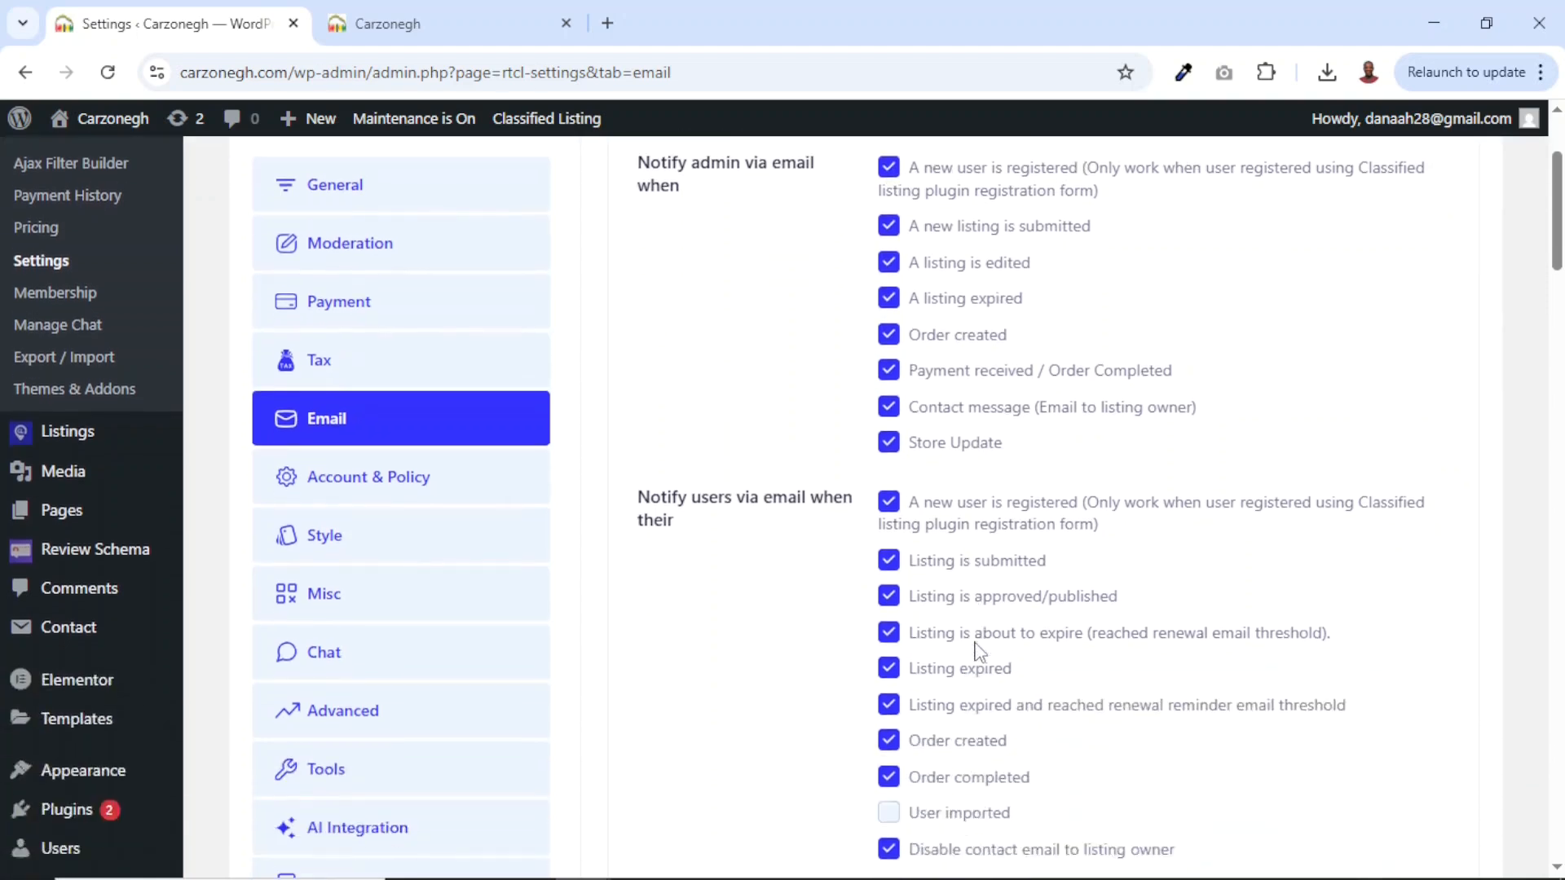
scroll(977, 652, "down", 5)
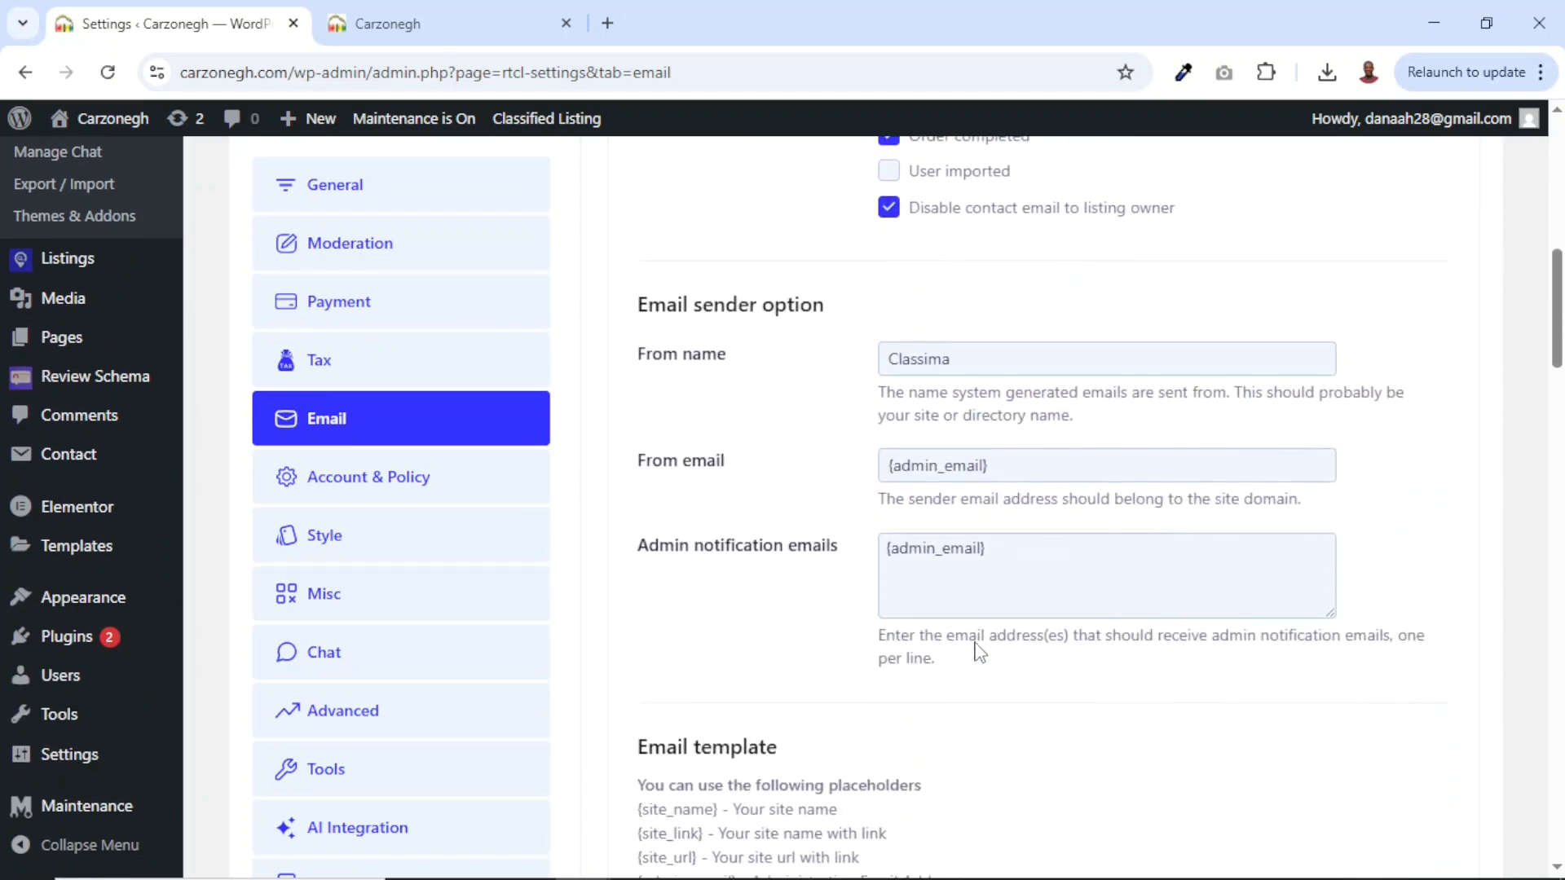
double_click(1002, 339)
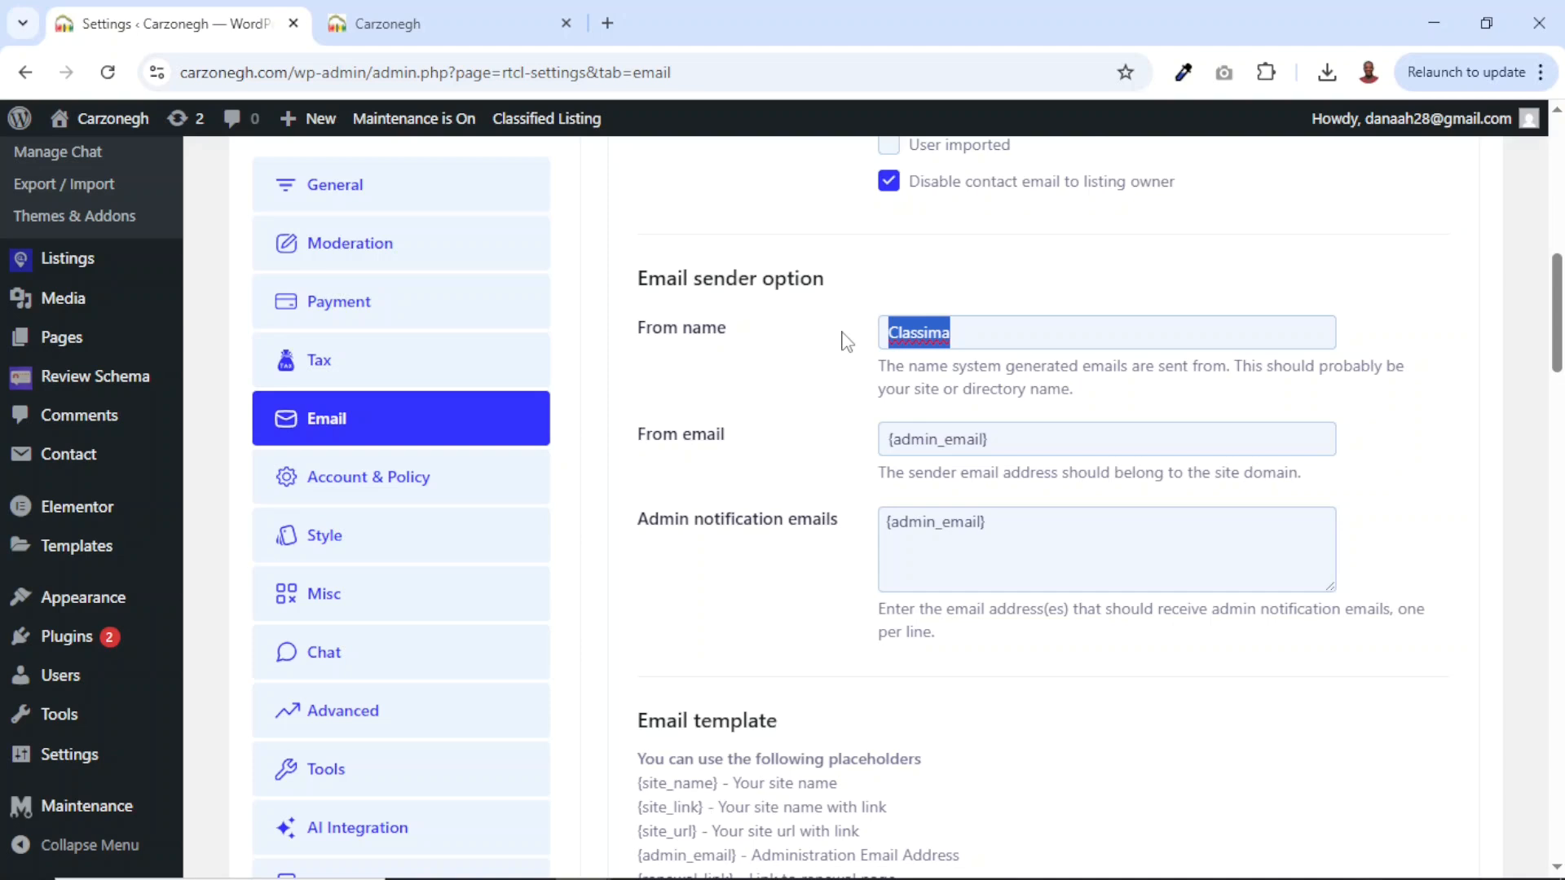
type("Carzonegh")
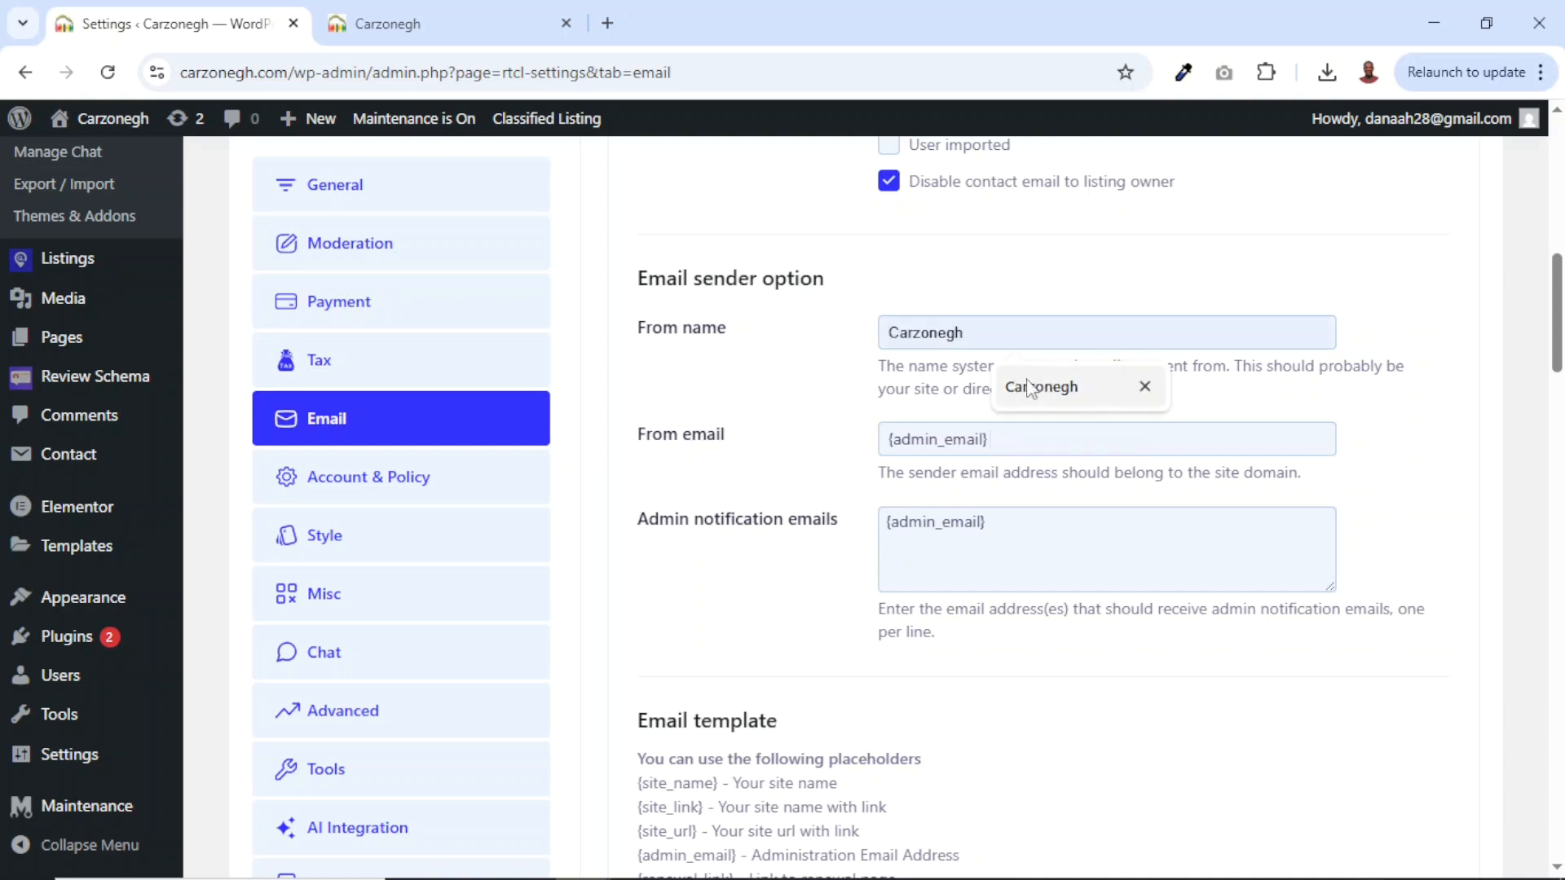
left_click(1031, 387)
Review the From email and admin notification email fields, then start choosing an email header image.
left_click_drag(1015, 439, 880, 447)
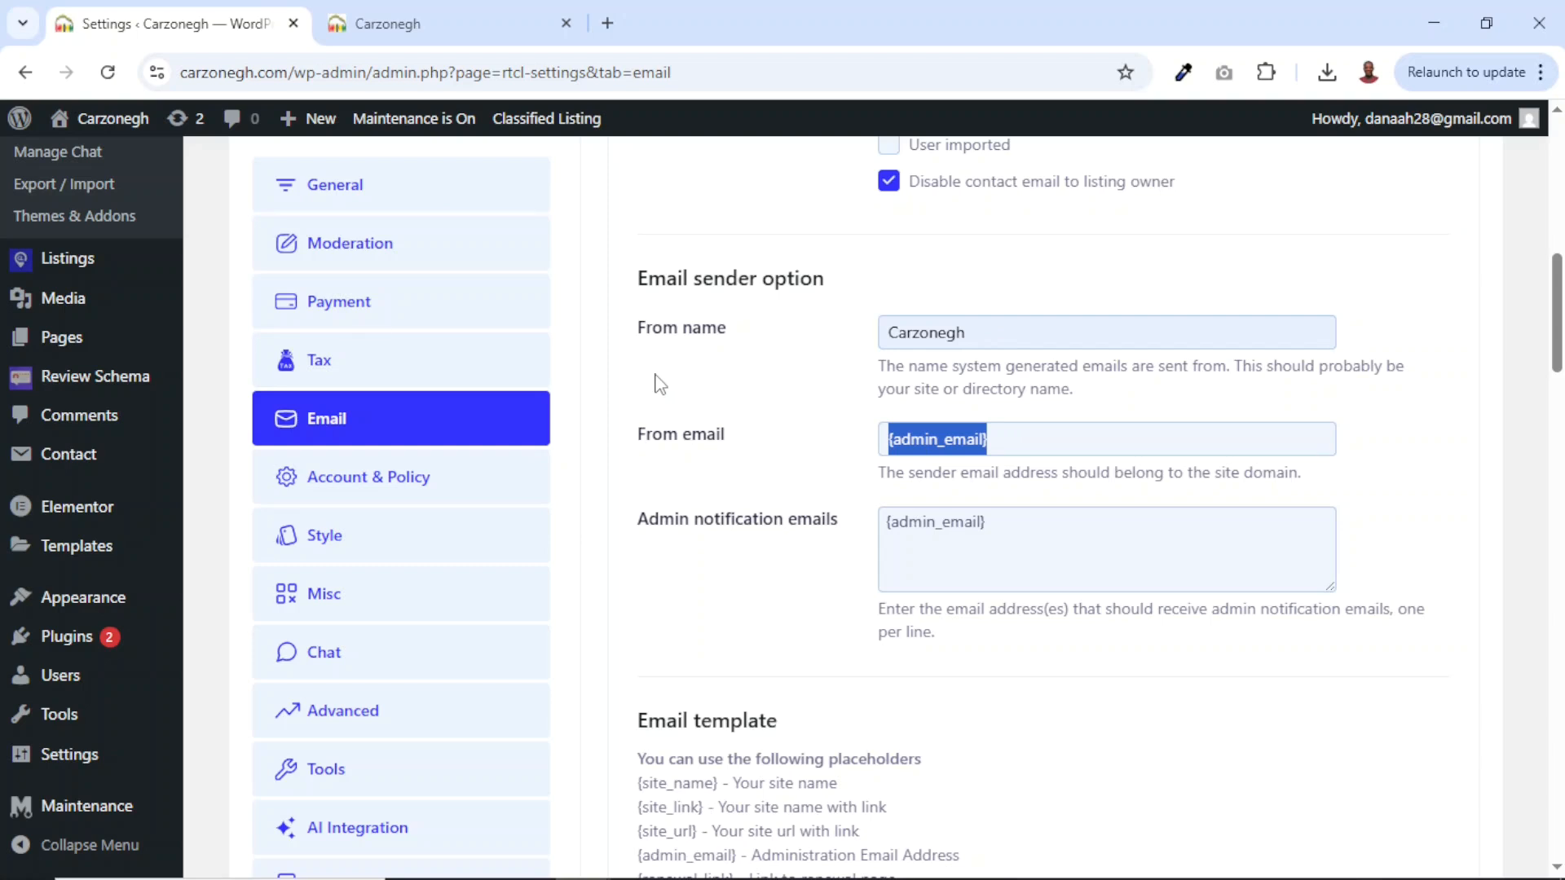
left_click_drag(1031, 529, 855, 526)
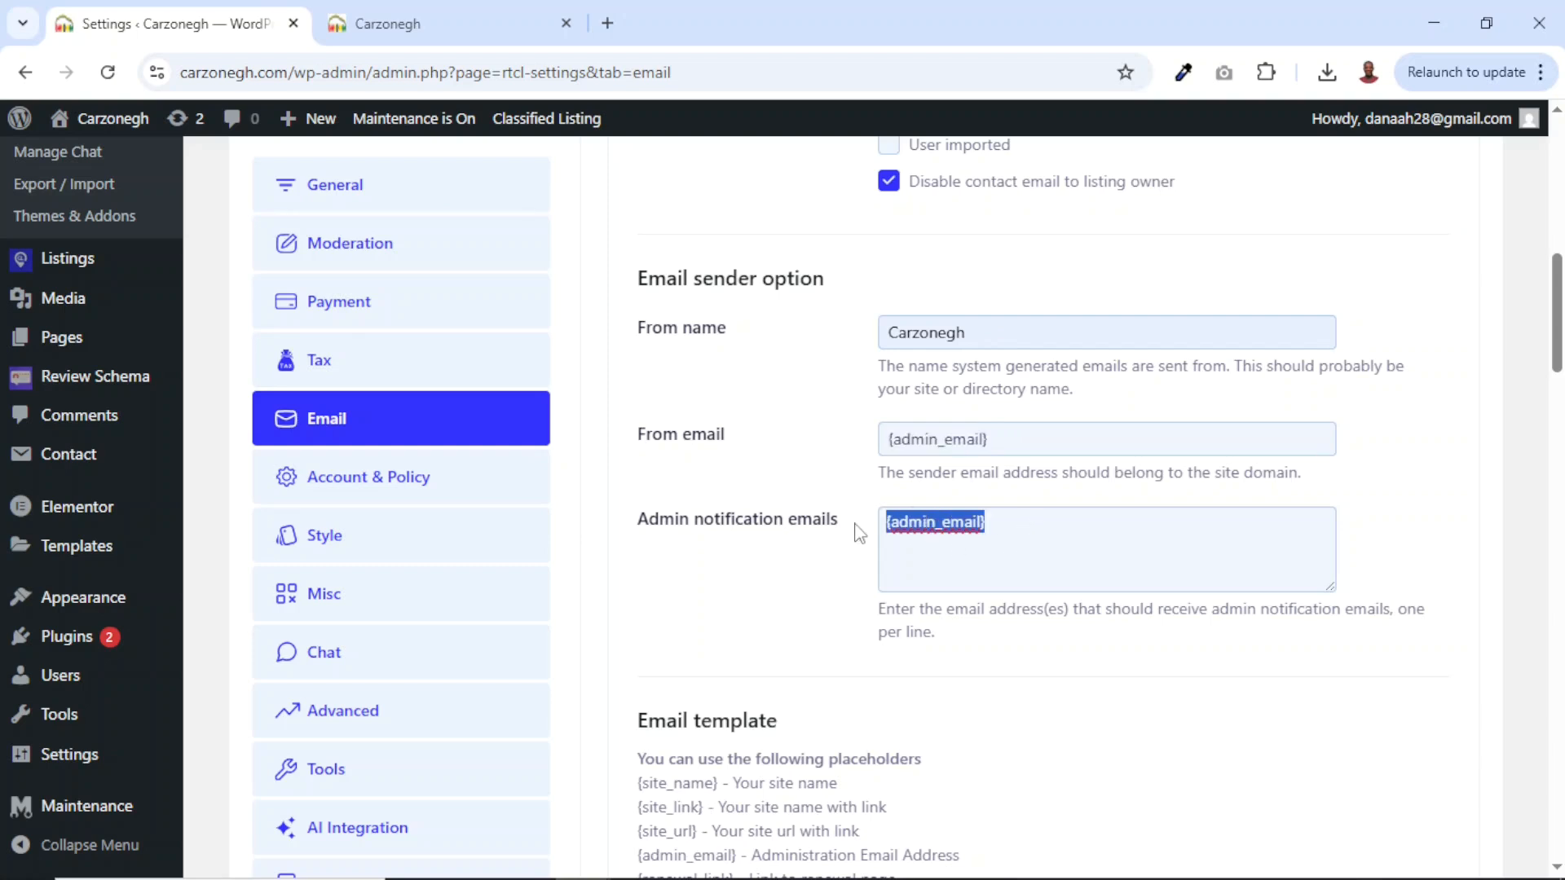
left_click_drag(1013, 441, 855, 450)
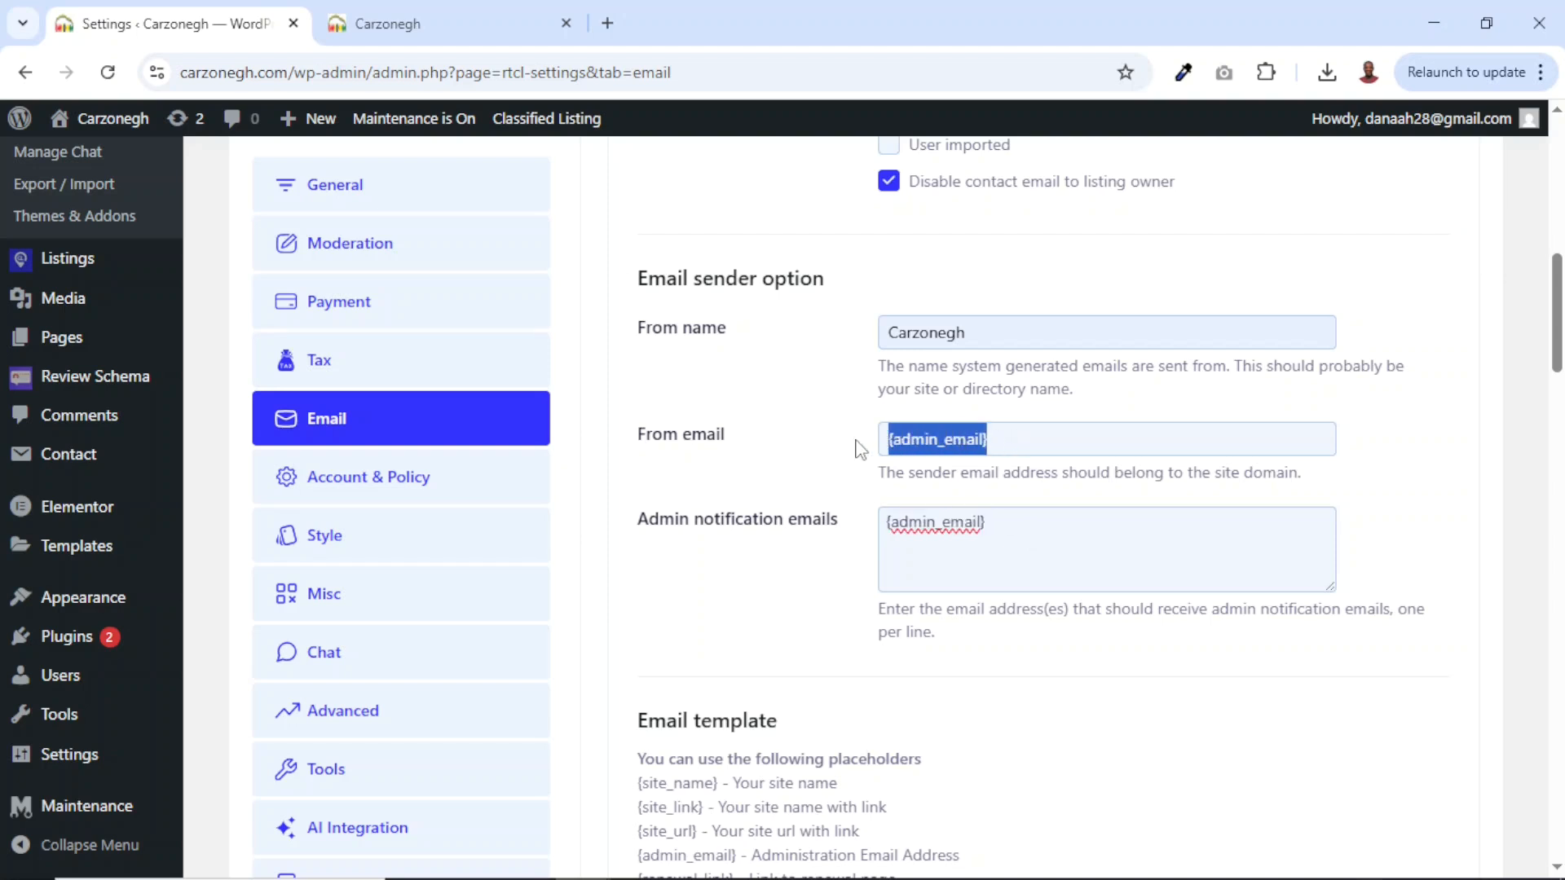
scroll(855, 449, "down", 9)
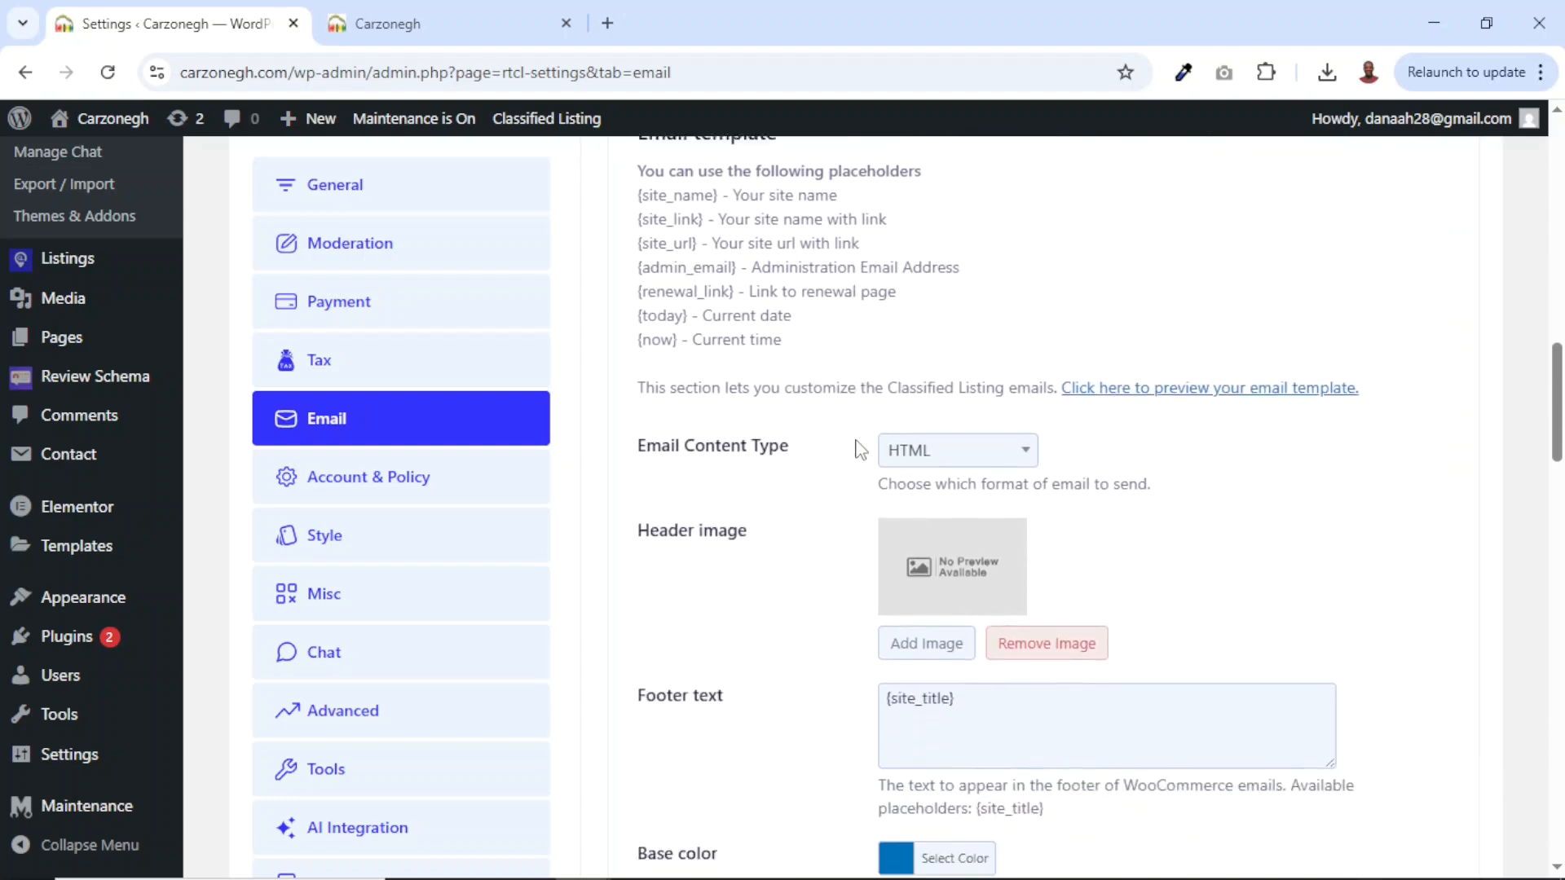
left_click_drag(640, 405, 762, 410)
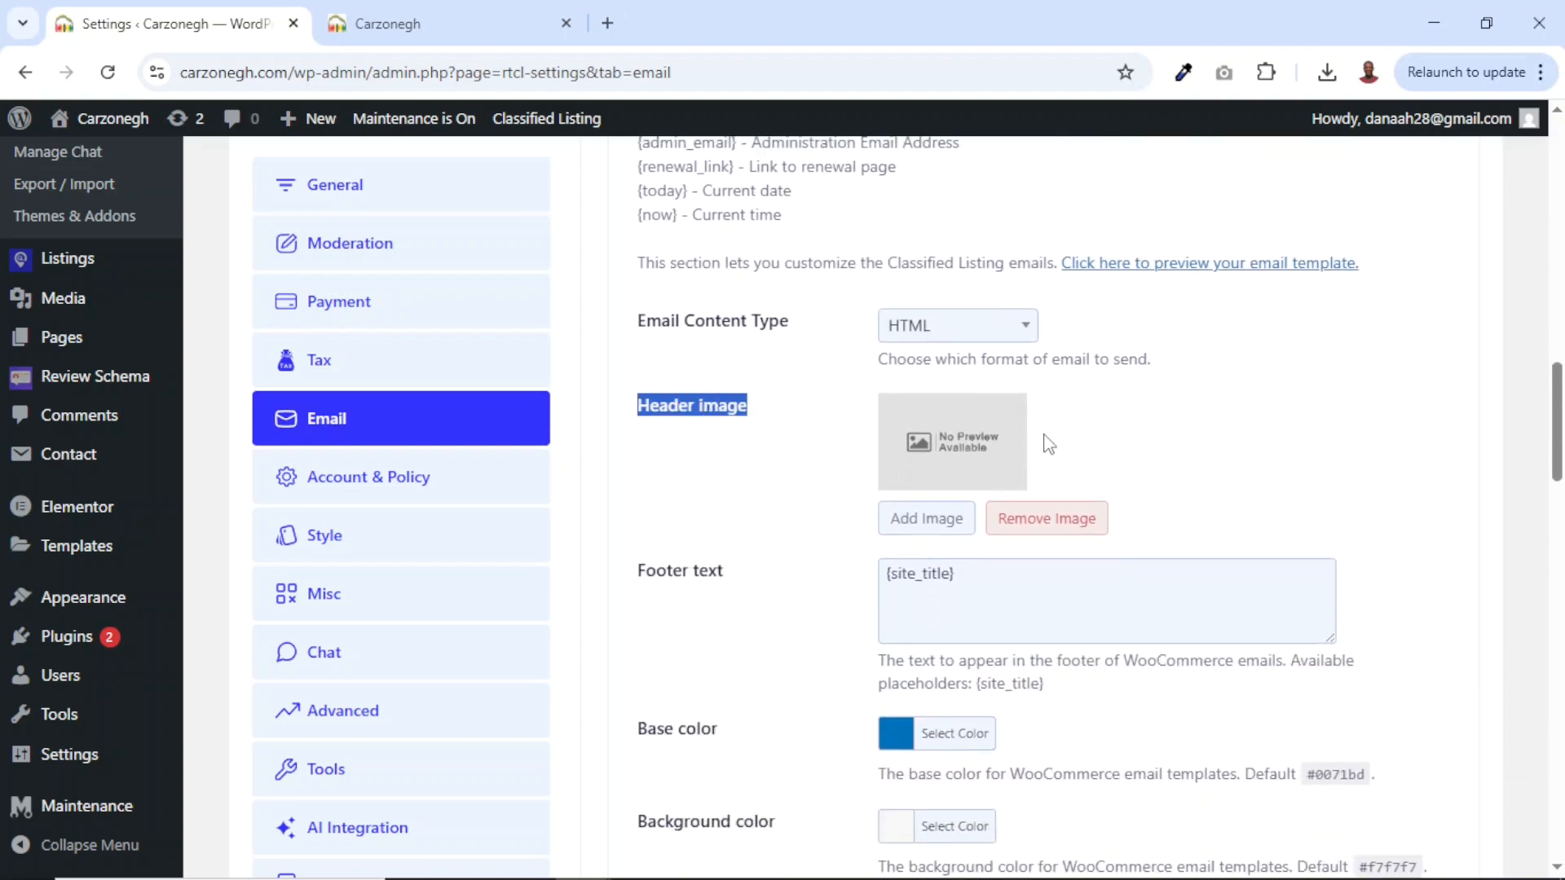
left_click(918, 520)
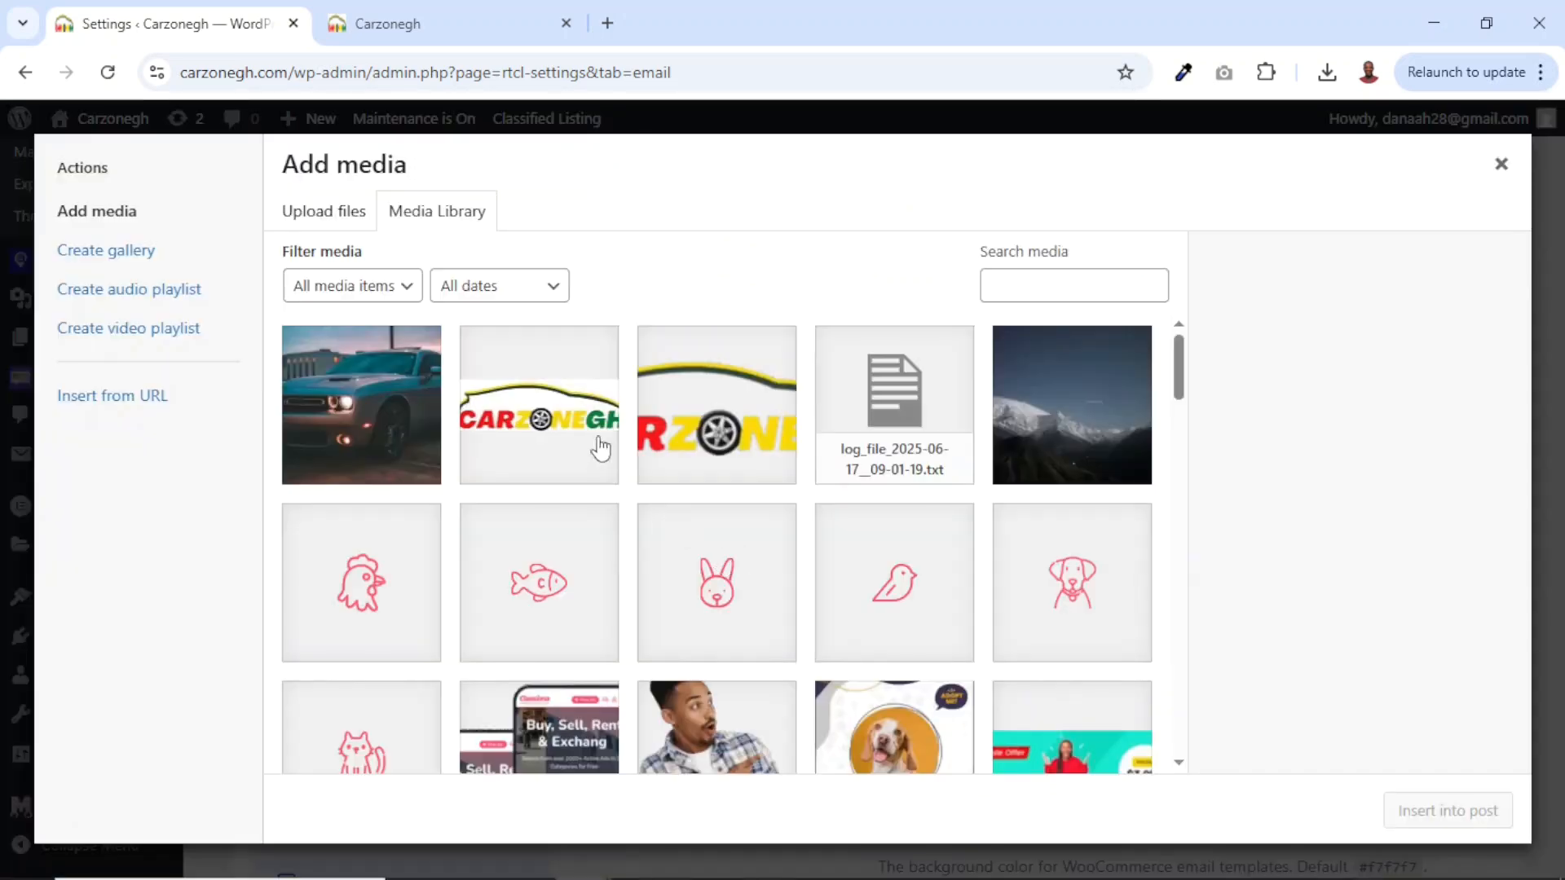
Insert Carzonegh-1.png as the email header image.
left_click(524, 395)
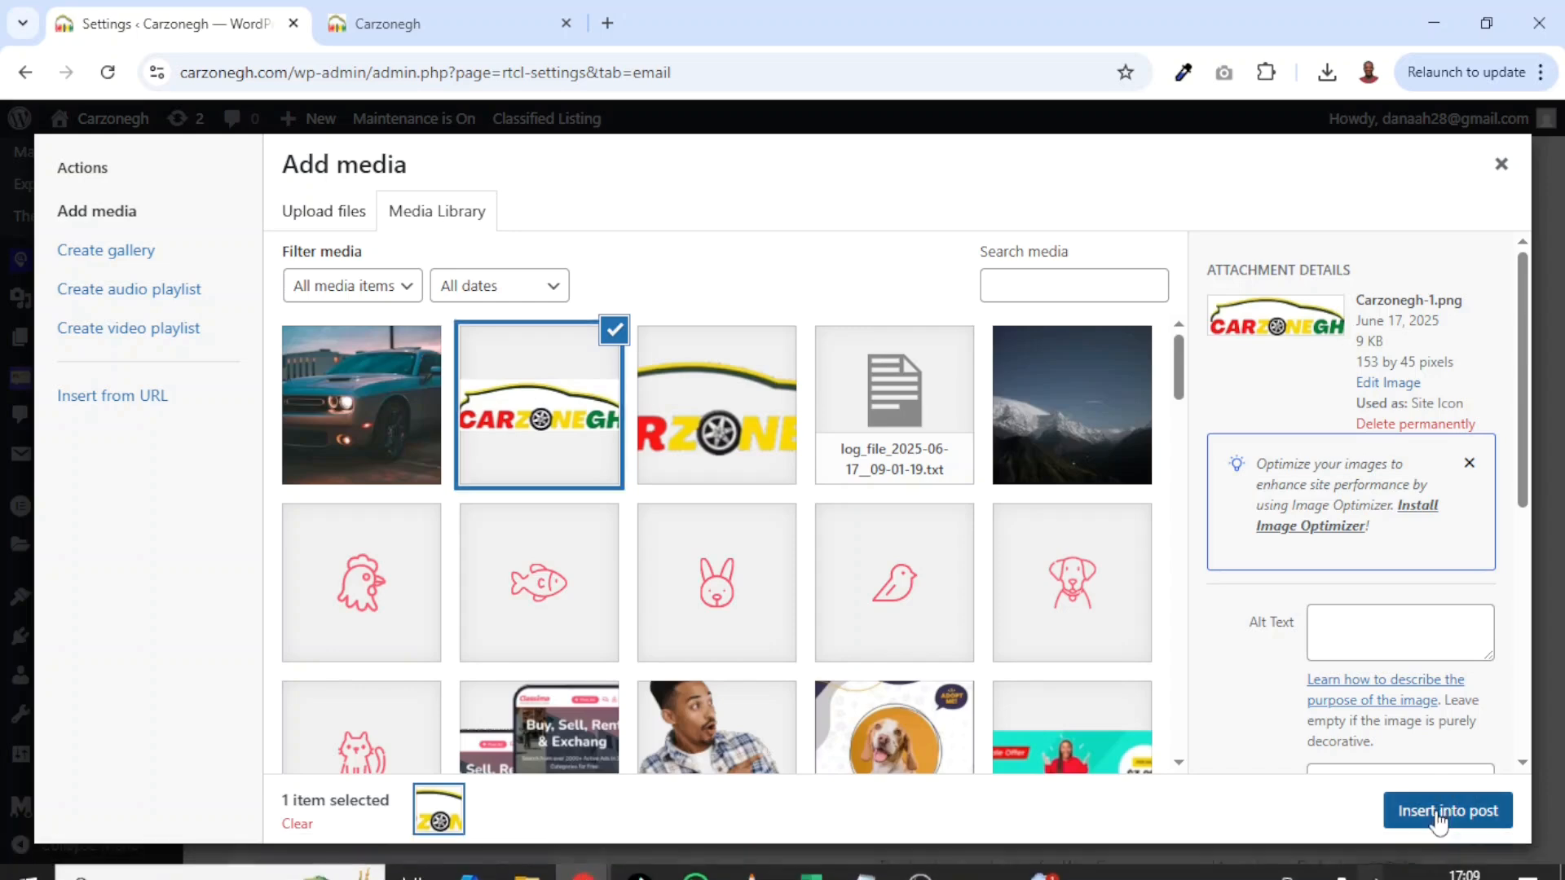
left_click(1441, 813)
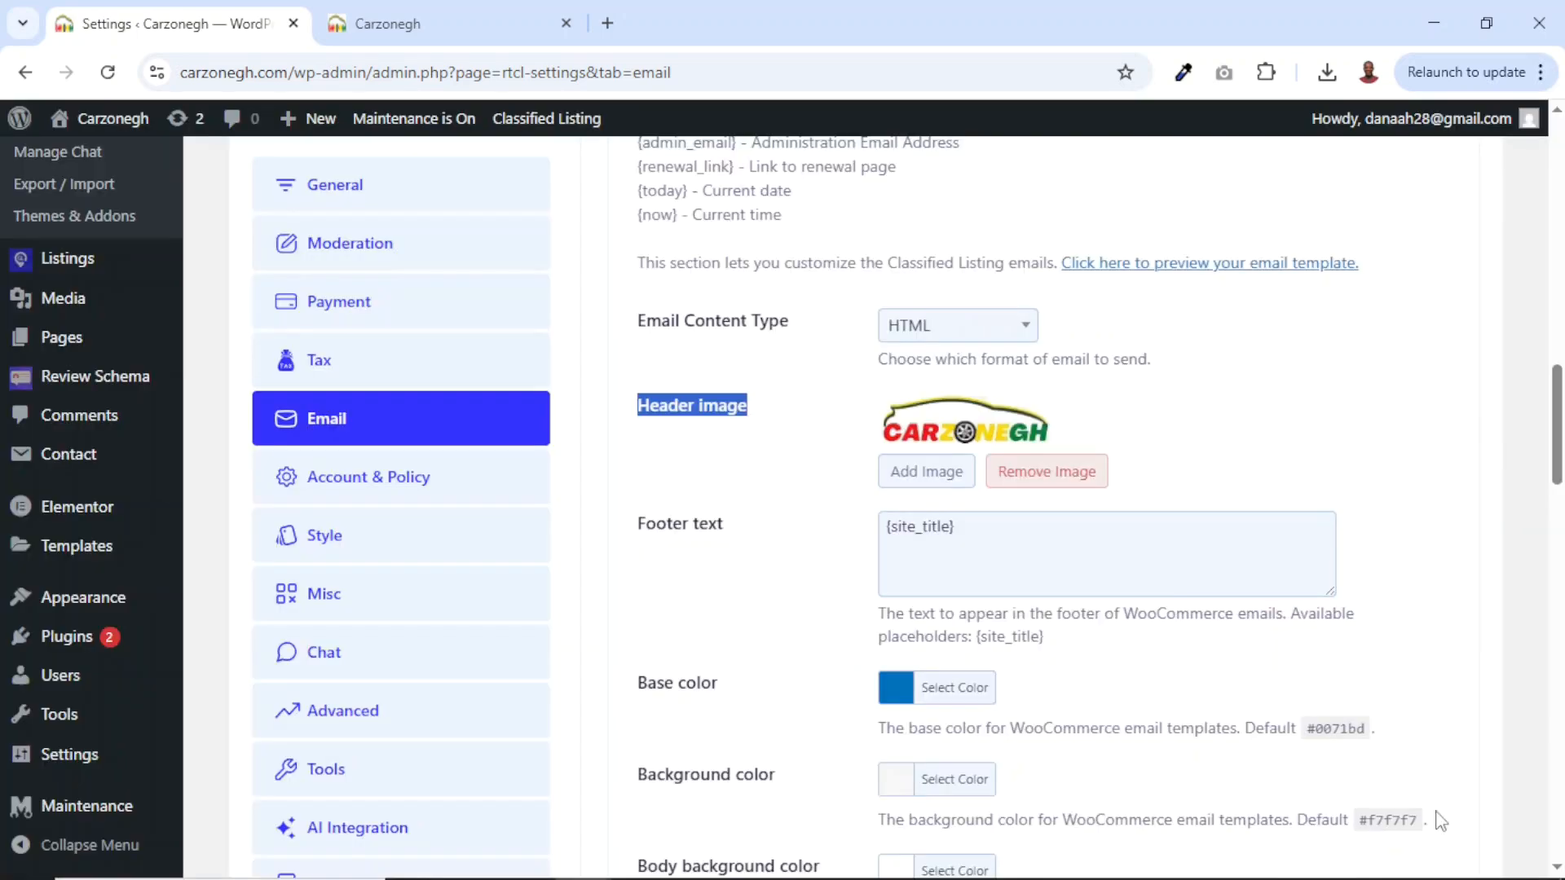
triple_click(955, 526)
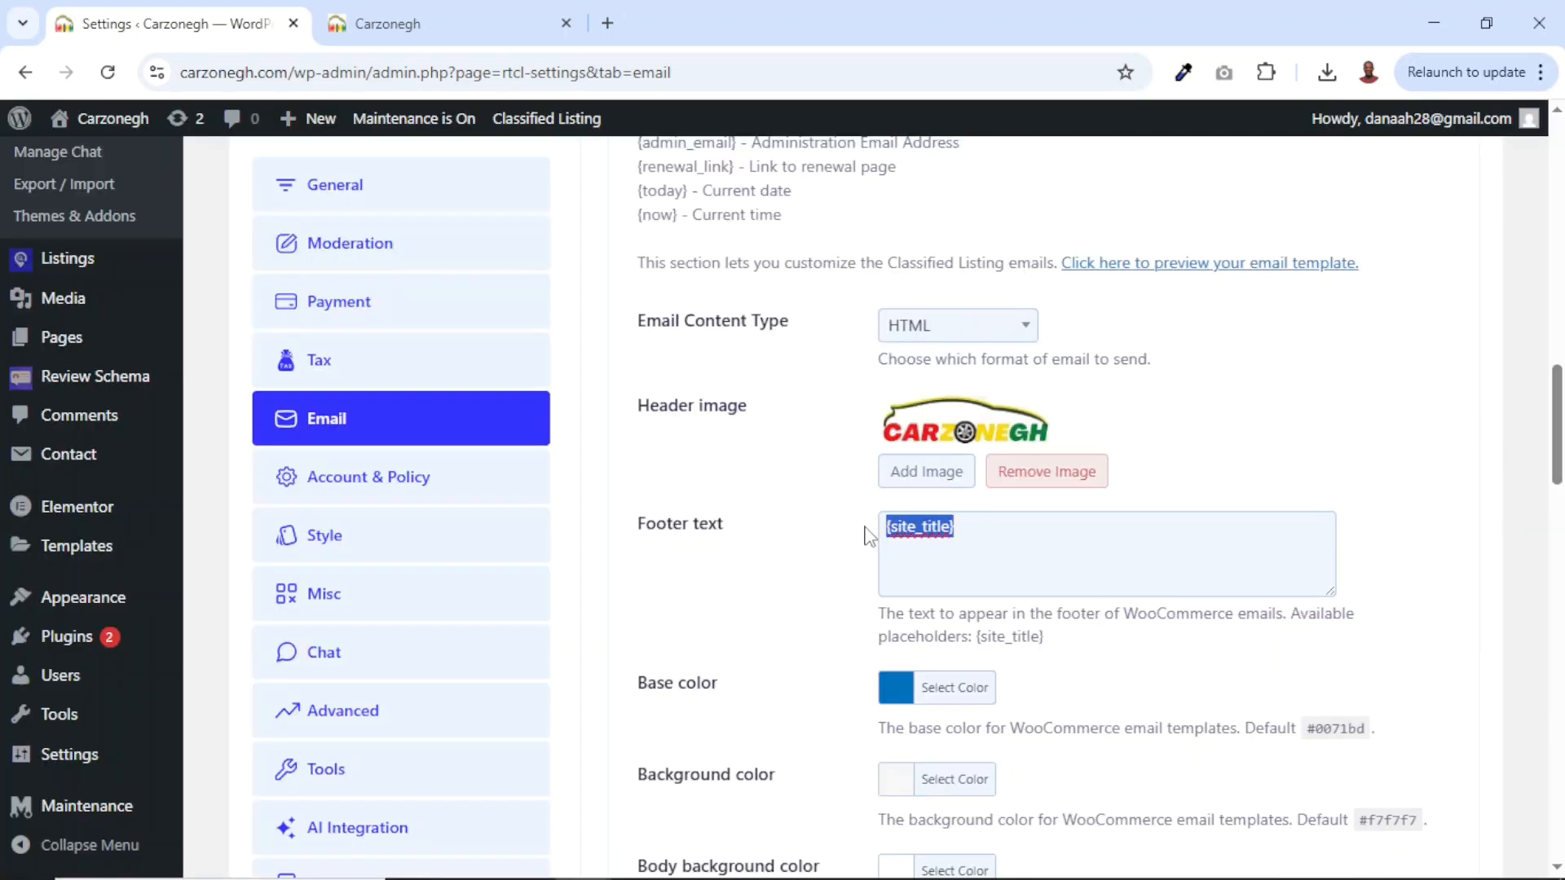
left_click(896, 693)
Set the email base colour to red #dd1313 and save the email settings.
left_click(897, 693)
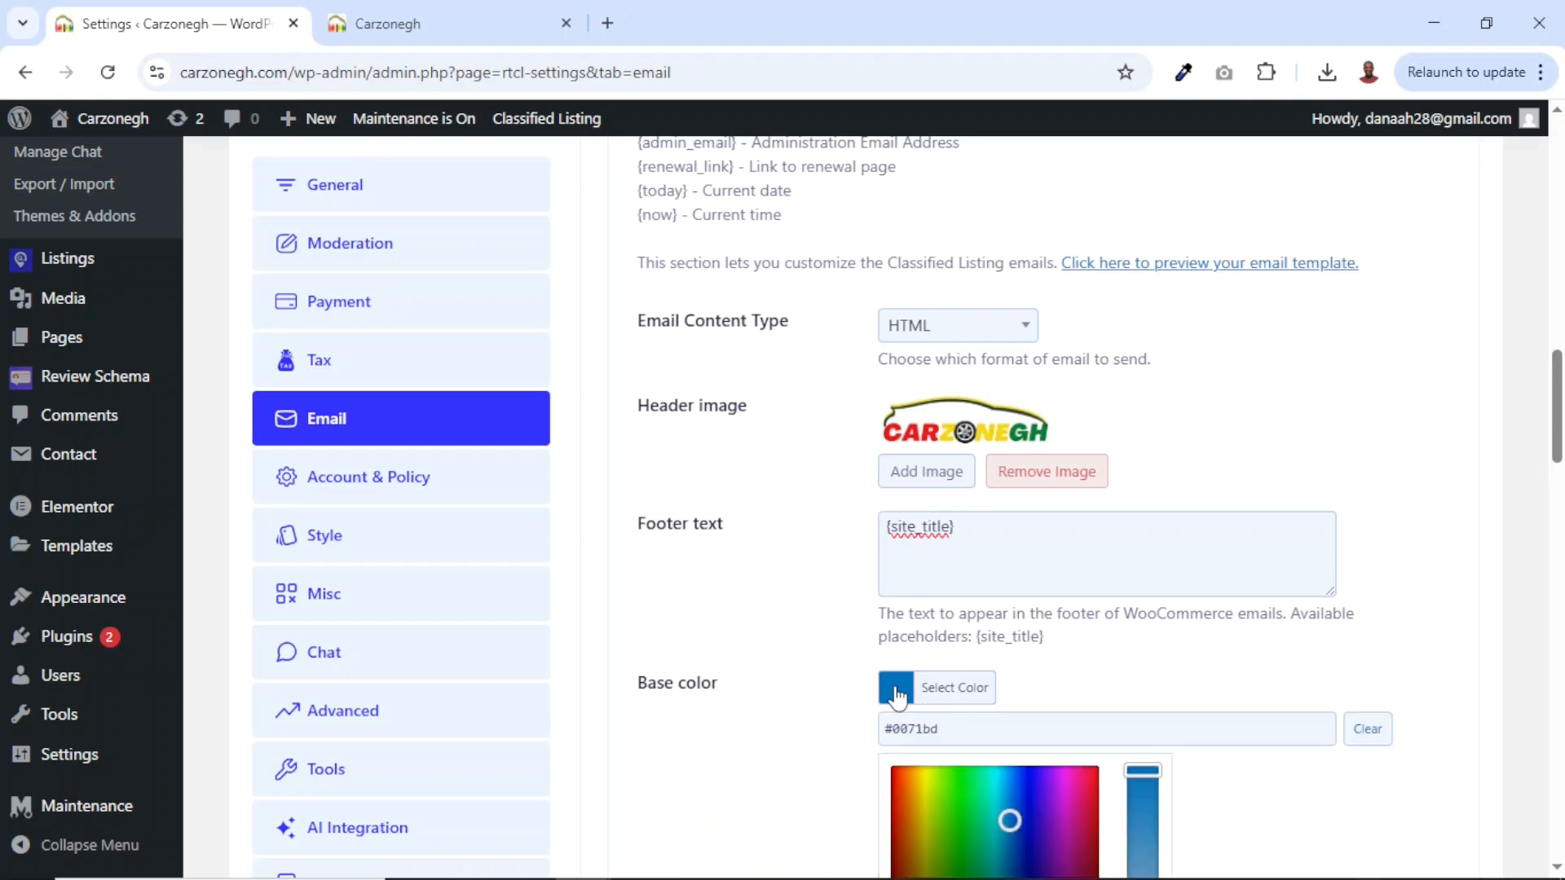
scroll(937, 693, "down", 4)
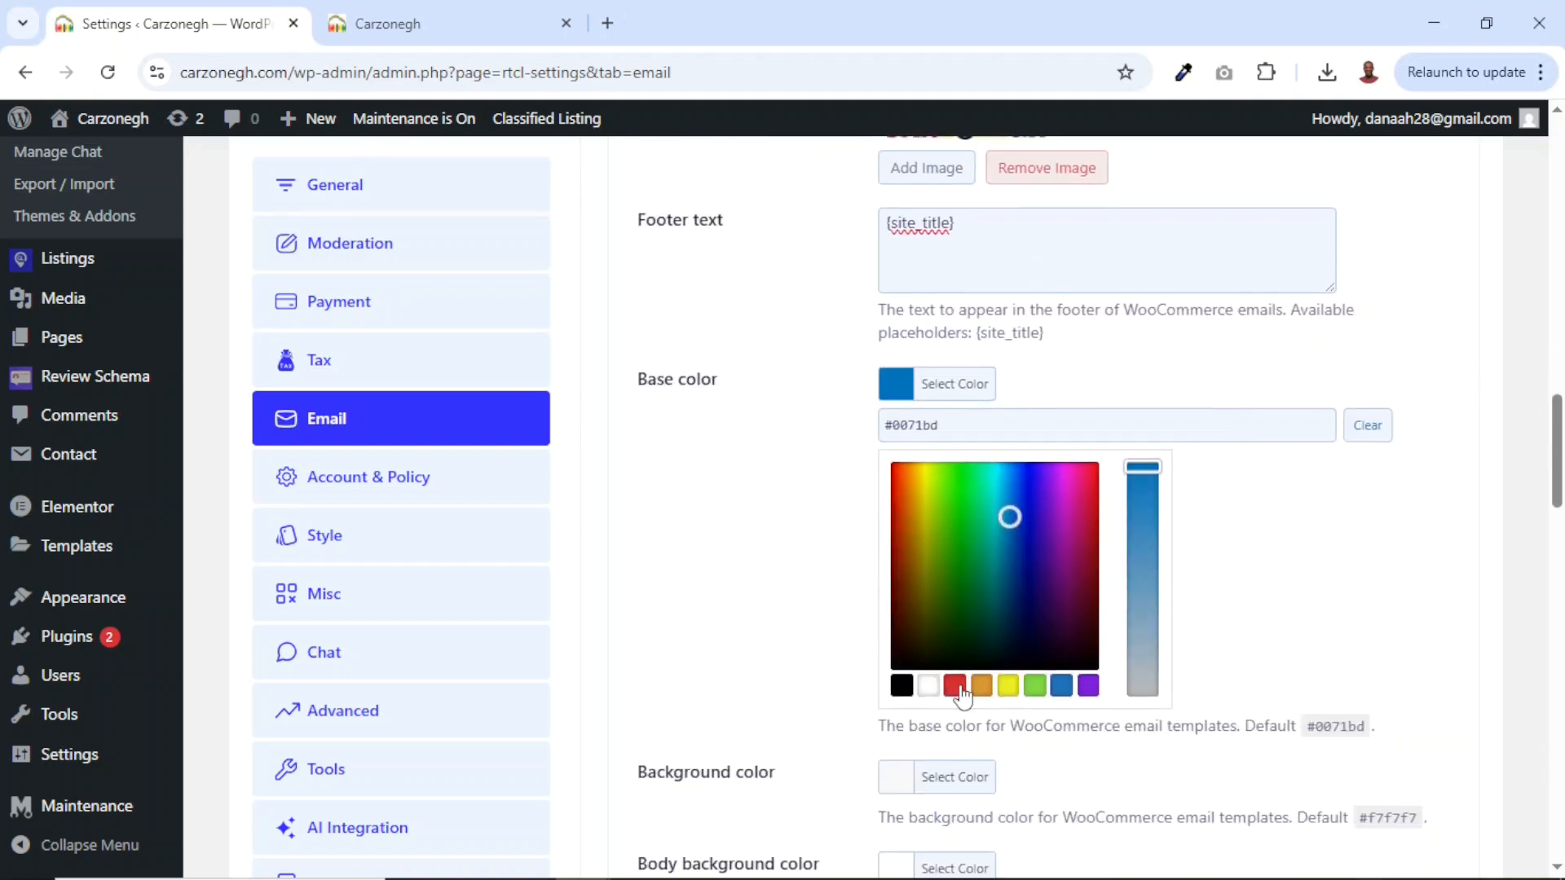
left_click(955, 686)
left_click_drag(1141, 515, 1142, 473)
scroll(670, 607, "down", 10)
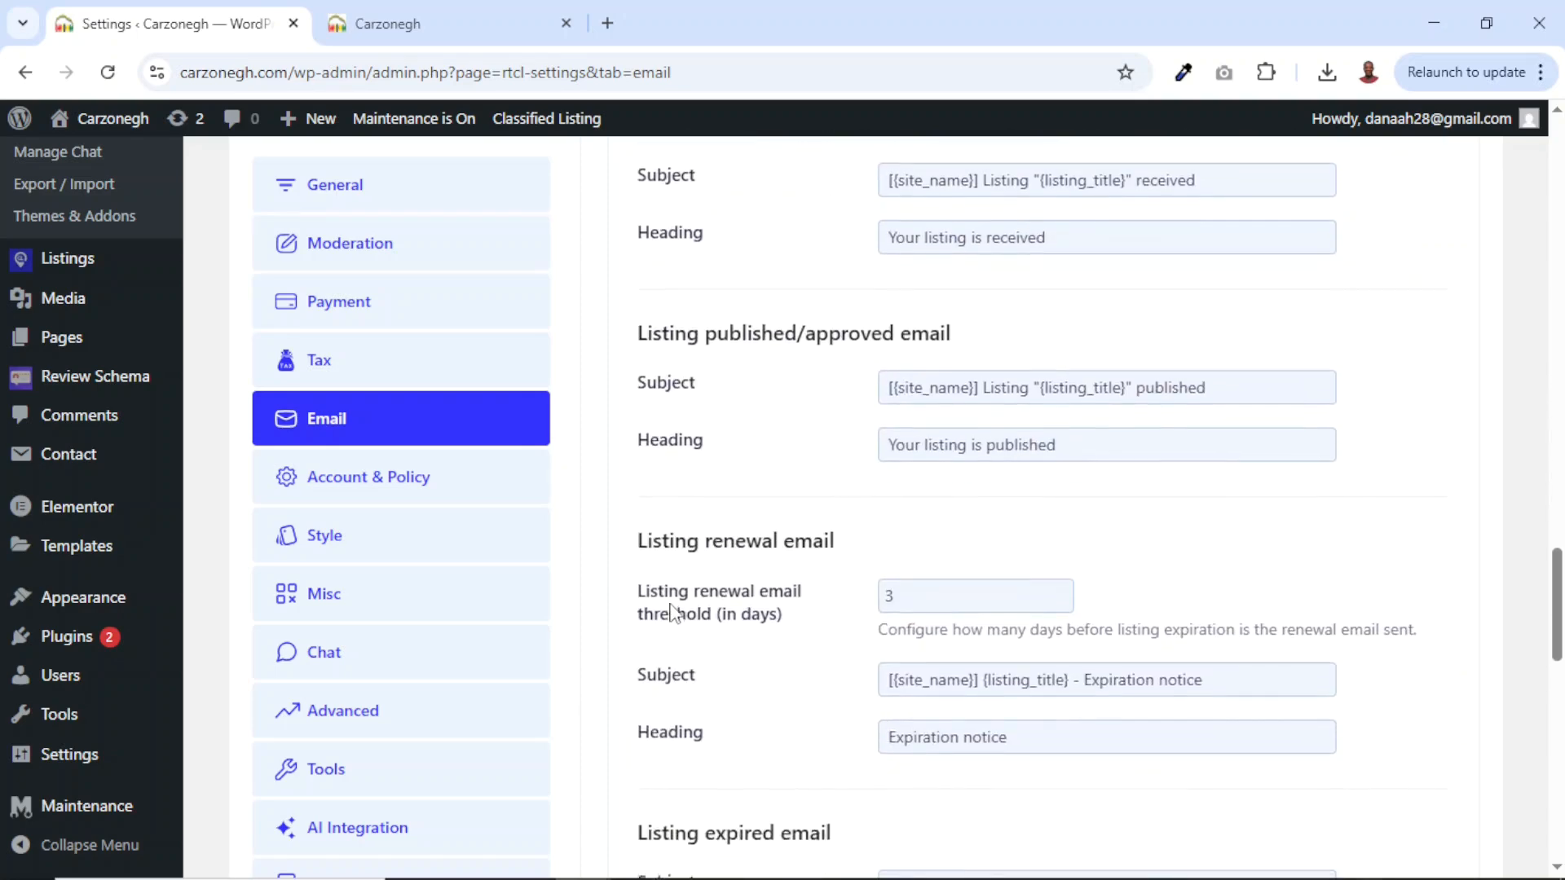
scroll(670, 611, "down", 5)
left_click(714, 662)
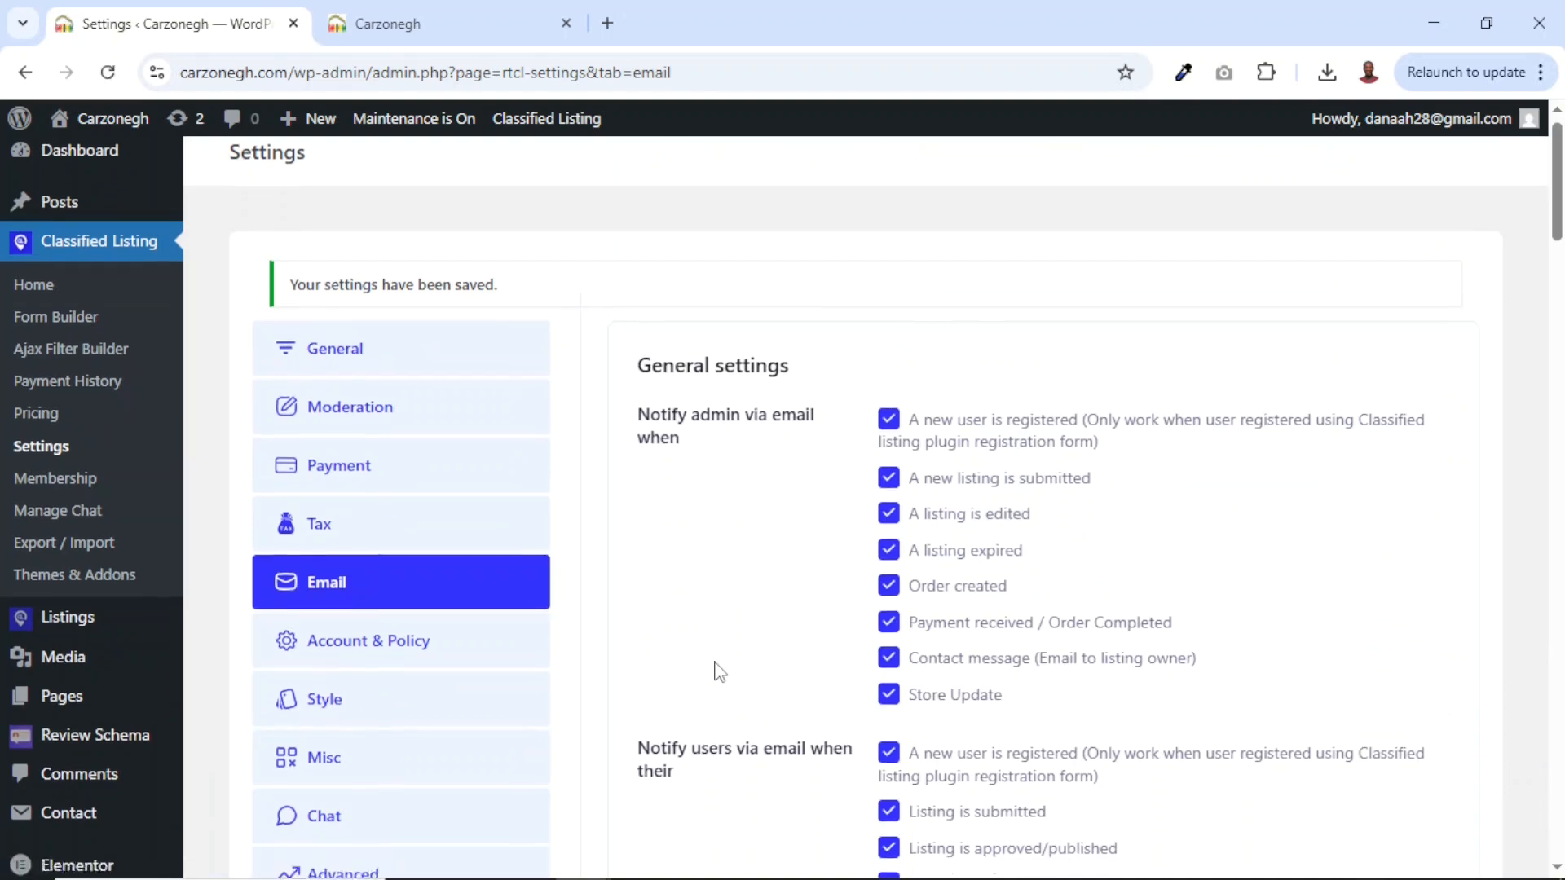
scroll(603, 620, "down", 2)
In Account & Policy, let visitors create accounts and uncheck Hide Name on registration.
left_click(351, 520)
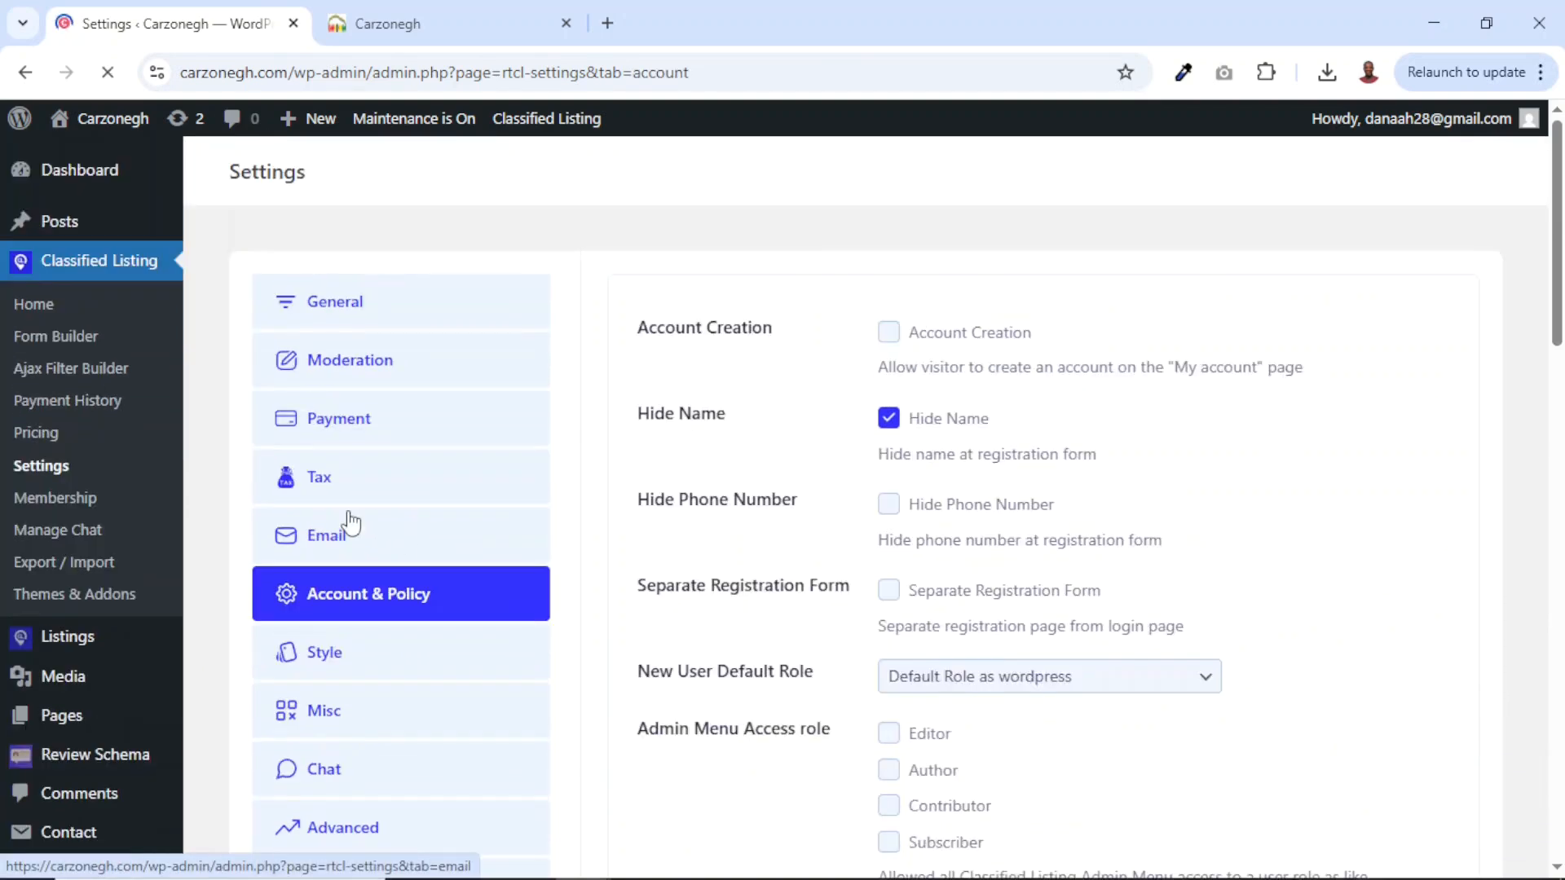
left_click(891, 341)
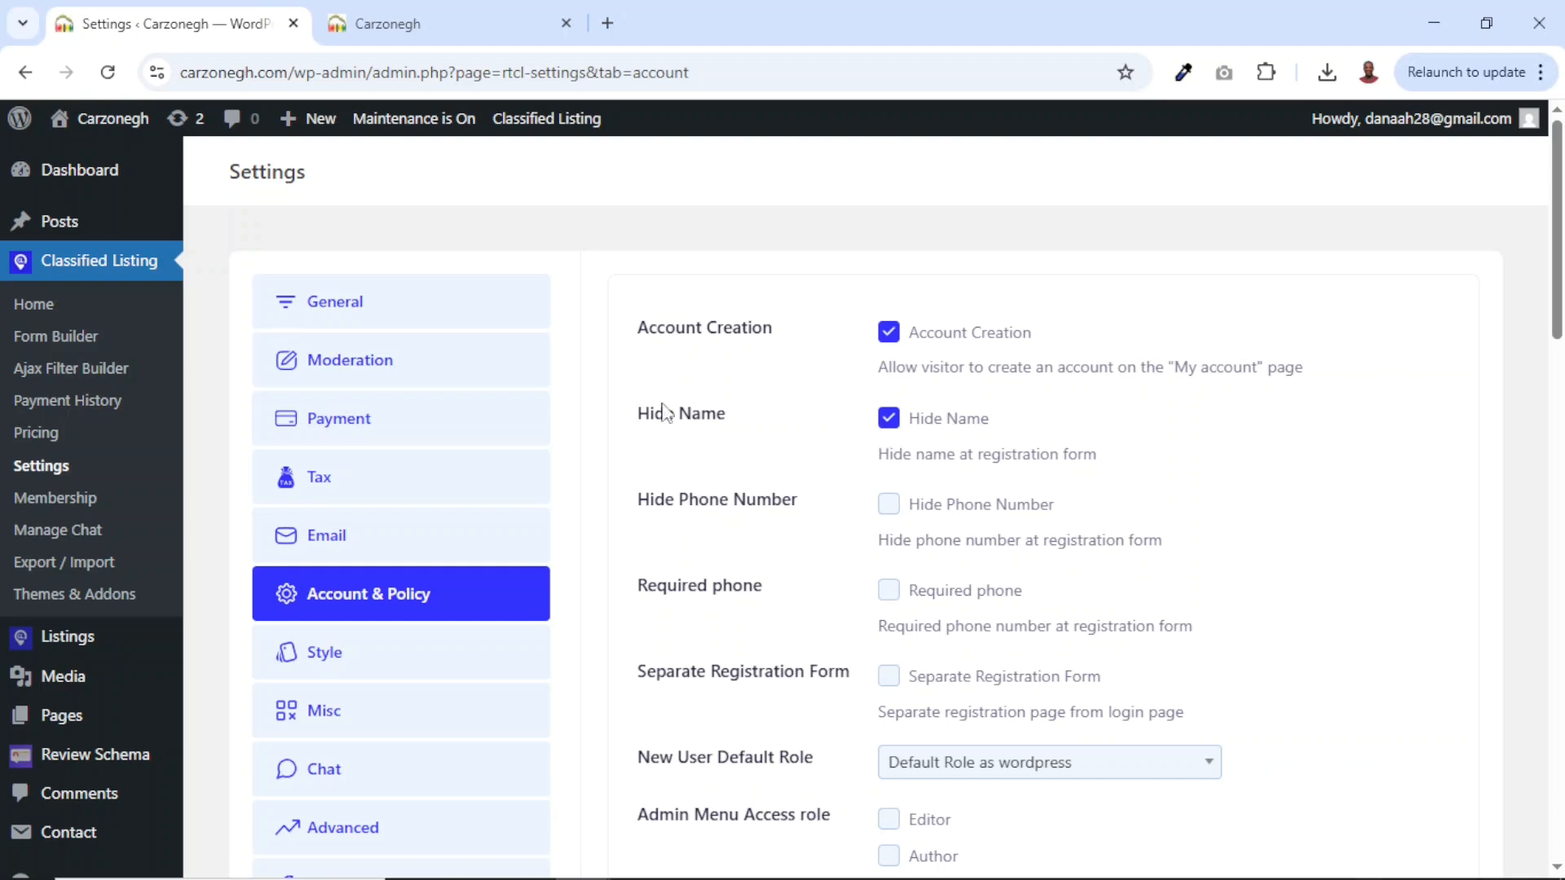
left_click_drag(643, 418, 732, 424)
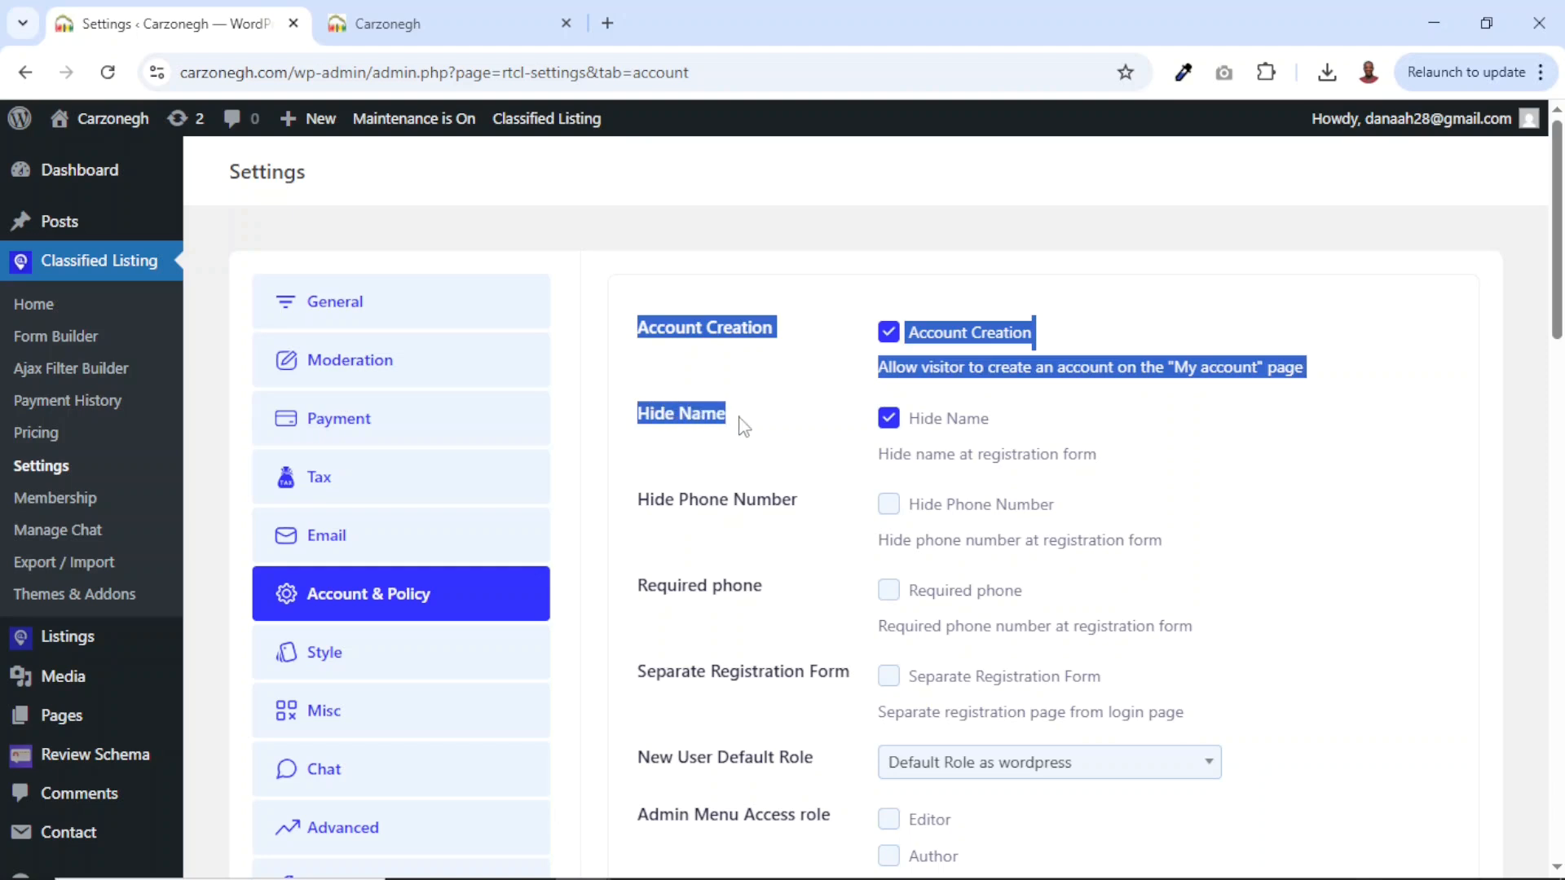
left_click(1045, 438)
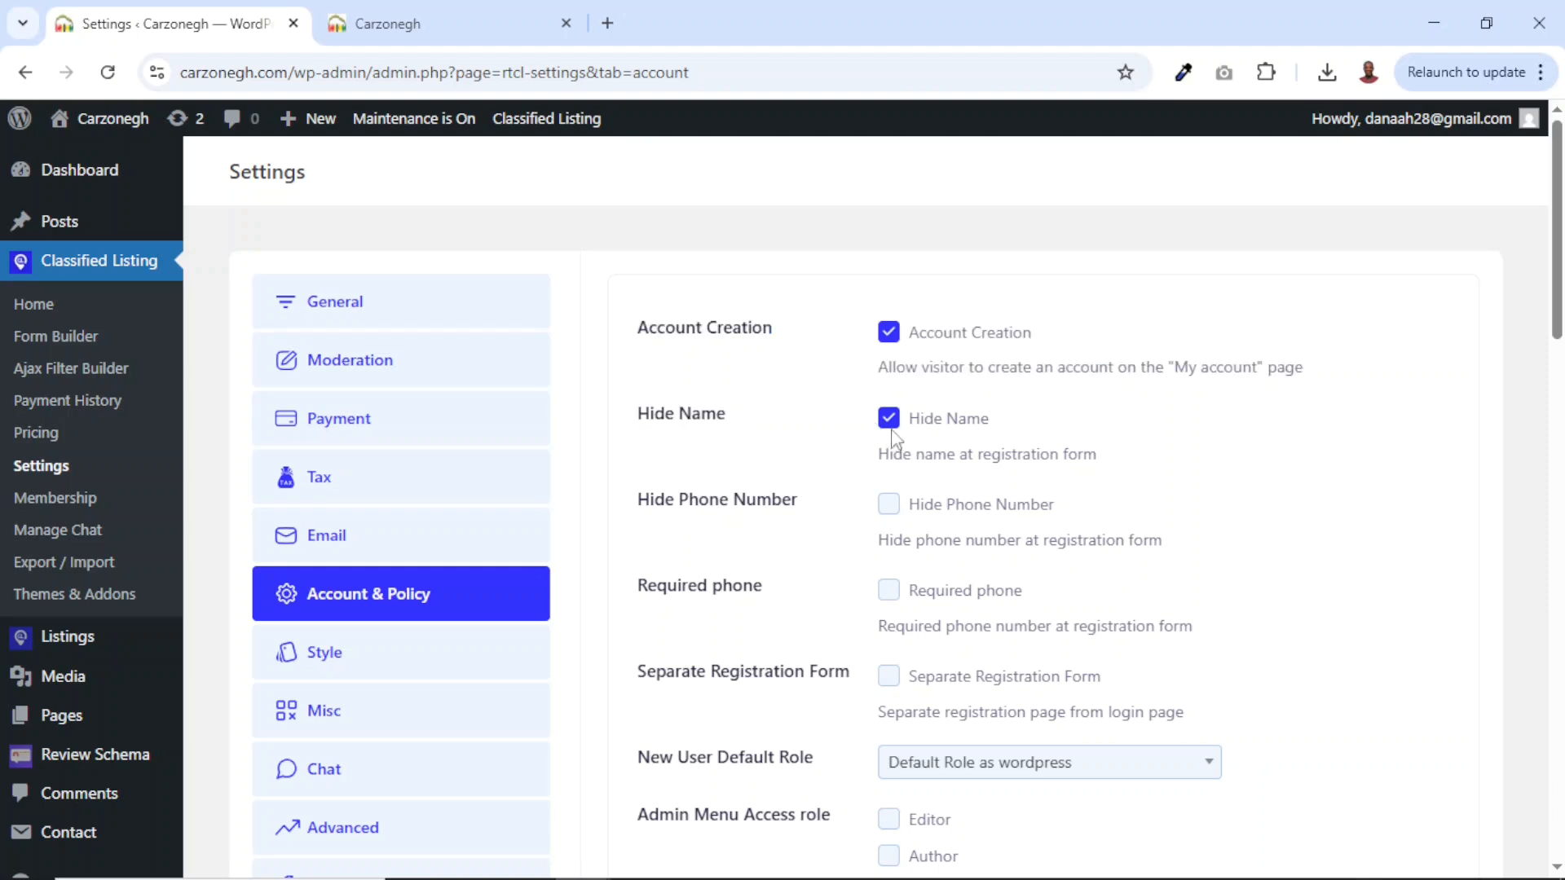
left_click(889, 424)
Enable User Verification and select the Max Re-send attempts value of 5.
scroll(953, 595, "down", 3)
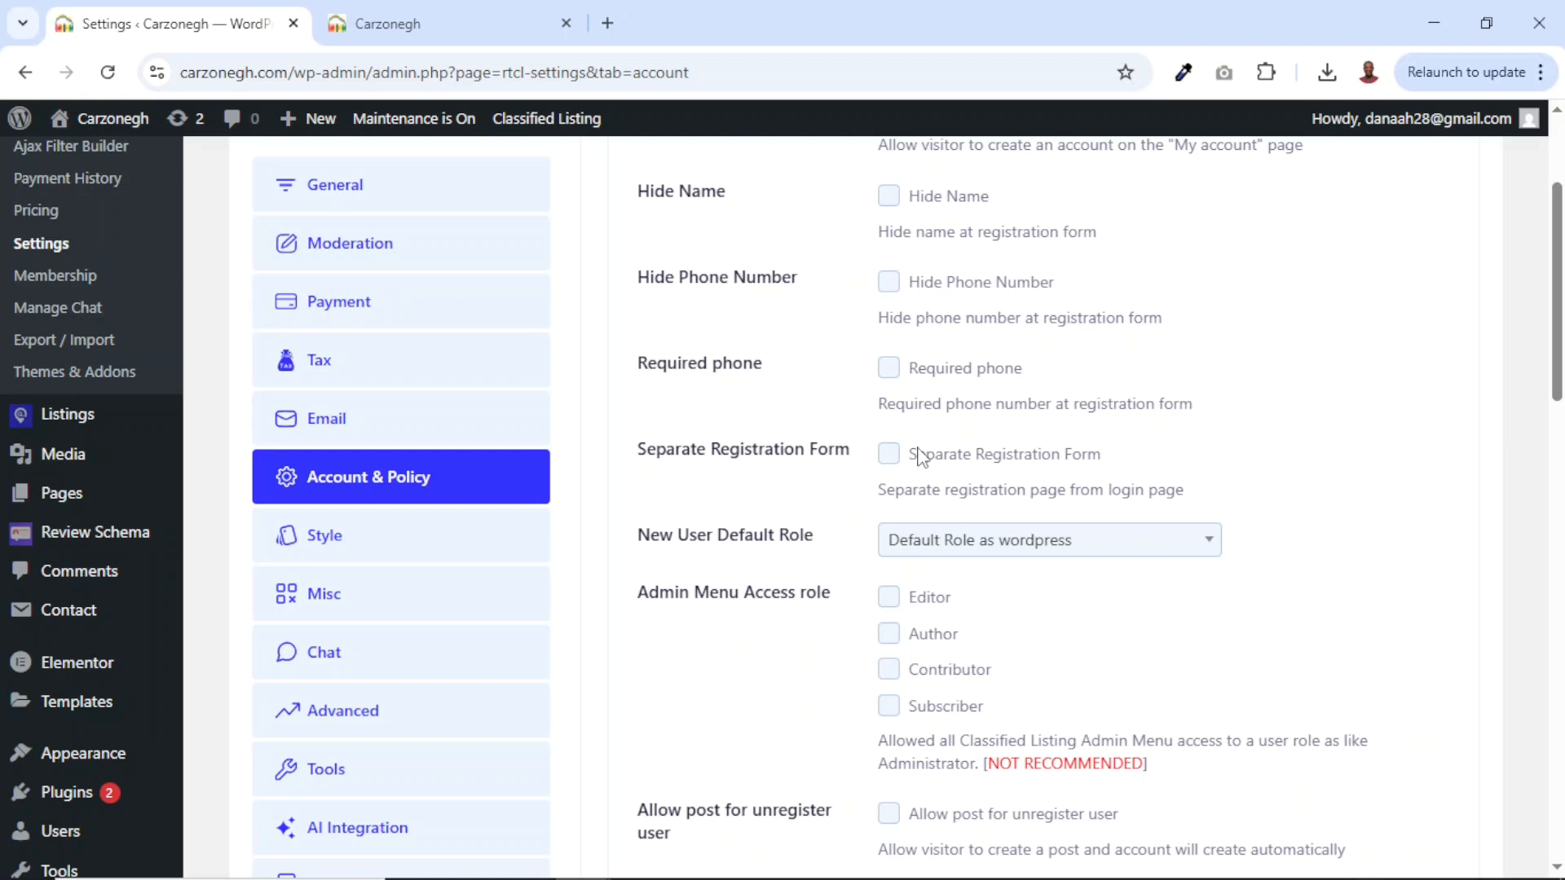
scroll(919, 455, "down", 5)
scroll(920, 455, "down", 2)
scroll(815, 489, "up", 2)
double_click(652, 504)
left_click_drag(697, 509, 768, 520)
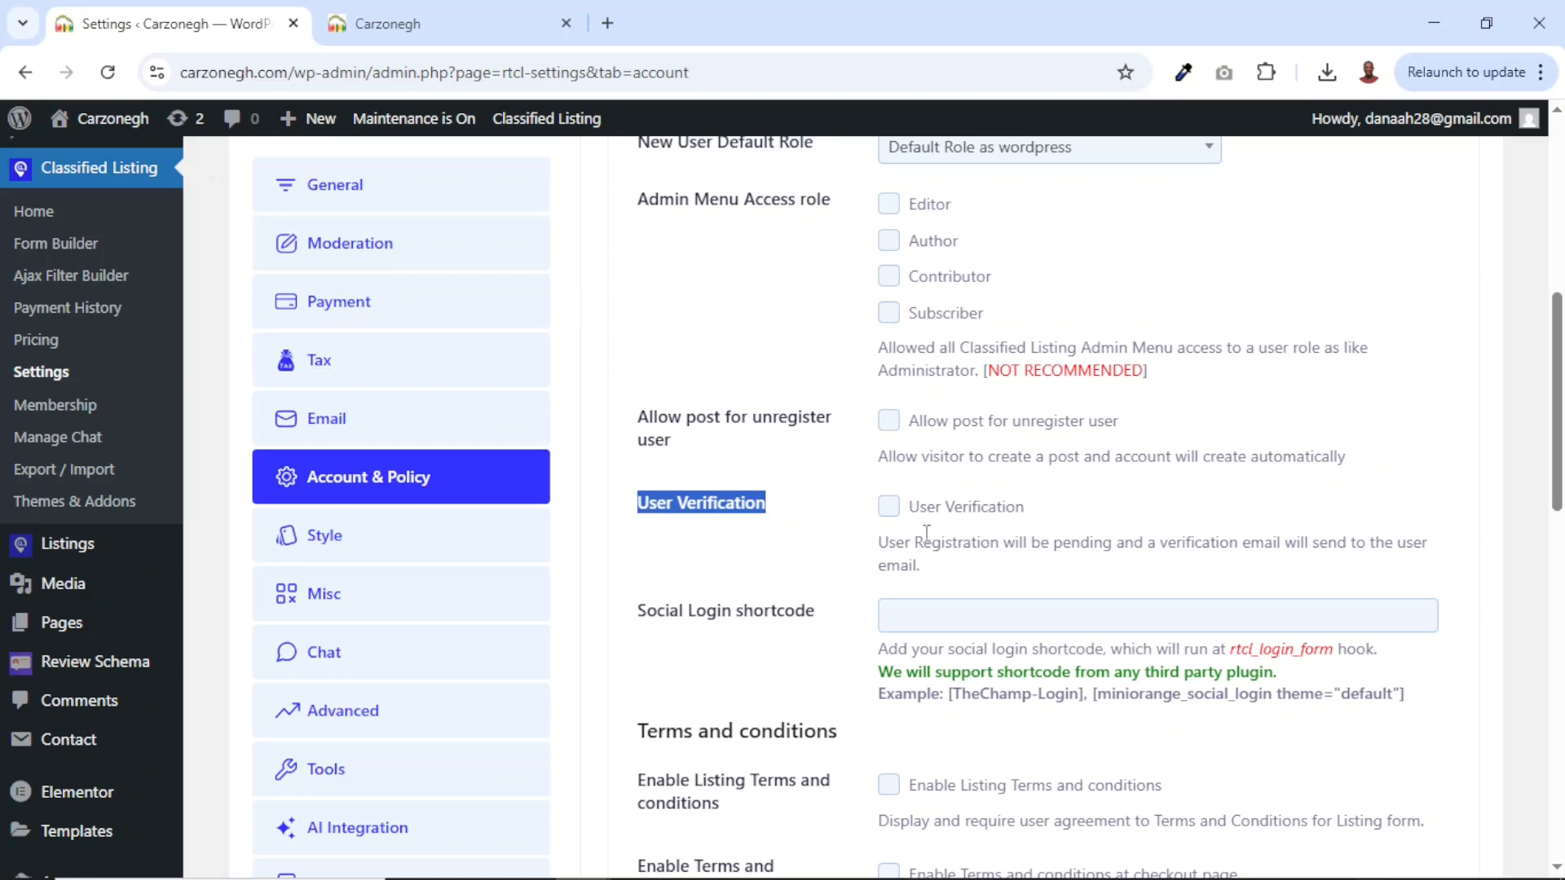
left_click(889, 506)
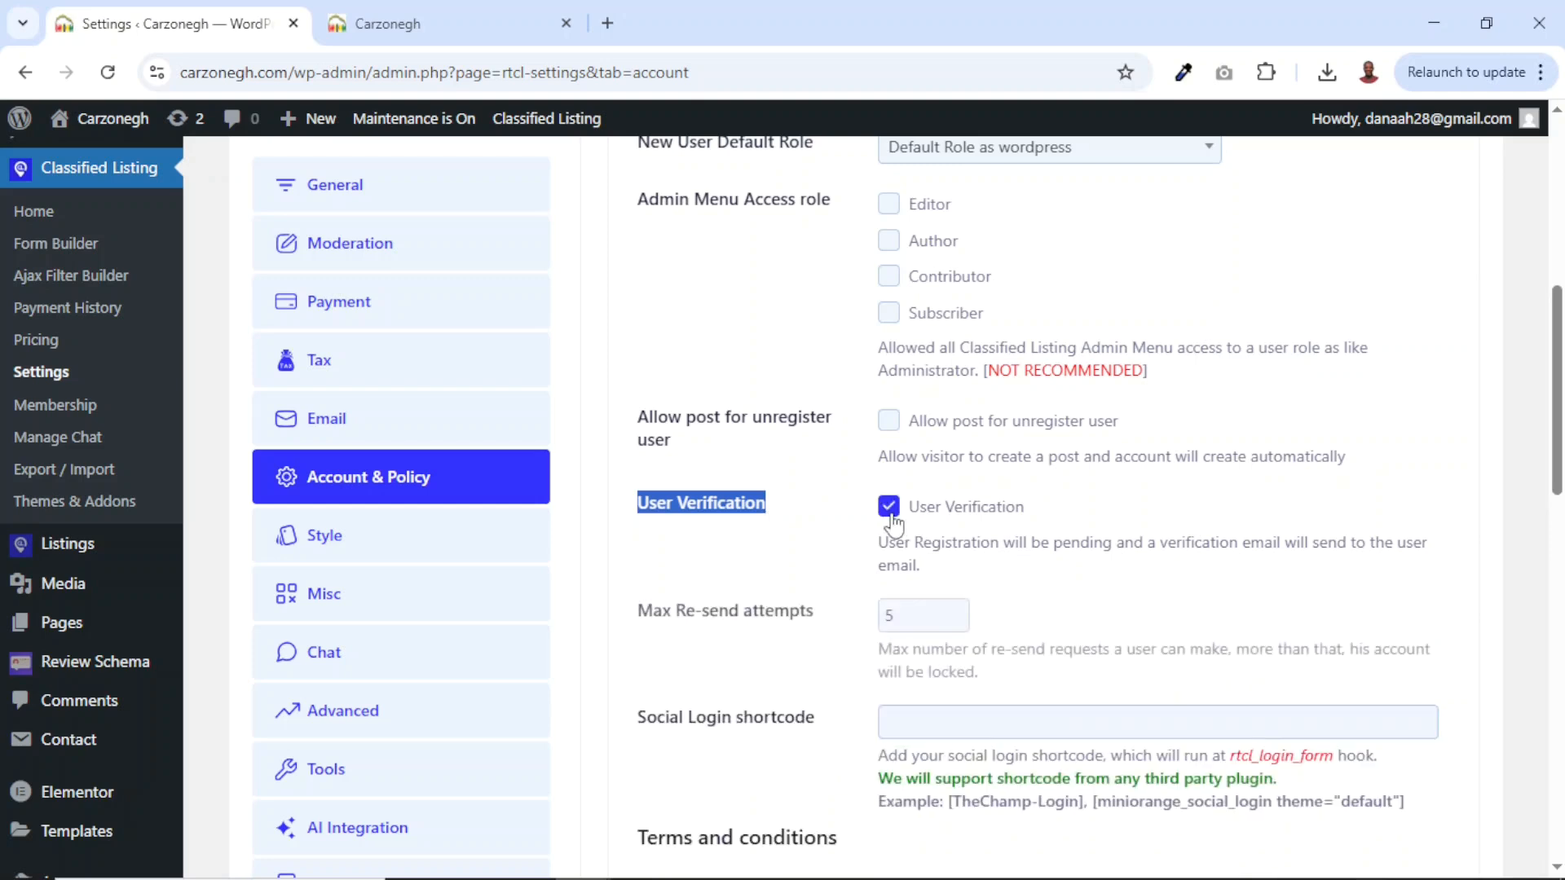
left_click(918, 604)
left_click_drag(912, 621, 871, 626)
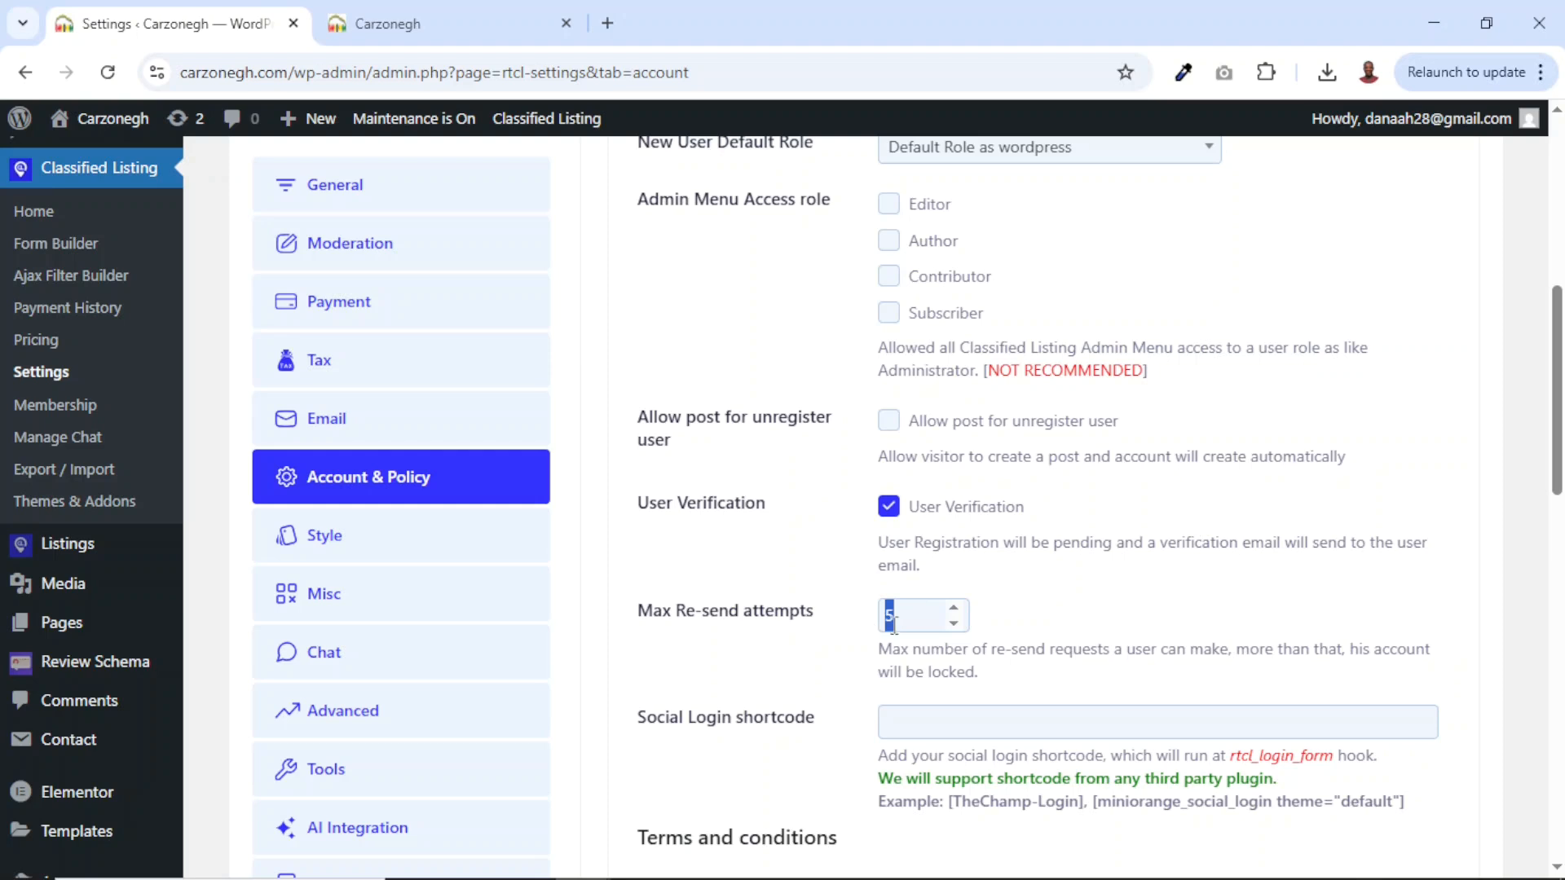
Require terms agreement on the listing form, at checkout, and at registration.
scroll(1066, 669, "down", 5)
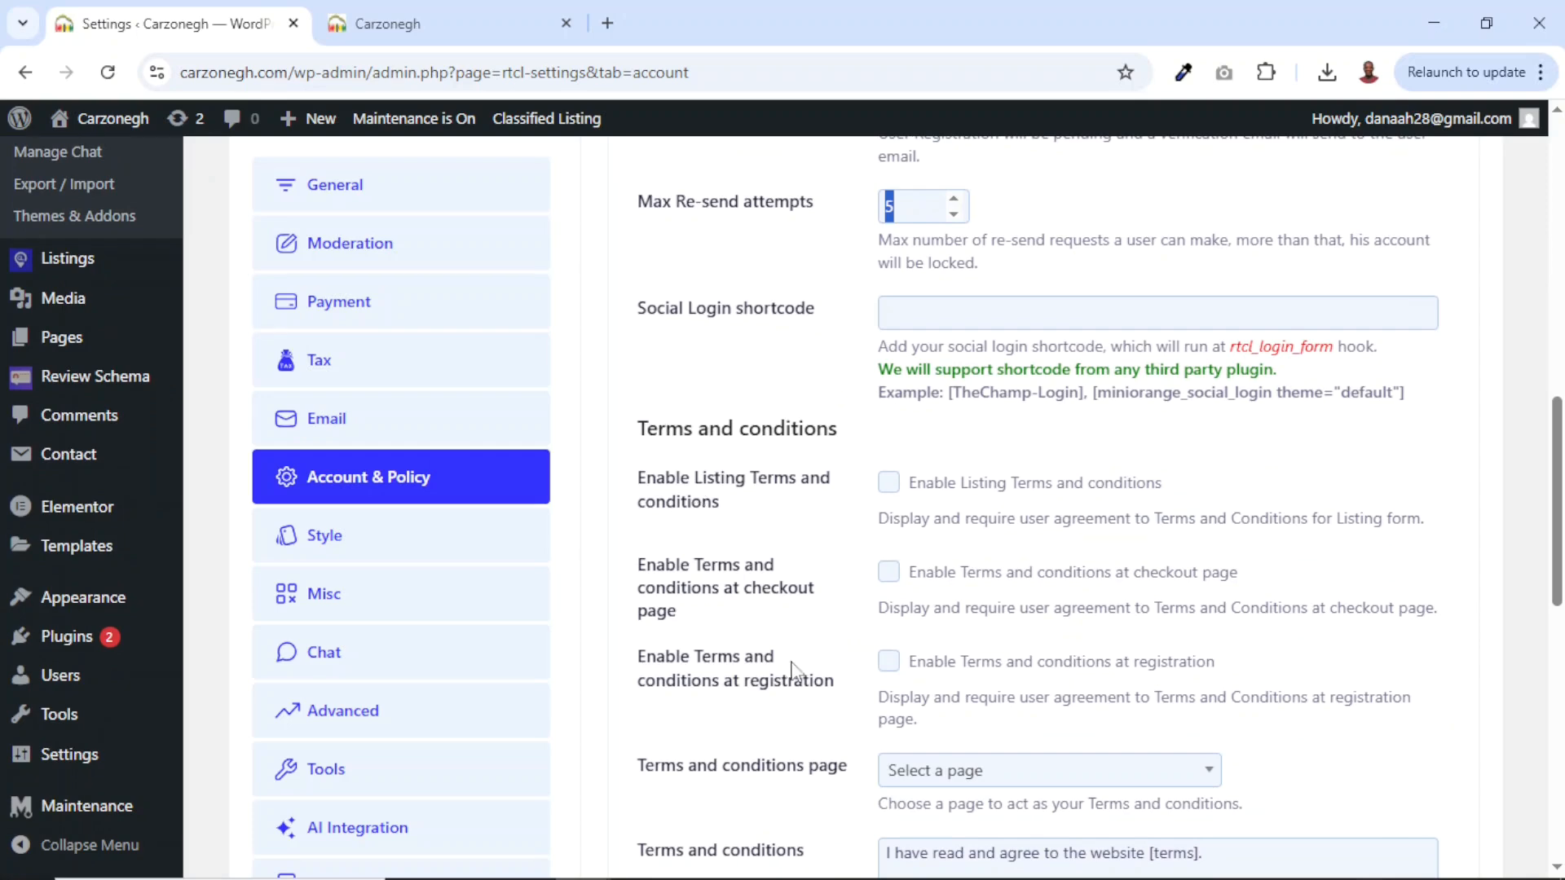
scroll(782, 683, "down", 5)
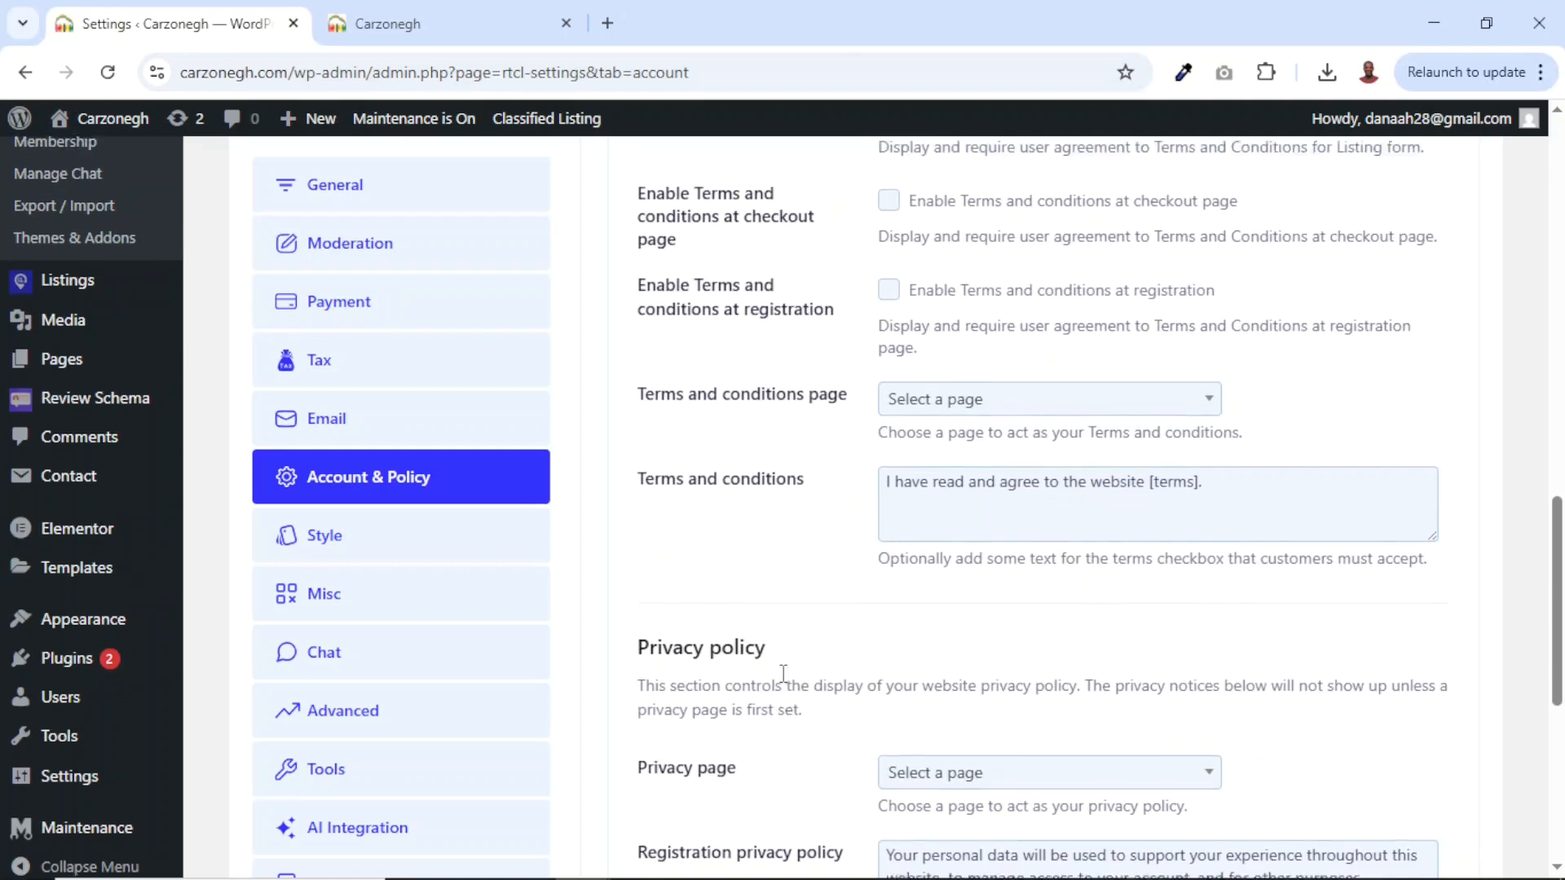
scroll(784, 680, "up", 4)
left_click(888, 446)
left_click(888, 536)
left_click(888, 625)
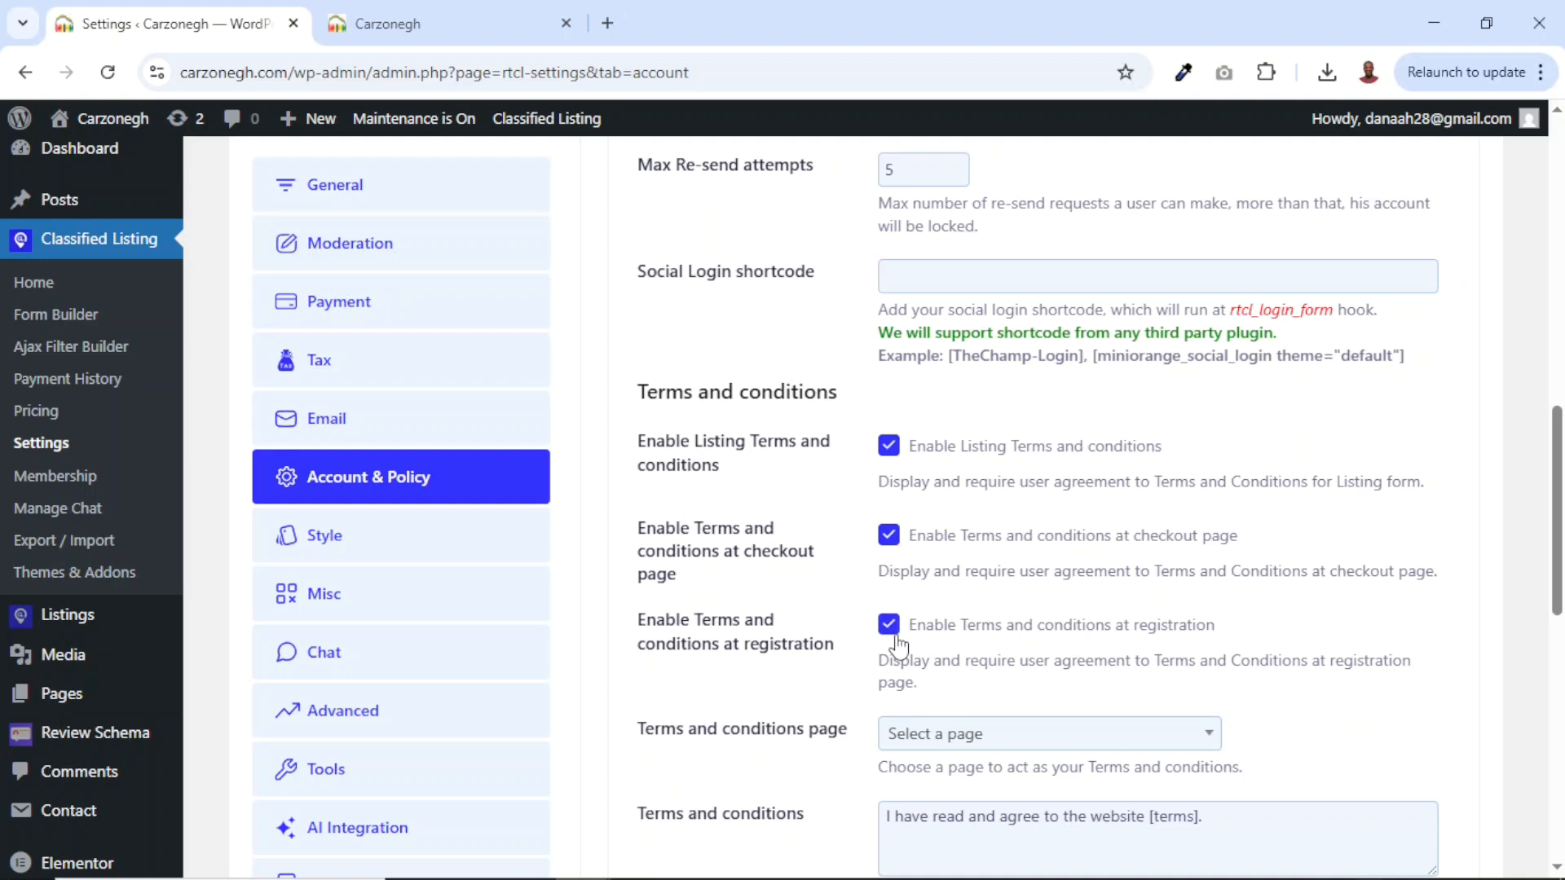
Choose Terms of Service and Privacy Policy as the policy pages and save.
left_click(955, 738)
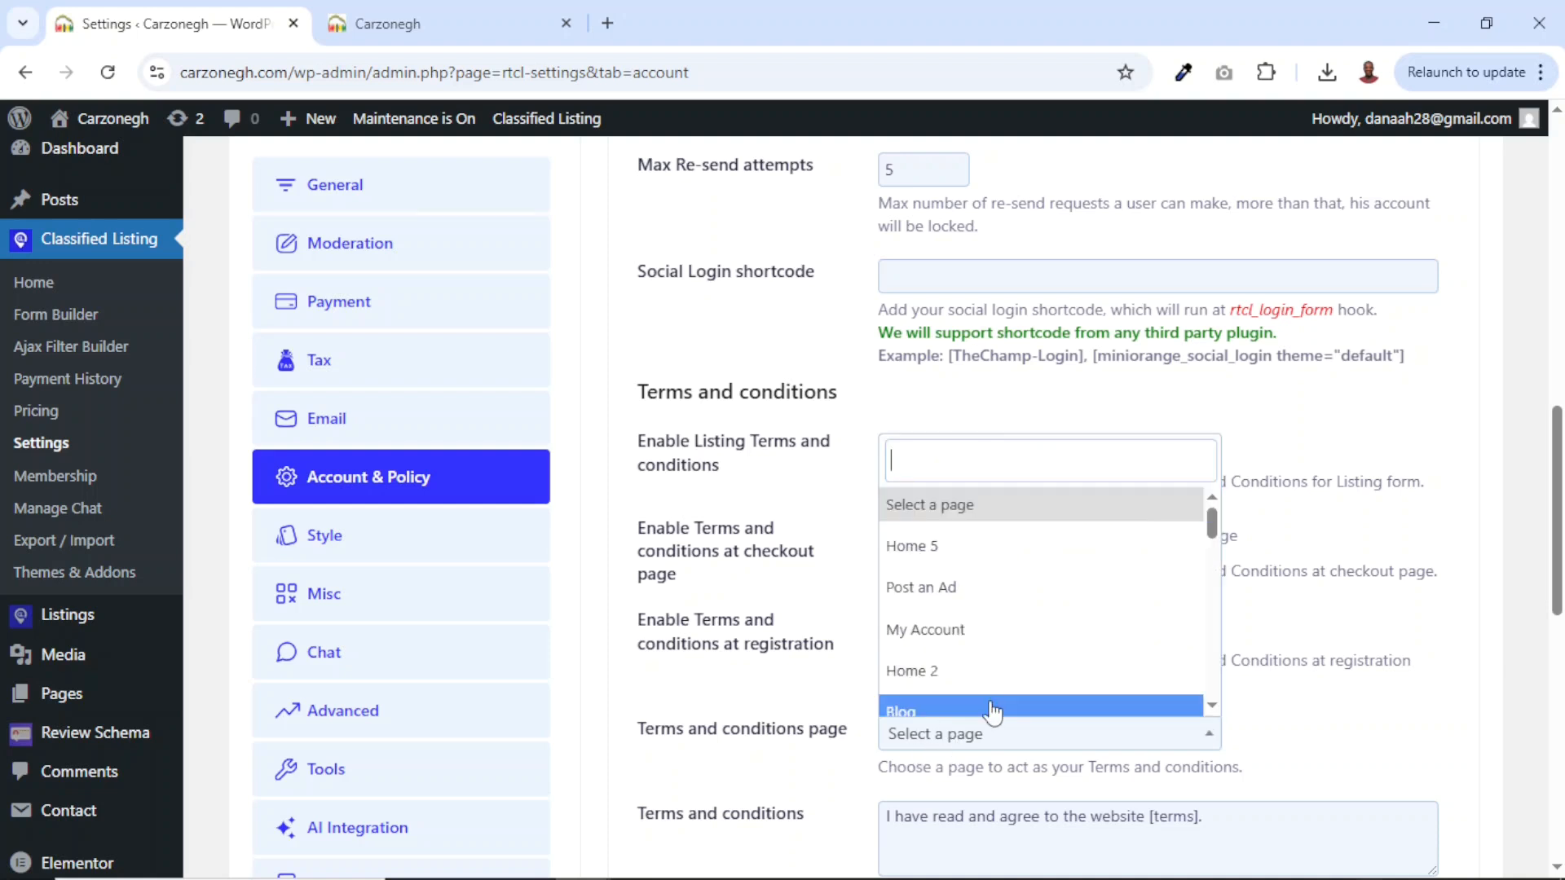
type("ter")
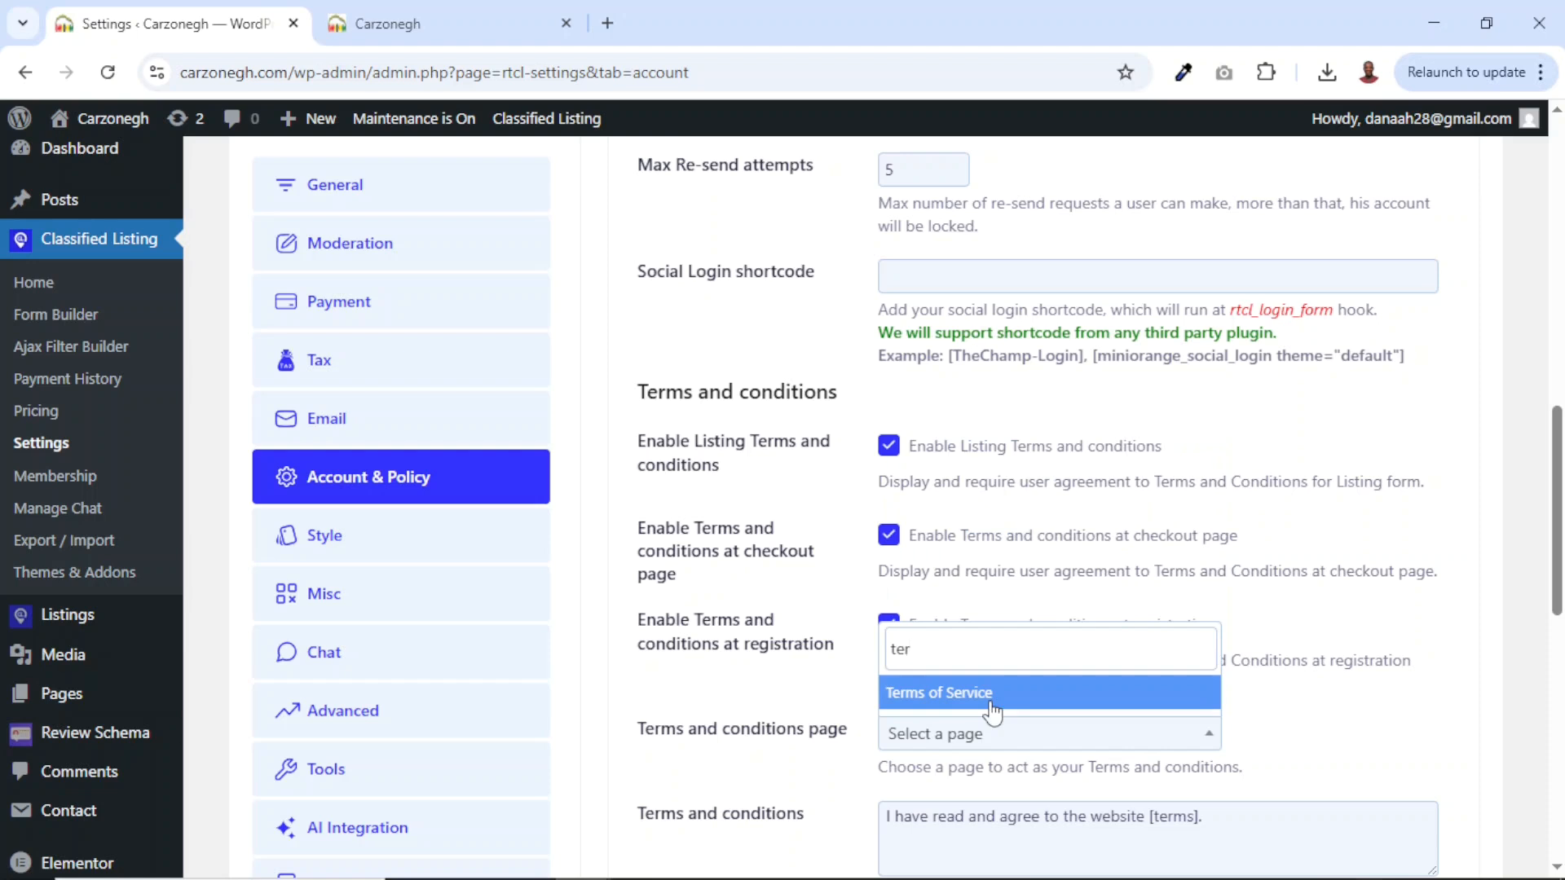
left_click(949, 701)
scroll(1057, 684, "down", 1)
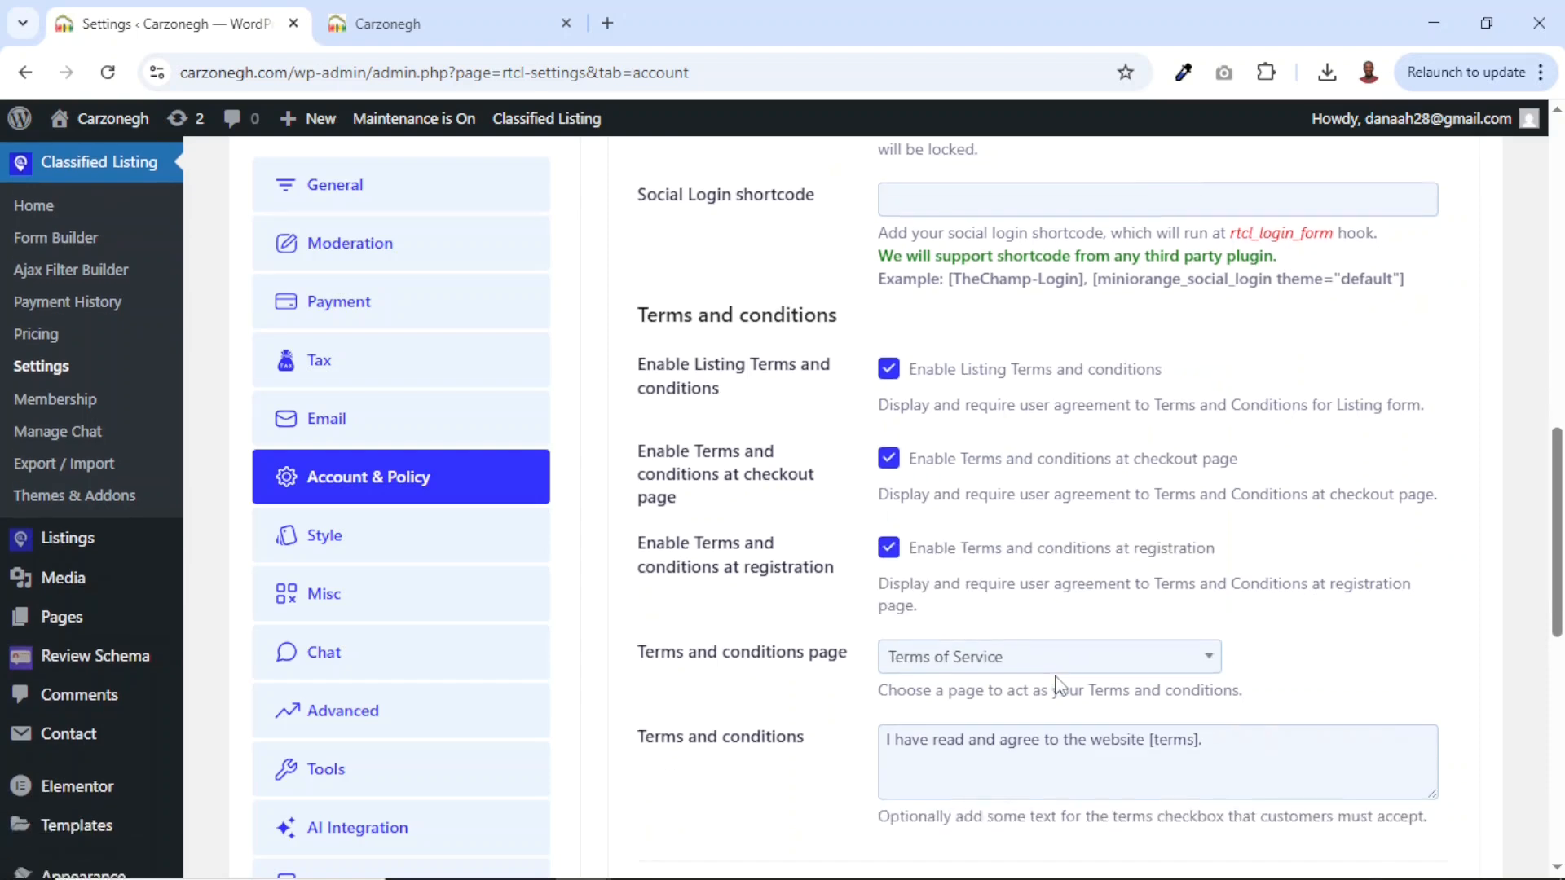
scroll(1057, 684, "down", 7)
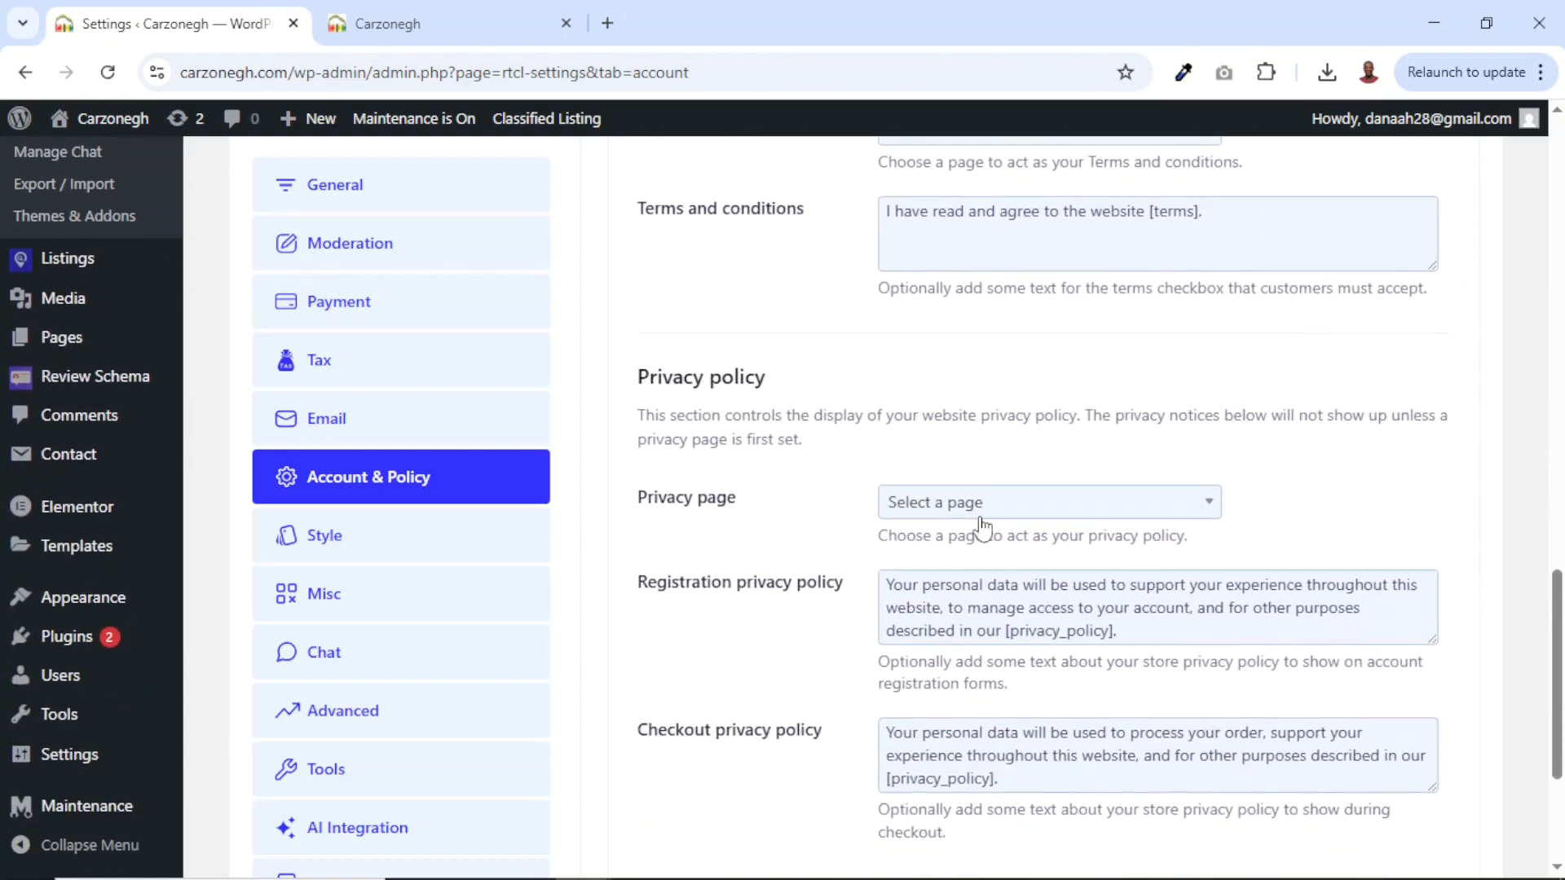
left_click(978, 518)
type("pri")
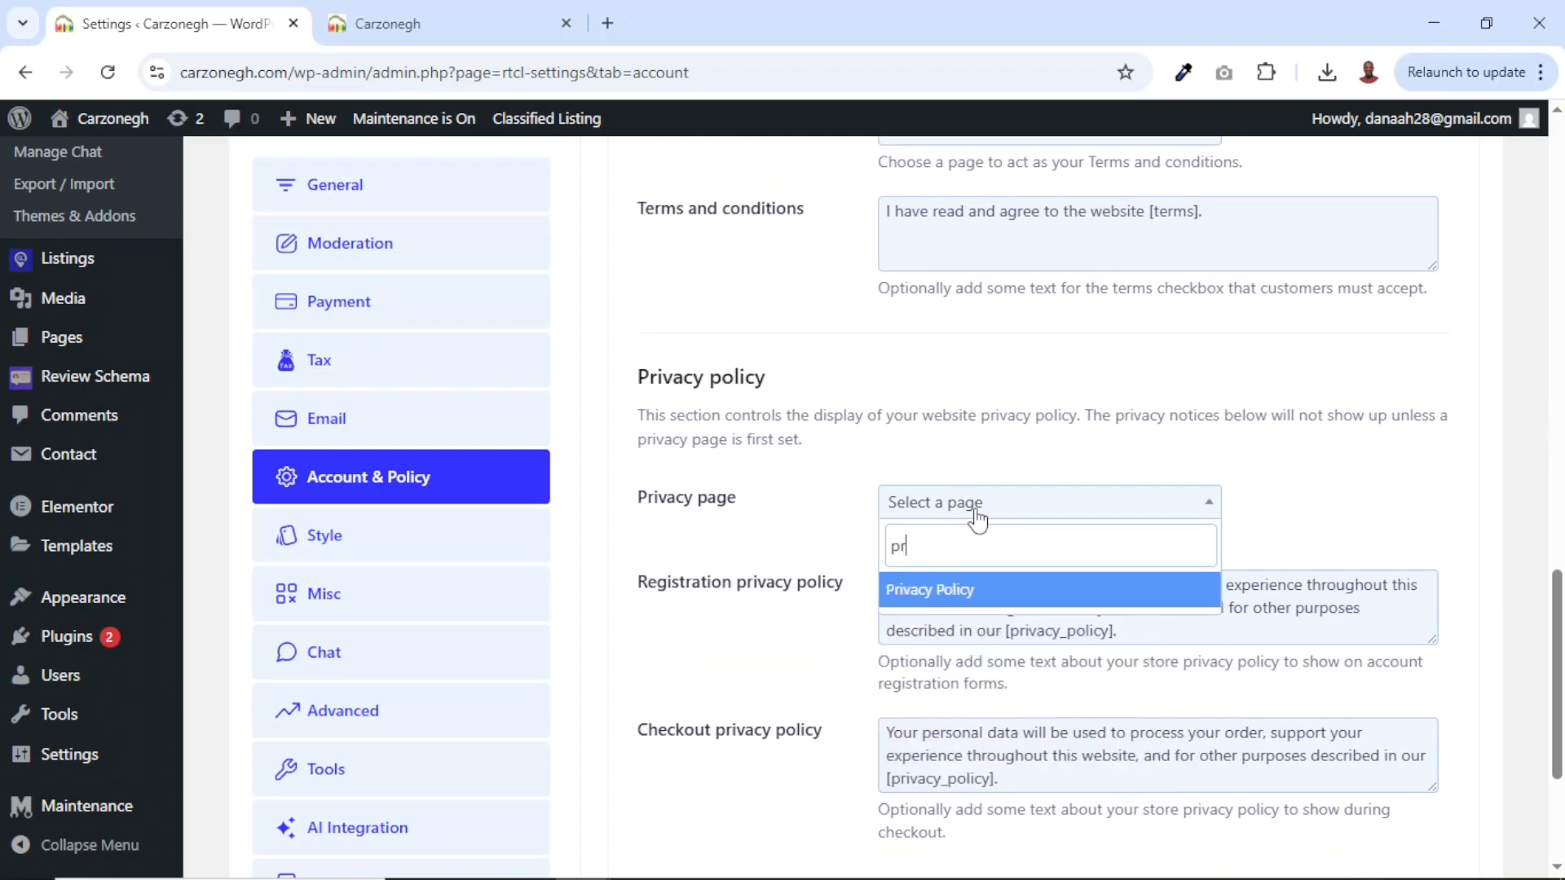
left_click(937, 588)
scroll(938, 587, "down", 4)
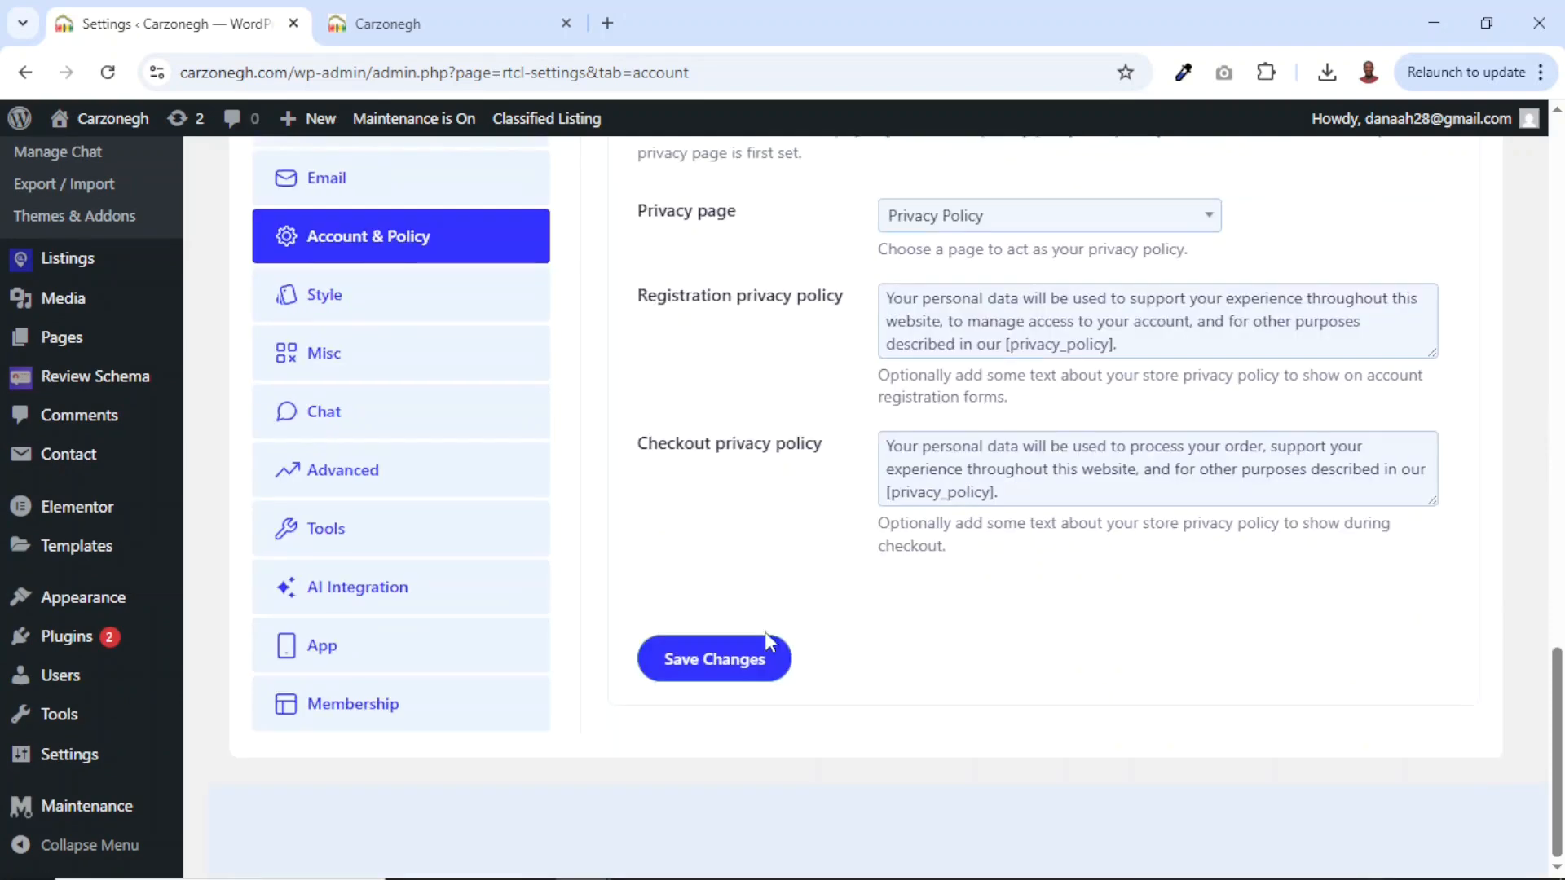
left_click(690, 664)
In Misc settings, change Allowed Image memory size from 3 to 2 MB and save.
scroll(717, 644, "down", 6)
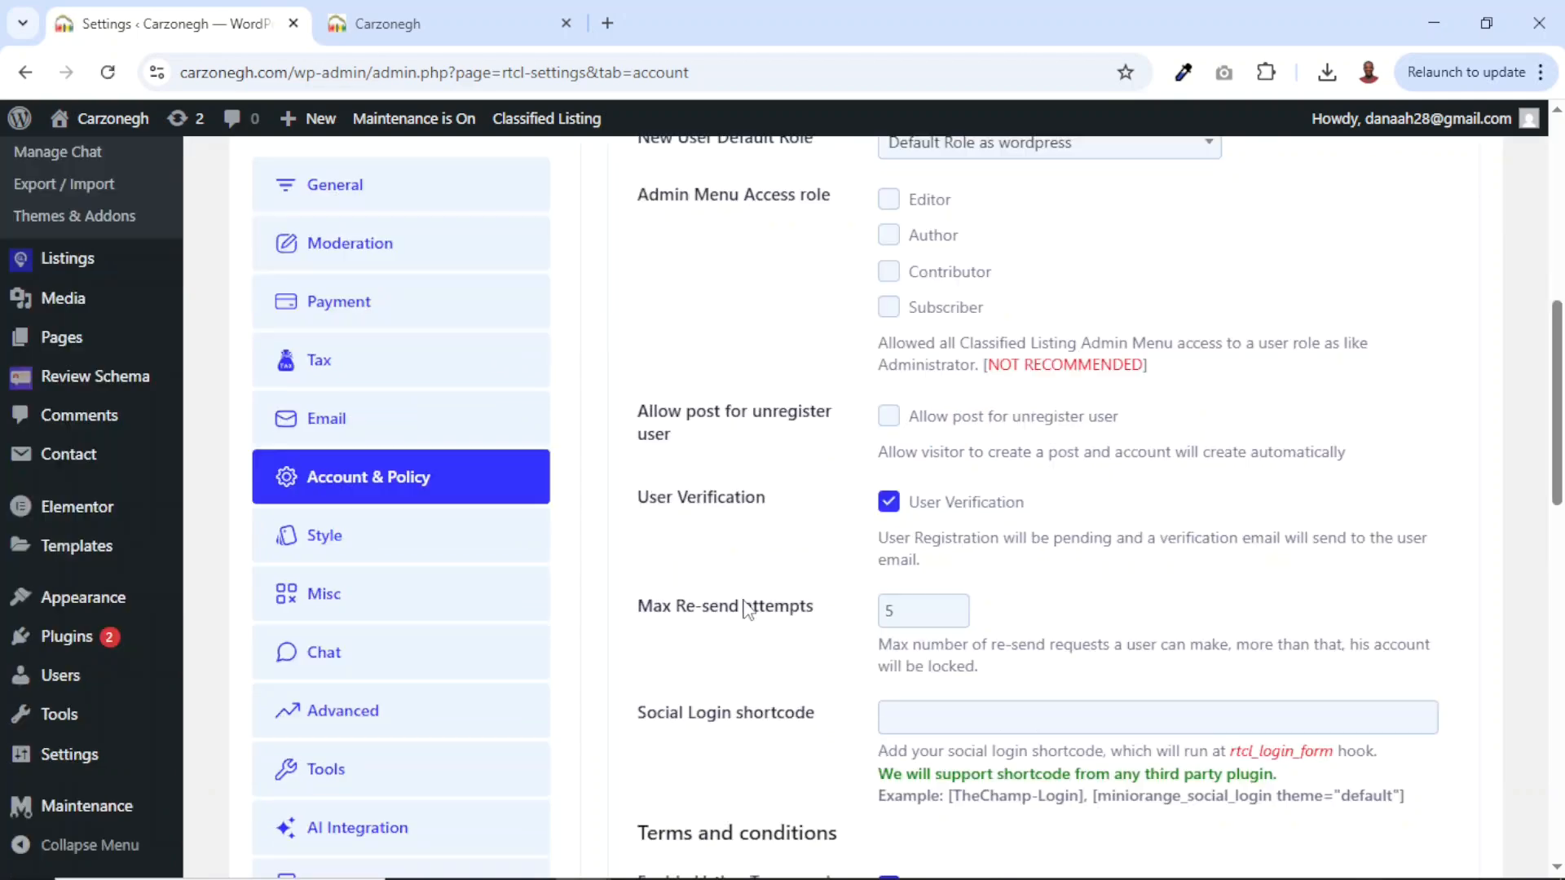
left_click(312, 596)
scroll(726, 628, "down", 5)
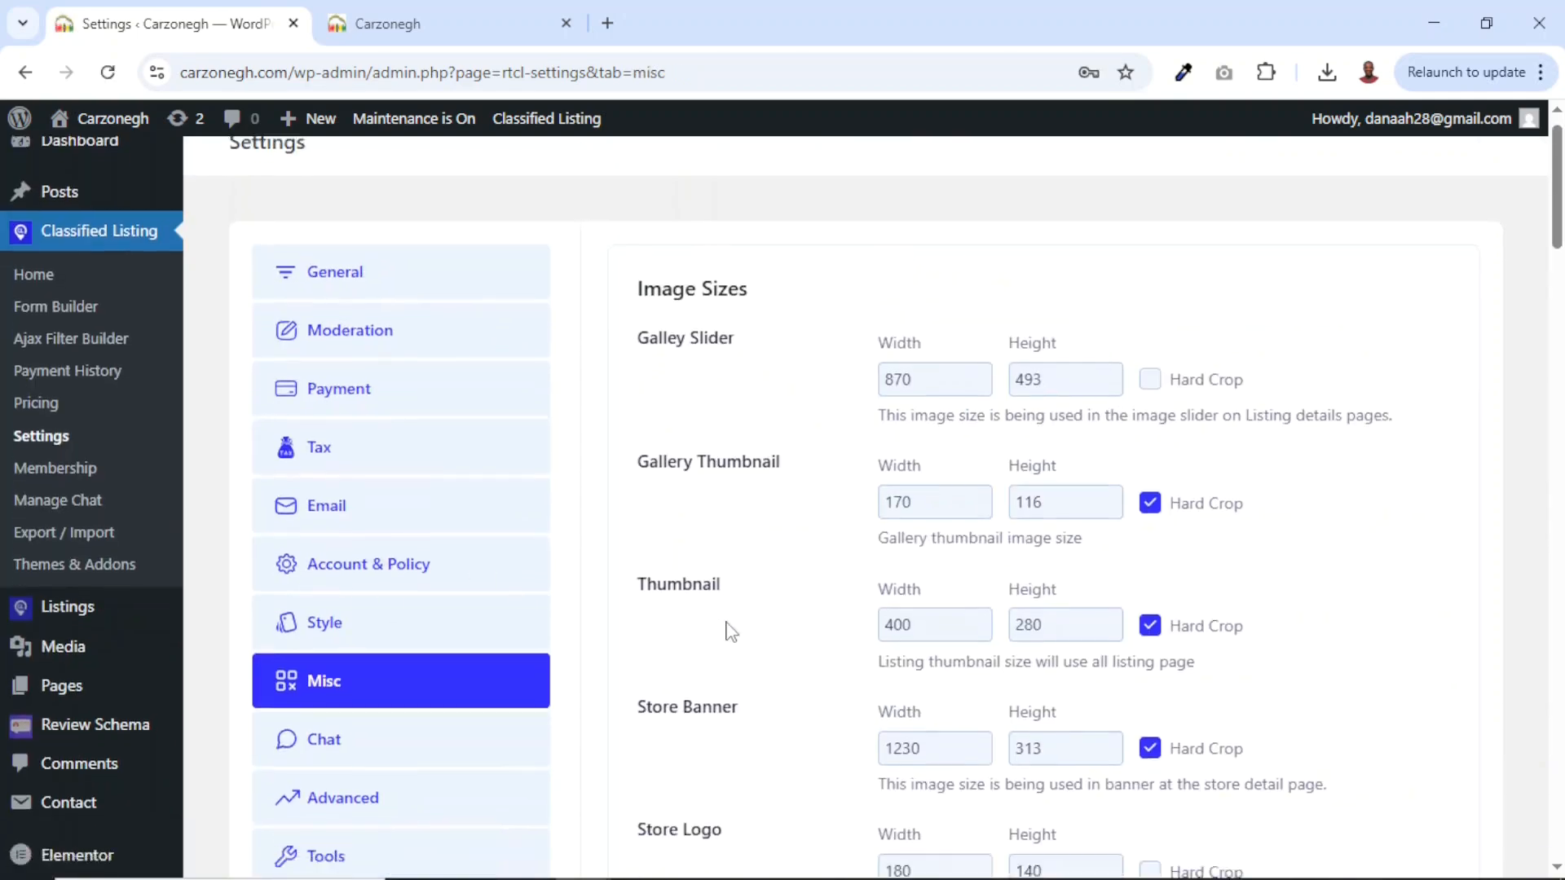
left_click_drag(642, 373, 819, 387)
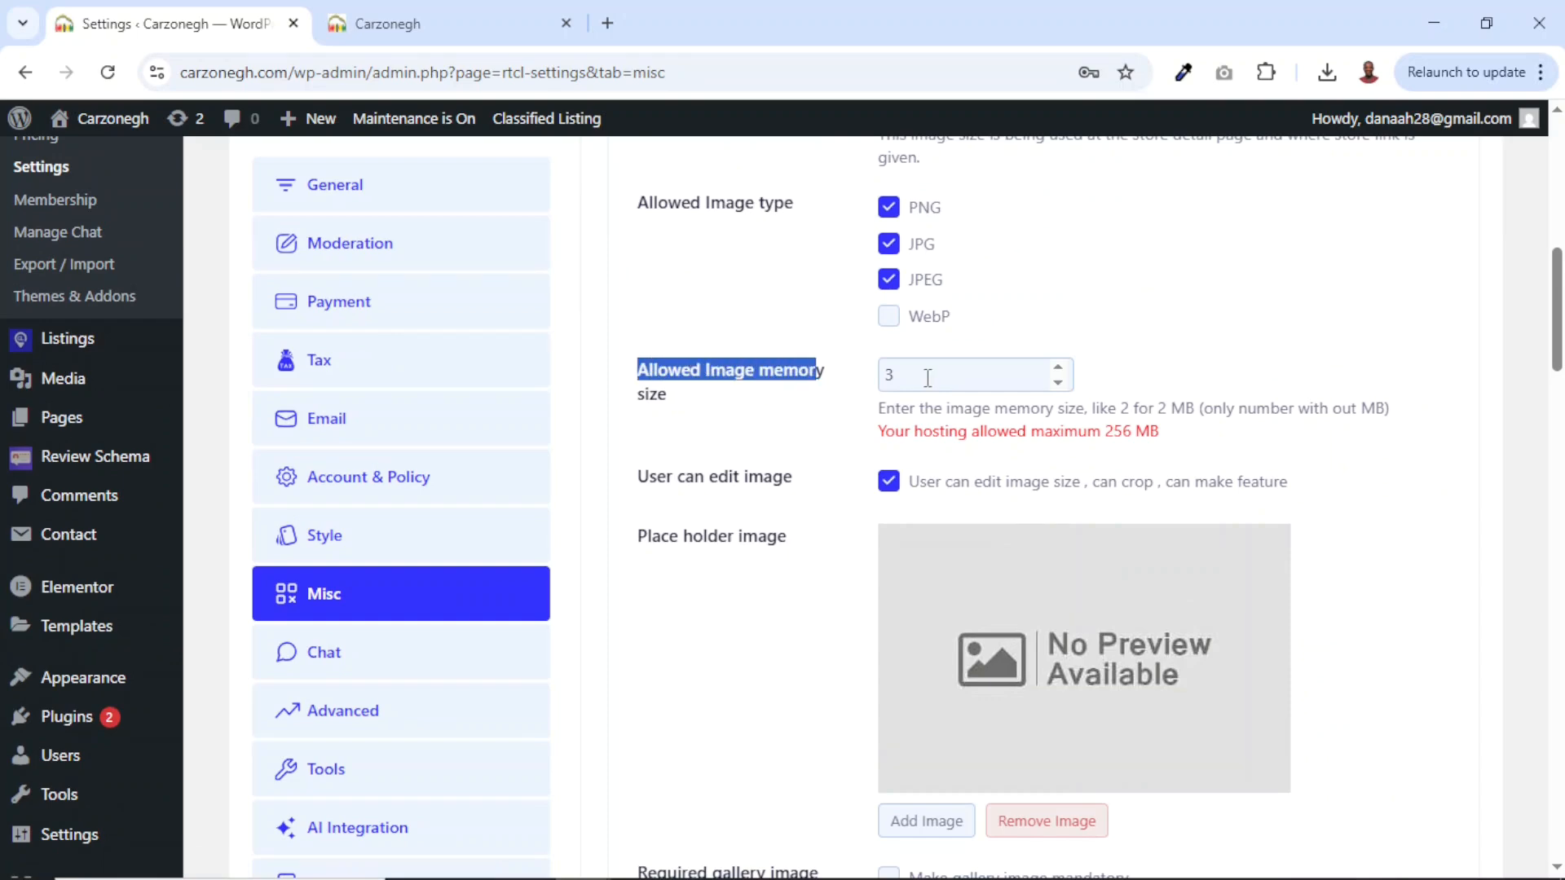
left_click_drag(927, 377, 879, 383)
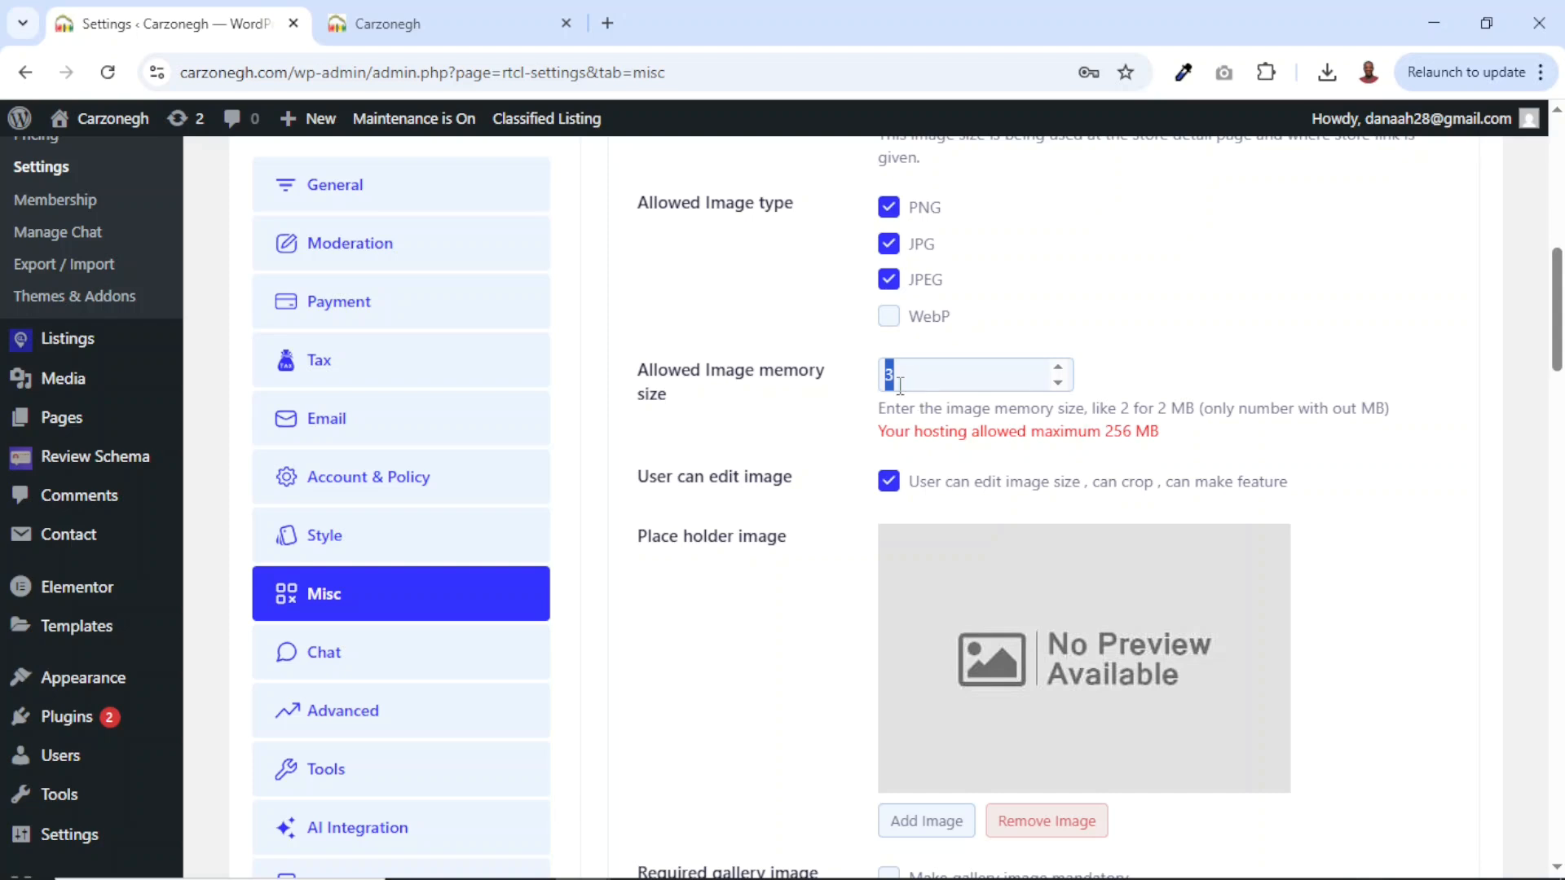
type("2")
scroll(899, 383, "down", 8)
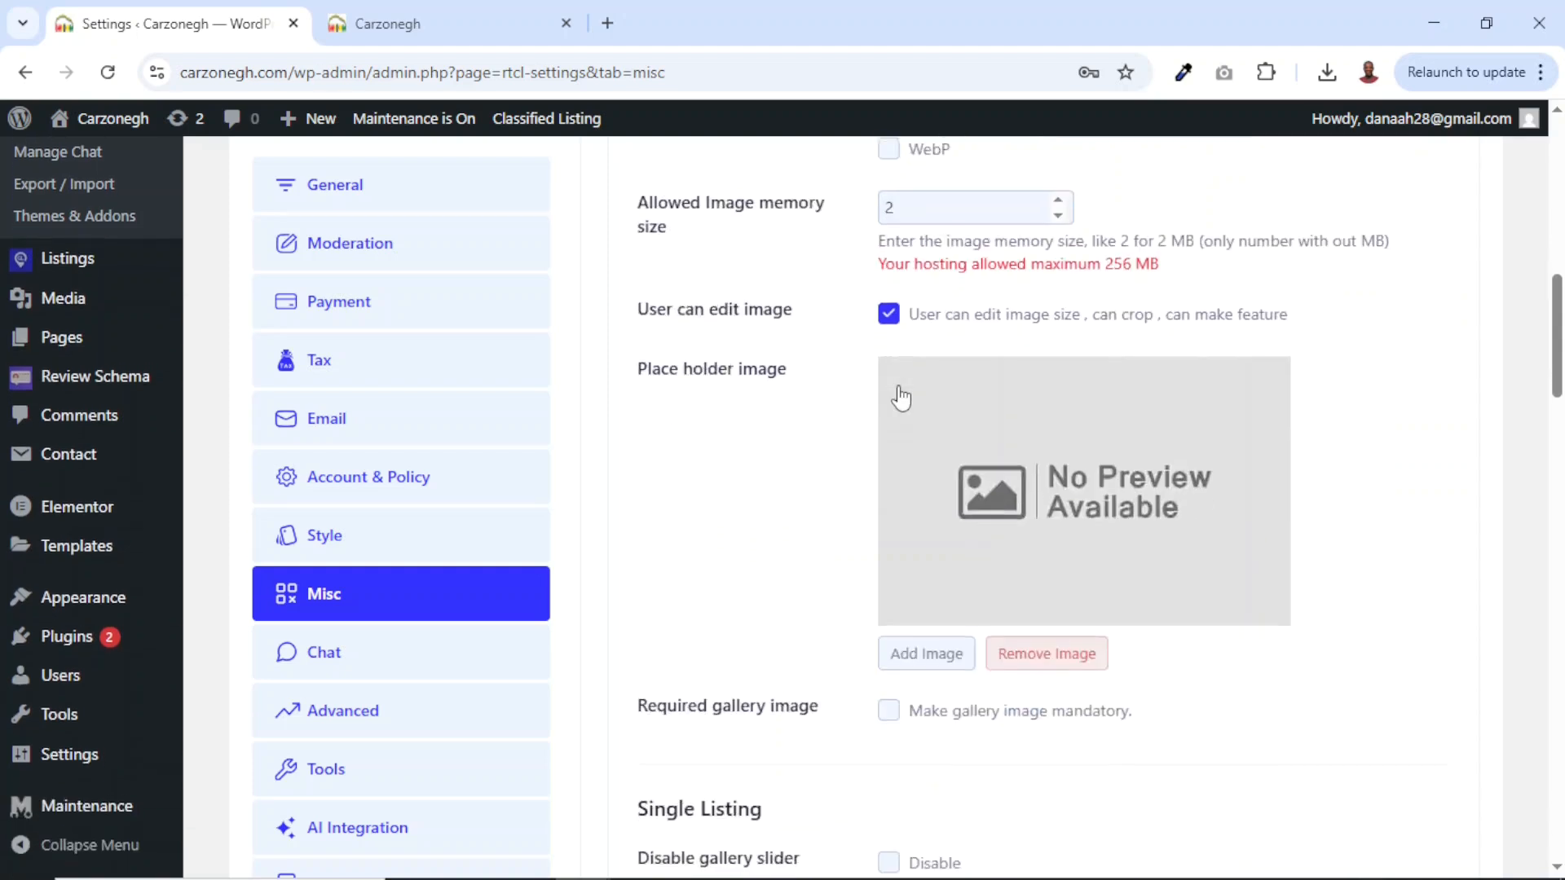
scroll(900, 397, "down", 13)
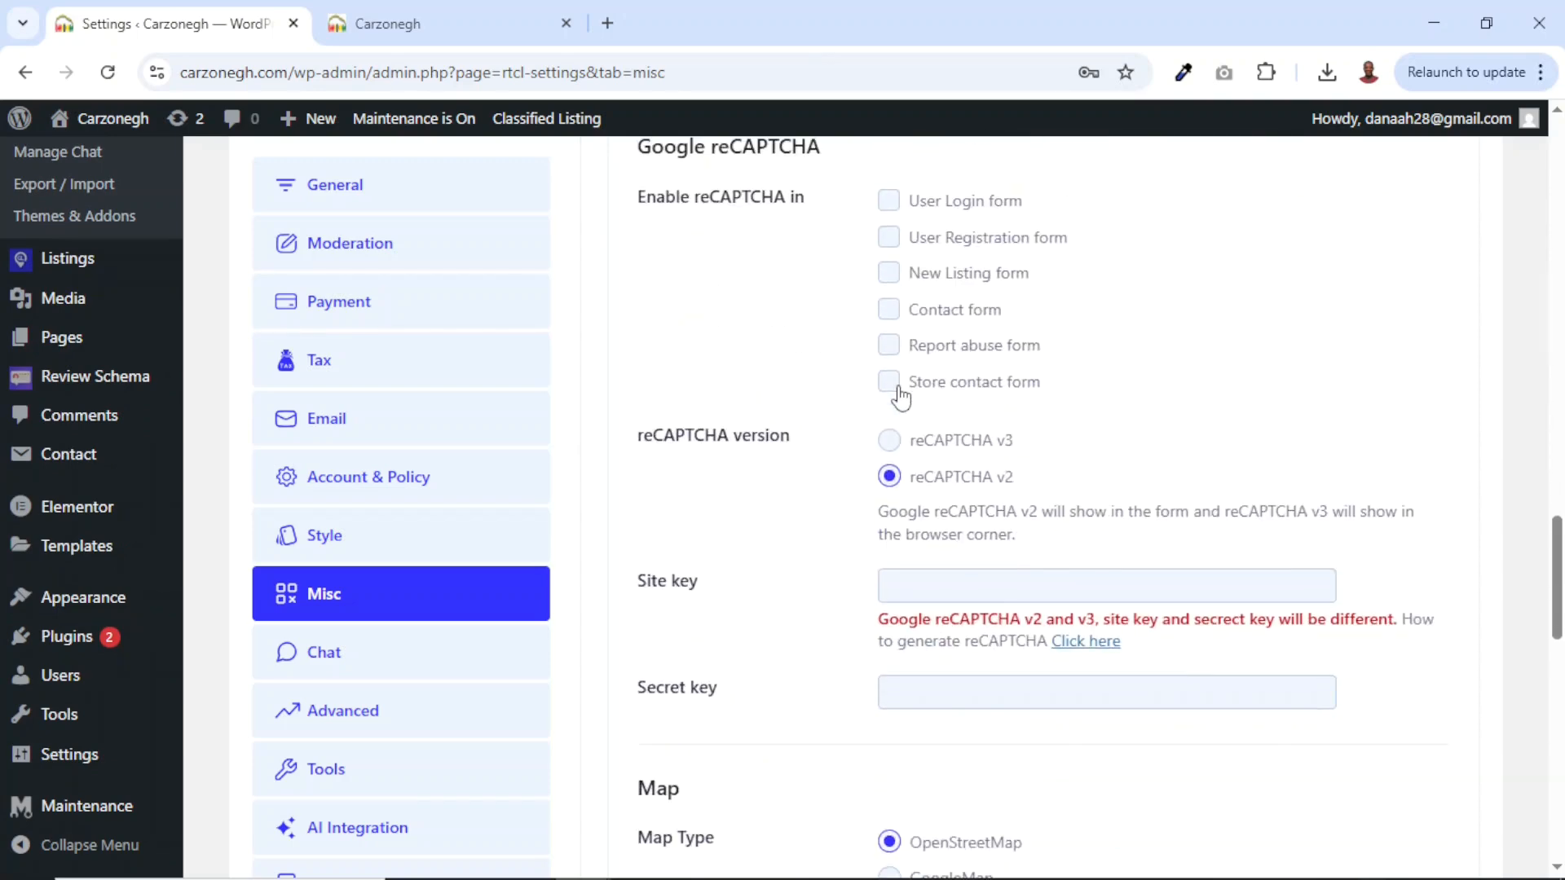
scroll(900, 397, "up", 6)
scroll(897, 405, "down", 20)
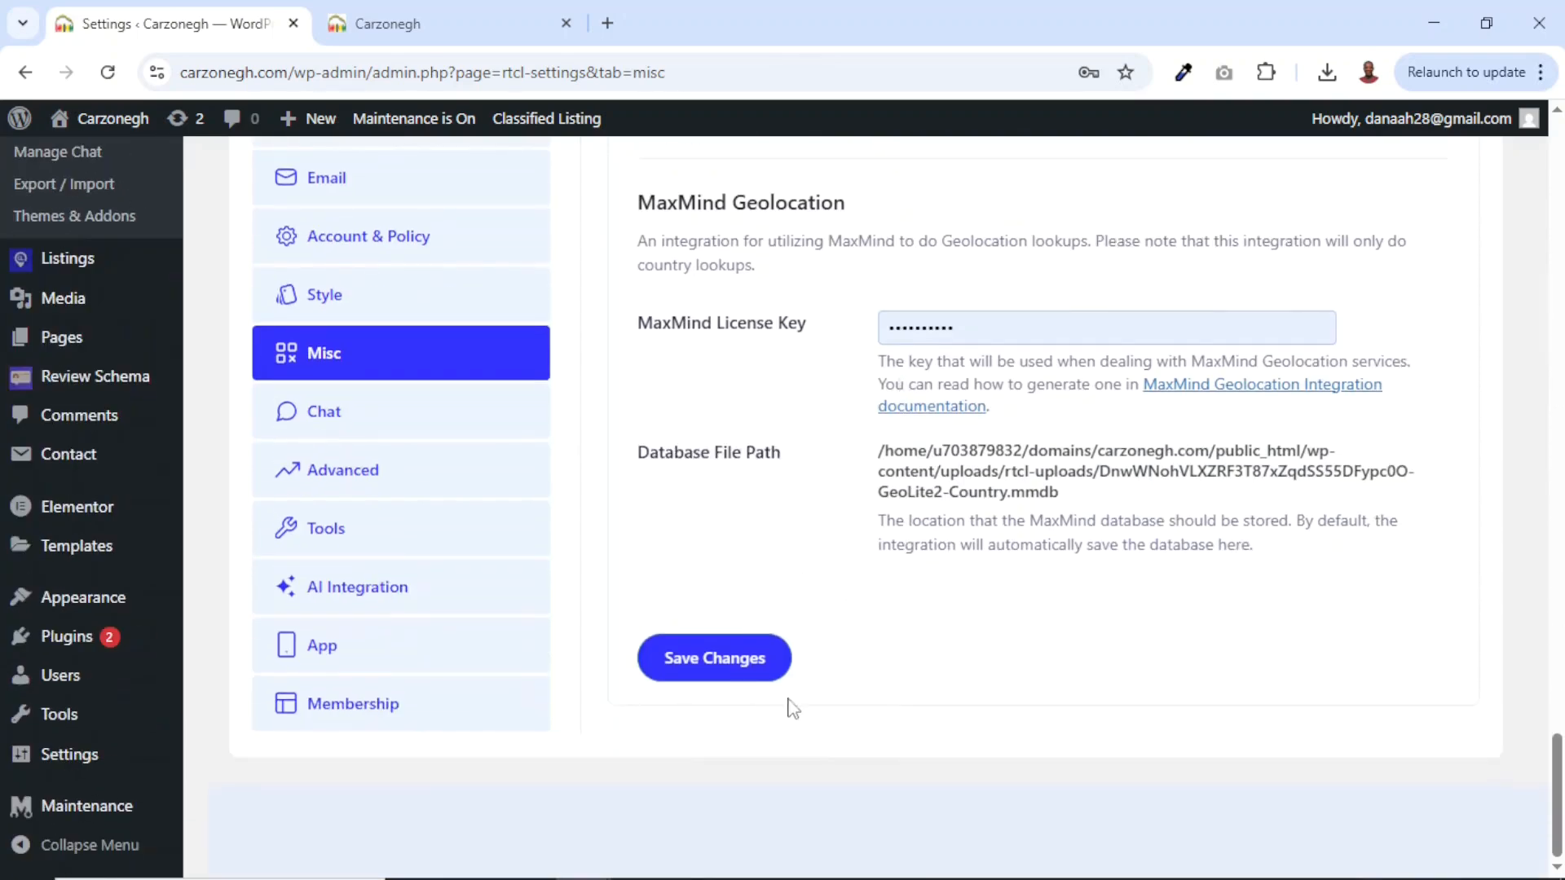
left_click(714, 673)
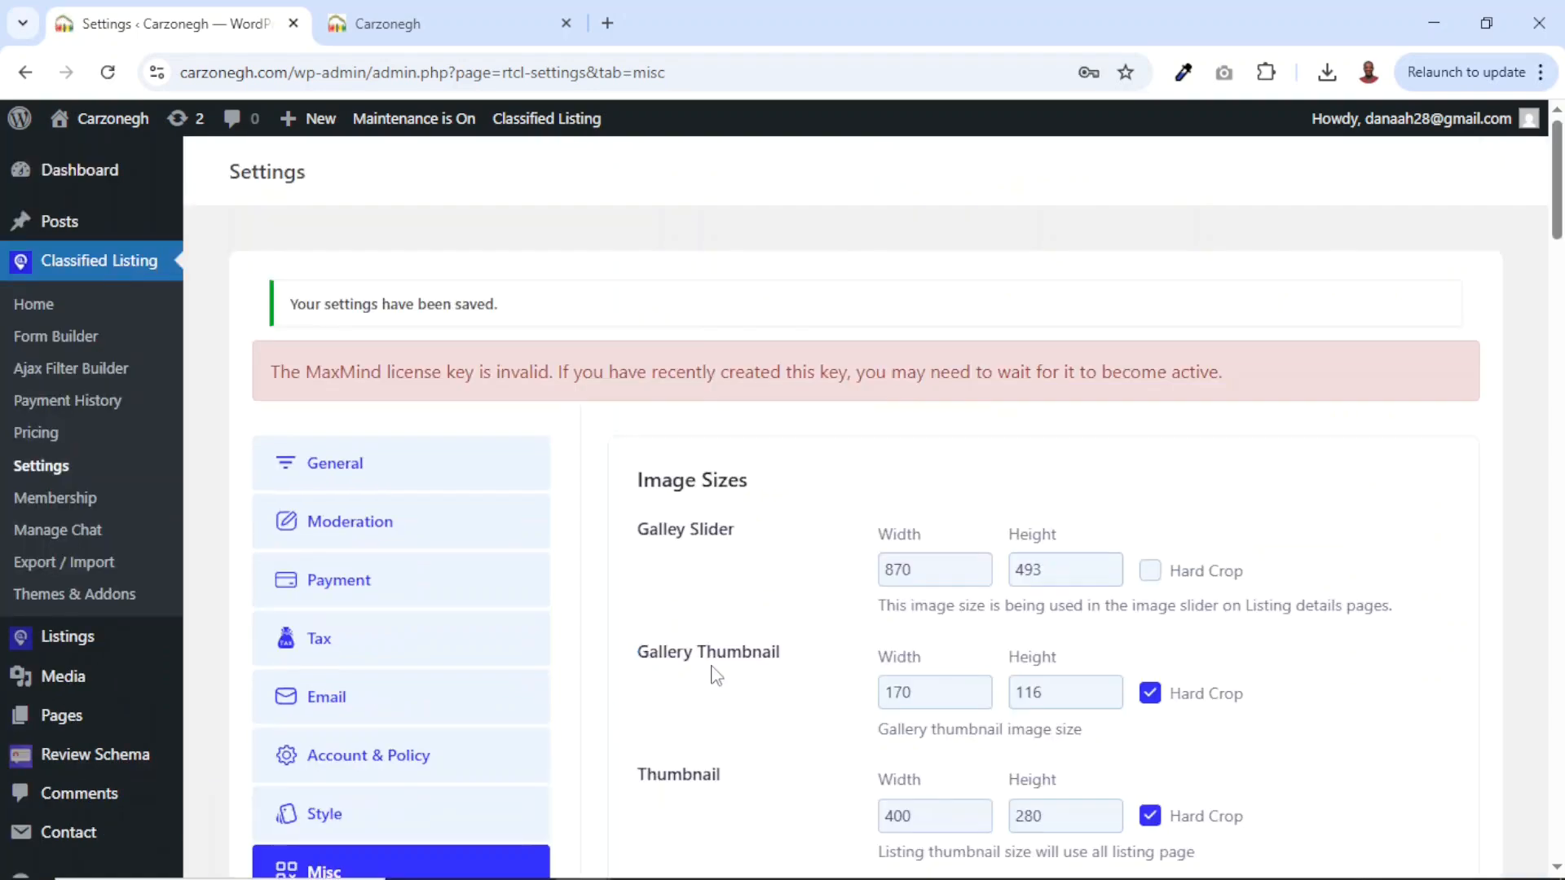
scroll(322, 709, "down", 3)
left_click(323, 713)
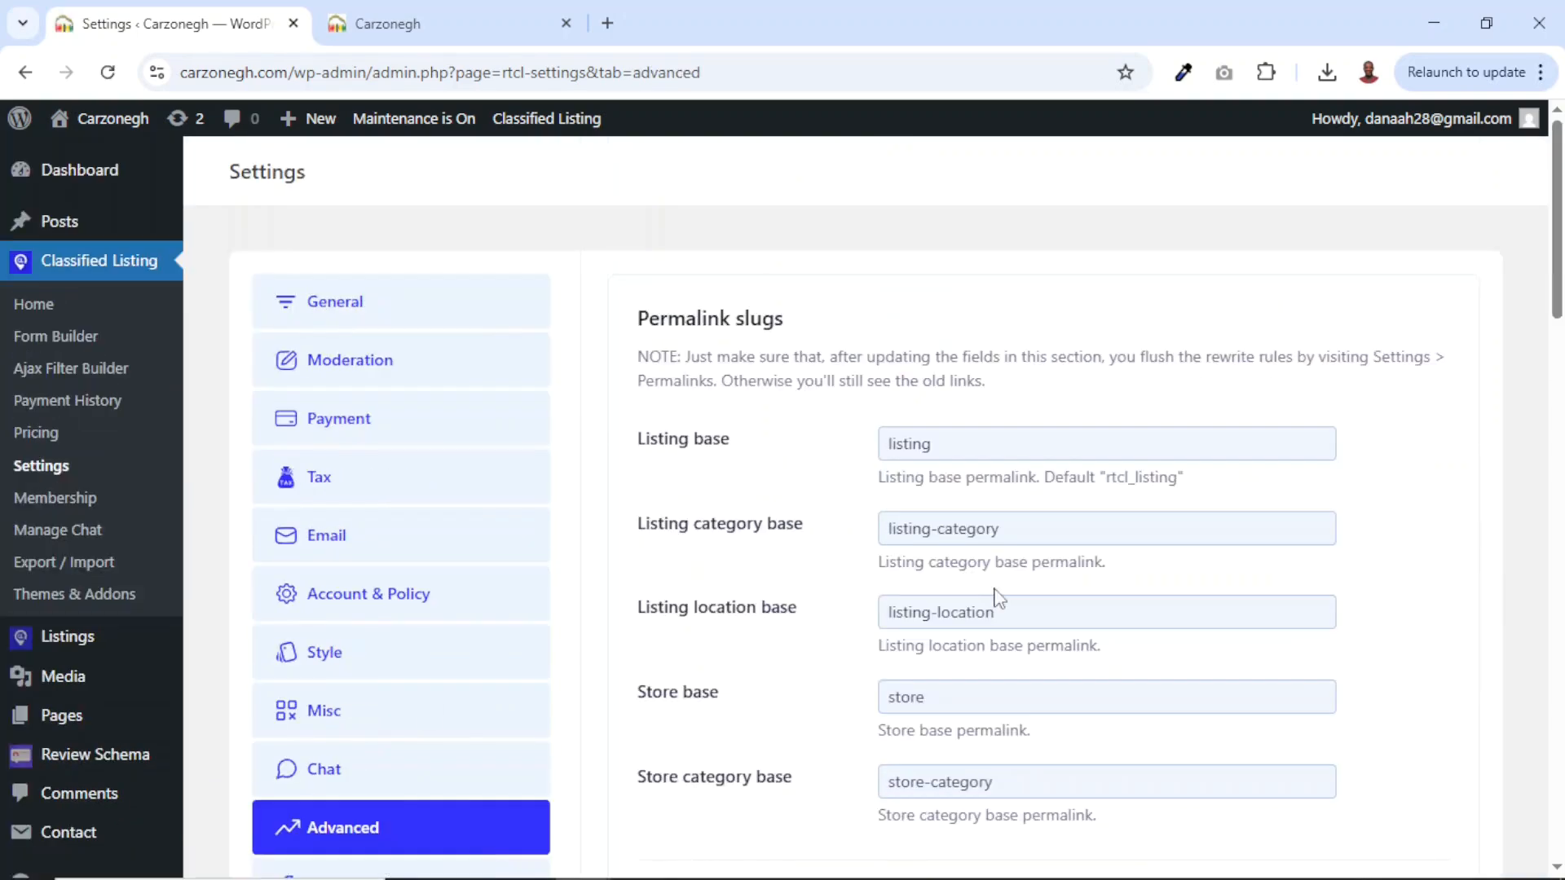
Uncheck Membership Enable in the Membership settings and save the change.
scroll(992, 601, "down", 20)
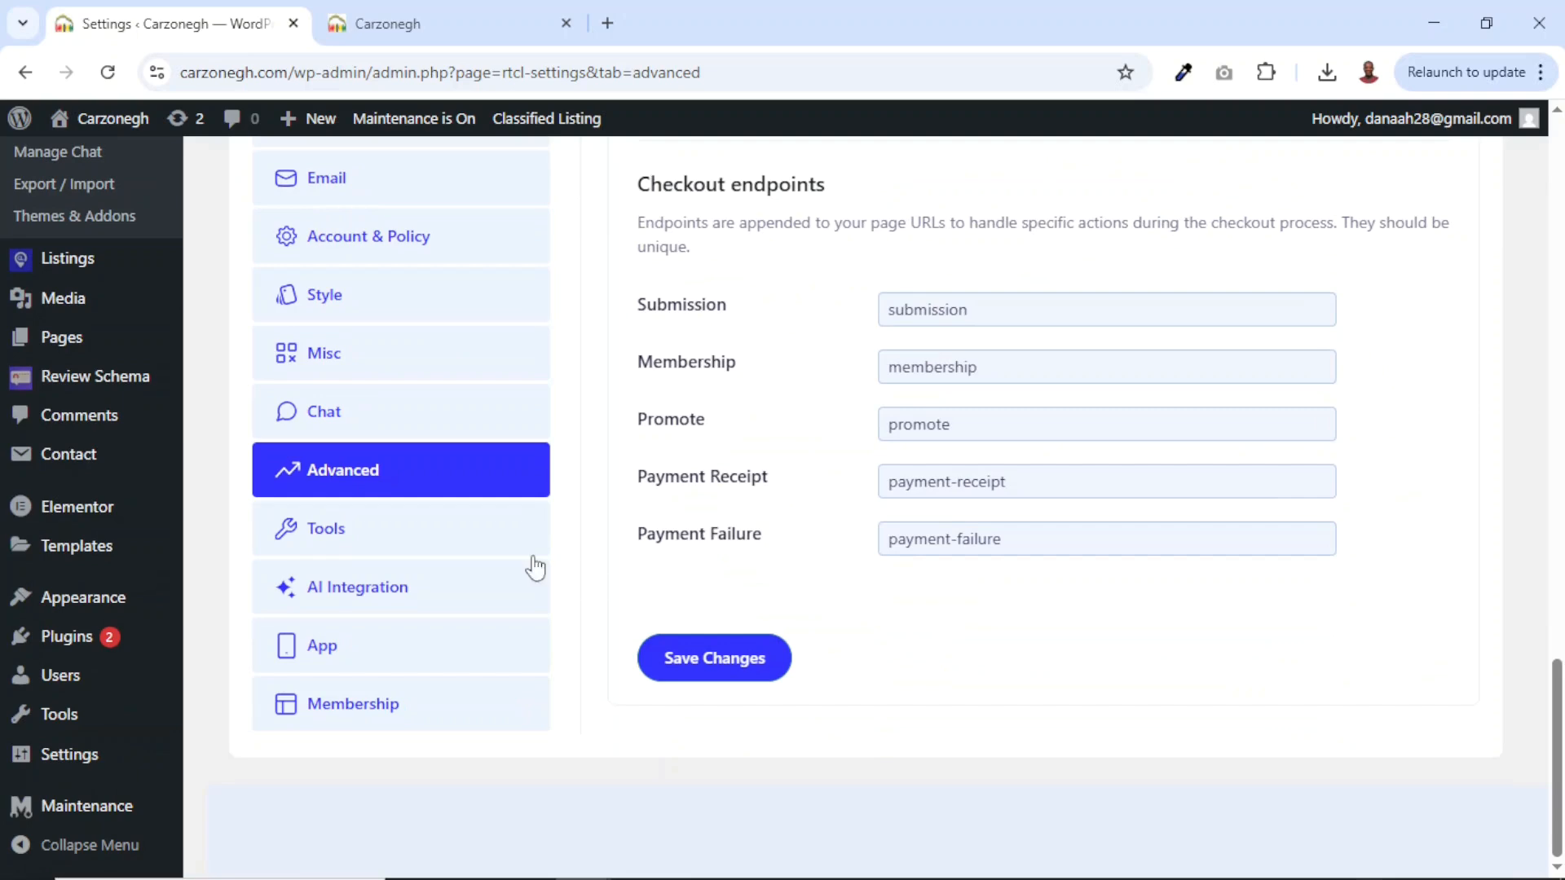
left_click(318, 549)
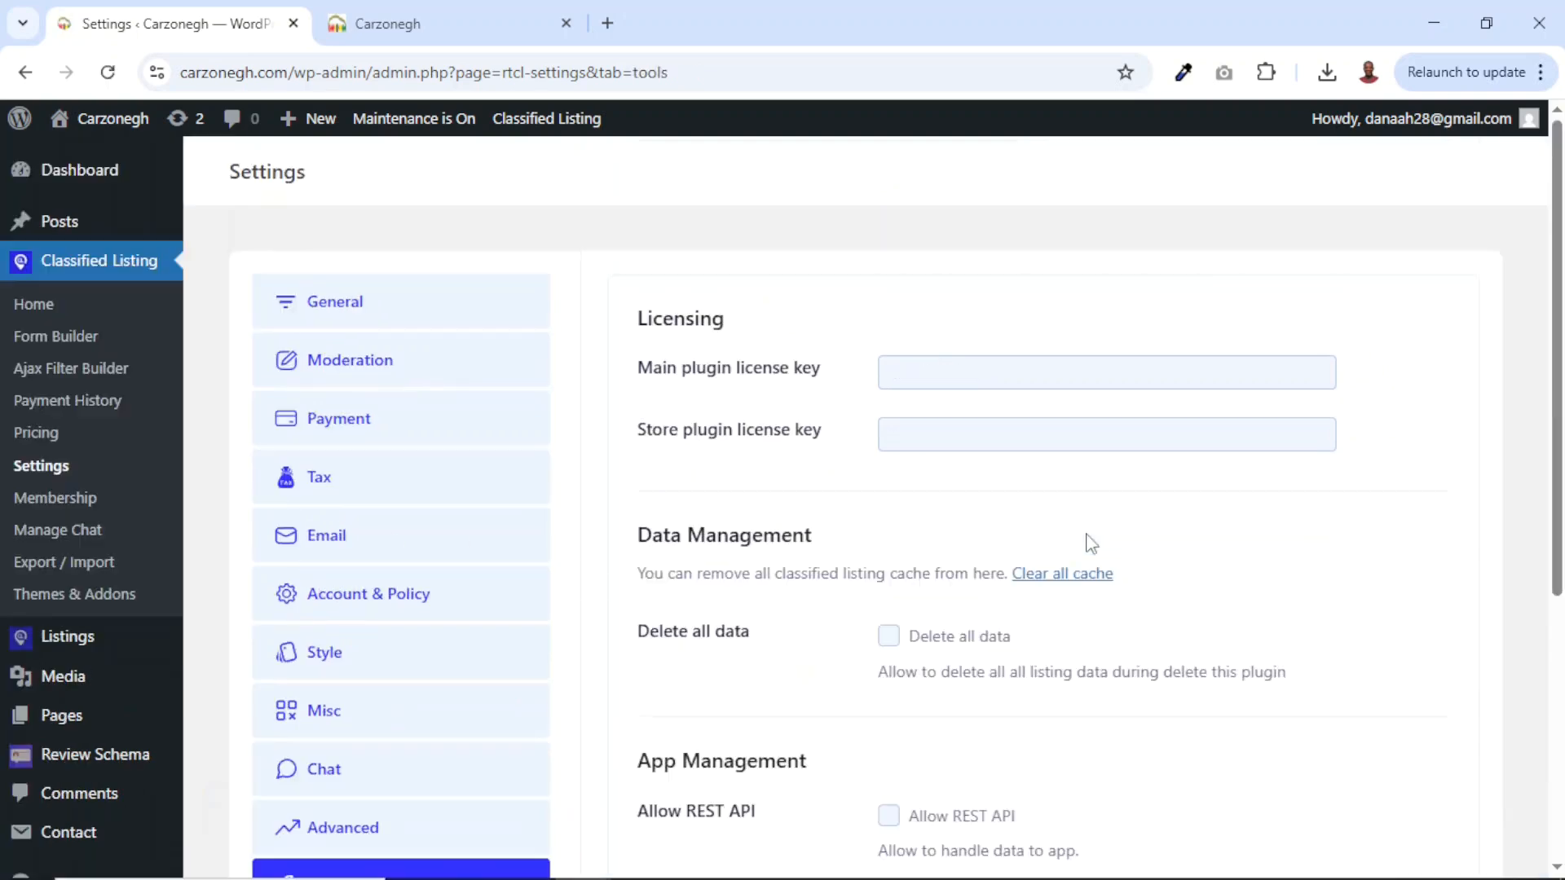
scroll(1091, 544, "down", 5)
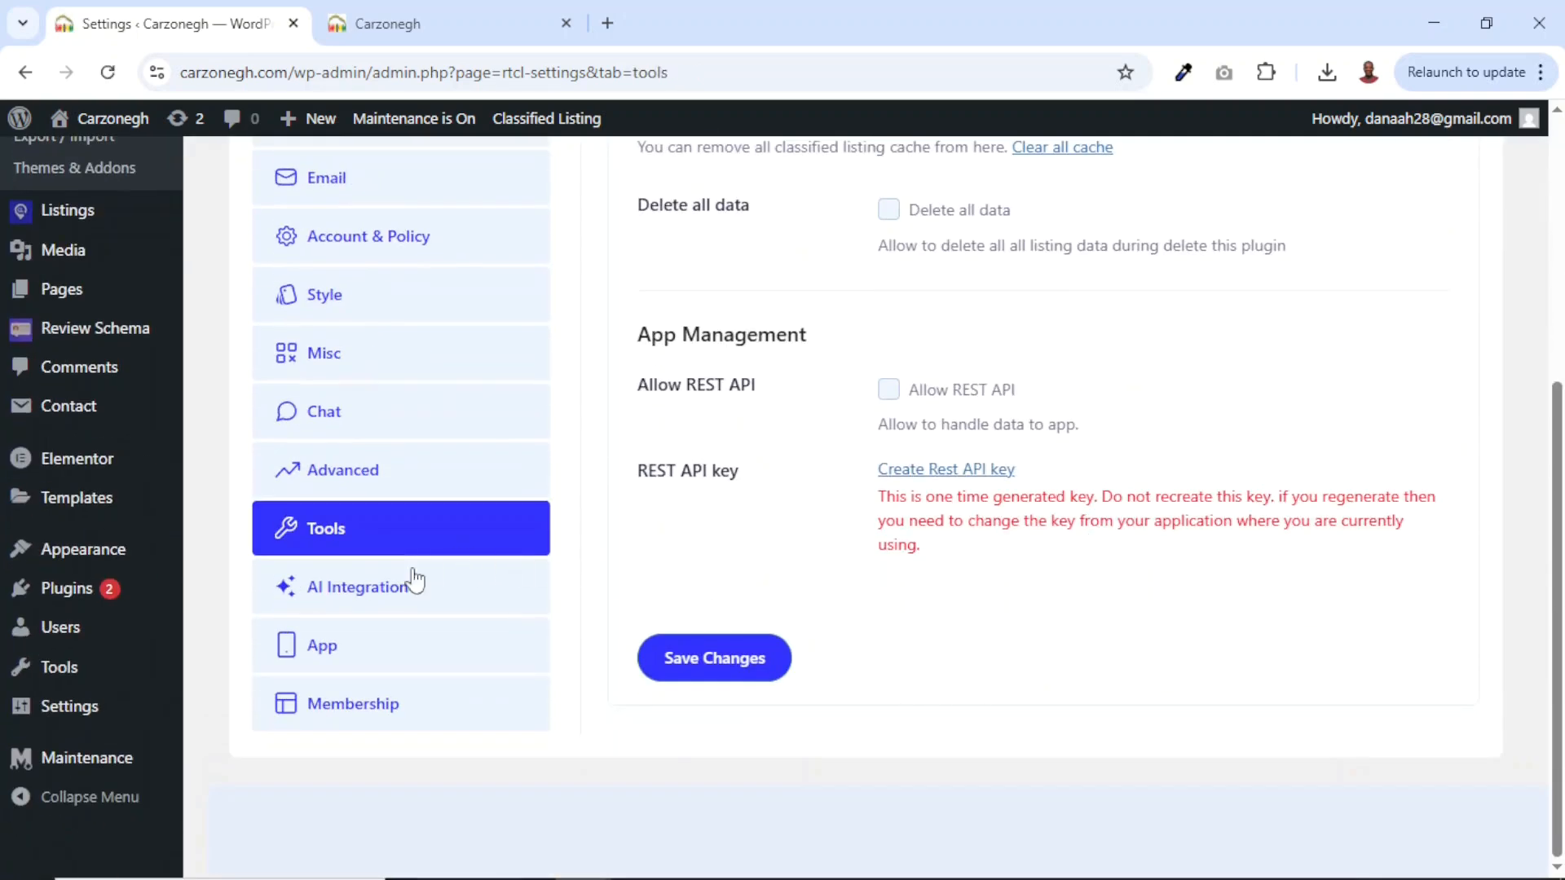
left_click(354, 707)
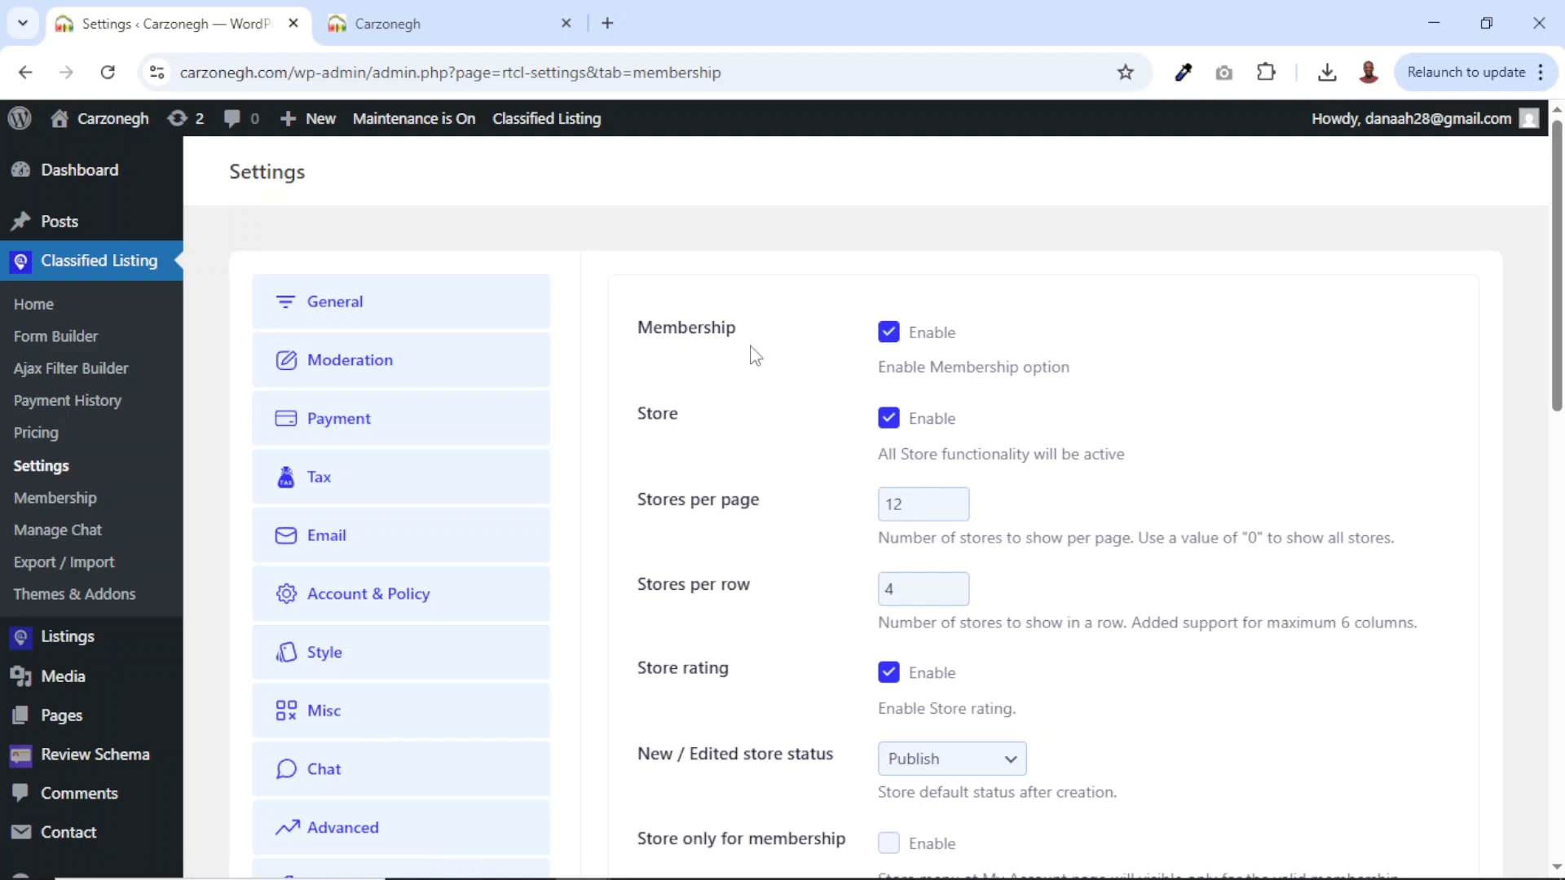
left_click(890, 334)
scroll(894, 342, "down", 6)
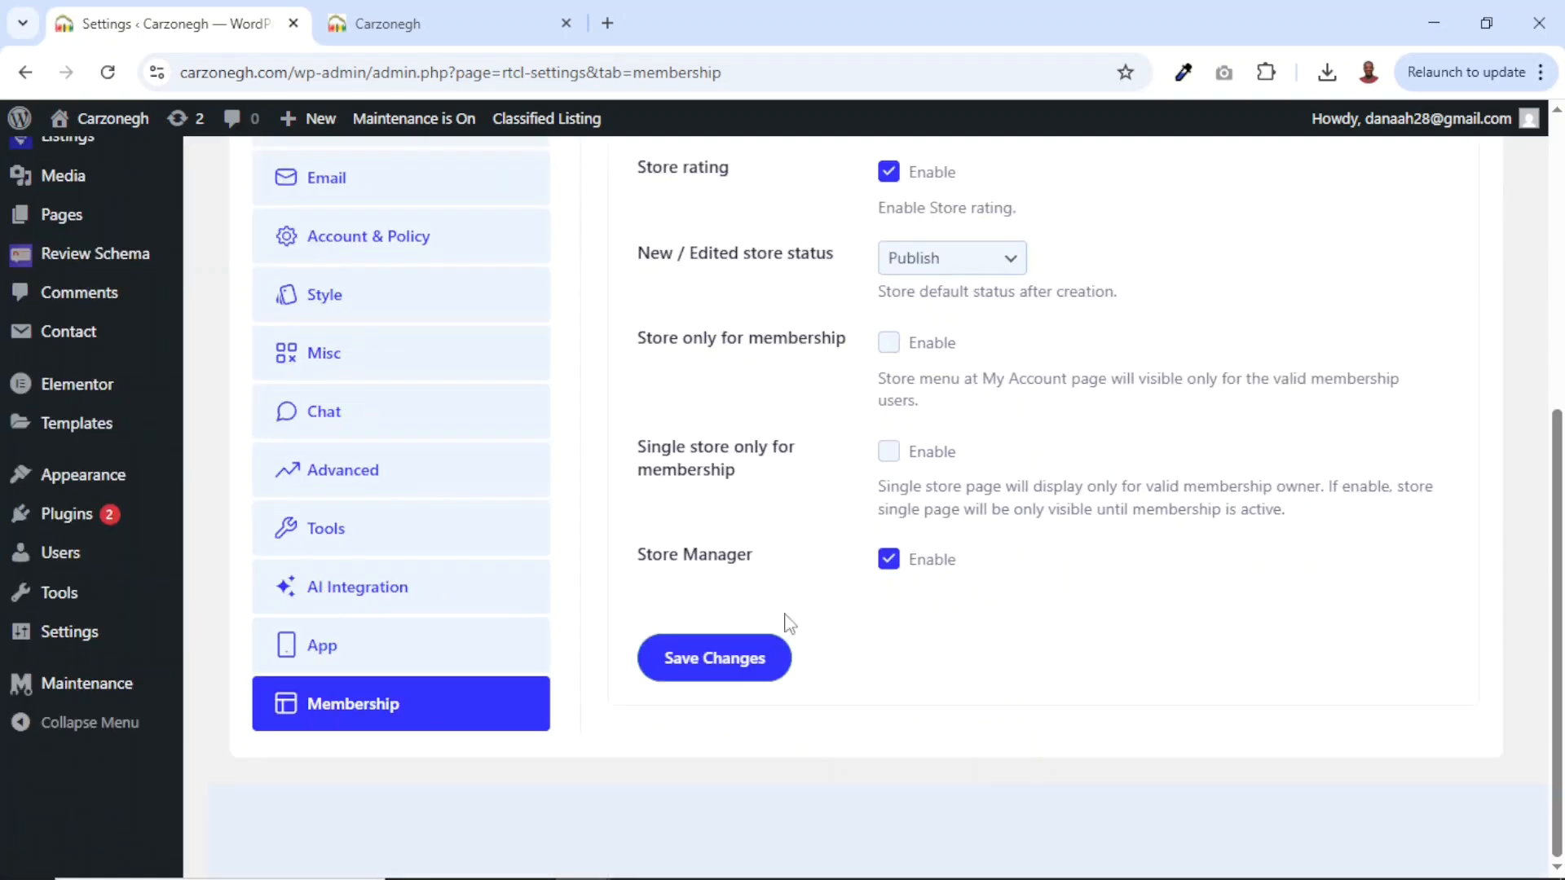
left_click(722, 663)
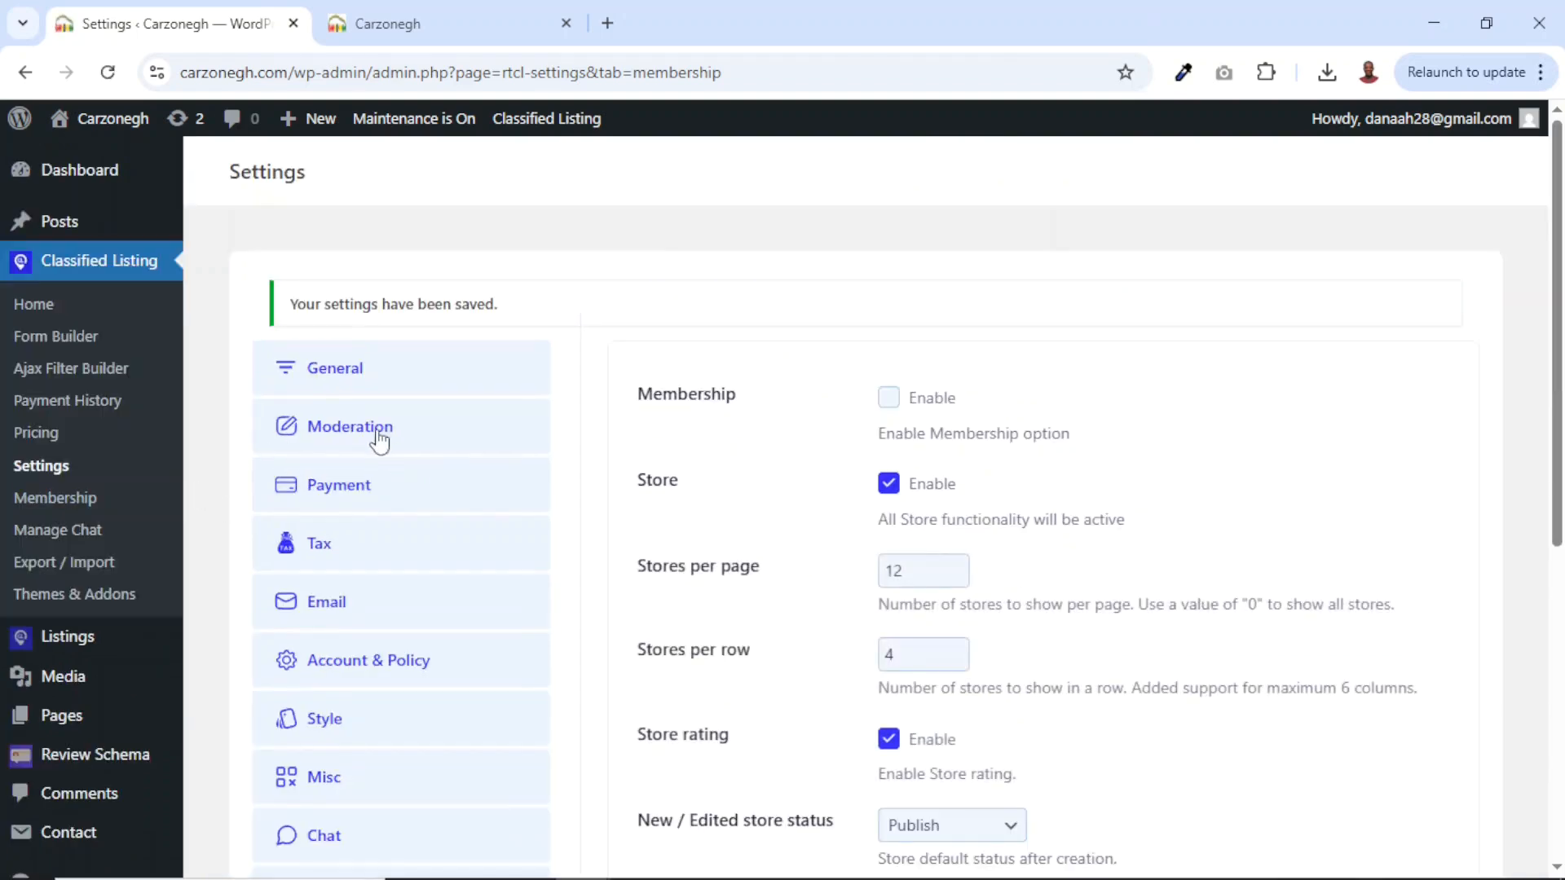
left_click(323, 445)
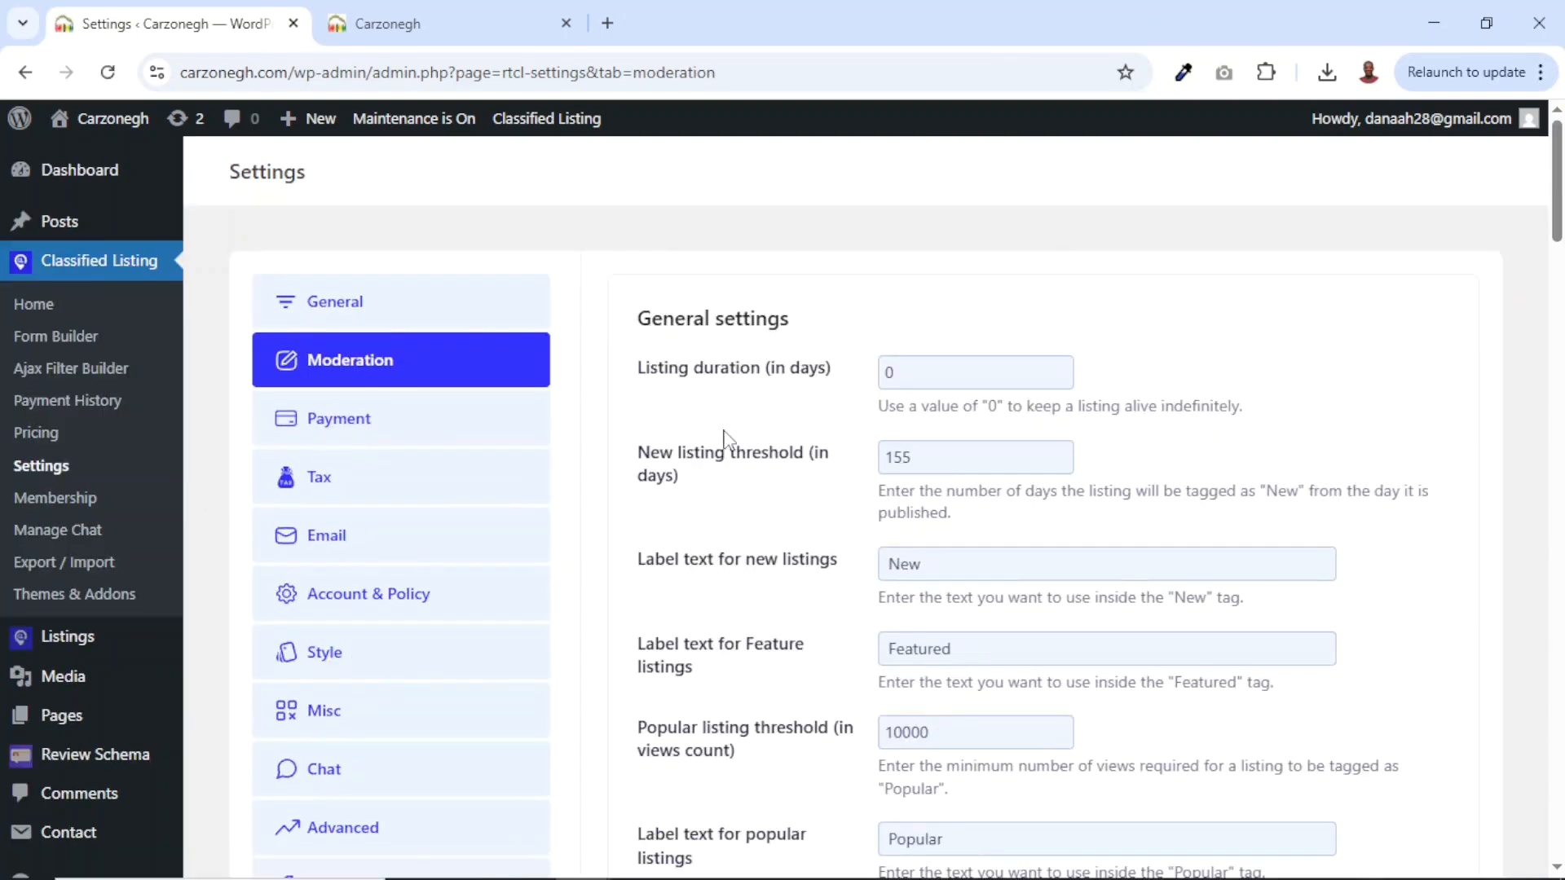
Set Listing duration to 90 days, save, and switch to the live Carzonegh homepage.
left_click_drag(636, 371, 829, 378)
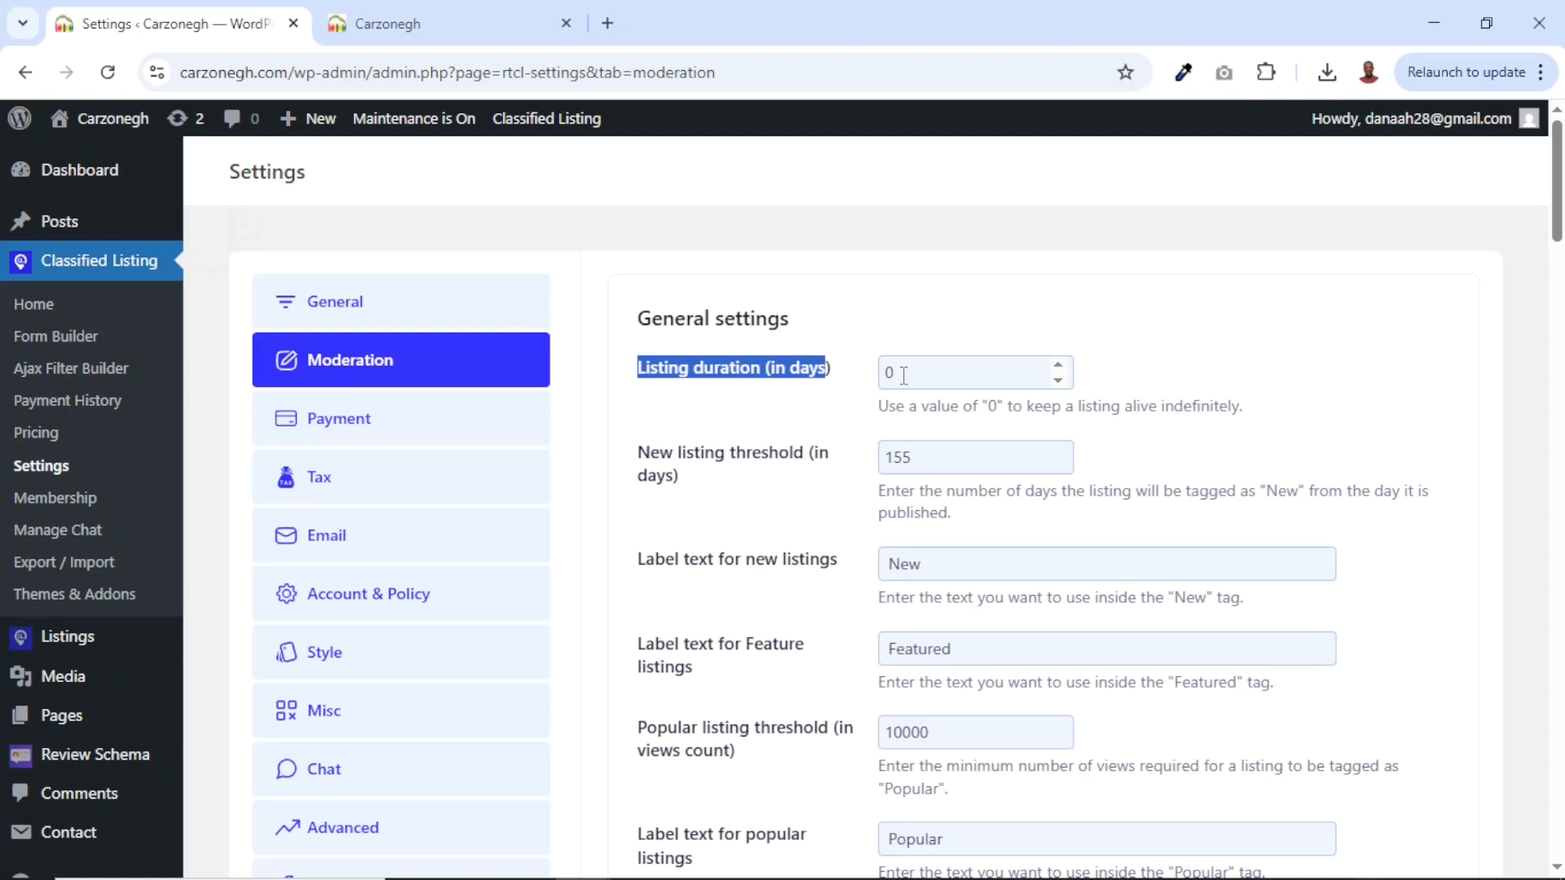
left_click_drag(903, 376, 883, 374)
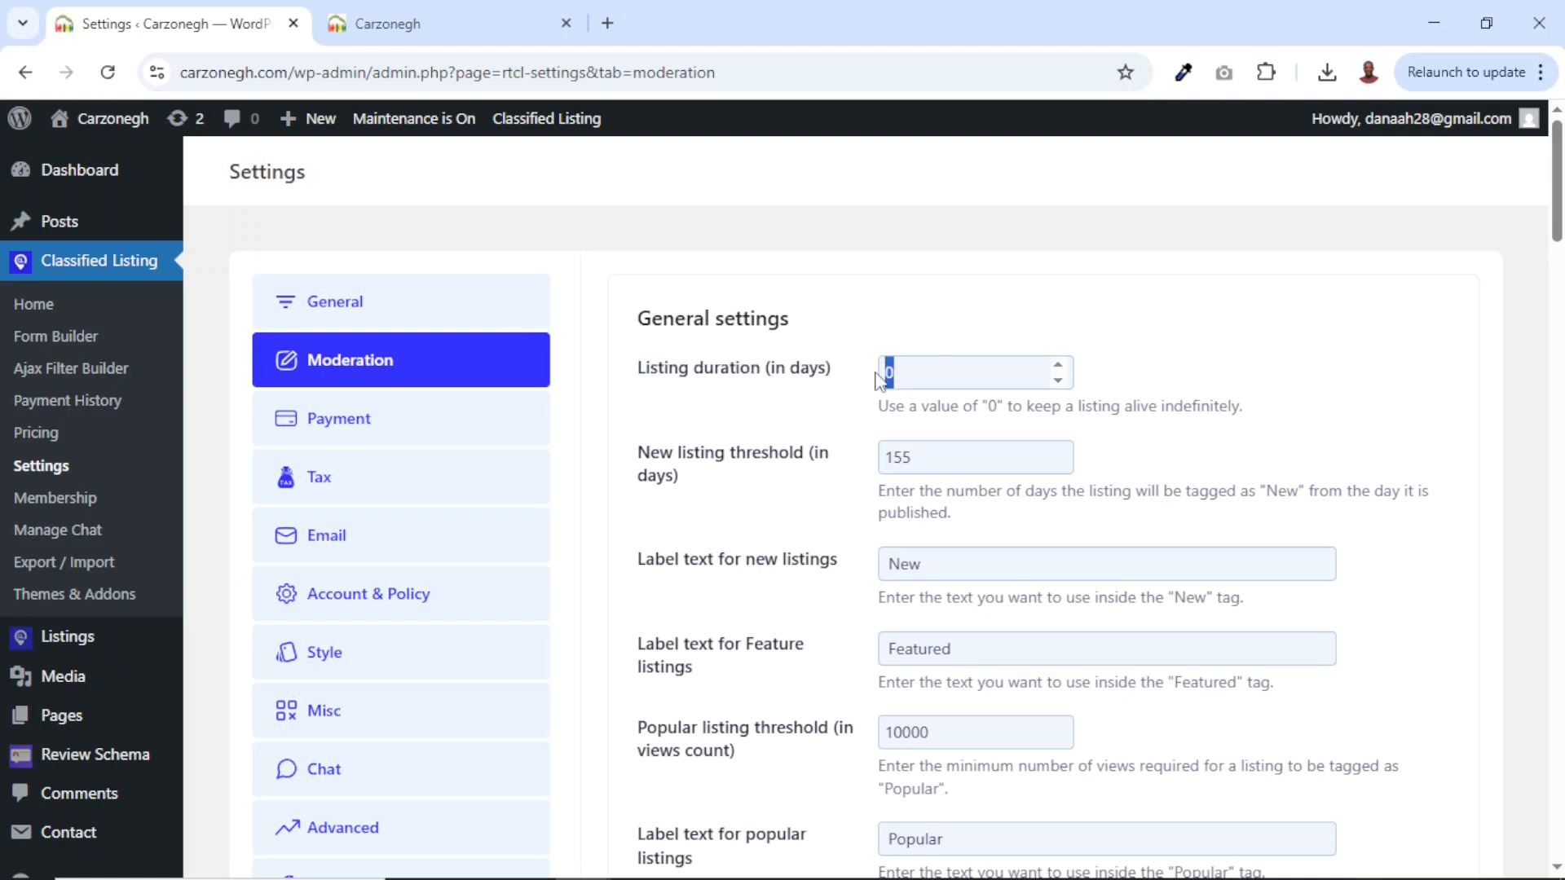
scroll(878, 376, "down", 8)
scroll(878, 376, "up", 8)
key("ctrl+a")
type("4")
key("ctrl+a")
type("90")
scroll(739, 487, "down", 20)
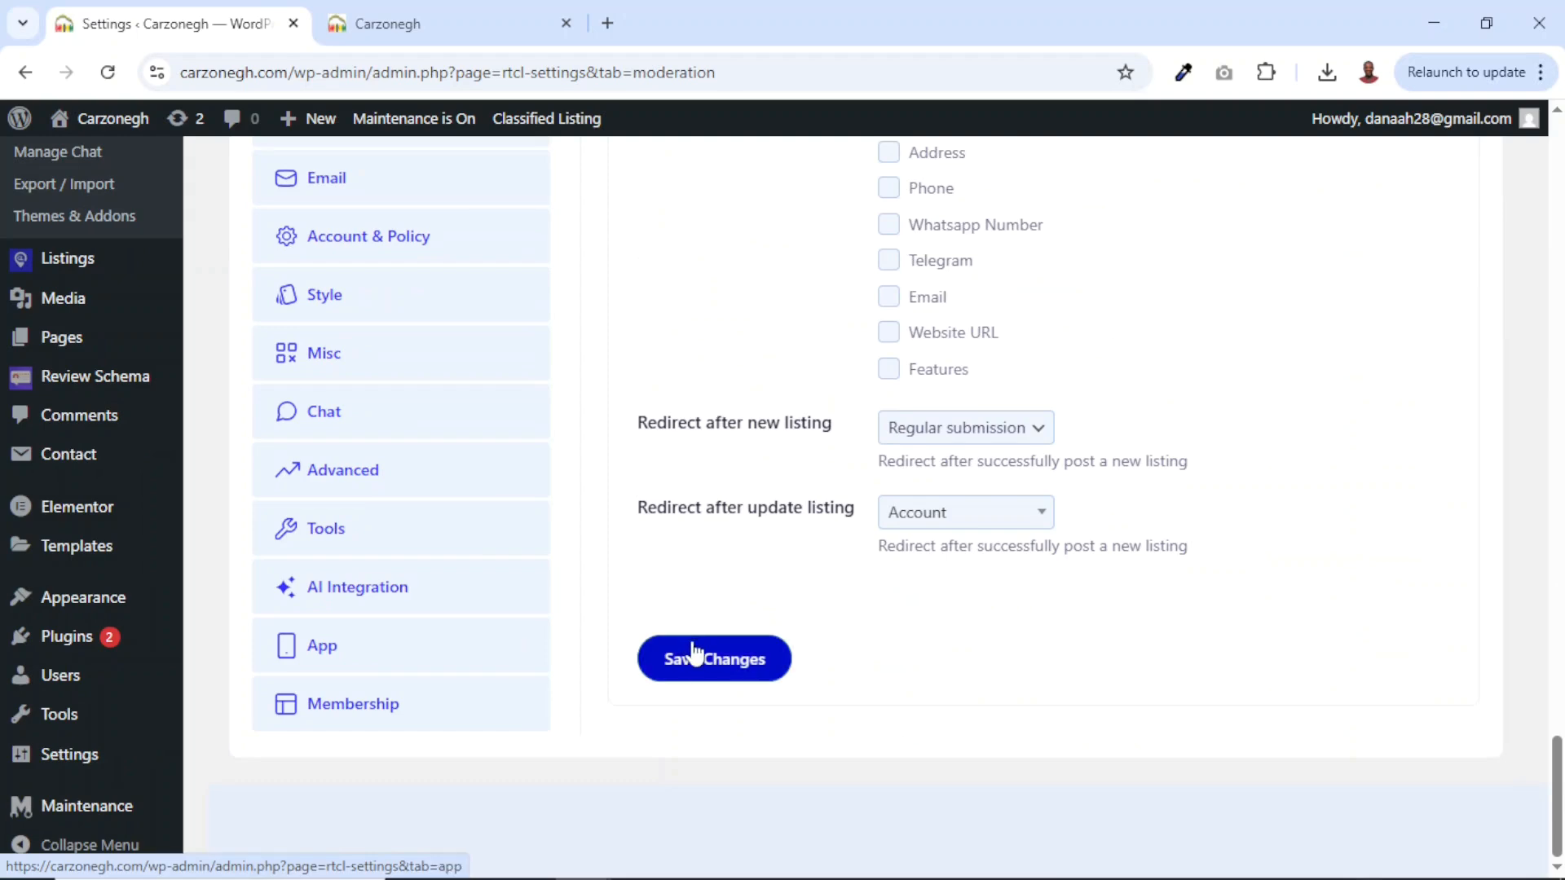
left_click(699, 661)
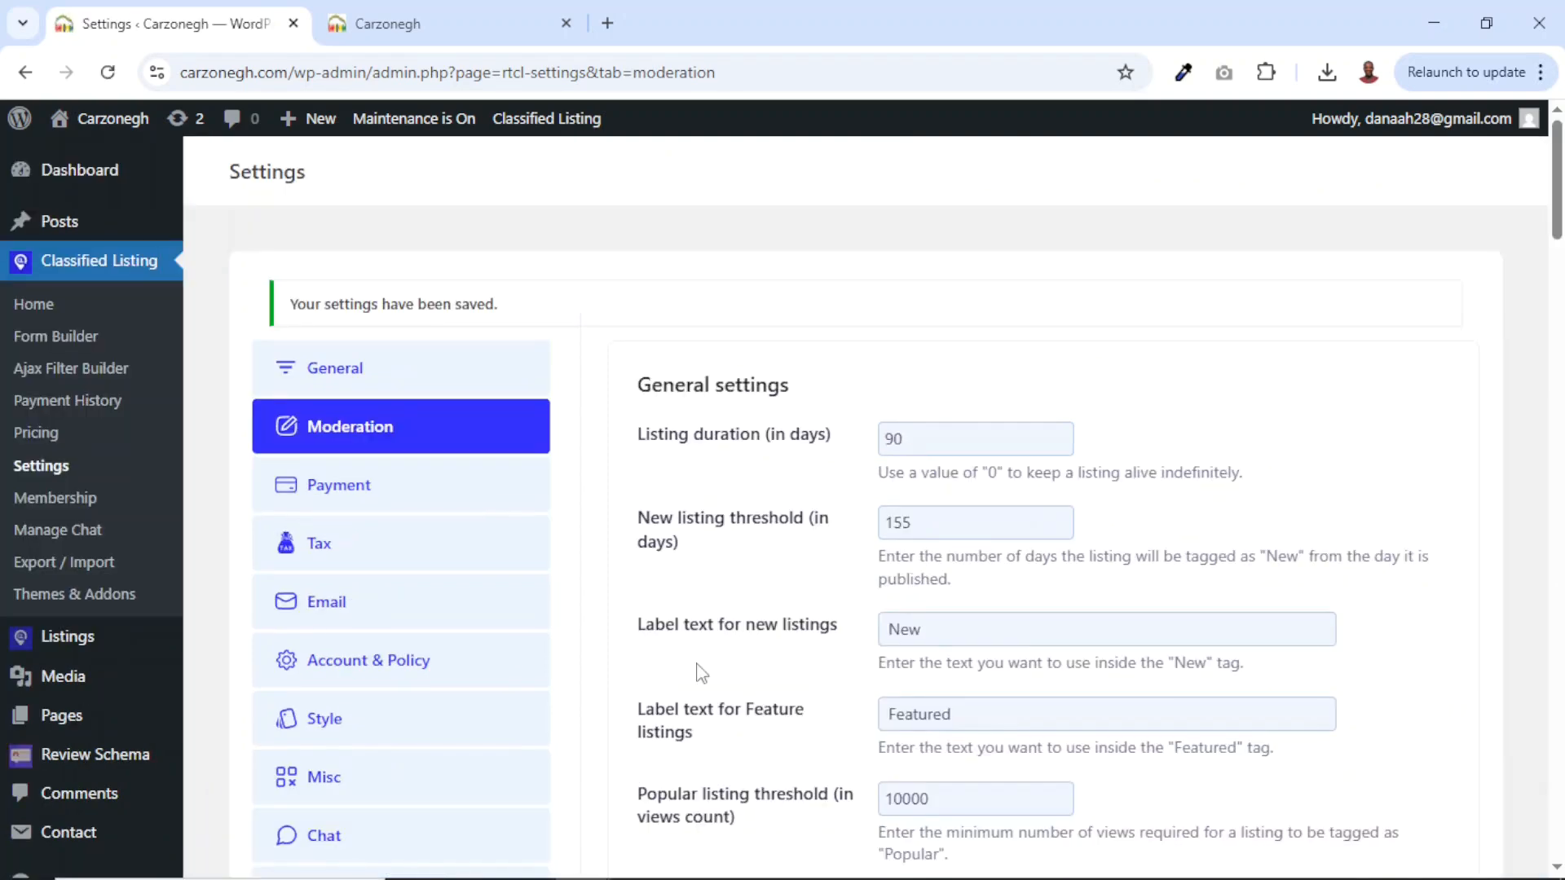
left_click(388, 24)
scroll(831, 577, "down", 15)
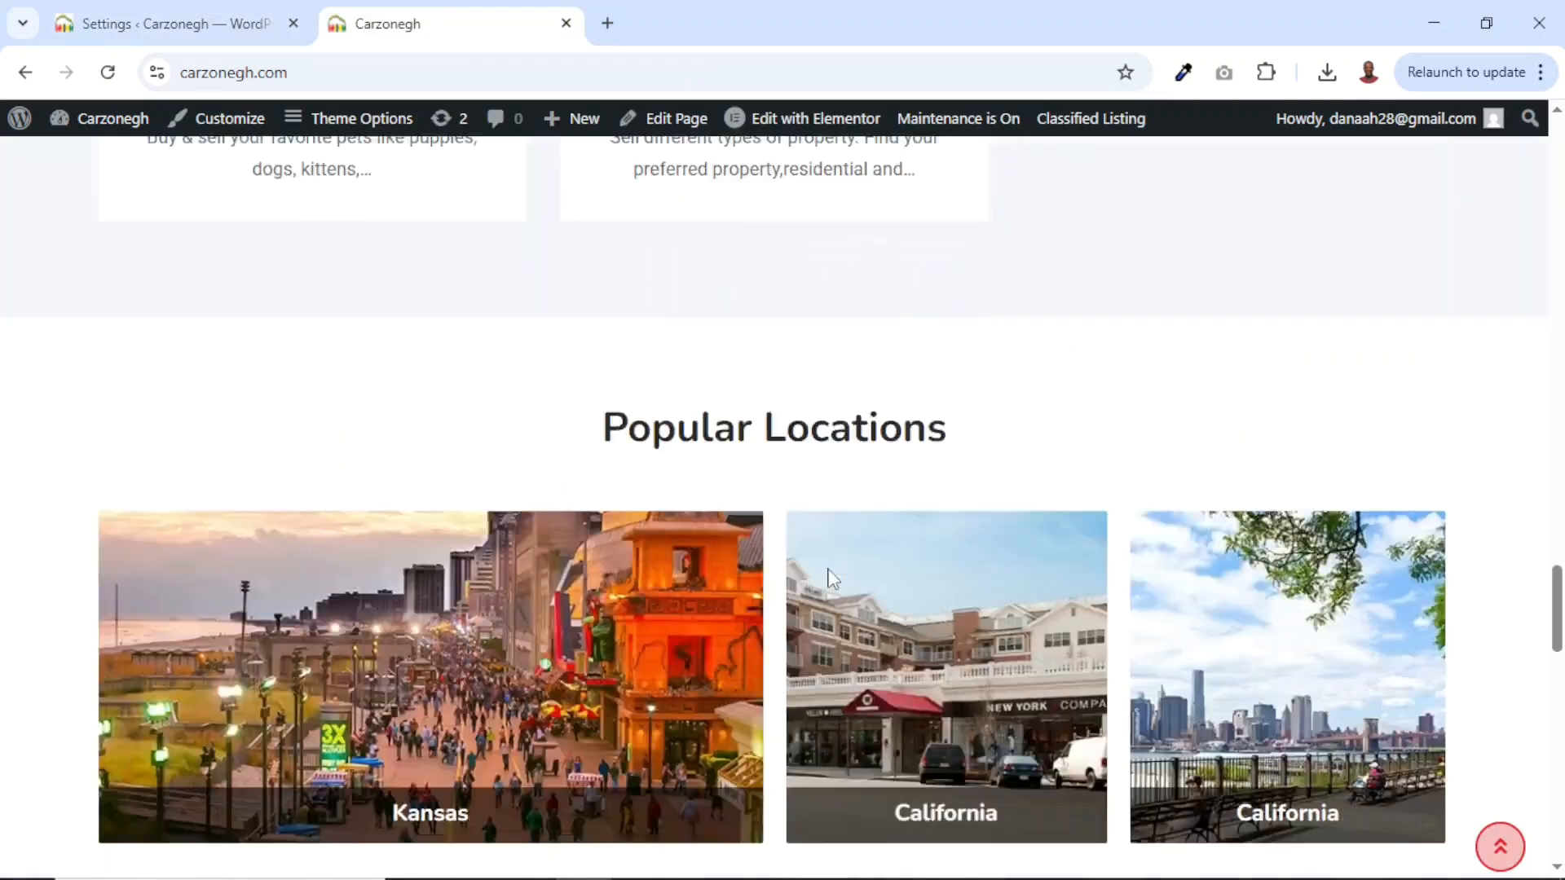
Check the Classima logo in the site footer, then go to Appearance > Widgets.
scroll(830, 577, "down", 10)
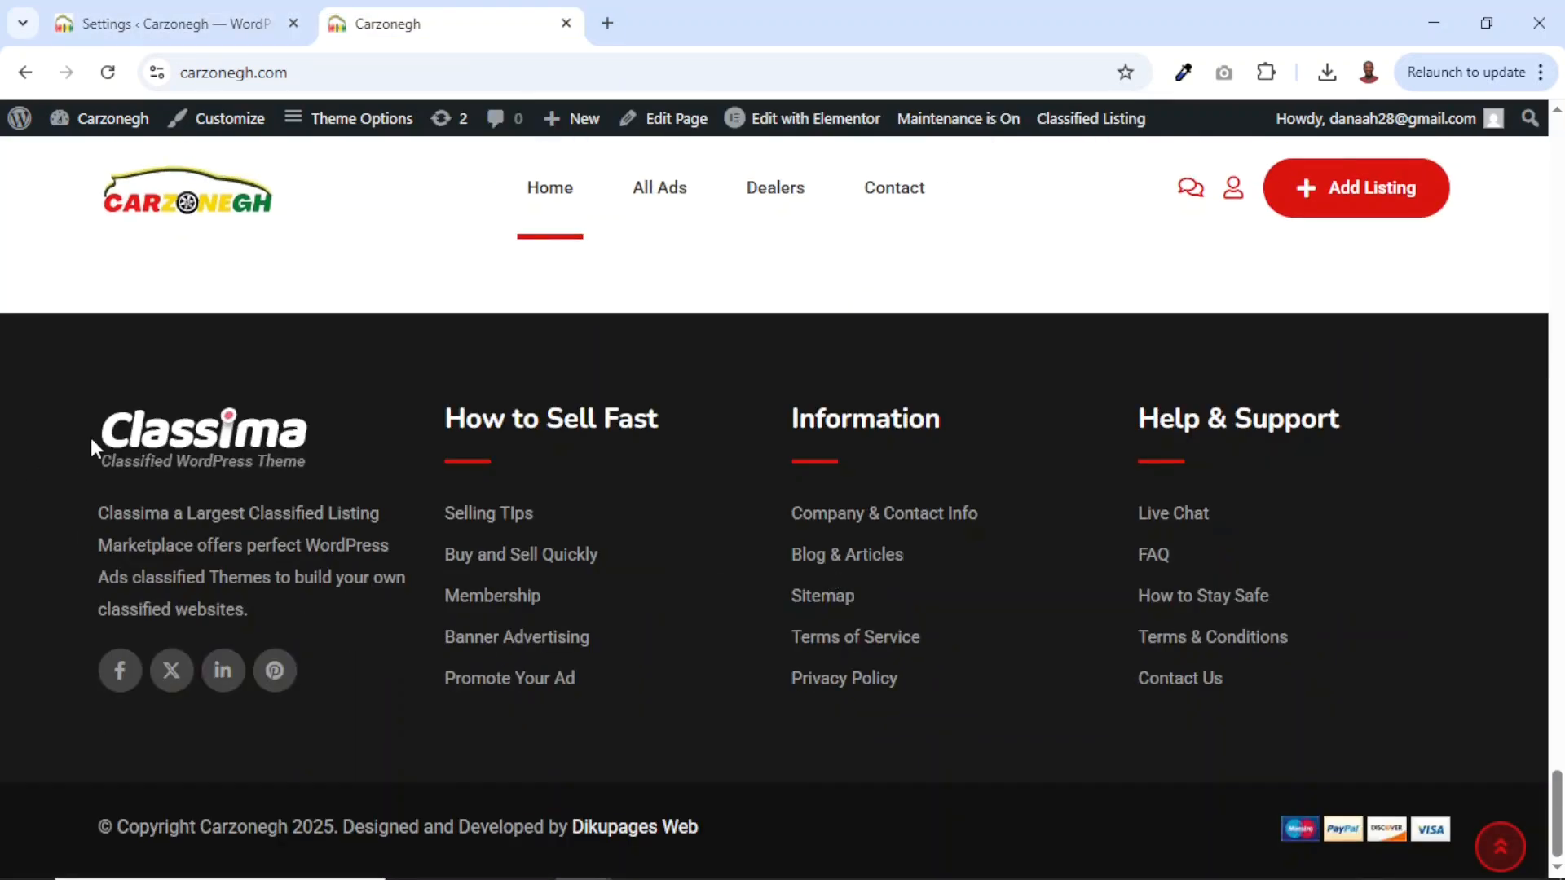
left_click_drag(90, 433, 265, 442)
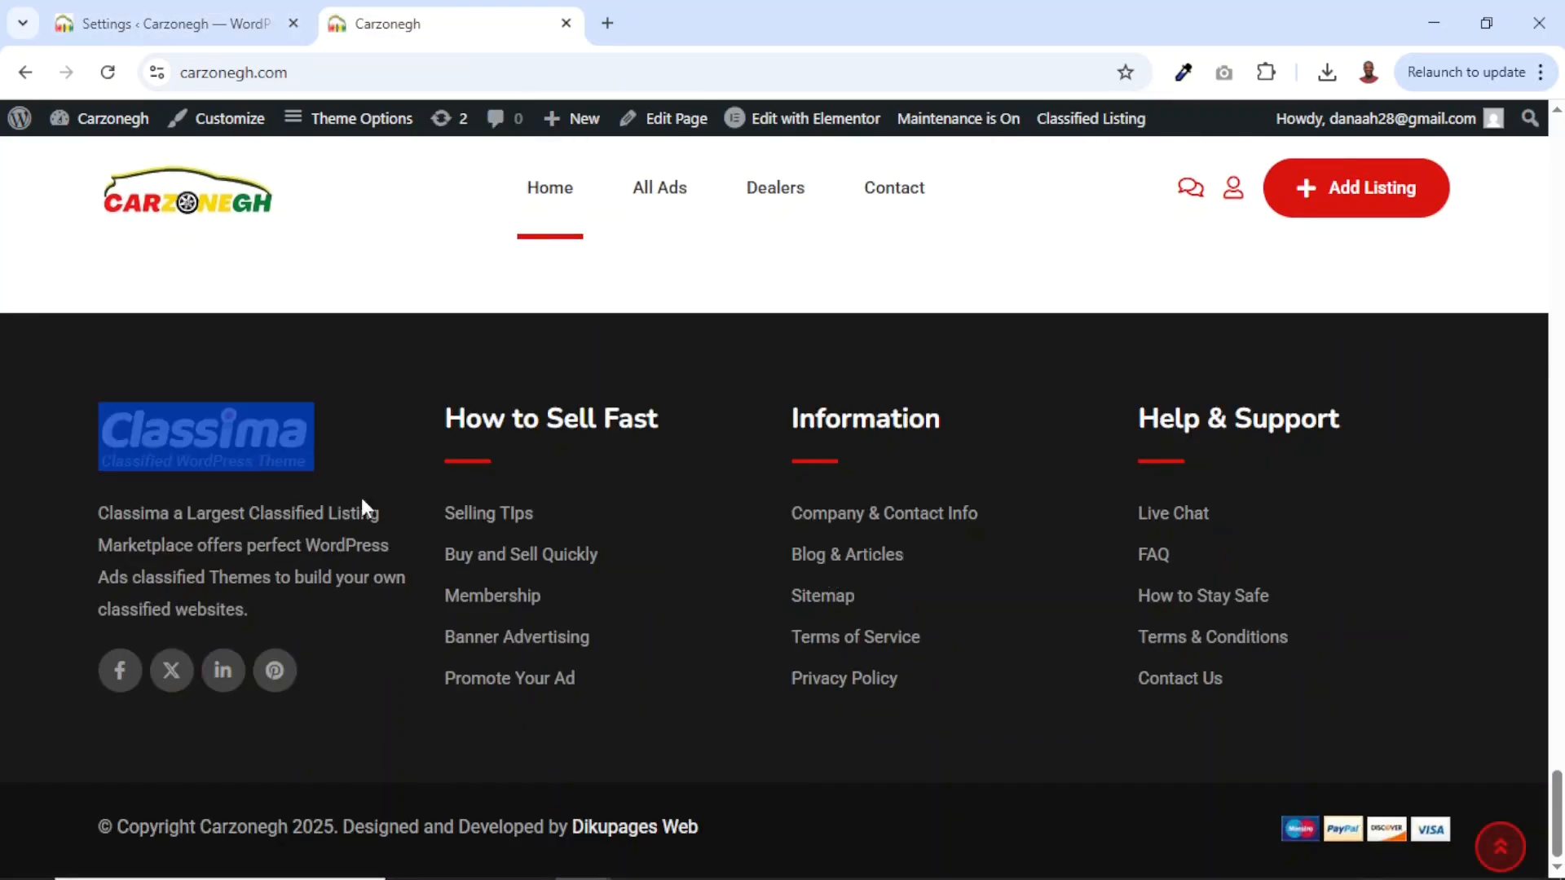
left_click(224, 24)
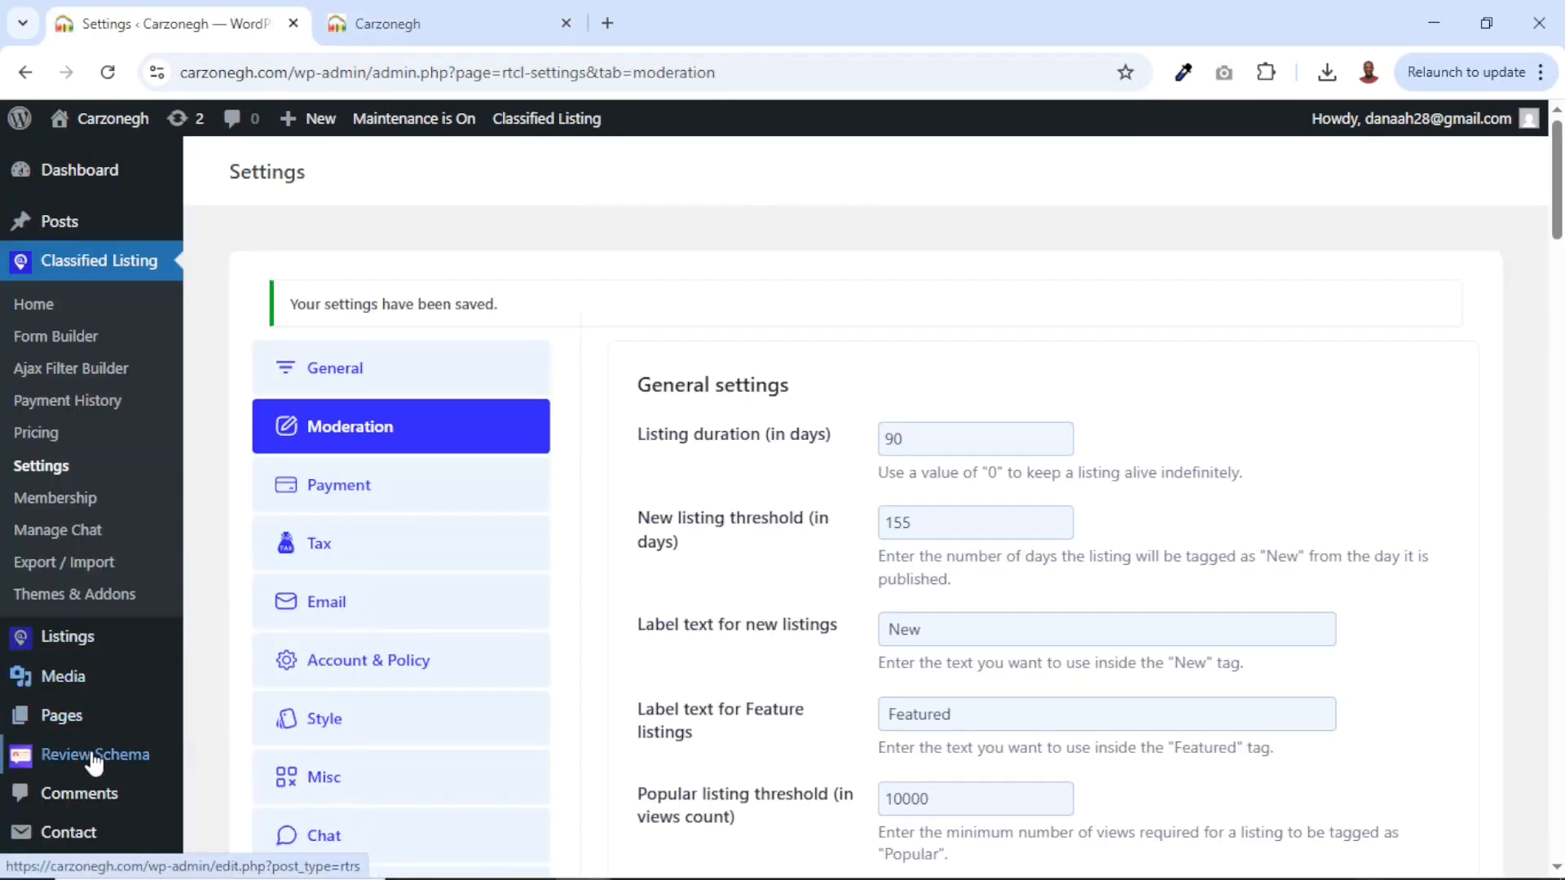
mouse_move(154, 725)
scroll(153, 730, "down", 3)
mouse_move(76, 702)
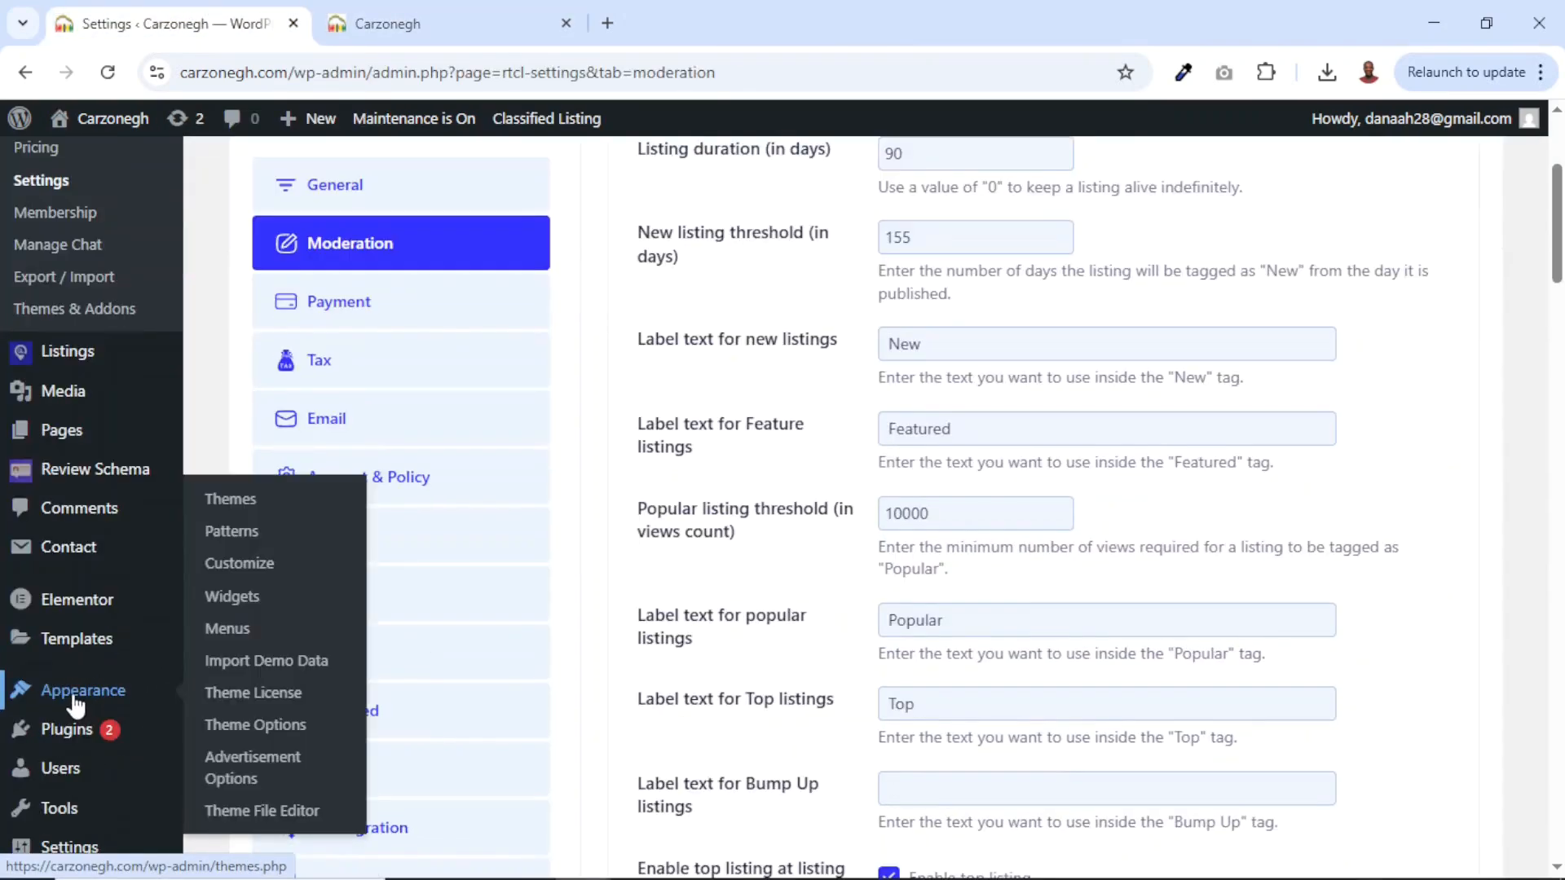
left_click(234, 598)
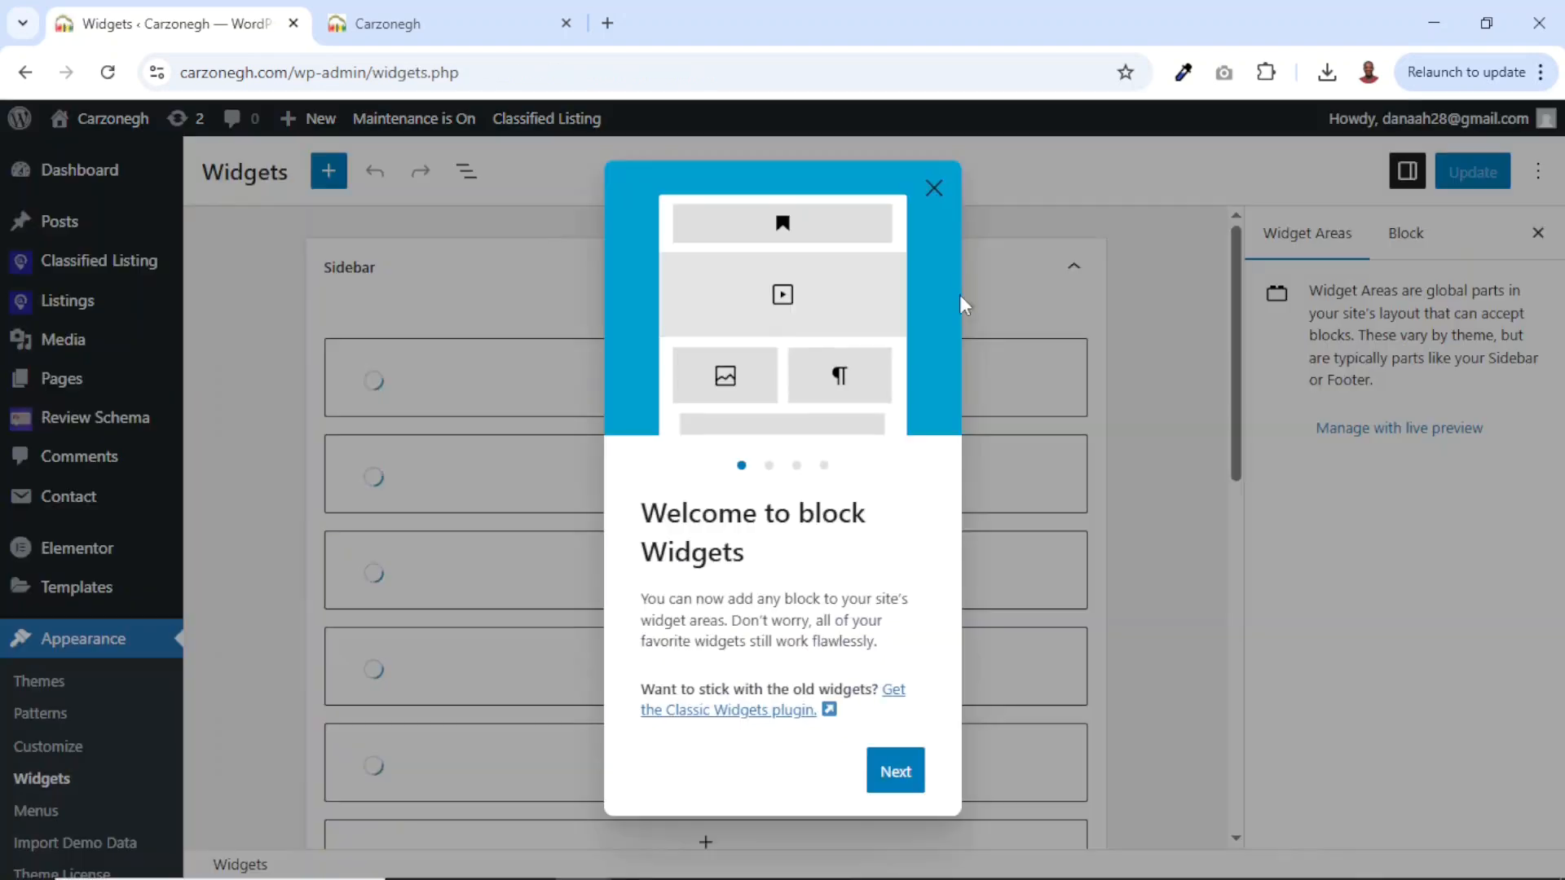
In the Footer 1 Classima: About widget, remove the Classima logo image.
left_click(934, 188)
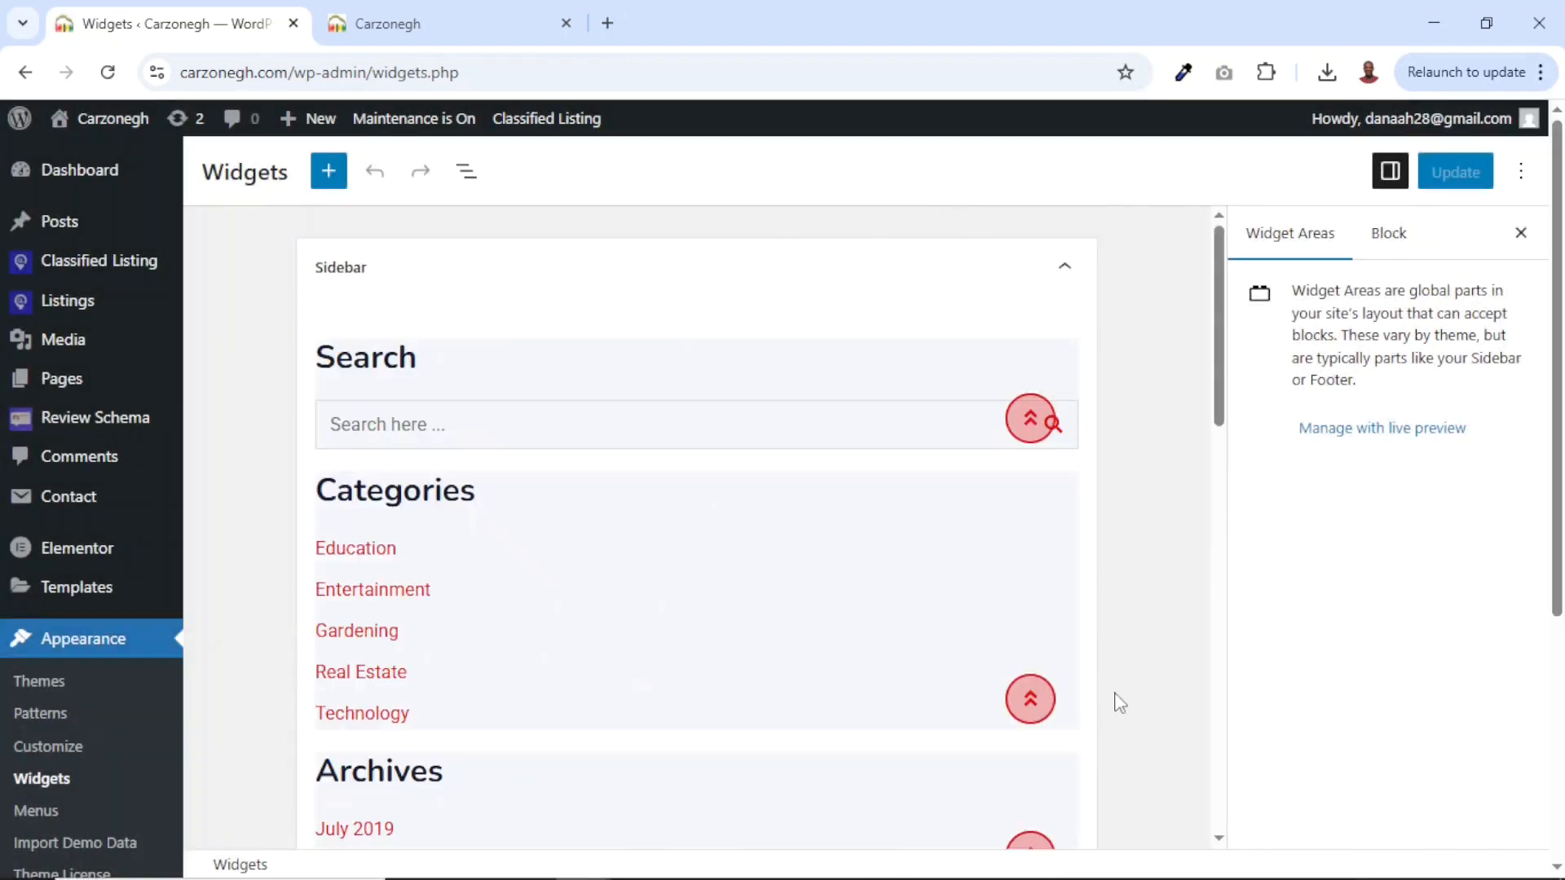
scroll(1115, 702, "down", 10)
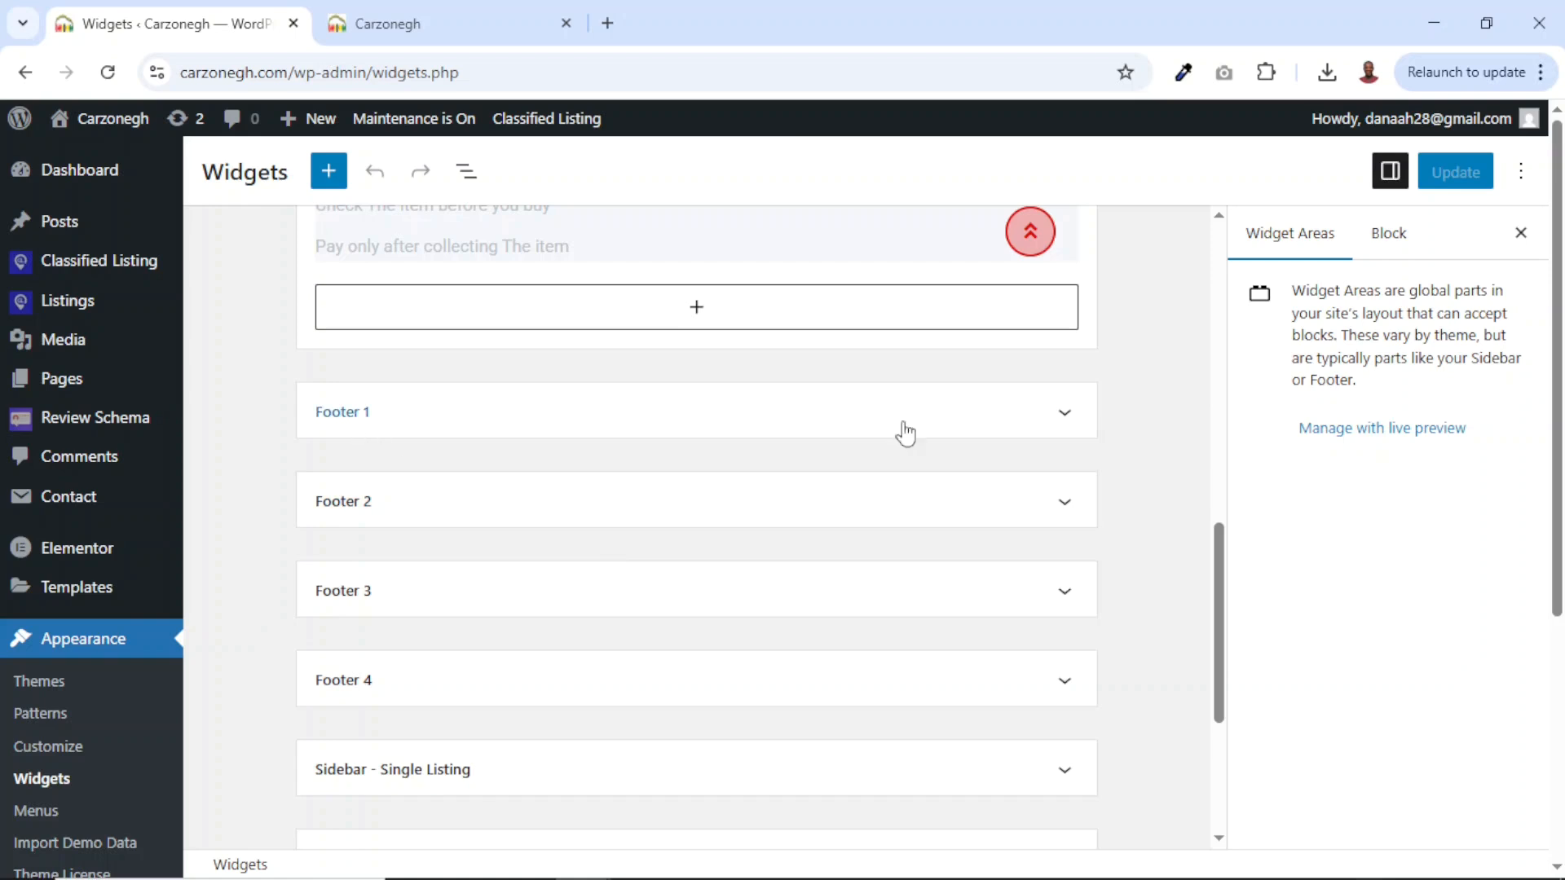
left_click(1064, 417)
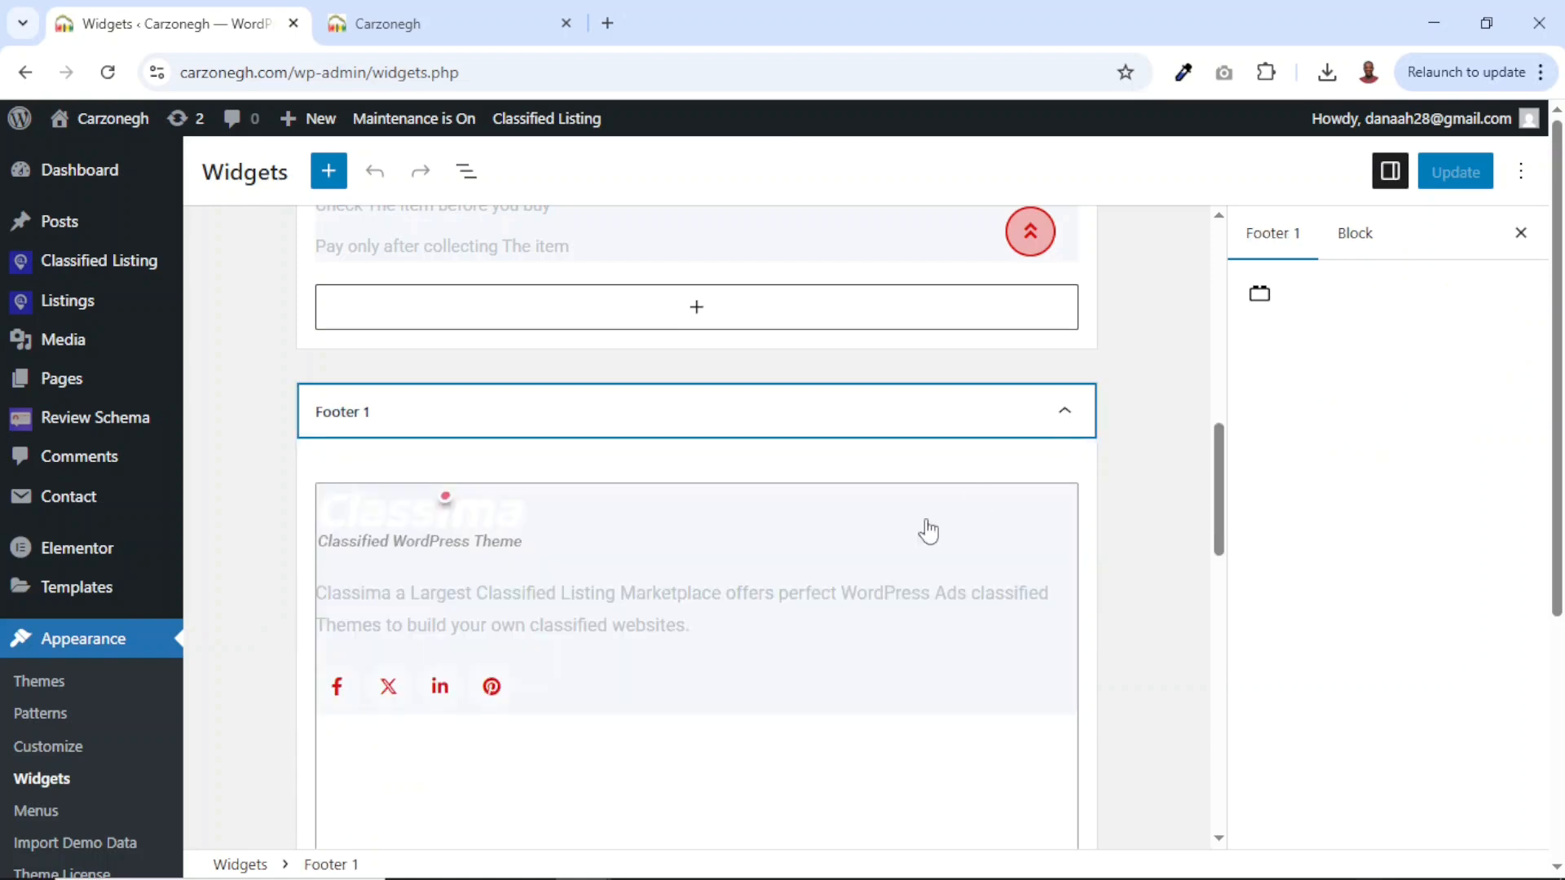
left_click(430, 532)
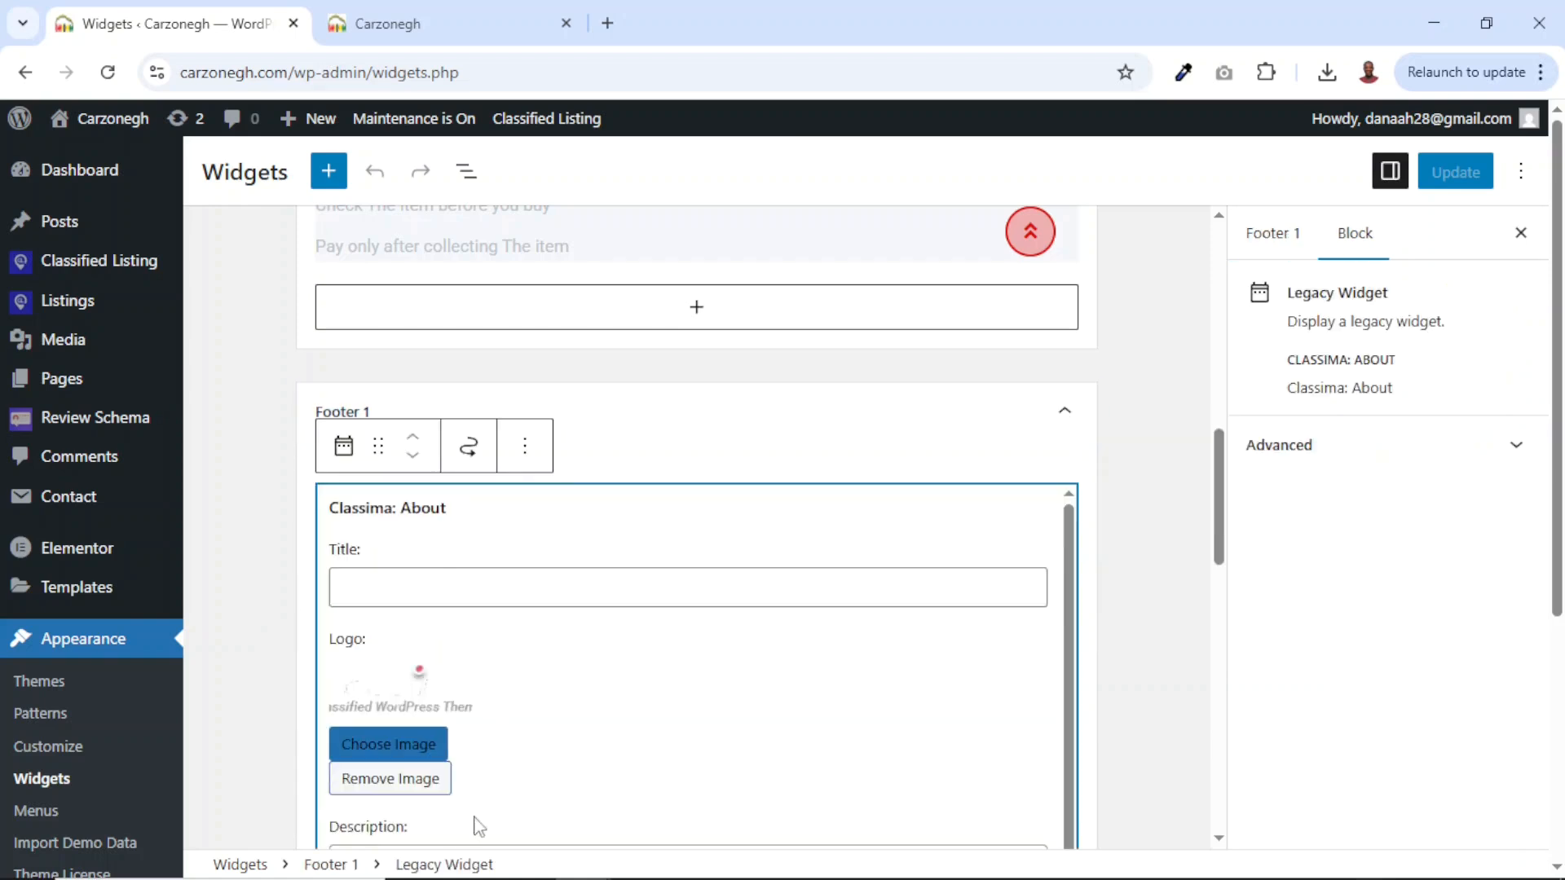
left_click(393, 780)
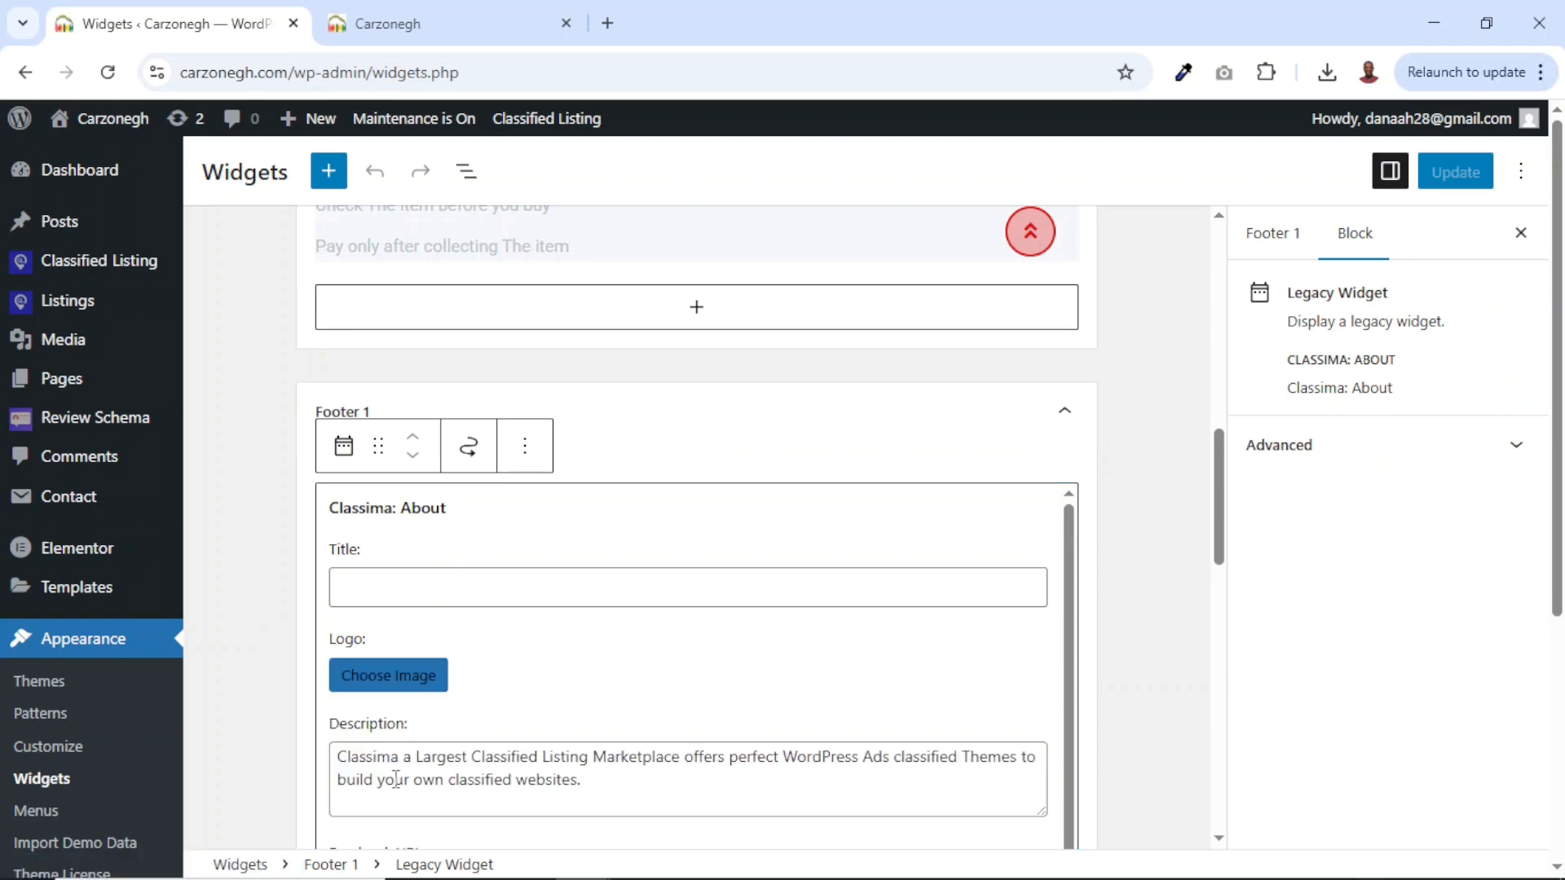
left_click(390, 676)
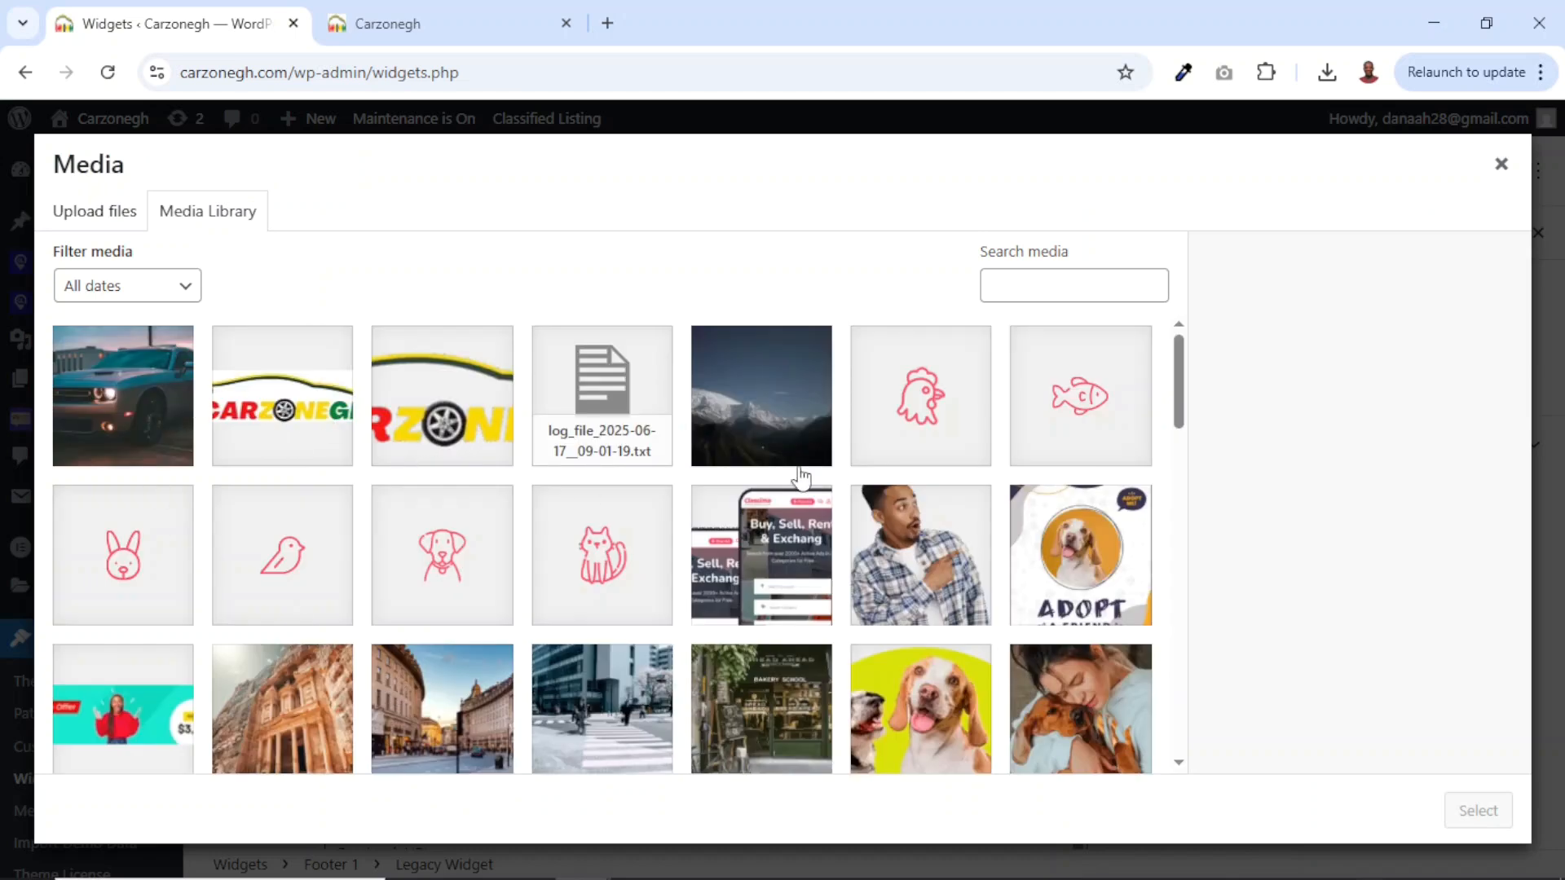
left_click(1501, 164)
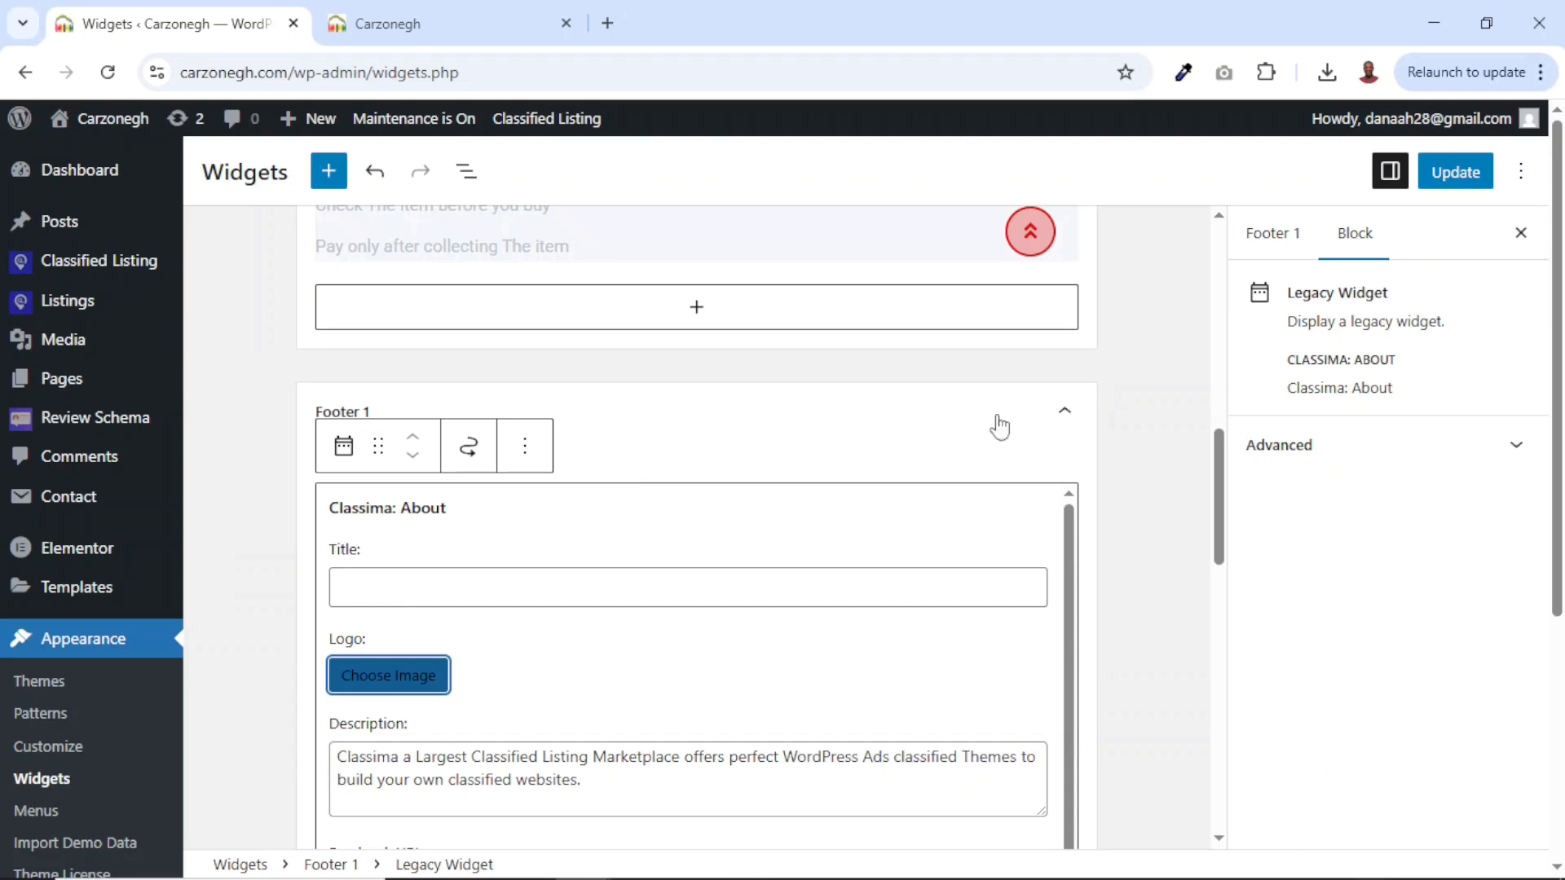
Select the About widget description and compare it with the live site's footer text.
left_click_drag(611, 788, 321, 751)
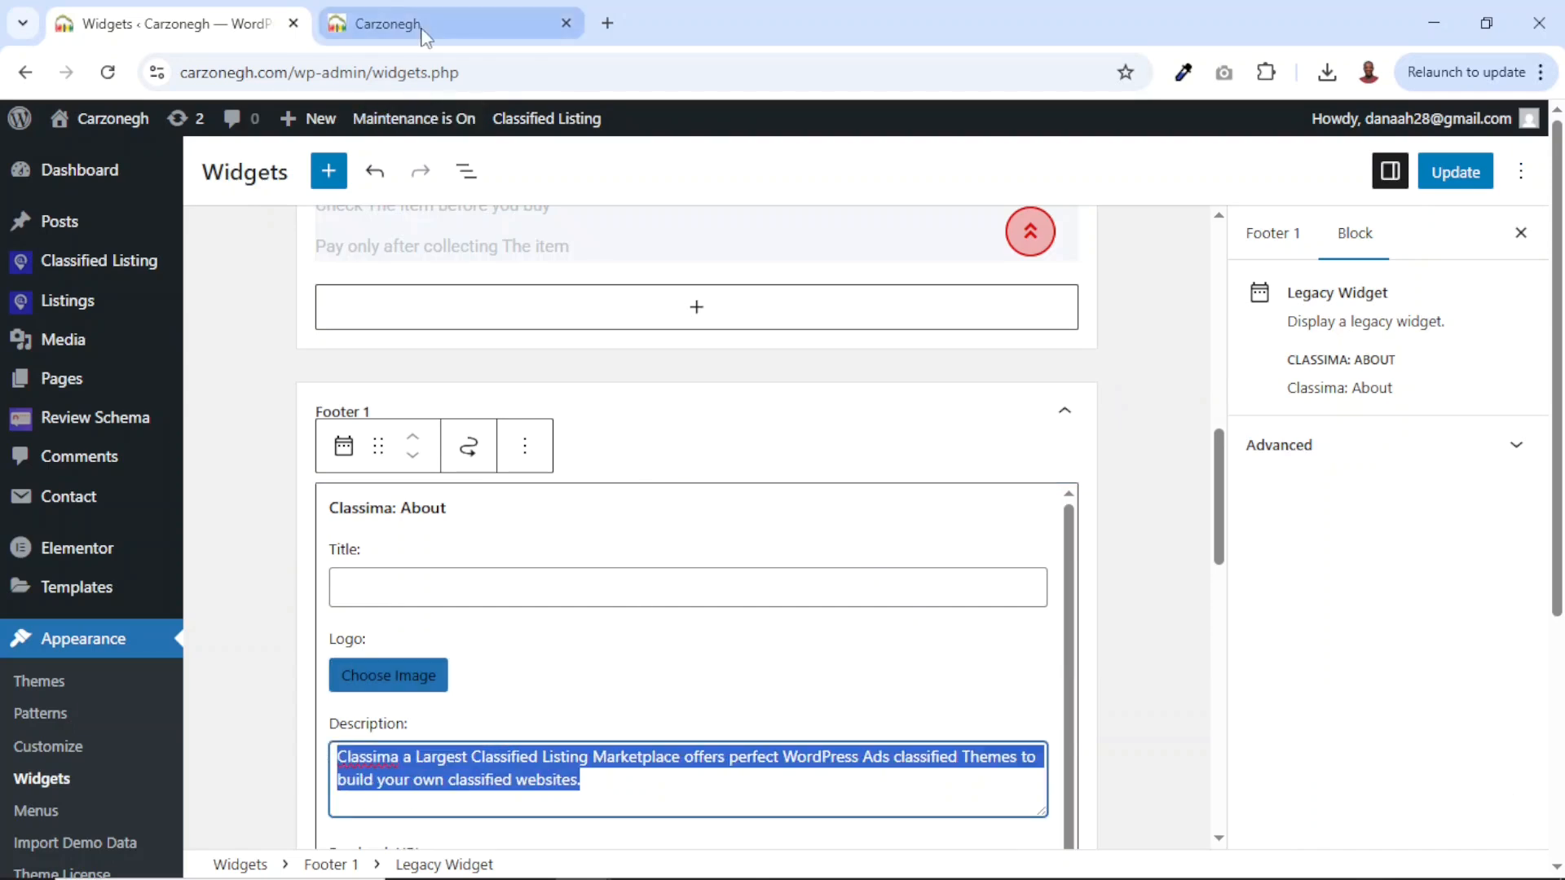
left_click(388, 24)
left_click_drag(100, 514, 308, 565)
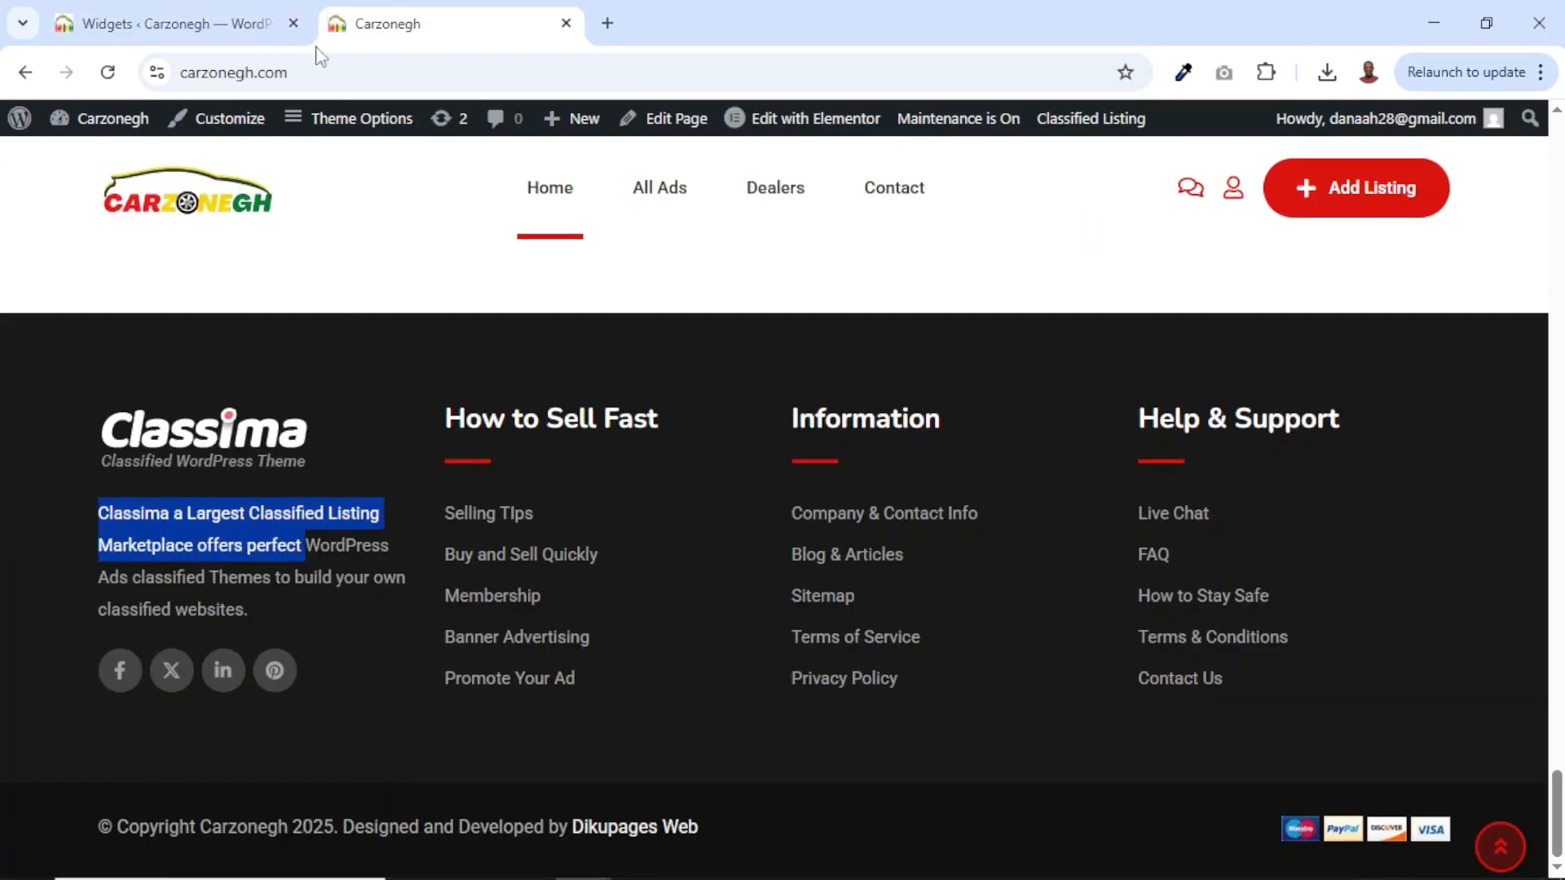
left_click(195, 24)
left_click(429, 24)
left_click(317, 695)
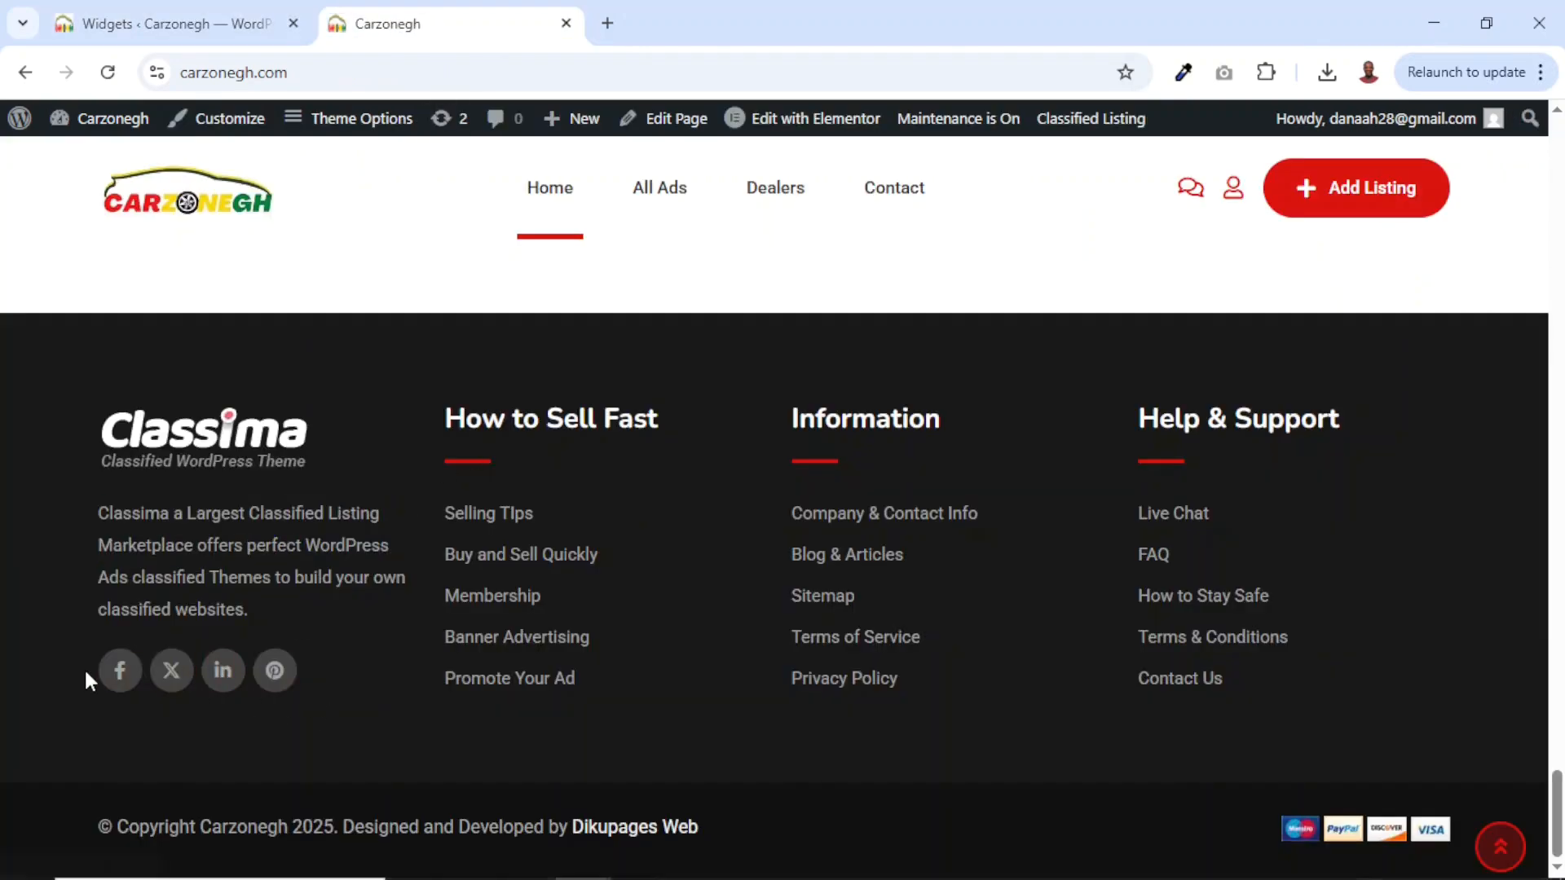
left_click(196, 23)
scroll(755, 568, "down", 5)
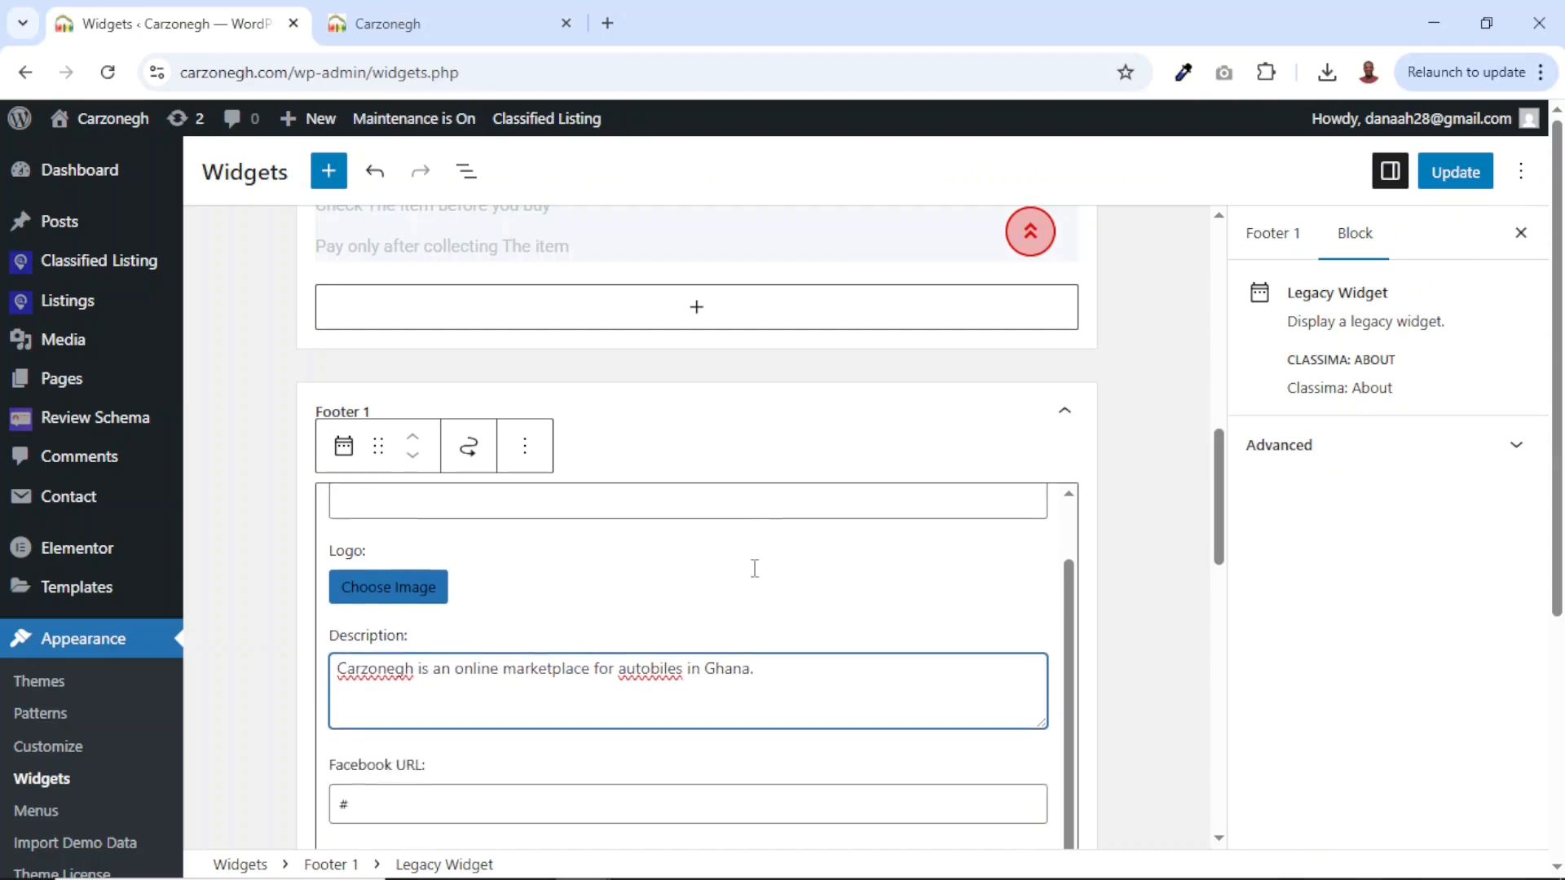
scroll(441, 542, "up", 2)
Clear the Pinterest URL, update the widget, and reload the live site to check the footer.
left_click(385, 630)
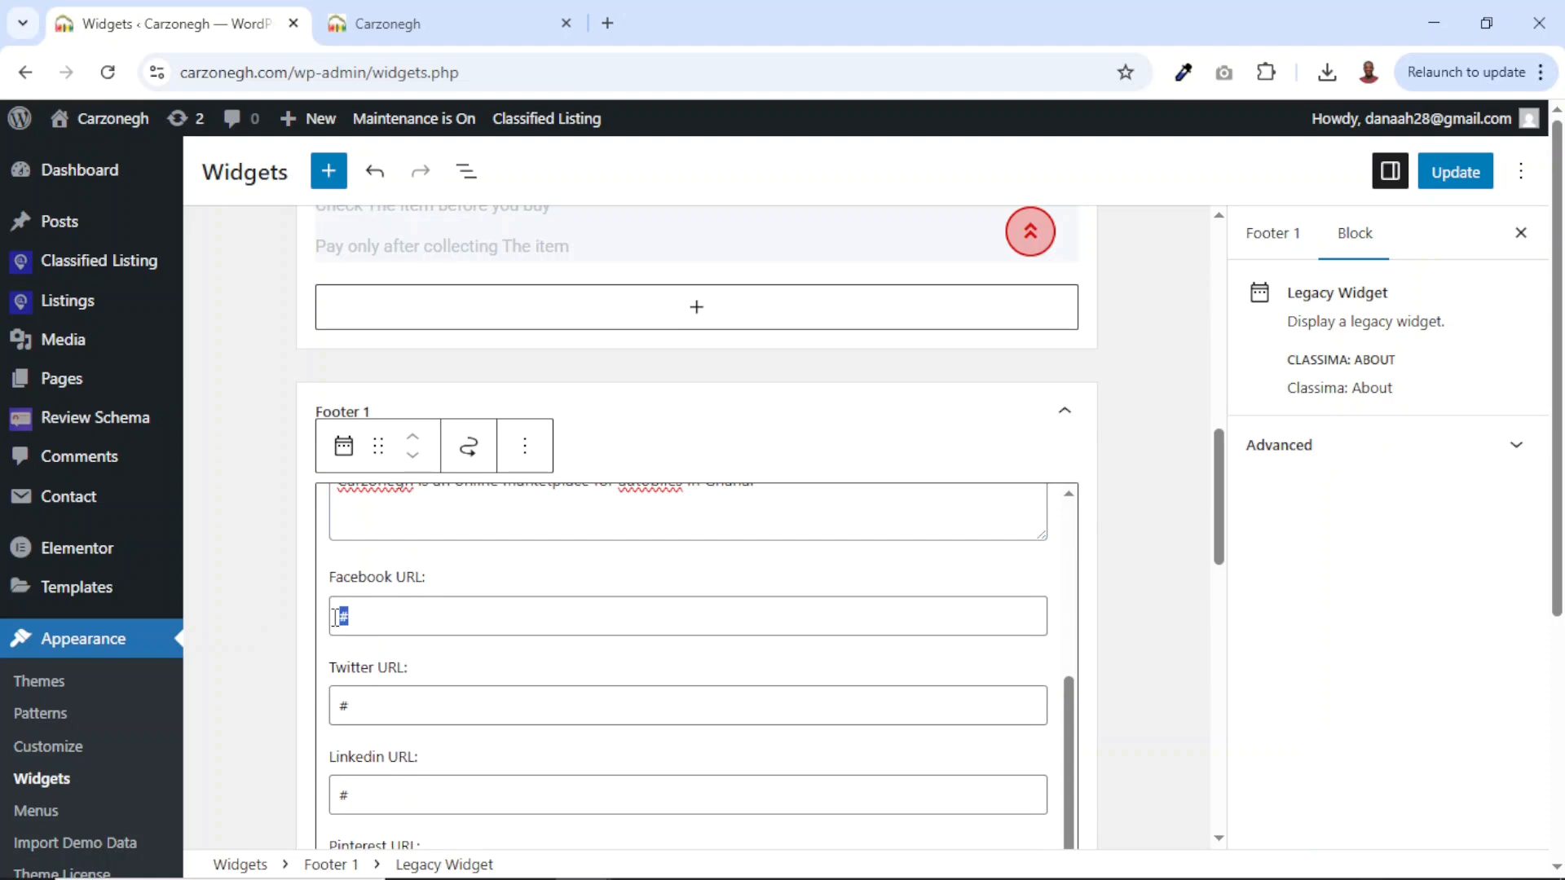
scroll(408, 692, "down", 3)
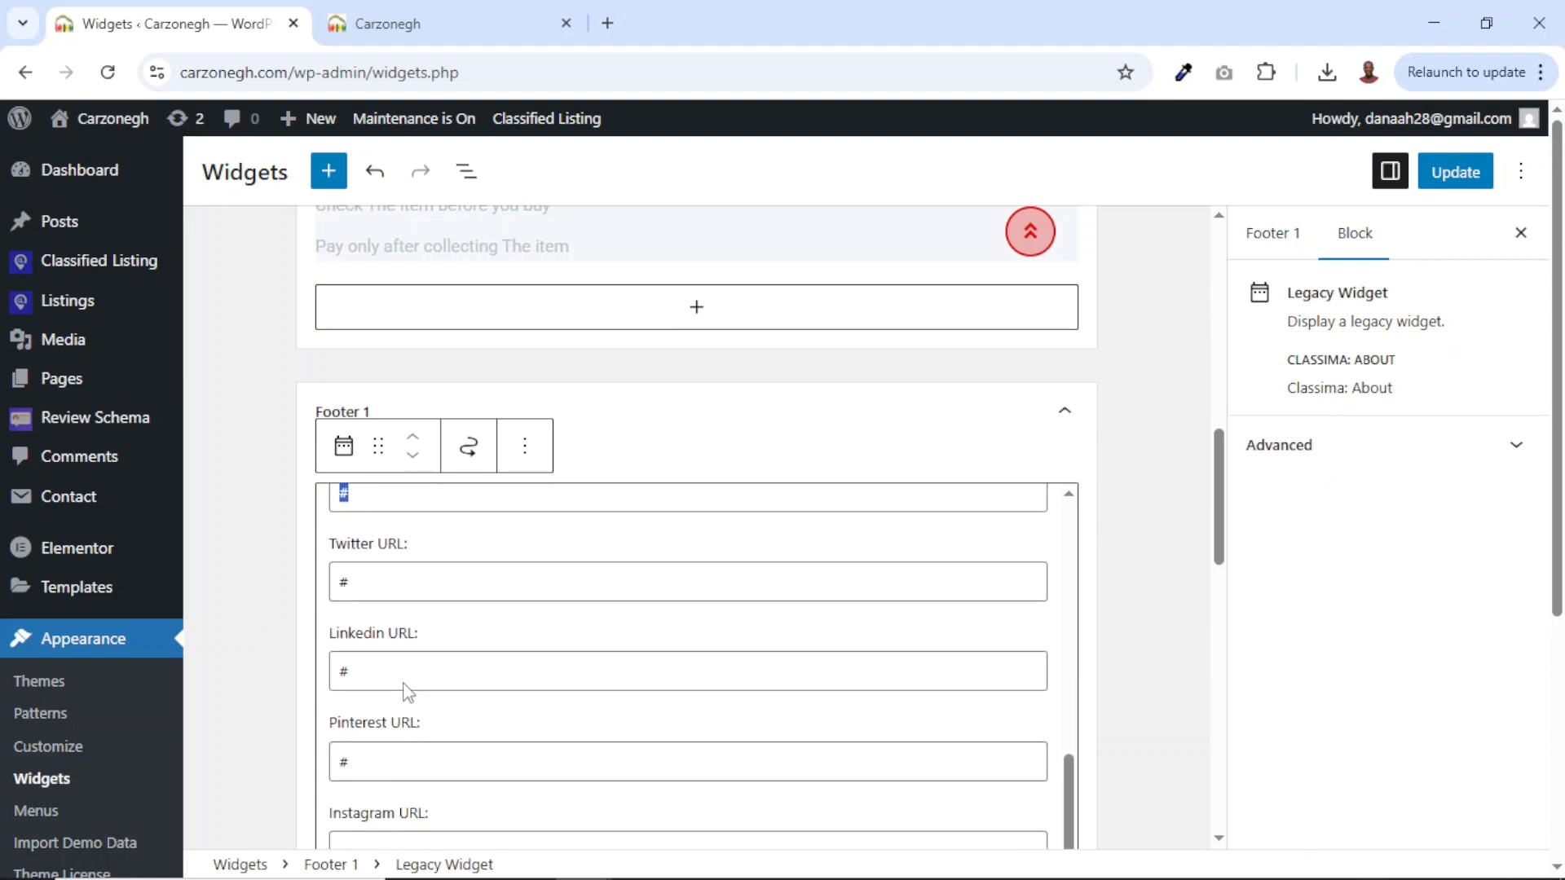
scroll(870, 681, "down", 4)
scroll(649, 646, "up", 3)
scroll(649, 646, "down", 1)
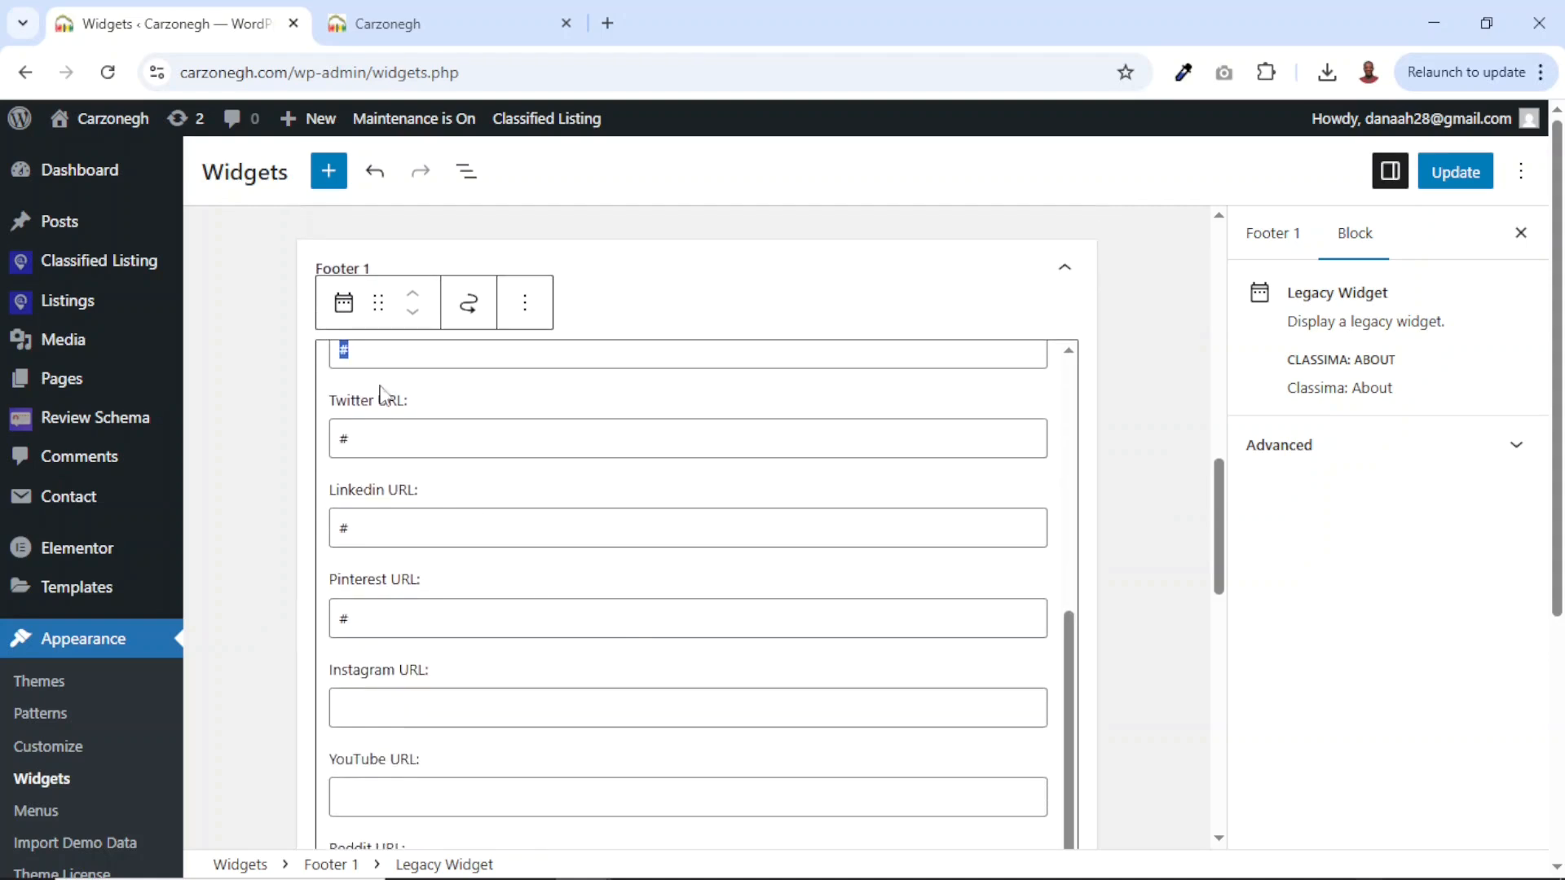
scroll(412, 644, "down", 3)
scroll(419, 664, "up", 4)
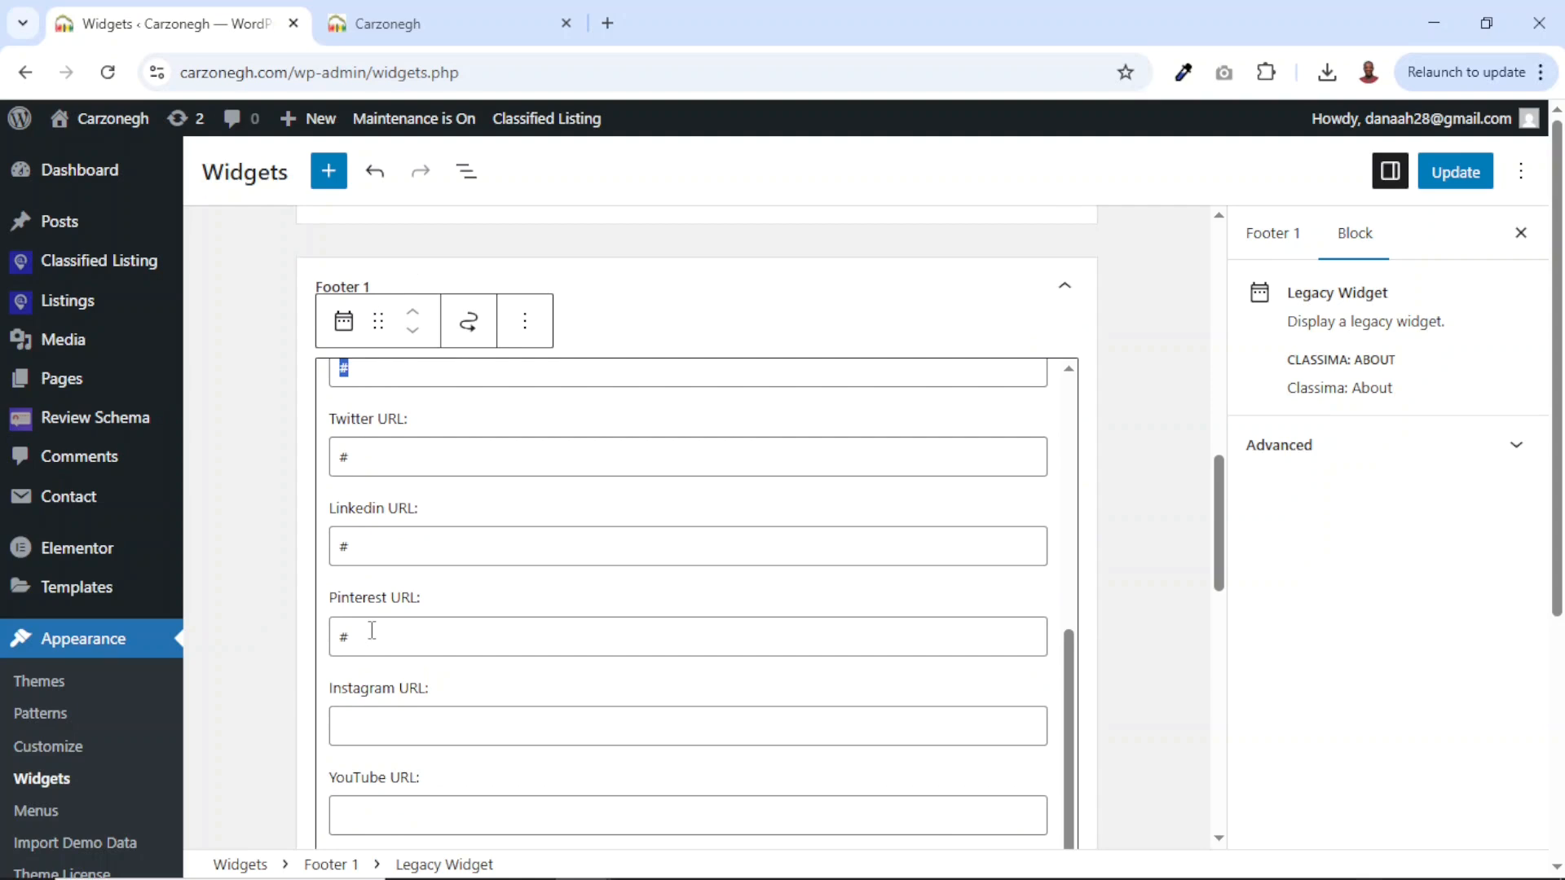
key("BackSpace")
scroll(481, 558, "up", 2)
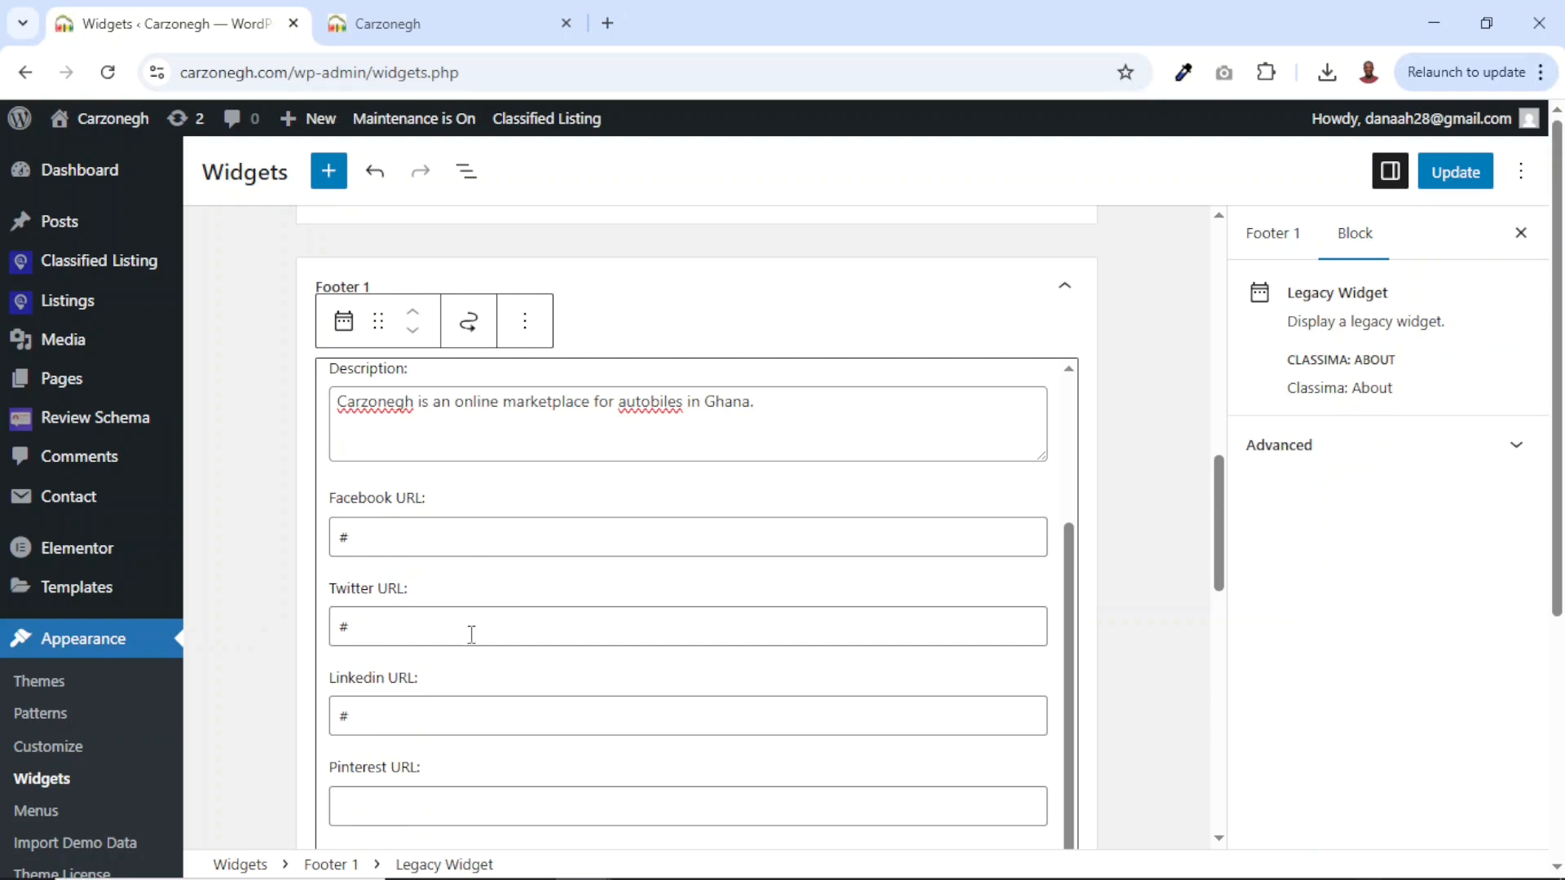
left_click(1456, 175)
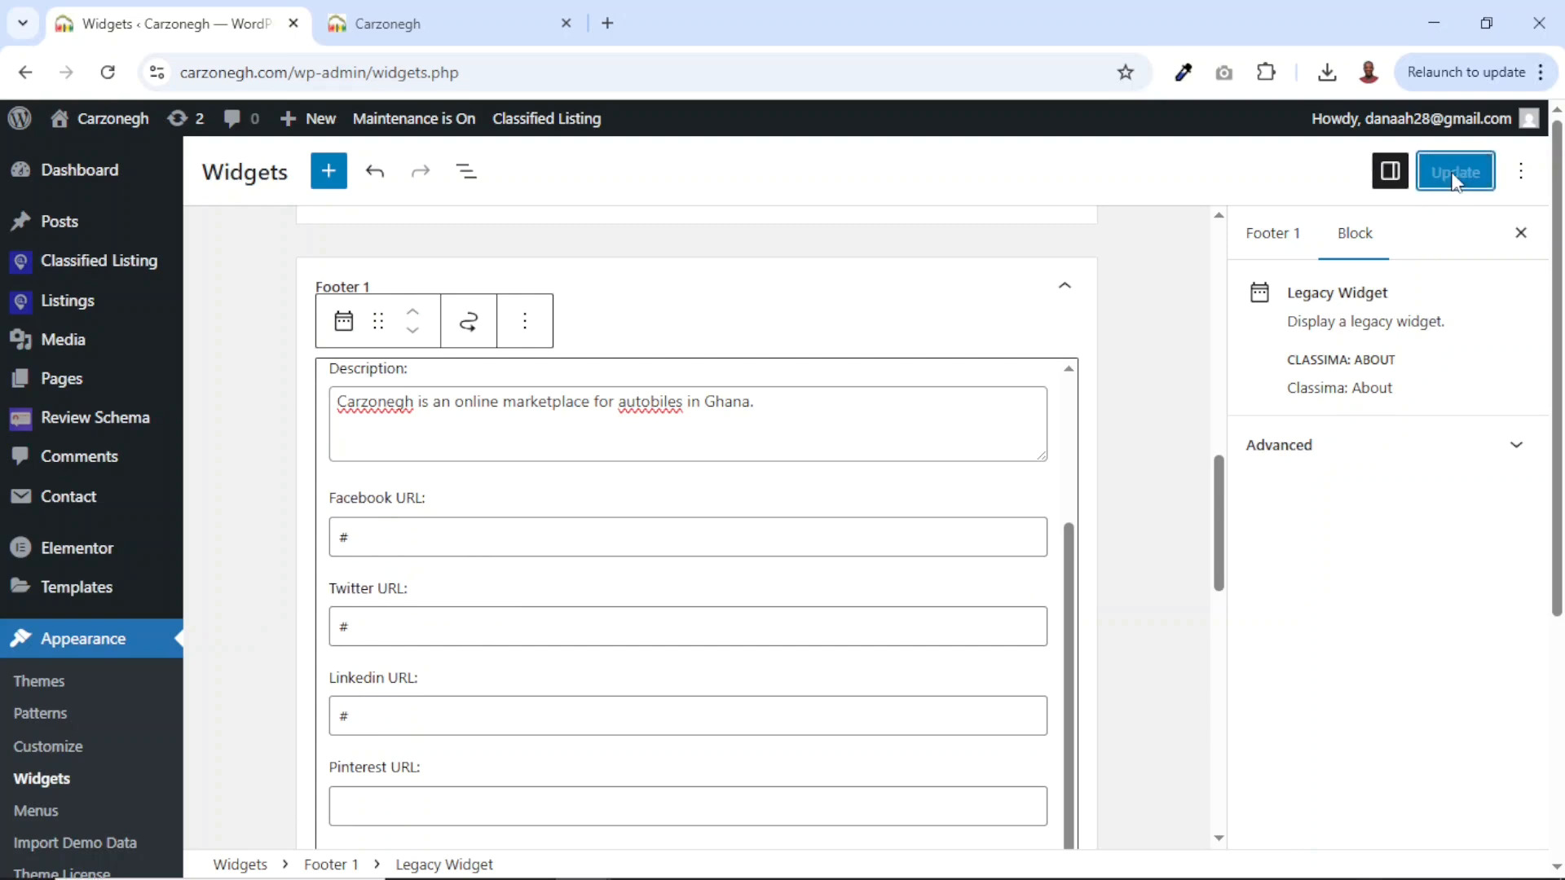
left_click(436, 23)
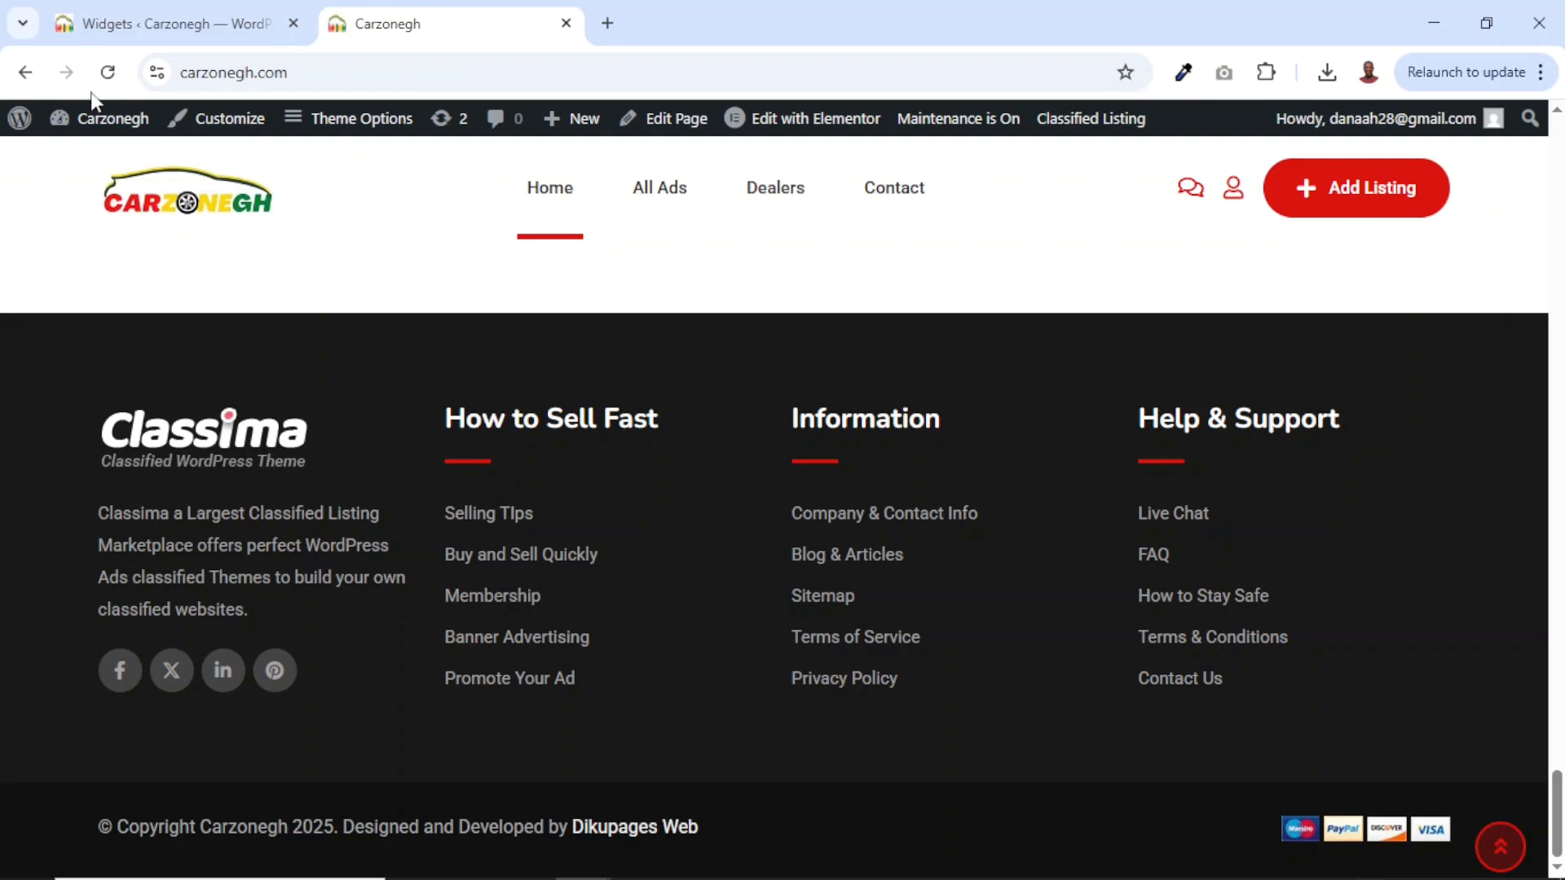
left_click(107, 72)
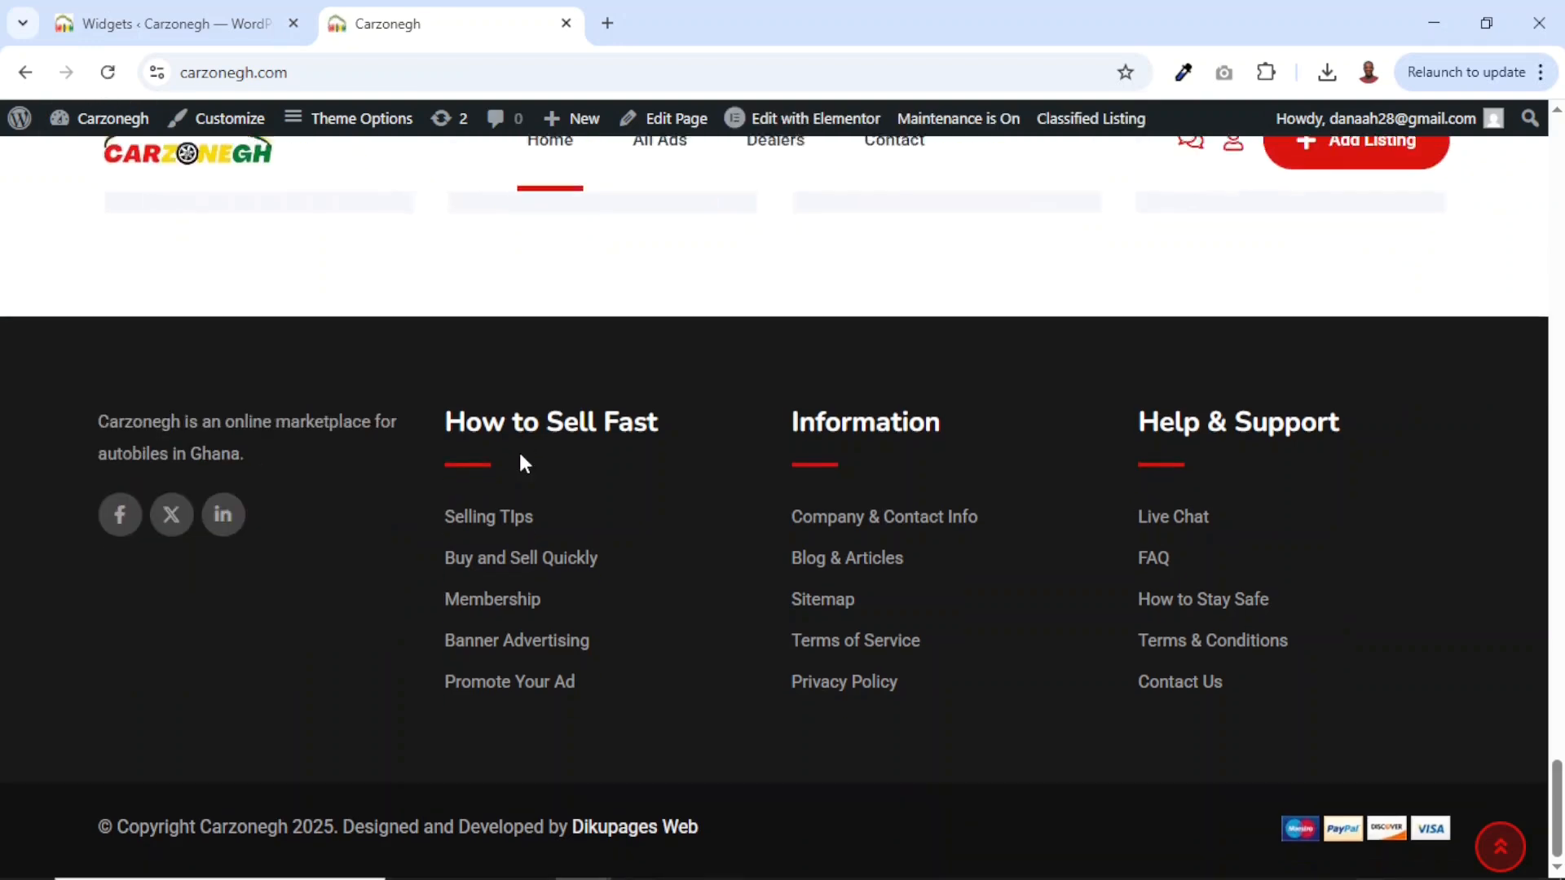
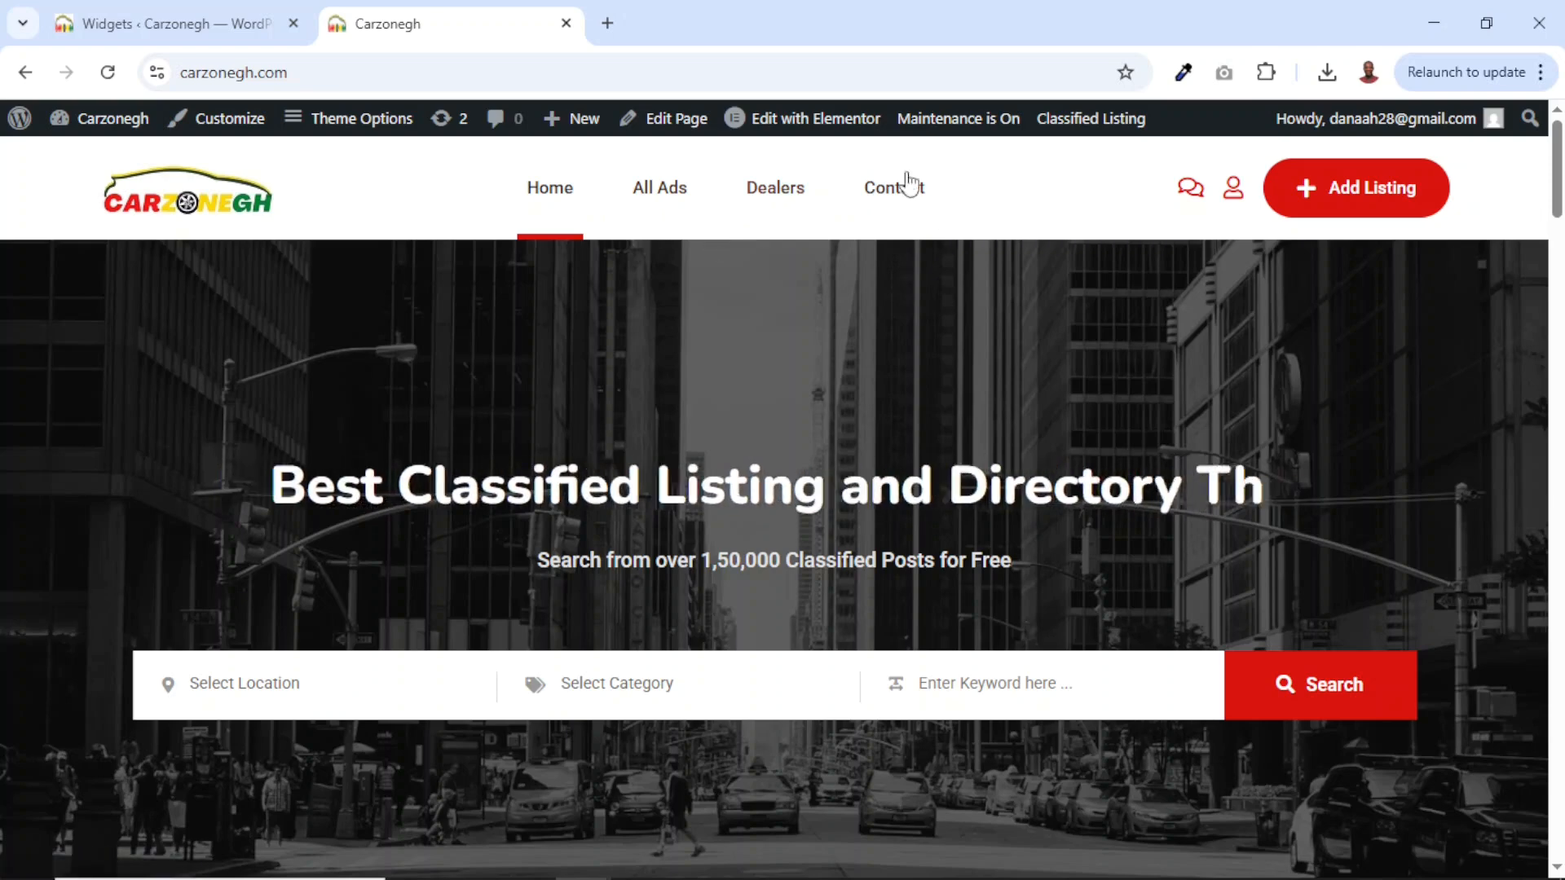
Open the homepage in the Elementor editor and select the hero section.
mouse_move(821, 131)
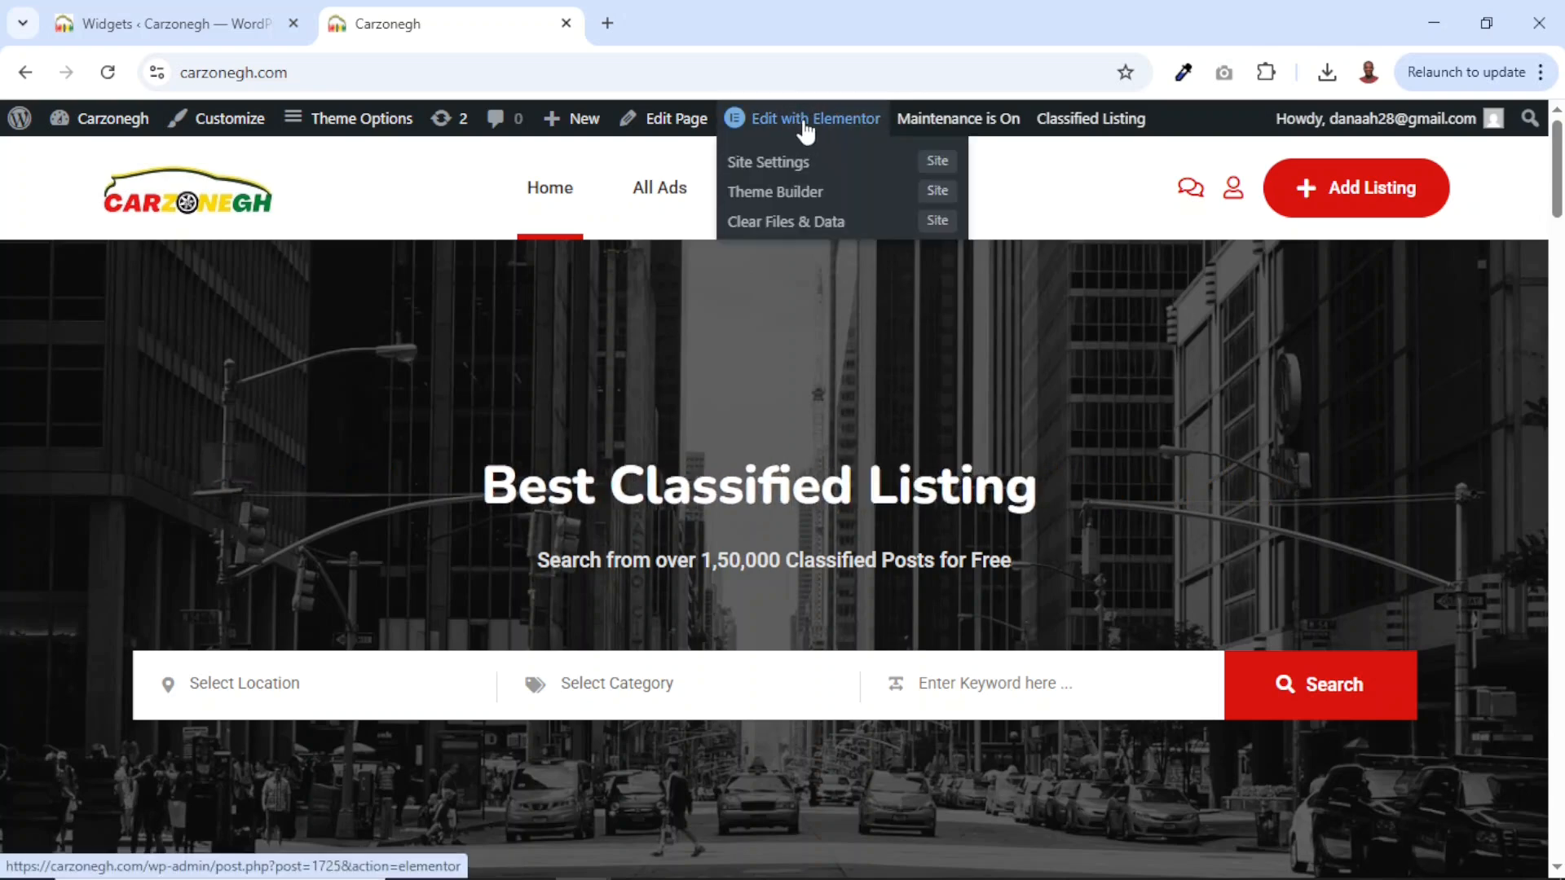
left_click(803, 120)
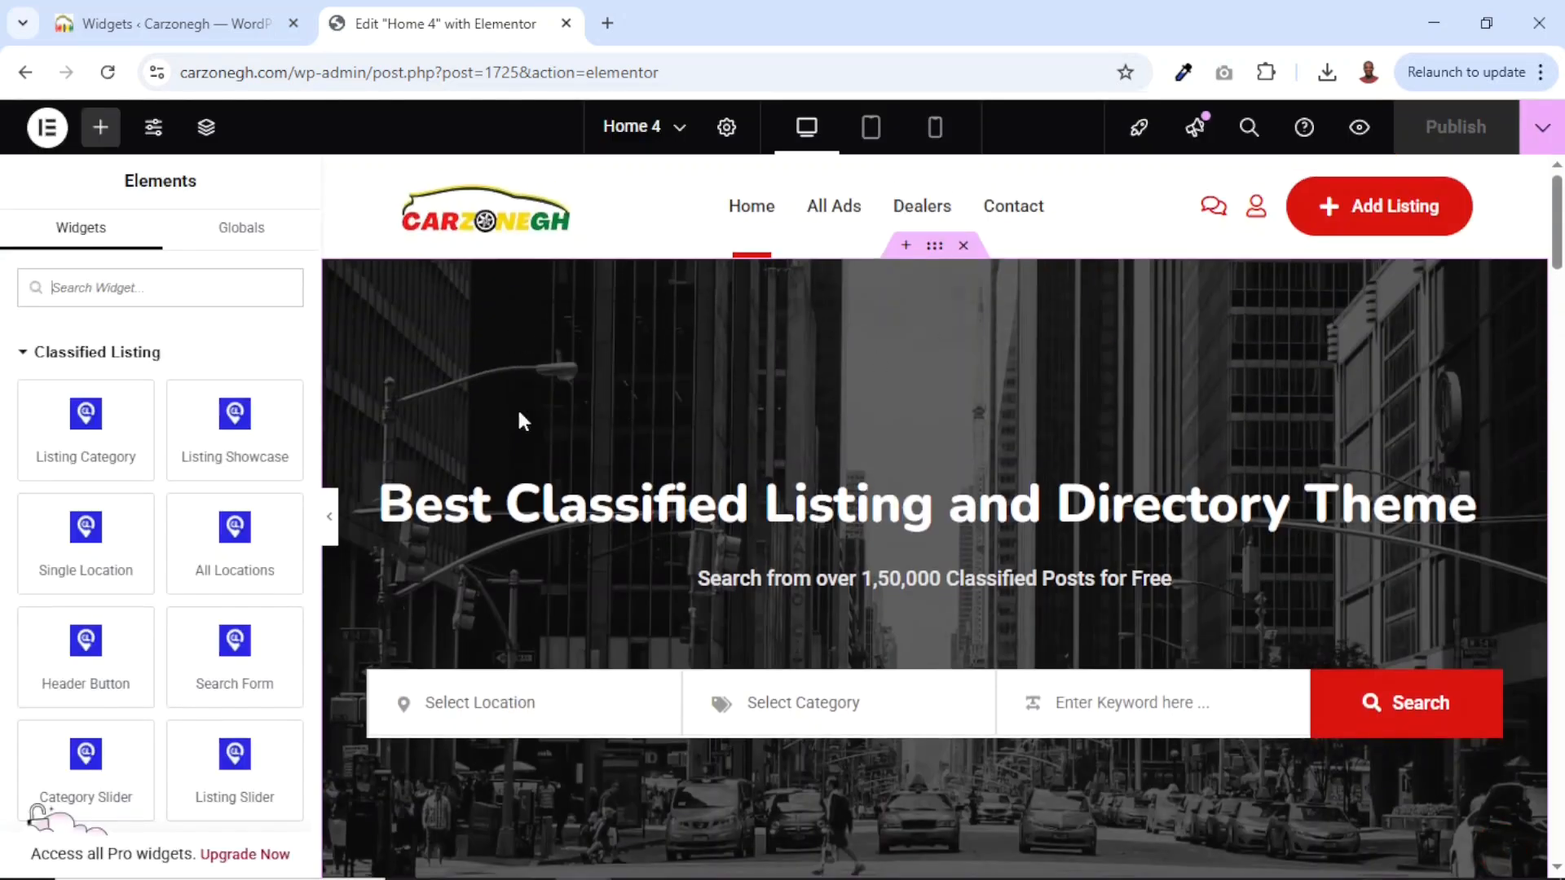
left_click(936, 253)
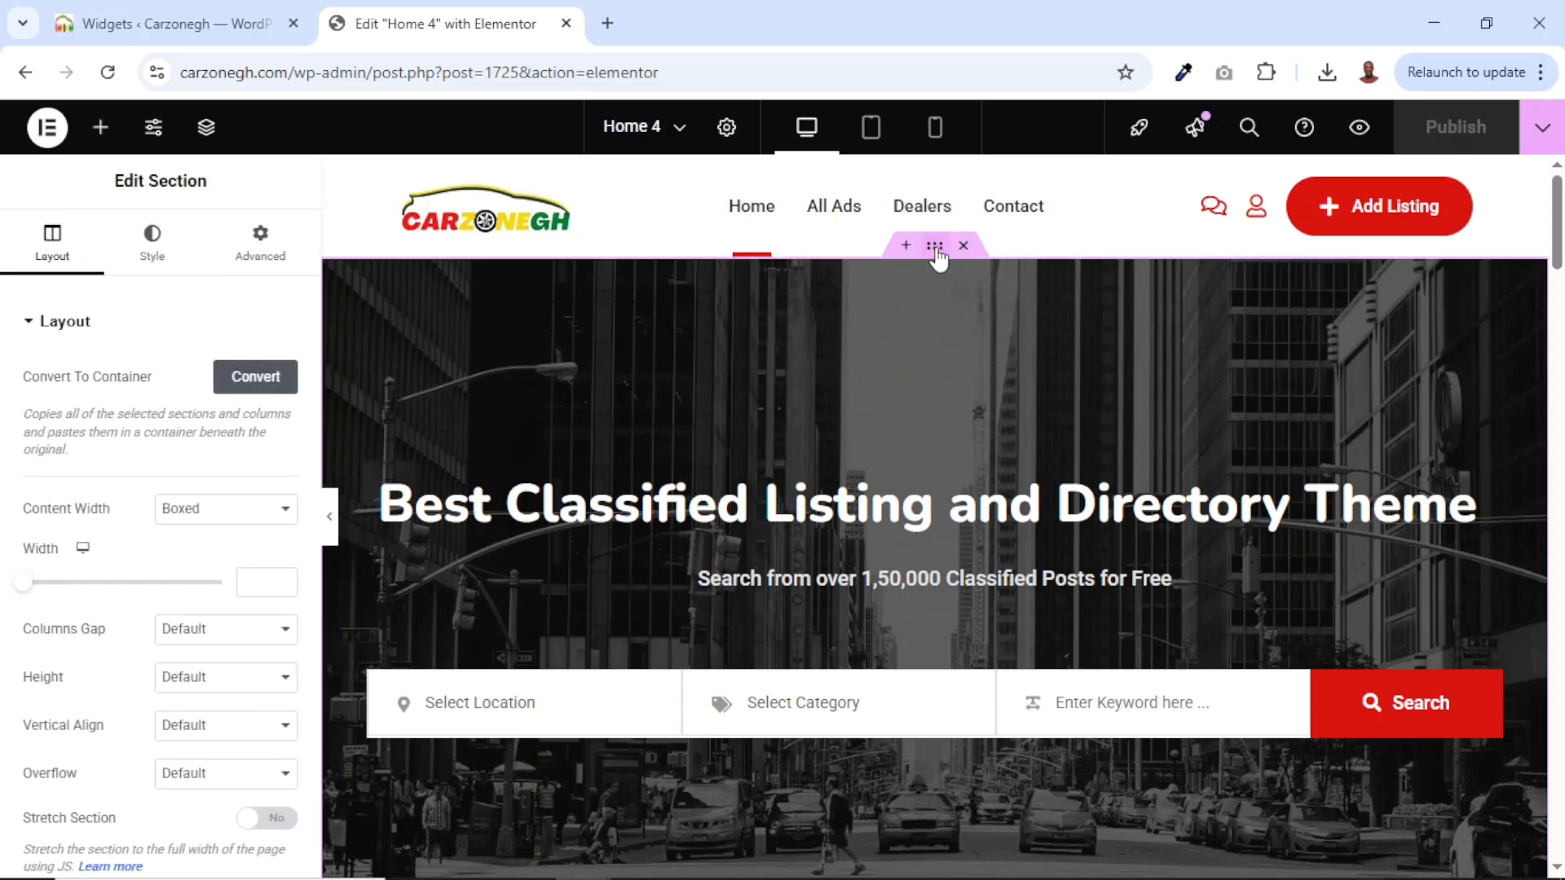
Replace the hero section's background image with the blue car photo 12.webp.
left_click(155, 244)
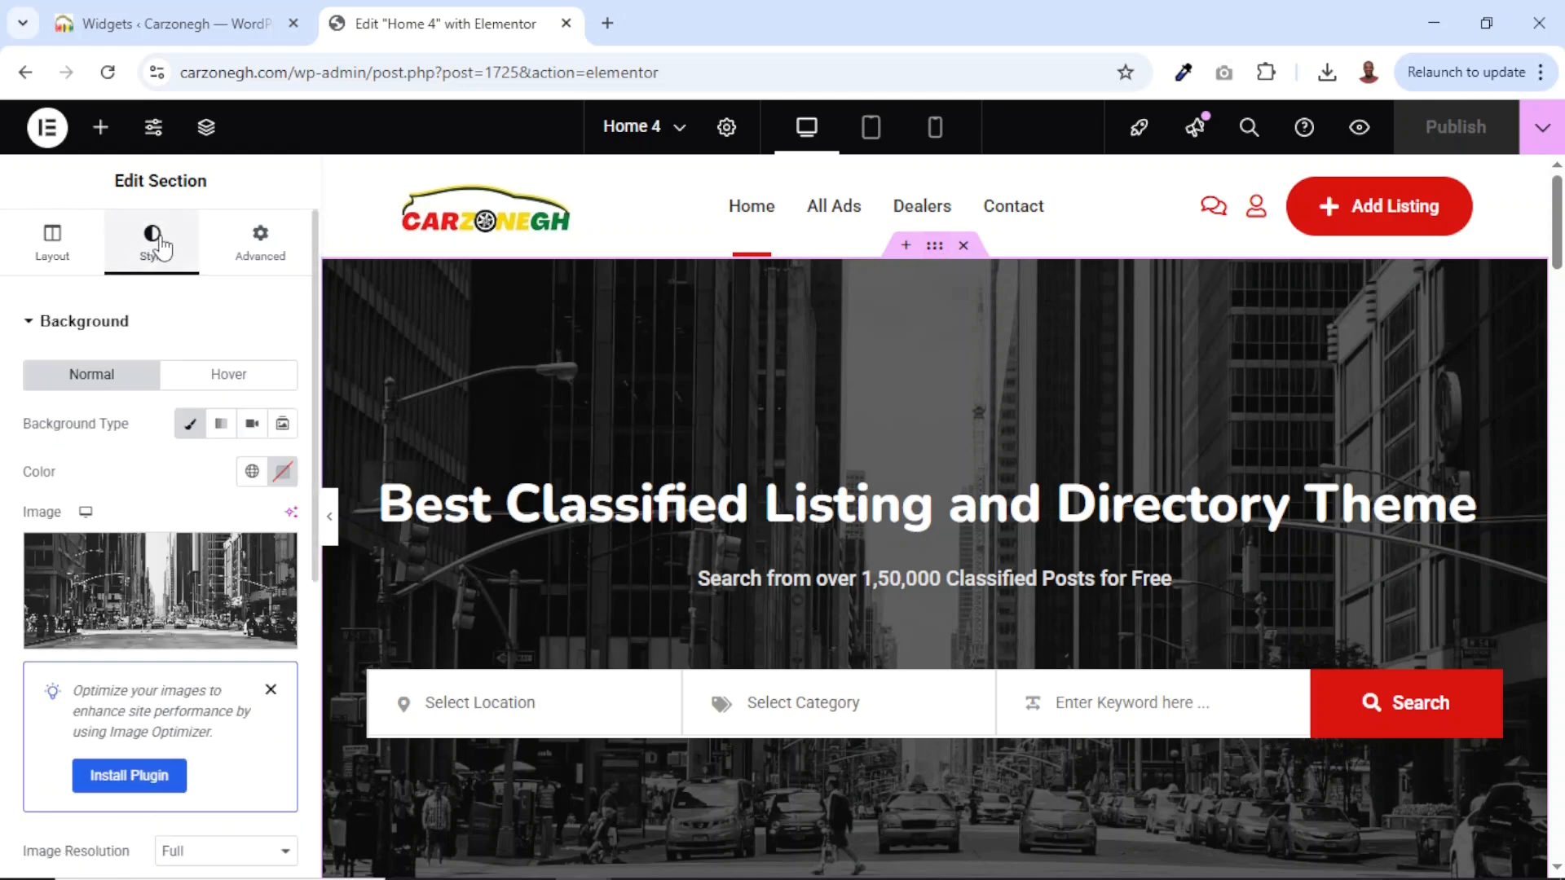
left_click(143, 598)
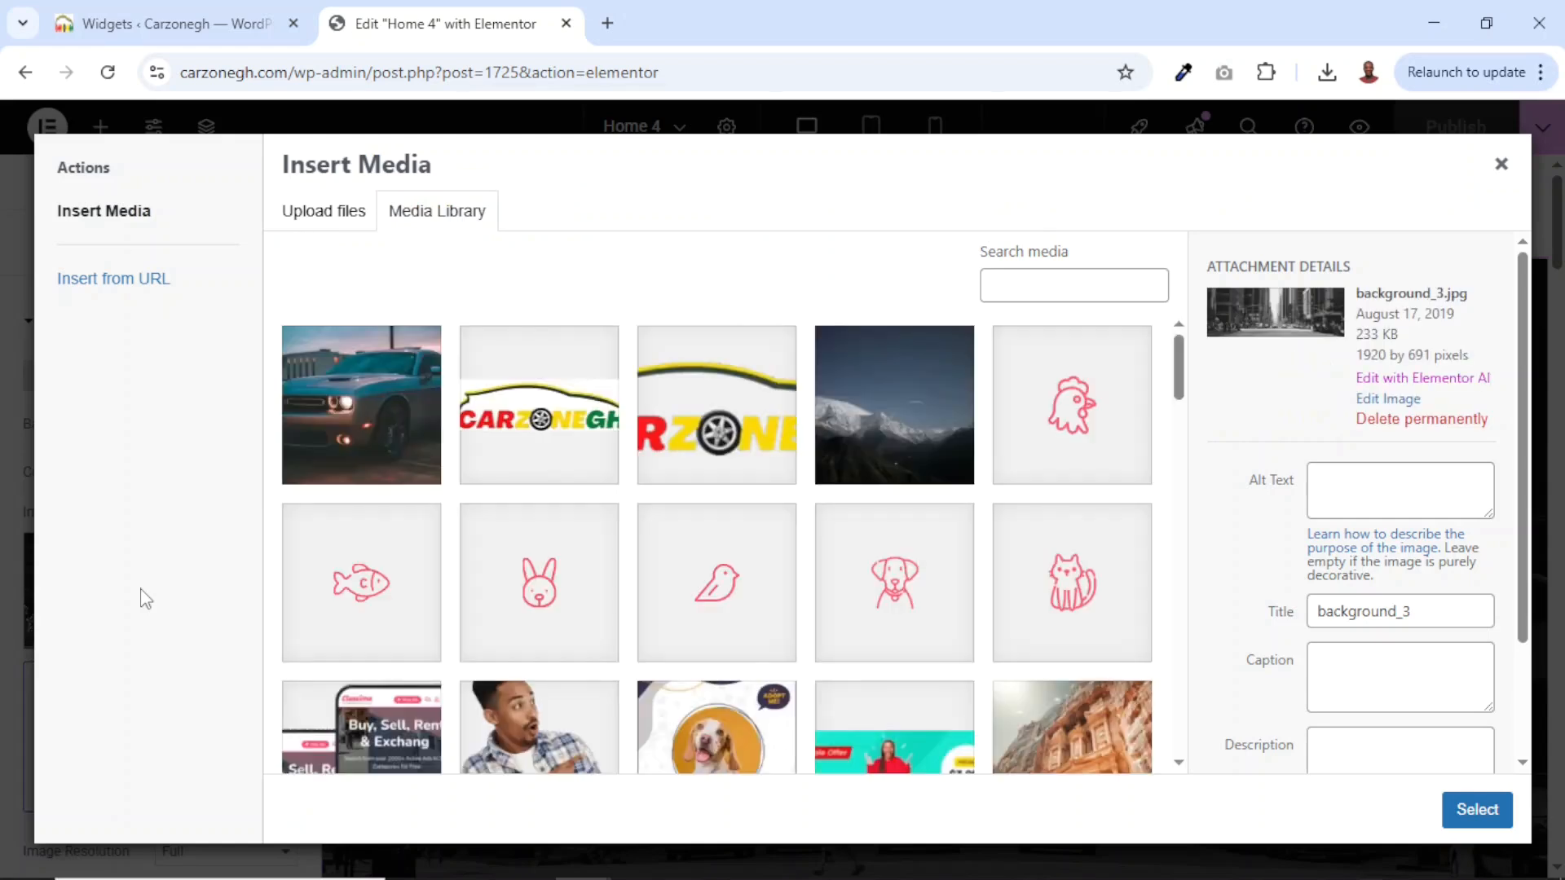
left_click(358, 396)
left_click(1473, 819)
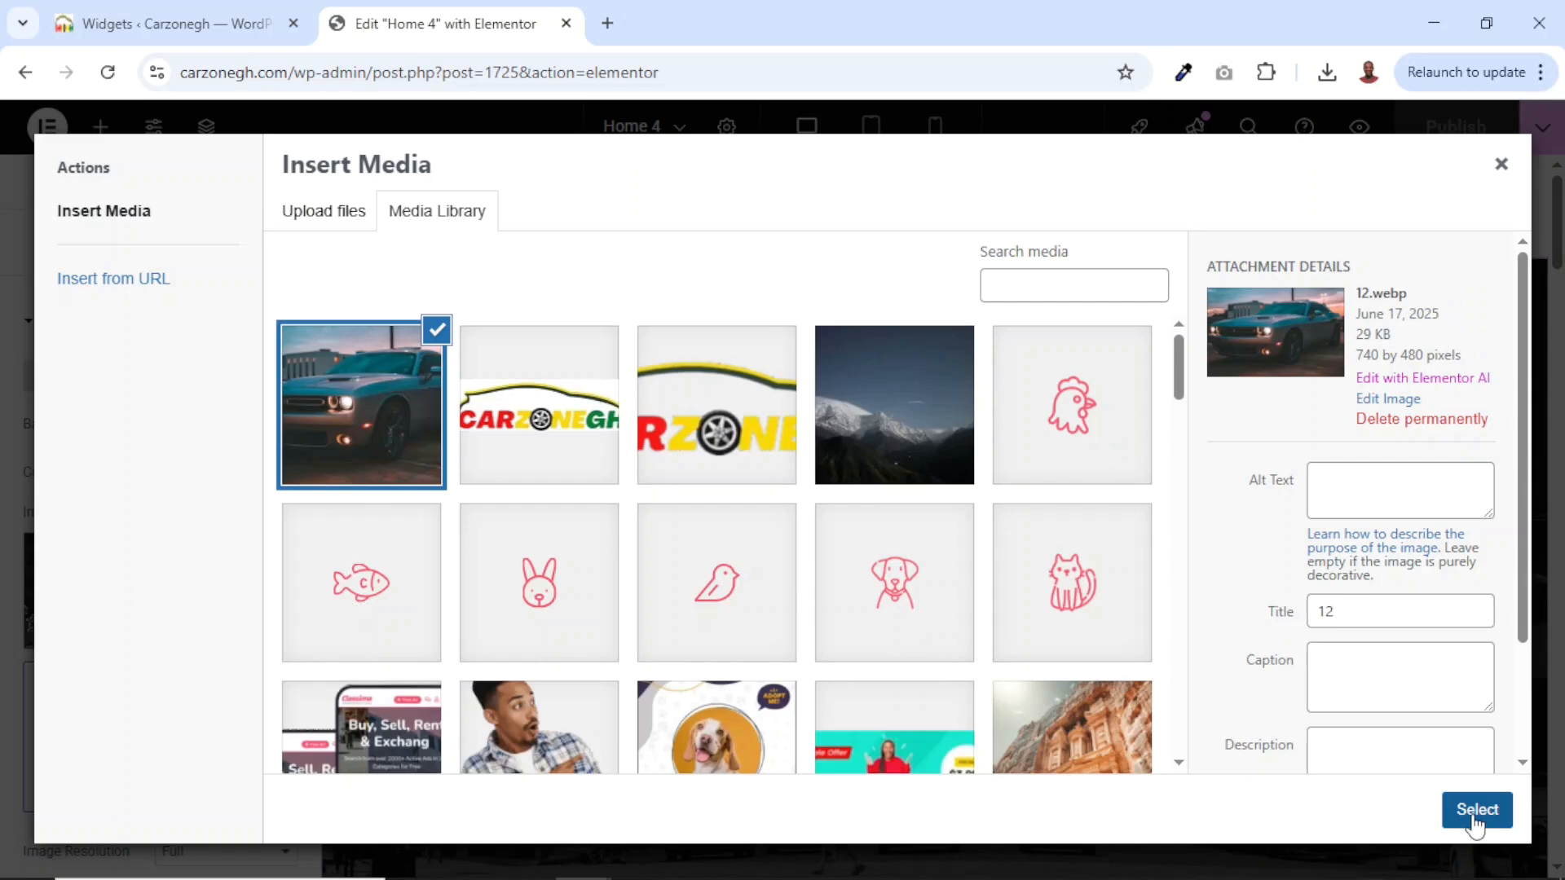
scroll(1211, 632, "down", 2)
scroll(1208, 623, "up", 3)
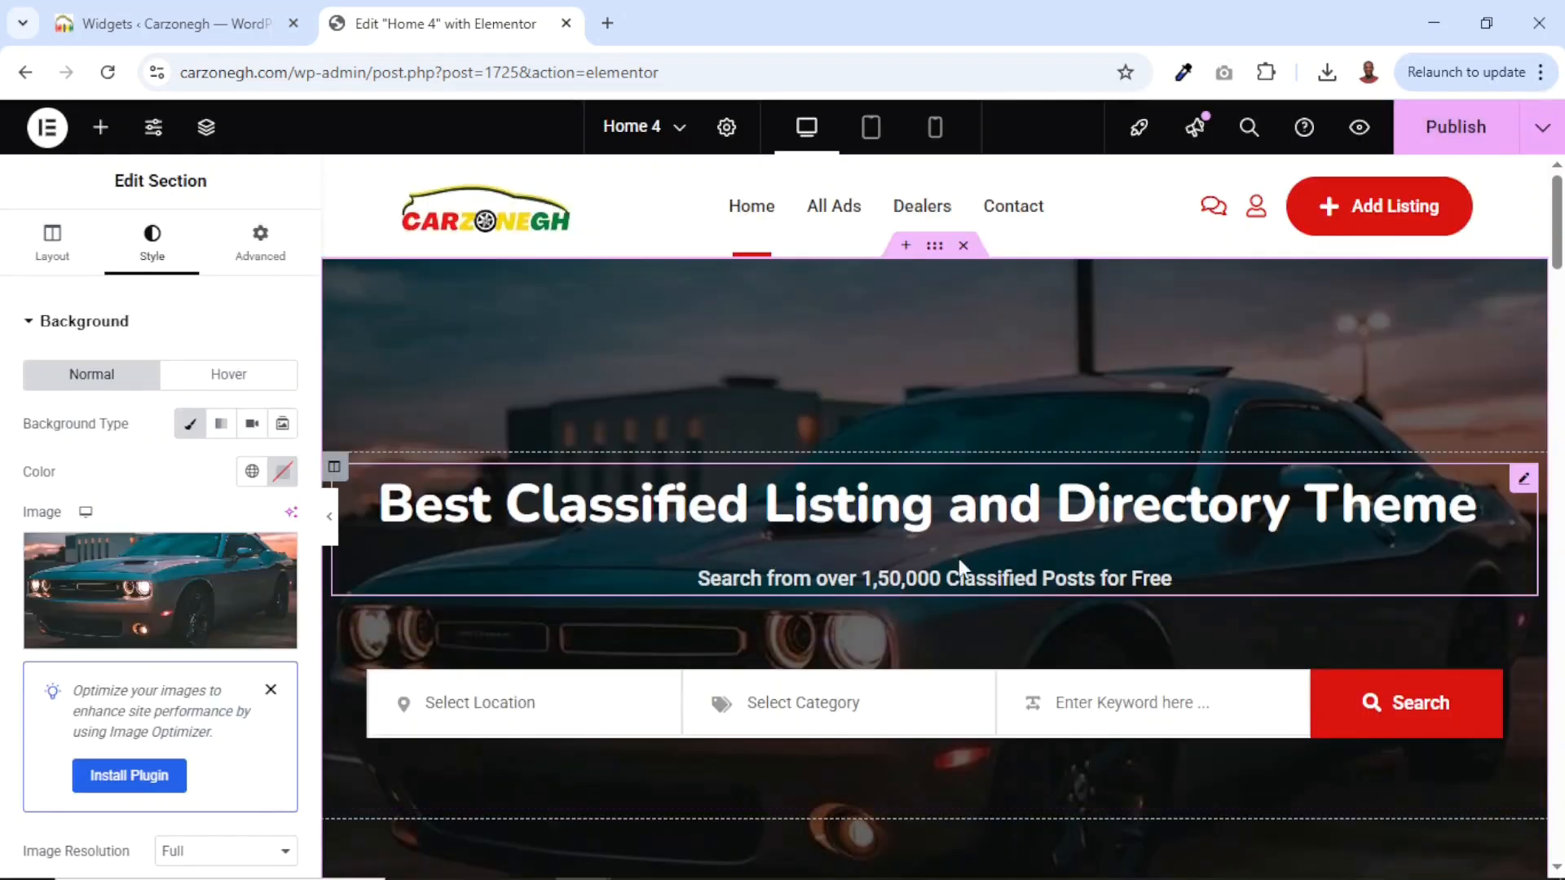
left_click(848, 505)
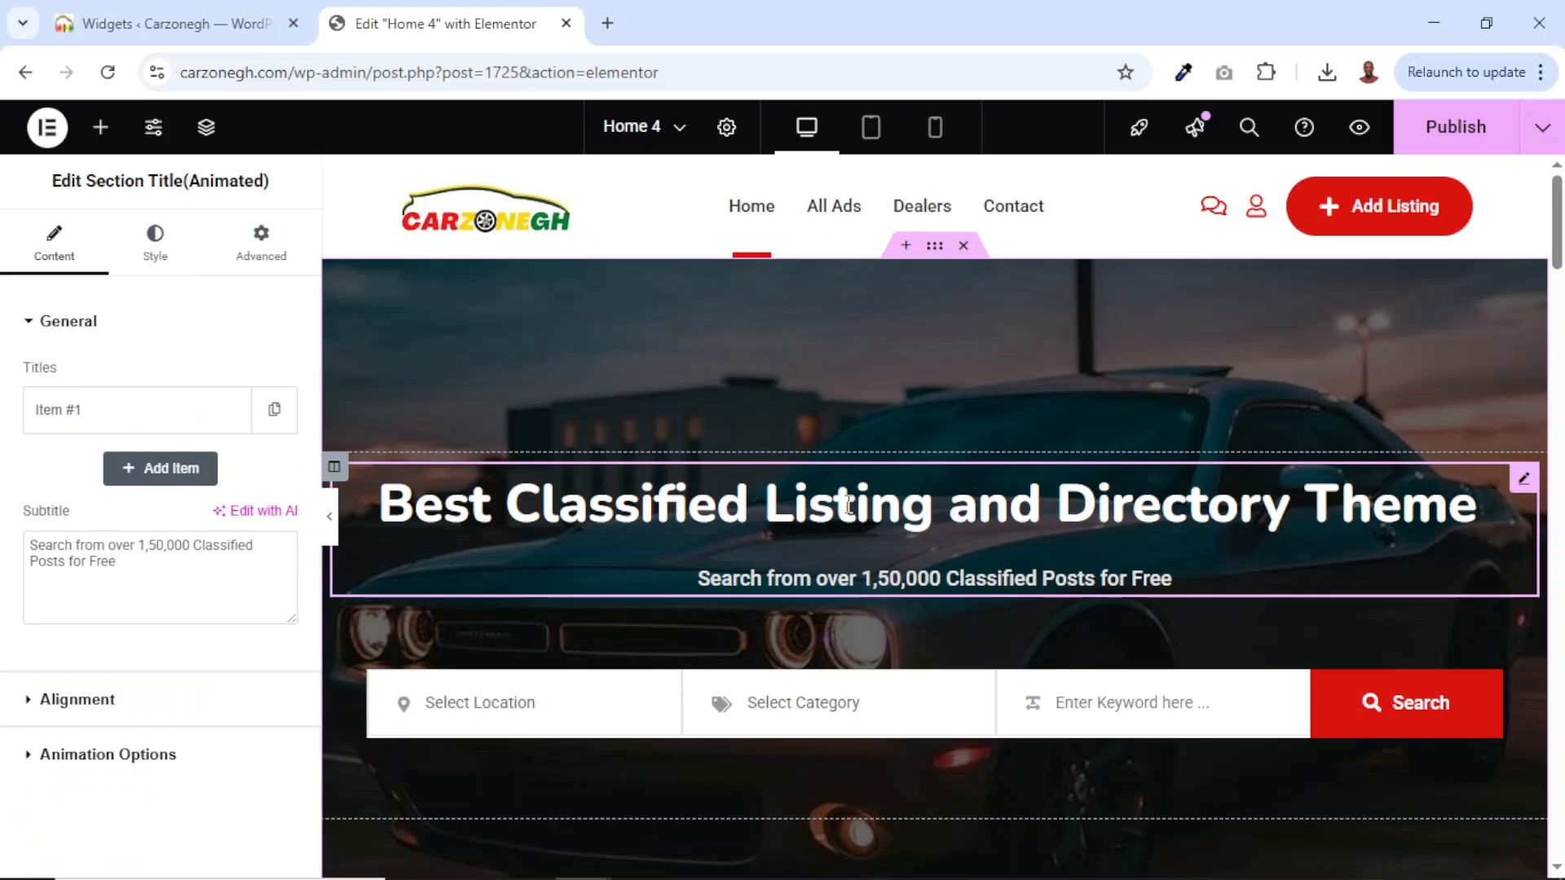
Paste the automobiles tagline as the hero subtitle and retitle the heading 'Best Automobile Marketplace'.
left_click_drag(146, 563, 5, 521)
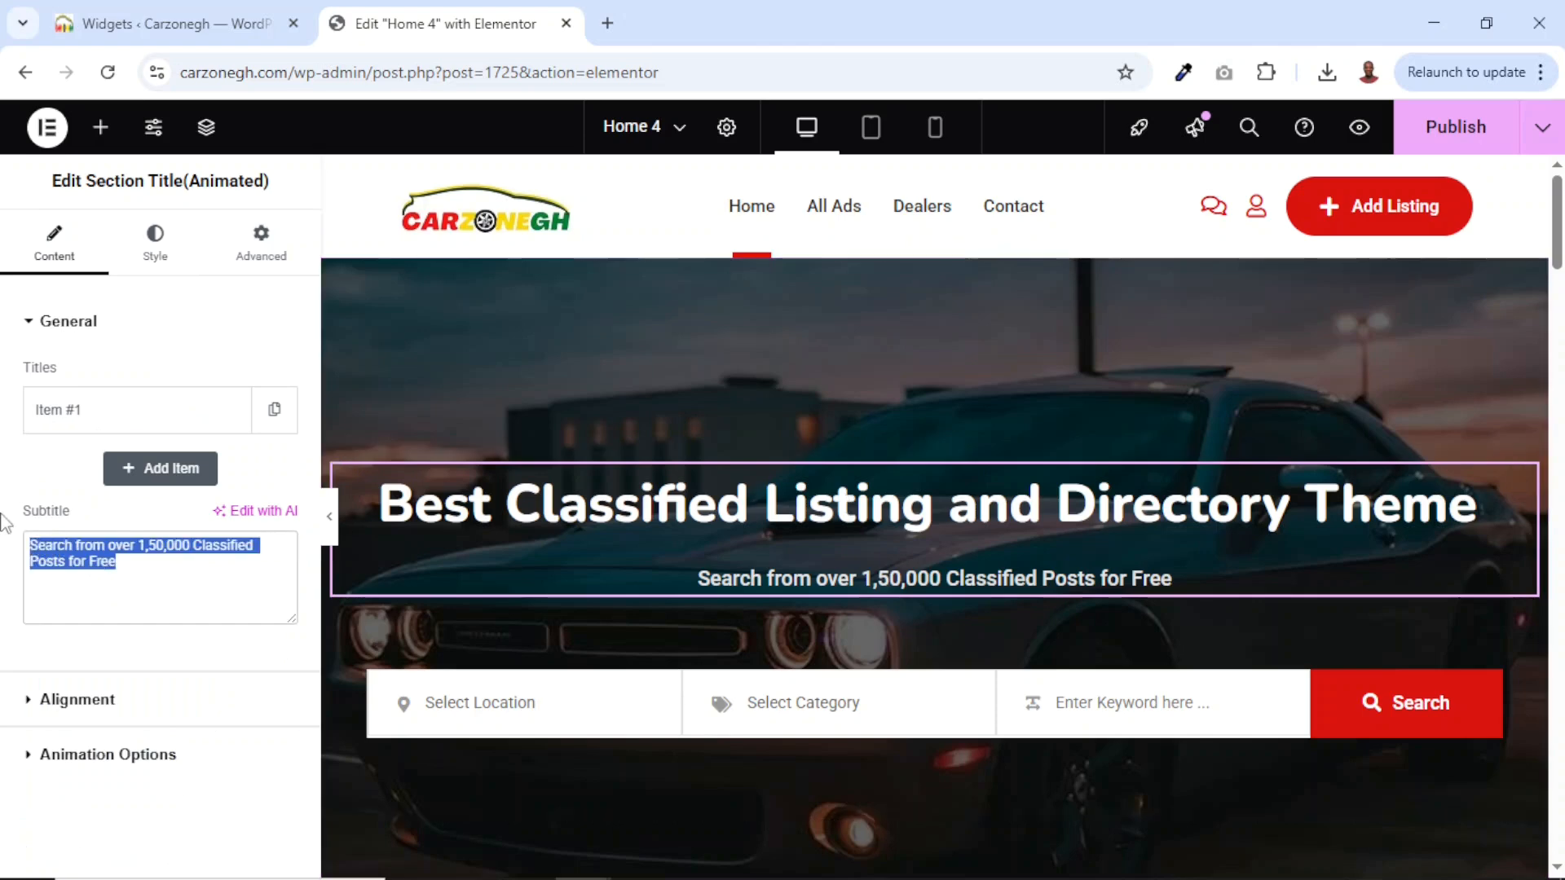
type("Discover great automobiles around you!")
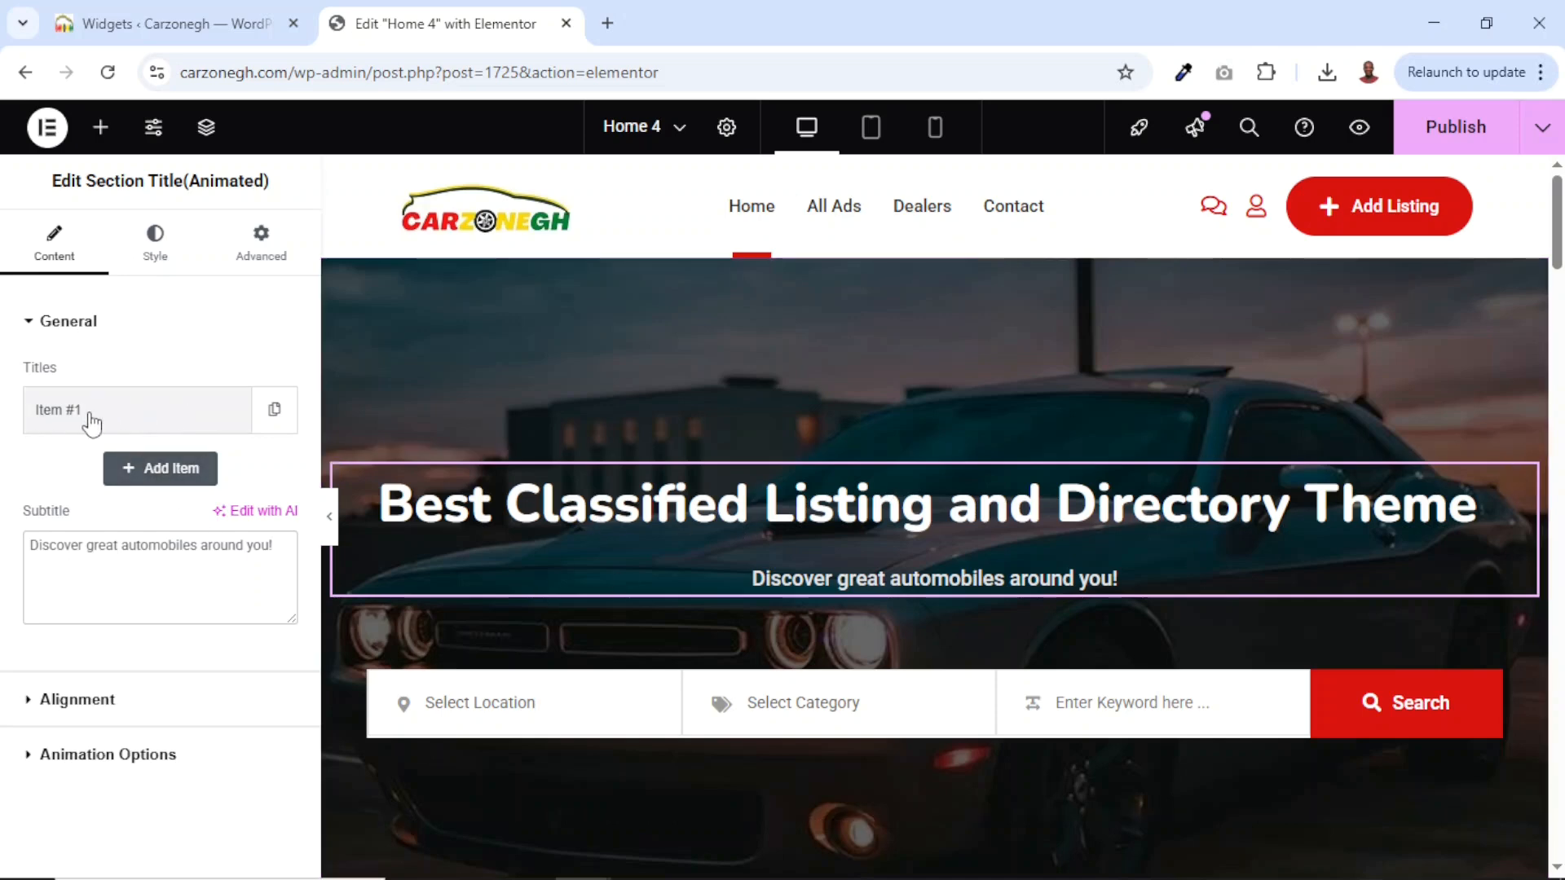
left_click(99, 423)
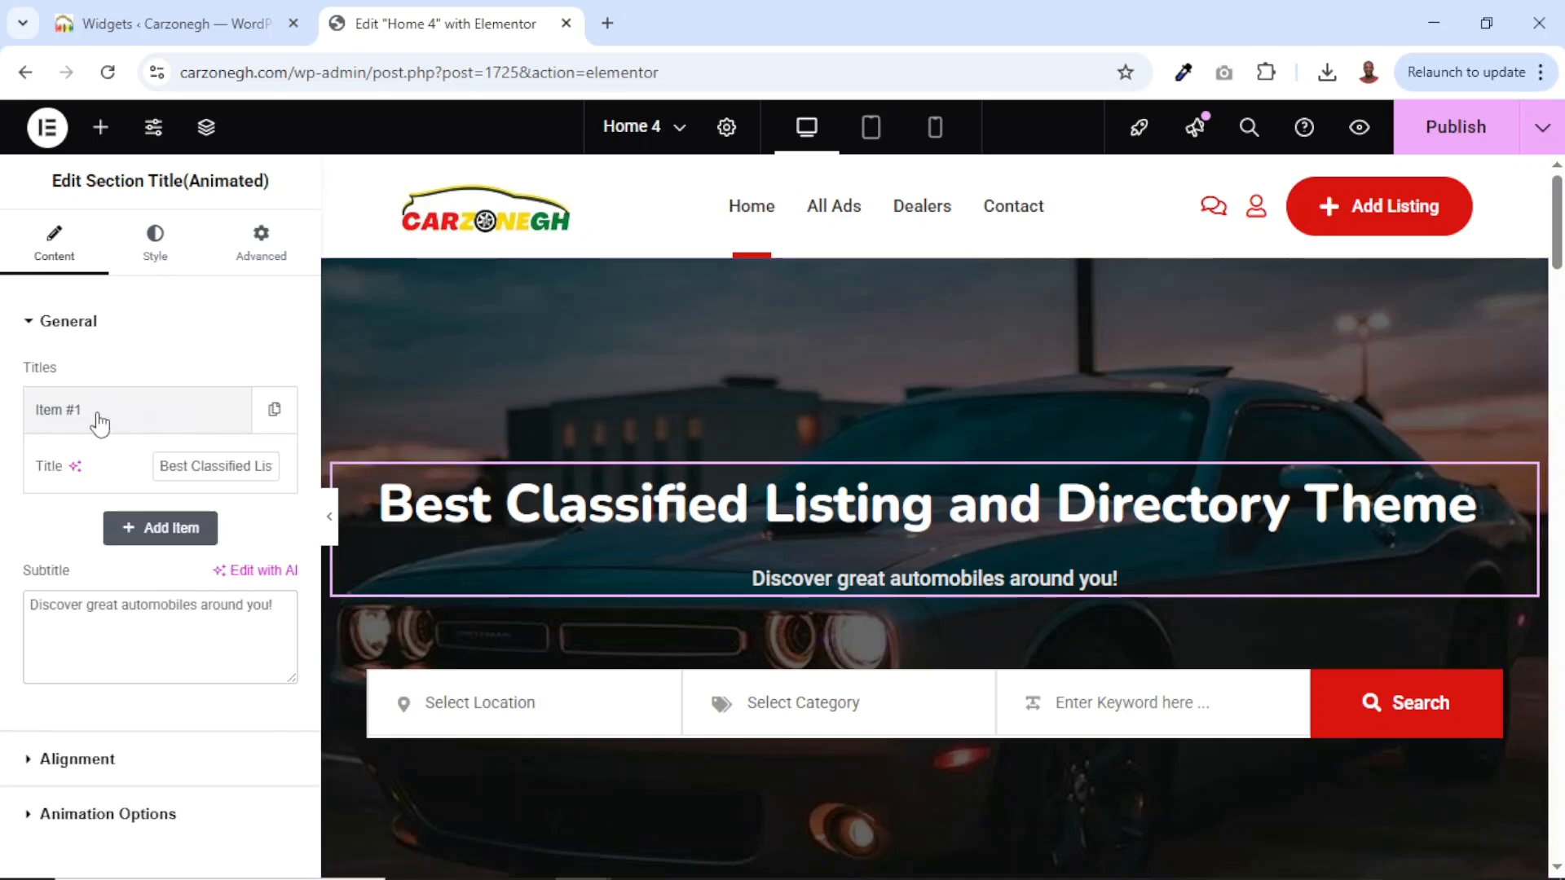
triple_click(210, 464)
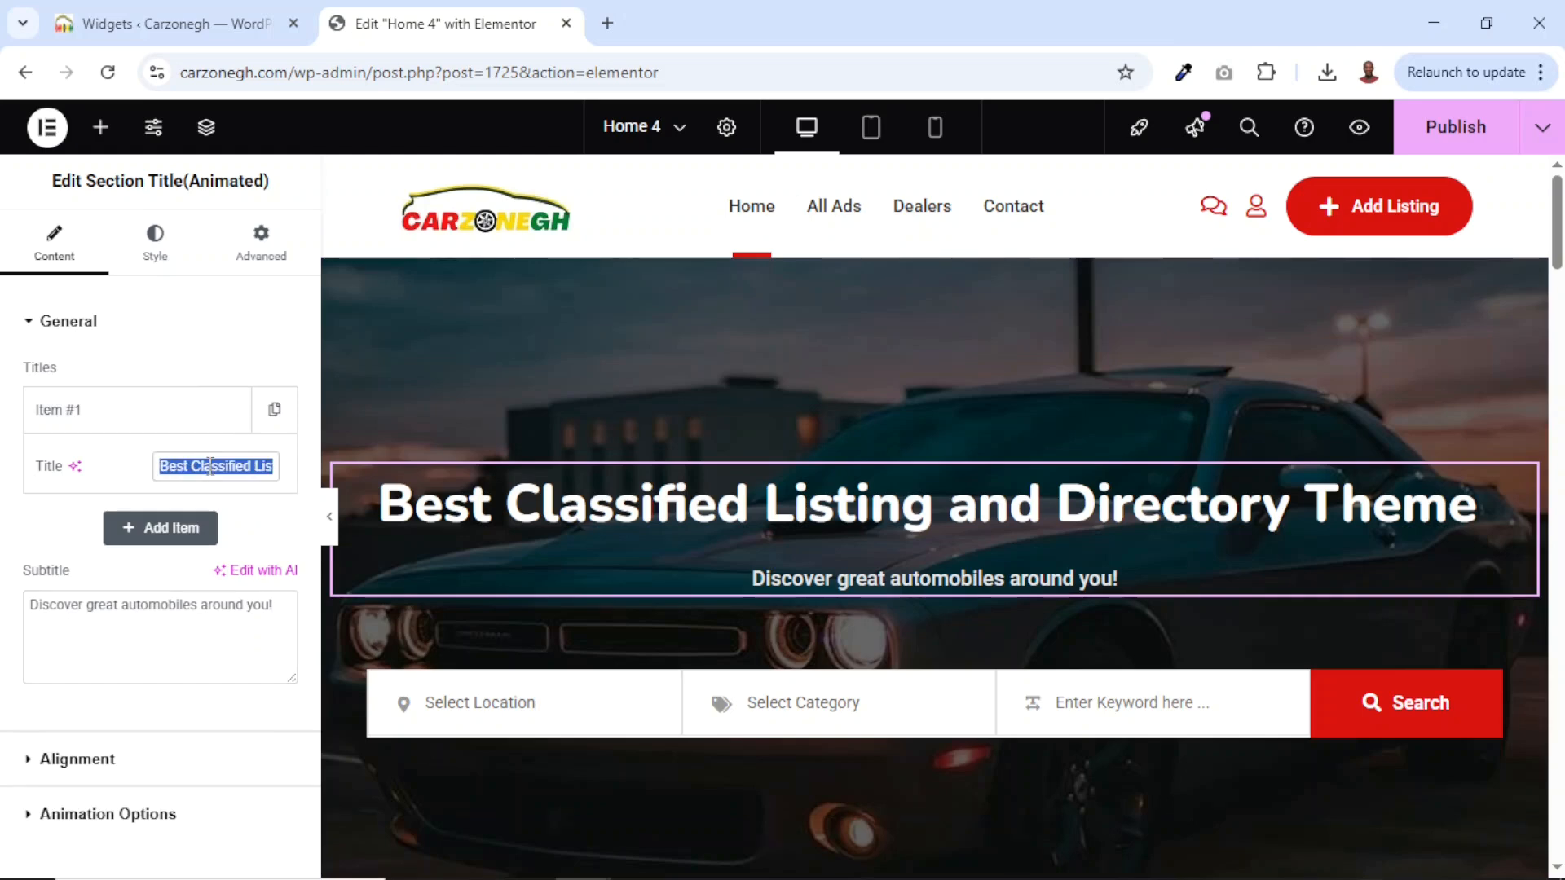
key("BackSpace")
type("Best Automobile Marketplace")
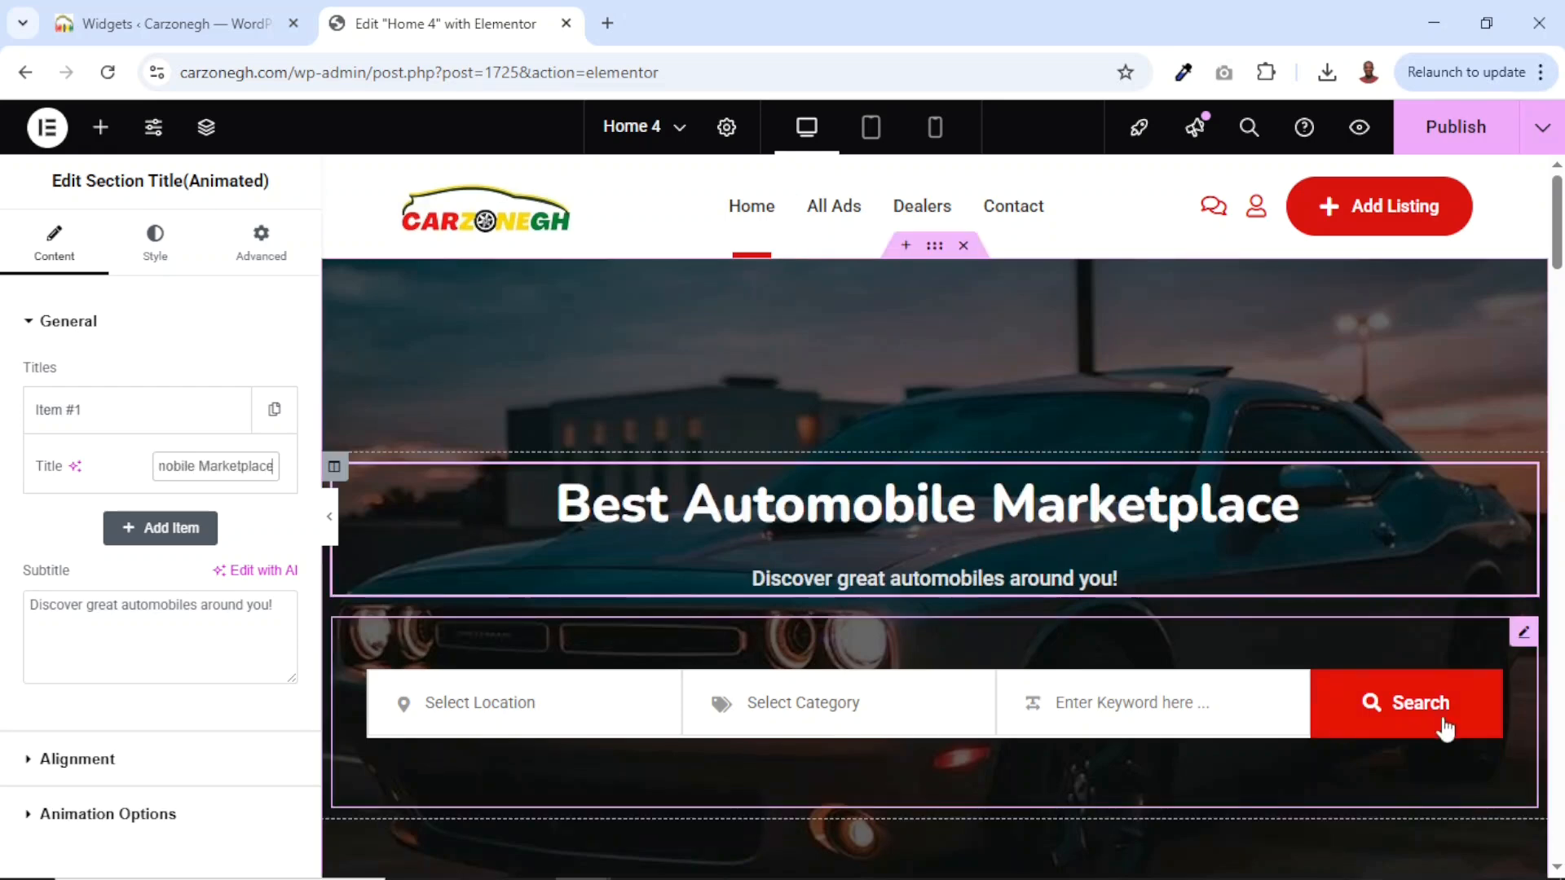
Try Styles 2 and 3 on the hero Listing Search widget, then settle on Style 4.
left_click(1112, 702)
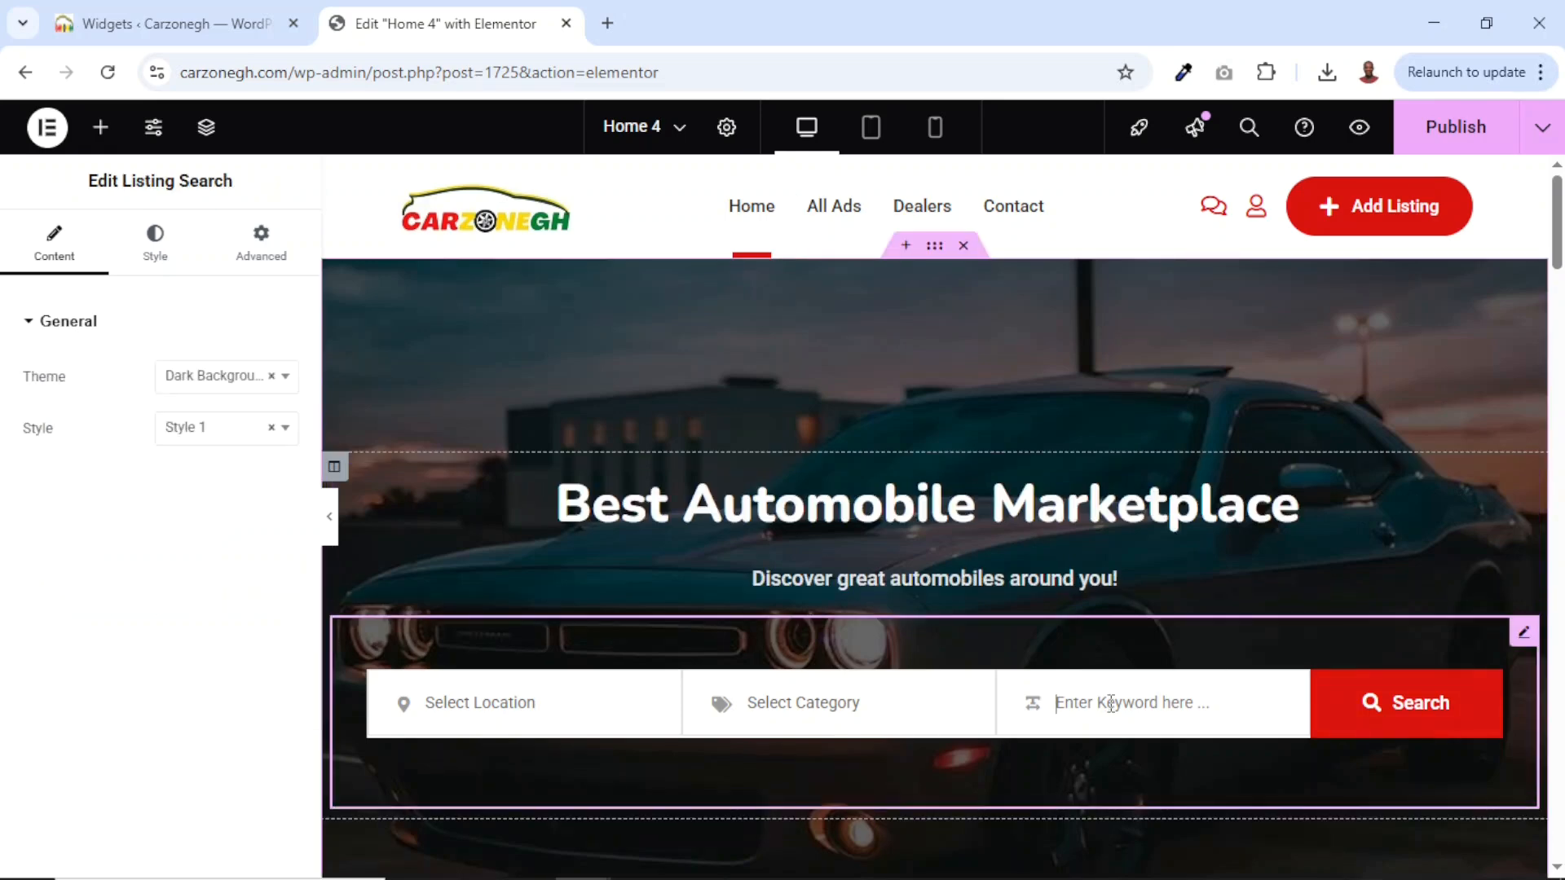
left_click(190, 446)
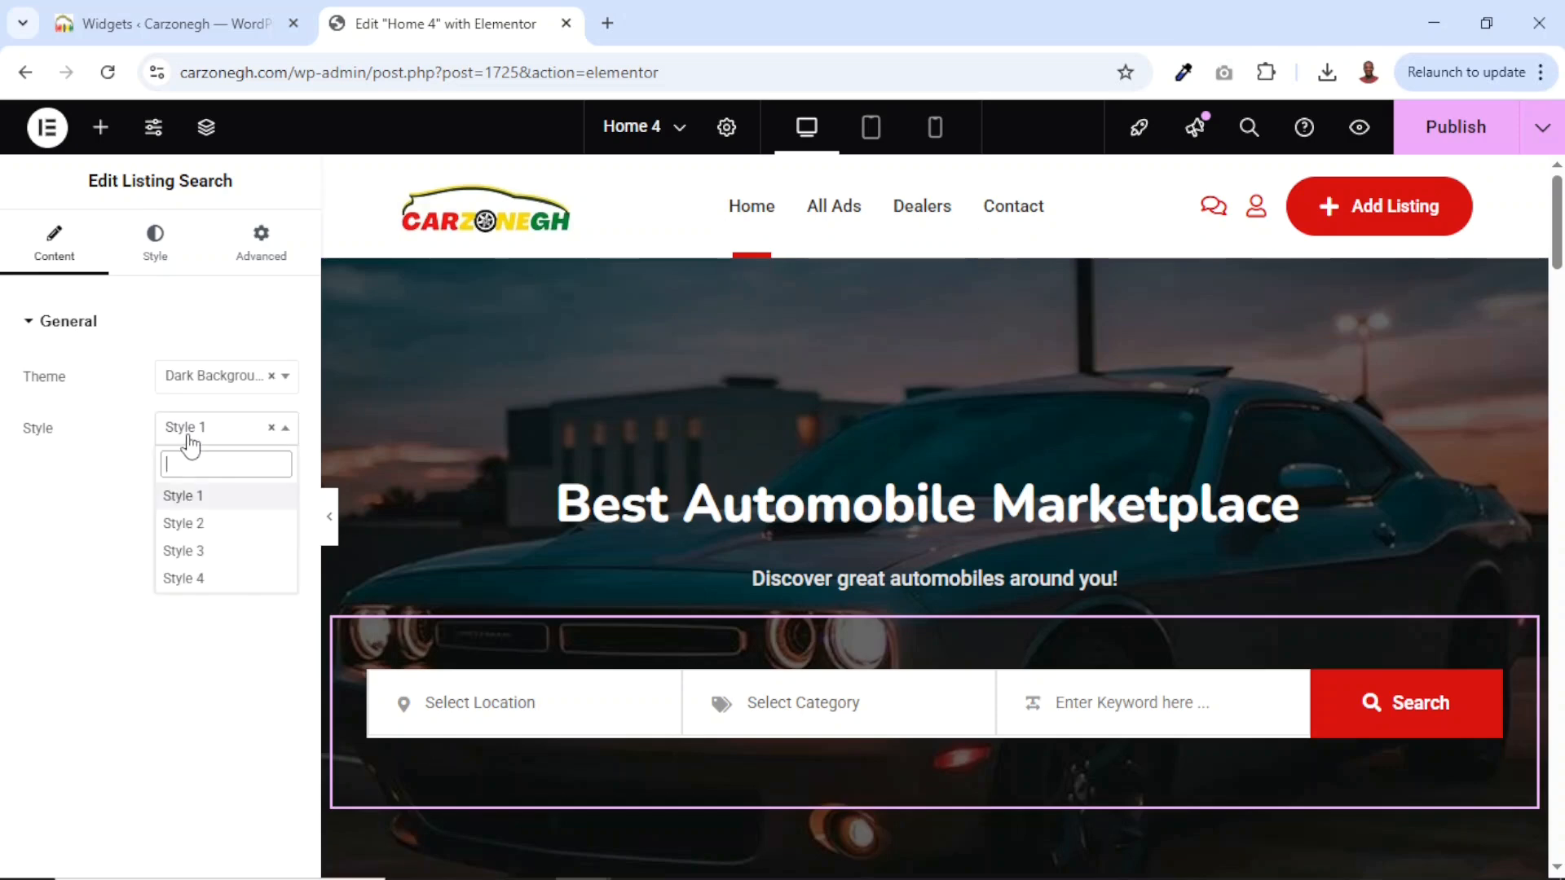
left_click(184, 523)
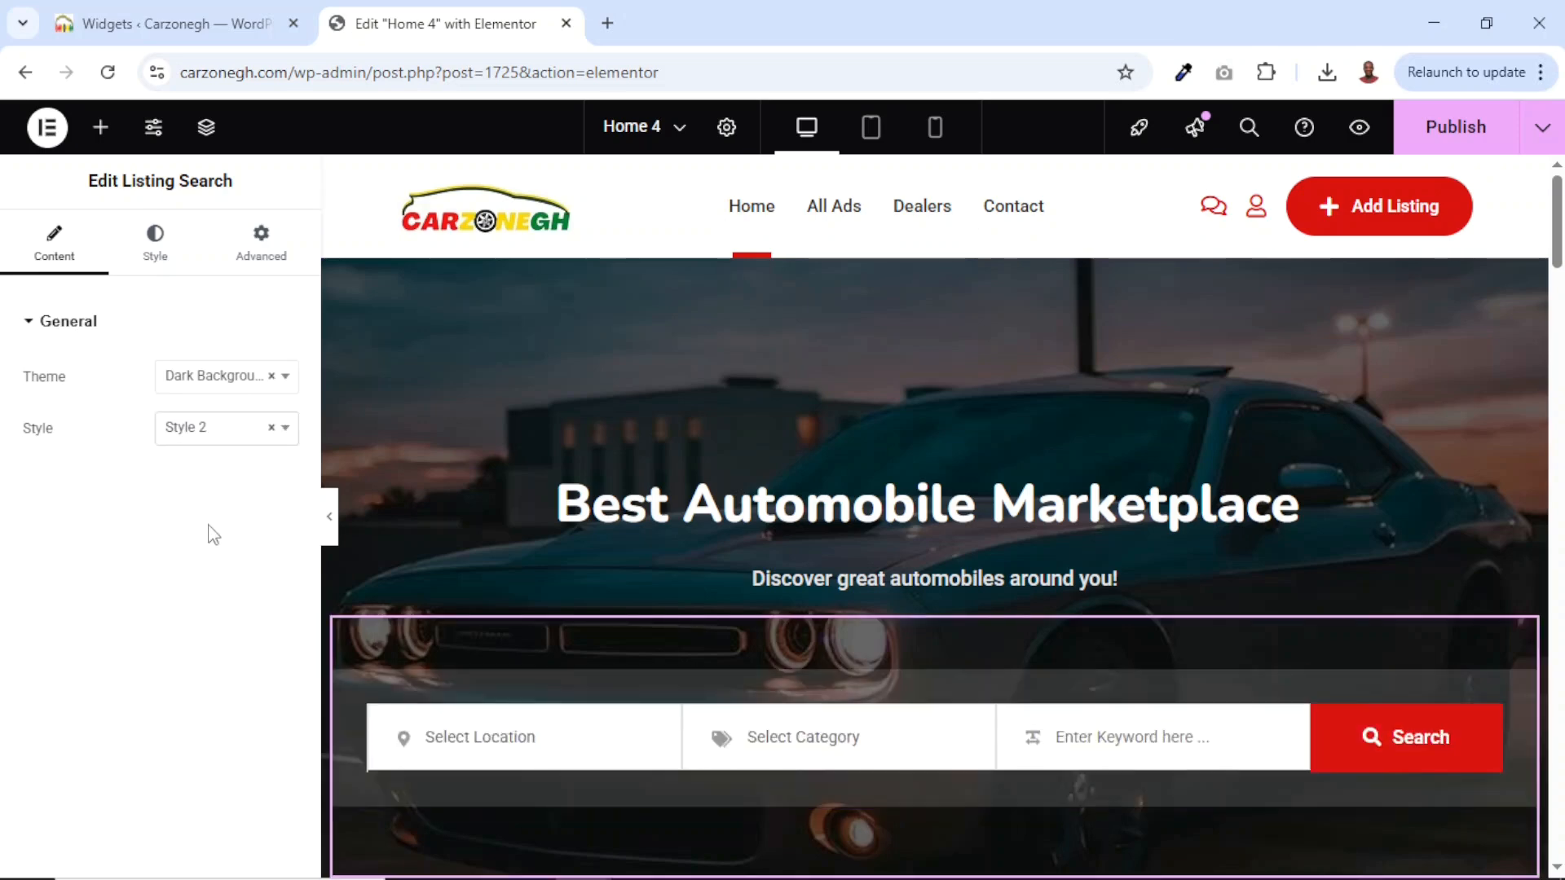
left_click(188, 440)
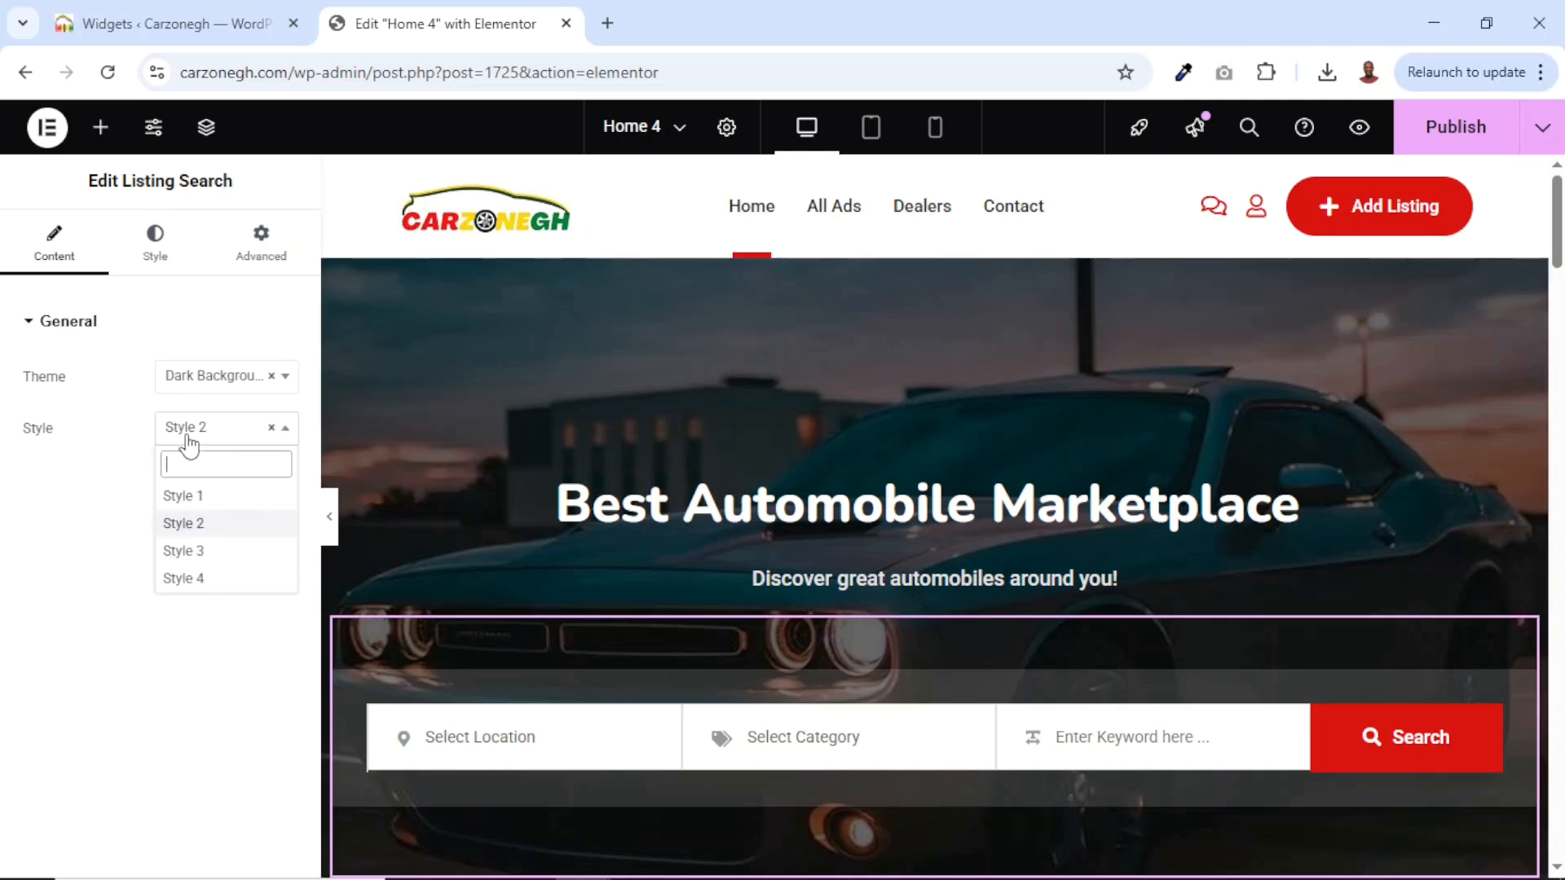
left_click(213, 551)
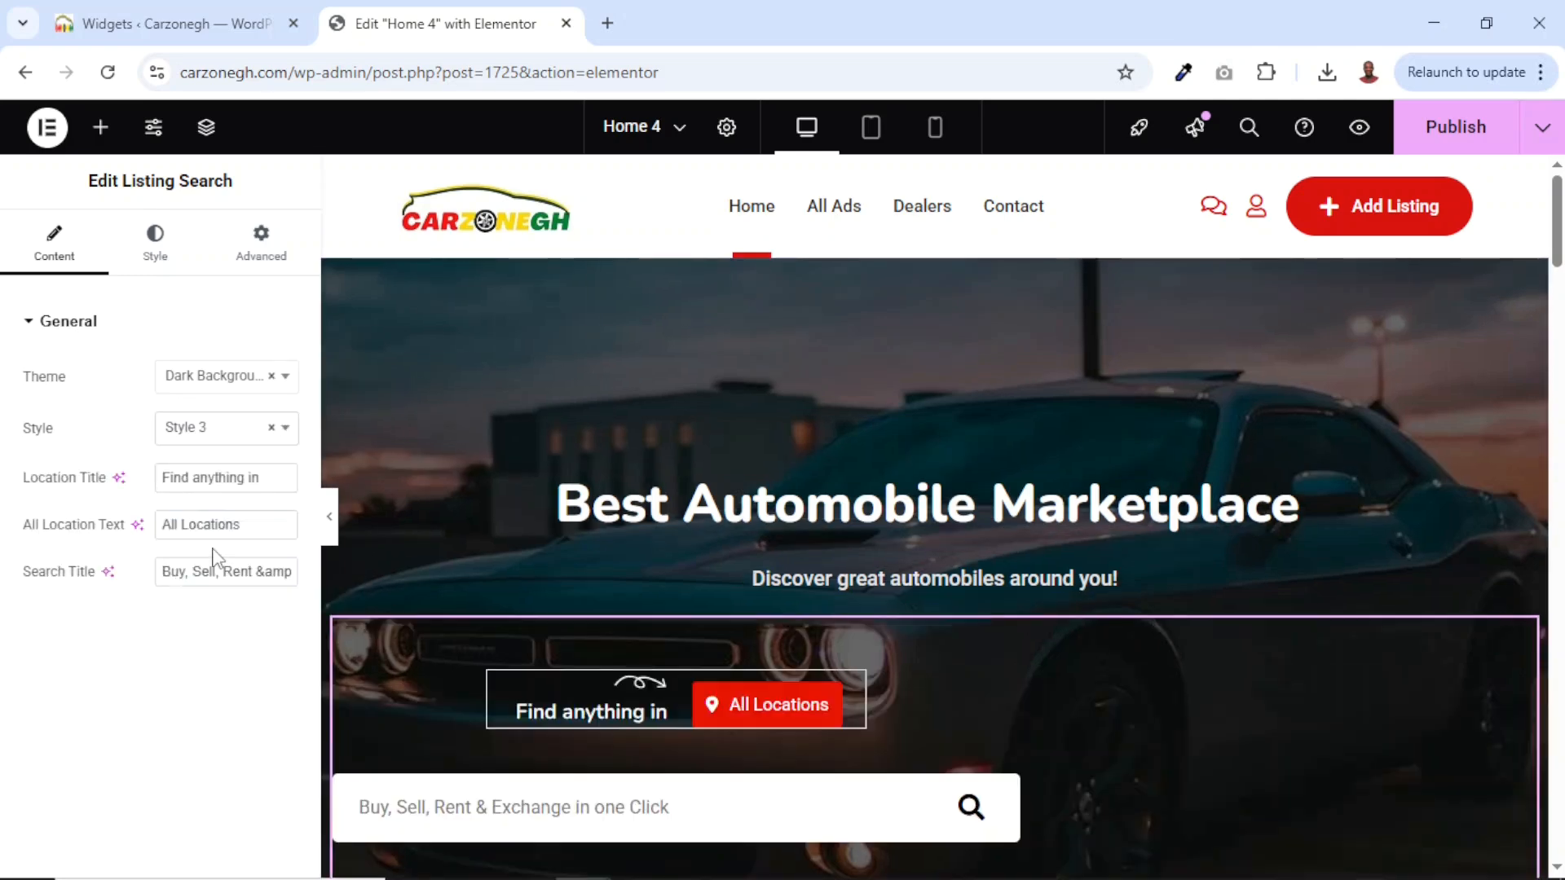
scroll(416, 649, "down", 3)
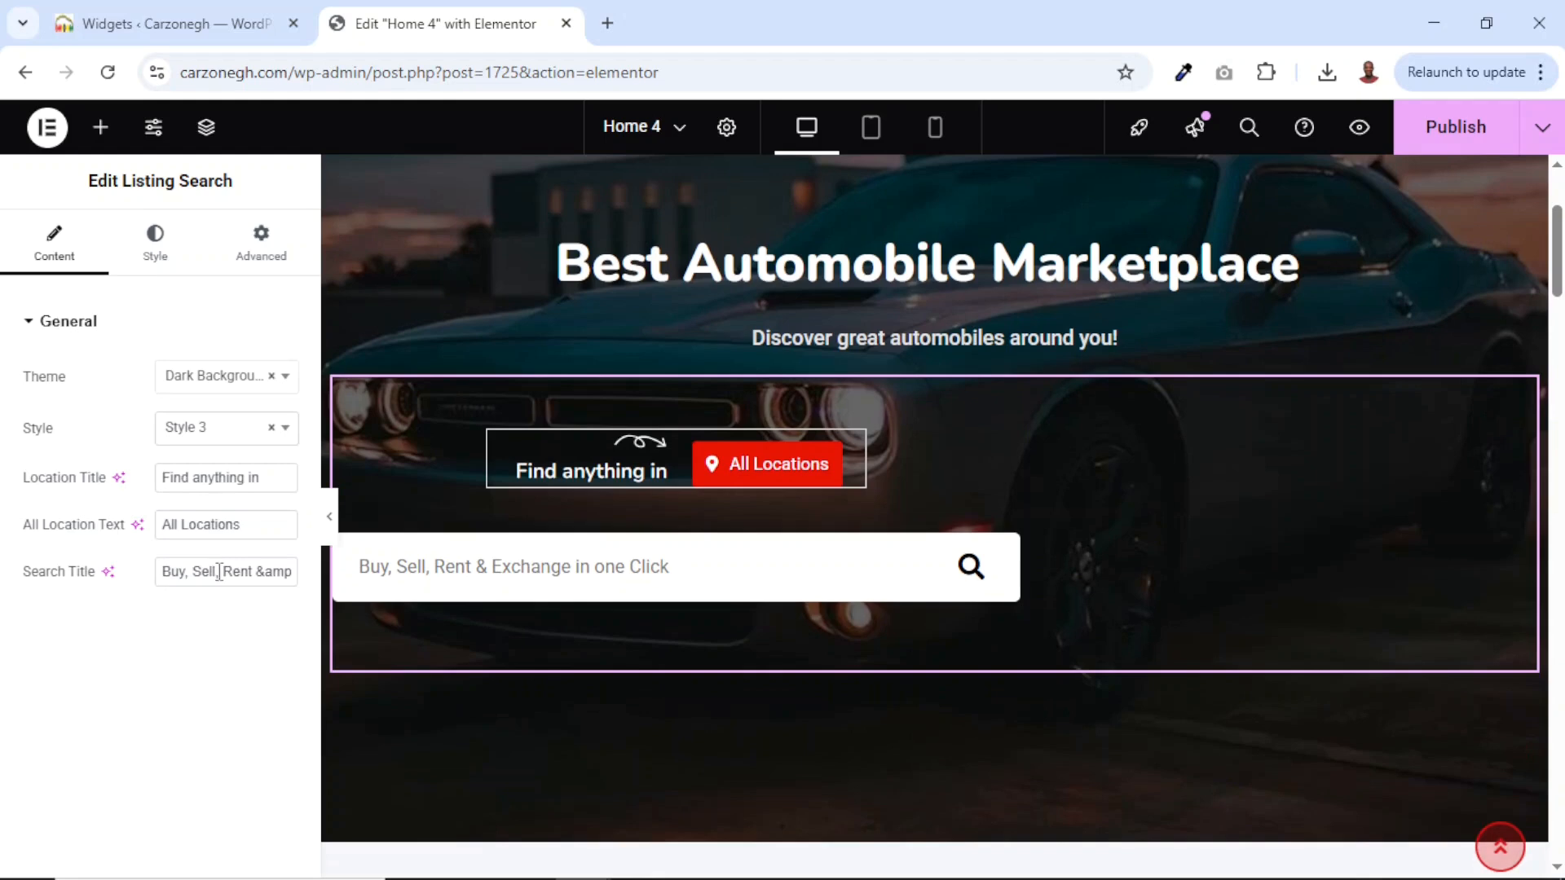
left_click(208, 435)
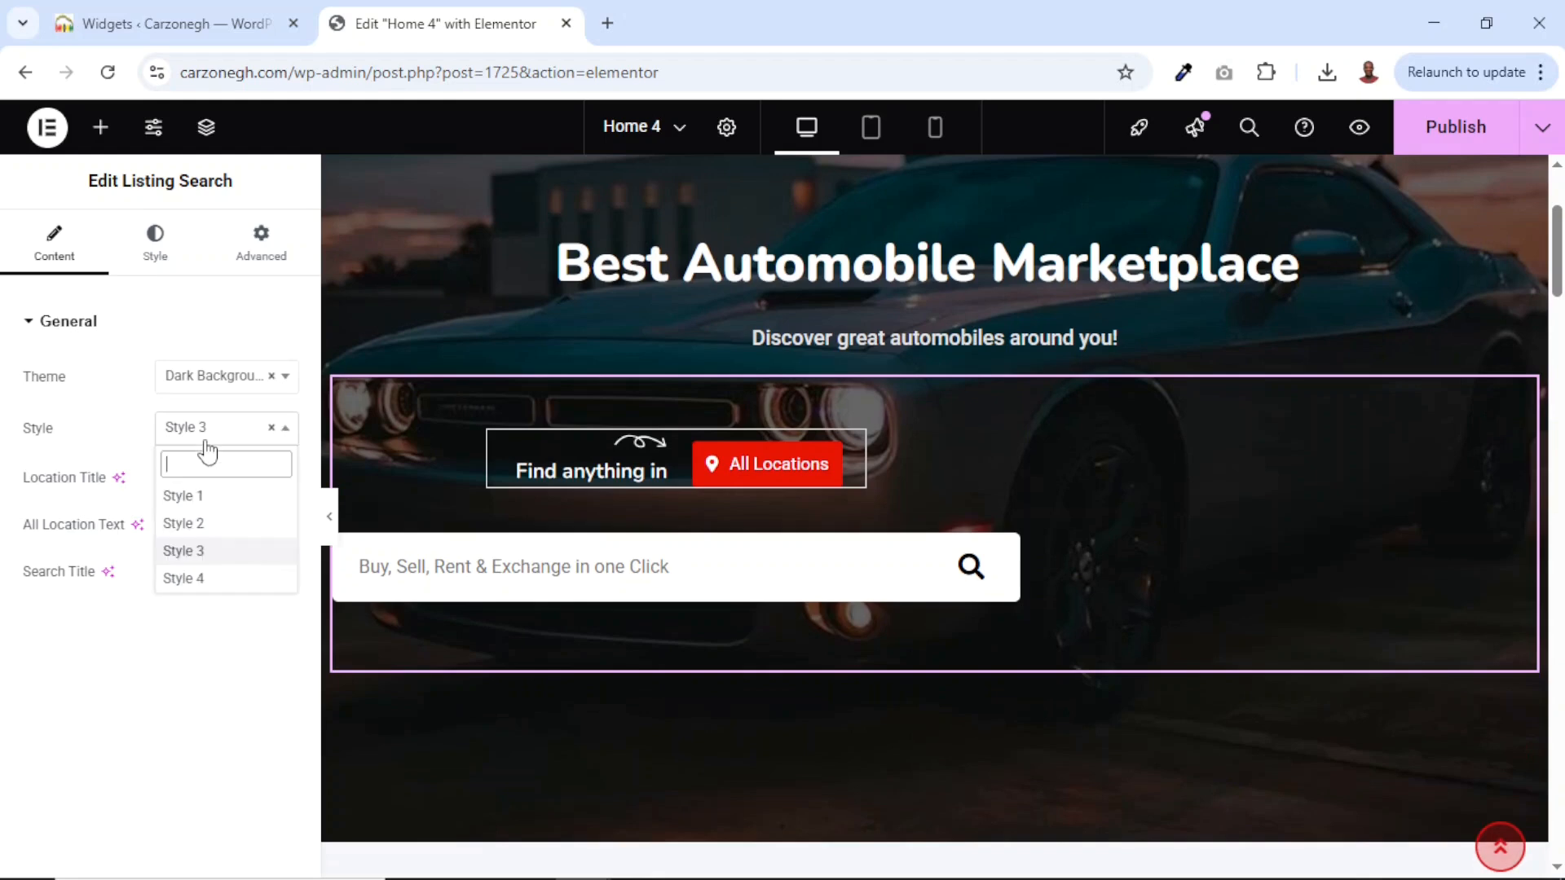
left_click(219, 580)
scroll(884, 518, "up", 3)
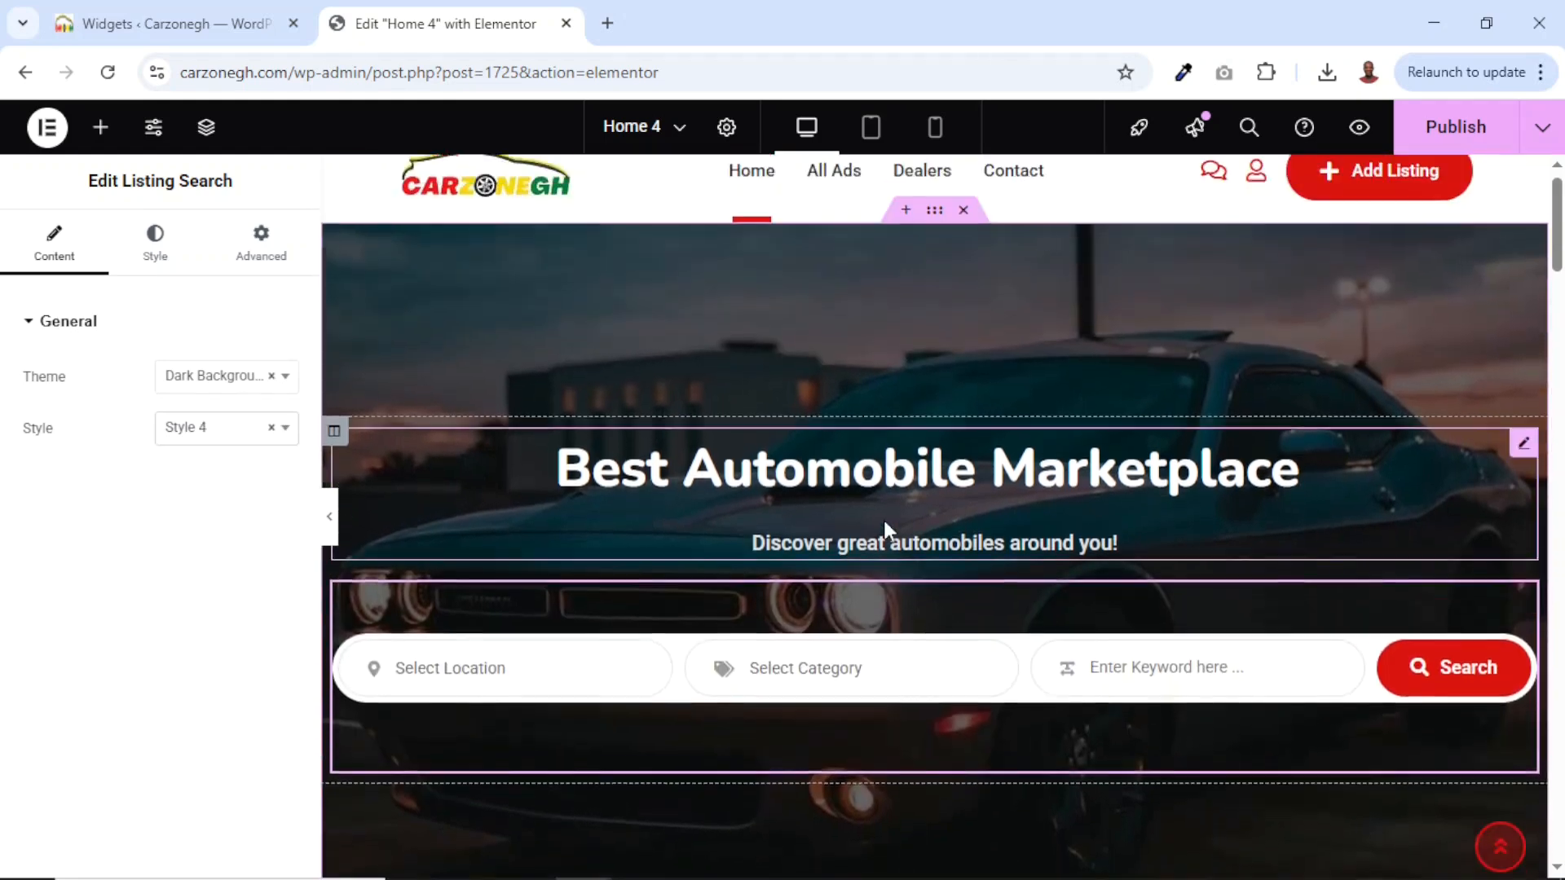
scroll(886, 522, "down", 2)
scroll(885, 522, "down", 1)
scroll(1024, 618, "up", 2)
scroll(1023, 618, "down", 3)
scroll(1024, 615, "up", 3)
scroll(1021, 613, "down", 2)
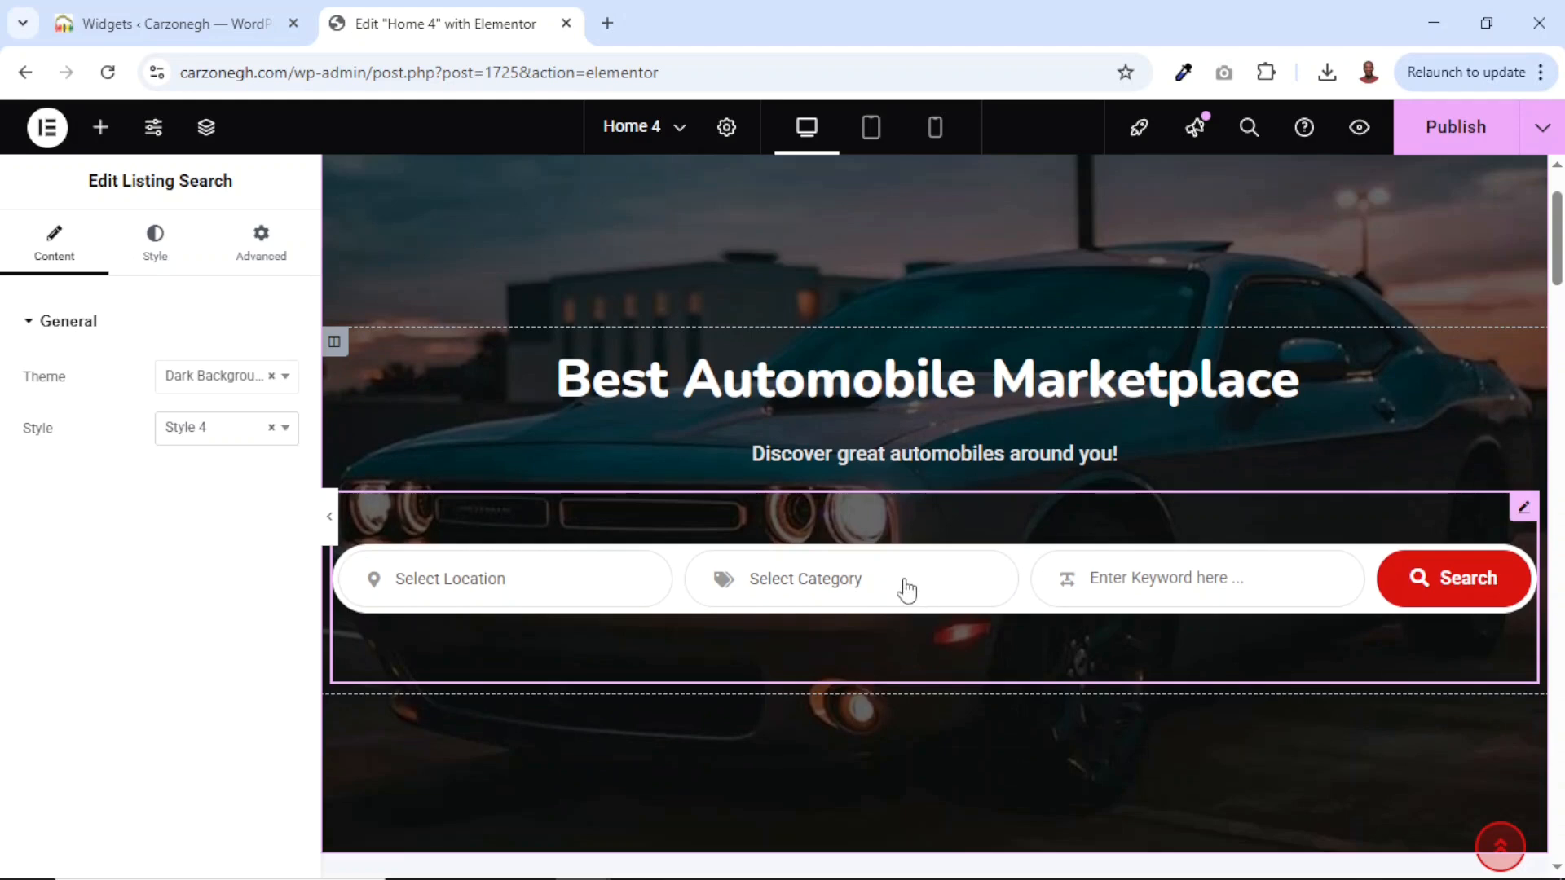
scroll(974, 664, "down", 5)
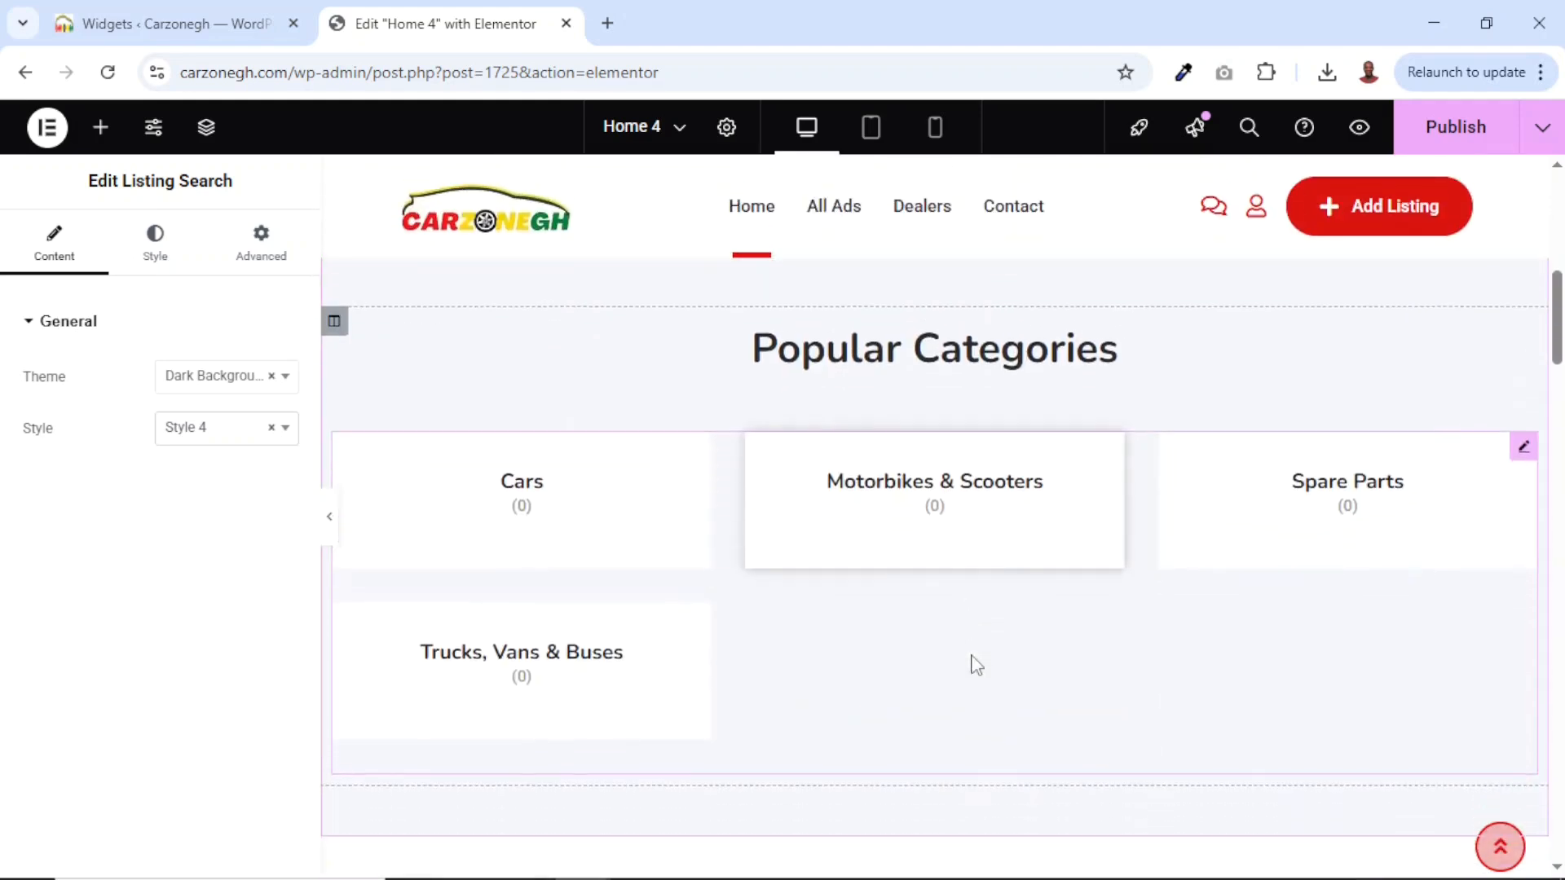
scroll(944, 512, "down", 2)
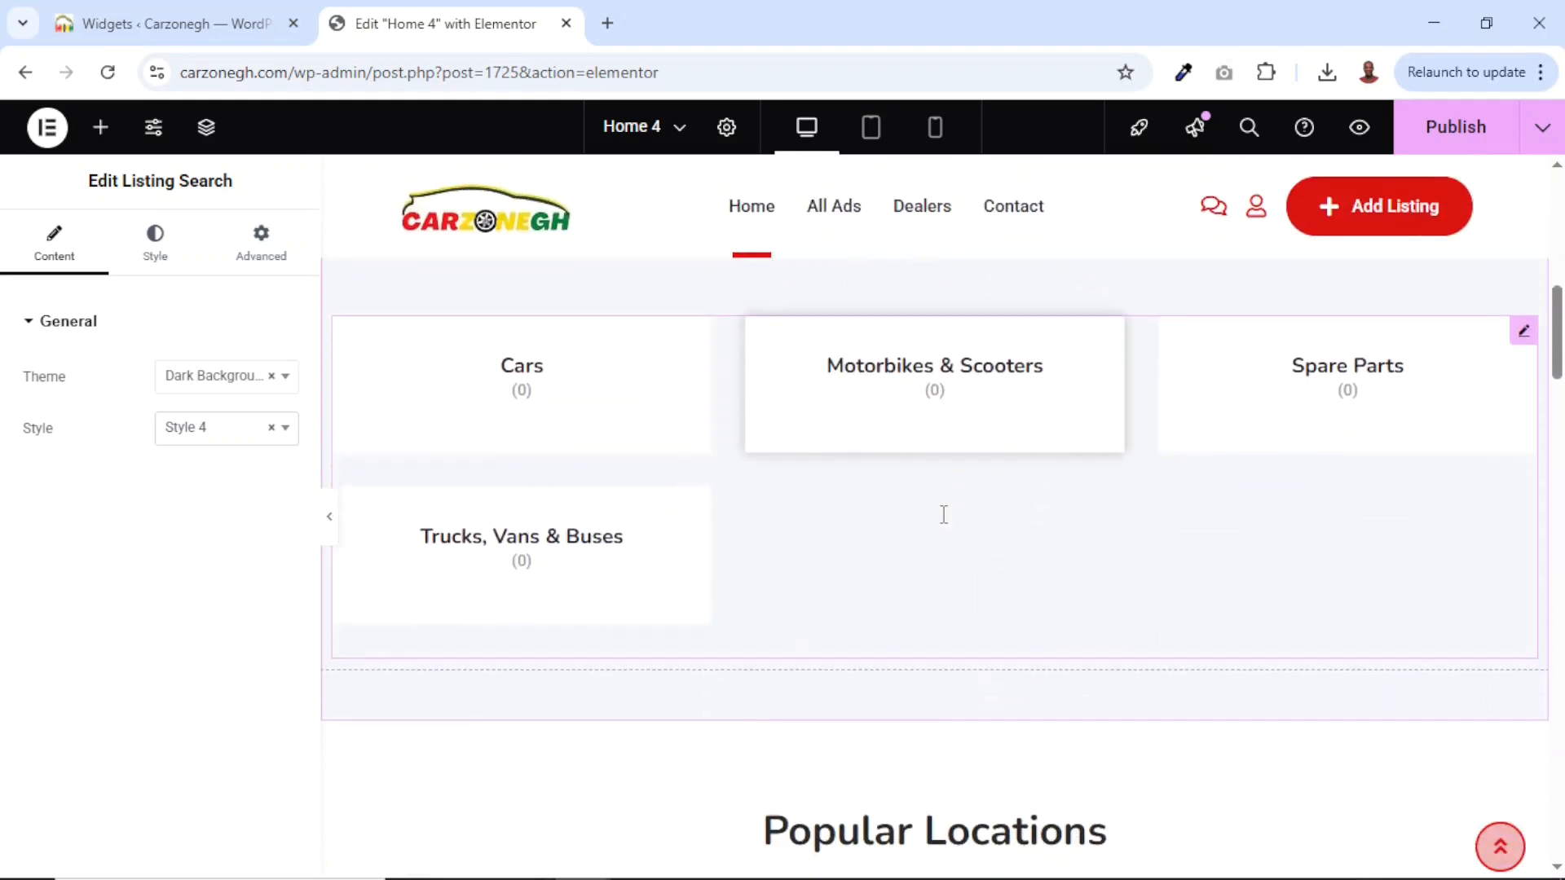
scroll(941, 481, "up", 2)
Cycle the Popular Categories boxes through Styles 1 to 3 and settle on Style 4.
left_click(895, 400)
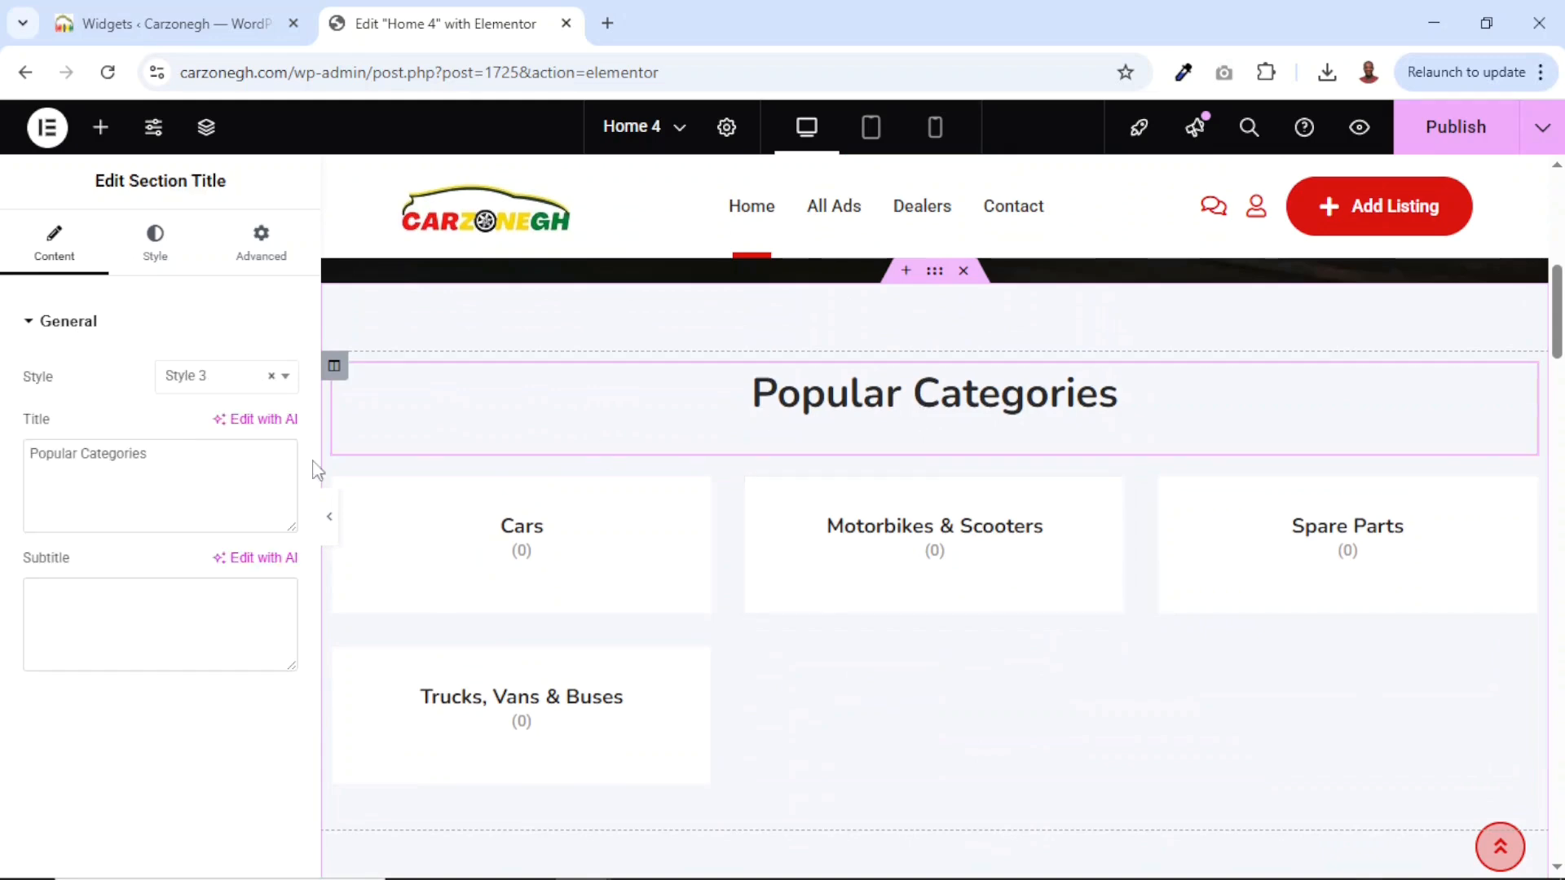
left_click_drag(150, 453, 4, 465)
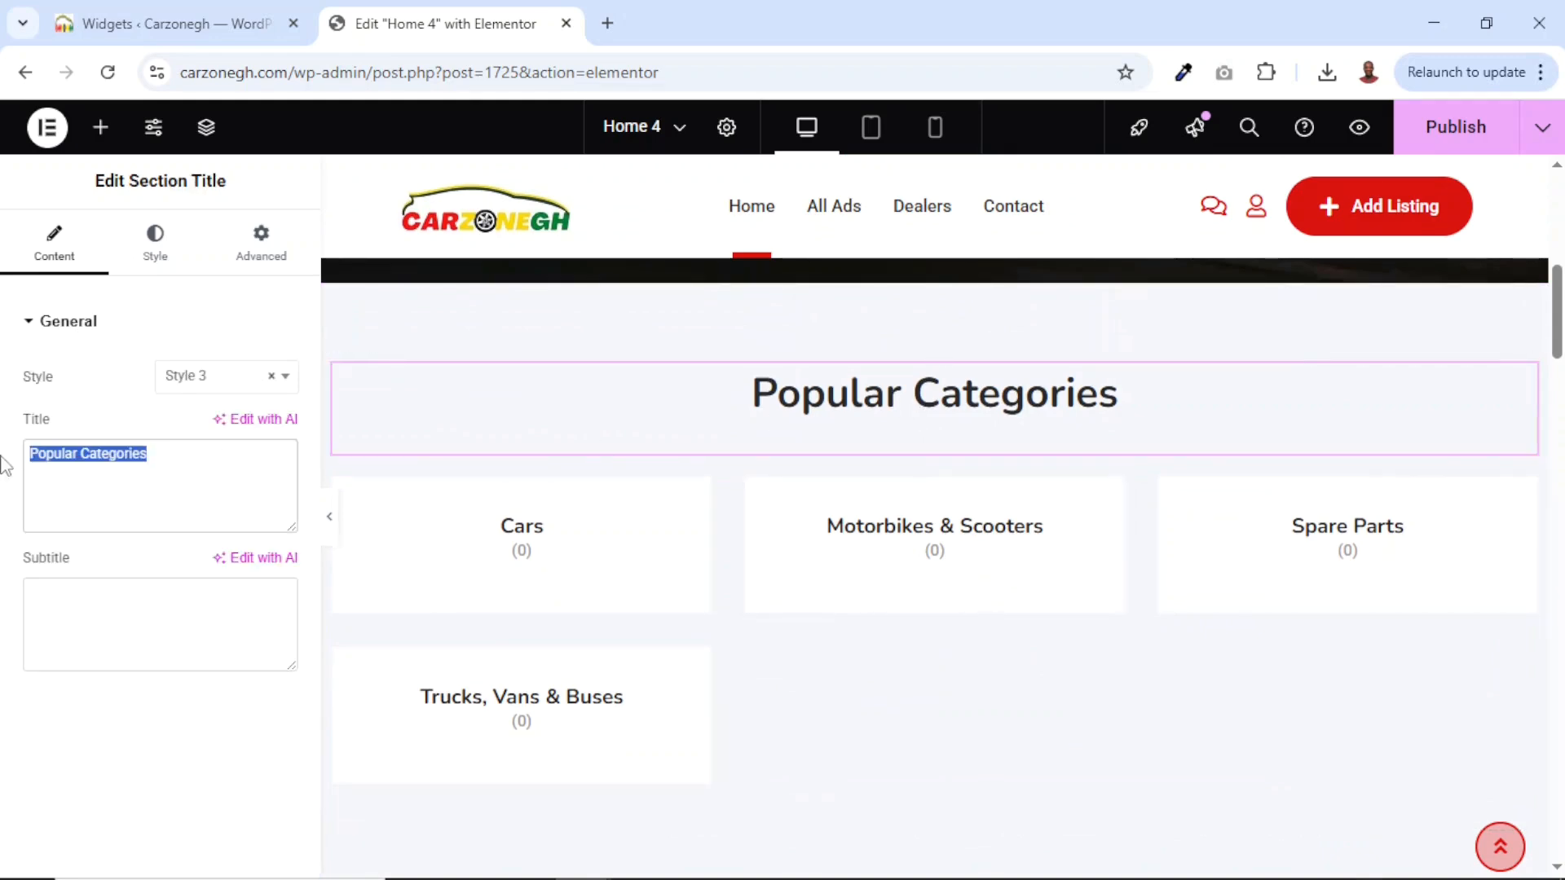
left_click(1523, 493)
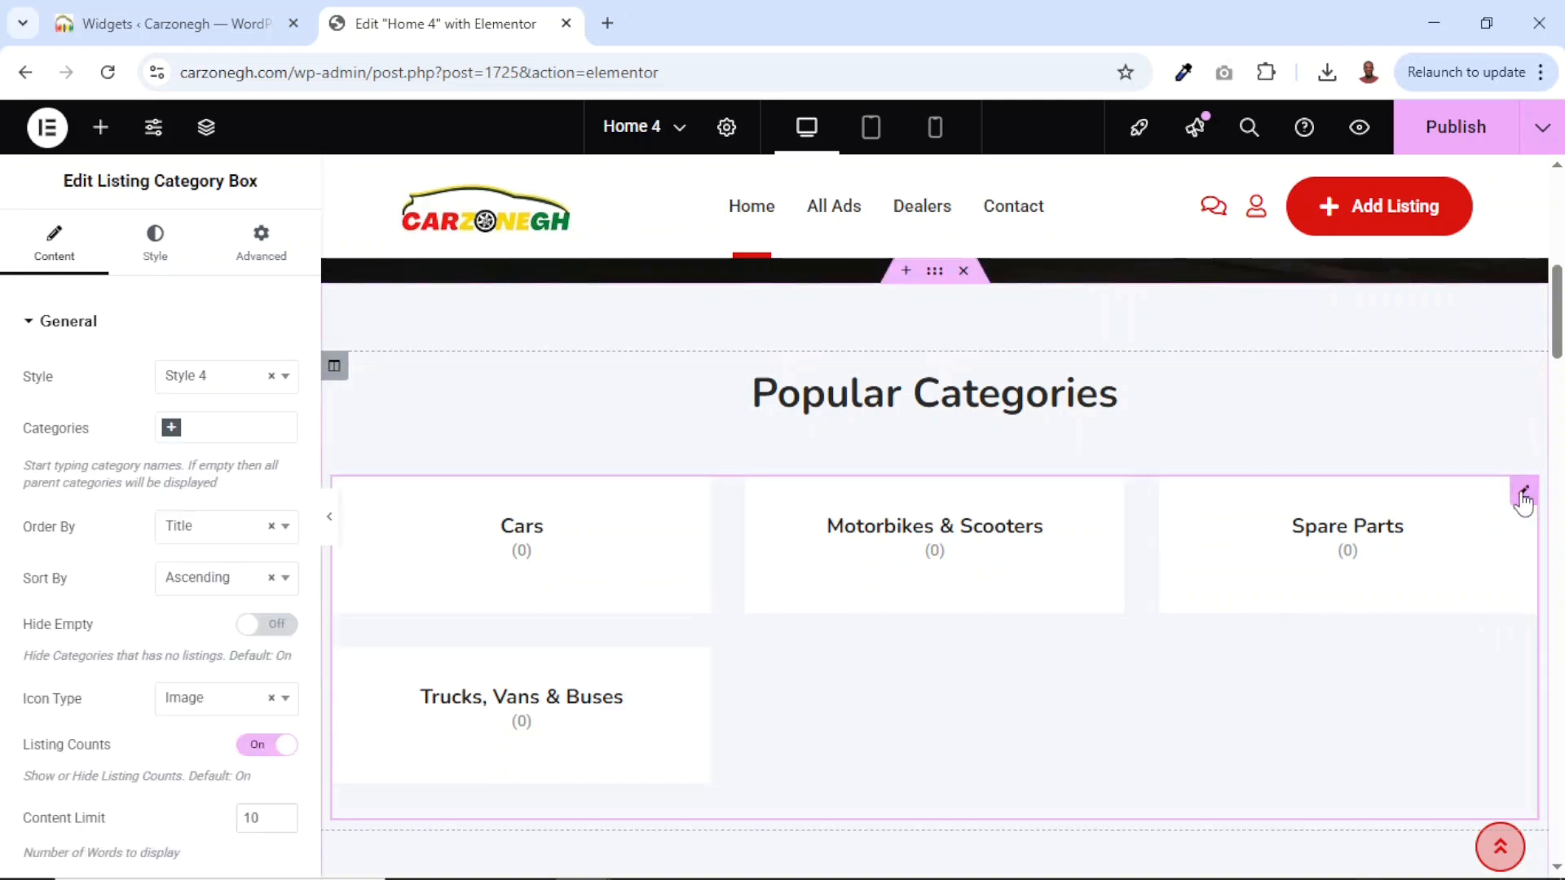
left_click(204, 379)
left_click(183, 444)
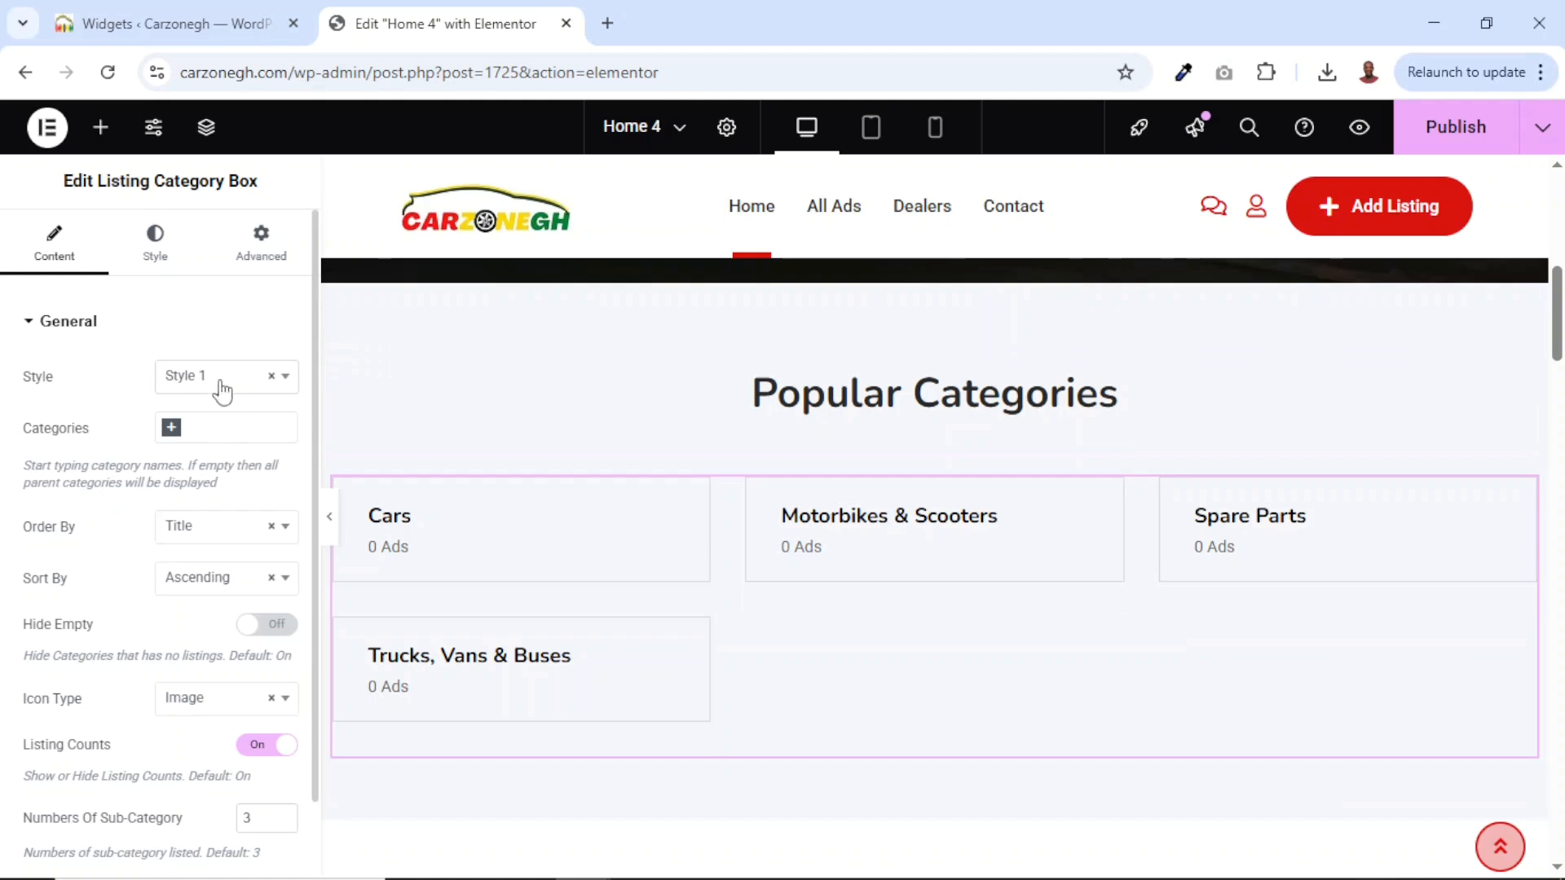
left_click(223, 391)
left_click(233, 476)
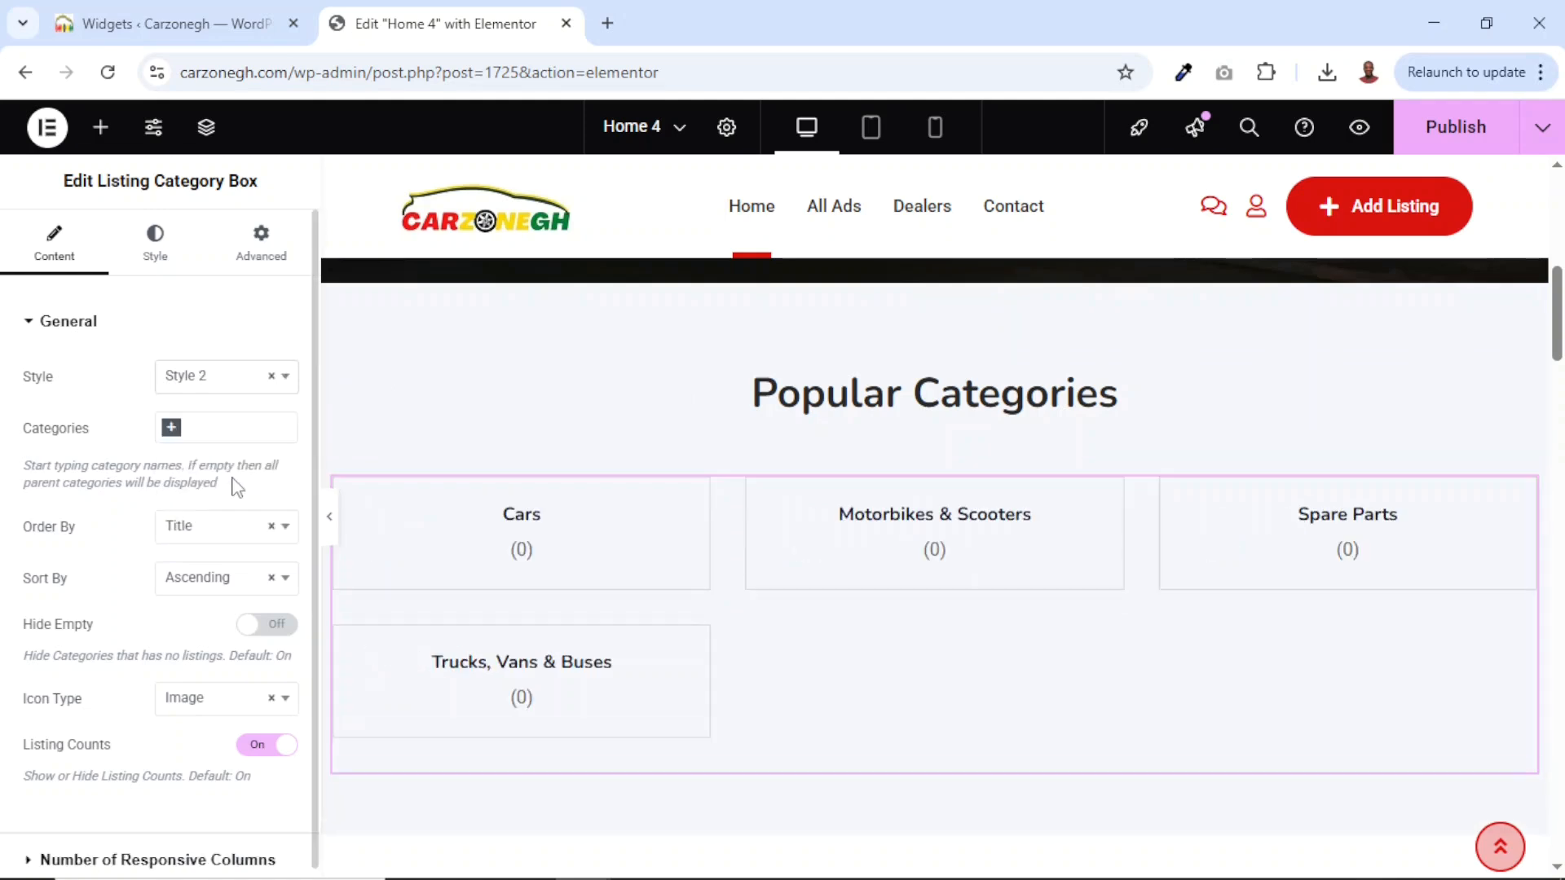
left_click(220, 382)
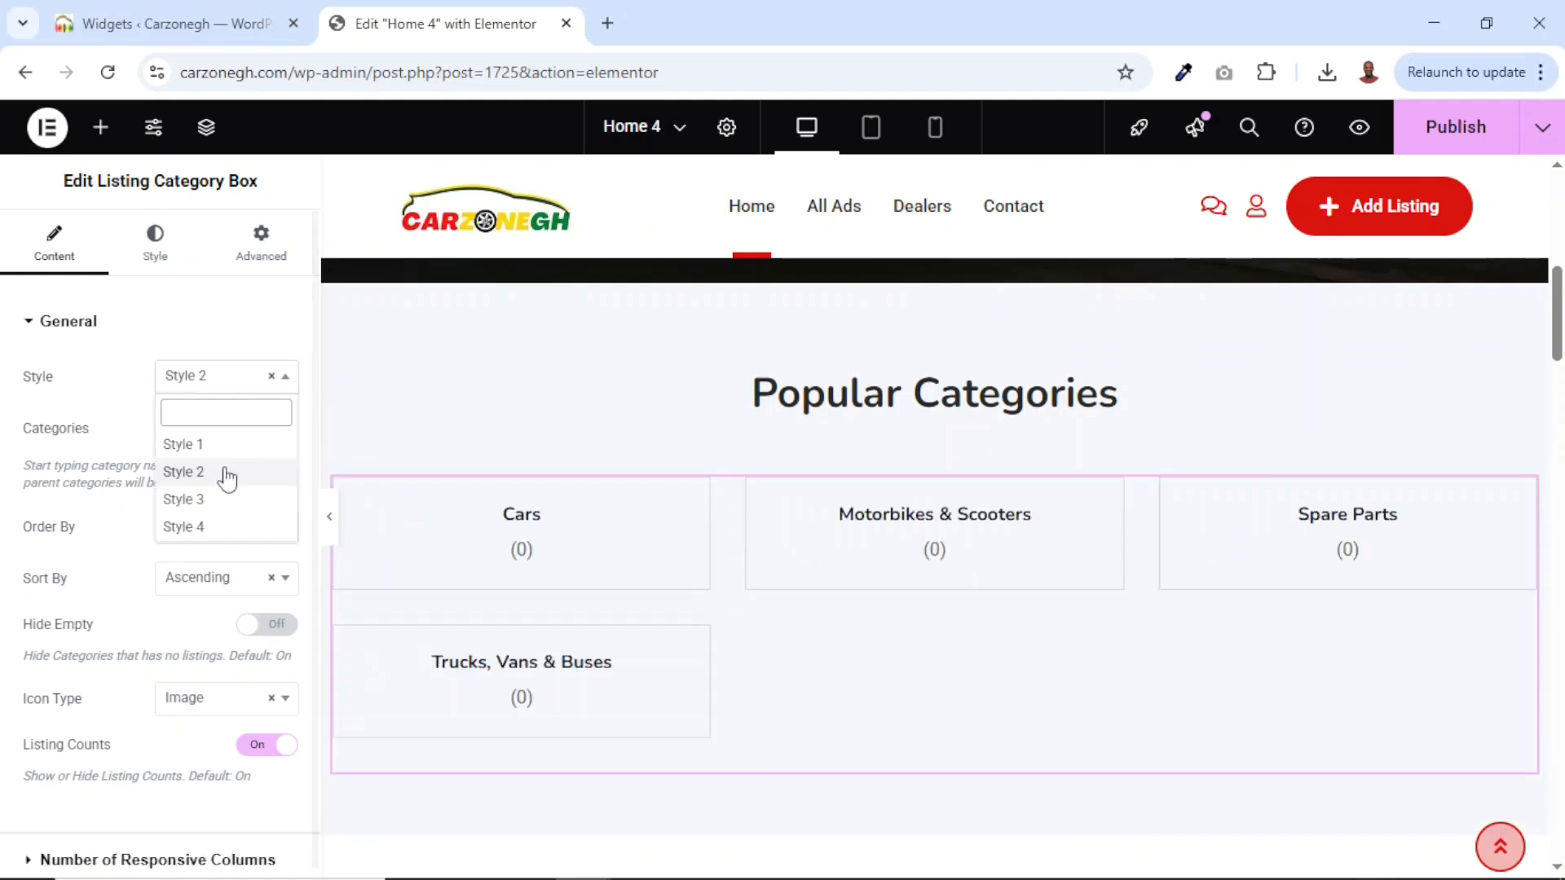
left_click(232, 499)
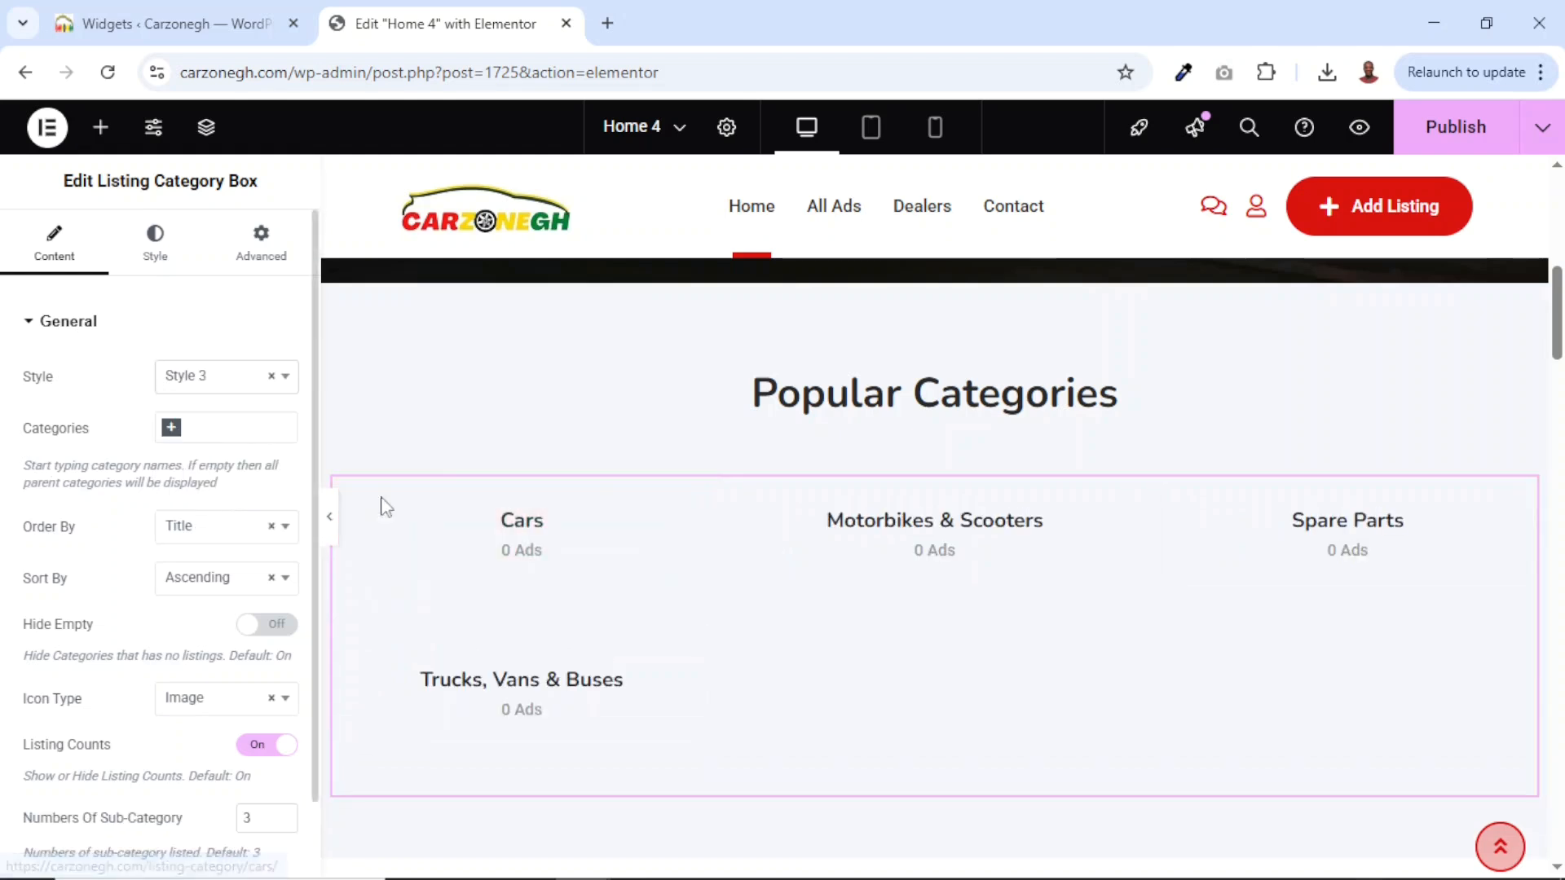
left_click(216, 381)
left_click(217, 527)
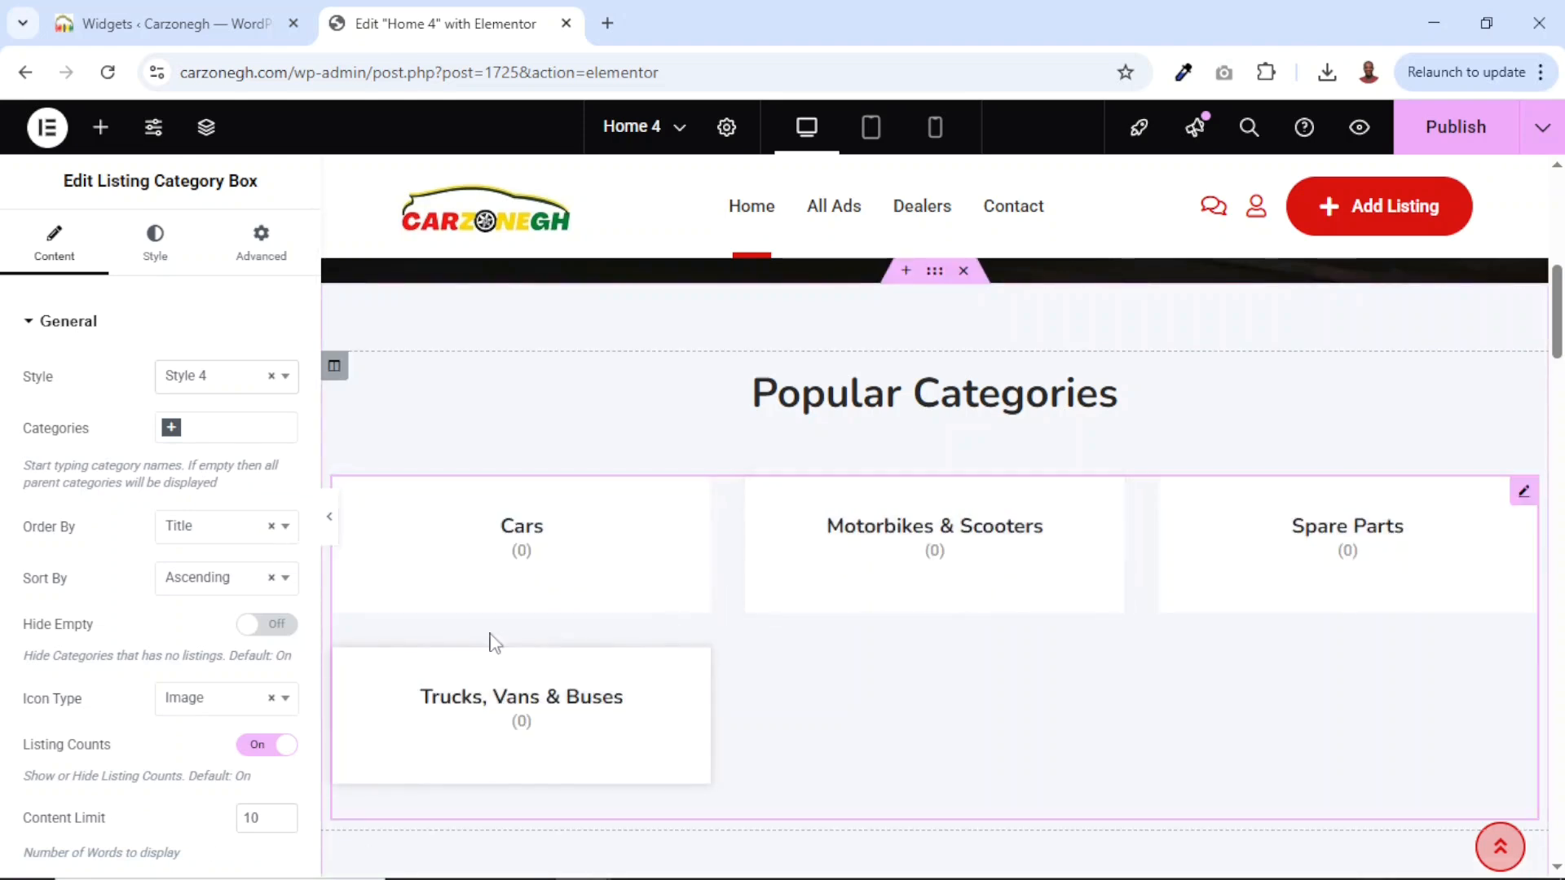
Set the category boxes' responsive columns to 4/4/2/1 for desktops, tablets and phones.
scroll(126, 667, "down", 1)
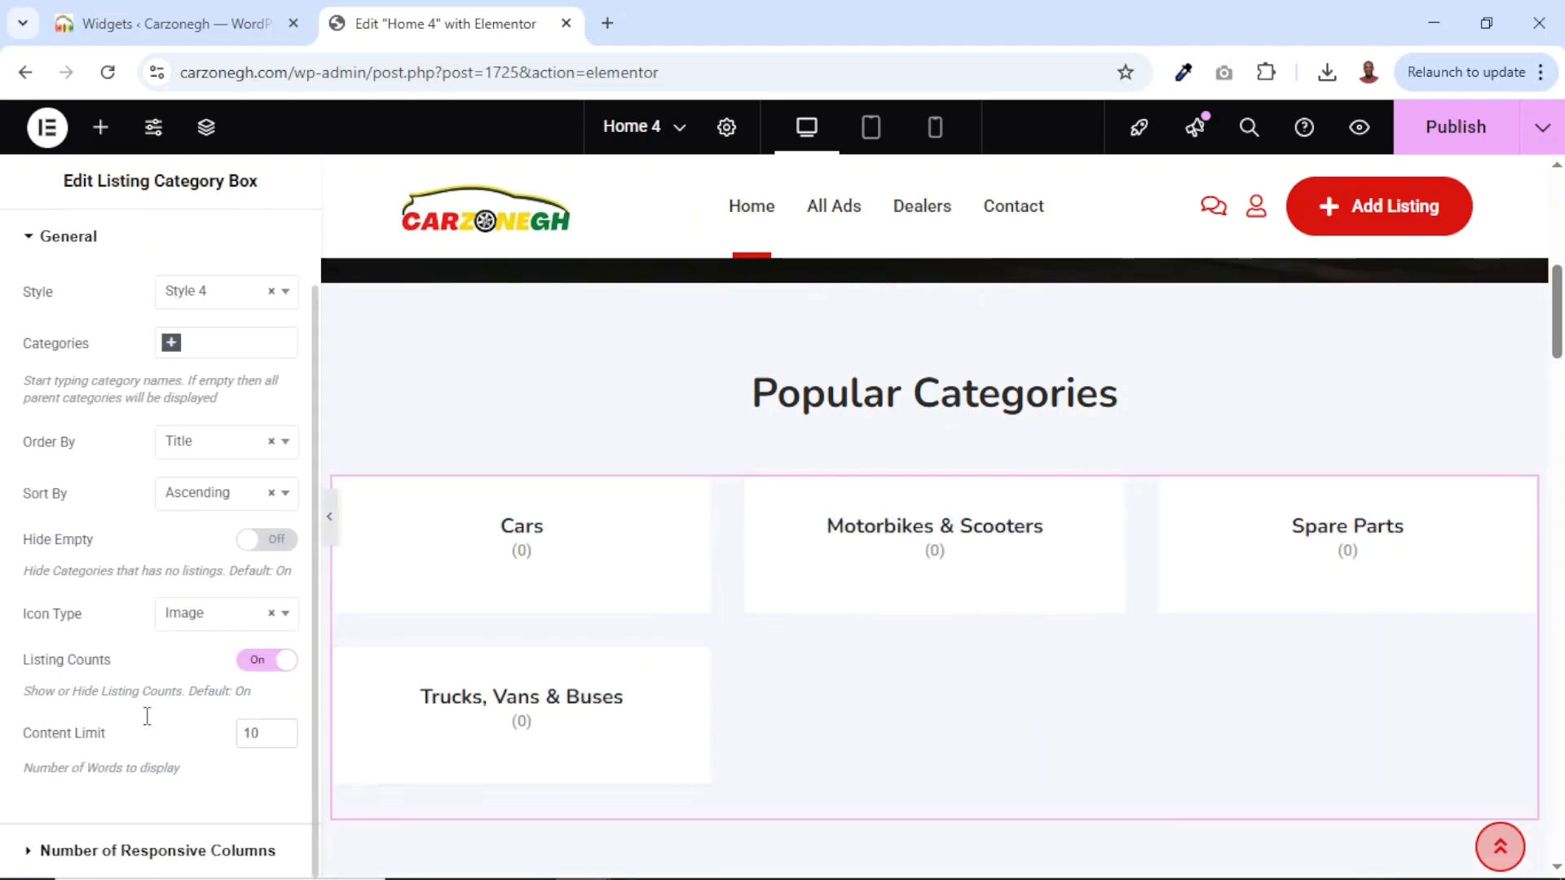
left_click(118, 852)
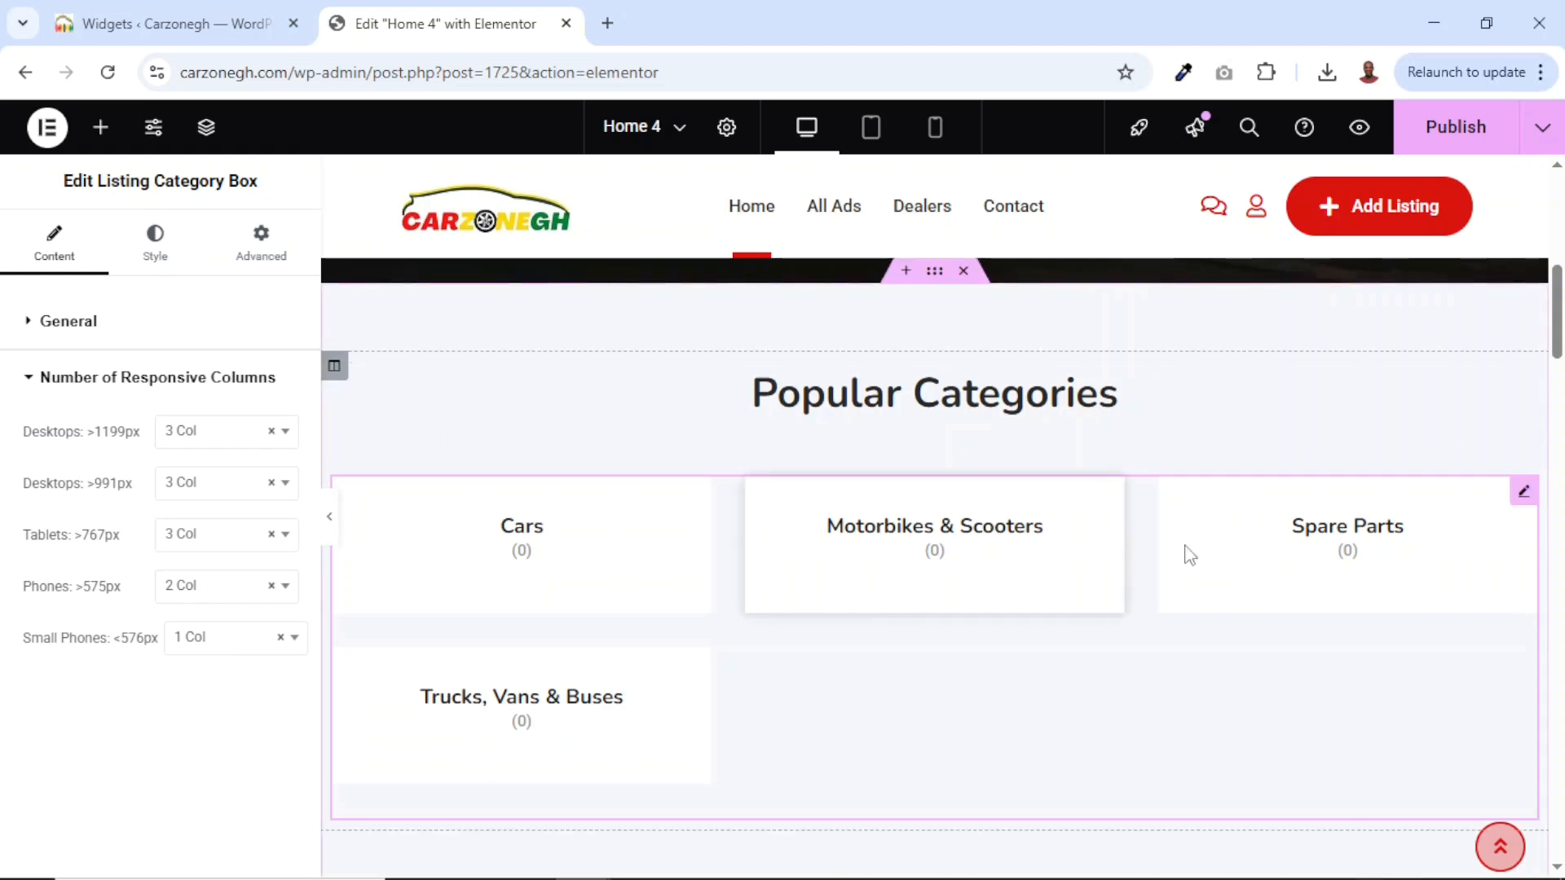
left_click(234, 440)
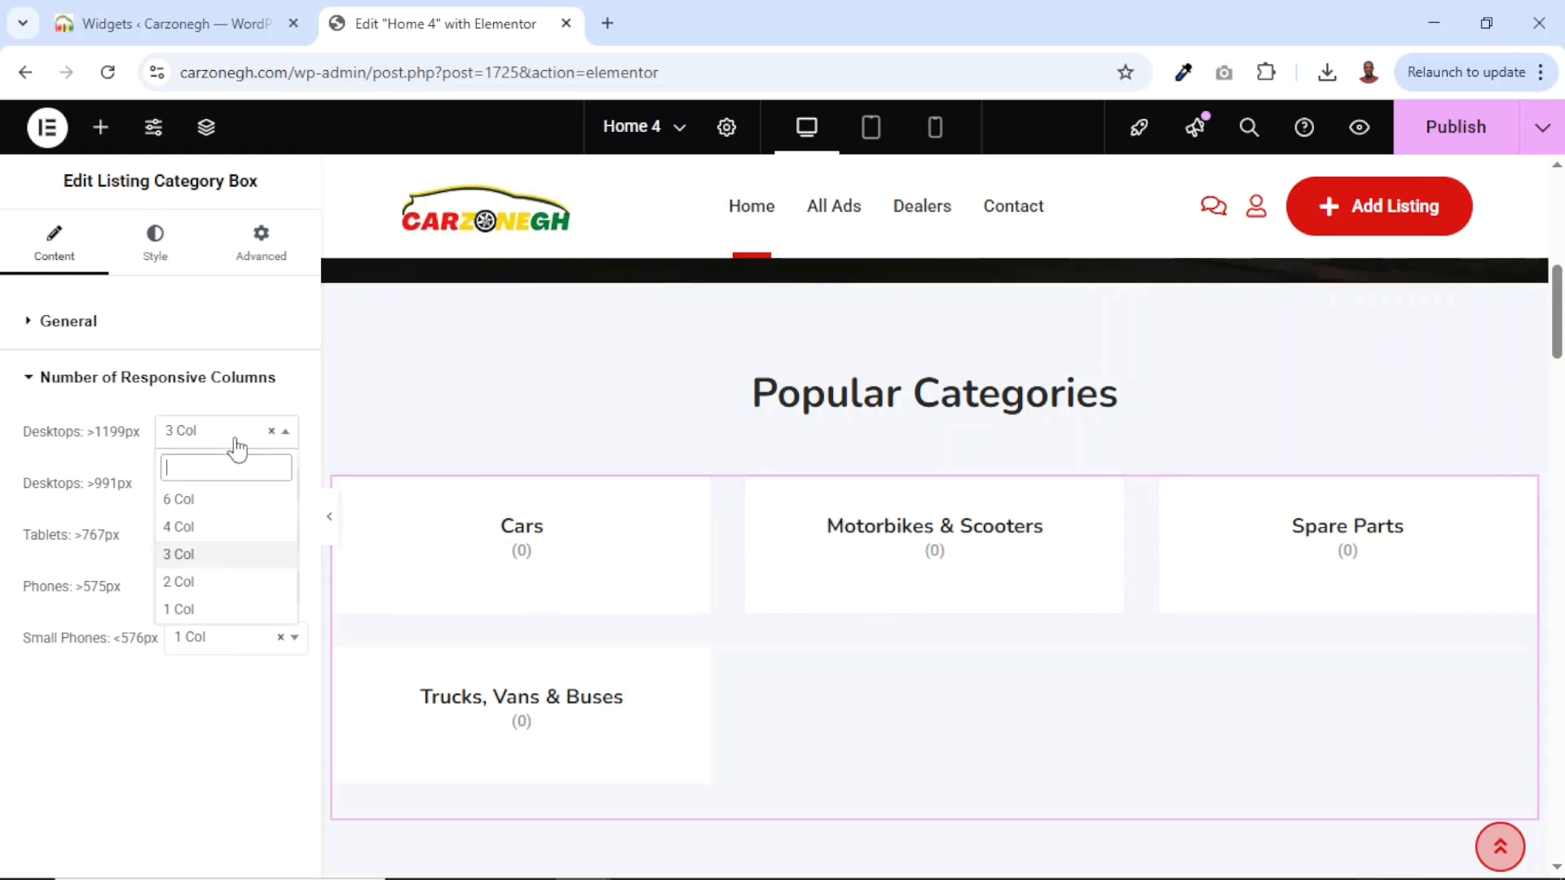
left_click(209, 528)
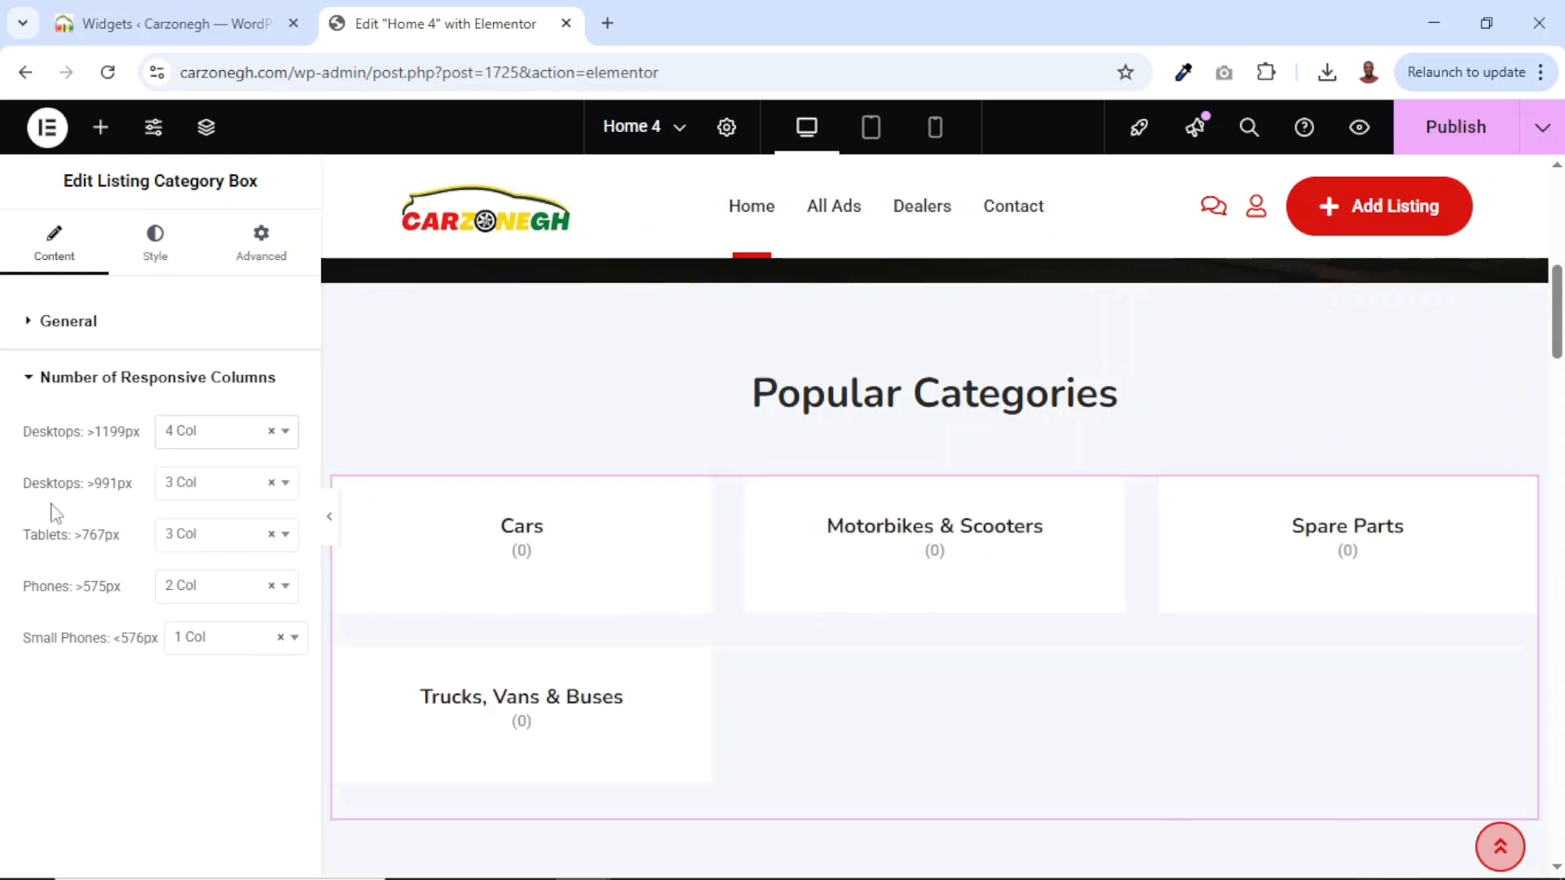
left_click(235, 494)
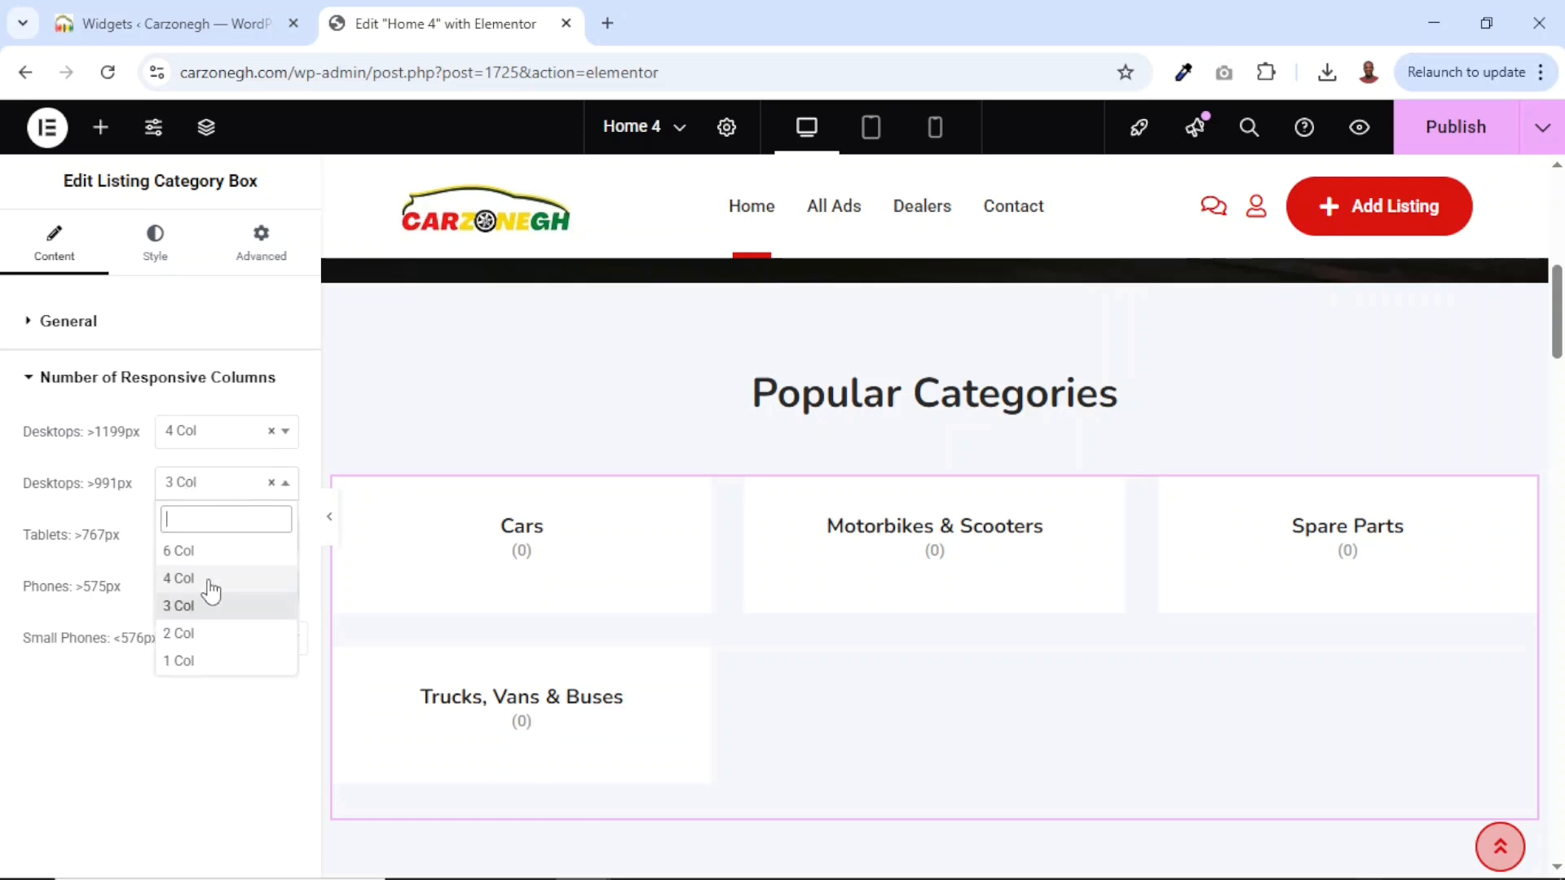
left_click(210, 583)
left_click(210, 544)
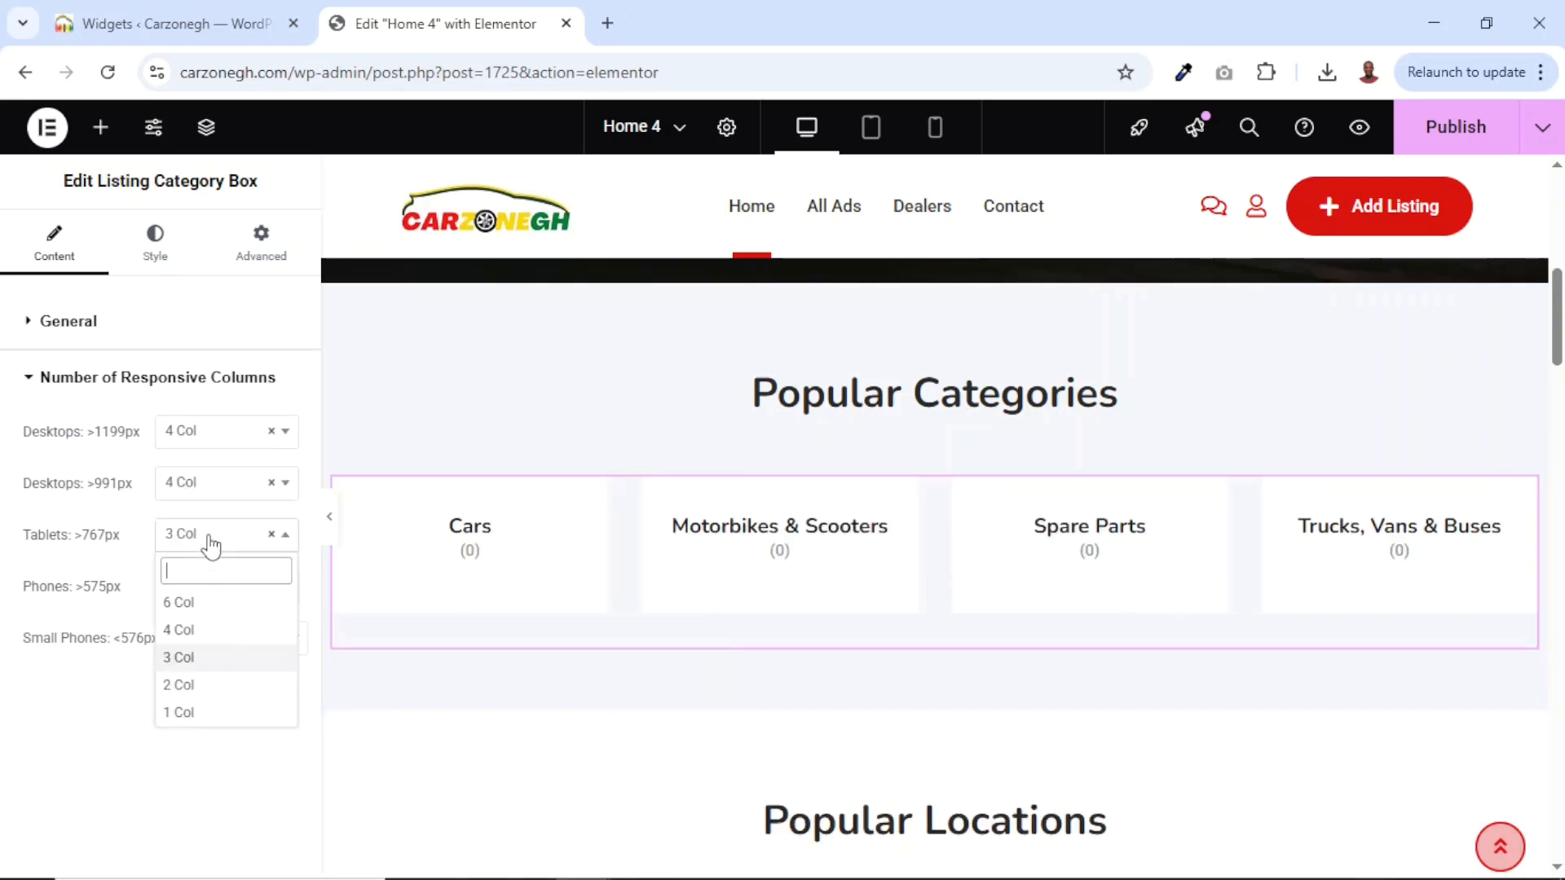
left_click(211, 689)
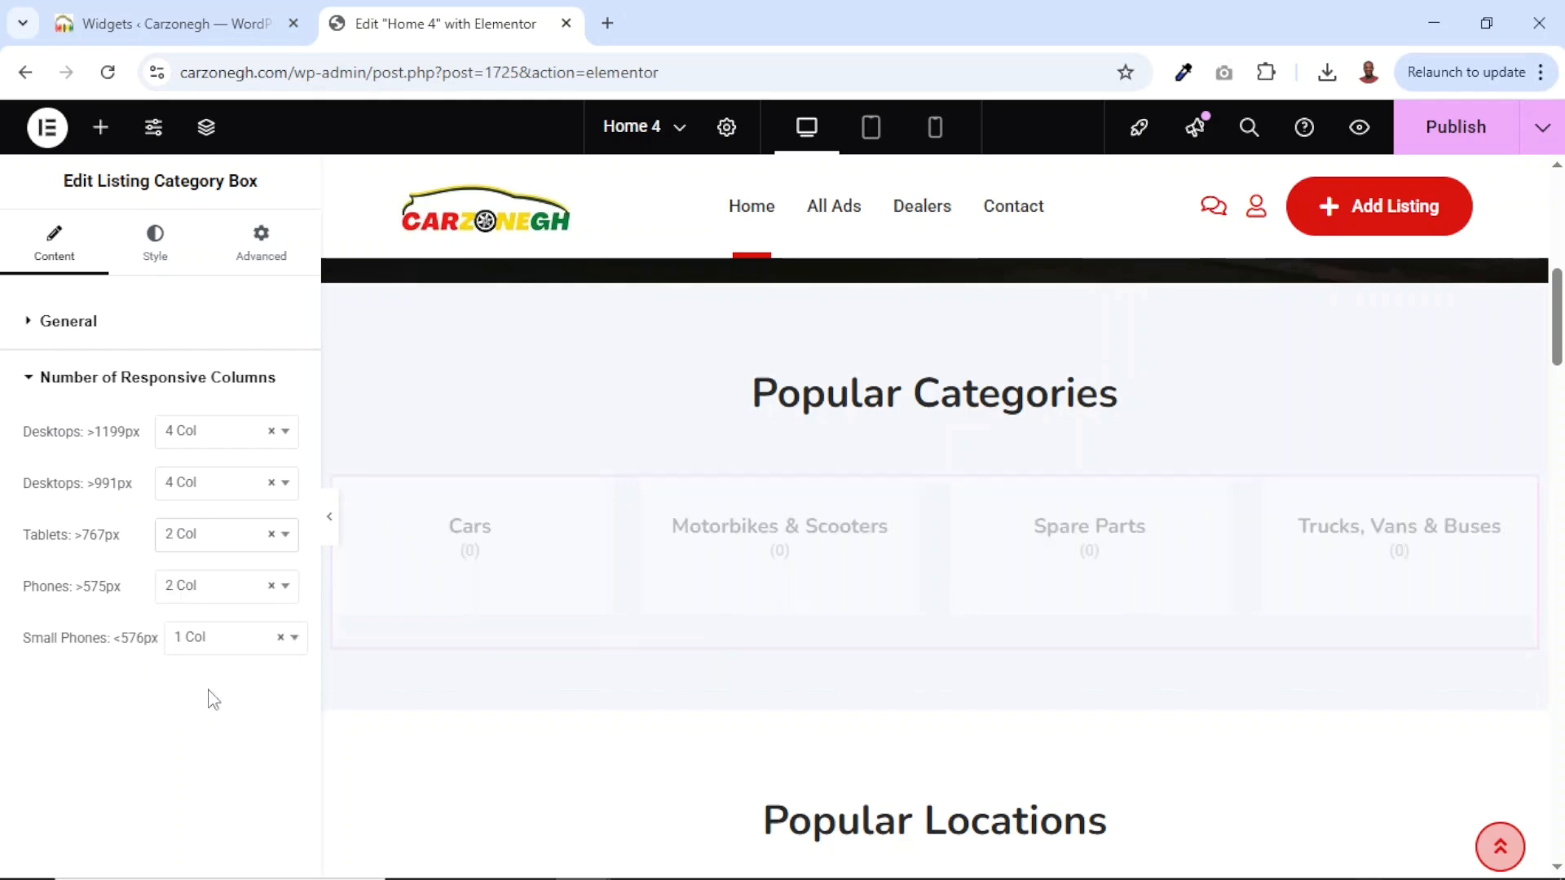
left_click(222, 599)
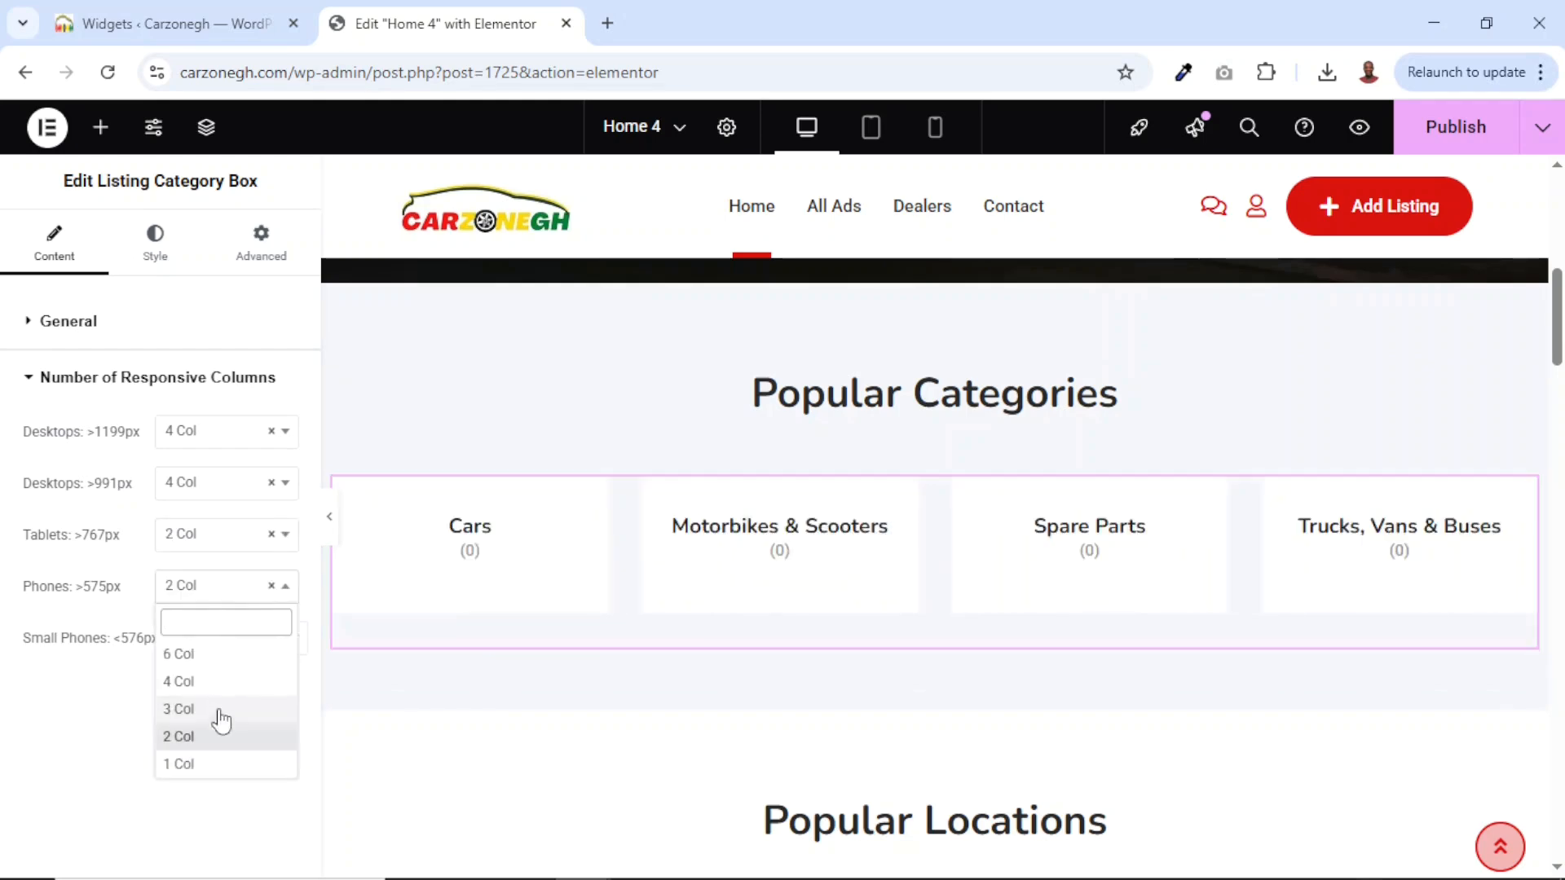
left_click(220, 762)
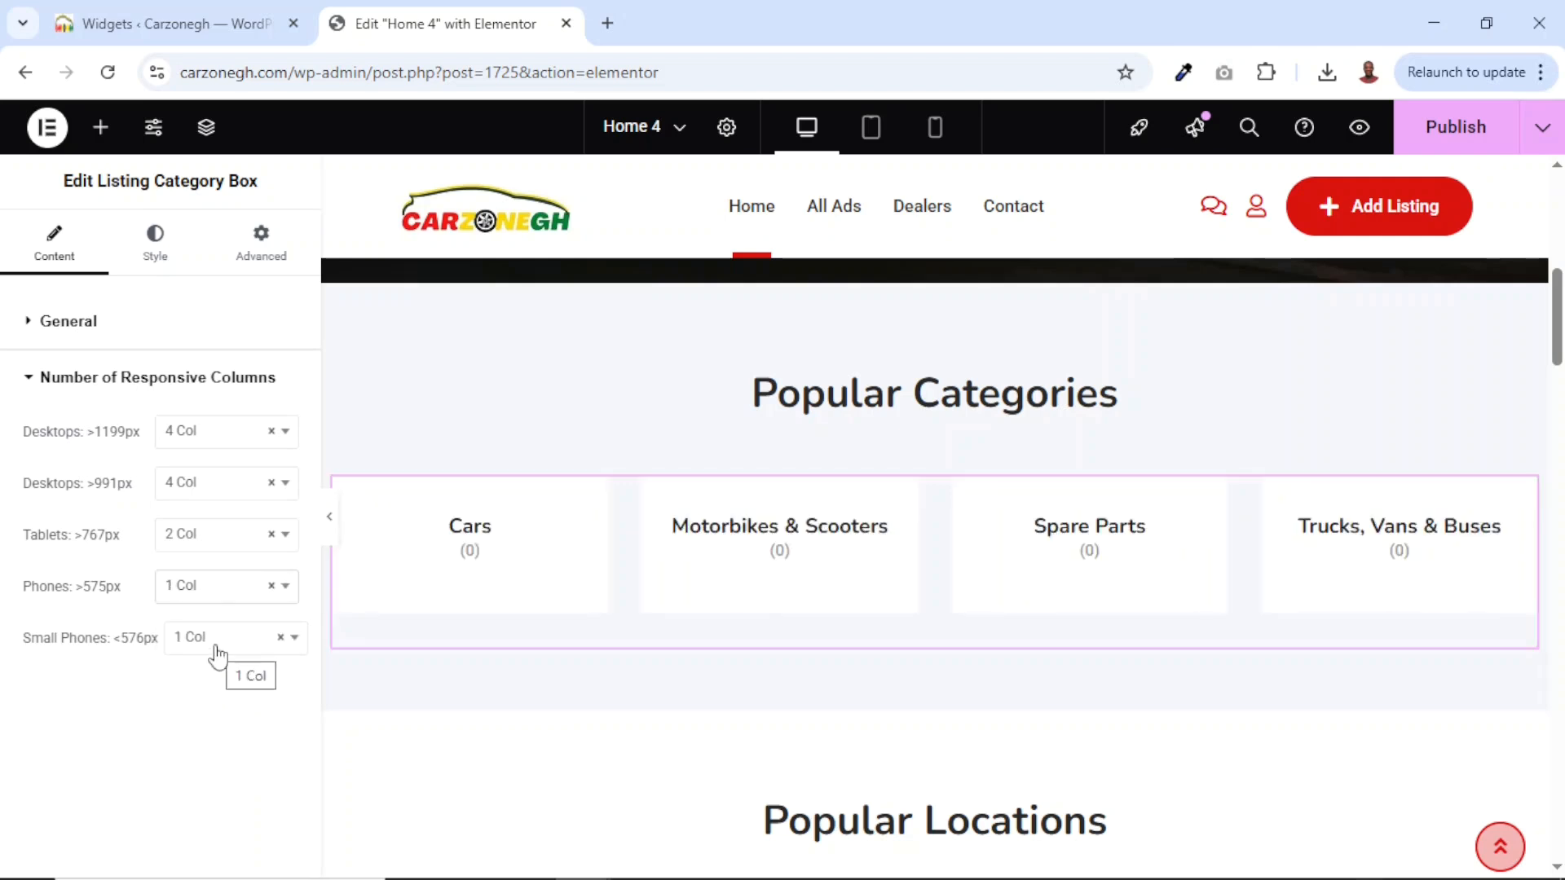
Preview the category layout at tablet and phone widths, then return to desktop.
left_click(872, 129)
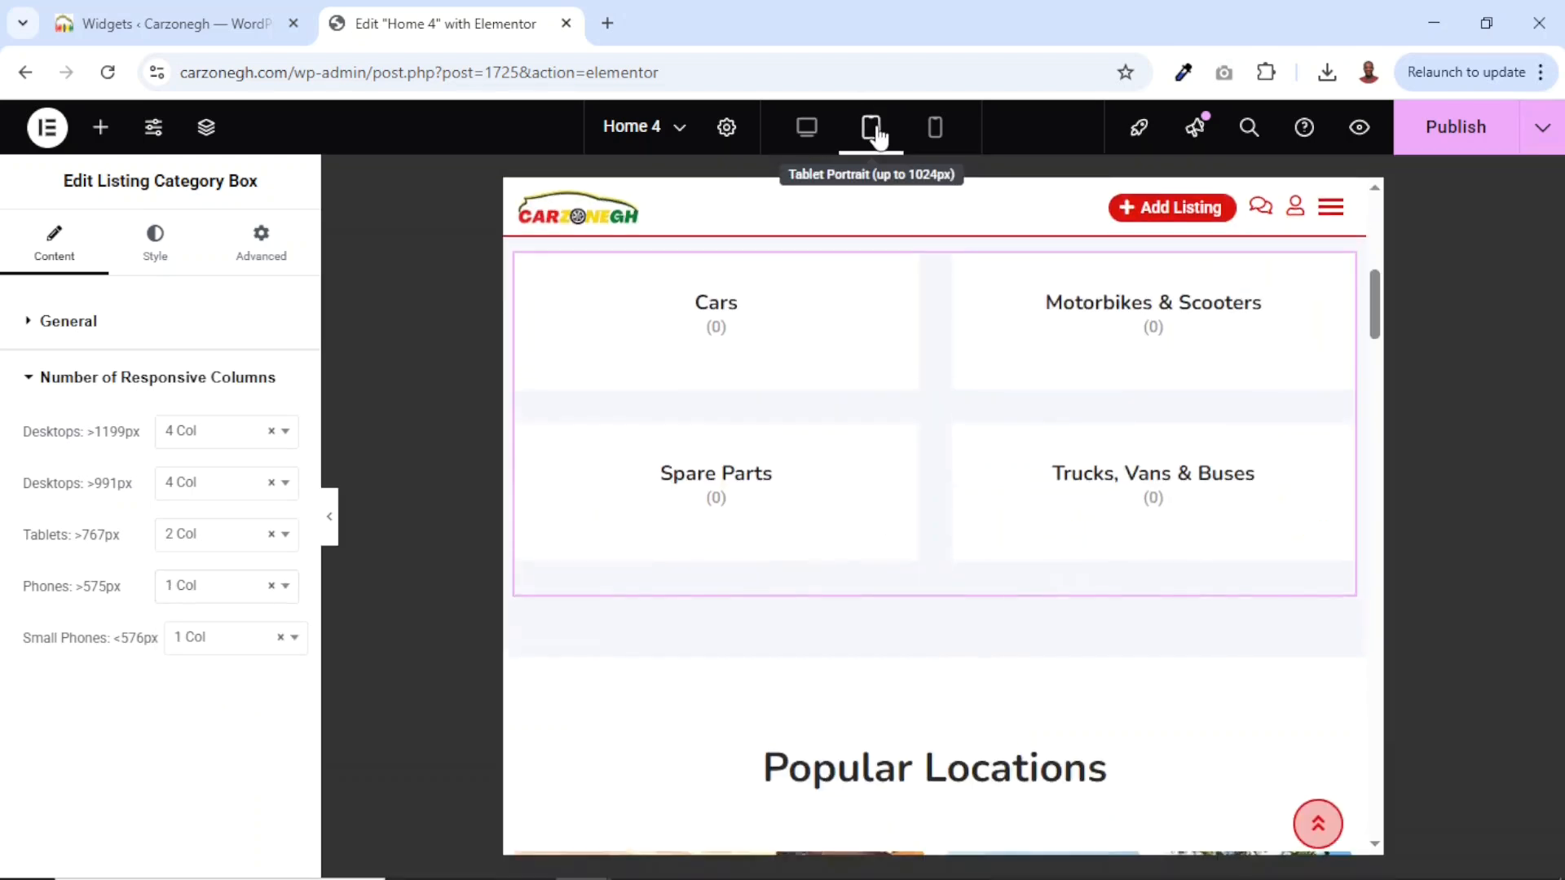
left_click(934, 130)
scroll(916, 488, "down", 8)
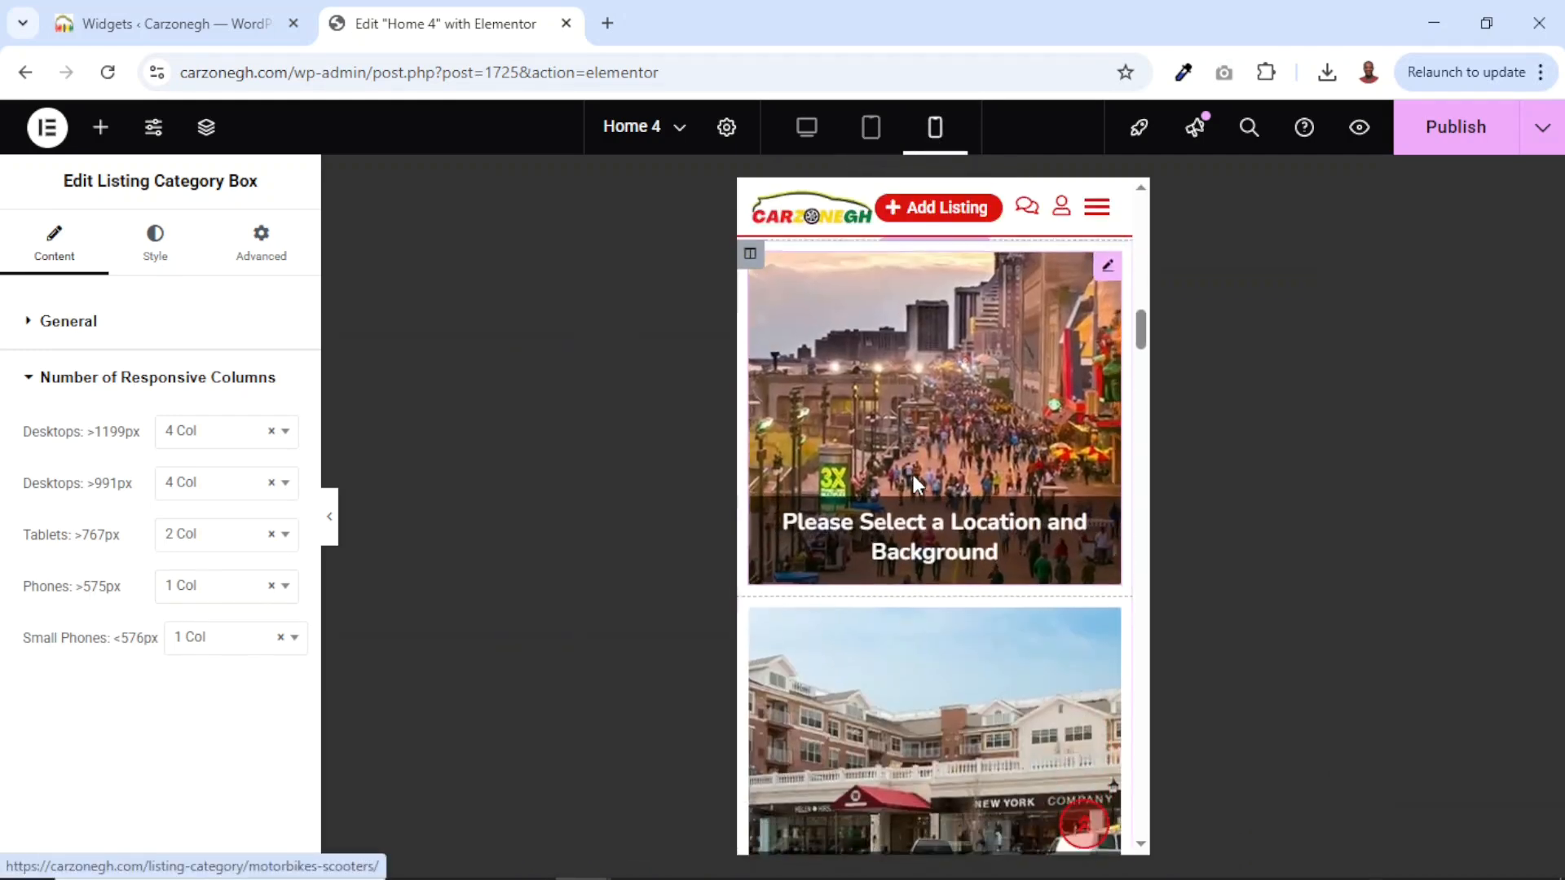
scroll(916, 481, "up", 15)
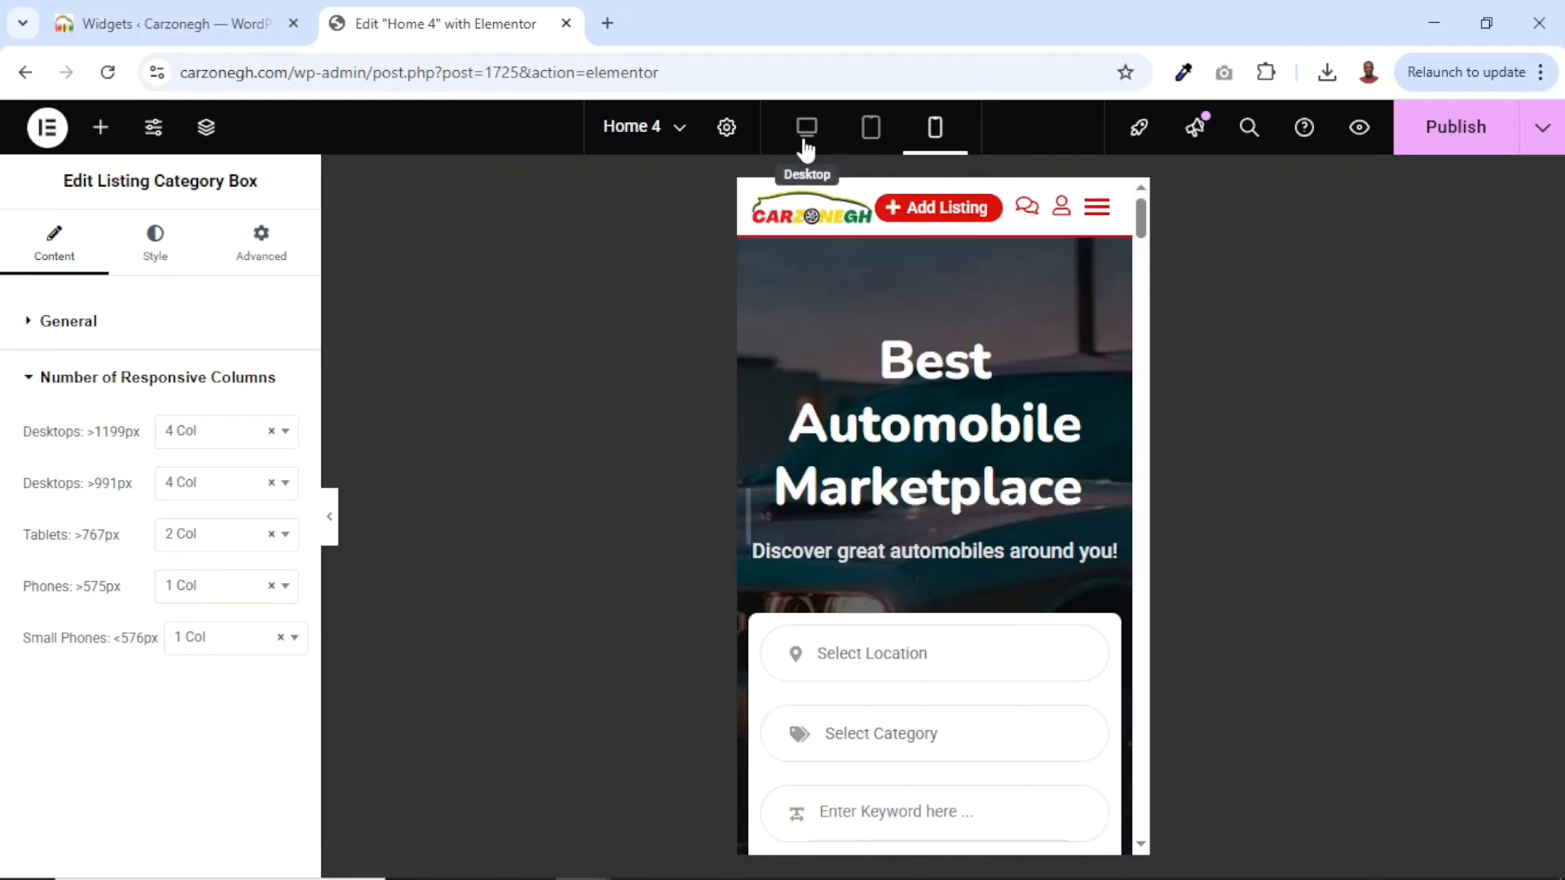
left_click(805, 136)
scroll(1017, 548, "down", 5)
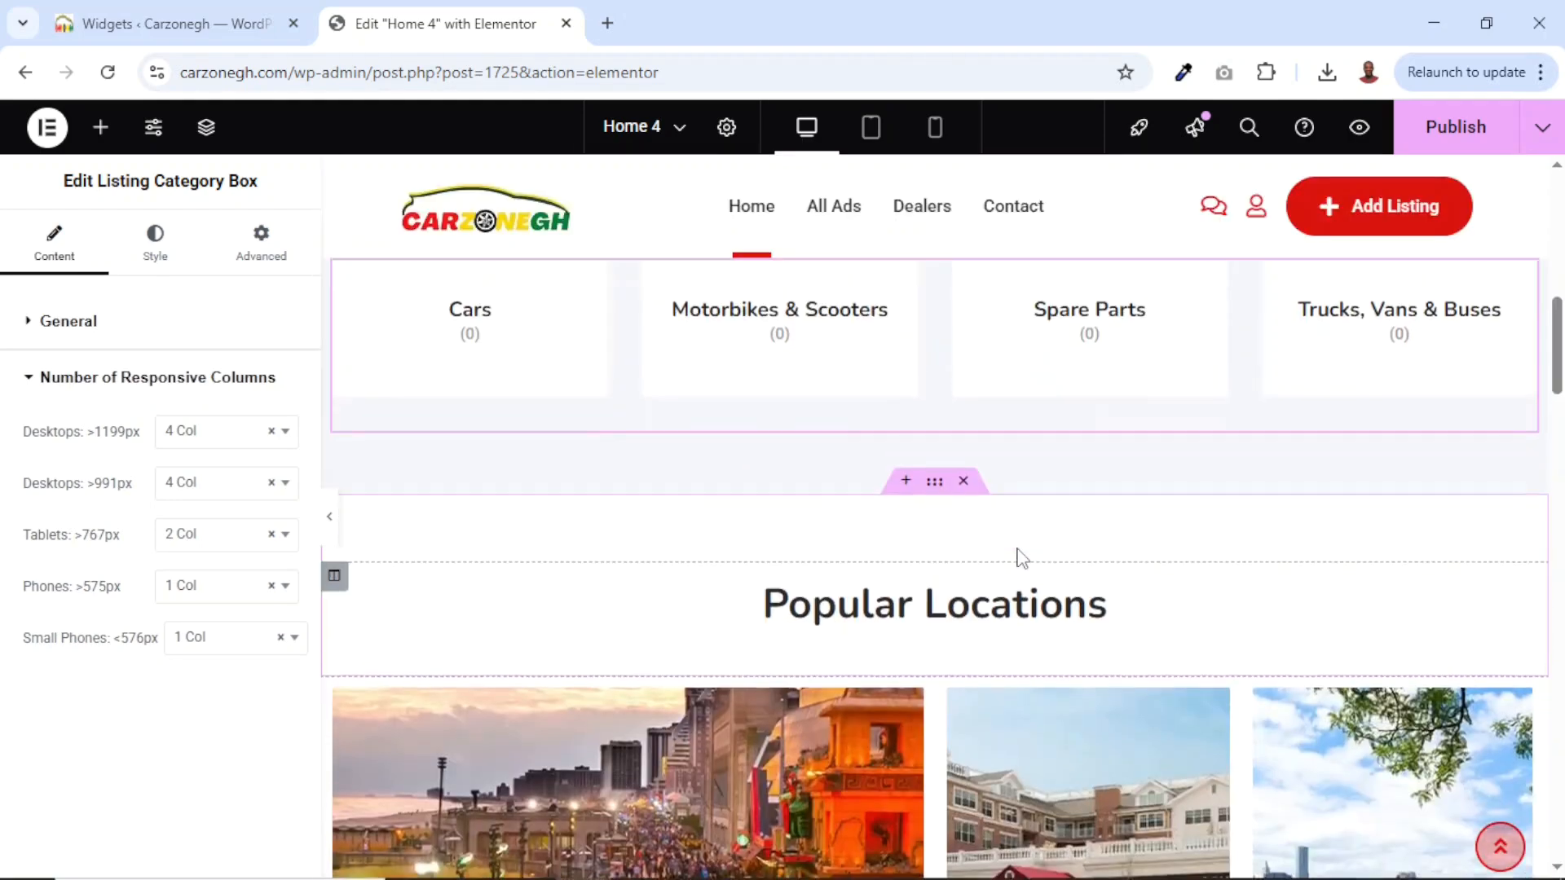
scroll(1016, 559, "down", 8)
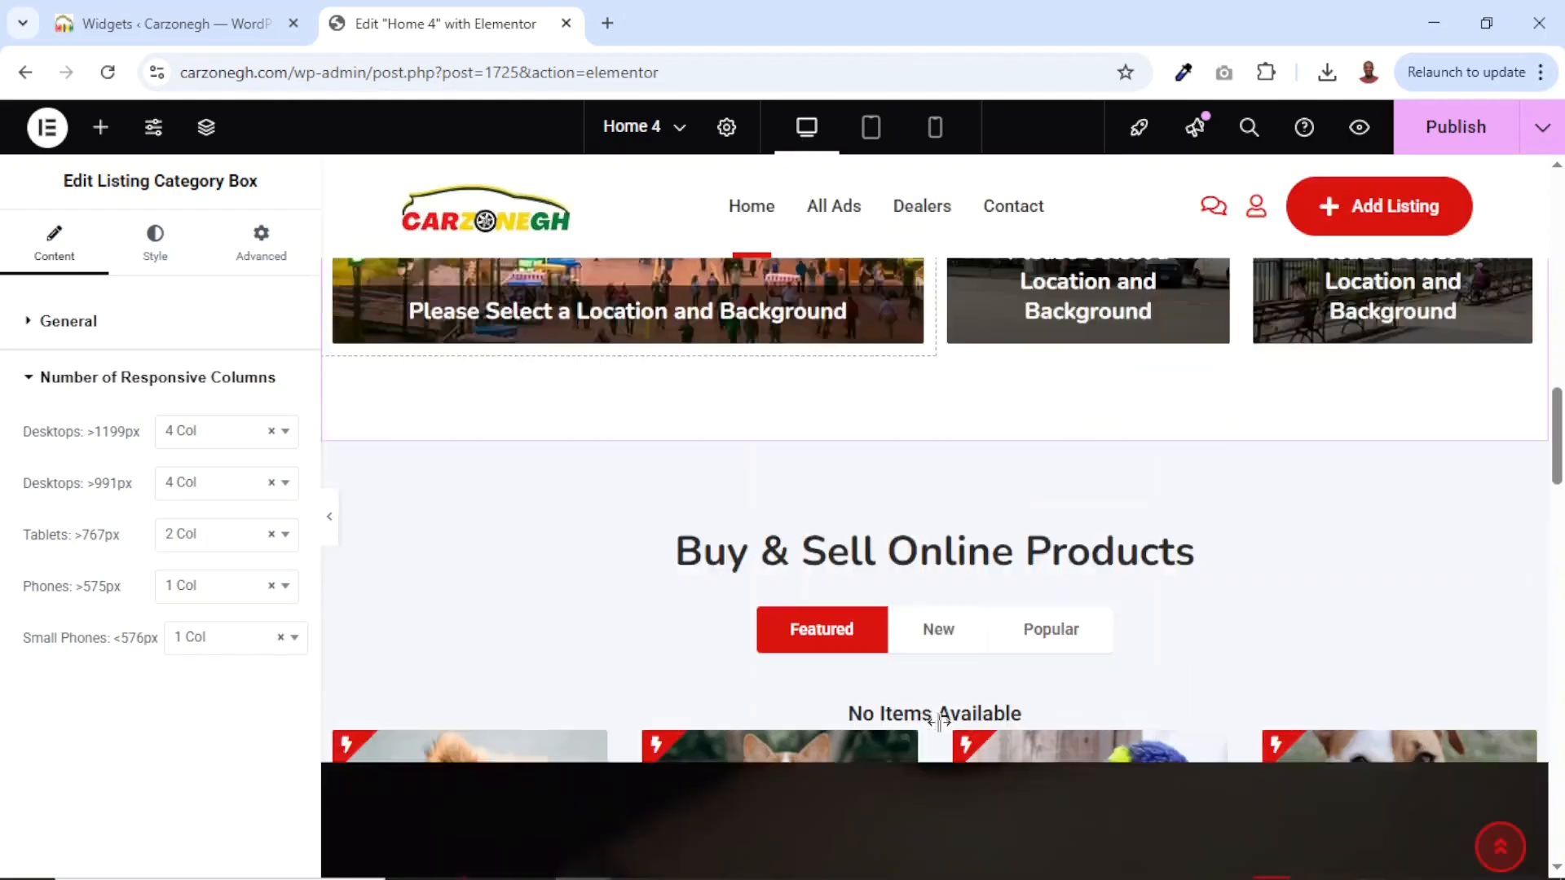
scroll(938, 721, "down", 15)
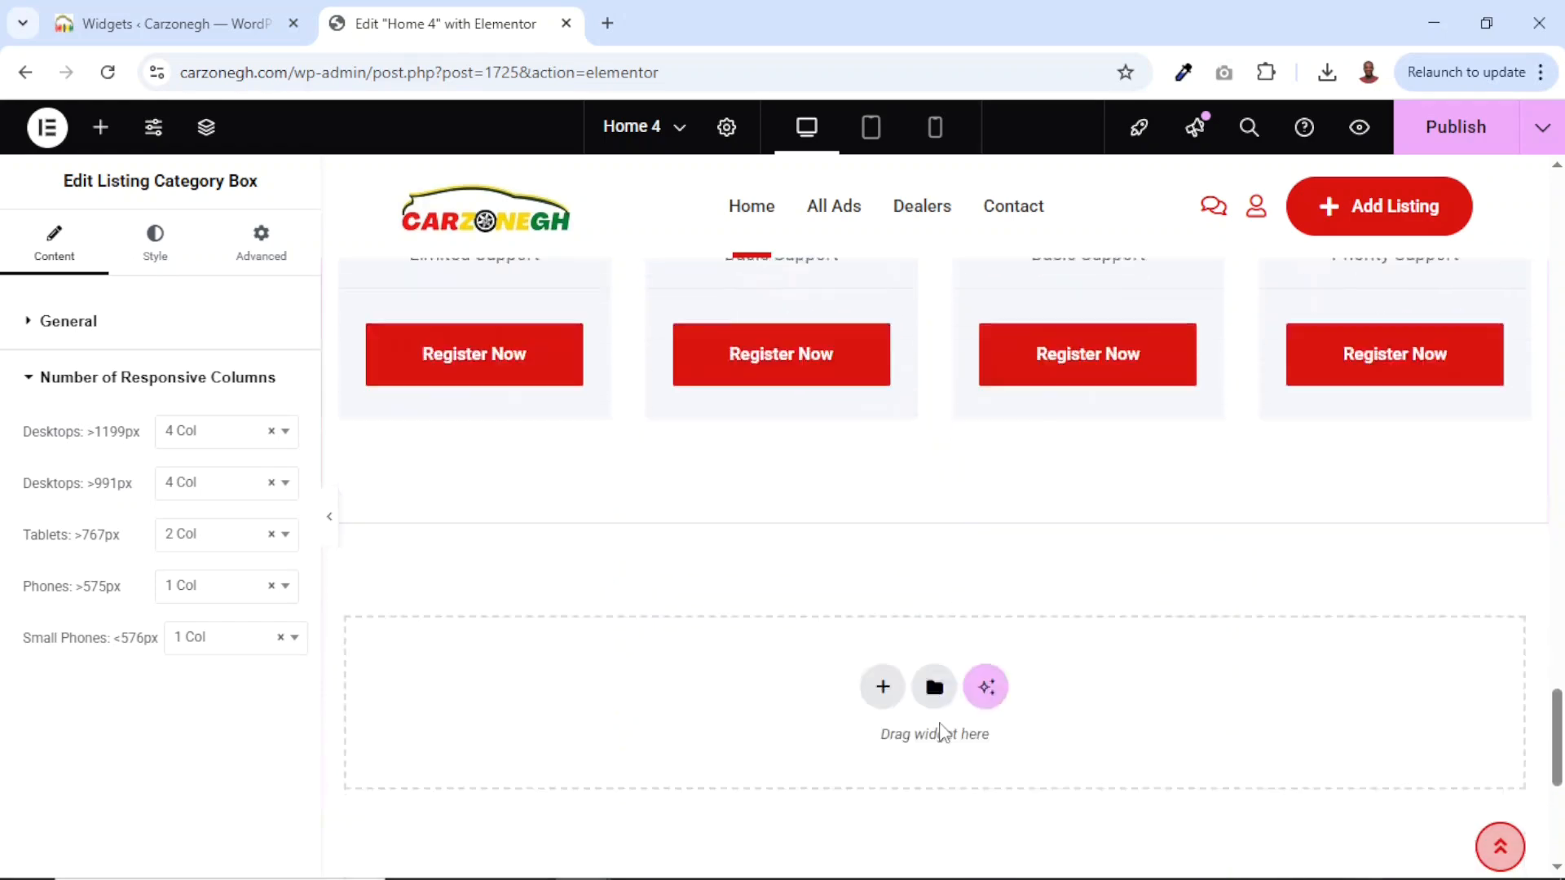
scroll(941, 732, "down", 3)
scroll(941, 732, "up", 20)
scroll(938, 722, "down", 8)
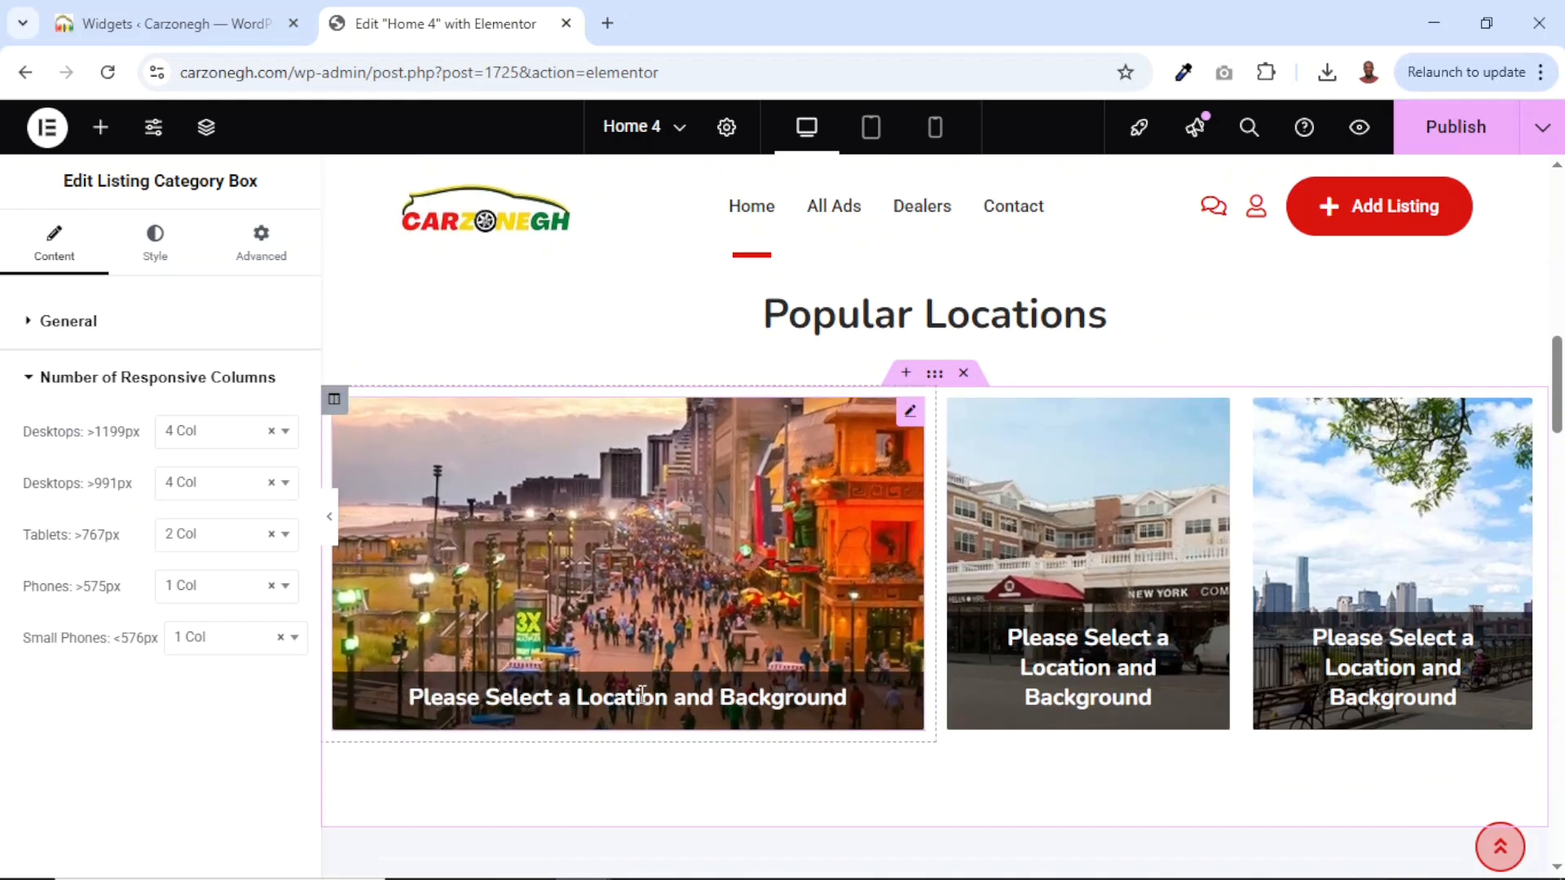
Set the first location box's background to the mountain image mt-sample-background.jpg.
left_click(910, 411)
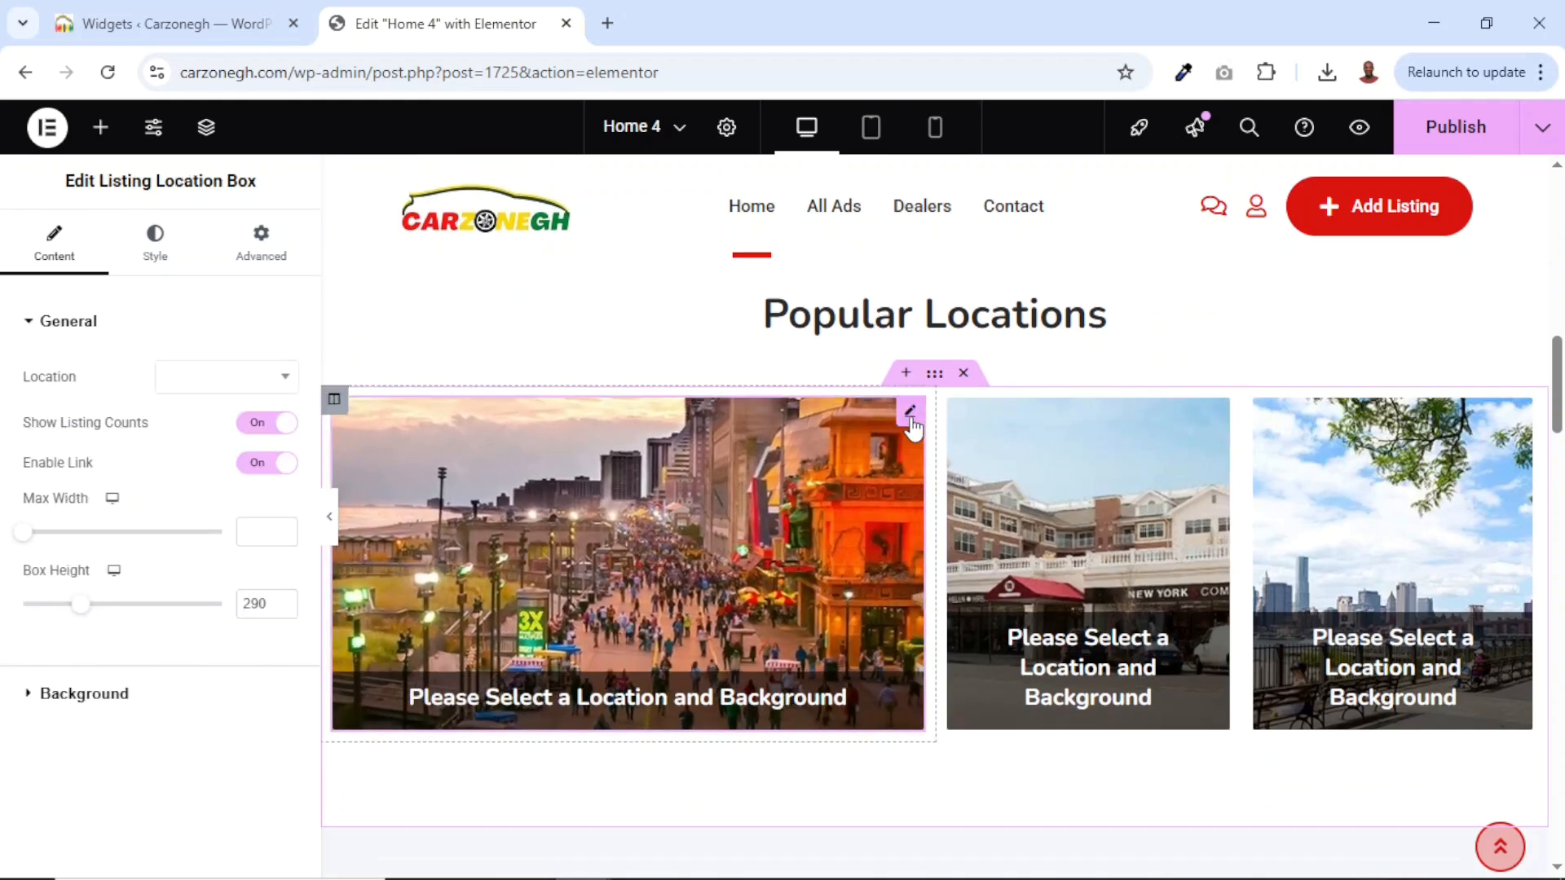
left_click(84, 694)
left_click(124, 606)
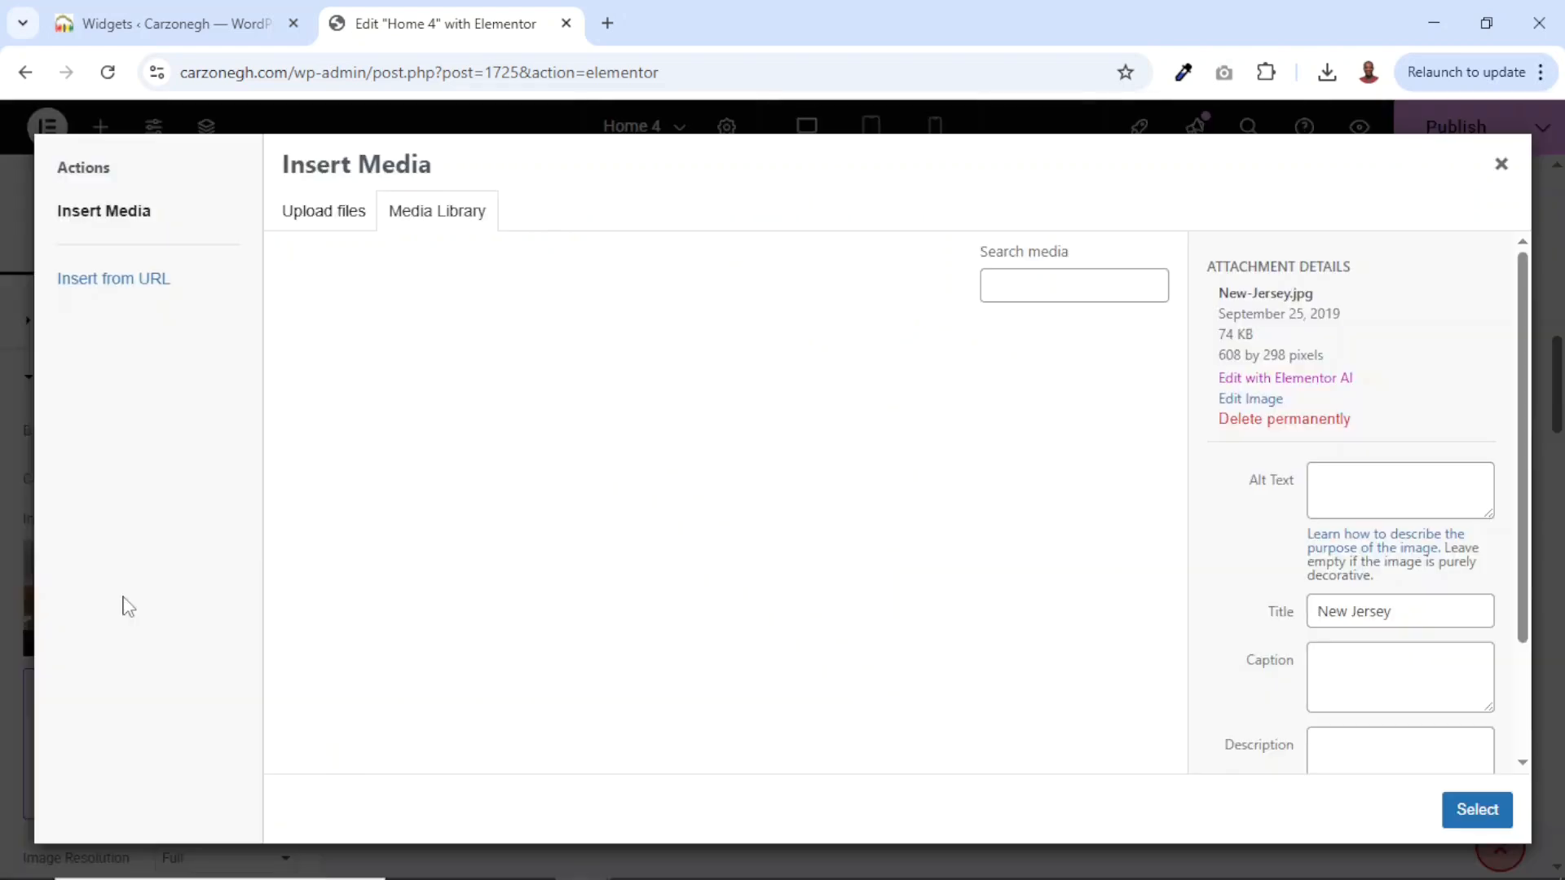
left_click(894, 414)
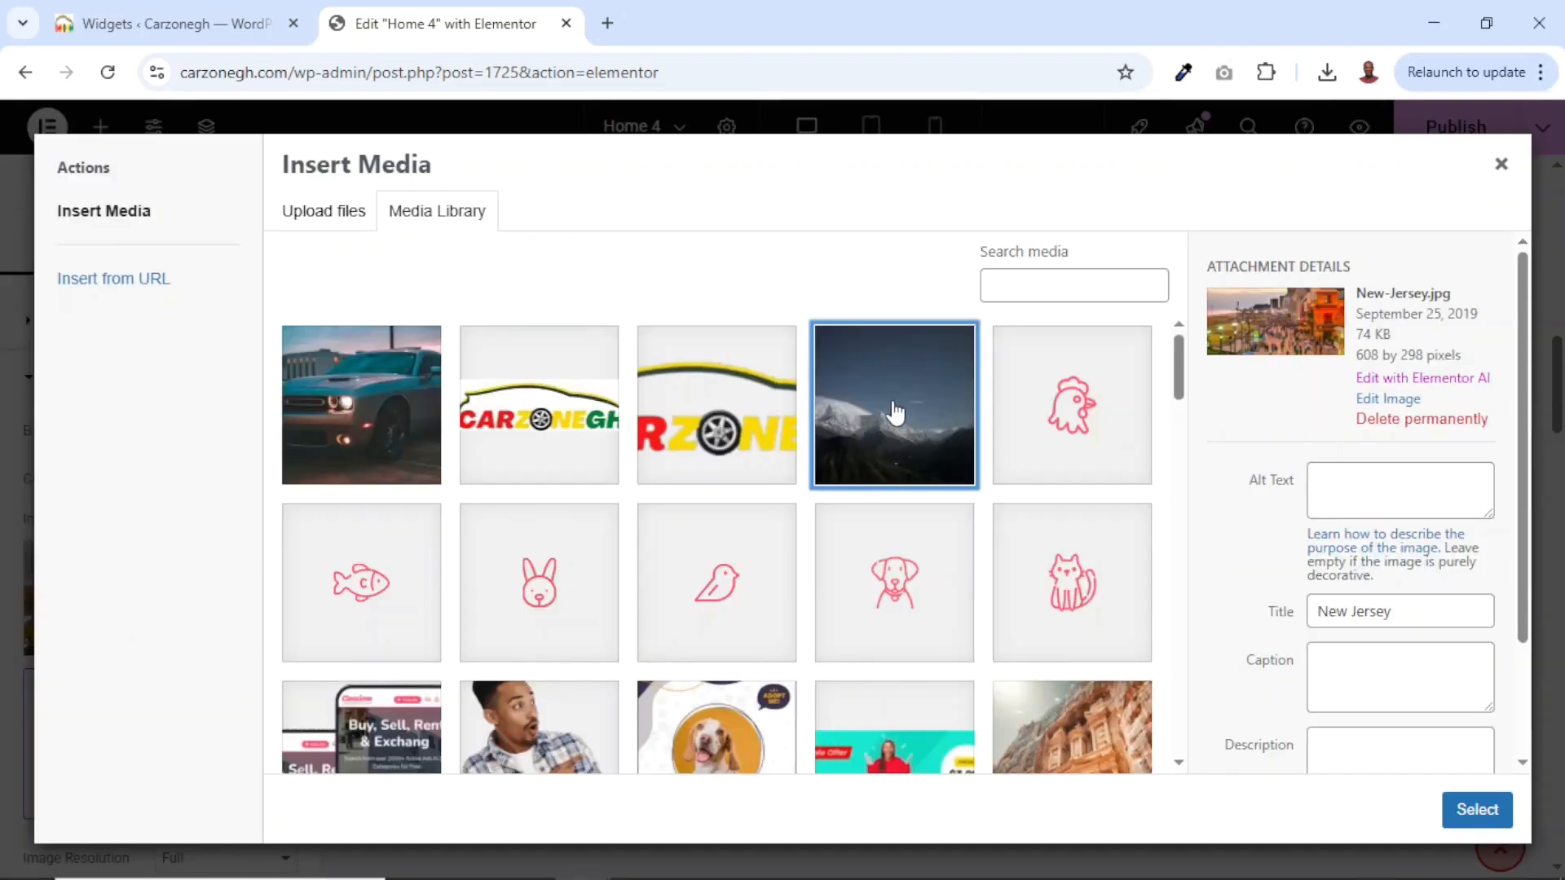
left_click(1477, 811)
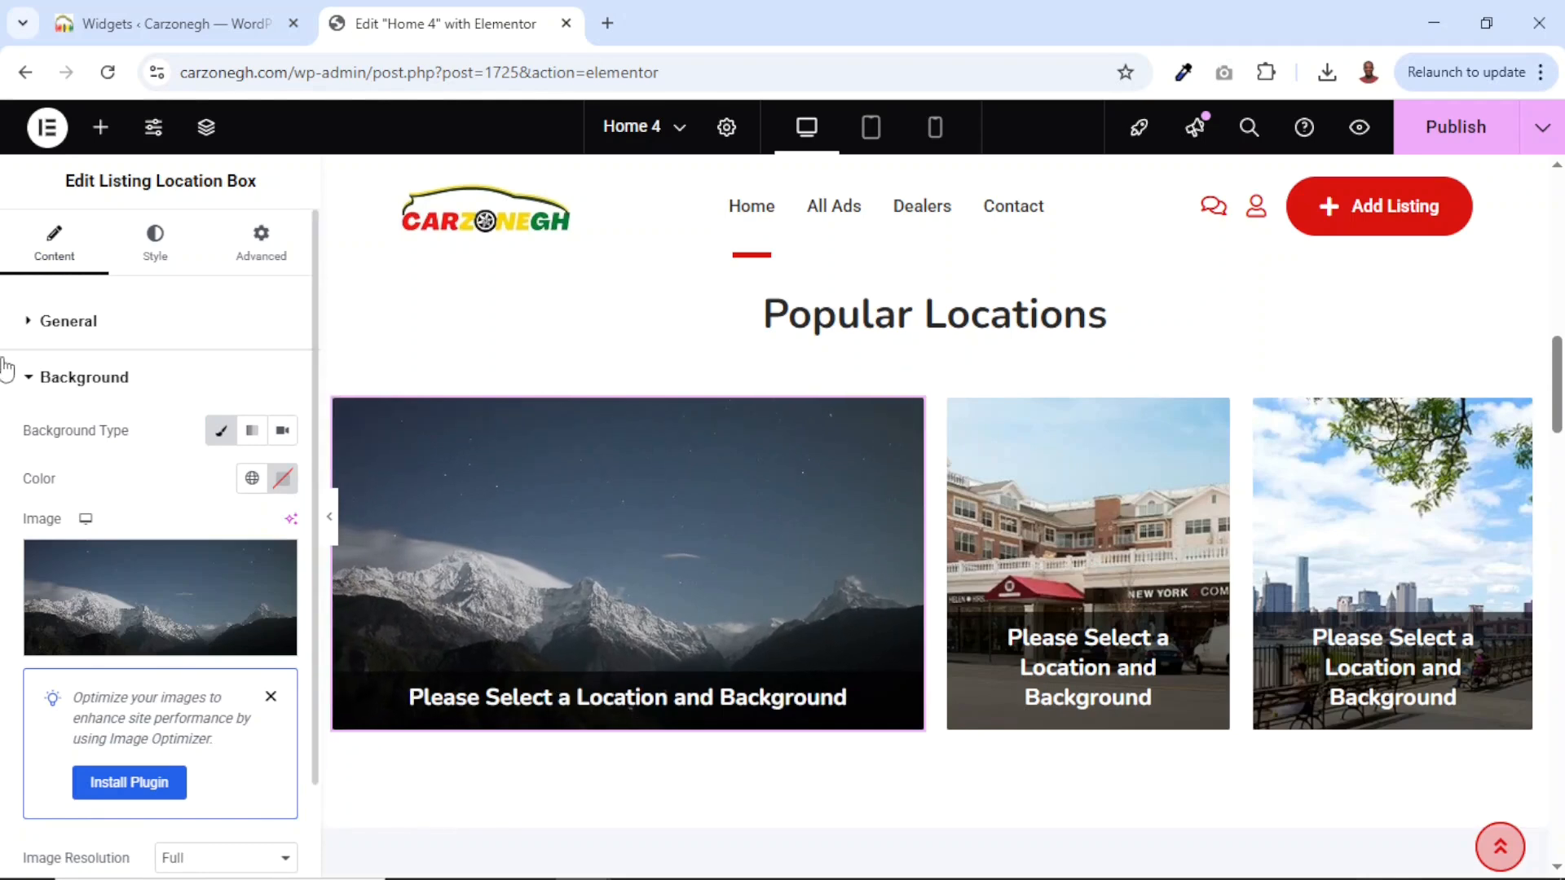
Assign Greater Accra as the first location box's location.
left_click(75, 322)
left_click(236, 380)
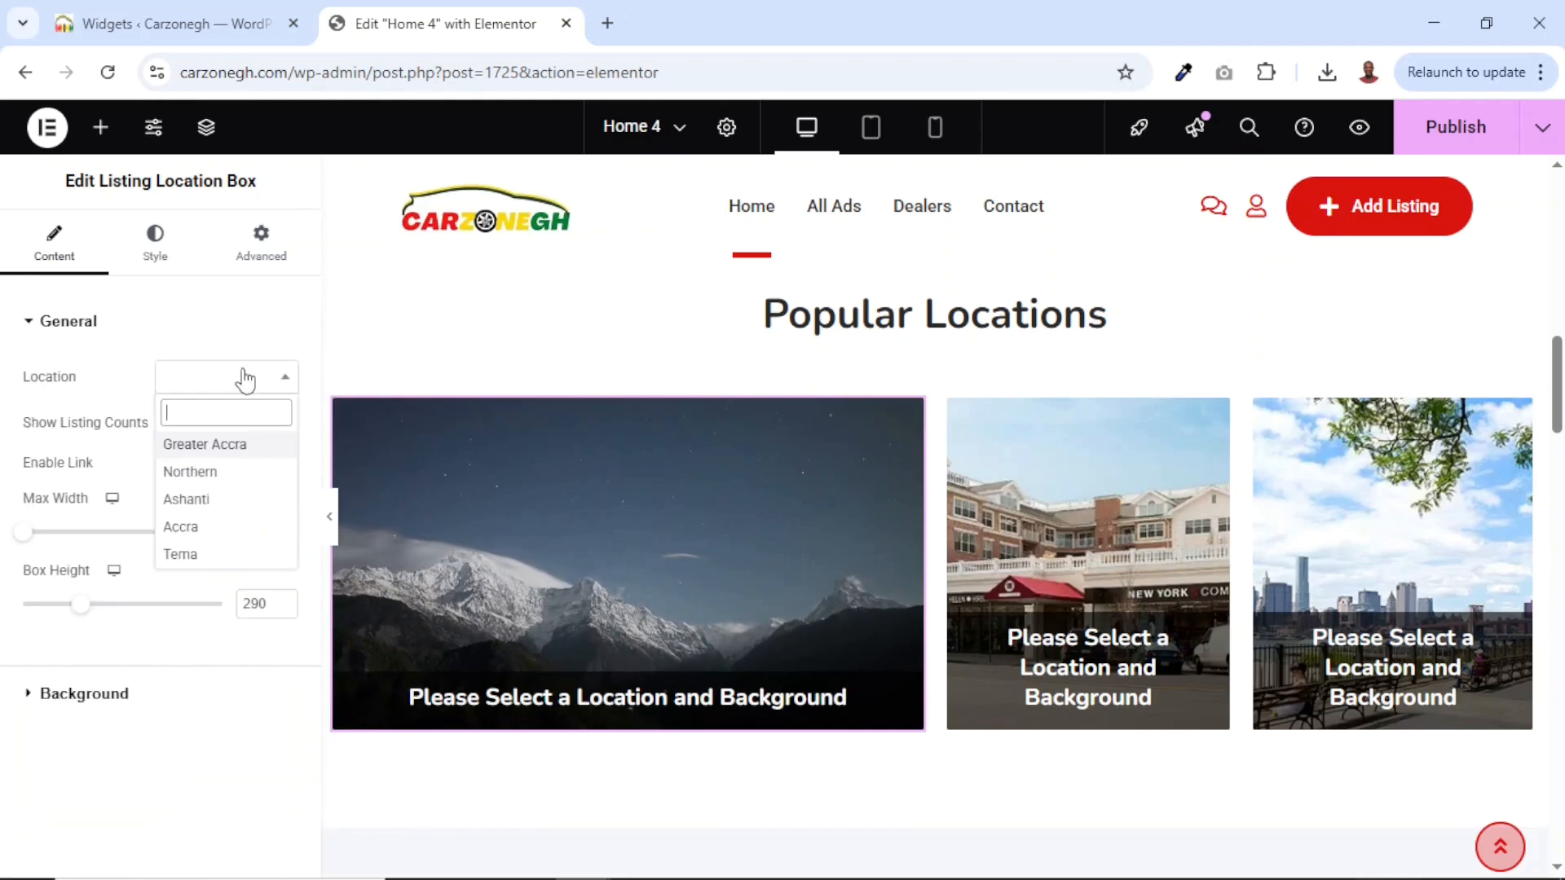
left_click(214, 445)
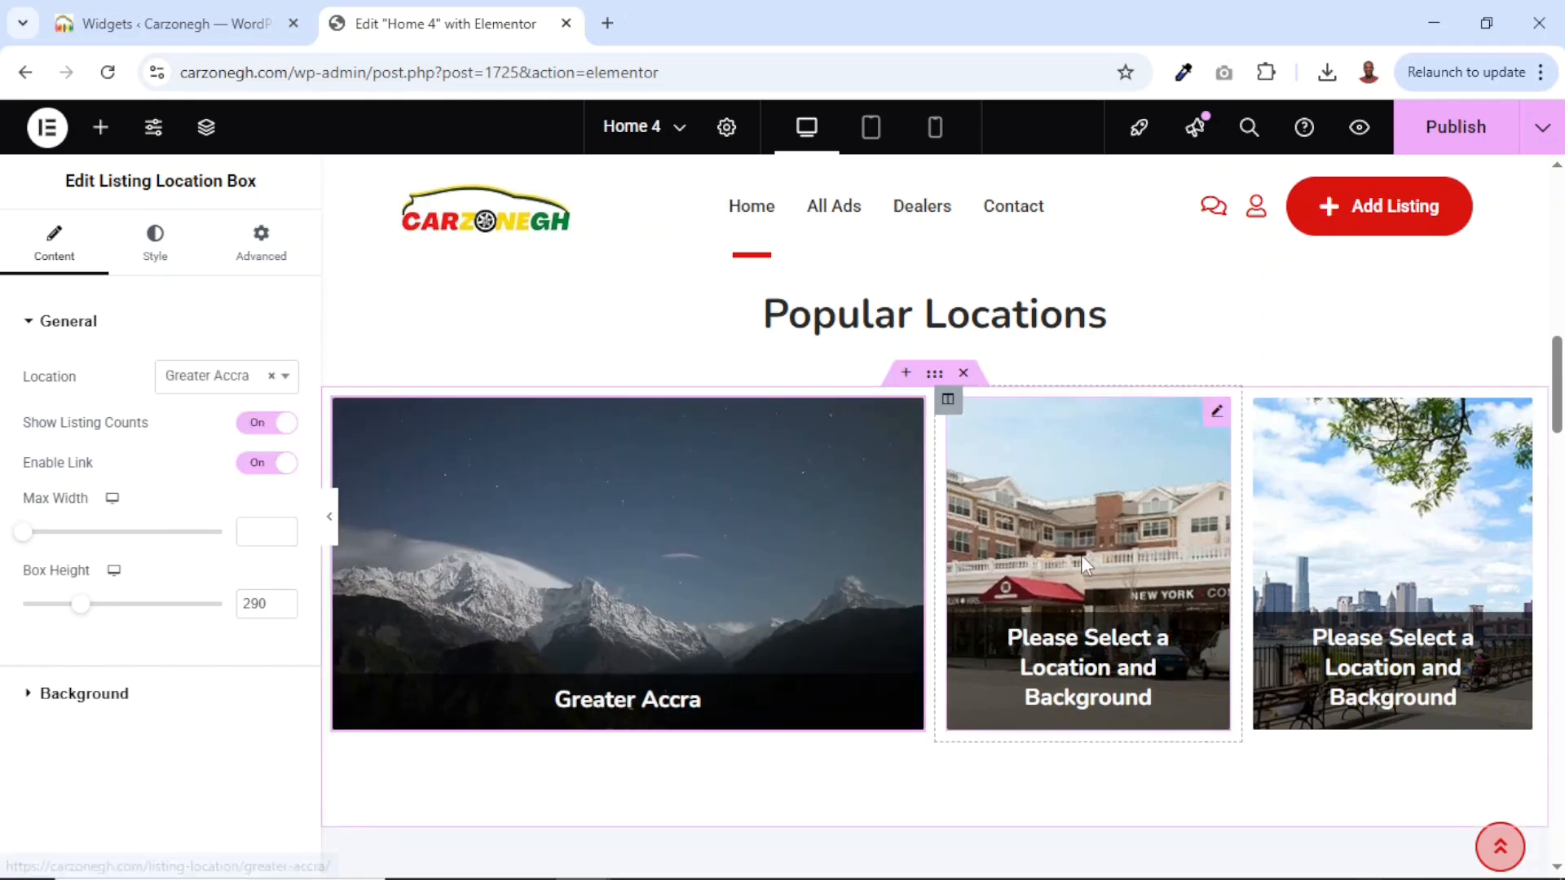
scroll(1081, 555, "down", 2)
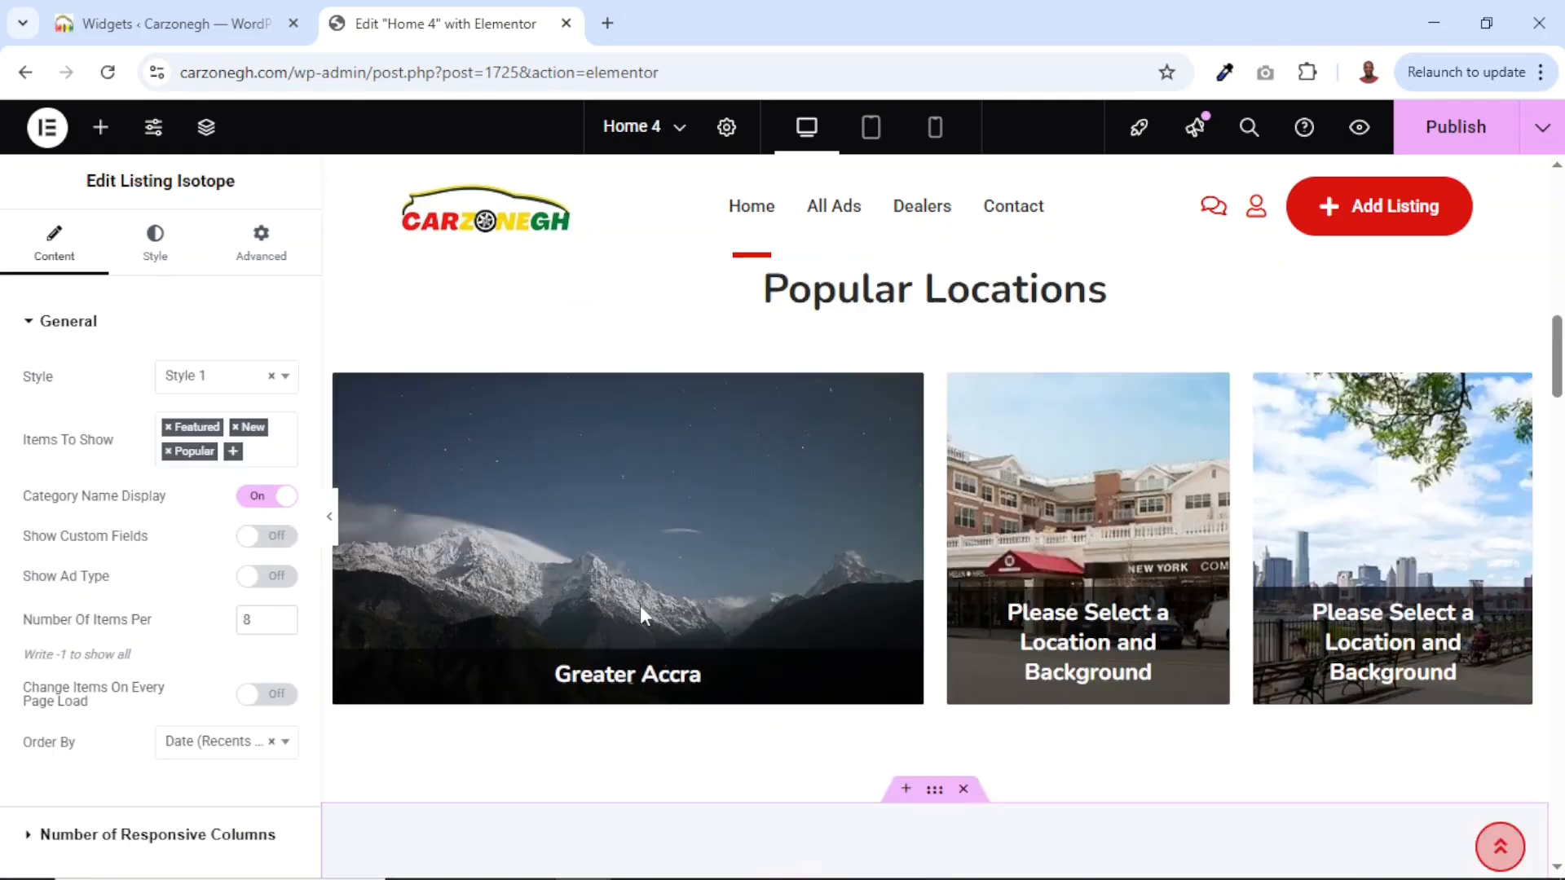
scroll(639, 605, "down", 5)
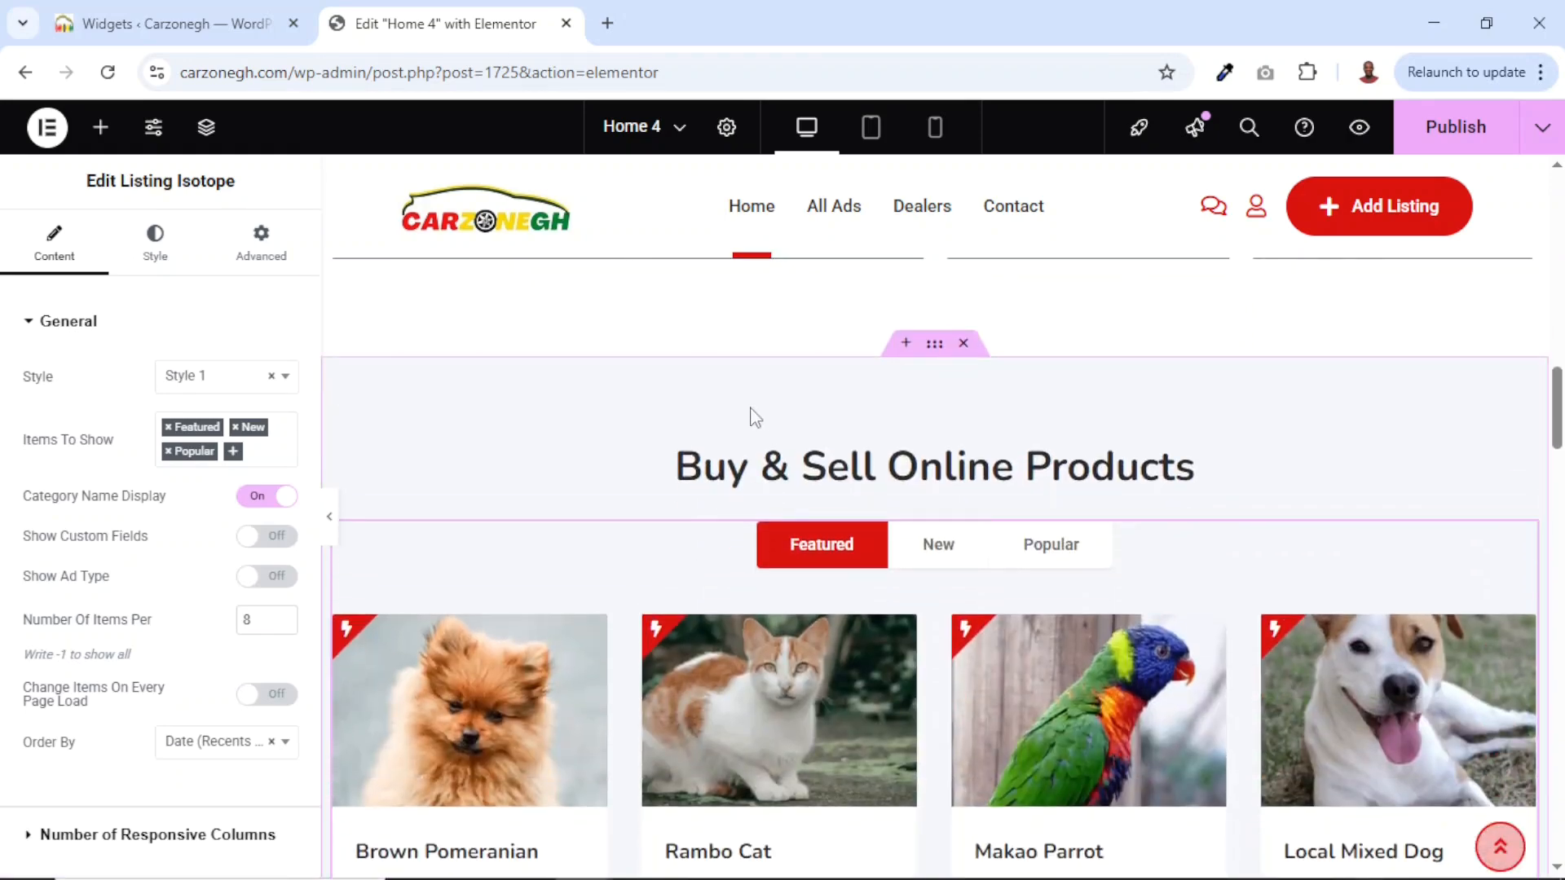
Switch between the Featured, New and Popular listing tabs in the preview.
scroll(971, 466, "down", 4)
scroll(970, 456, "up", 4)
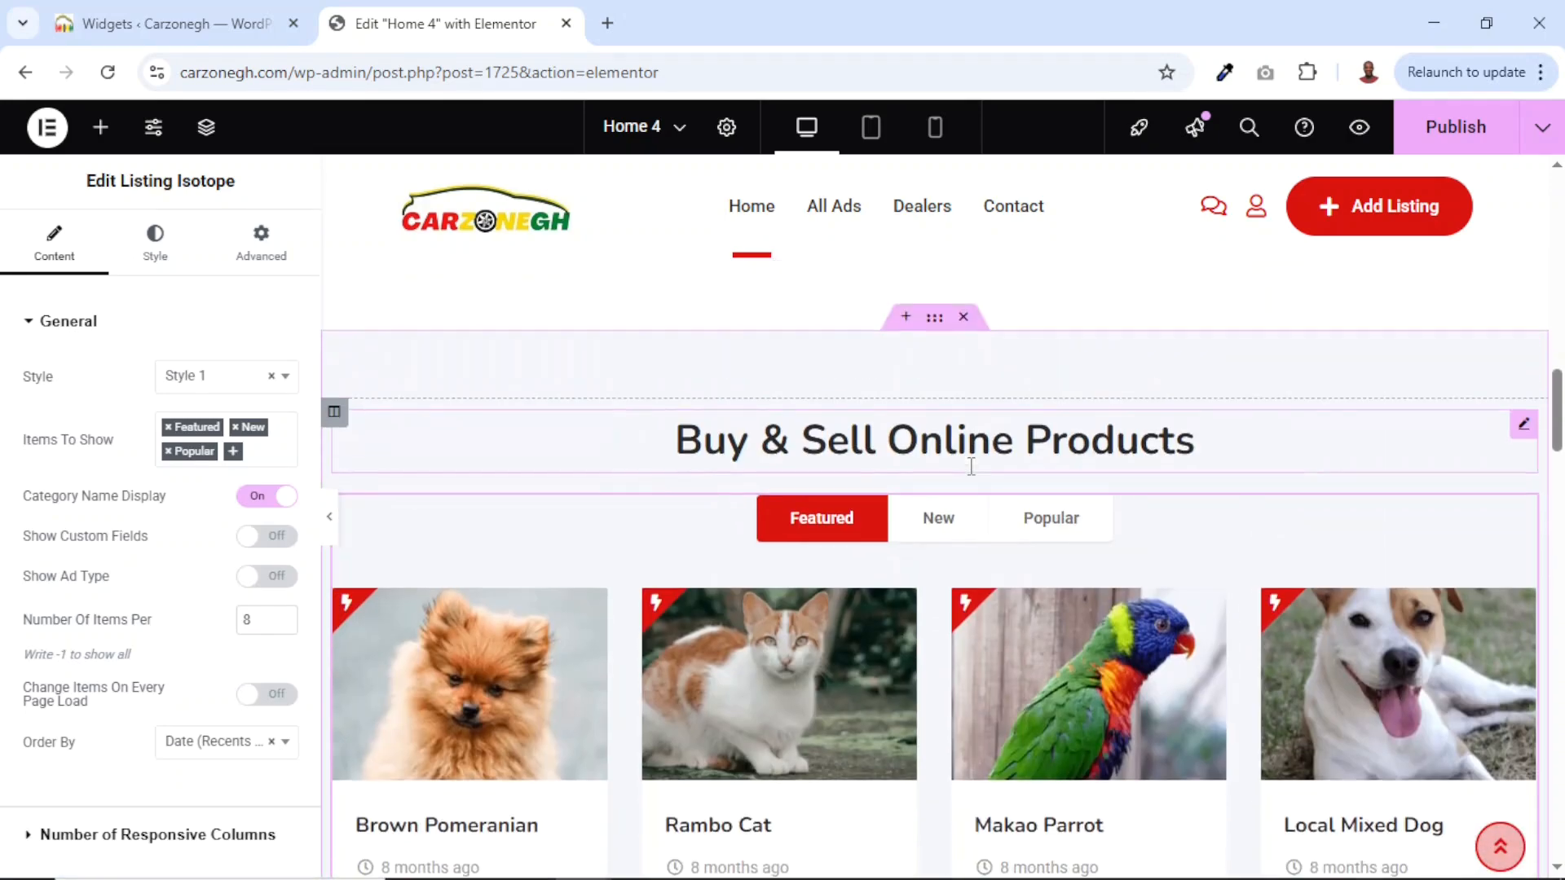
scroll(978, 476, "down", 2)
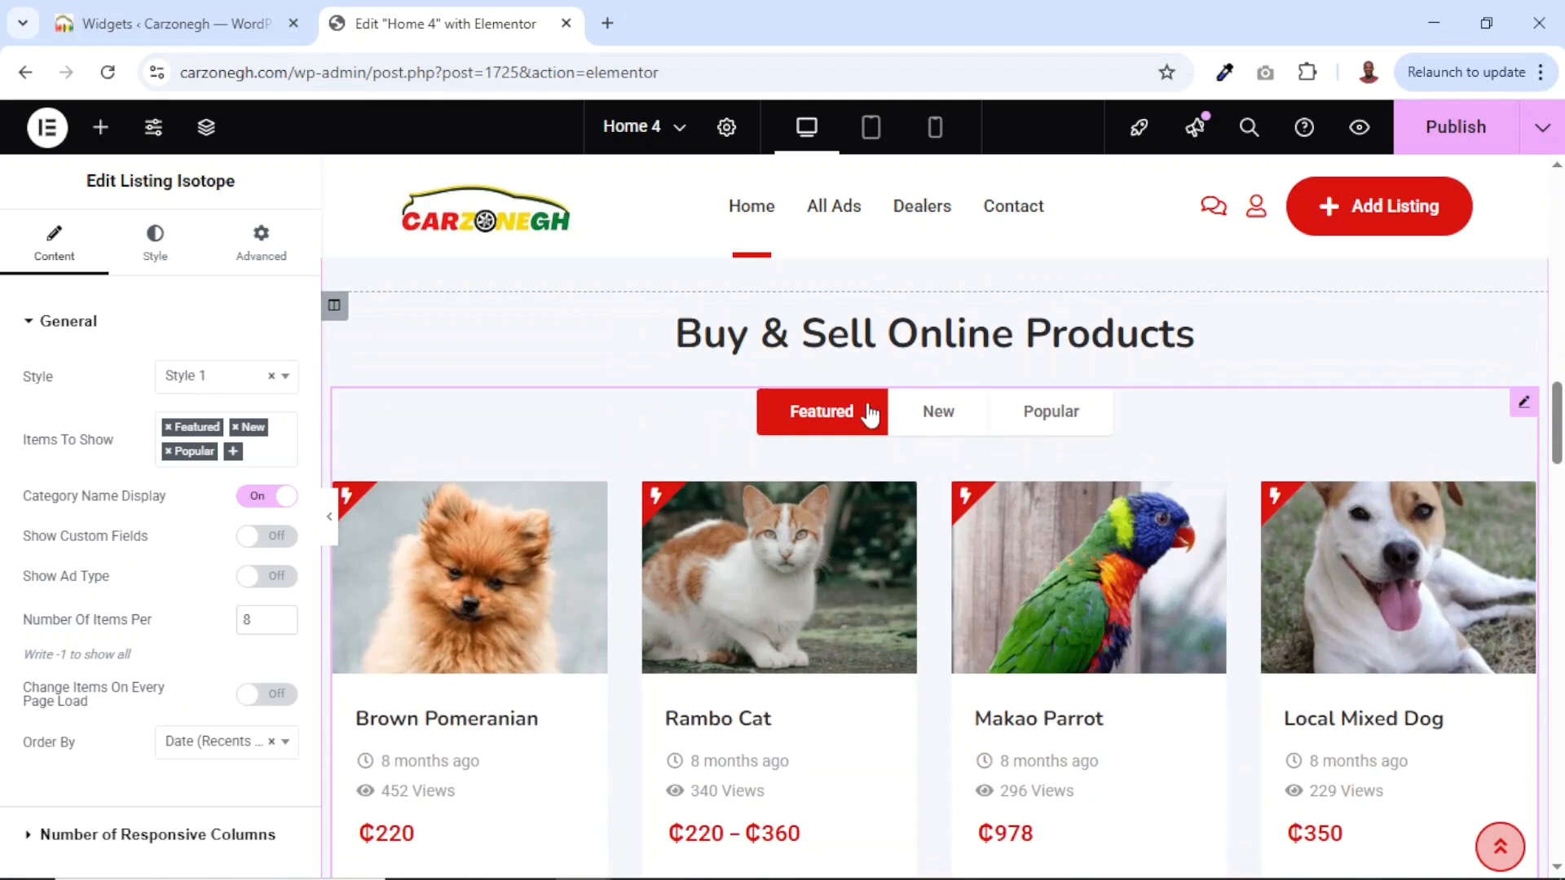
left_click(937, 412)
left_click(1094, 432)
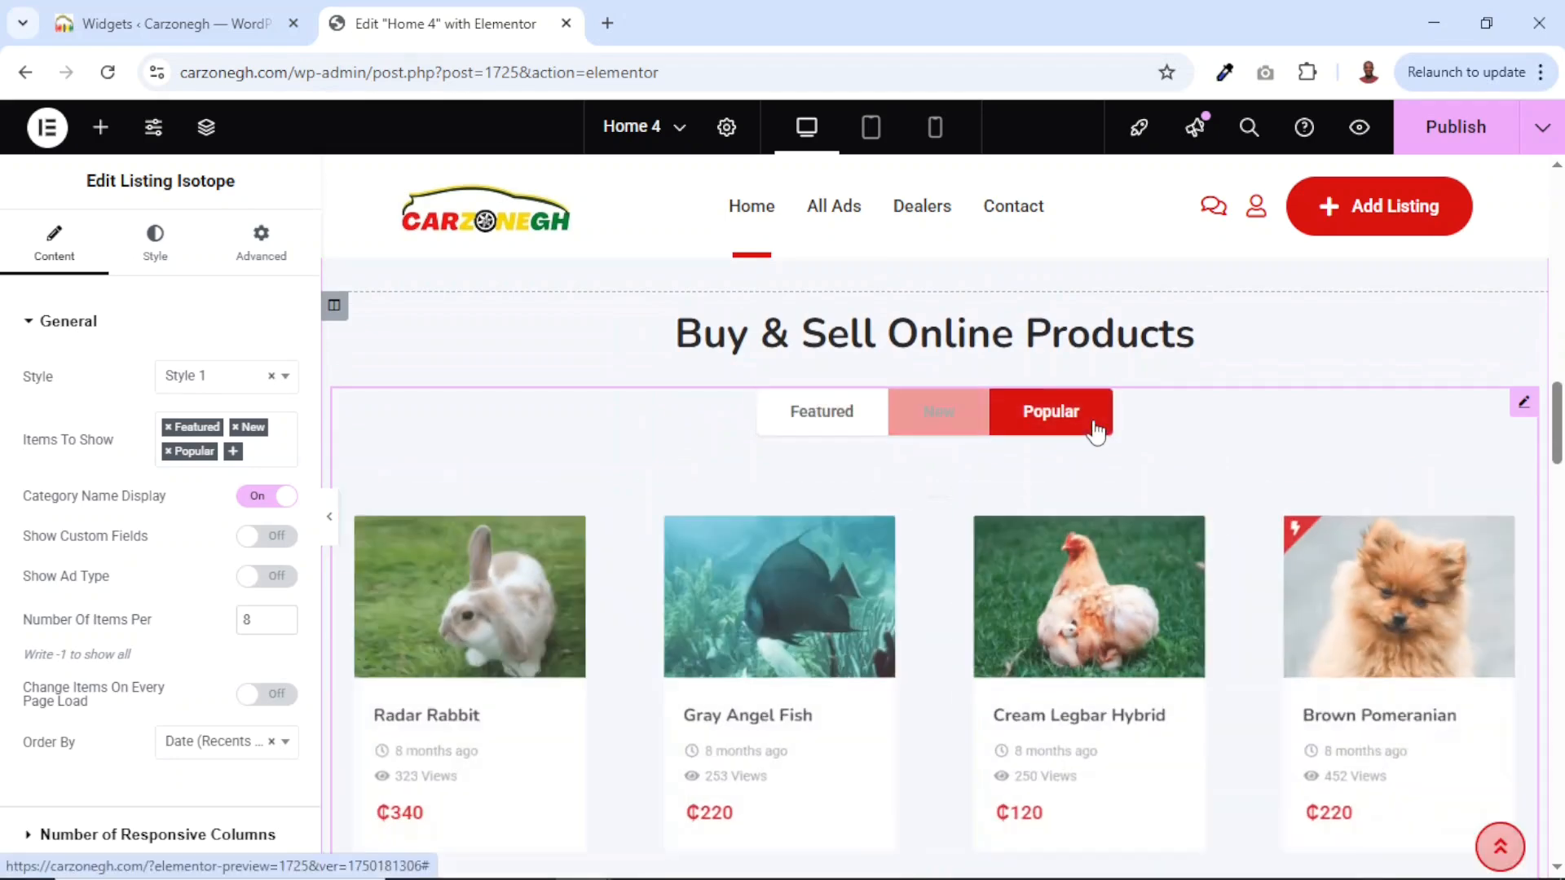
left_click(851, 420)
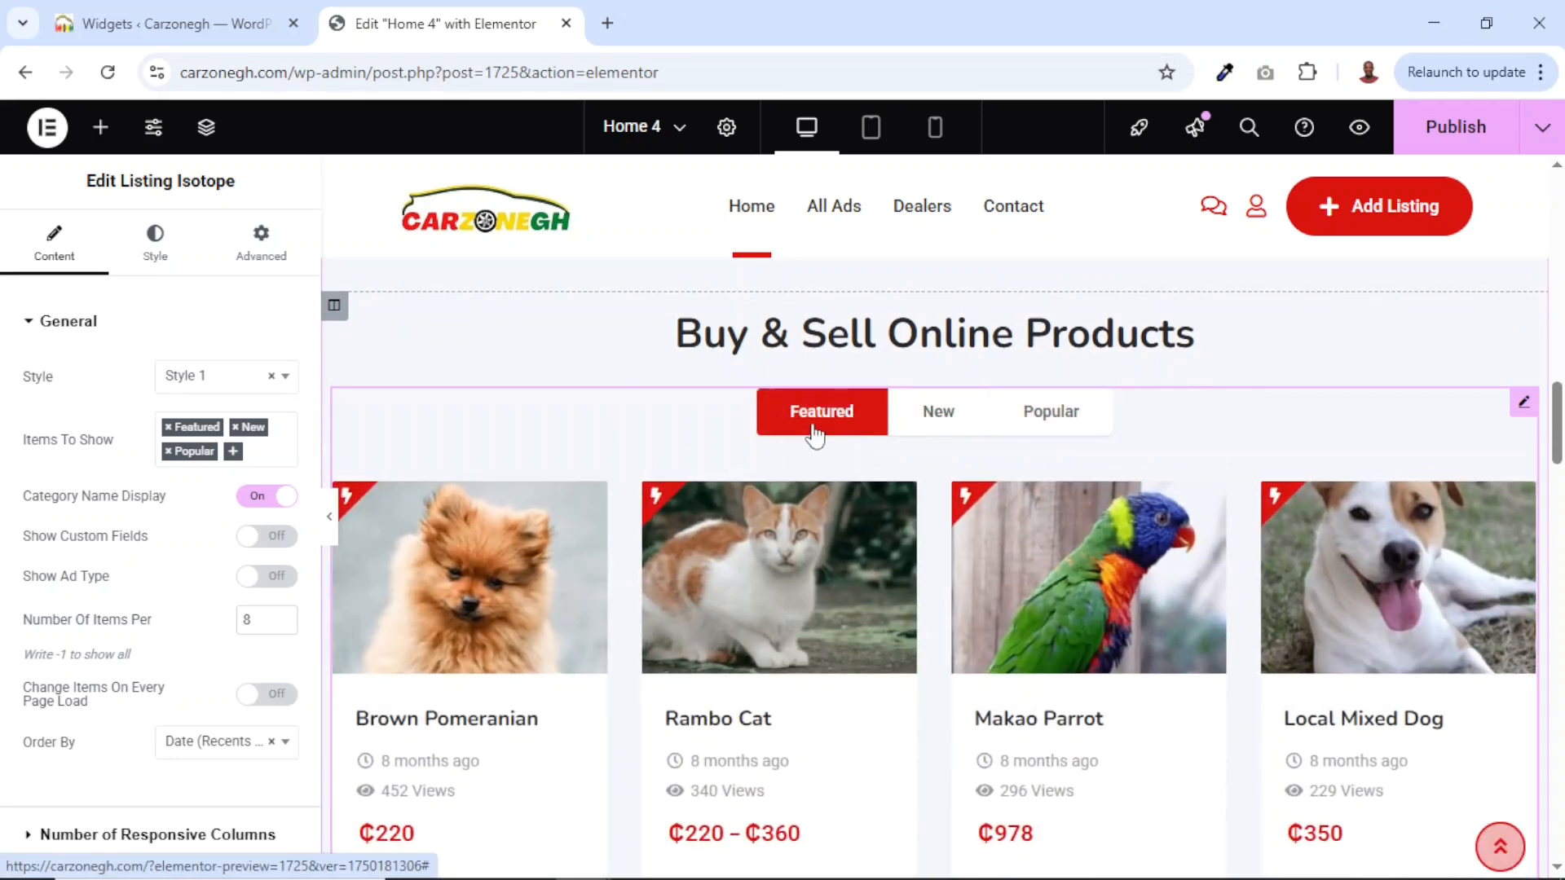
scroll(793, 639, "down", 5)
scroll(794, 638, "up", 4)
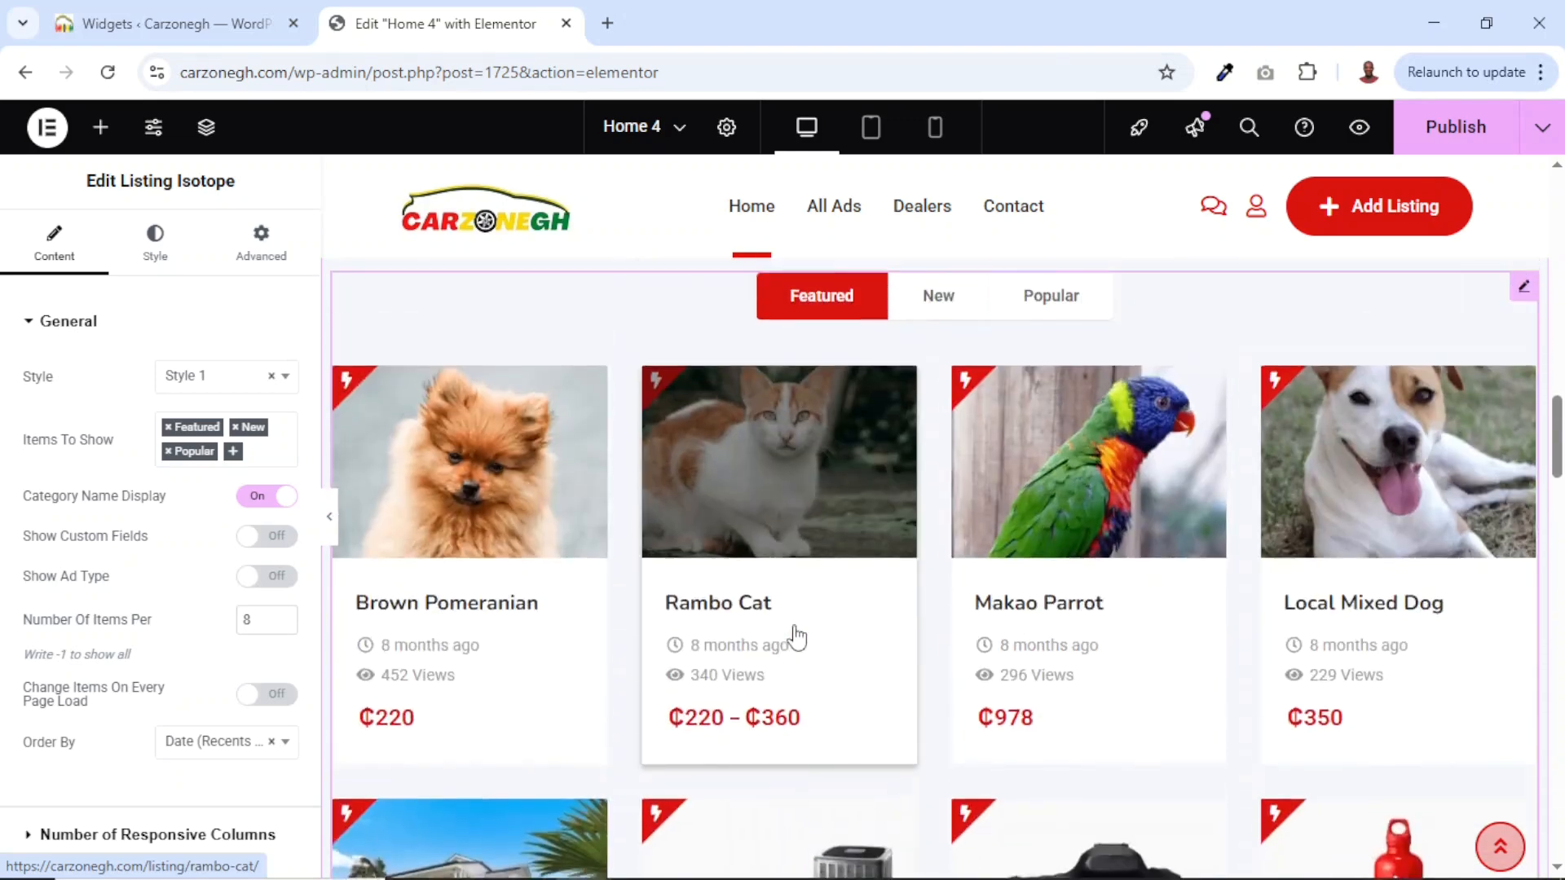
scroll(794, 638, "up", 1)
left_click(936, 391)
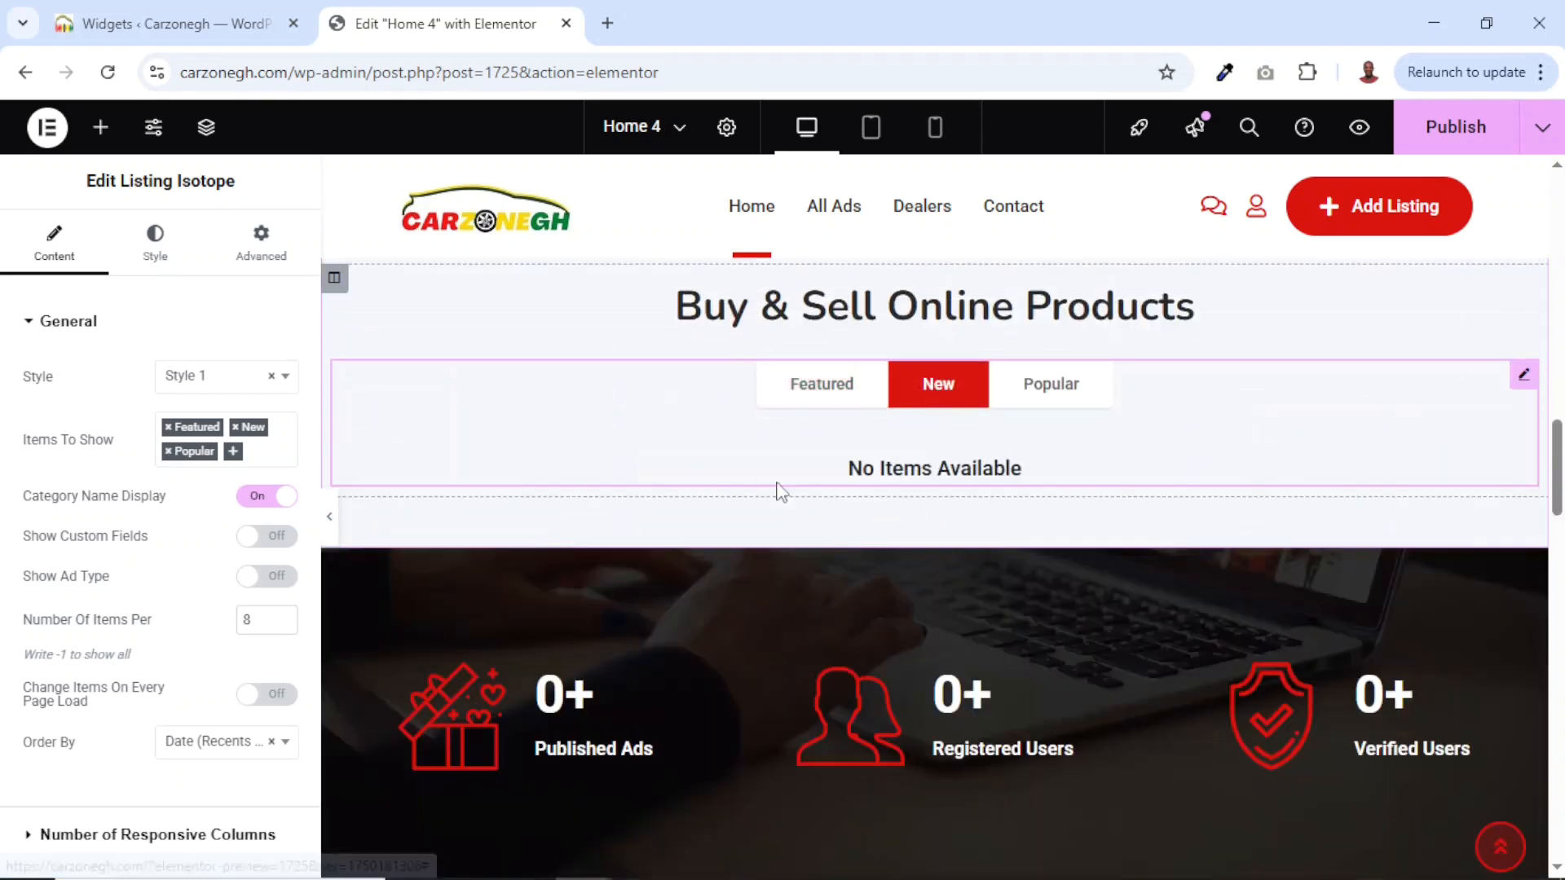
left_click(1045, 397)
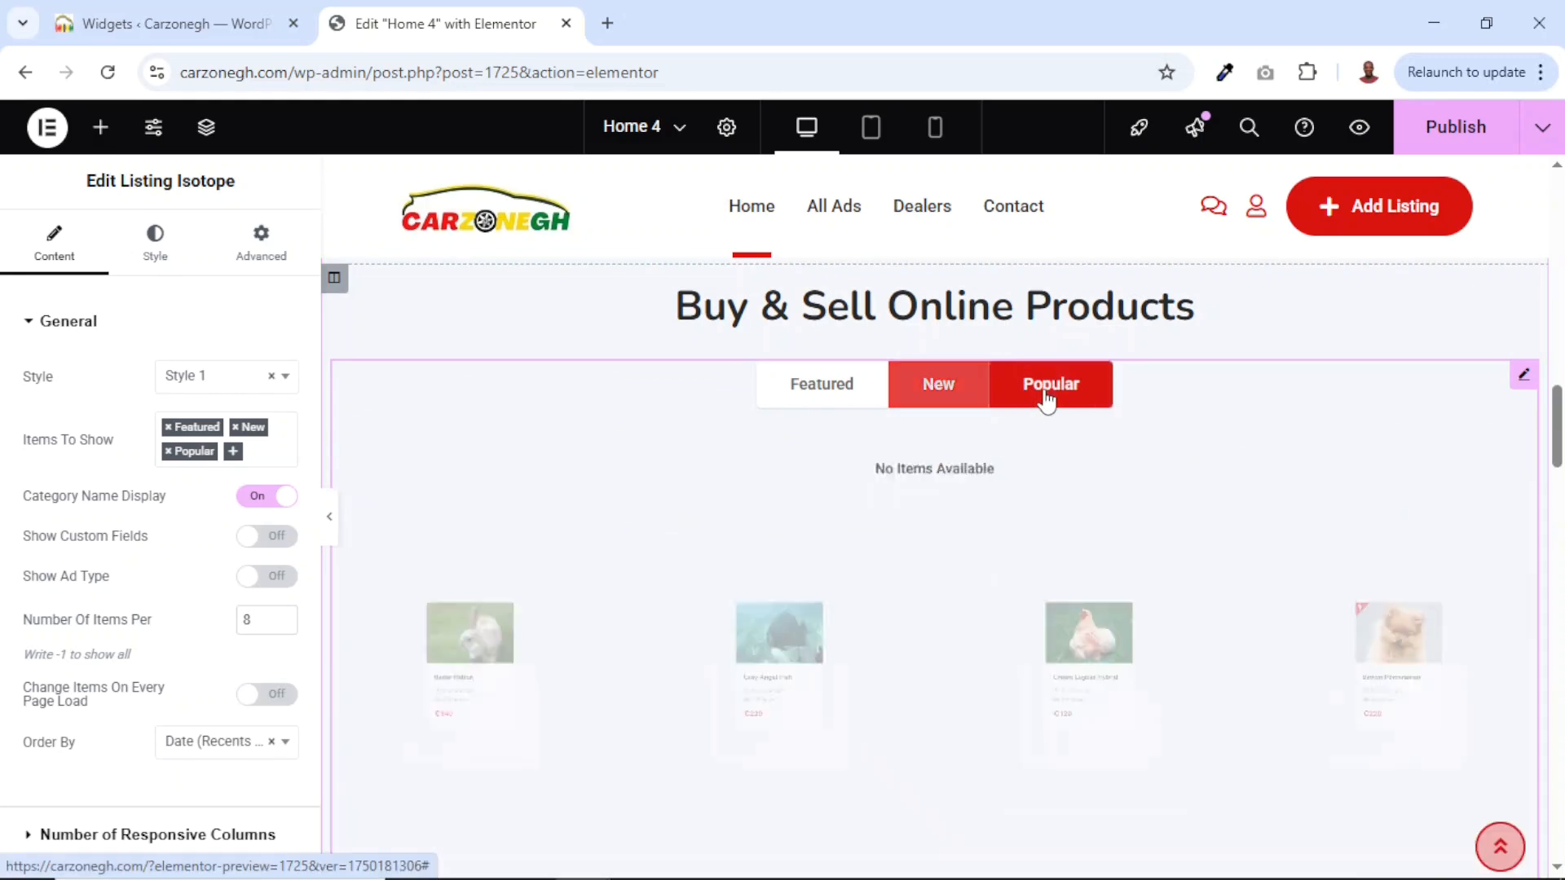
scroll(990, 599, "down", 5)
scroll(989, 599, "up", 5)
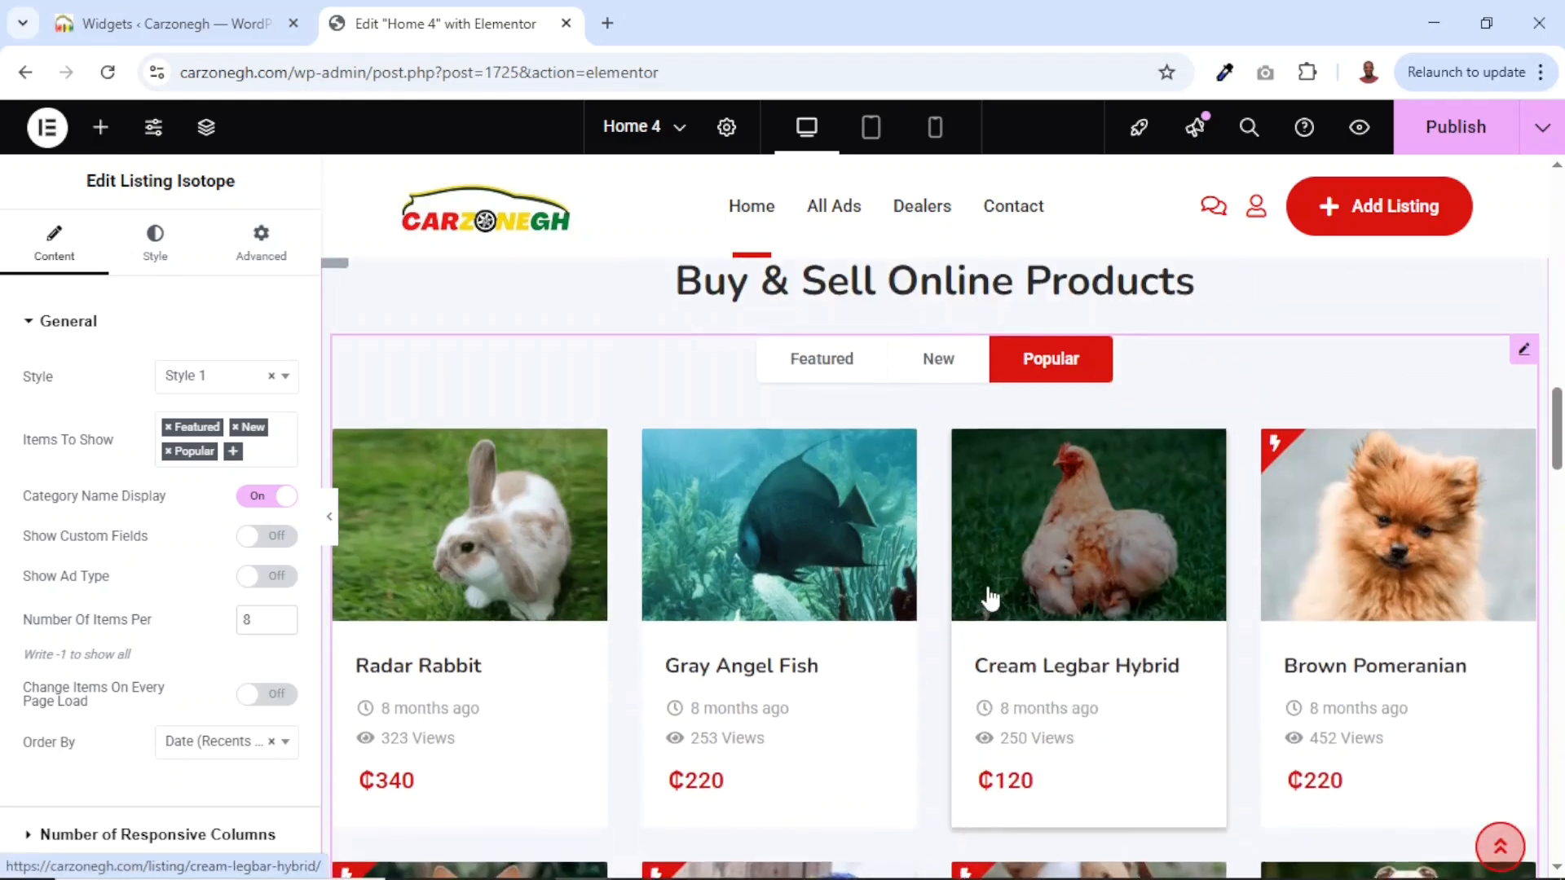
scroll(990, 599, "up", 1)
left_click(938, 393)
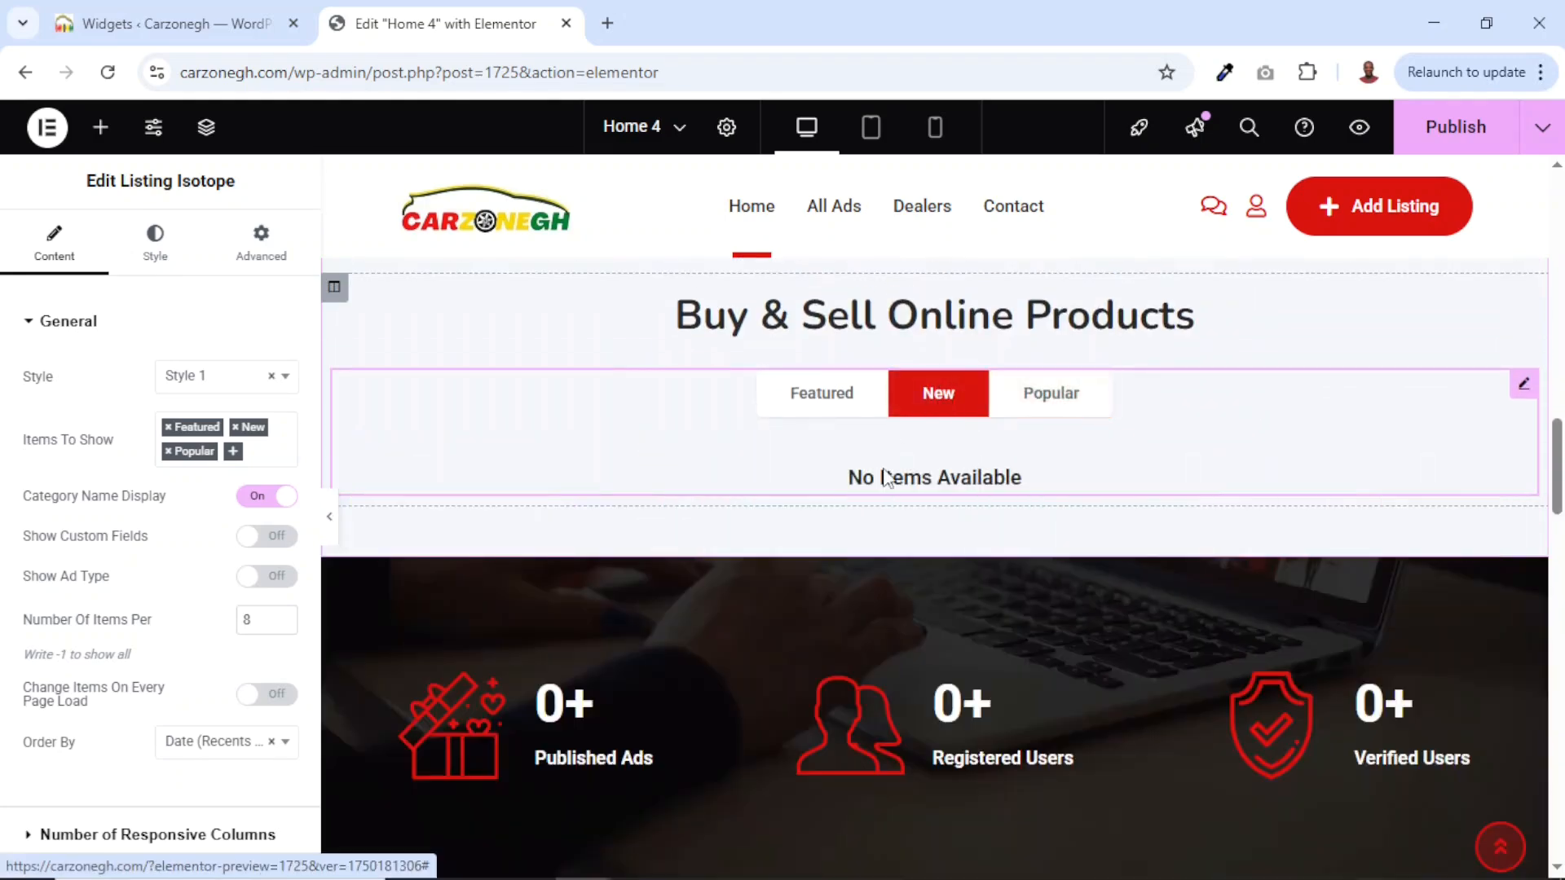
left_click(819, 400)
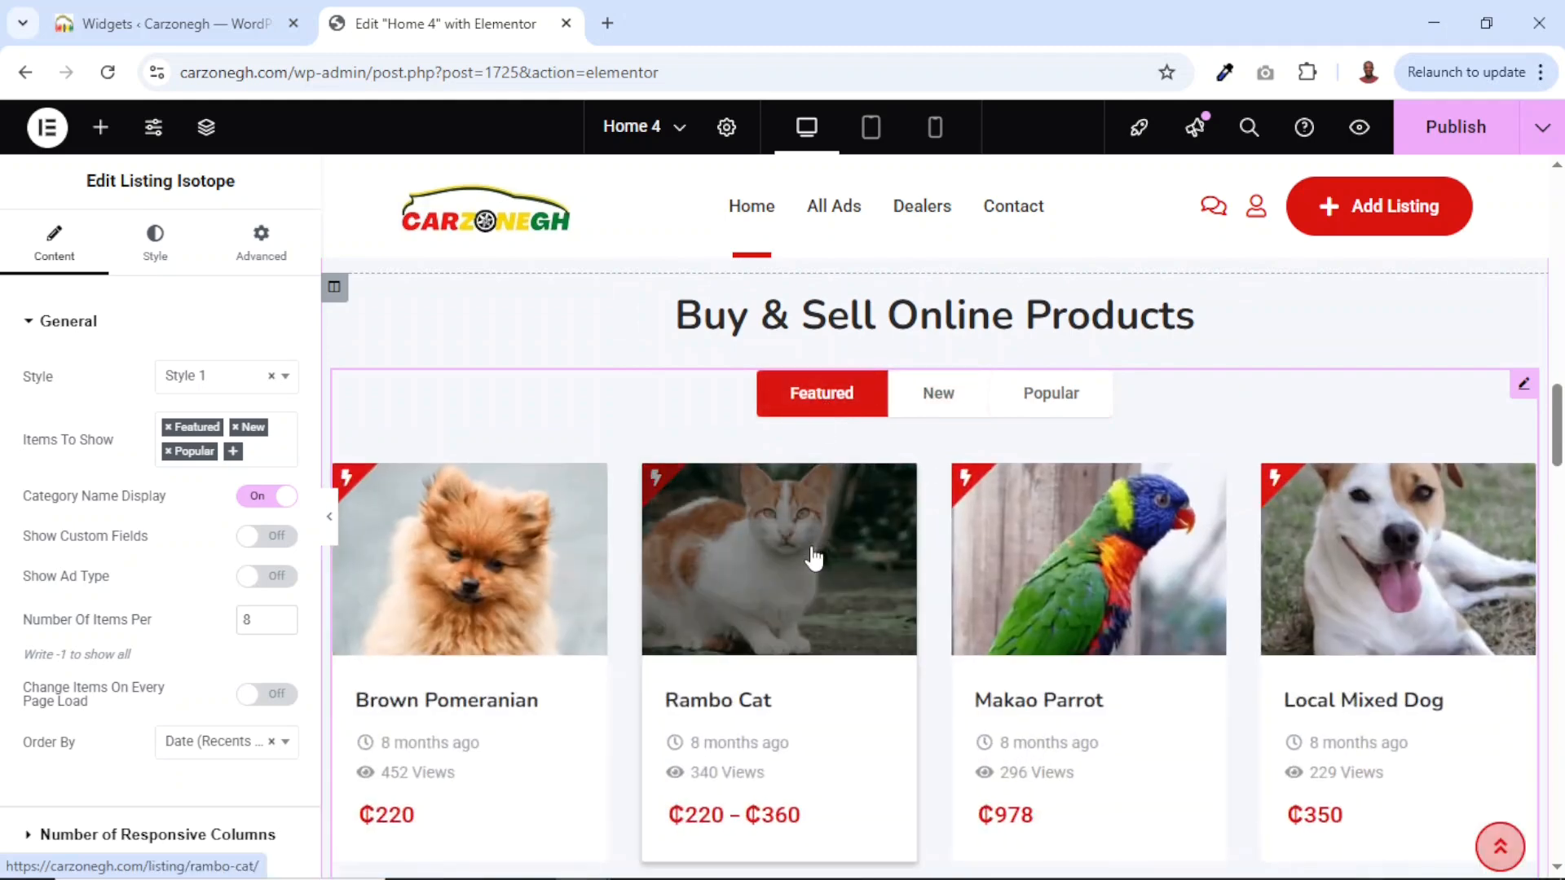
Scroll down to the stats band and open the Published Ads counter's settings.
scroll(811, 554, "down", 2)
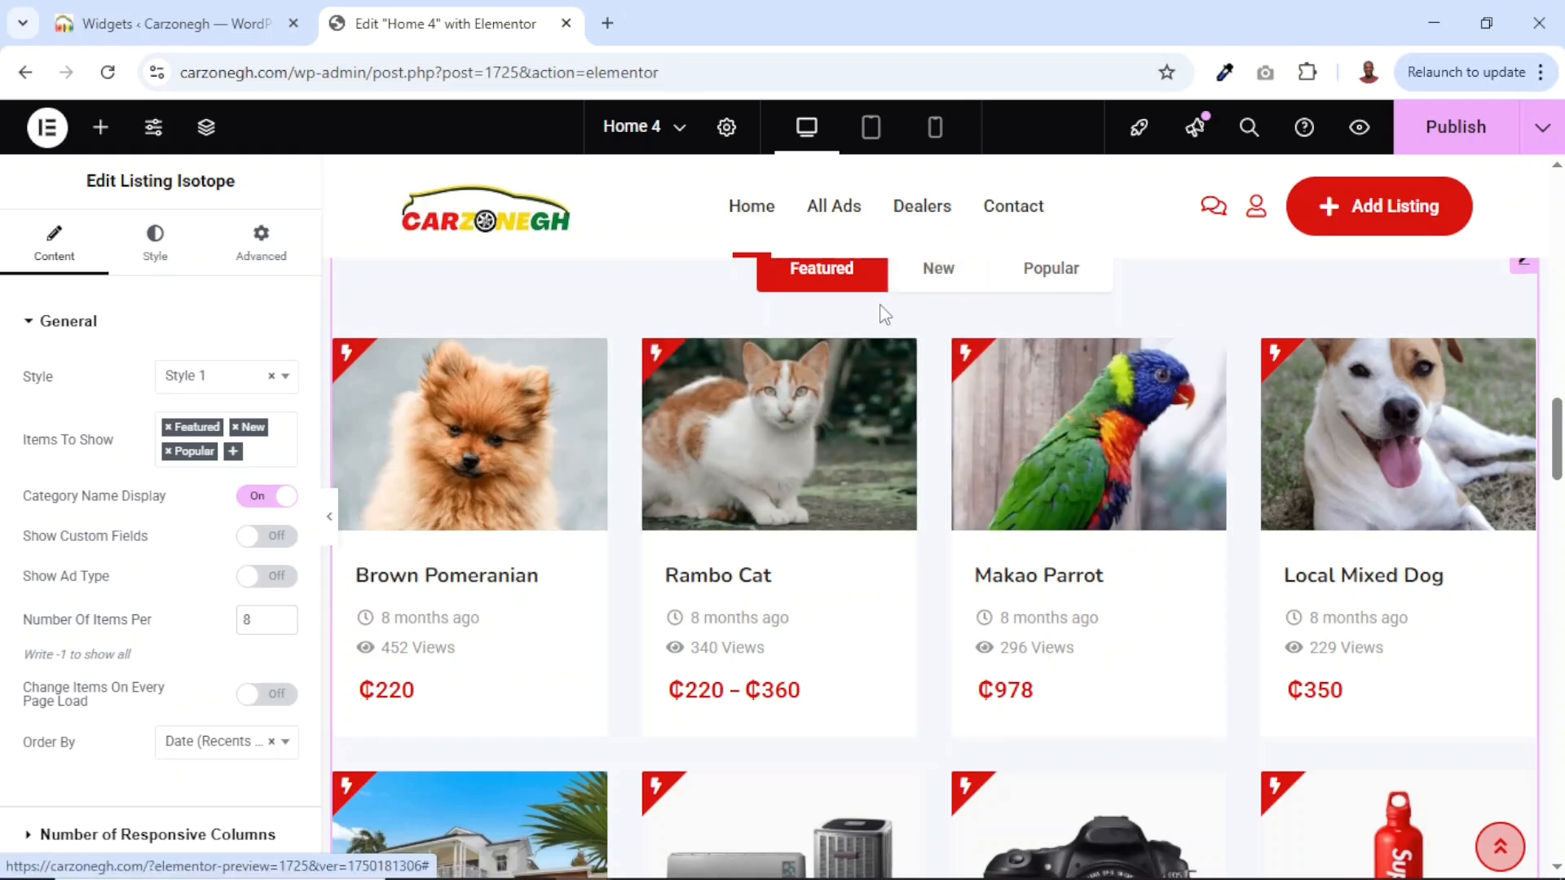
scroll(937, 486, "down", 5)
scroll(937, 486, "up", 8)
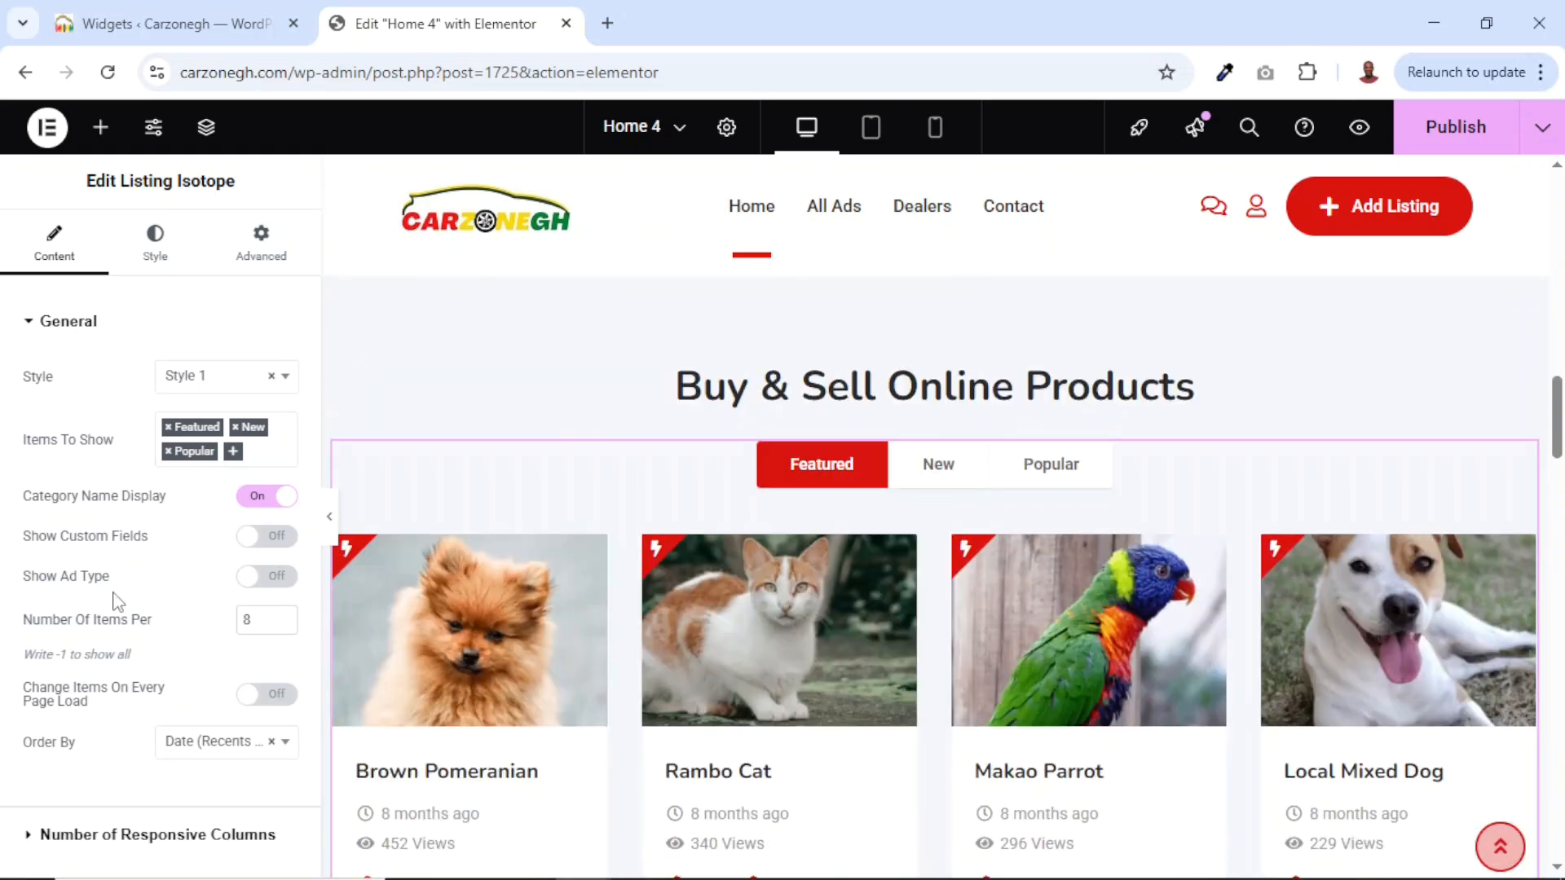
scroll(803, 690, "down", 8)
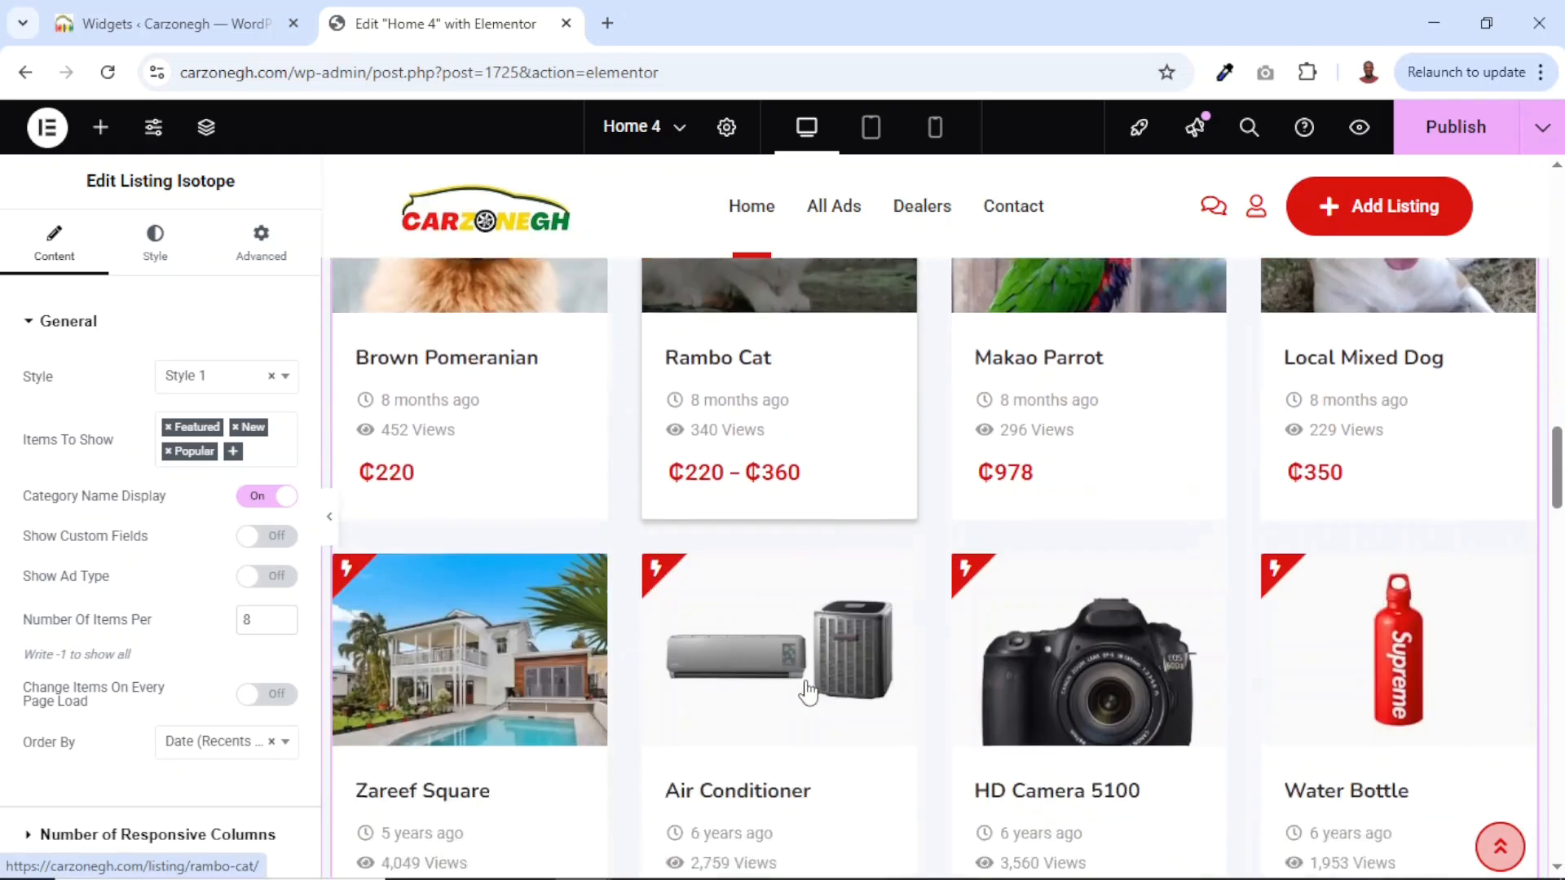
scroll(807, 691, "down", 8)
scroll(1017, 636, "up", 3)
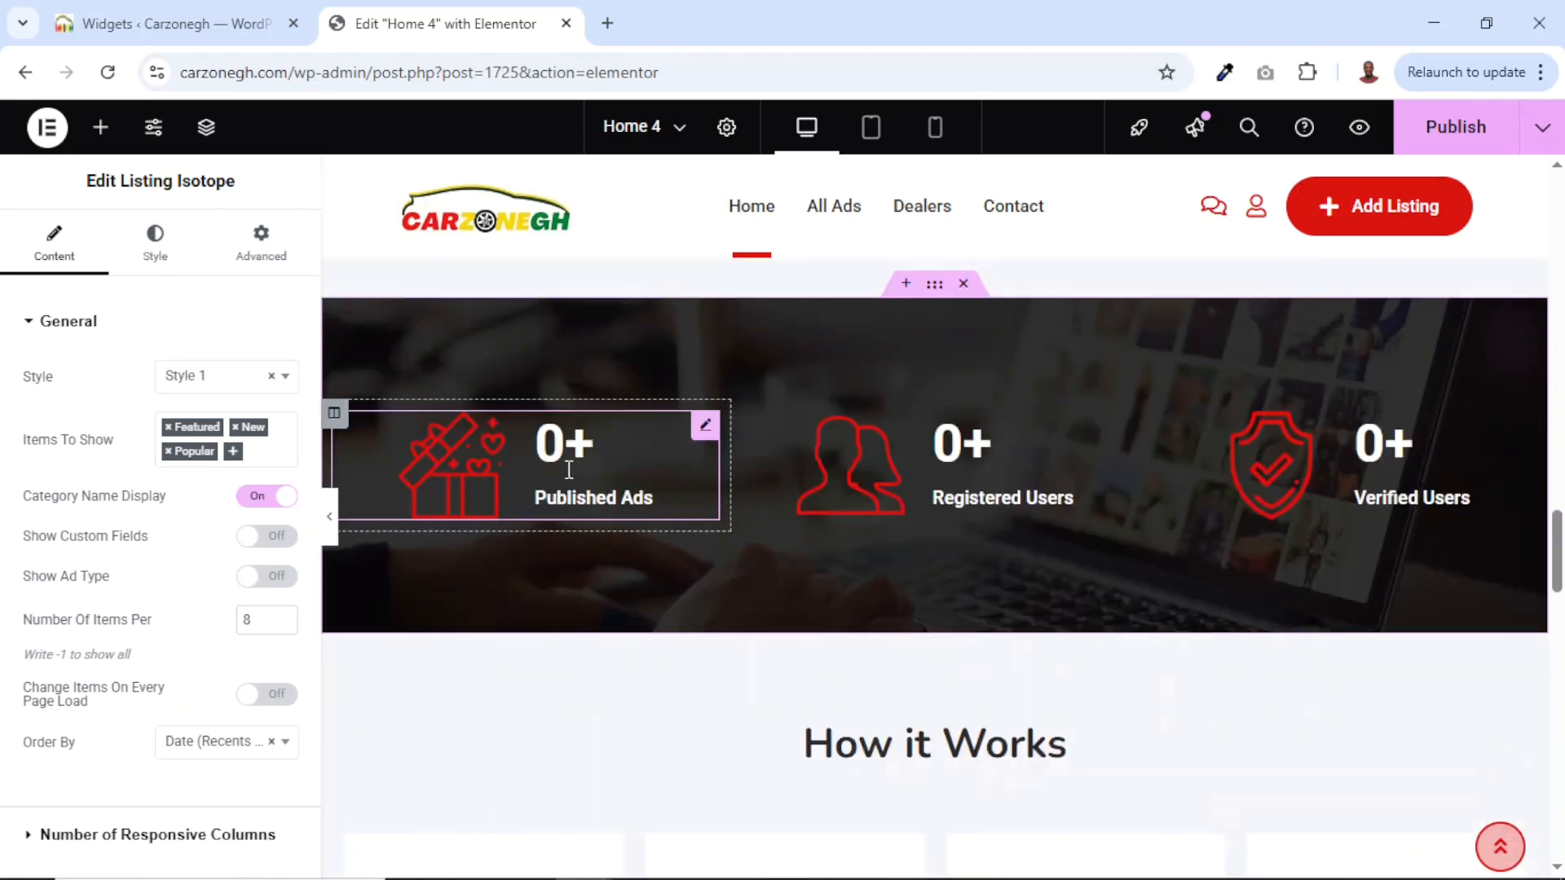
left_click(545, 459)
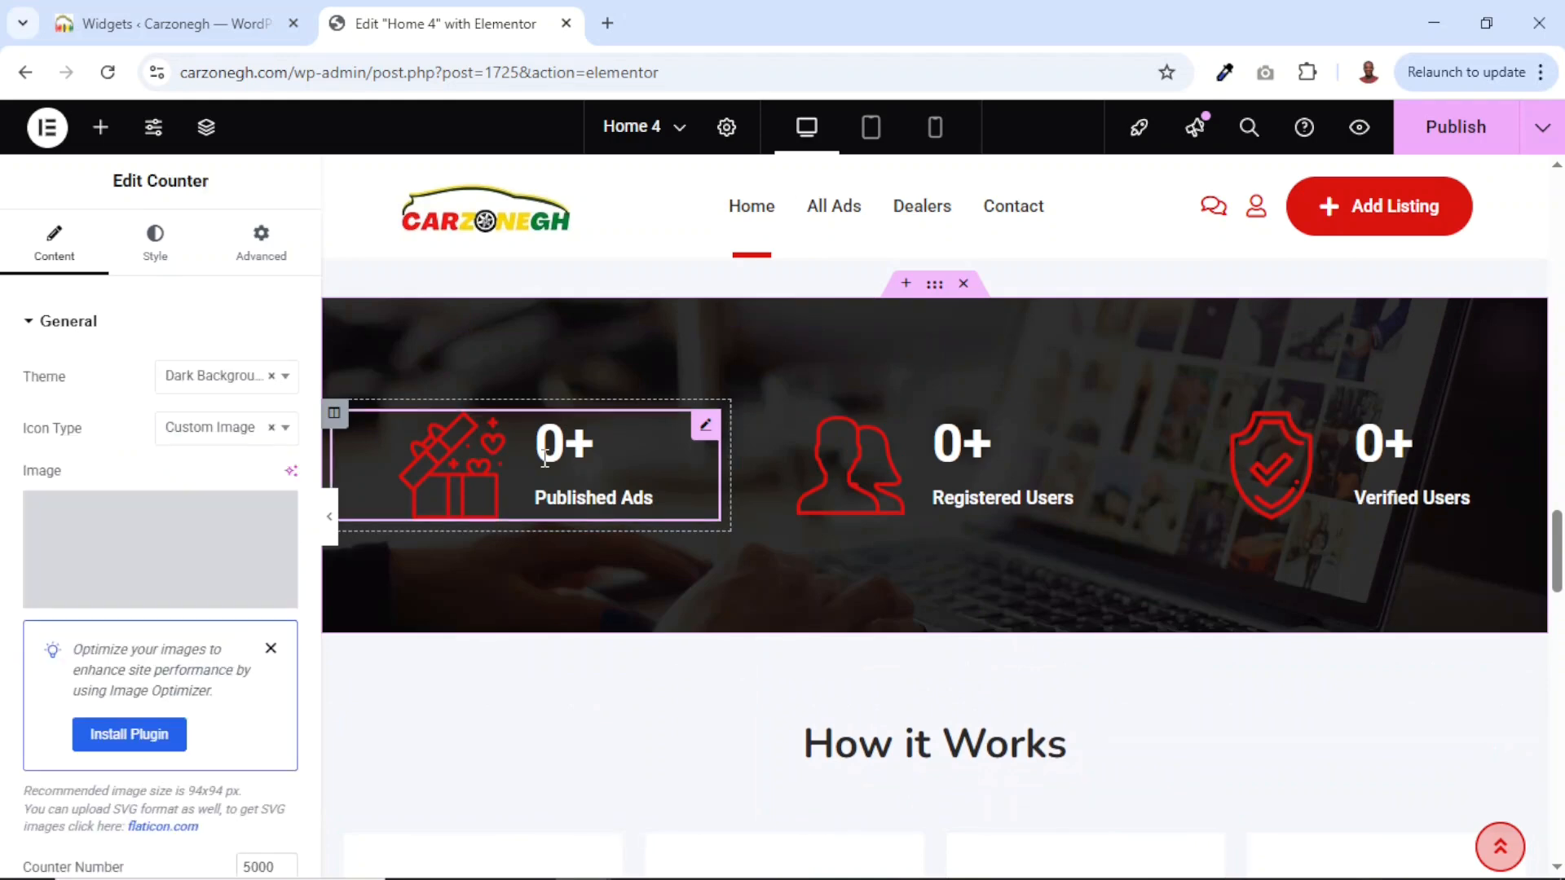
Set the Published Ads counter's animation speed to 1000.
scroll(57, 626, "down", 4)
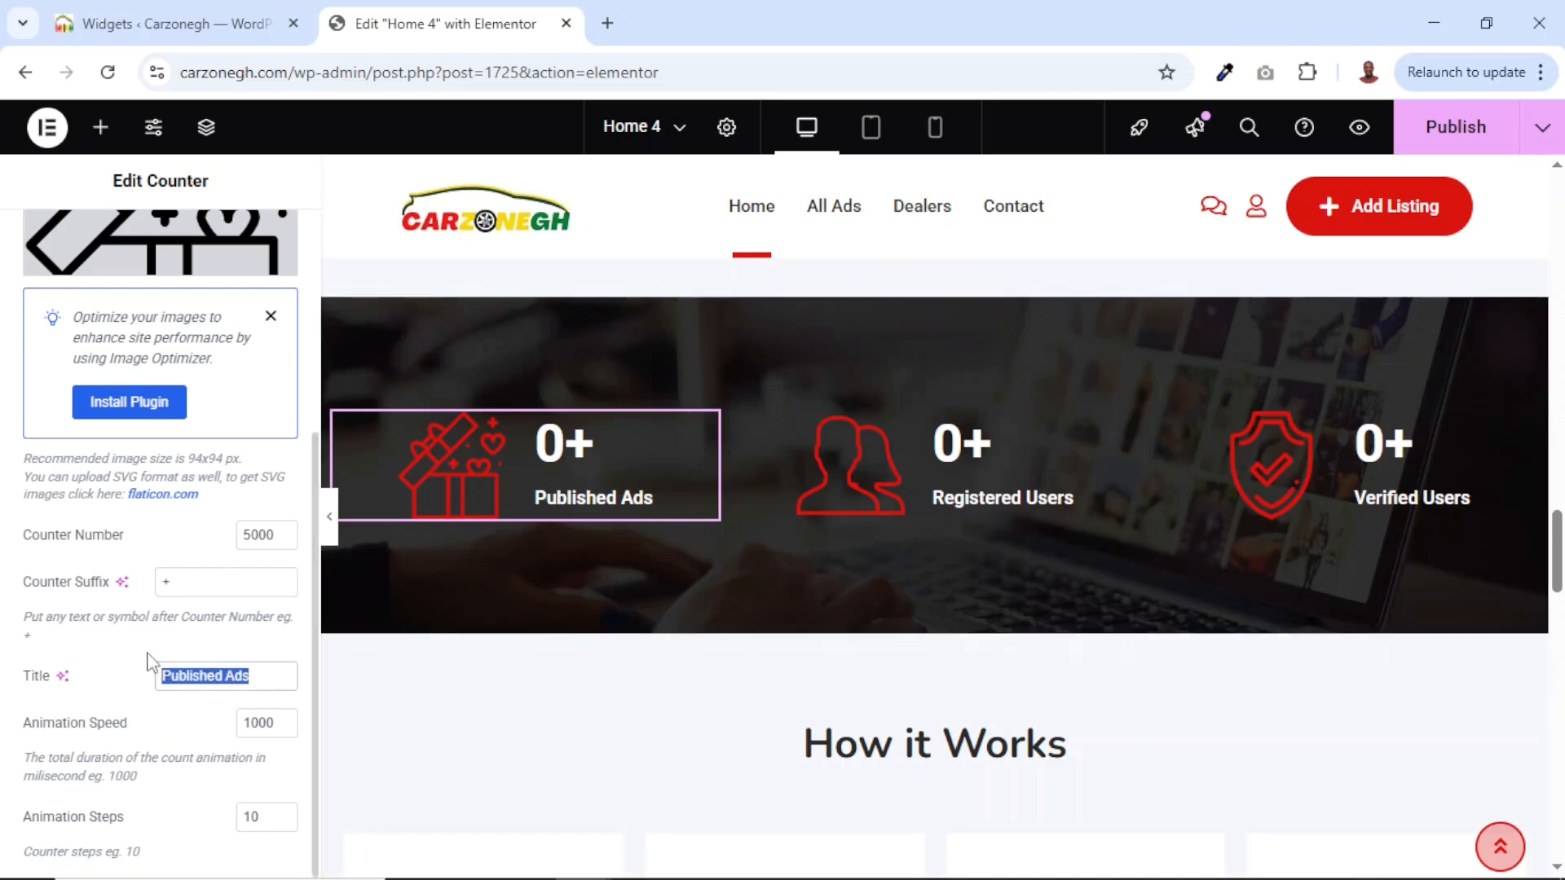
left_click(281, 728)
left_click(281, 728)
left_click_drag(273, 723, 220, 723)
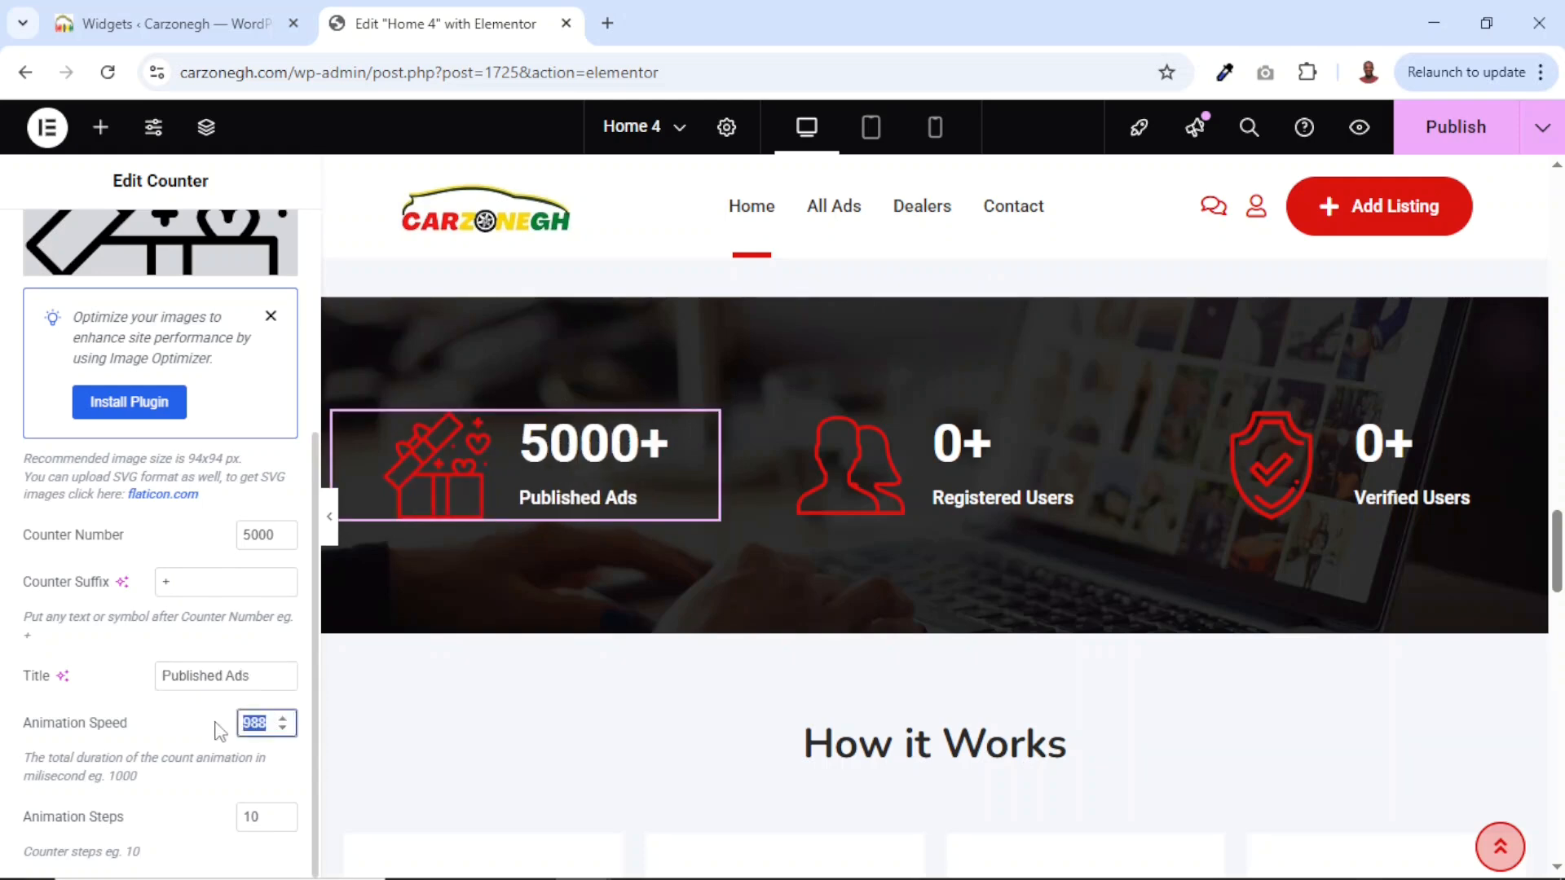
type("500")
type("1000")
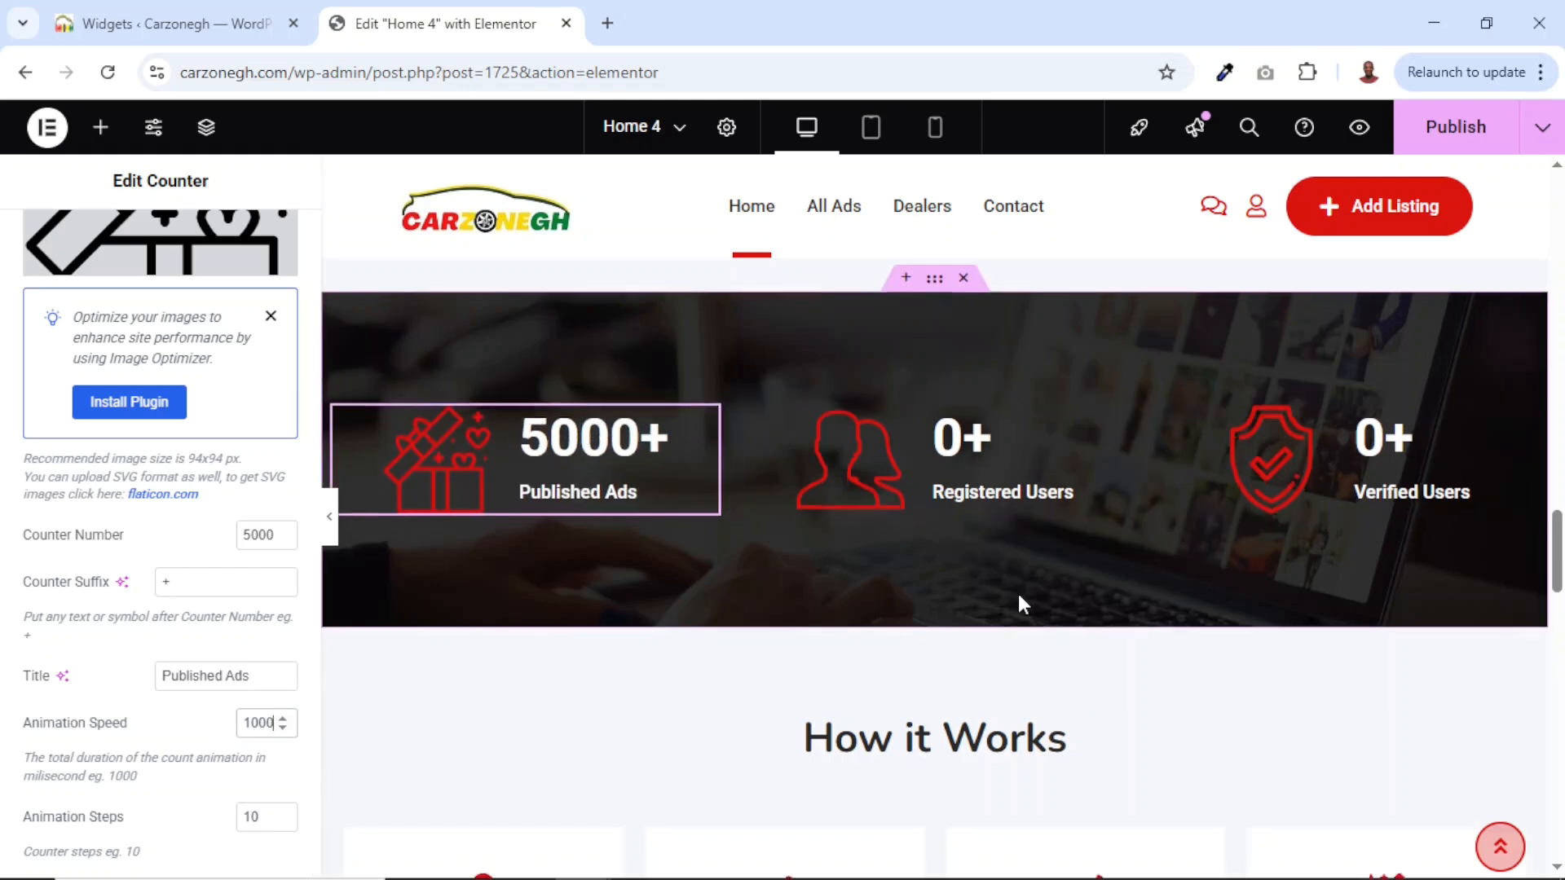
Delete the Our Pricing and Packages heading, pricing tables and leftover empty section.
scroll(1019, 603, "down", 10)
scroll(1021, 604, "down", 6)
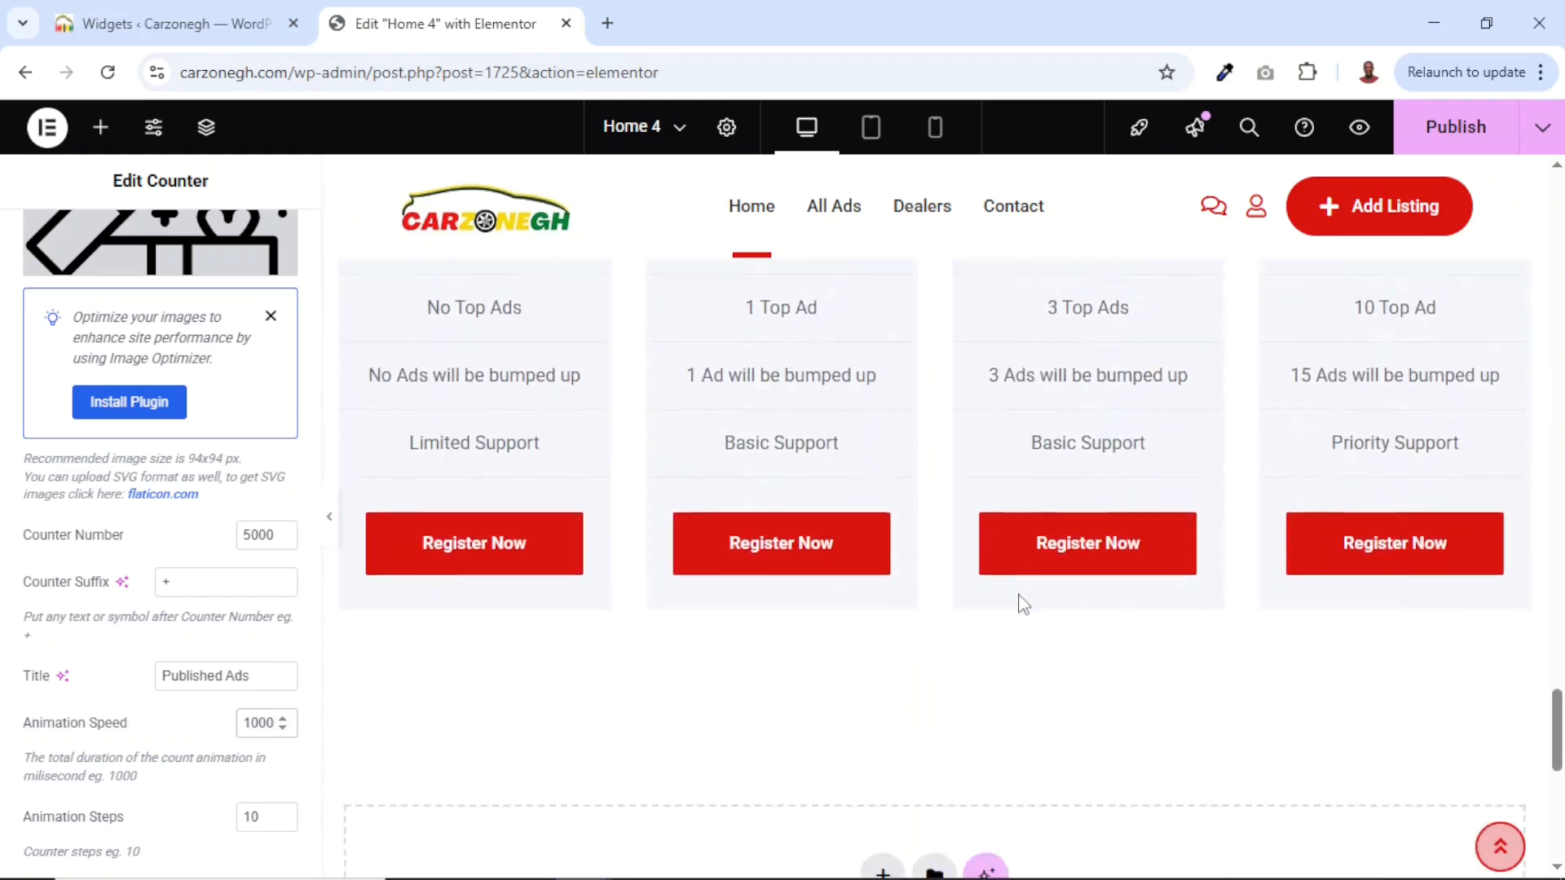
scroll(1020, 604, "up", 11)
scroll(872, 687, "down", 10)
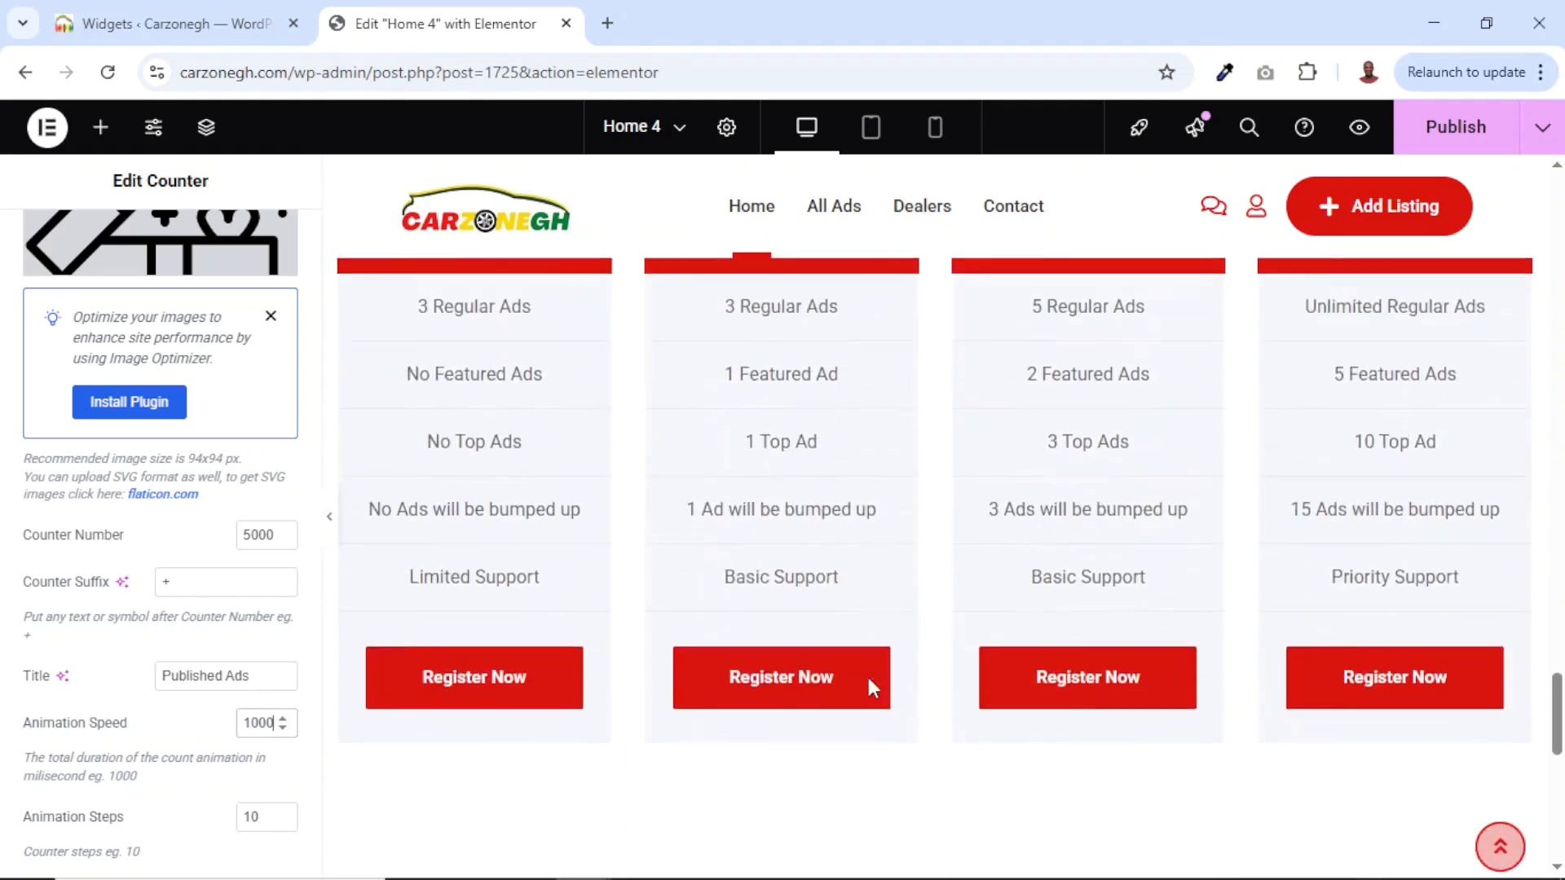
scroll(876, 677, "up", 10)
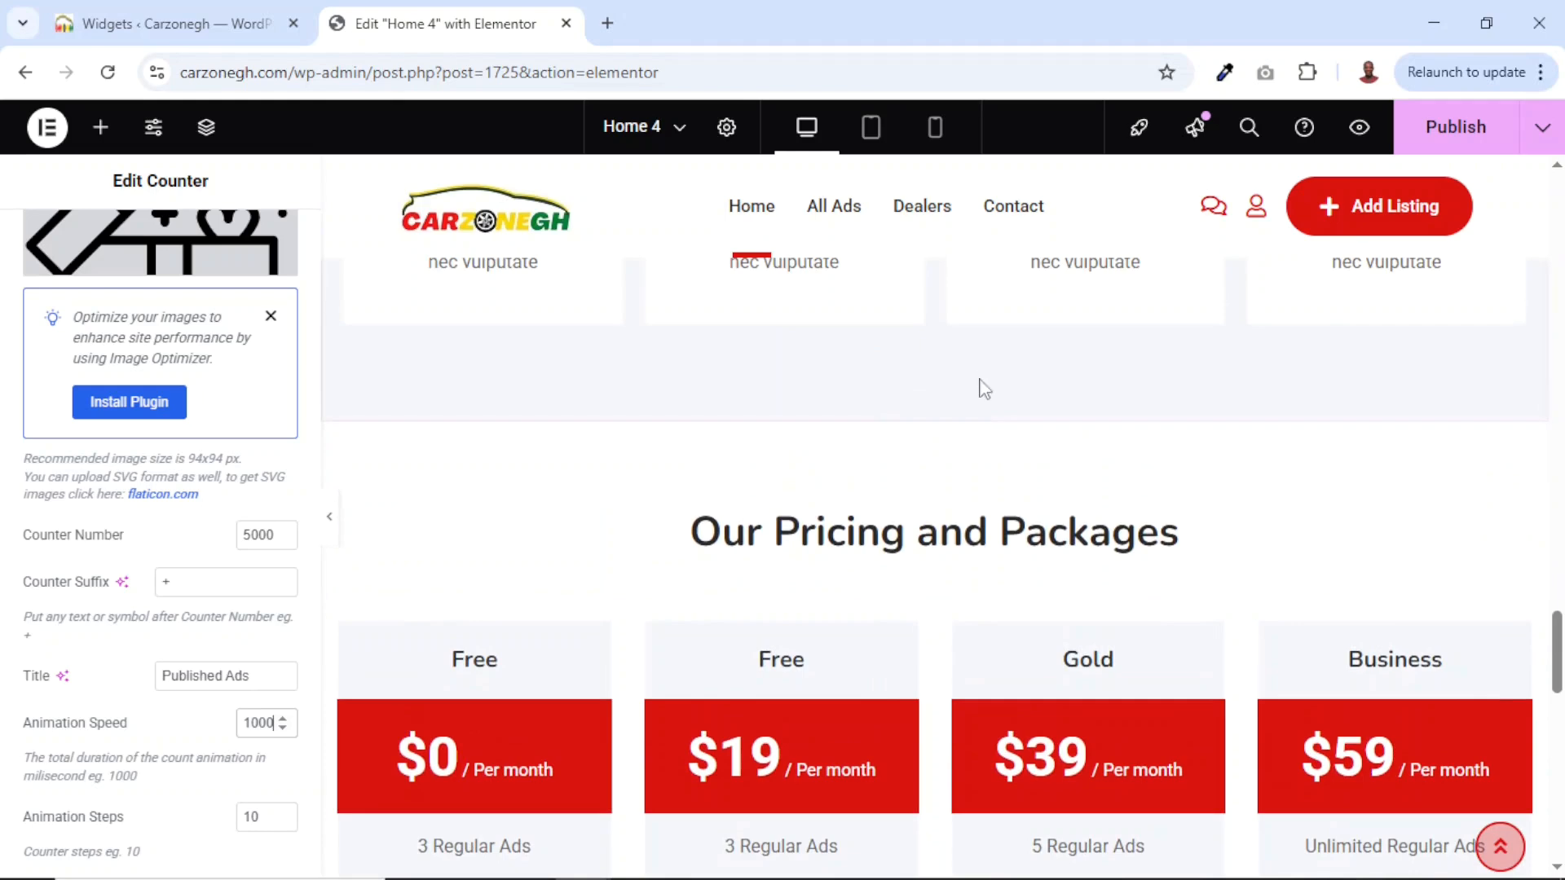
left_click(964, 410)
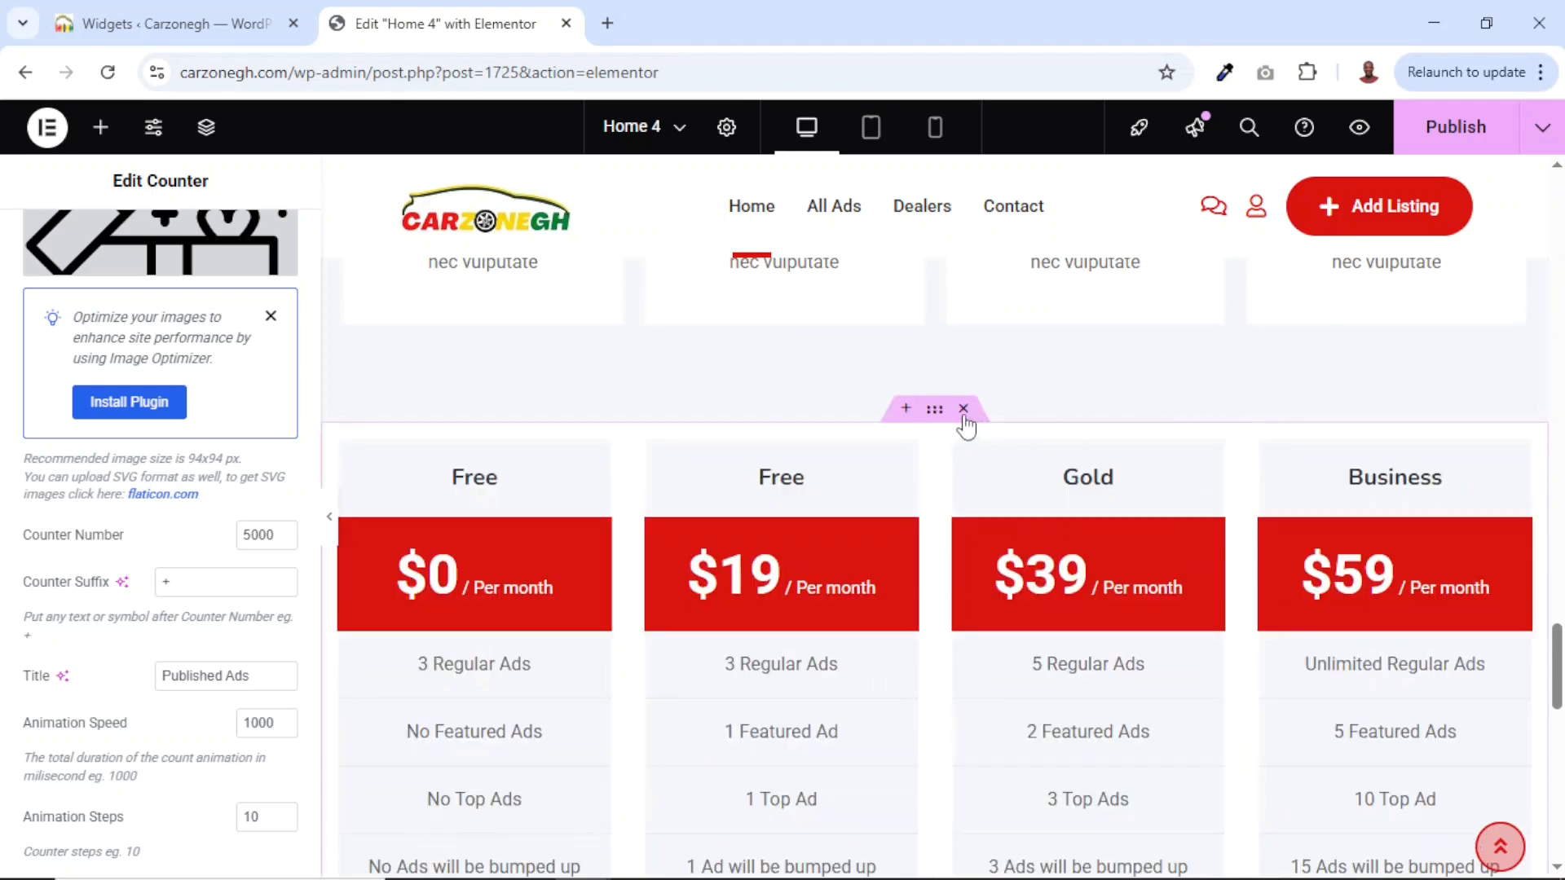
left_click(963, 409)
left_click(965, 414)
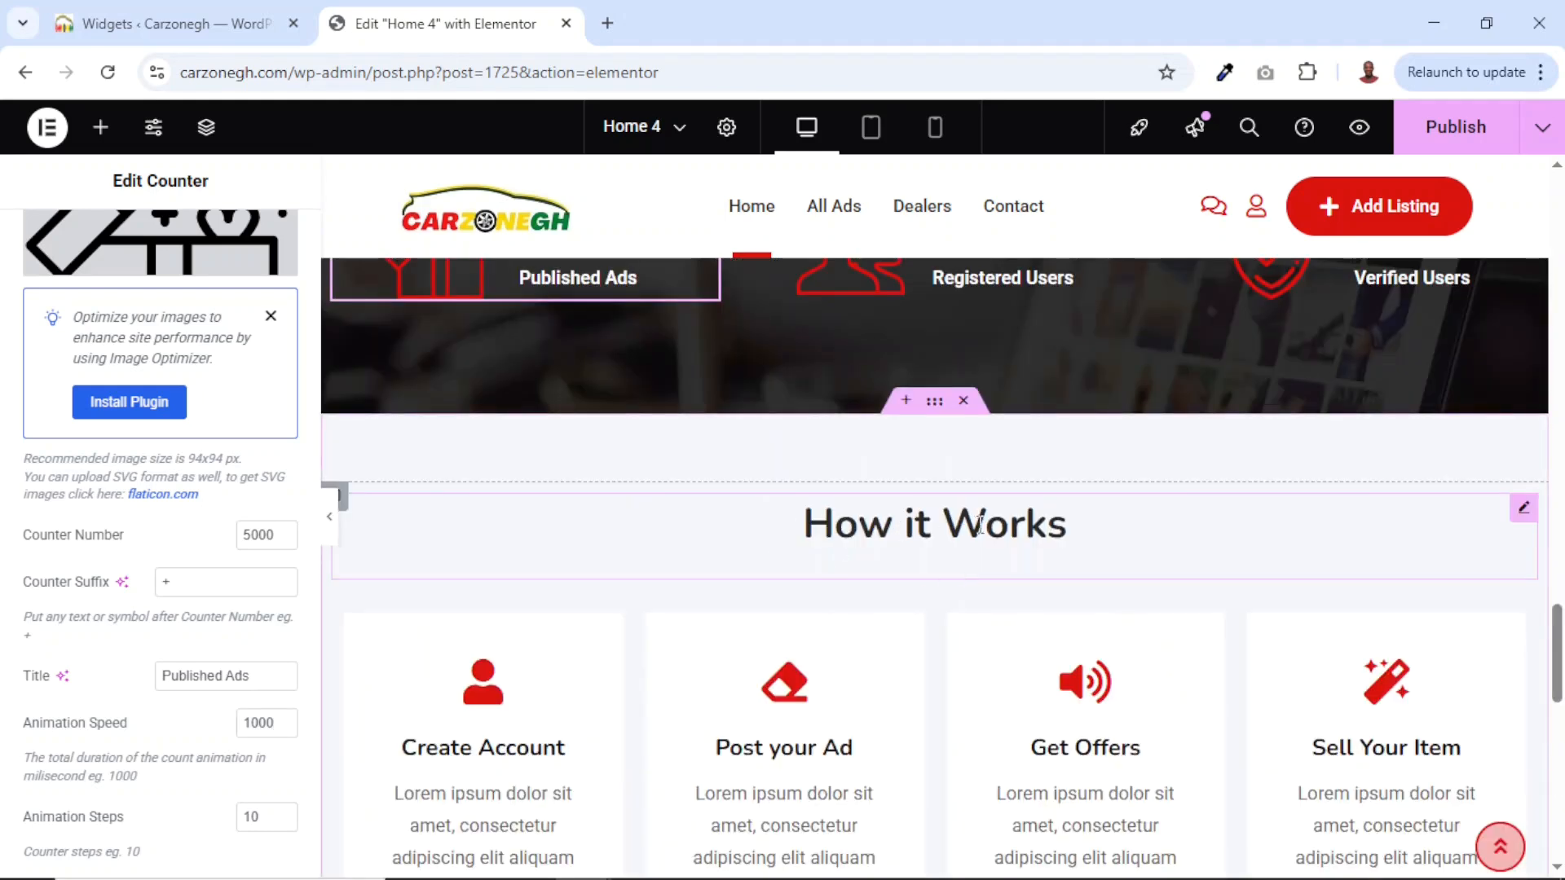
scroll(999, 542, "down", 3)
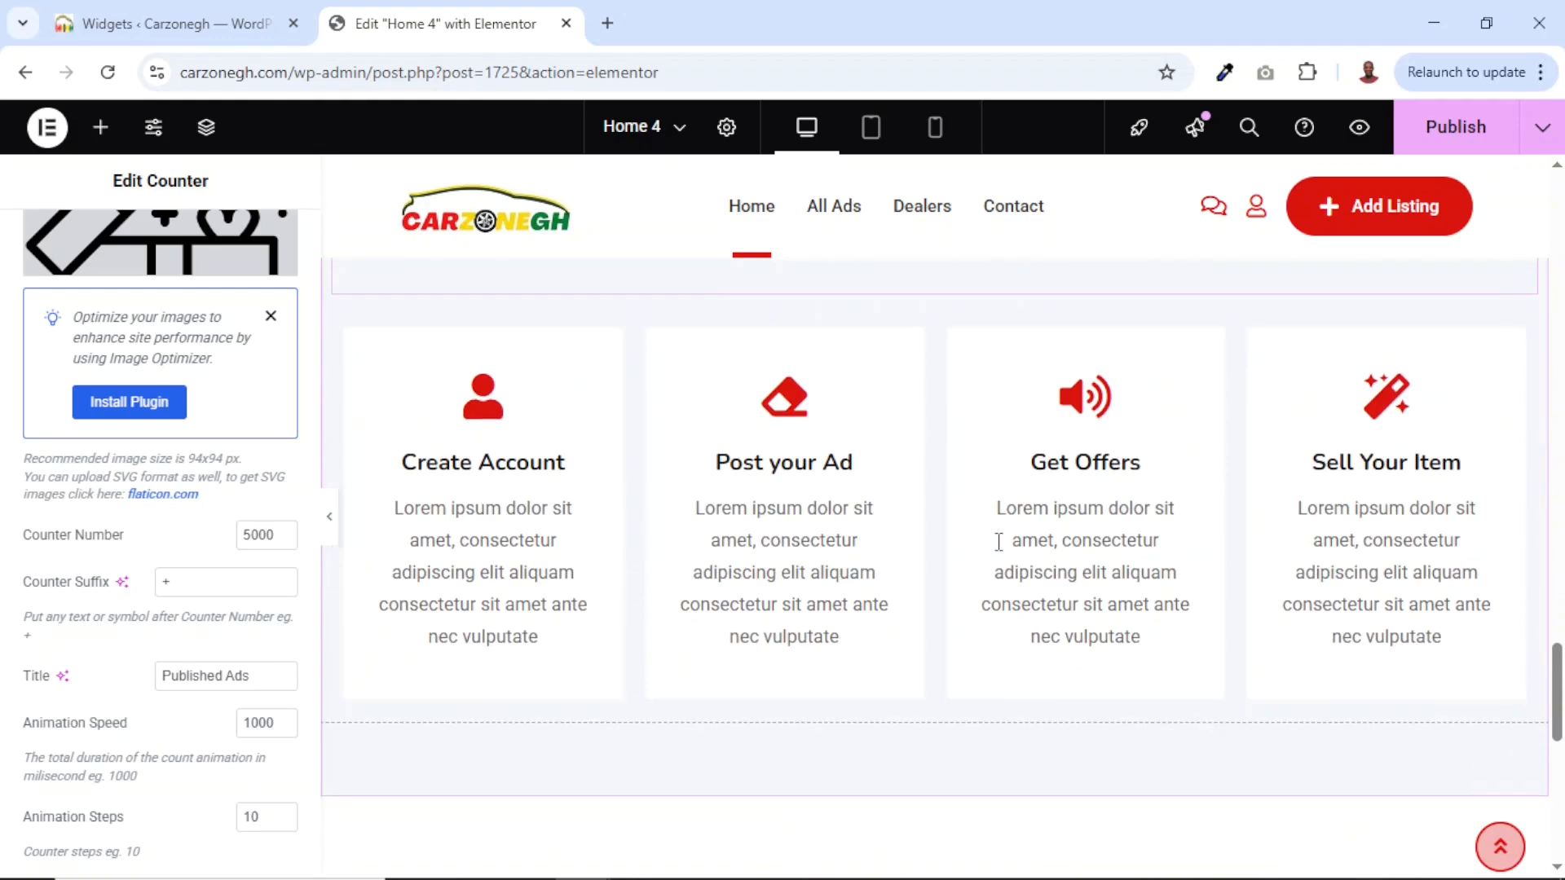
Change the Create Account info box title to 'Sign Up' and select its description text.
left_click(477, 500)
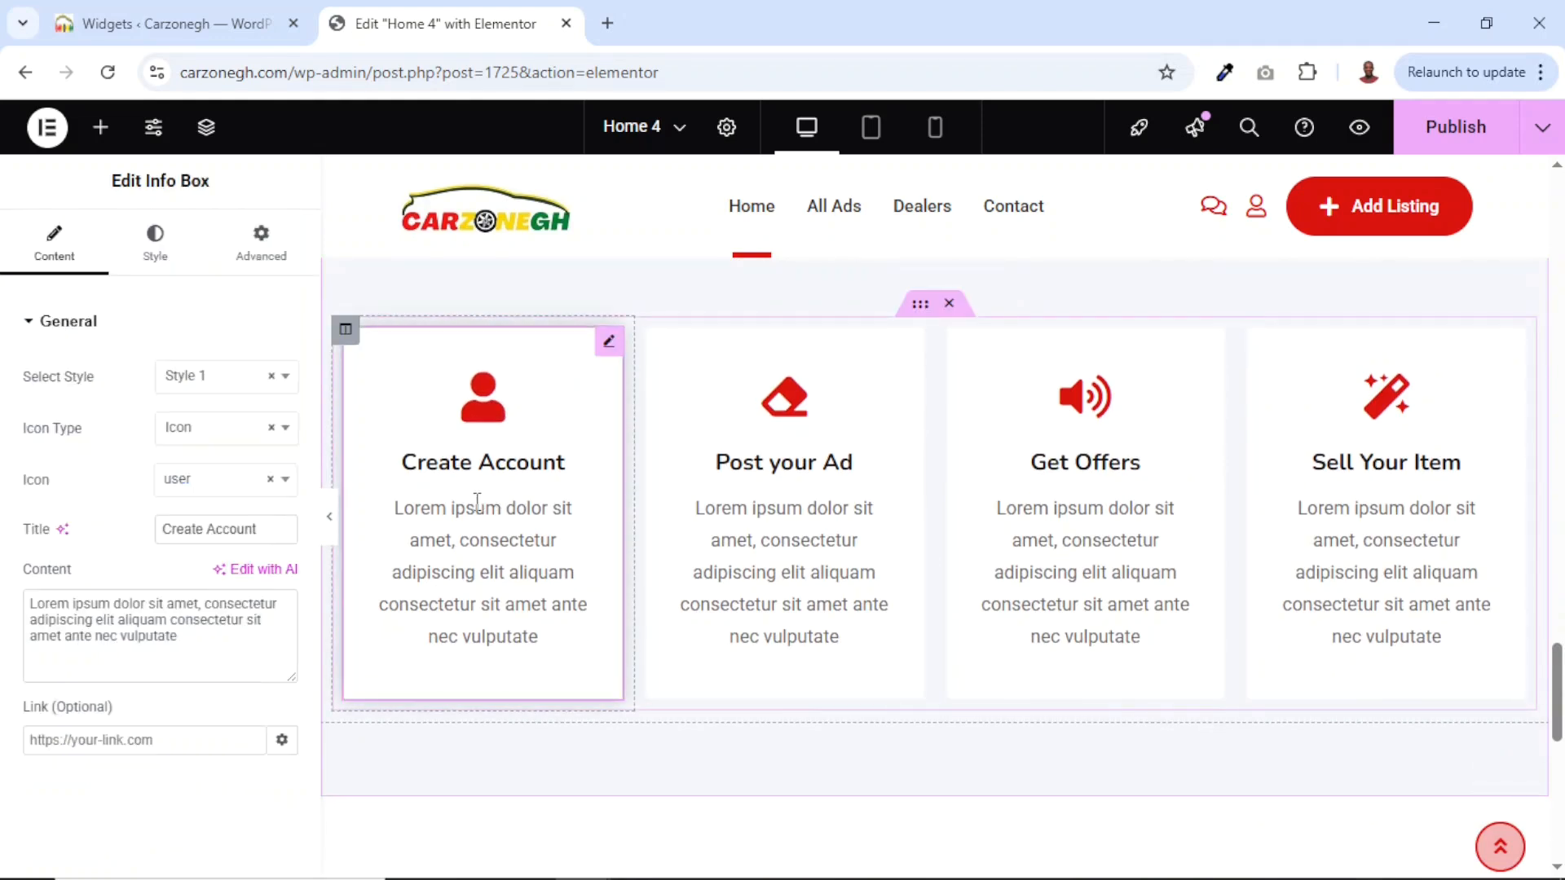
triple_click(237, 644)
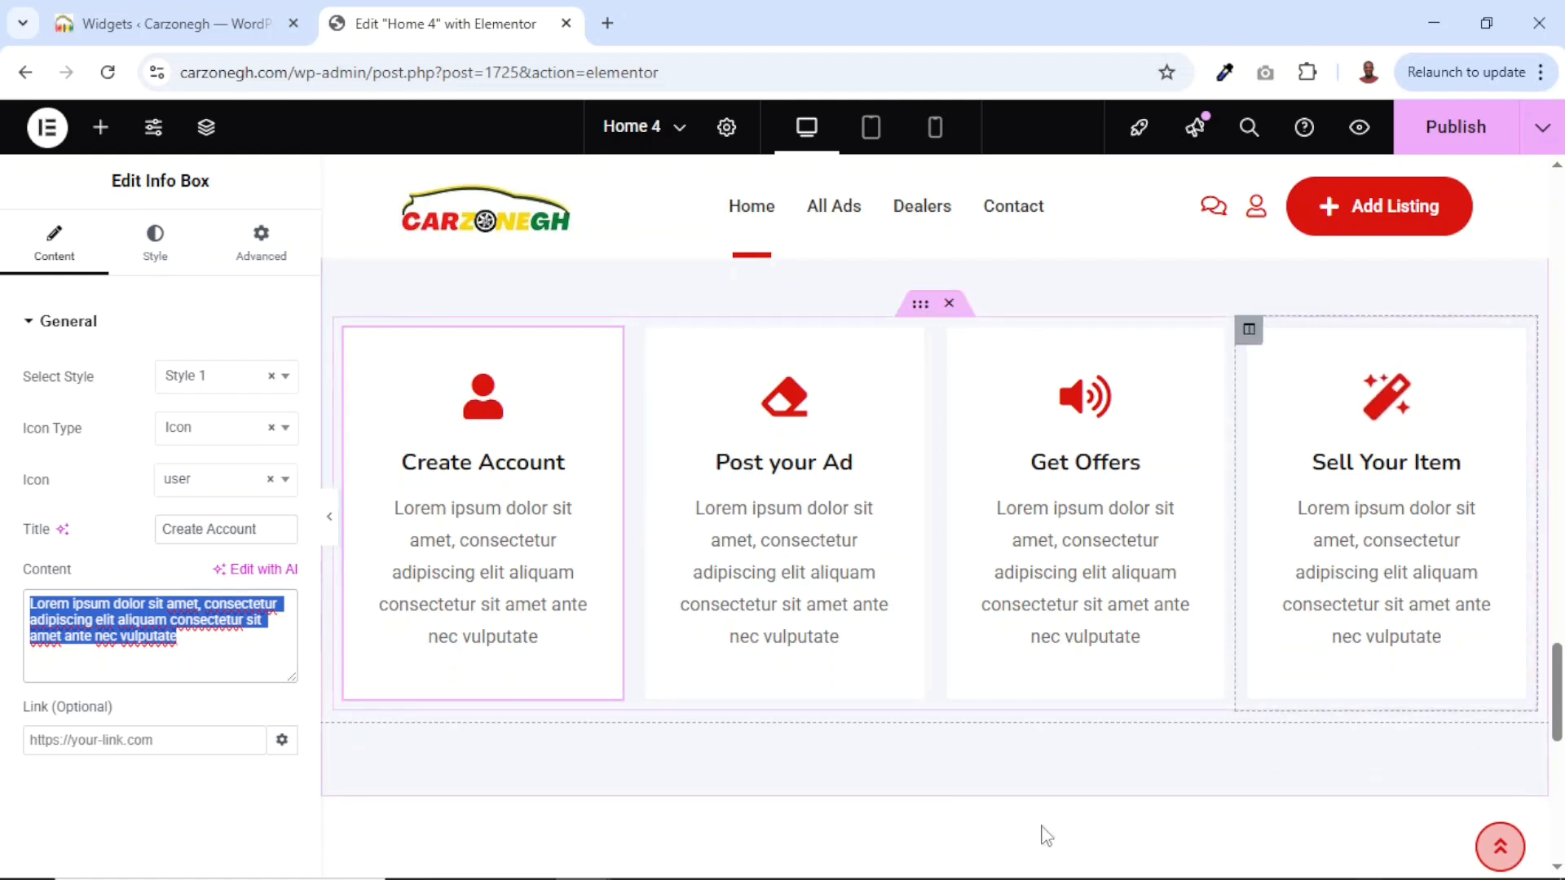
left_click(281, 528)
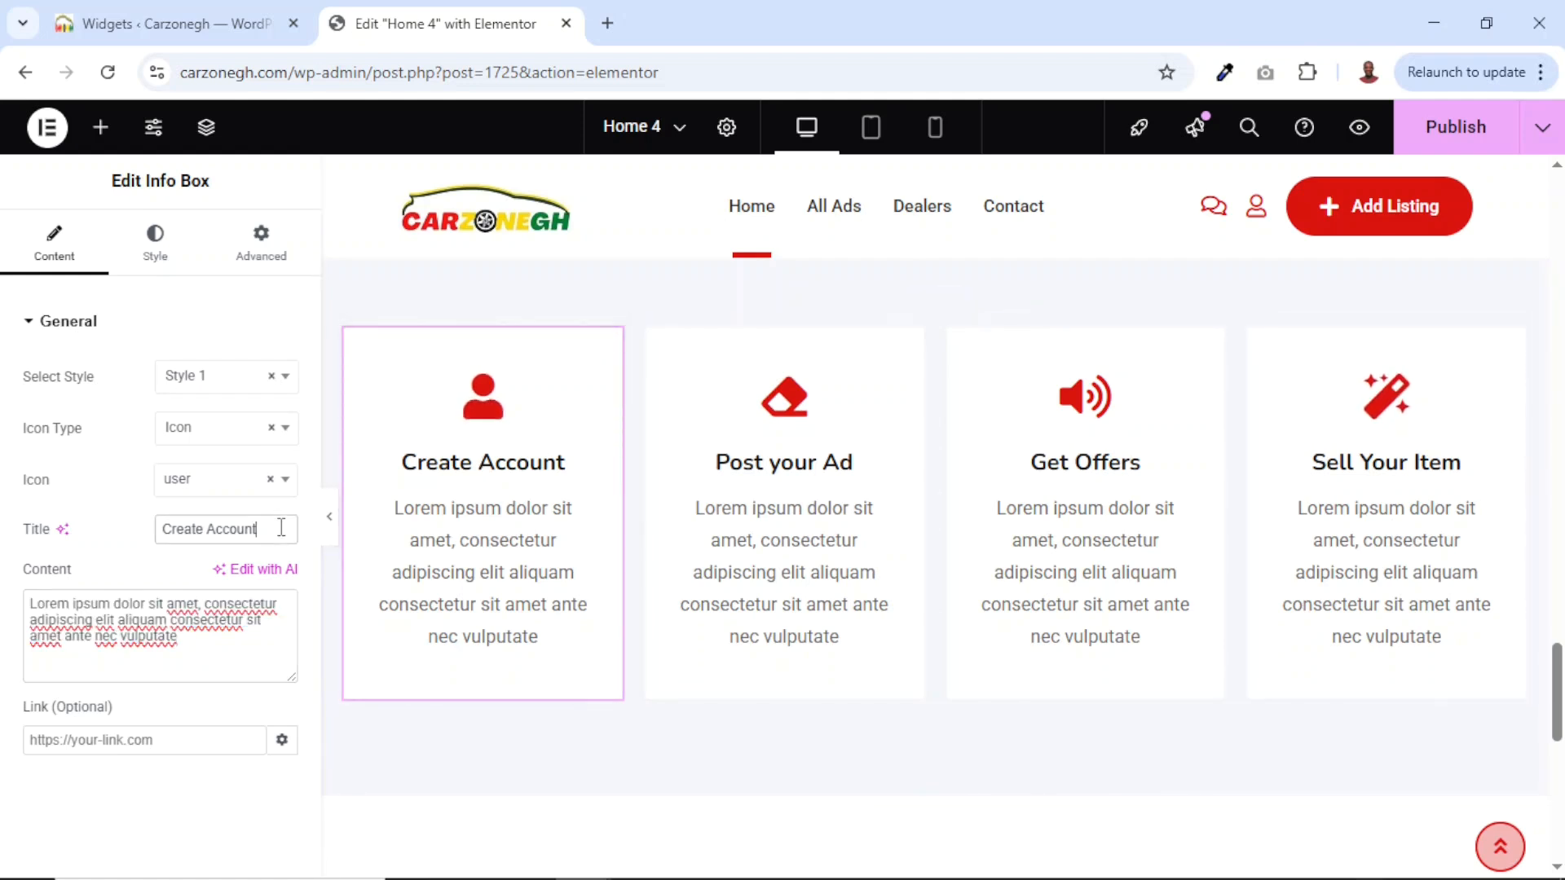
left_click_drag(281, 528, 129, 515)
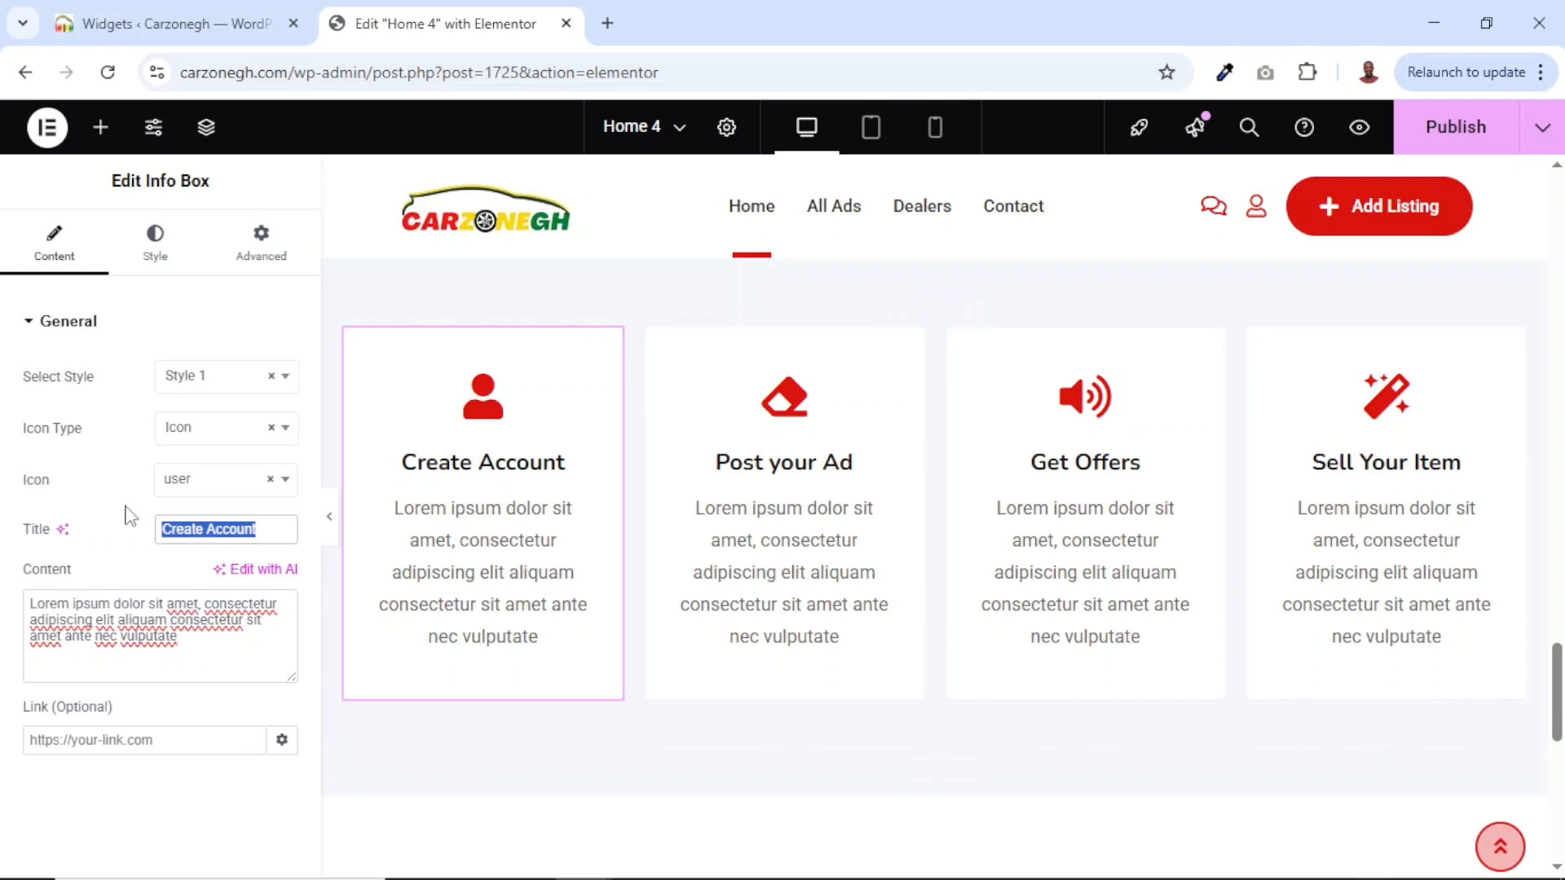
type("Sign Up")
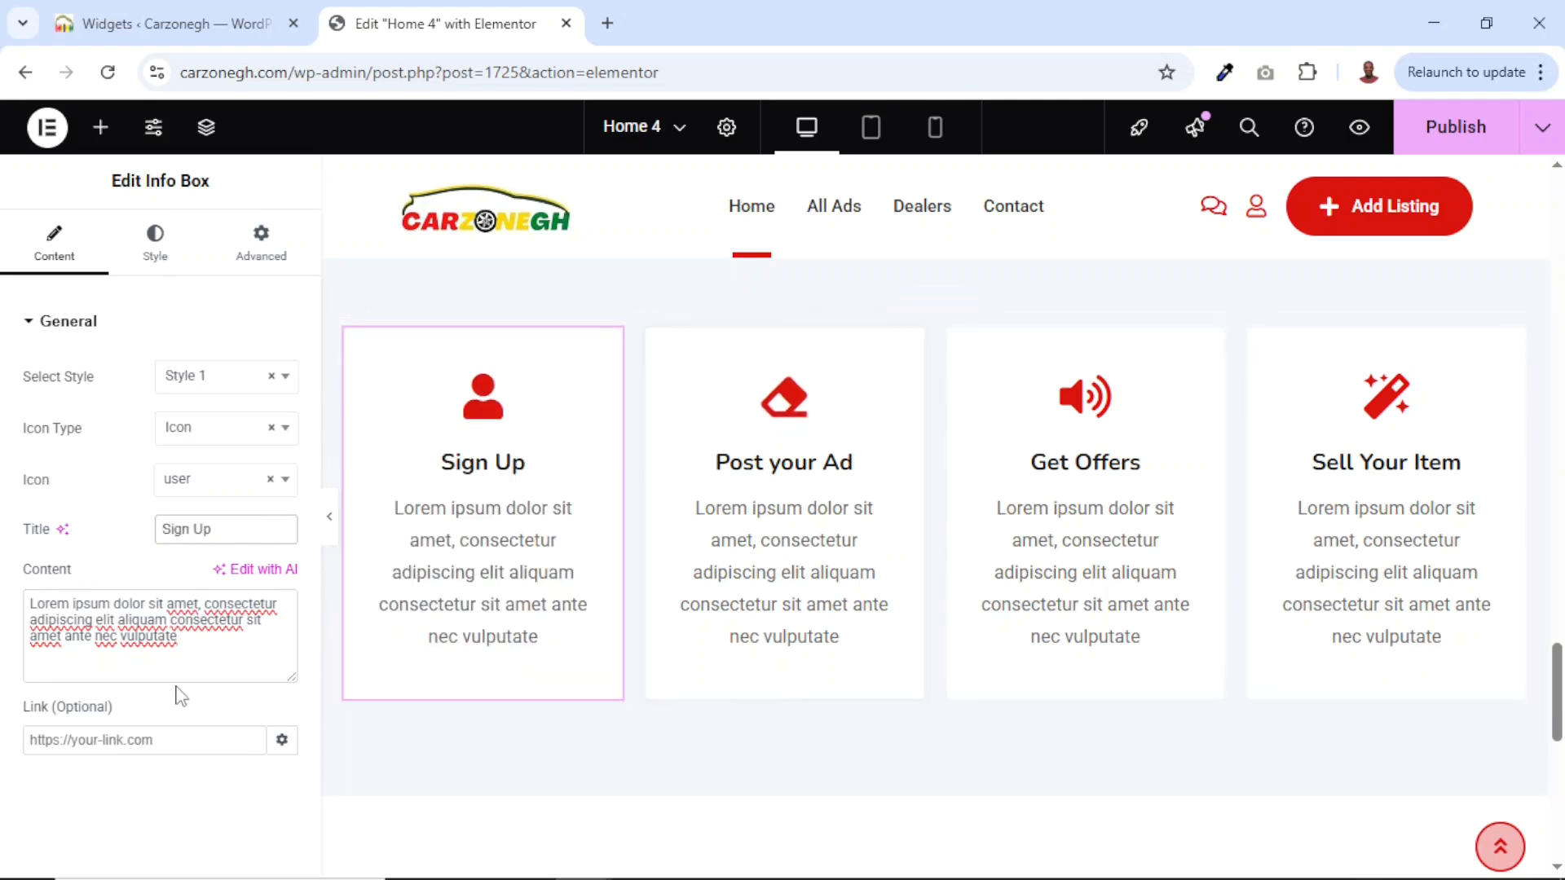
left_click_drag(199, 636, 6, 603)
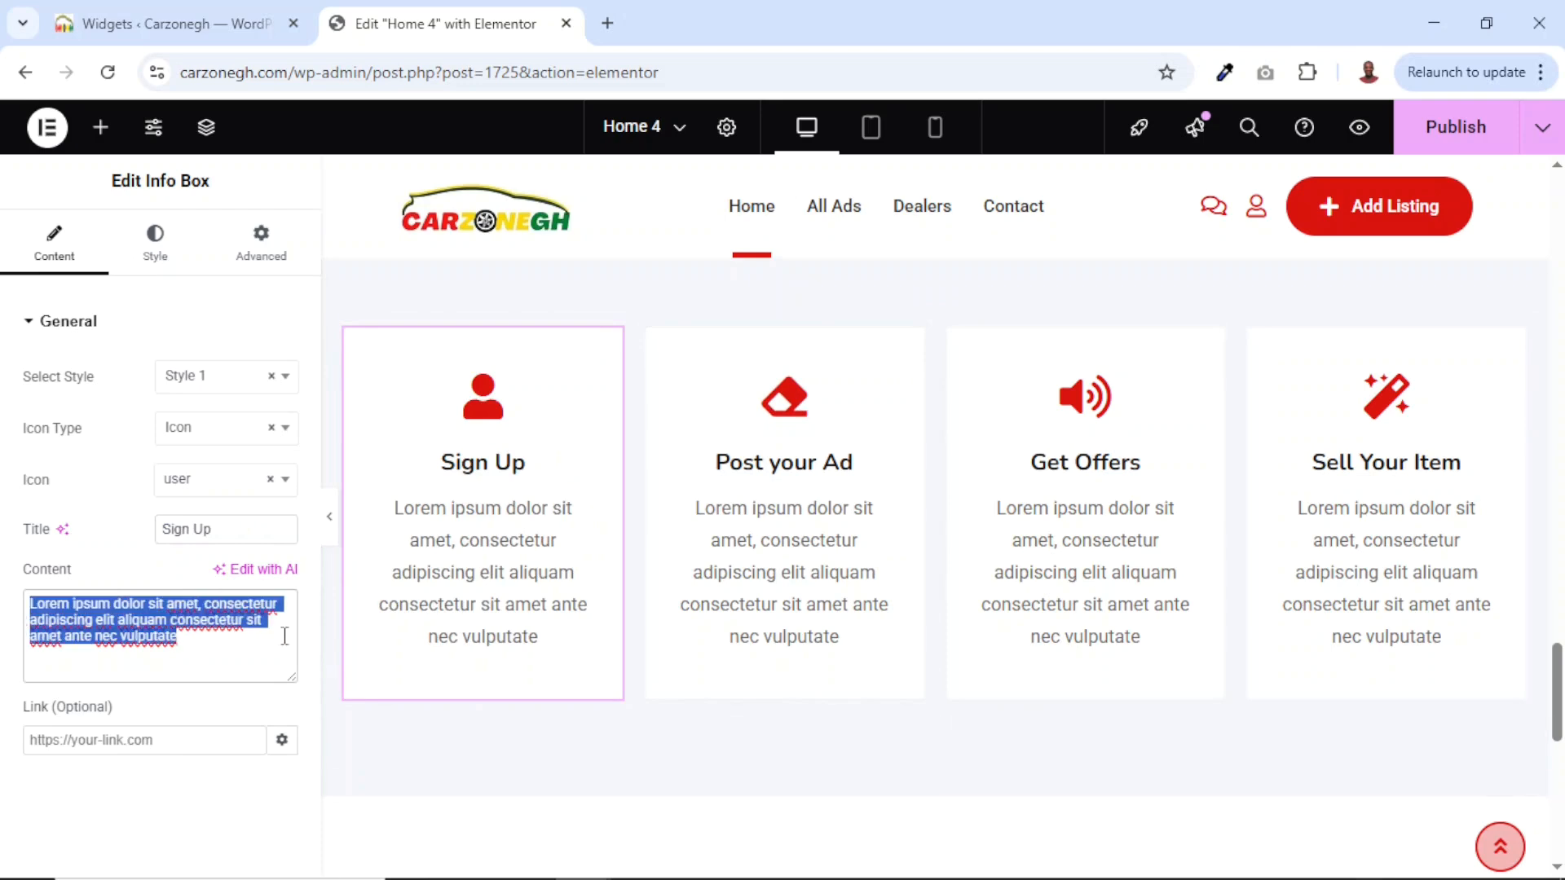
Publish the Home 4 changes and view the live page in a new tab.
scroll(921, 673, "up", 10)
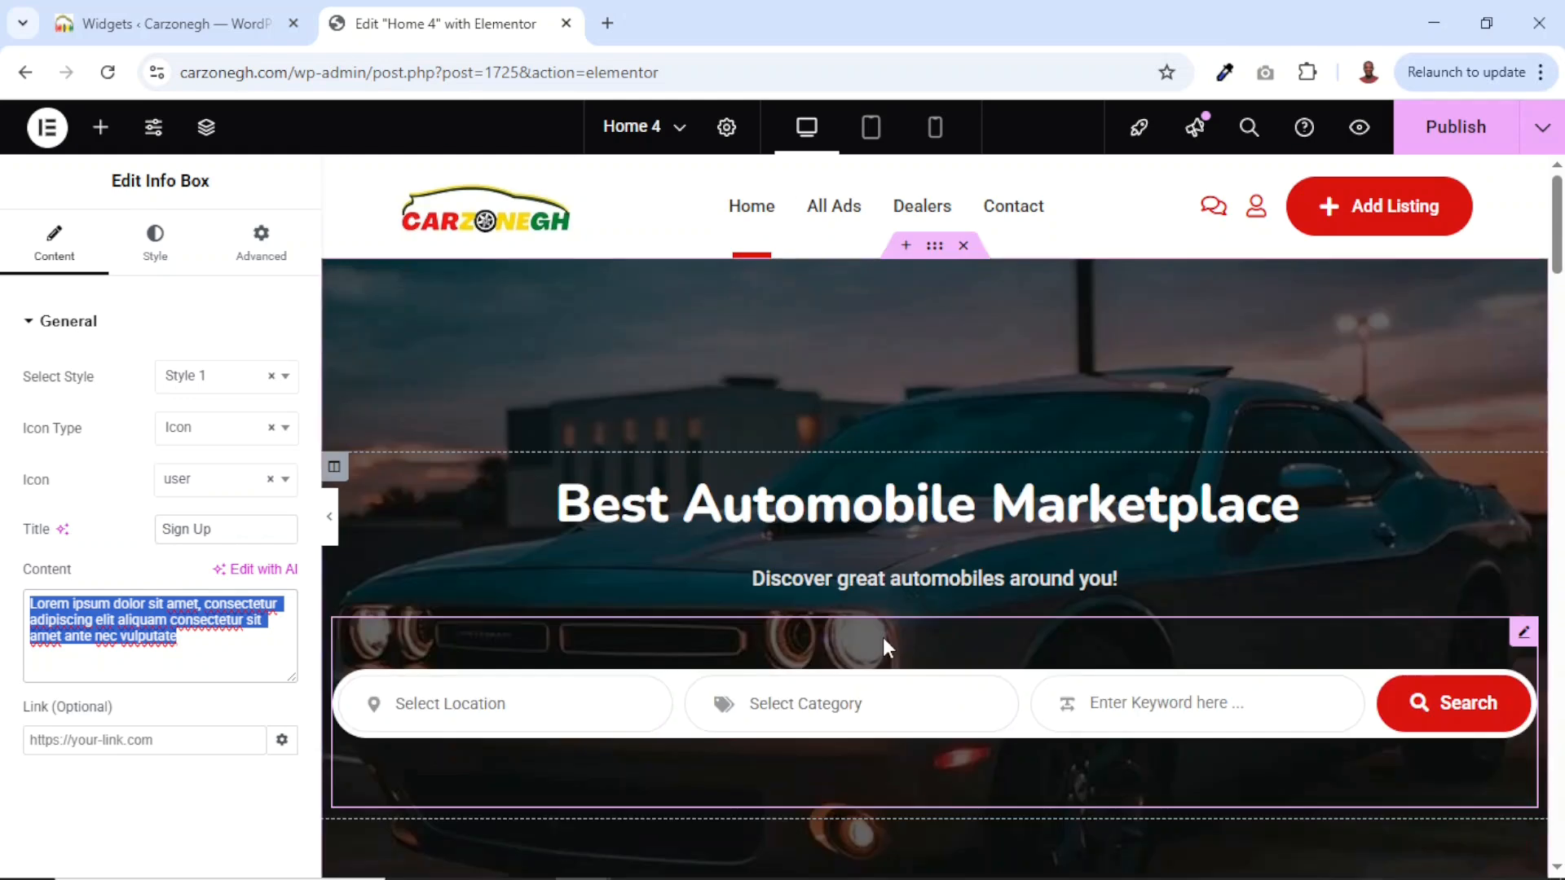
left_click(1450, 128)
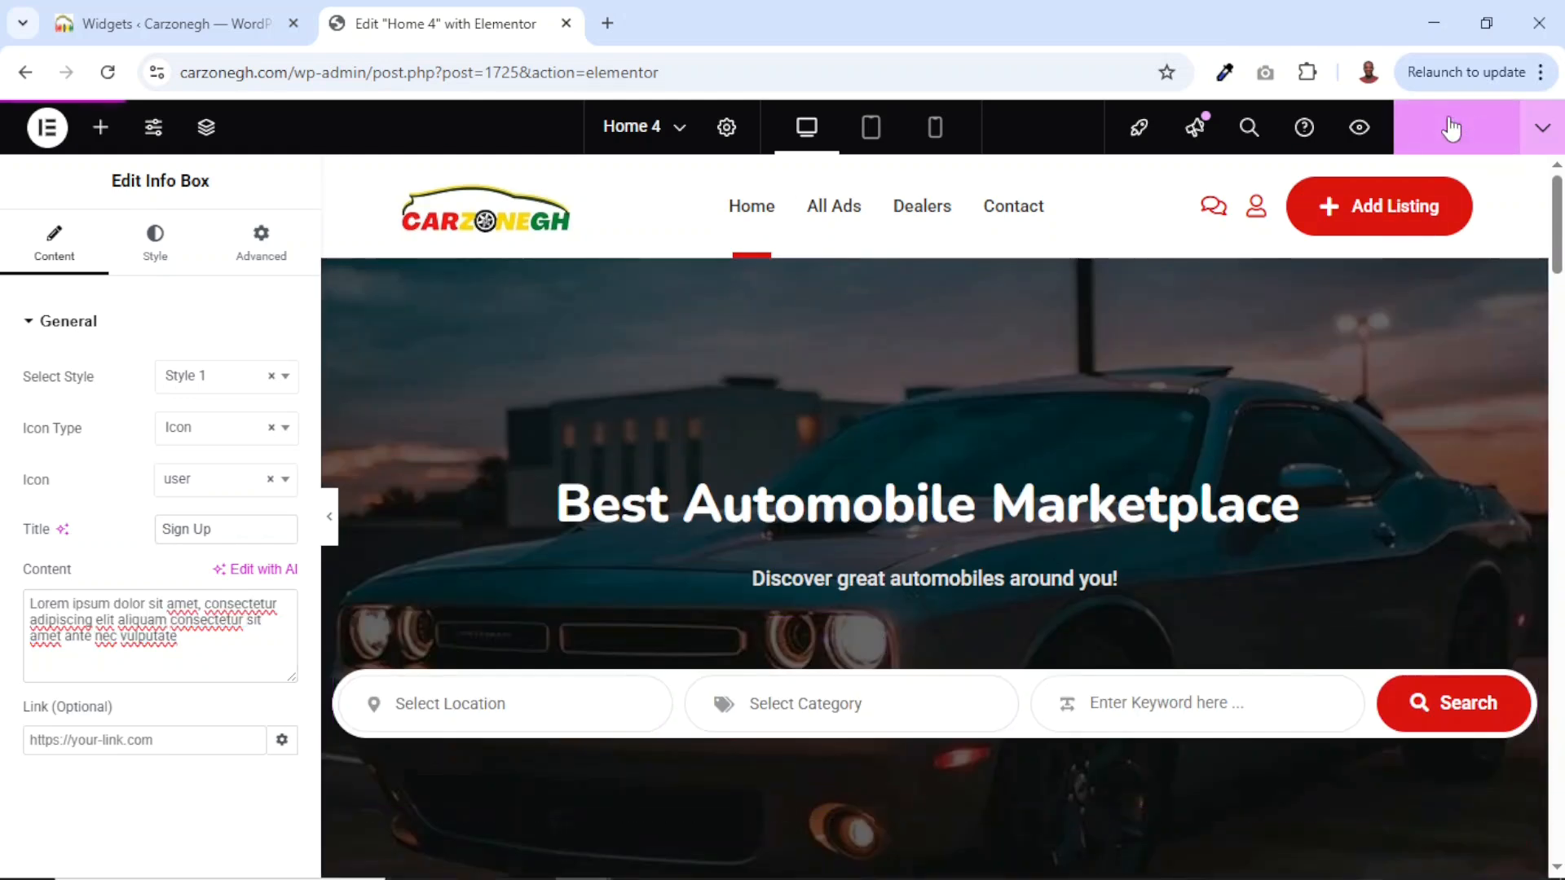
left_click(1543, 128)
left_click(1458, 296)
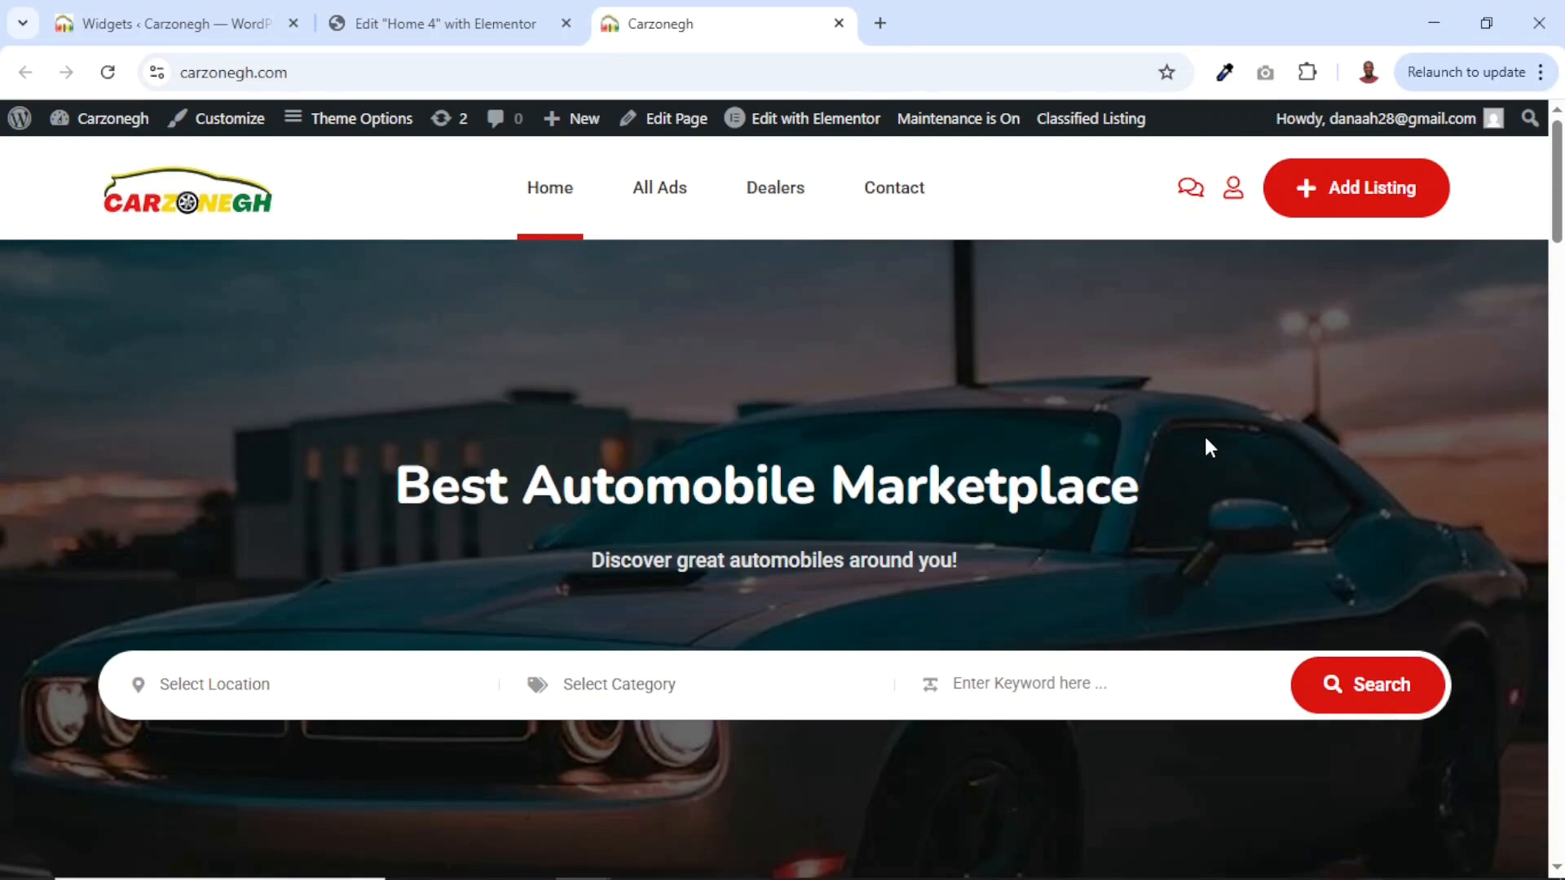
Review the live homepage, check the Contact page map, and close the Elementor editor tab.
scroll(1205, 439, "down", 1)
scroll(1205, 434, "down", 15)
scroll(1205, 433, "up", 15)
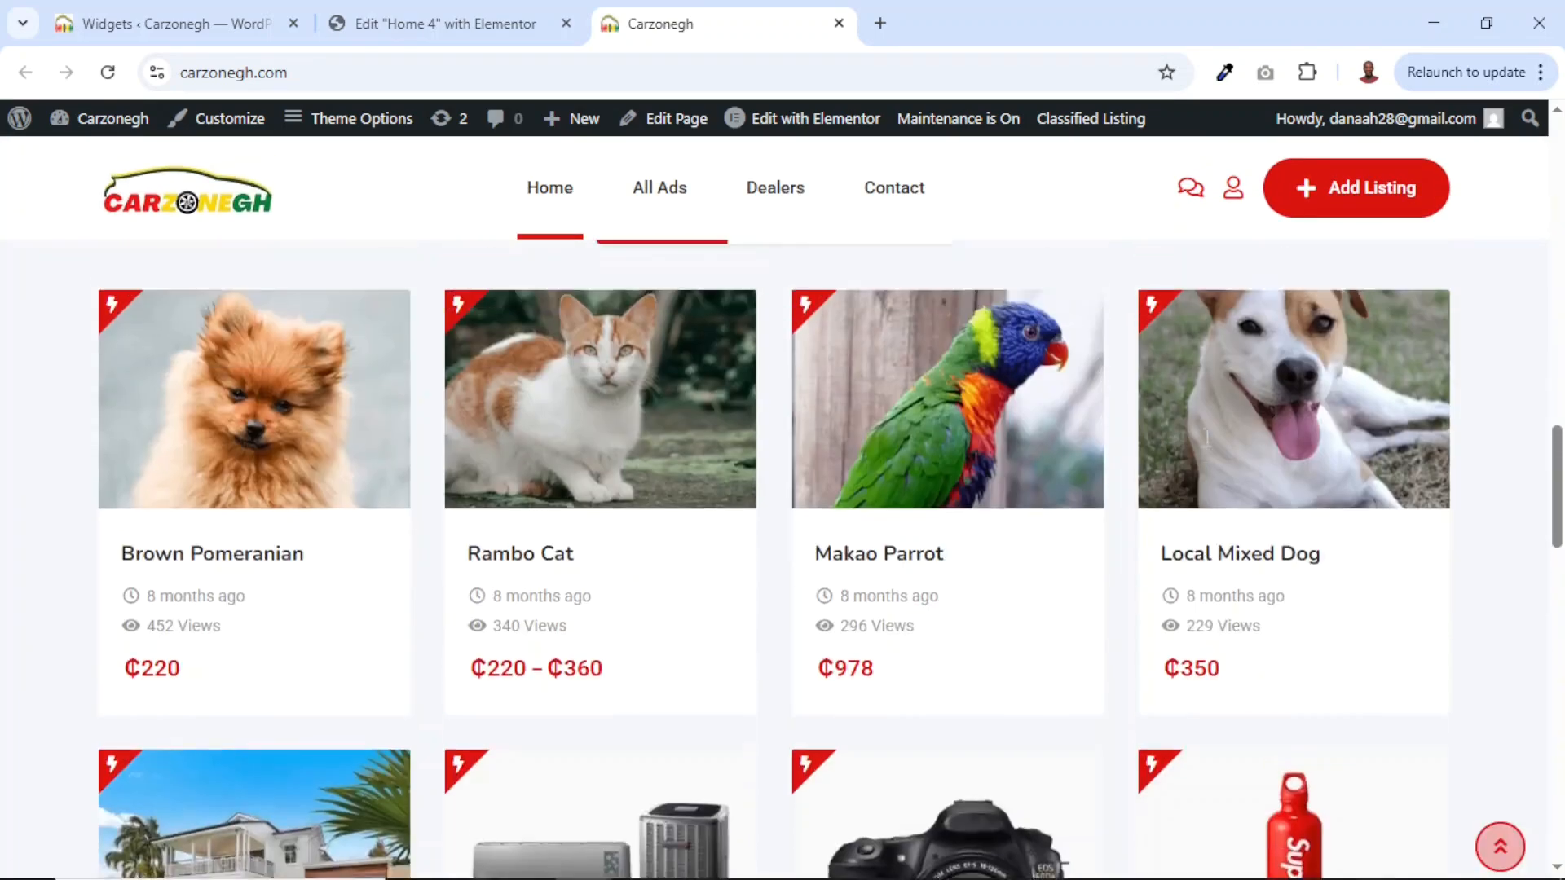
left_click(890, 201)
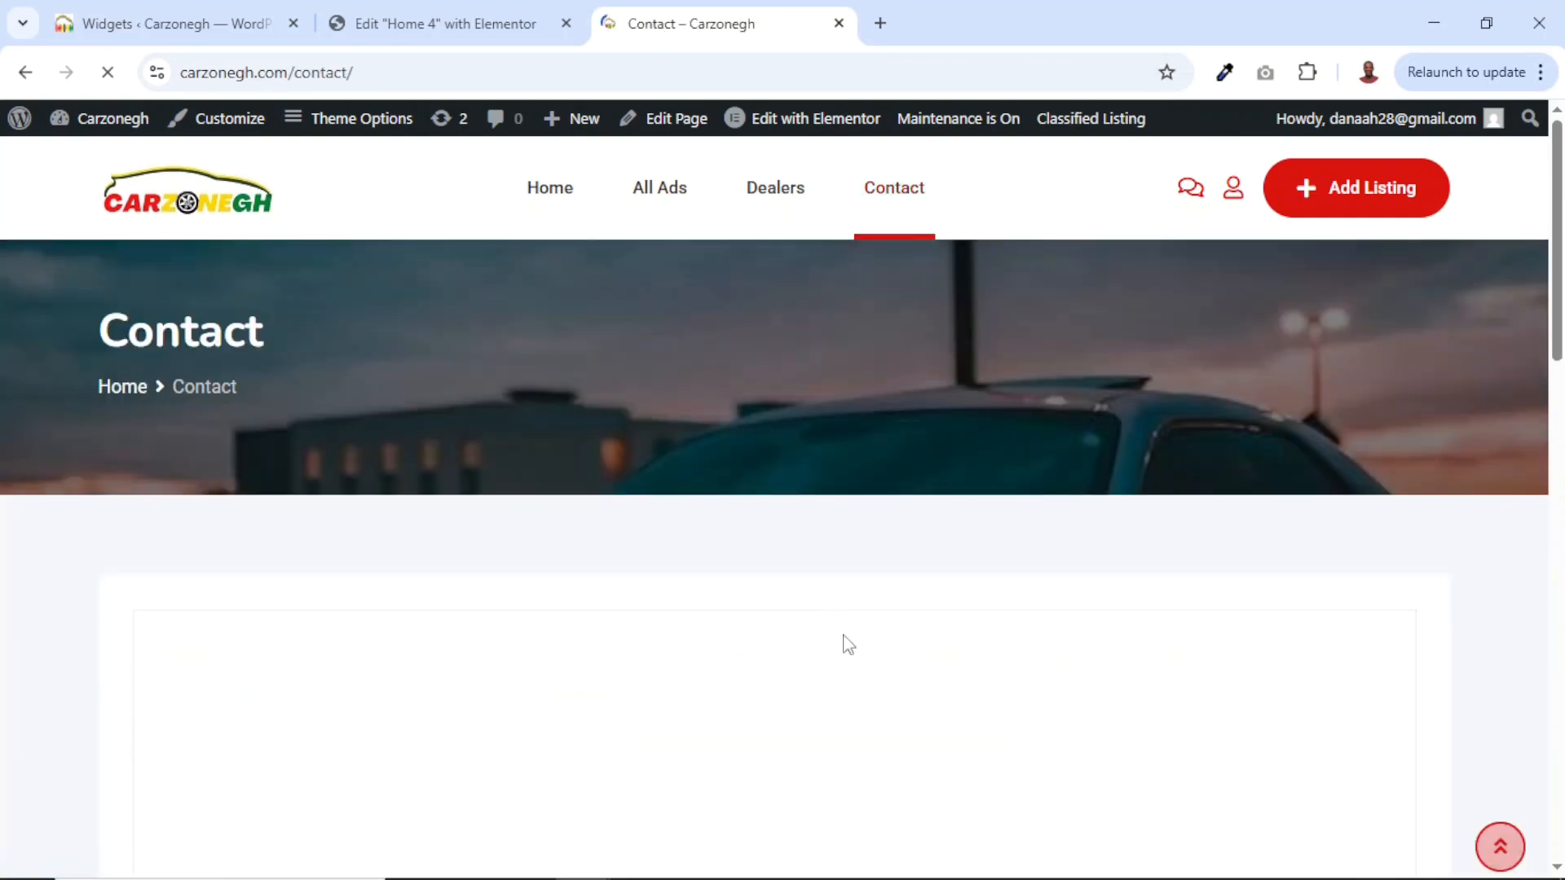
scroll(842, 643, "down", 10)
scroll(844, 640, "up", 10)
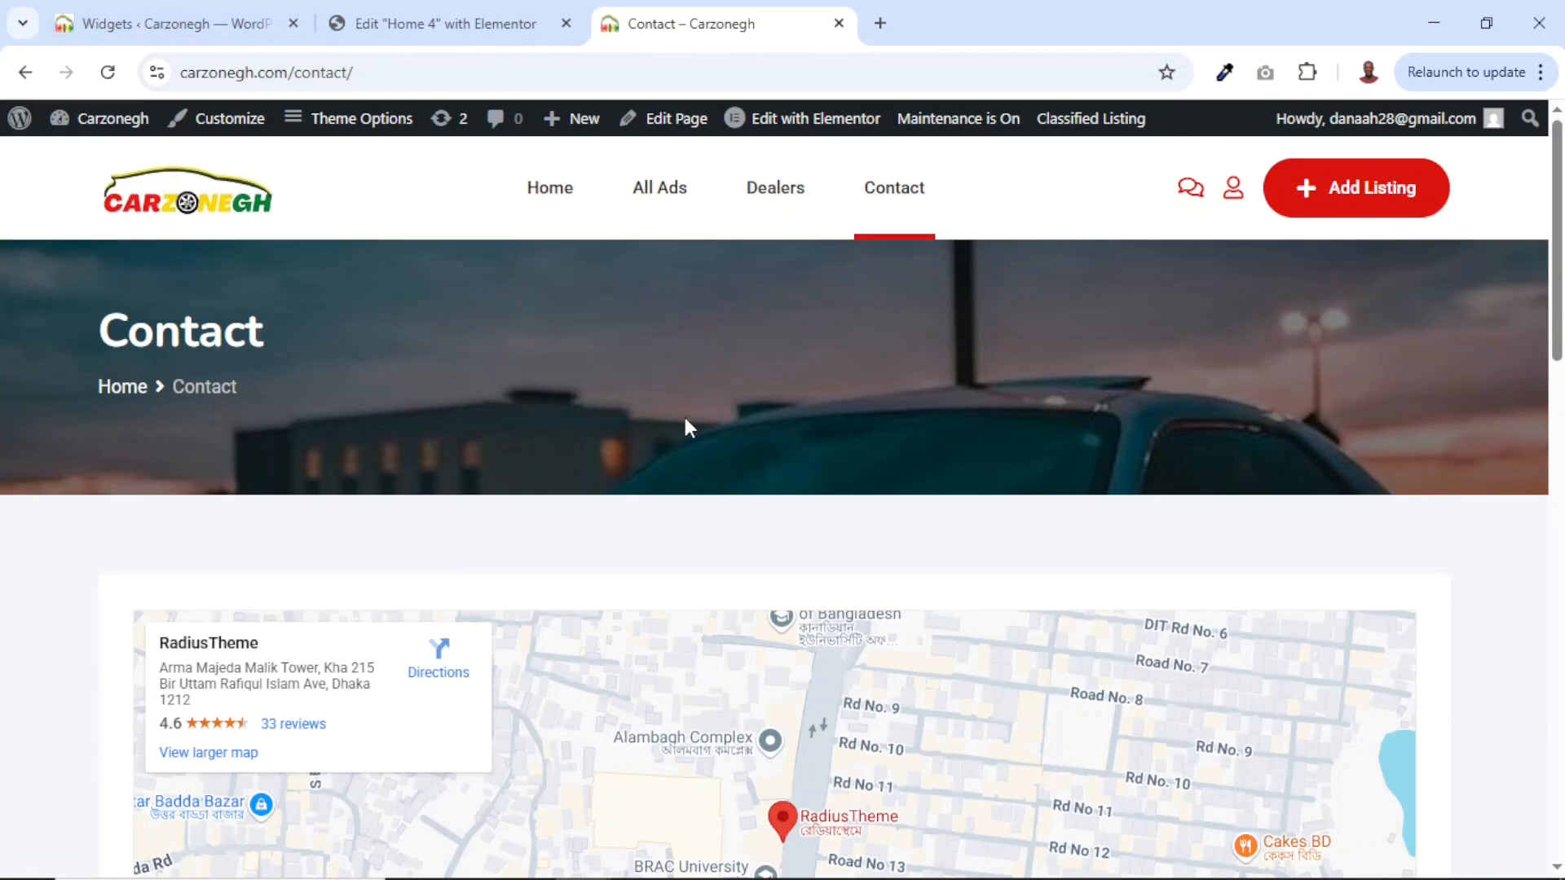
left_click(565, 22)
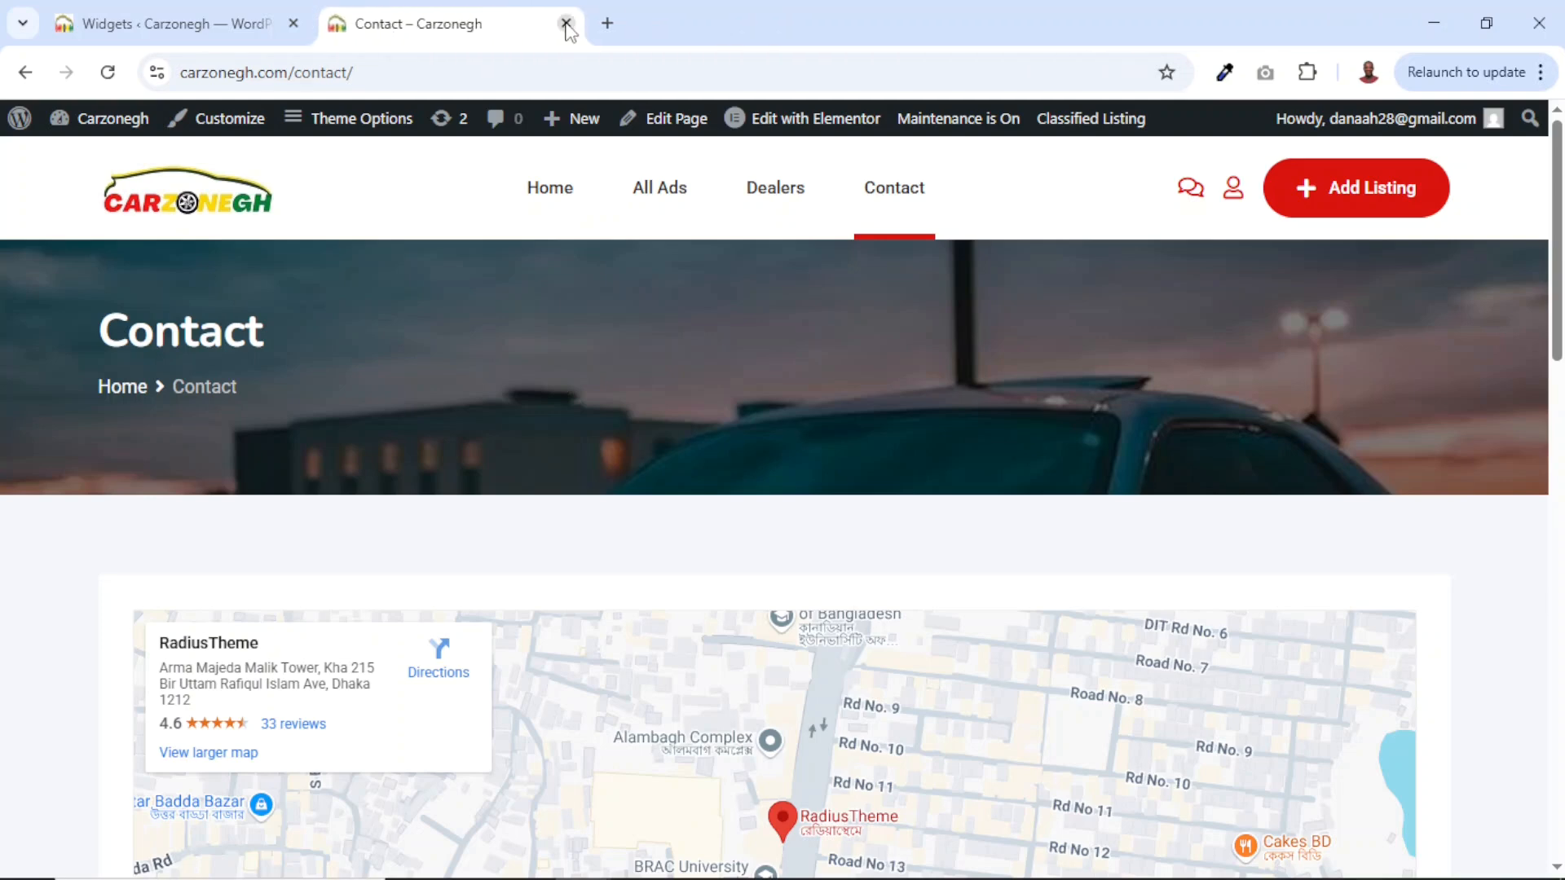
right_click(185, 208)
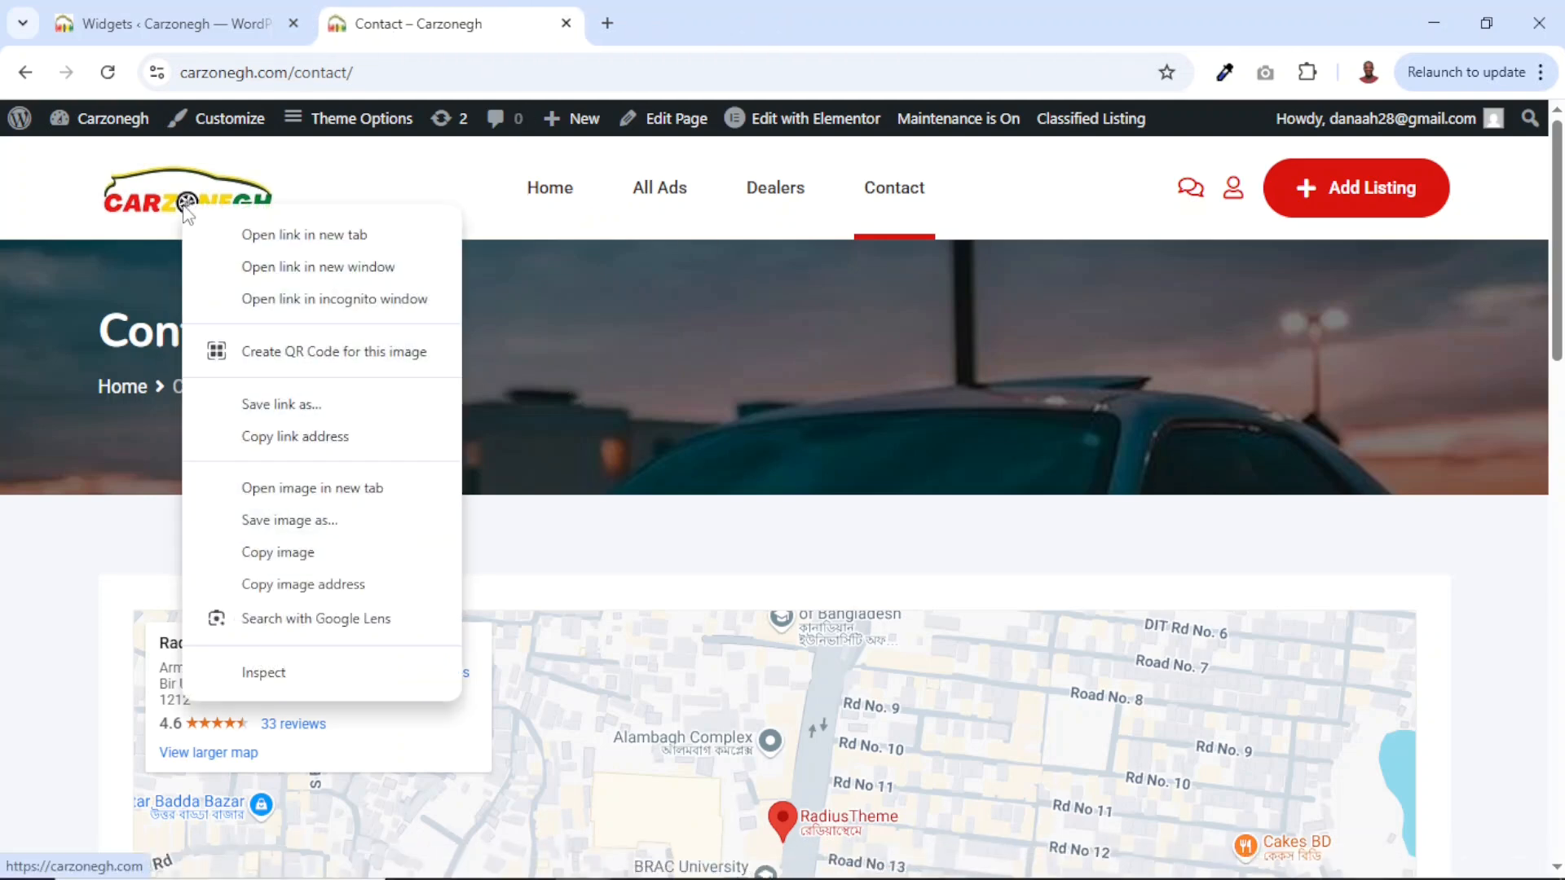
Open the Carzonegh home page in a private window and reach the registration form via Add Listing.
left_click(364, 299)
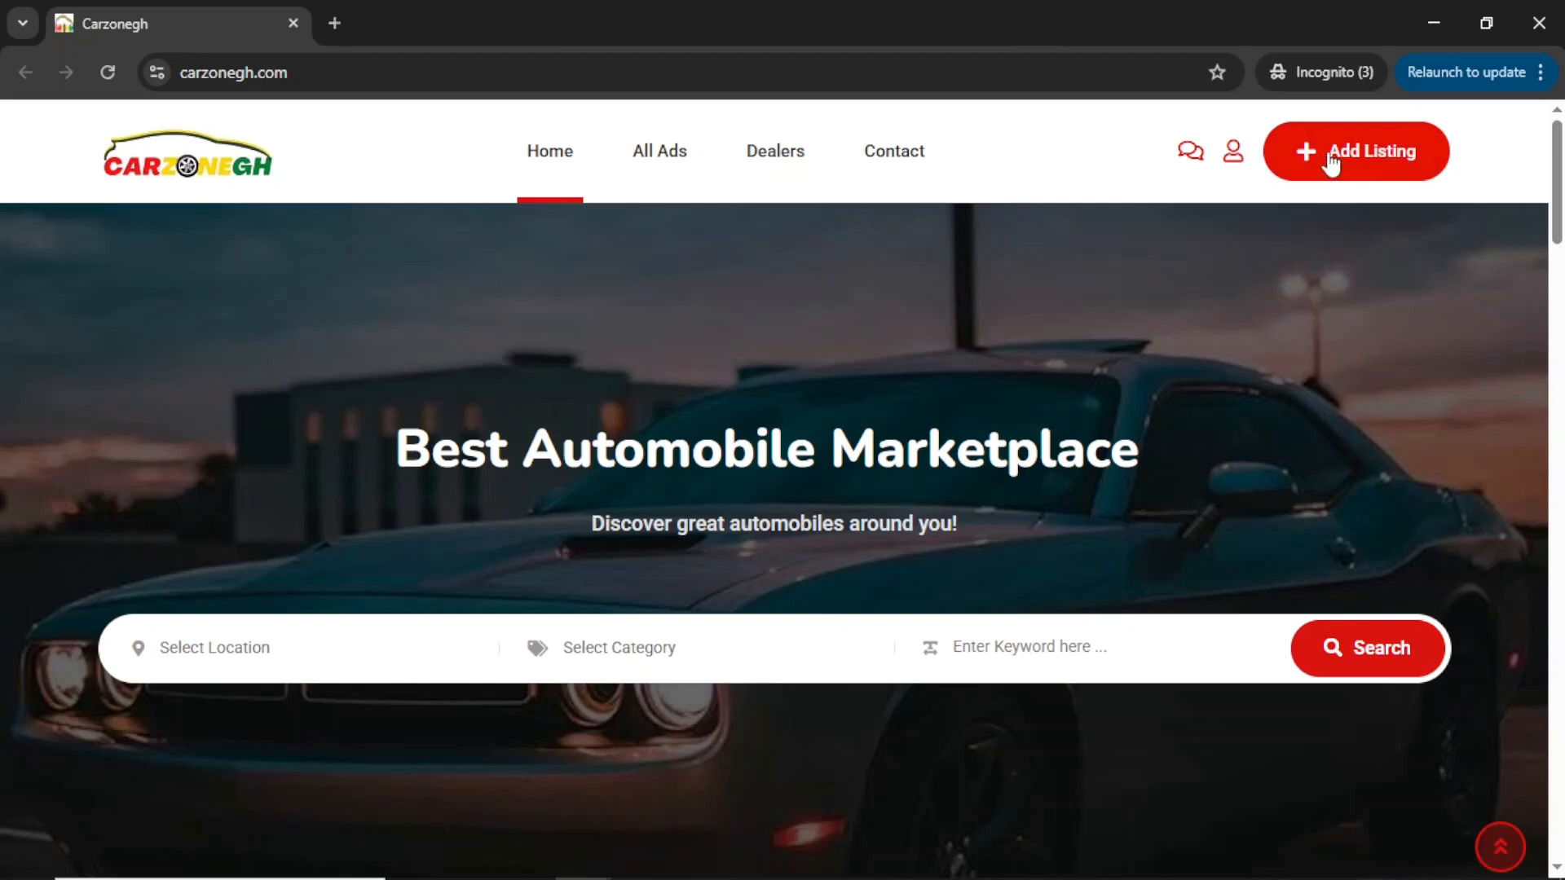
left_click(1369, 163)
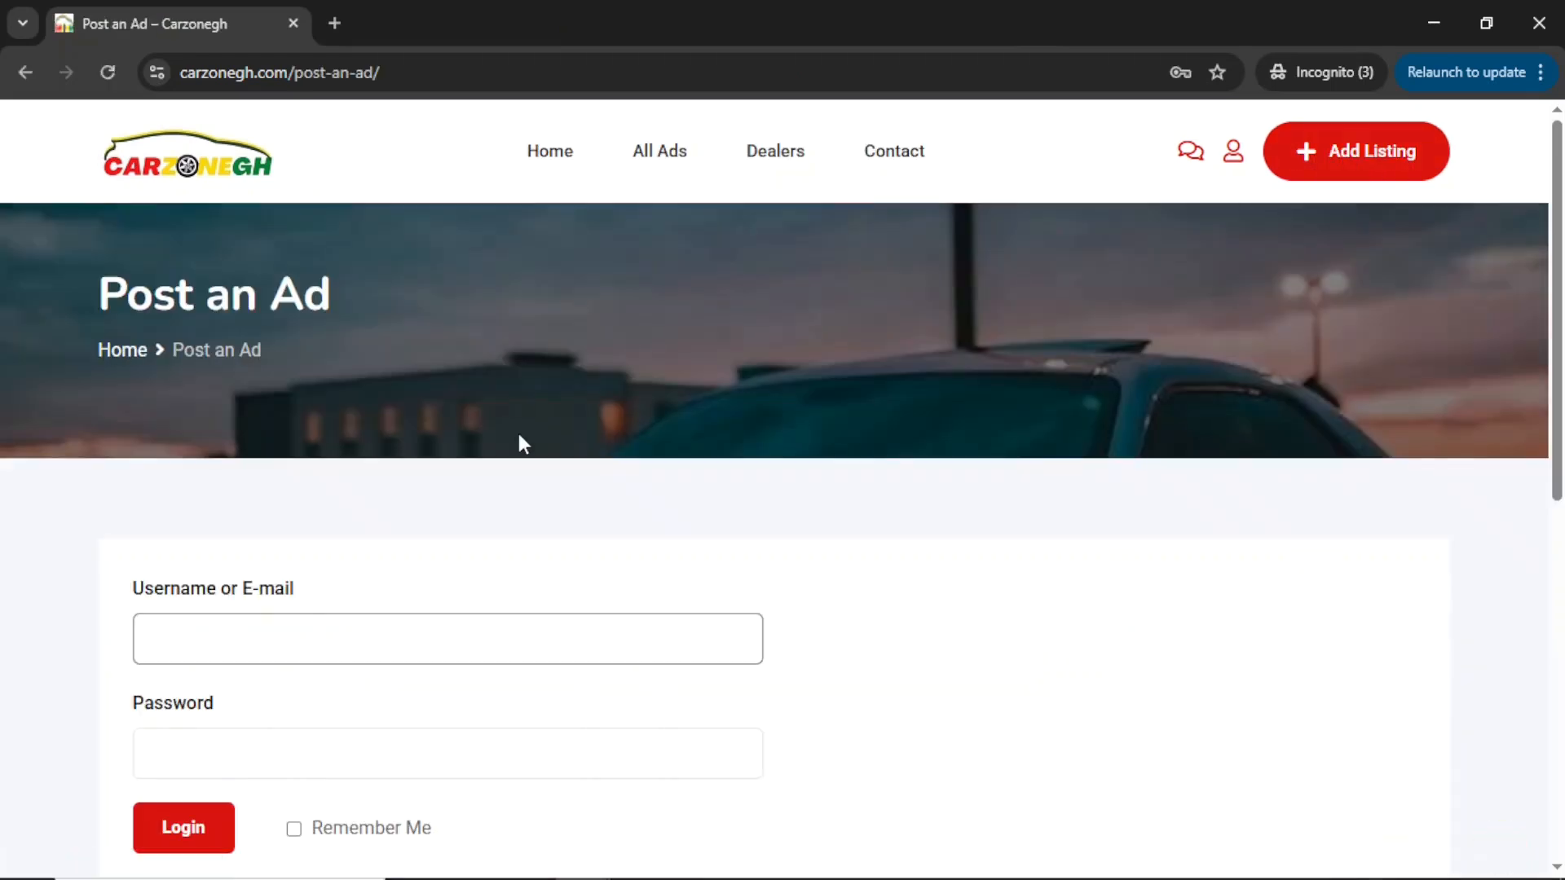
scroll(374, 632, "down", 3)
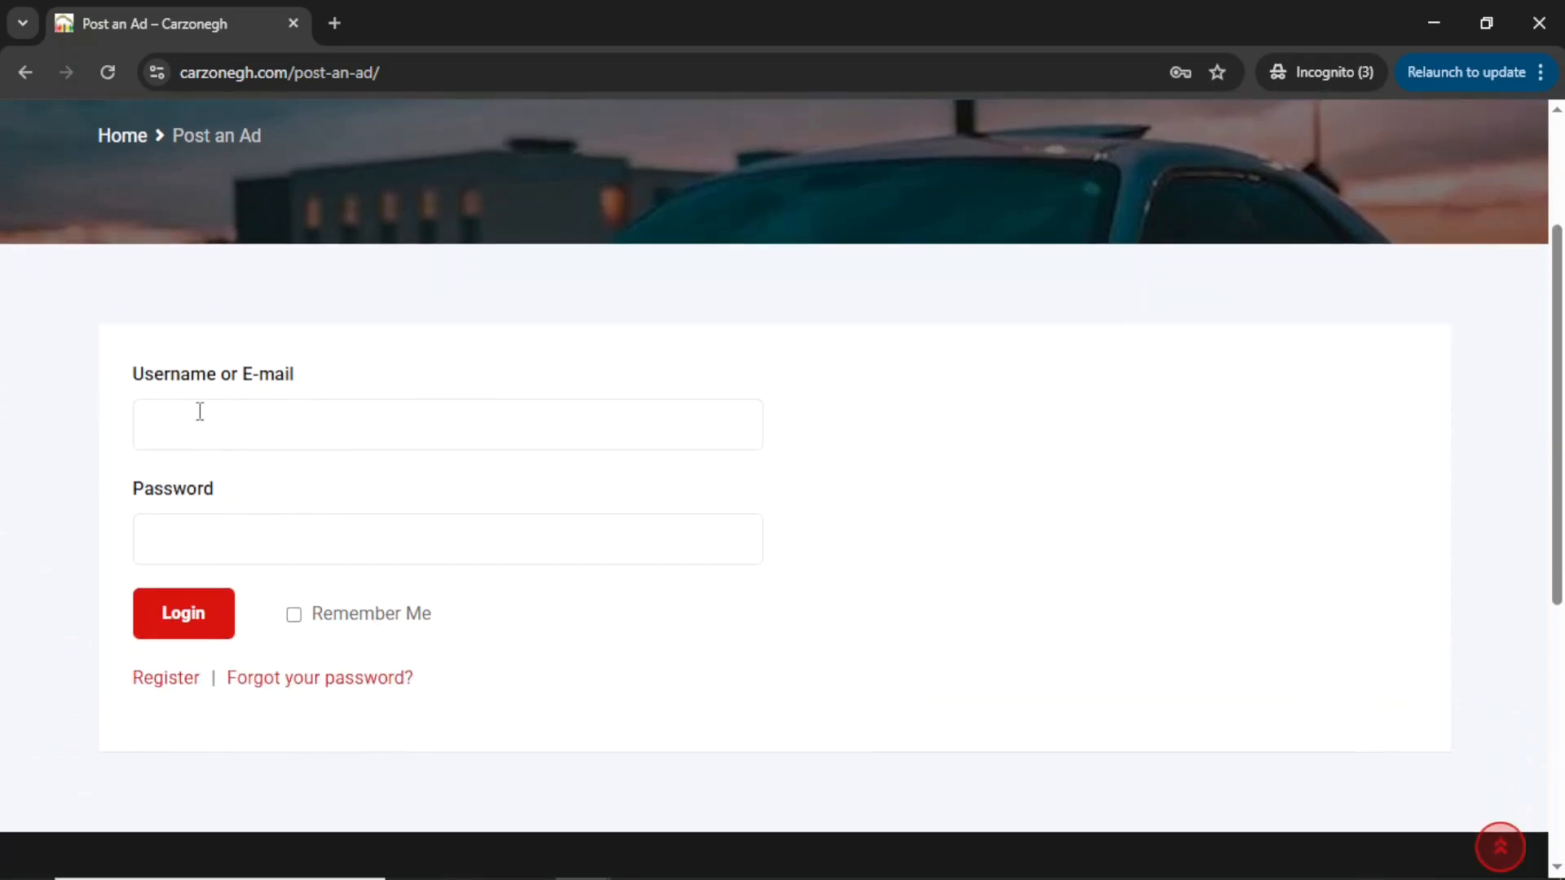
left_click(239, 425)
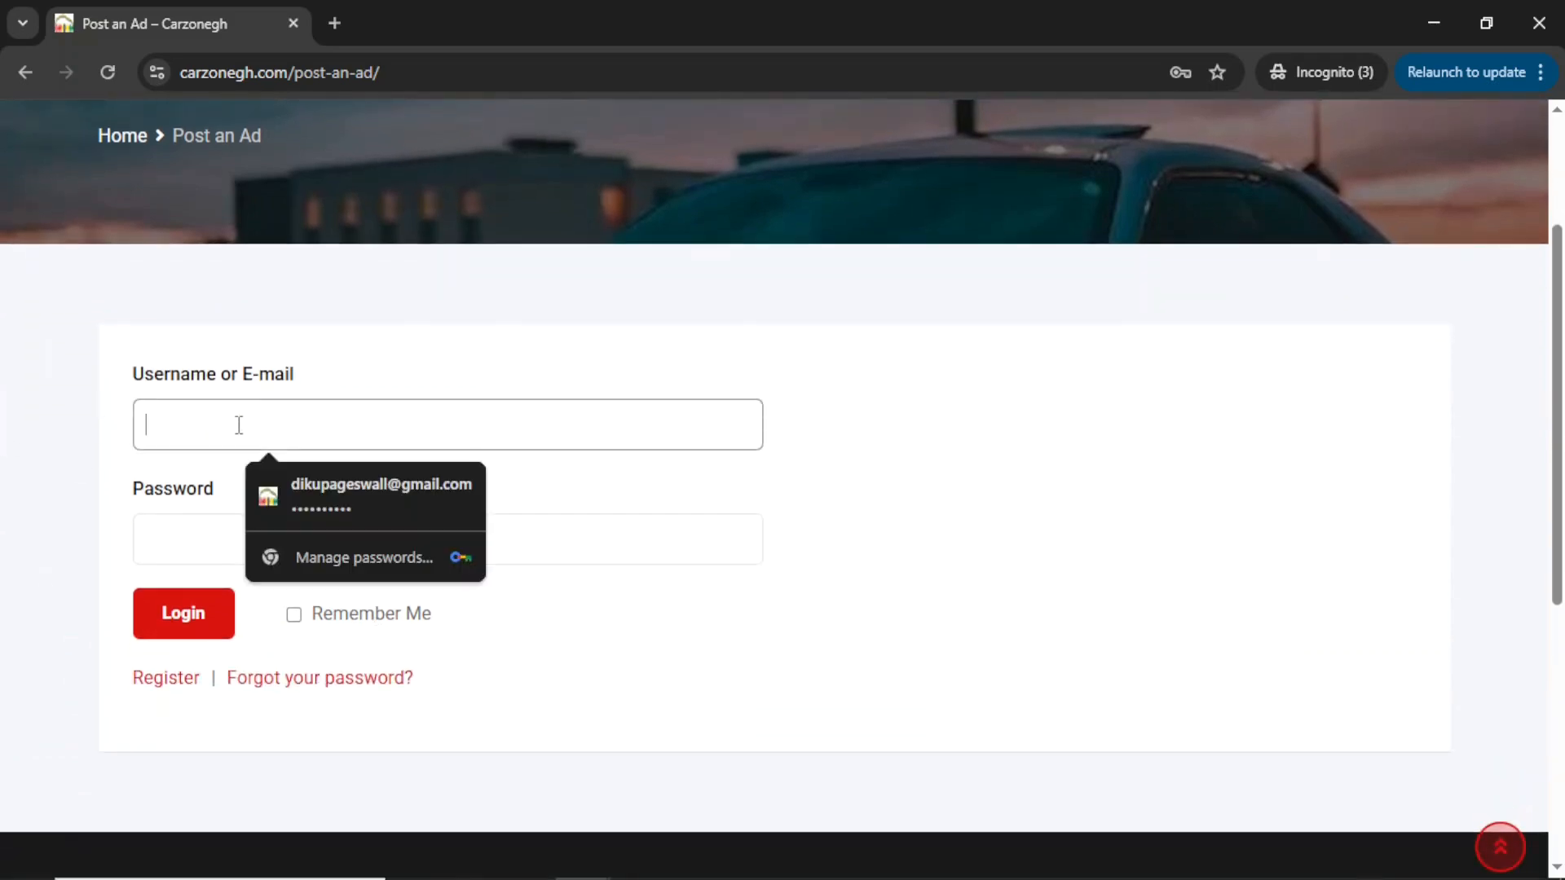
left_click(191, 532)
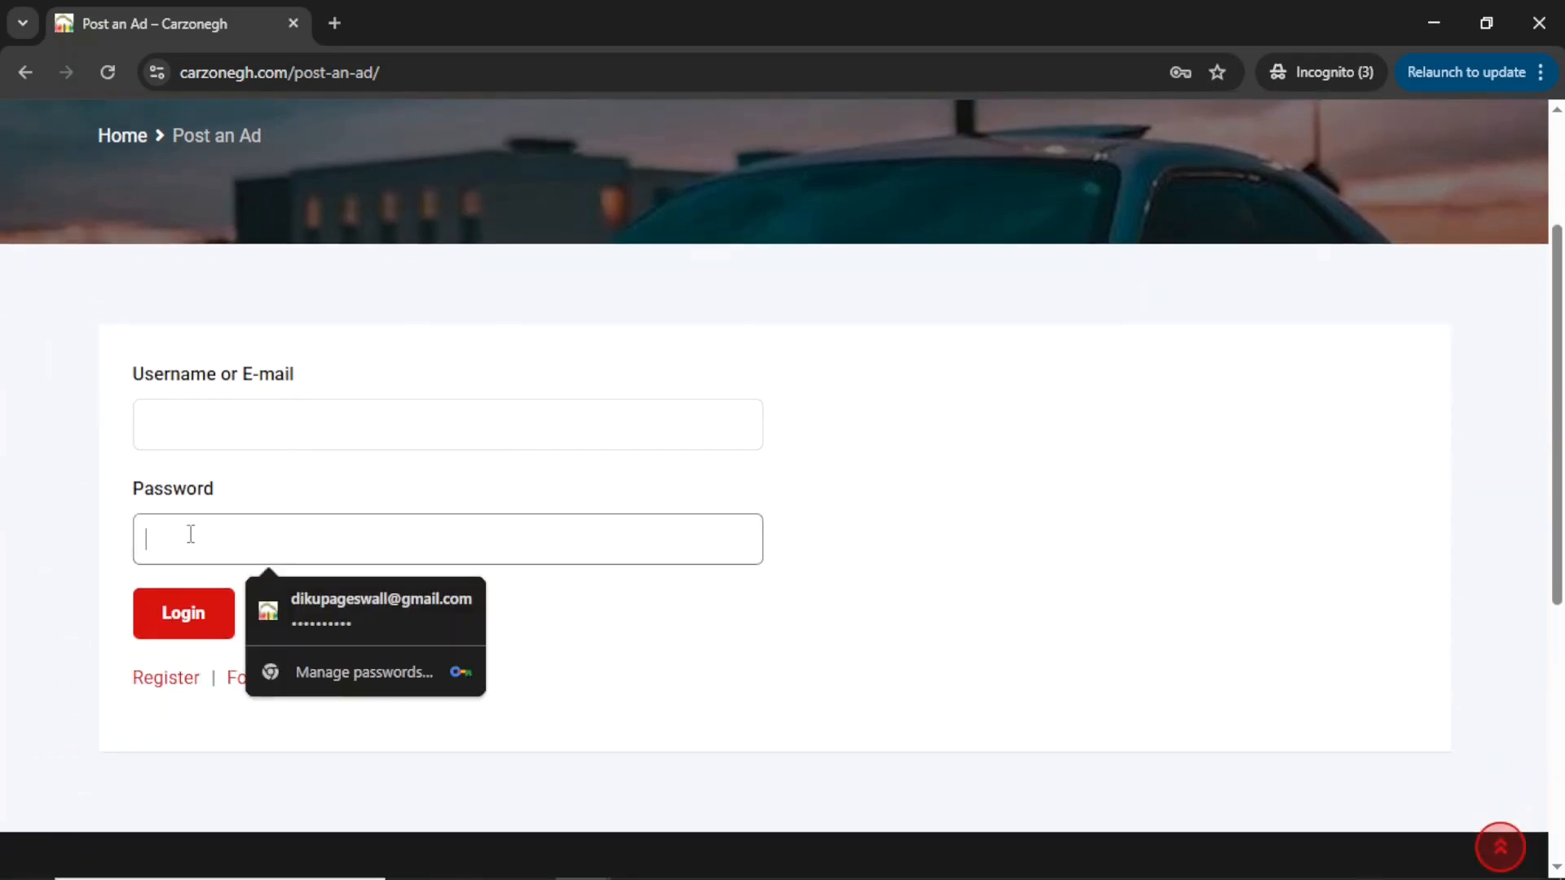
left_click(195, 729)
left_click(167, 685)
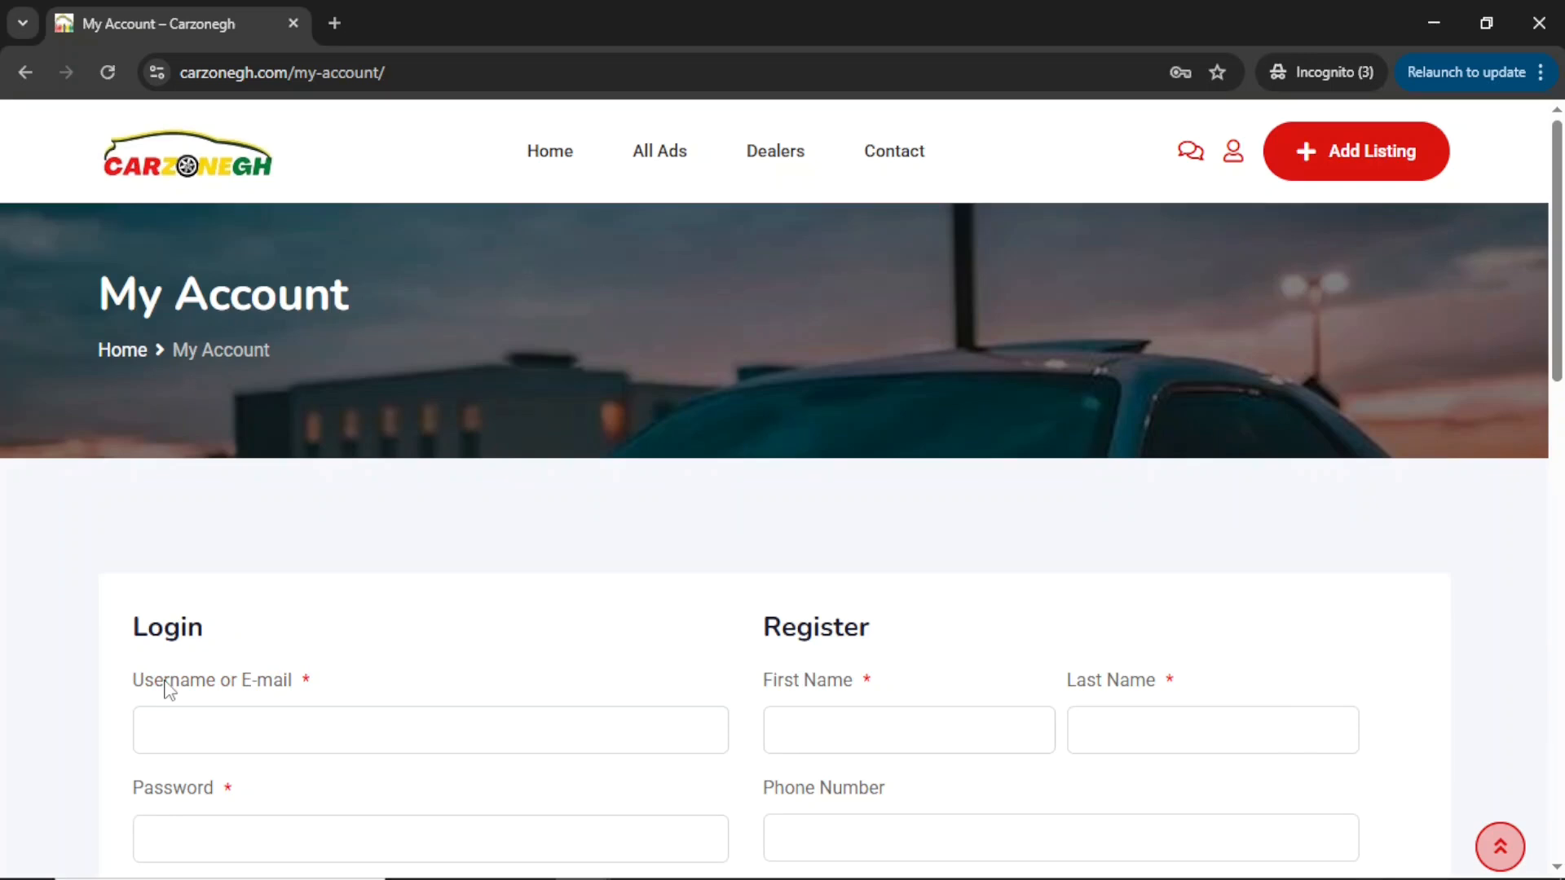
Fill in the new account's first name, last name and username.
scroll(167, 689, "down", 5)
left_click(860, 360)
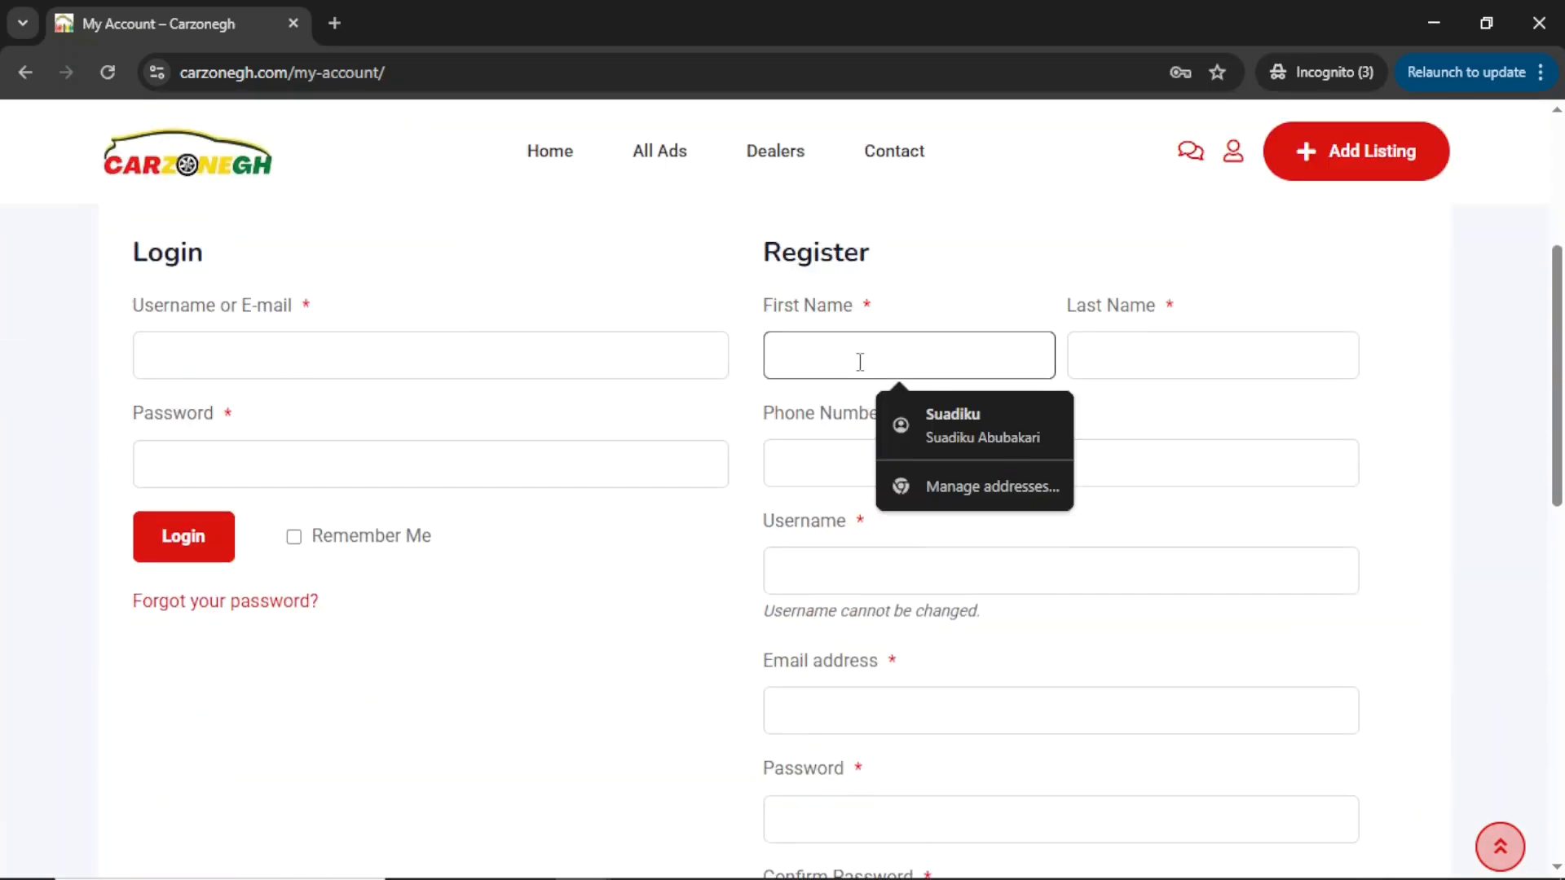
left_click(960, 414)
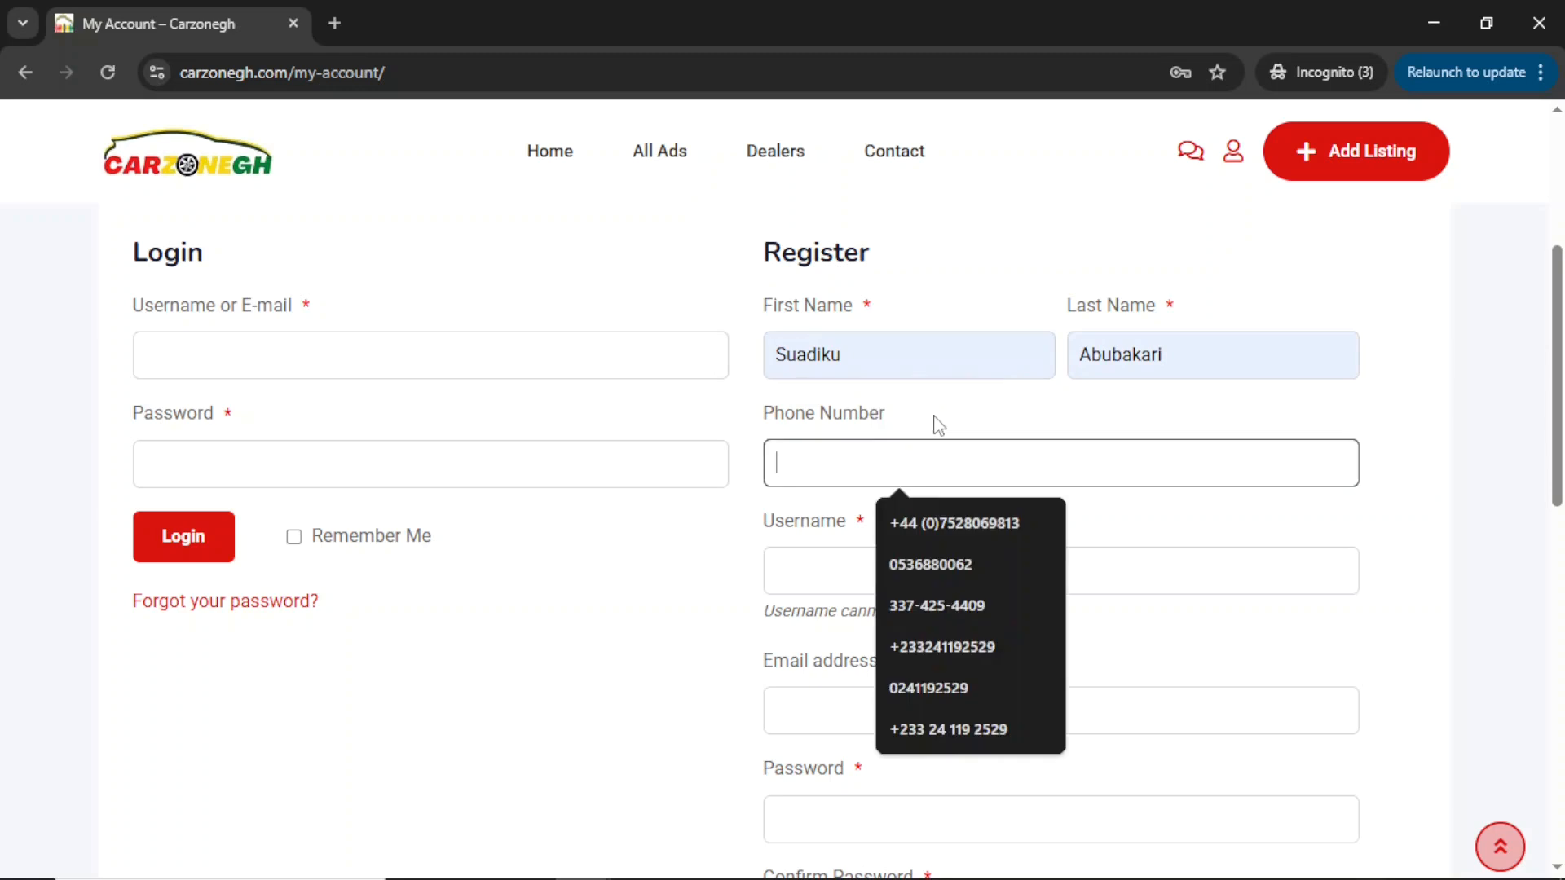
left_click(838, 570)
type("dikupages")
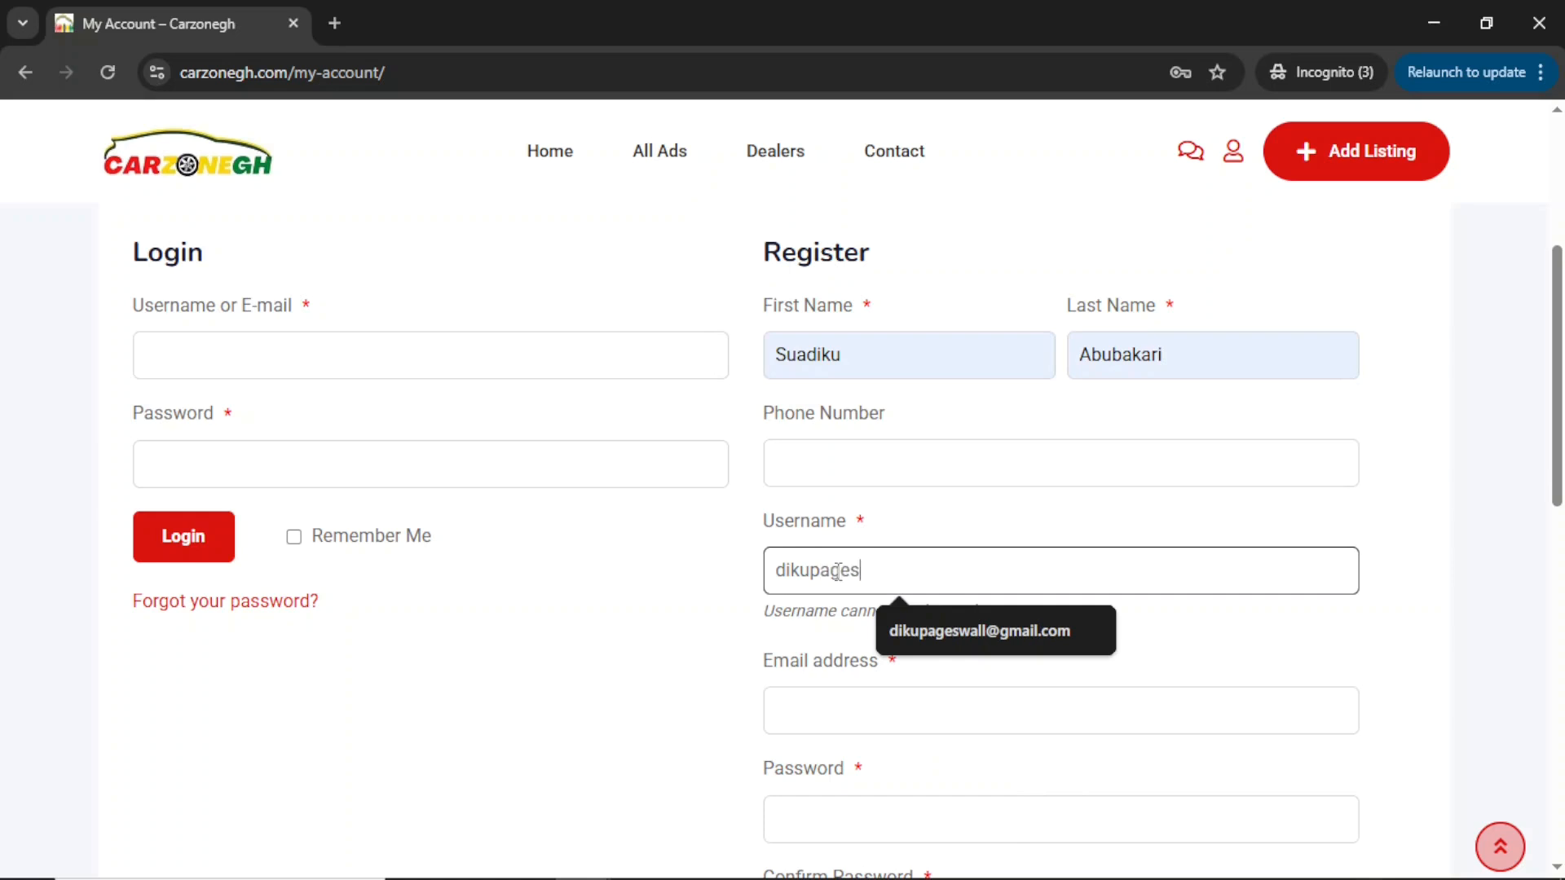
scroll(837, 570, "down", 2)
Add the email address and password, accept the privacy notice, and submit the registration.
left_click(832, 551)
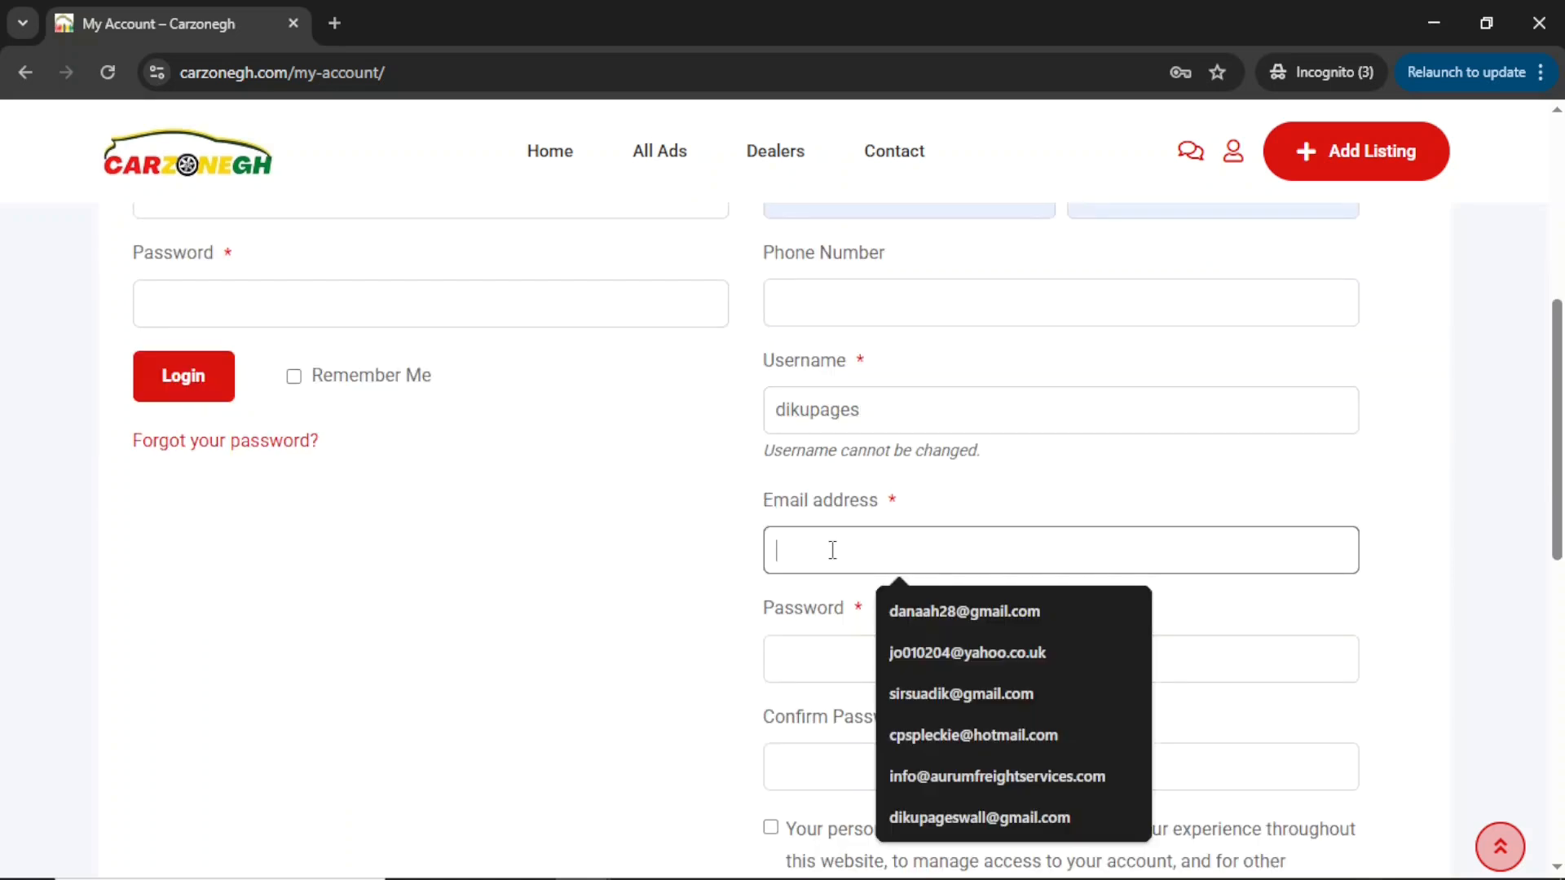
left_click(960, 694)
left_click(868, 666)
type("••")
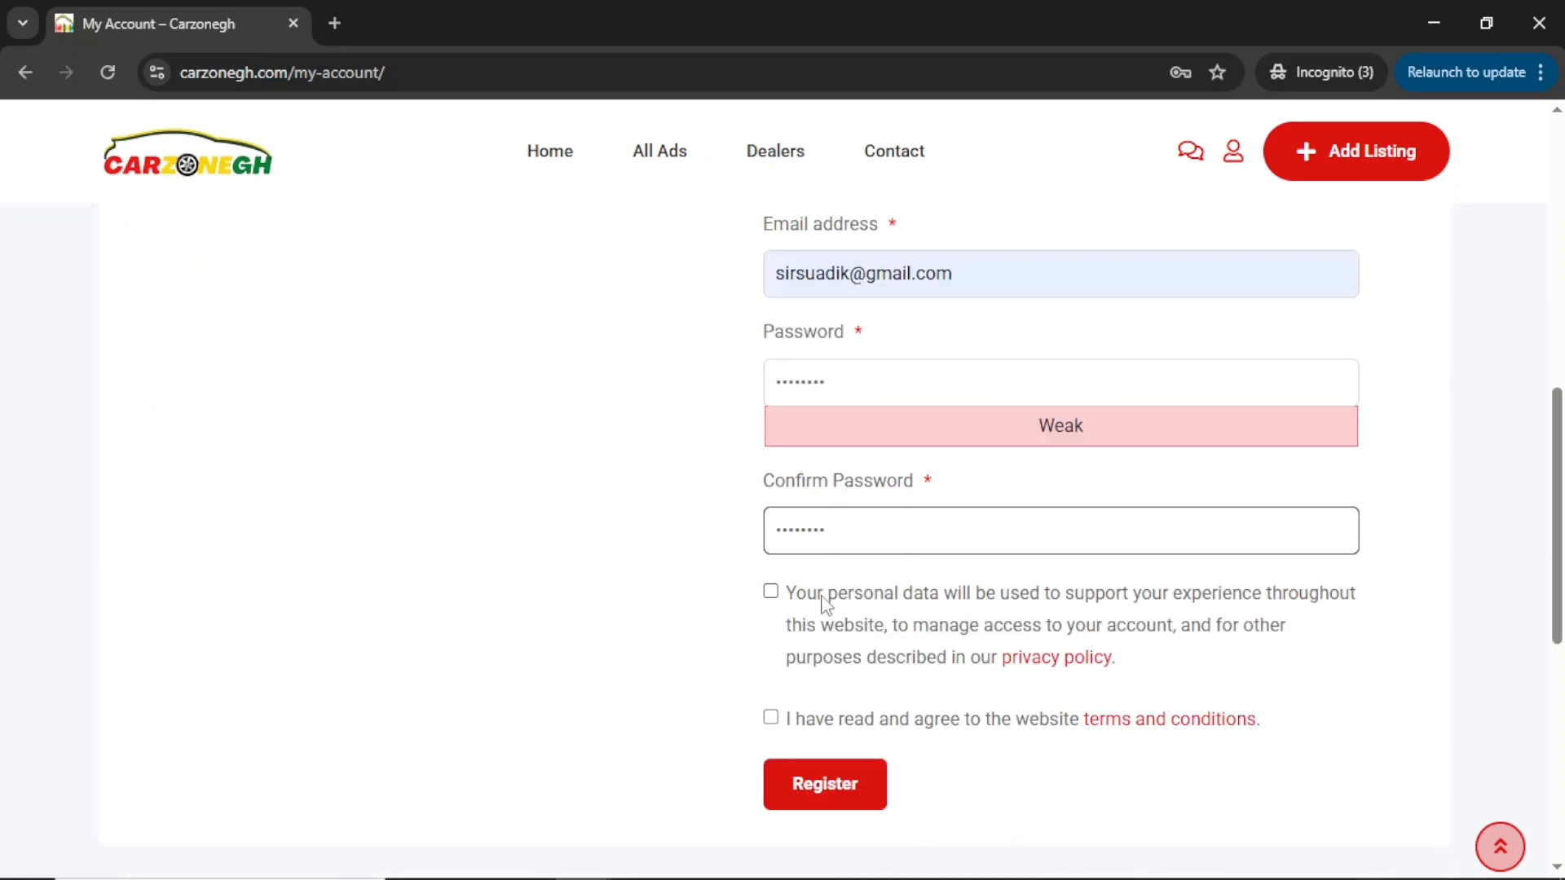
left_click(826, 601)
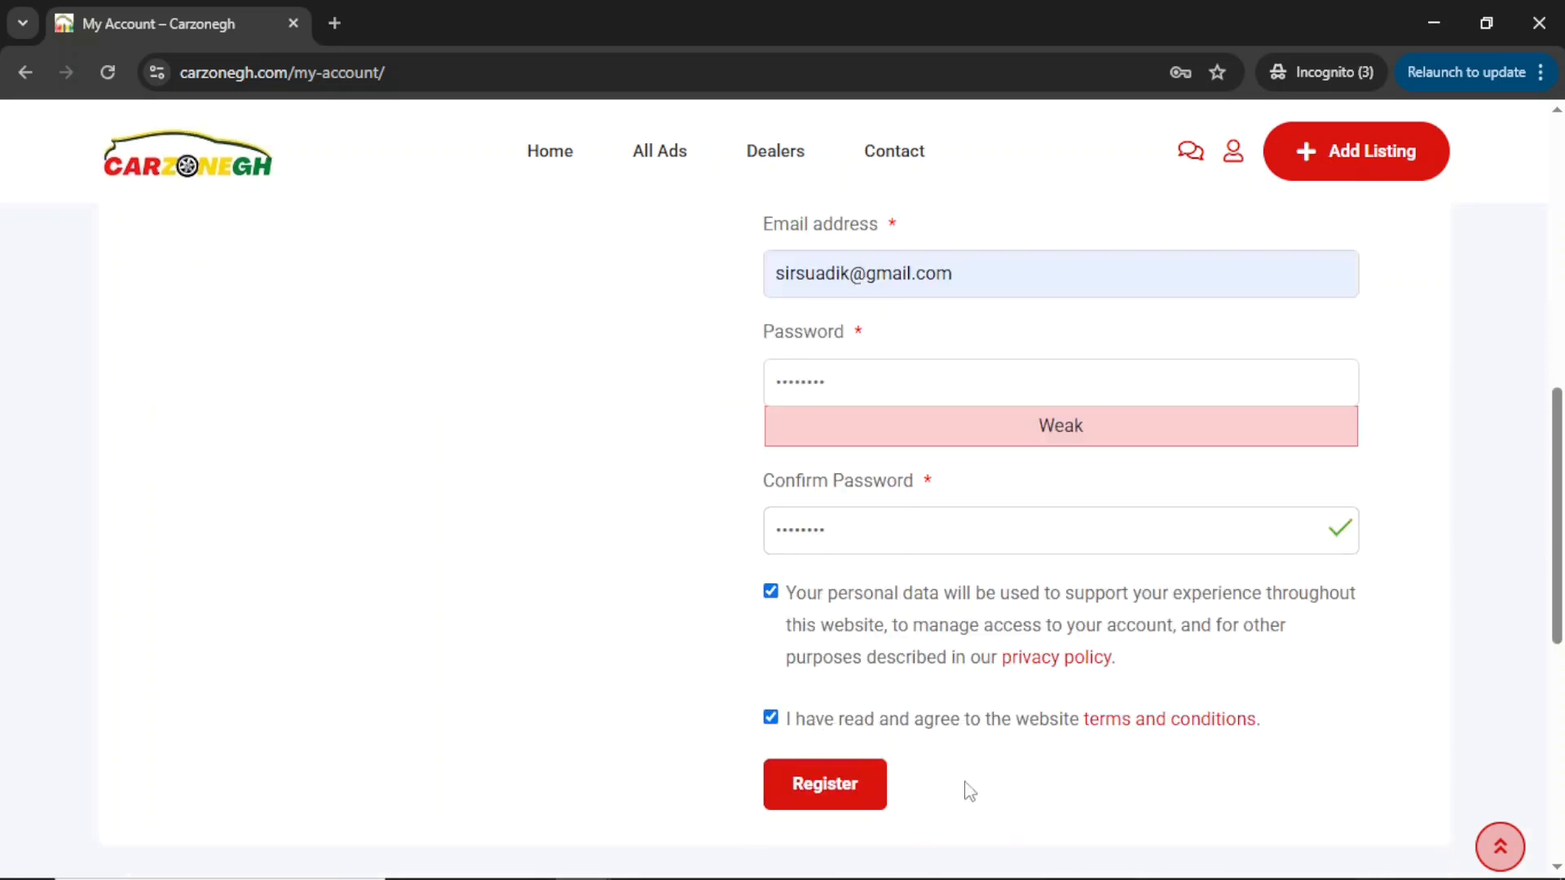
left_click(812, 801)
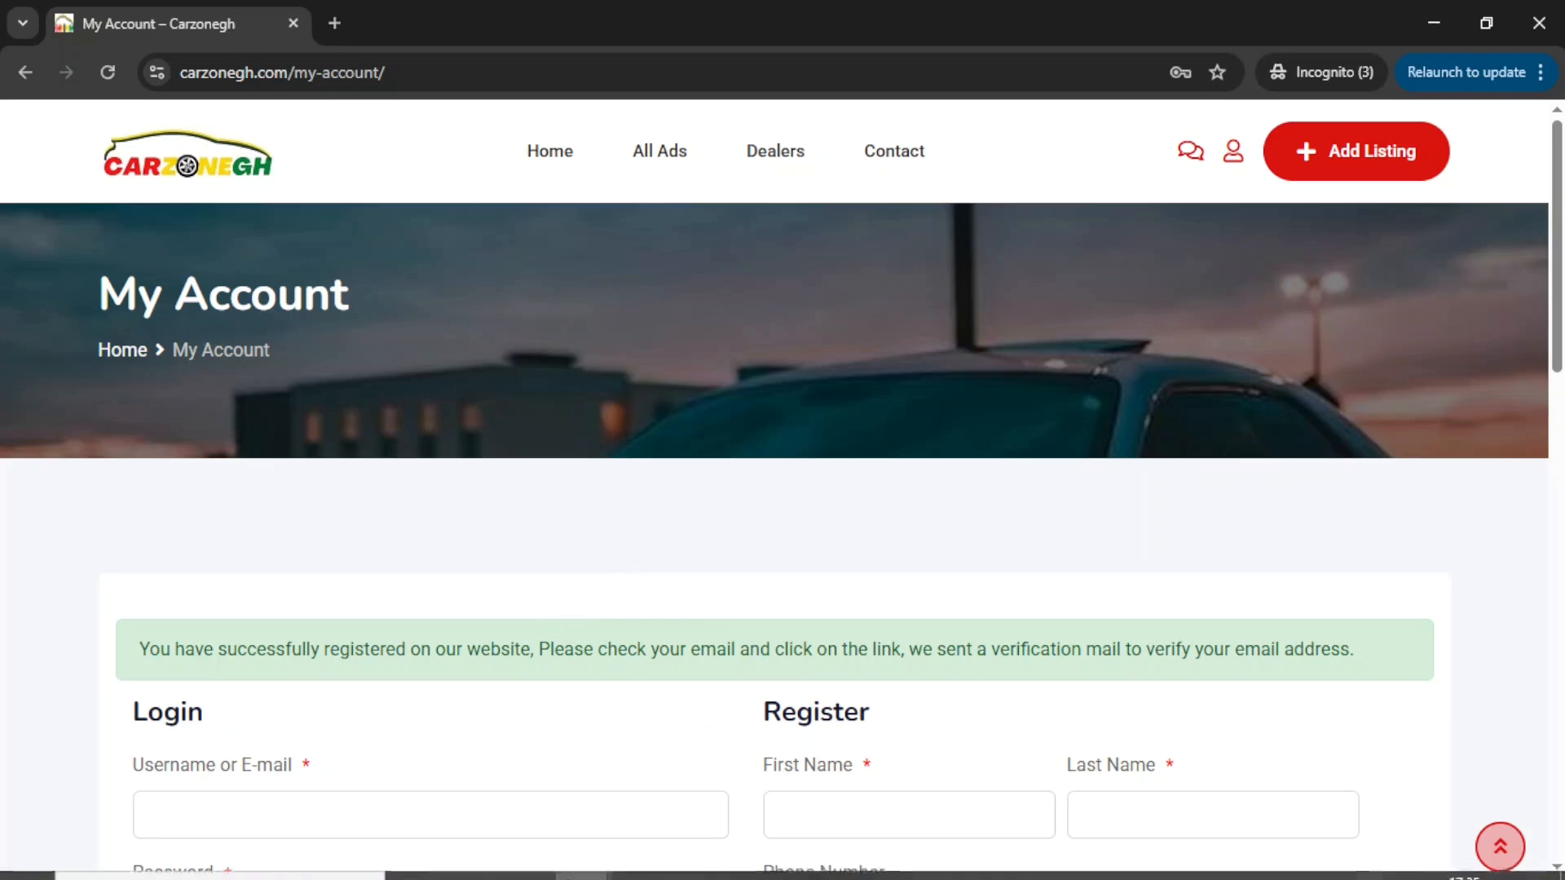
left_click(578, 866)
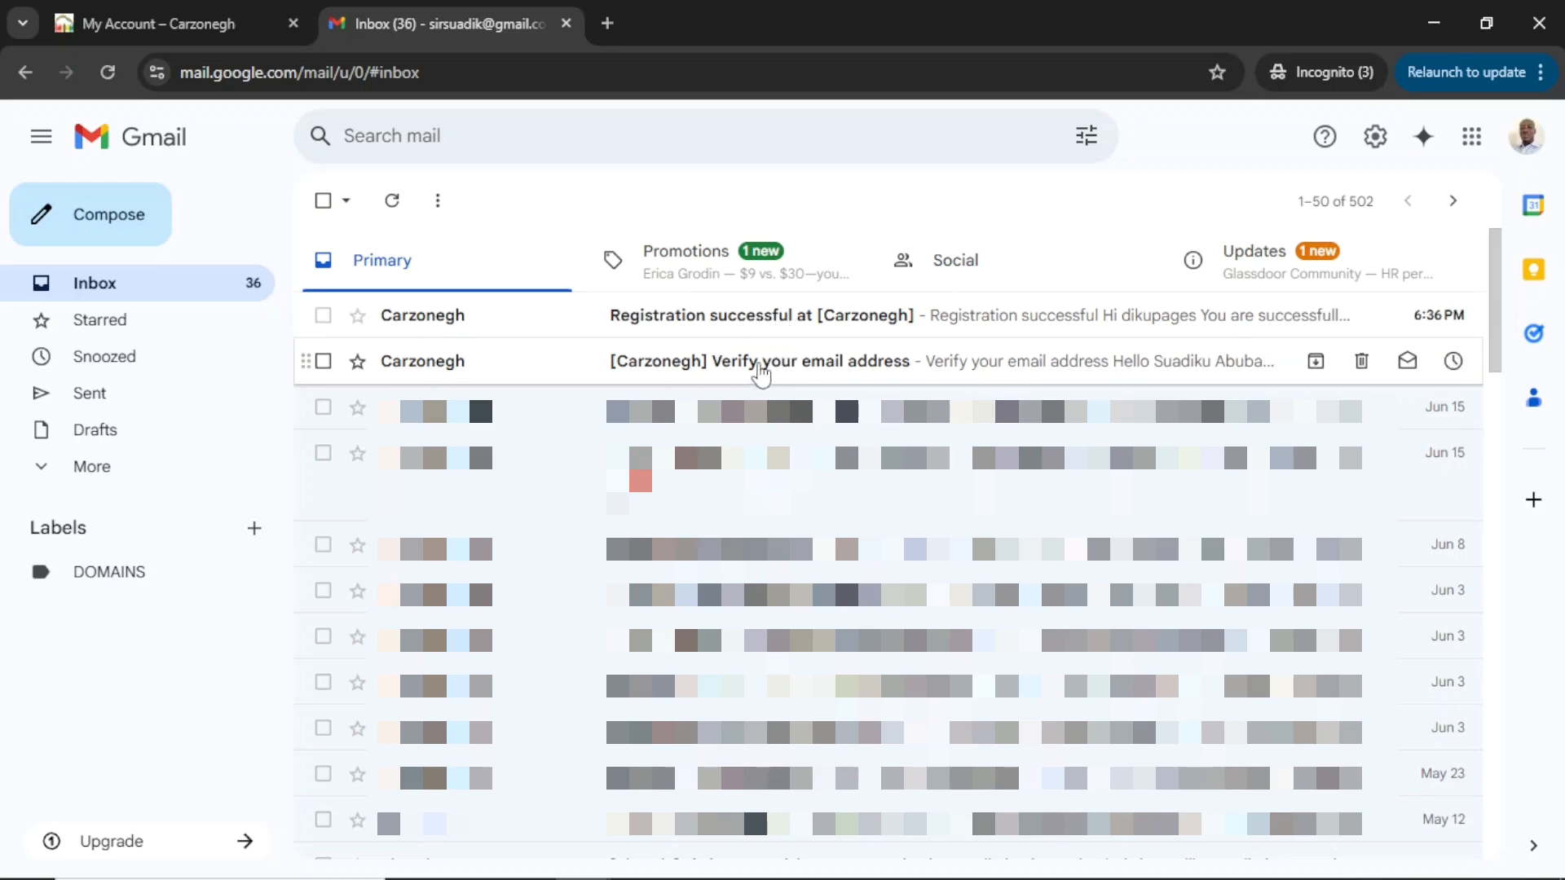
Open and read the 'Registration successful at Carzonegh' email.
left_click(751, 326)
scroll(774, 505, "down", 2)
scroll(774, 505, "up", 2)
scroll(774, 505, "down", 1)
scroll(779, 507, "up", 1)
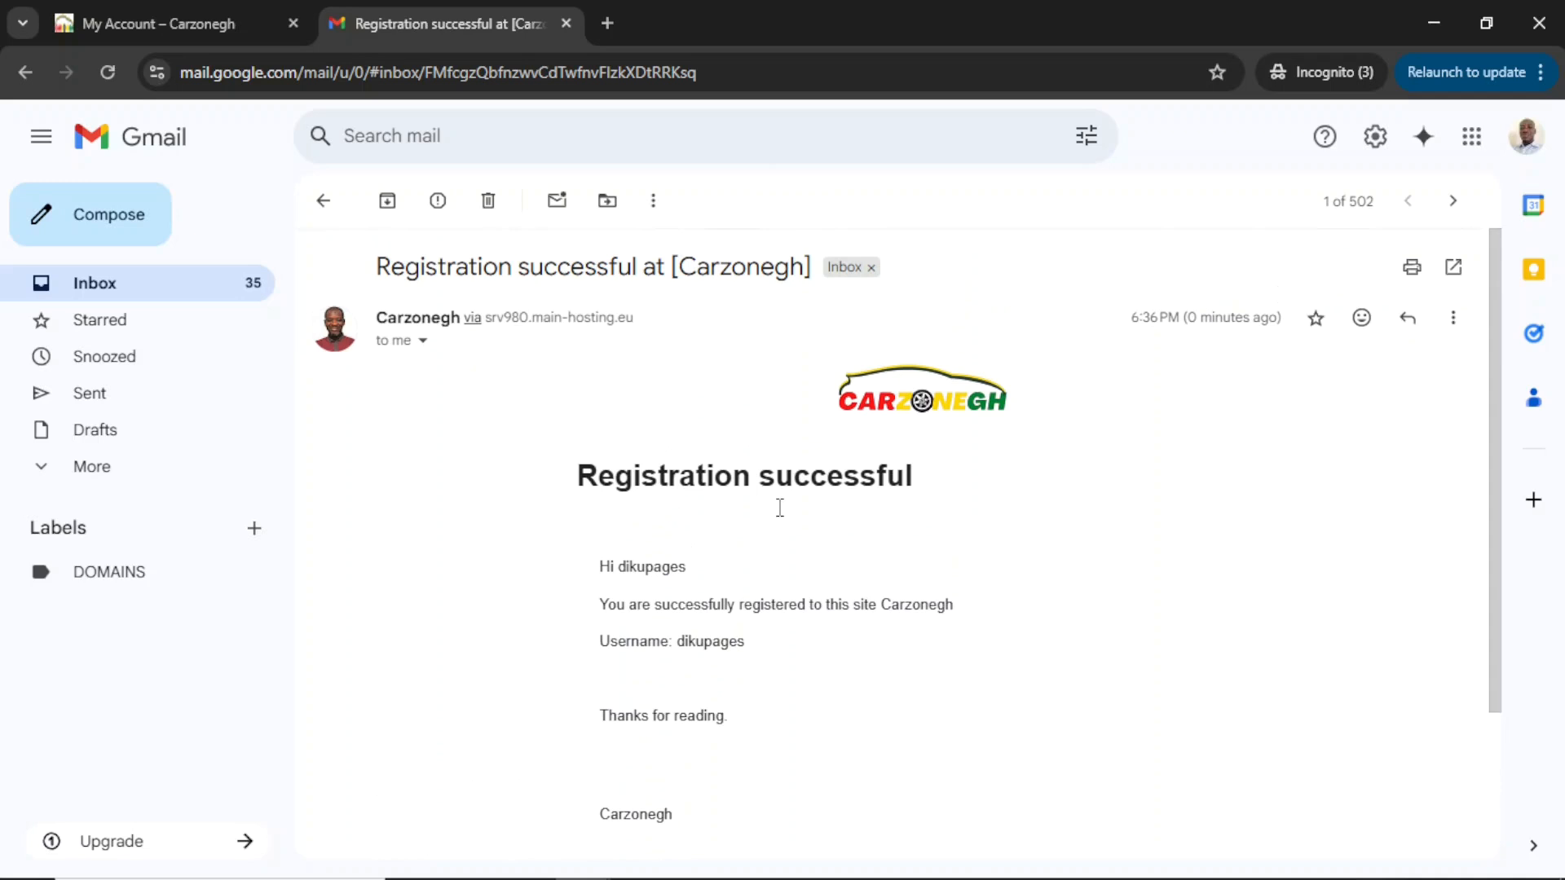
left_click_drag(889, 403, 996, 416)
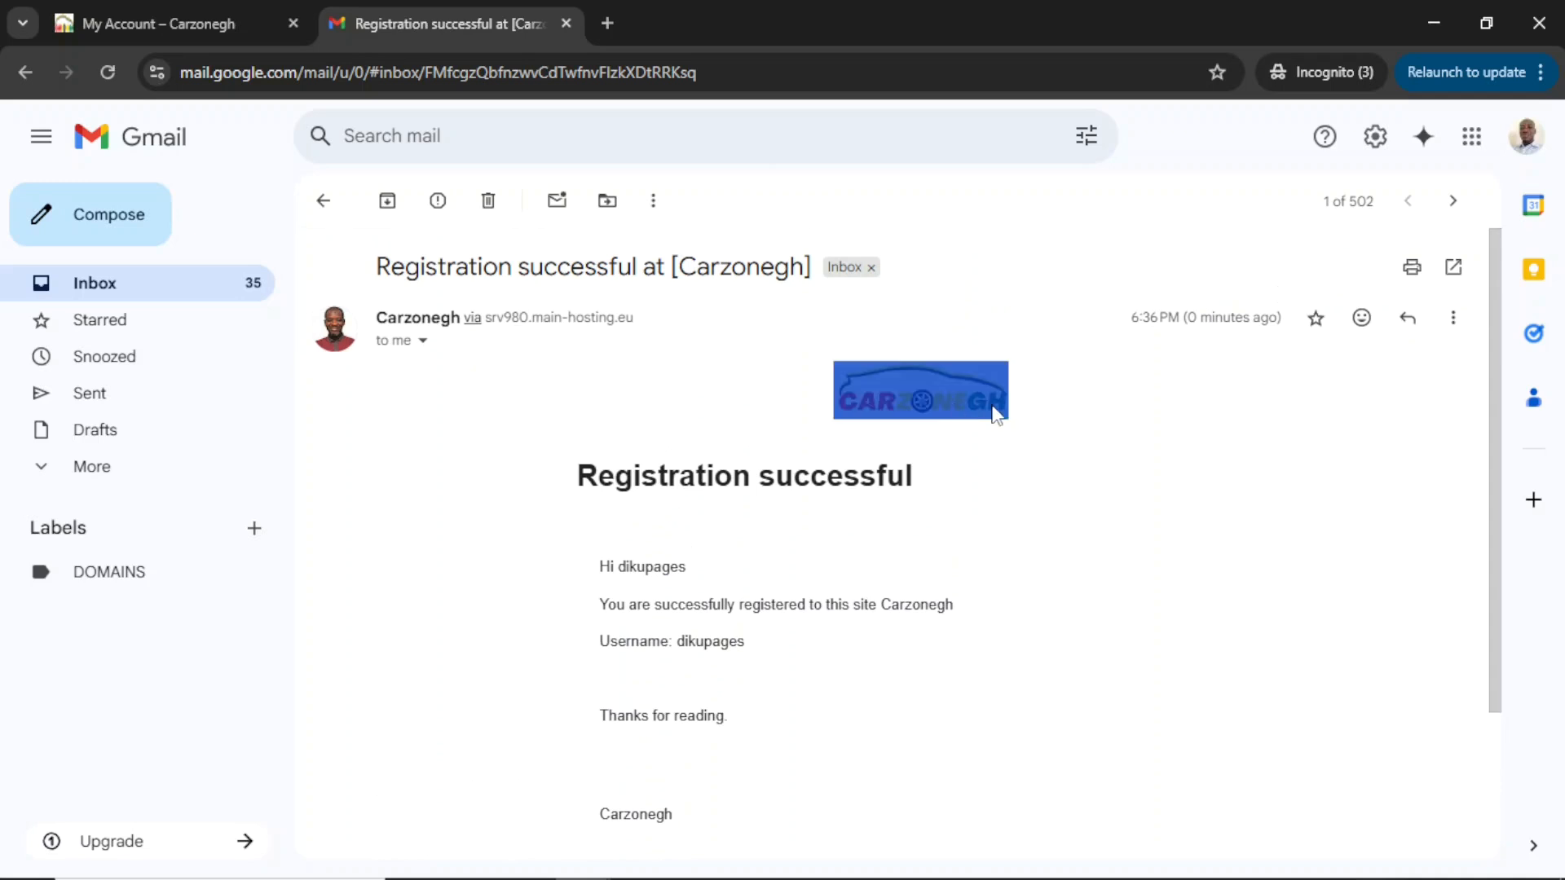
left_click(944, 548)
scroll(944, 549, "down", 2)
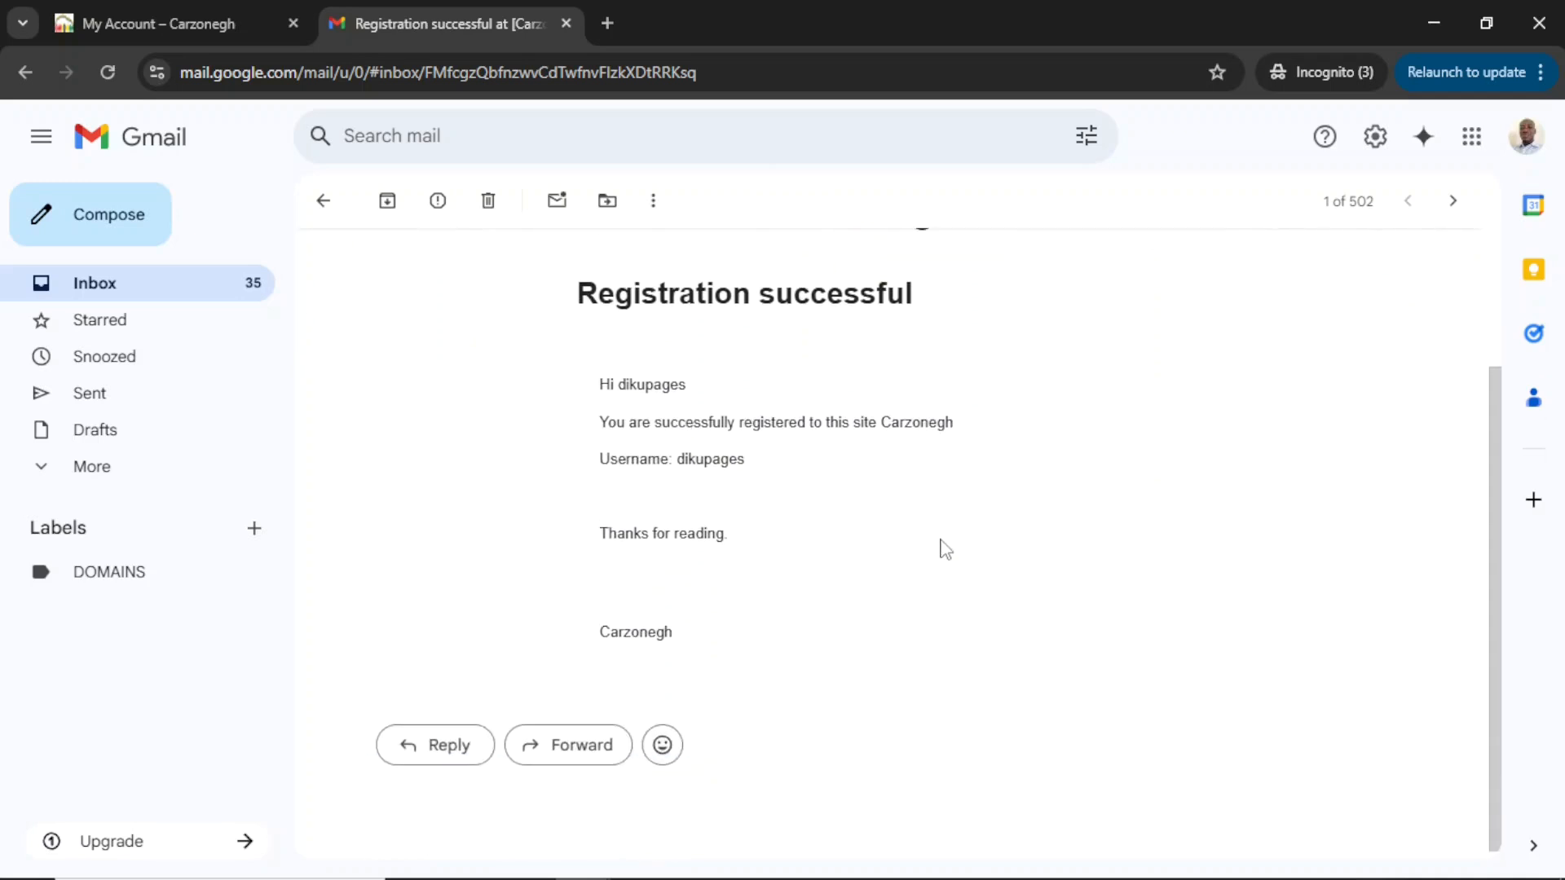
scroll(775, 416, "up", 2)
scroll(775, 415, "down", 1)
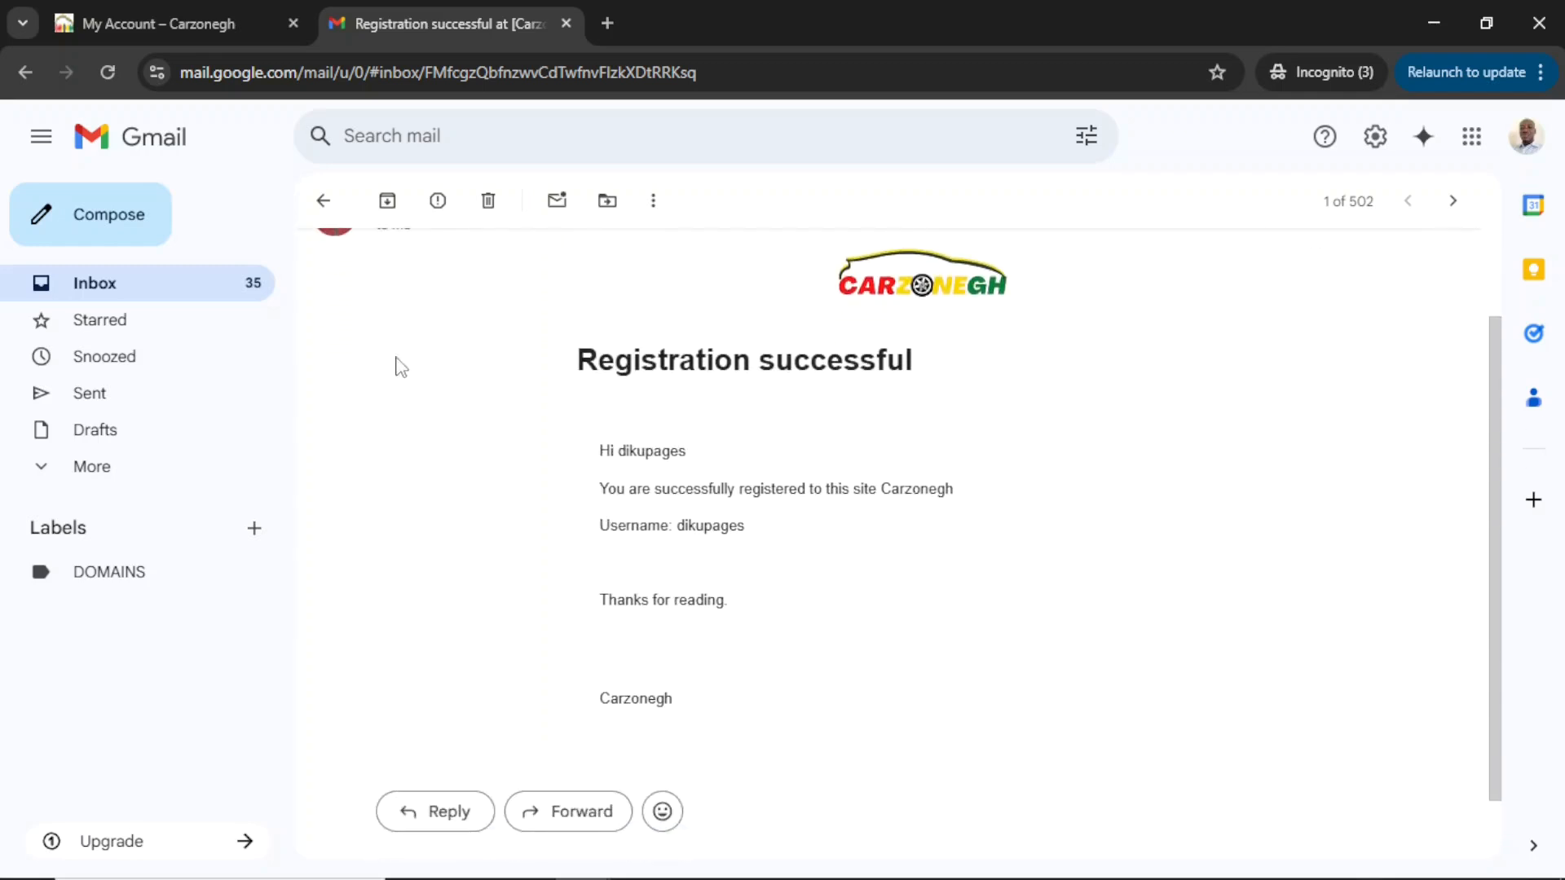
Open the 'Verify your email address' email and confirm the account's address.
left_click(323, 201)
left_click(698, 366)
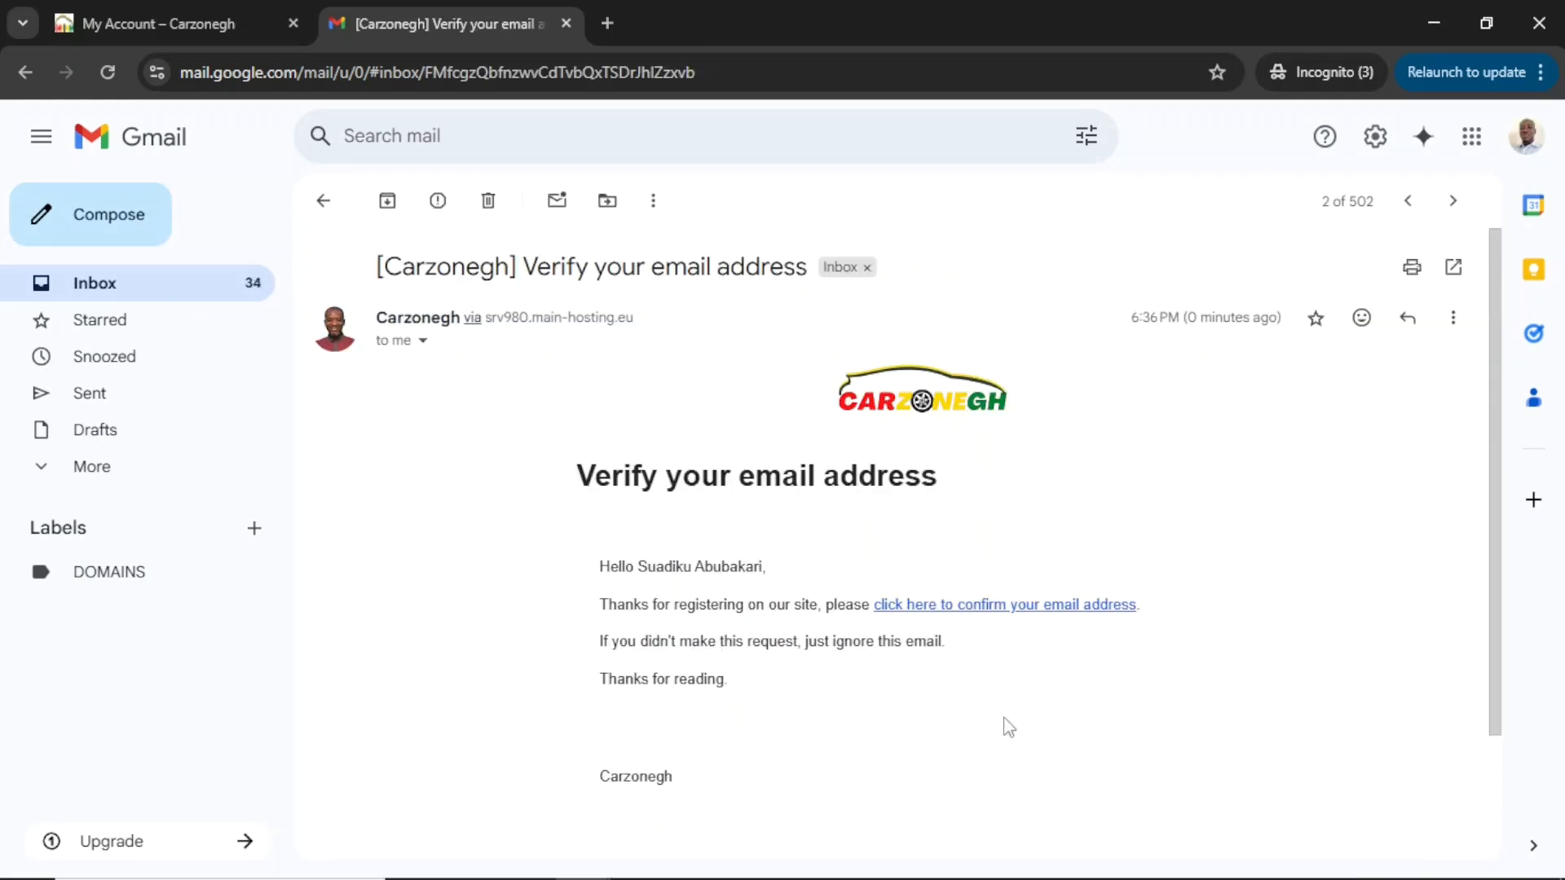
left_click(988, 604)
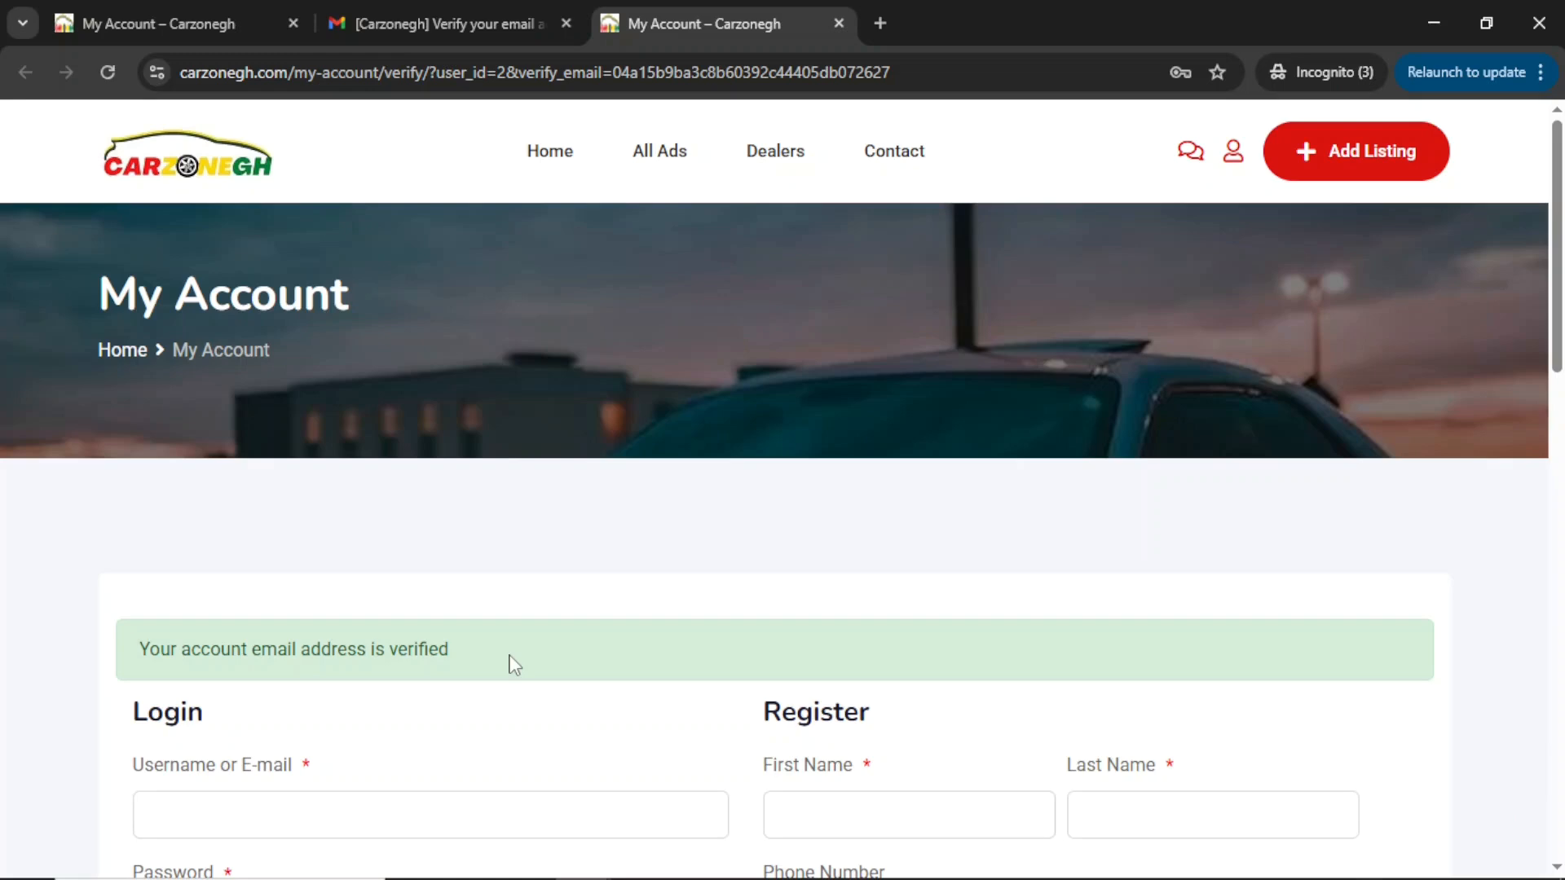
Log in to Carzonegh with the new account's saved username and password.
scroll(514, 664, "down", 6)
scroll(514, 664, "up", 6)
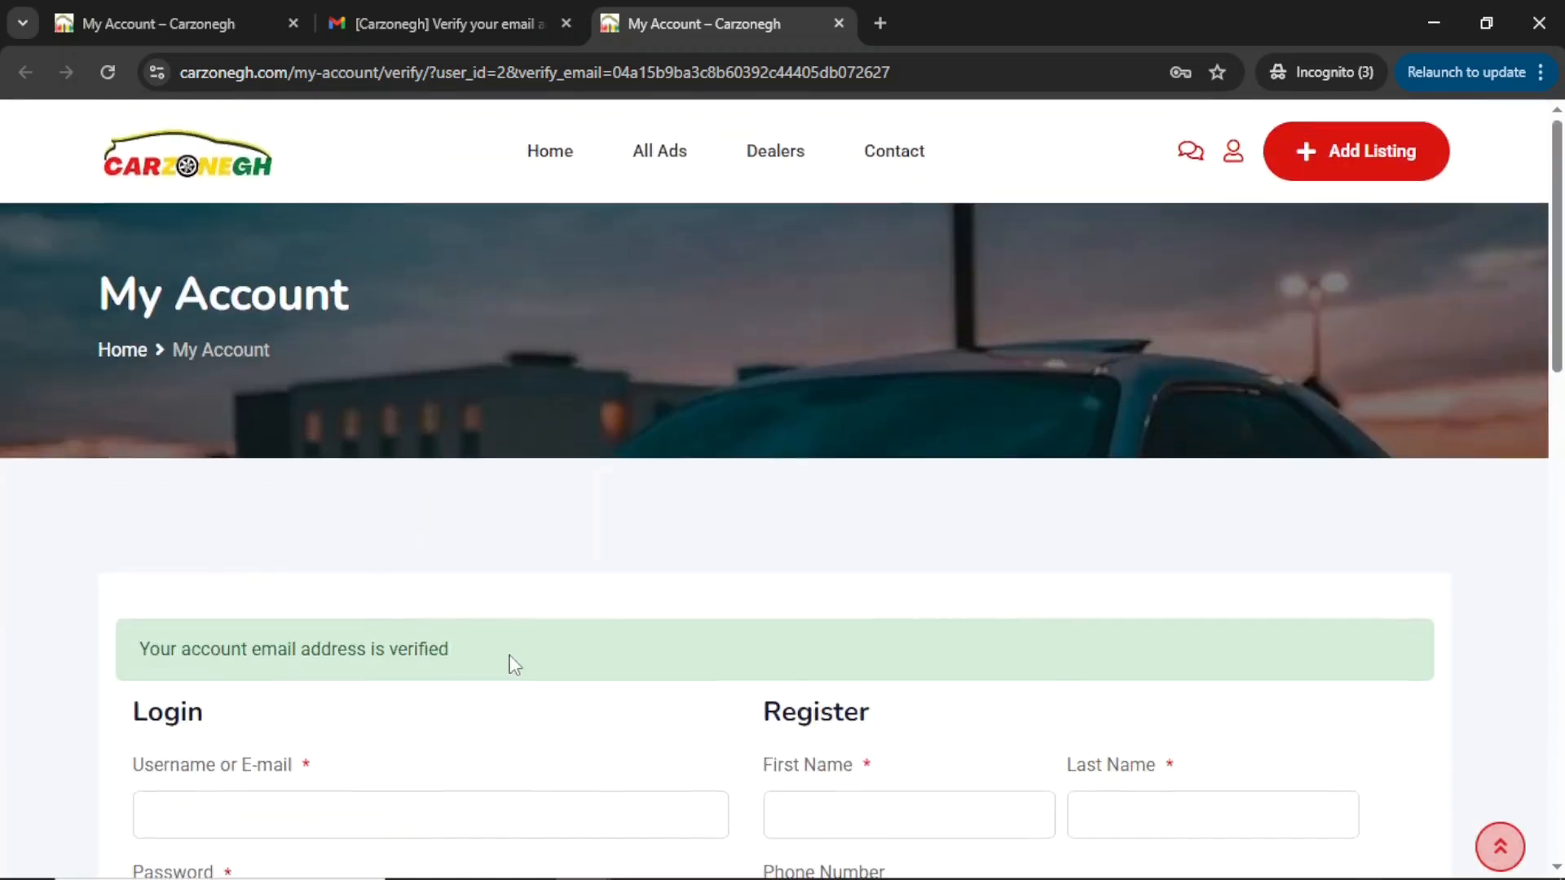
scroll(514, 664, "down", 4)
left_click(281, 460)
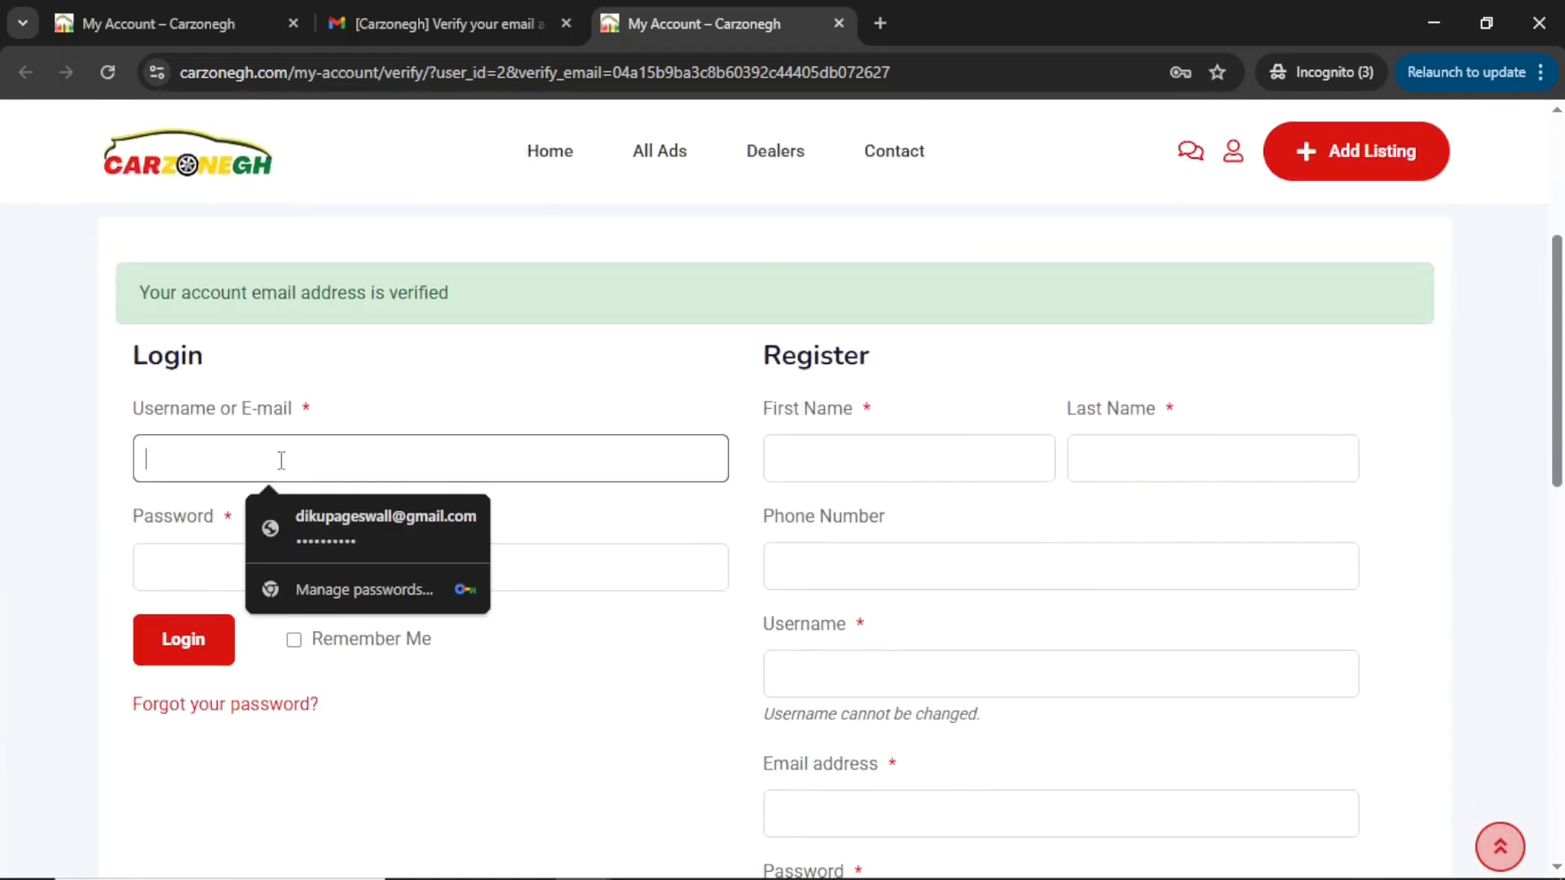
type("si")
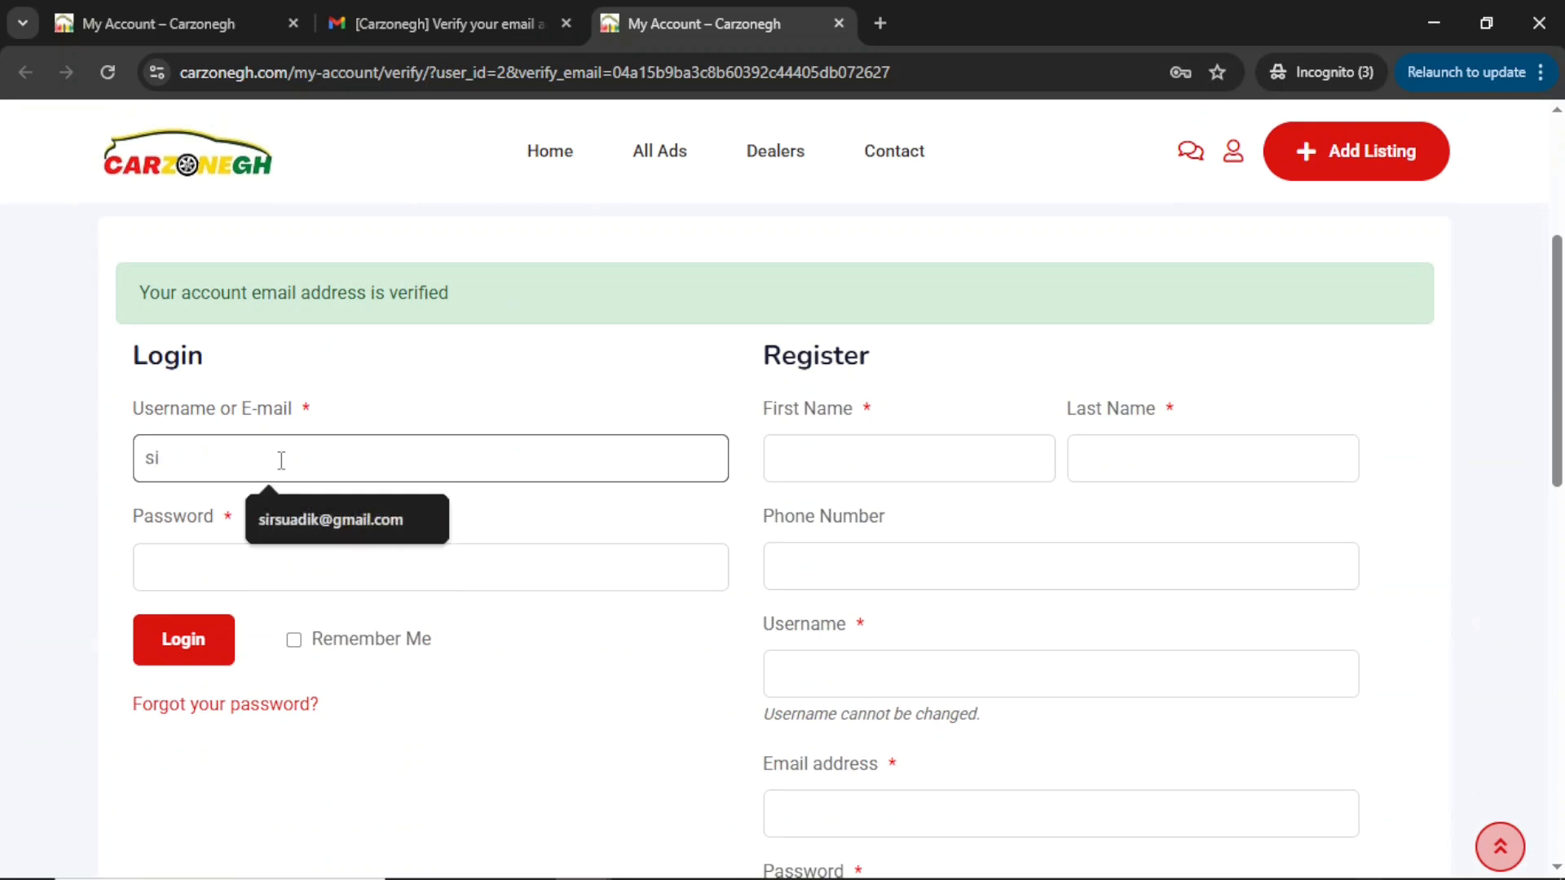
left_click(314, 513)
left_click(263, 568)
type("•")
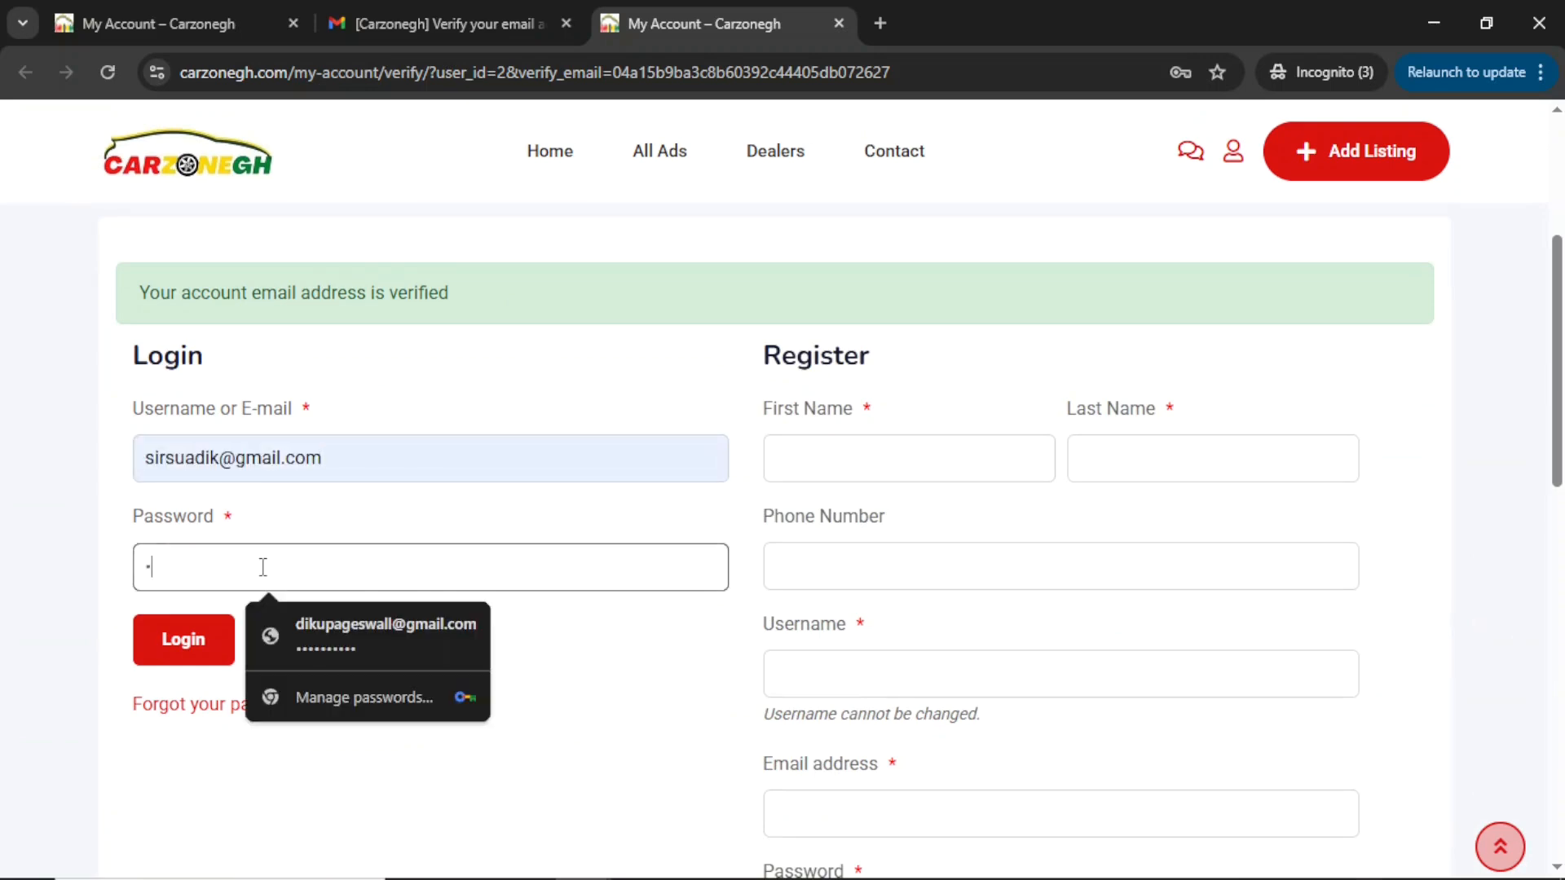
type("••••••••")
left_click(171, 640)
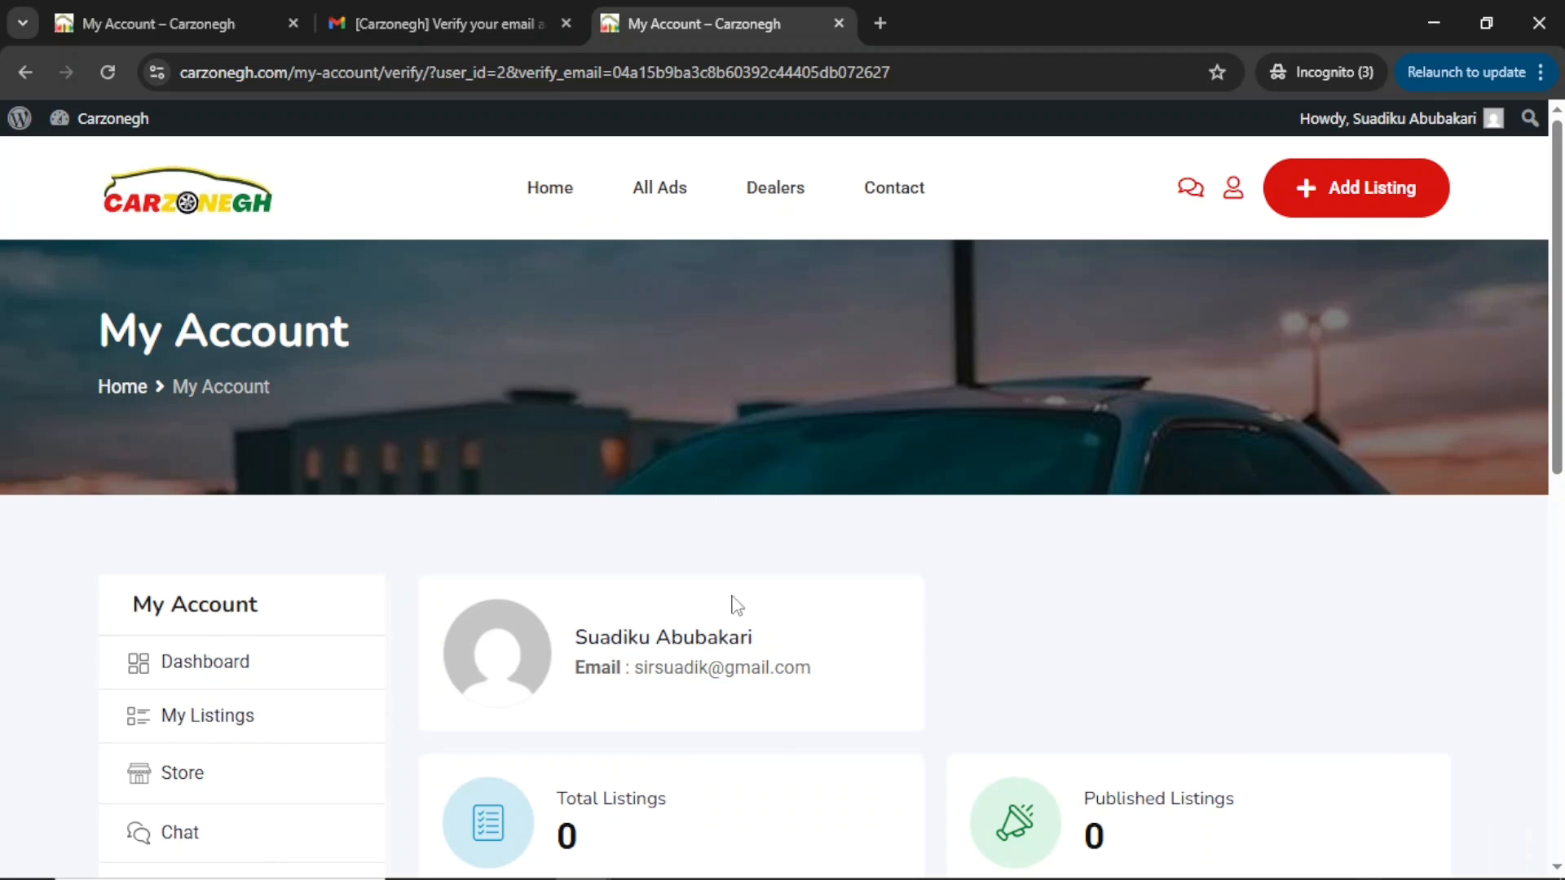
Point out the Total, Published and Expired Listings counts on the account dashboard.
scroll(734, 603, "down", 4)
scroll(734, 603, "up", 3)
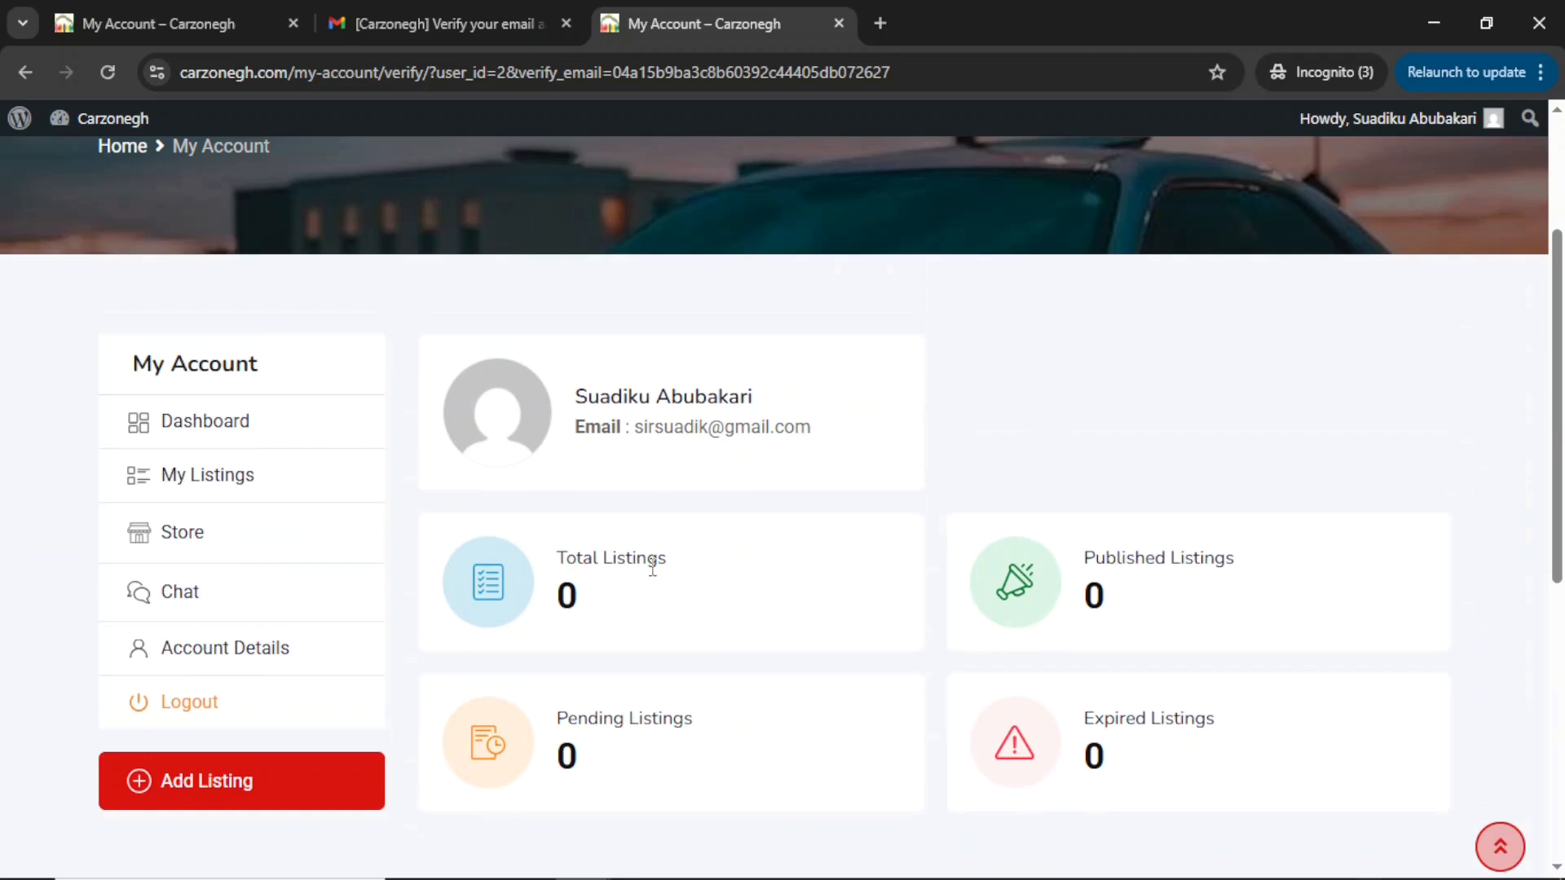
left_click_drag(559, 555, 668, 567)
left_click_drag(1082, 558, 1252, 583)
left_click_drag(1176, 714, 1008, 733)
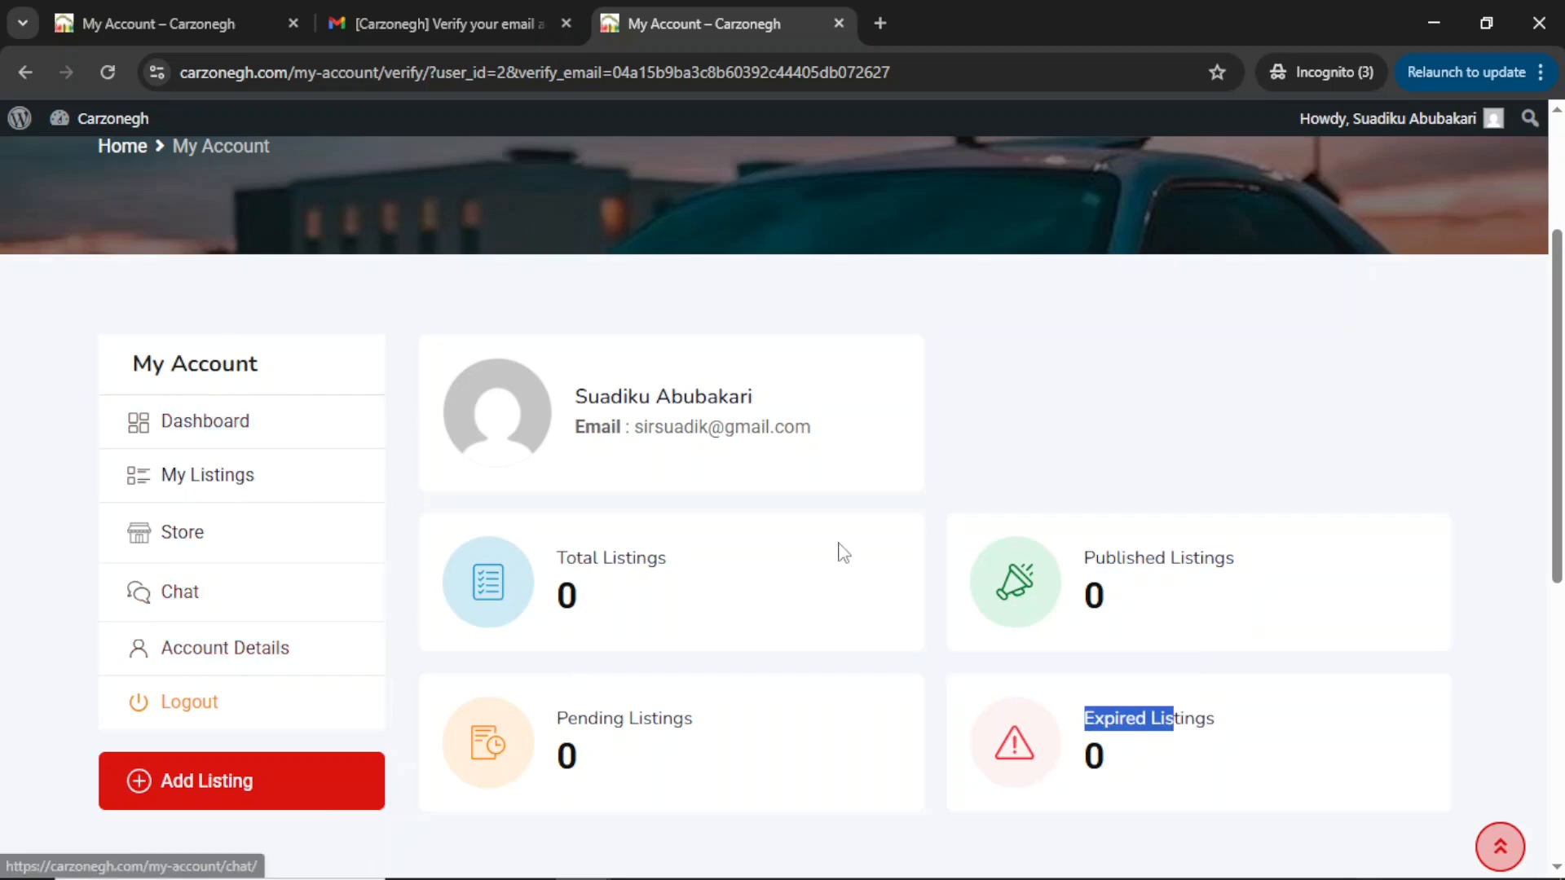
scroll(839, 548, "up", 3)
Open the Post an Ad form and try to open the listing type choices.
left_click(1350, 194)
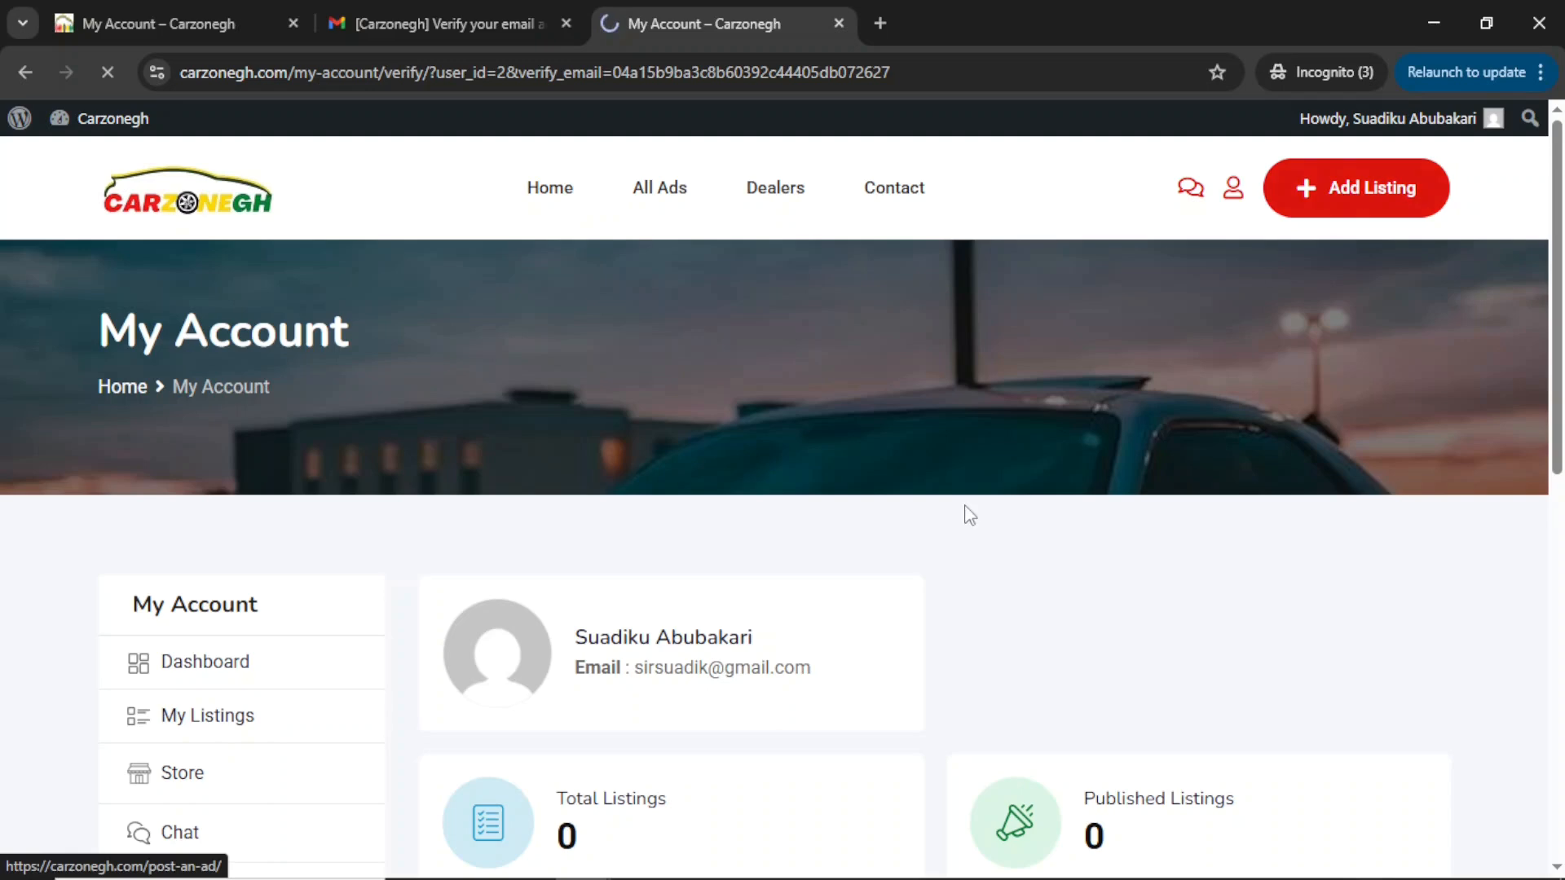
scroll(970, 515, "down", 3)
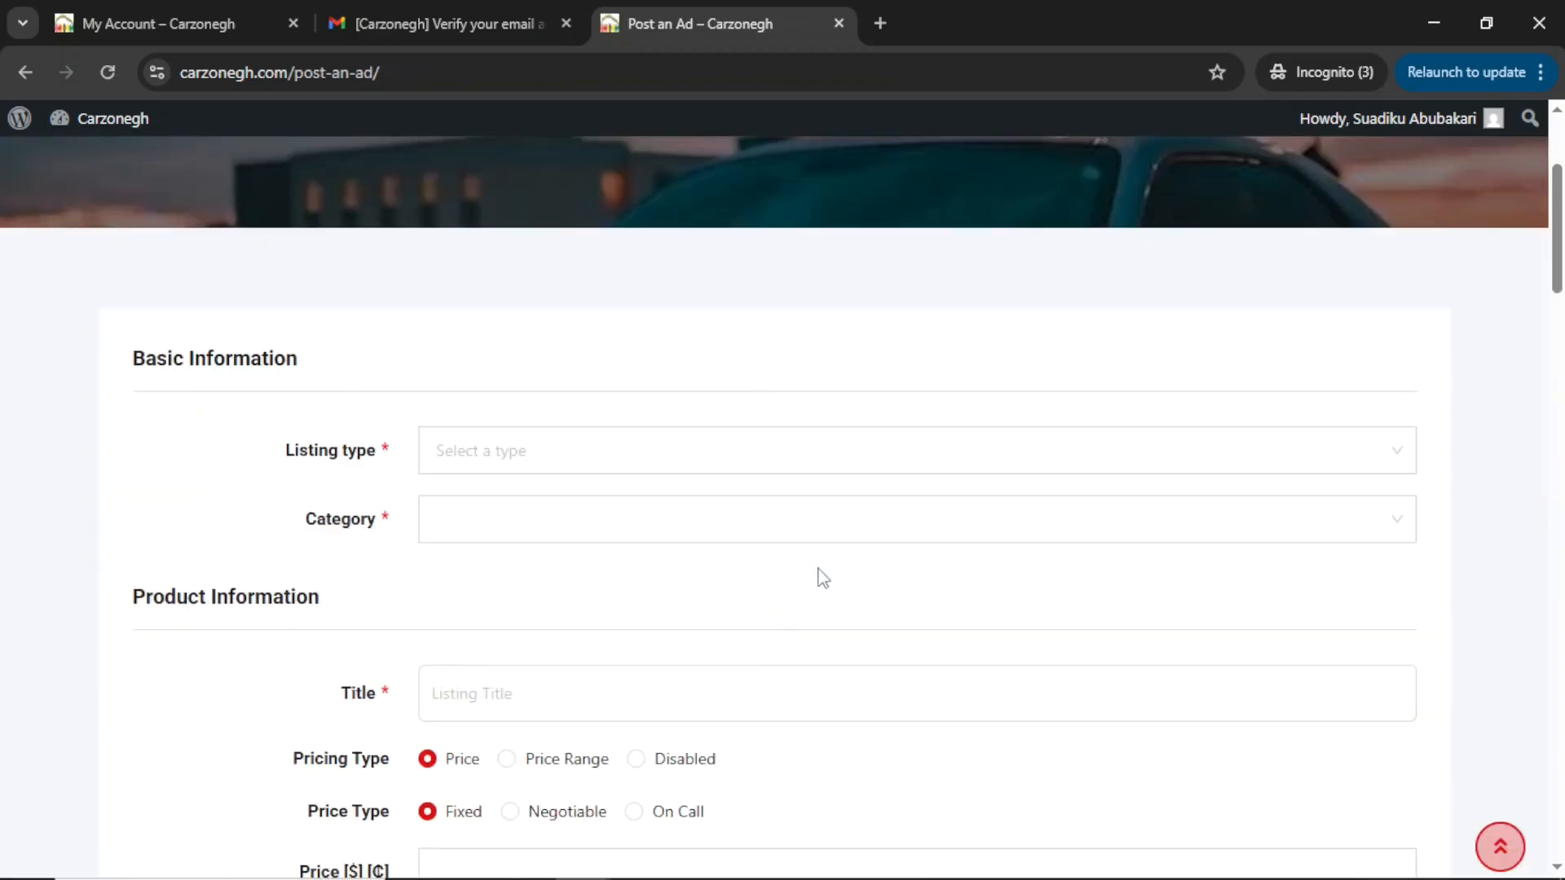
scroll(490, 454, "down", 2)
scroll(490, 454, "up", 2)
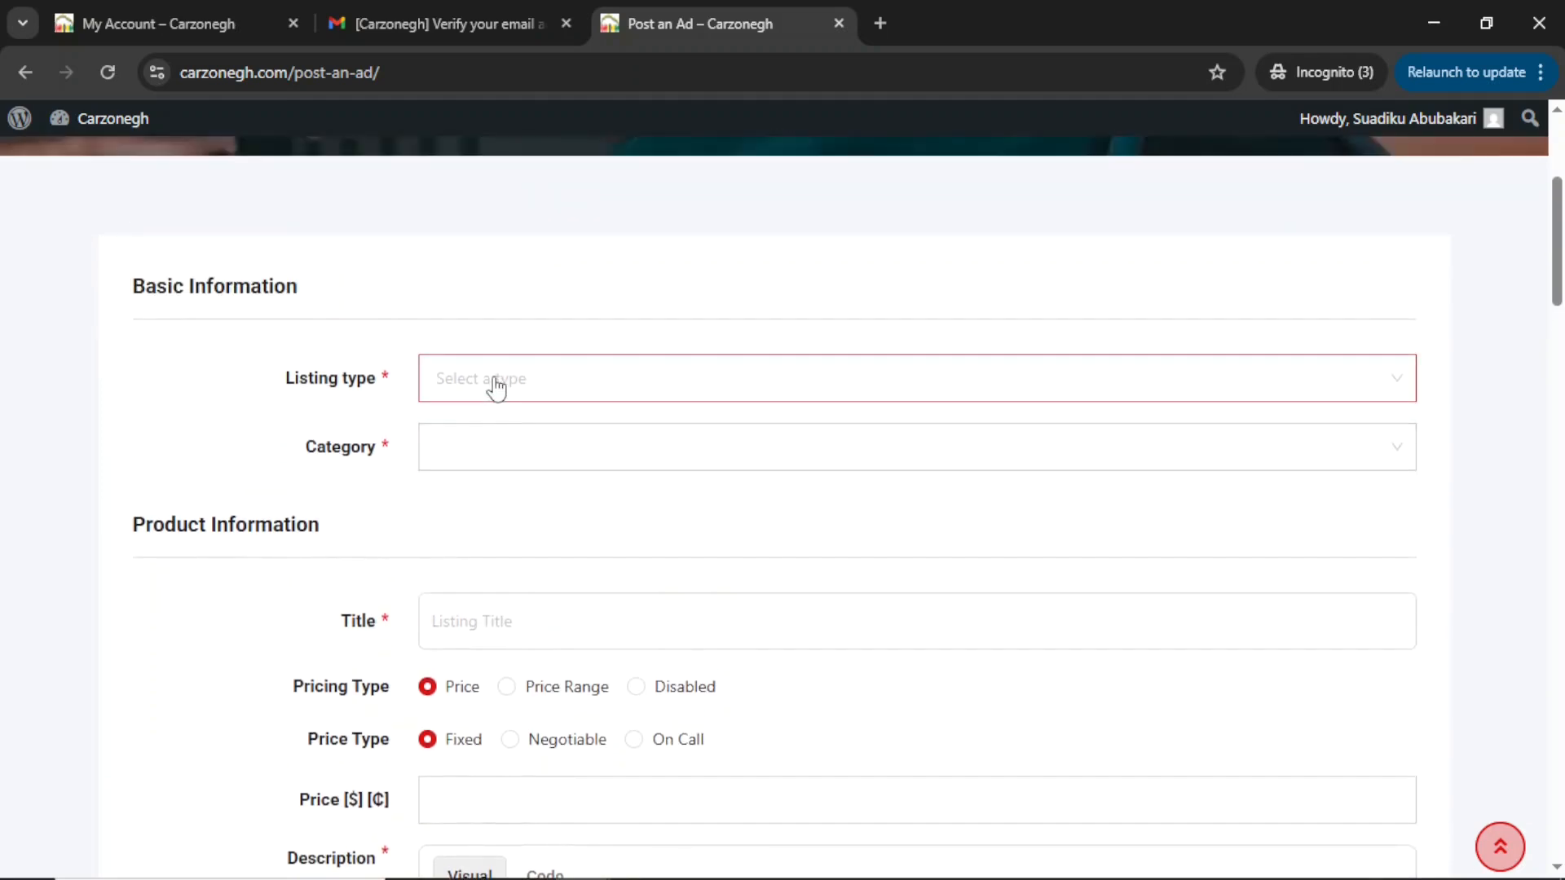
left_click(493, 385)
left_click(283, 485)
left_click(472, 392)
left_click(205, 423)
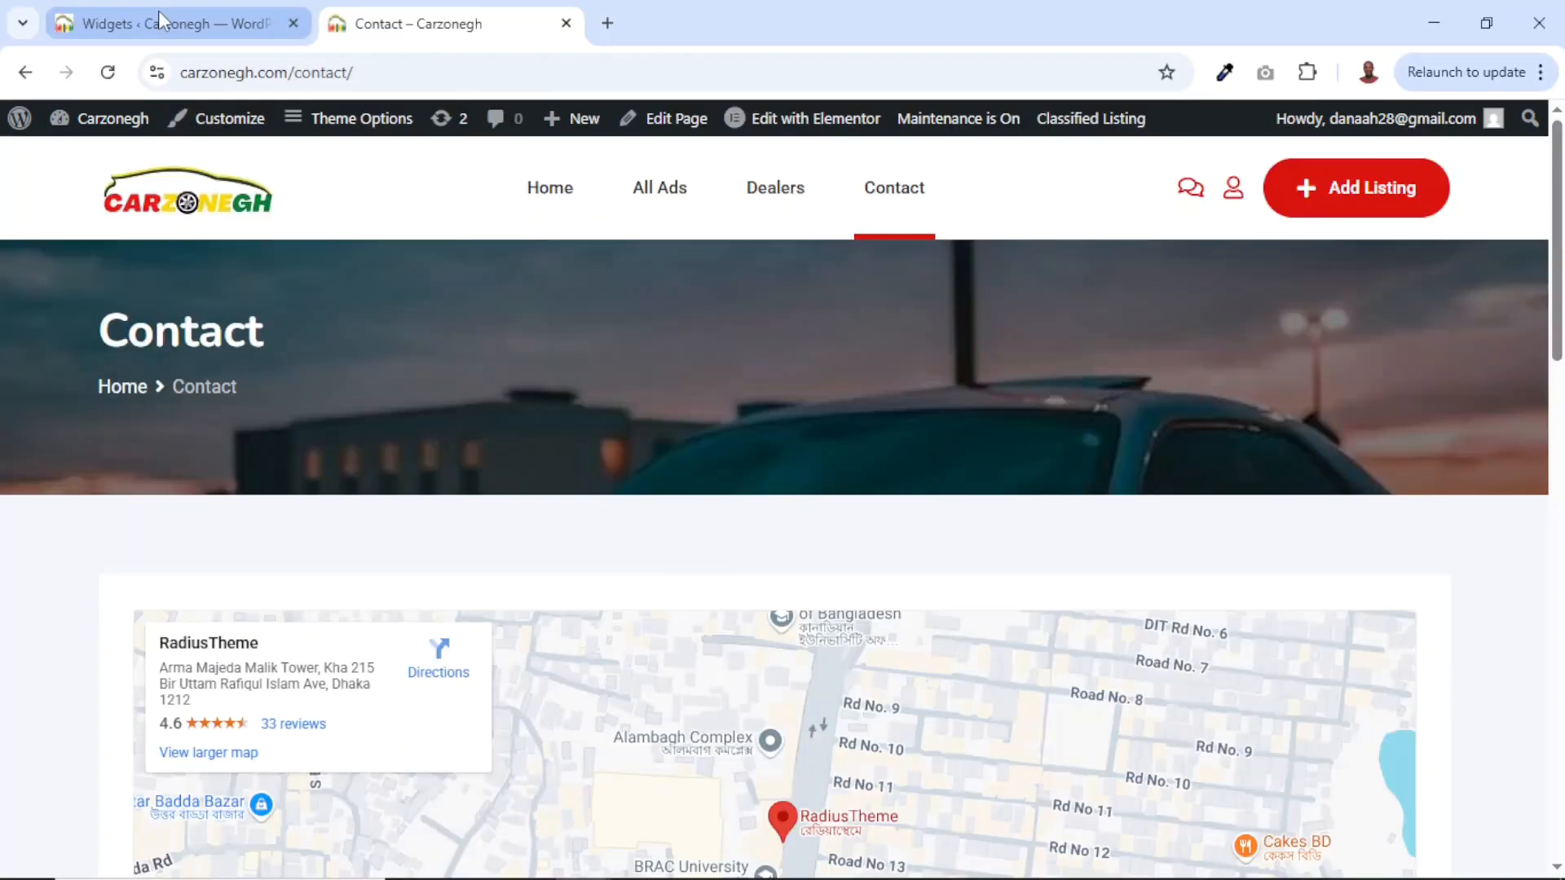
left_click(163, 23)
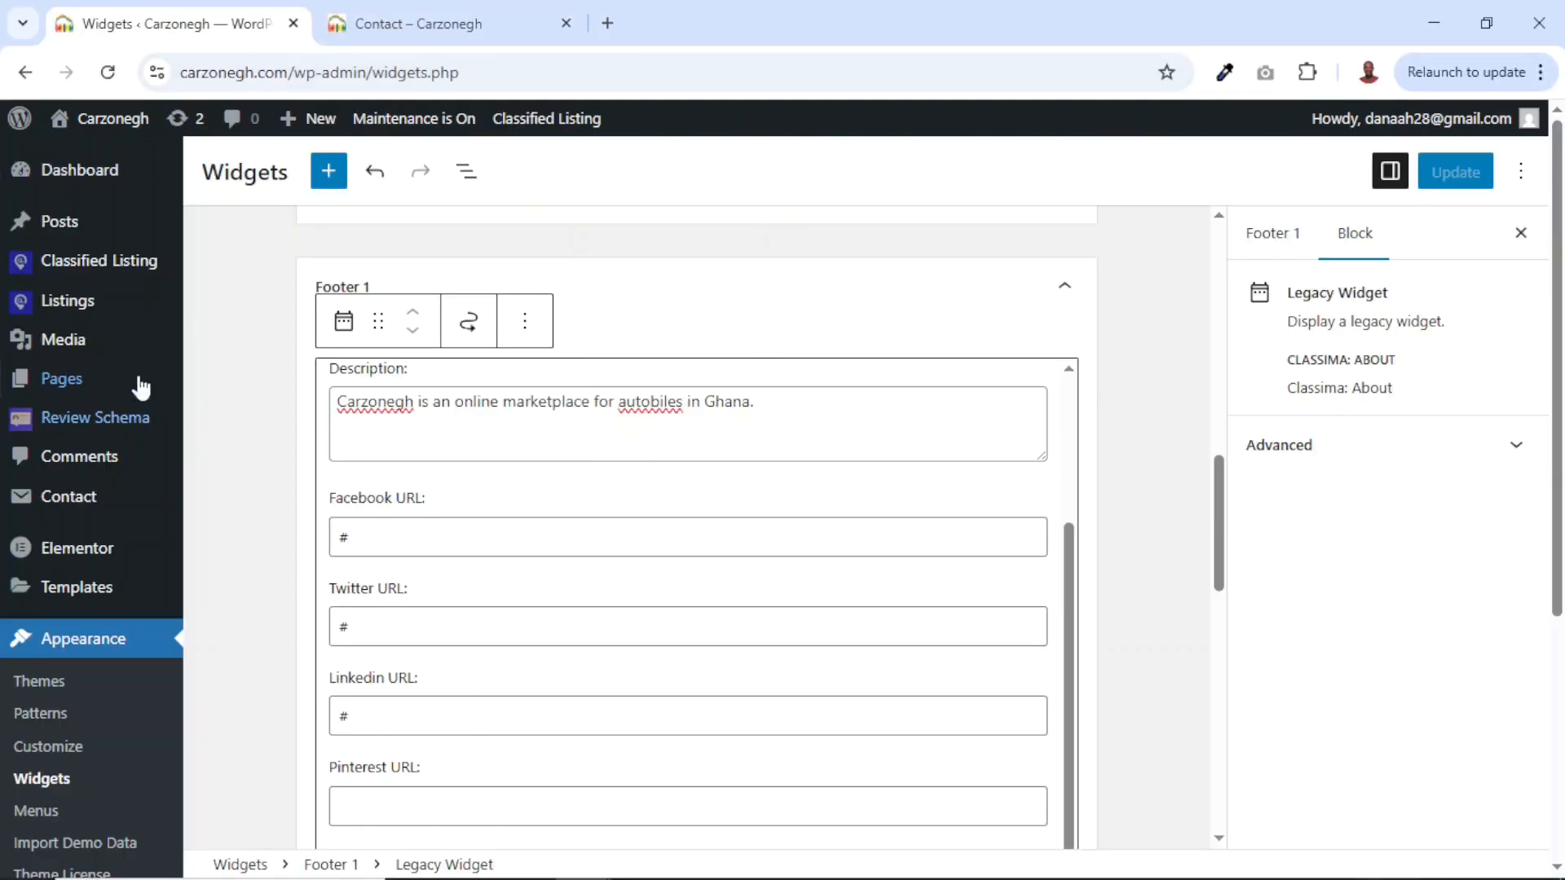
Turn off Active Form builder in Classified Listing Form Builder settings and update the options.
mouse_move(110, 277)
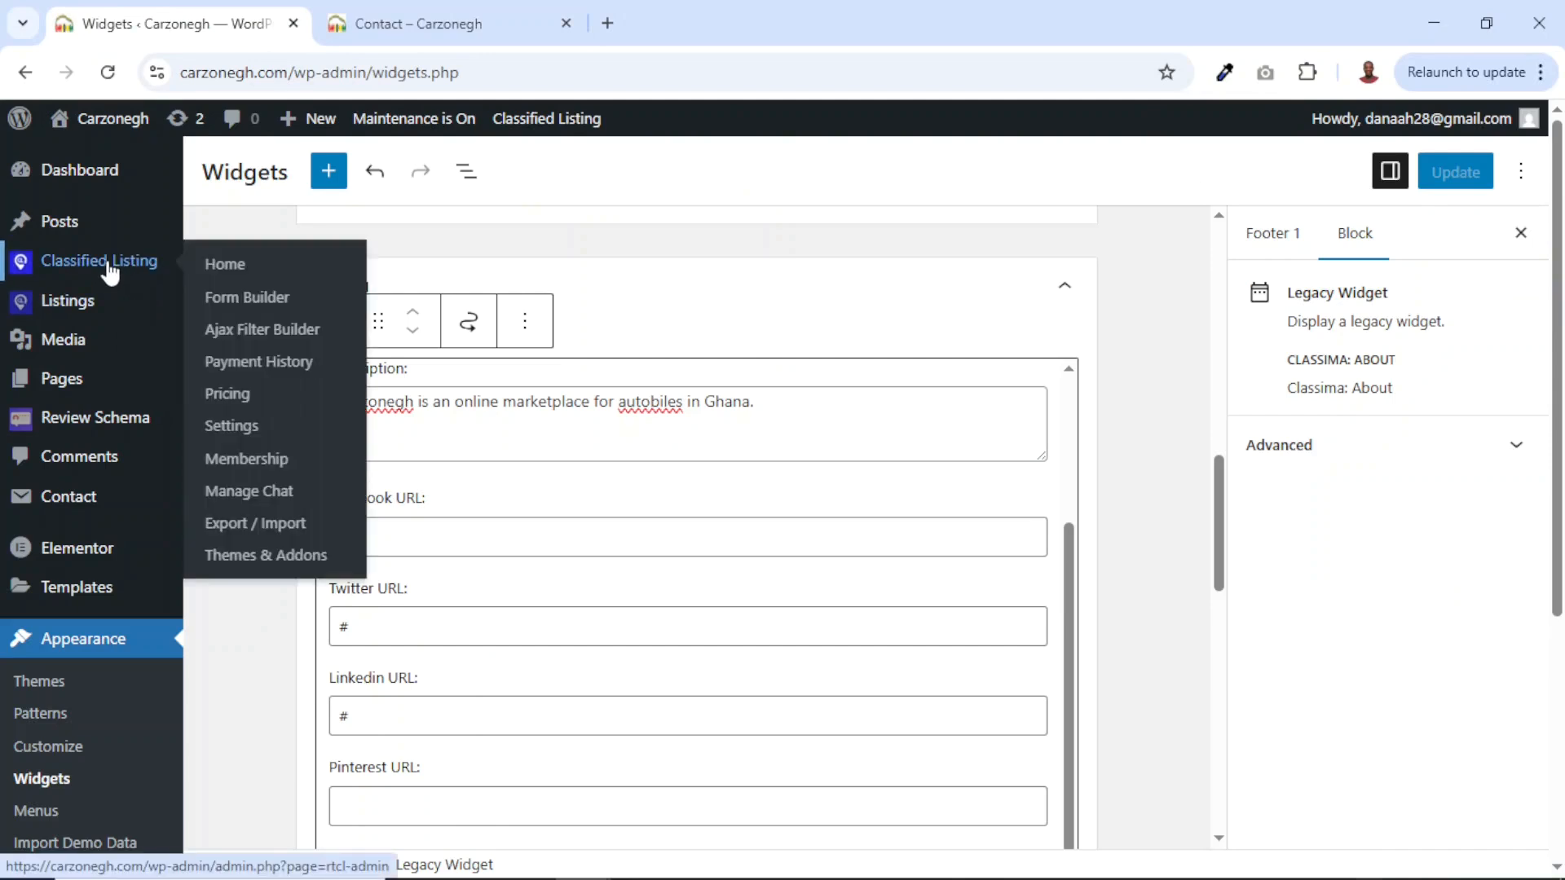
left_click(259, 299)
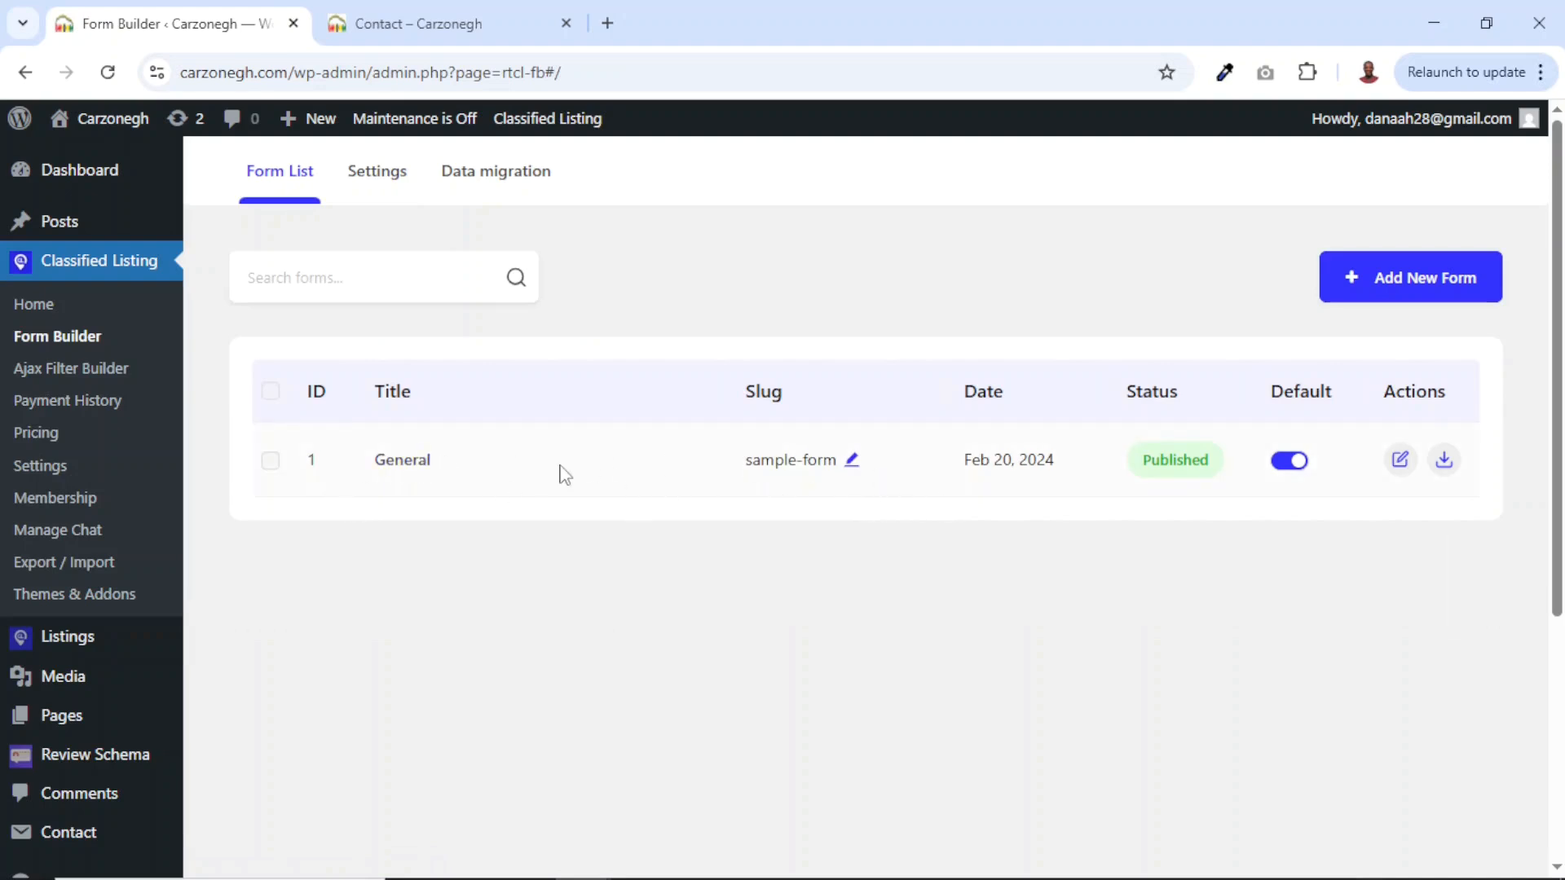
left_click(371, 167)
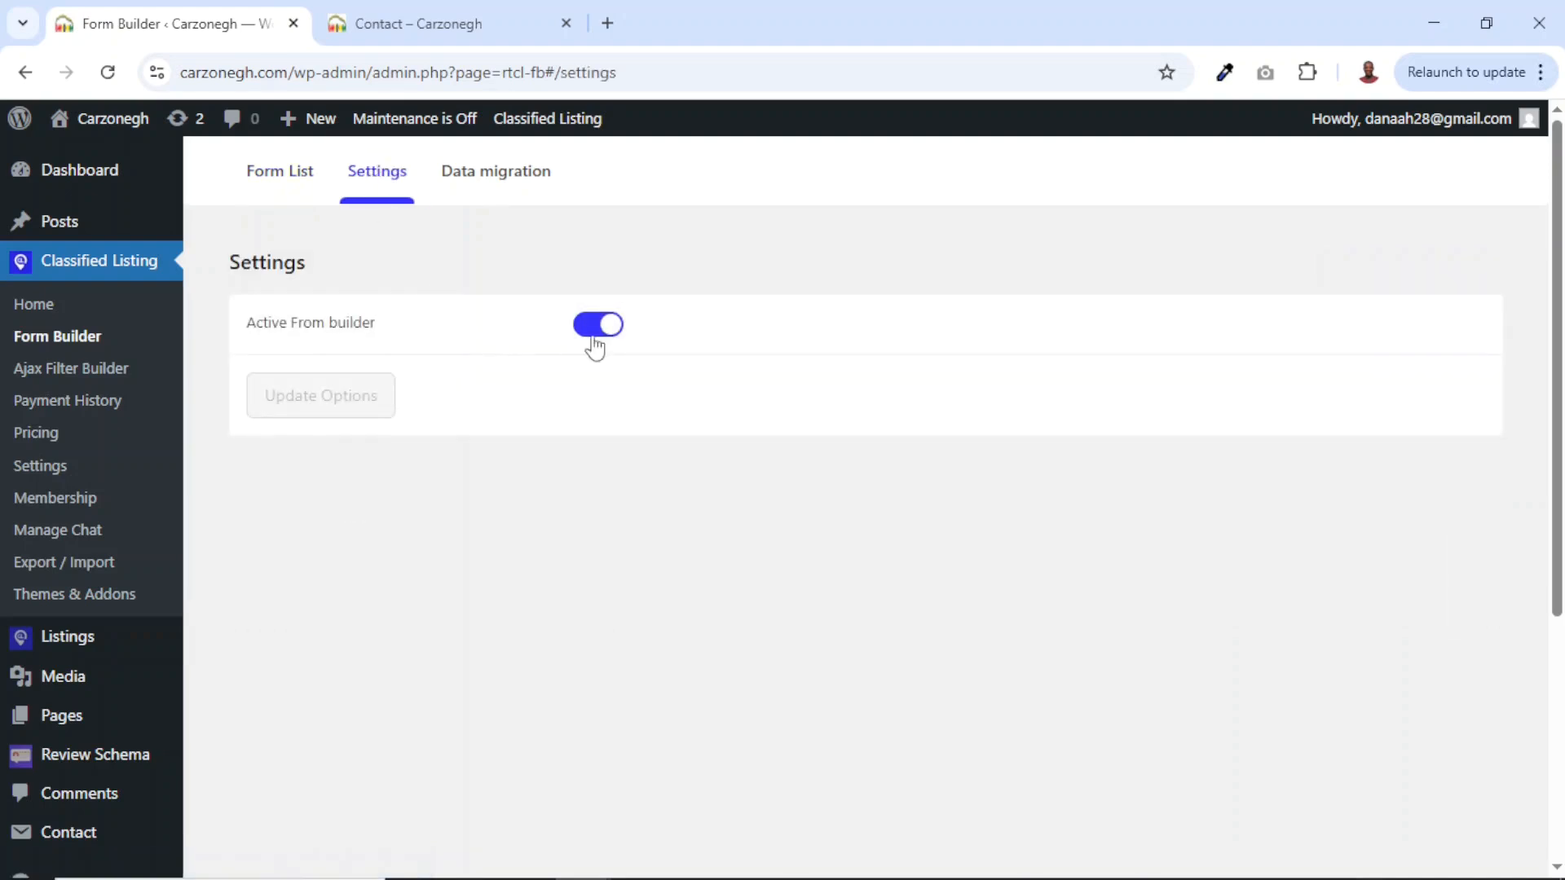
left_click(590, 332)
left_click(324, 412)
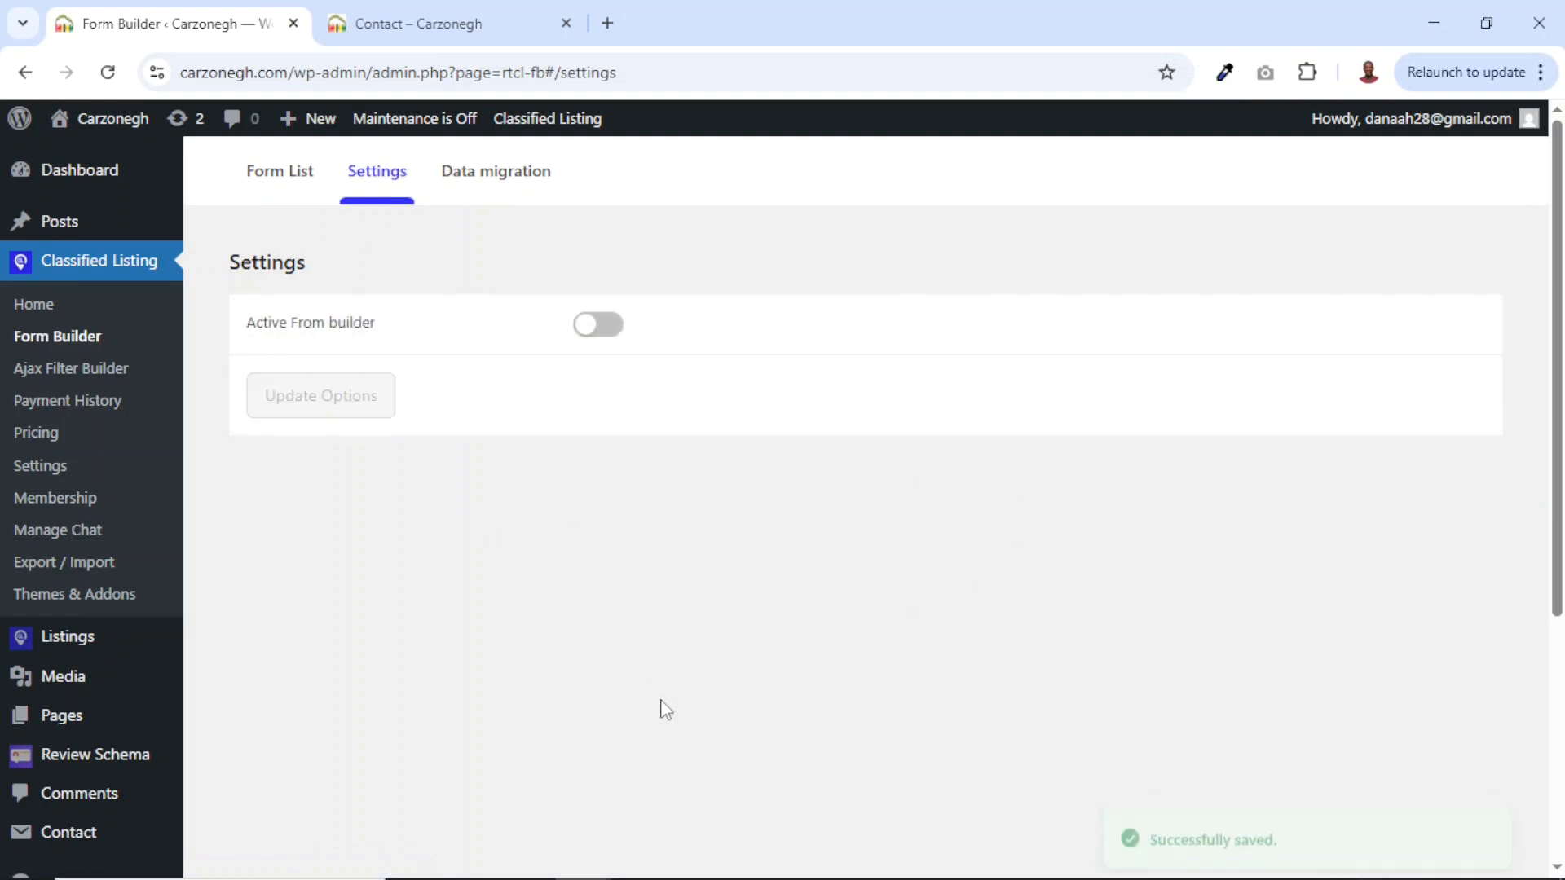
key("alt+Tab")
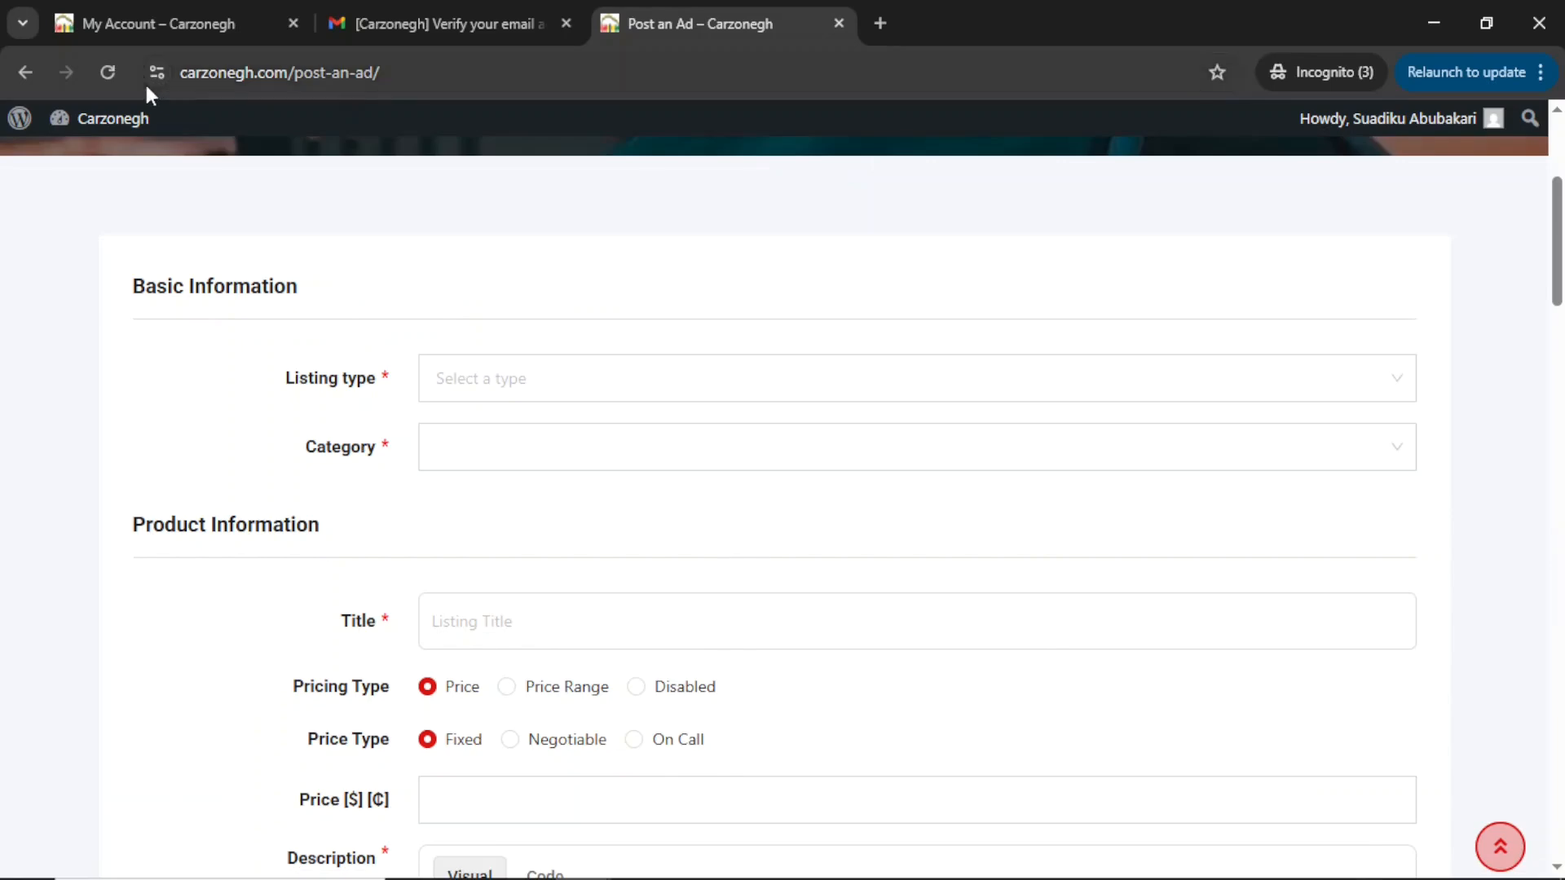
Reload the Post an Ad page and choose Sell as the ad type and Cars as the category.
left_click(107, 71)
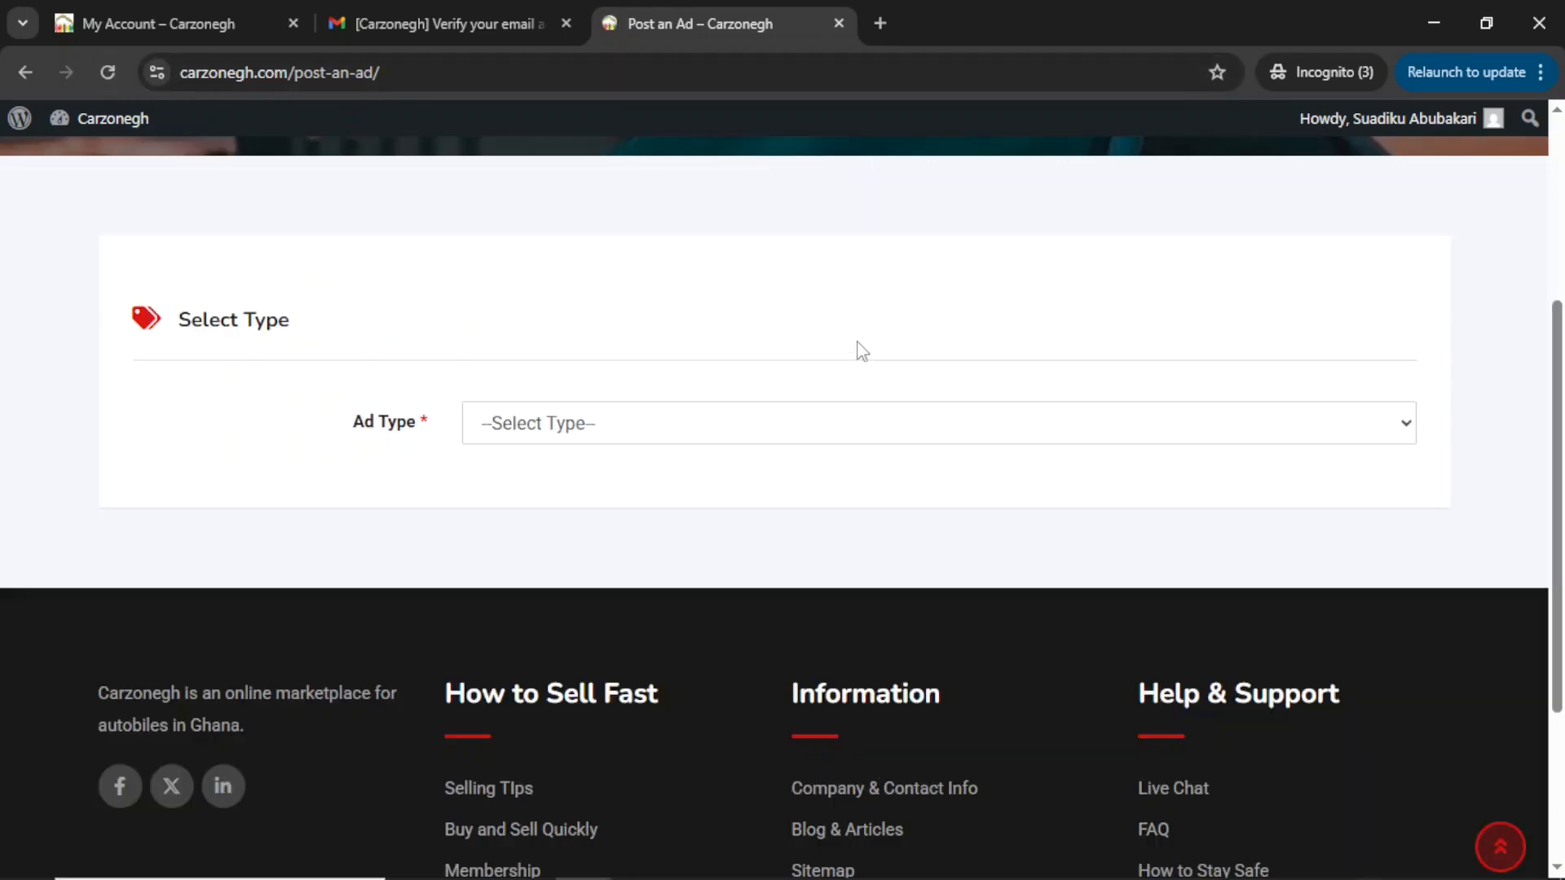
left_click(673, 432)
left_click(624, 341)
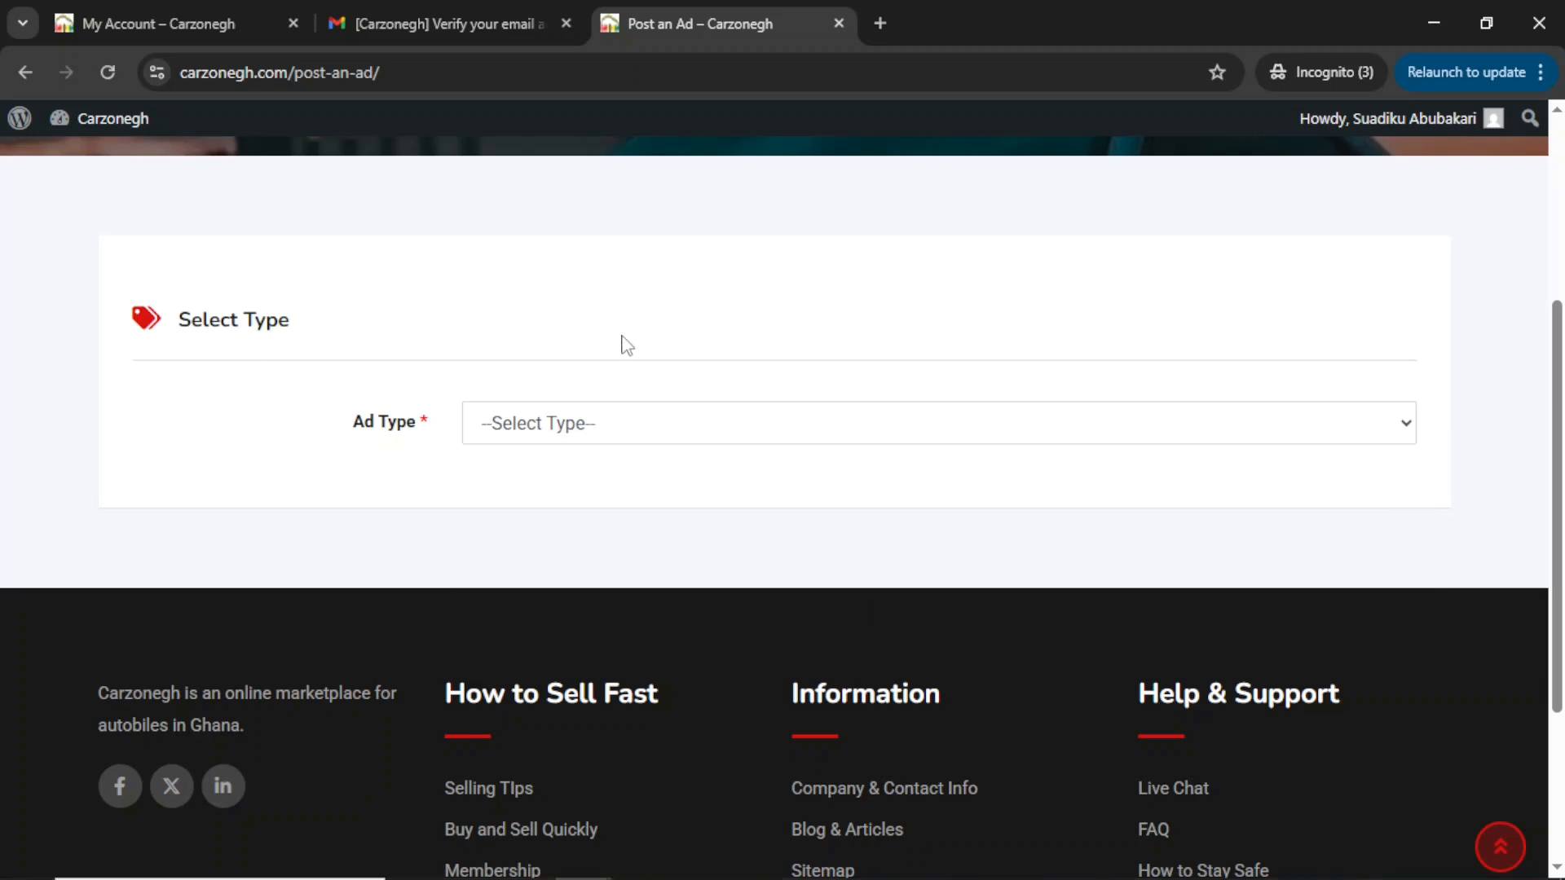
left_click(585, 438)
left_click(544, 492)
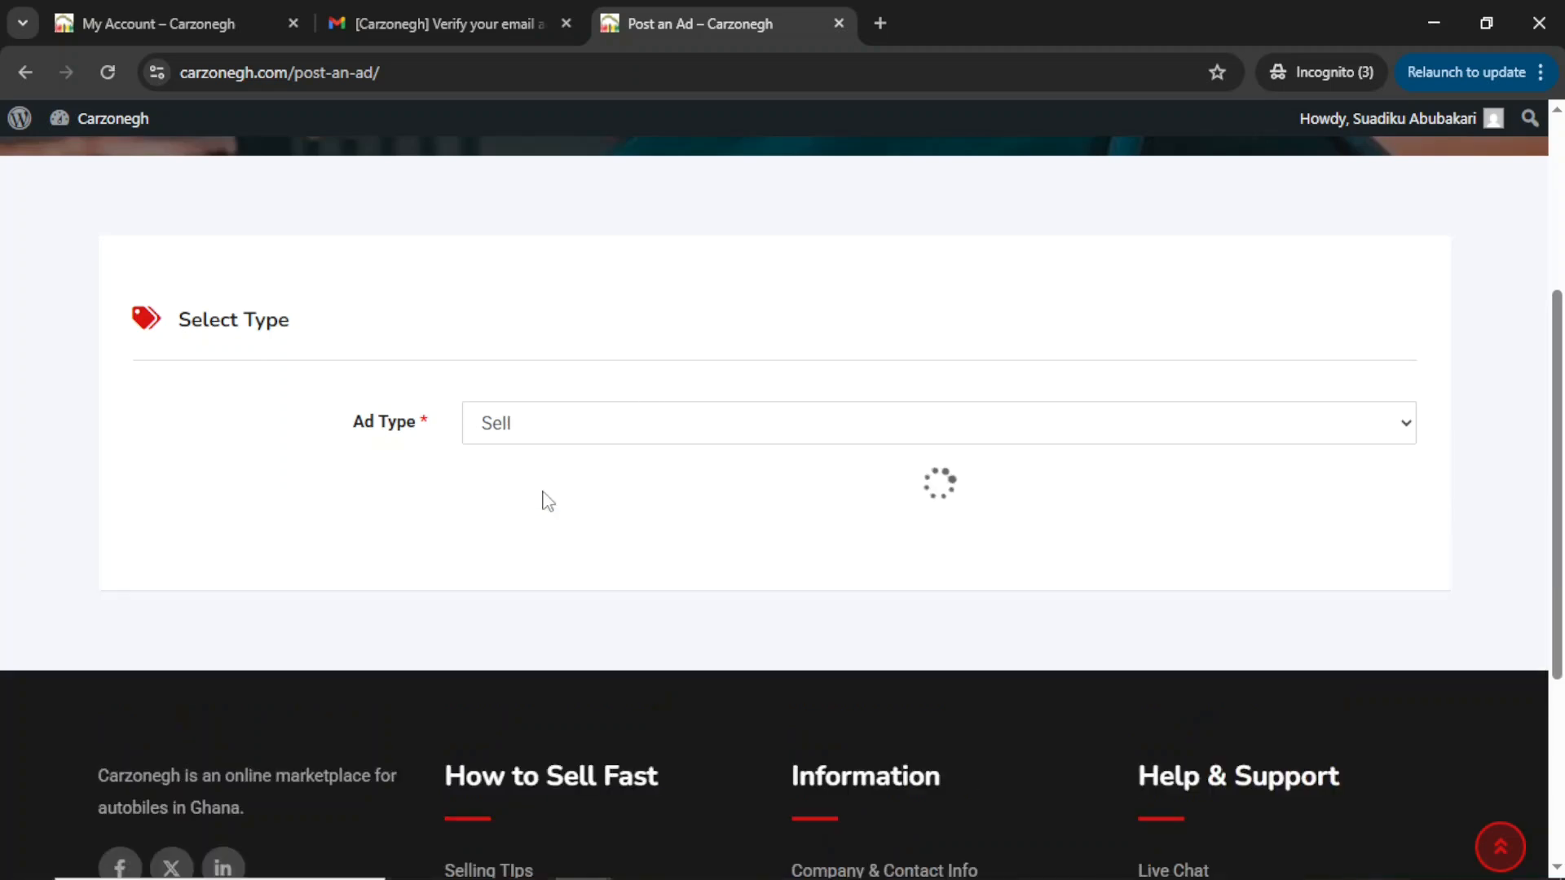
left_click(576, 594)
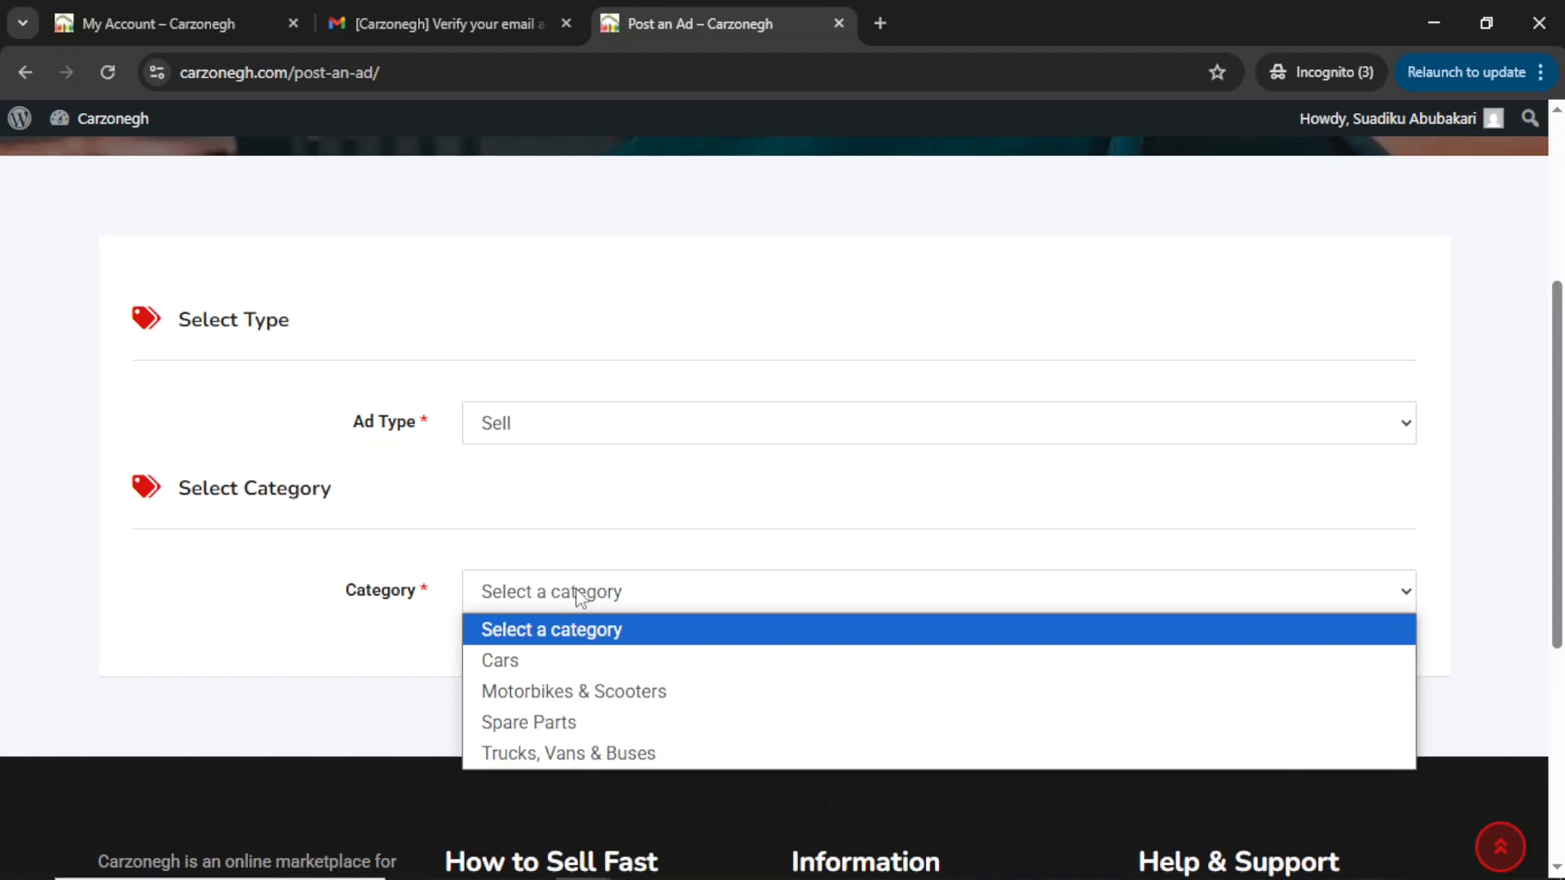
left_click(531, 661)
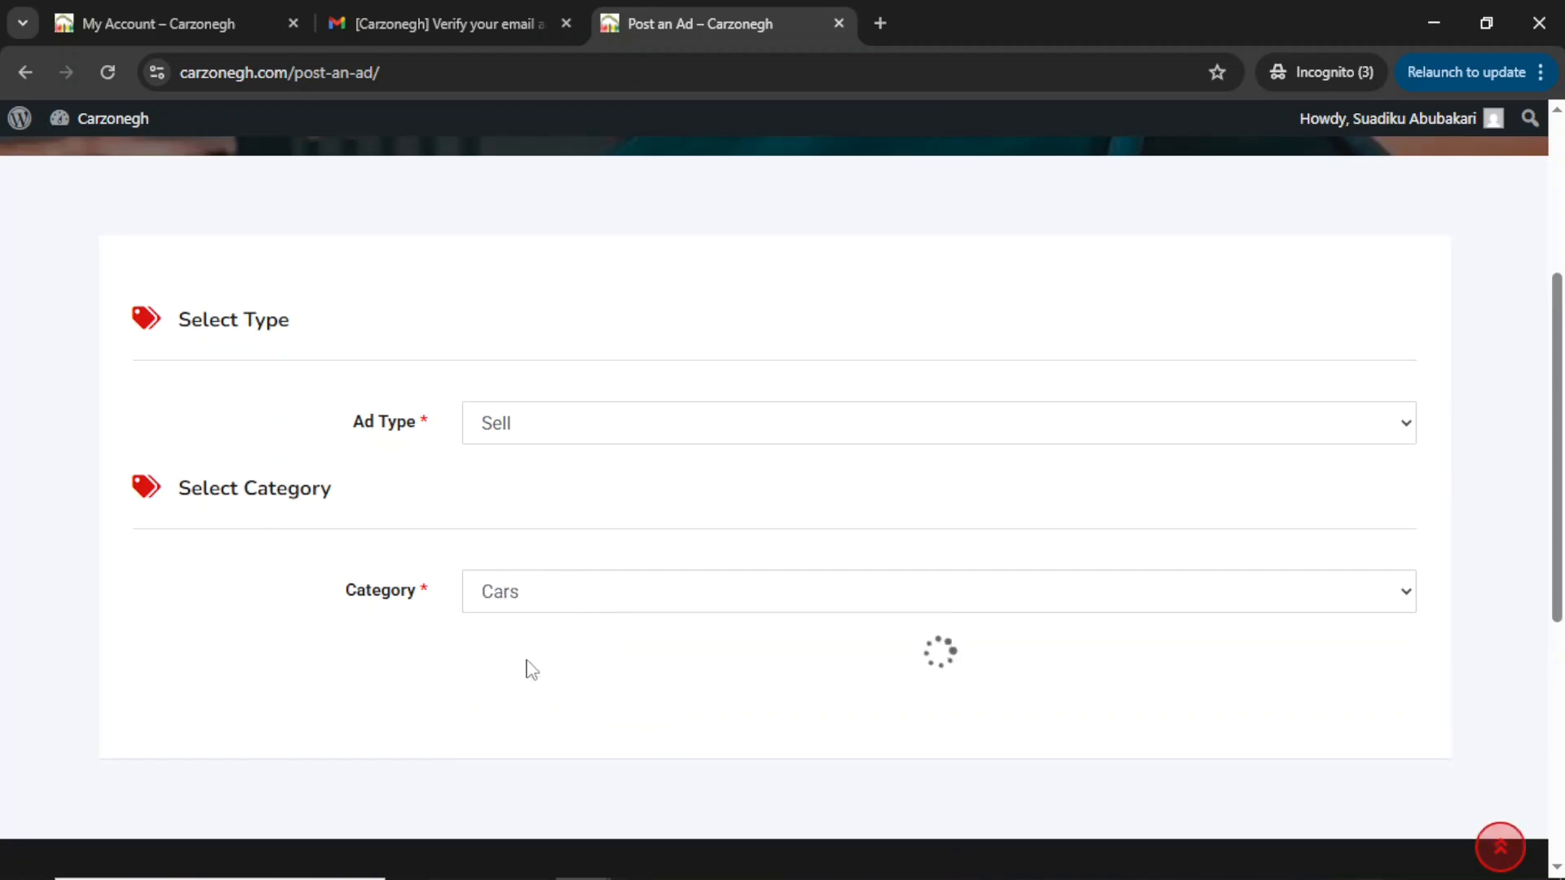
Enter 'Nissan for sale' as the ad title.
scroll(531, 461, "down", 6)
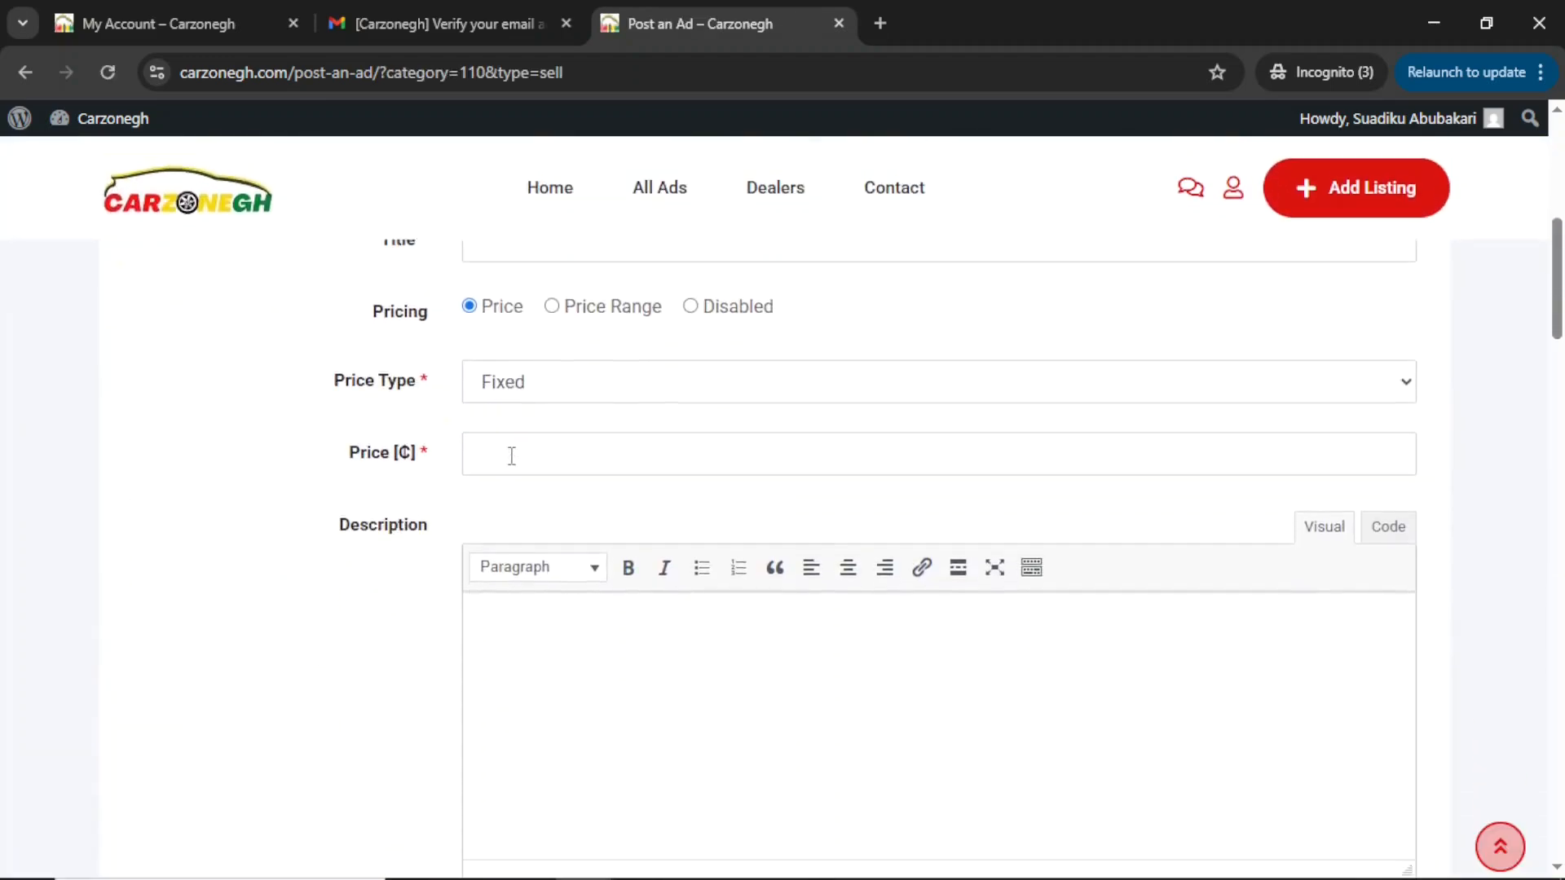
scroll(512, 456, "up", 6)
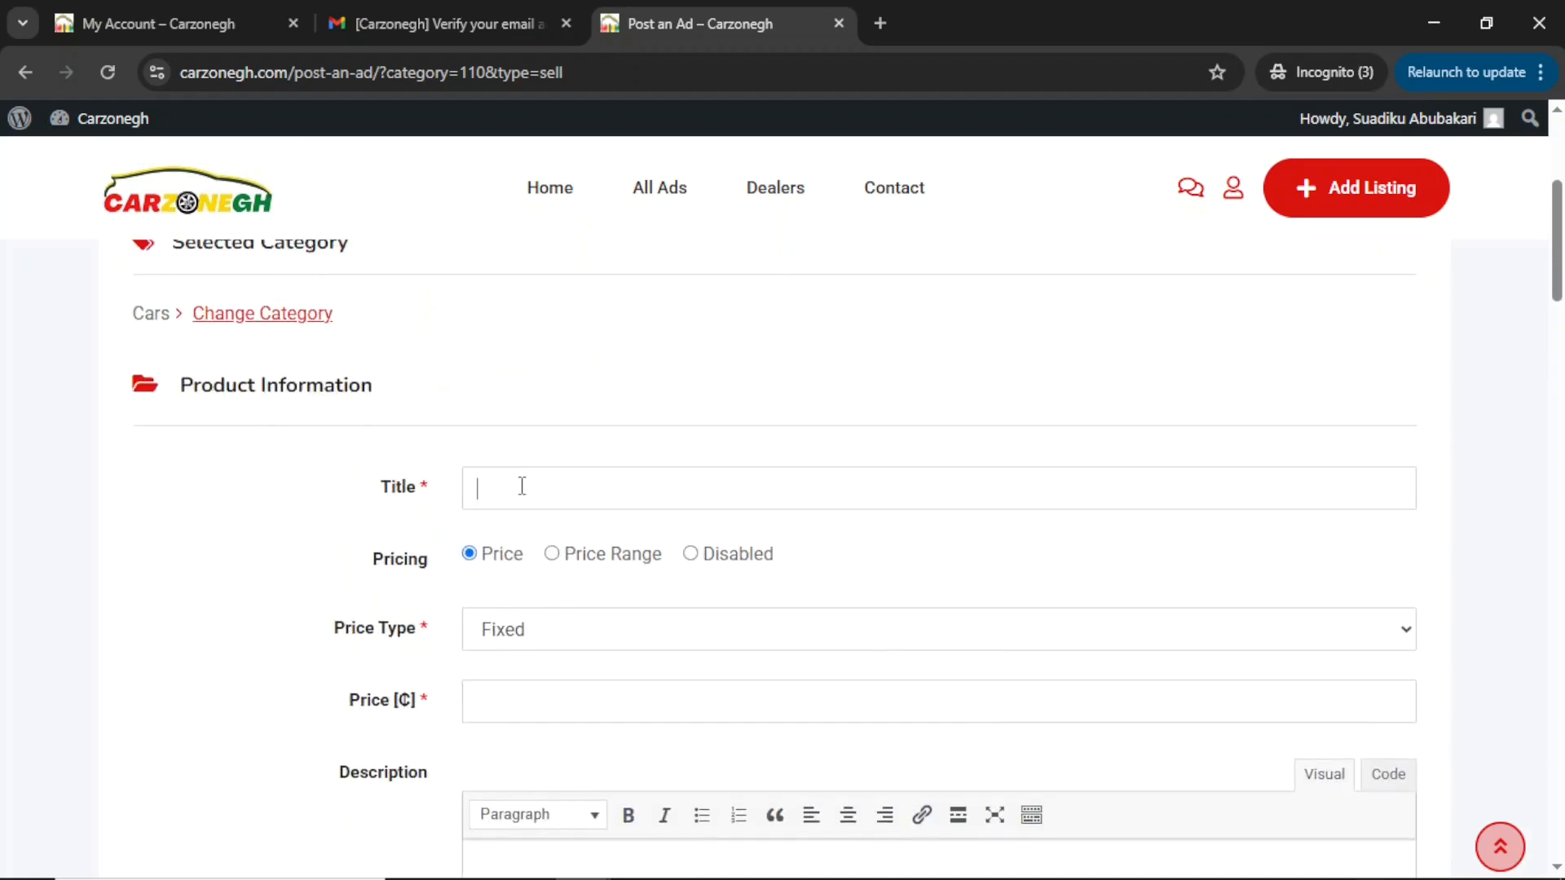
left_click(522, 486)
type("Nissan for sale")
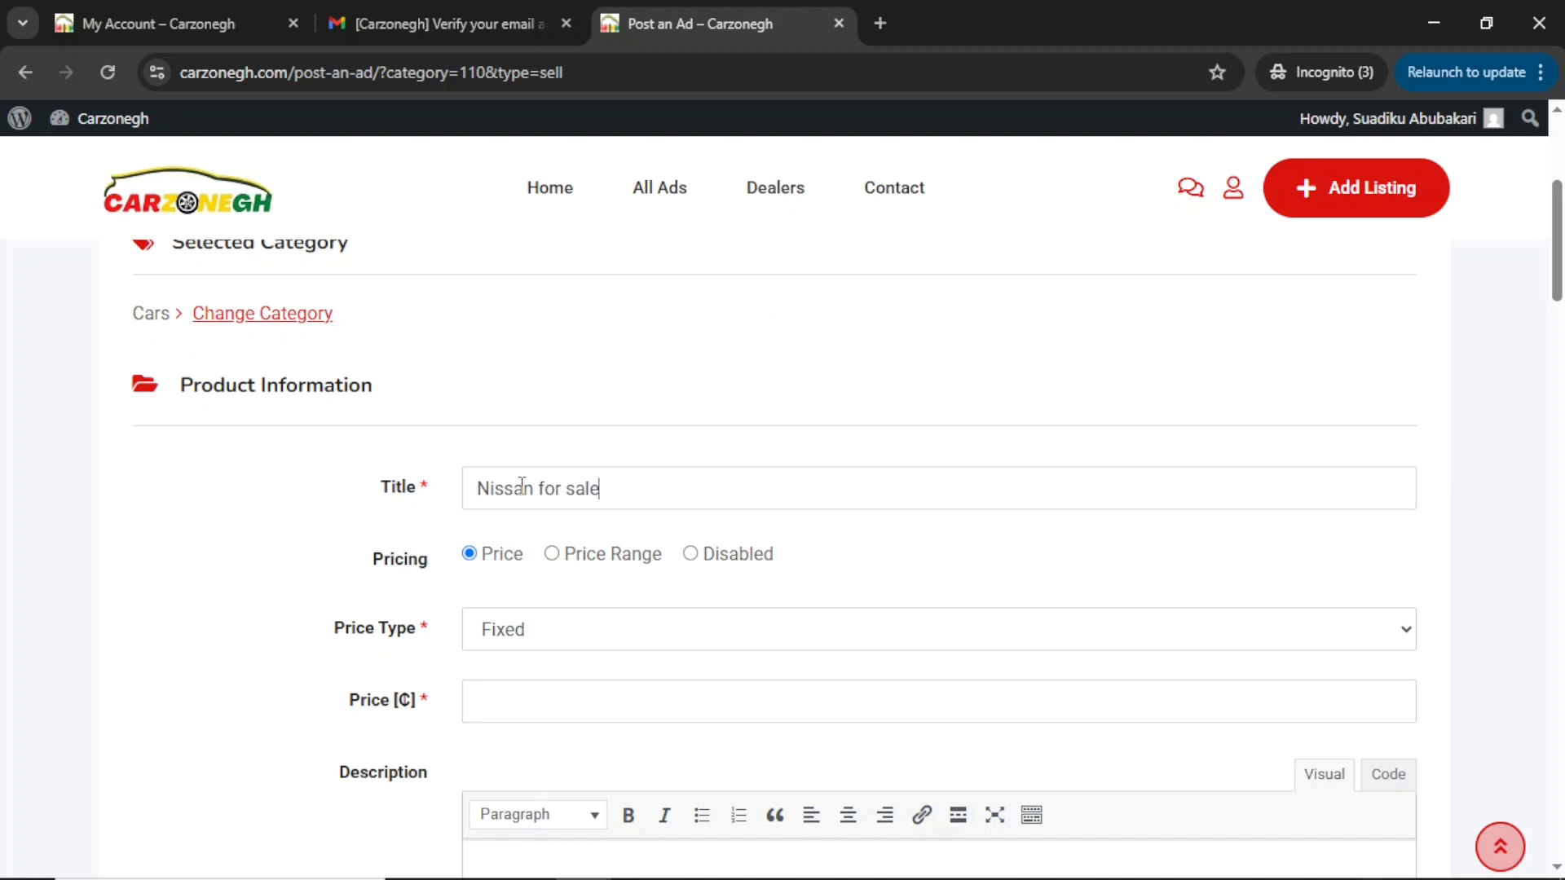
scroll(479, 463, "down", 1)
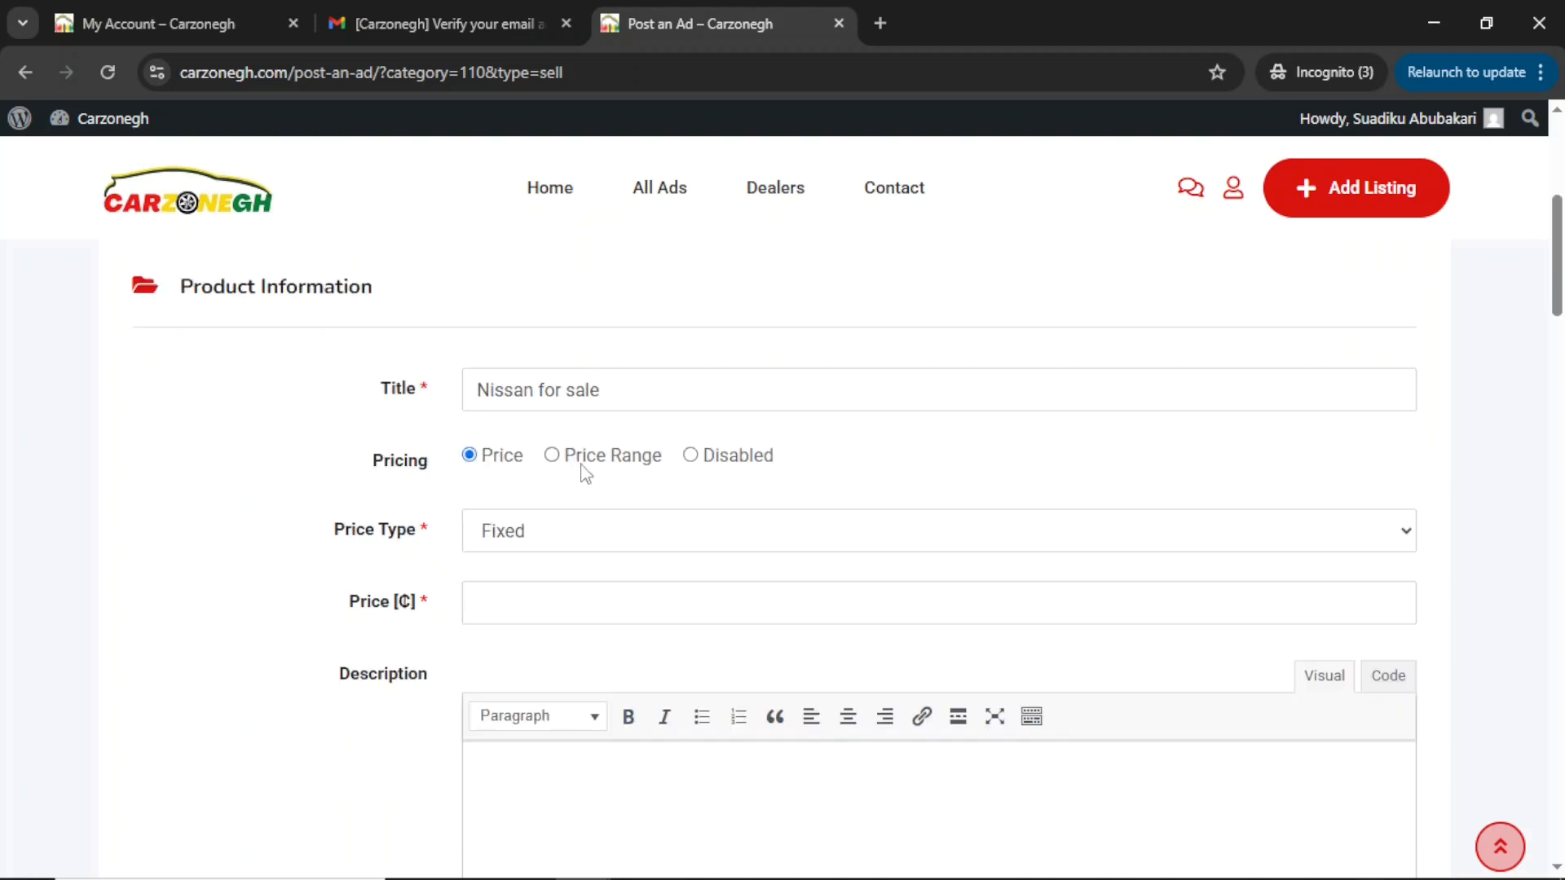
Set the pricing to a single Fixed price of 250000.
left_click(568, 463)
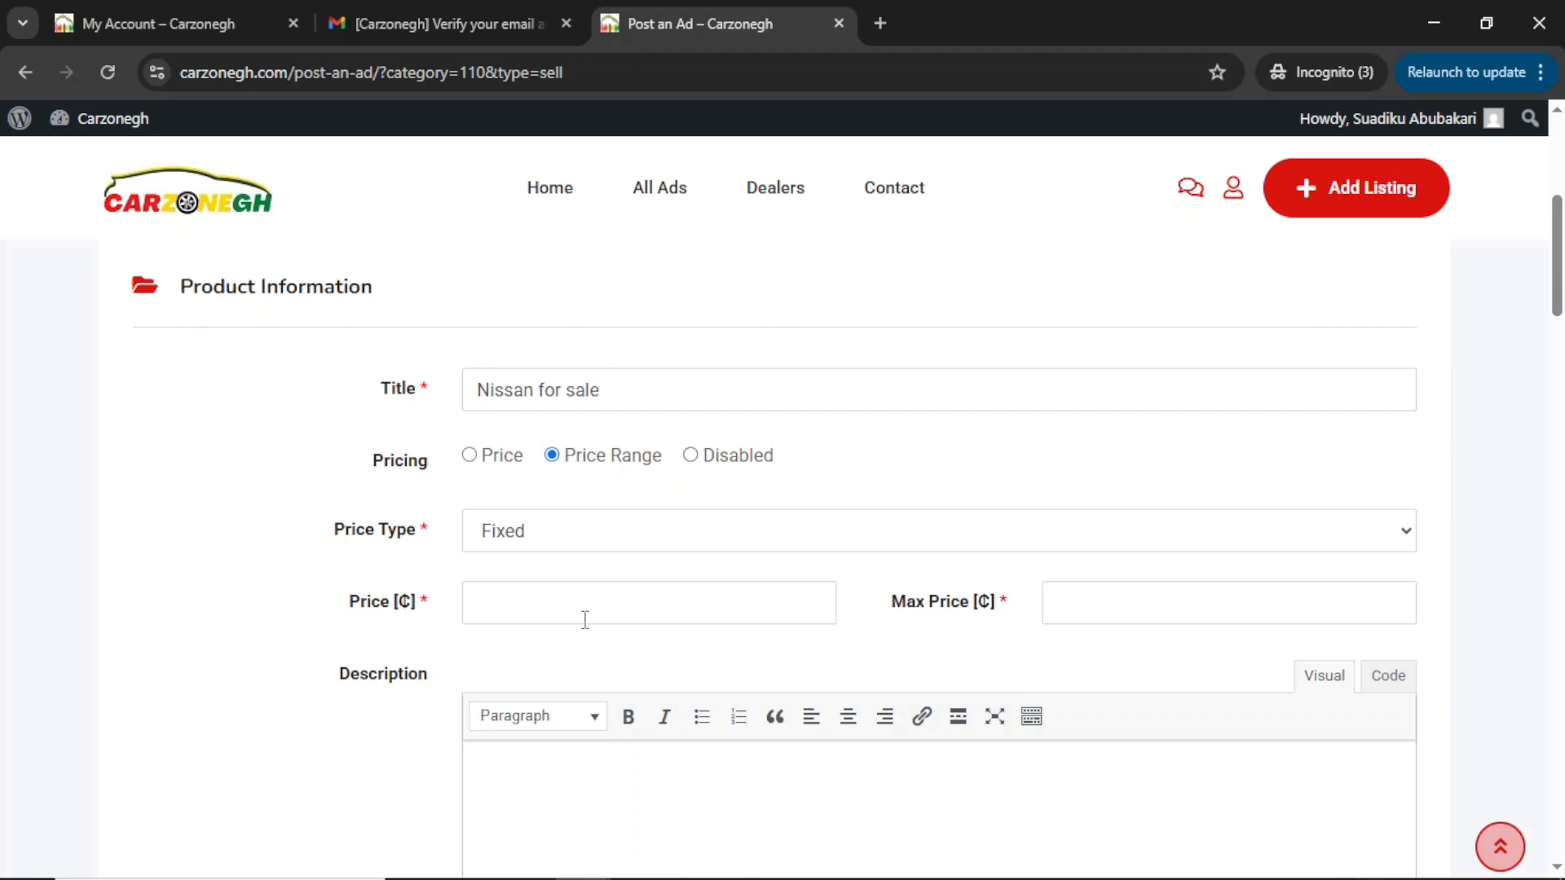
left_click(497, 605)
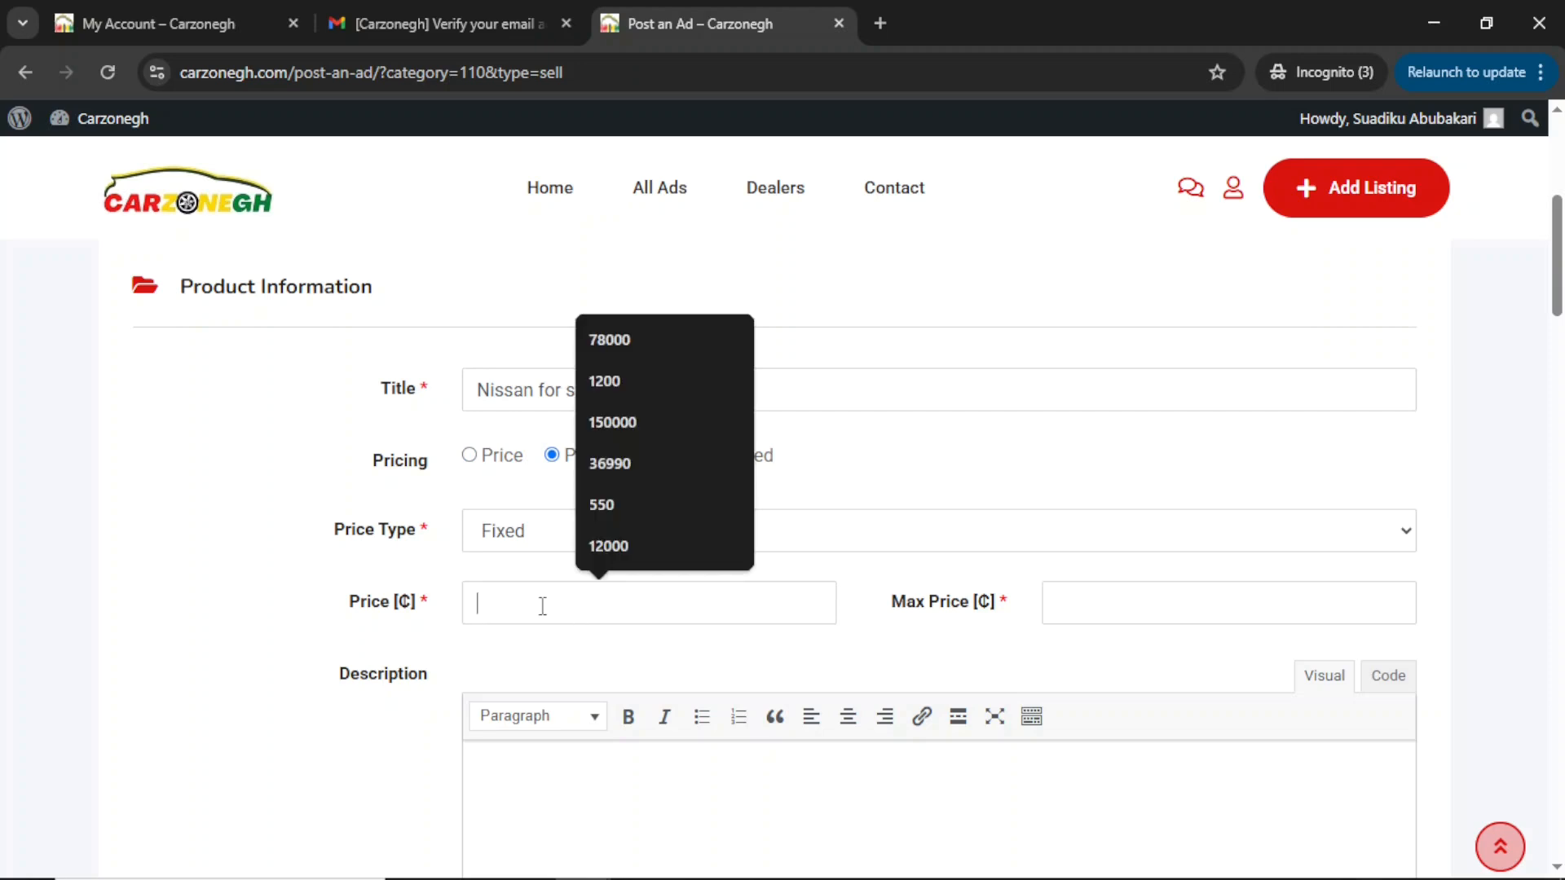
left_click(1117, 603)
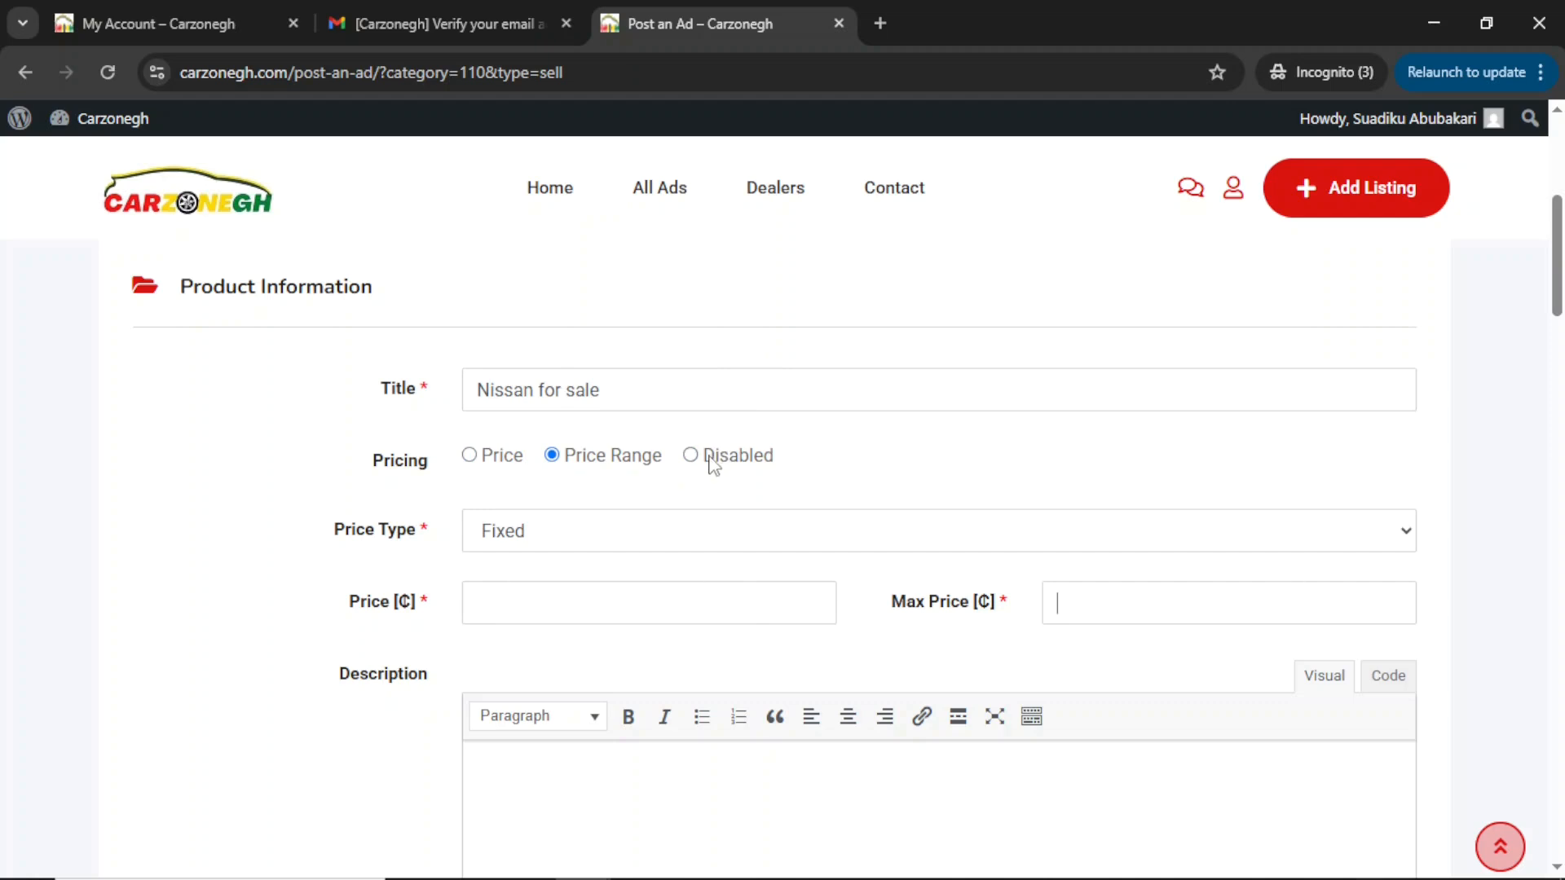
left_click(691, 456)
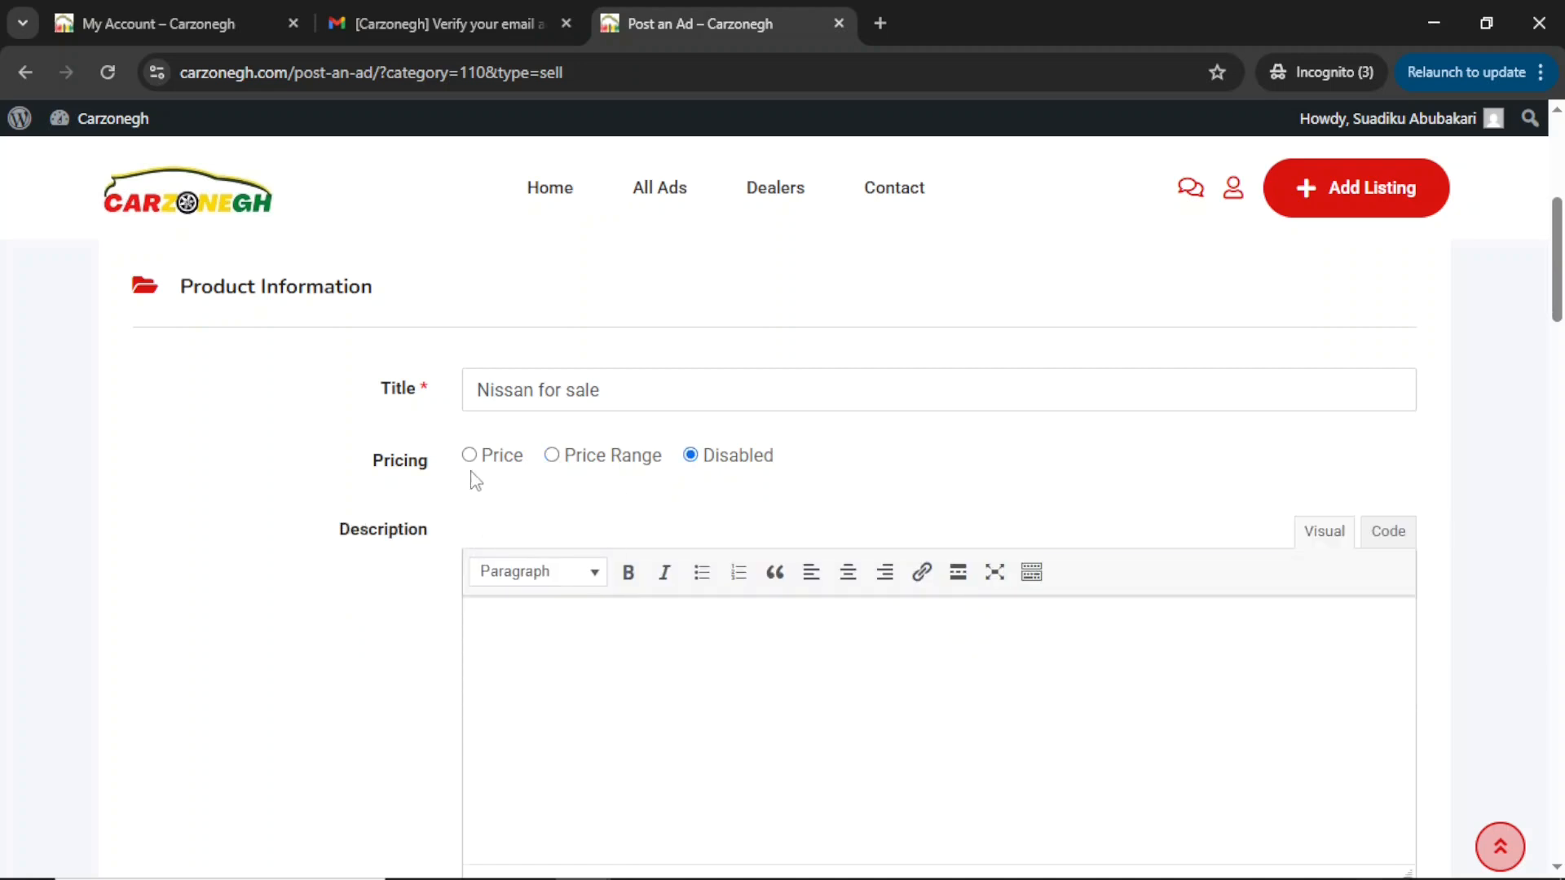
left_click(469, 456)
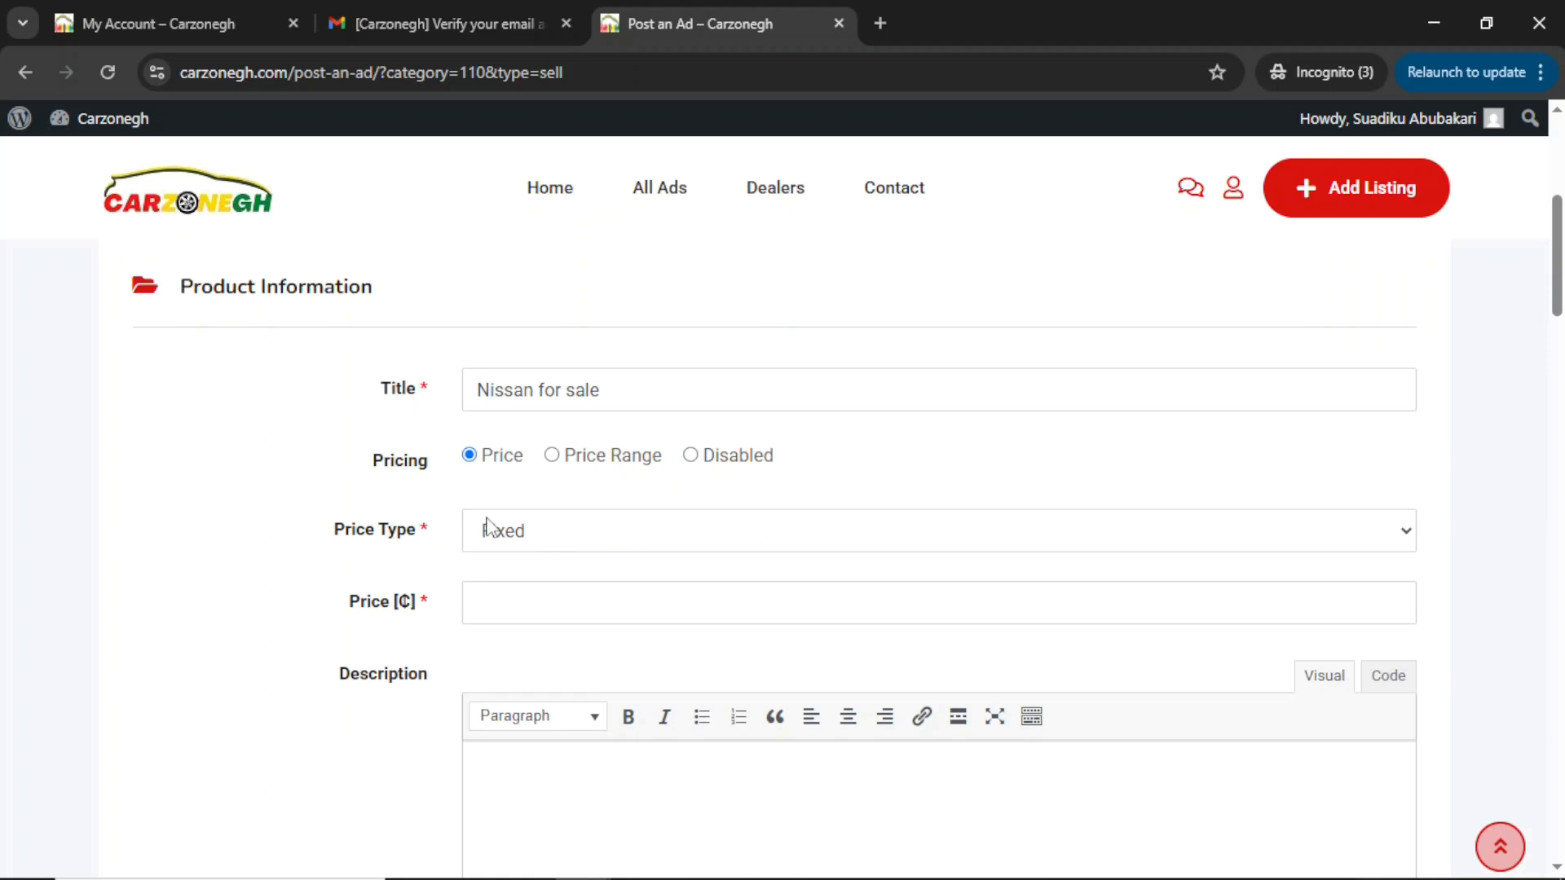
left_click(576, 544)
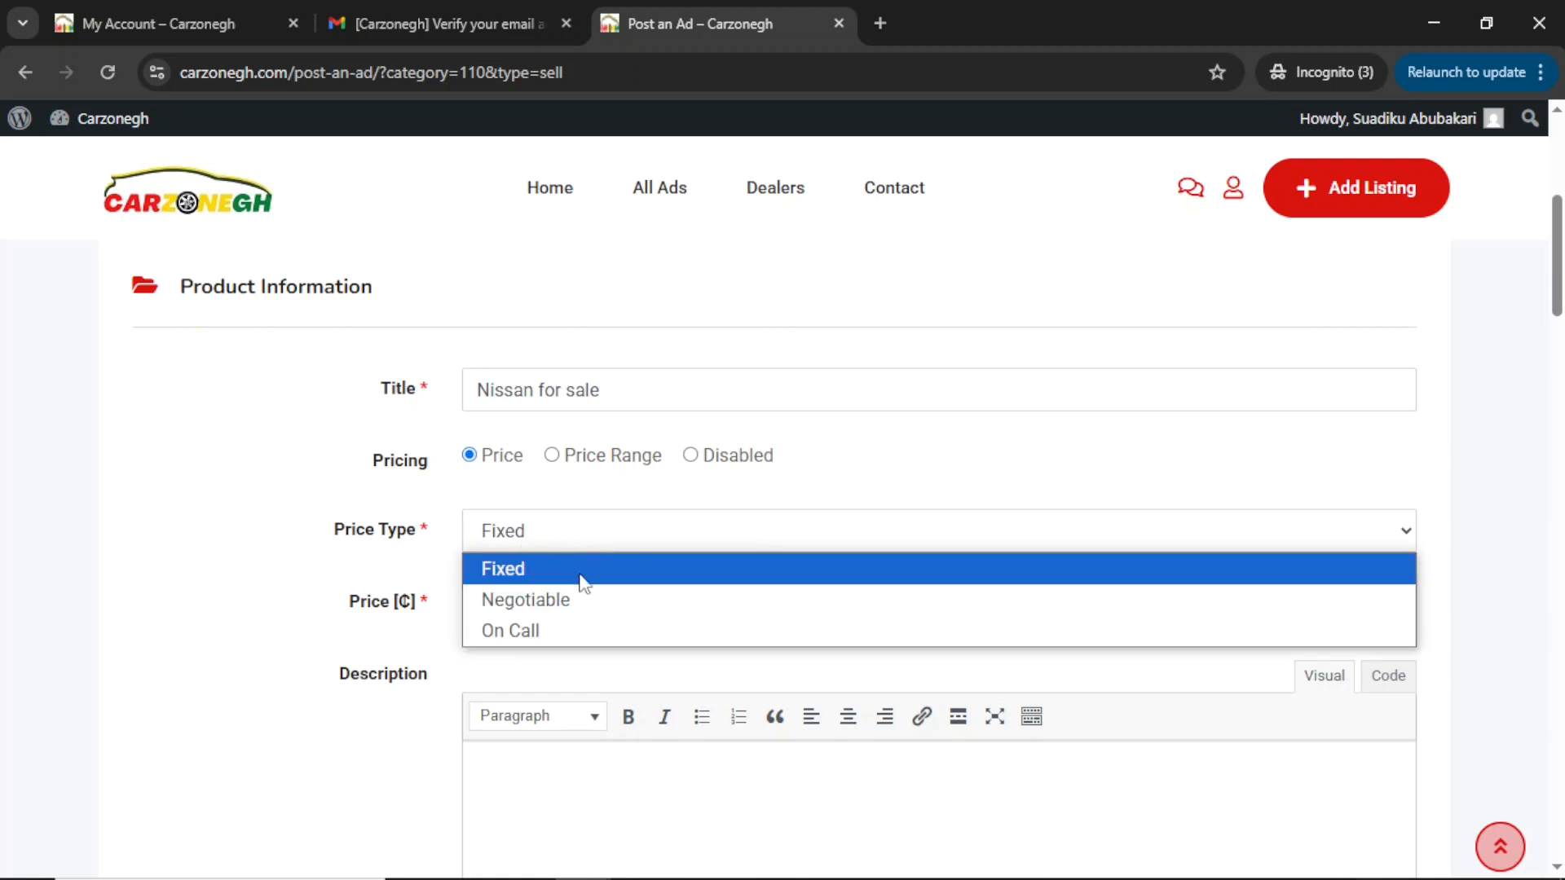
left_click(561, 536)
left_click(514, 604)
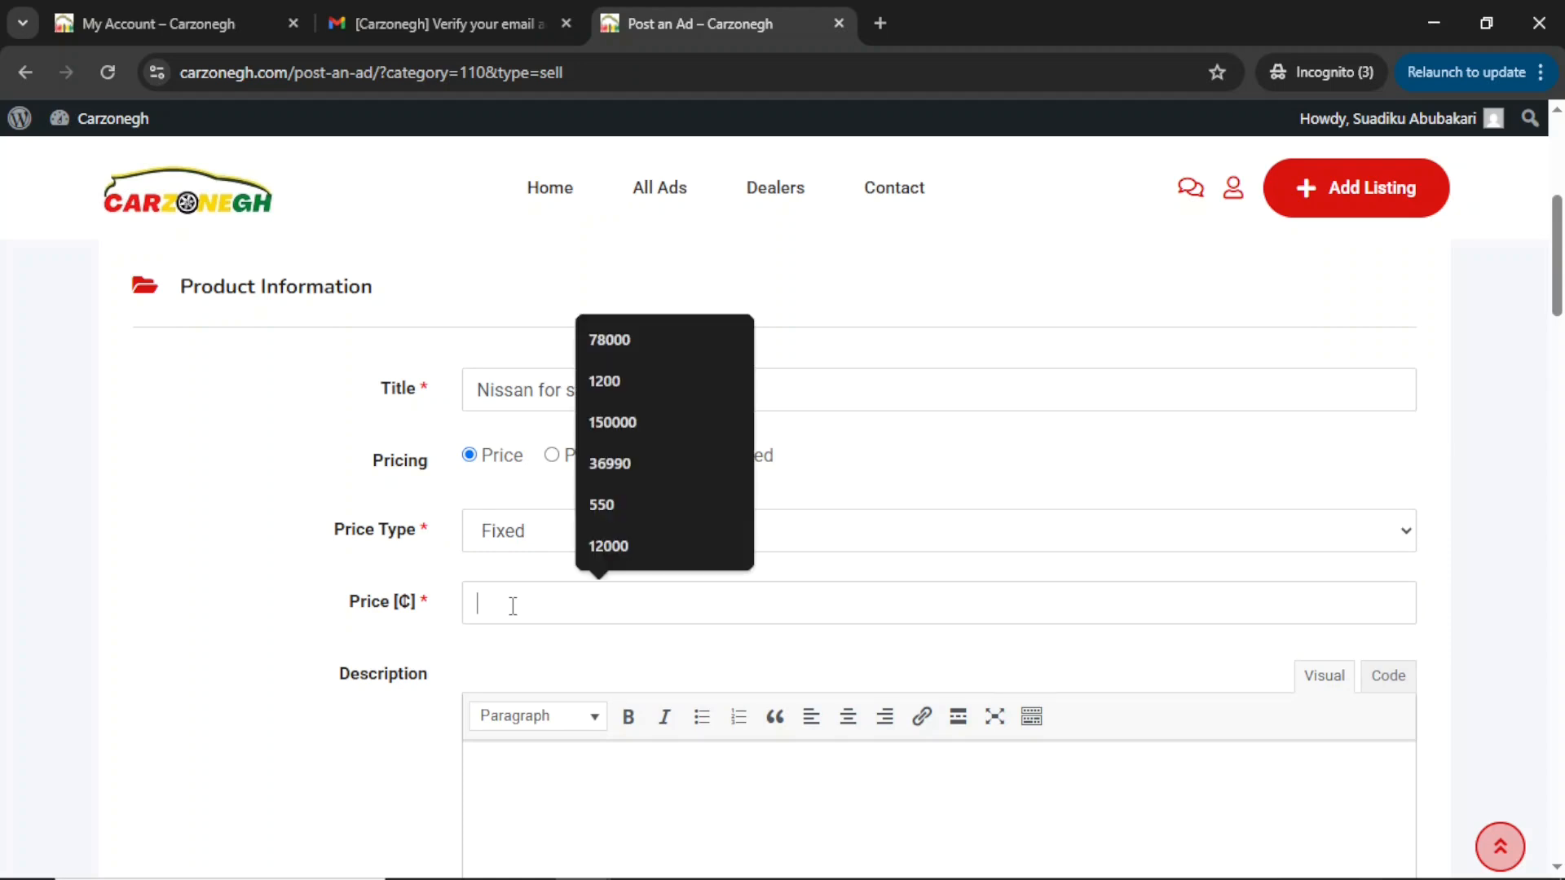
type("250000")
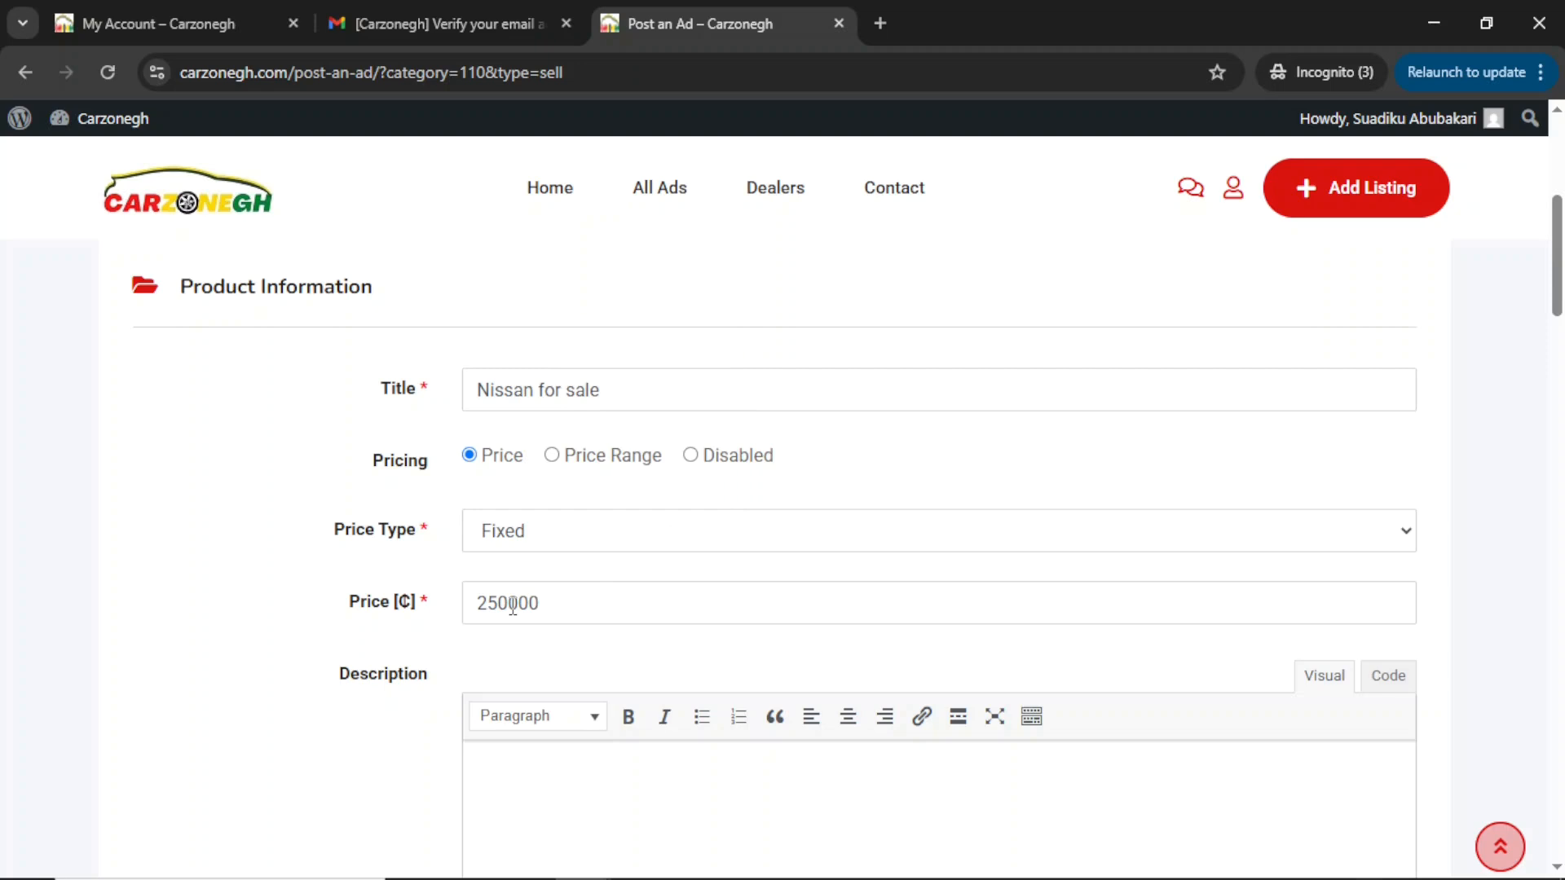
scroll(512, 607, "down", 2)
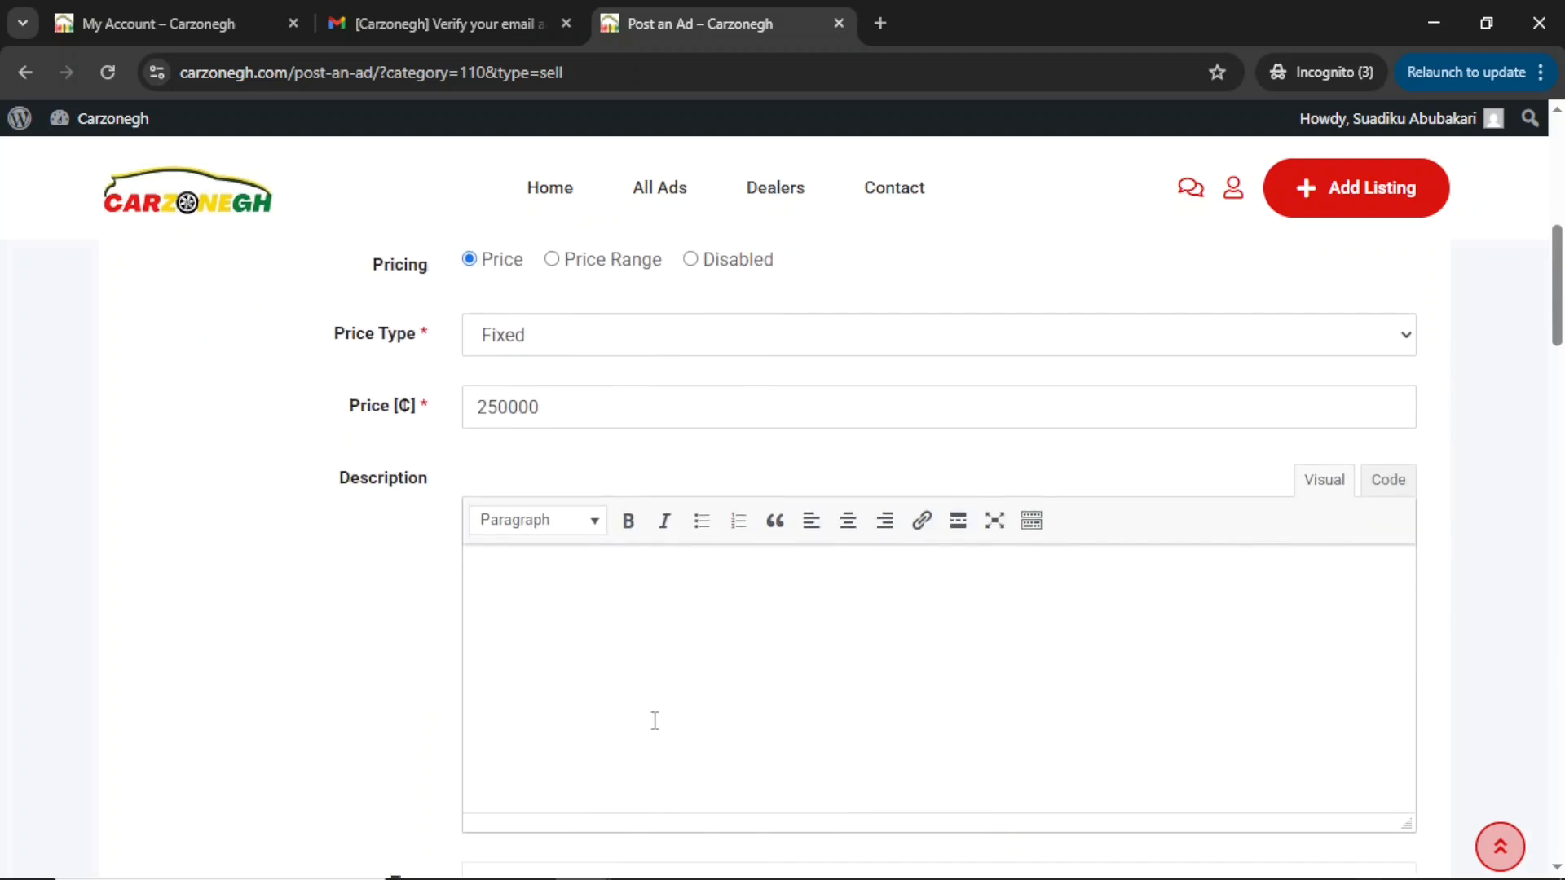
scroll(665, 645, "up", 4)
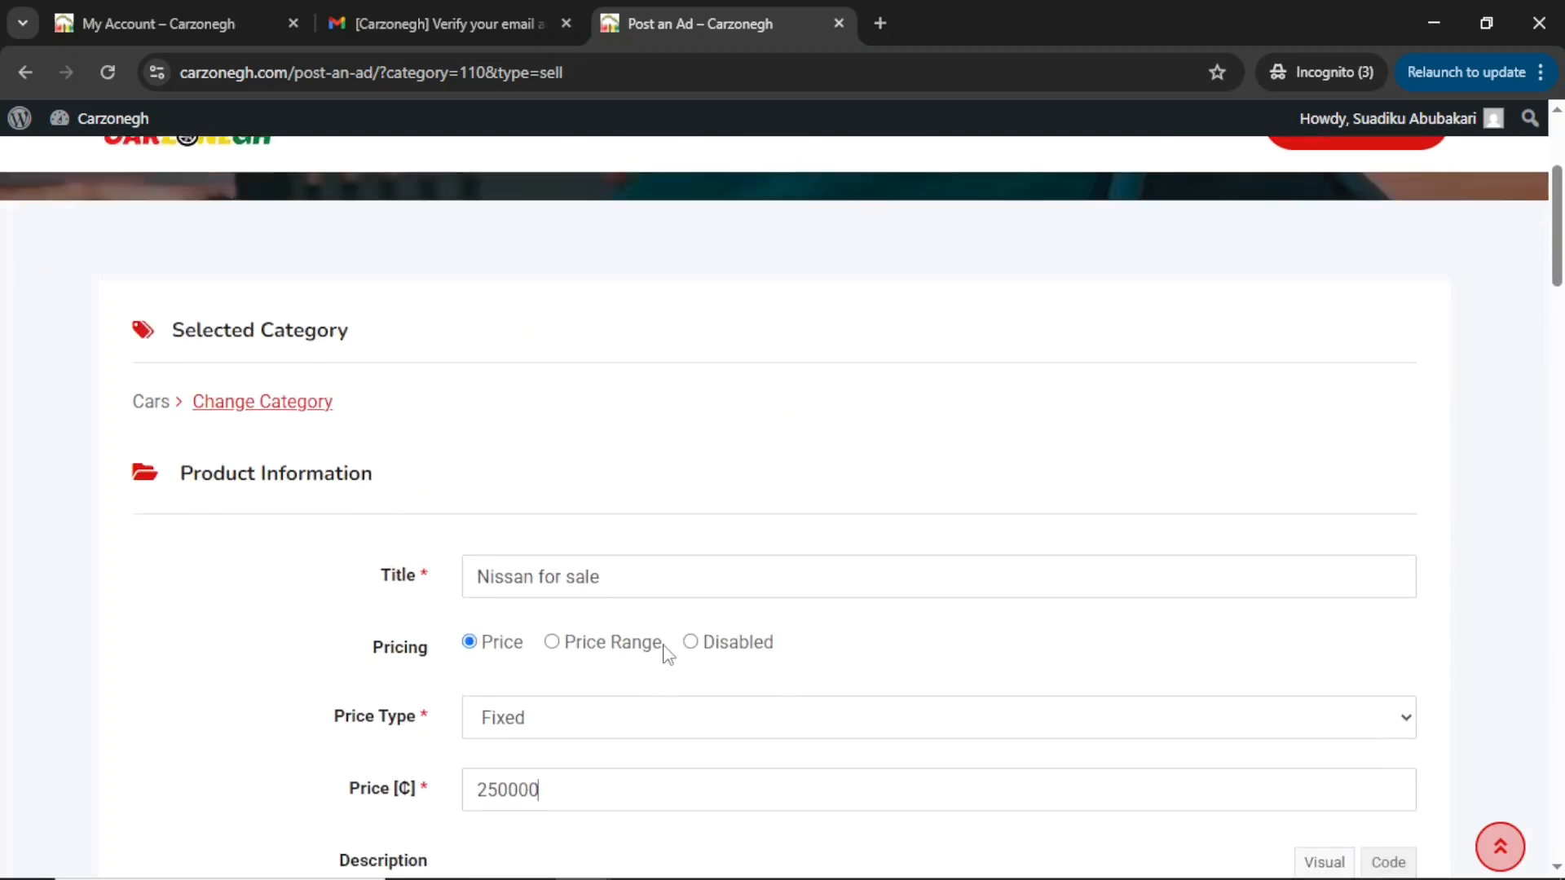
Copy the title 'Nissan for sale' into the description editor.
triple_click(638, 589)
key("ctrl+c")
scroll(636, 587, "down", 4)
left_click(624, 627)
key("ctrl+v")
scroll(623, 627, "down", 5)
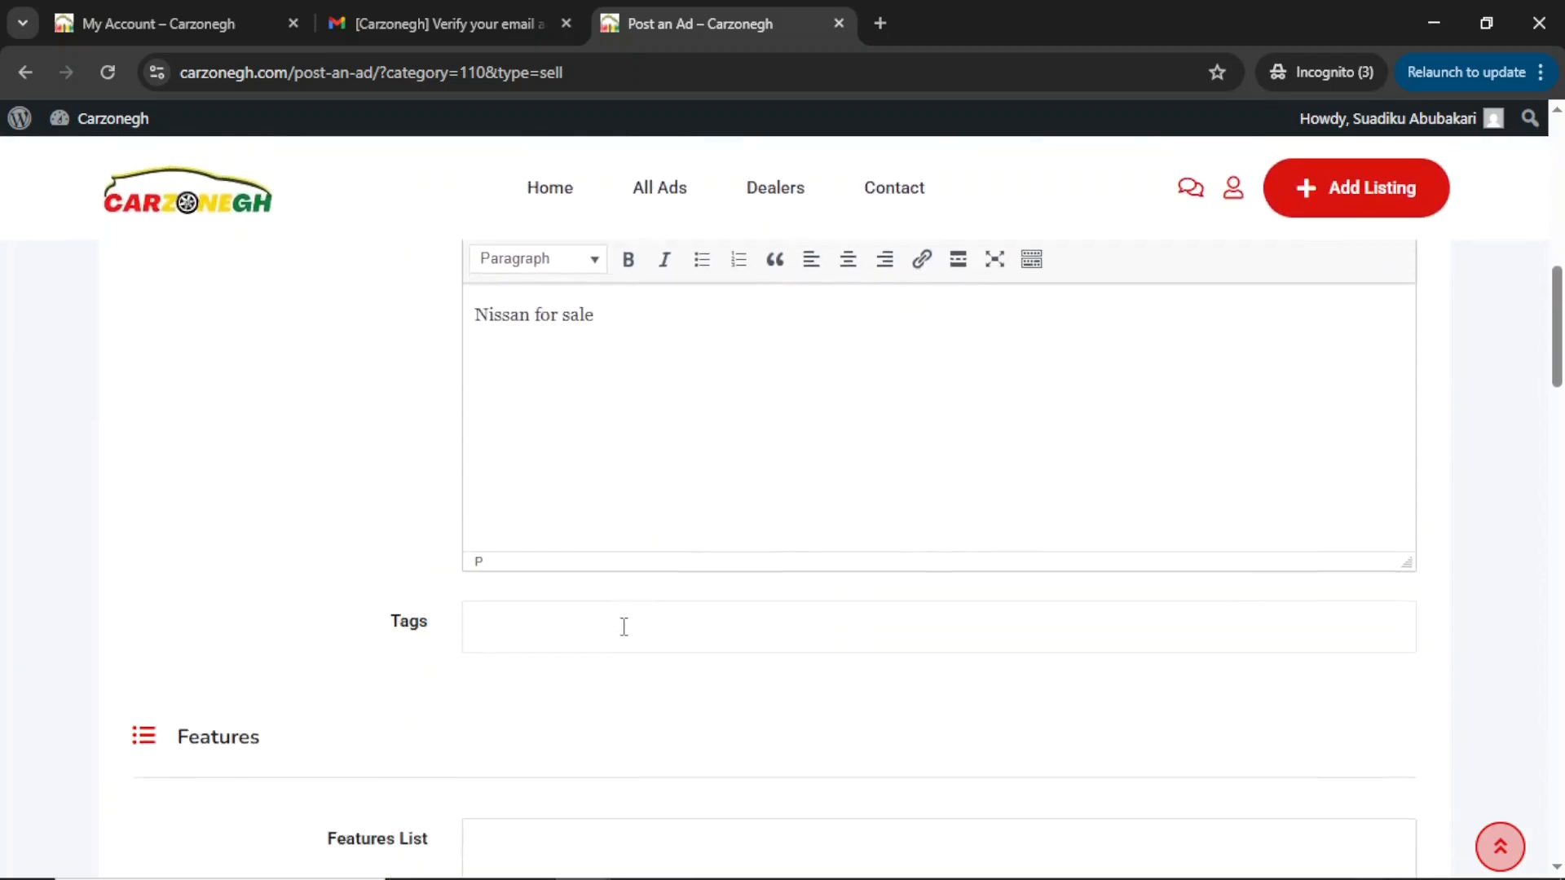
Enter Black, Frontview camera, Aircondition and Sound system in the Features List, one per line.
scroll(512, 373, "down", 2)
left_click(548, 457)
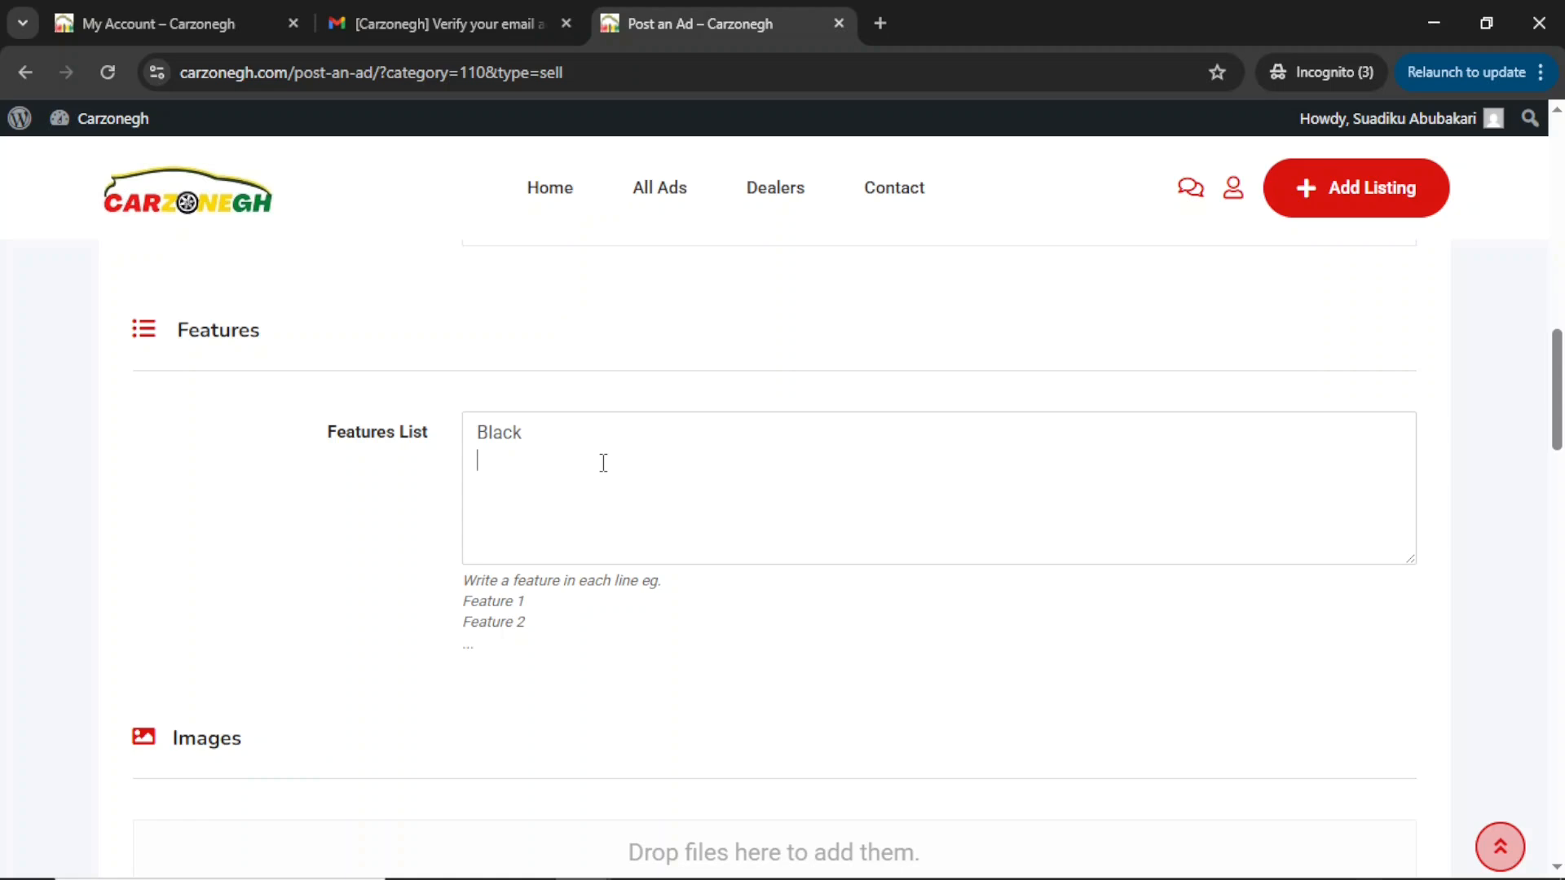
type("tview a")
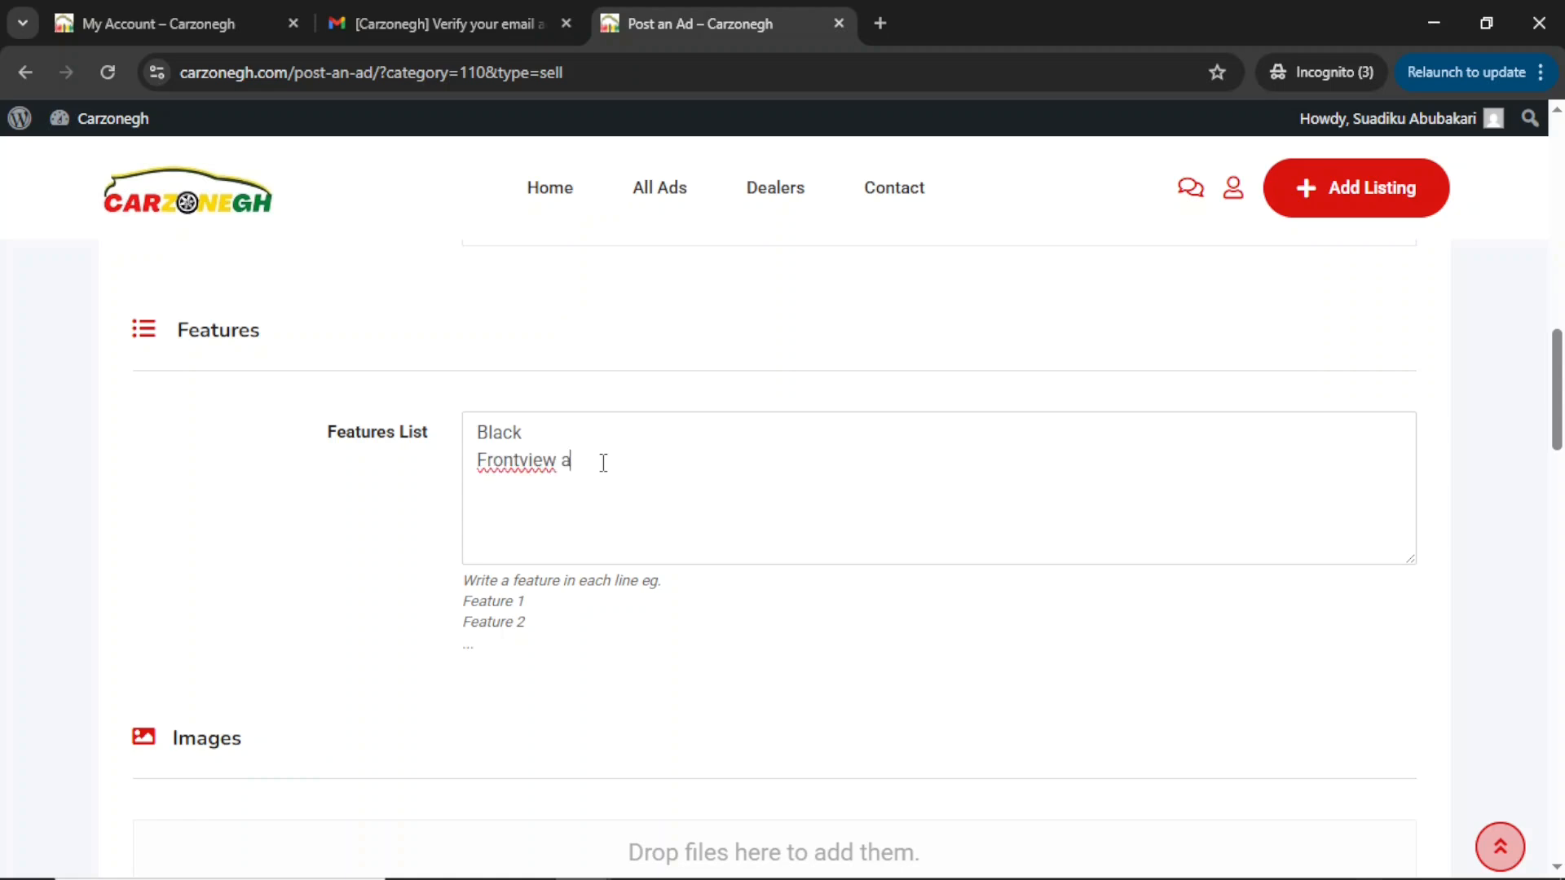
type("araaAircondition")
key("Return")
type("Sound system")
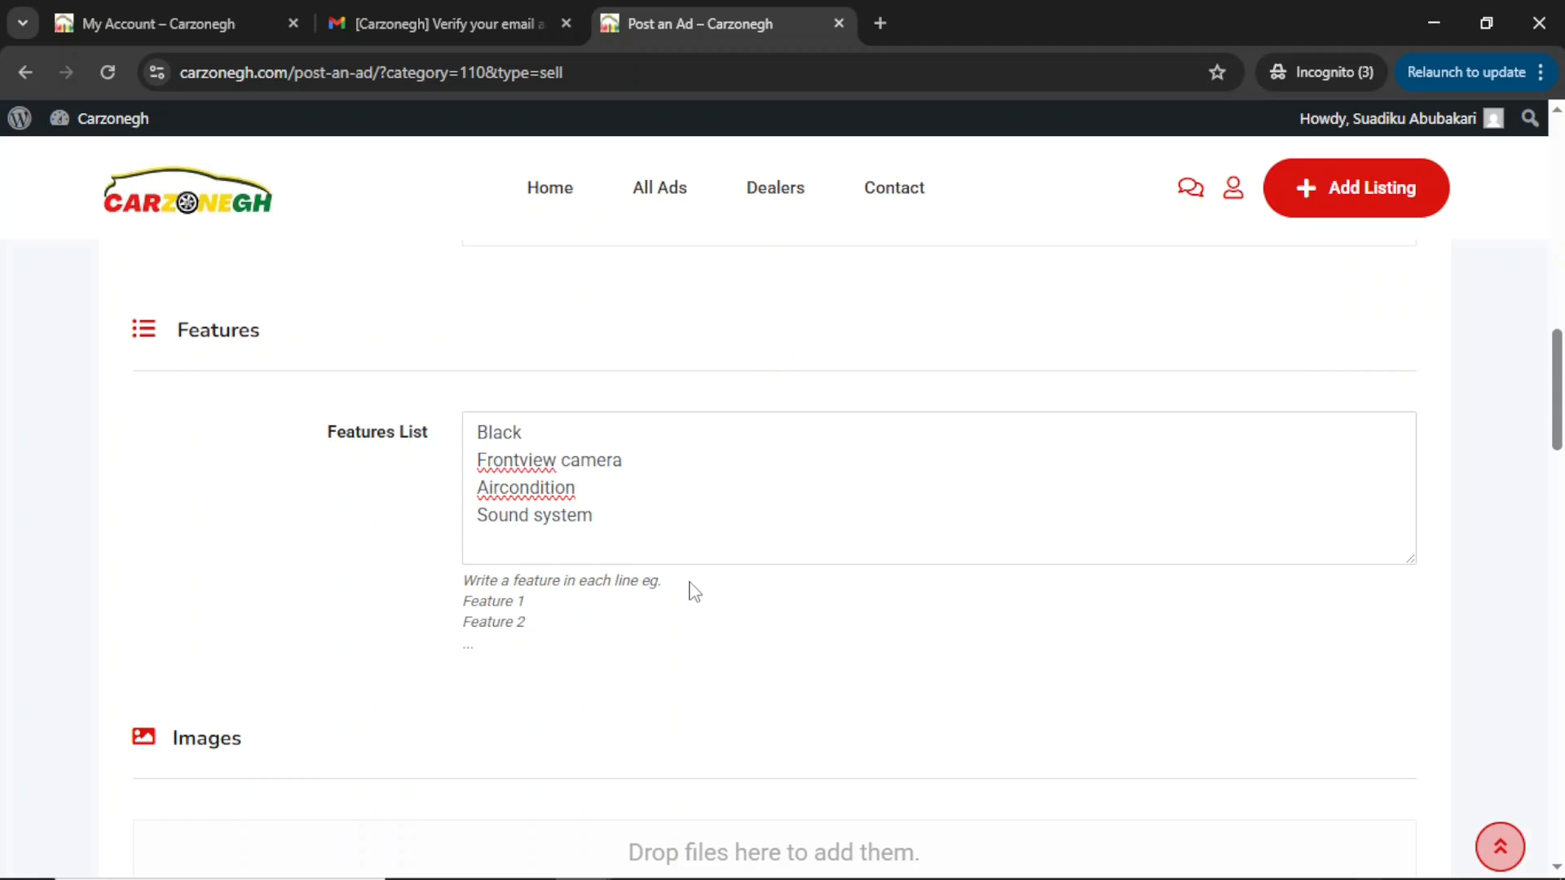
scroll(692, 591, "down", 4)
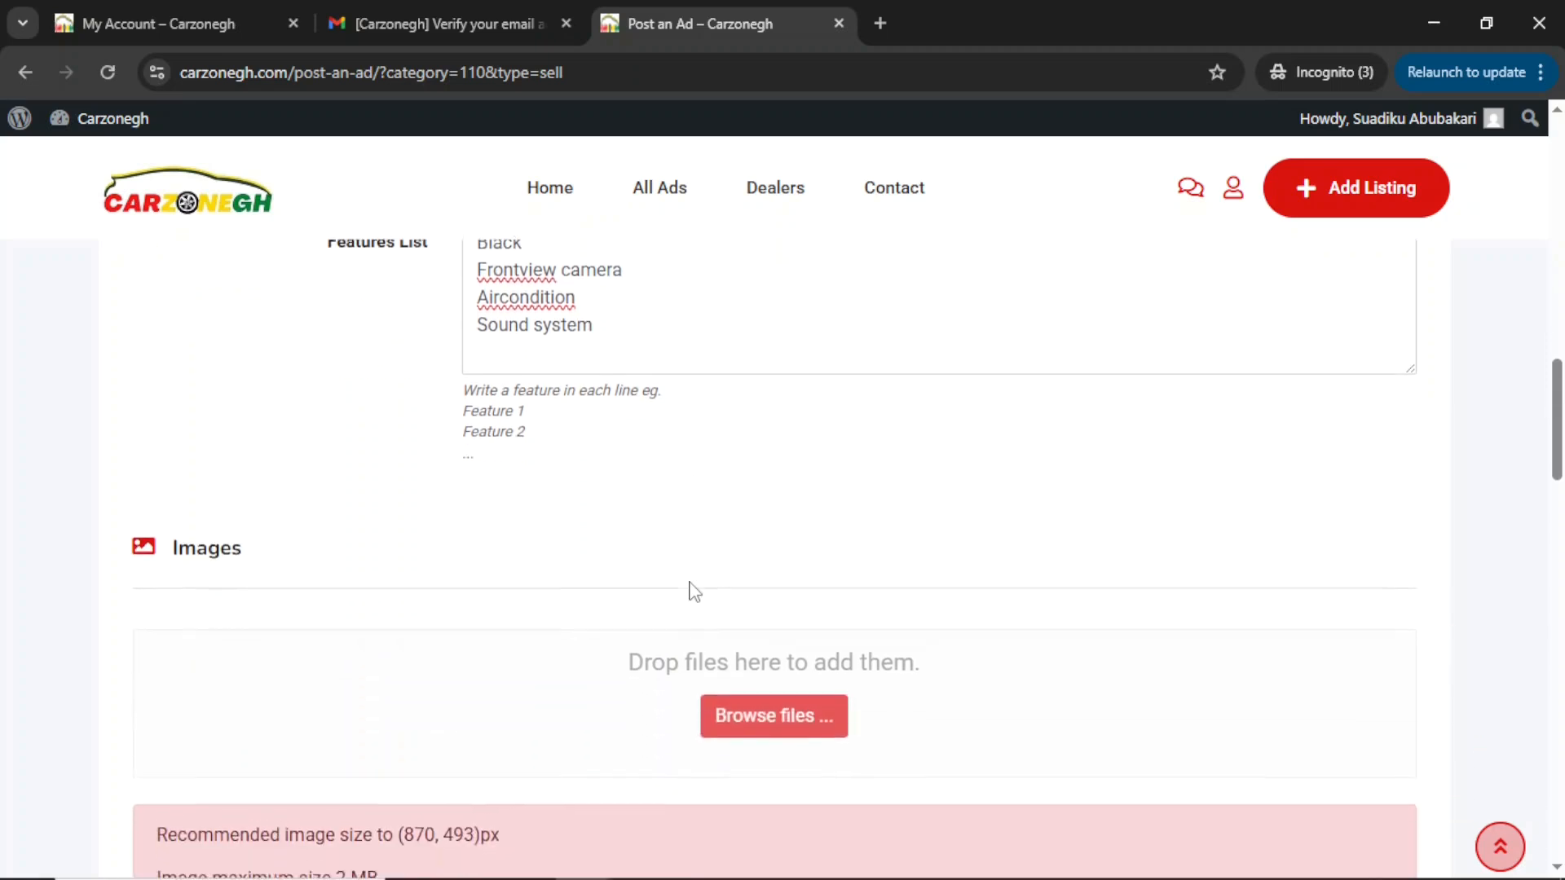
scroll(725, 578, "down", 1)
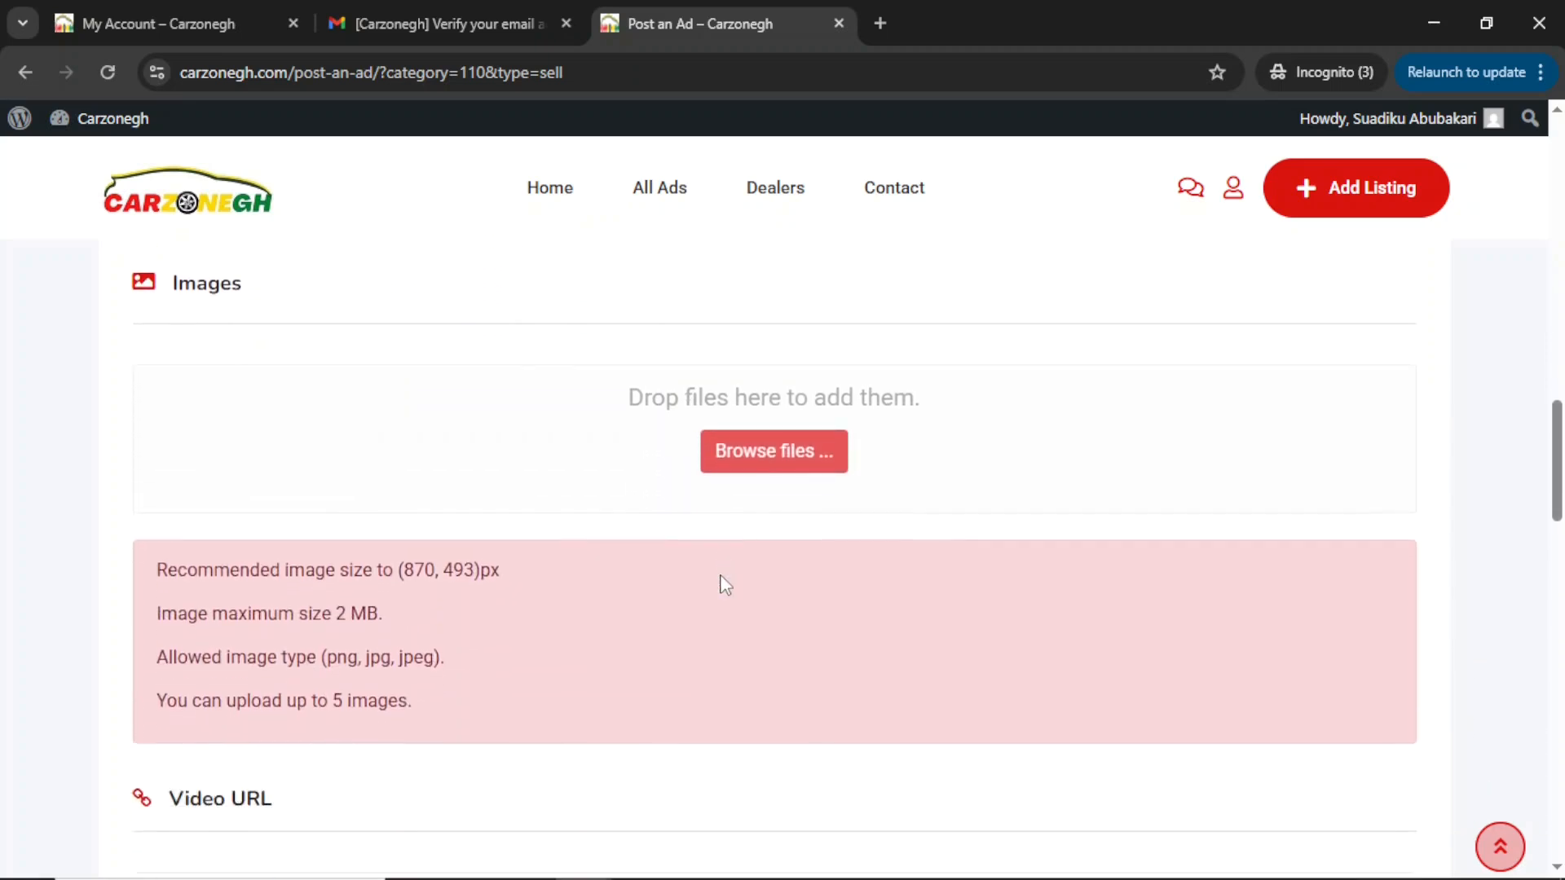
left_click_drag(168, 711, 413, 723)
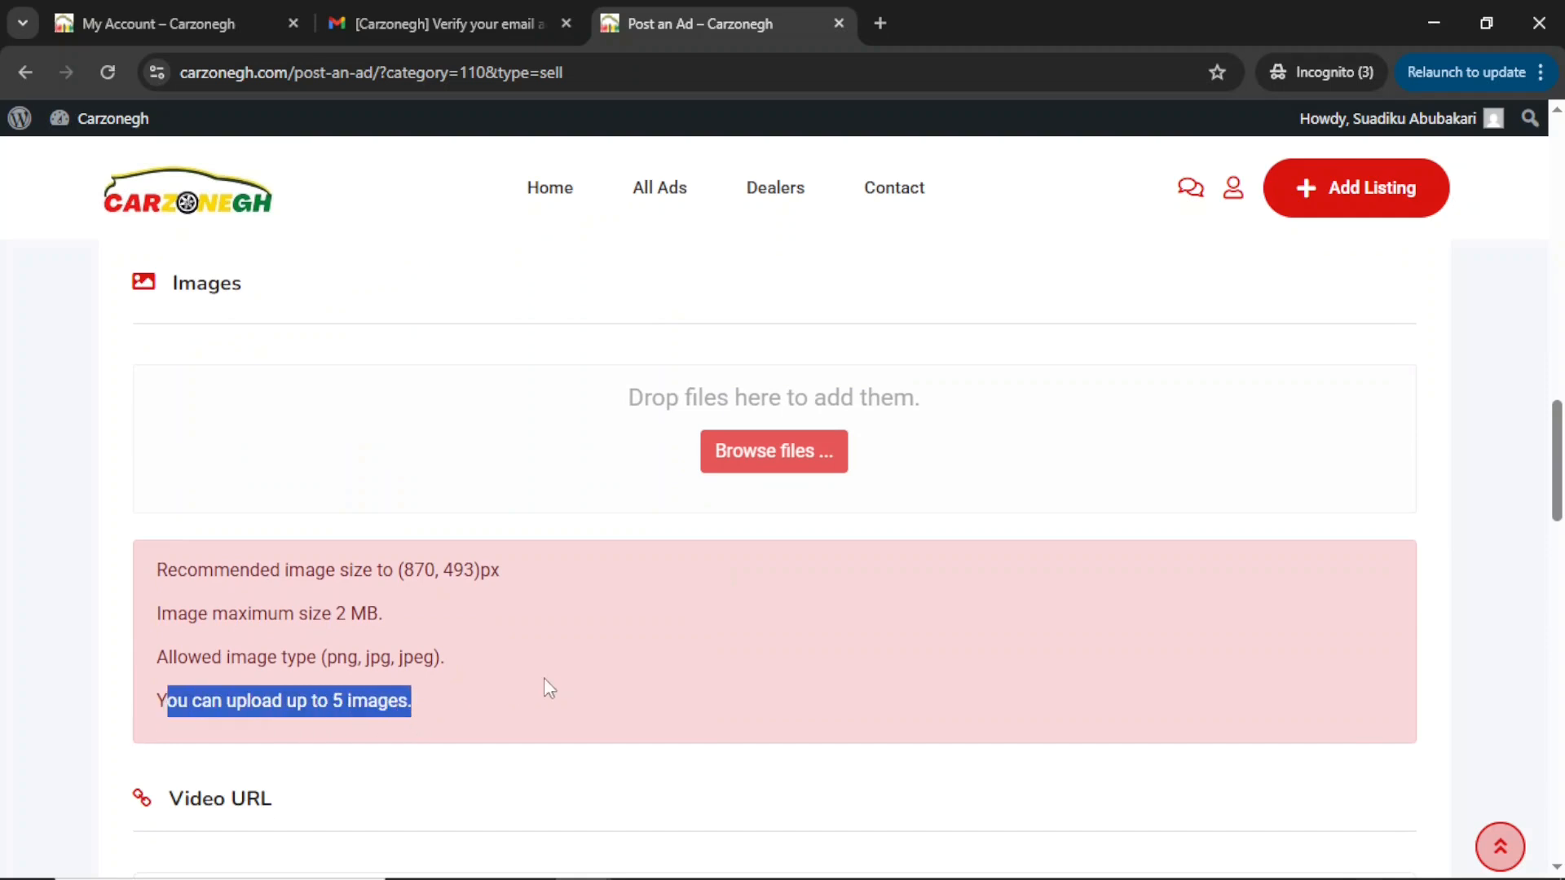
Upload five car photos: 9-1, 12-1, 13-1, 14-1 and the white SUV cutout.
left_click(763, 462)
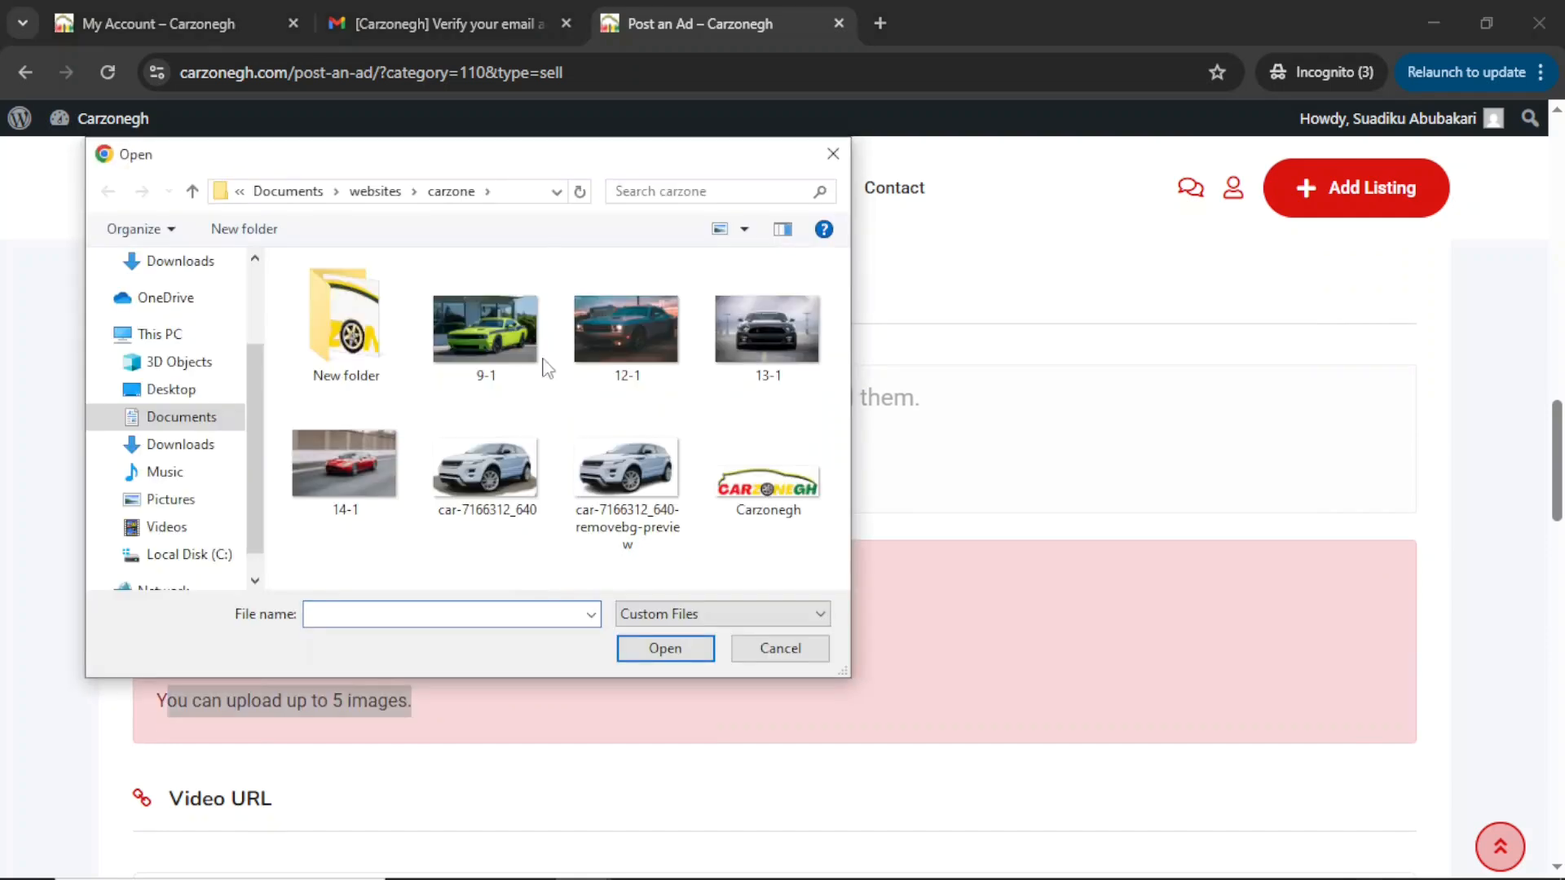
left_click(493, 335)
left_click(626, 330, "ctrl")
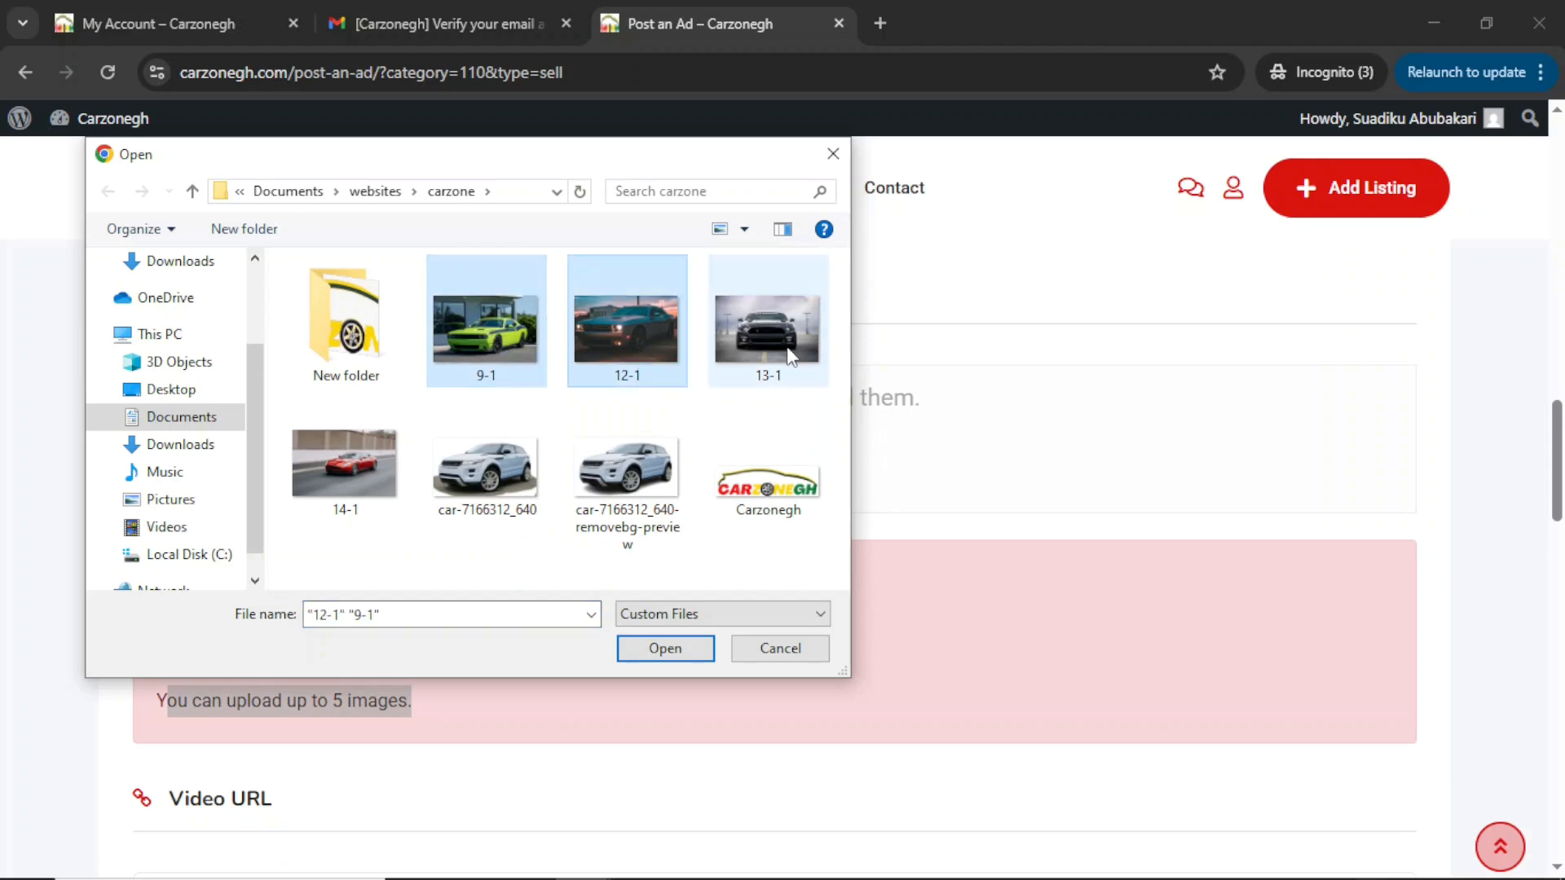
left_click(789, 354, "ctrl")
left_click(381, 515, "ctrl")
left_click(628, 477, "ctrl")
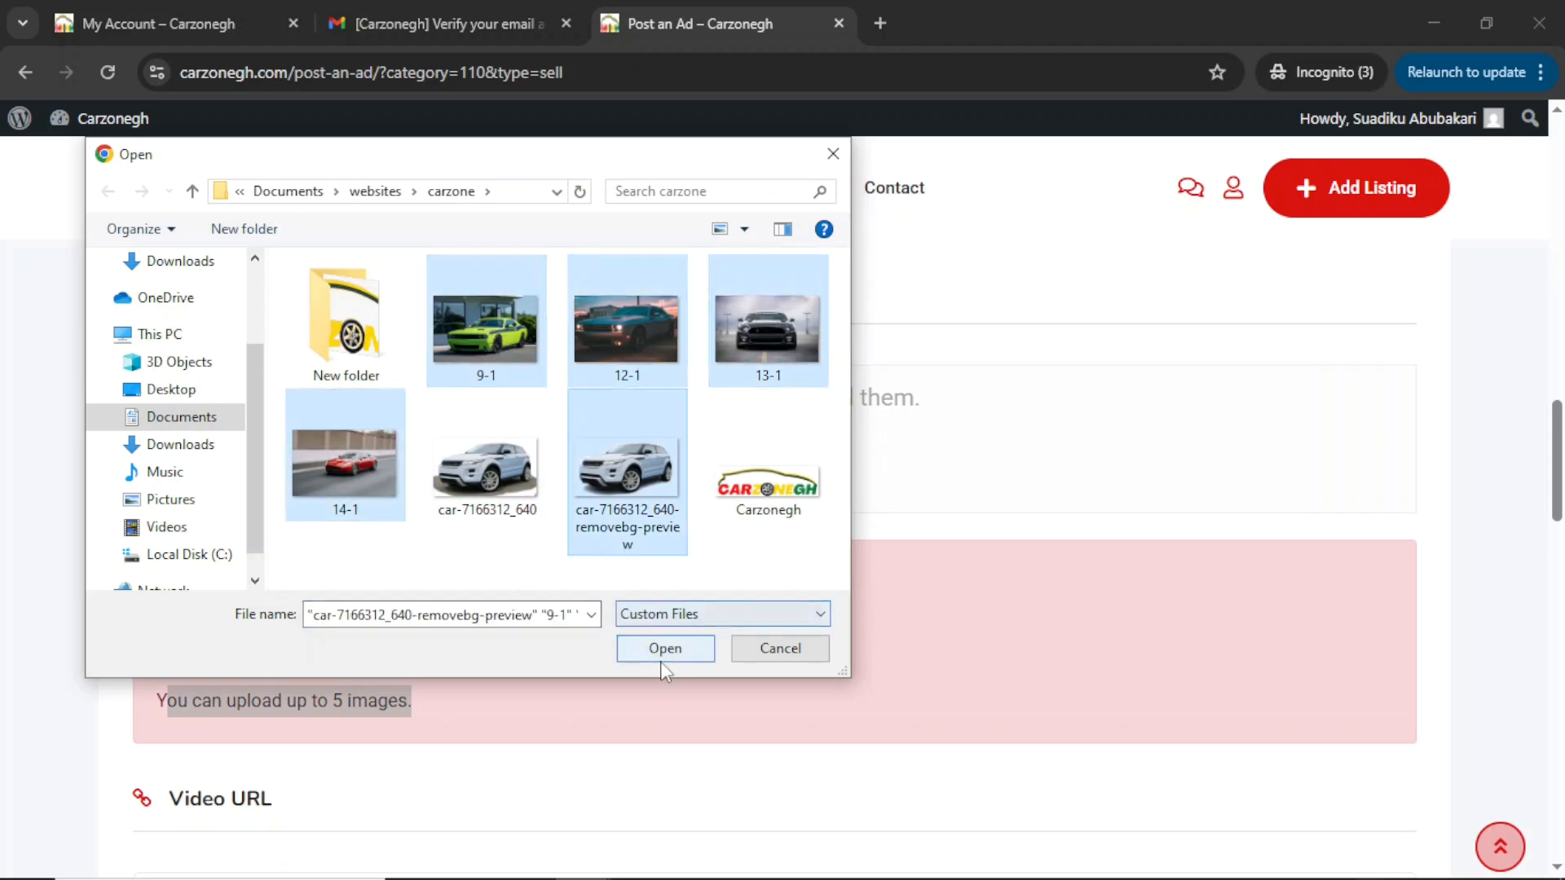
left_click(664, 649)
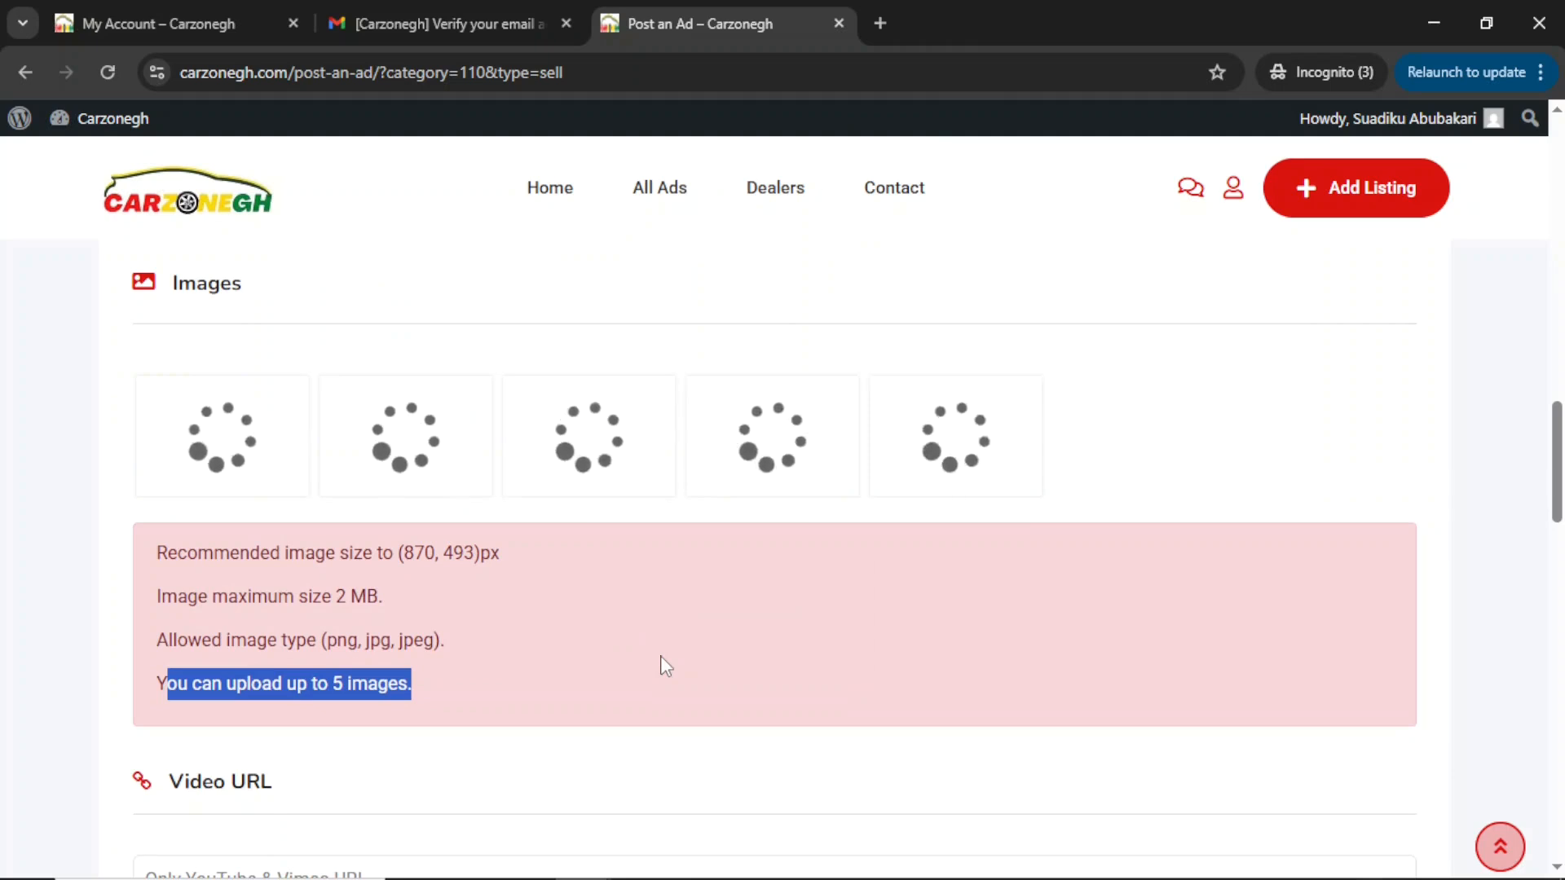
Reorder the photos with the black Mustang first and the green car after the teal one.
left_click_drag(599, 431, 245, 448)
left_click_drag(429, 454, 570, 464)
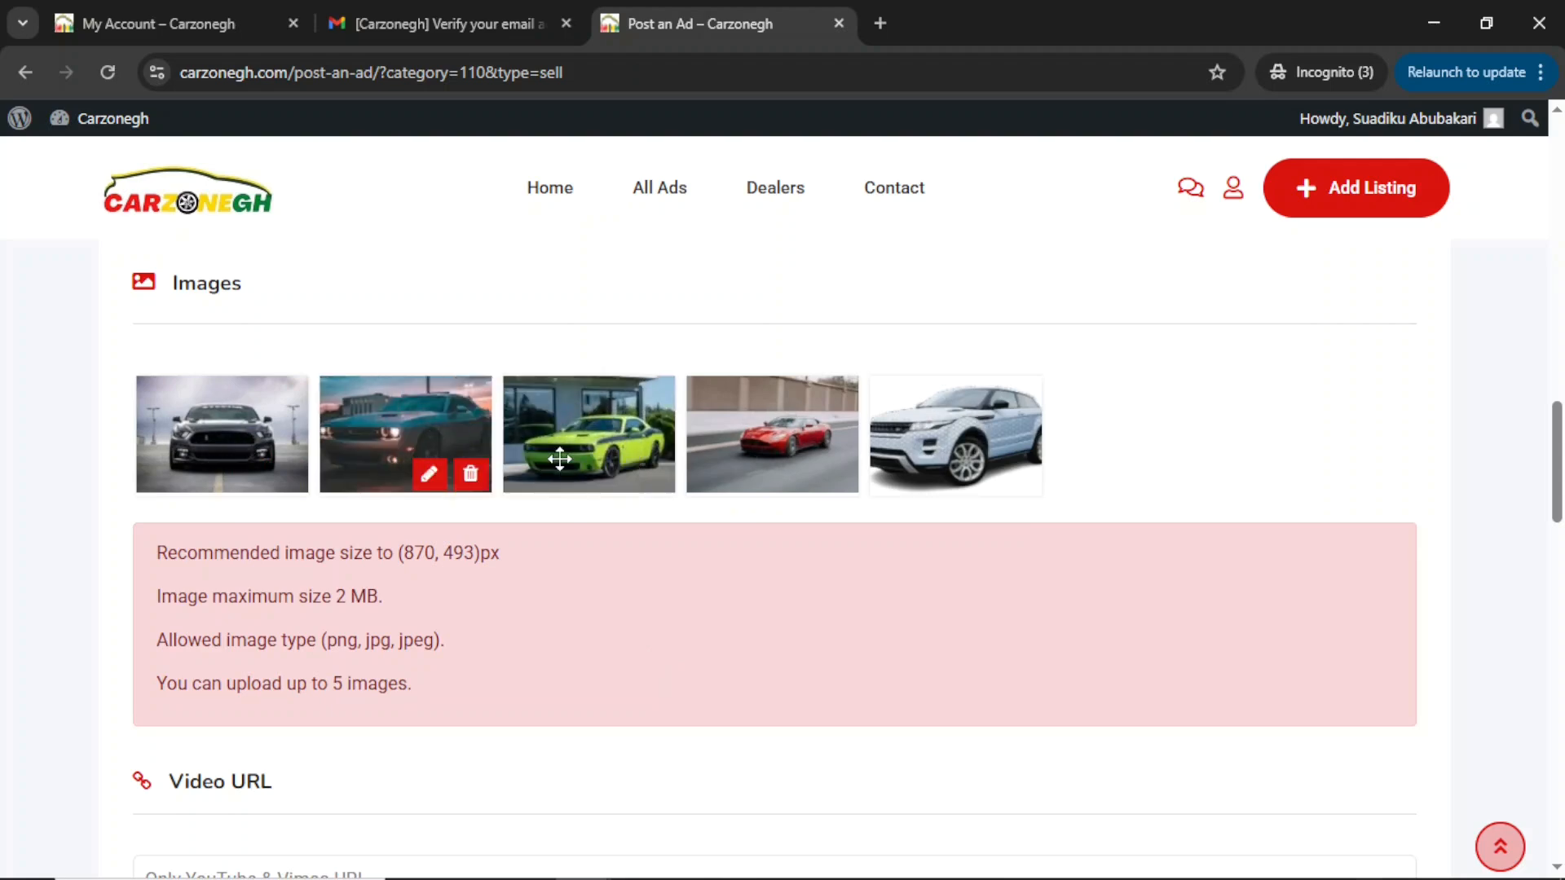
scroll(599, 560, "down", 5)
scroll(594, 559, "up", 7)
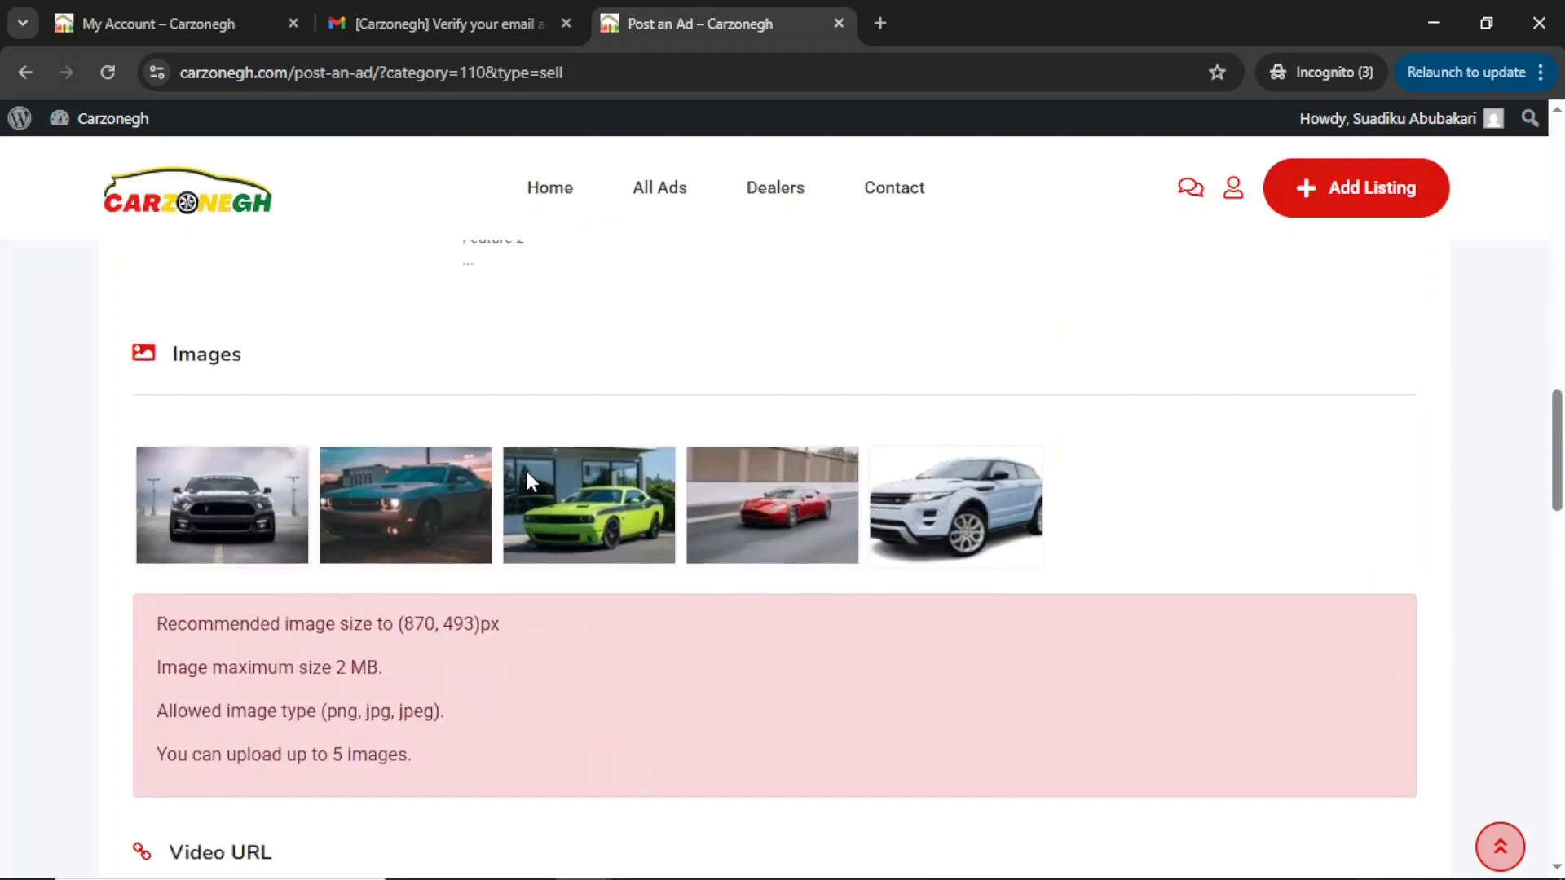
scroll(477, 650, "down", 4)
left_click(357, 559)
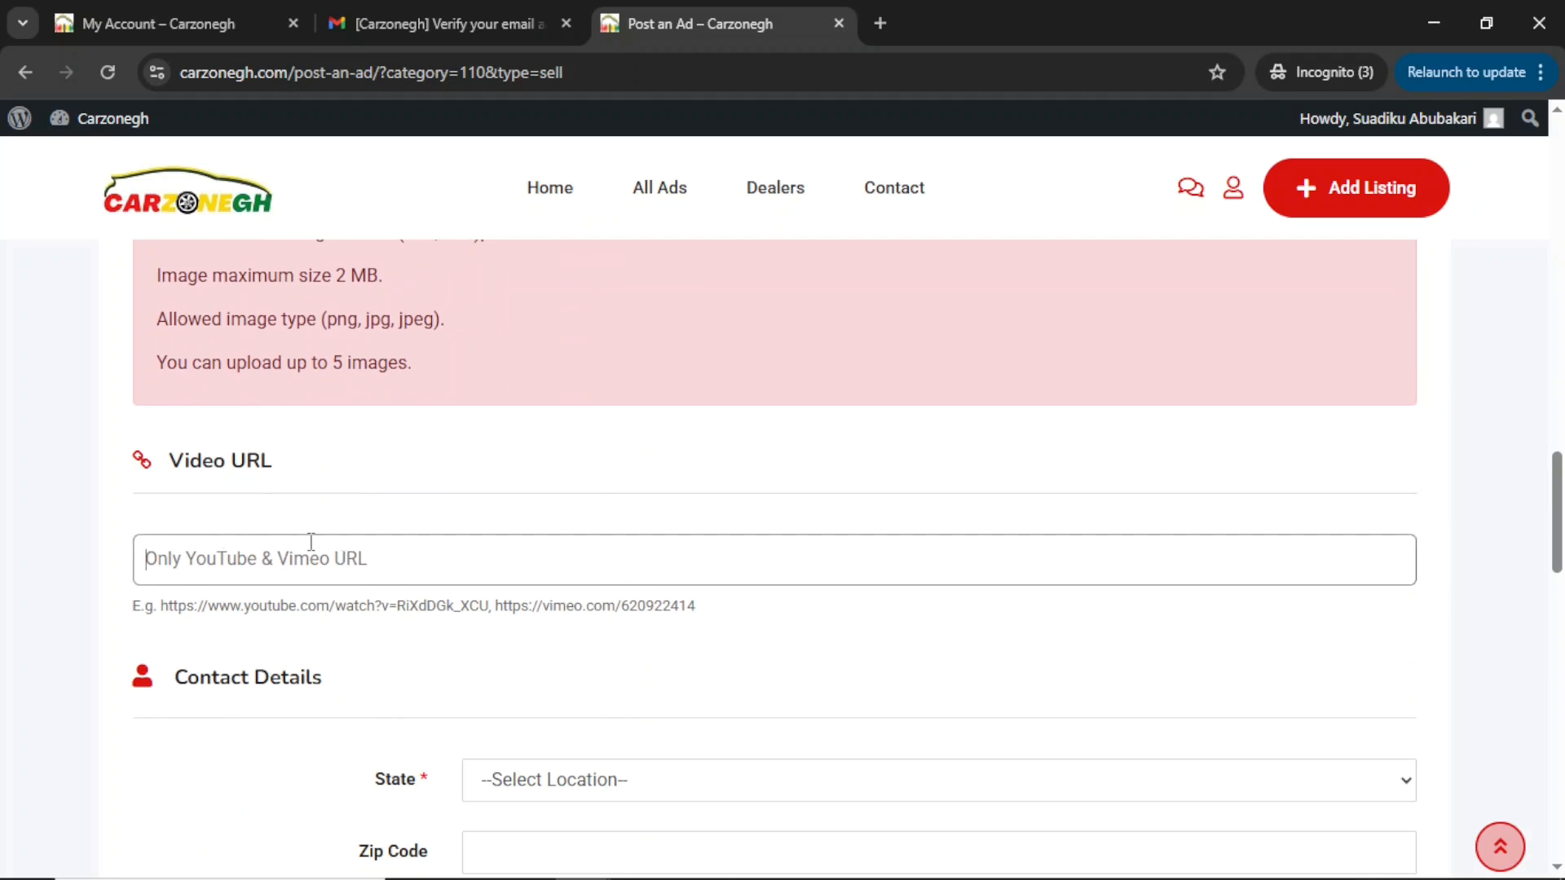
Set the location to Greater Accra, Tema and enter the seller's phone number.
scroll(348, 595, "down", 4)
left_click(562, 454)
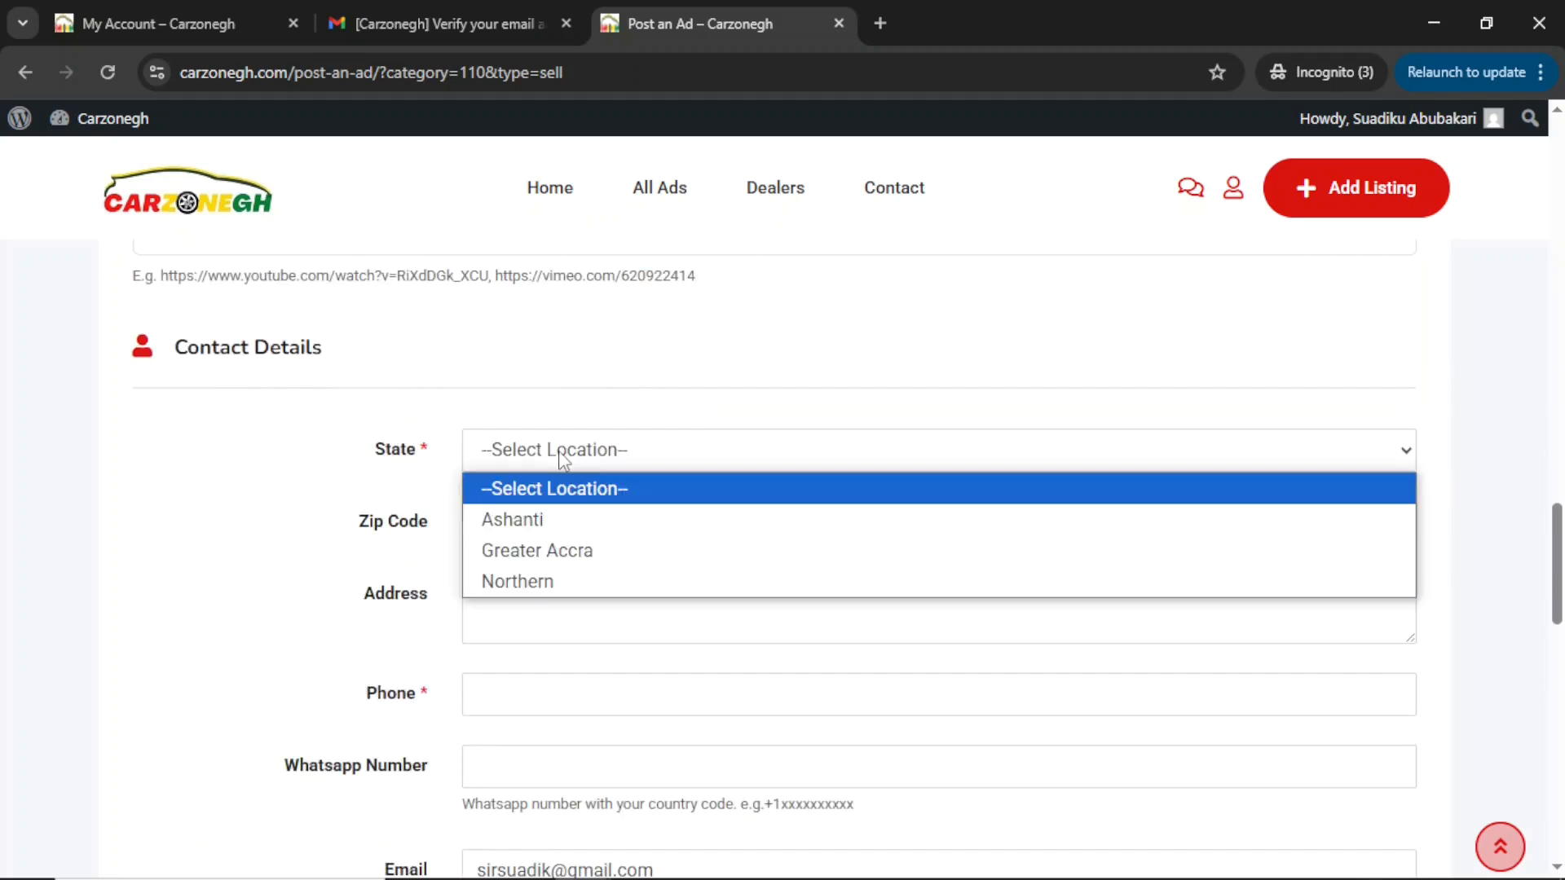
left_click(591, 551)
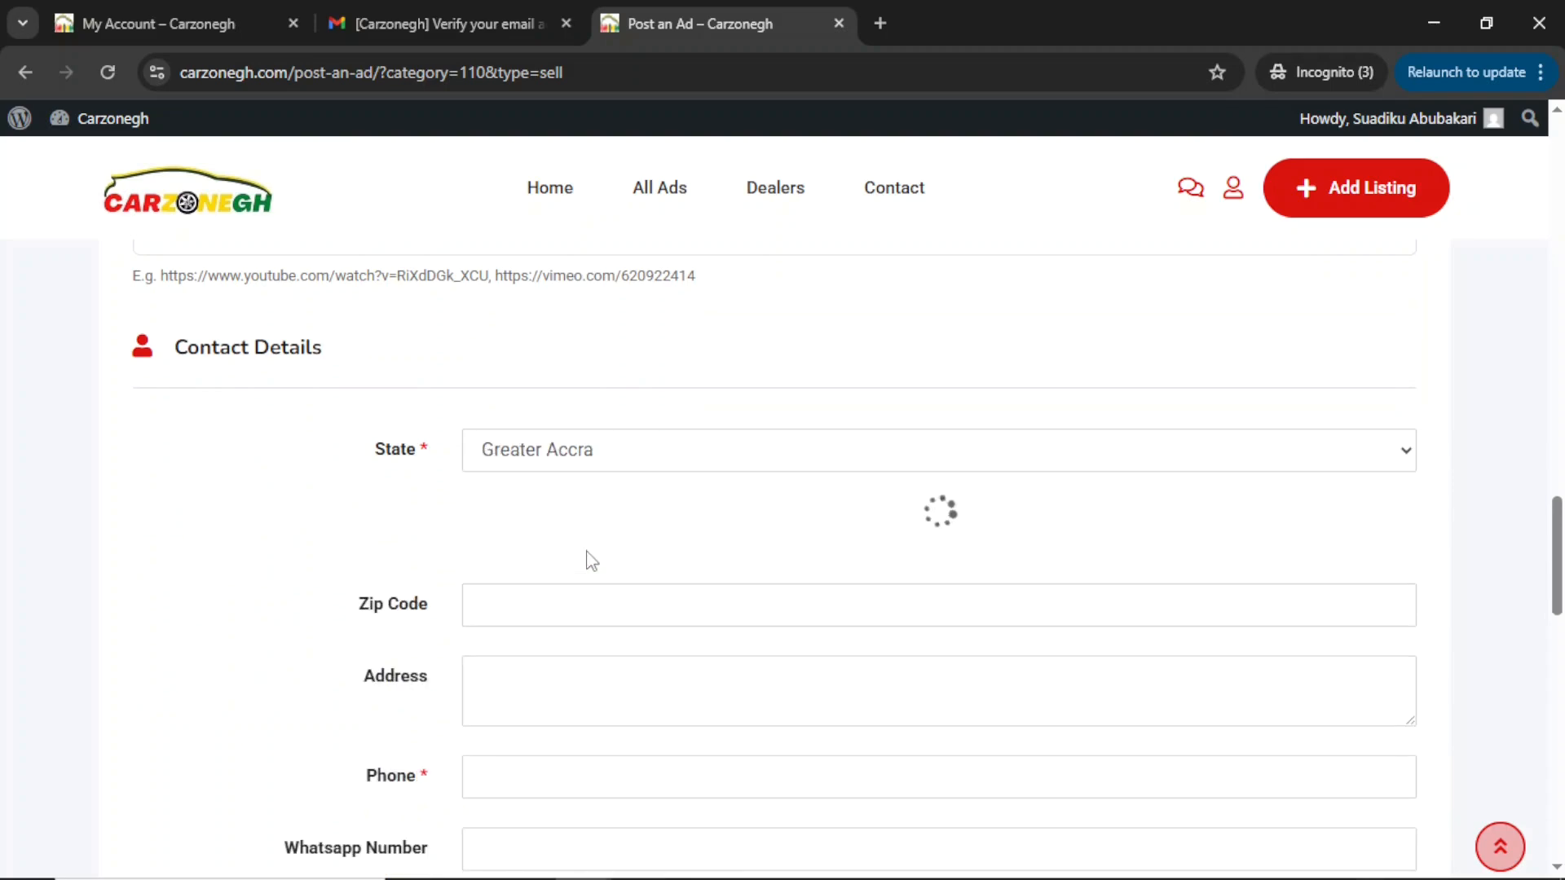
left_click(530, 526)
left_click(561, 631)
left_click(506, 681)
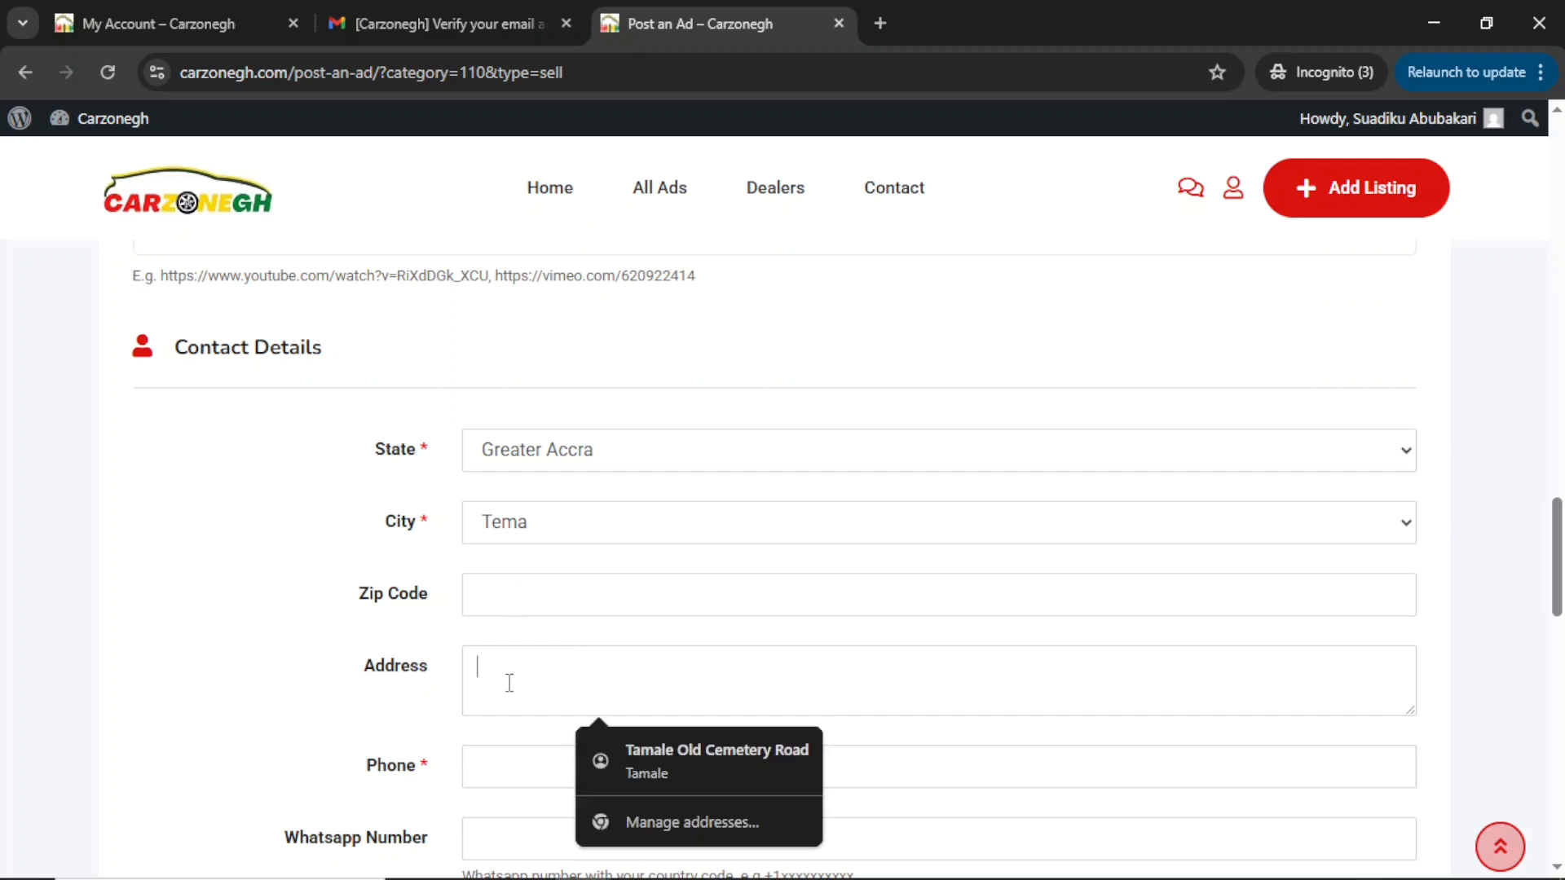
scroll(506, 681, "down", 2)
left_click(526, 568)
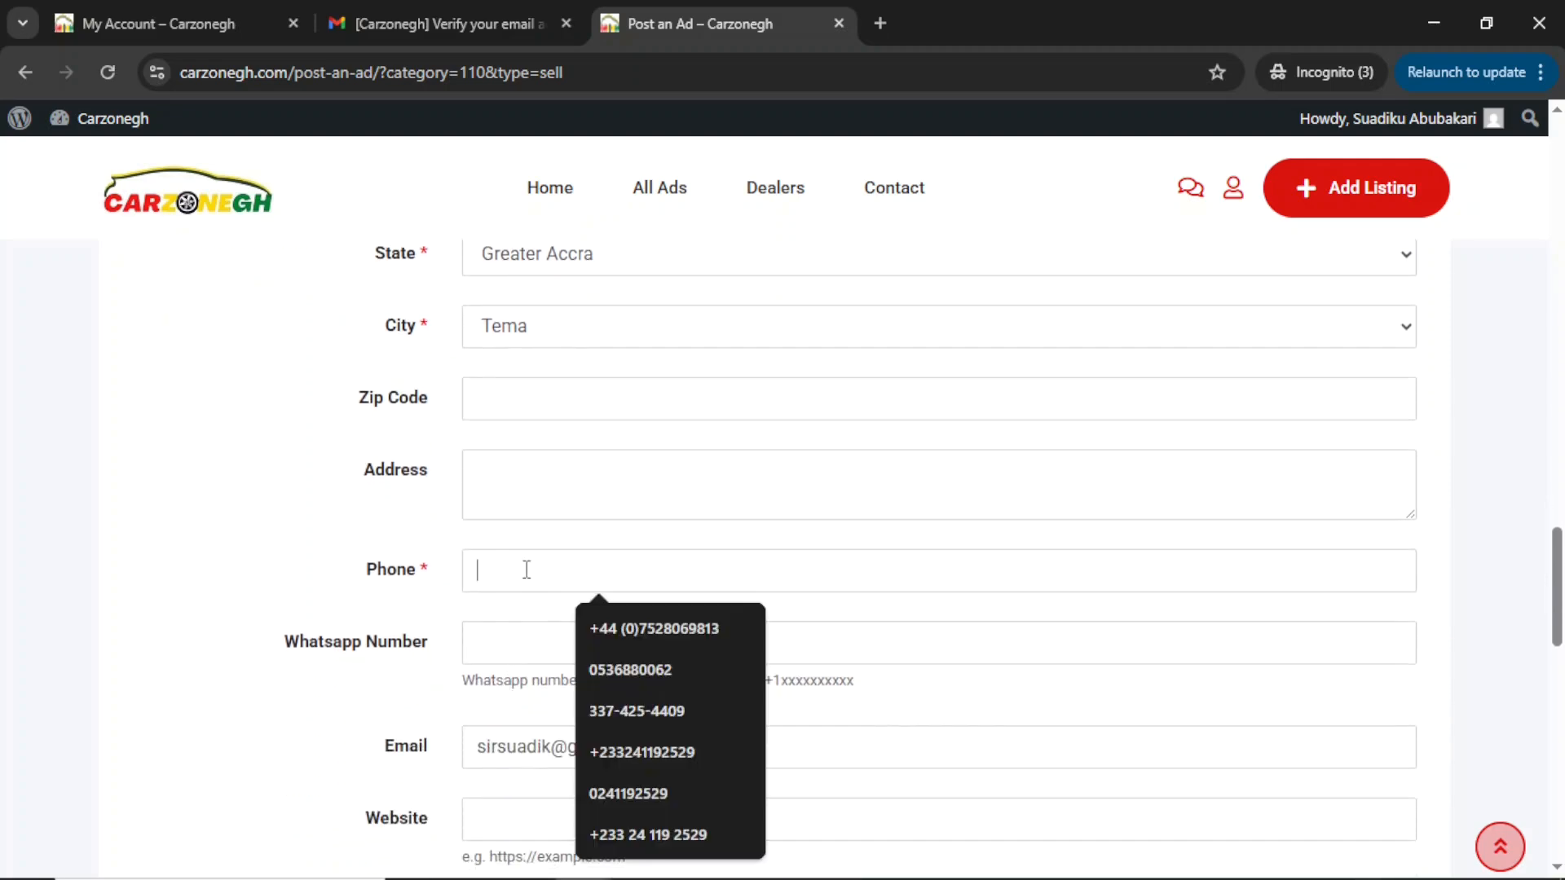
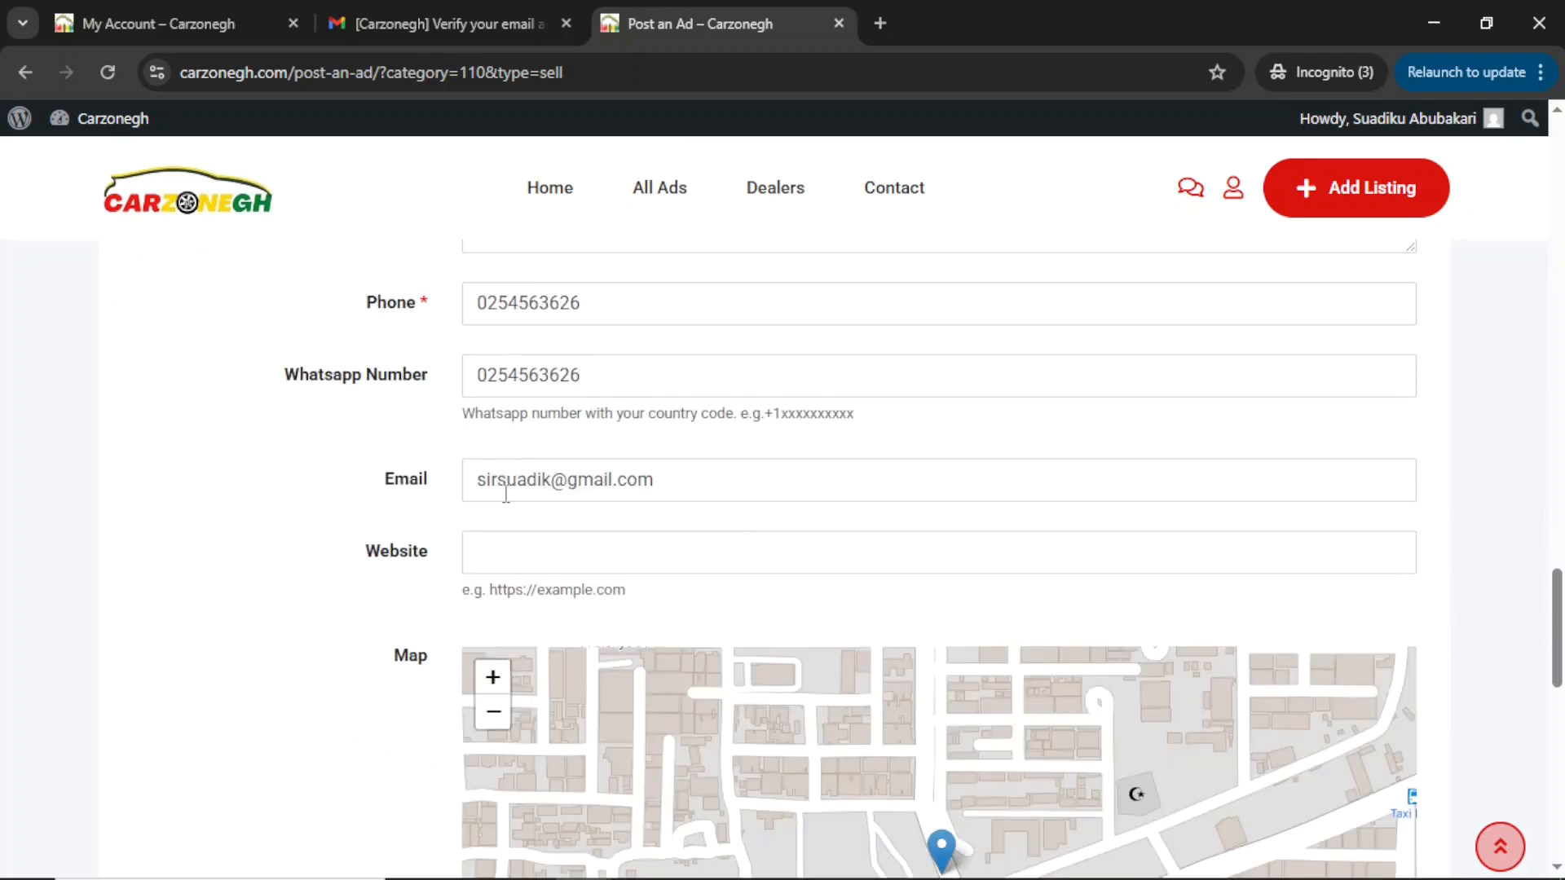
Accept the terms and conditions and submit the Nissan ad.
scroll(505, 489, "down", 2)
scroll(508, 412, "down", 6)
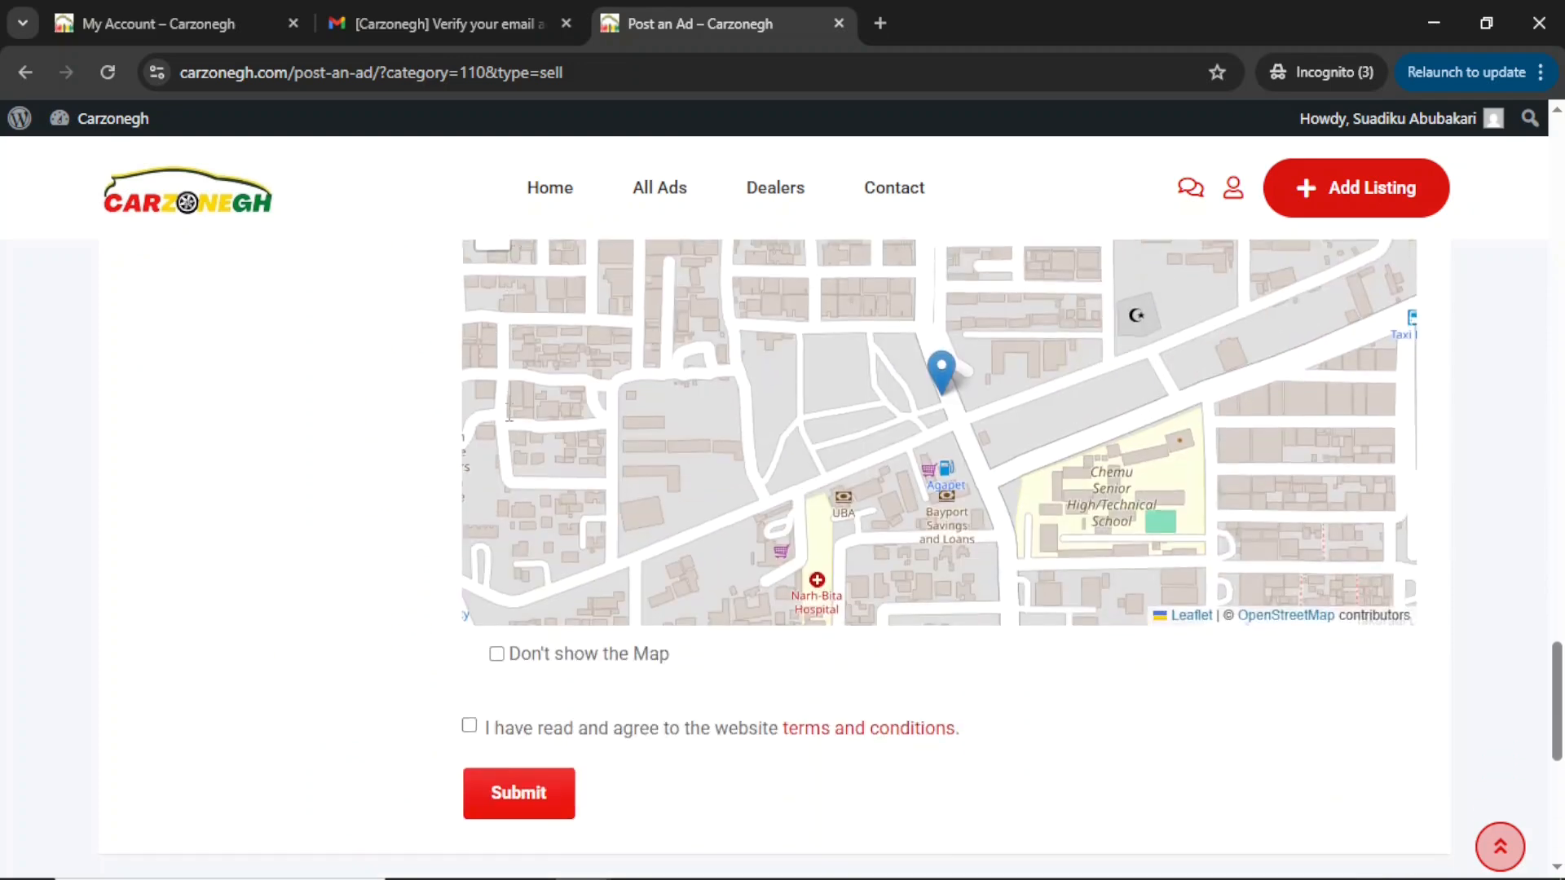
scroll(508, 412, "down", 1)
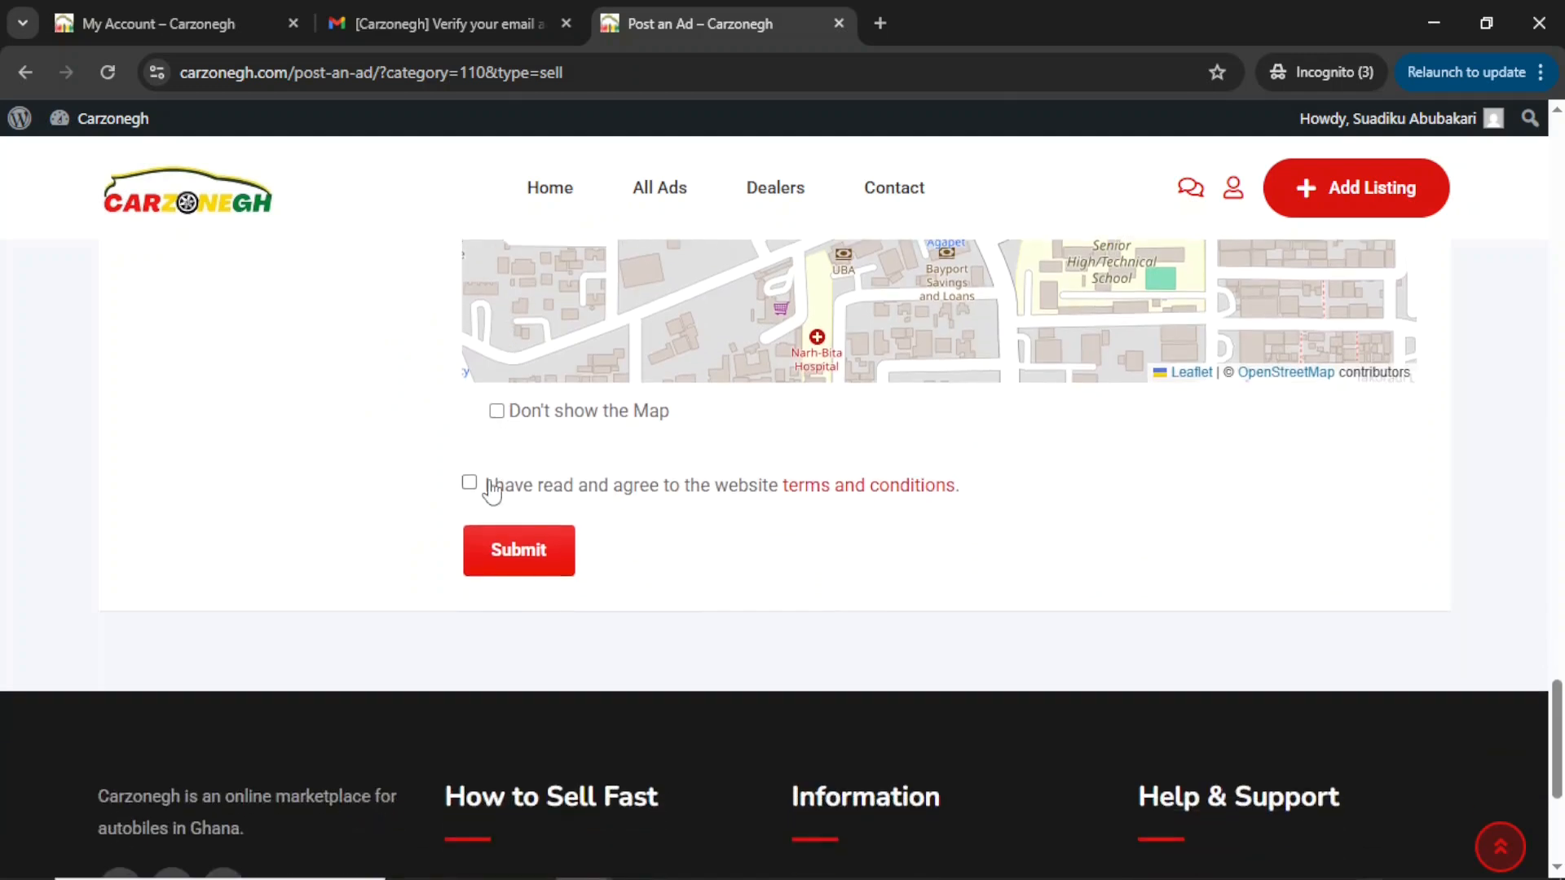
left_click(470, 483)
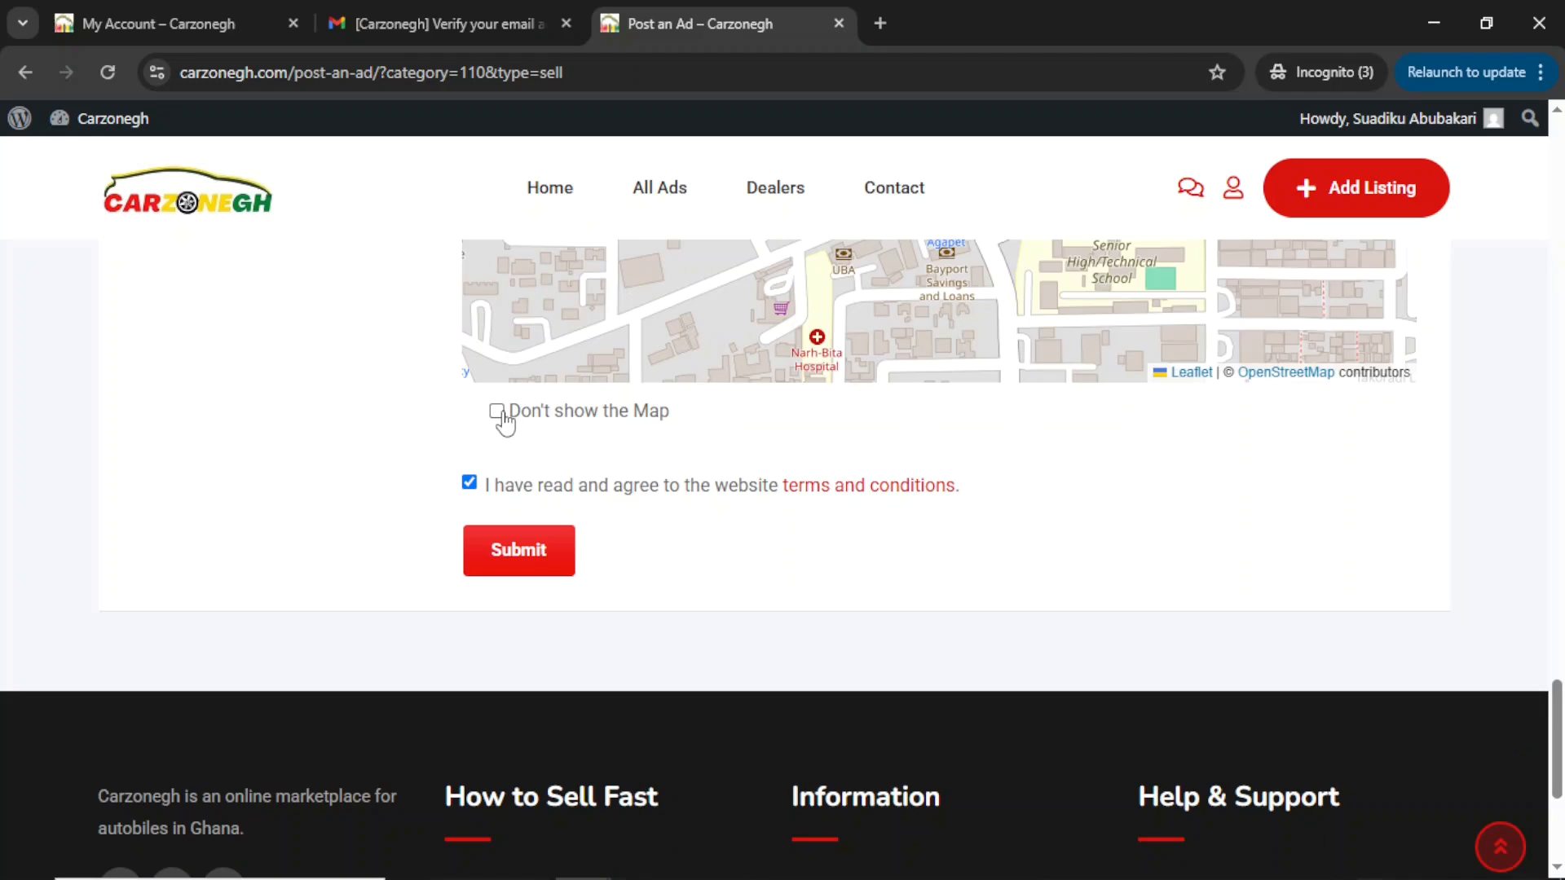
scroll(851, 376, "up", 3)
scroll(851, 375, "up", 1)
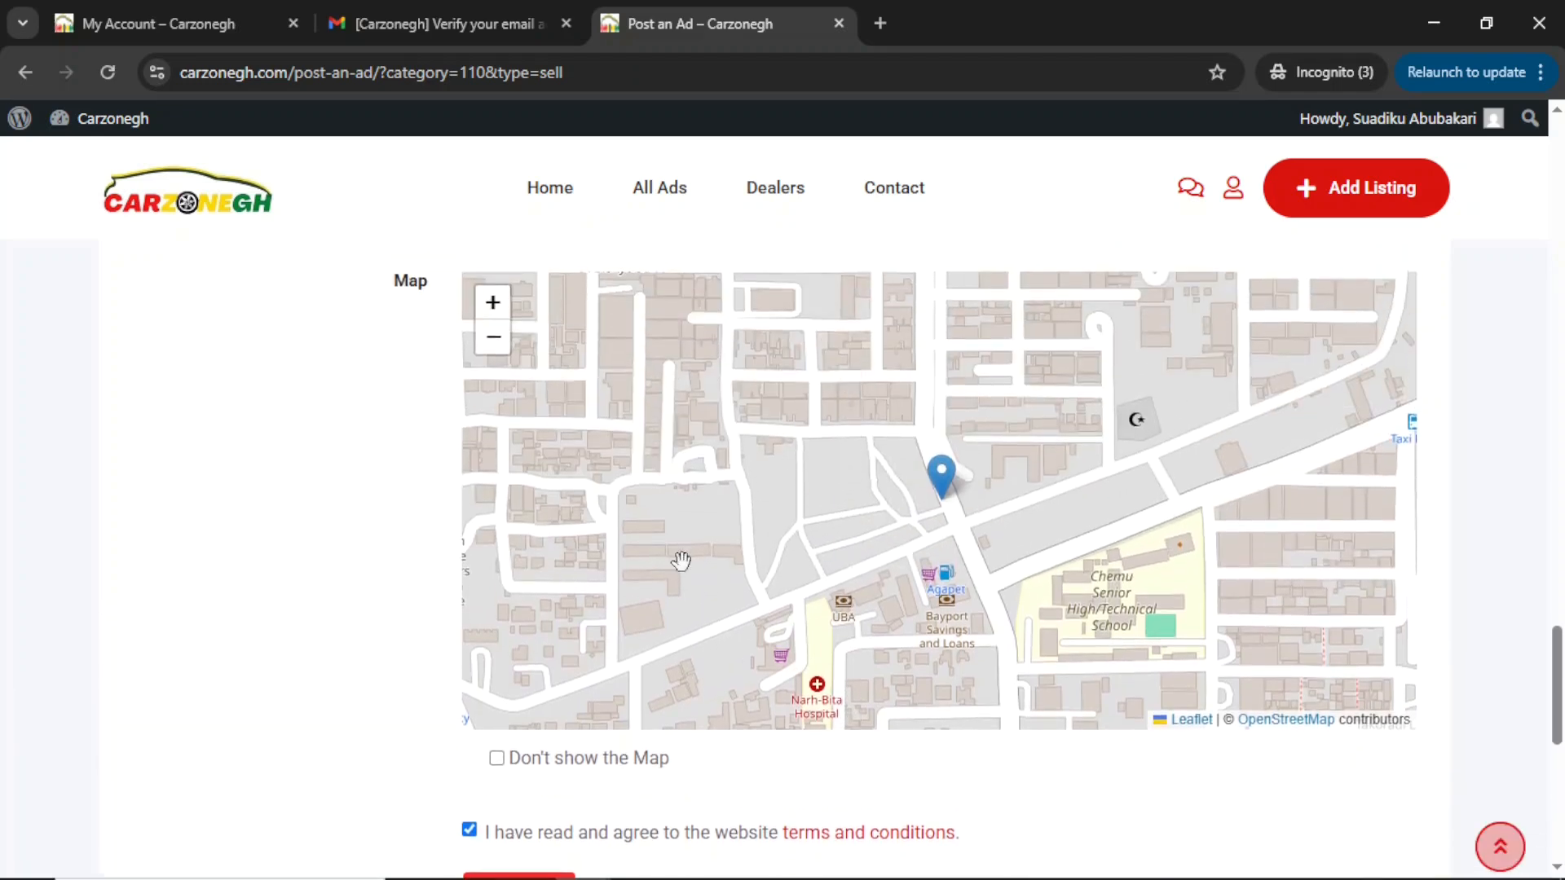
scroll(681, 559, "down", 3)
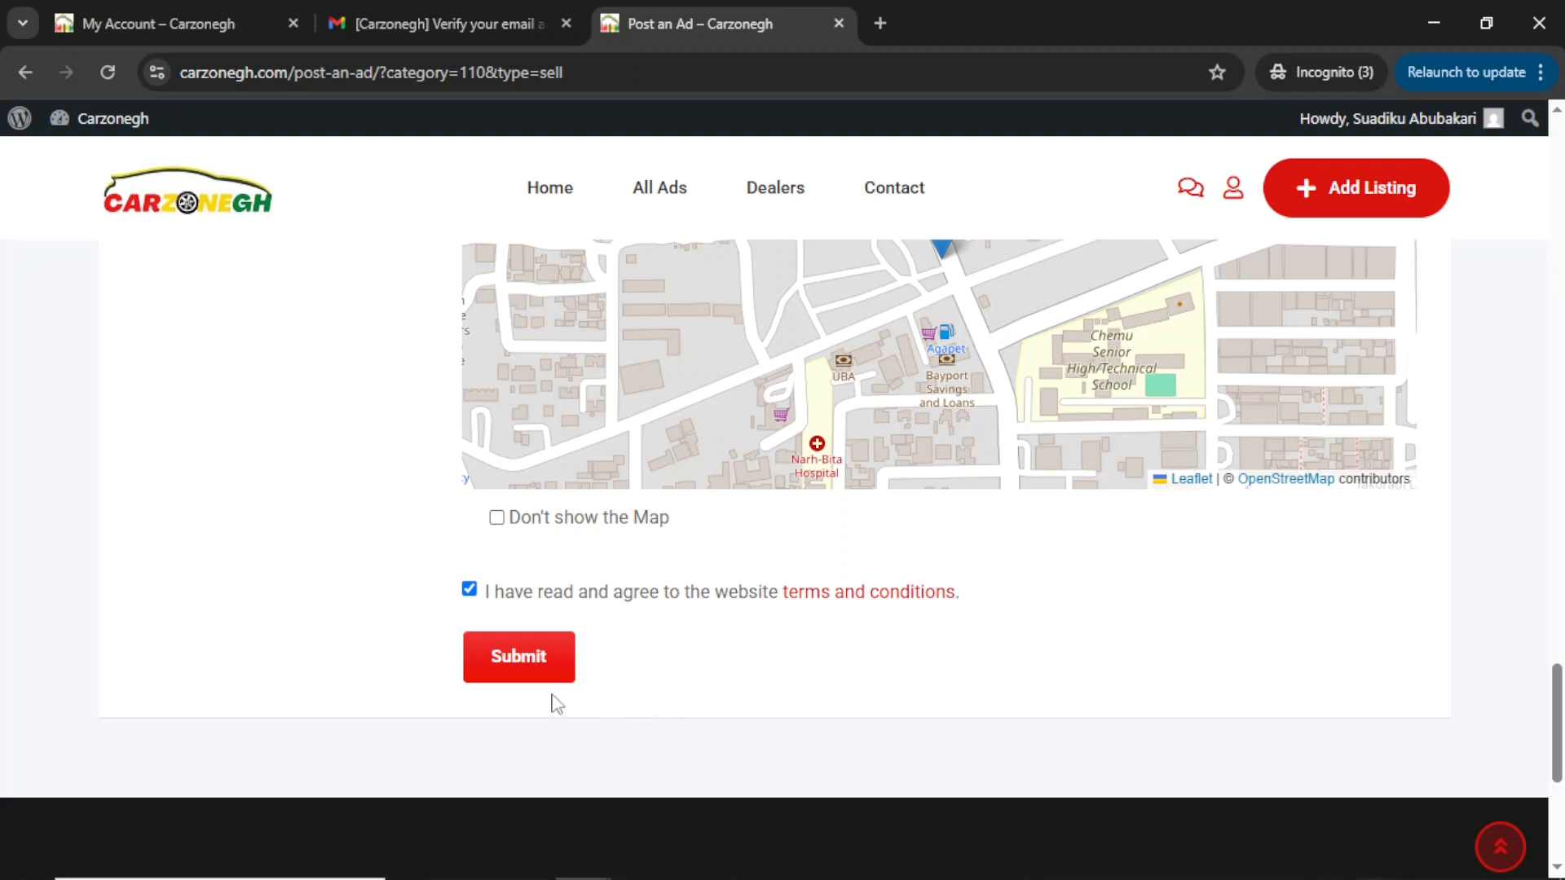
left_click(523, 662)
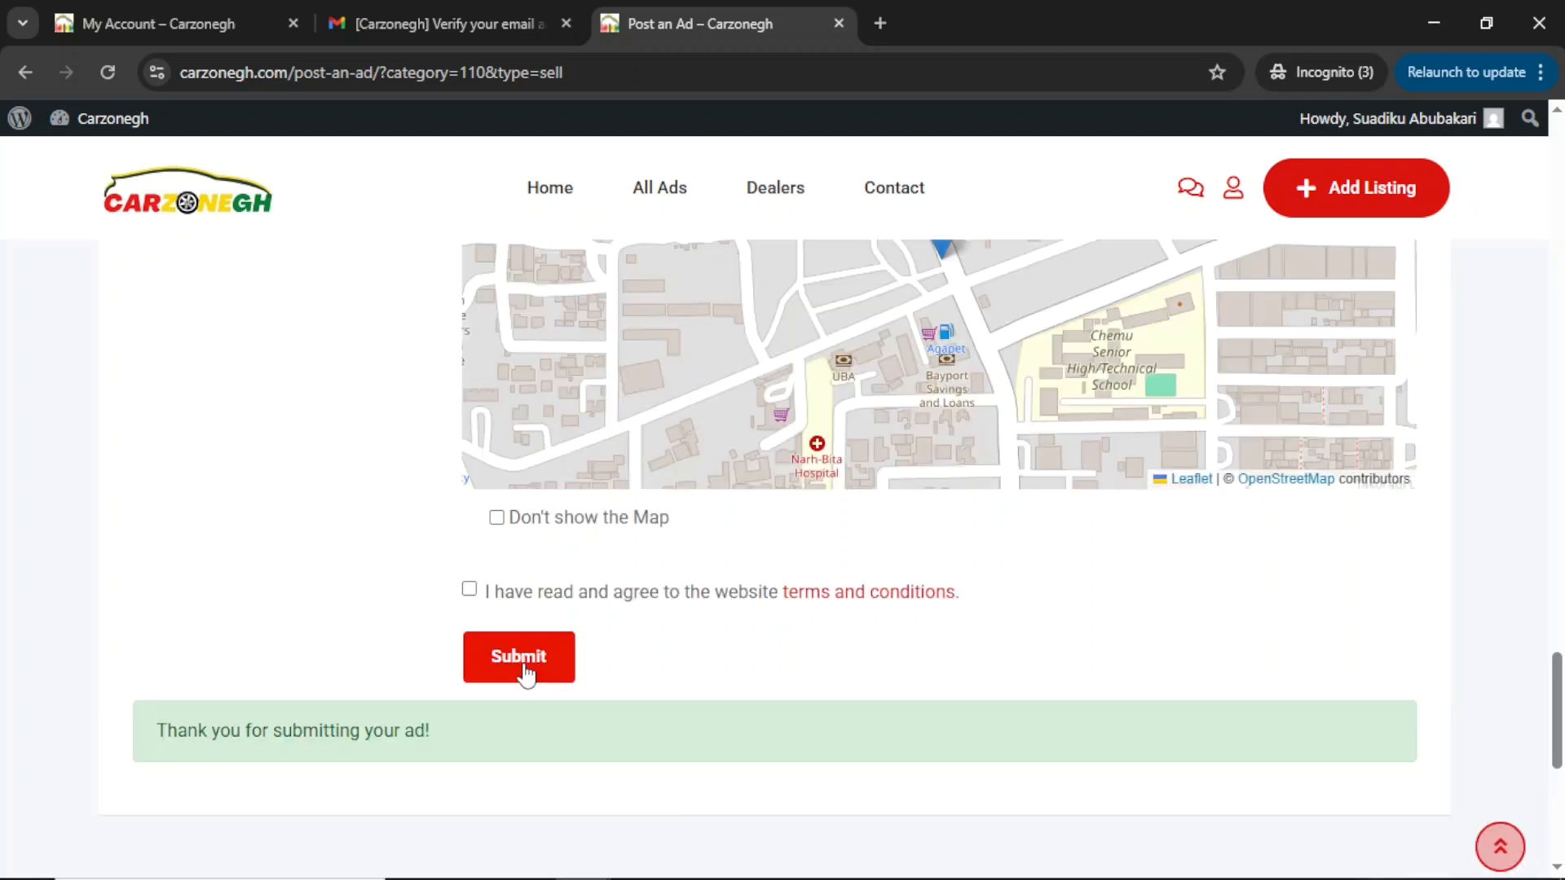
scroll(603, 657, "down", 5)
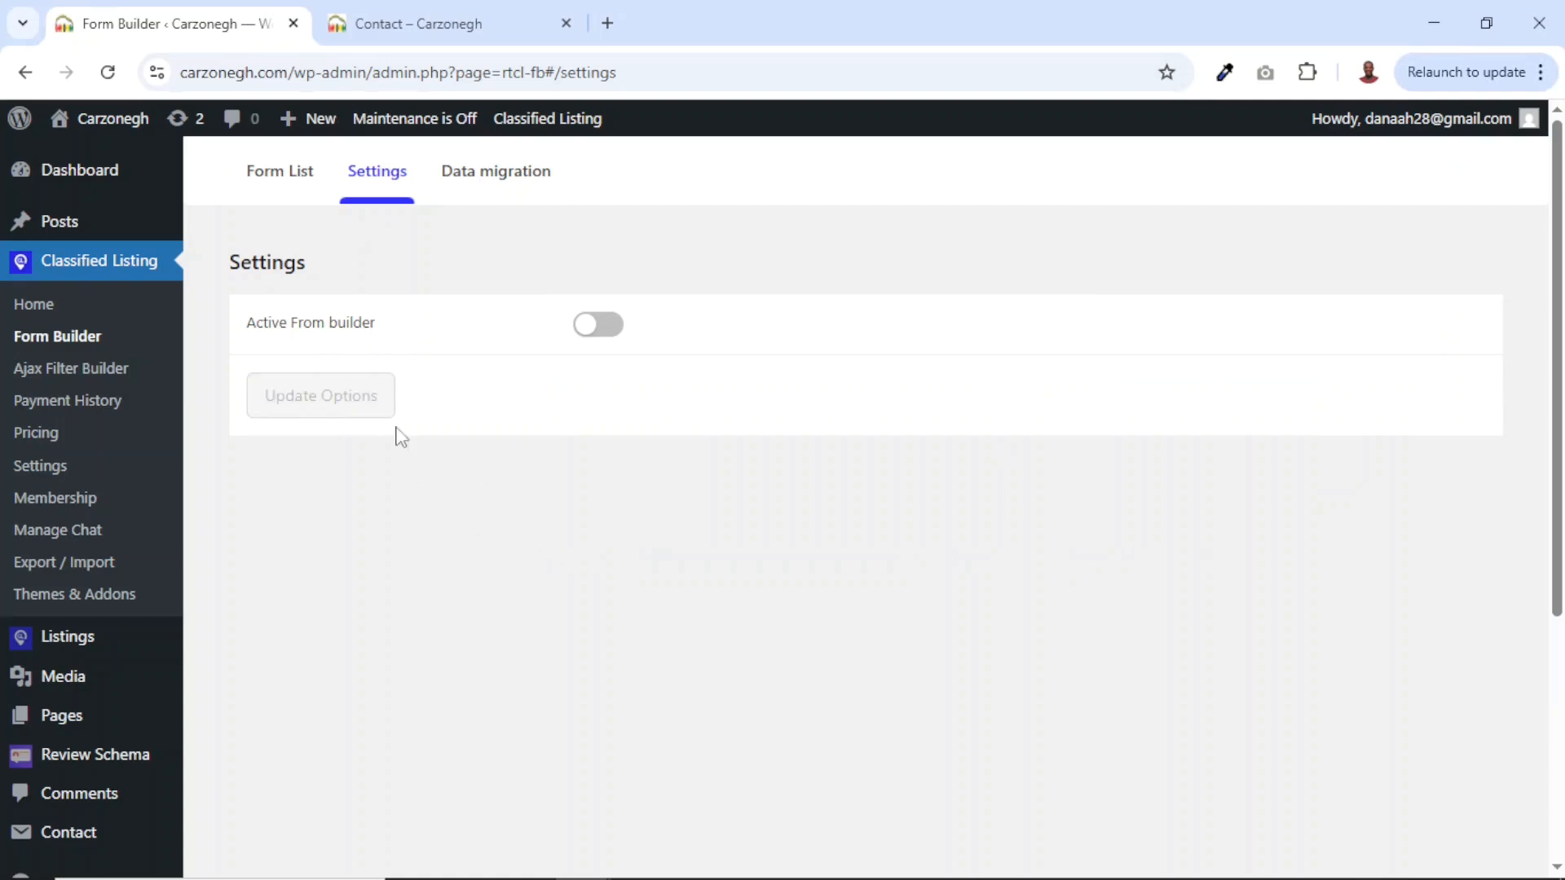
Open the 'Nissan for sale' listing from All Listings for editing.
mouse_move(72, 643)
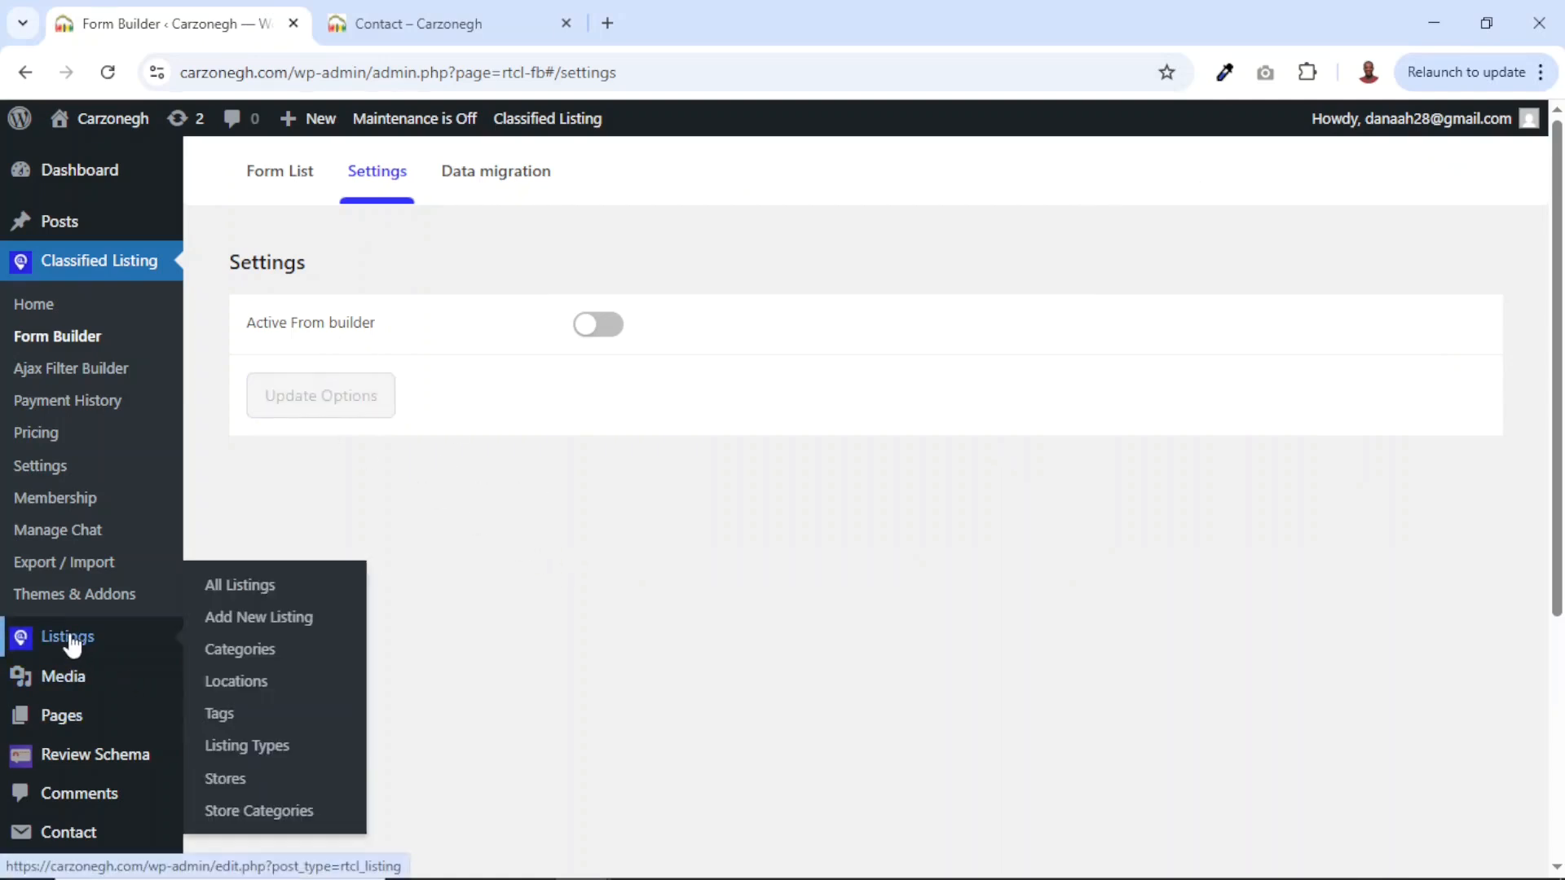
left_click(256, 584)
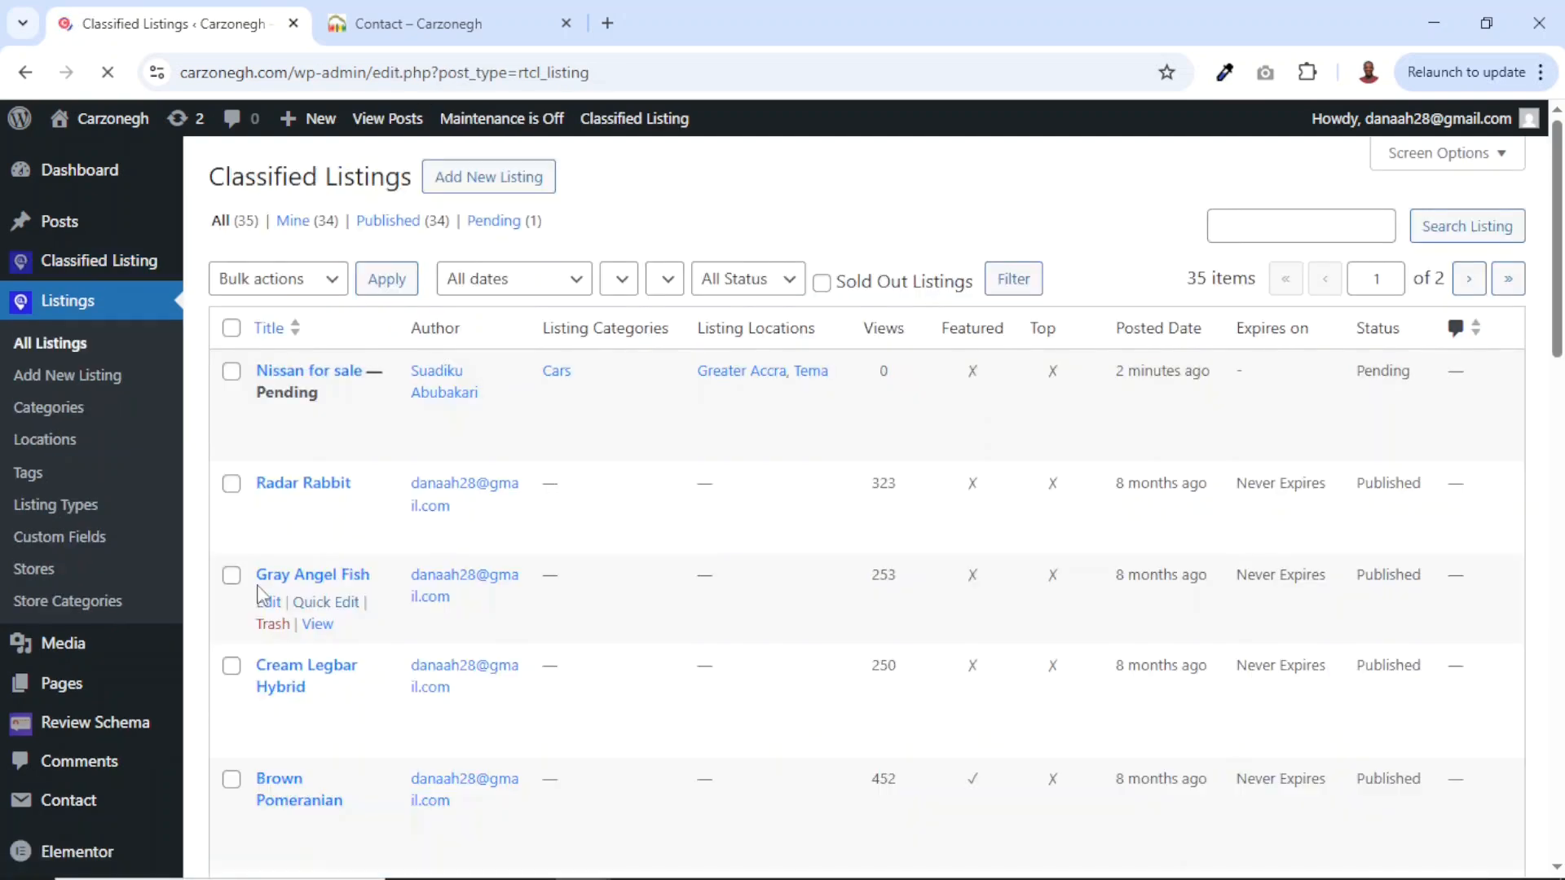
left_click(298, 416)
Review the listing's title and details, keeping its category as Cars.
left_click_drag(486, 234, 192, 246)
left_click_drag(342, 454, 157, 448)
scroll(530, 672, "down", 3)
scroll(578, 674, "down", 2)
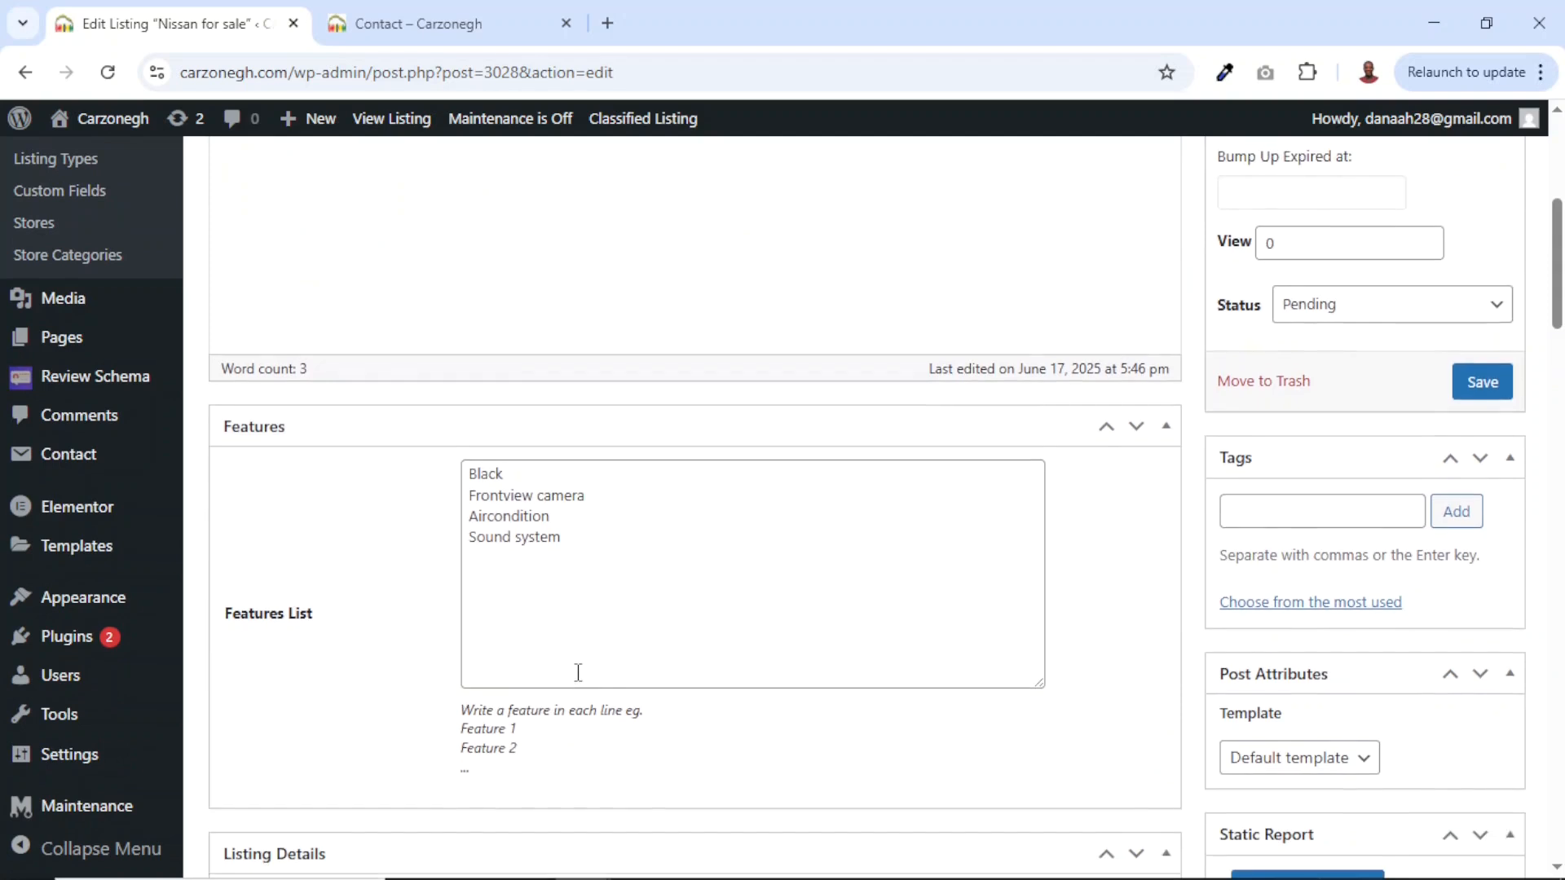
left_click_drag(579, 501, 443, 405)
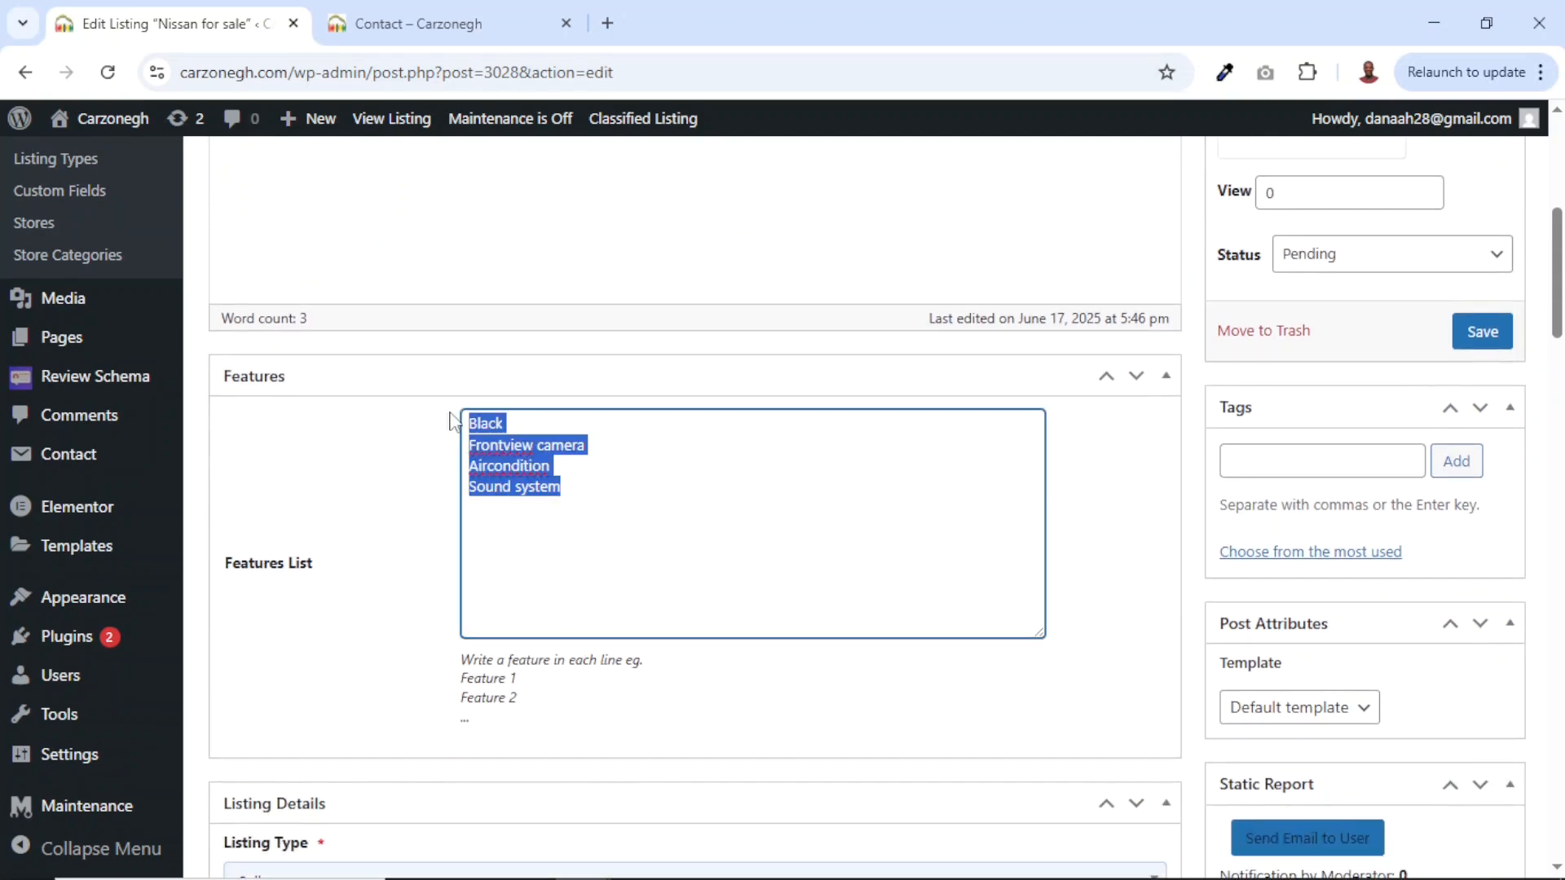
scroll(551, 573, "down", 4)
scroll(552, 581, "down", 2)
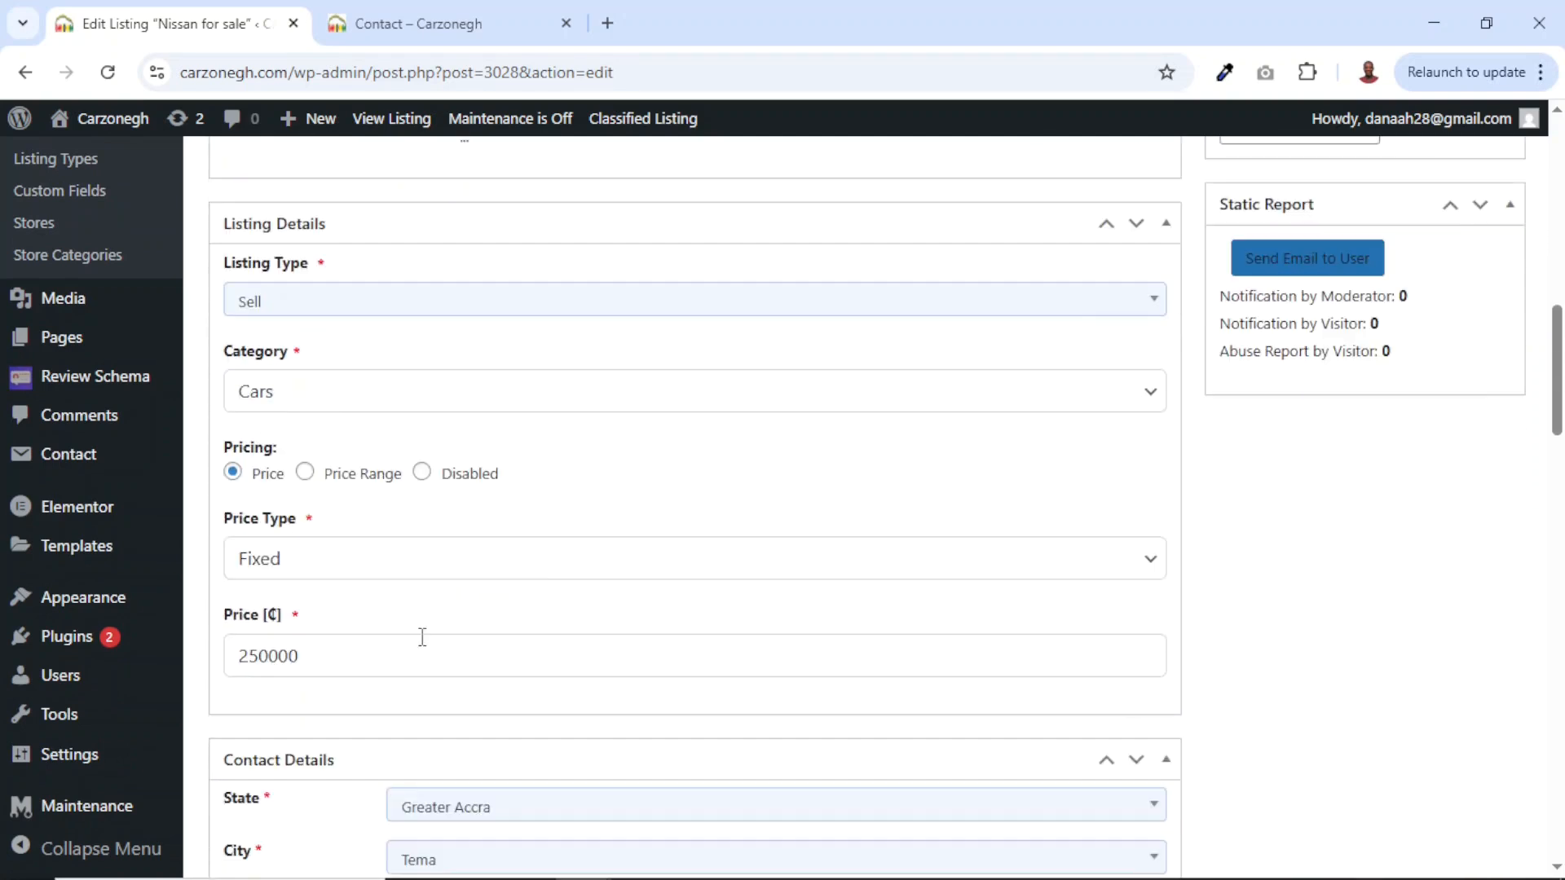
left_click(310, 399)
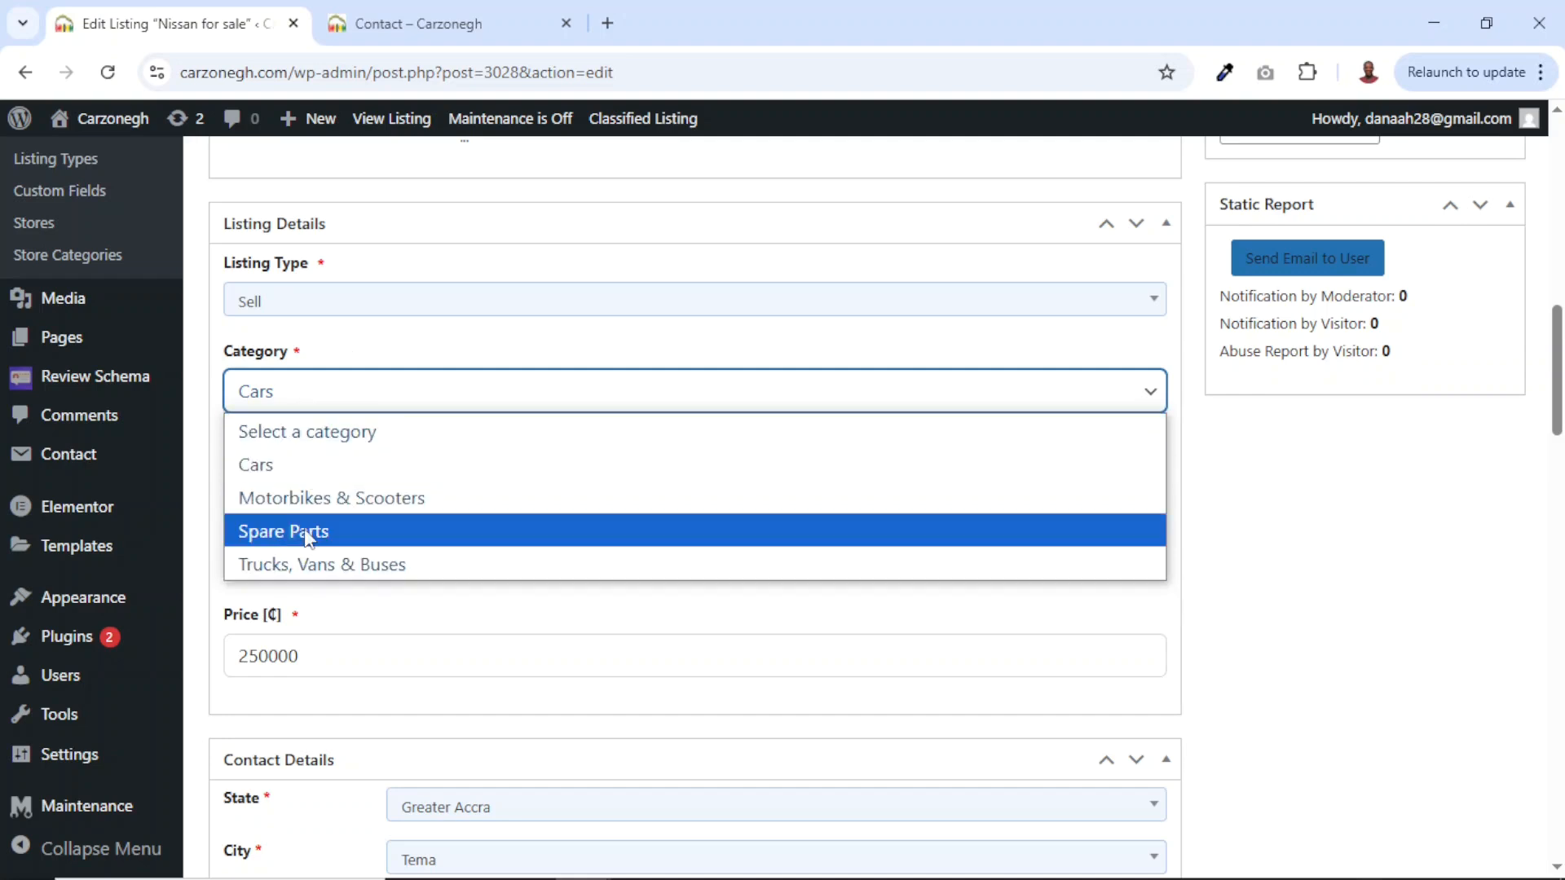
left_click(371, 363)
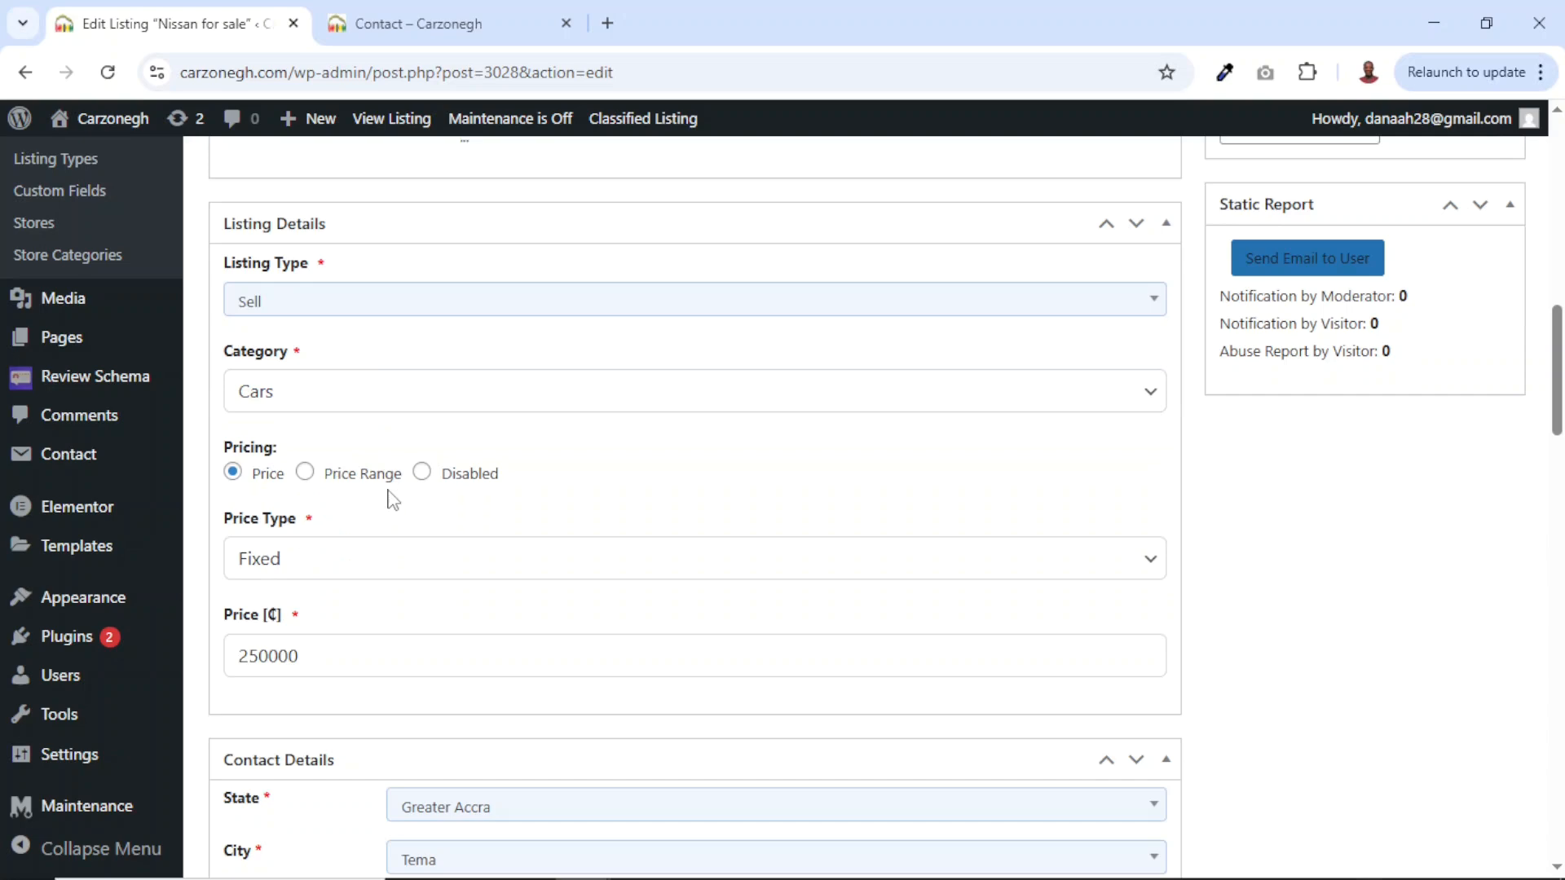
scroll(388, 497, "down", 4)
scroll(390, 489, "down", 10)
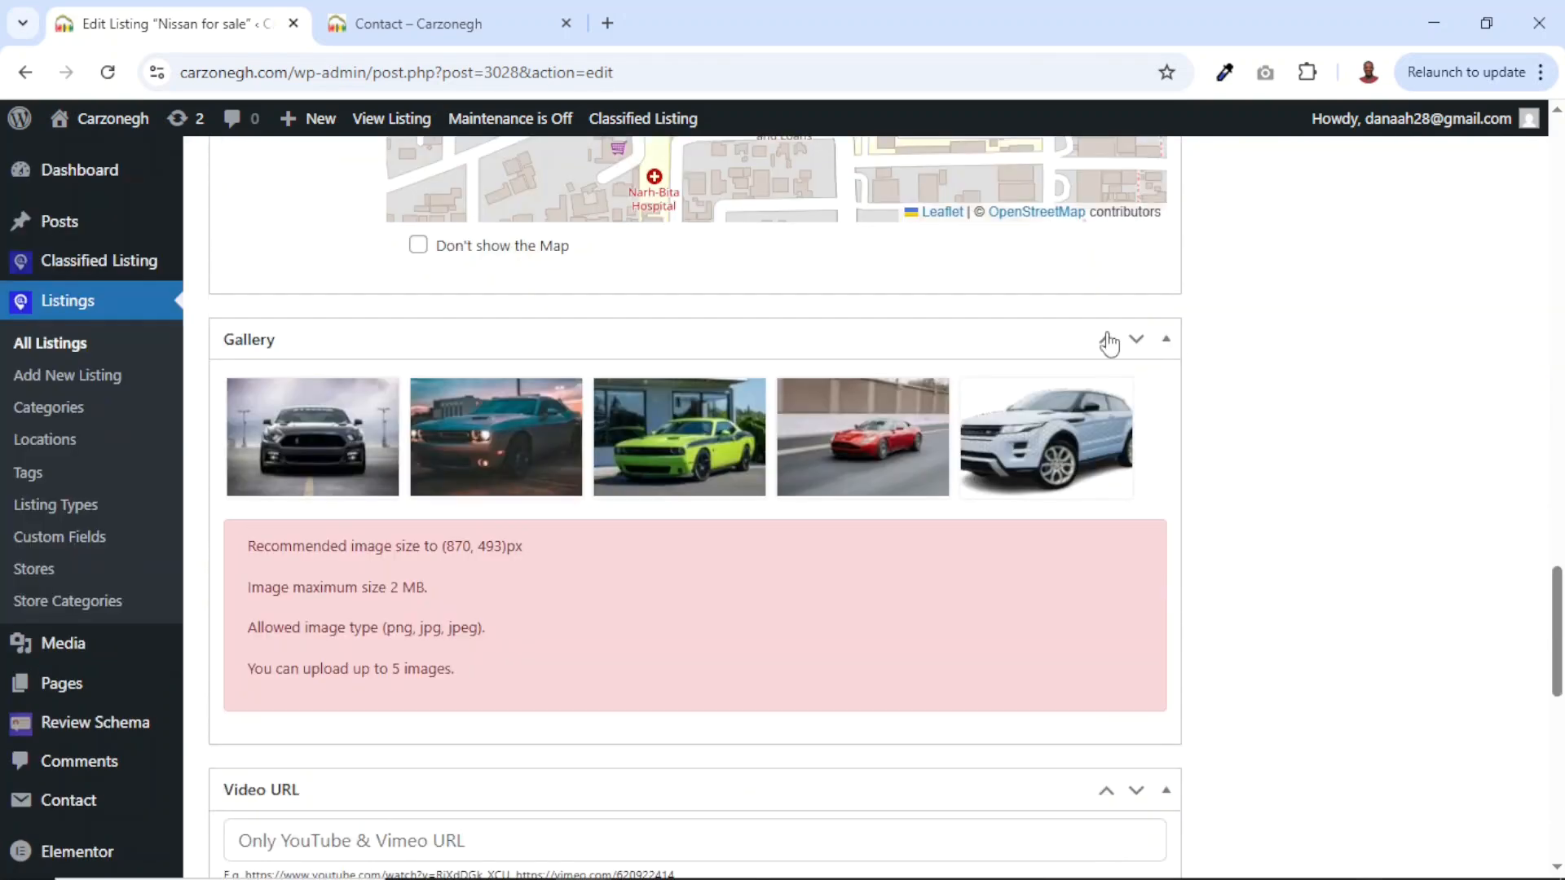
scroll(904, 602, "down", 6)
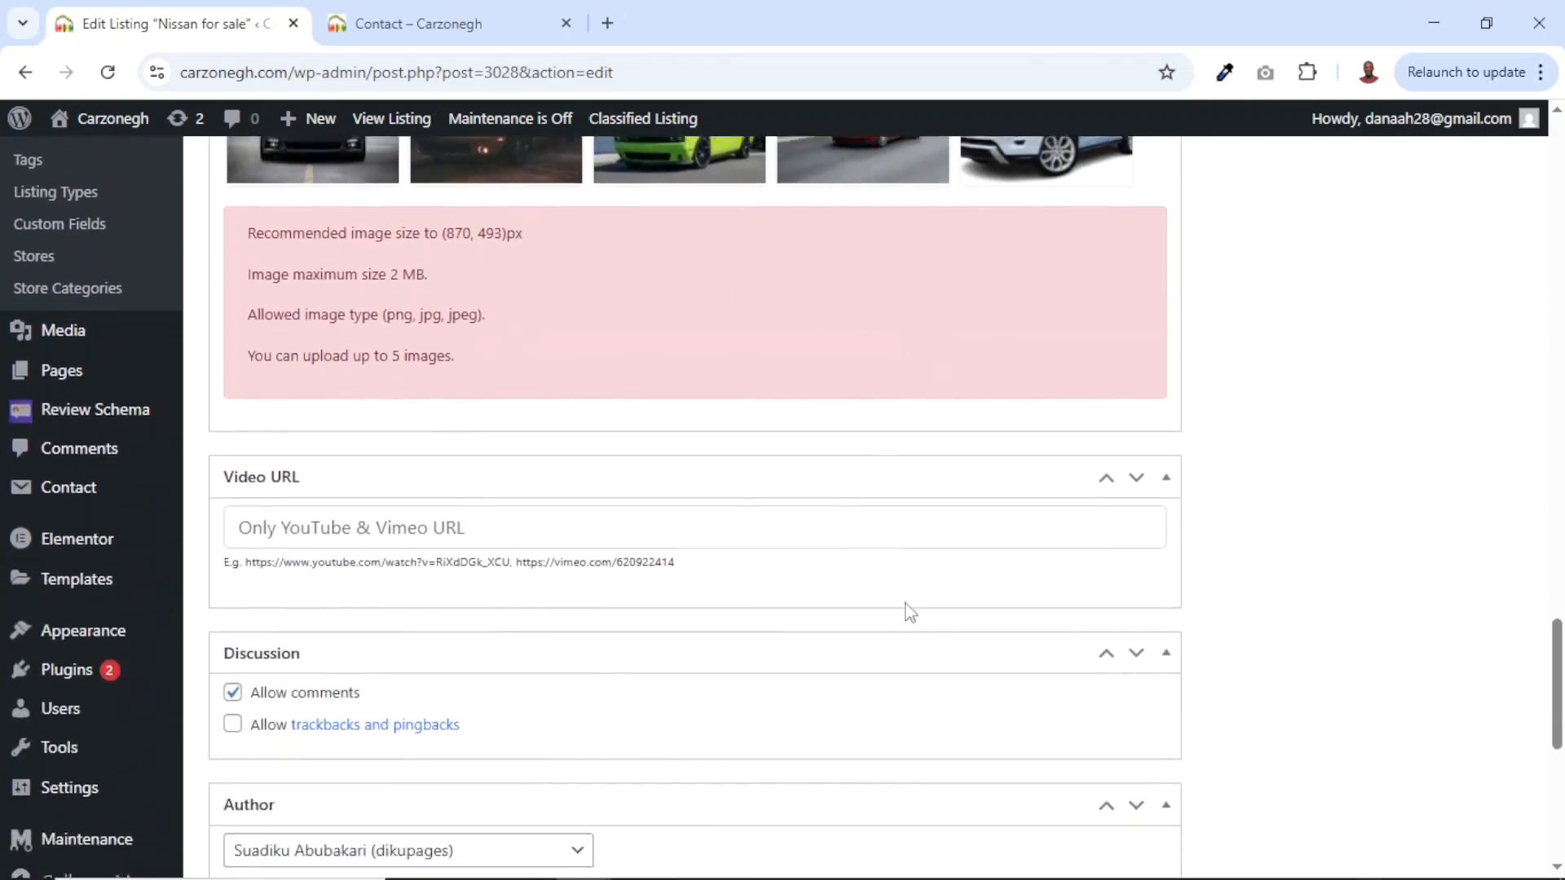
scroll(904, 601, "down", 5)
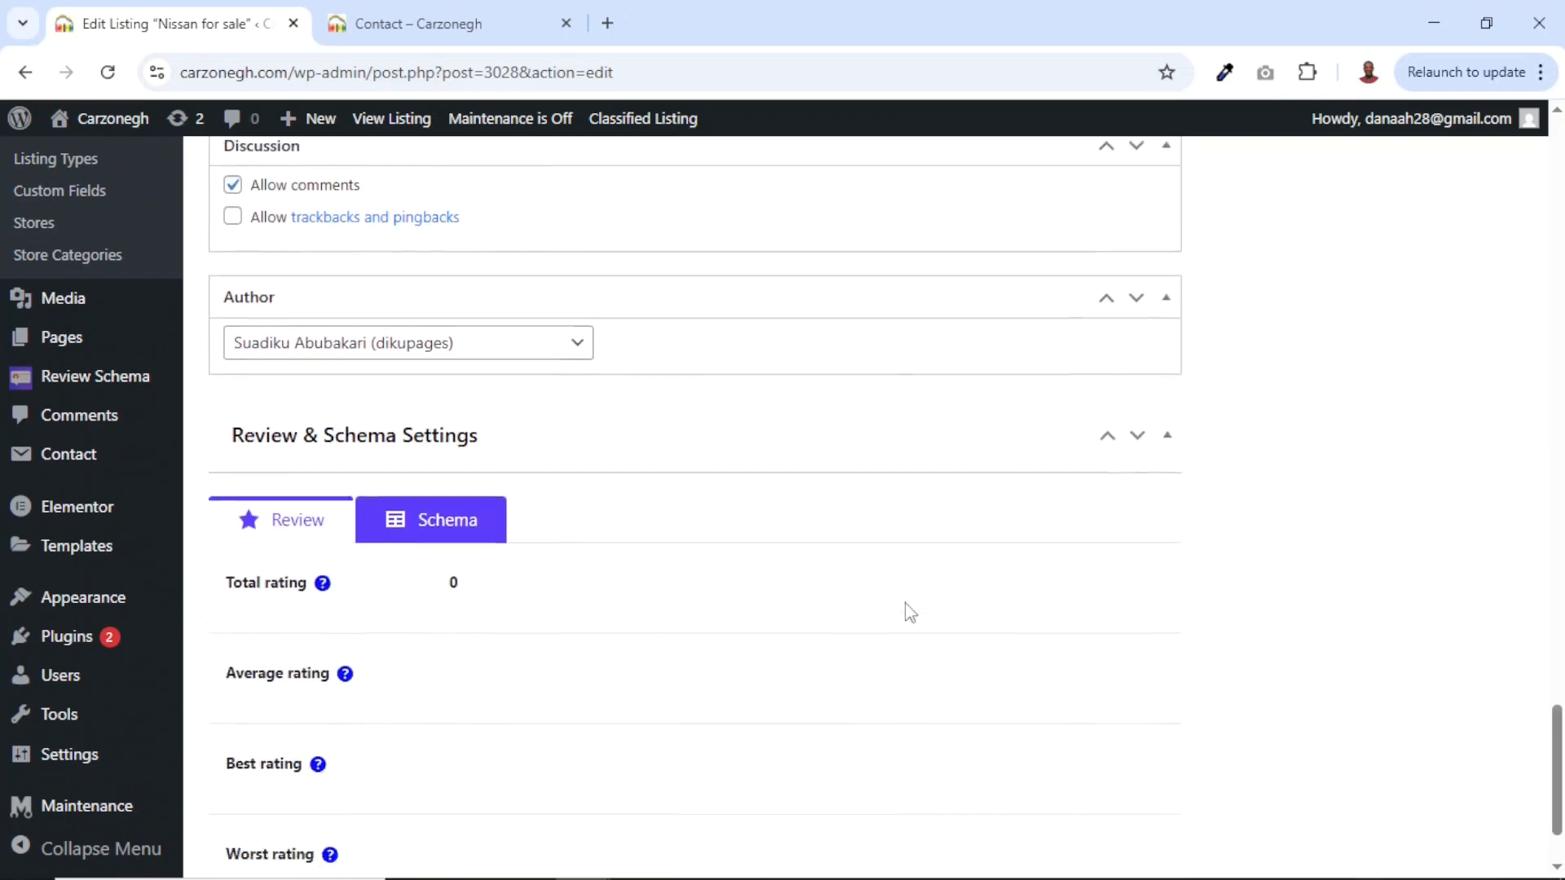
scroll(906, 604, "up", 20)
scroll(905, 601, "down", 2)
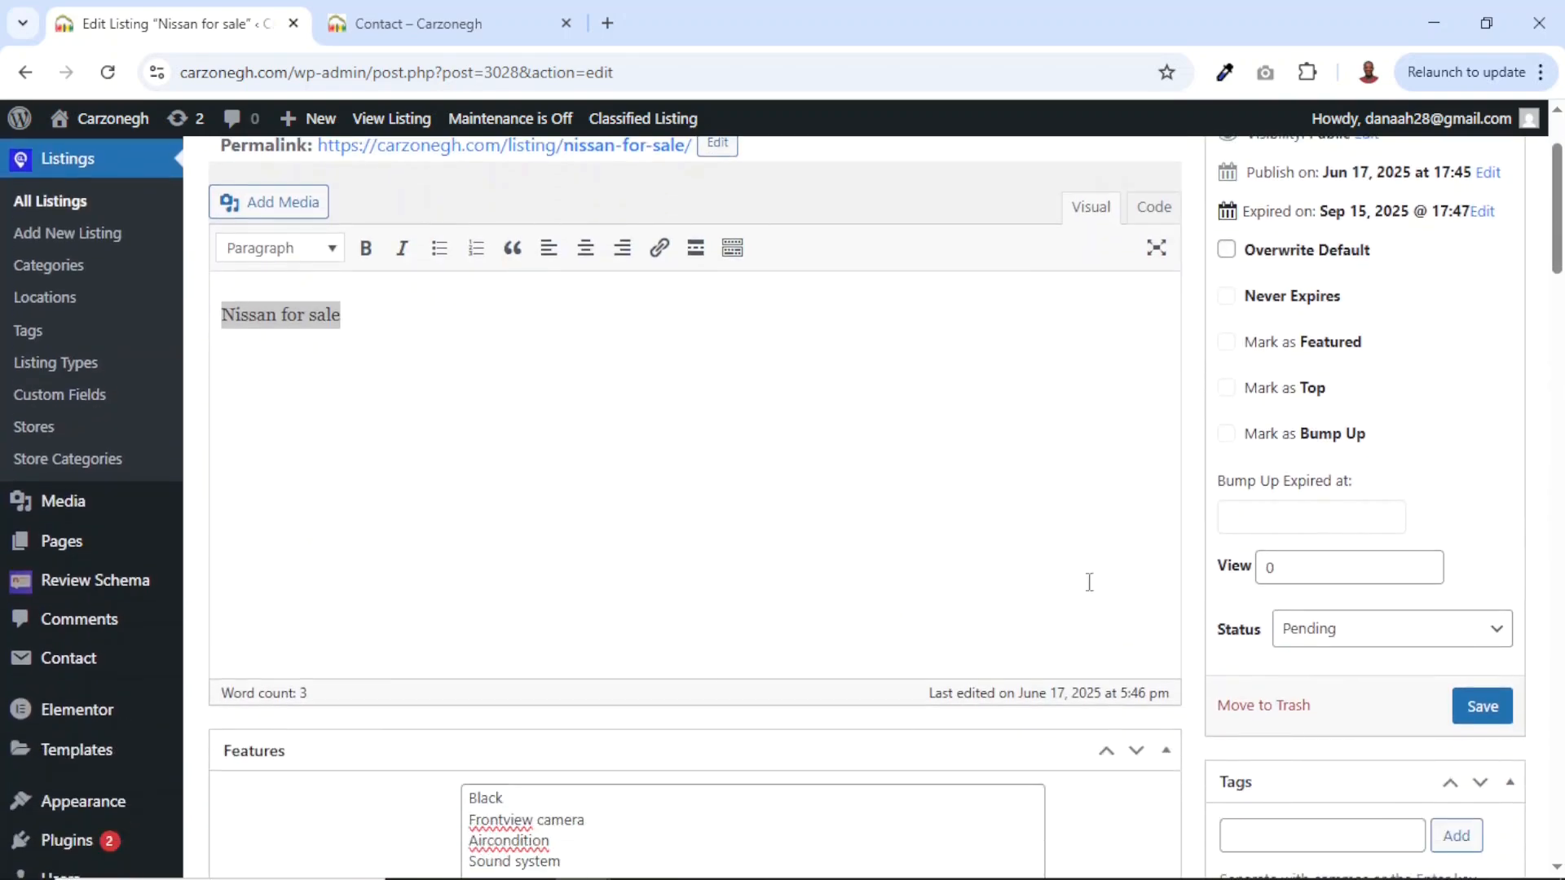
Change the listing status from Pending to Published, save, and reload the seller's My Listings.
left_click(1356, 635)
left_click(1333, 665)
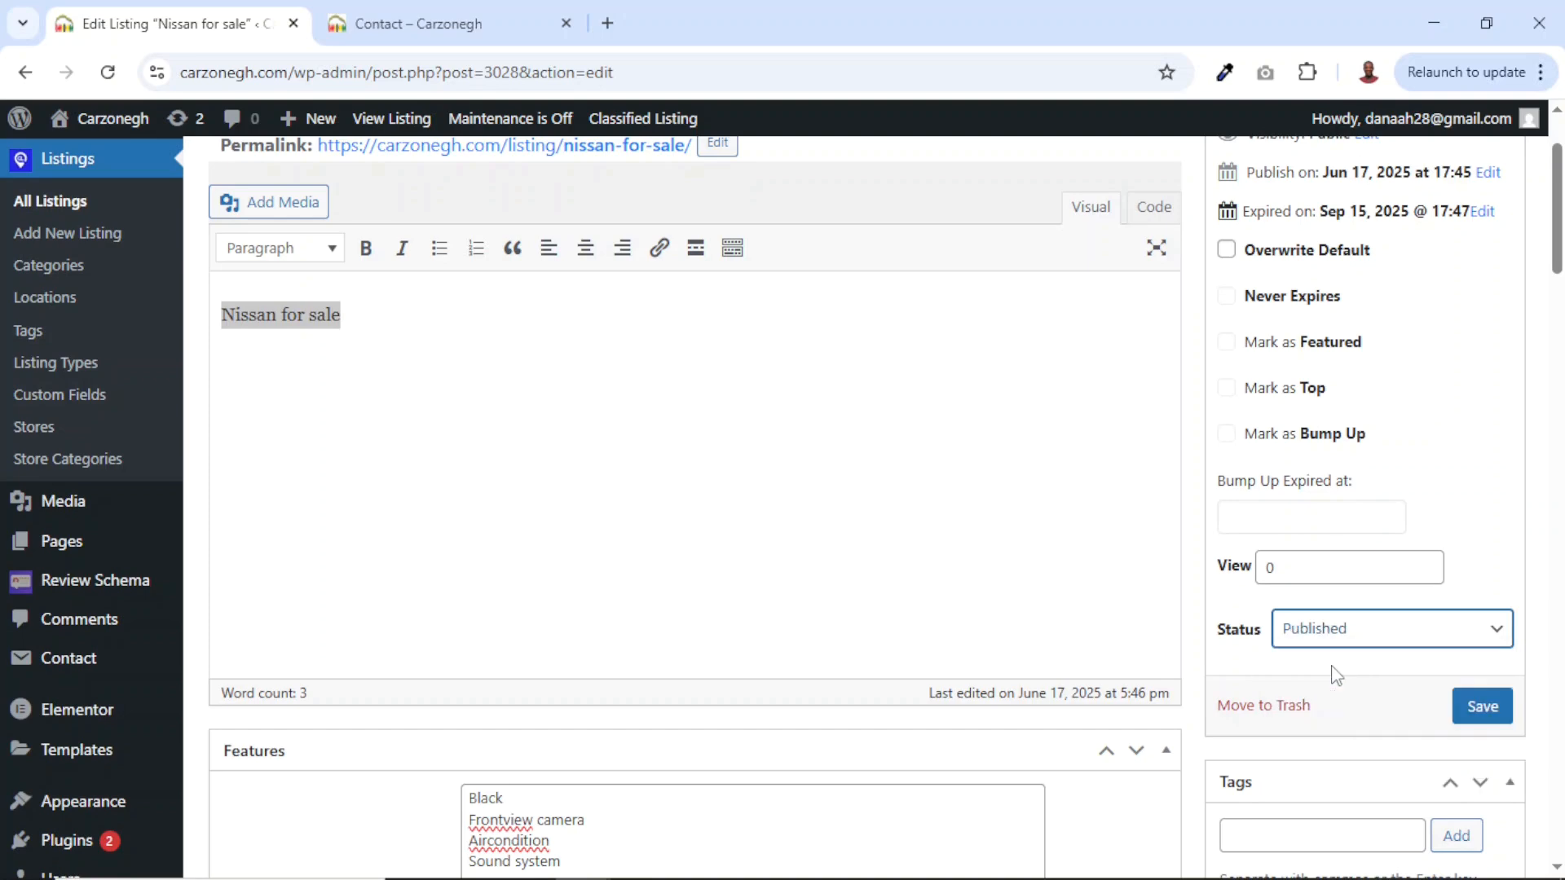
left_click(1484, 716)
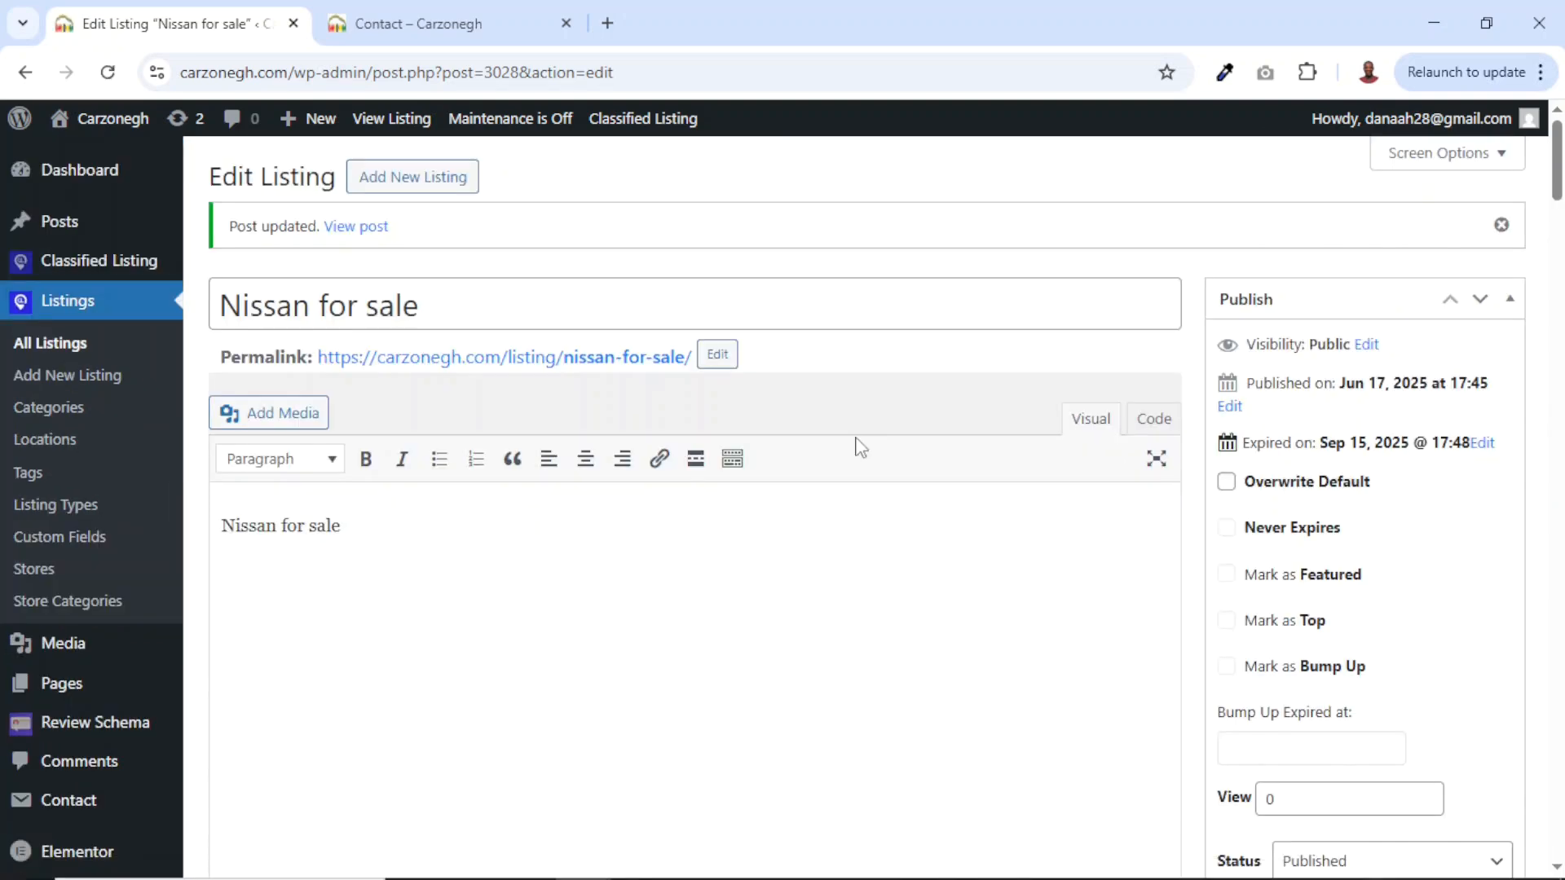
key("alt+Tab")
left_click(114, 72)
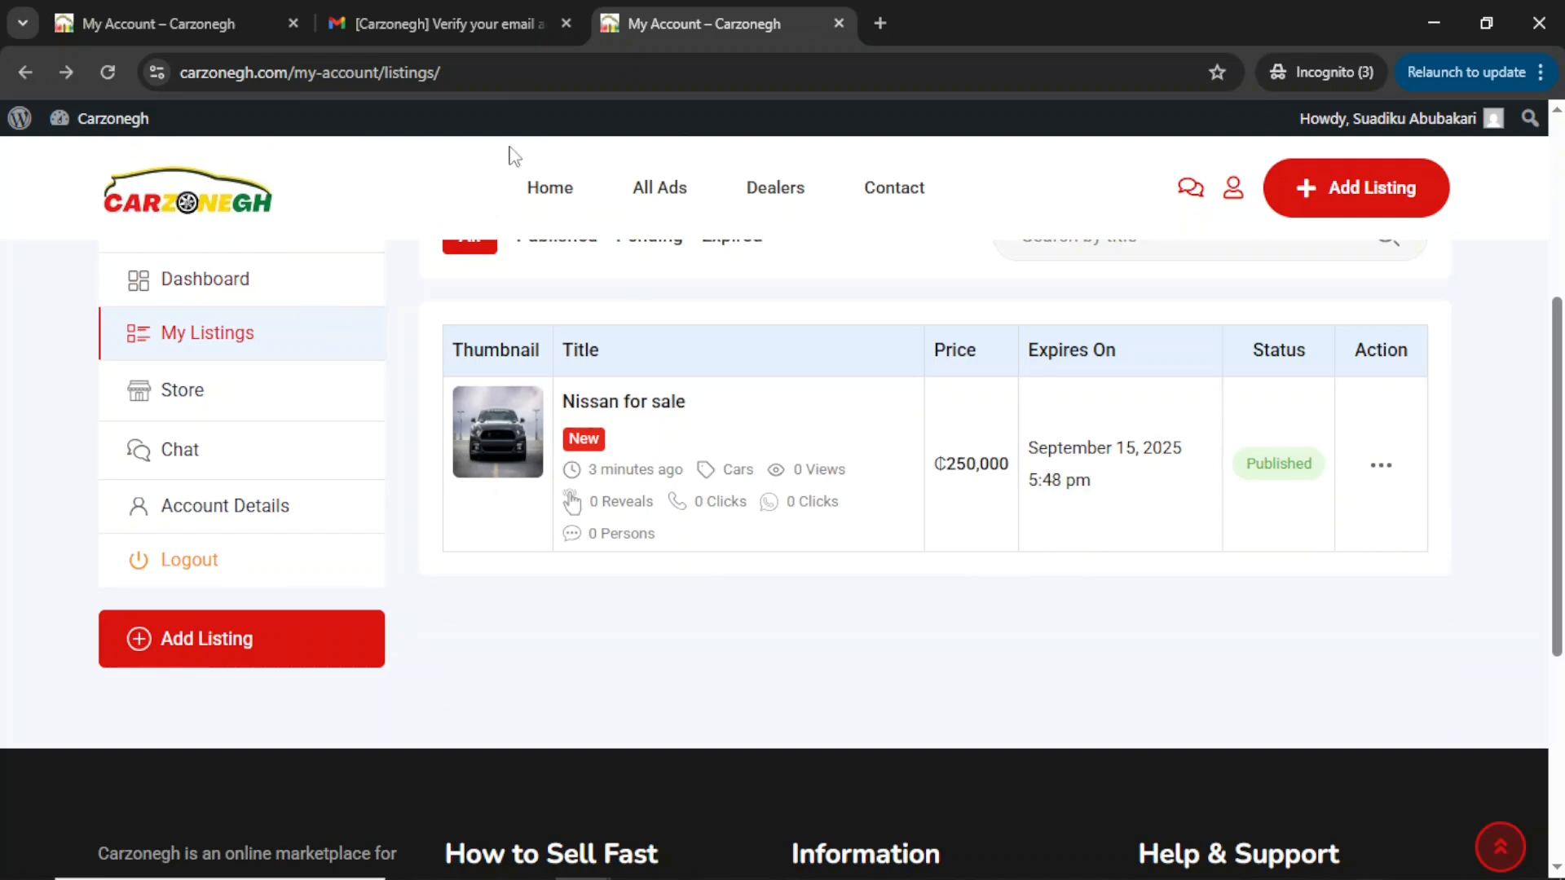
From the homepage's New products tab, open the Nissan for sale ad card.
left_click(531, 192)
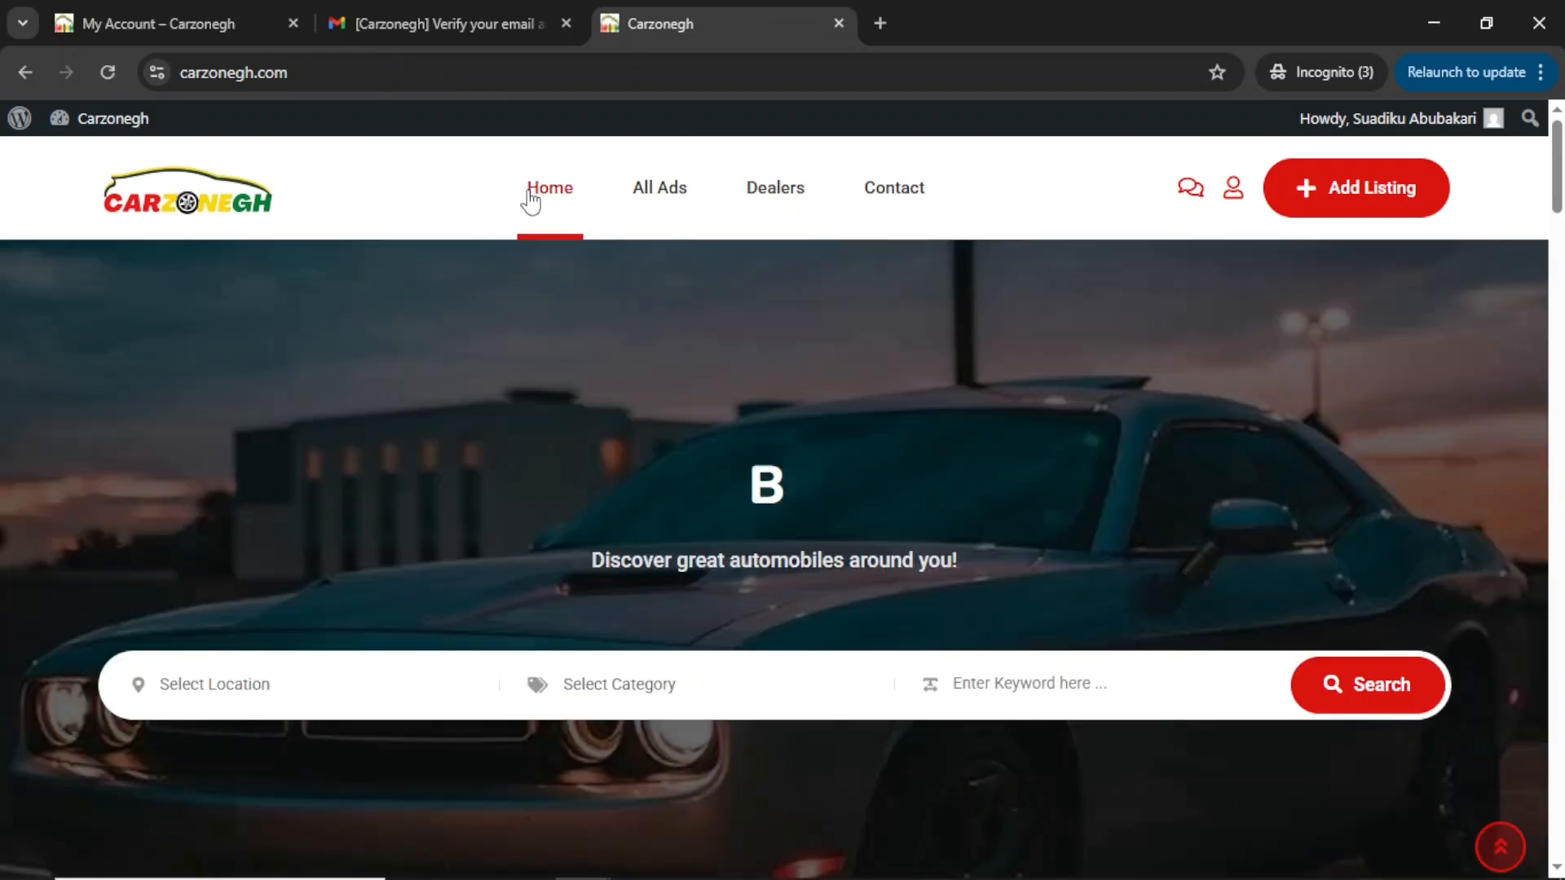
scroll(738, 463, "down", 15)
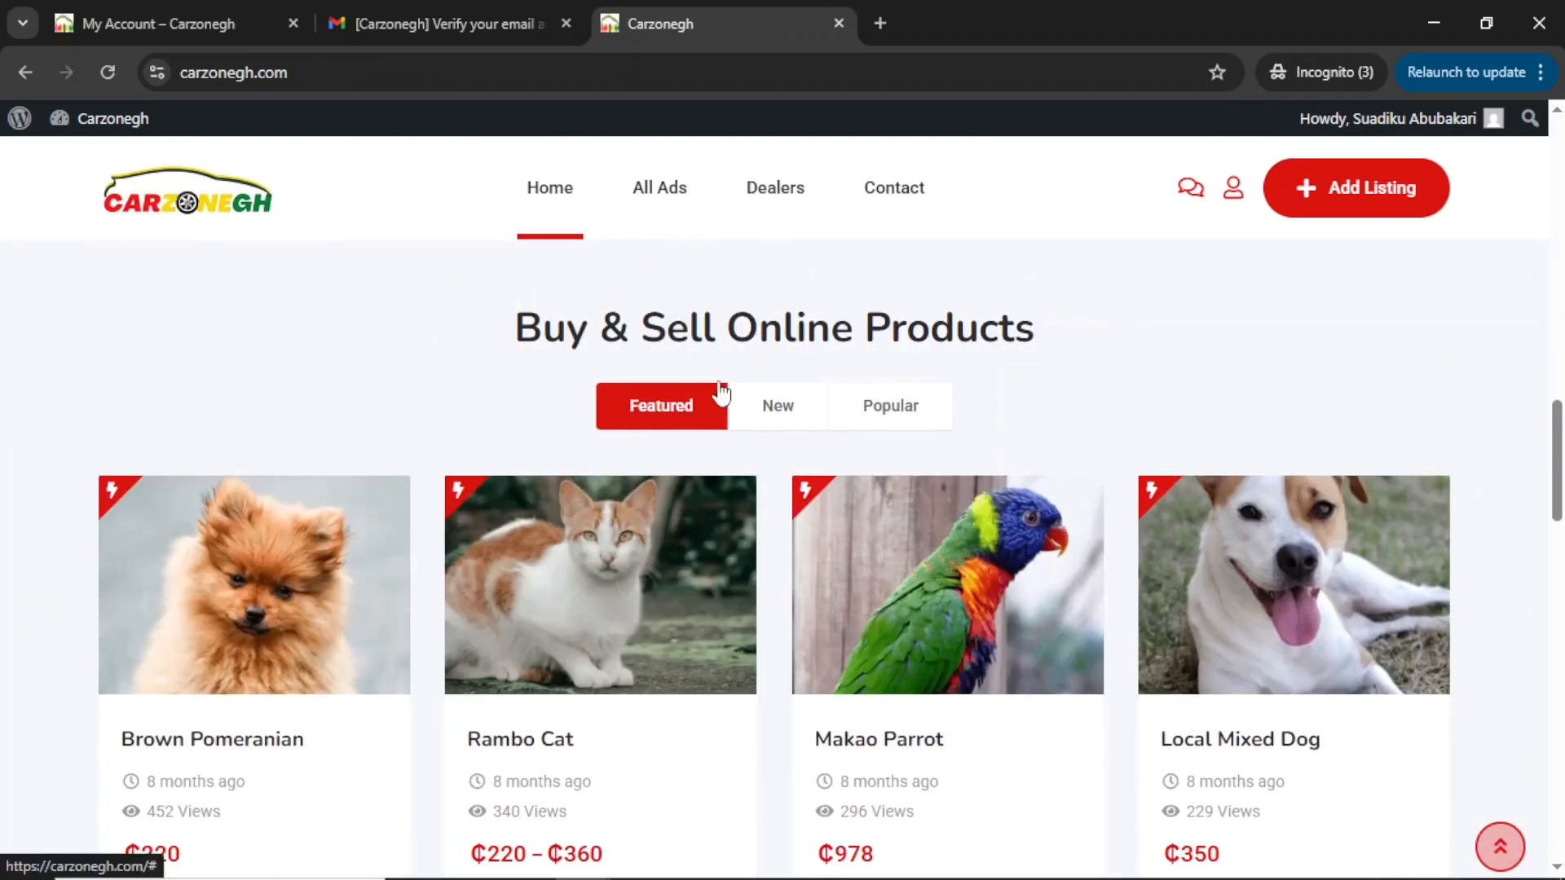
left_click(791, 407)
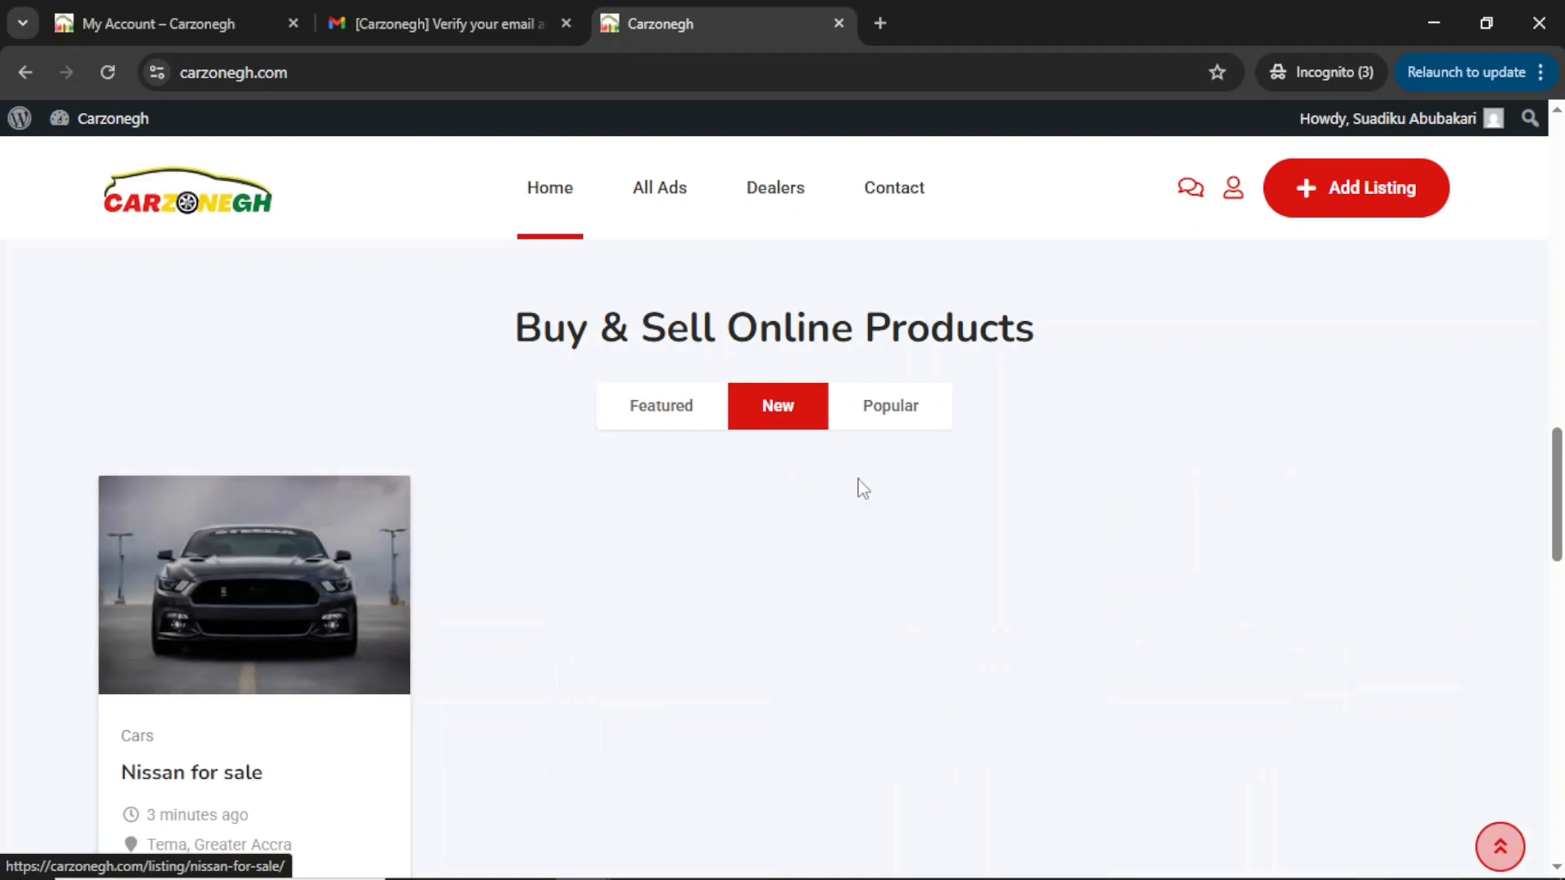
left_click(892, 417)
scroll(897, 506, "down", 6)
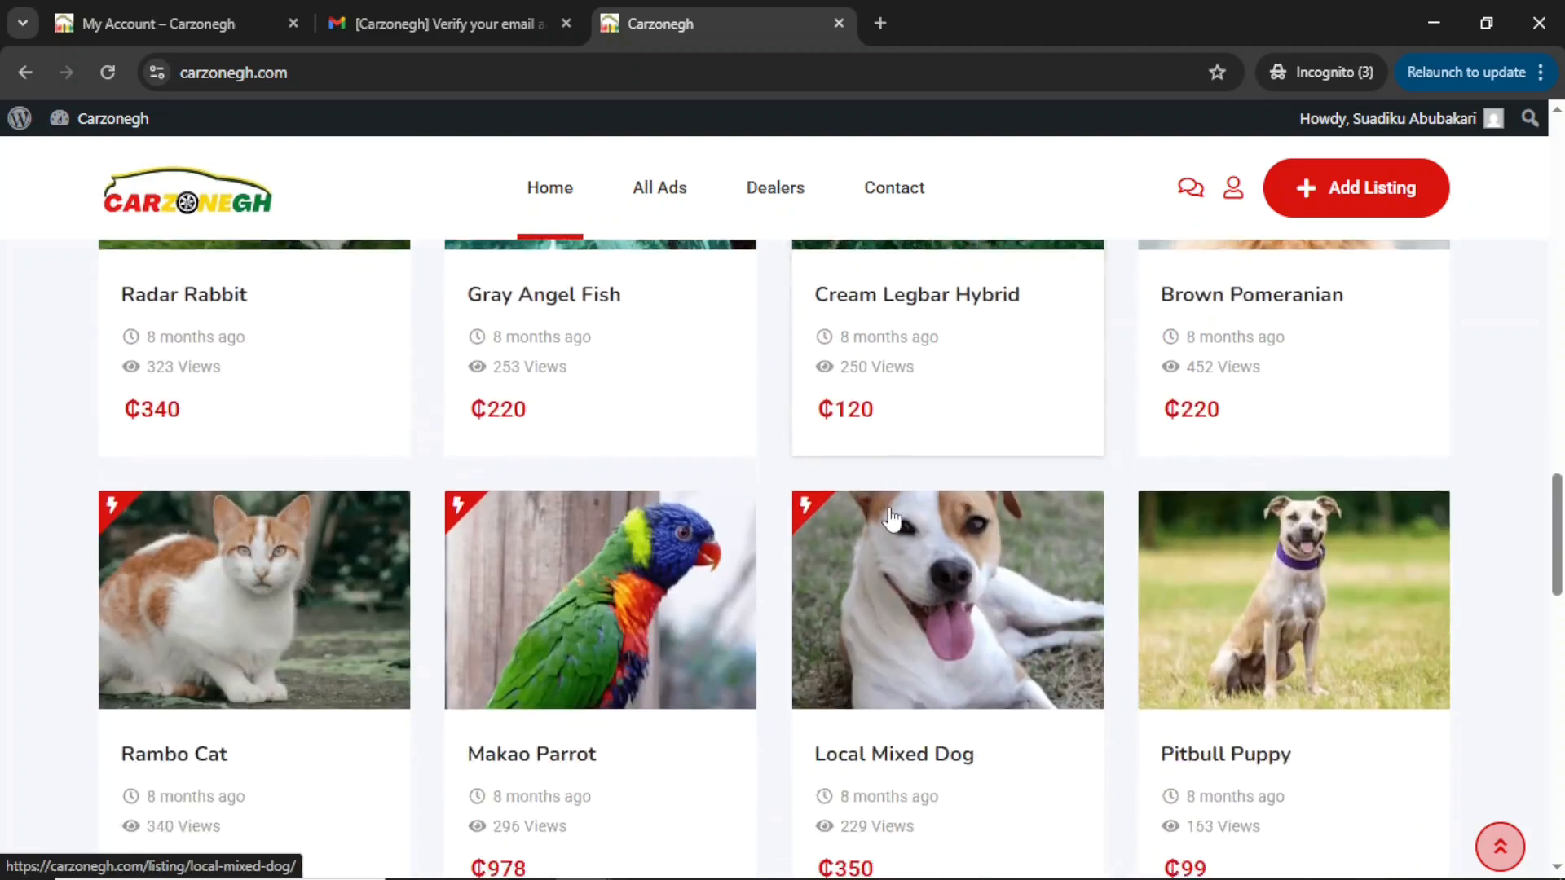
scroll(890, 515, "up", 7)
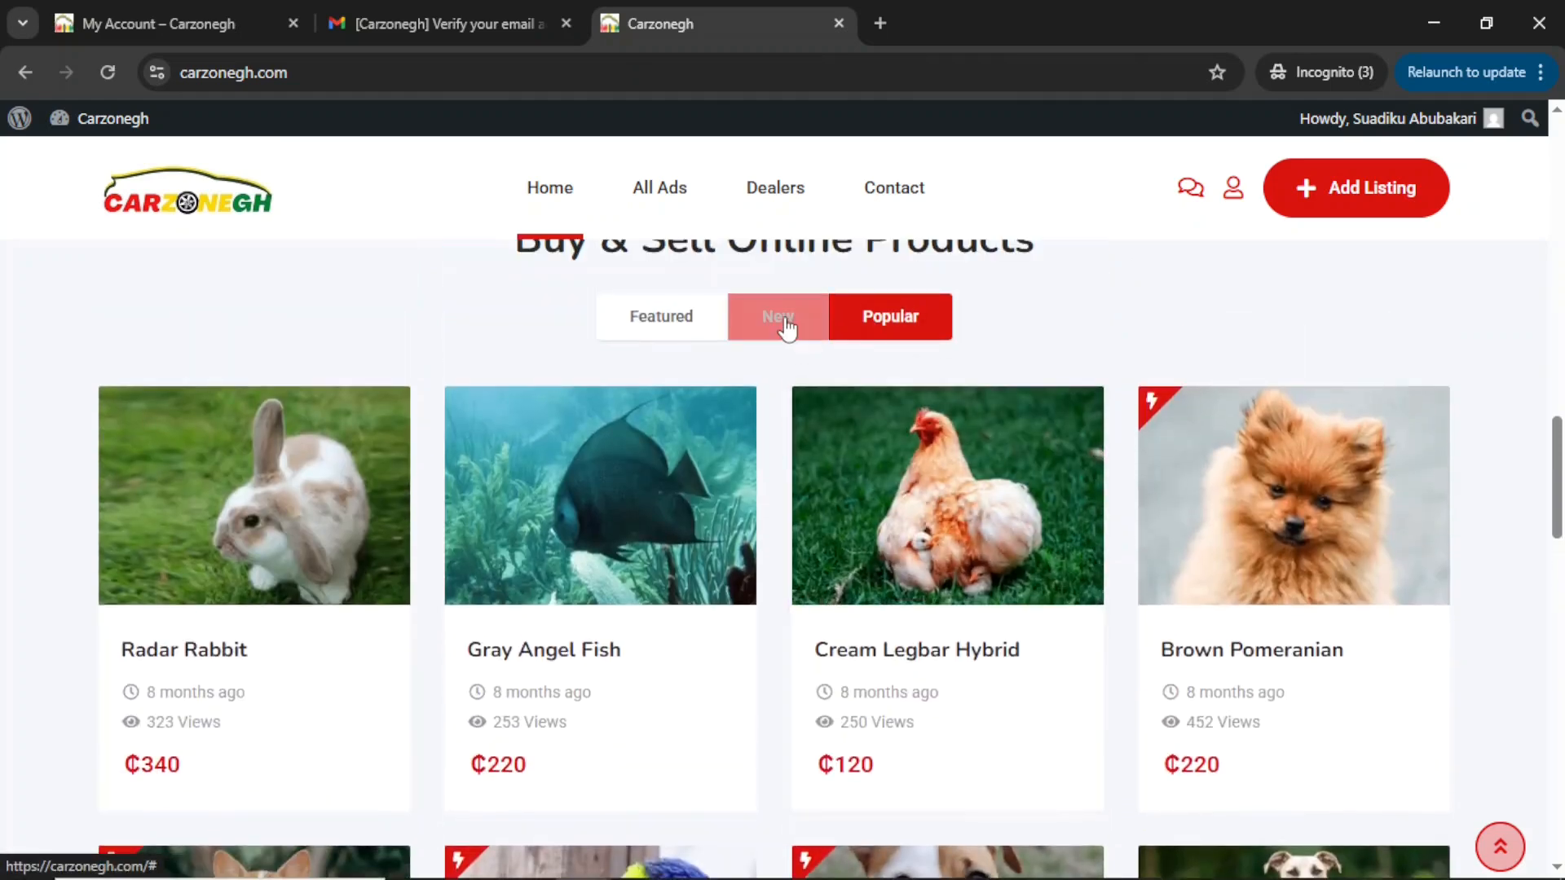
left_click(750, 324)
left_click(206, 518)
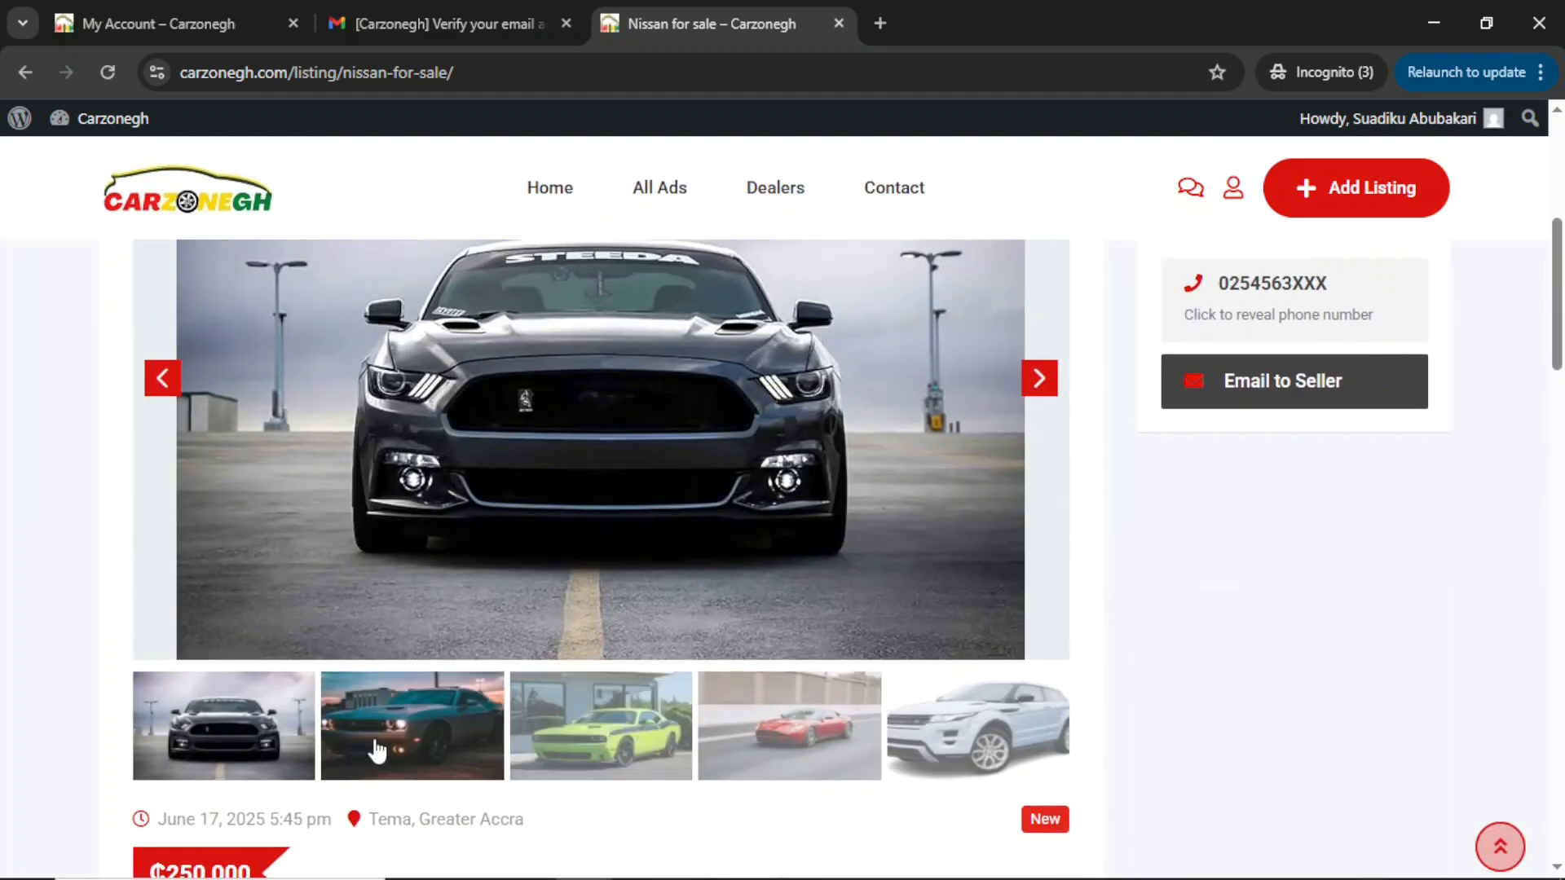
Browse the car photos in the Nissan listing's gallery.
left_click(423, 737)
left_click(595, 749)
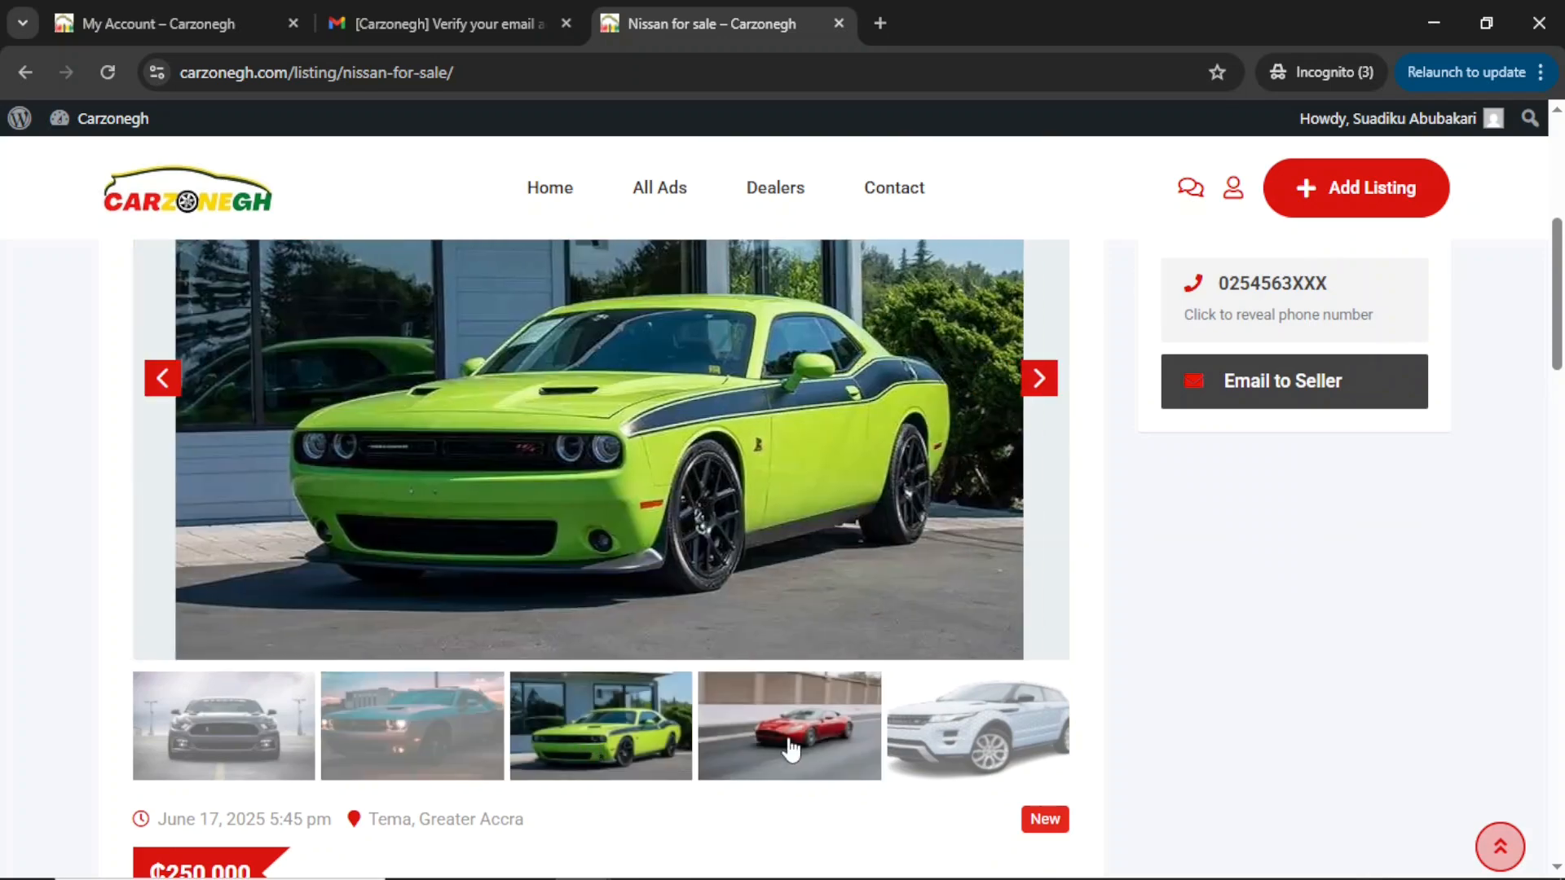
left_click(790, 749)
scroll(808, 352, "up", 2)
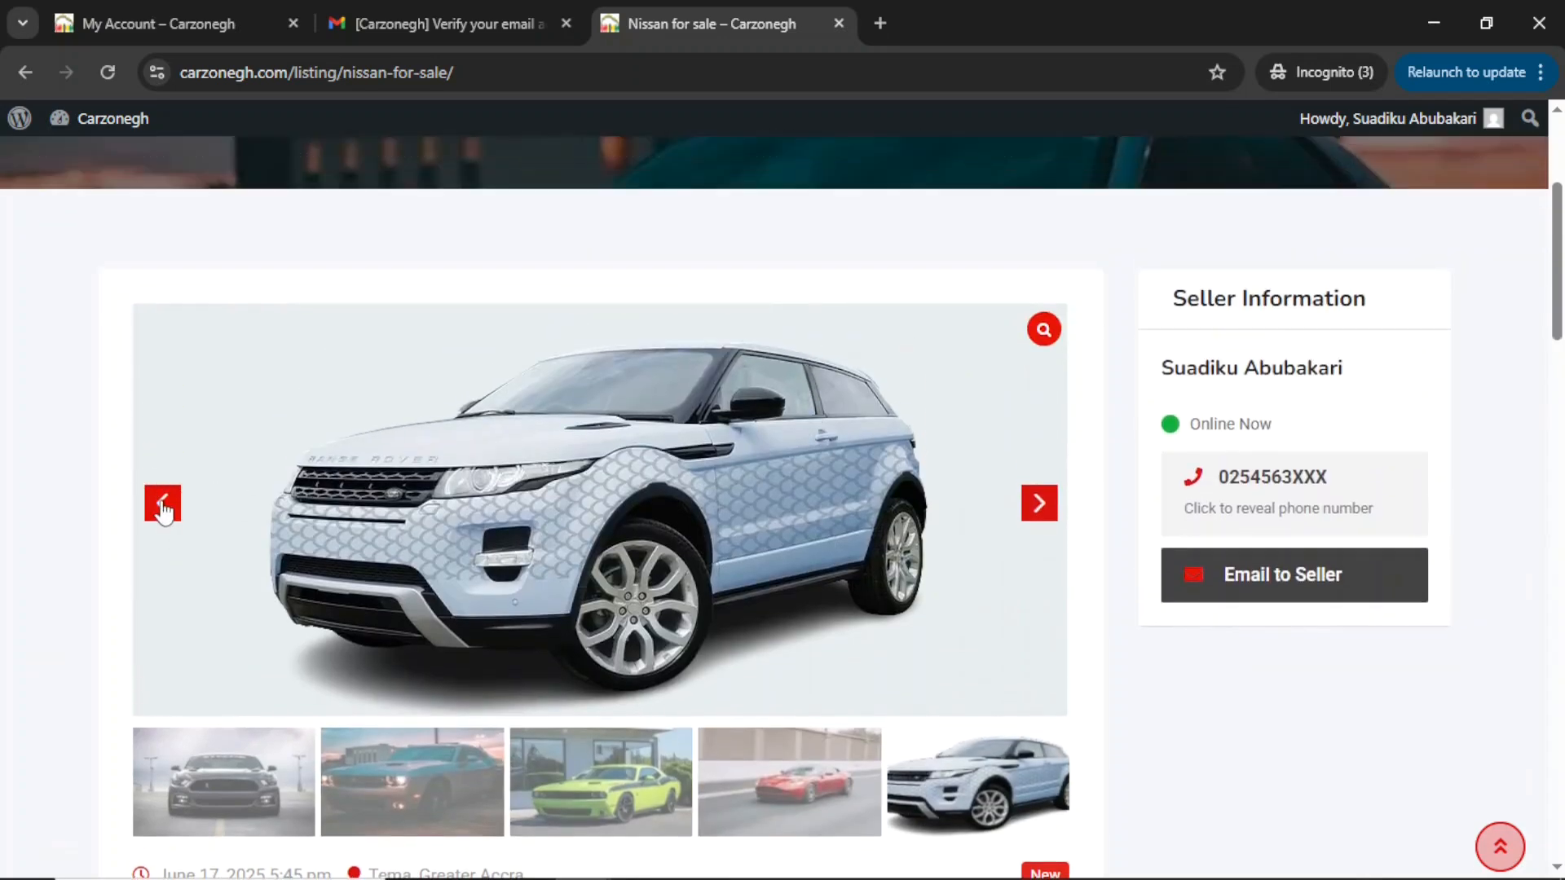
left_click(161, 501)
left_click(162, 572)
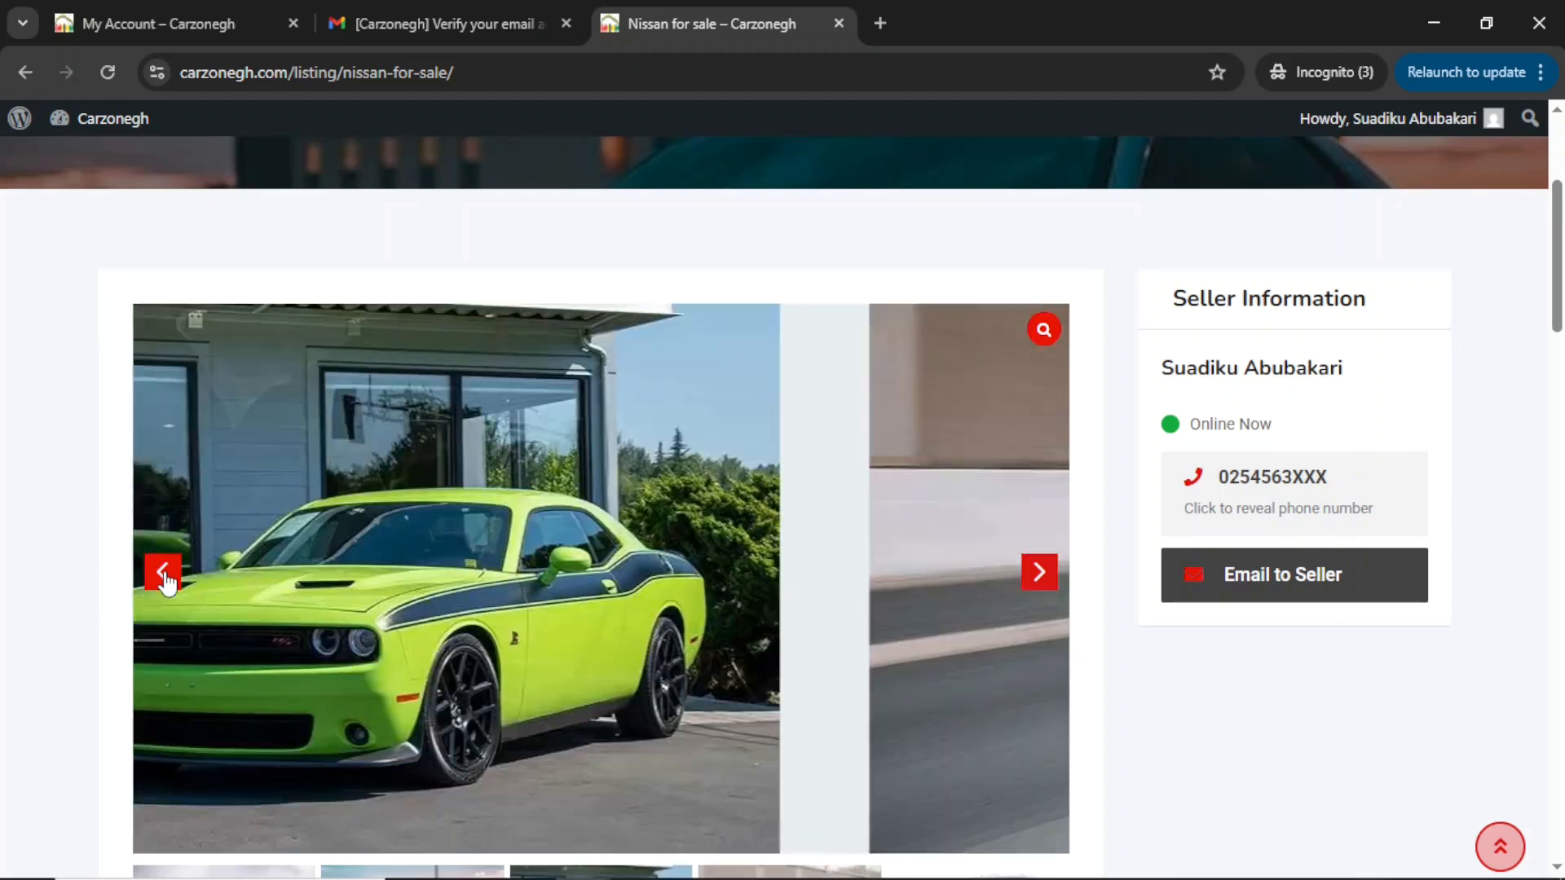
Inspect the seller info, posting date, New badge, Overview and four Features.
left_click_drag(1180, 702, 1522, 409)
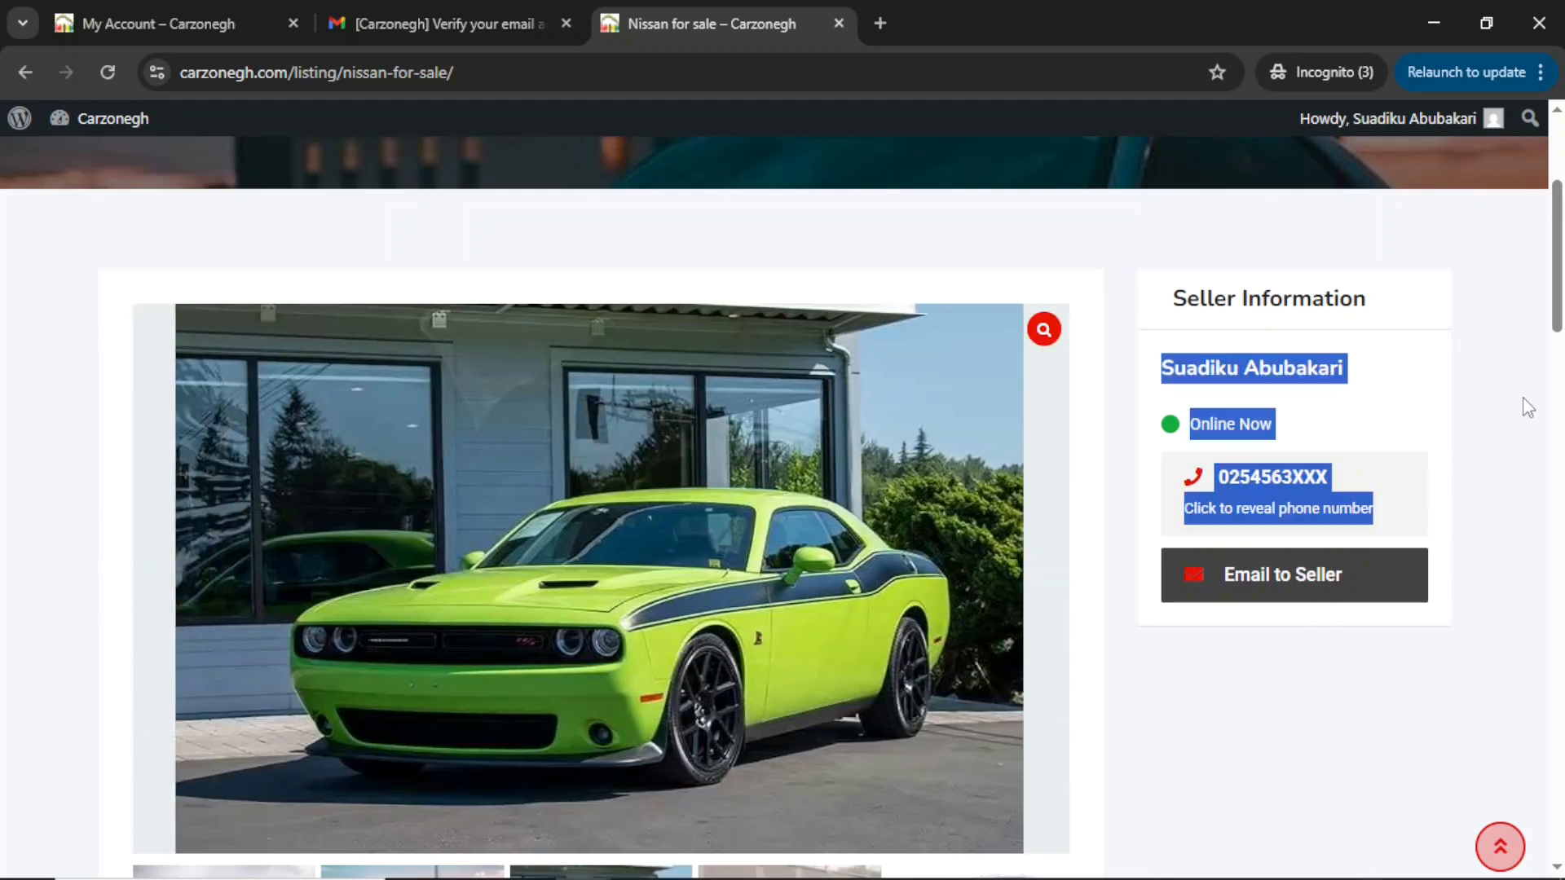
left_click(1163, 349)
left_click_drag(1165, 348, 1373, 534)
scroll(325, 716, "down", 5)
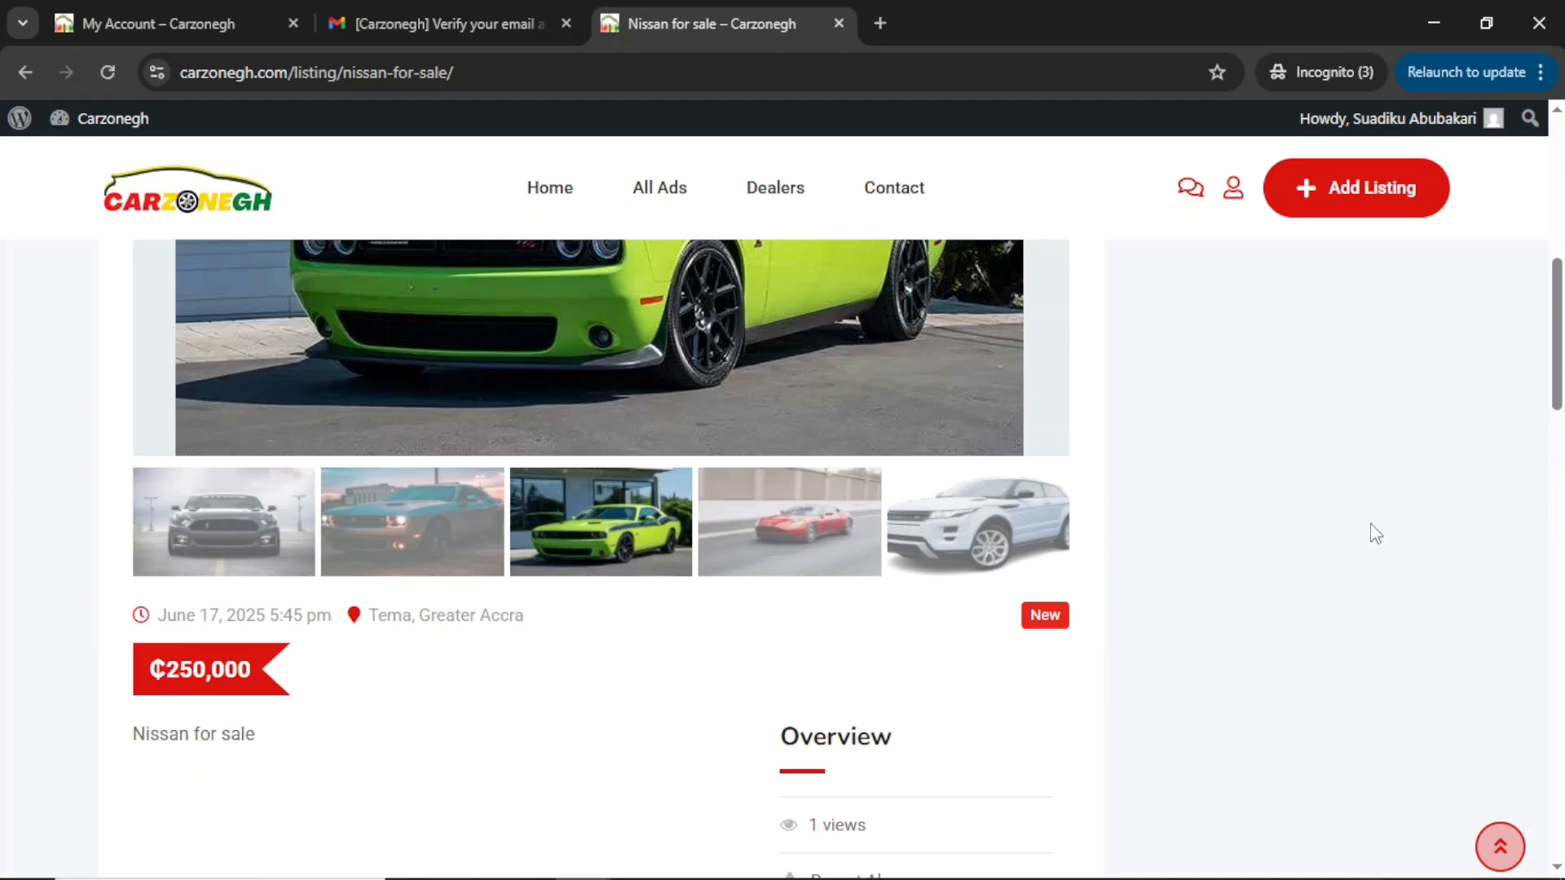
left_click_drag(161, 613, 338, 628)
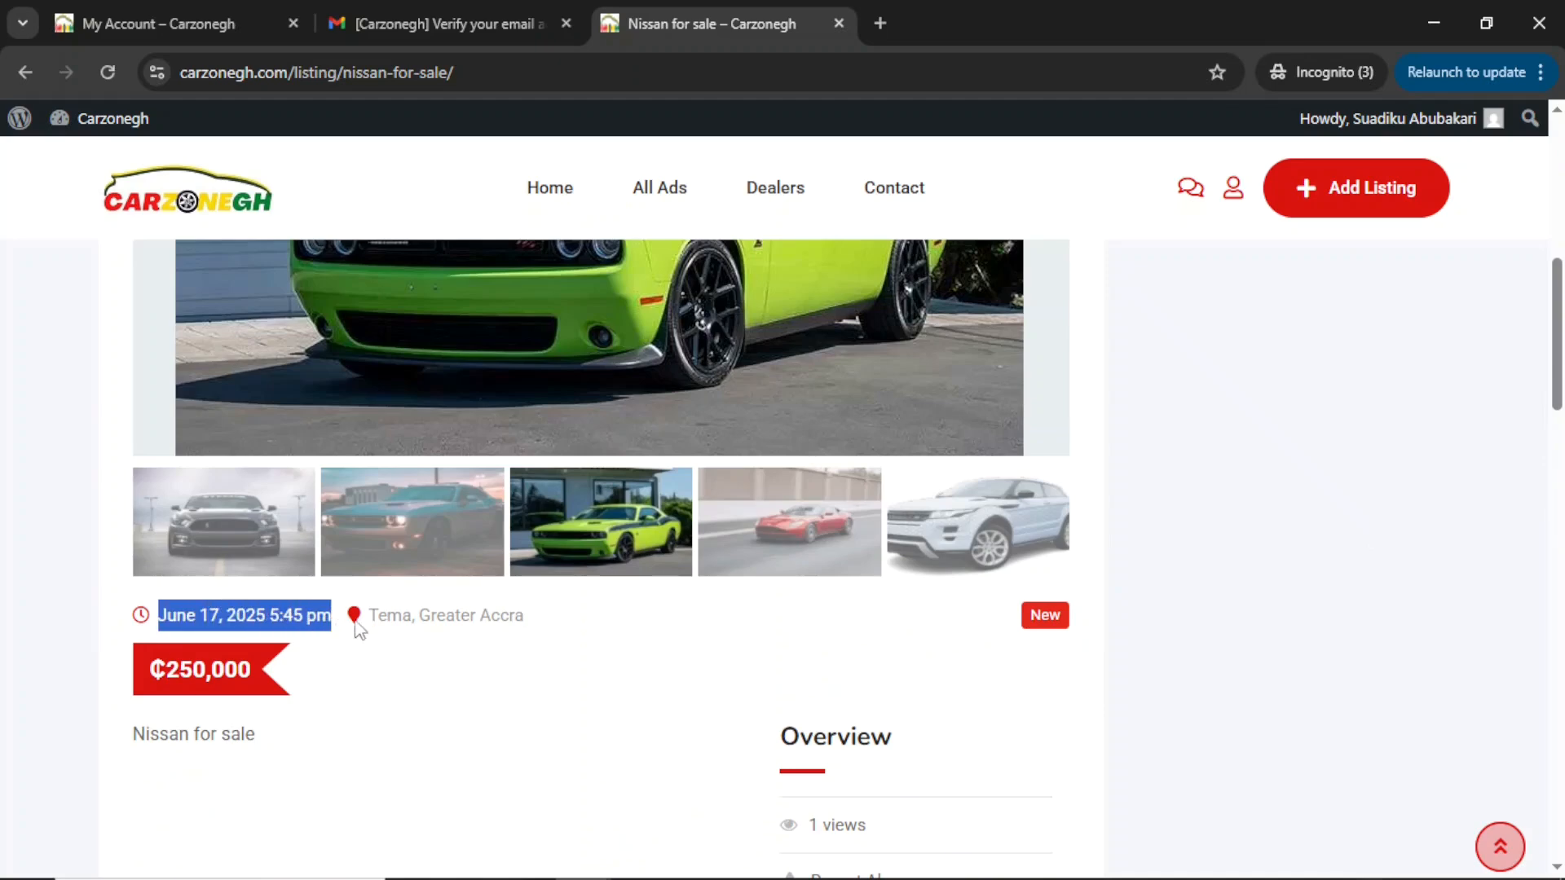
left_click_drag(1025, 619, 1069, 625)
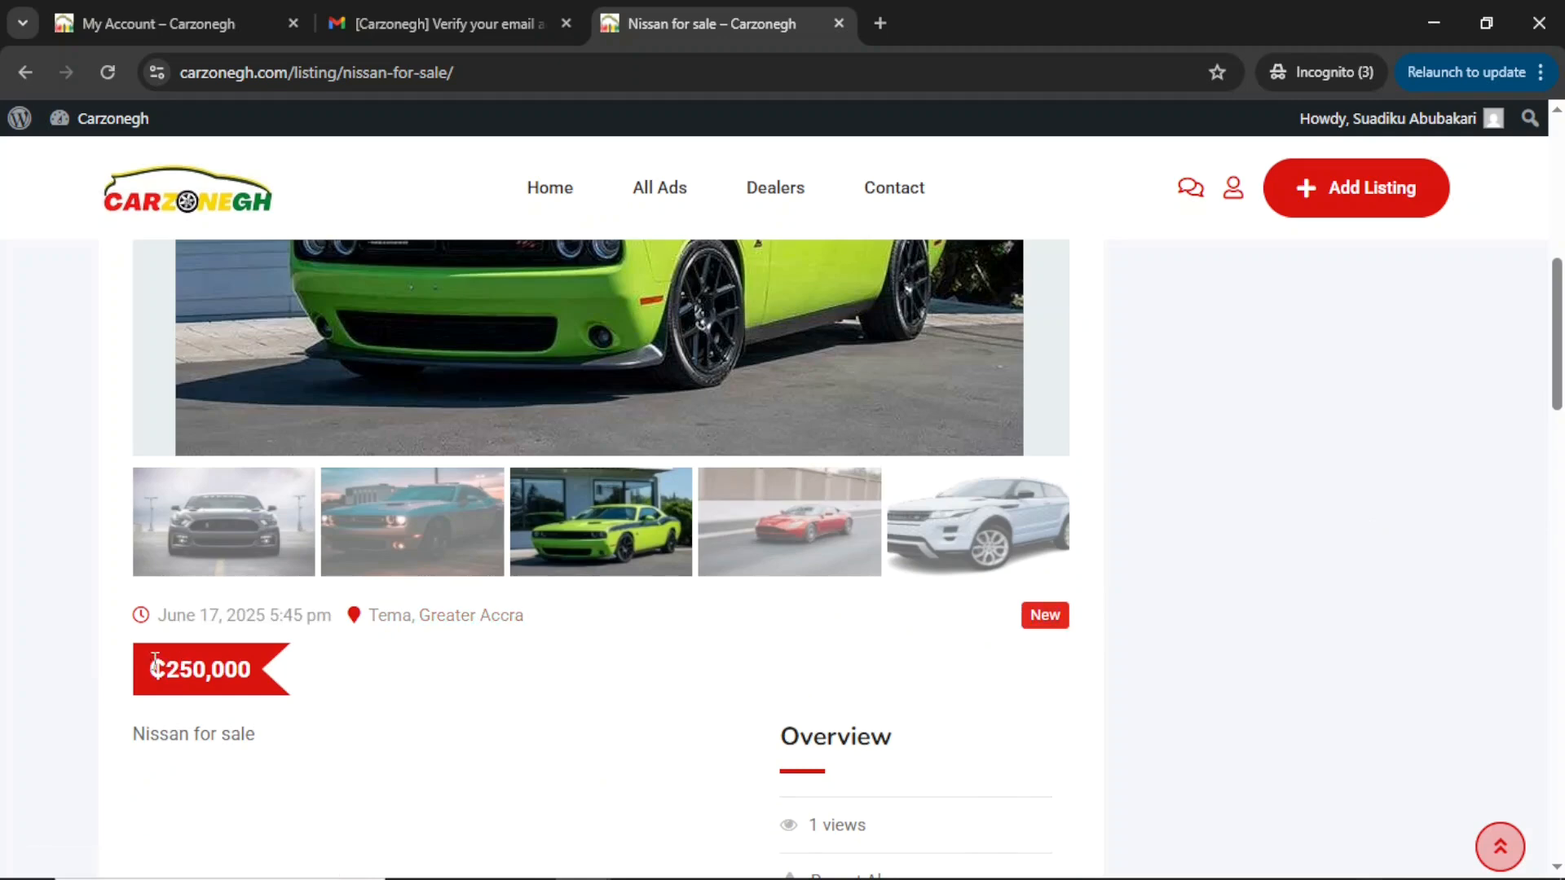
left_click_drag(256, 727, 123, 736)
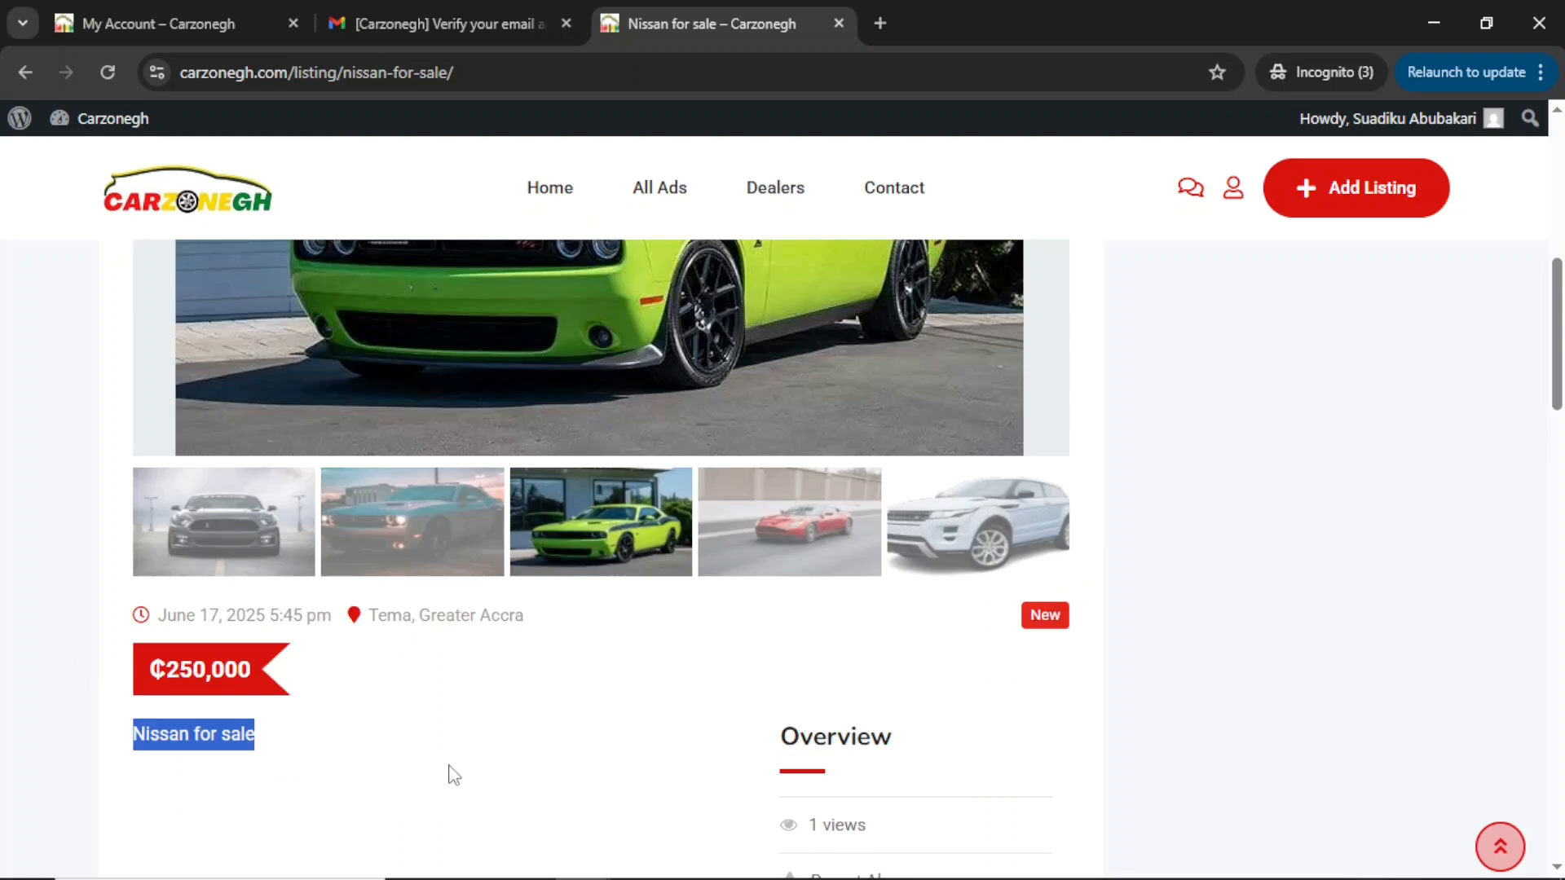
scroll(489, 734, "down", 4)
left_click_drag(779, 390, 889, 444)
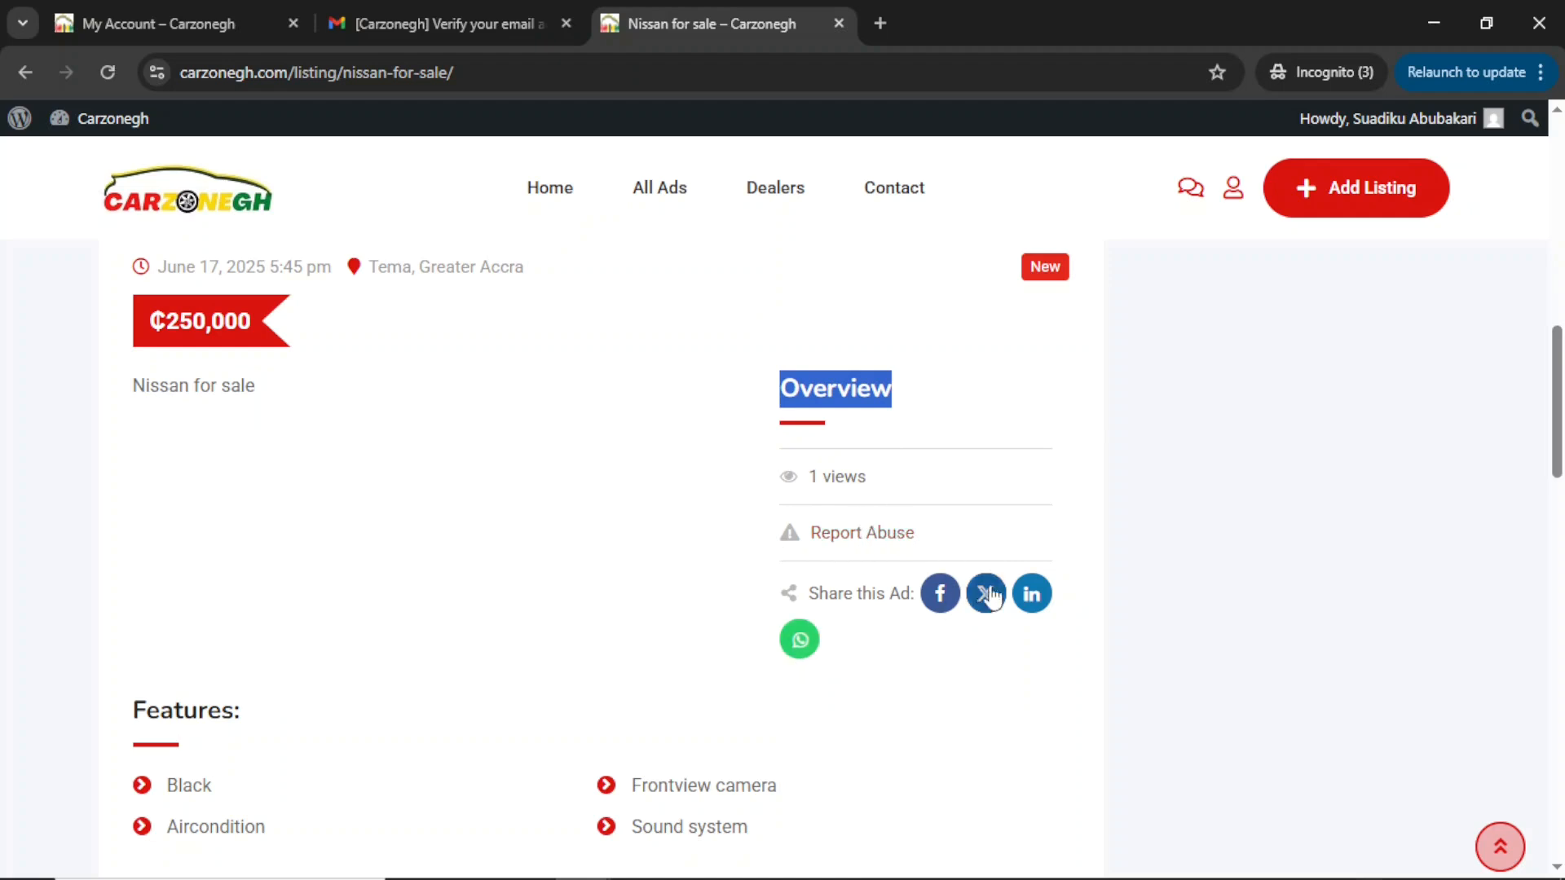
scroll(583, 652, "down", 3)
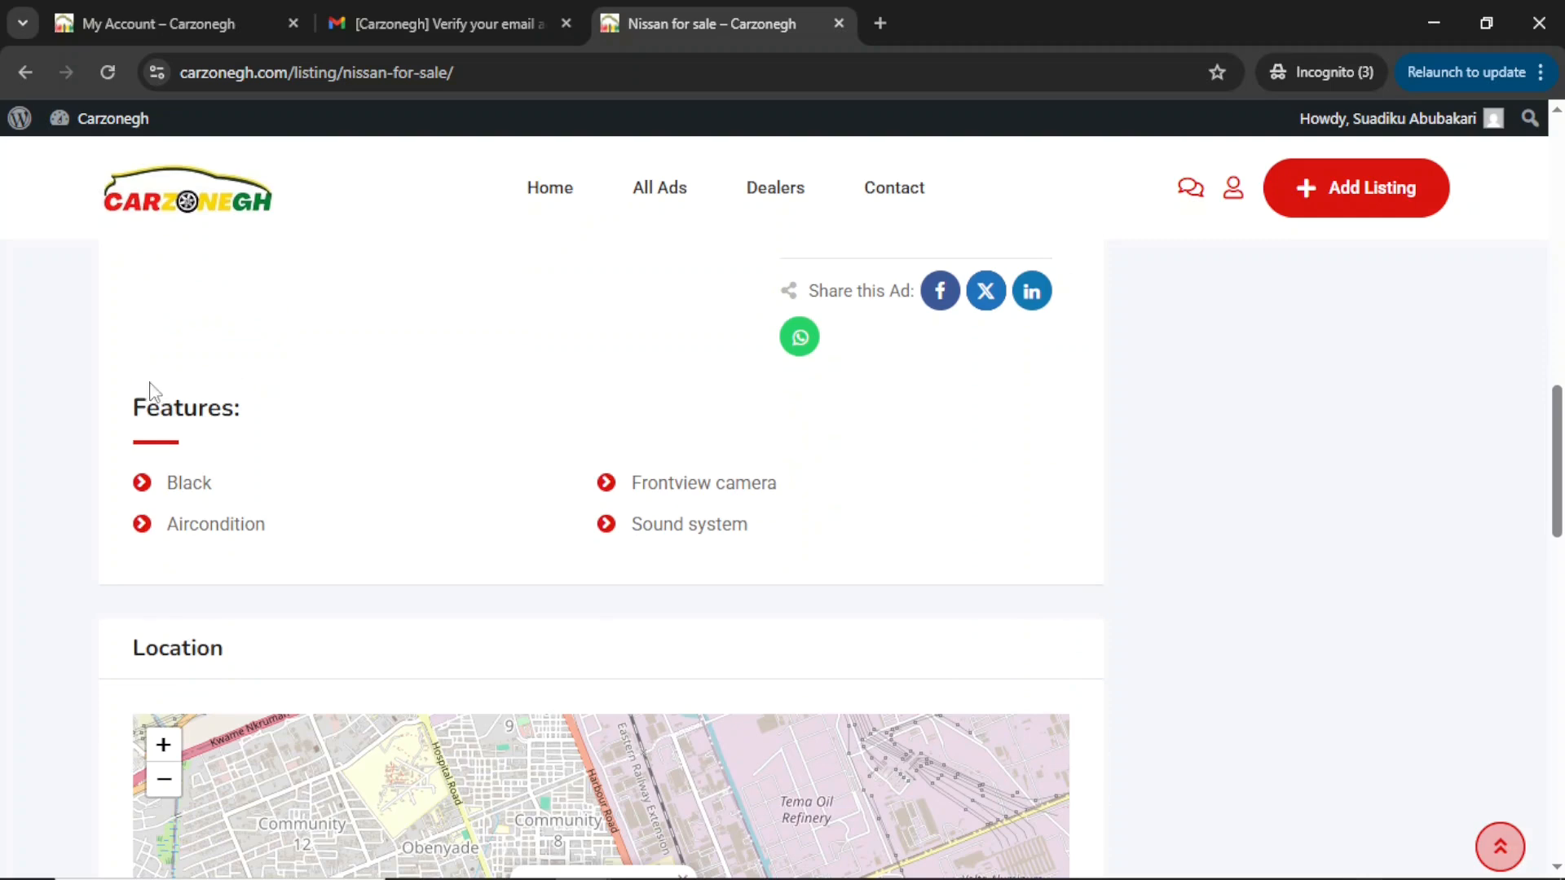
left_click_drag(140, 408, 726, 559)
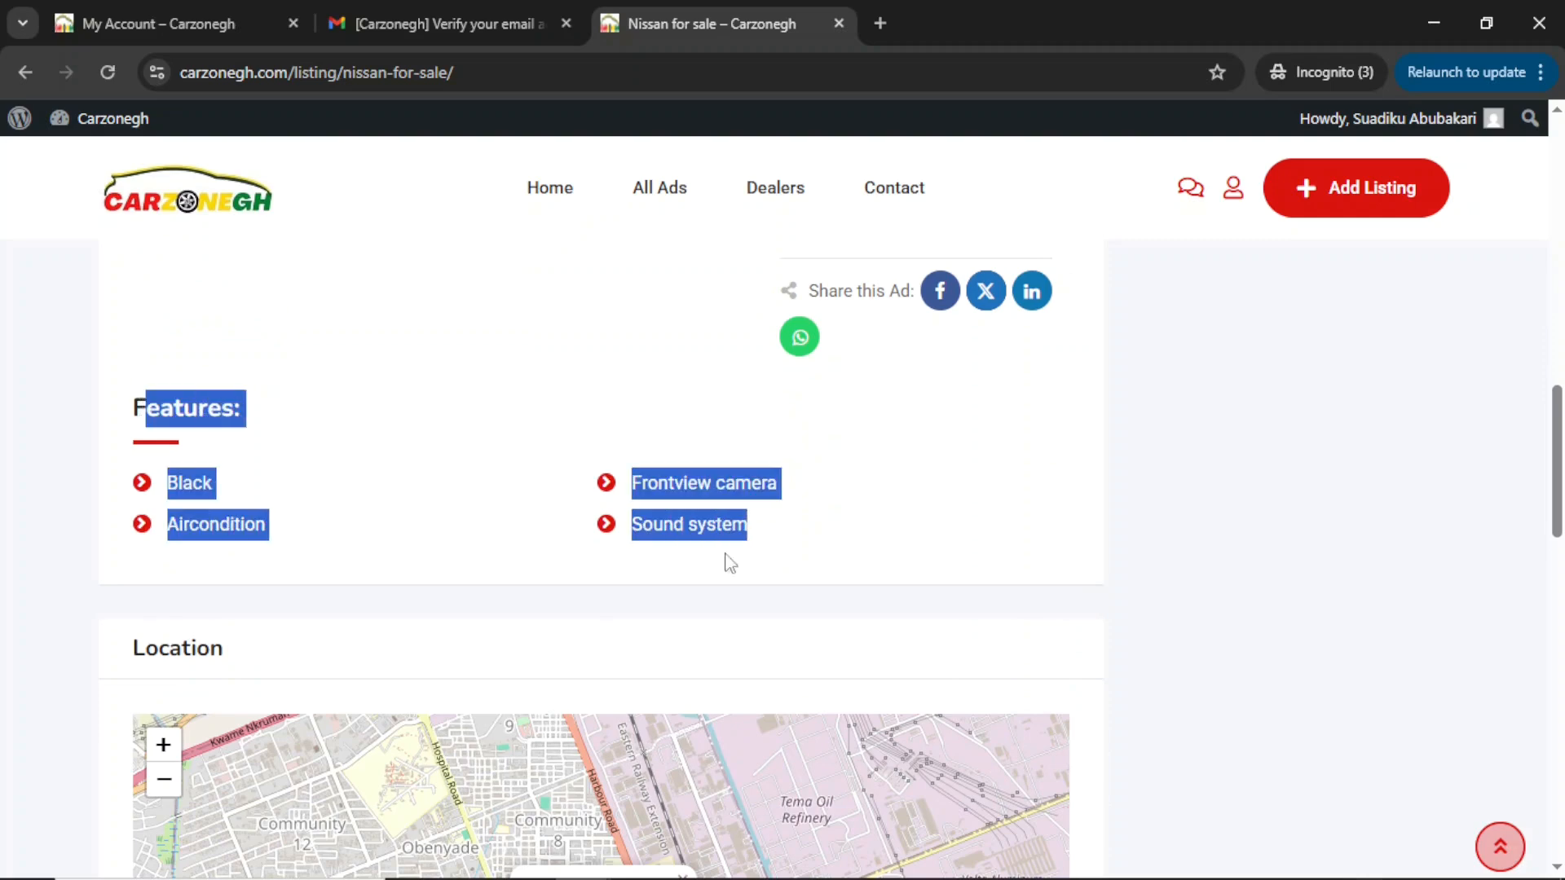
left_click(826, 570)
Check the rest of the listing page, then bring up Carzonegh's verification email in Gmail.
scroll(824, 571, "down", 4)
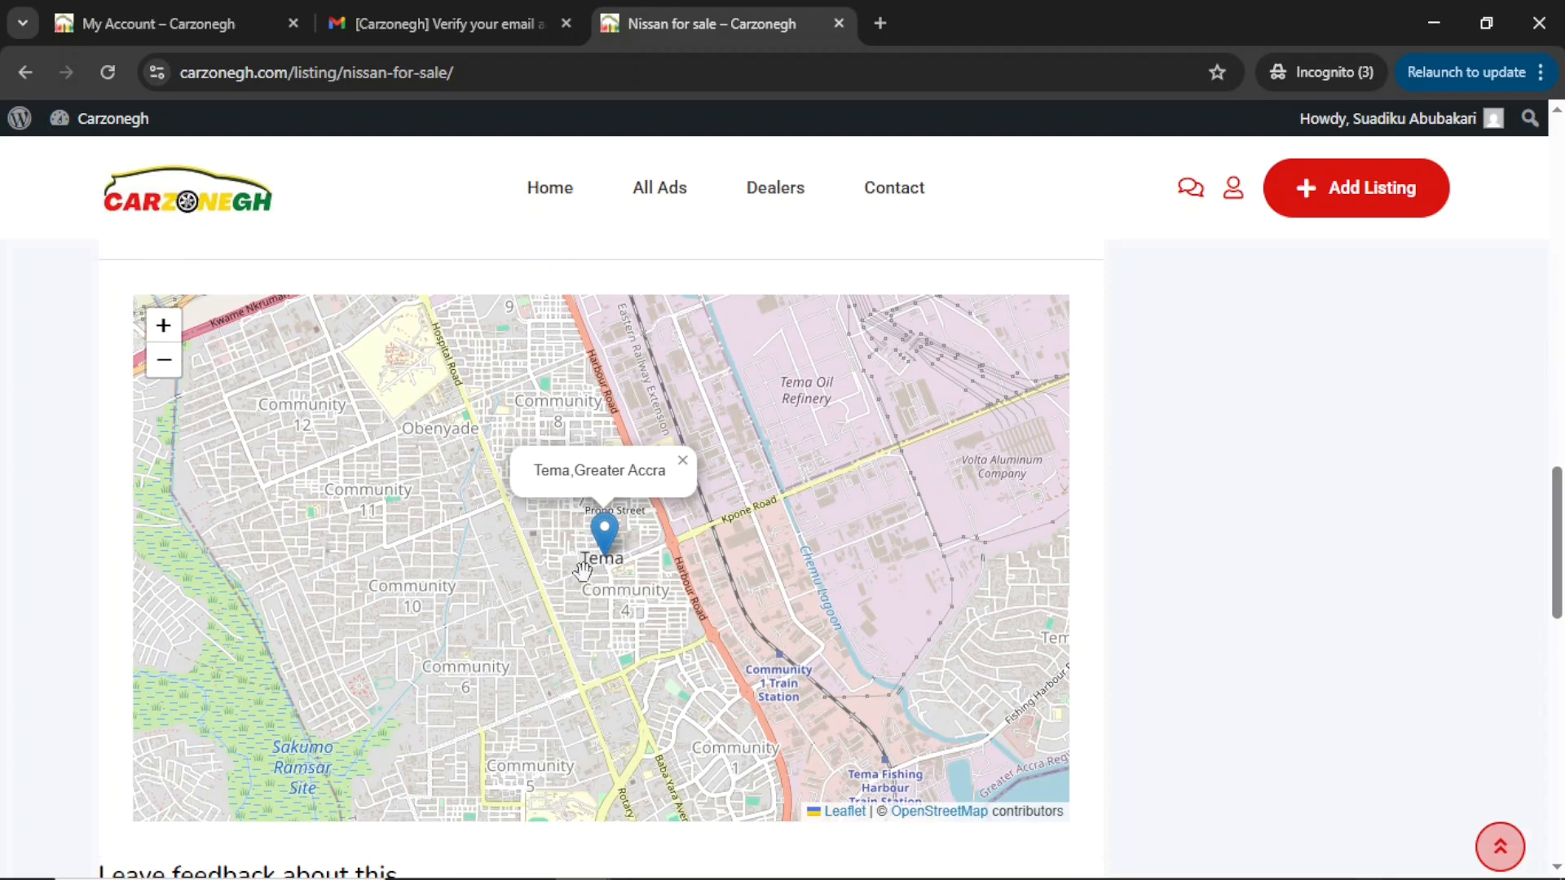
scroll(595, 634, "down", 5)
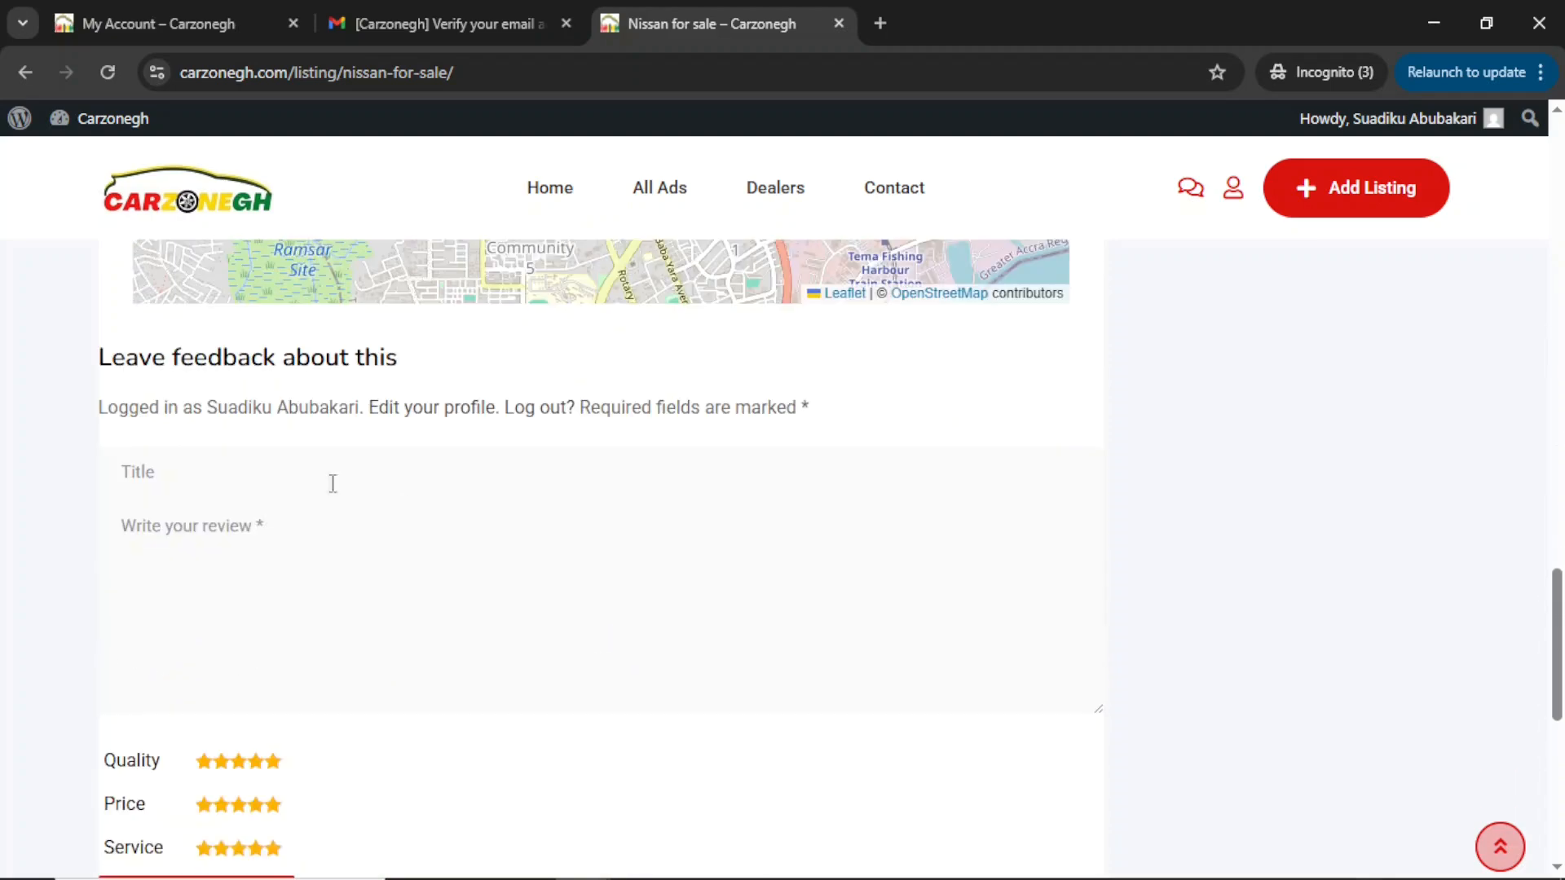
scroll(373, 650, "down", 3)
scroll(371, 650, "up", 20)
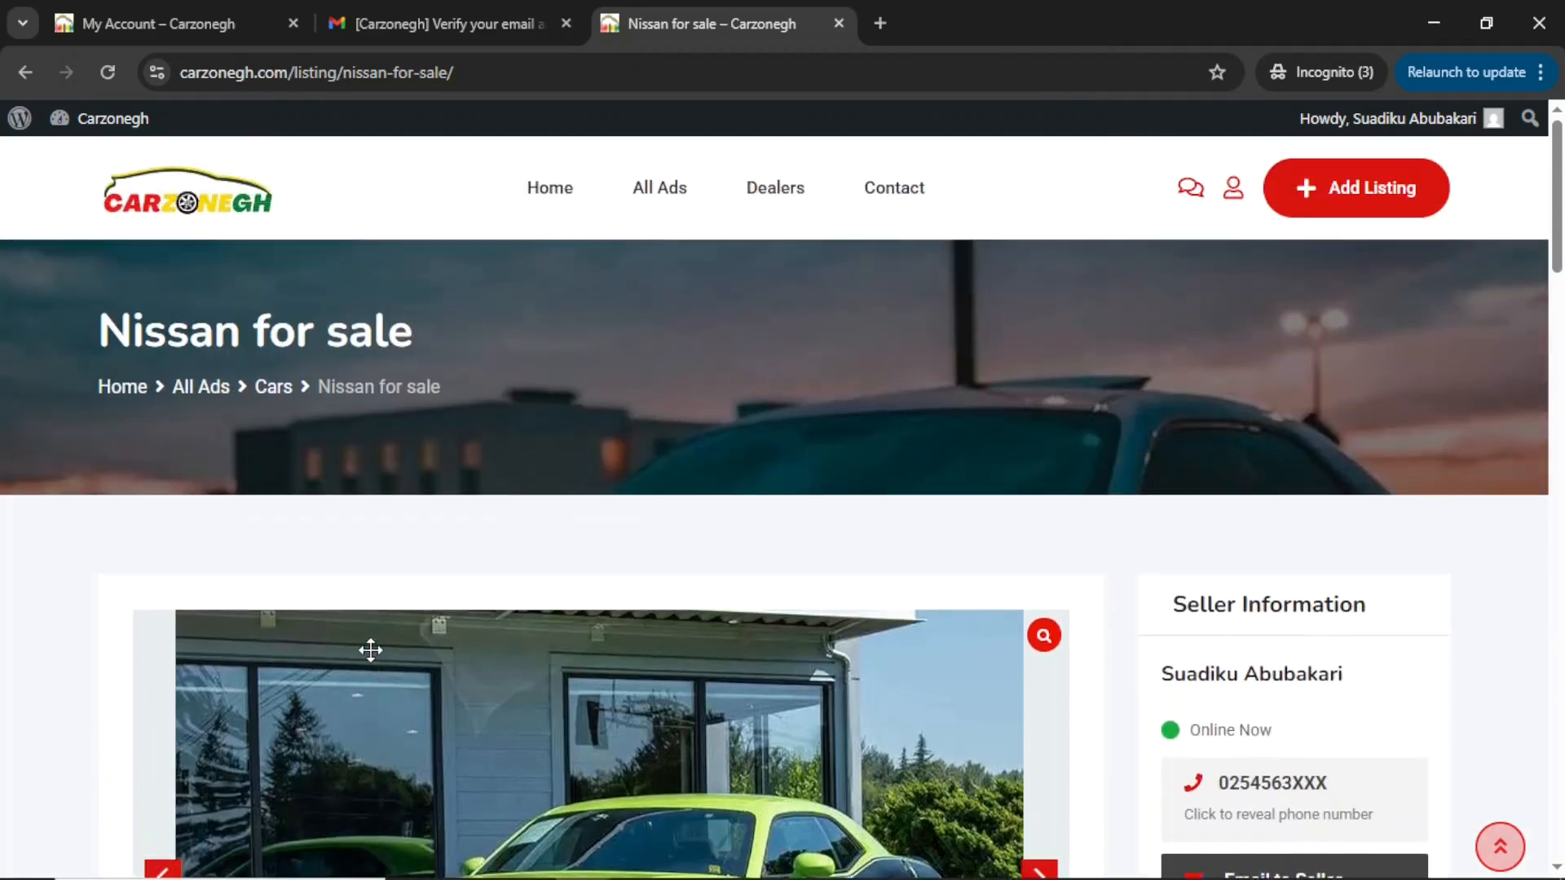
scroll(1009, 785, "down", 12)
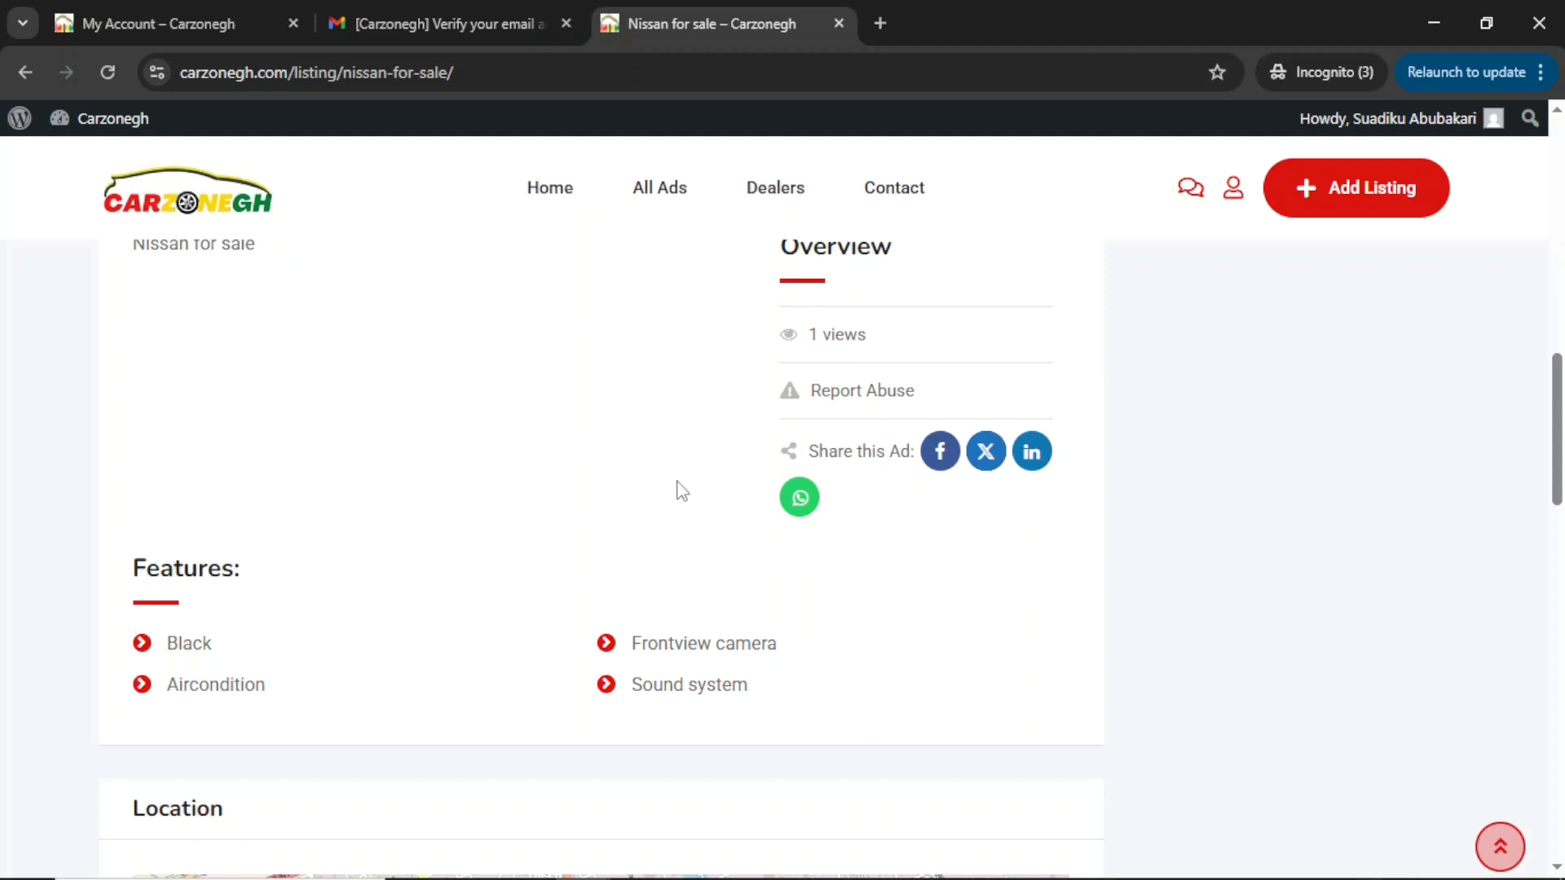
left_click(471, 30)
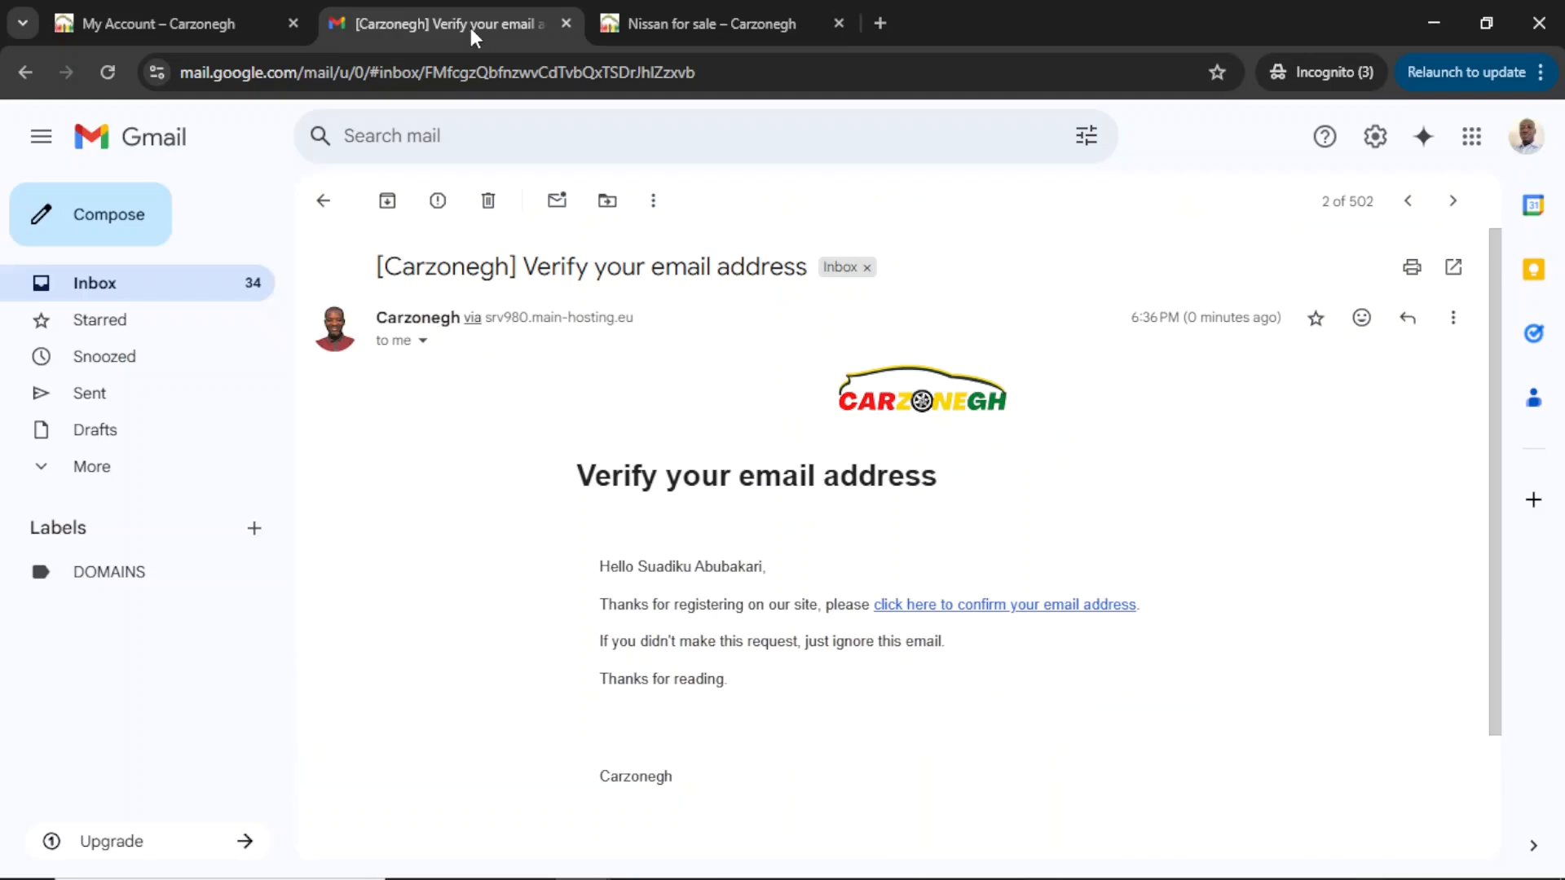
Find the Nissan for sale published email in Spam and mark it Not spam.
left_click(105, 294)
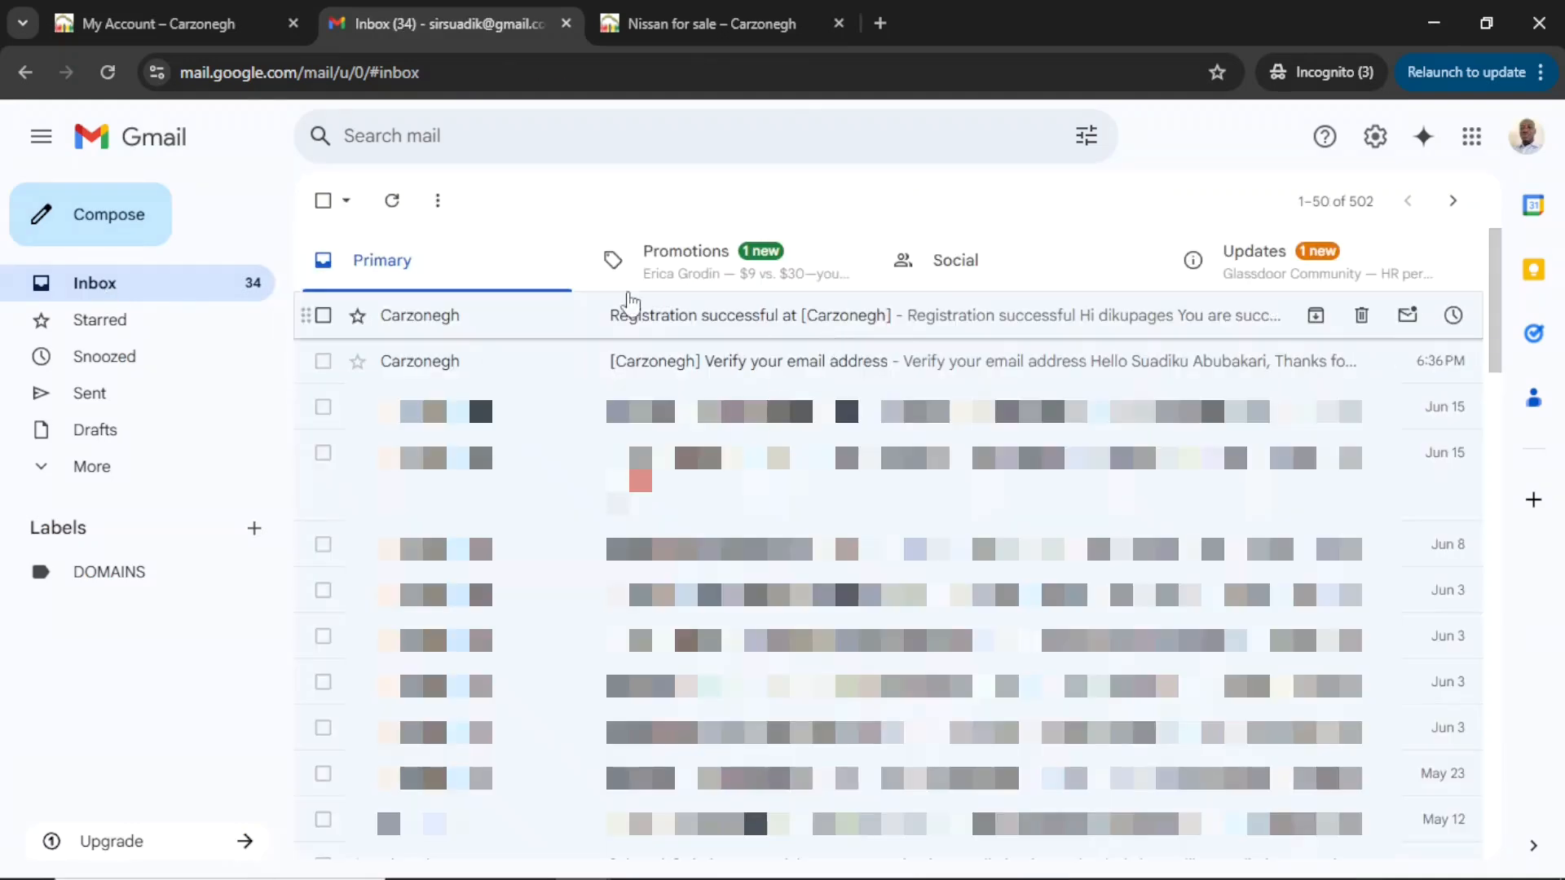
left_click(82, 479)
left_click(84, 648)
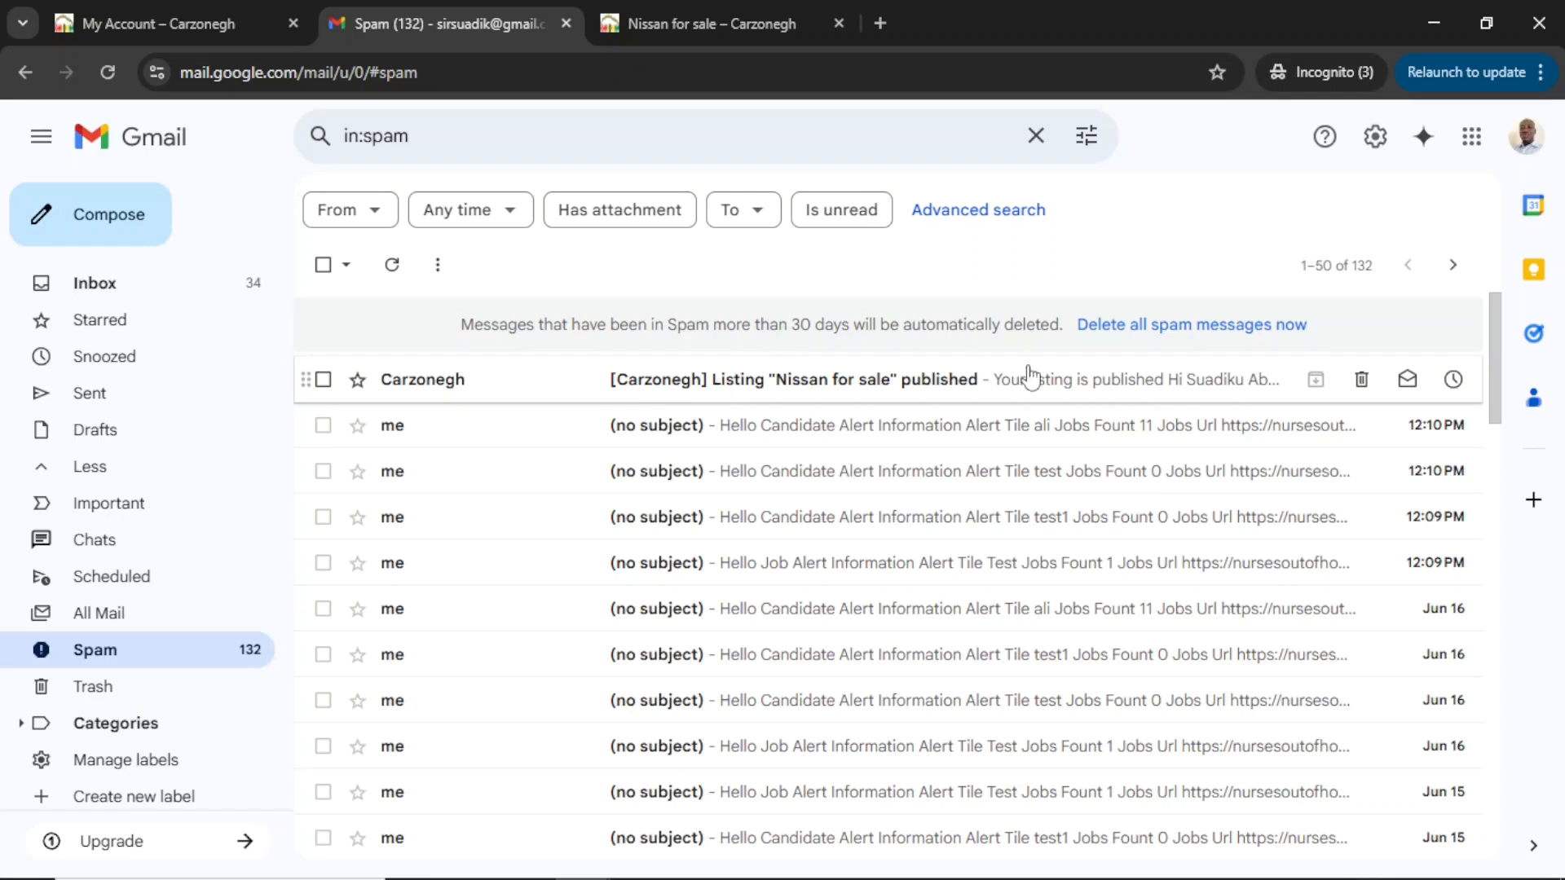
left_click(807, 381)
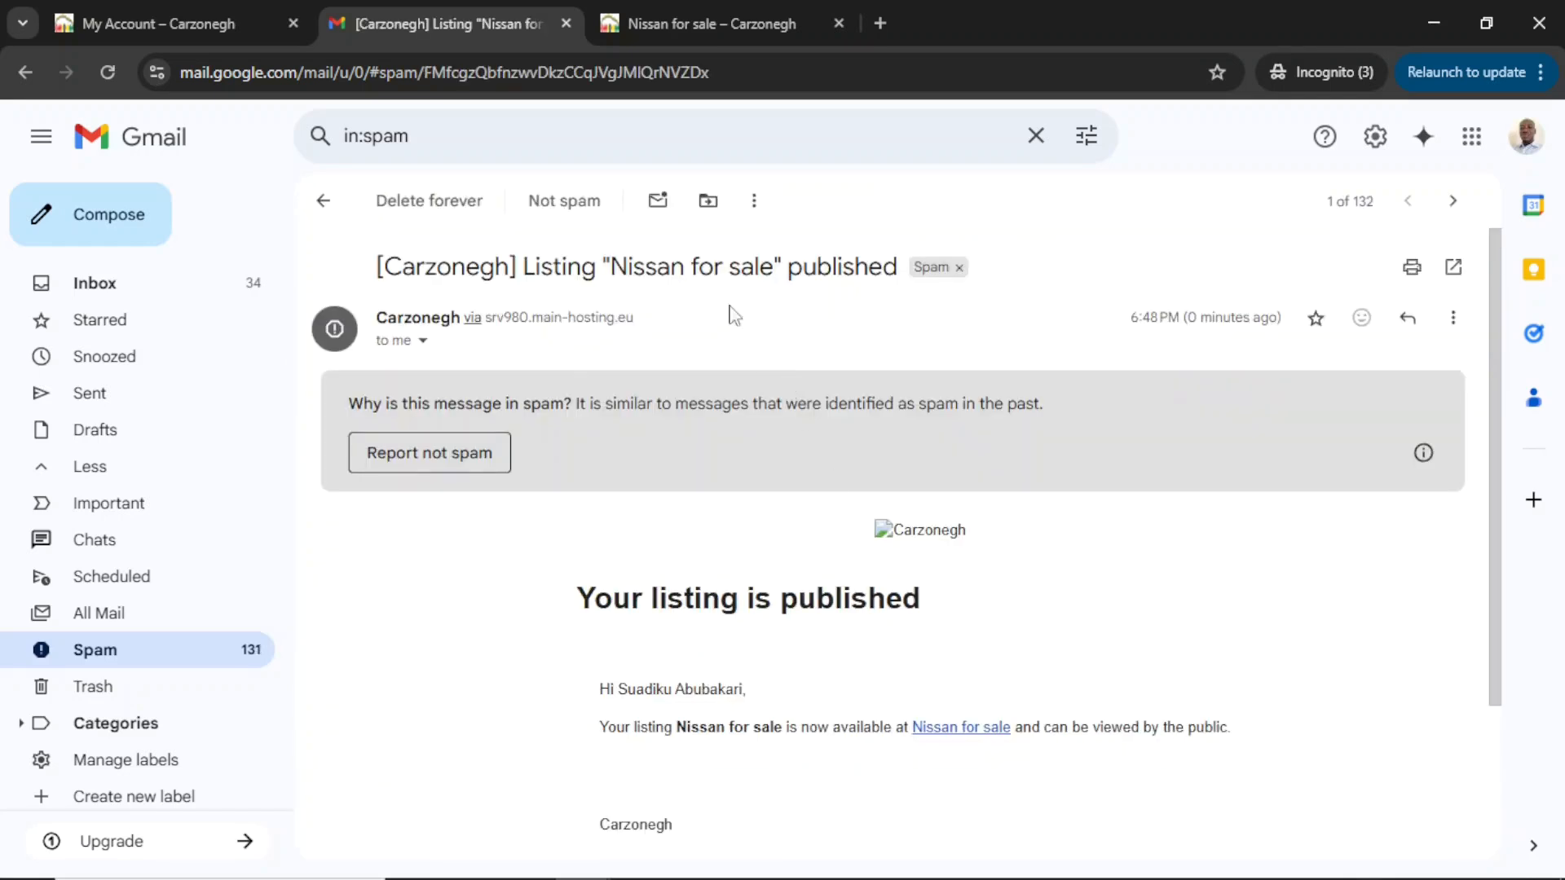
left_click(571, 205)
Read the published email from the inbox, then minimize Gmail.
left_click(123, 285)
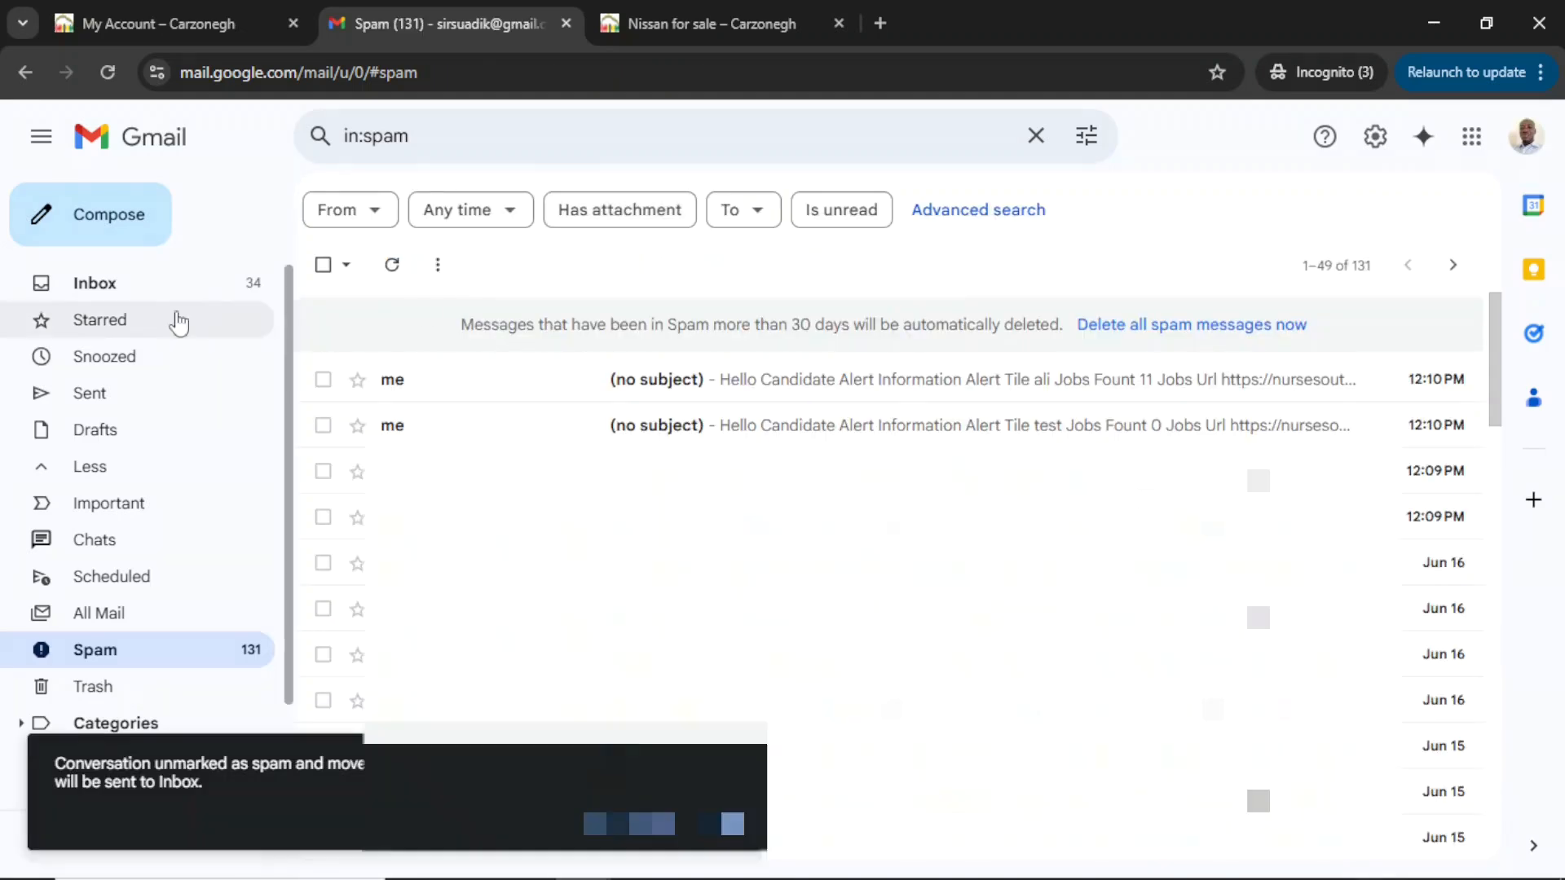
left_click(715, 326)
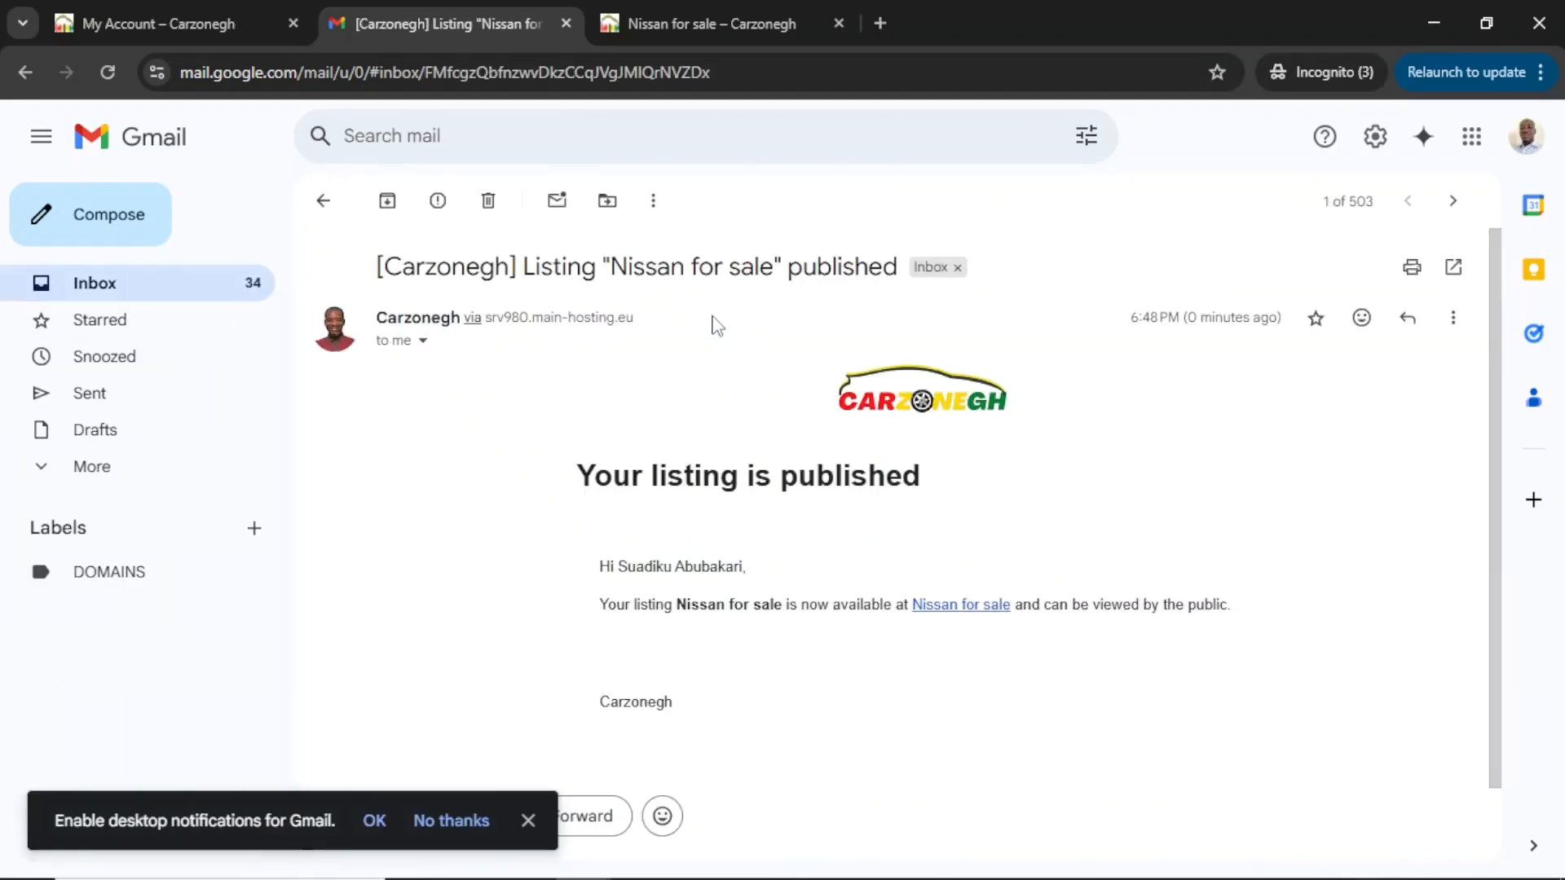
scroll(952, 634, "down", 1)
scroll(955, 634, "down", 1)
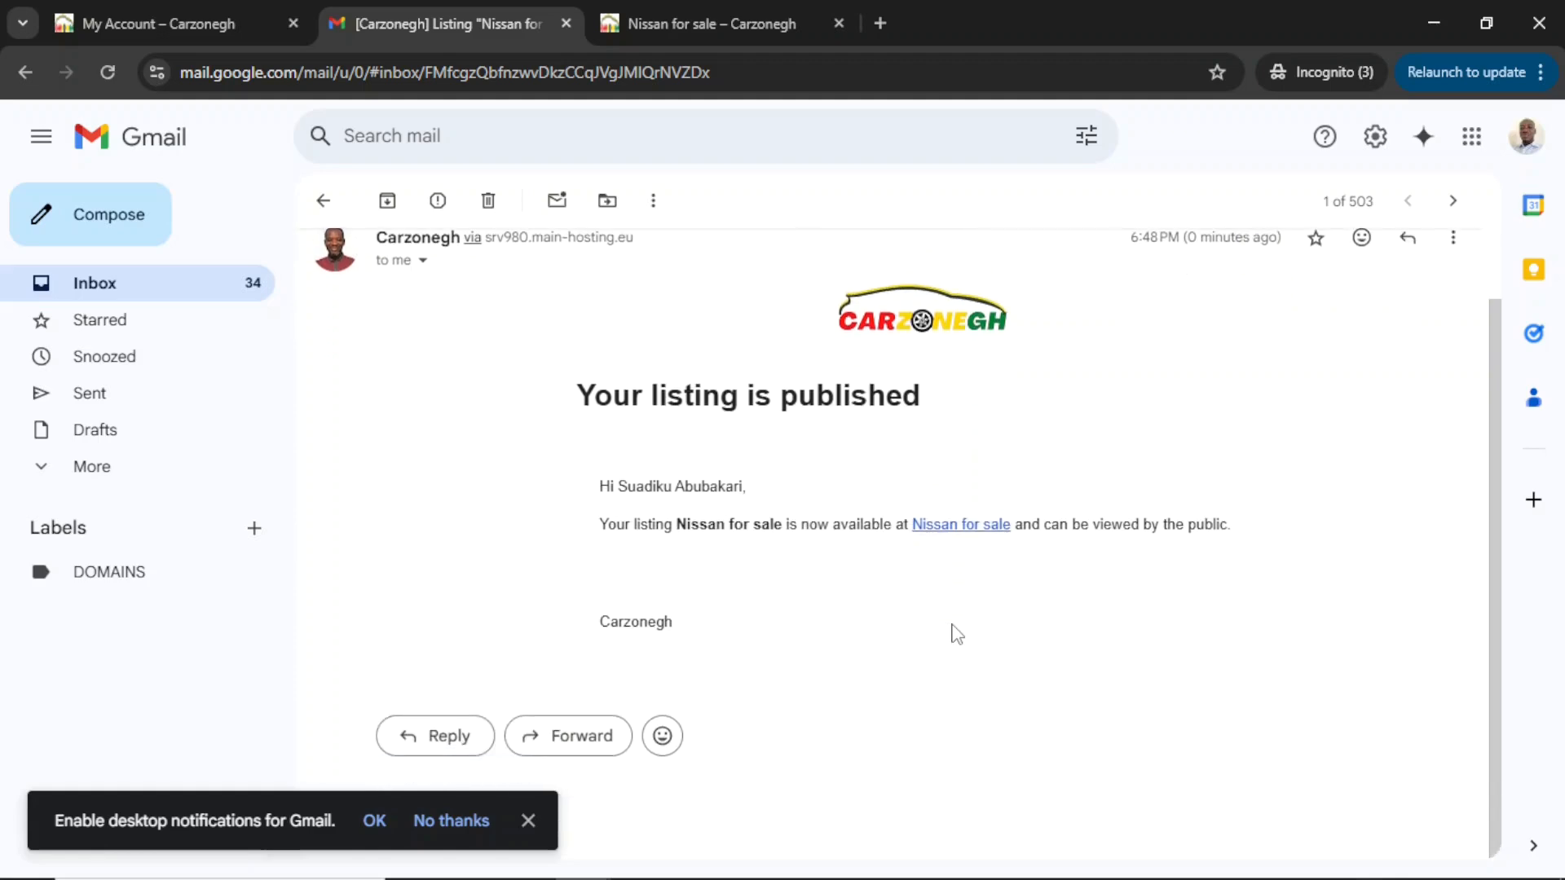
left_click(1432, 24)
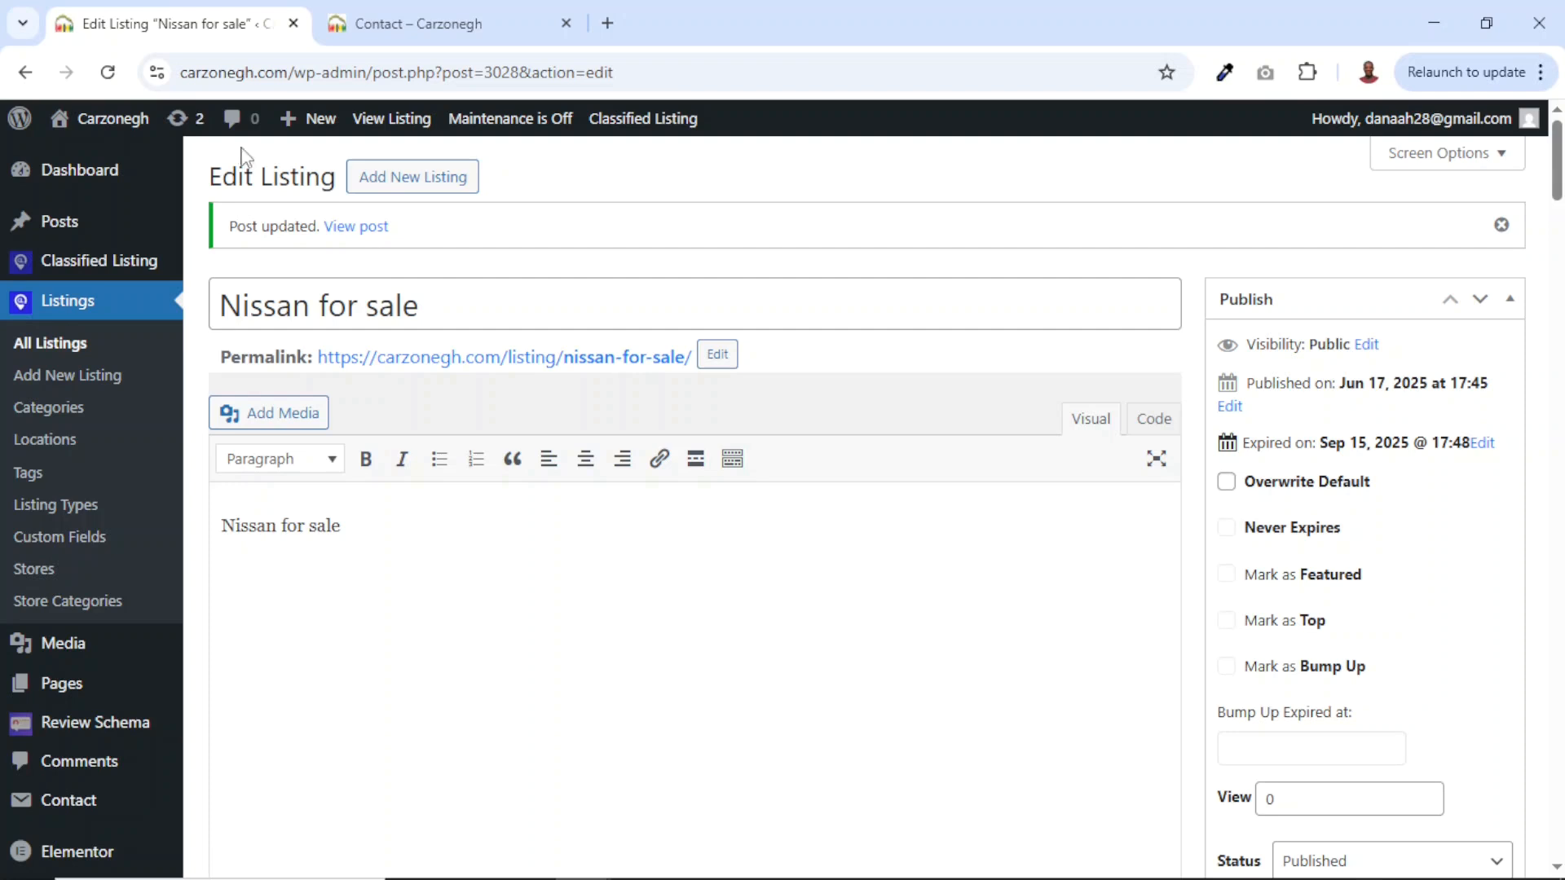
Review the Classified Listing Payment settings, close that tab, and return to the site homepage.
mouse_move(96, 266)
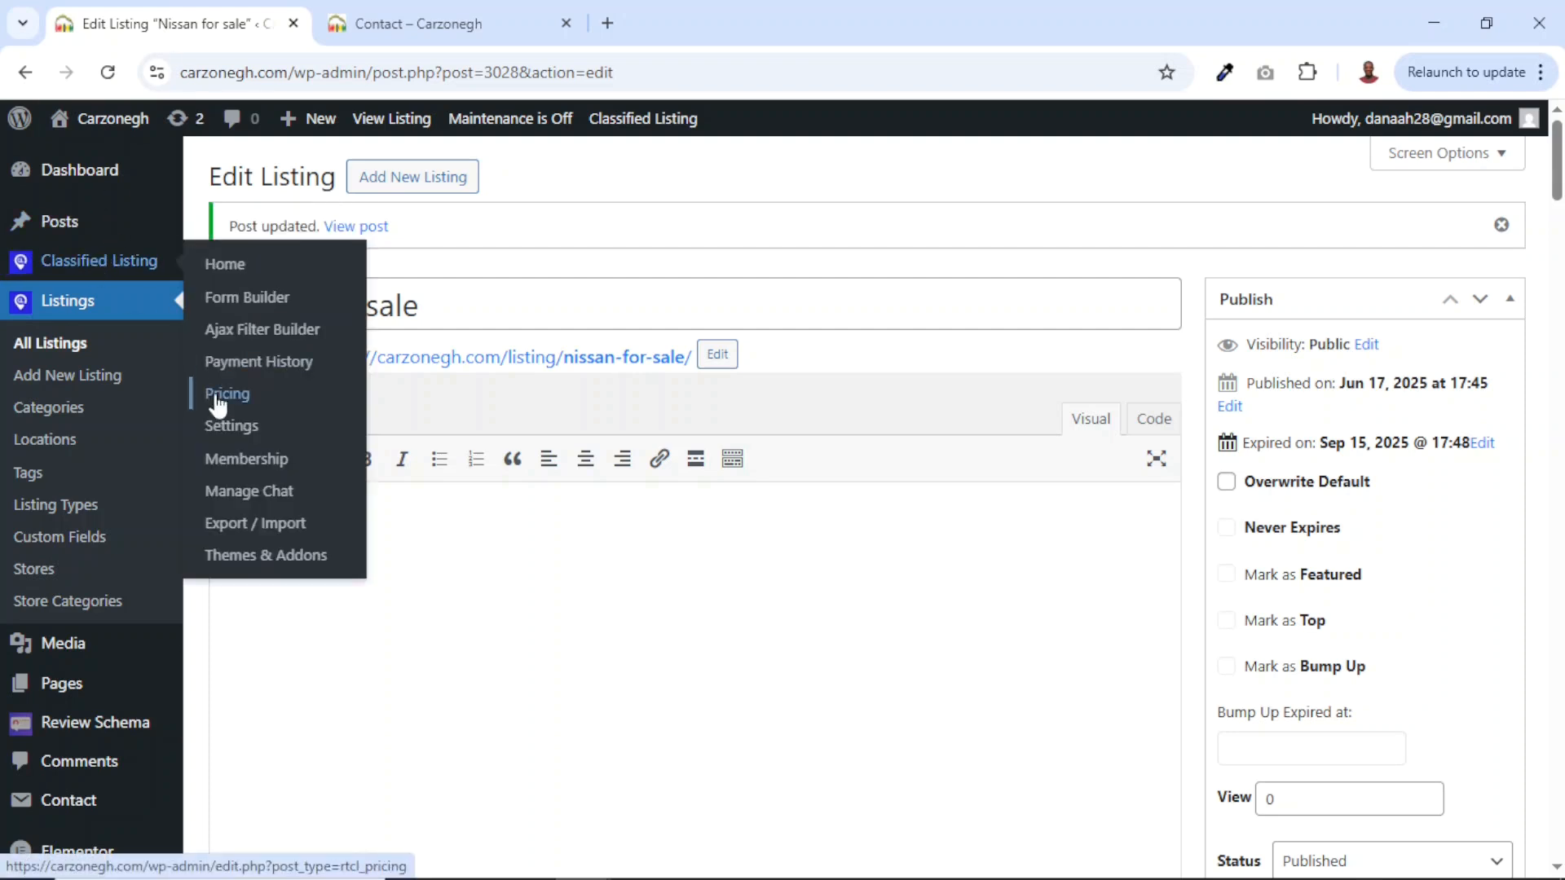
left_click(235, 427)
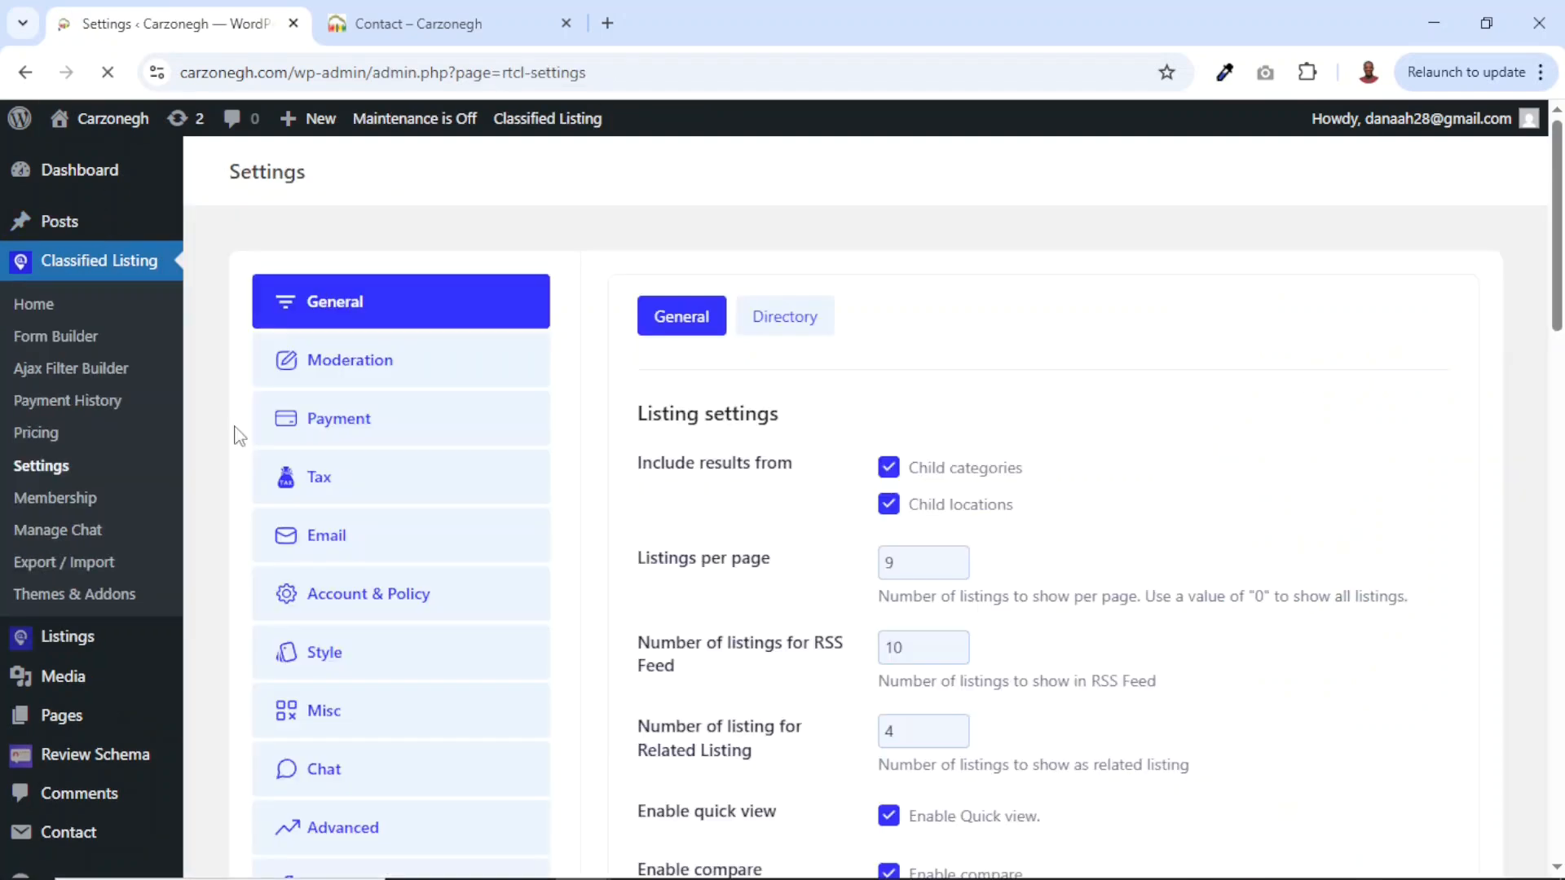
left_click(336, 421)
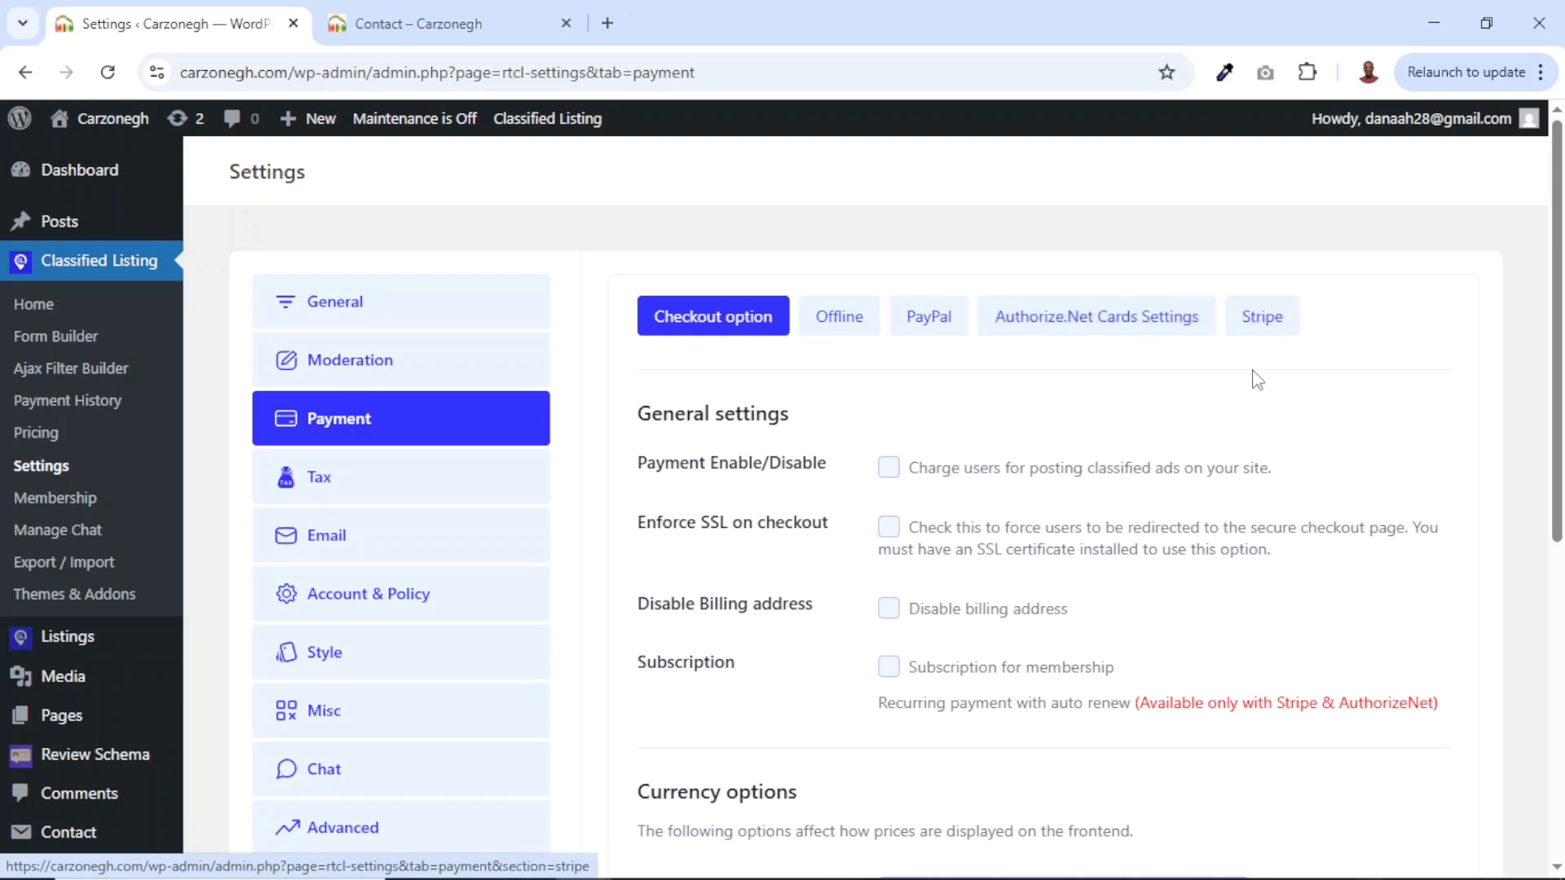
left_click(293, 24)
left_click(550, 187)
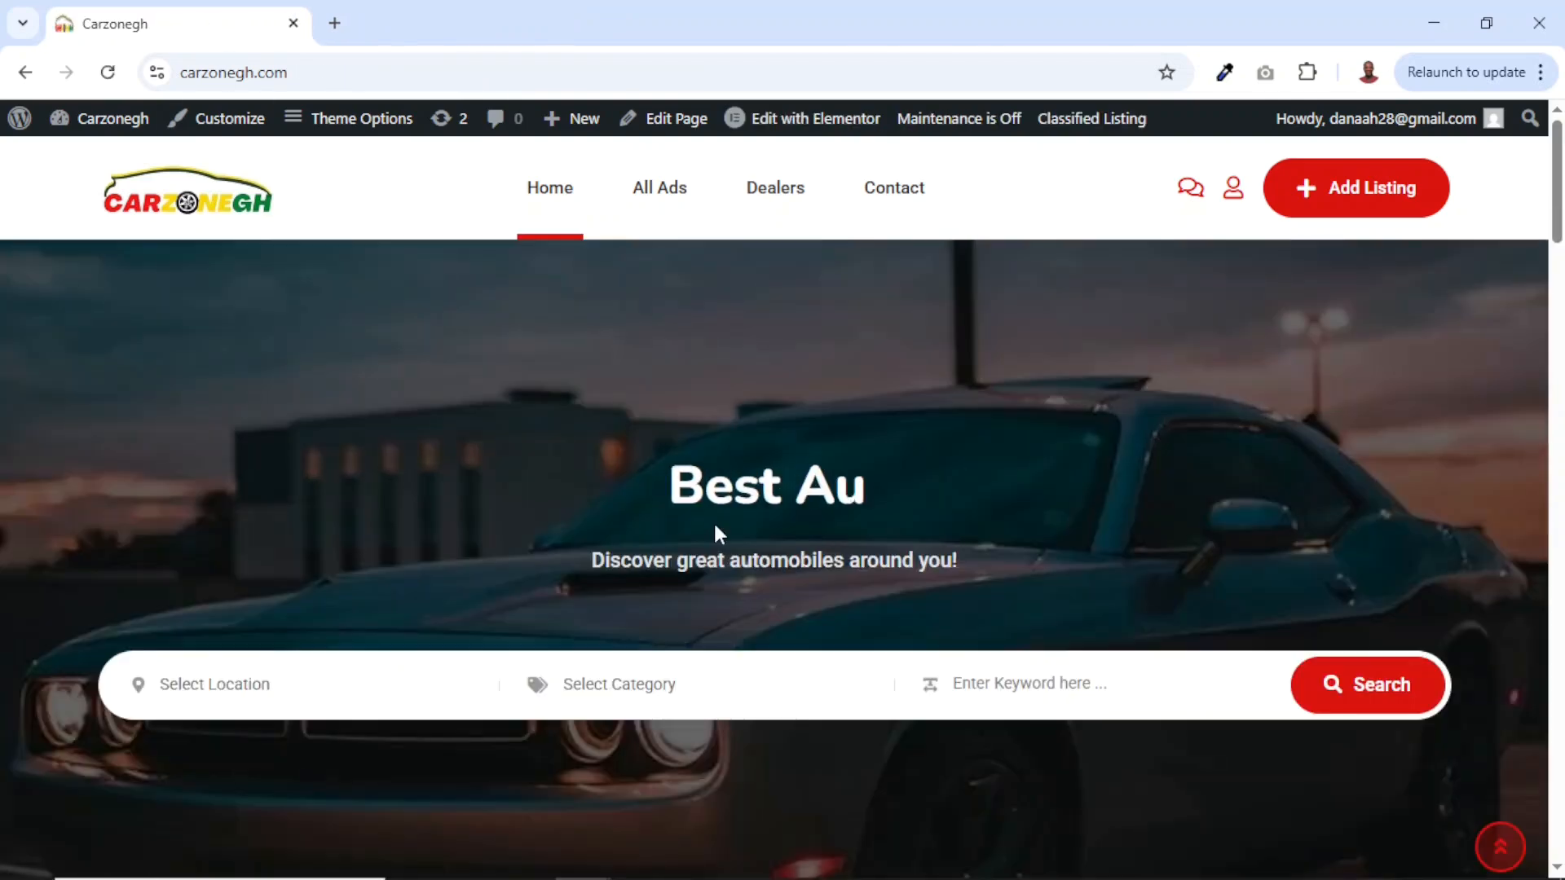
Scroll the homepage to confirm Cars and Greater Accra each show one ad.
scroll(715, 533, "down", 5)
scroll(718, 534, "down", 8)
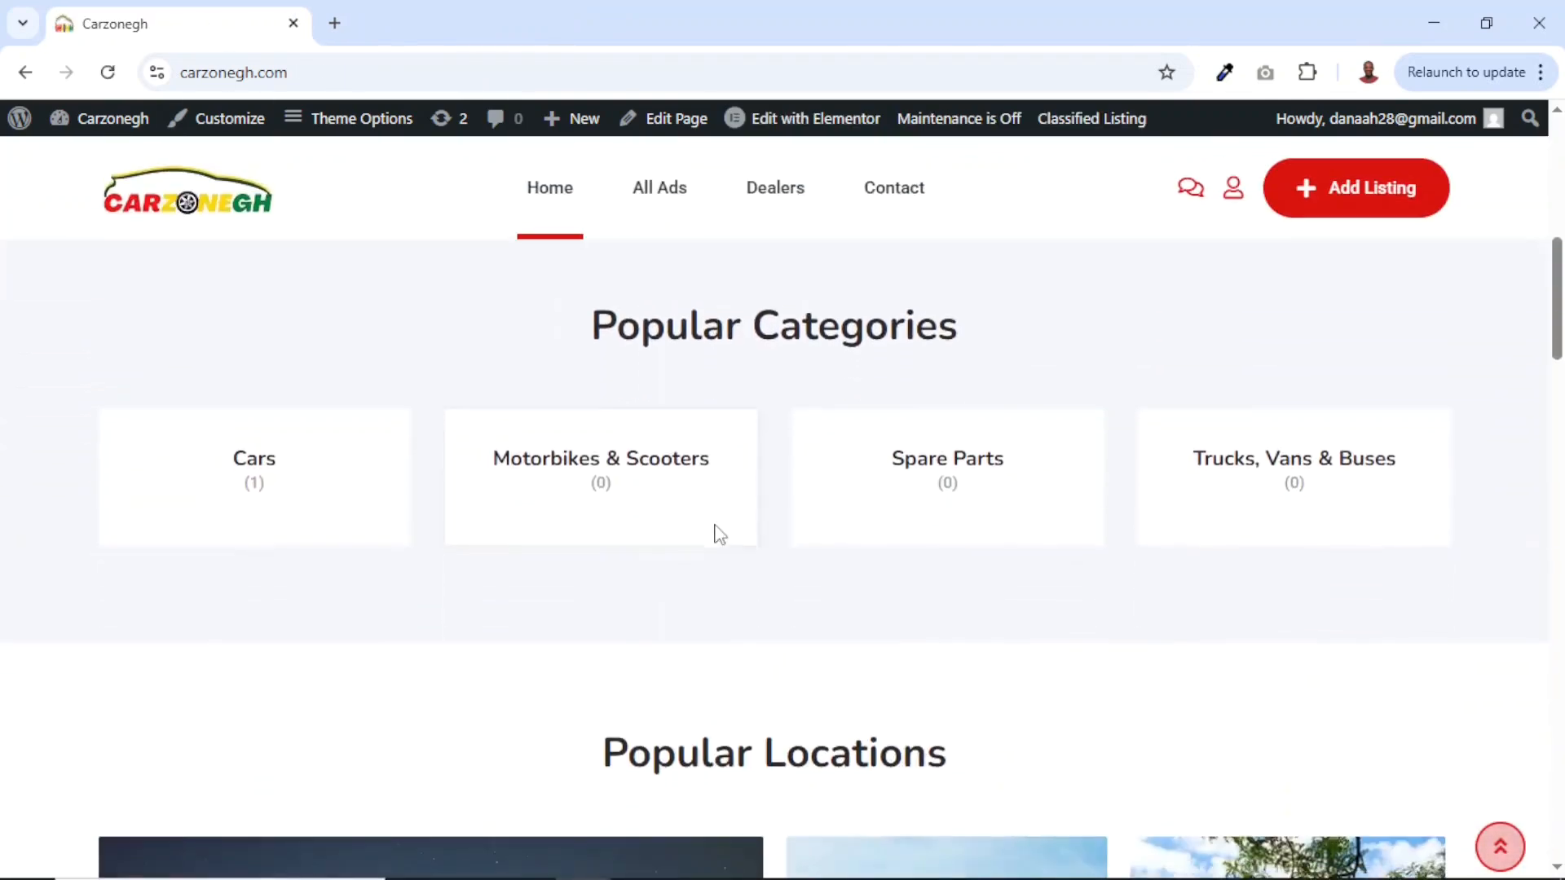
scroll(717, 535, "down", 12)
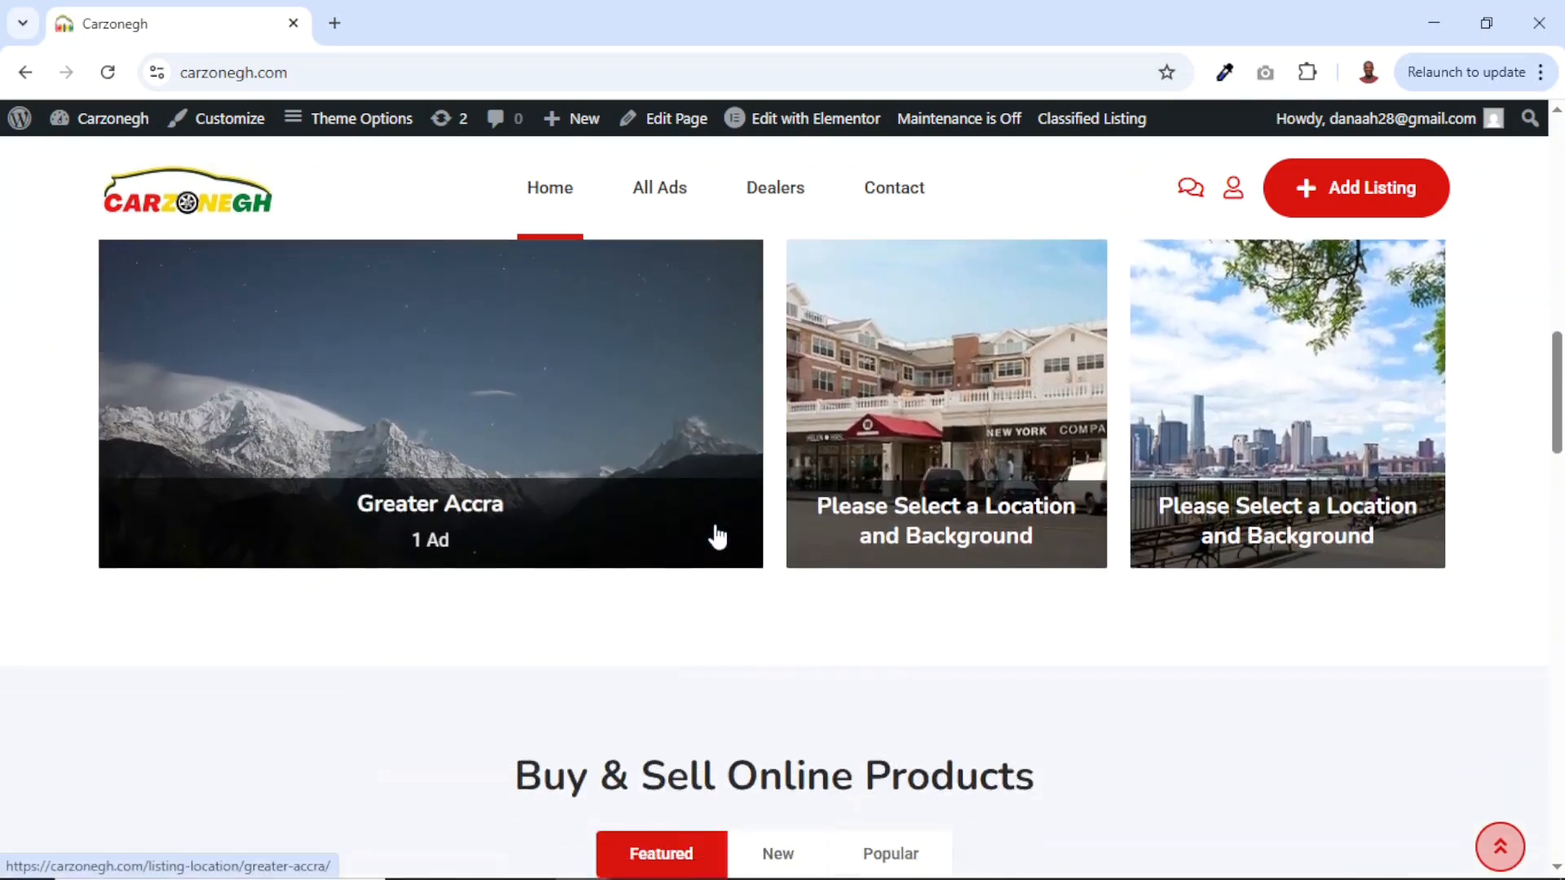
scroll(717, 536, "down", 12)
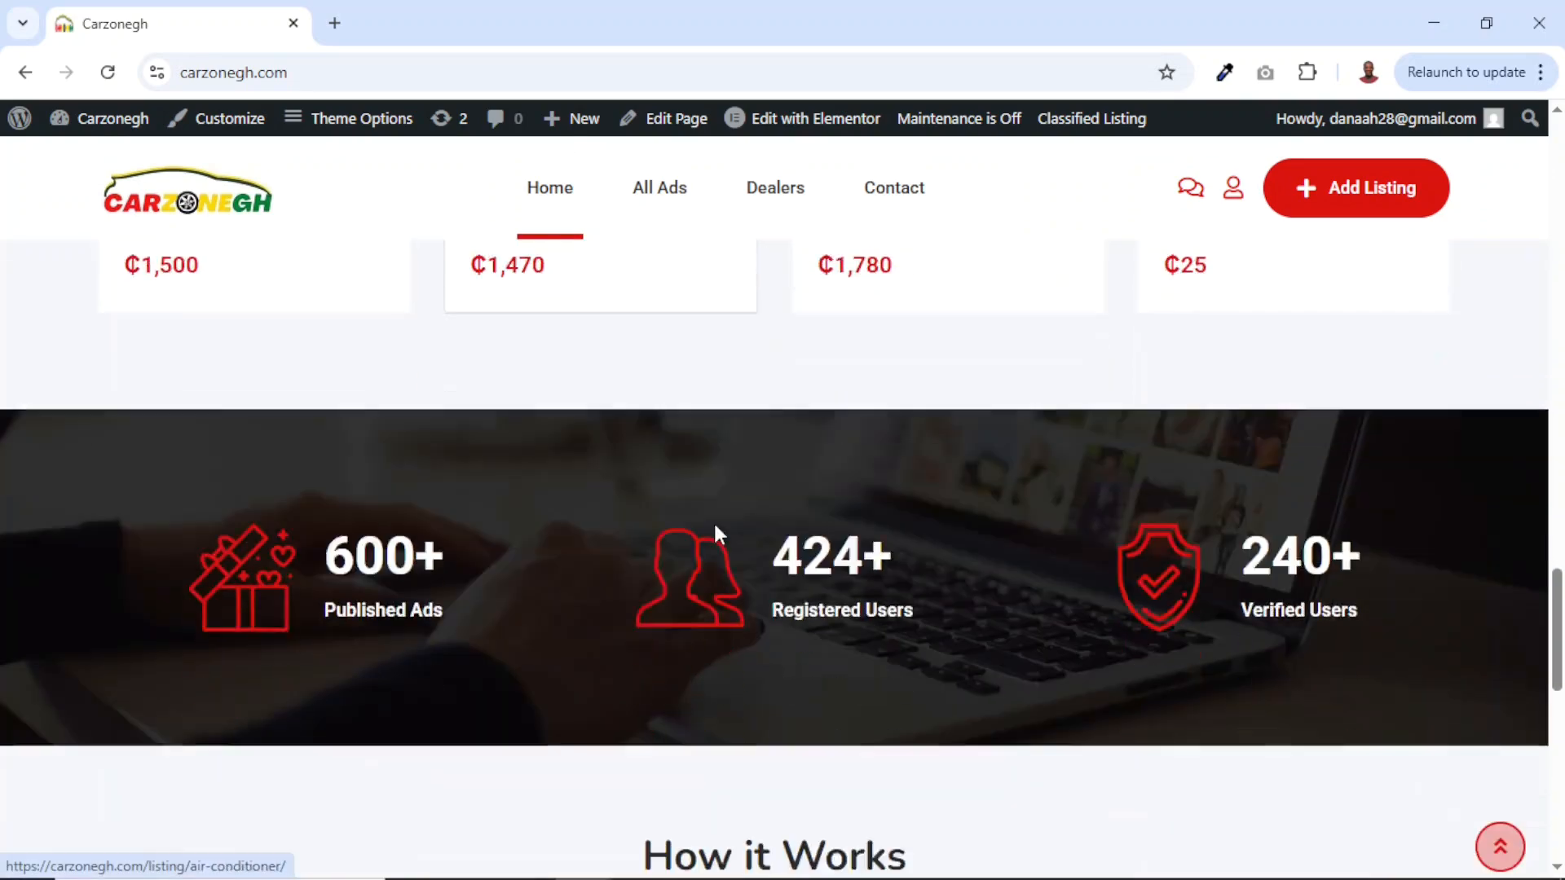
scroll(719, 534, "up", 10)
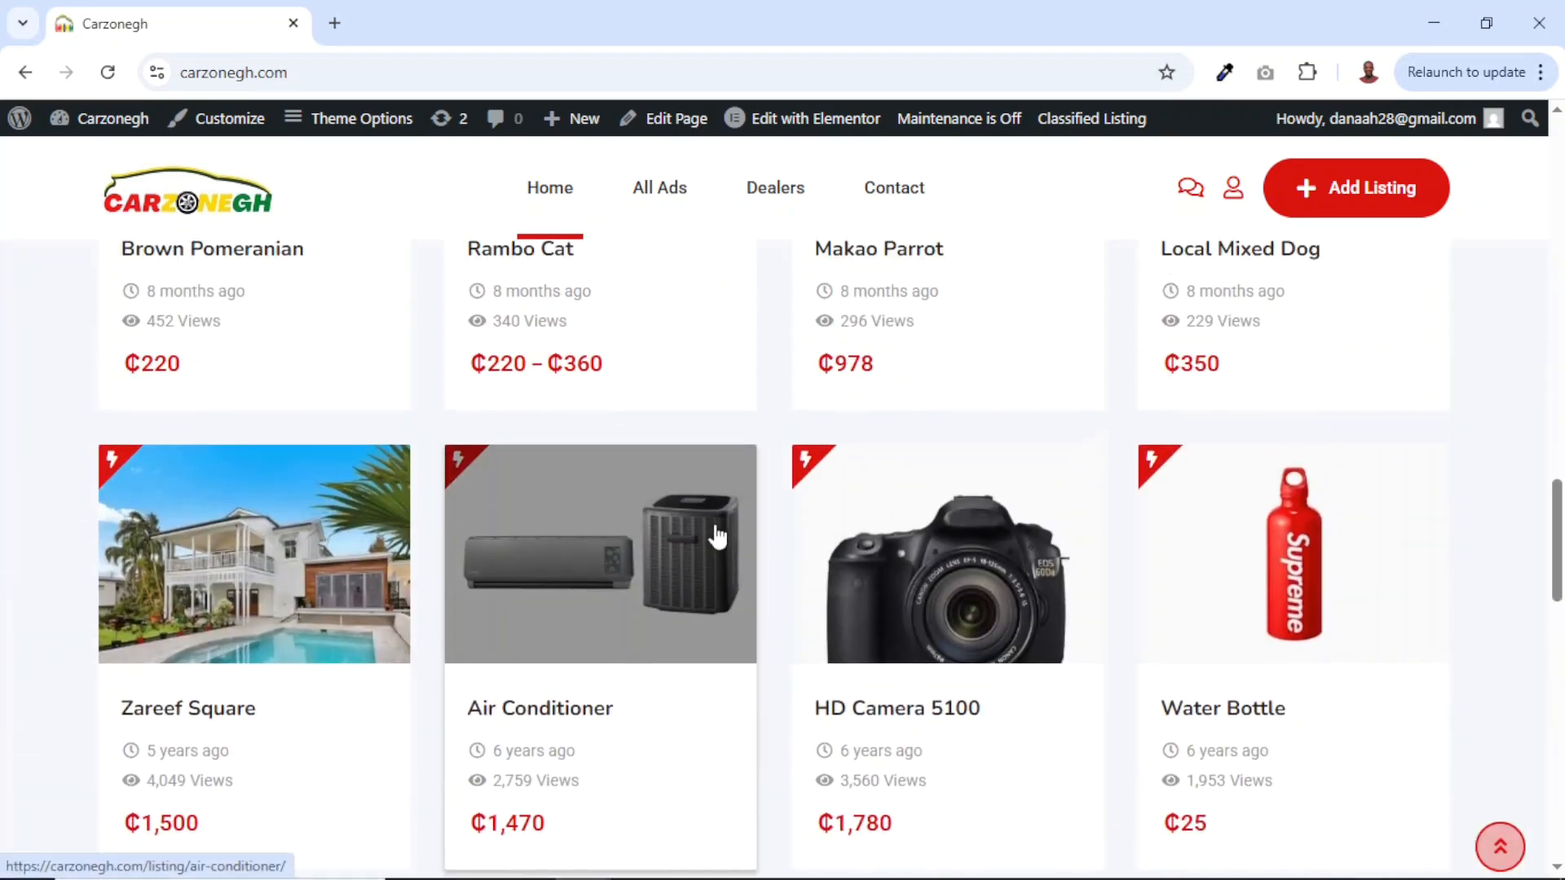
scroll(717, 535, "up", 9)
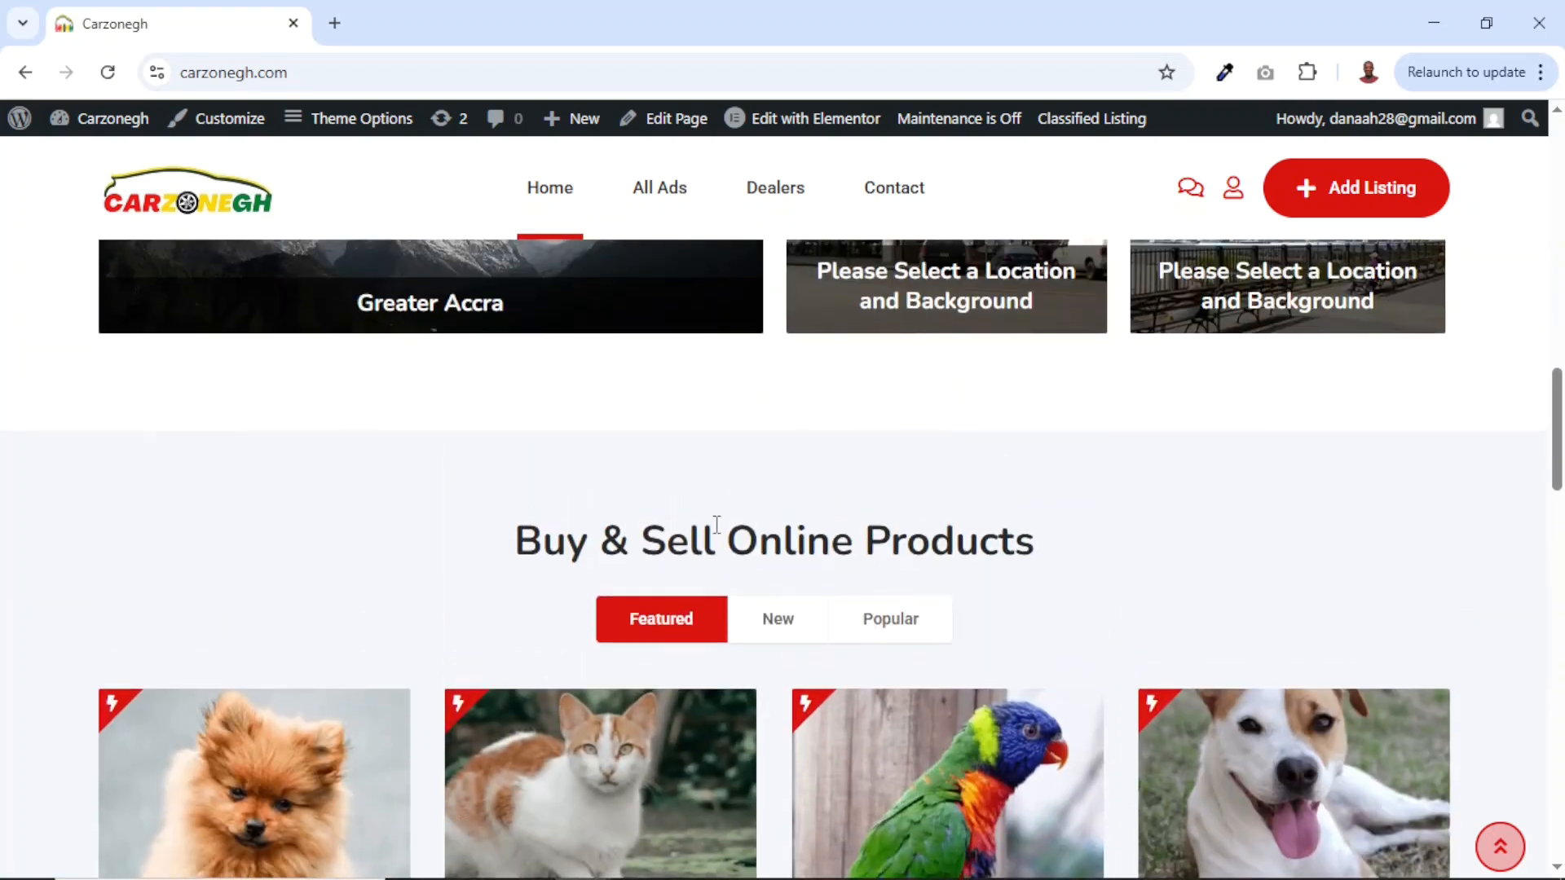